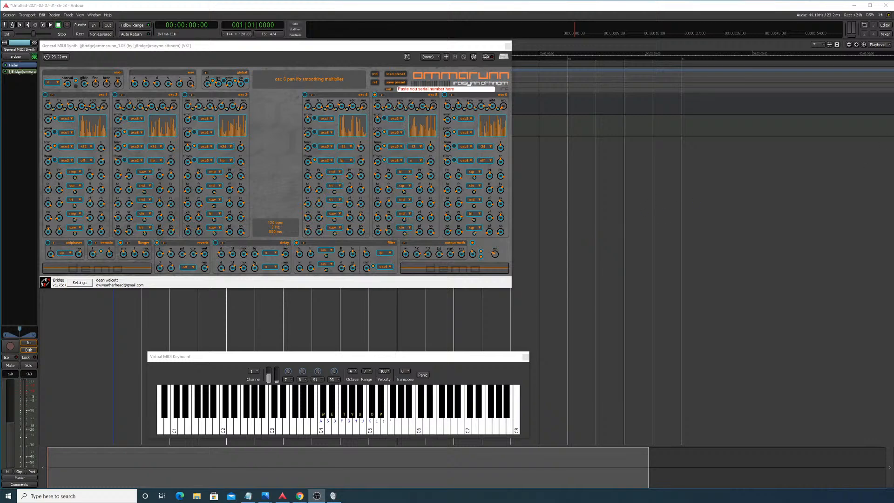
Step: Switch to YouTube Studio, review the stream's Live Chat settings, cancel the settings dialog and return to Ardour
key("alt+Tab")
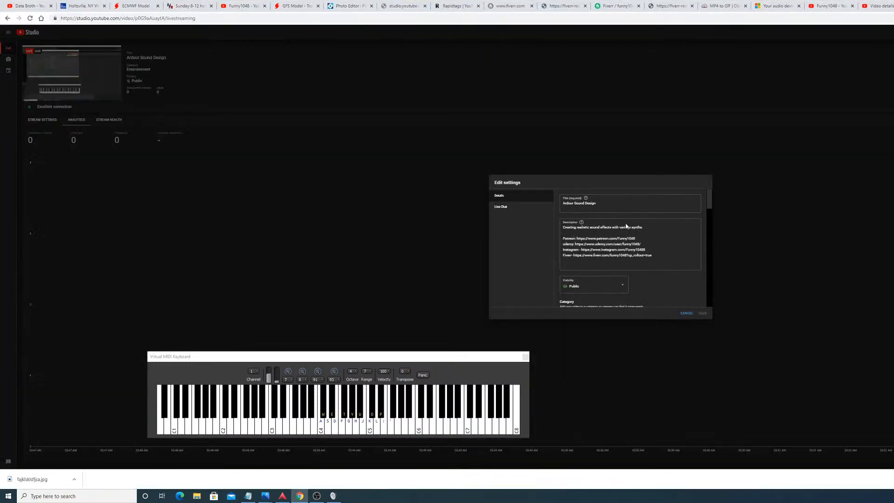
left_click(534, 209)
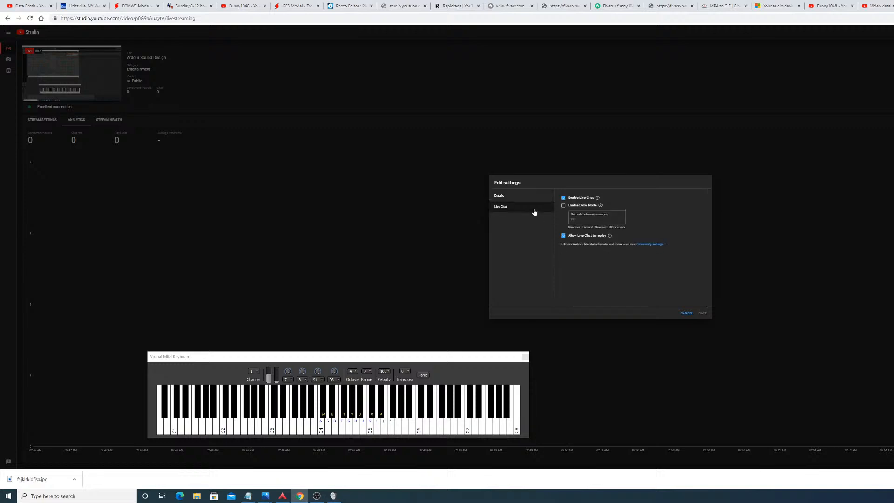
left_click(688, 314)
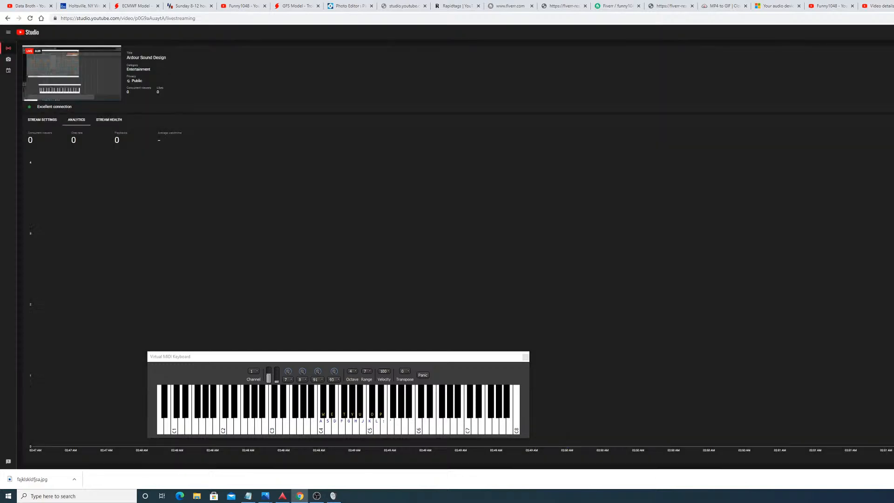
key("alt+Tab")
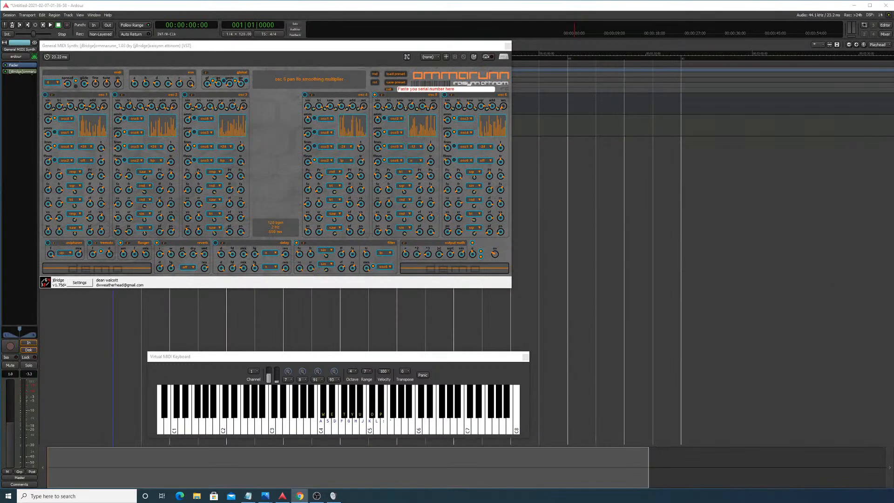
key("alt+Tab")
key("alt+Tab")
Step: Move the ommarunn synth window away from the track headers and set the playhead to 00:01:06:00
left_click(343, 49)
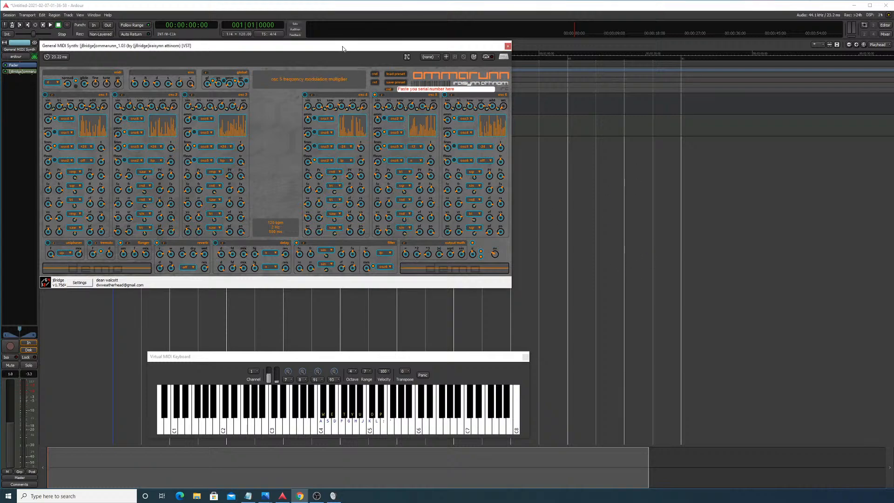
left_click_drag(343, 49, 585, 85)
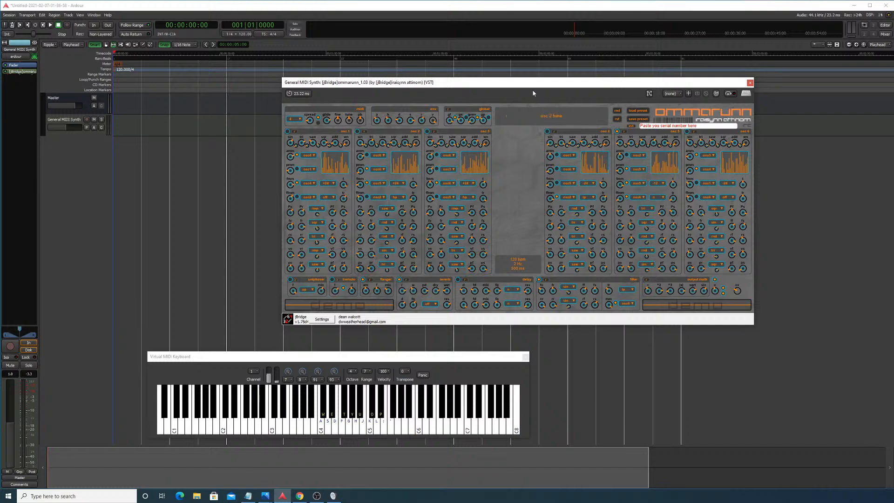
left_click_drag(520, 86, 628, 157)
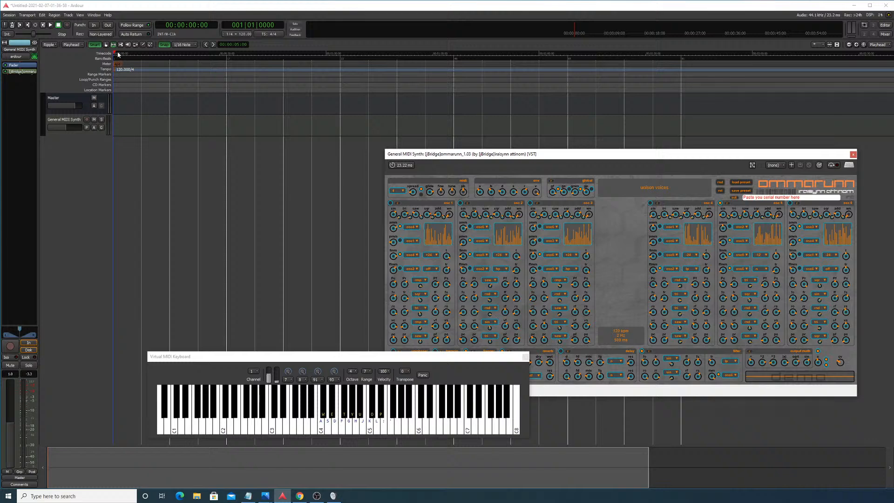
left_click_drag(117, 53, 349, 148)
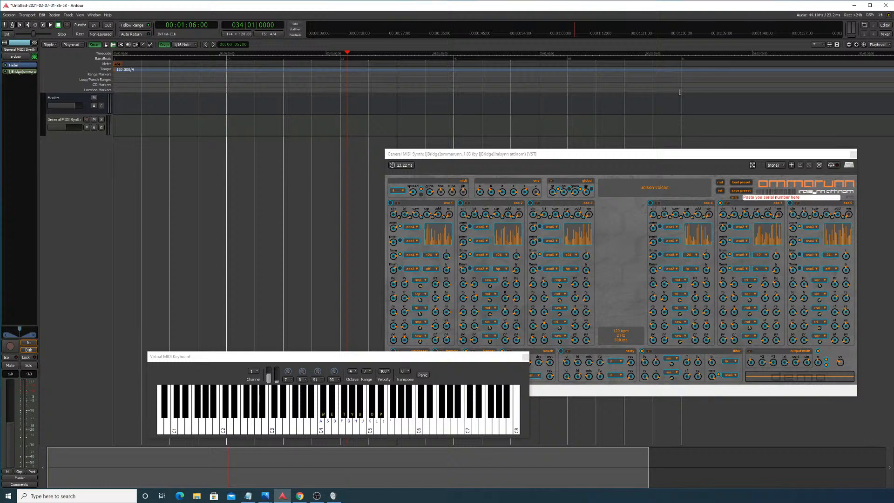
Step: Replace the ommarunn synth on the General MIDI Synth track with the Vital plugin, searching the Plugin Manager for "vital"
double_click(23, 72)
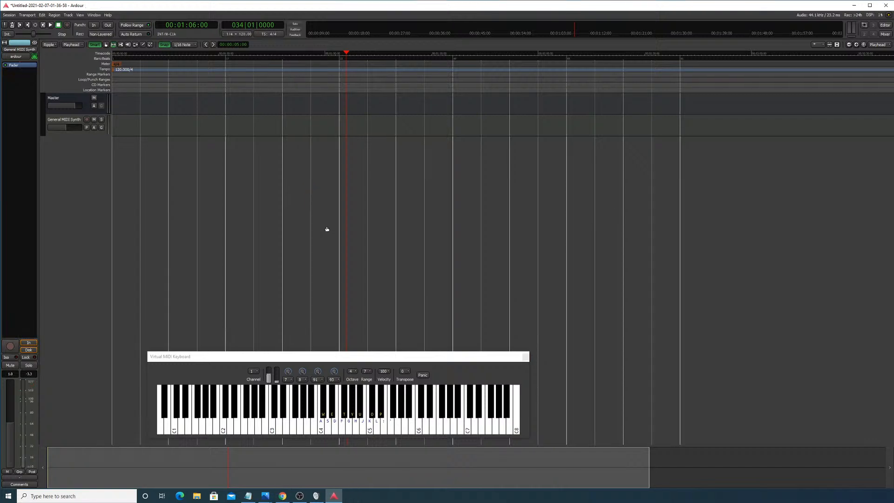
left_click_drag(458, 358, 556, 305)
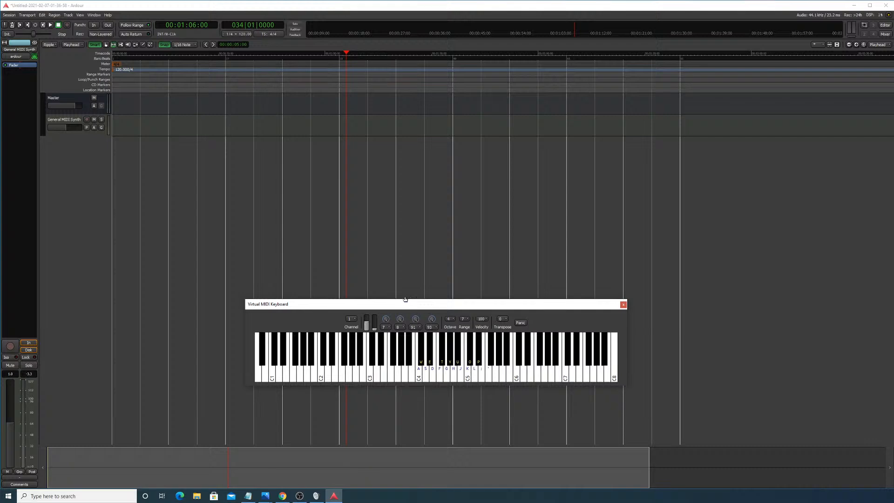
right_click(23, 100)
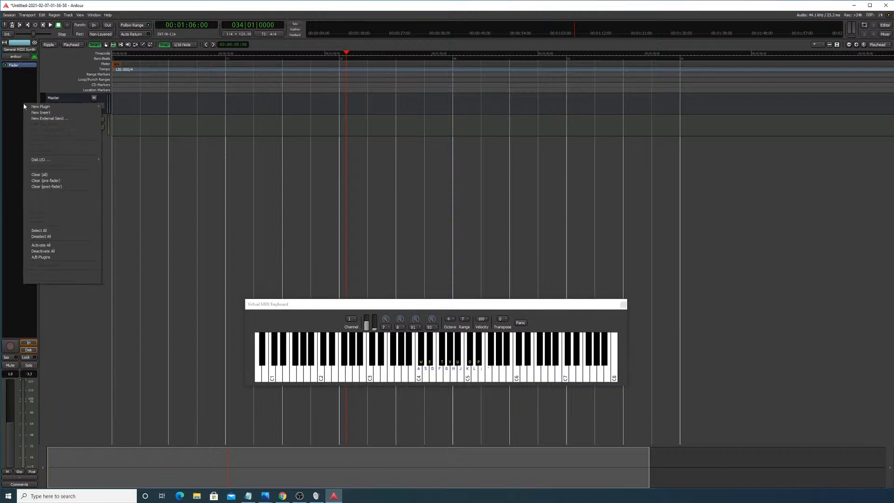
mouse_move(70, 103)
left_click(140, 117)
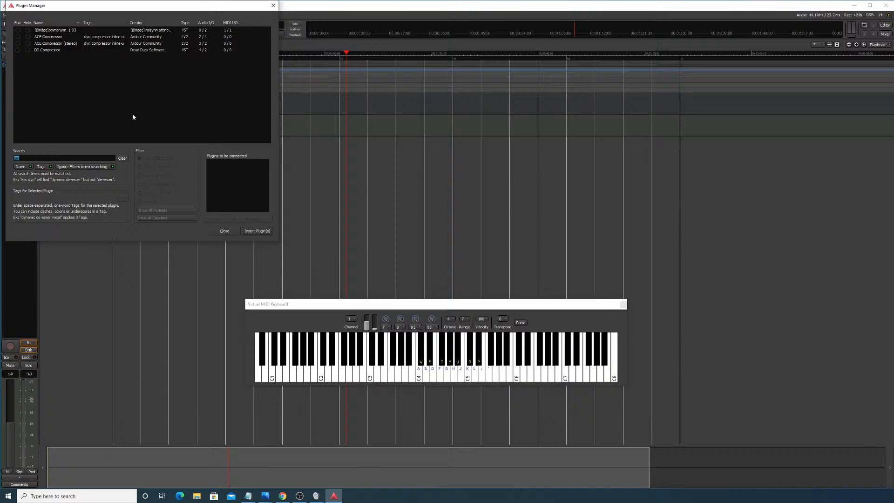
type("vital")
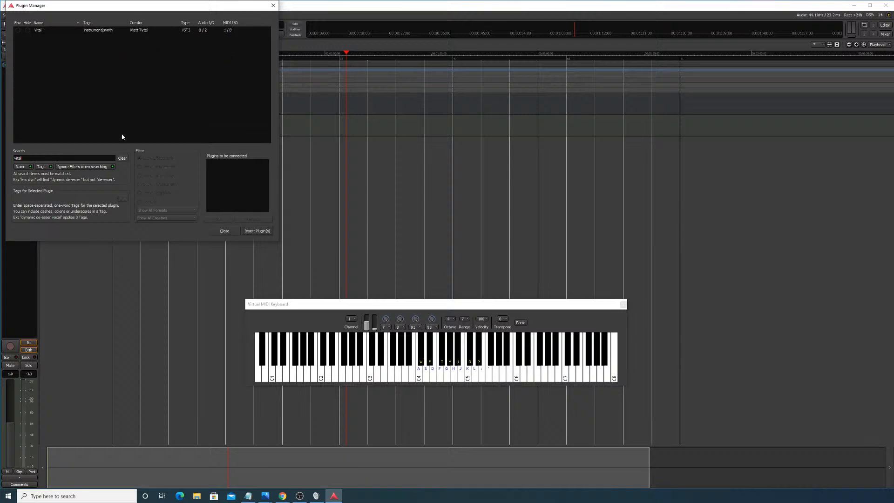
left_click(140, 30)
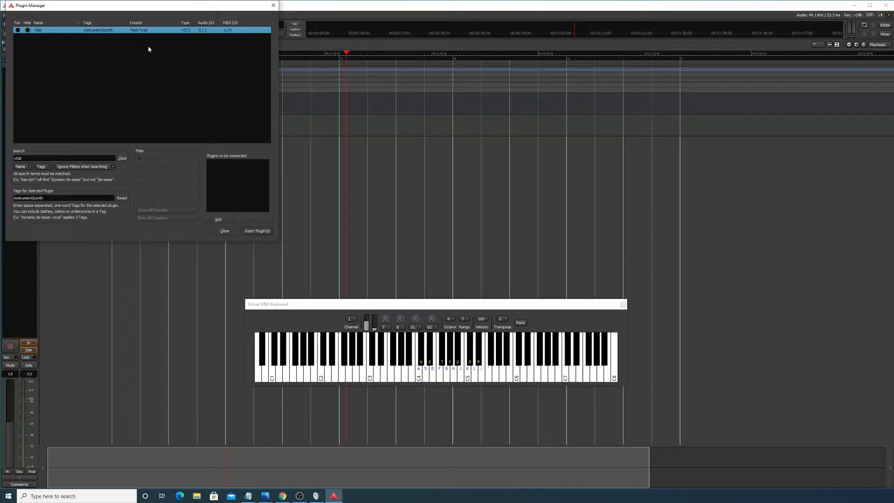
left_click(218, 220)
left_click(253, 231)
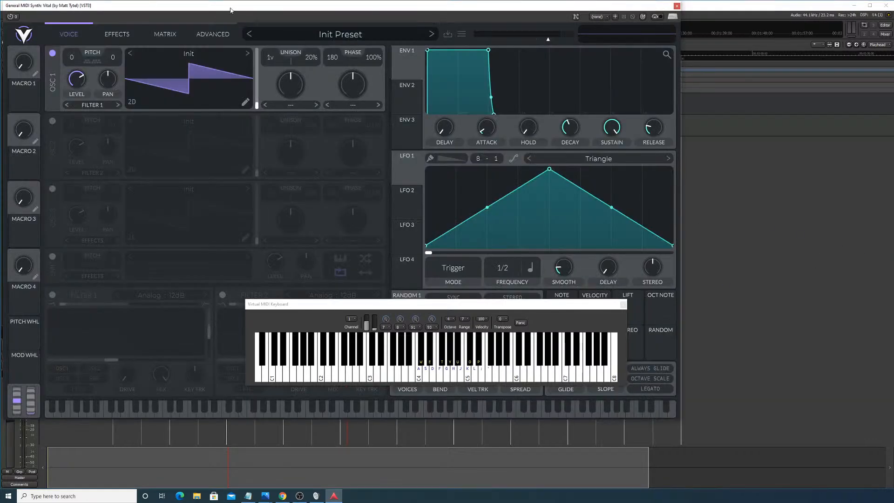
Step: Arrange the Vital window and the Virtual MIDI Keyboard below it so that they no longer overlap
left_click_drag(232, 10, 596, 74)
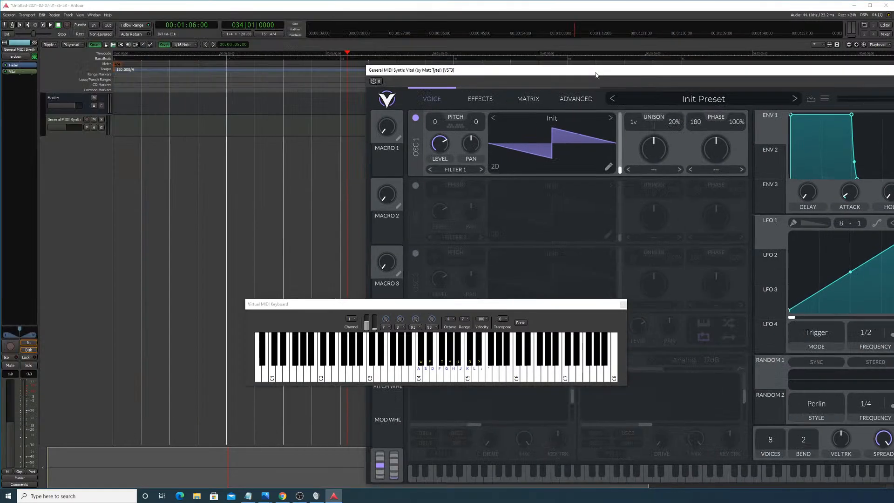
left_click_drag(682, 75, 369, 38)
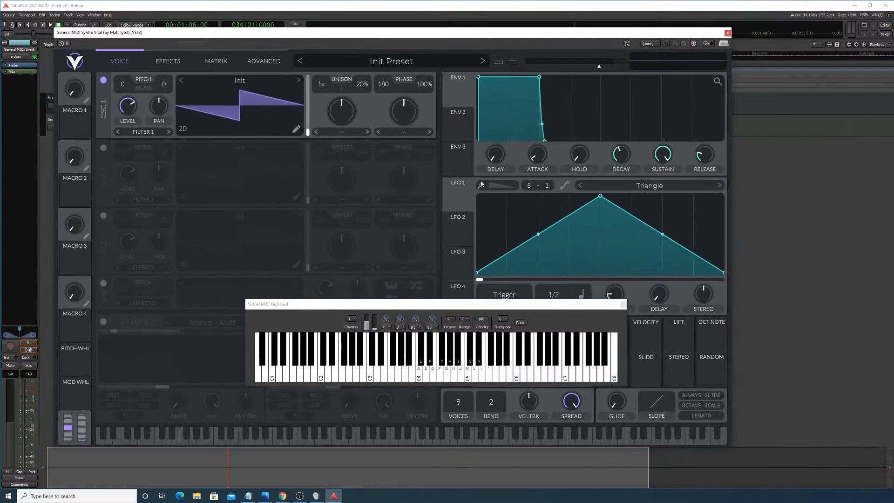
left_click_drag(554, 306, 606, 437)
left_click_drag(480, 37, 528, 17)
left_click_drag(480, 436, 437, 432)
Step: Play test notes on the virtual keyboard and examine the track's fader and output routing options
key("a")
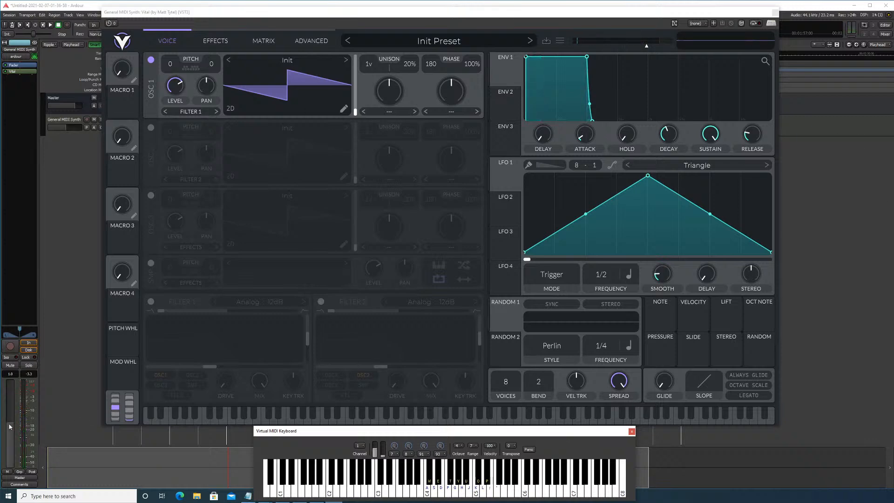
key("a")
mouse_move(10, 423)
left_mouse_down()
mouse_move(11, 451)
mouse_move(11, 424)
left_mouse_up()
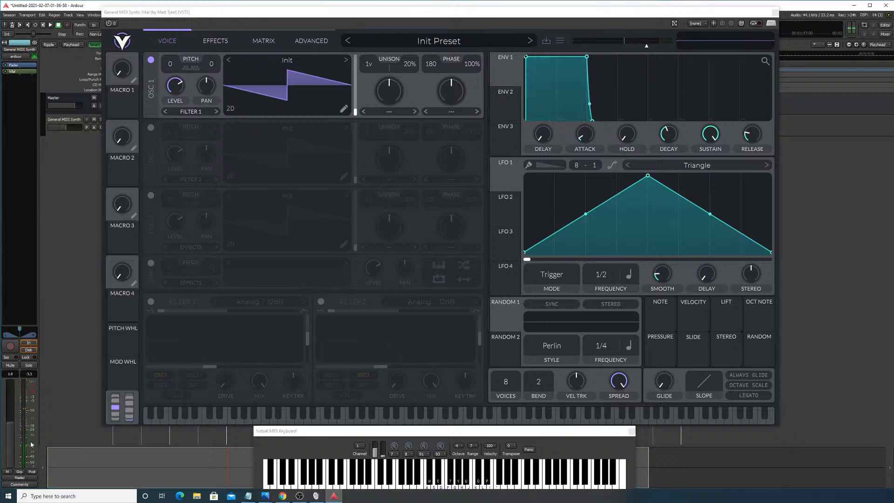
left_click(29, 478)
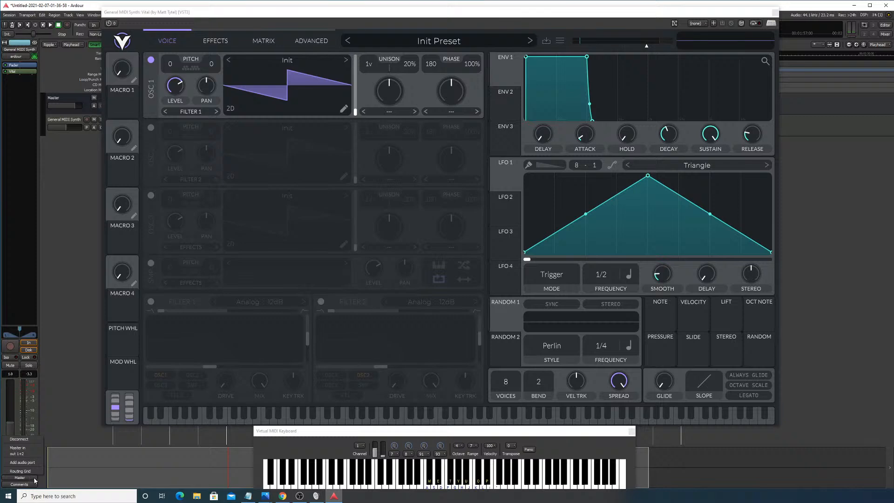
left_click(14, 256)
Step: Uncover the track meters behind the Vital window and play a test note to check the audio level
left_click_drag(141, 11, 126, 260)
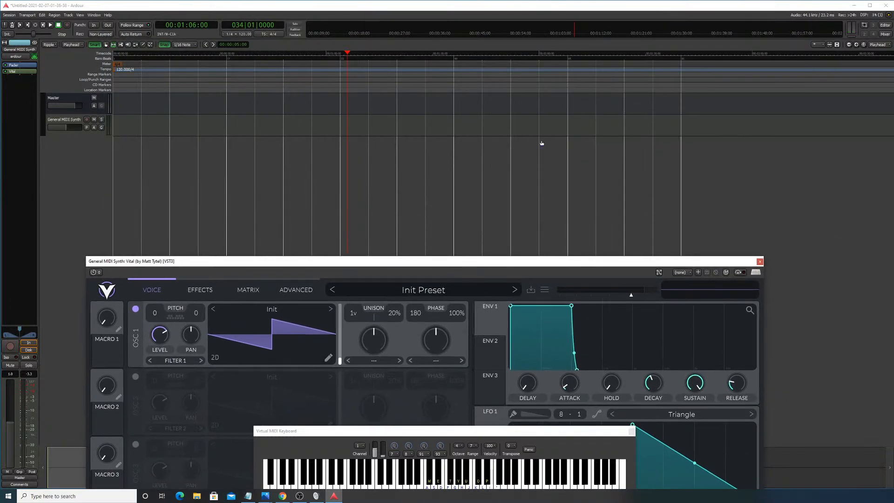
left_click(854, 31)
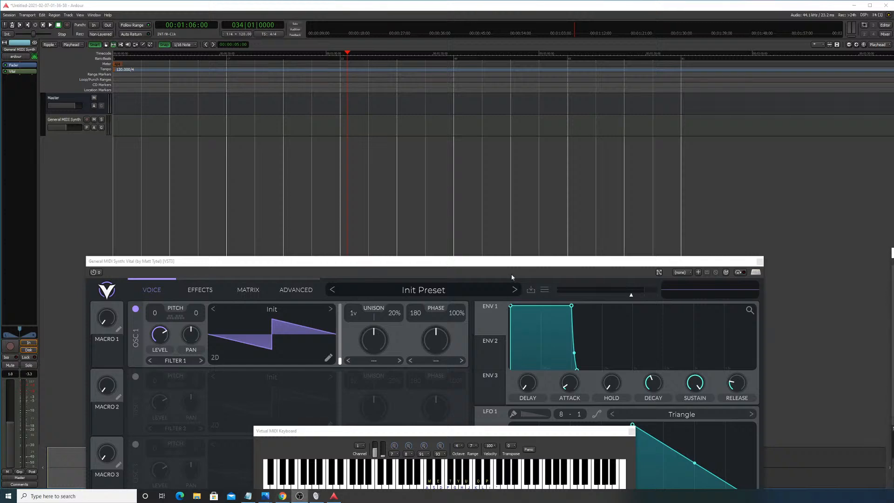
left_click_drag(545, 264, 534, 220)
key("w")
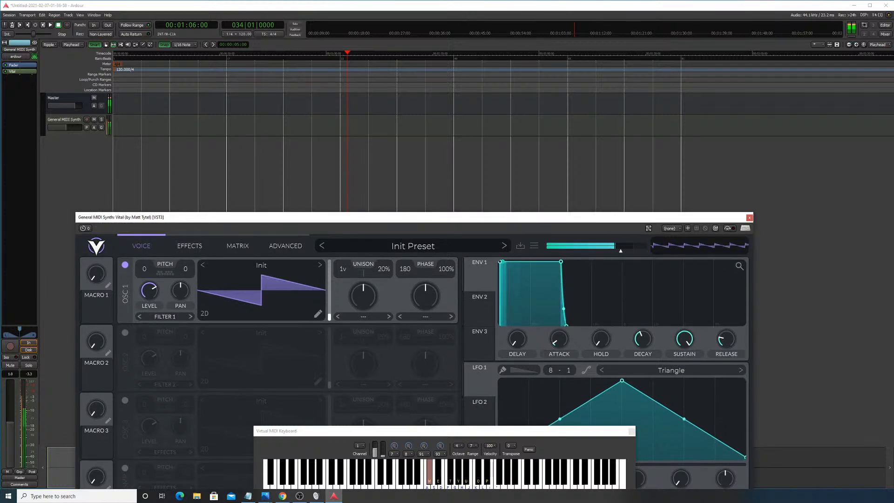
key("alt+Tab")
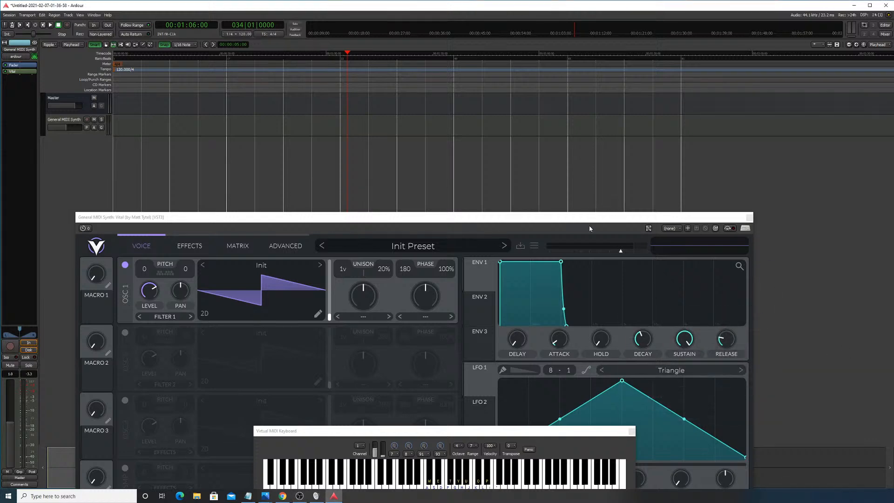
left_click_drag(590, 217, 598, 134)
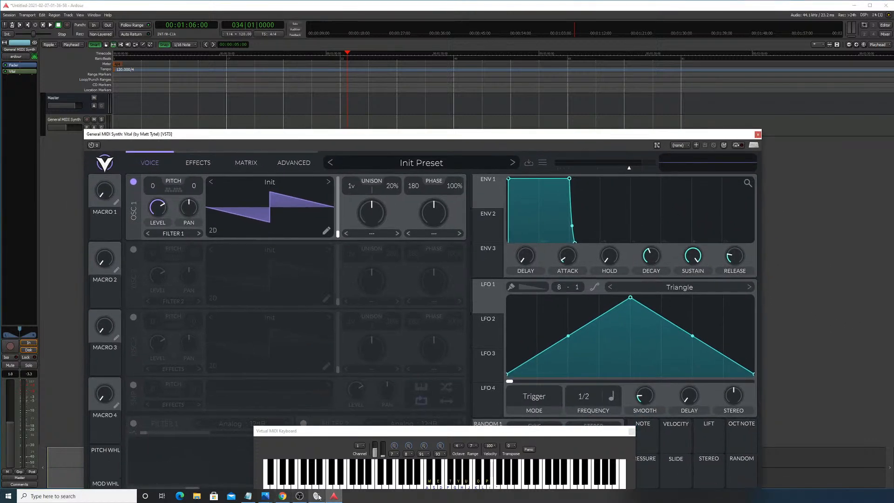
left_click(300, 497)
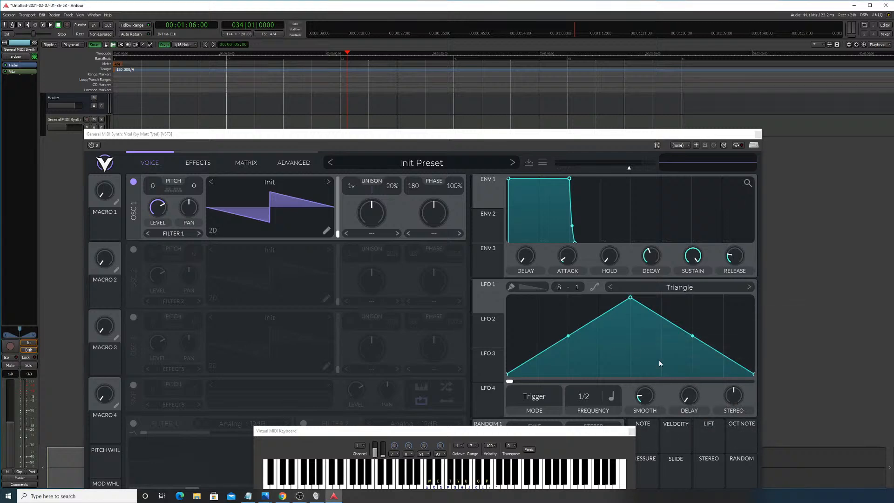
Step: Lower Vital's master output volume and play test notes to check the new level
left_click_drag(447, 136, 457, 56)
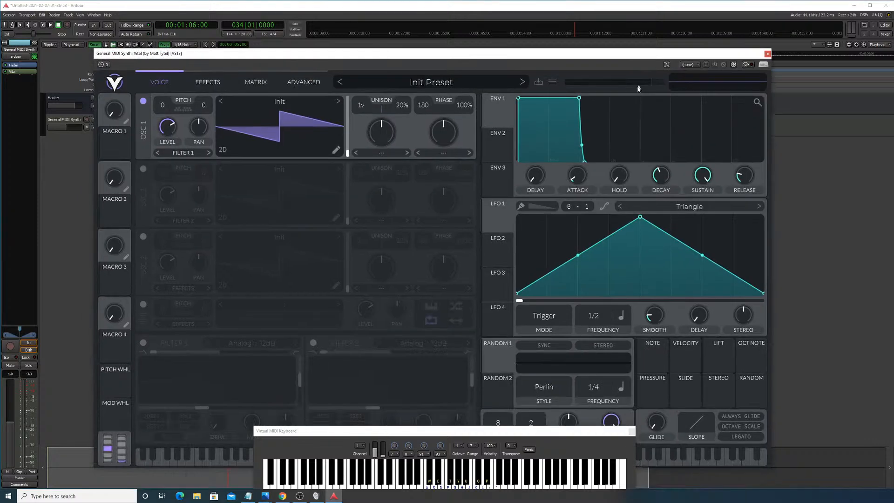
left_click_drag(640, 87, 613, 89)
key("a")
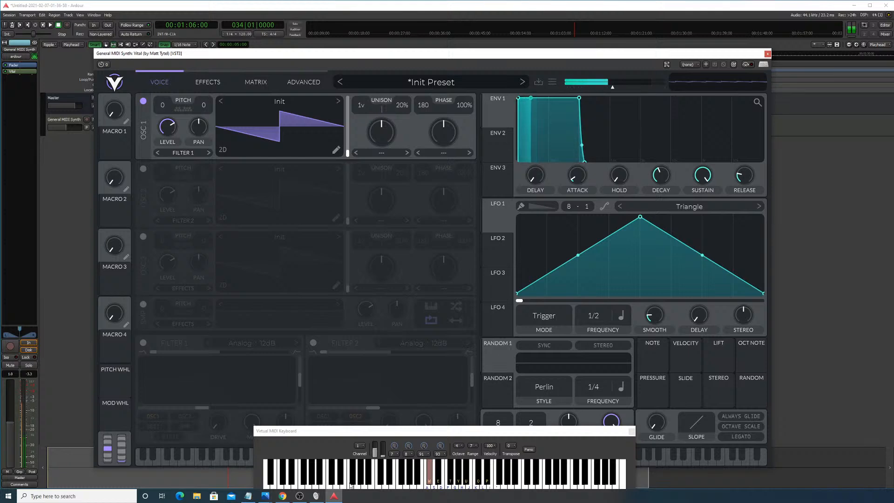
left_click(299, 497)
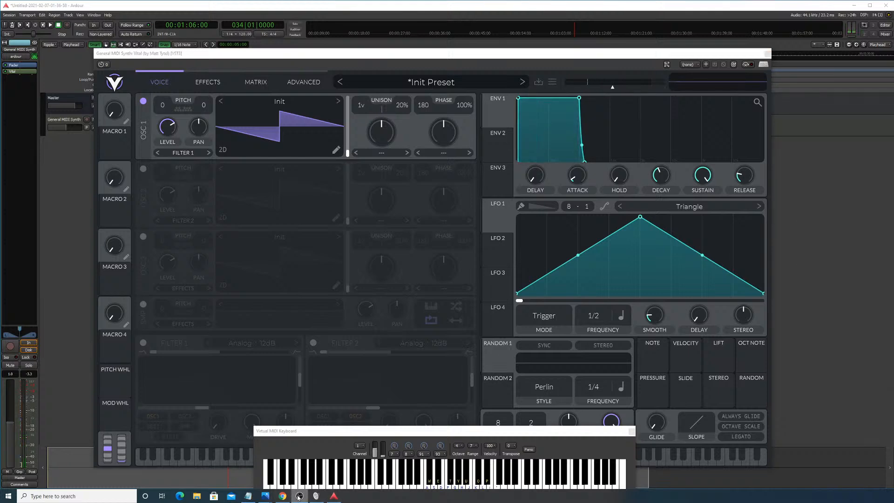
left_click_drag(626, 54, 622, 33)
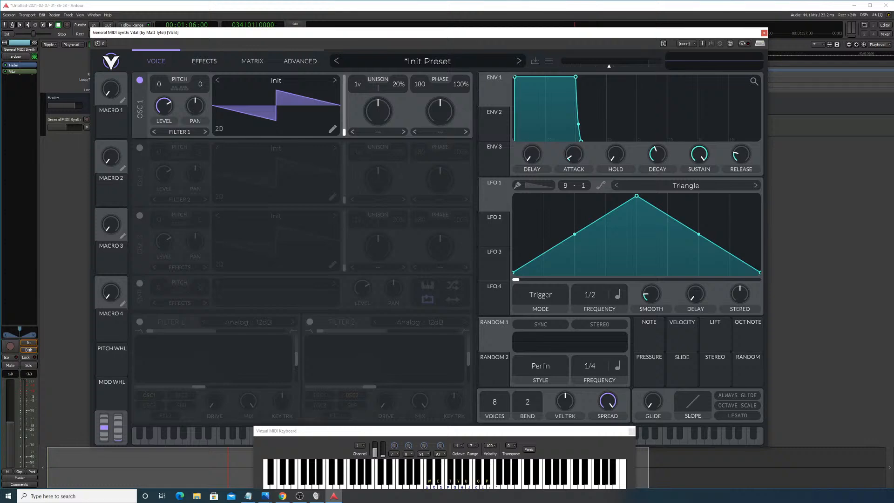
key("alt+Tab")
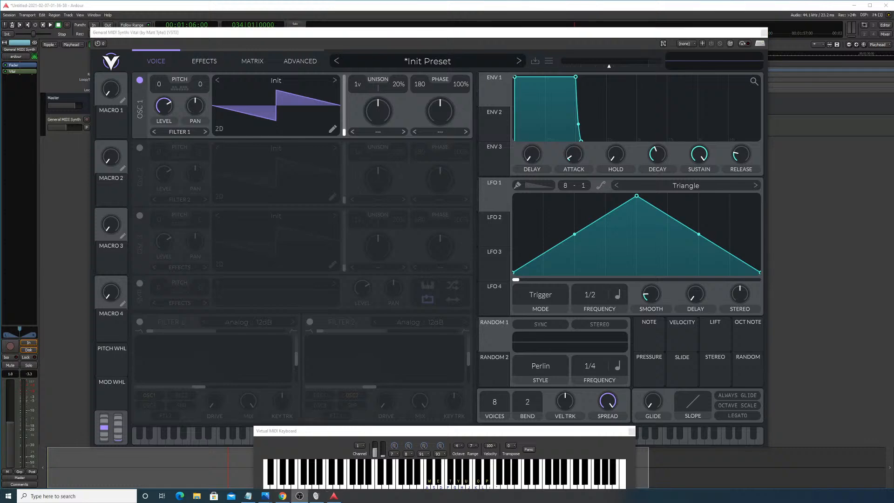
left_click(625, 35)
key("w")
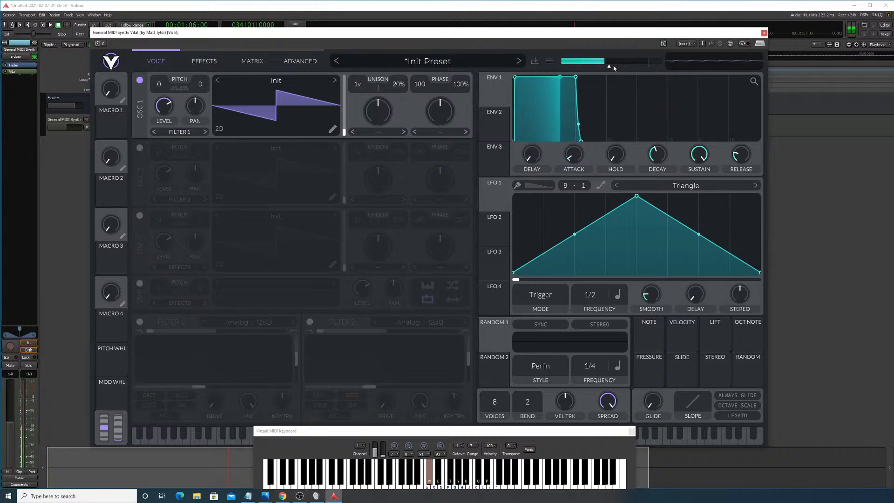
Step: Raise Vital's master output volume slightly
left_click_drag(609, 68, 626, 68)
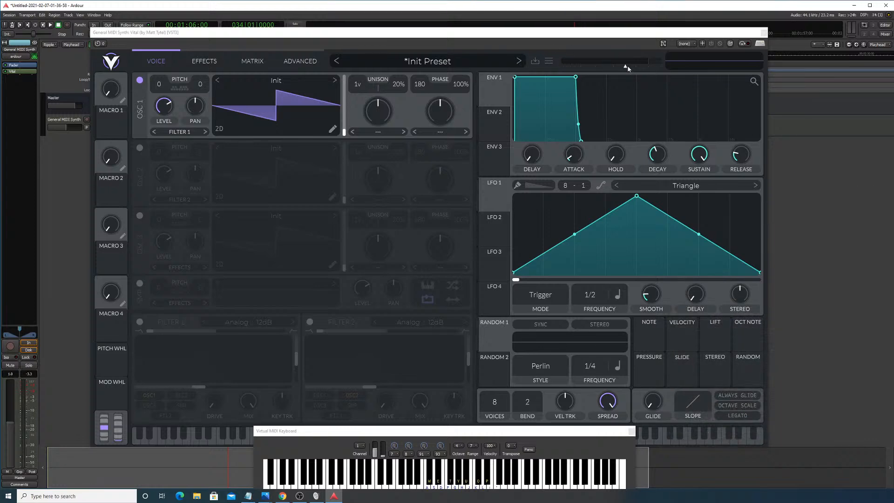
left_click_drag(628, 67, 629, 68)
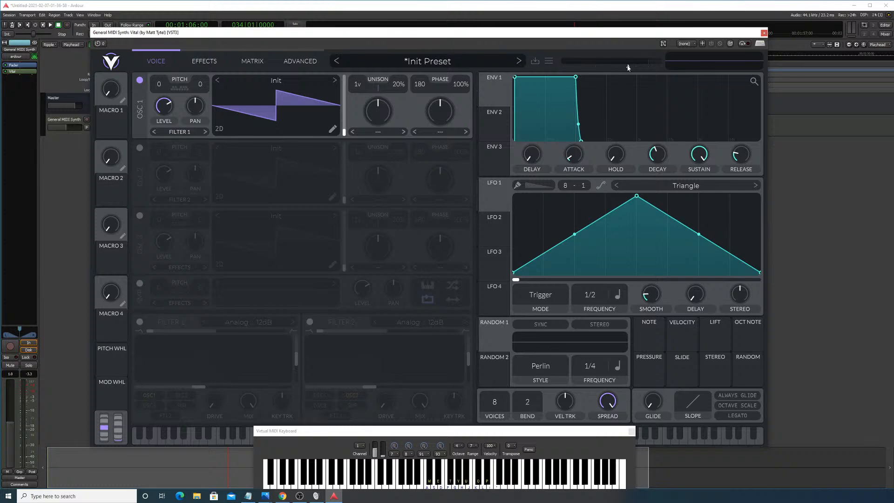
left_click_drag(646, 74, 648, 68)
Step: Examine oscillator 1's Init waveform in the wavetable editor and return to the voice view
left_click(333, 129)
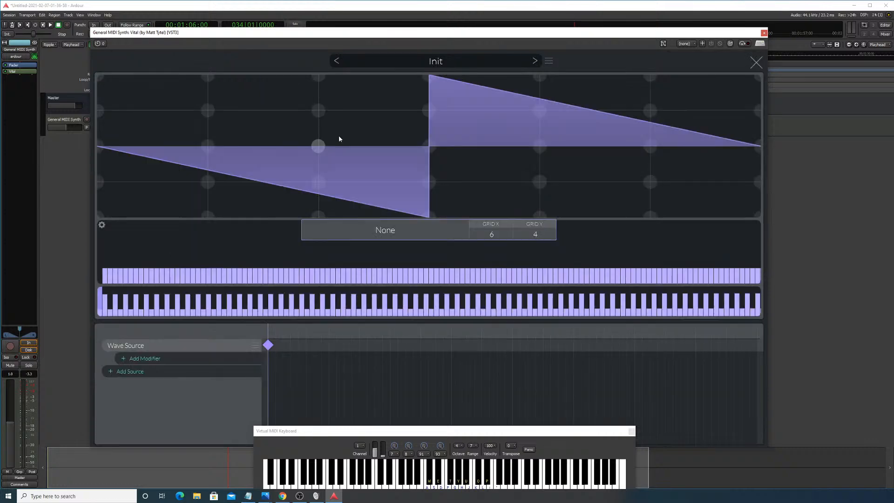
left_click(756, 63)
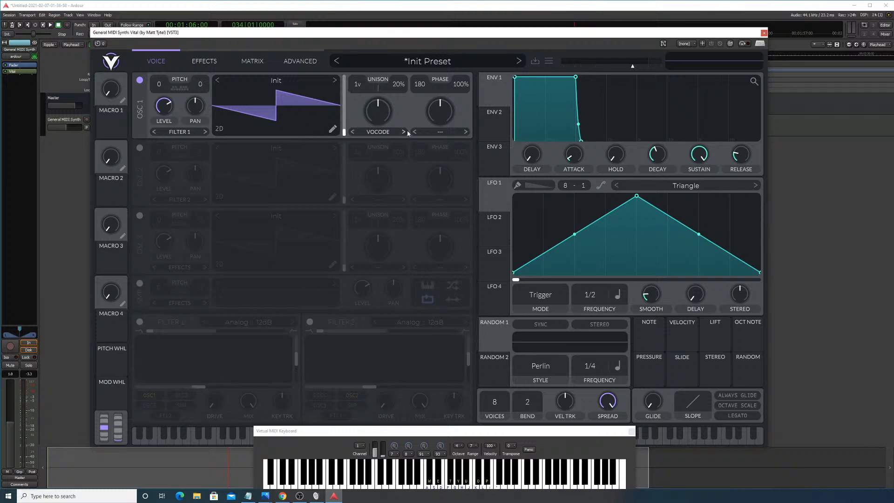
Step: Try the Vocode spectral morph on oscillator 1 at about 56% while playing test notes
key("w")
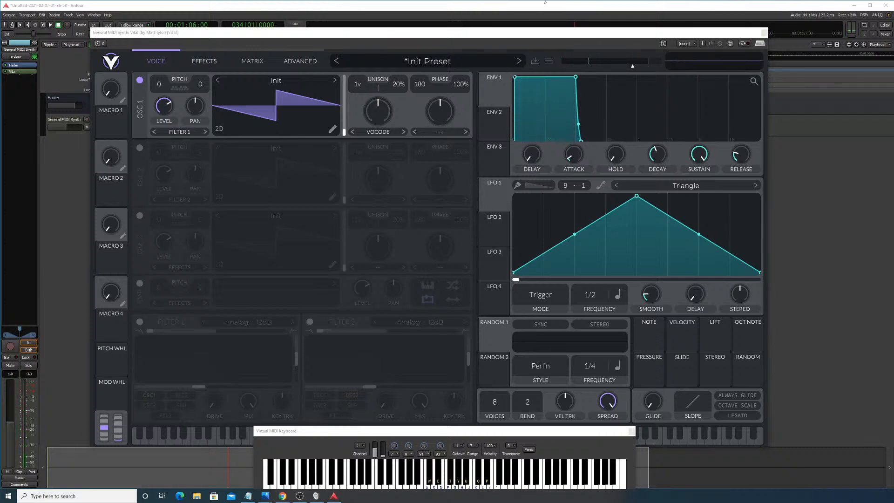
left_click(522, 35)
key("w")
left_click_drag(386, 111, 406, 122)
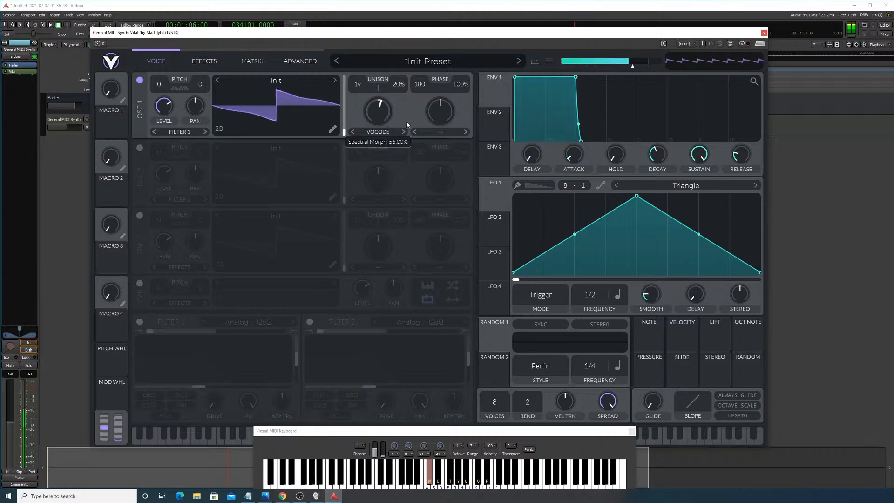
Step: Switch oscillator 1 to the Harm Stretch spectral morph with 3 unison voices, varying the morph amount while playing test notes
left_click(404, 133)
left_click(404, 132)
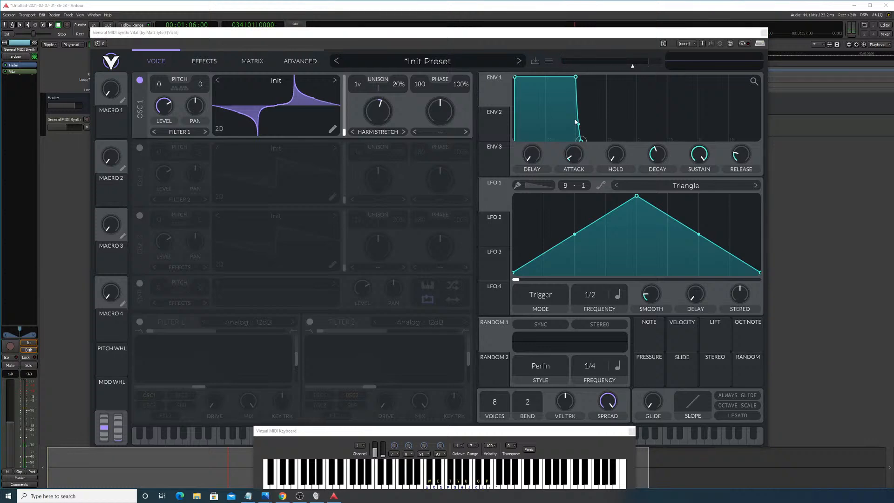
key("w")
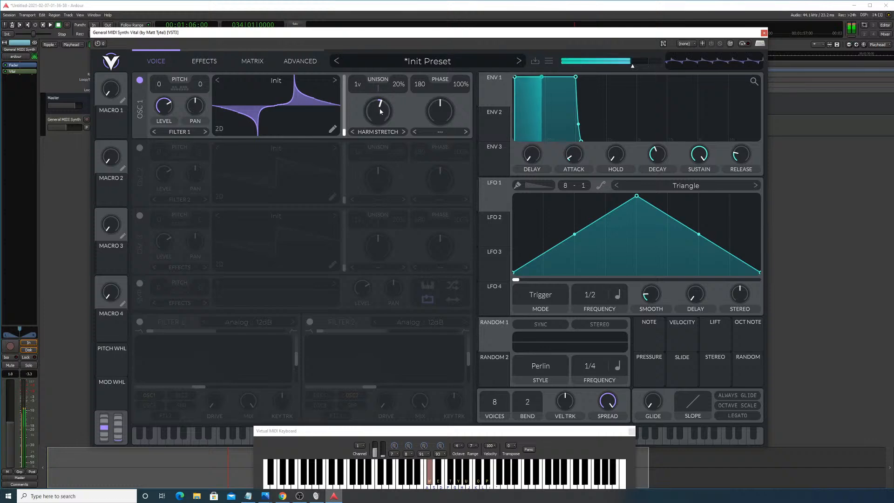
left_click_drag(379, 108, 390, 89)
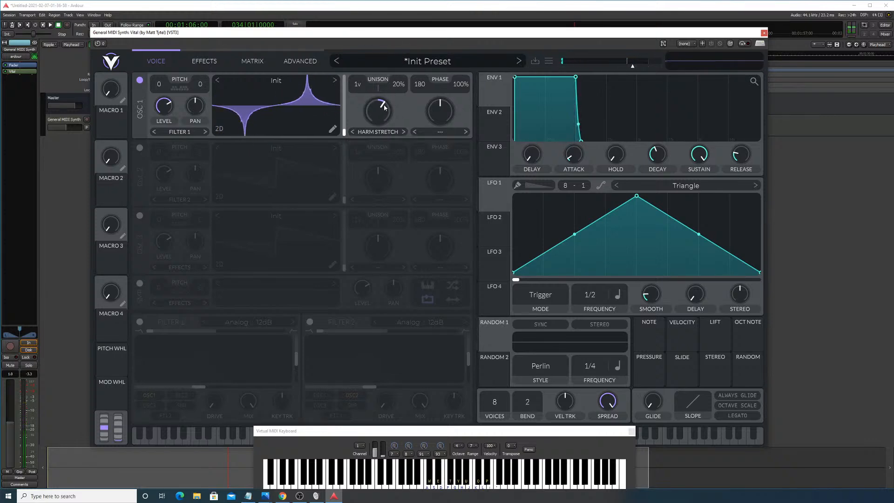
key("a")
left_click_drag(384, 107, 387, 129)
key("w")
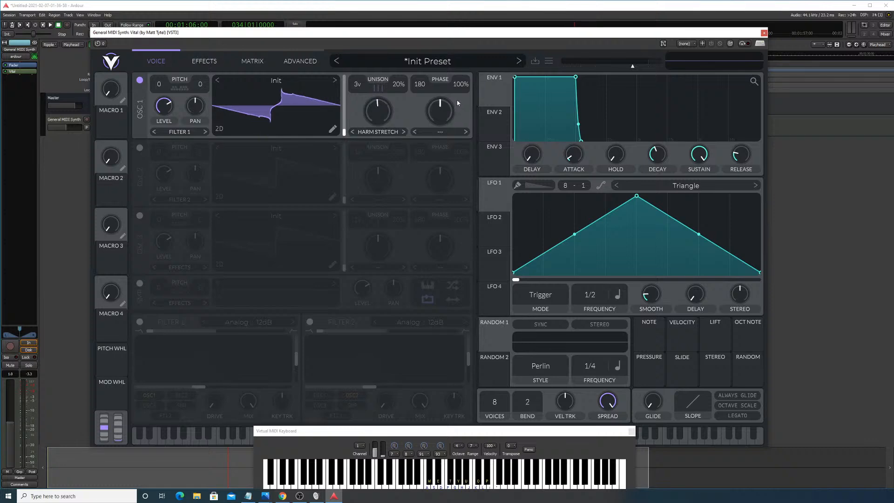
Step: Set oscillator 1's phase distortion type to Pulse and lower its amount while playing a test note
left_click(465, 133)
left_click(466, 132)
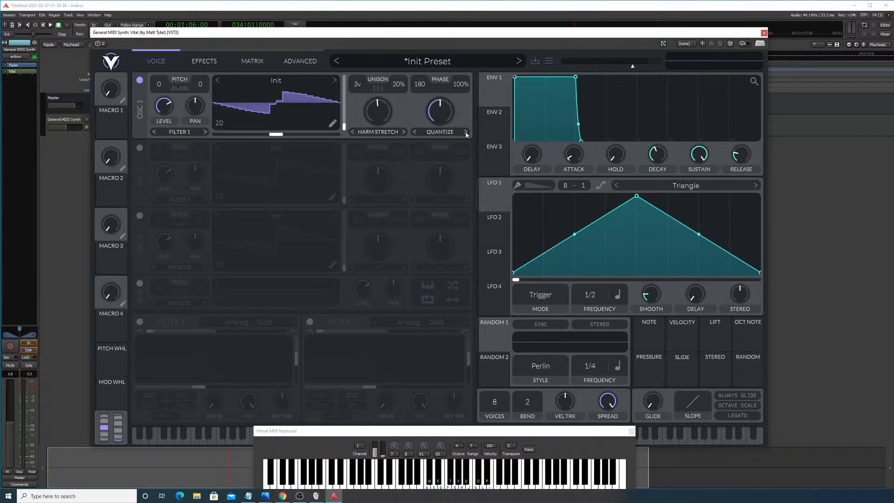
left_click(466, 134)
key("w")
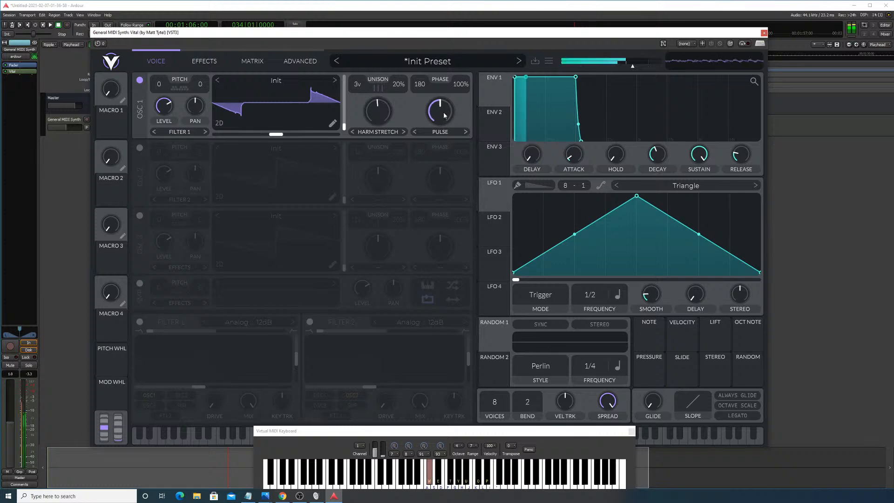
mouse_move(444, 111)
left_mouse_down()
mouse_move(446, 84)
mouse_move(440, 120)
mouse_move(451, 101)
mouse_move(450, 115)
left_mouse_up()
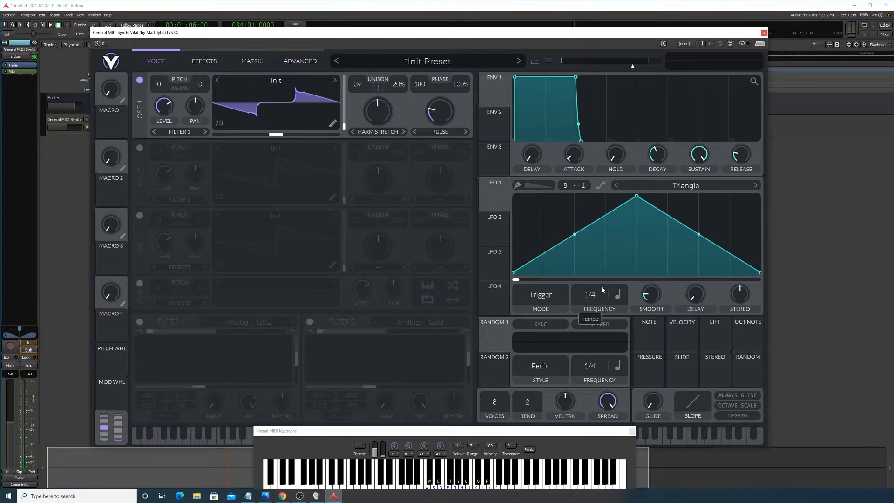
Step: Browse the LFO 1 shapes and choose Trance Gate, with the frequency at 1/4
left_click(753, 184)
left_click(753, 183)
left_click(753, 184)
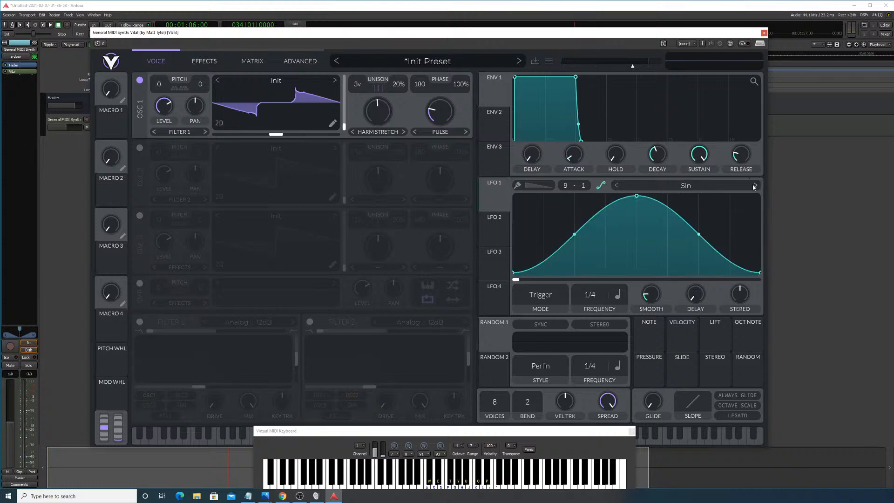
left_click(754, 186)
left_click(755, 185)
left_click(754, 186)
left_click(755, 187)
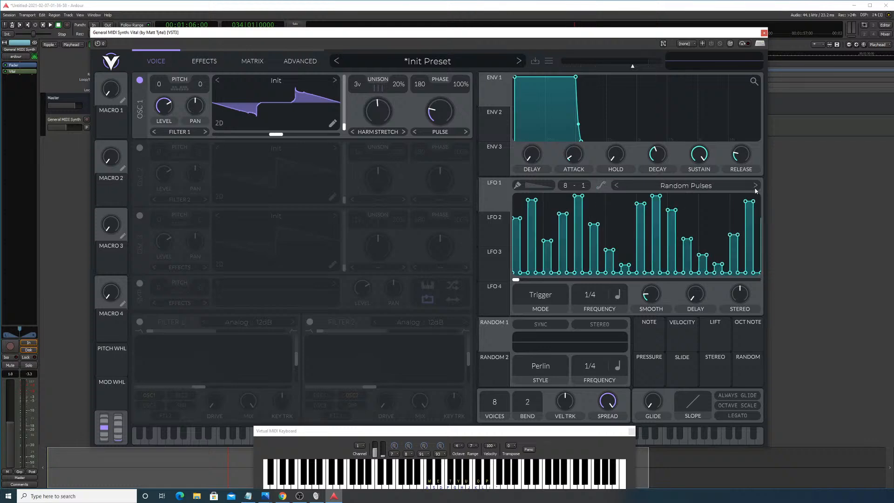
left_click(756, 186)
left_click(756, 186)
left_click(756, 187)
left_click(756, 187)
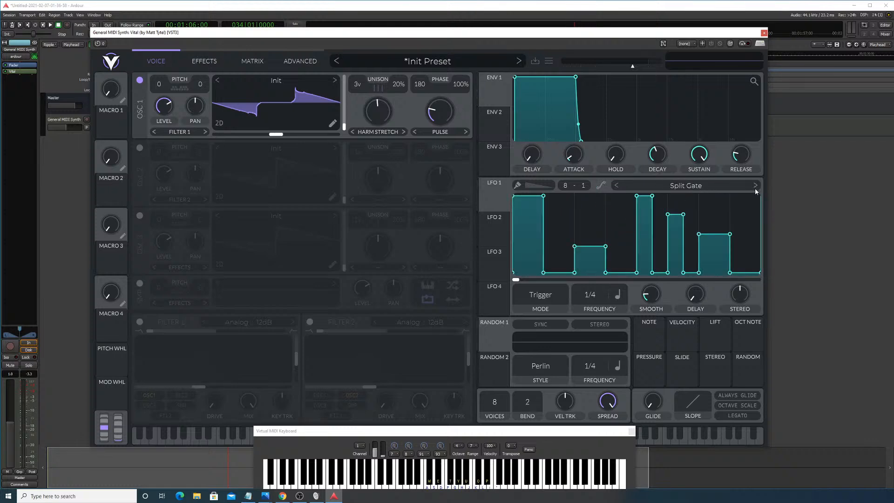
left_click(756, 186)
left_click(755, 187)
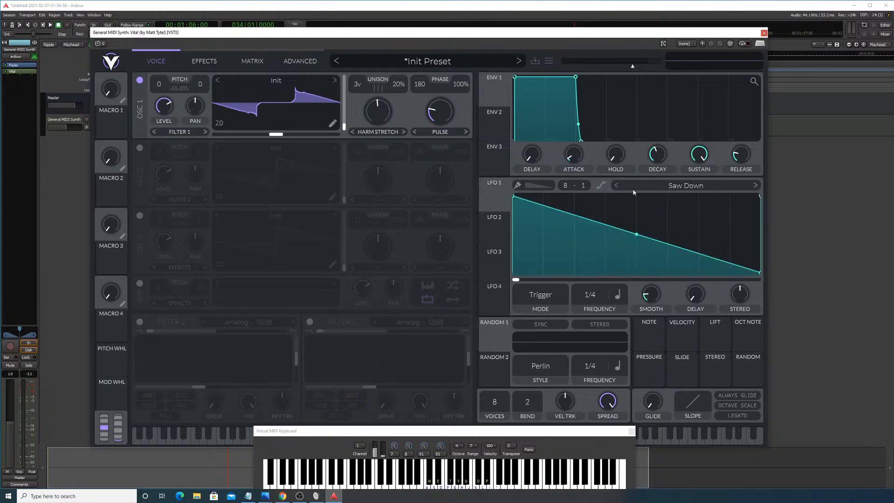
left_click(616, 185)
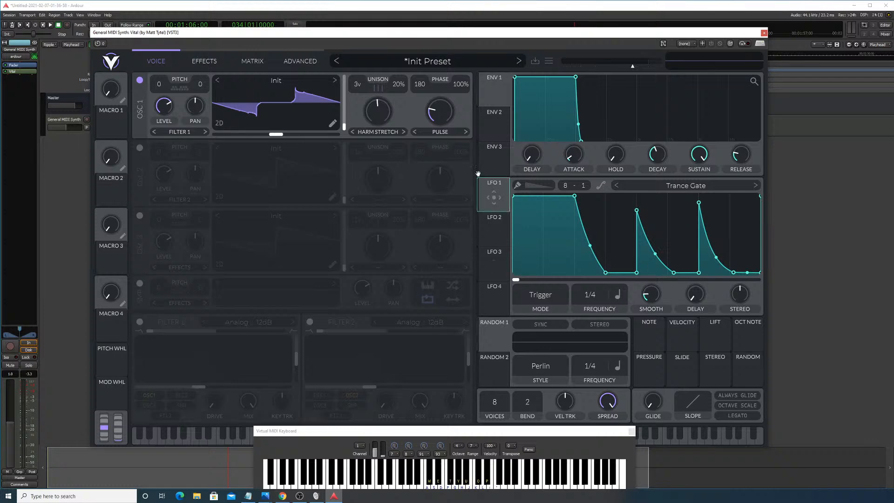
Step: Modulate oscillator 1's Pulse distortion amount with LFO 1 and play a test note
mouse_move(494, 197)
left_mouse_down()
mouse_move(442, 112)
mouse_move(440, 153)
mouse_move(440, 129)
left_mouse_up()
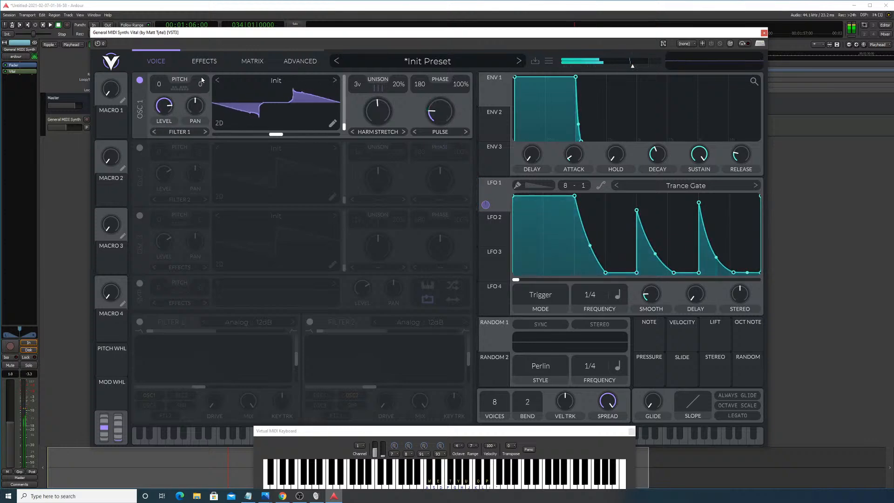
key("w")
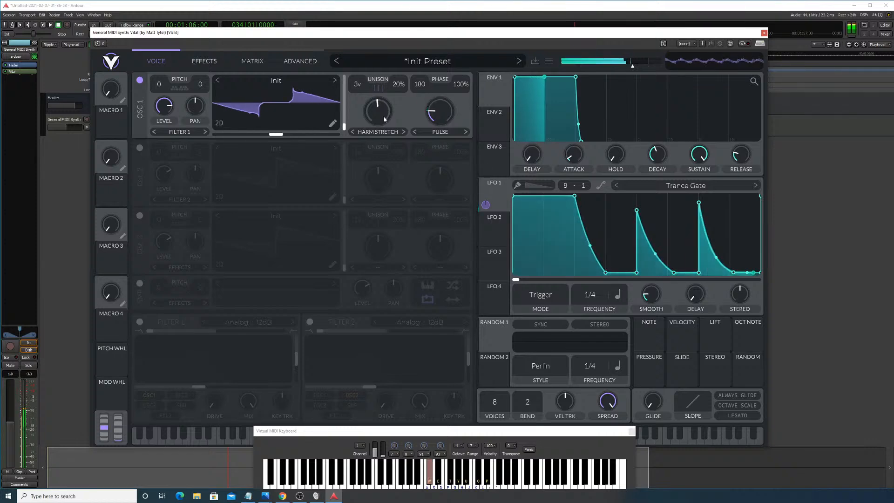
Step: Assign LFO 1 to oscillator 1's spectral morph, adjust the modulation depth and set the base morph amount to about 20.5%
mouse_move(384, 116)
left_mouse_down()
mouse_move(396, 71)
mouse_move(391, 131)
mouse_move(394, 94)
mouse_move(382, 116)
left_mouse_up()
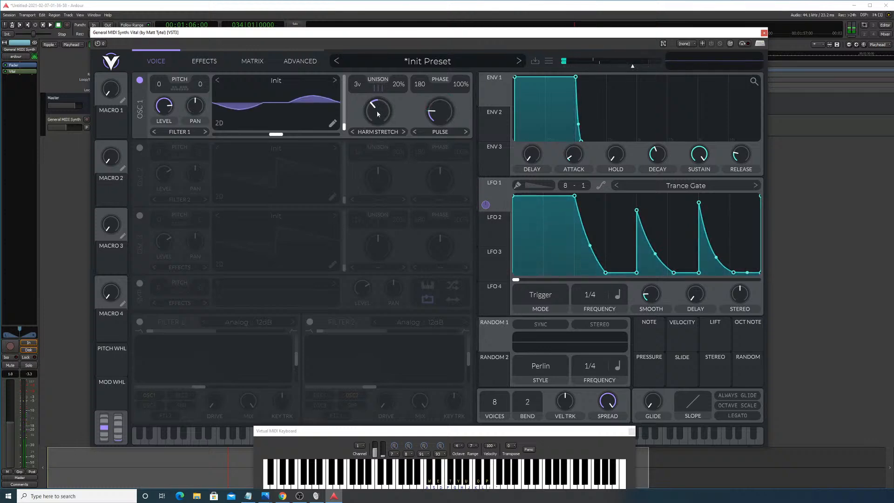
left_click_drag(500, 201, 387, 101)
key("w")
left_click_drag(379, 142, 377, 166)
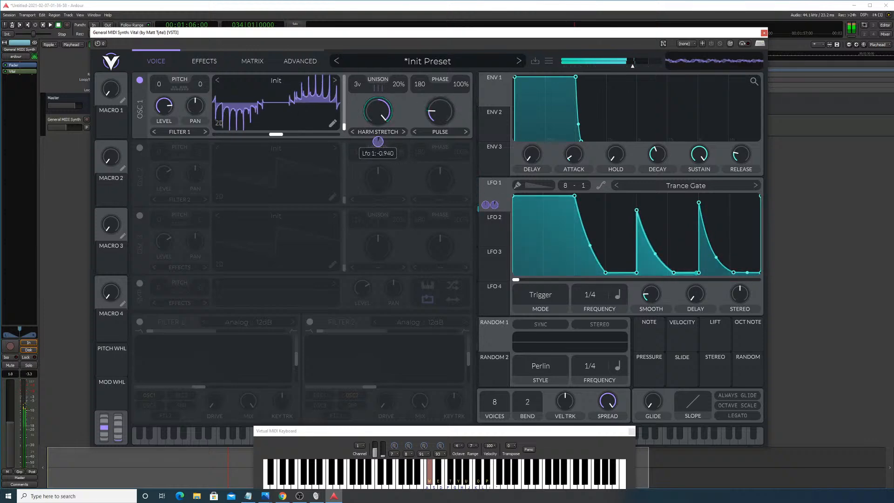
left_click_drag(382, 103, 372, 126)
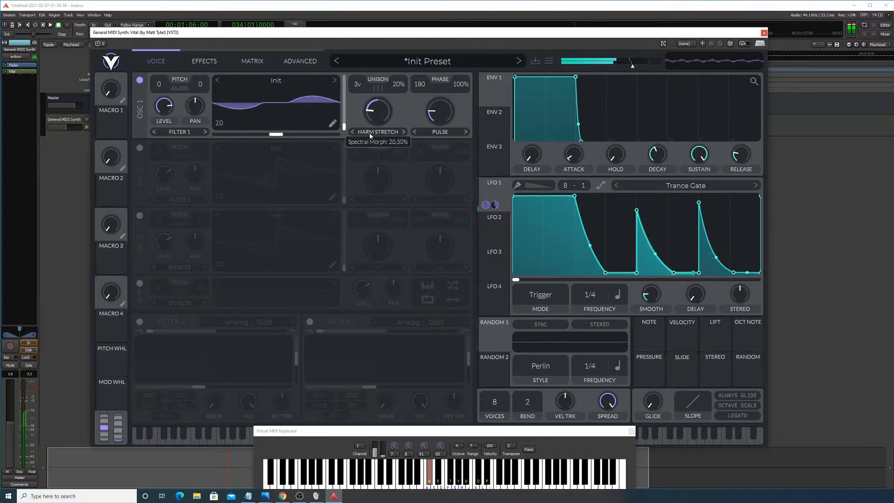
Step: Try the Rand Amp spectral morph on oscillator 1 with an amount of about 22.5%
left_click(403, 132)
left_click(405, 132)
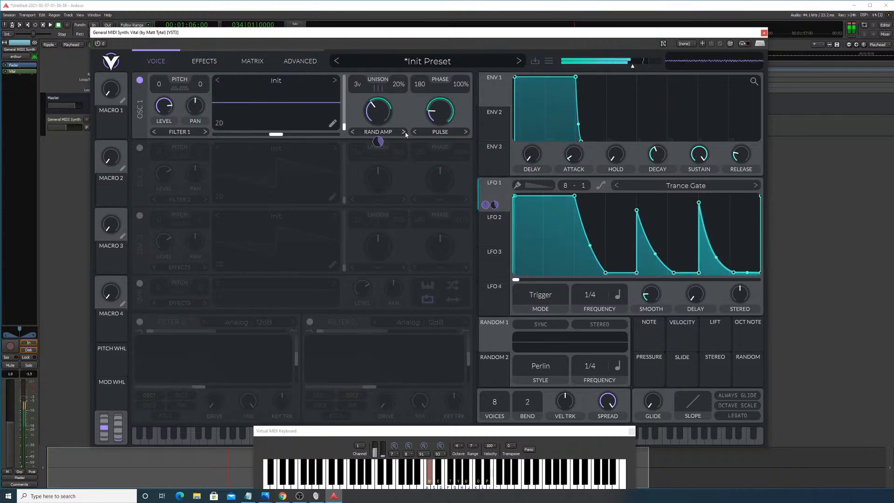
left_click(405, 132)
mouse_move(378, 119)
left_mouse_down()
mouse_move(379, 88)
mouse_move(380, 120)
left_mouse_up()
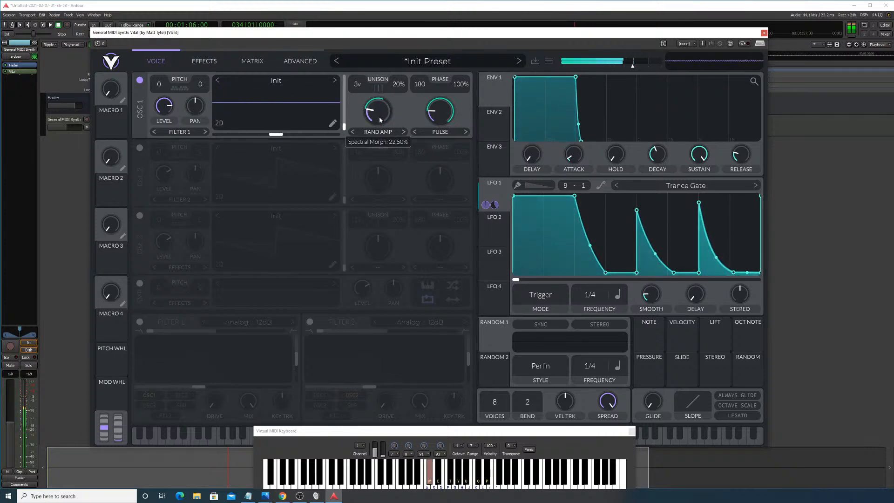
Step: Audition the Low Pass, Phase Disp and Time Skew spectral morphs on oscillator 1, adjusting the morph amount
left_click(406, 132)
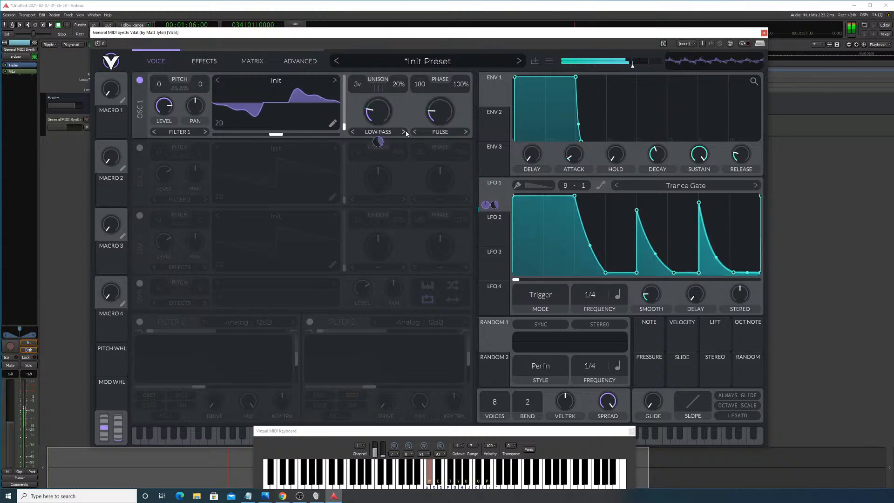
left_click(407, 132)
left_click(405, 132)
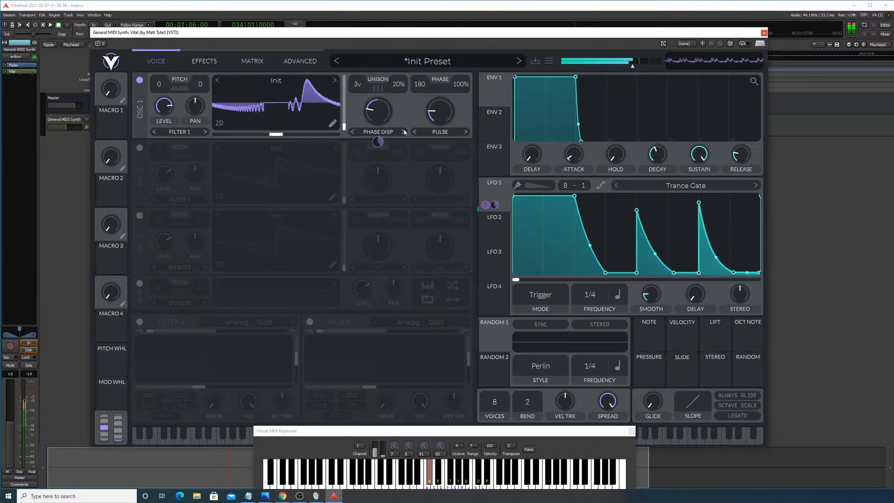
mouse_move(380, 116)
left_mouse_down()
mouse_move(383, 94)
mouse_move(386, 136)
mouse_move(383, 106)
mouse_move(382, 118)
left_mouse_up()
left_click(404, 131)
left_click(403, 132)
left_click(354, 131)
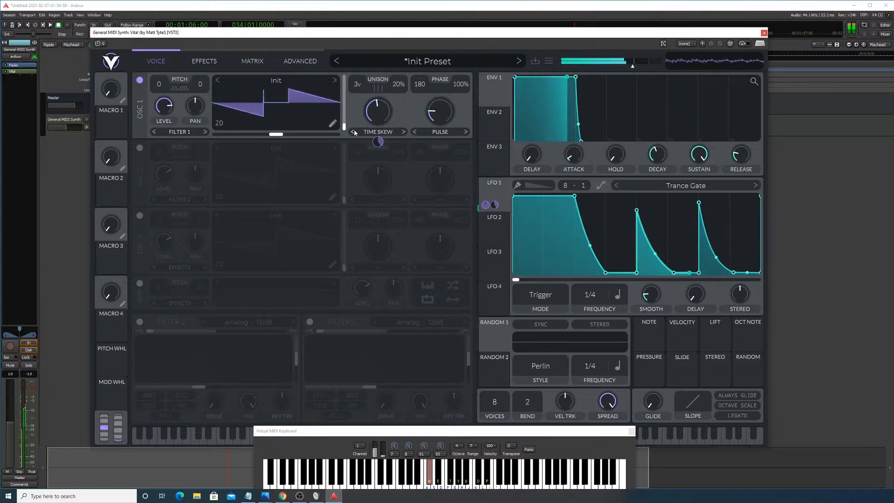
Step: Set oscillator 1's spectral morph to Low Pass and turn its base amount down to the minimum
left_click(354, 131)
left_click(354, 132)
left_click(354, 132)
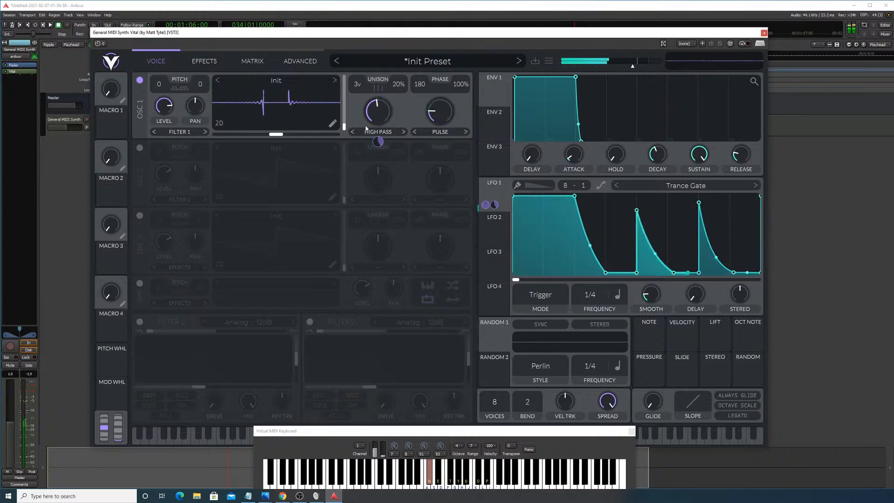
left_click_drag(370, 119, 370, 144)
left_click(354, 132)
left_click(354, 134)
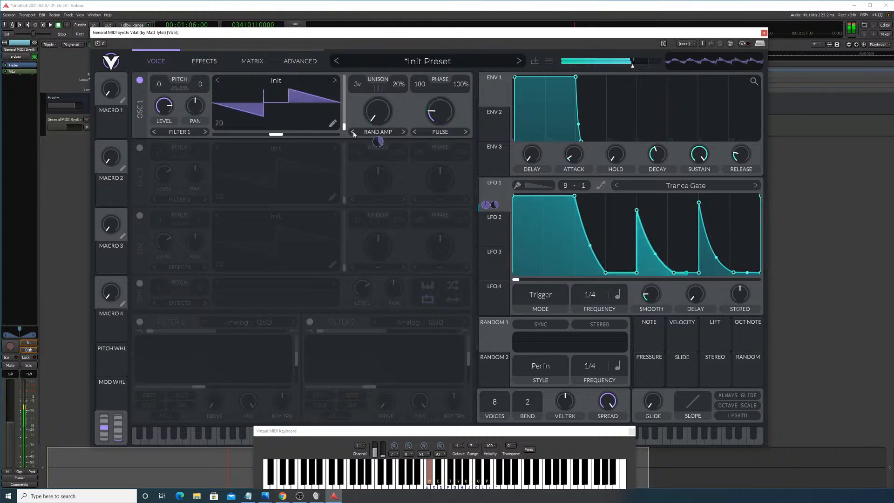
left_click(400, 133)
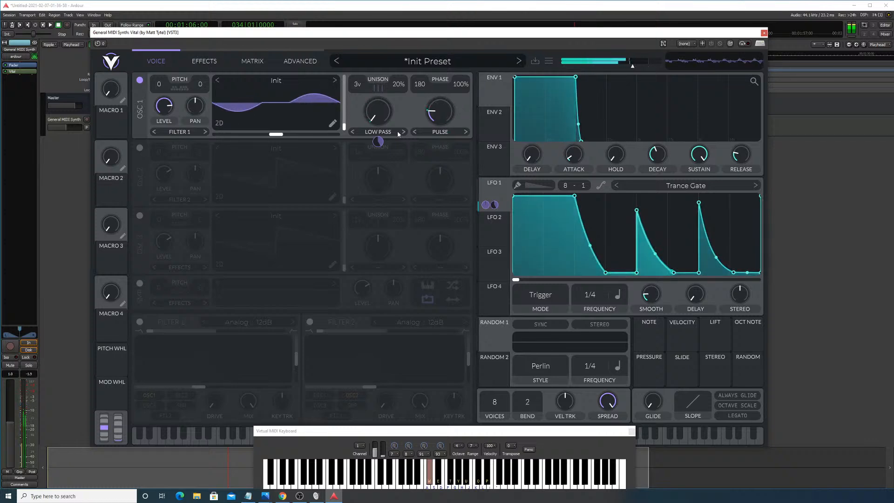
Step: Set LFO 1's modulation depth on the Low Pass morph to about 0.65 while playing test notes
left_click_drag(378, 141, 378, 163)
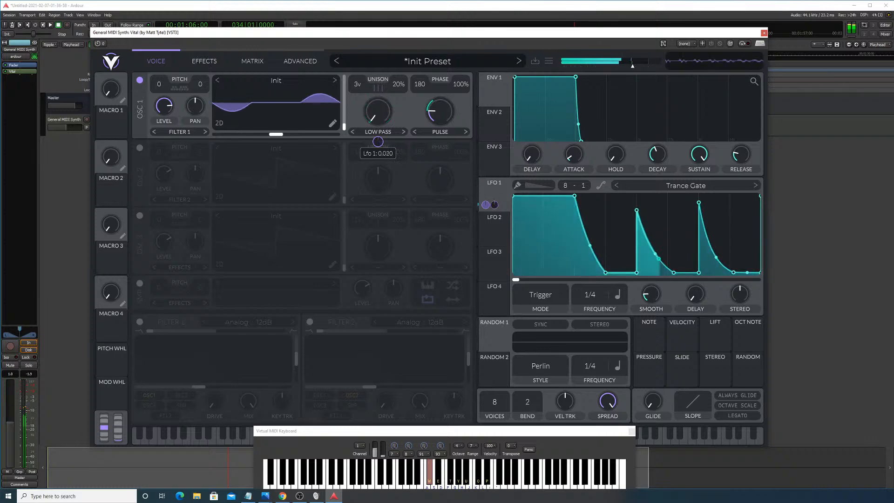
mouse_move(382, 116)
left_mouse_down()
mouse_move(386, 81)
mouse_move(382, 120)
left_mouse_up()
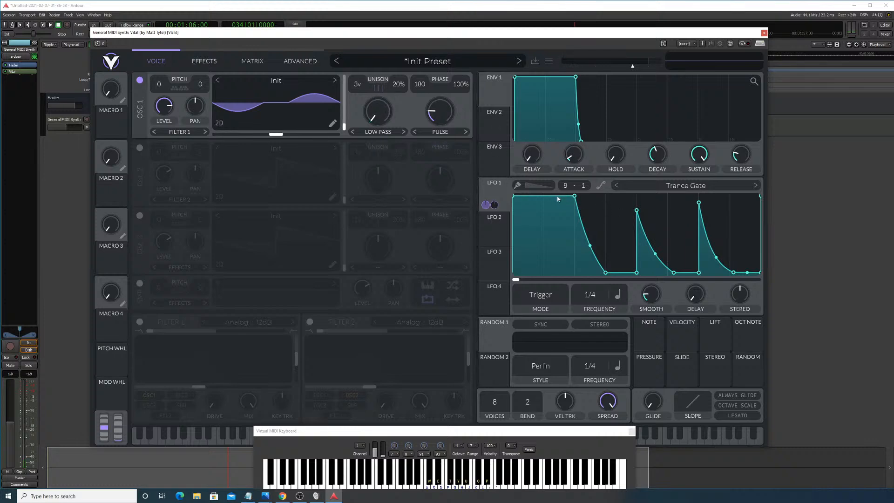
key("w")
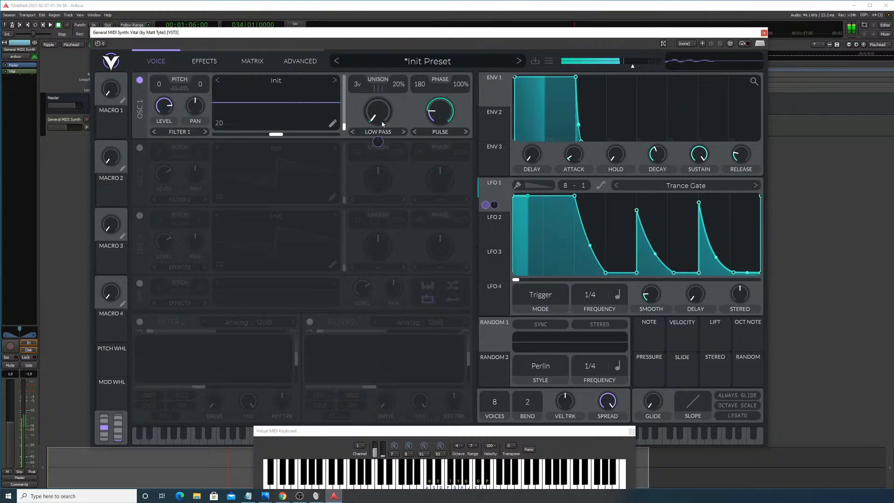
key("w")
mouse_move(379, 116)
left_mouse_down()
mouse_move(388, 89)
mouse_move(375, 148)
mouse_move(378, 93)
mouse_move(378, 113)
left_mouse_up()
key("w")
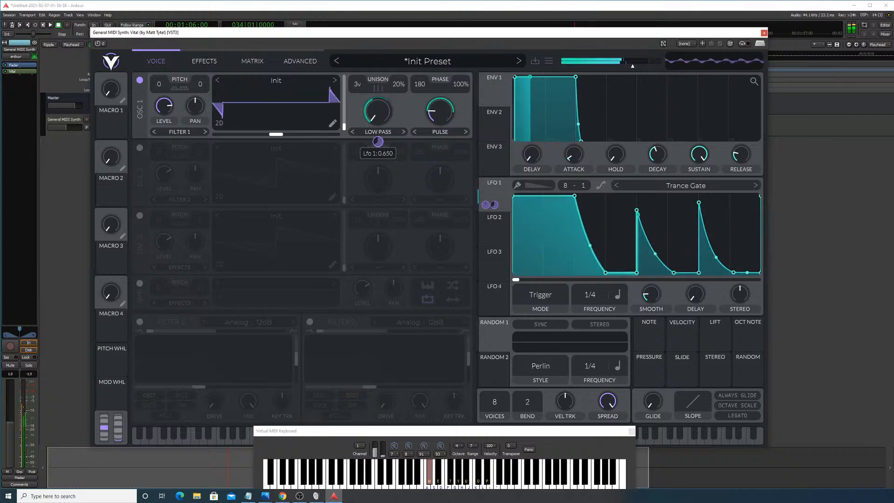
Step: Enable the Chorus effect while playing a test note
left_click(200, 60)
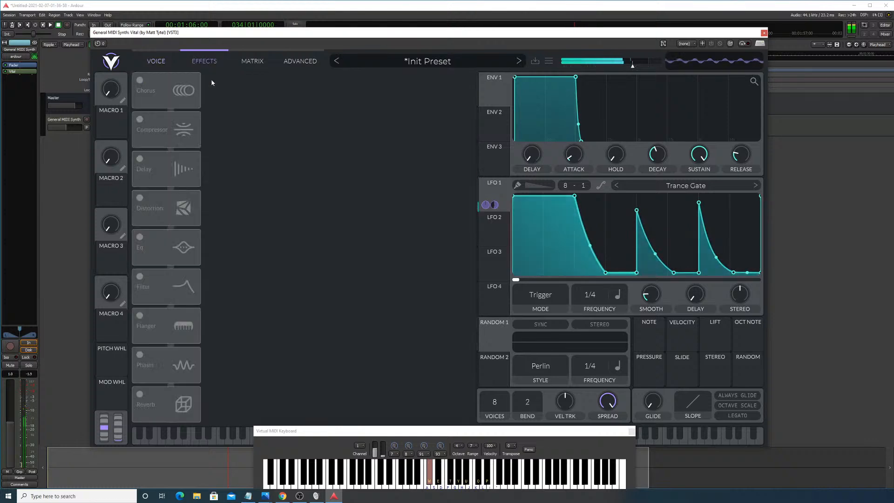
key("w")
left_click(141, 80)
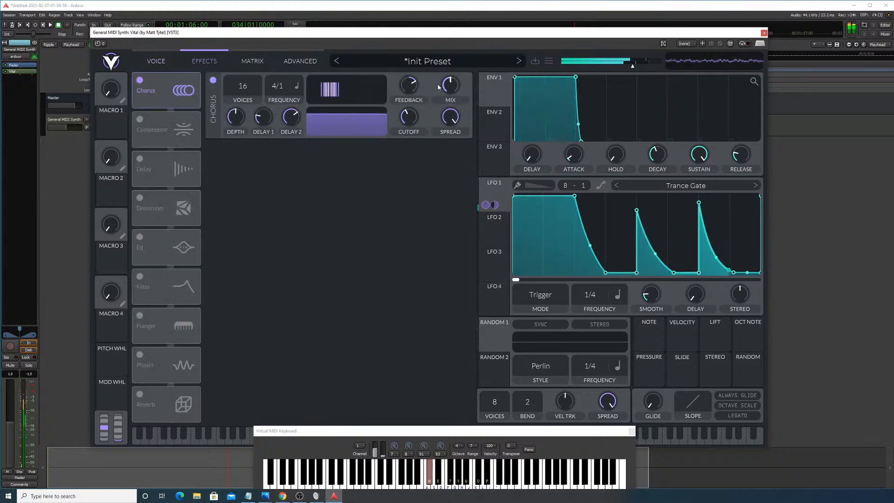
Step: Set the Chorus mix to about 54% and its voices to 16, enabling the Compressor alongside it
left_click_drag(450, 86, 443, 94)
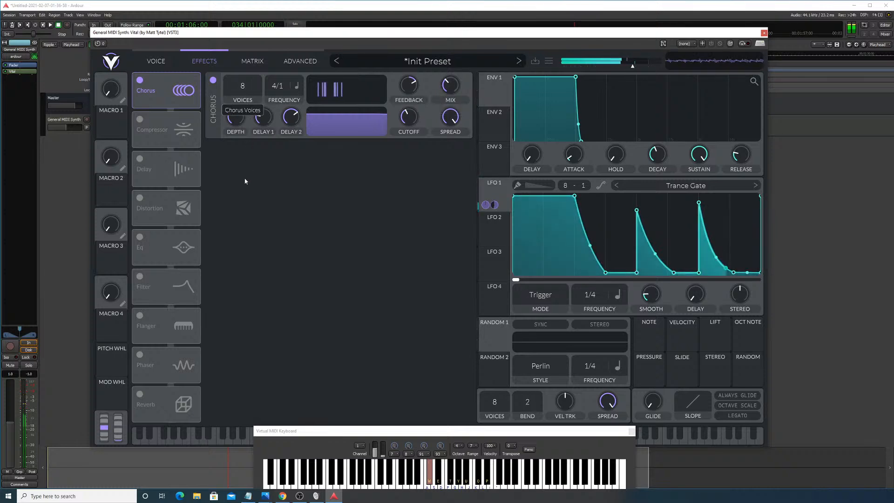
left_click(140, 120)
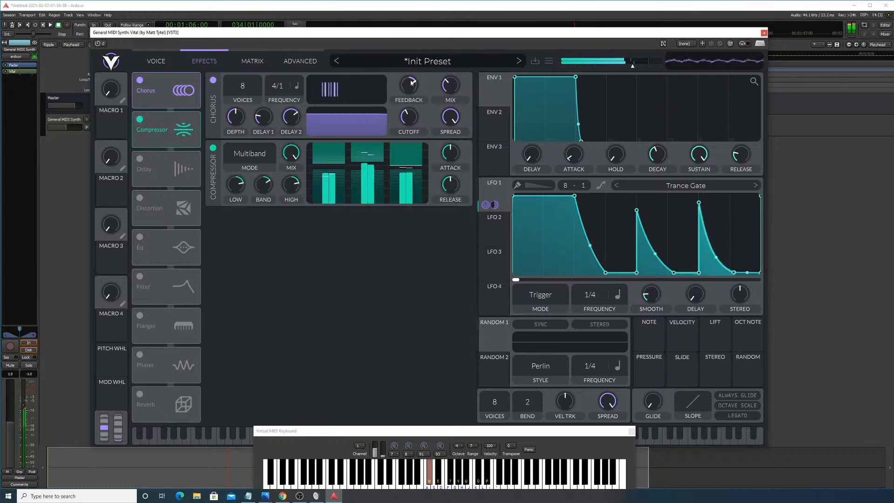
left_click_drag(449, 86, 445, 134)
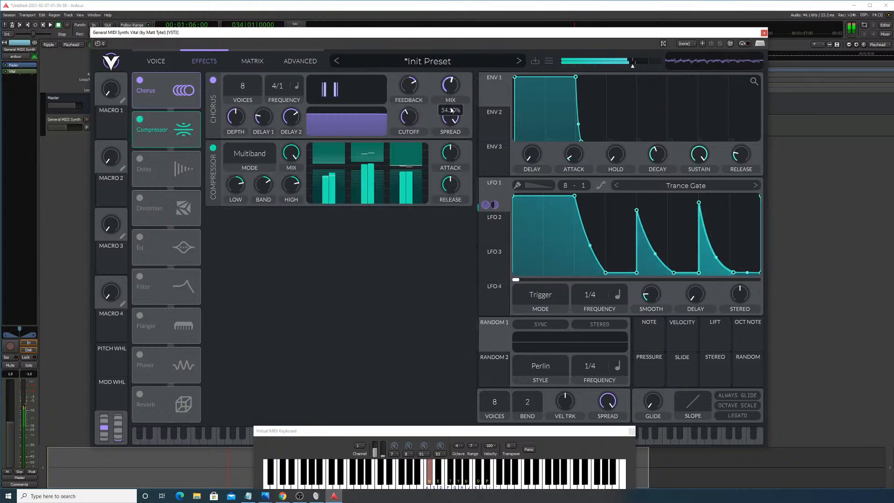
left_click_drag(232, 88, 272, 93)
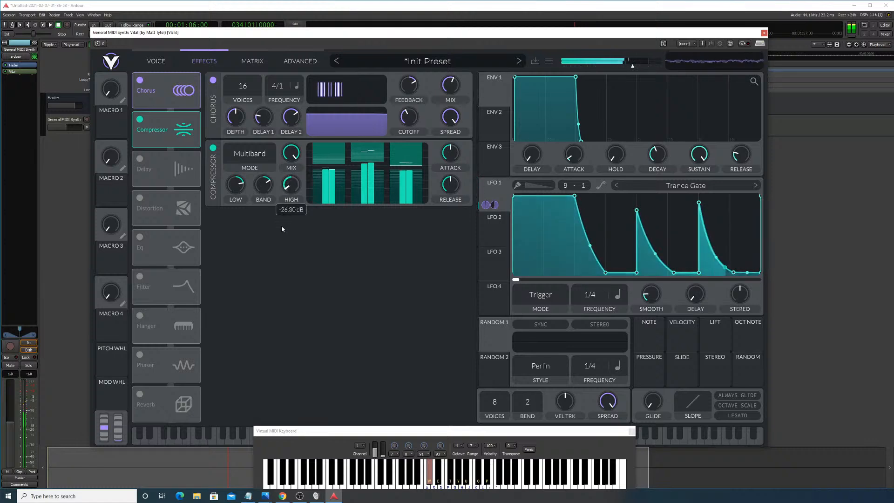
Step: Try different Compressor high and band gains, switch the Compressor off and briefly audition the Delay effect
left_click_drag(287, 229, 295, 202)
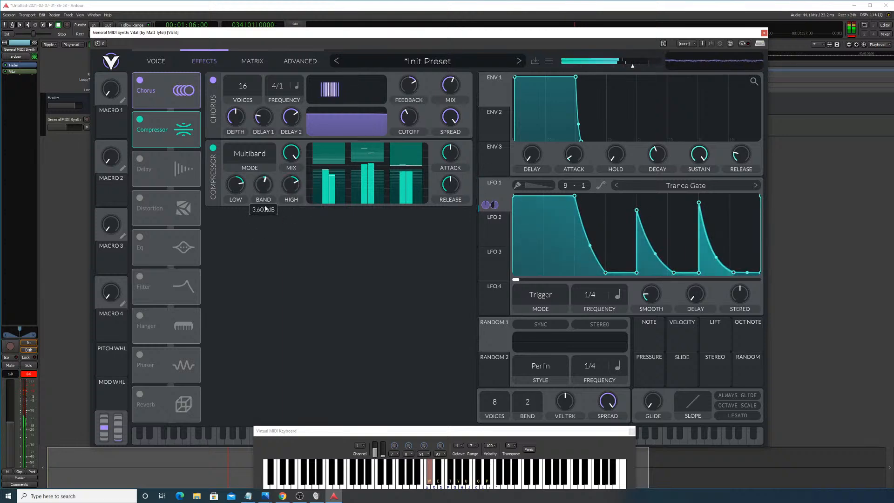
left_click(213, 148)
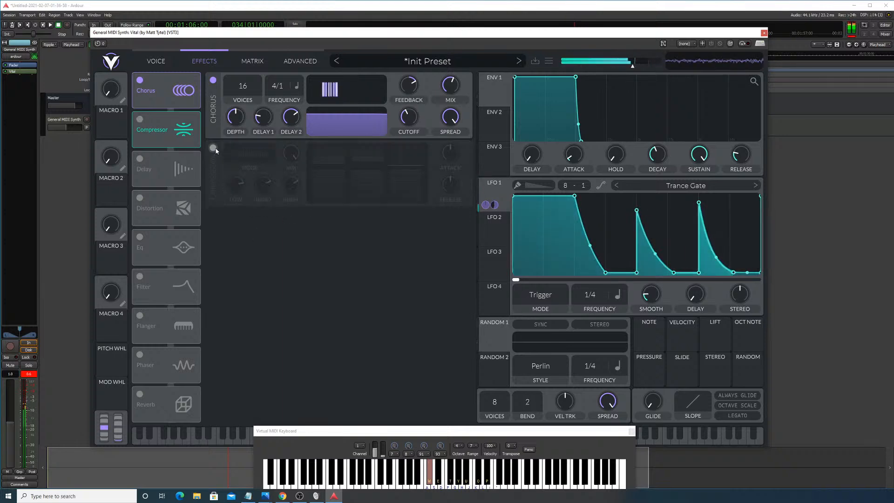
left_click(140, 159)
left_click(143, 161)
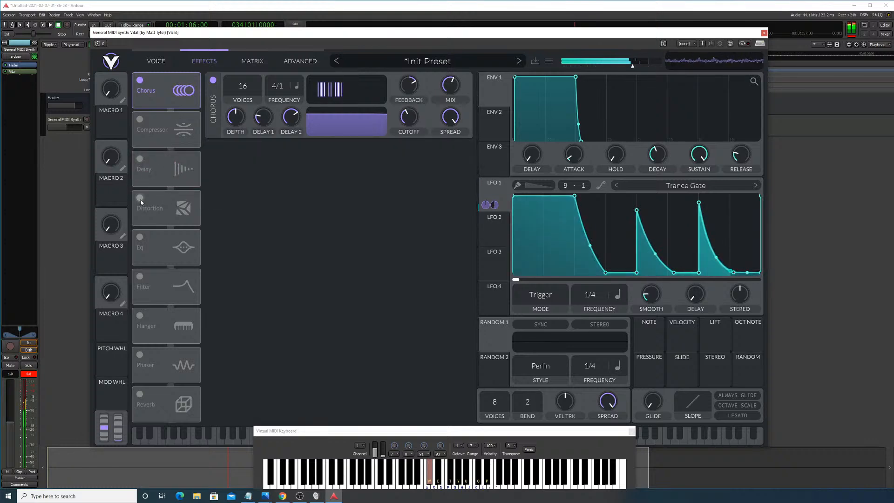
Step: Enable the Soft Clip Distortion effect and modulate its Drive with LFO 1, adjusting the base drive
left_click(142, 199)
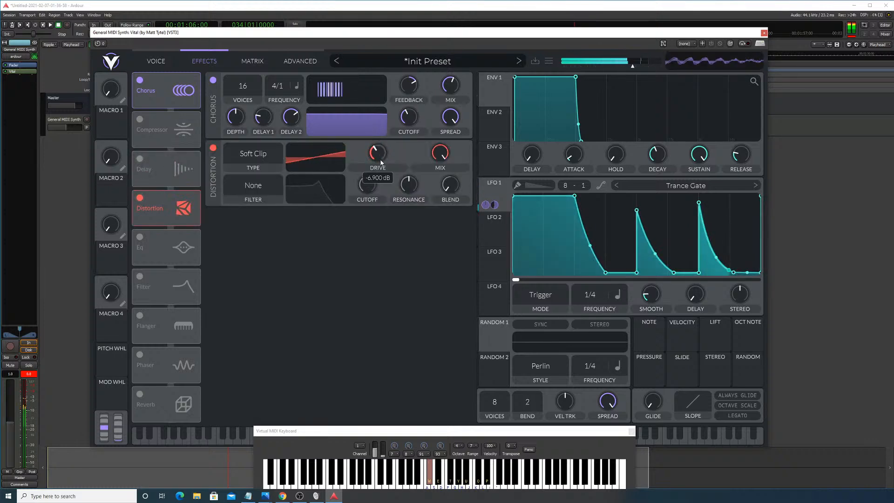
left_click_drag(494, 190, 383, 150)
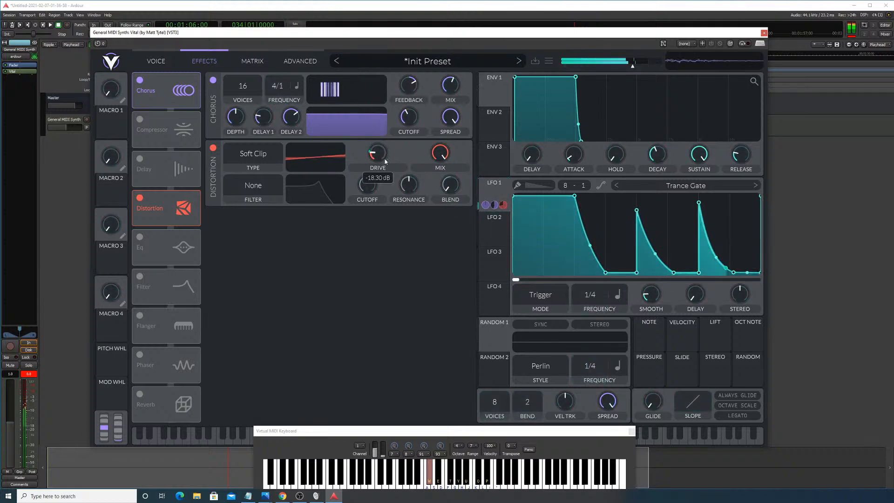
left_click_drag(375, 151, 381, 166)
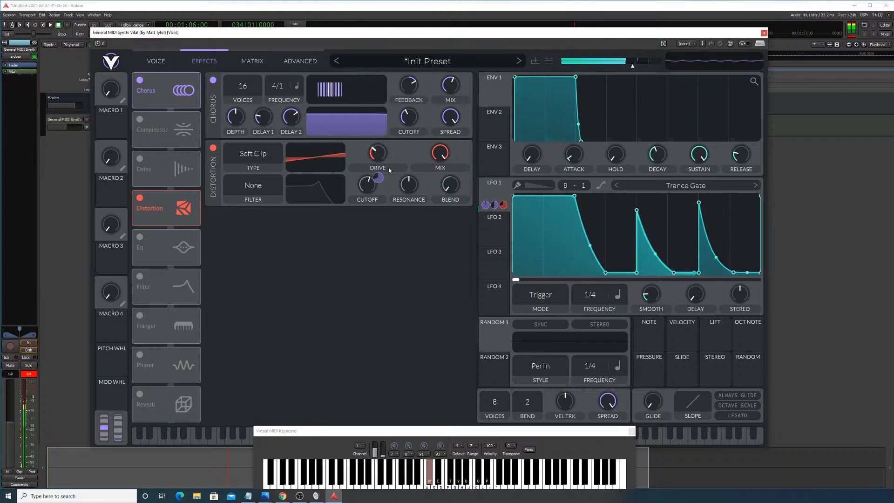
mouse_move(381, 178)
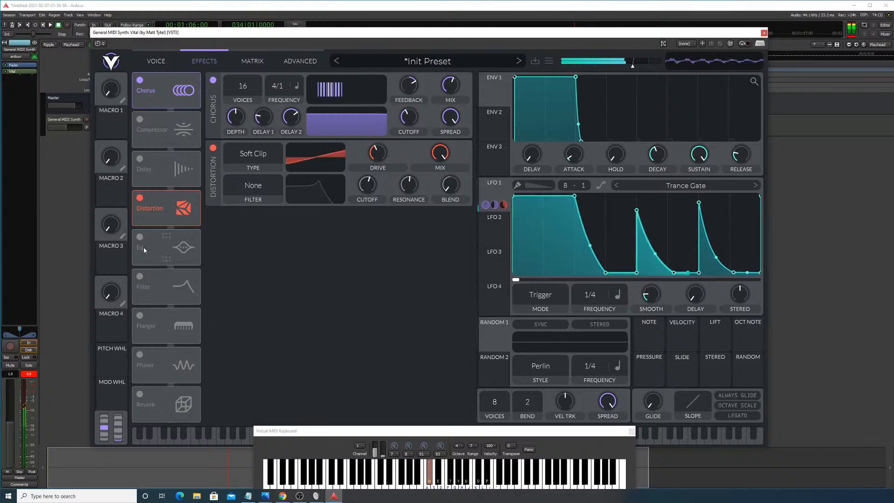
Step: Audition the Filter, Flanger and Phaser effects one at a time and leave the Reverb effect enabled
left_click(141, 277)
left_click(141, 277)
left_click(140, 317)
left_click(140, 317)
left_click(141, 355)
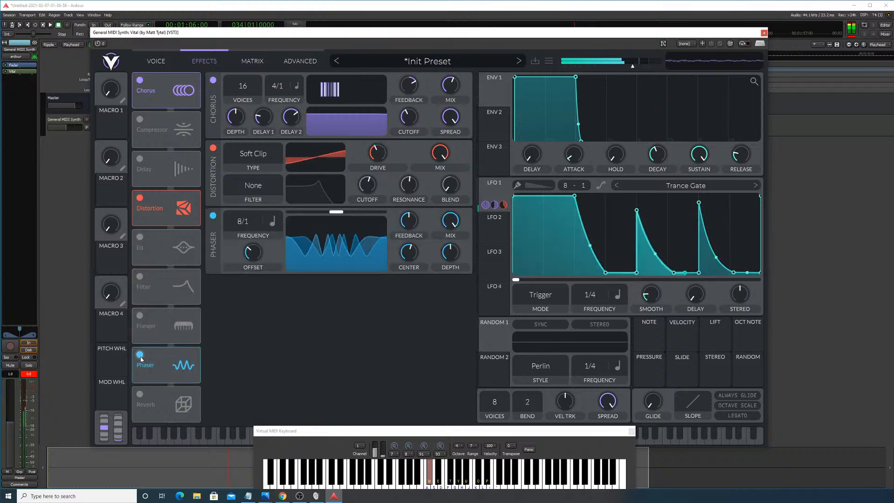
left_click(140, 355)
left_click(141, 394)
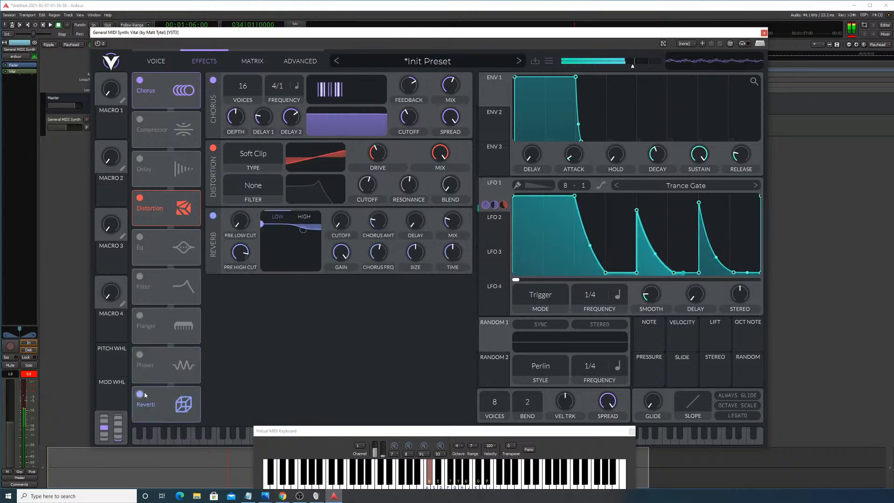
Step: Enable Filter 1 and Filter 2 in the voice section
left_click(163, 58)
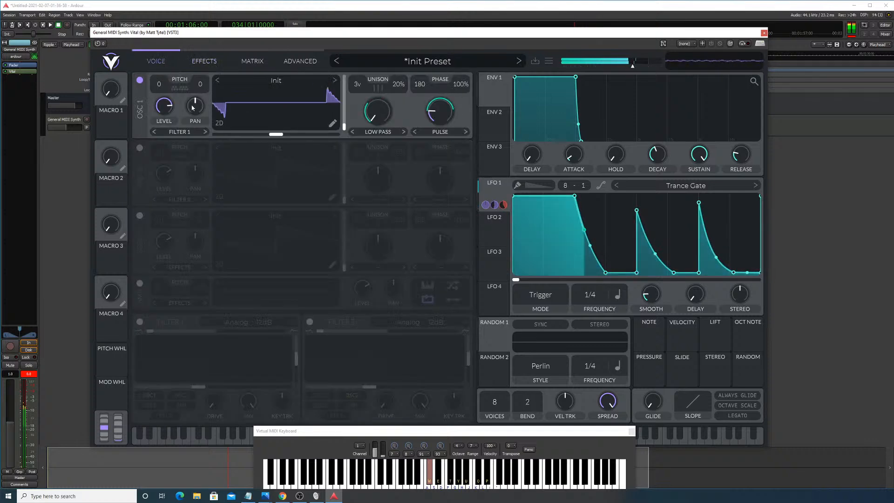
left_click(140, 322)
left_click(310, 322)
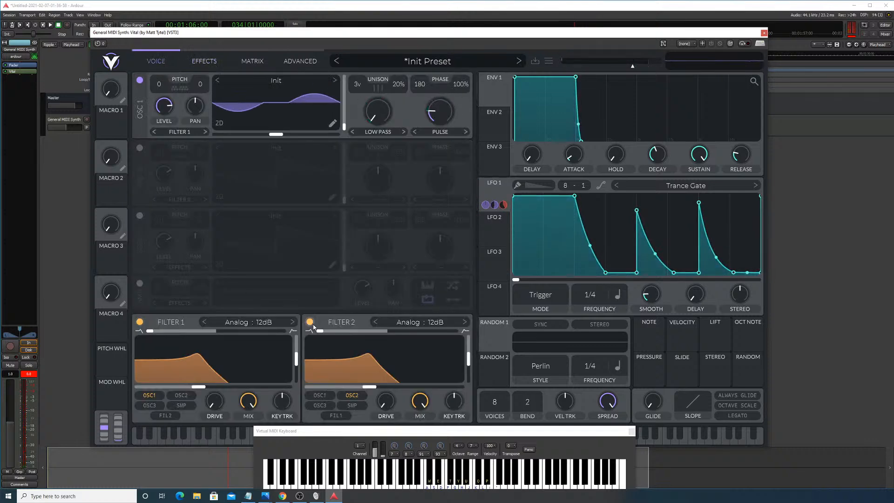
Step: Raise Filter 1's cutoff and resonance, and modulate the cutoff with LFO 1 at a depth of about 76.6
key("w")
left_click_drag(194, 354, 219, 343)
left_click_drag(497, 194, 214, 377)
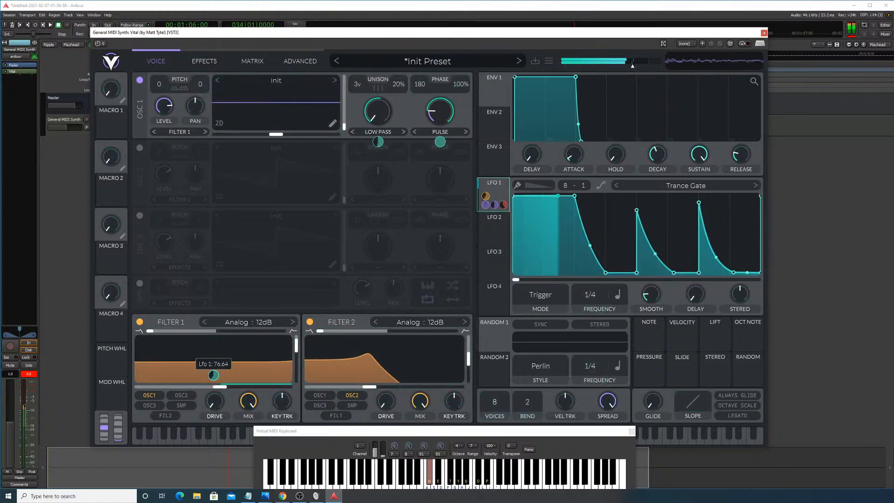
Step: Browse the Filter 1 models and set the type to Comb : Low High Comb
left_click(293, 323)
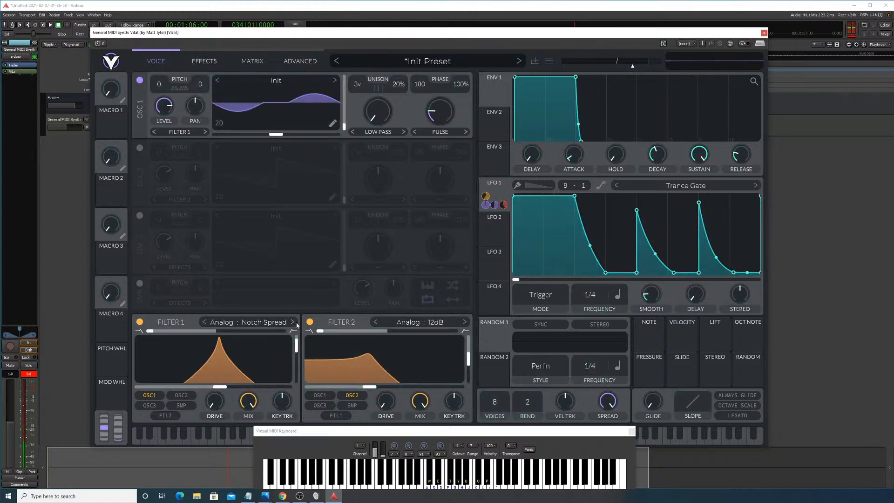
left_click(293, 323)
left_click(293, 322)
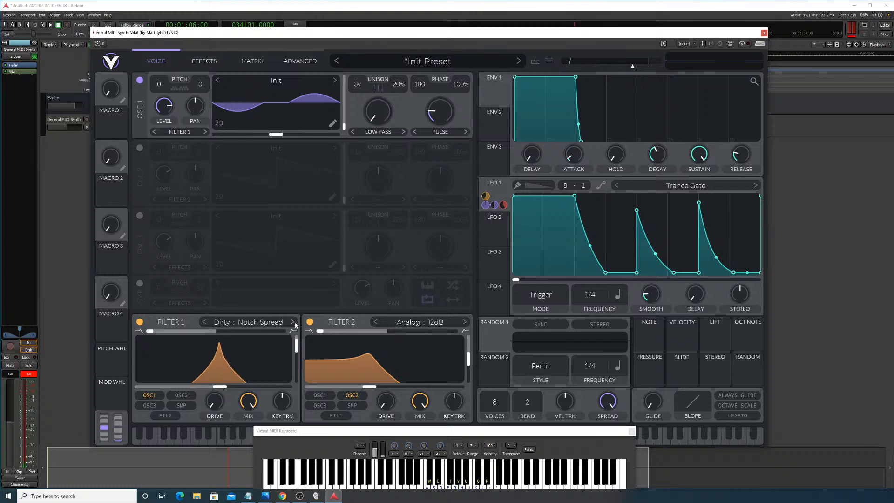
left_click(293, 323)
left_click(293, 322)
left_click(293, 323)
left_click(293, 322)
left_click(293, 323)
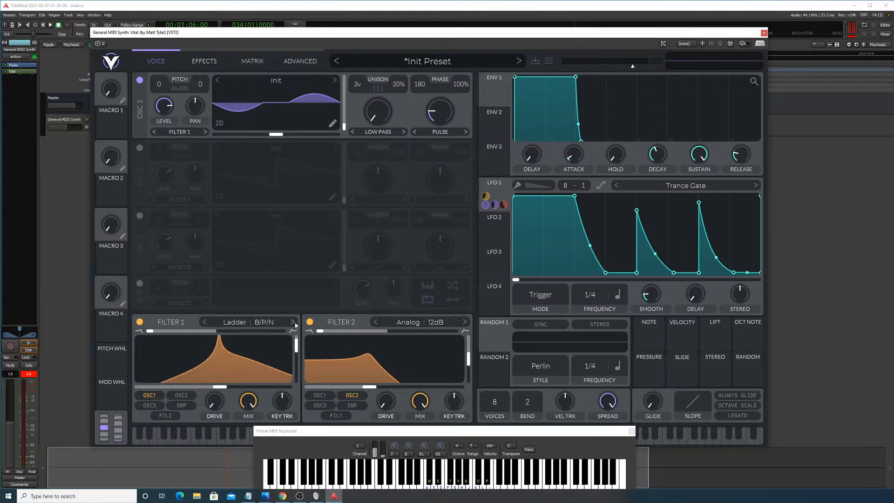
left_click(293, 322)
left_click(293, 322)
left_click(293, 322)
left_click(293, 322)
left_click(293, 323)
left_click(293, 322)
left_click(293, 322)
left_click(294, 322)
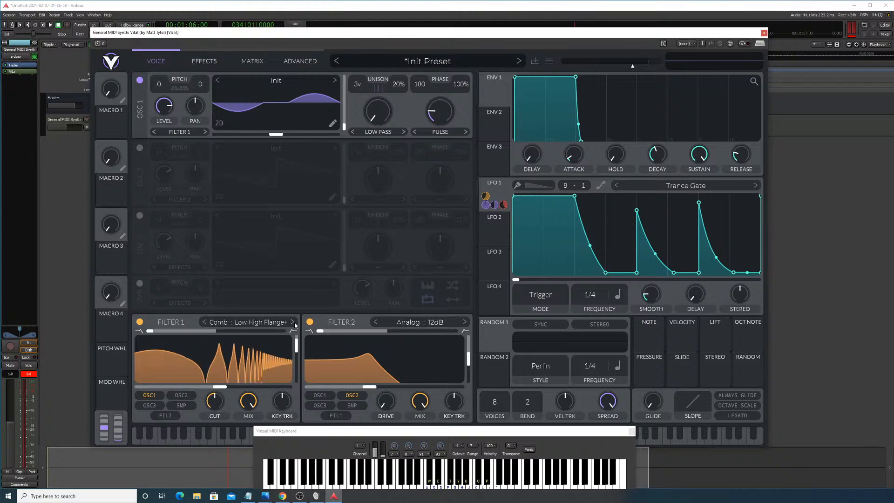
left_click(204, 322)
Step: Raise Filter 1's resonance and key tracking to maximum and lower its cutoff while playing test notes
key("w")
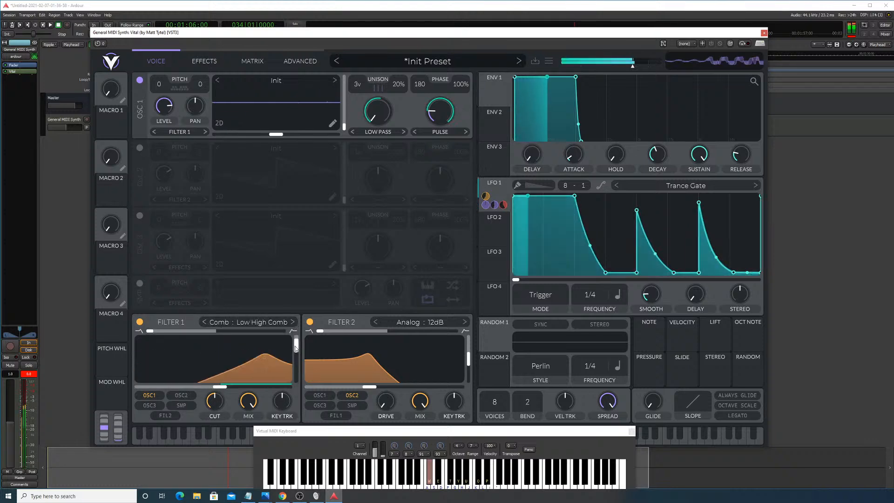
left_click_drag(296, 346, 299, 337)
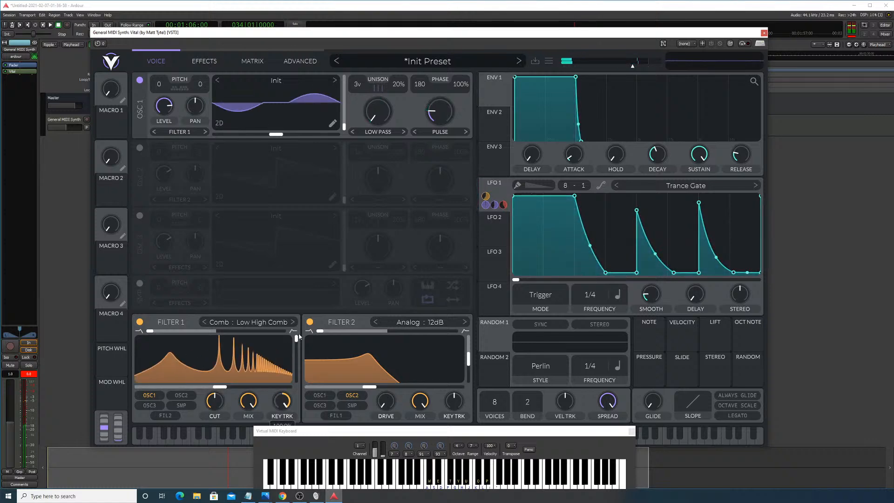
key("w")
left_click_drag(220, 386, 182, 394)
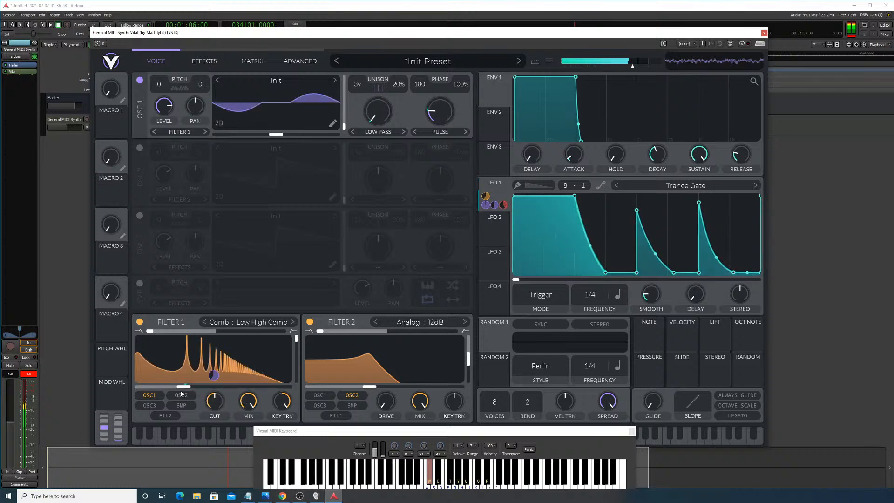
Step: Route oscillator 2 into Filter 1 and try Filter 1 cutoffs between about -43 and -11 semitones
left_click(181, 395)
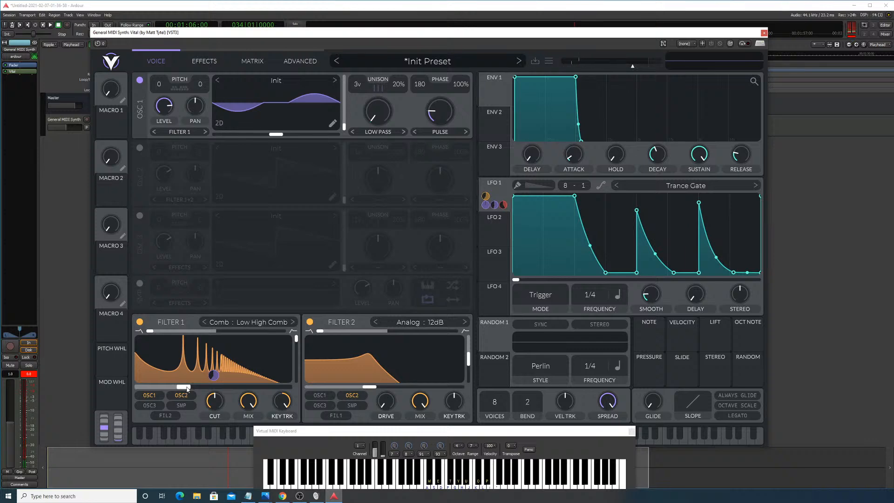
left_click_drag(188, 390, 166, 399)
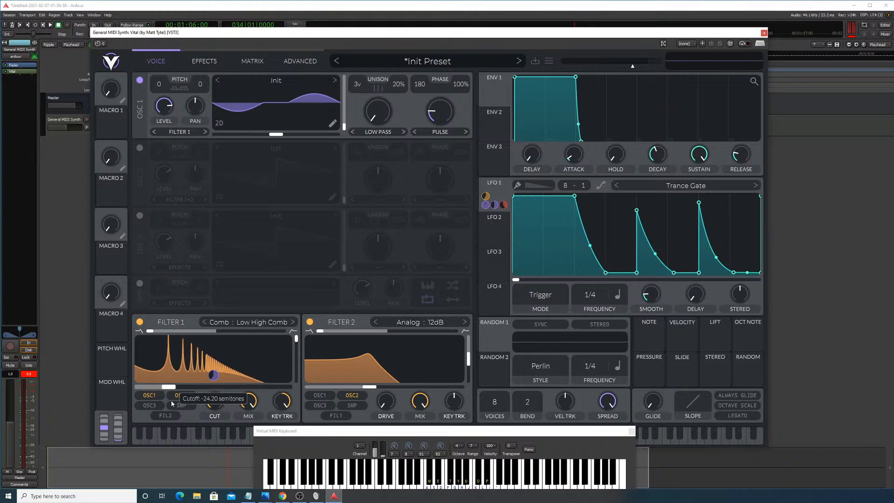
left_click_drag(173, 403, 153, 397)
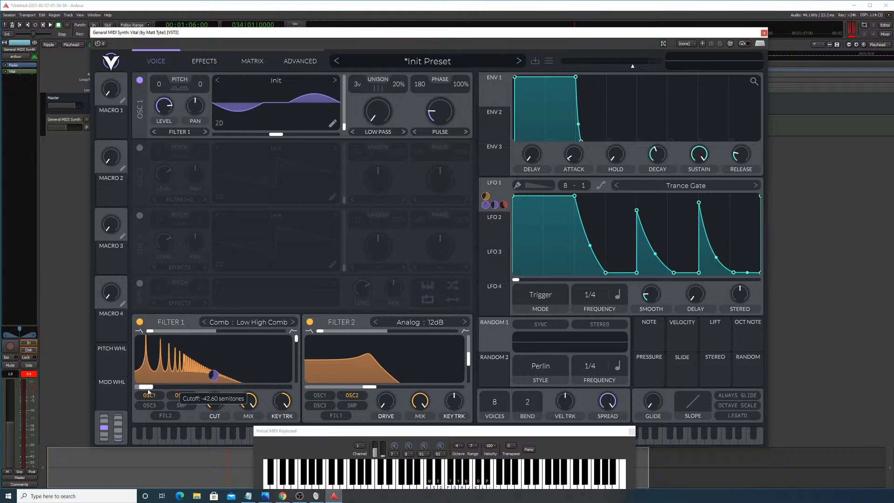
left_click_drag(149, 392, 185, 385)
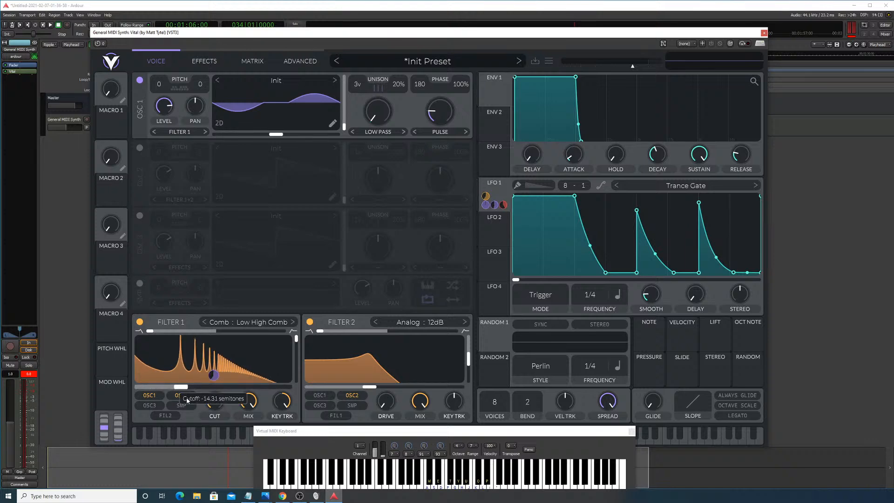
right_click(192, 389)
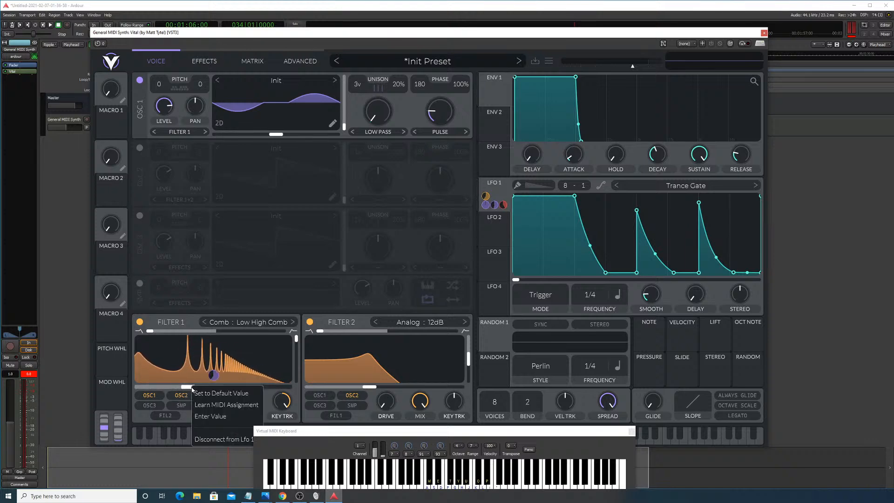
left_click(193, 393)
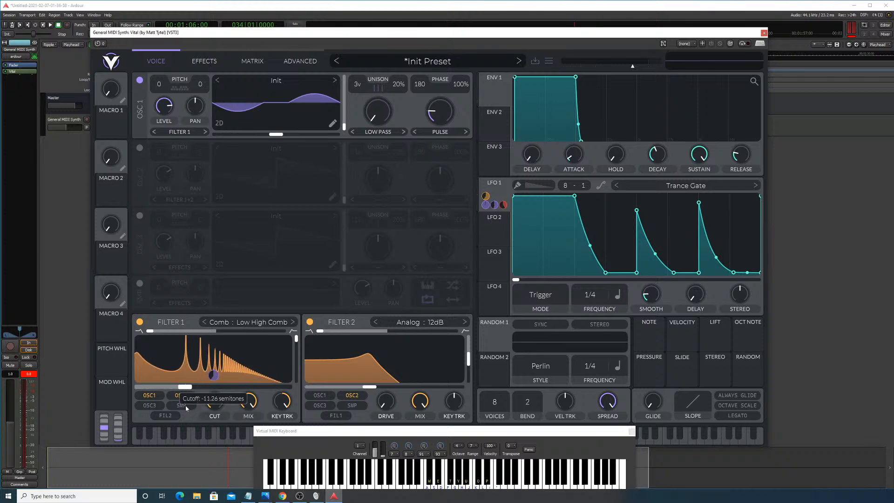
mouse_move(188, 395)
left_mouse_down()
mouse_move(200, 398)
mouse_move(190, 400)
left_mouse_up()
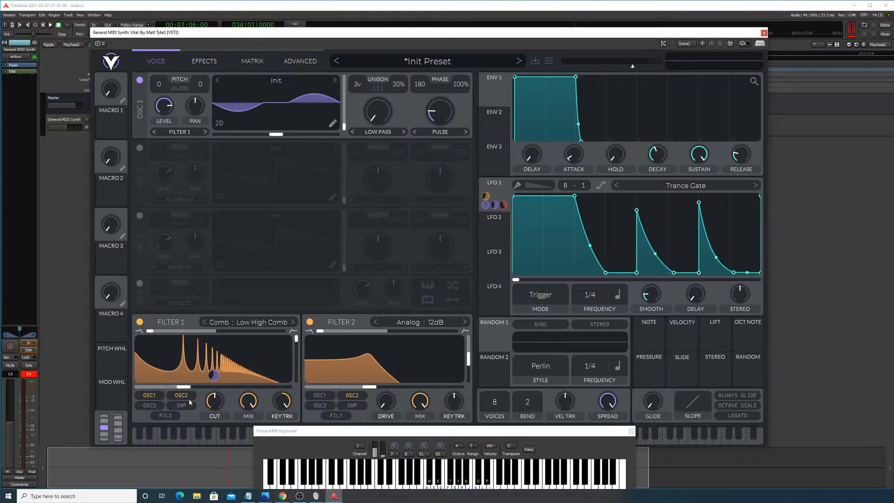
Step: Lower Filter 1's CUT amount during a test note and audition its comb models up to Comb : Band Spread Comb
key("a")
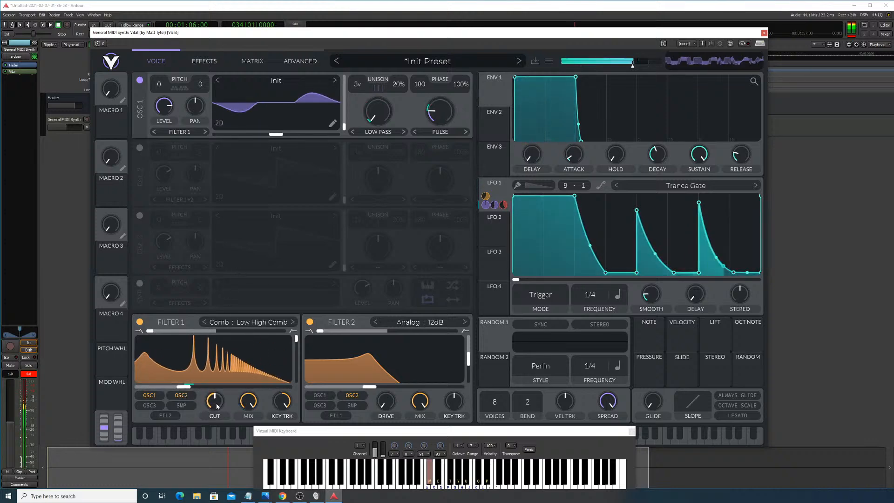
mouse_move(217, 406)
left_mouse_down()
mouse_move(220, 416)
mouse_move(223, 404)
left_mouse_up()
left_click(293, 322)
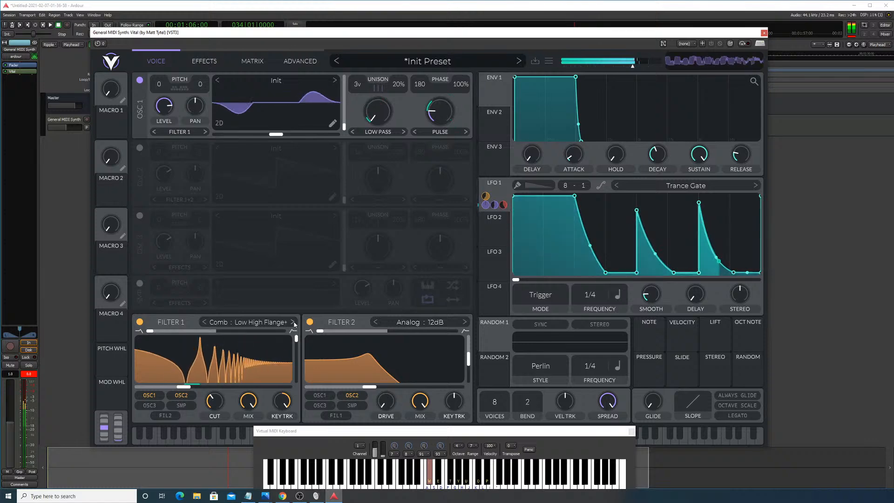
left_click(293, 322)
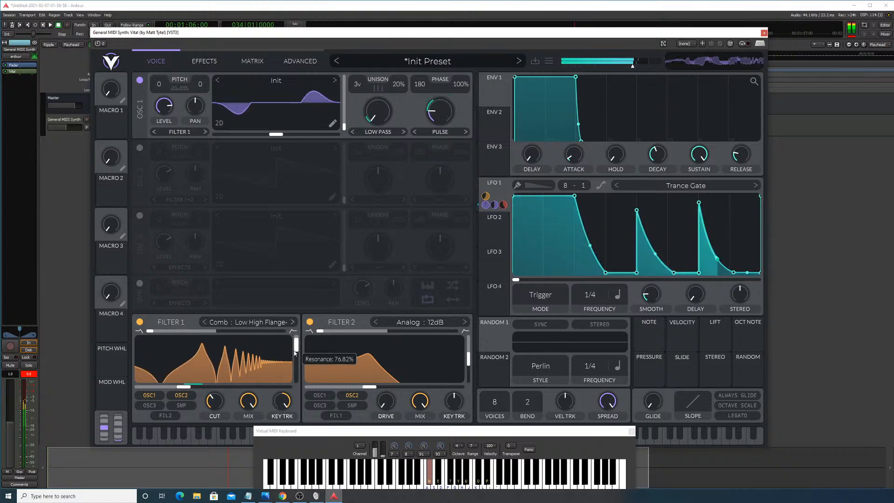
left_click(293, 322)
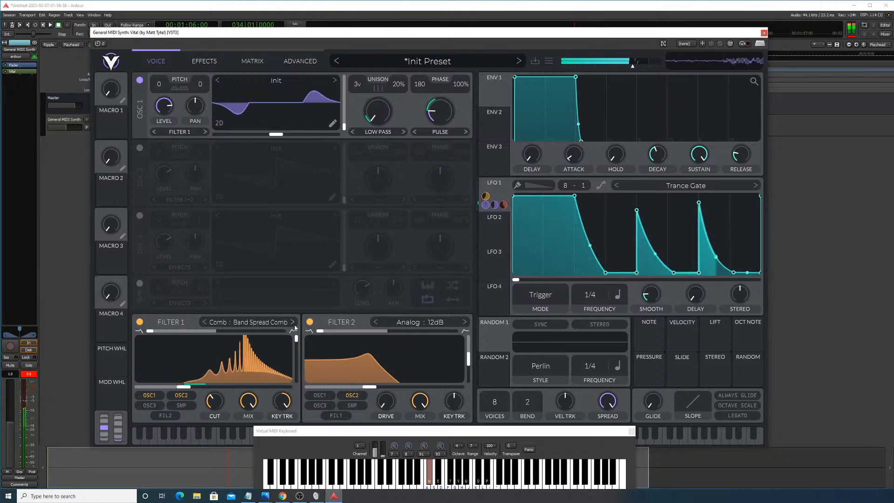
Step: Audition the remaining comb models, both phasers and the Analog models on Filter 1, up to Analog : B/P/N
left_click(294, 324)
left_click(294, 324)
left_click(294, 325)
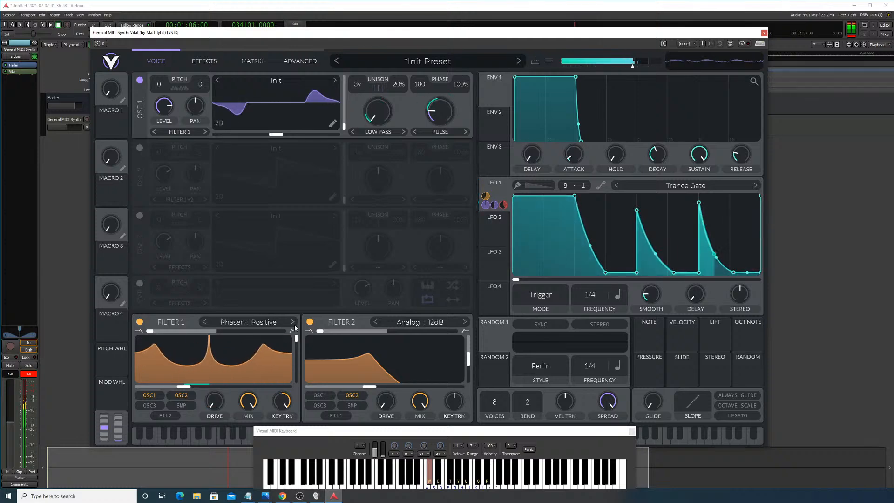
left_click(294, 326)
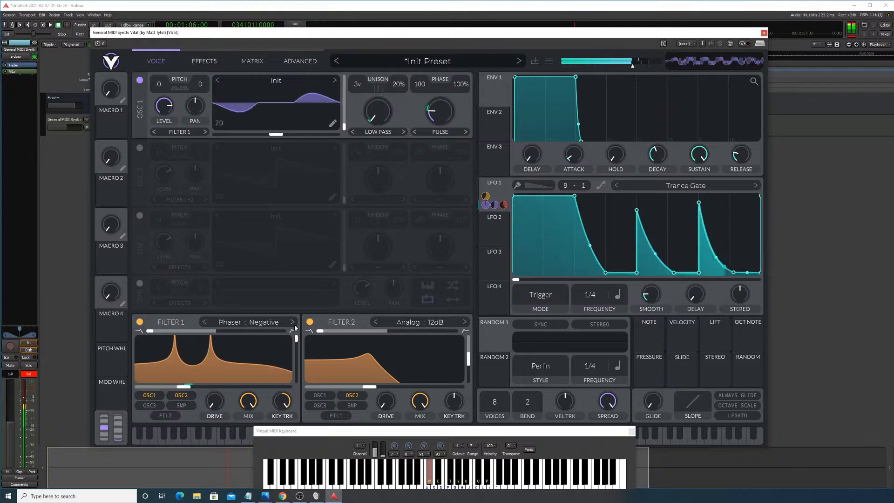
left_click(293, 322)
left_click(293, 323)
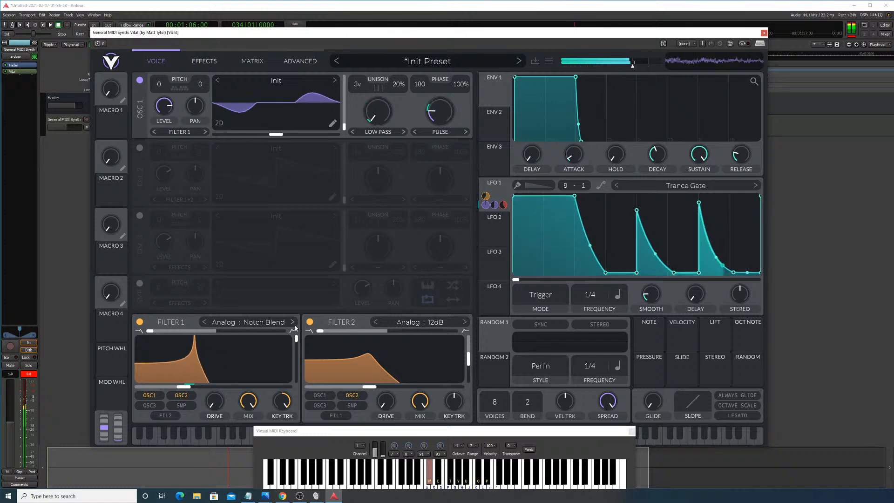
left_click(293, 323)
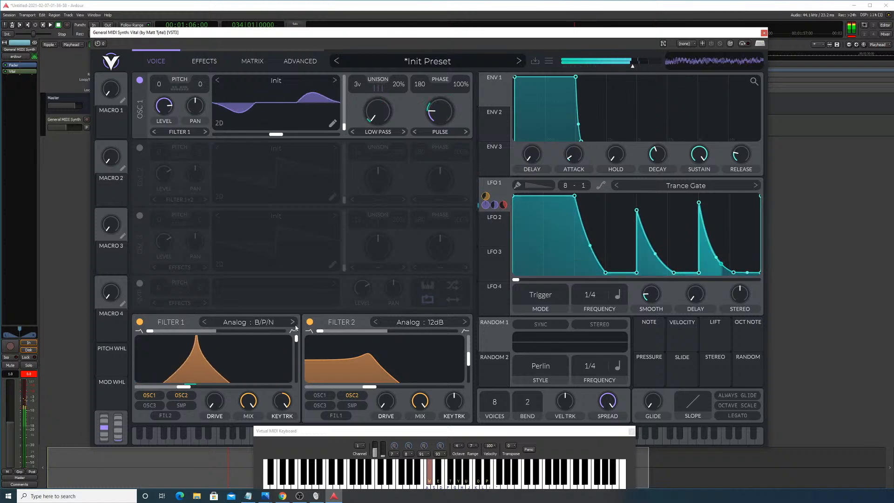
Step: Audition the Dirty models on Filter 1 and continue to Ladder : Notch Blend
left_click(293, 322)
left_click(293, 323)
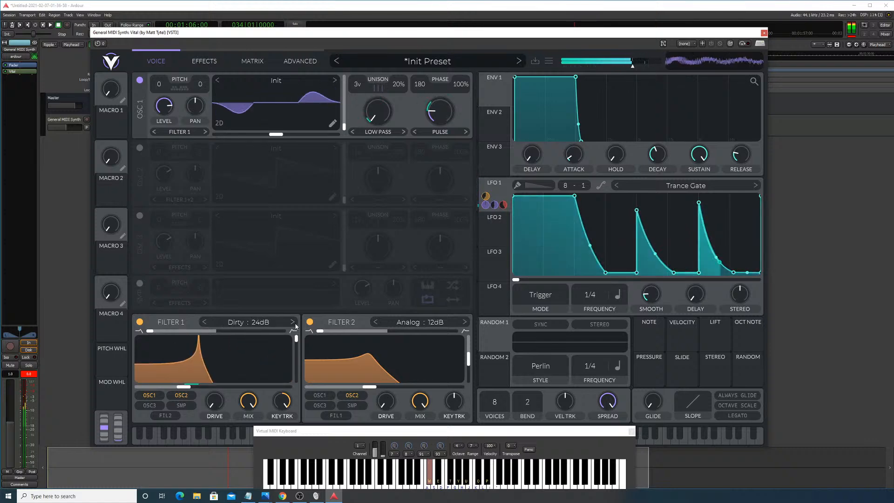
left_click(293, 323)
left_click(293, 323)
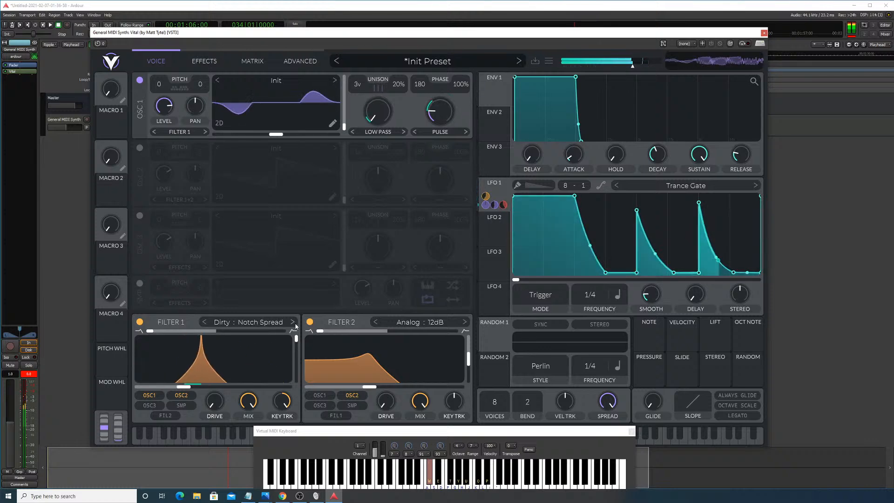
left_click(293, 323)
left_click(293, 323)
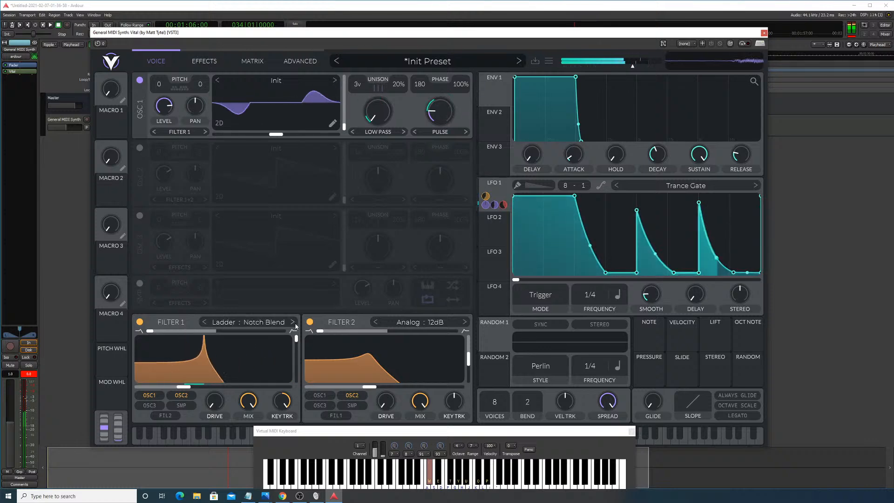
Step: Audition the Digital models on Filter 1 and continue to Diode : Low Shelf
left_click(295, 325)
left_click(296, 326)
left_click(296, 325)
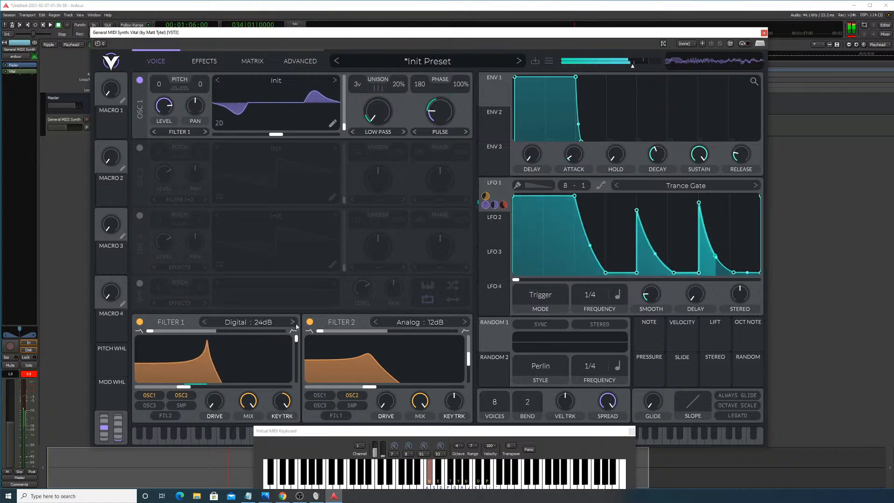
left_click(294, 323)
left_click(294, 323)
left_click(294, 322)
left_click(293, 322)
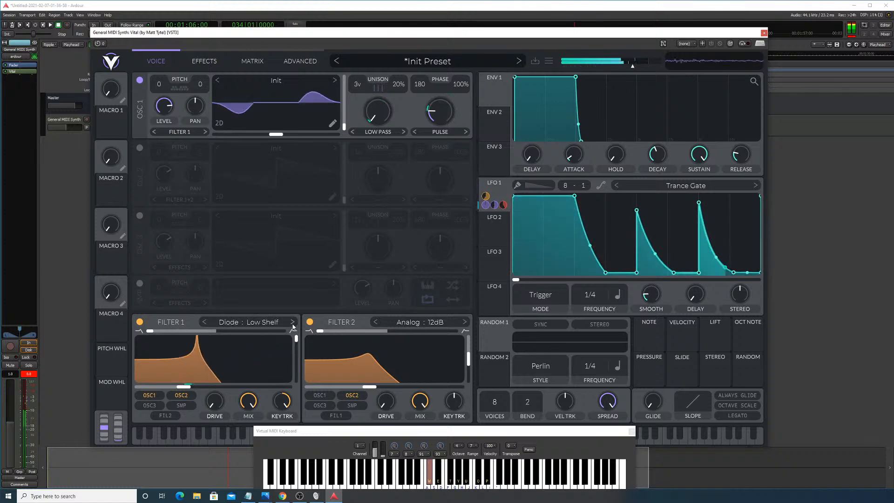
Step: Try Formant : AOIE on Filter 1 with the vowel position moved to its upper end, and switch to Formant : AIUO
left_click(293, 323)
left_click(293, 323)
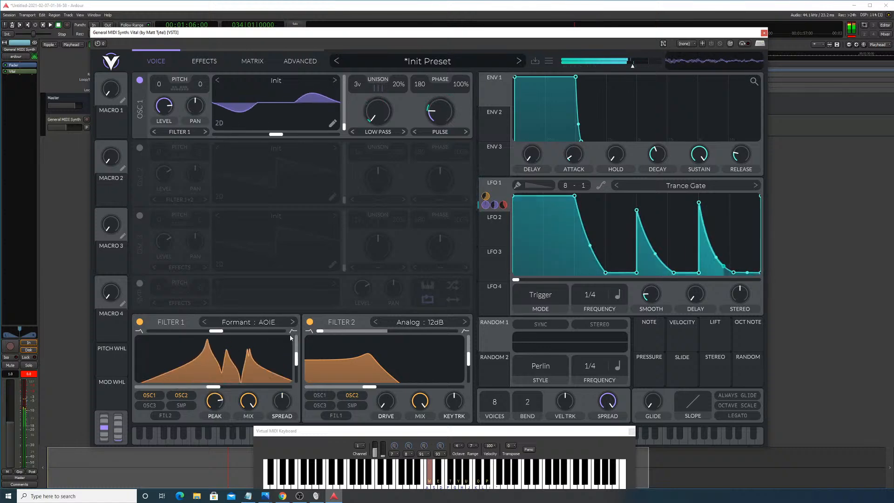
left_click_drag(217, 331, 295, 347)
left_click(293, 323)
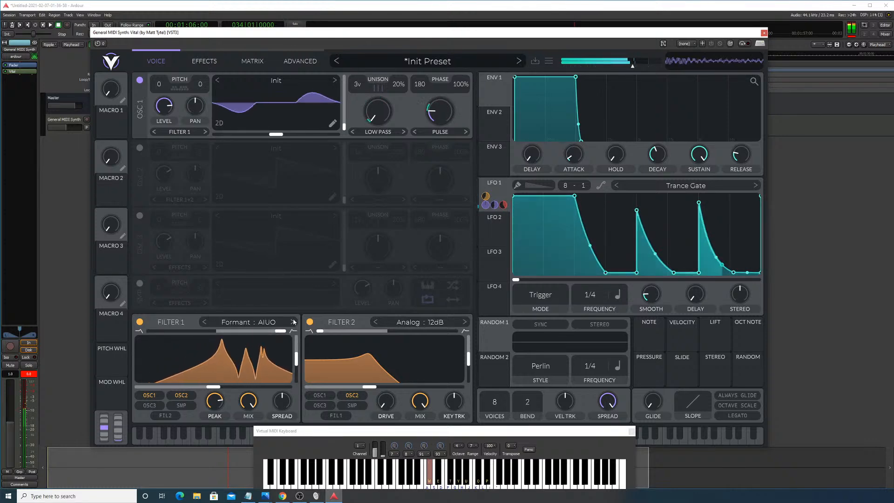
Step: Audition the comb models again from Comb : Low High Comb to Phaser : Positive while playing a test note
left_click(294, 324)
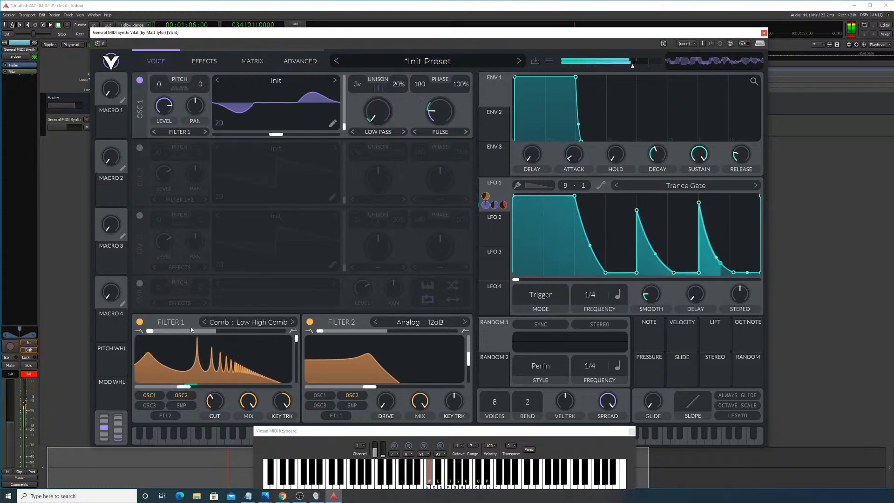
left_click(294, 323)
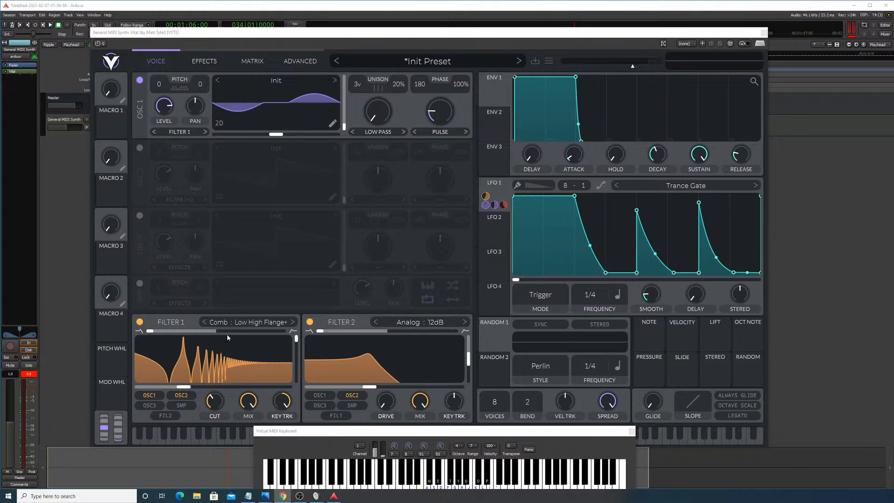
left_click(292, 322)
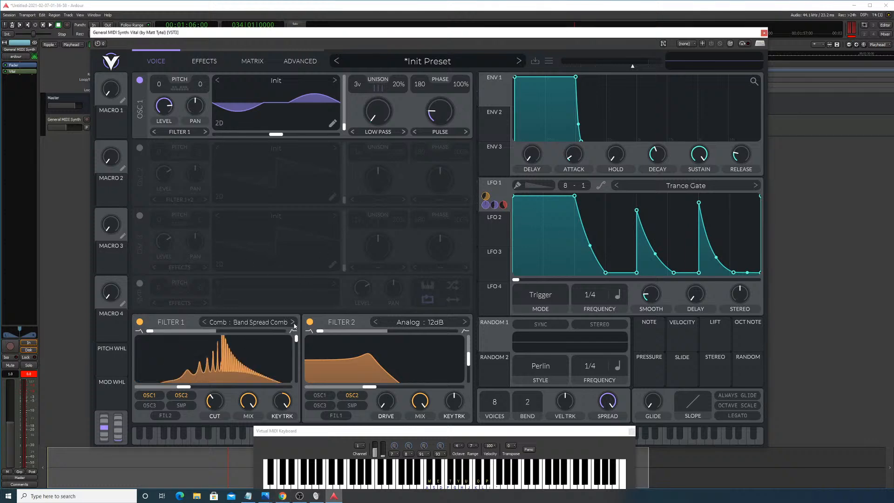
key("a")
left_click(294, 325)
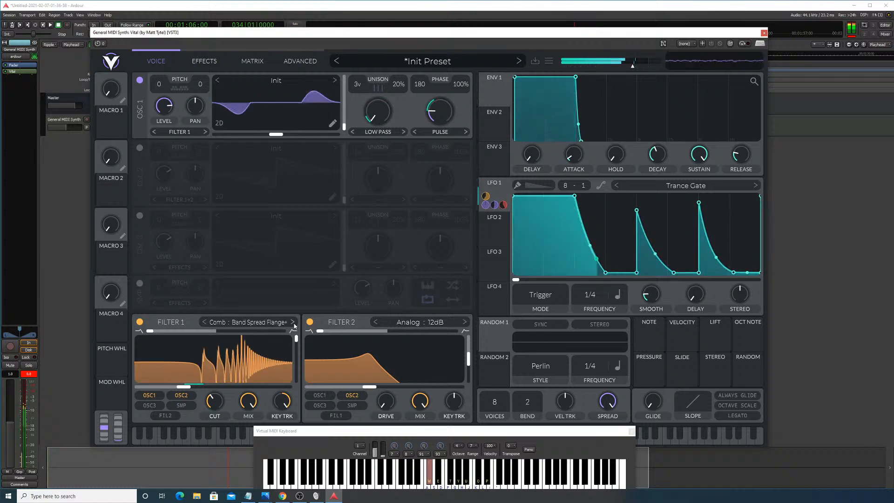
left_click(294, 326)
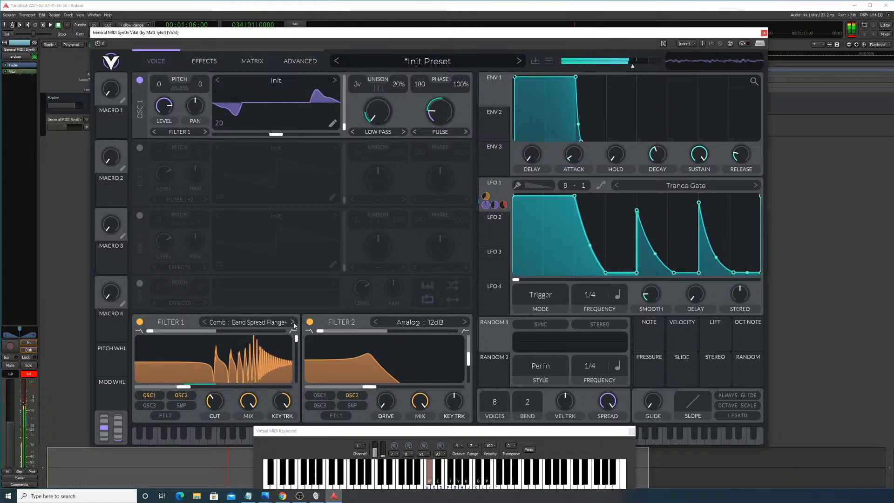
left_click(294, 325)
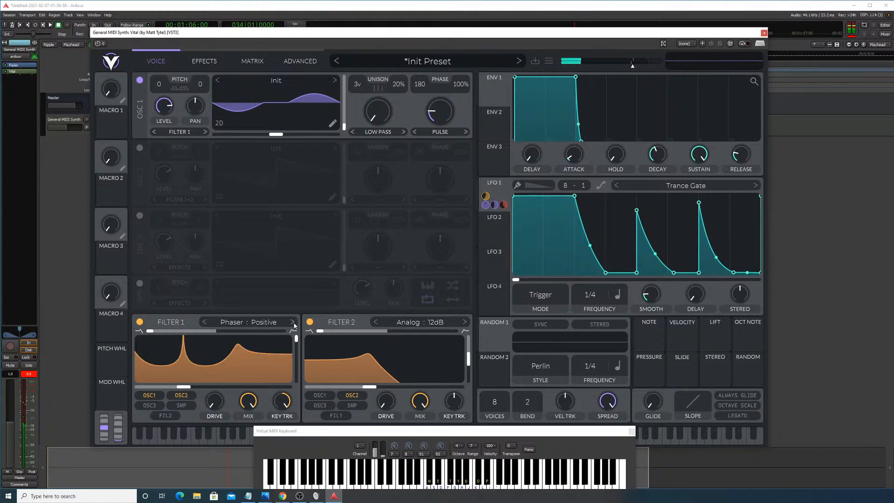
left_click(294, 326)
Step: Set Filter 1 to Comb : Band Spread Flange- and lower its CUT amount to the minimum
left_click(201, 325)
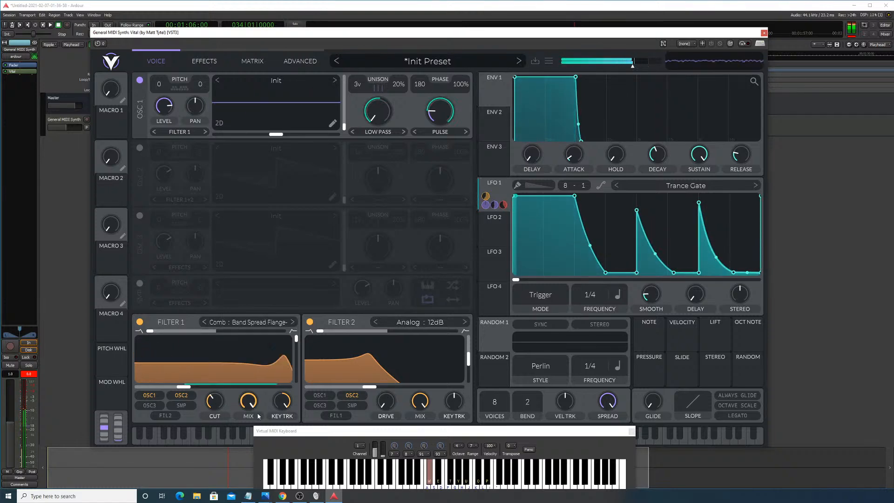
left_click_drag(214, 401, 199, 467)
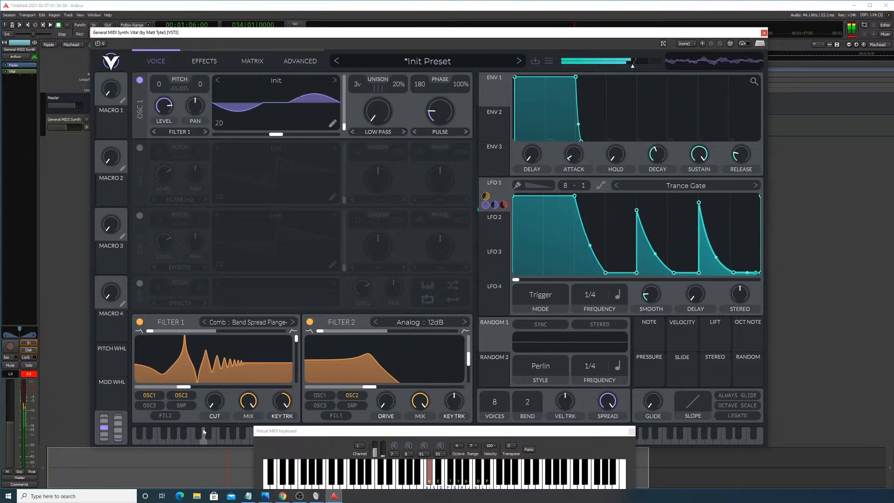
Step: Go back through Filter 1's comb models and compare Comb : Low High Comb with Formant : AIUO
left_click(205, 324)
left_click(205, 323)
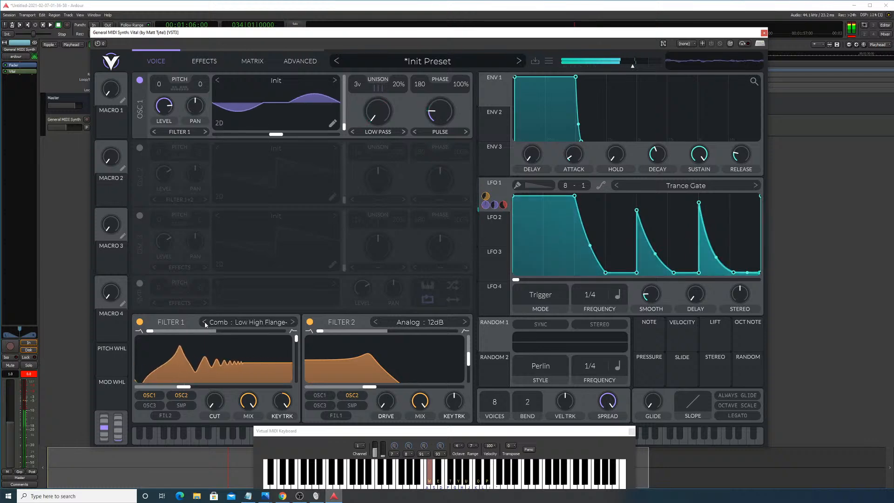
left_click(205, 324)
left_click(205, 323)
left_click(205, 323)
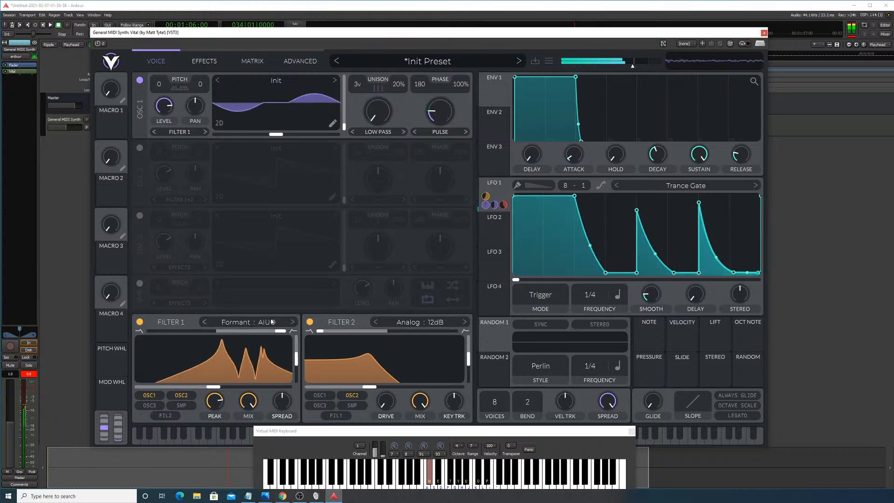
left_click(292, 322)
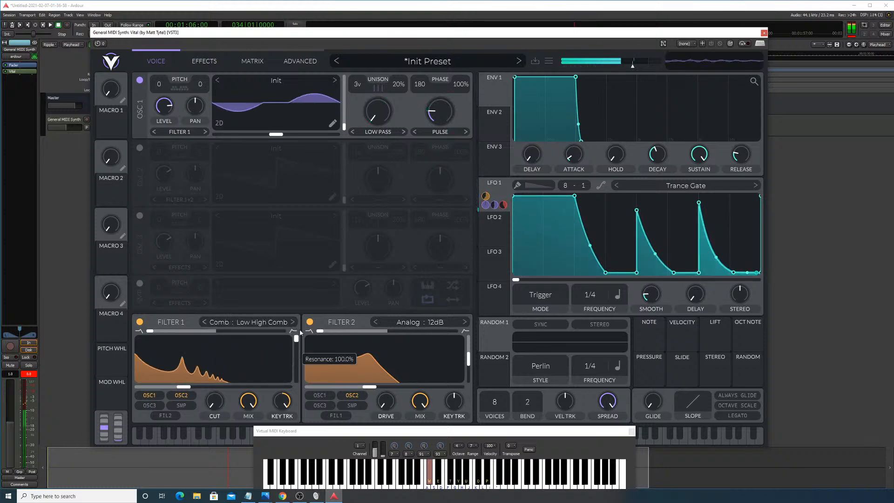
left_click(205, 322)
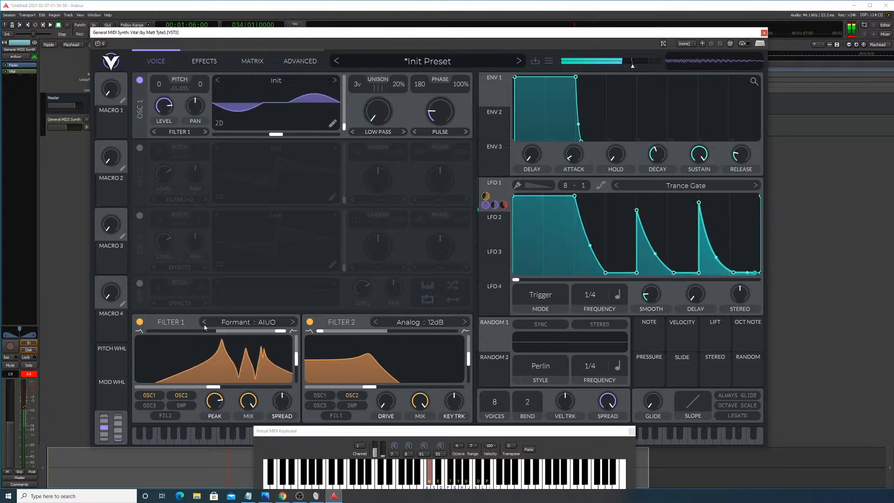
Step: Audition Filter 1's models in reverse from the formants through Diode : Low Shelf to Digital : 12dB
left_click(205, 322)
left_click(205, 323)
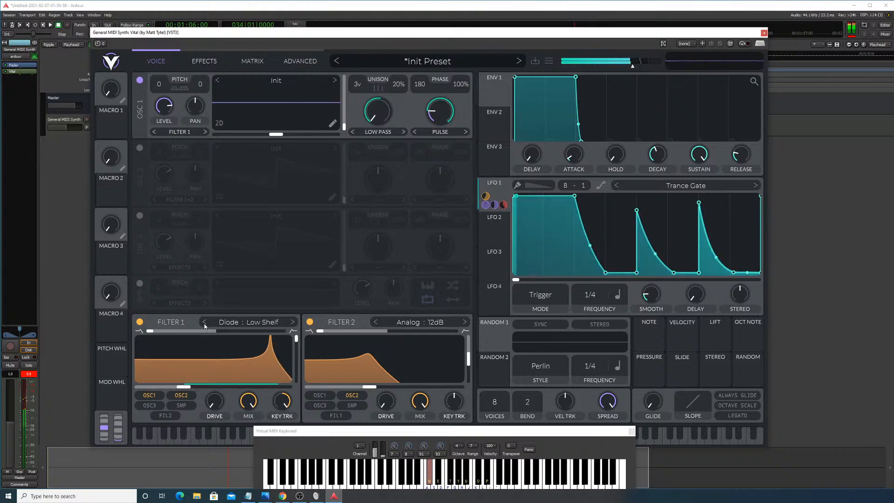
left_click(205, 323)
left_click(205, 323)
left_click(205, 322)
left_click(205, 323)
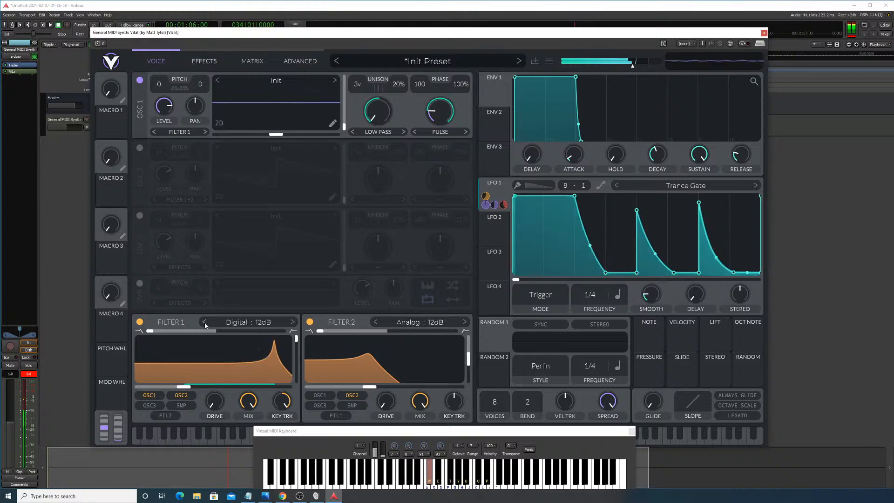
Step: Continue in reverse through the Ladder models on Filter 1 to Dirty : 12dB
left_click(205, 322)
left_click(205, 322)
left_click(205, 322)
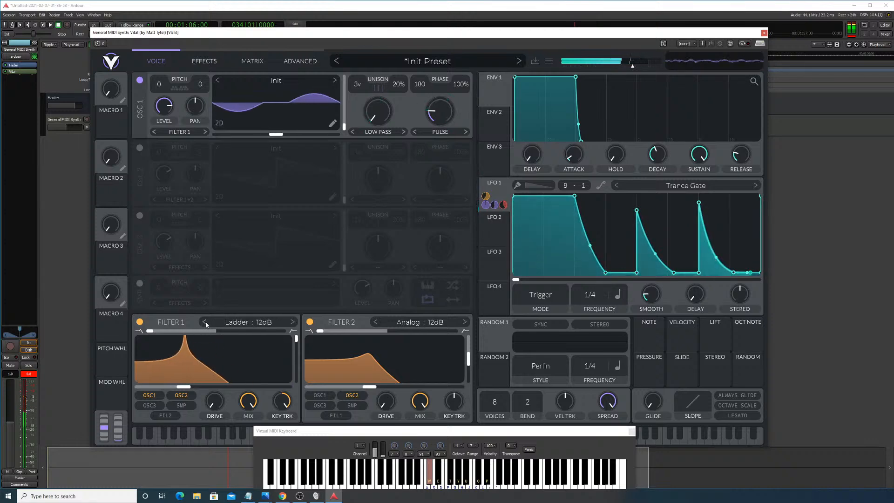
left_click(205, 323)
left_click(205, 322)
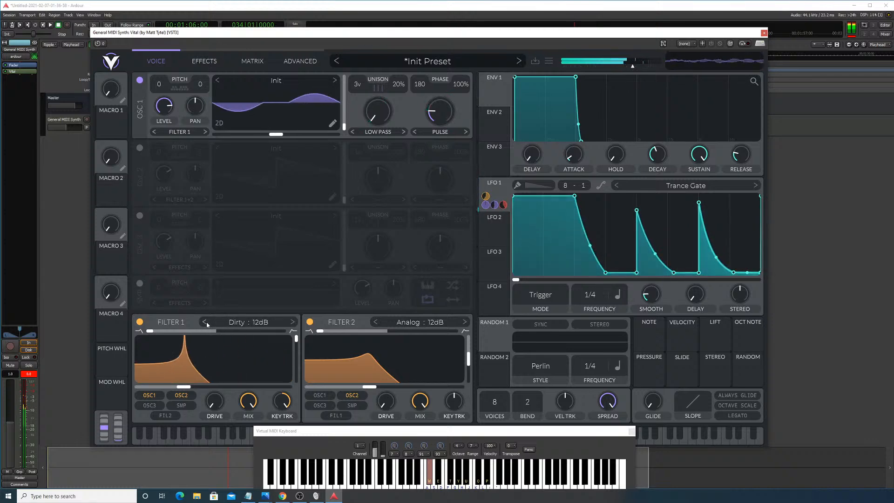
Step: Step Filter 1 back past the Analog models to Phaser : Positive
left_click(205, 322)
left_click(205, 322)
left_click(205, 323)
left_click(205, 323)
left_click(205, 323)
left_click(205, 322)
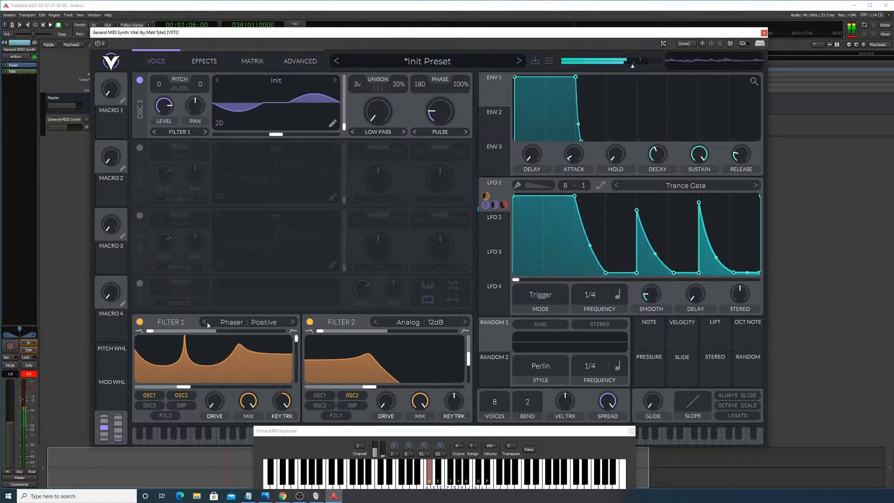
Step: Set Filter 1 to Phaser : Negative and lower its resonance to about 75.5%
left_click(293, 323)
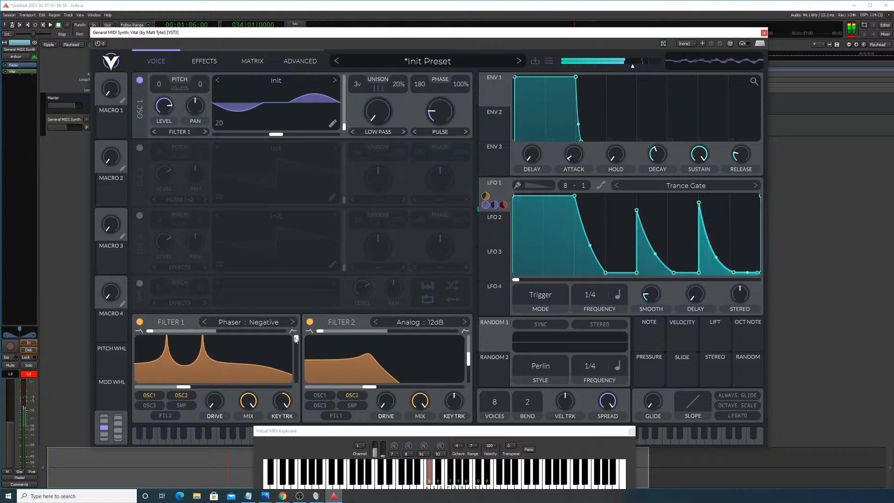
mouse_move(296, 339)
left_mouse_down()
mouse_move(297, 366)
mouse_move(300, 340)
mouse_move(298, 351)
left_mouse_up()
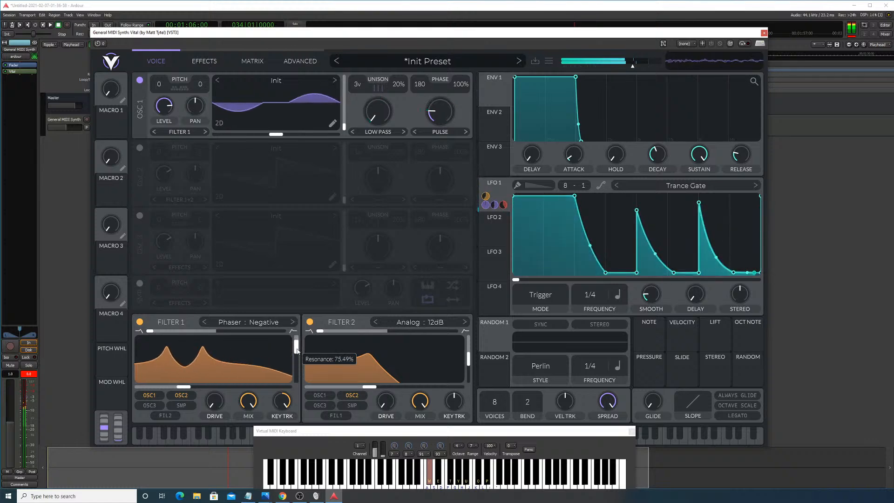
left_click(849, 31)
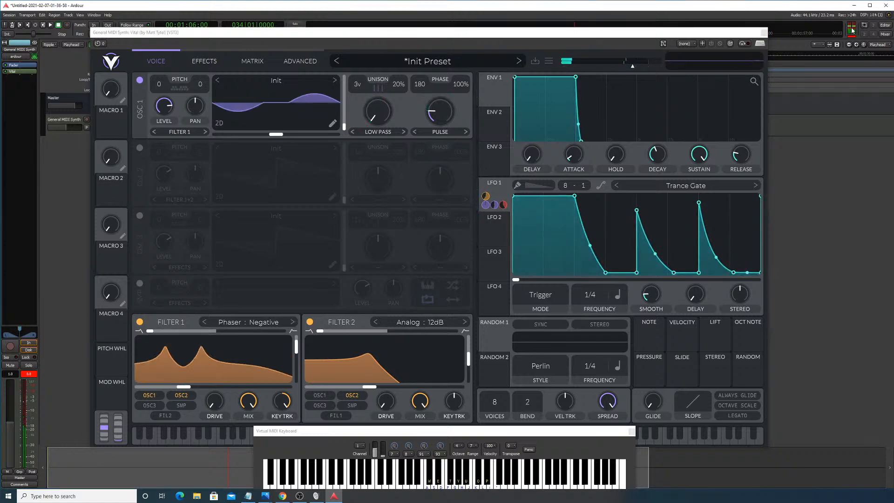
Step: Hold a note on the Phaser : Negative patch and lower the synth's output volume slightly
key("a")
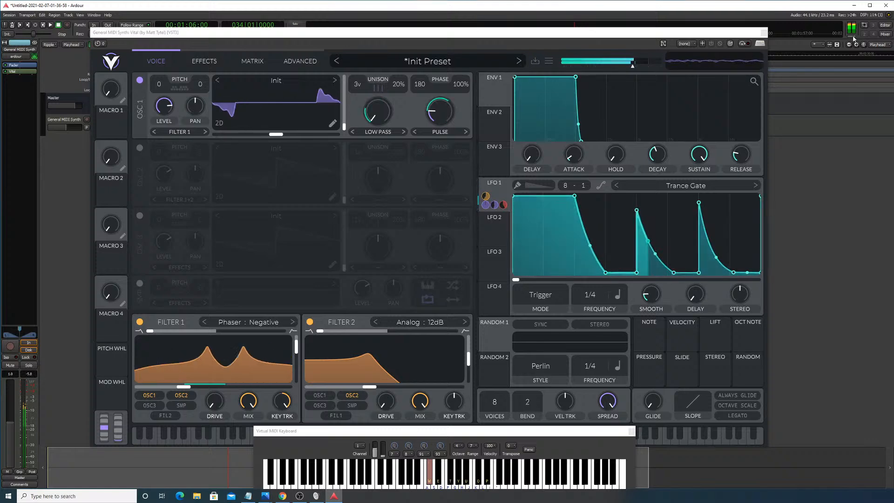
left_click_drag(632, 67, 631, 69)
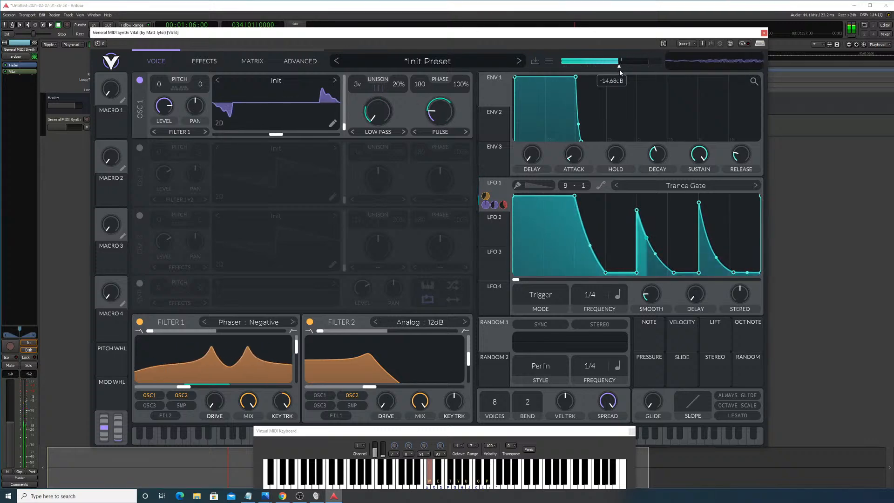
left_click_drag(657, 80, 637, 81)
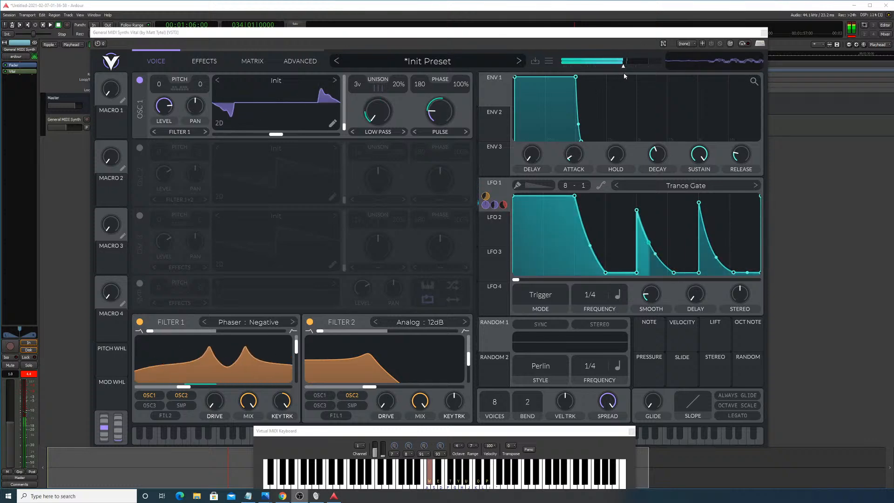
left_click_drag(623, 66, 629, 68)
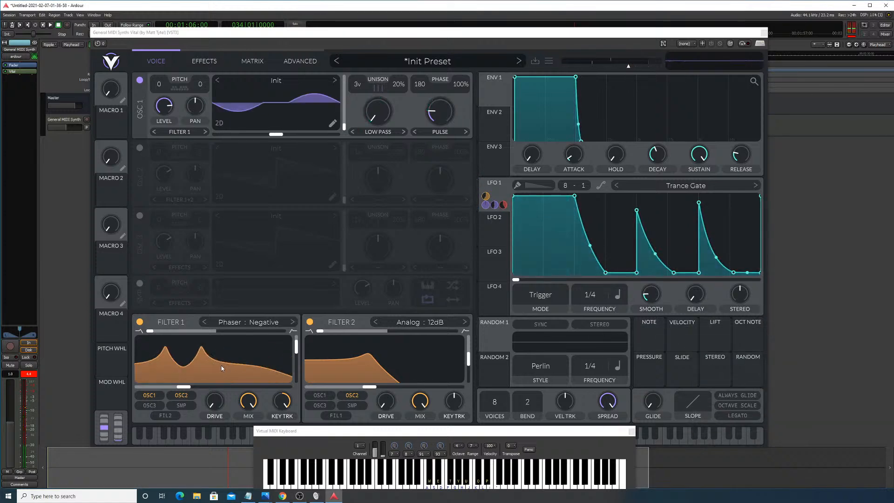
Step: Step Filter 1 forward through the Analog, Ladder and Diode models to Comb : Low High Flange+
left_click(292, 323)
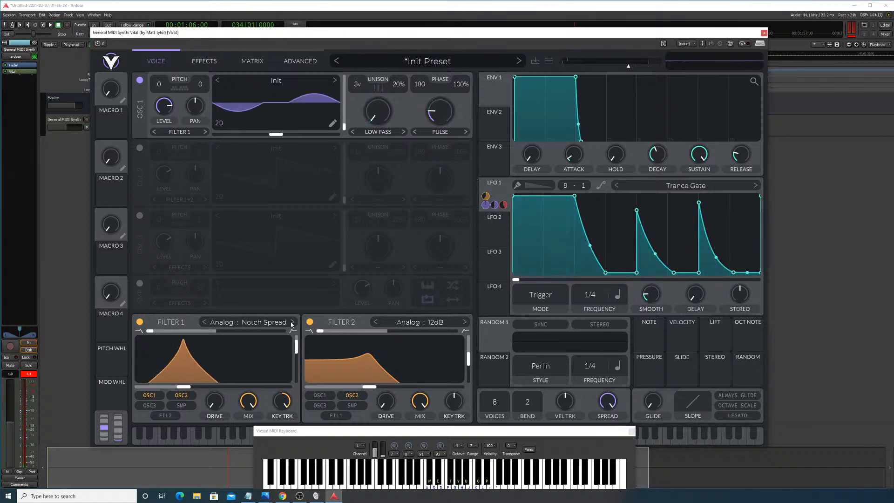
left_click(292, 322)
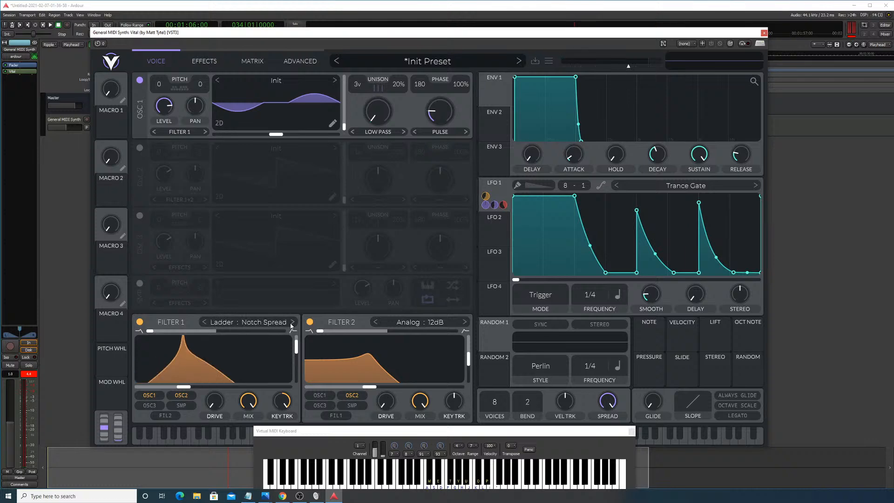
left_click(292, 323)
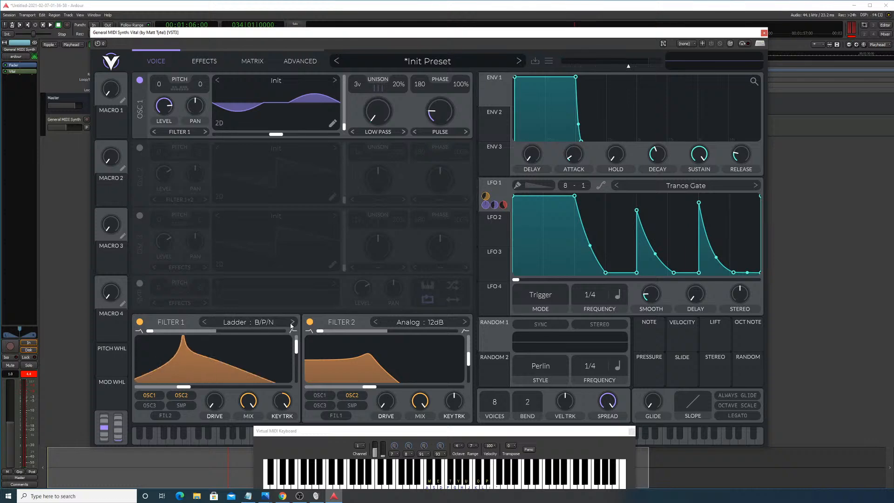
left_click(292, 322)
left_click(292, 322)
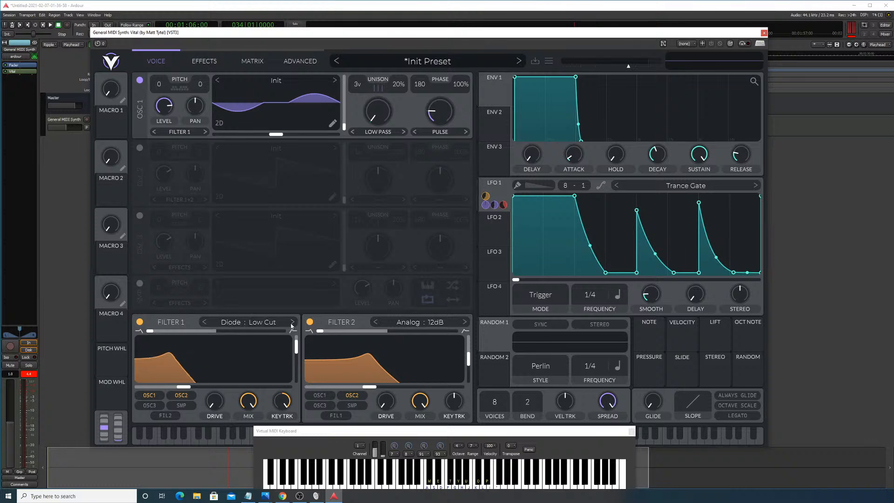
left_click(292, 322)
left_click(292, 323)
left_click(292, 322)
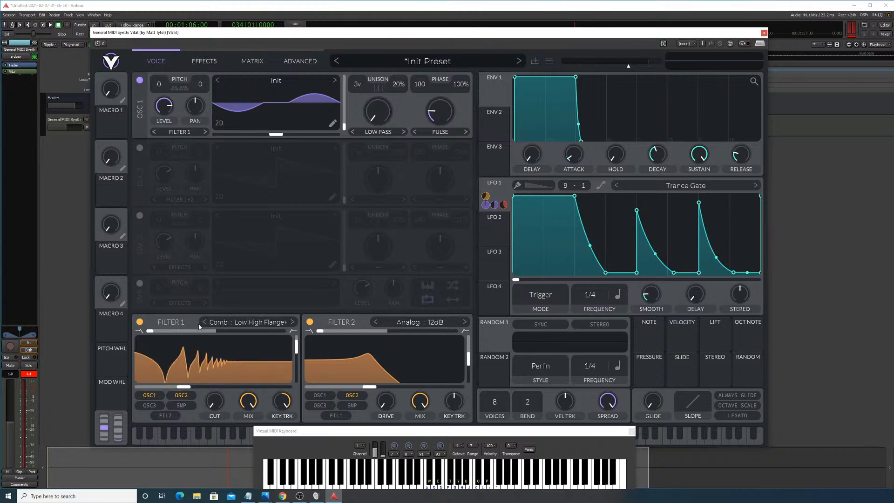
Step: While holding a note, raise Filter 1's cut to about 60.9 semitones, compare Low High Comb with Low High Flange+, and leave the resonance moderately high
key("w")
left_click_drag(297, 347, 296, 339)
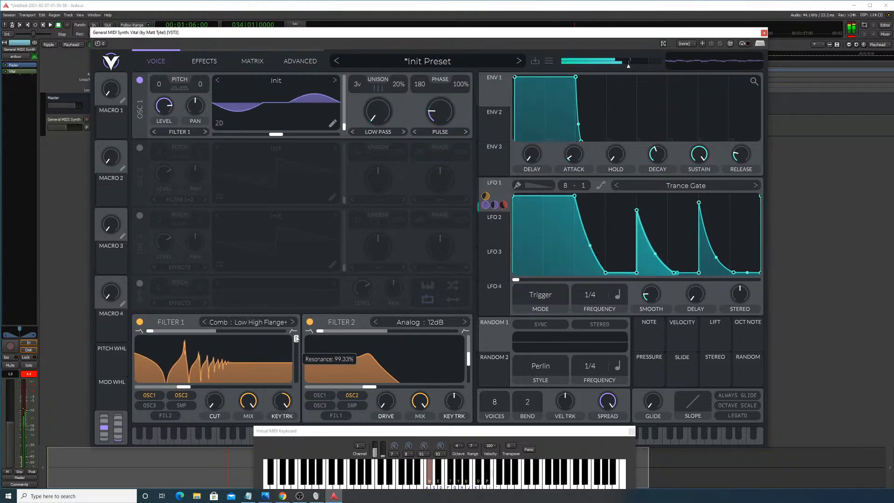
left_click_drag(215, 403, 222, 362)
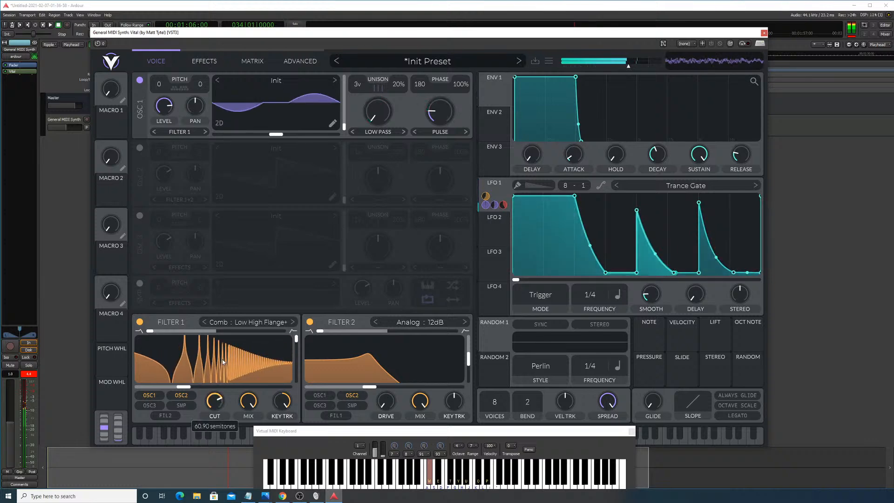
left_click(203, 322)
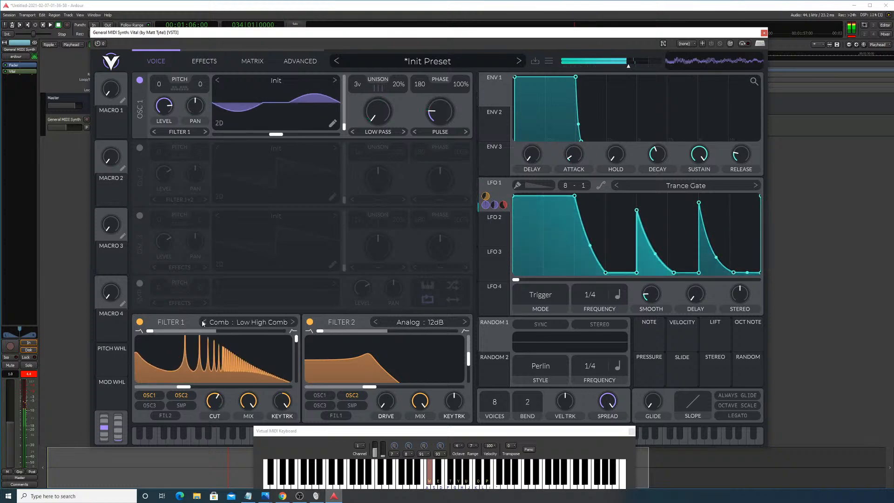
left_click(293, 323)
left_click_drag(296, 339, 298, 354)
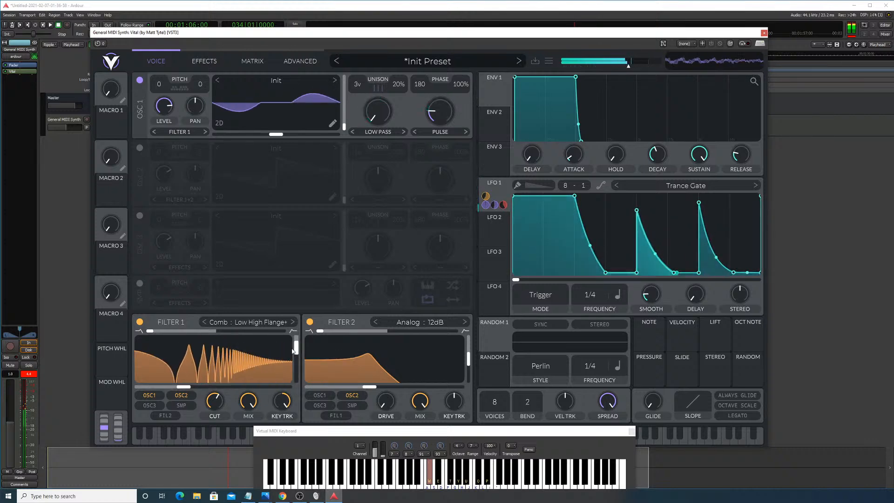
left_click_drag(294, 350, 296, 354)
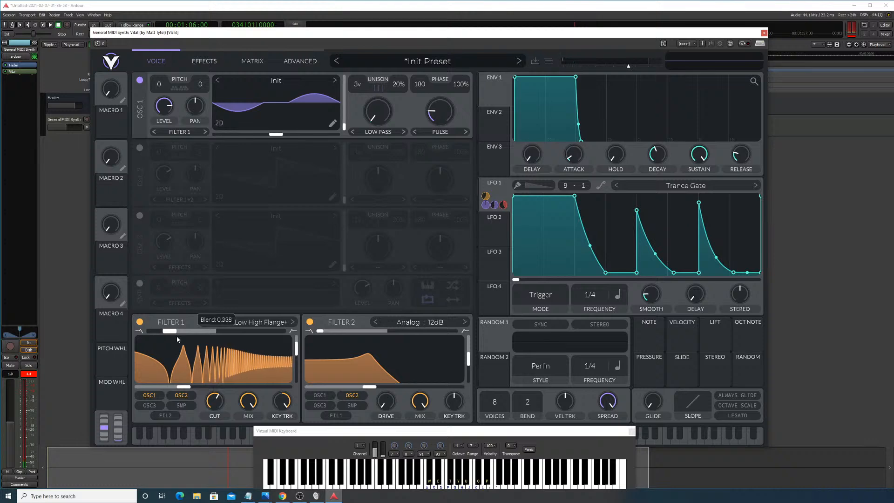
Step: Sweep Filter 1's blend up to 2.000 and back to its minimum while playing a note
left_click_drag(177, 337, 312, 354)
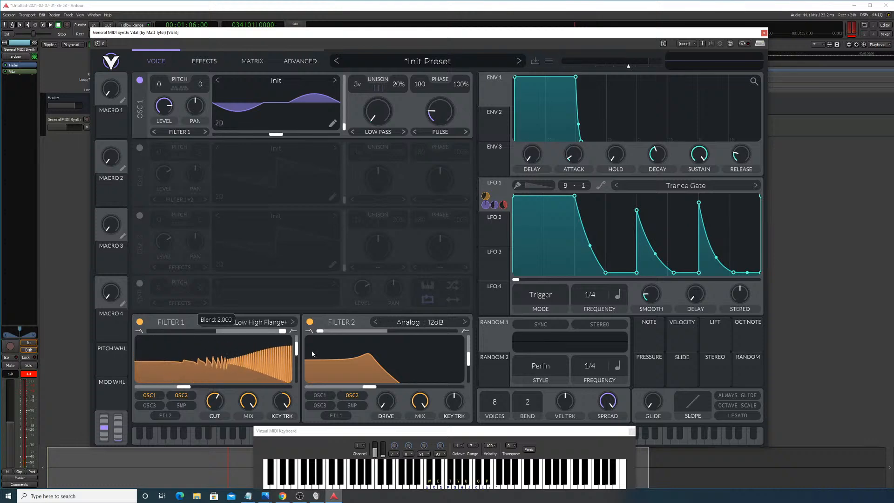
key("w")
left_click_drag(263, 330, 110, 332)
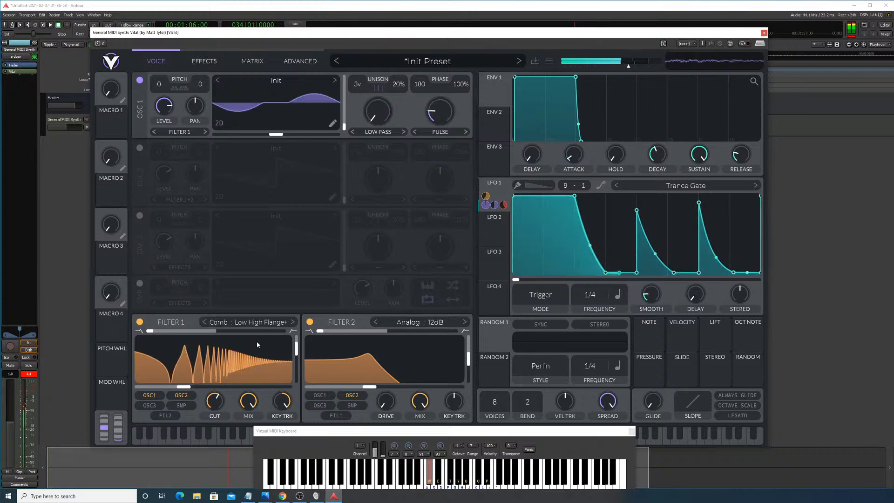
Step: Set Filter 1 to Comb : Low High Comb with its resonance near minimum and play several notes to audition it
left_click(204, 322)
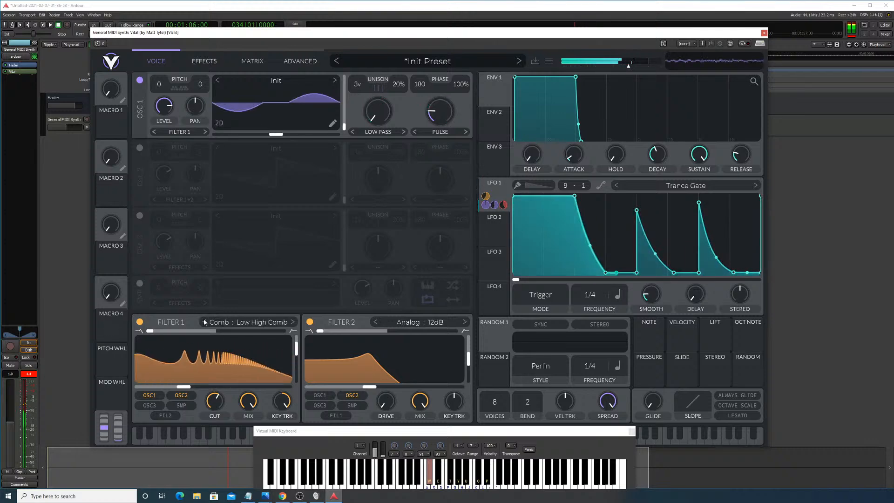
left_click_drag(296, 347, 302, 386)
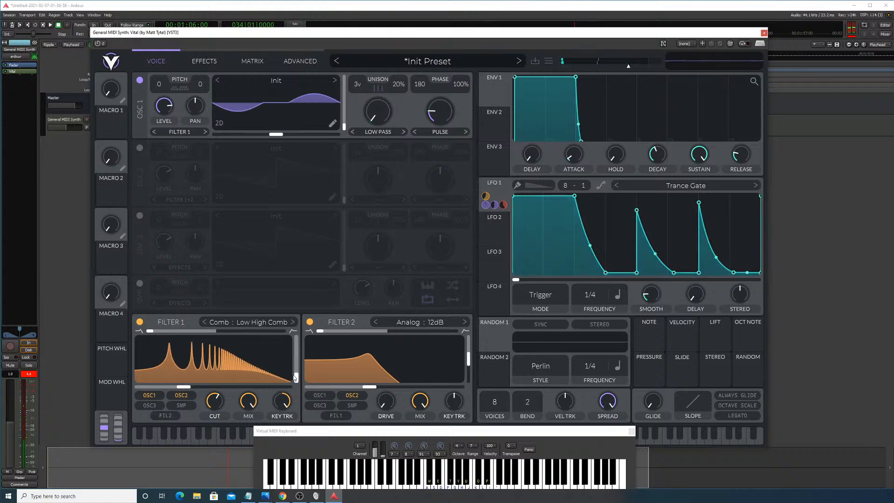
key("a")
key("t")
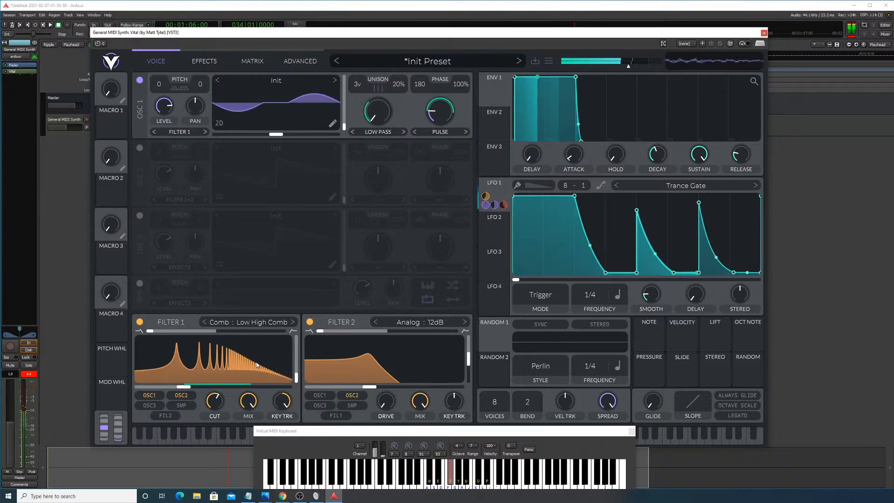
key("w")
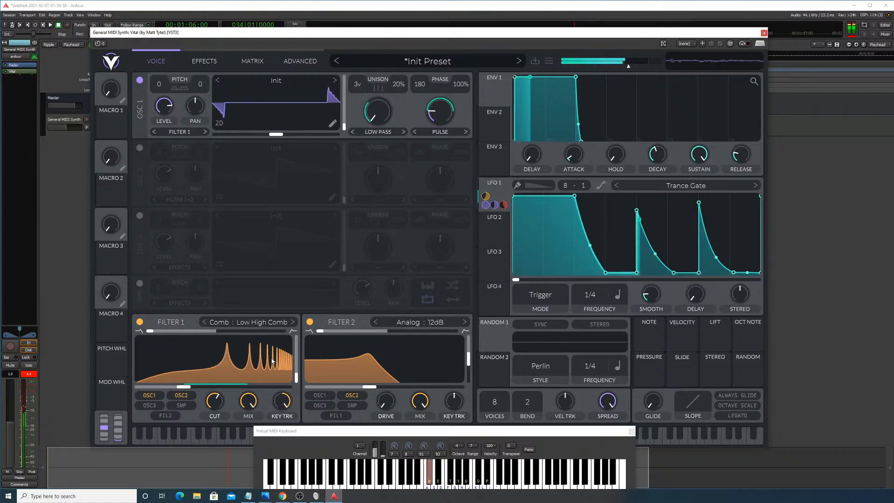
key("s")
key("t")
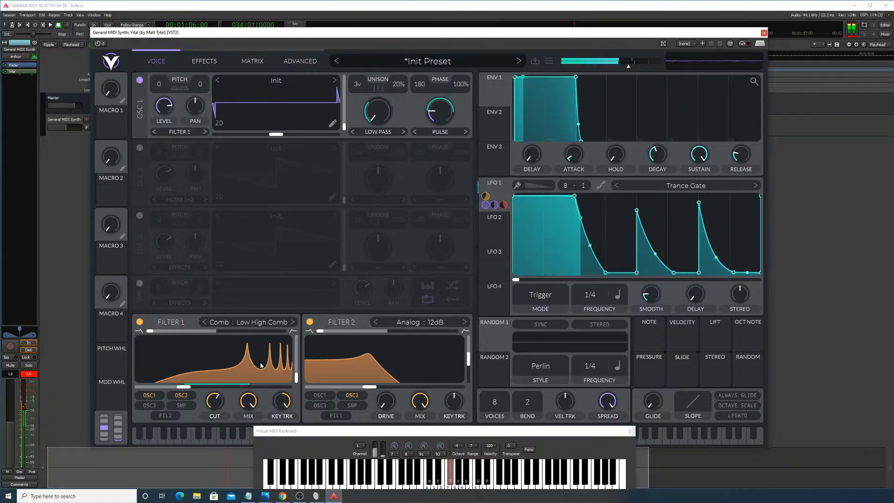
key("w")
key("s")
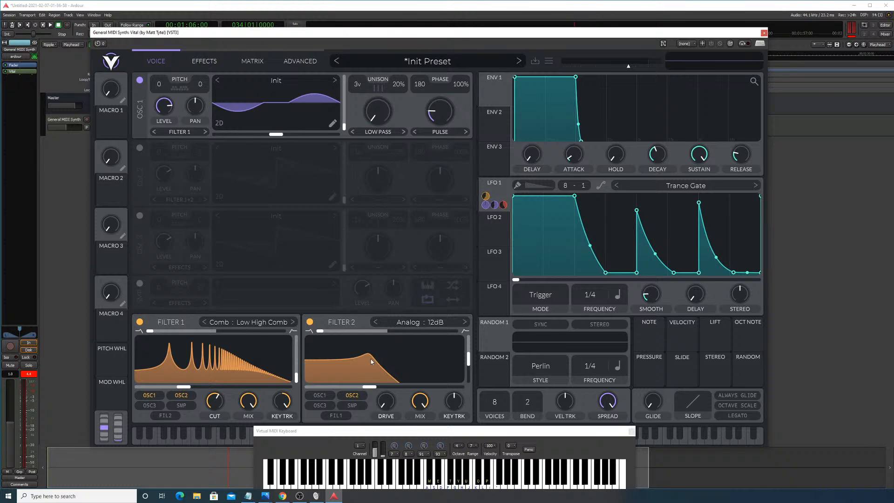
Step: Reshape Filter 2's cutoff and resonance and try the Phaser : Negative and Analog : Notch Blend models
left_click_drag(375, 362, 399, 373)
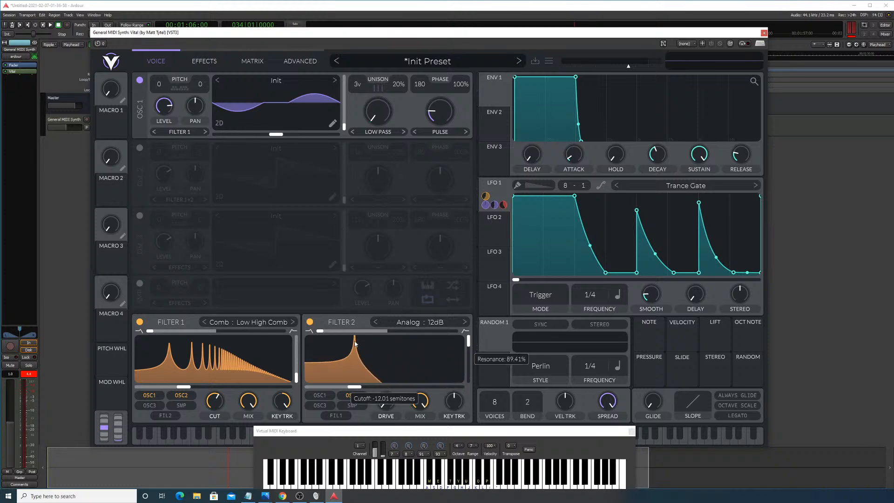
left_click_drag(355, 344, 383, 376)
left_click(376, 322)
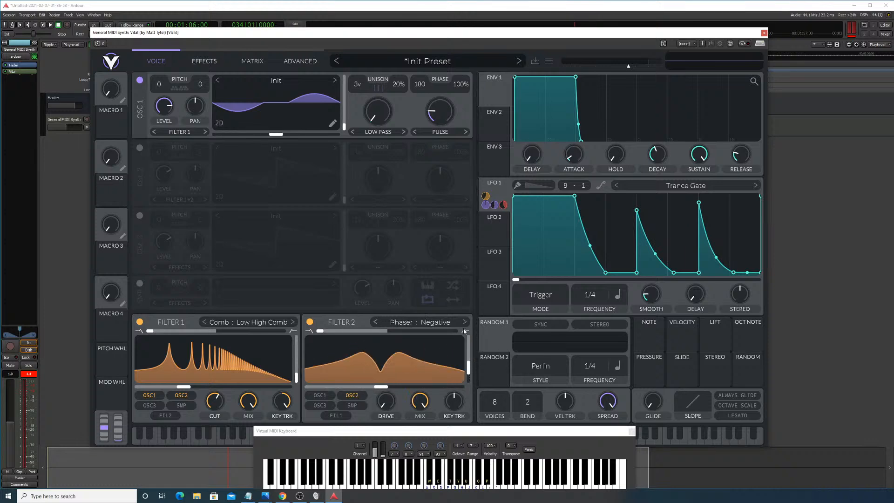
left_click(463, 322)
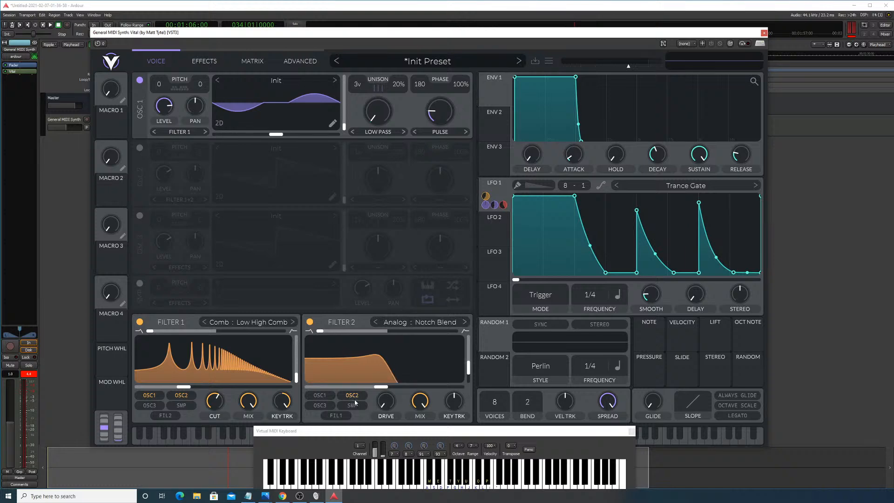
Step: Feed Filter 2 only from Filter 1 and set it to Analog : B/P/N with a higher resonance
left_click(464, 322)
left_click(464, 322)
left_click(464, 323)
left_click(465, 322)
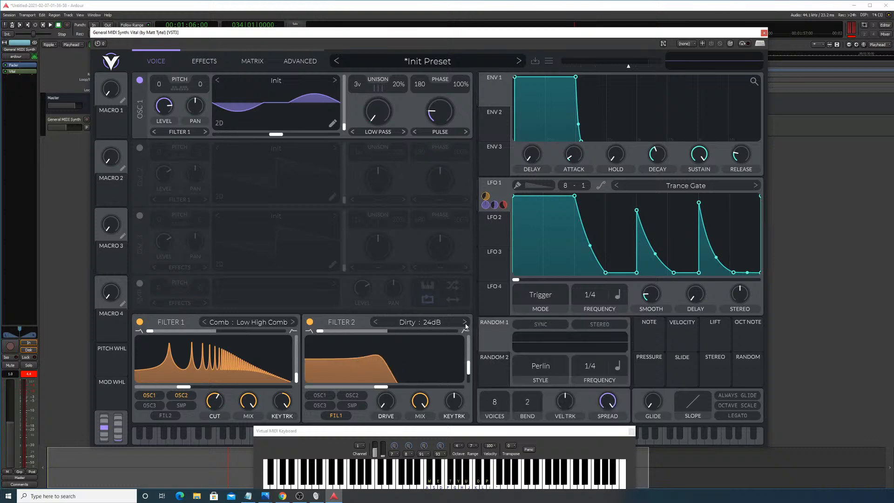
left_click(375, 322)
left_click_drag(375, 357, 403, 337)
Step: Modulate Filter 2's cutoff with Random 1, using the Sample & Hold style at a 1/4 frequency, and play a note
left_click(493, 233)
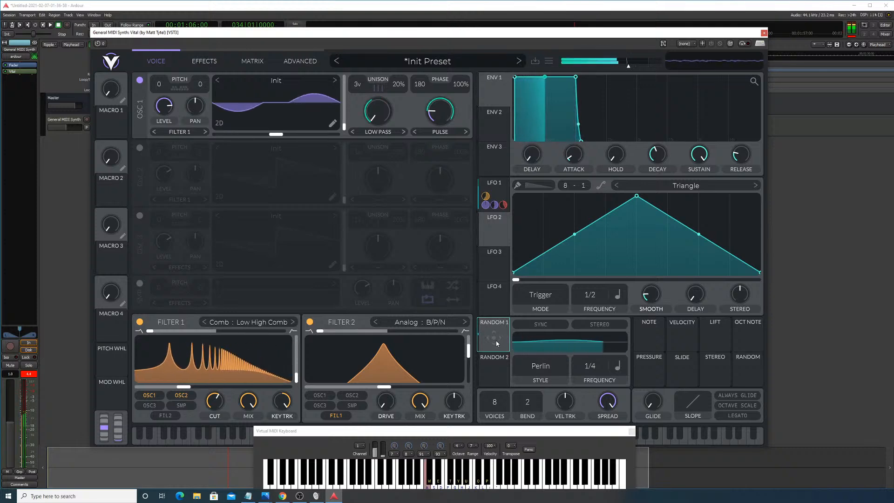
left_click_drag(497, 340, 385, 360)
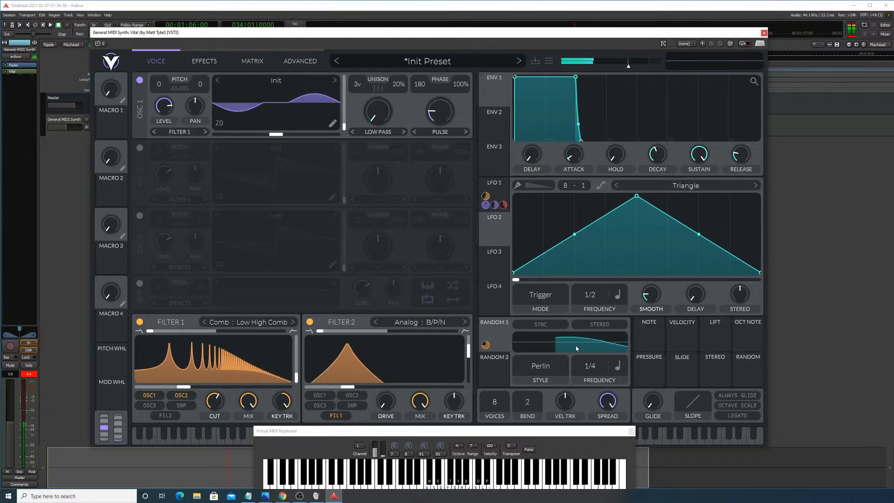
left_click(553, 367)
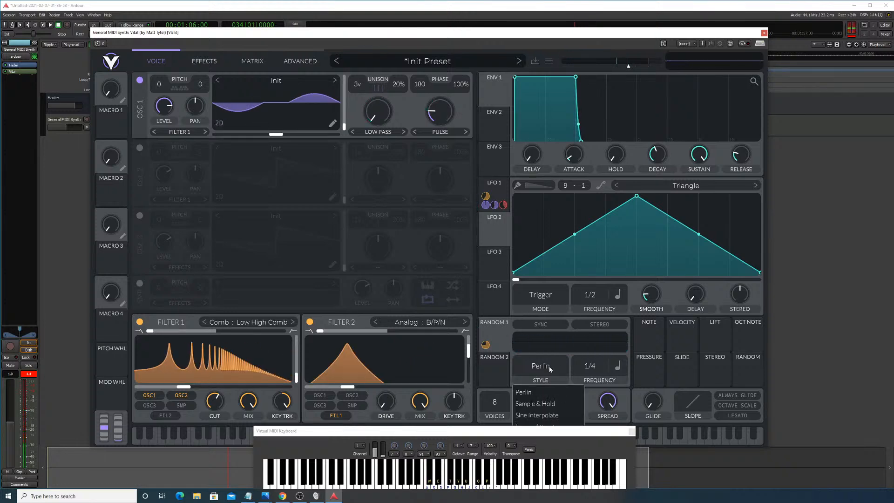
left_click(545, 407)
key("a")
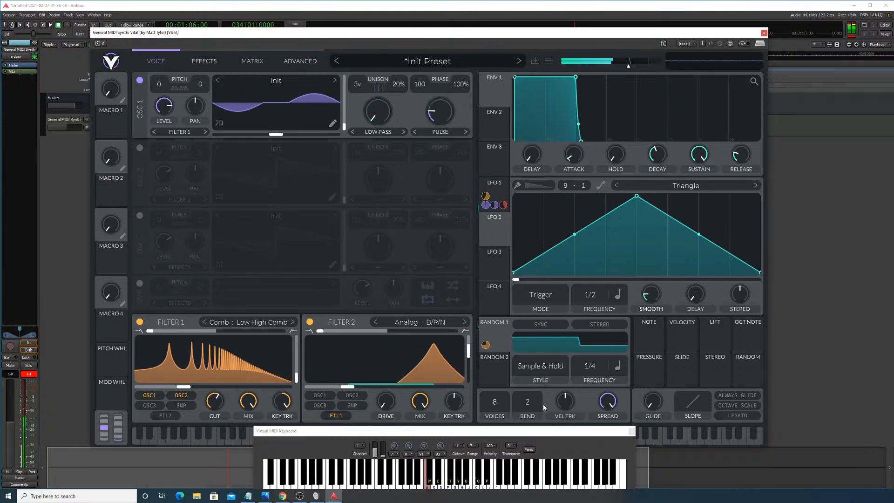
mouse_move(598, 372)
left_mouse_down()
mouse_move(603, 349)
mouse_move(601, 362)
left_mouse_up()
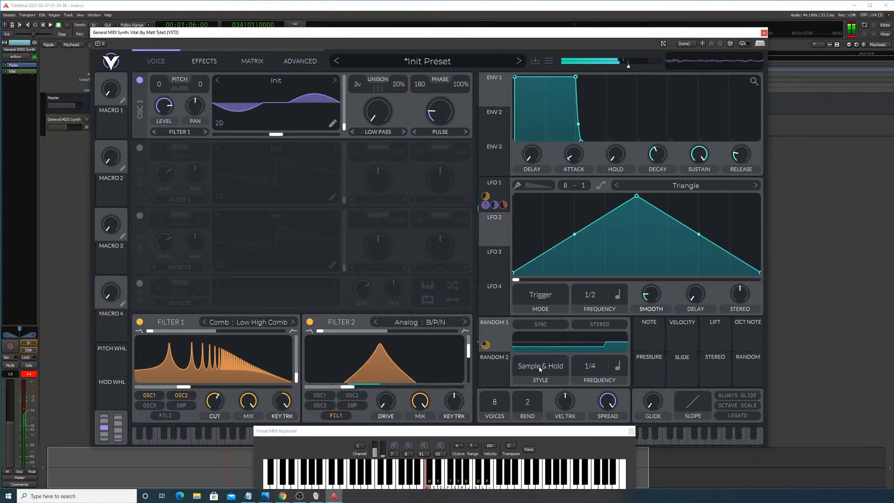
Step: Turn up Filter 2's key tracking and lower its resonance after trying higher drive and resonance settings
left_click_drag(385, 375, 385, 380)
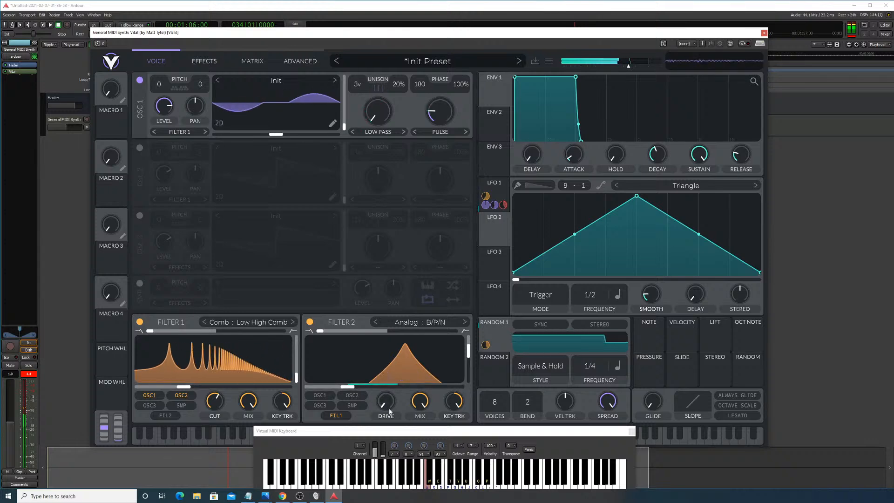
left_click_drag(390, 412, 407, 339)
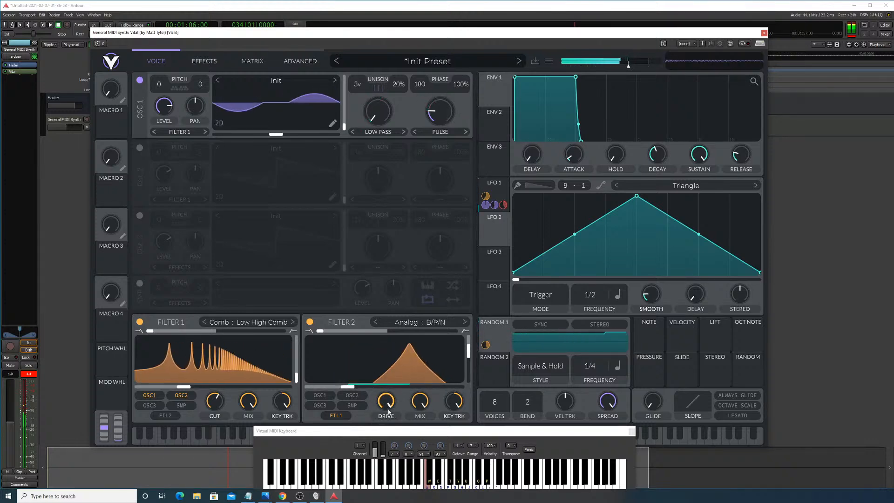
left_click_drag(471, 348, 471, 336)
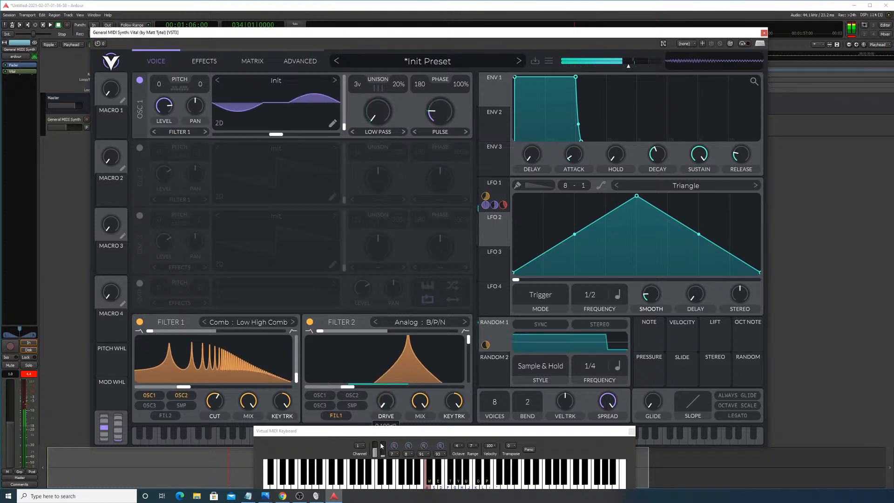
left_click_drag(468, 340, 468, 372)
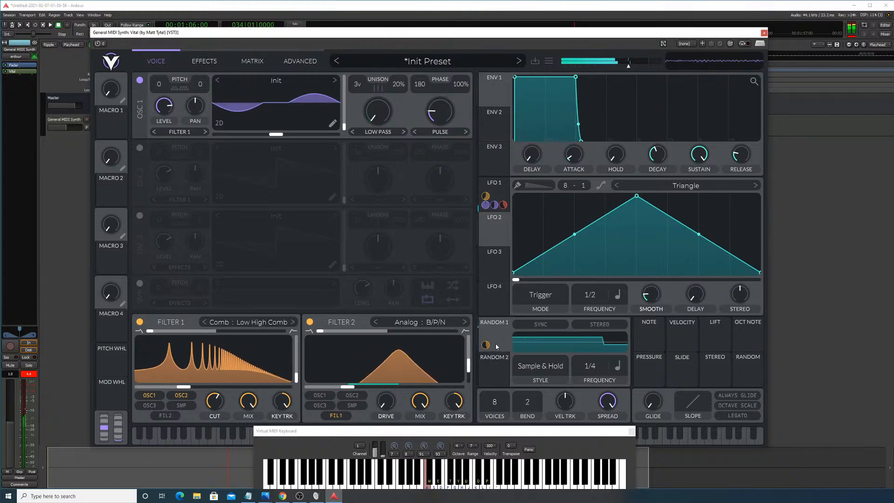
Step: Modulate Filter 2's resonance with Random 1 by a negative amount and raise the base resonance
left_click_drag(494, 334, 471, 367)
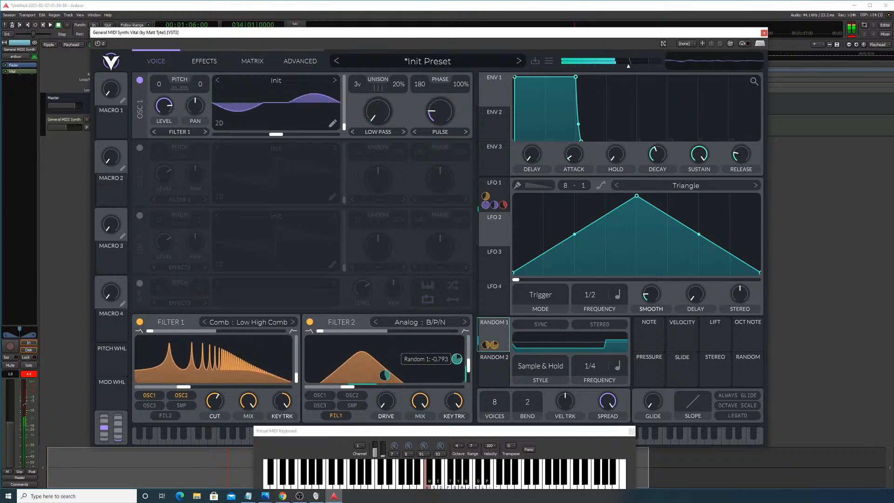
mouse_move(467, 363)
left_mouse_down()
mouse_move(470, 332)
mouse_move(458, 359)
left_mouse_up()
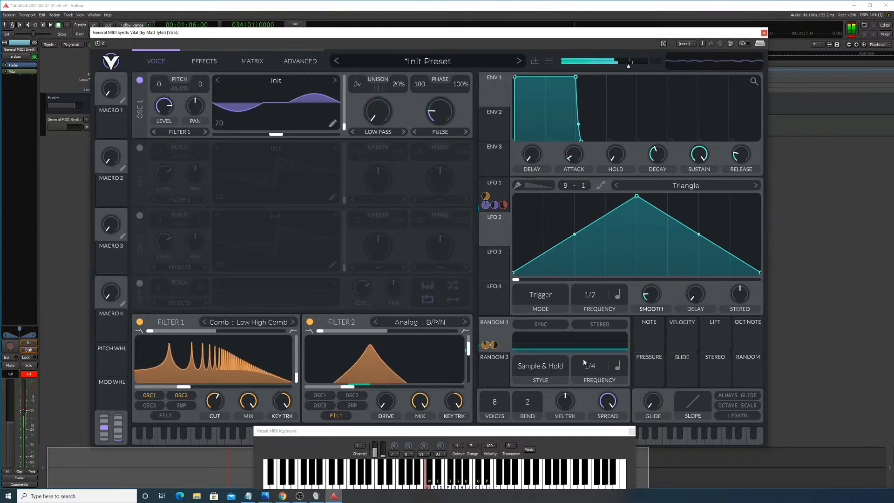
Step: Set Random 1's frequency to 1/16 and return its style to Sample & Hold after trying Perlin
left_click(541, 366)
left_click(542, 391)
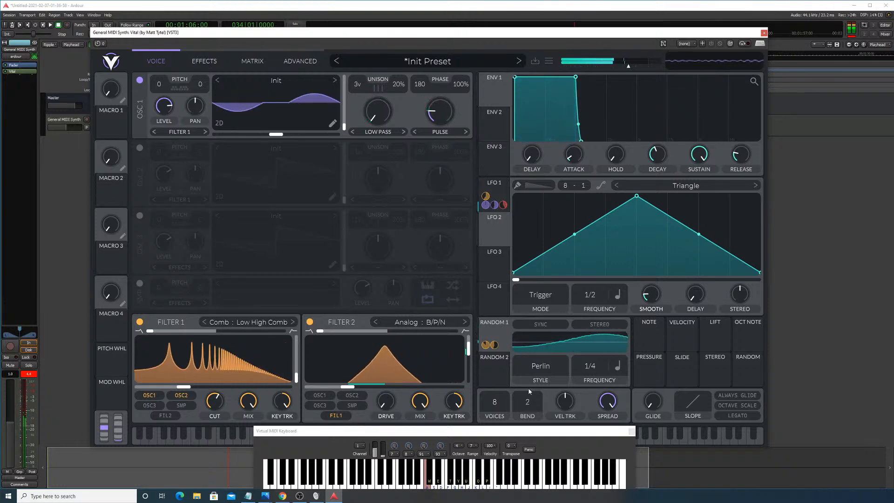
left_click_drag(589, 365, 589, 352)
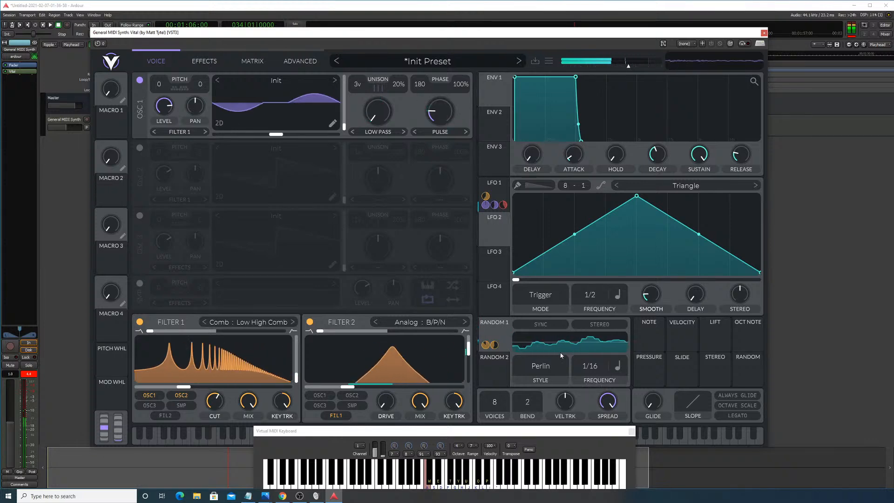
left_click(547, 373)
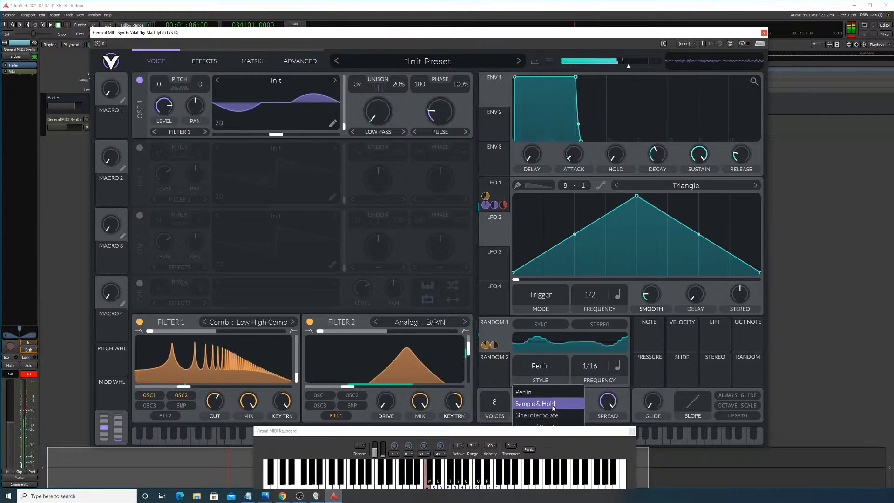
left_click(540, 404)
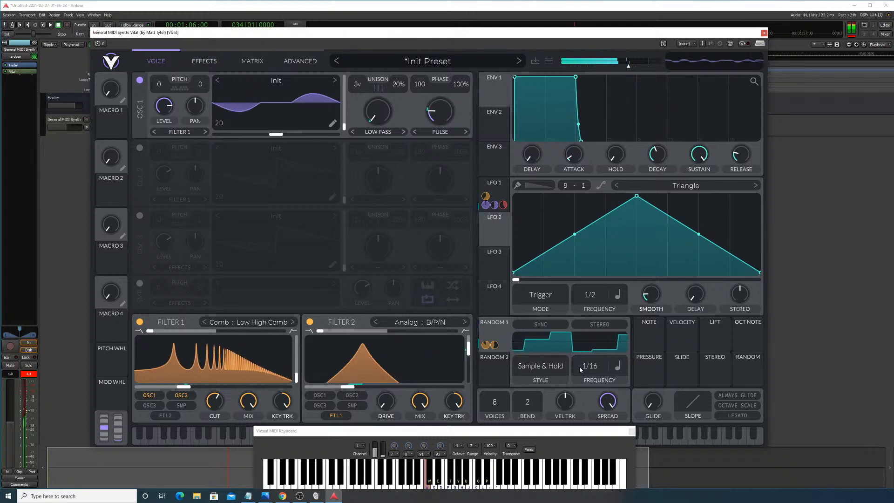
left_click(618, 367)
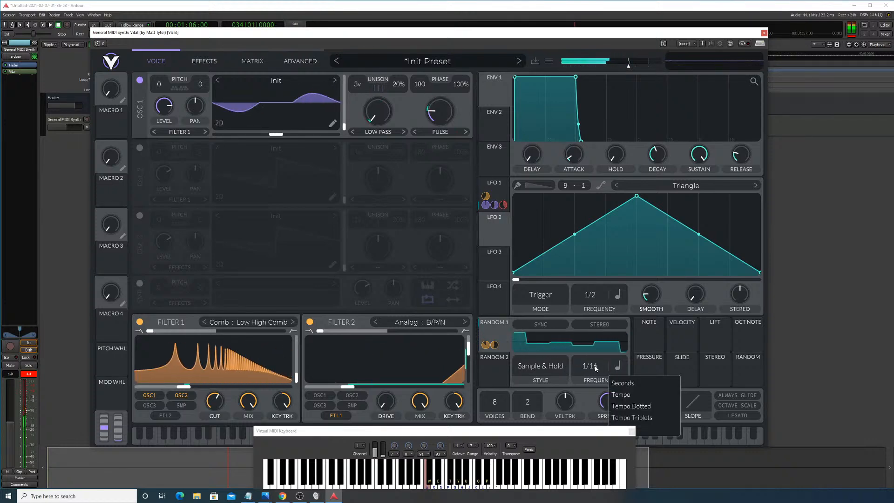
left_click(625, 336)
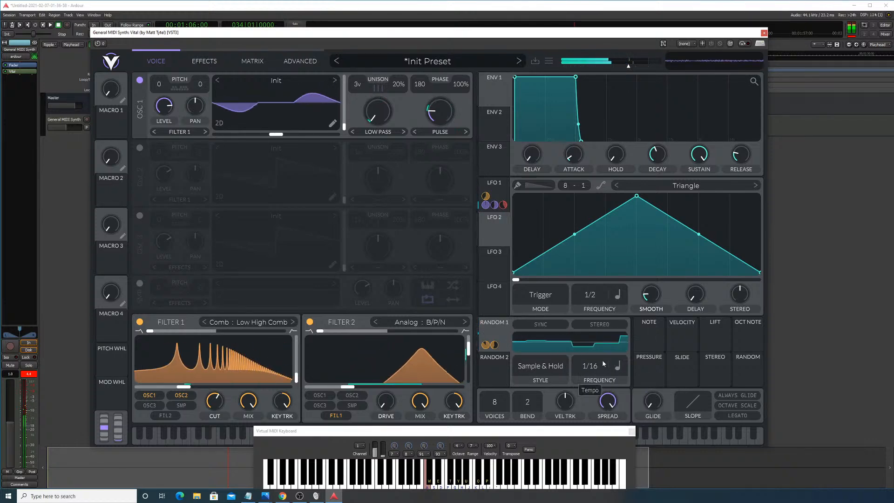
left_click_drag(602, 362, 594, 397)
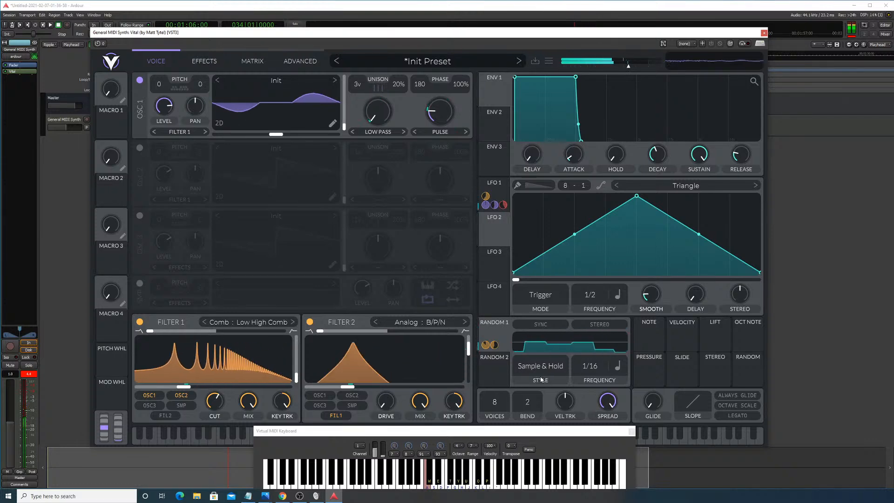
Step: Lower Filter 2's mix slightly and play a note
mouse_move(469, 364)
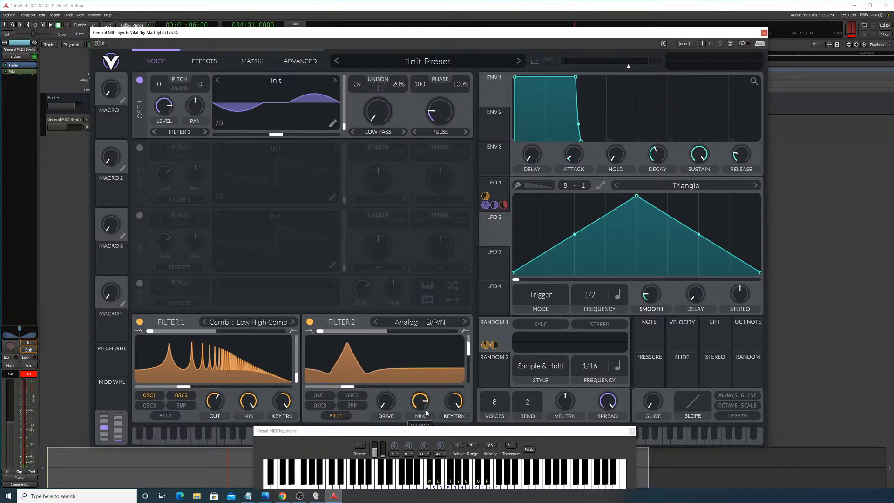
key("a")
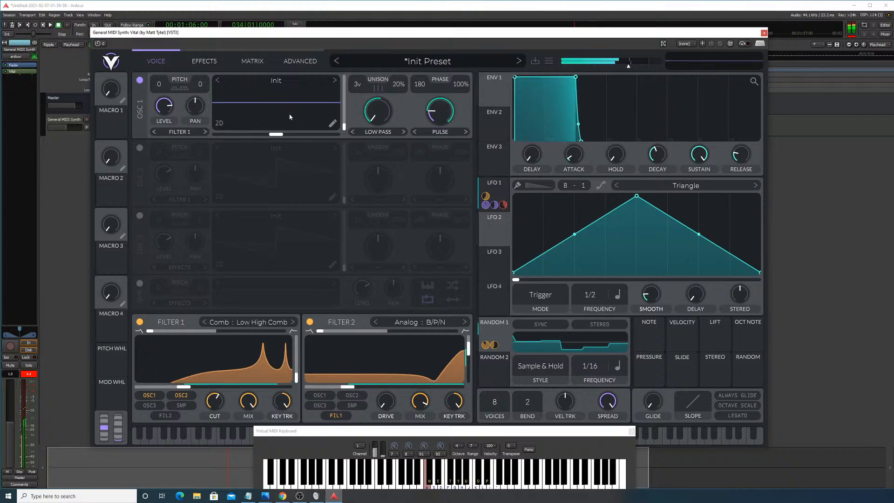
Step: Enable the Flanger effect, reset its feedback to 0%, and try modulating the feedback with Random 1
left_click(207, 58)
left_click(174, 59)
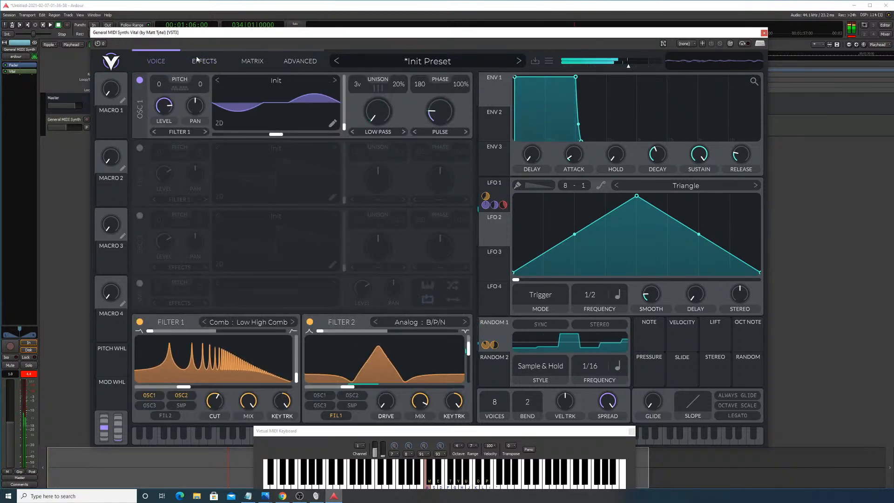
left_click(205, 60)
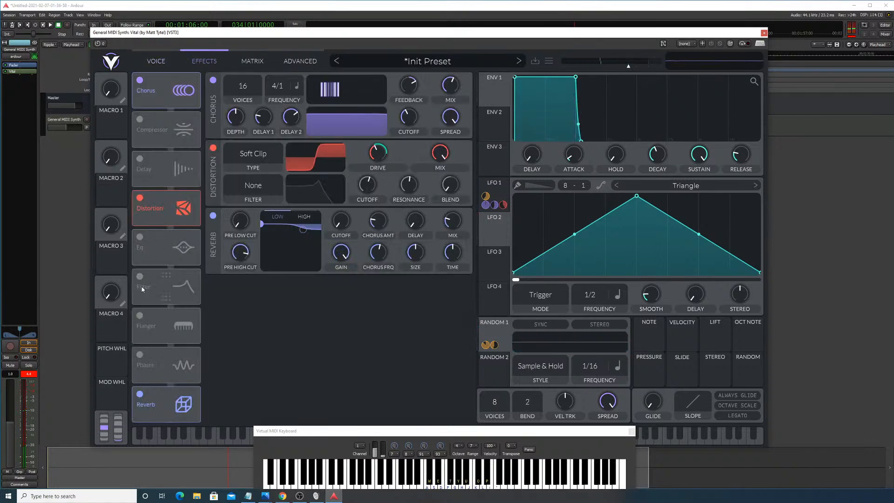
left_click(141, 316)
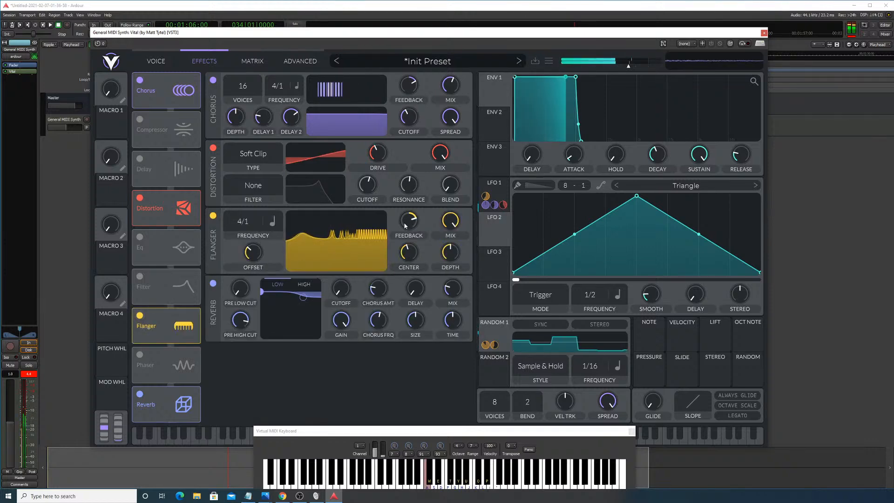
left_click_drag(408, 222, 412, 205)
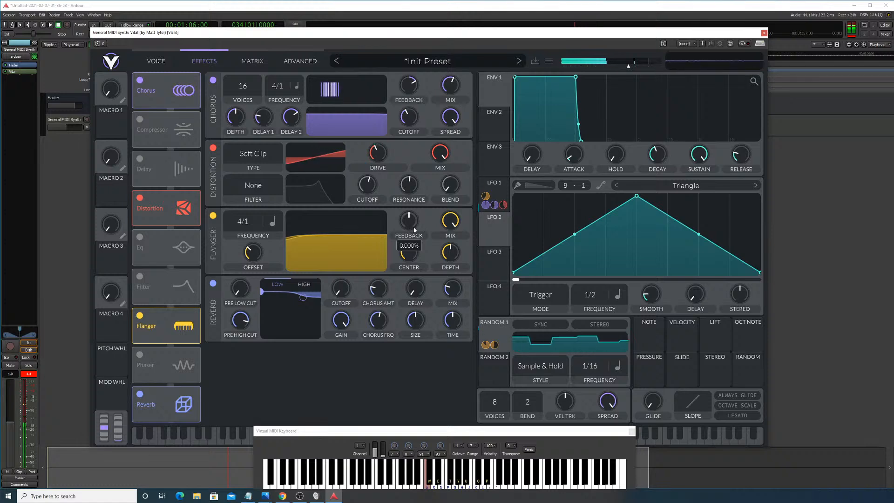
left_click_drag(494, 334, 410, 246)
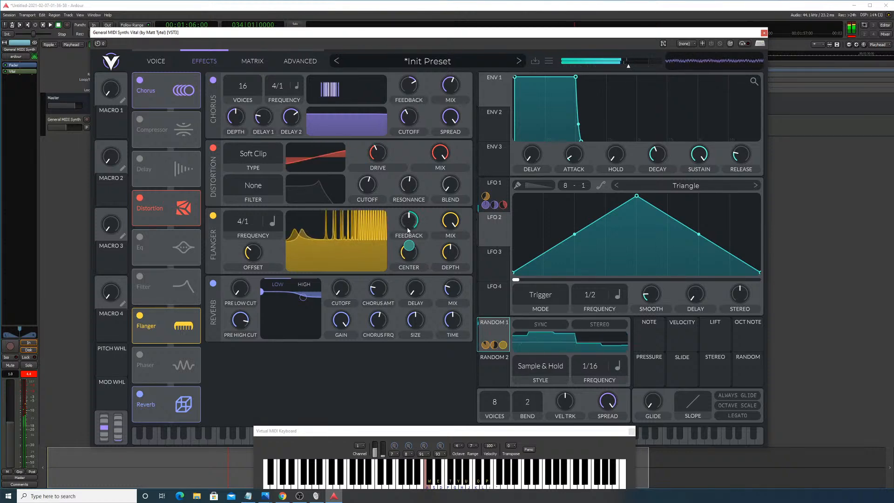
right_click(411, 247)
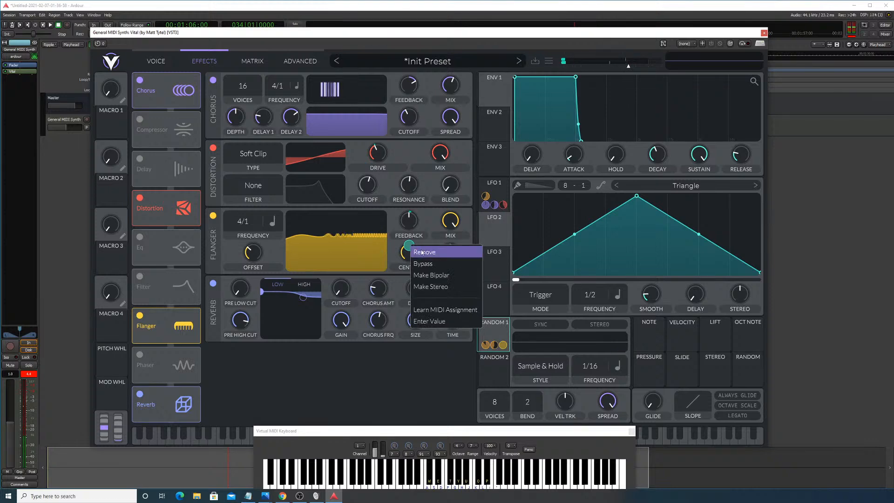
left_click(424, 252)
Step: Try LFO 1 on the Flanger's feedback while holding a note, remove that modulation, and disable the Flanger
key("a")
left_click_drag(501, 189, 408, 216)
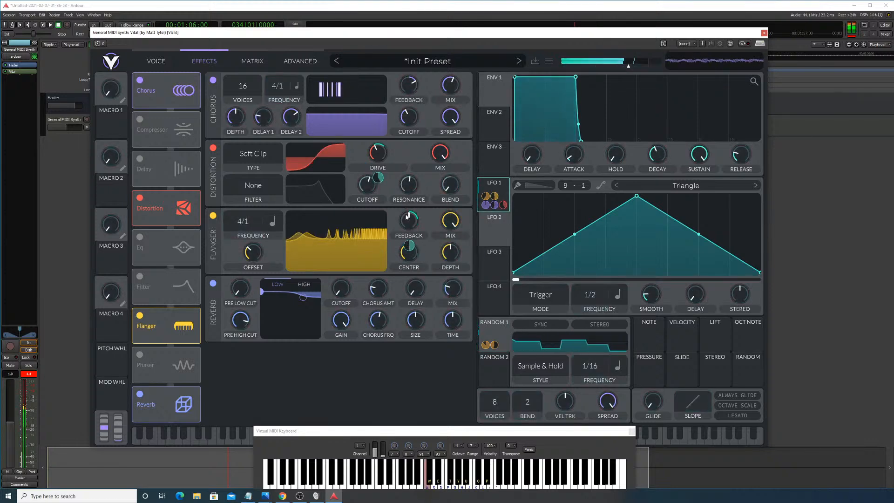
right_click(412, 247)
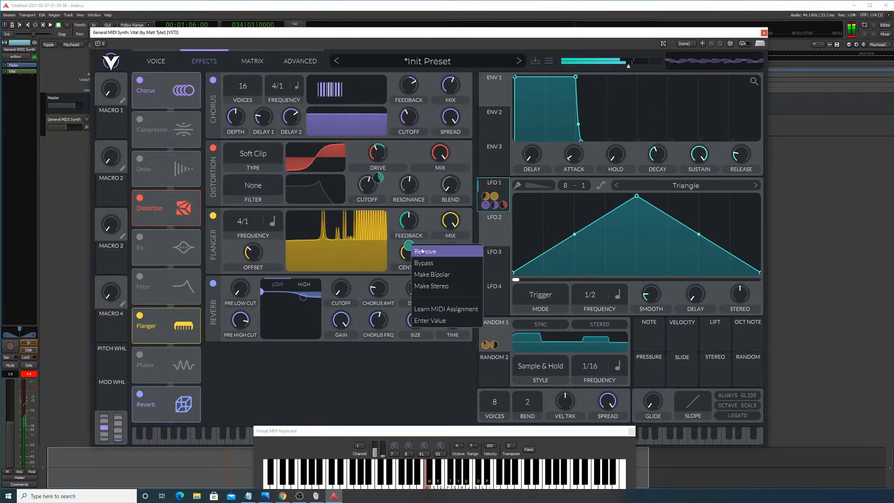
left_click(422, 251)
left_click(213, 218)
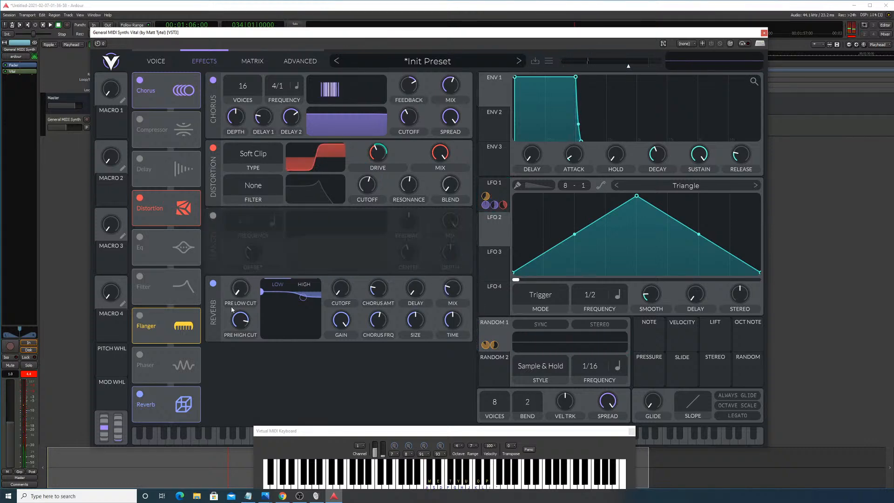
Step: Enable the Phaser effect, play a note, and try modulating the Phaser's feedback with Random 1 before removing it
left_click(139, 355)
key("a")
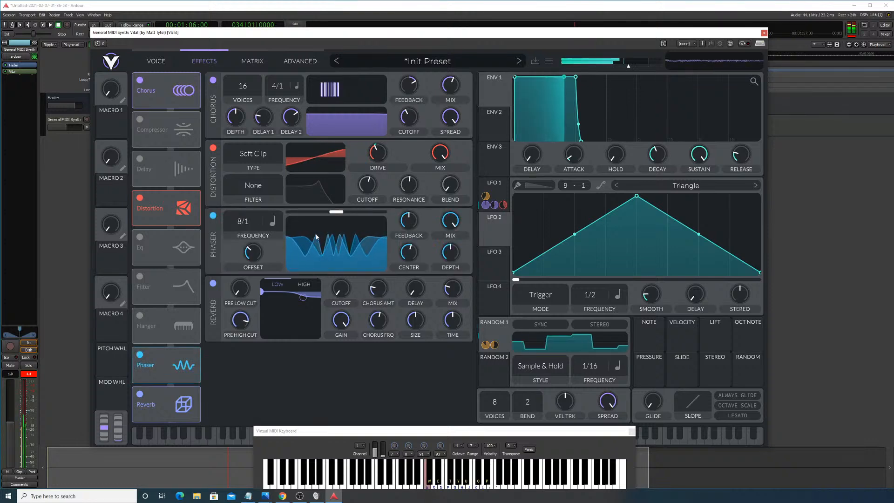
left_click_drag(498, 336, 416, 230)
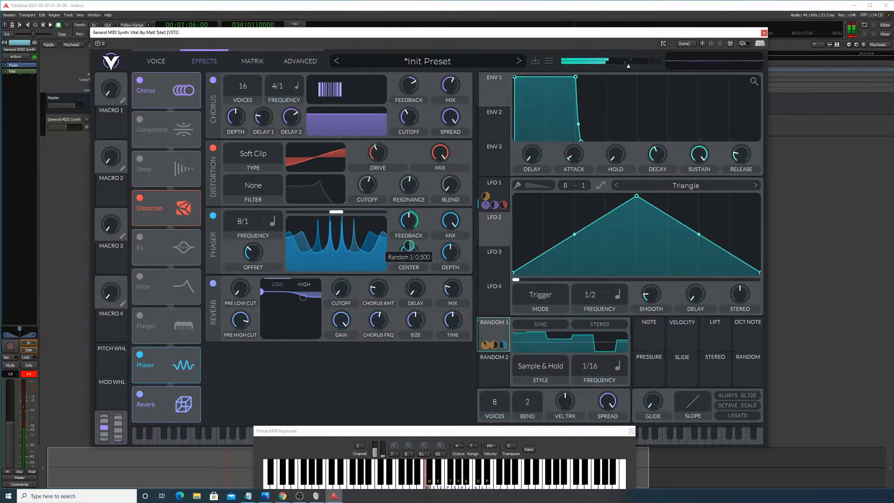
right_click(409, 247)
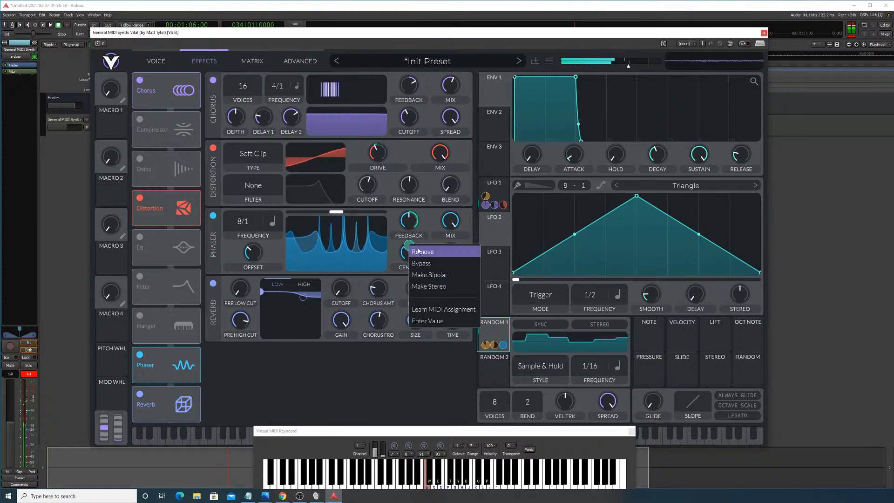
left_click(418, 251)
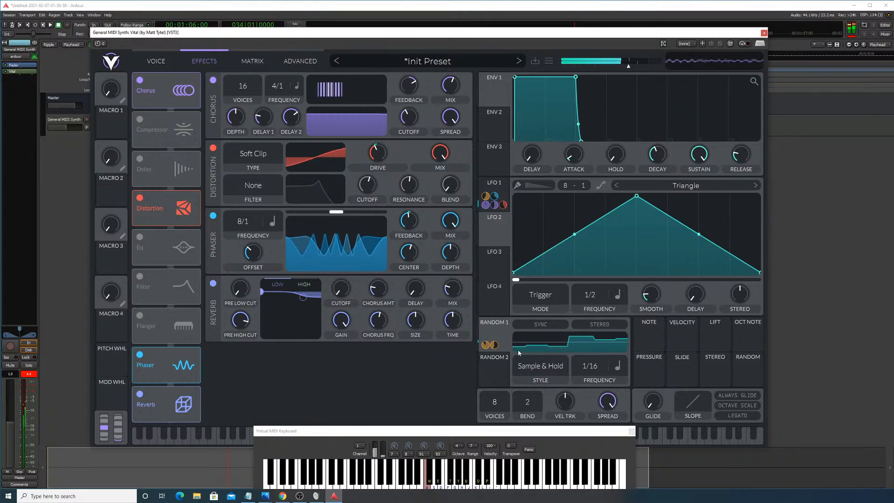
Step: Modulate the Phaser's mix with Random 1 at an amount of 1.000, with the base mix turned down
left_click_drag(490, 345, 450, 242)
right_click(450, 246)
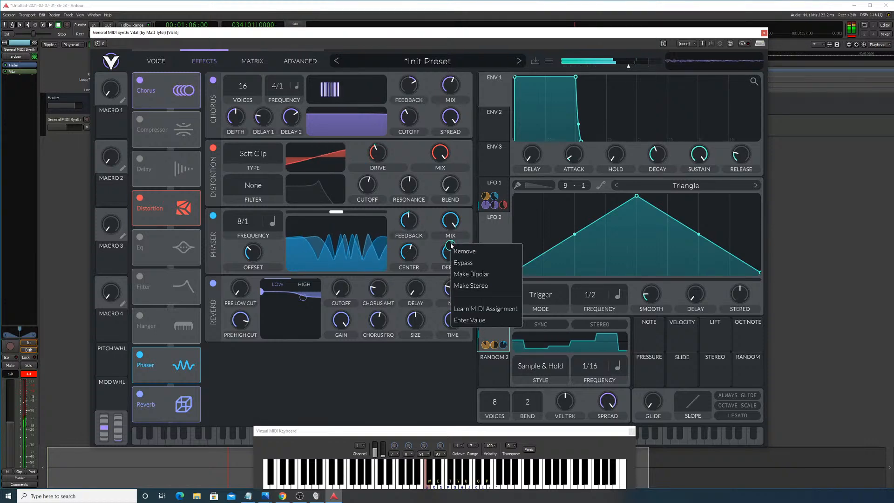
left_click(459, 252)
left_click_drag(493, 337, 450, 230)
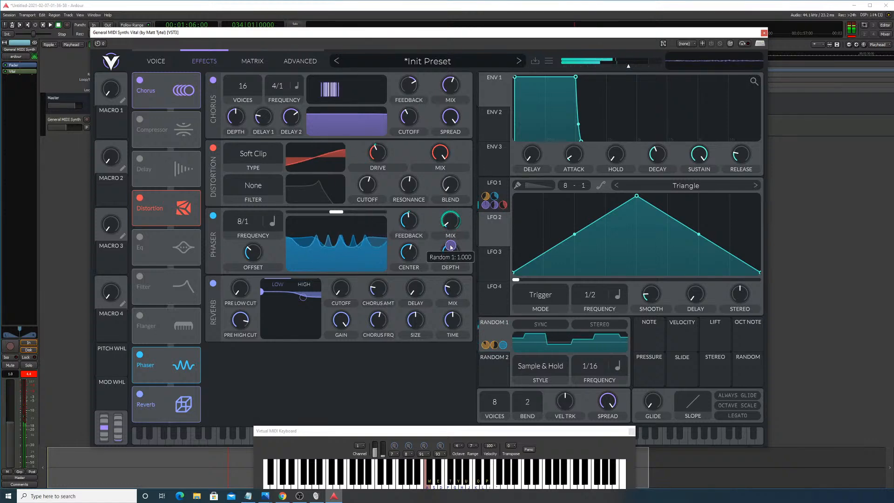
left_click_drag(418, 199, 412, 241)
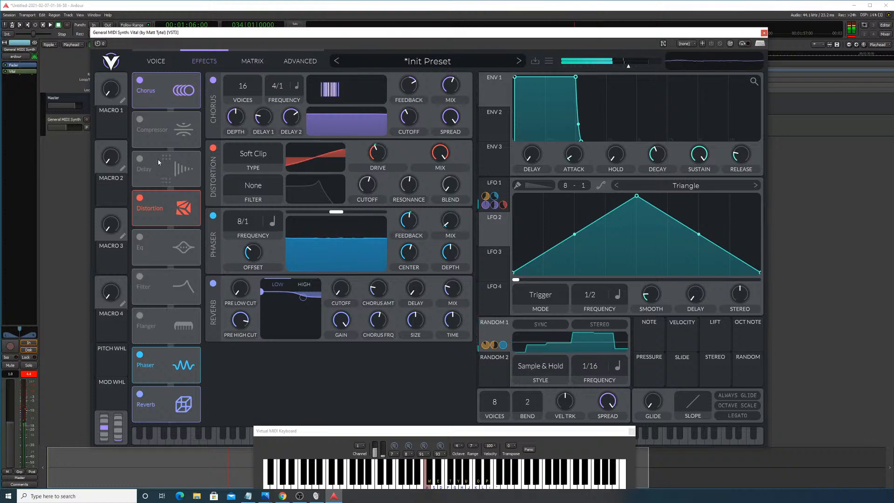
Step: Save the sound as a preset named "sci fi drum beat"
left_click(153, 62)
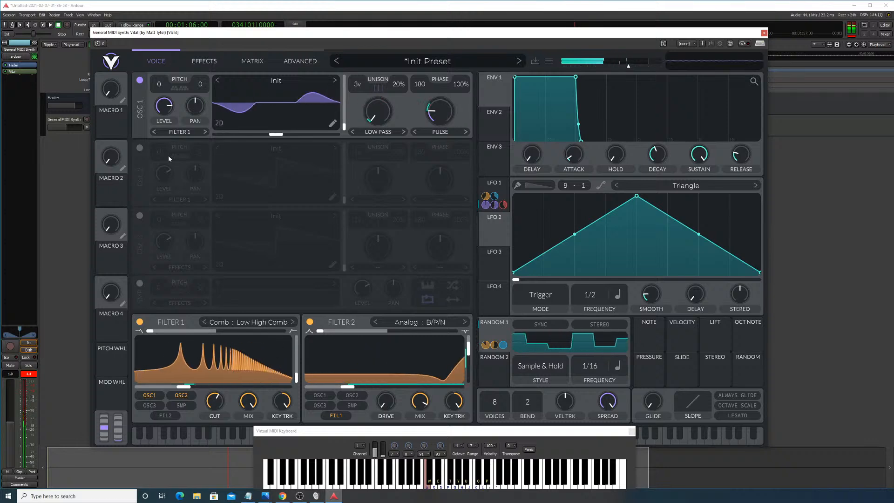
left_click(550, 62)
left_click(582, 86)
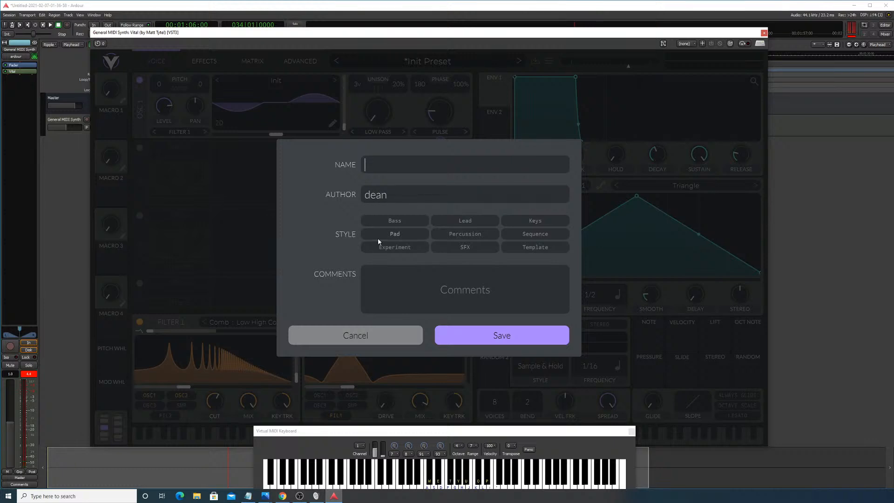
type("sci fi drum beat")
left_click(491, 337)
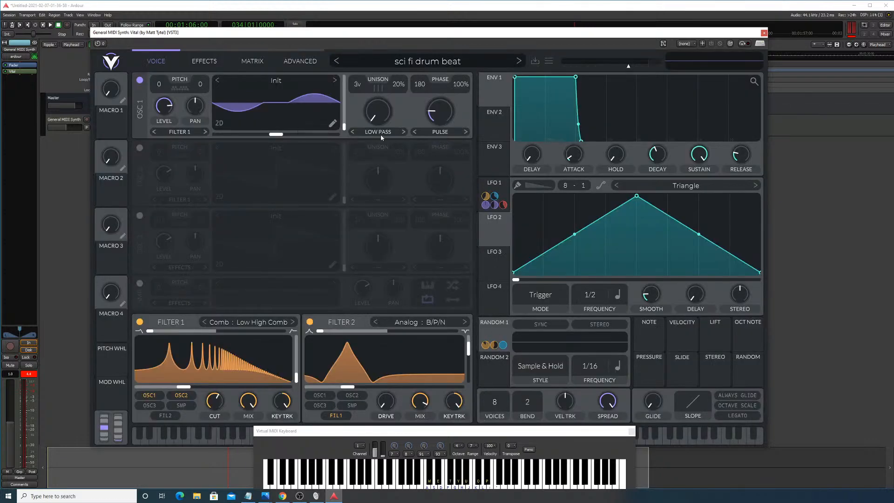
Step: Play several single notes and chords to audition the saved drum beat preset
key("w")
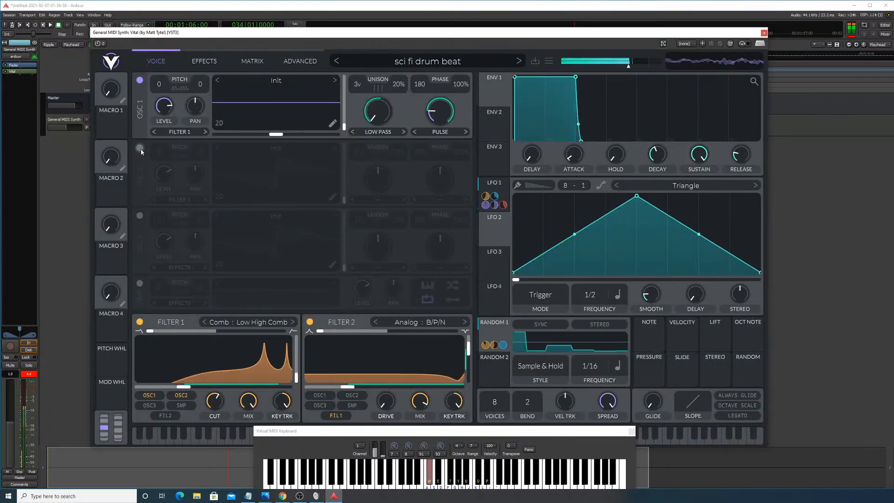
key("y")
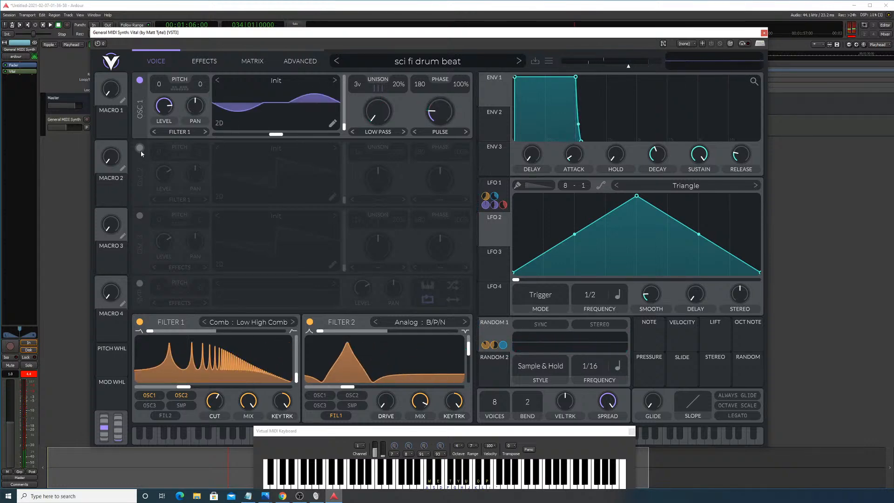
key("d")
key("f")
key("h")
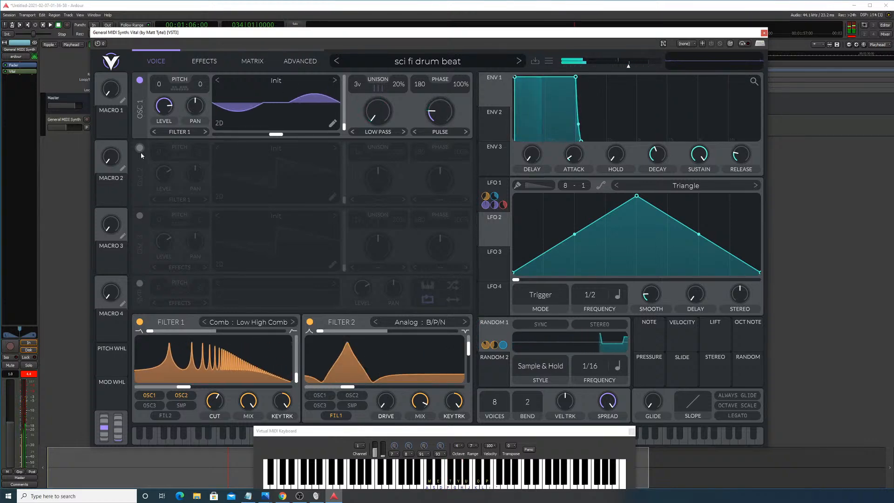
key("f")
key("y")
key("u")
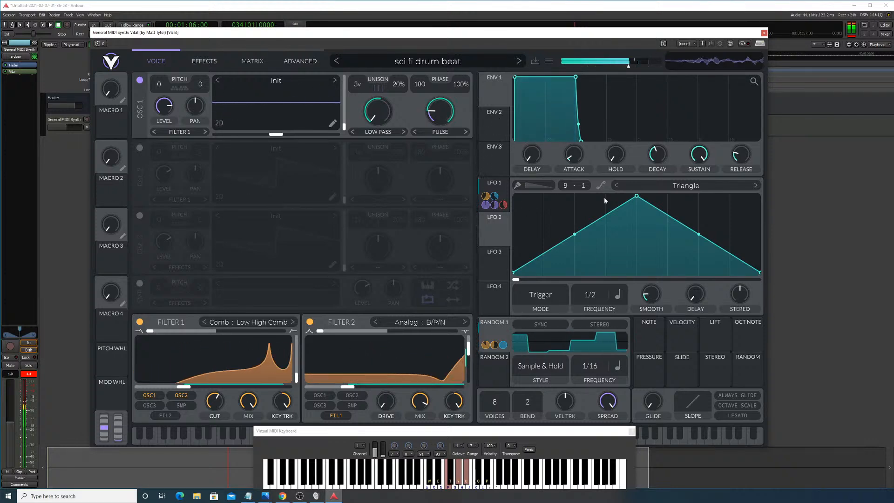
Step: Show LFO 1 and audition the Saw Down, Trance Gate, Split Gate, Side Chain 2 and Shuffle Gate shapes while a note plays
left_click(496, 186)
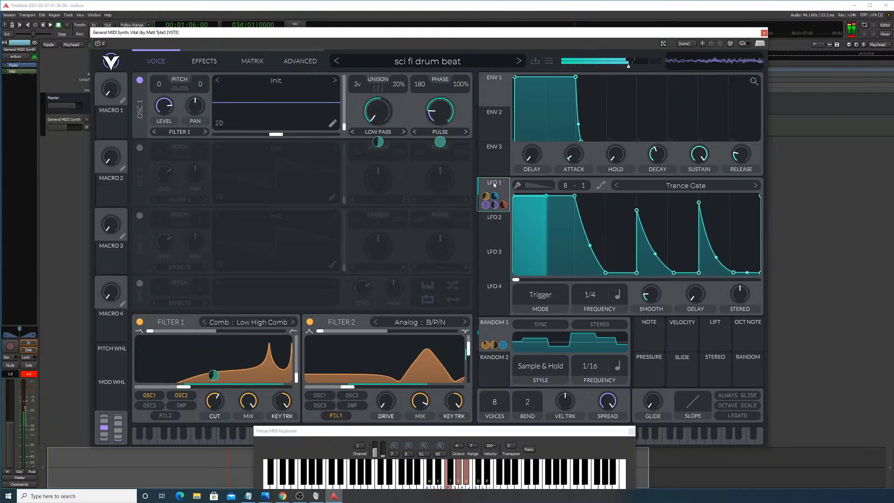
left_click(757, 187)
key("f")
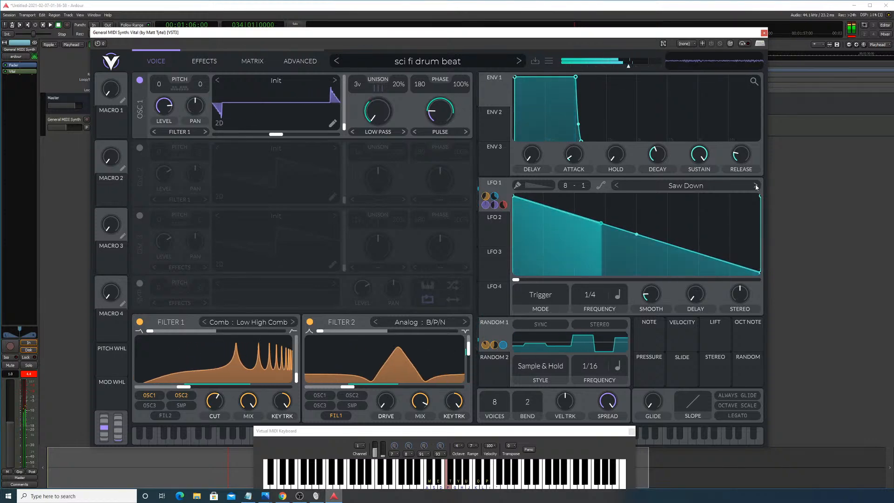
left_click(616, 185)
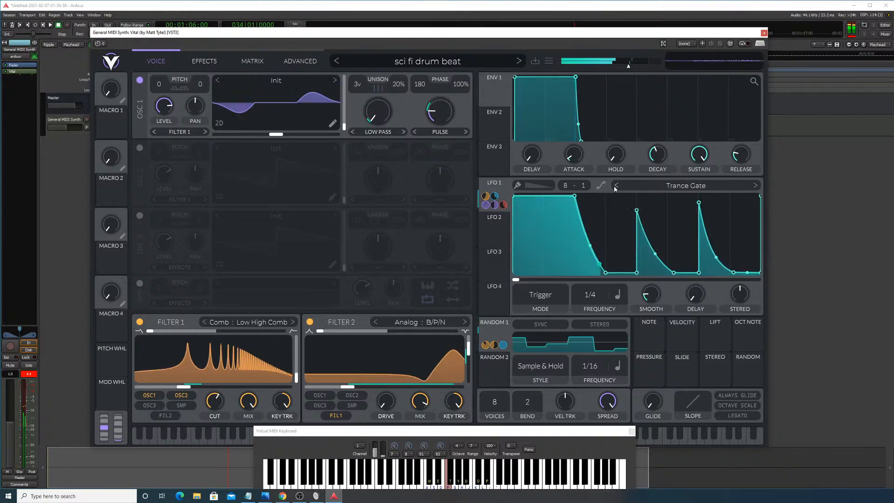
left_click(616, 189)
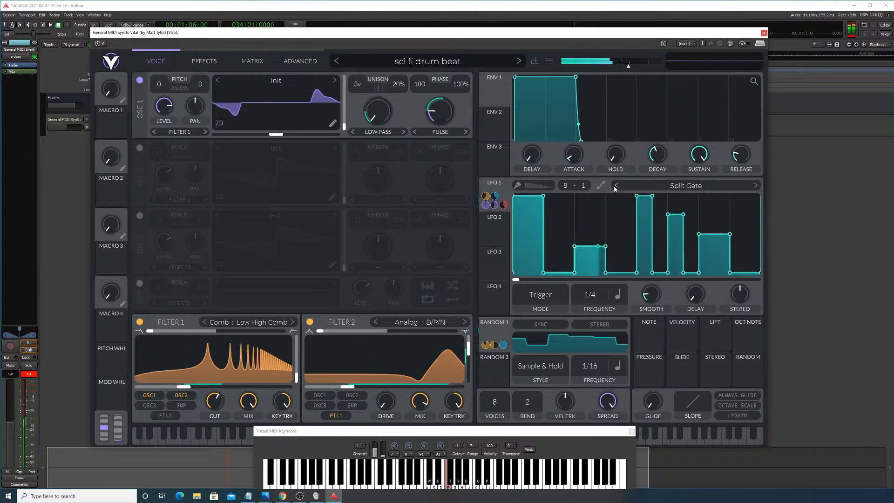
left_click(615, 189)
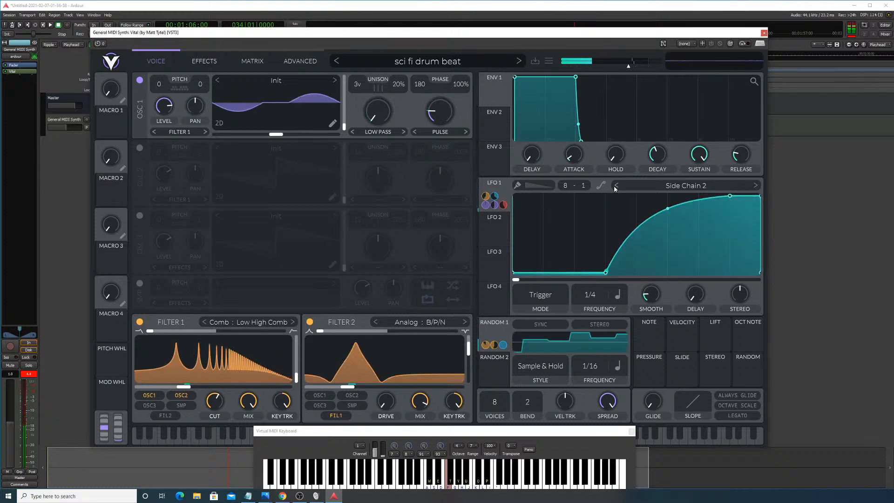
left_click(615, 189)
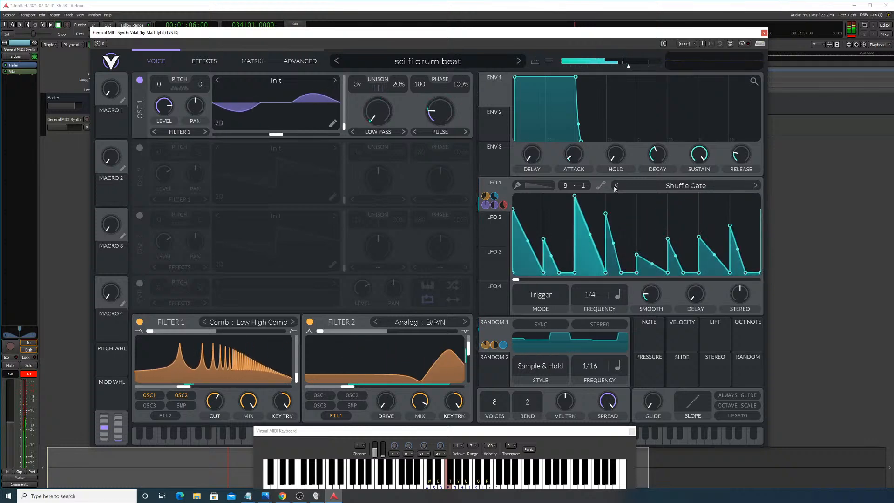
Step: Try LFO 1 with Shuffle Gate at 1/2, Random Pulses at 1/1, Pulse Series at 2/1 and Nervous Groove at 1/1
left_click_drag(605, 298, 600, 308)
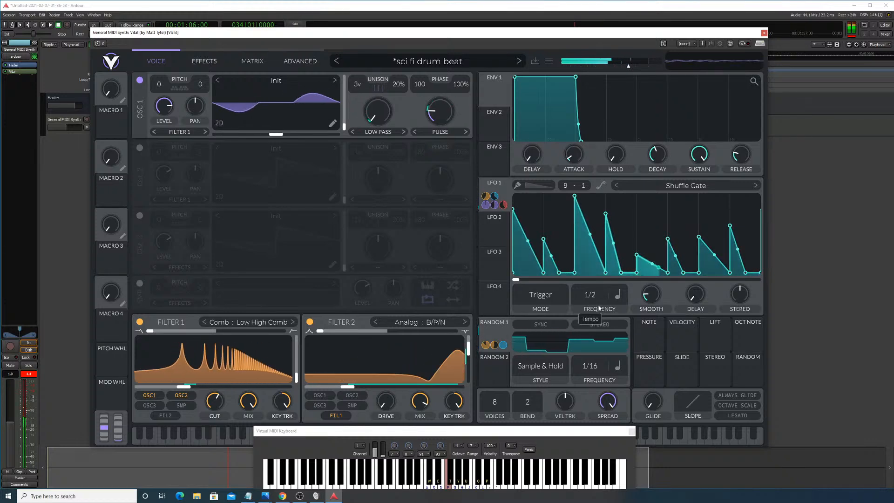
left_click(617, 185)
mouse_move(590, 300)
left_mouse_down()
mouse_move(589, 329)
mouse_move(599, 290)
left_mouse_up()
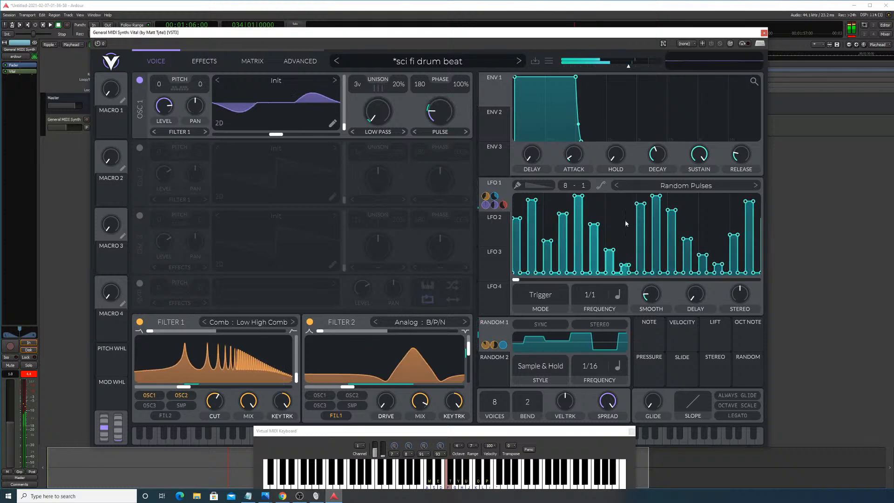
left_click(614, 185)
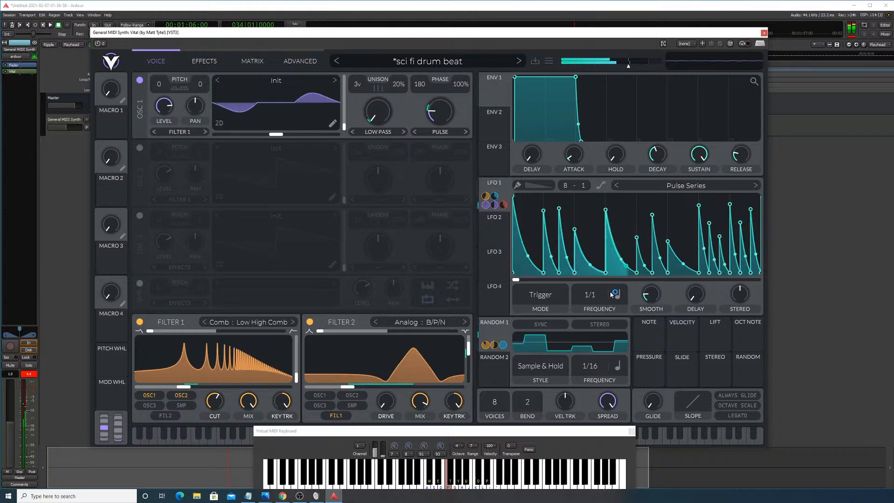
left_click_drag(598, 295, 593, 308)
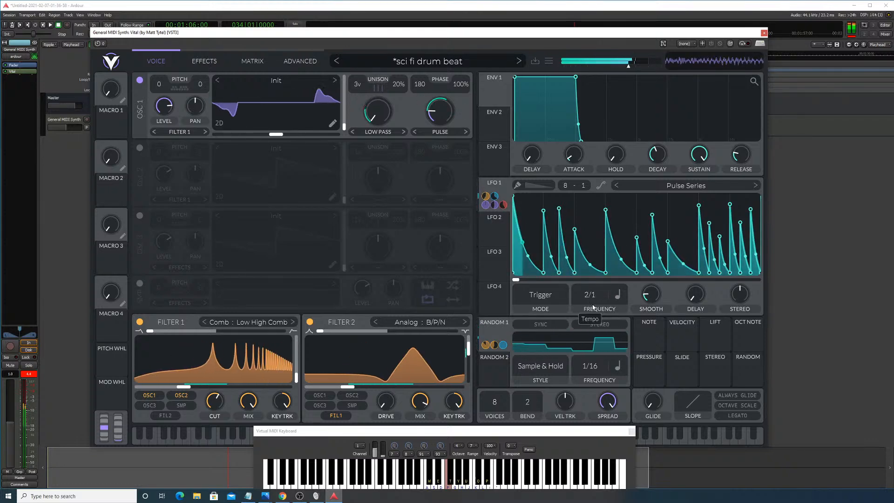
left_click(617, 186)
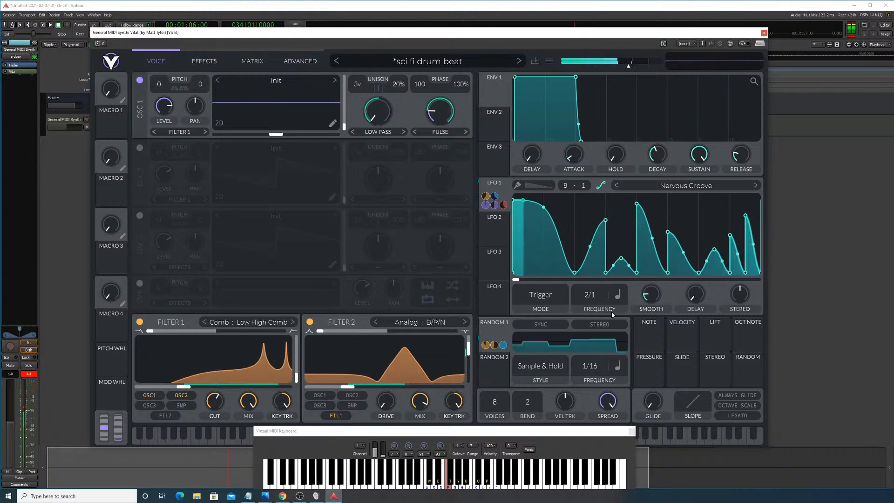
left_click_drag(603, 298, 603, 282)
Step: Audition more LFO 1 shapes, including Growing Oscillations, Staircase Down and Sin, and return to Trance Gate at a frequency of 1/4
left_click(618, 186)
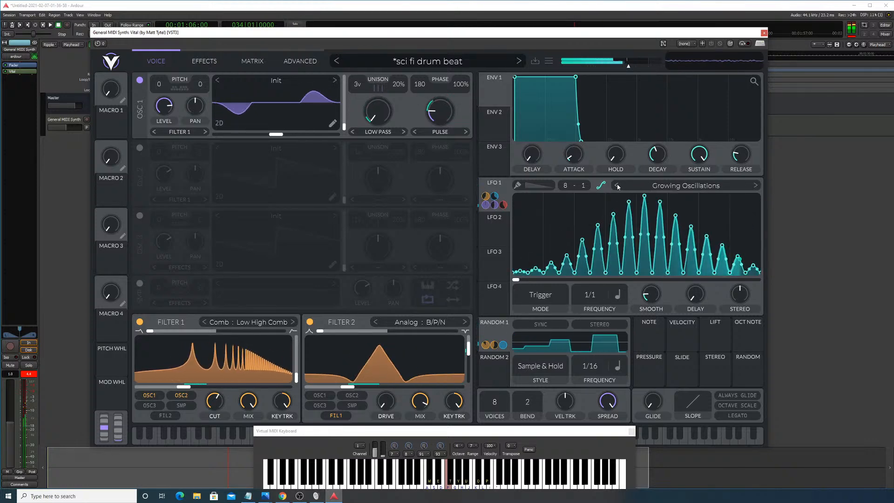
left_click(618, 186)
left_click(617, 186)
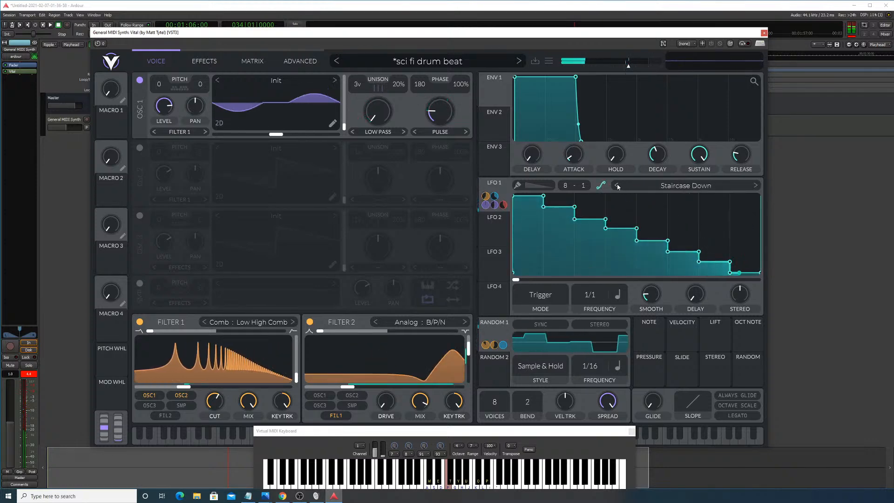
left_click(618, 186)
left_click(618, 187)
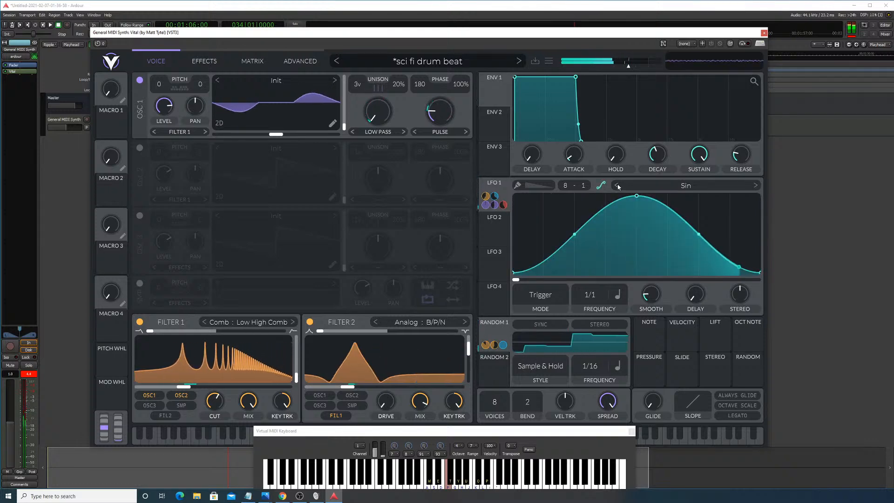
left_click(618, 186)
left_click(618, 186)
left_click(618, 186)
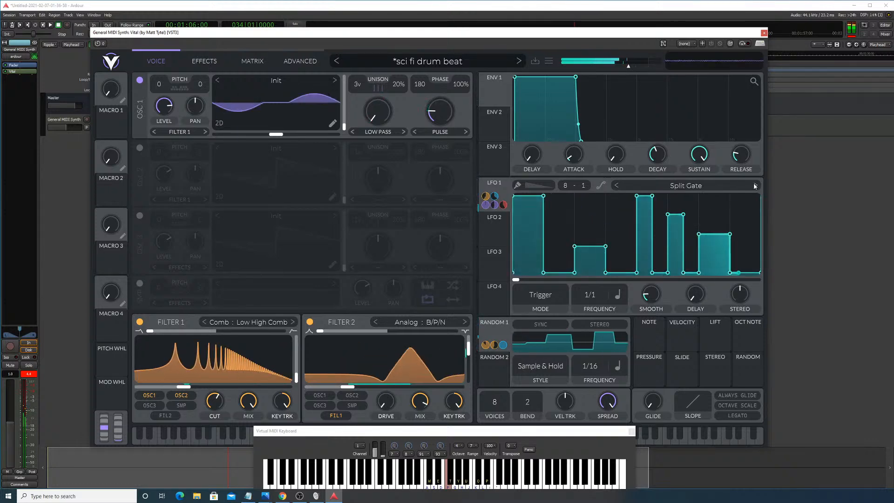
left_click(617, 186)
left_click_drag(604, 299, 600, 277)
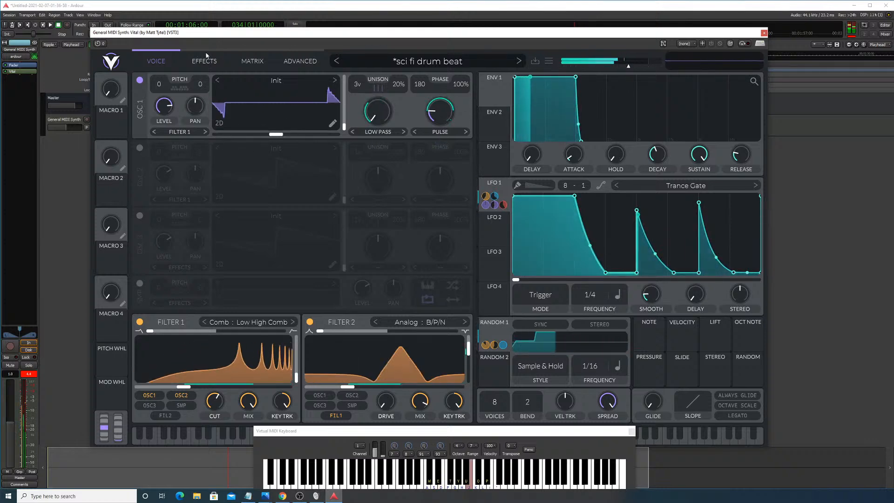
Step: Move the Vital window aside to uncover the General MIDI Synth track's plugin list
left_click_drag(216, 35, 300, 57)
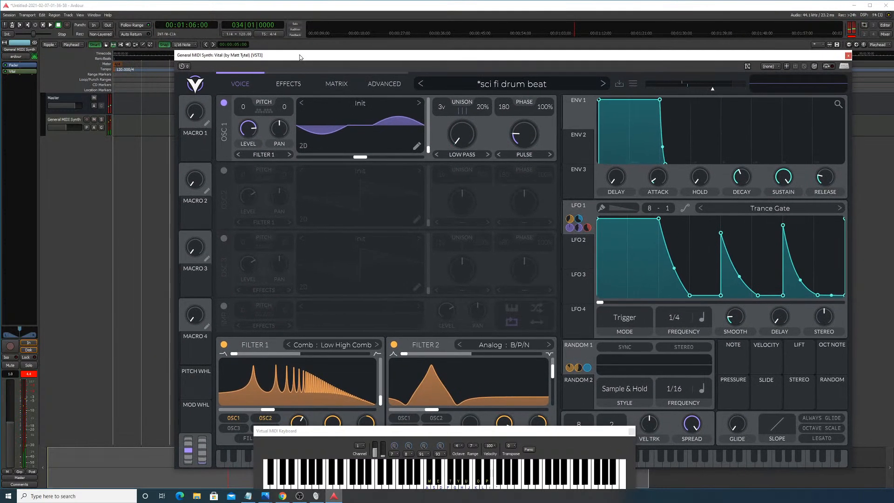
right_click(17, 96)
mouse_move(19, 99)
left_click(114, 105)
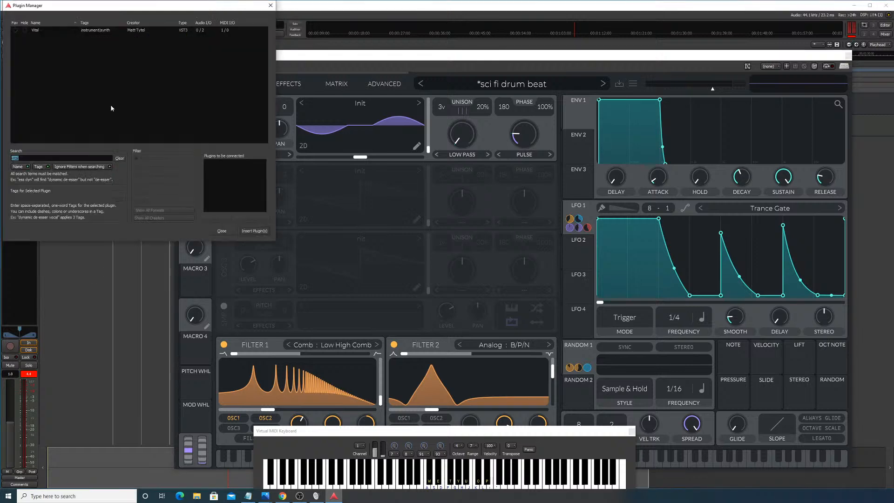
left_click(270, 5)
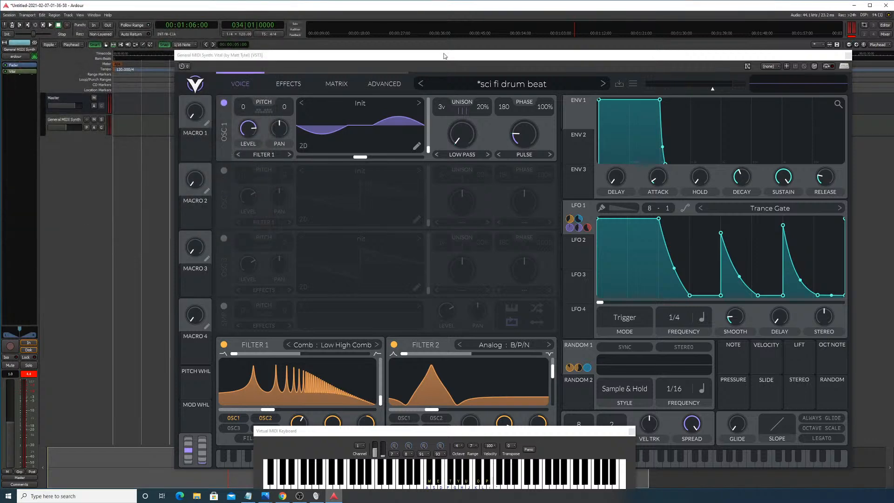
Step: Find ValhallaSupermassive by searching for "val" in the Plugin Manager and insert it after Vital on the General MIDI Synth track
right_click(9, 109)
mouse_move(19, 112)
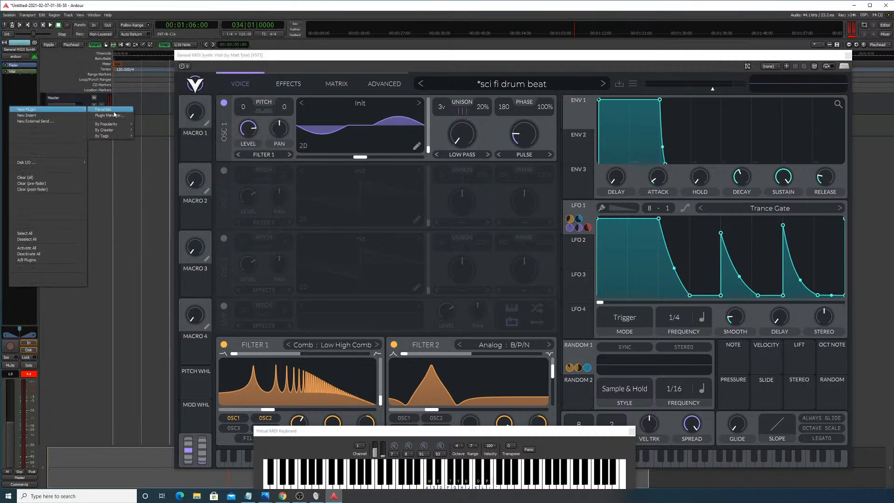
left_click(115, 119)
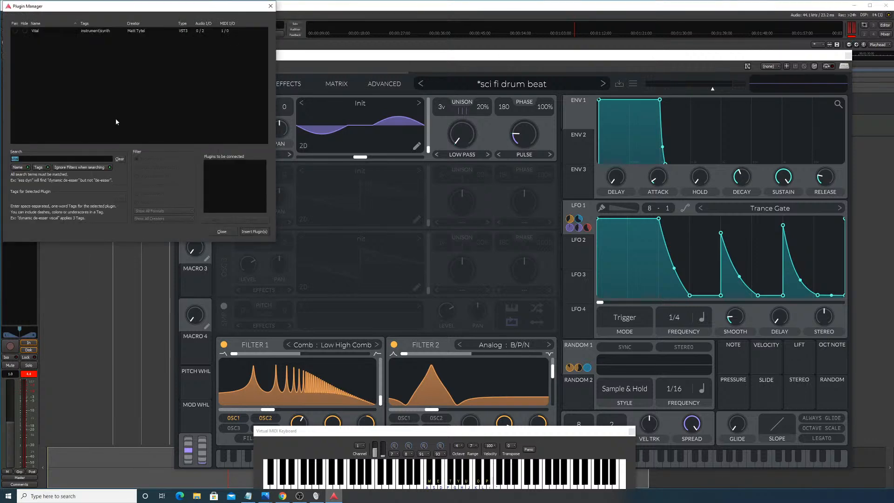
type("val")
left_click(177, 31)
left_click(218, 221)
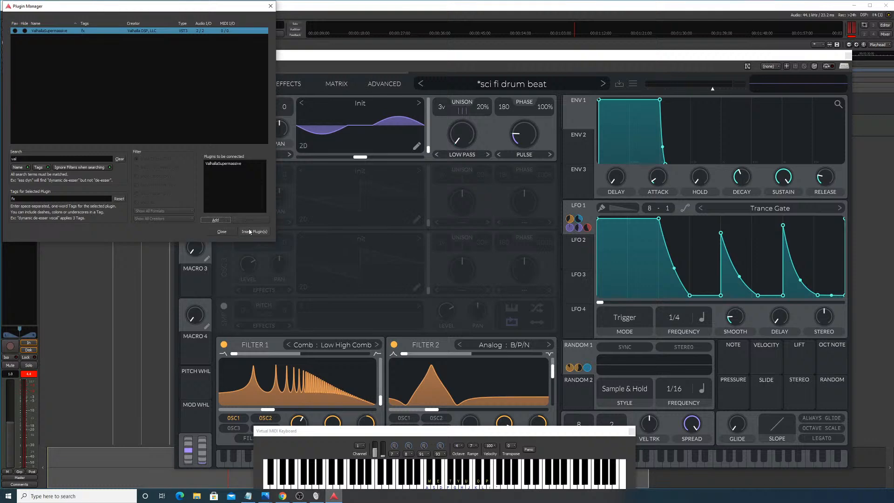
left_click(249, 232)
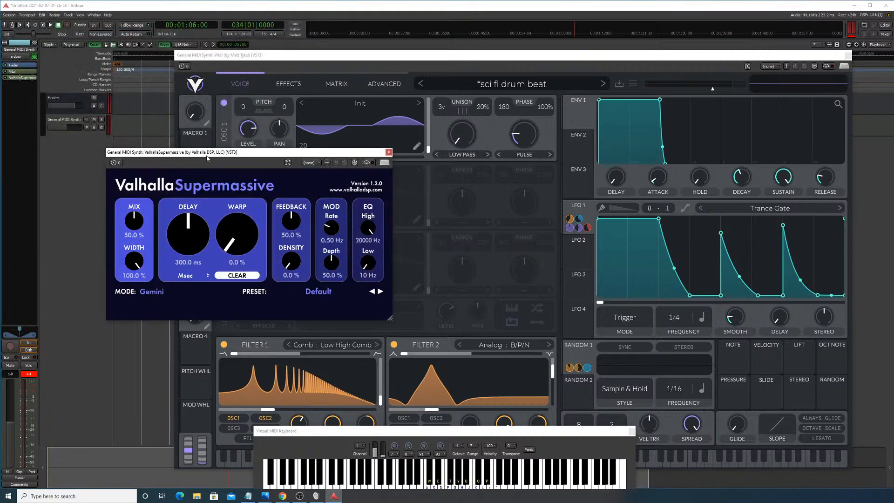
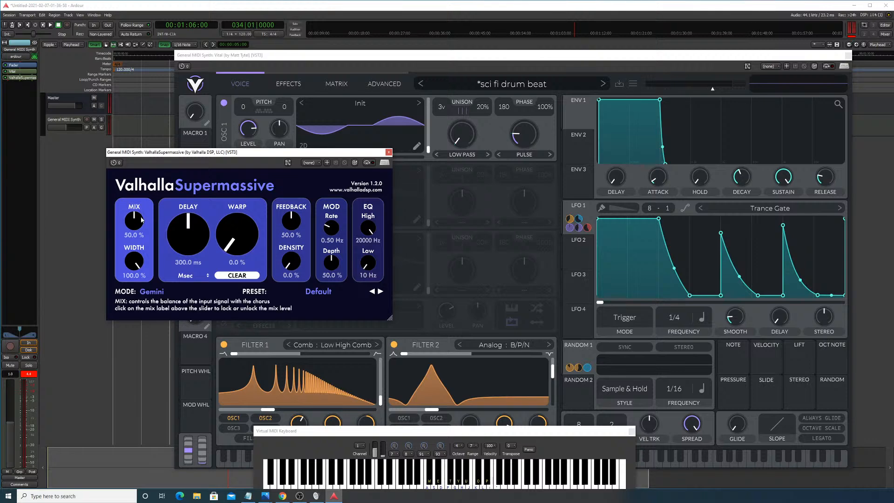
Step: Load the Carousel preset in ValhallaSupermassive
left_click(321, 292)
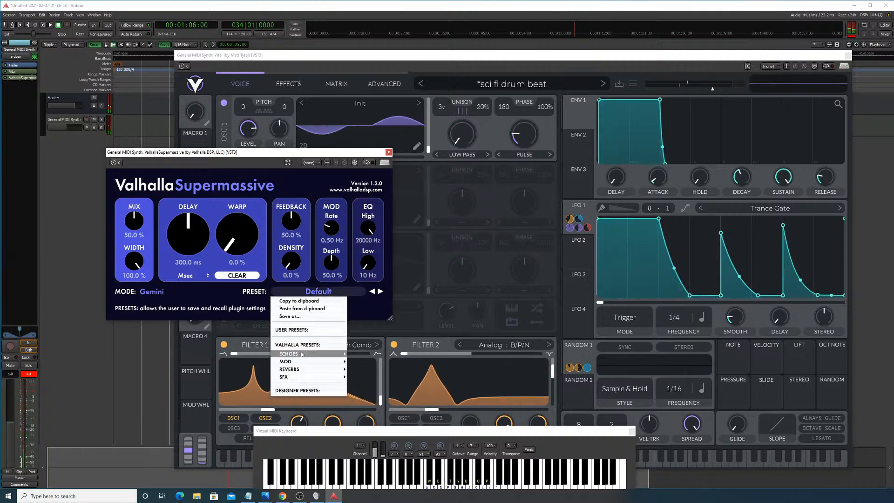
mouse_move(302, 354)
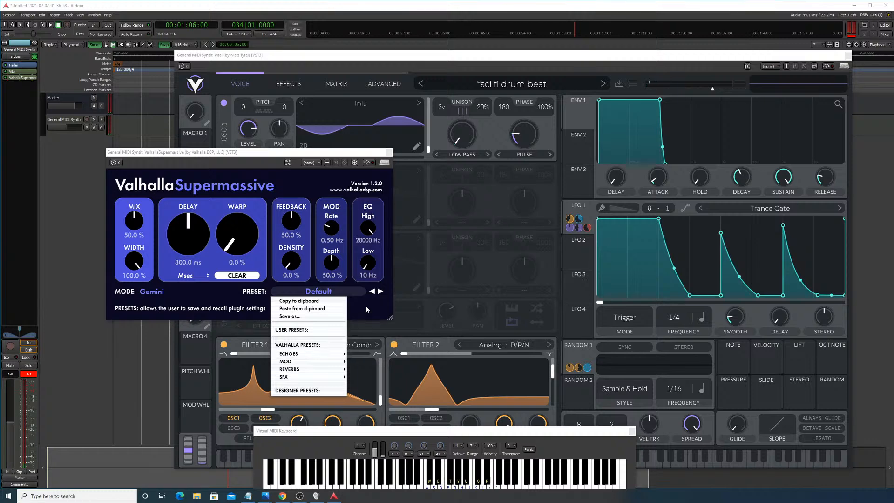
mouse_move(364, 299)
left_click(413, 275)
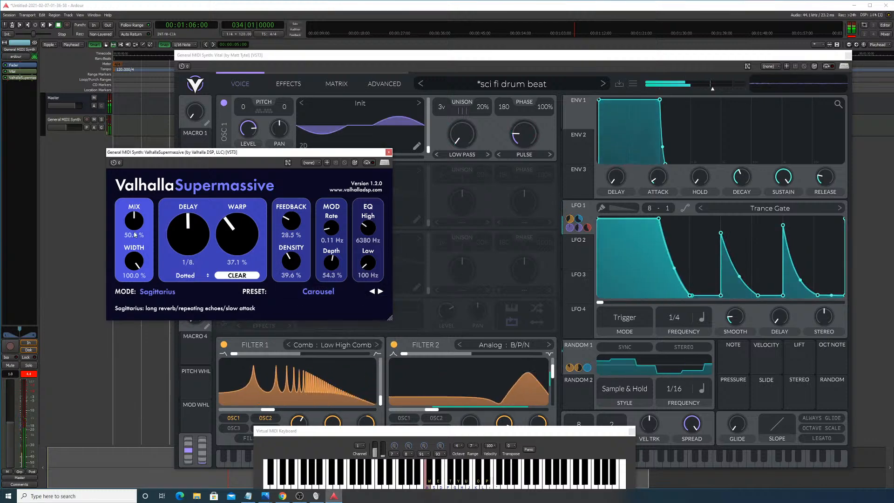
Step: Adjust the mix of the Carousel preset to 32.0 % while playing test notes
mouse_move(136, 222)
left_mouse_down()
mouse_move(142, 202)
mouse_move(135, 237)
left_mouse_up()
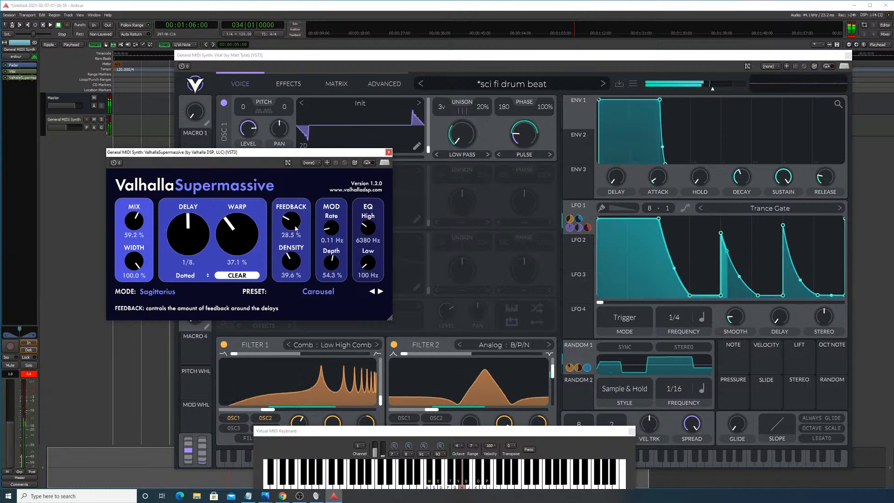
left_click_drag(143, 220, 138, 227)
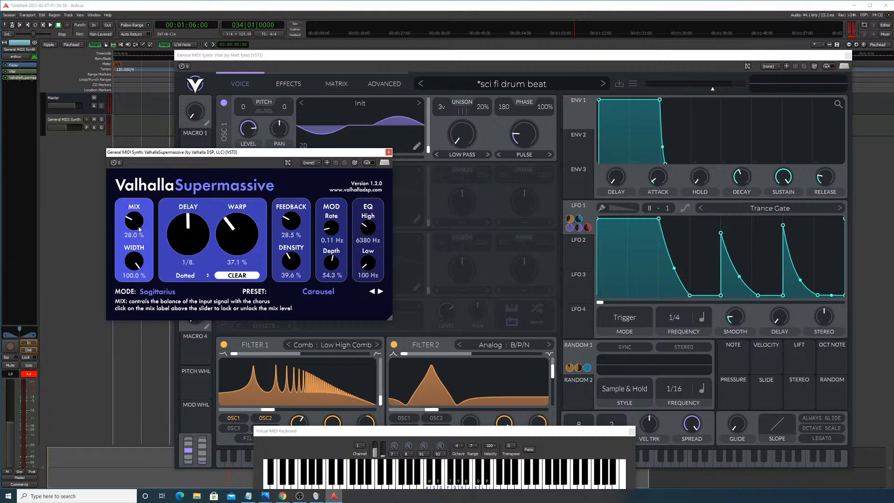
key("f")
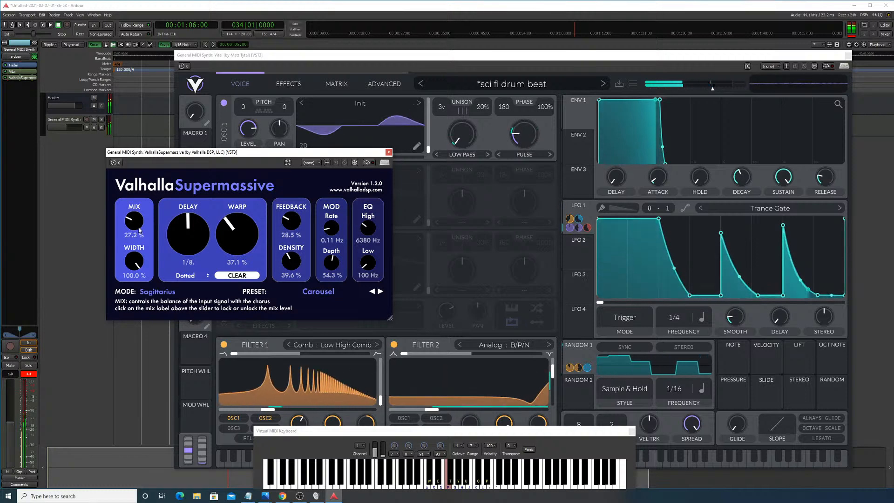
left_click_drag(140, 230, 141, 225)
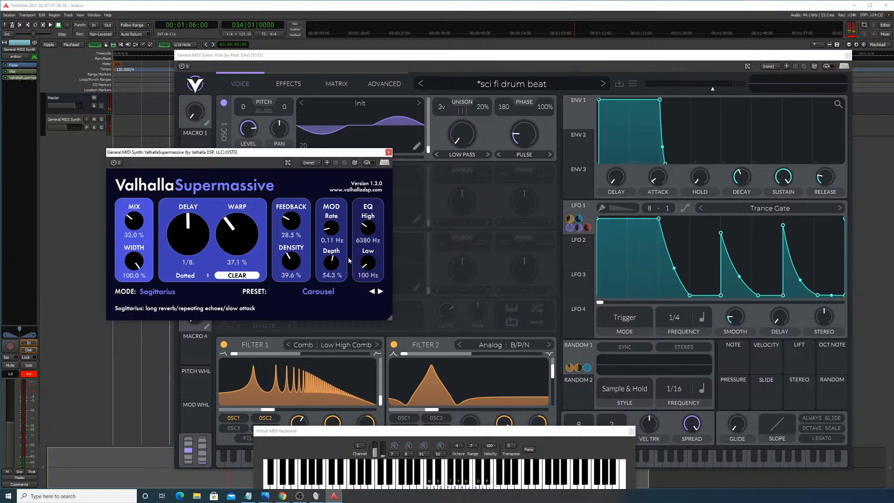
Step: Play several notes to audition the Carousel preset and switch ValhallaSupermassive to the Dotted8thChorusEcho preset
key("f")
key("y")
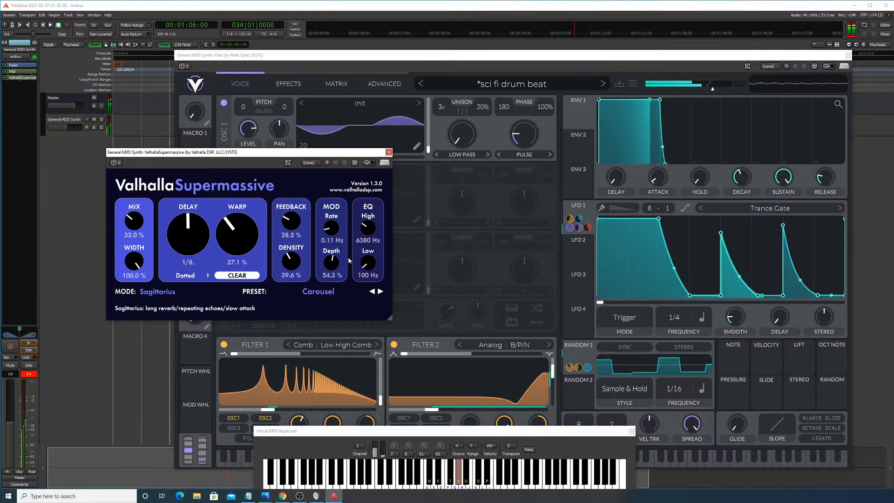
key("u")
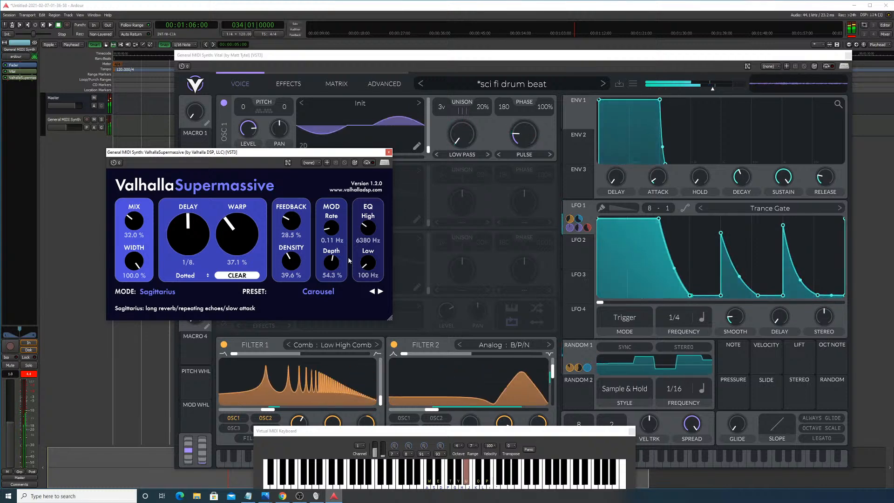
key("d")
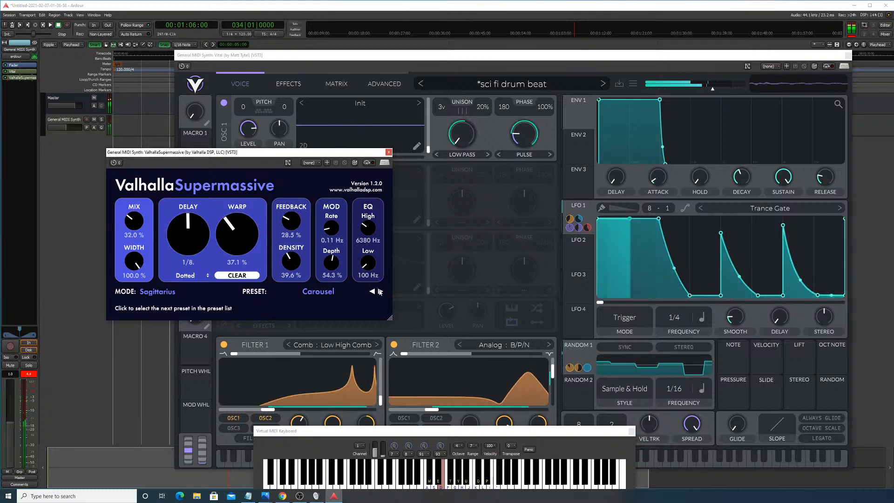
left_click(381, 291)
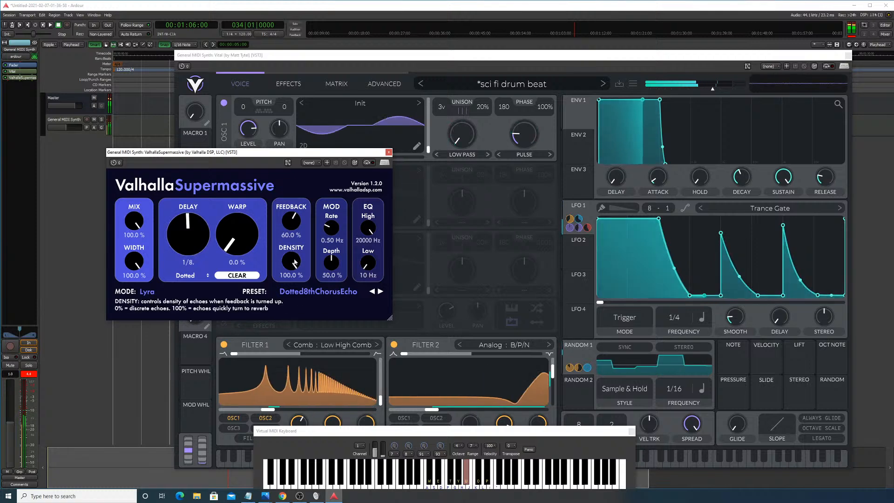
Step: Step forward through the echo presets from DottedEighthOrbits to Reverse Eighth-note, auditioning each one with test notes
left_click(381, 291)
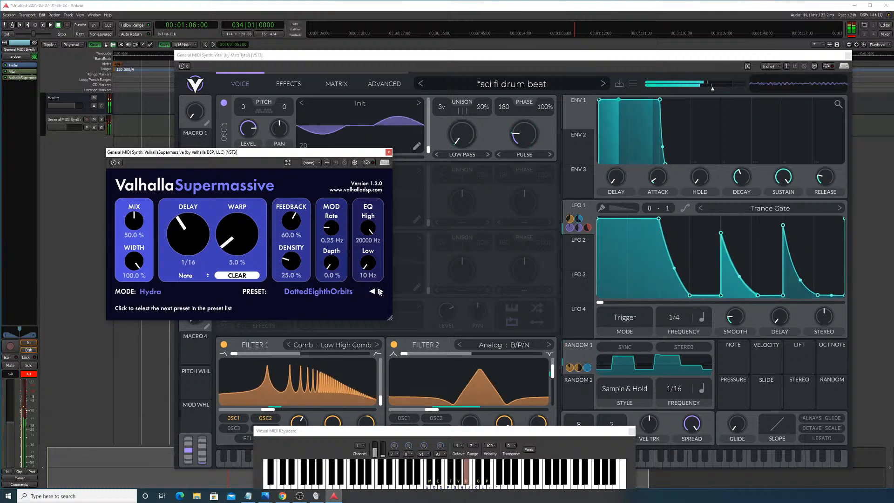
left_click(380, 292)
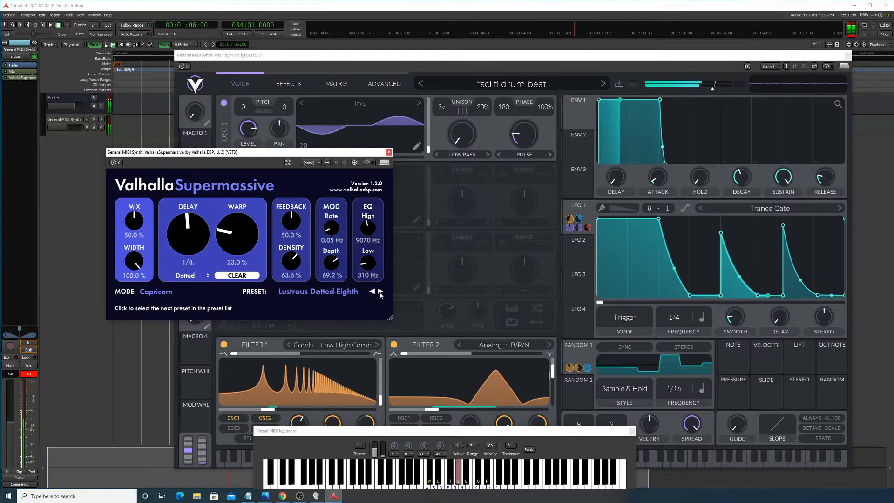
left_click(380, 291)
left_click(380, 291)
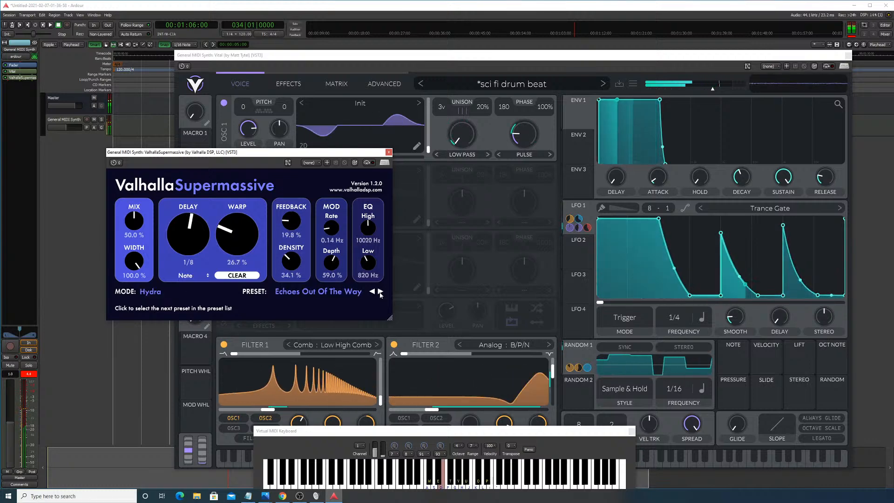
left_click_drag(179, 281, 193, 259)
left_click(380, 292)
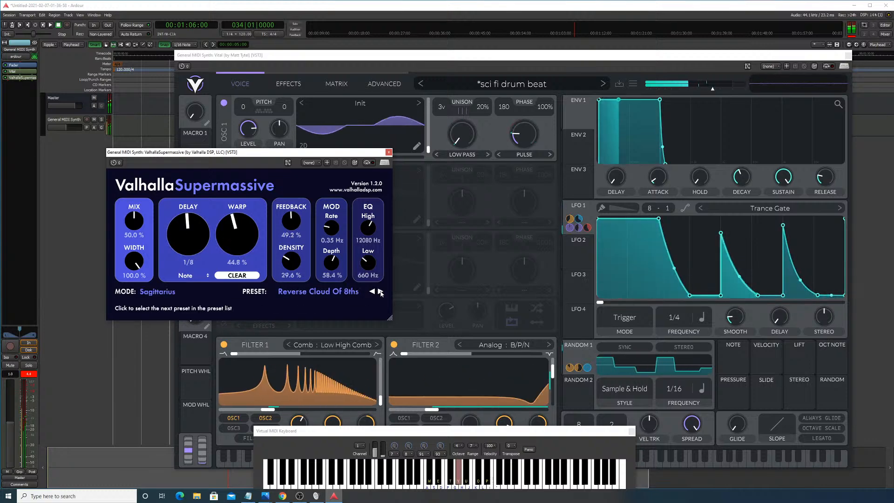
left_click(380, 291)
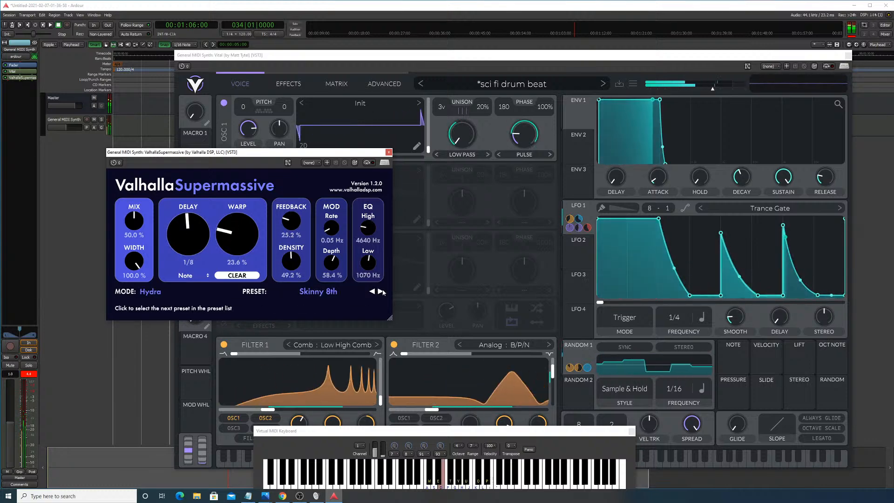
left_click(381, 291)
left_click(381, 292)
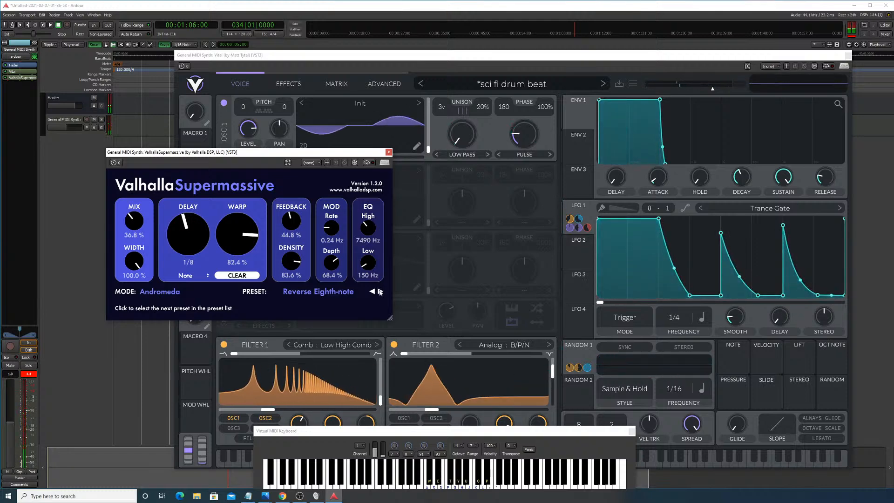
Step: Load the HollowFlangor preset from the Valhalla Flanging presets and sweep its delay, ending at 0.0 ms
left_click(354, 296)
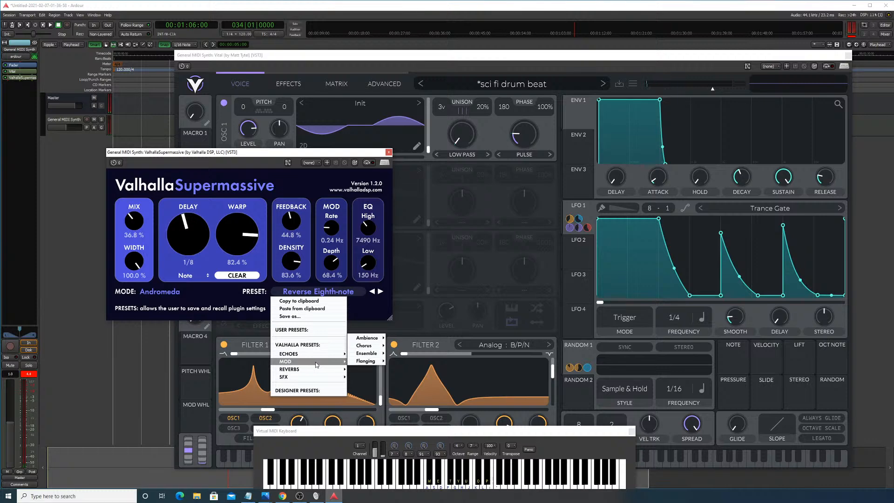
mouse_move(358, 363)
left_click(410, 346)
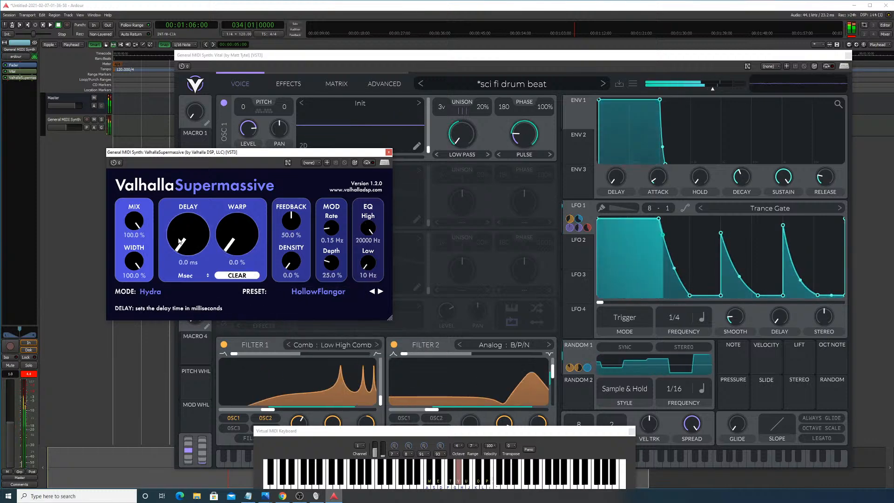
mouse_move(191, 231)
left_mouse_down()
mouse_move(192, 215)
mouse_move(195, 238)
left_mouse_up()
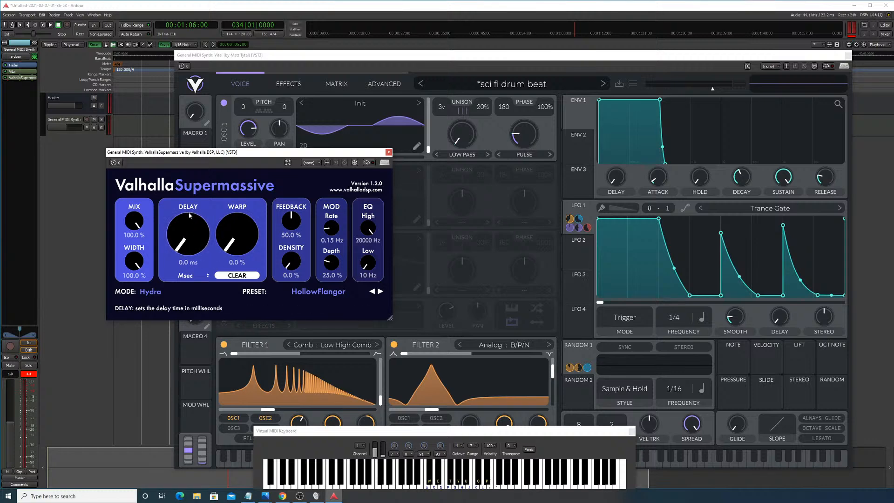
Step: Compare the dry and flanged sound by lowering the mix to 0.0 % and restoring it to 100.0 % while playing notes, sweeping the delay again
key("f")
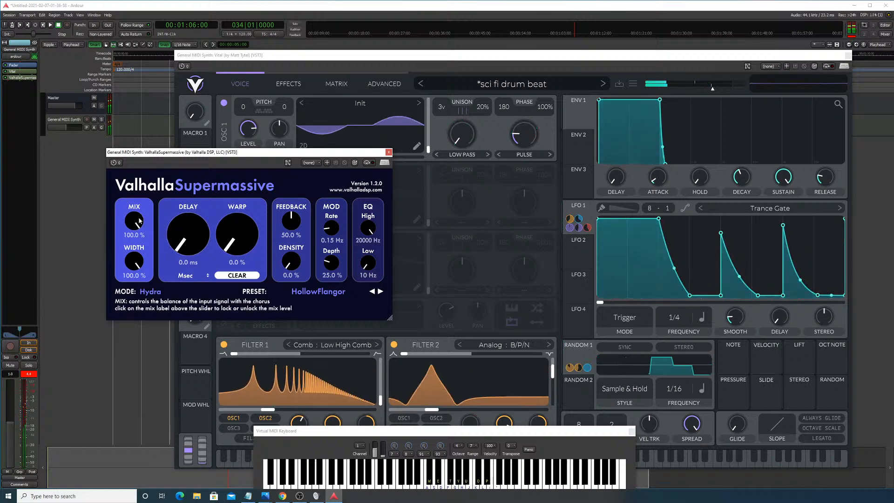
left_click_drag(135, 225, 142, 336)
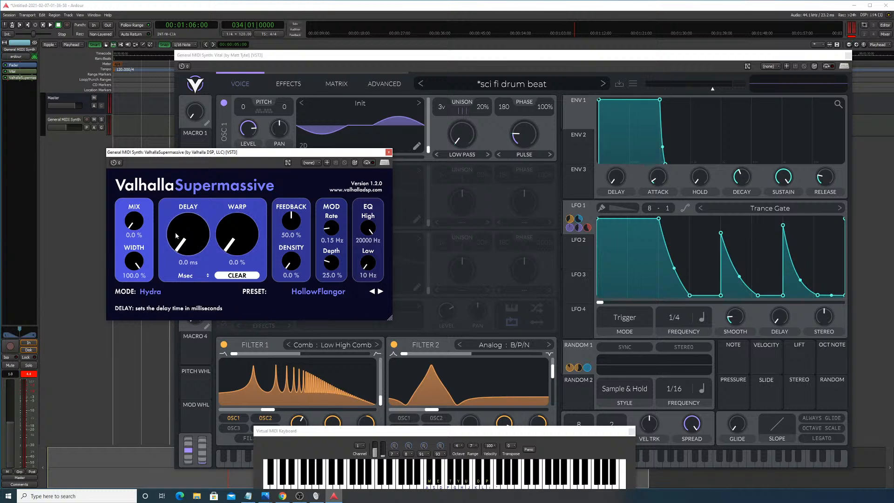
key("f")
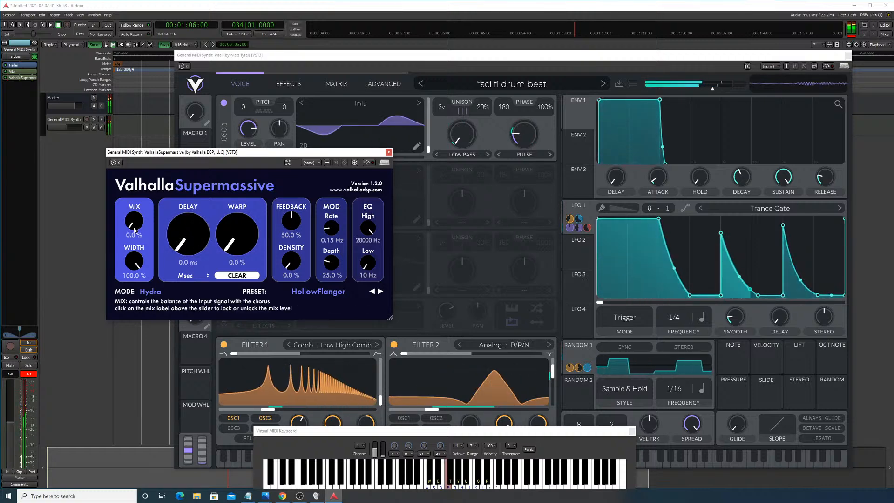
left_click_drag(134, 231, 172, 190)
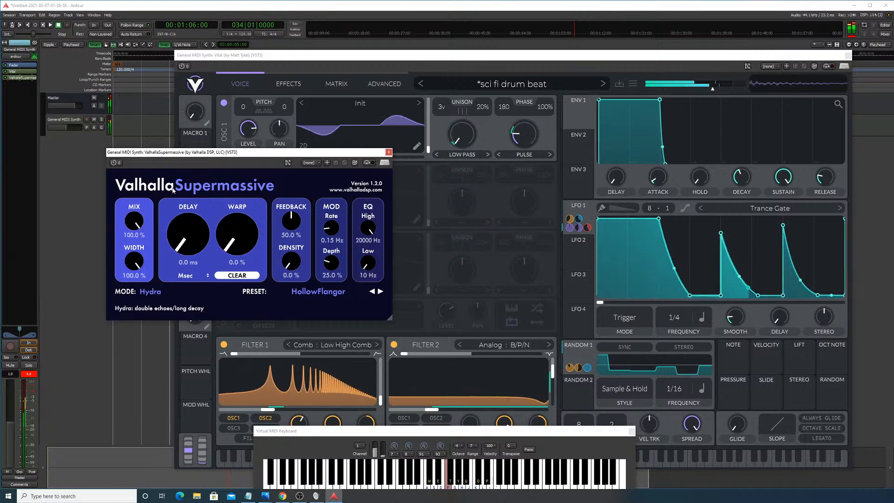
mouse_move(195, 239)
left_mouse_down()
mouse_move(210, 187)
mouse_move(209, 246)
left_mouse_up()
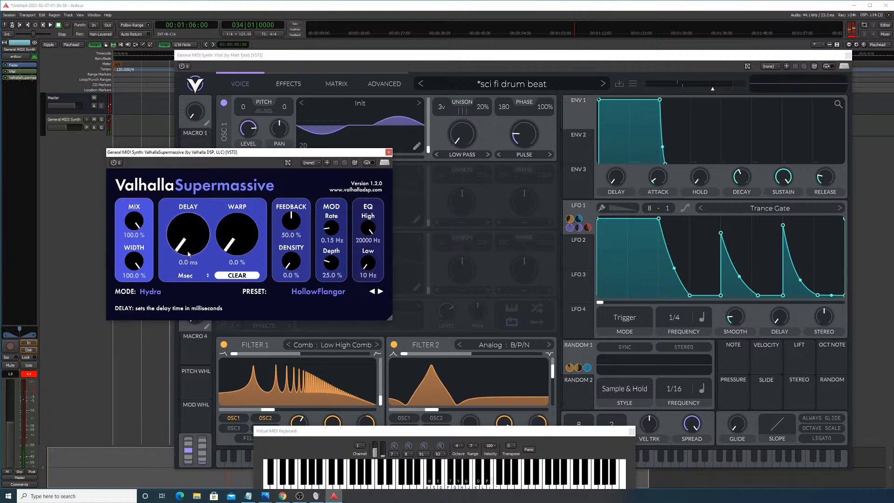
Step: Set the delay to 300.0 ms and compare a test note at 0.0 % and 100.0 % mix
left_click_drag(191, 247, 202, 204)
left_click_drag(133, 223, 142, 400)
key("f")
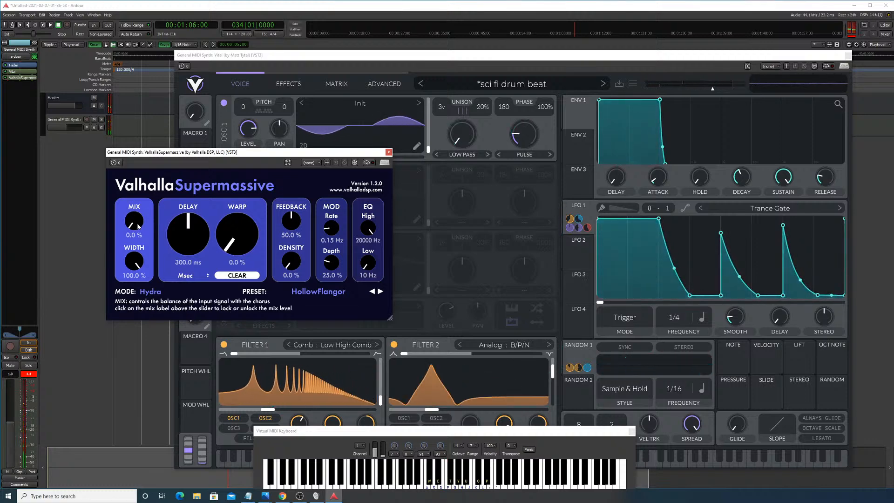
key("f")
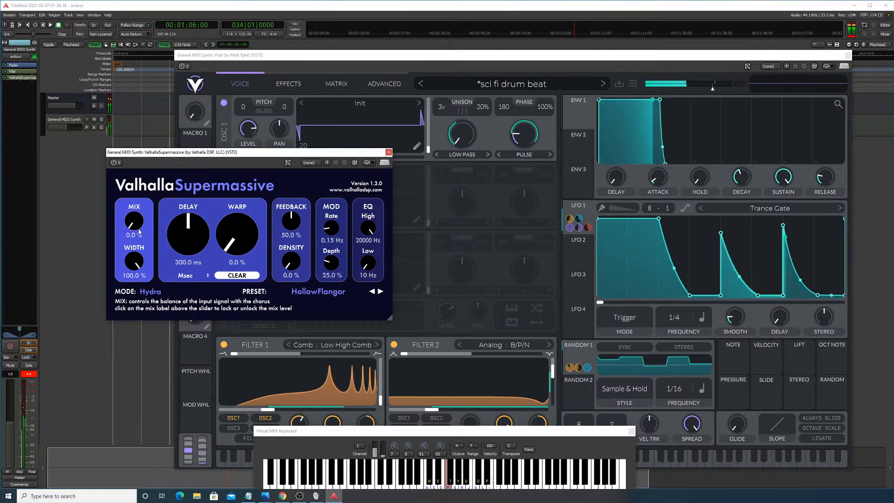
left_click_drag(140, 232, 148, 199)
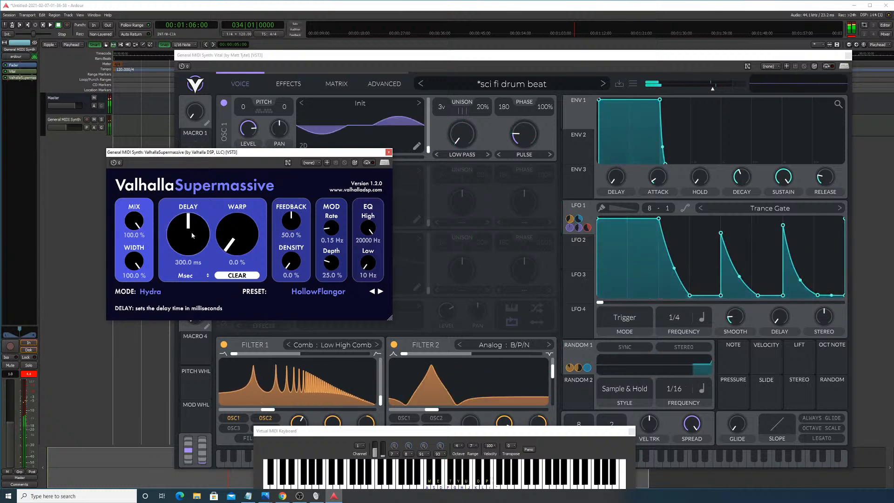
Step: Adjust the delay to 318.5 ms, lower the mix to 0.0 % and play several notes to hear the dry sound
key("f")
left_click_drag(193, 238, 211, 237)
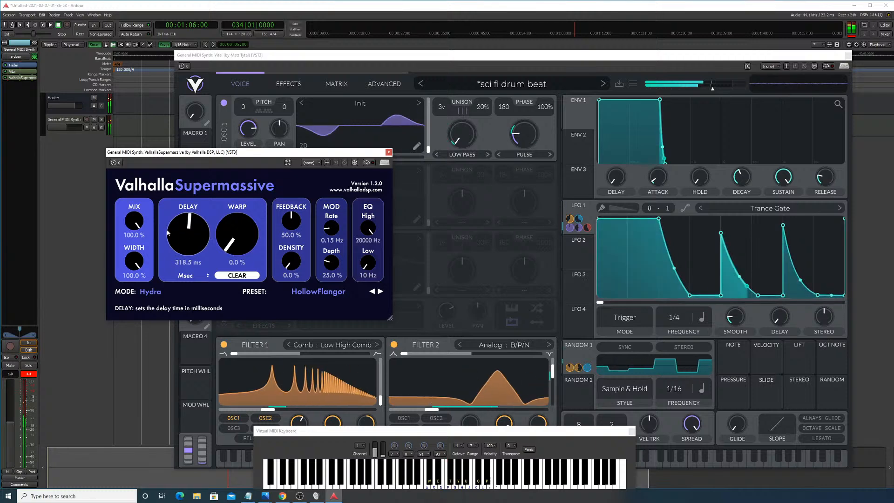
left_click_drag(136, 223, 127, 326)
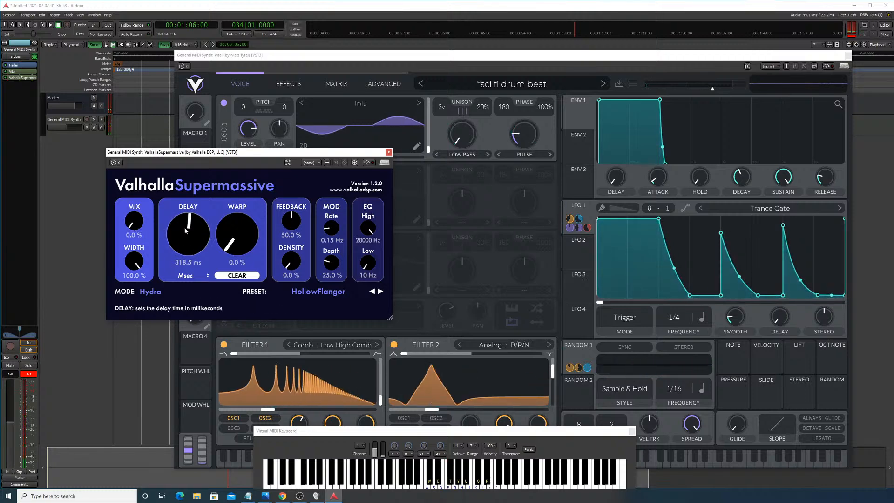
key("f")
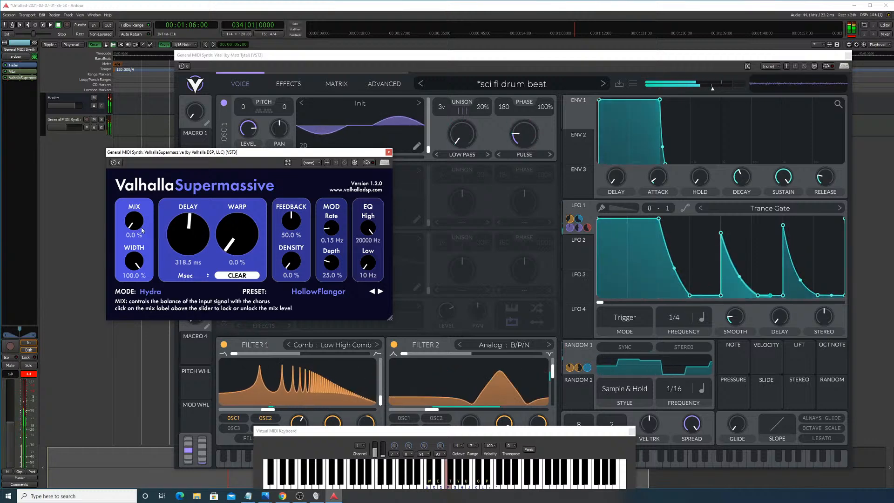
key("y")
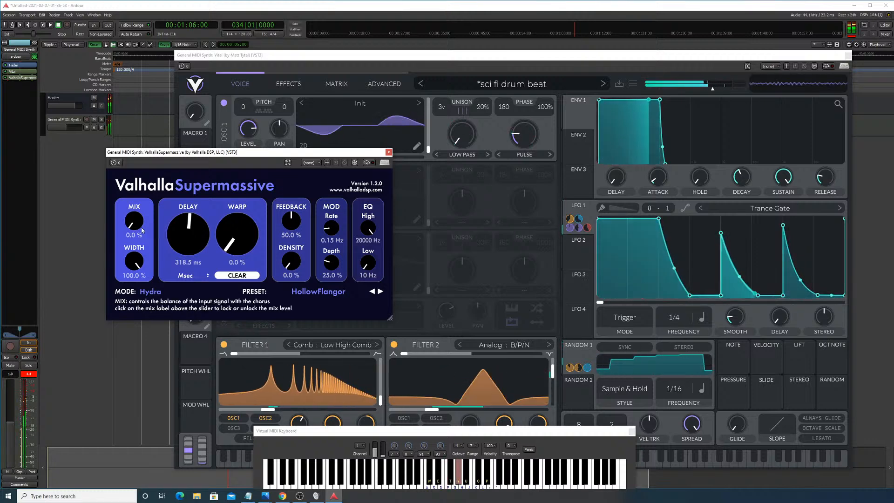
key("u")
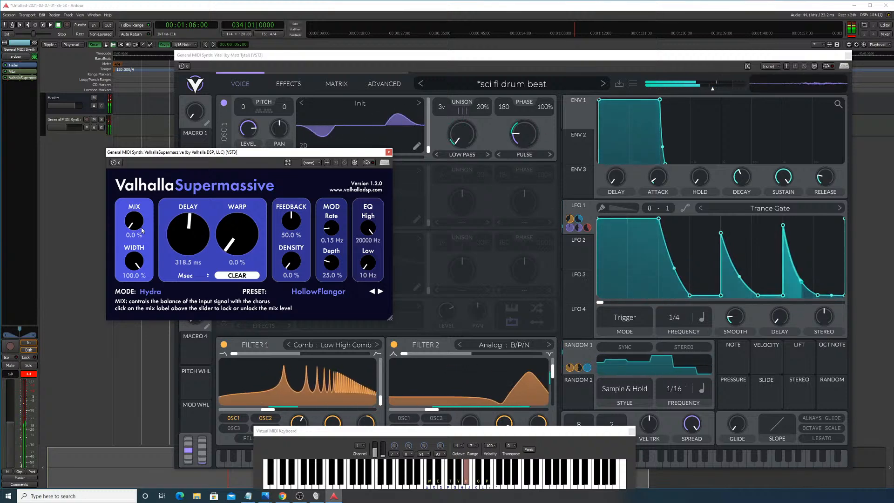
key("y")
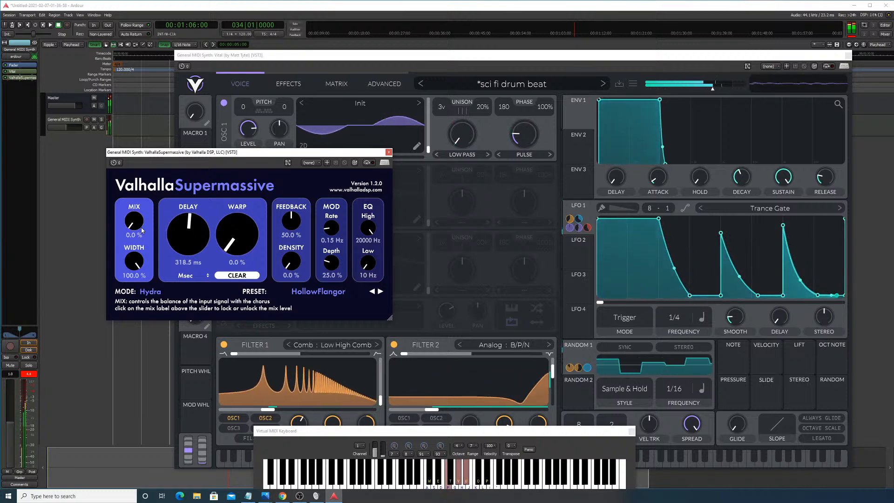
key("f")
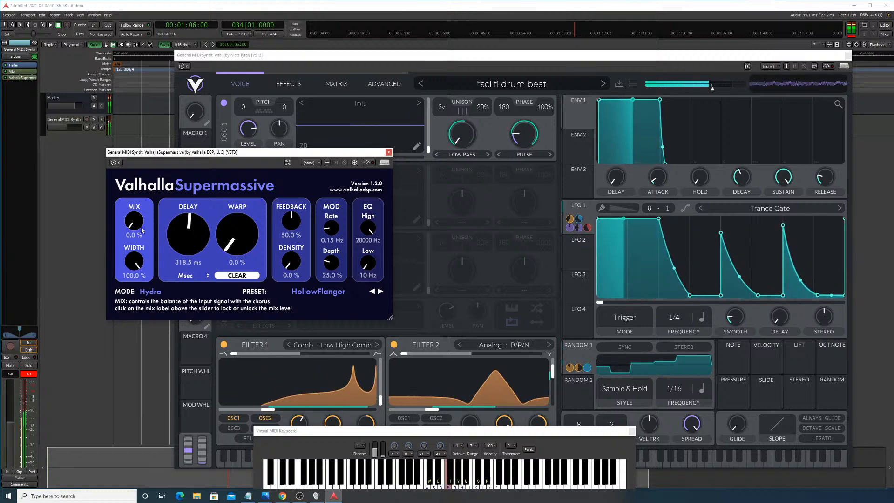
Step: Return the mix to 100.0 % and sweep the delay from 461.5 ms down to 0.0 ms
left_click_drag(139, 229, 158, 2)
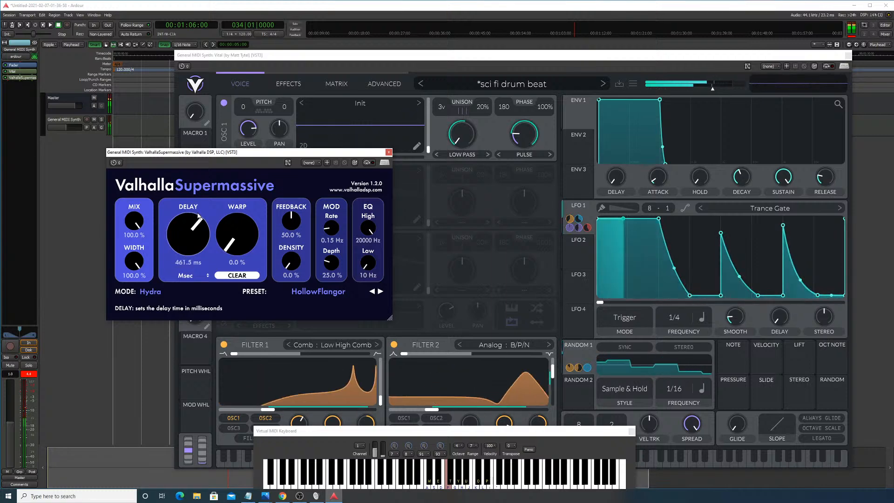
left_click_drag(199, 217, 199, 276)
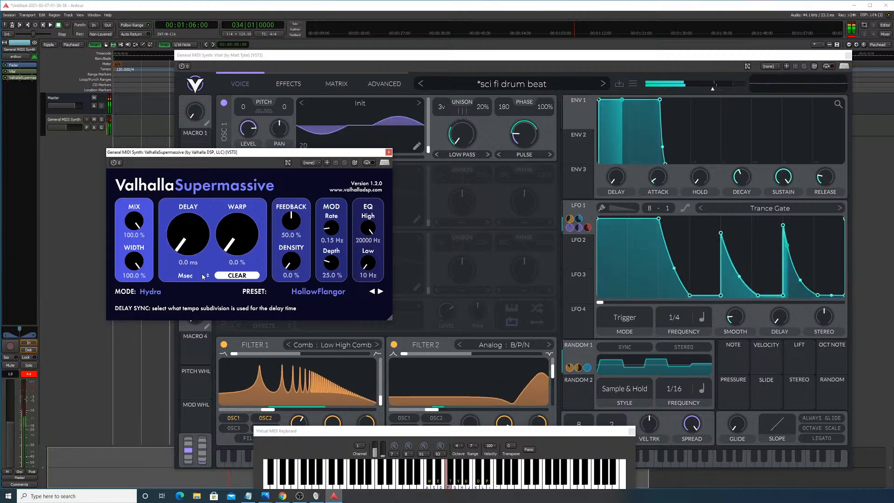
left_click_drag(196, 242, 201, 262)
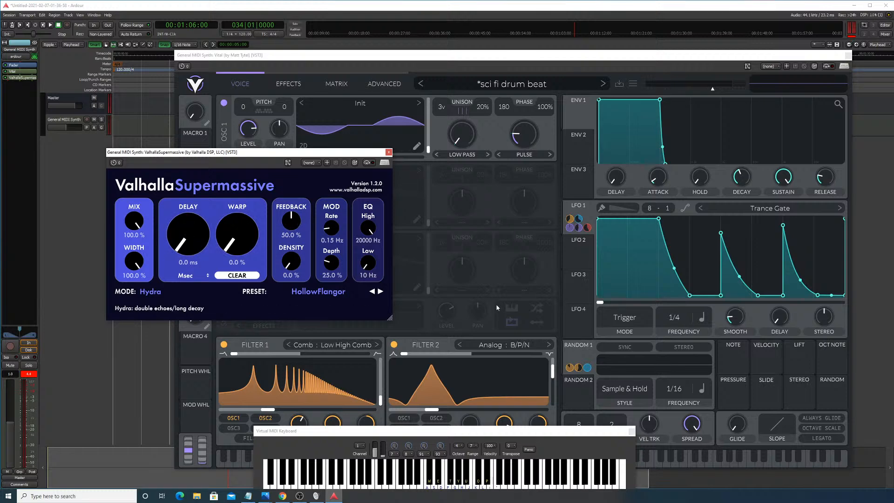
Step: Load the Swirling Quaters preset from the Quarter-Note echoes and play a test note
left_click(318, 292)
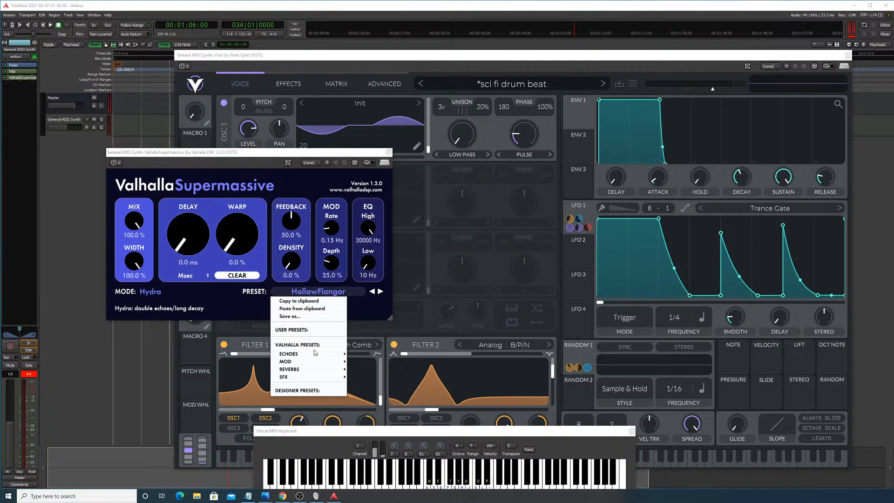
mouse_move(311, 362)
mouse_move(367, 353)
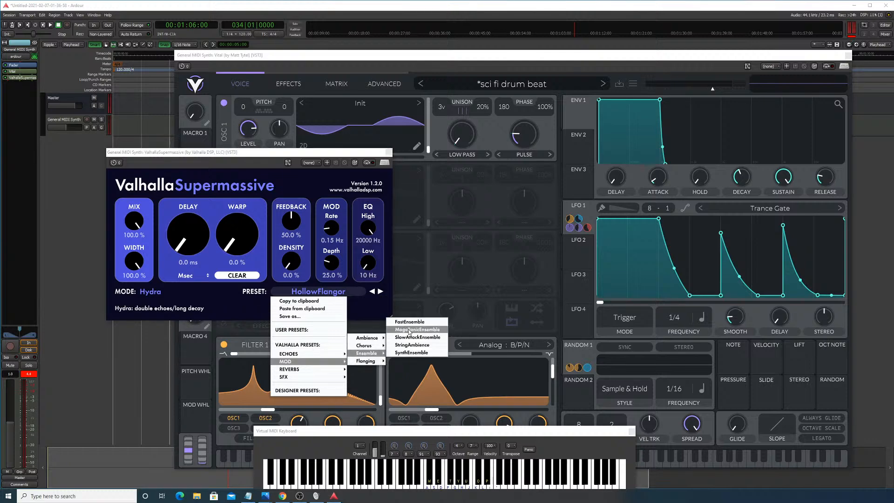
mouse_move(315, 379)
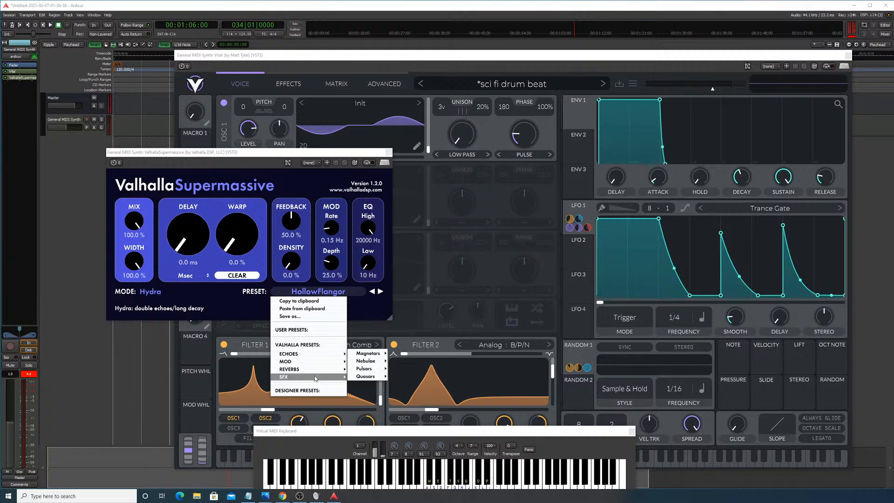
mouse_move(368, 369)
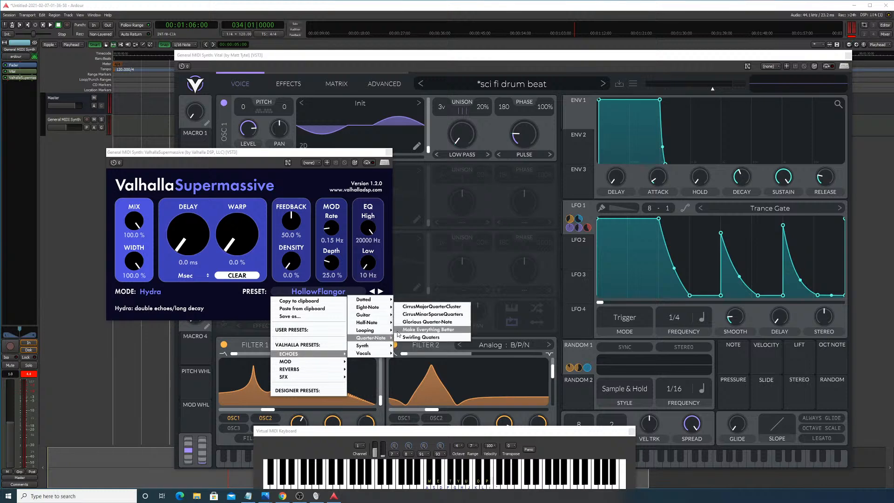
left_click(409, 337)
key("w")
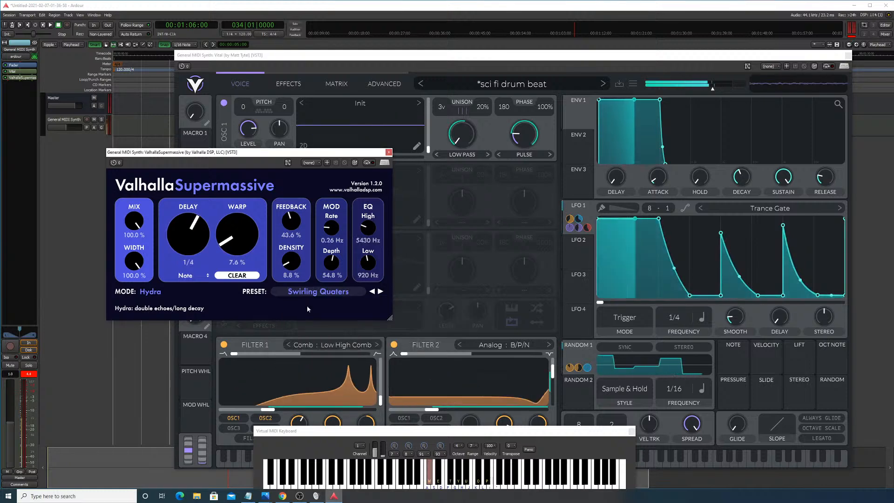
Step: Step back through the quarter-note echo presets to CirrusMajorQuarterCluster while the note sounds
left_click(329, 292)
left_click(372, 292)
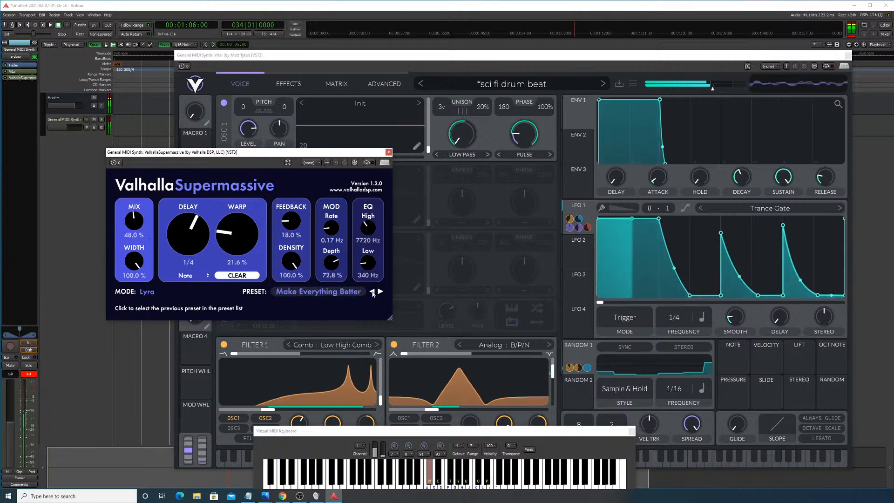
left_click(373, 292)
left_click(372, 292)
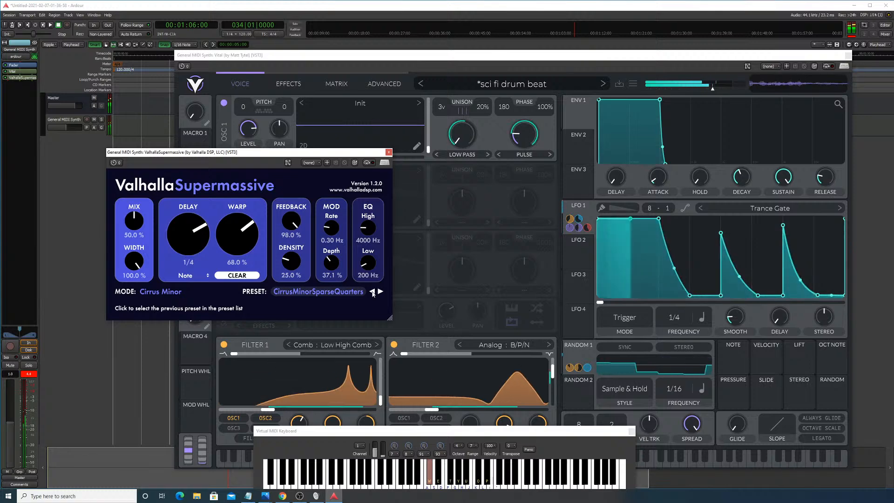
left_click(372, 292)
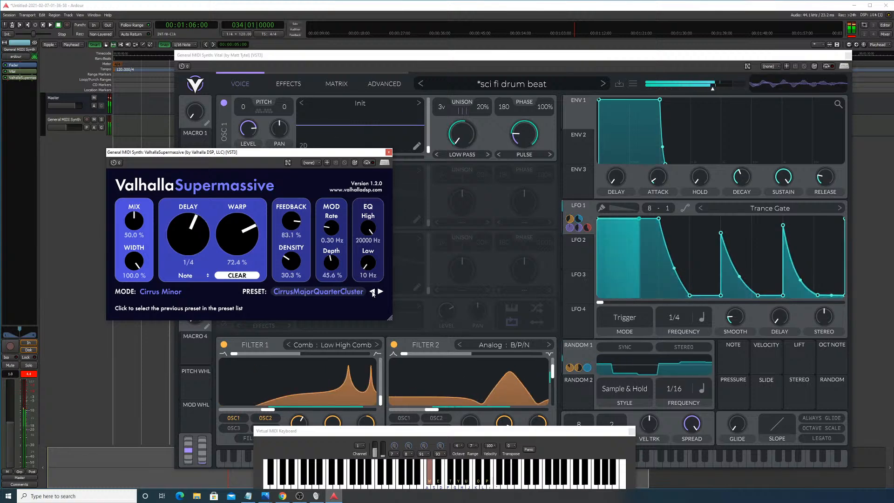
Step: Step back through the echo presets past Triangulum4BarLoop to EighthNoteLooper while the note sounds
left_click(373, 292)
left_click(372, 292)
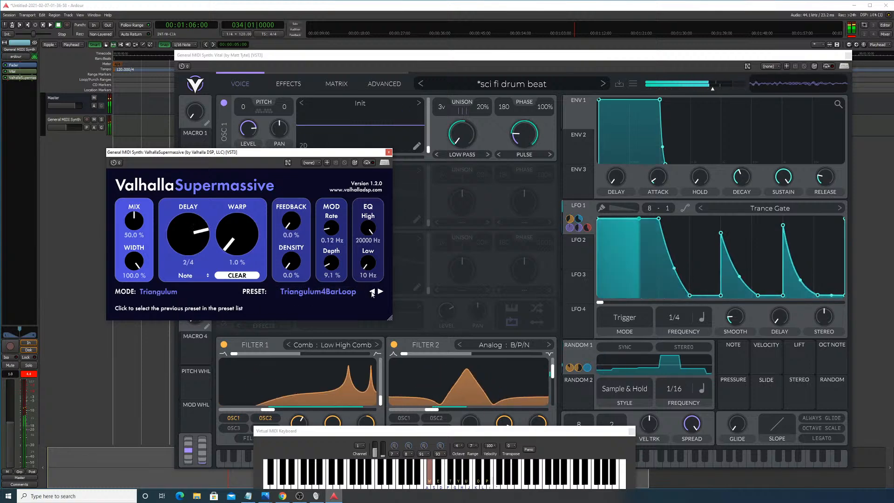
left_click(373, 292)
left_click(373, 292)
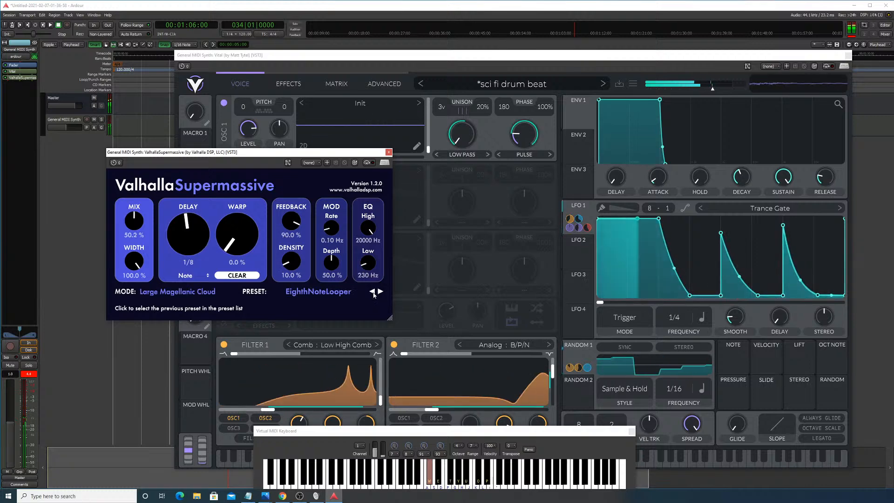
Step: Step back through HalfNoteSpray, HalfNoteCluster and Filtered Half-note to the Soupy Eighth-note preset
left_click(373, 293)
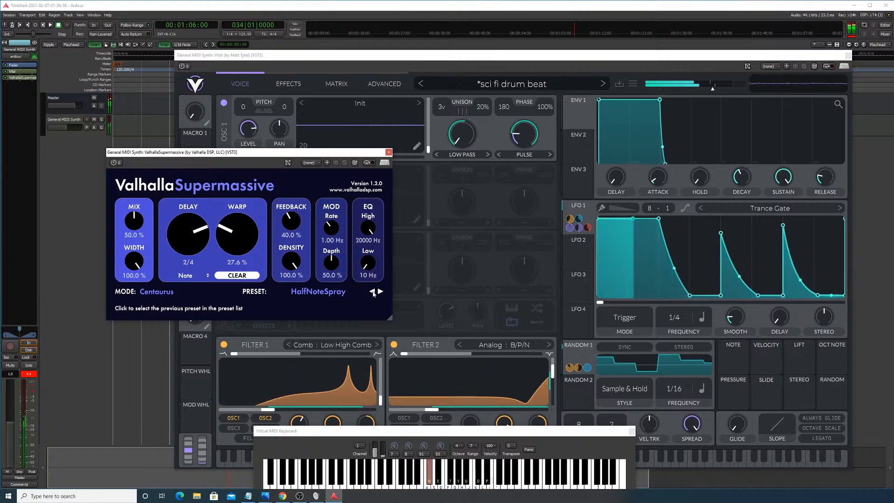
left_click(373, 292)
left_click(351, 294)
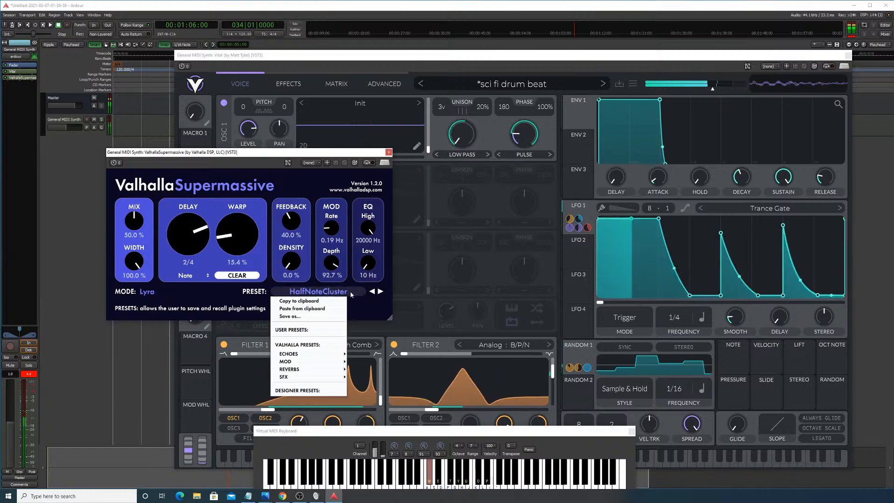
left_click(372, 293)
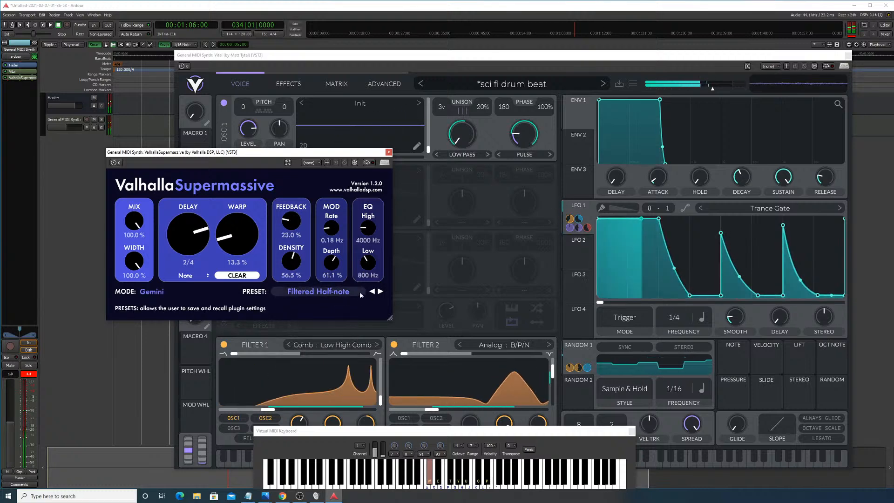
left_click(372, 292)
Step: Load the DottedEighthOrbits preset from the Dotted echoes and lower the mix to 16.0 %
left_click(349, 292)
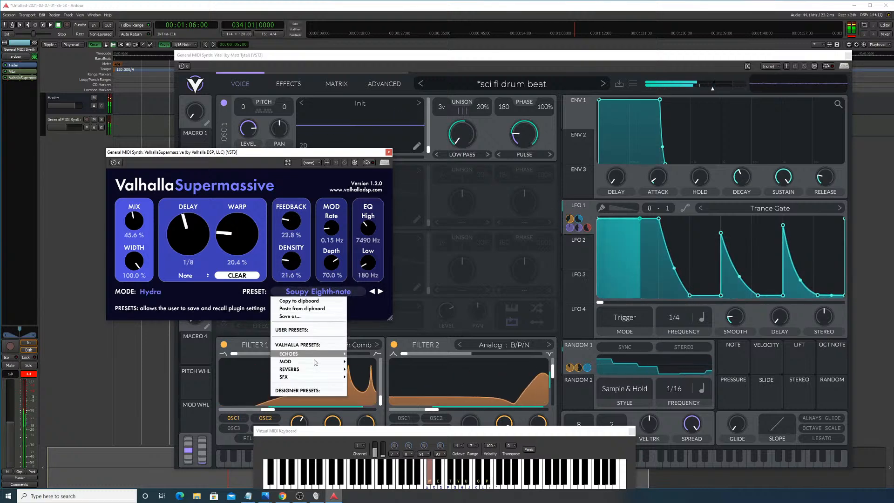
mouse_move(317, 355)
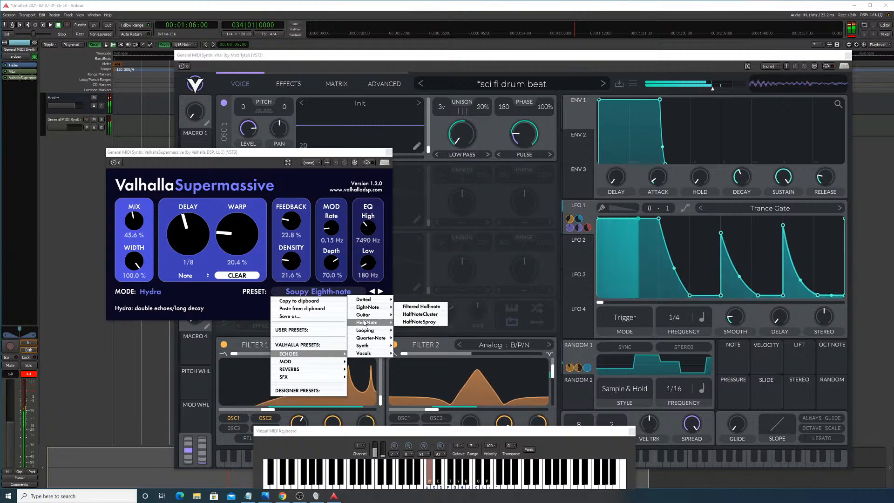
mouse_move(367, 308)
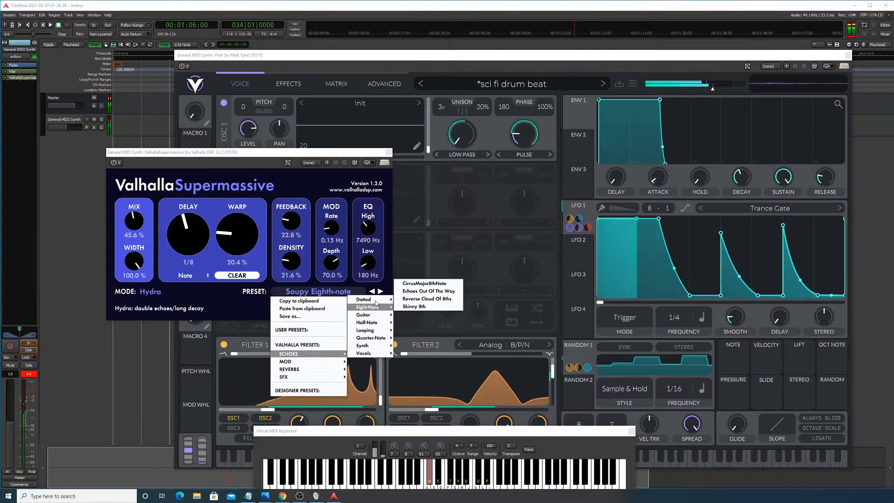
left_click(424, 291)
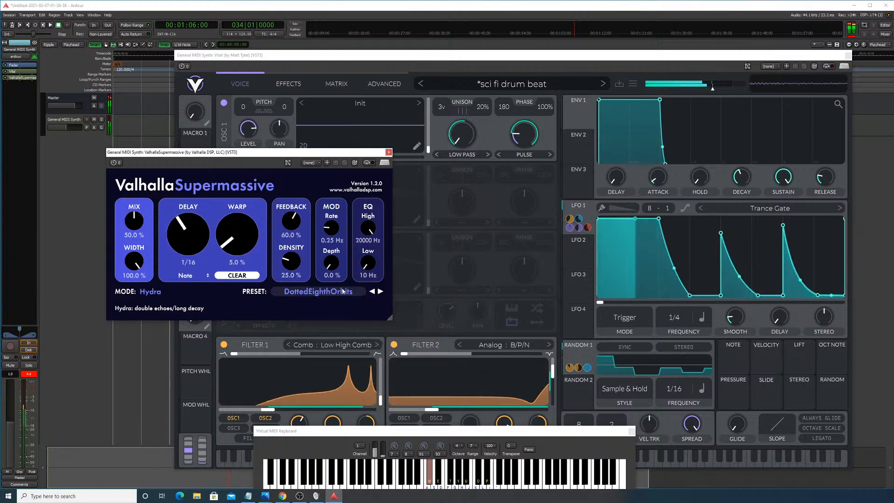
left_click_drag(134, 220, 140, 255)
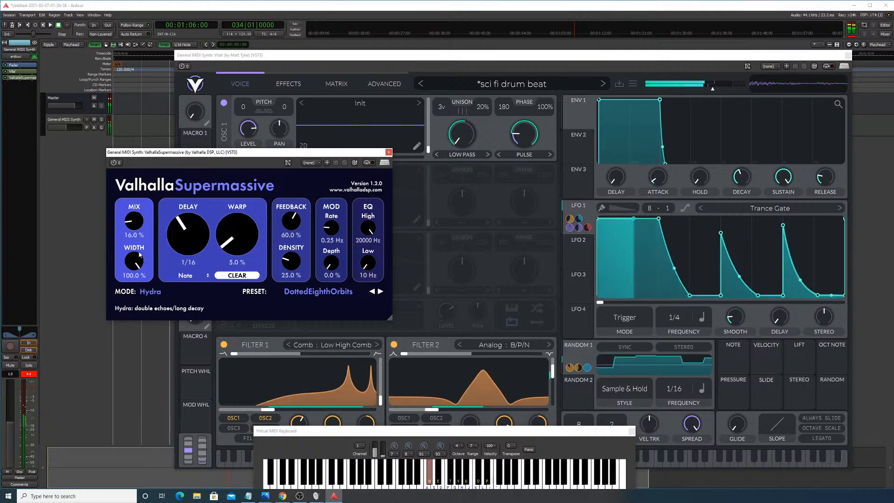
Step: Step back to Dotted8thChorusEcho, load the Carousel preset from the Dotted echoes and set the mix to 35.2 %
left_click(372, 292)
left_click(346, 293)
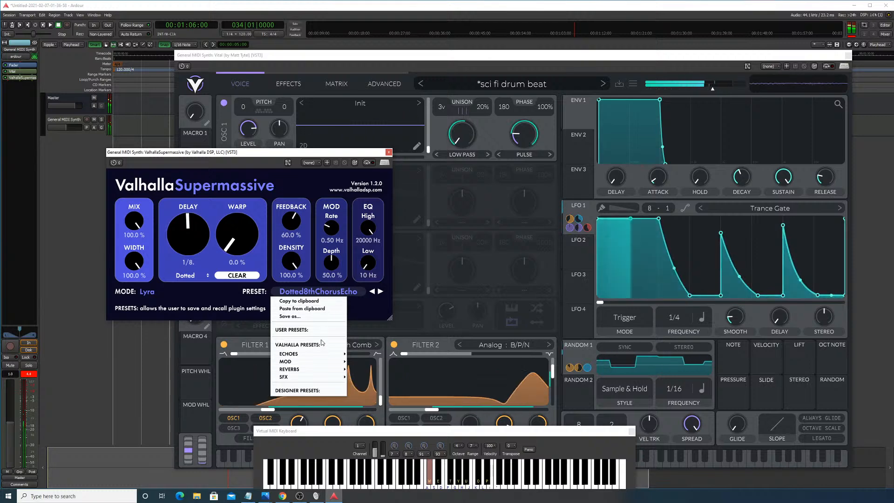
mouse_move(320, 355)
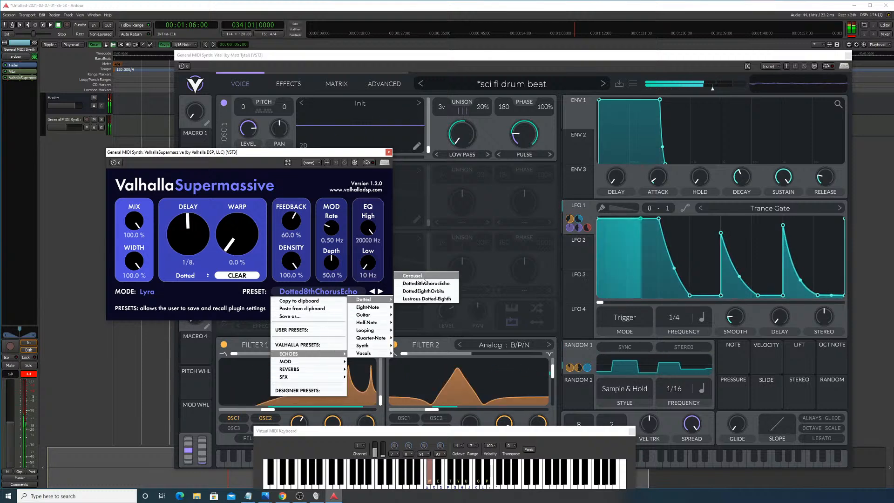
left_click(423, 280)
mouse_move(139, 224)
left_mouse_down()
mouse_move(143, 208)
mouse_move(141, 235)
left_mouse_up()
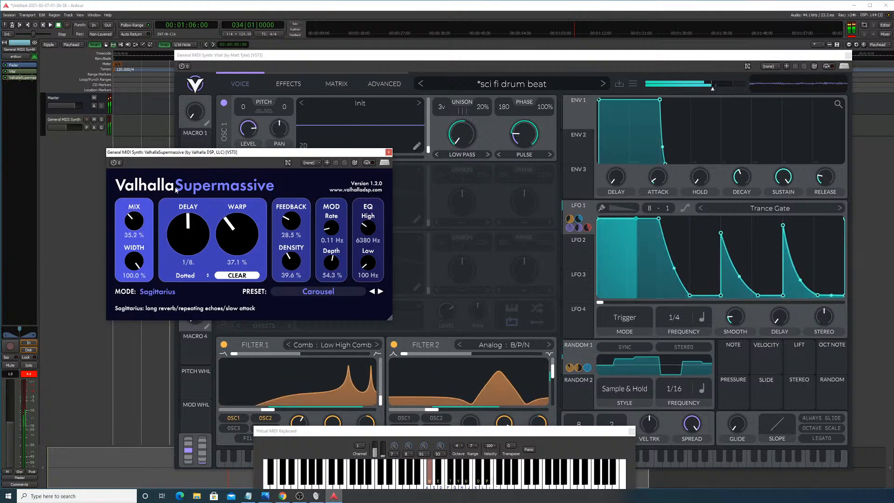
Step: Vary Carousel's dotted delay time around 1/8, raise the mix to 100.0 % and bring the delay up to 1/4
left_click(232, 227)
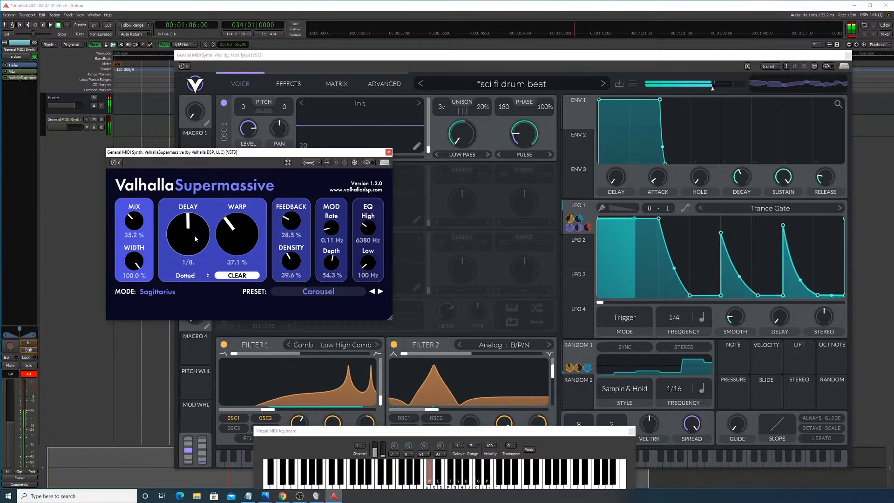
mouse_move(202, 218)
left_mouse_down()
mouse_move(209, 194)
mouse_move(211, 242)
mouse_move(212, 212)
left_mouse_up()
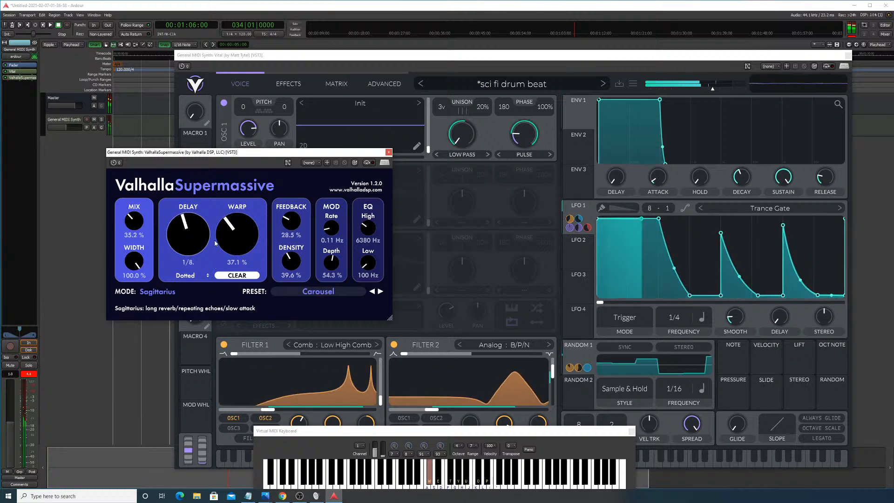
left_click_drag(215, 243, 215, 245)
left_click_drag(134, 222, 141, 173)
left_click_drag(191, 234, 223, 187)
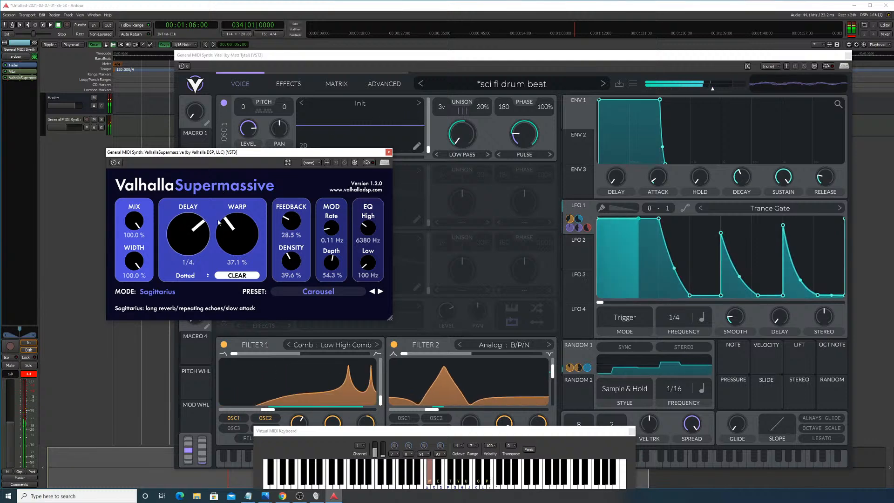
Step: Sweep the dotted delay down and back up to 4/4, and reduce the mix to 58.0 %
left_click_drag(219, 223, 212, 279)
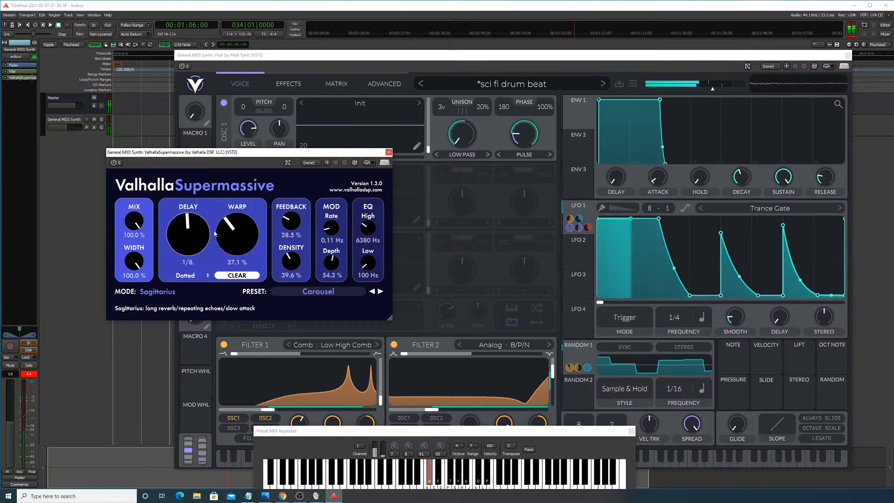
left_click_drag(218, 222, 227, 196)
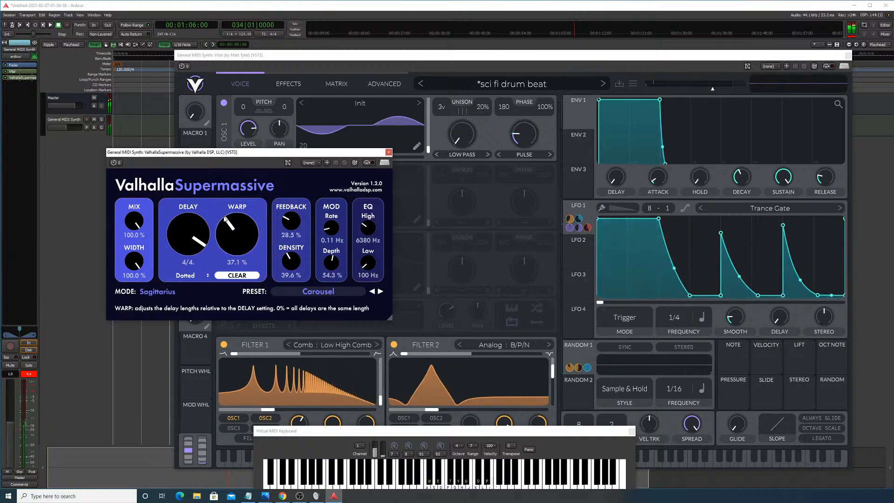
left_click_drag(134, 221, 138, 255)
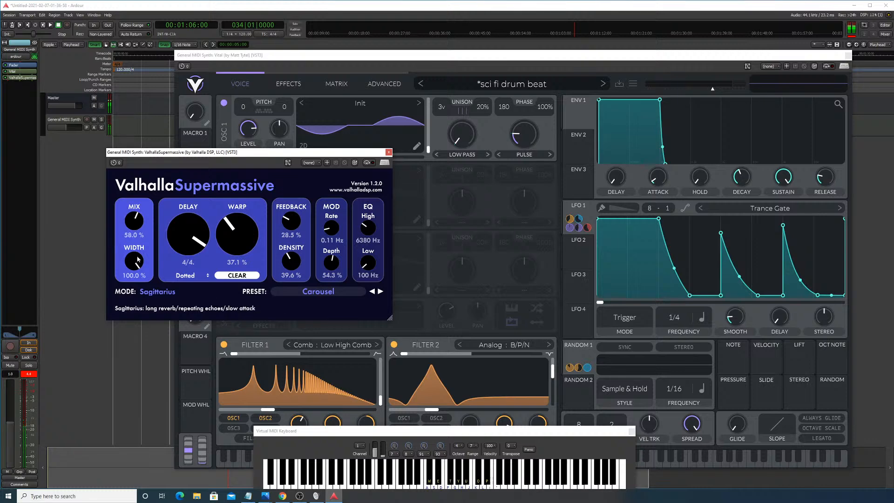
Step: Save the session under the name "crazy sound effects"
left_click_drag(146, 59, 105, 52)
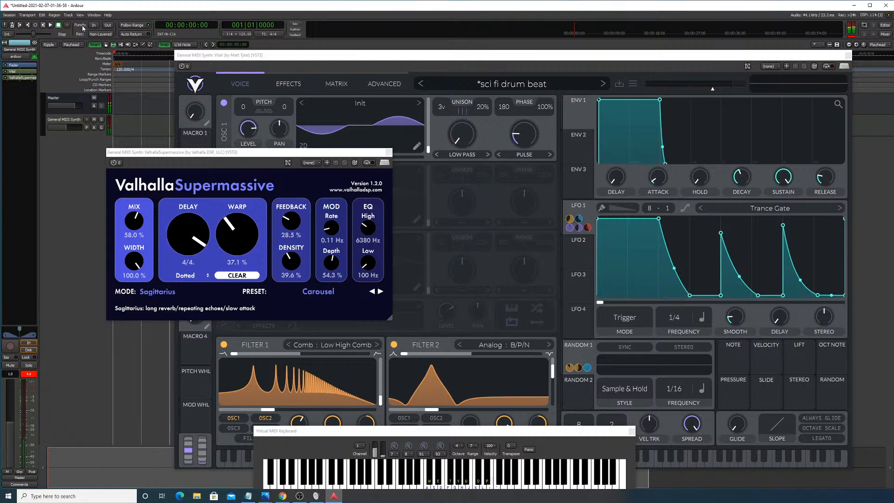
left_click(8, 15)
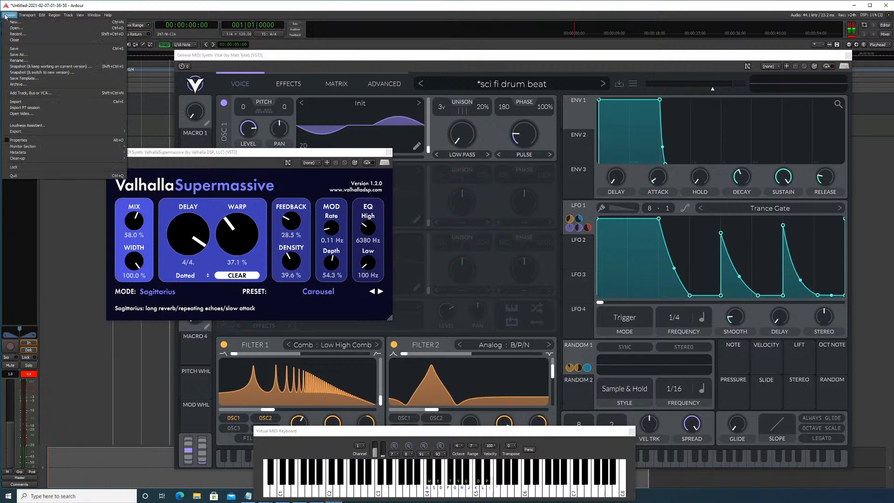
left_click(25, 55)
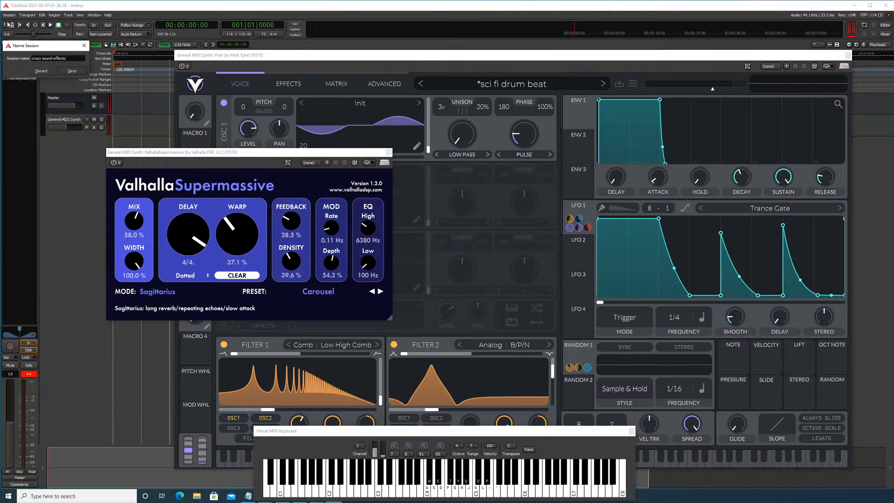
left_click(73, 71)
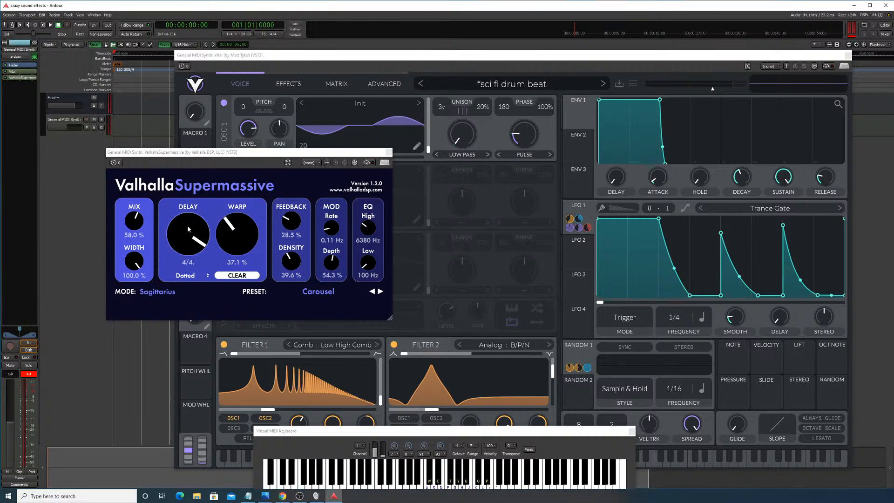
Step: Set the dotted delay to 1/64, play a test note and raise the mix to 100.0 %
left_click_drag(186, 227, 200, 296)
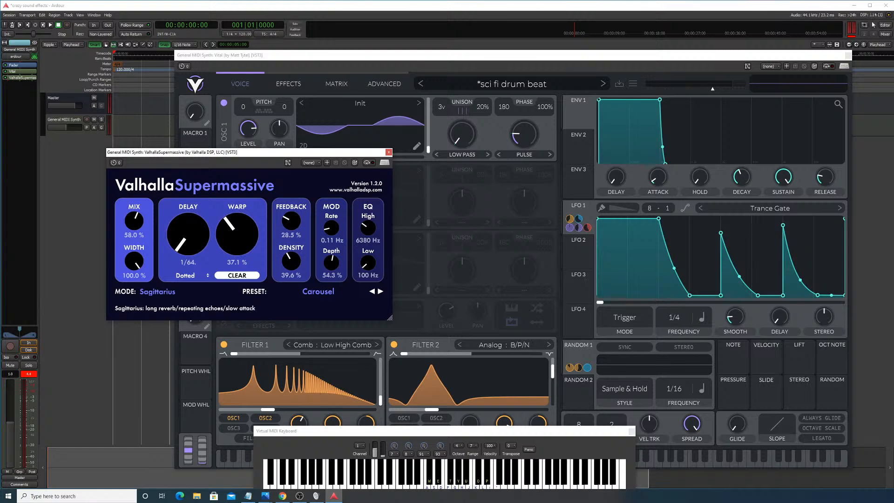
key("a")
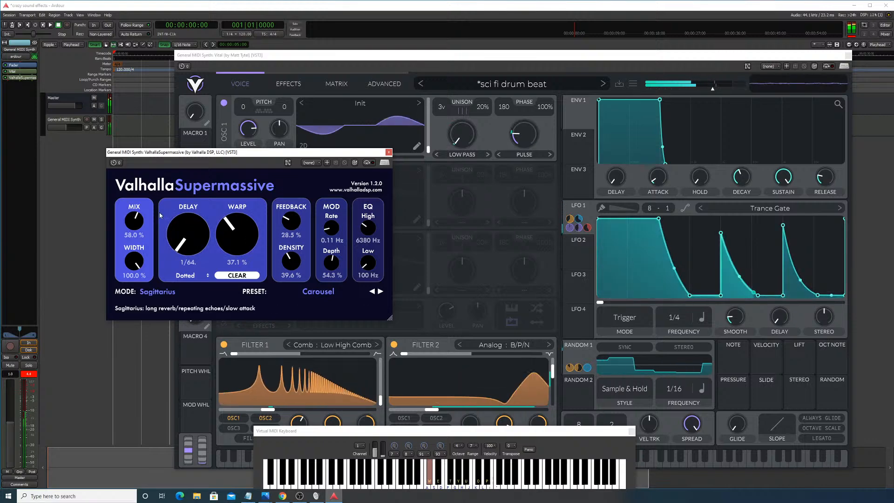
left_click_drag(136, 220, 157, 99)
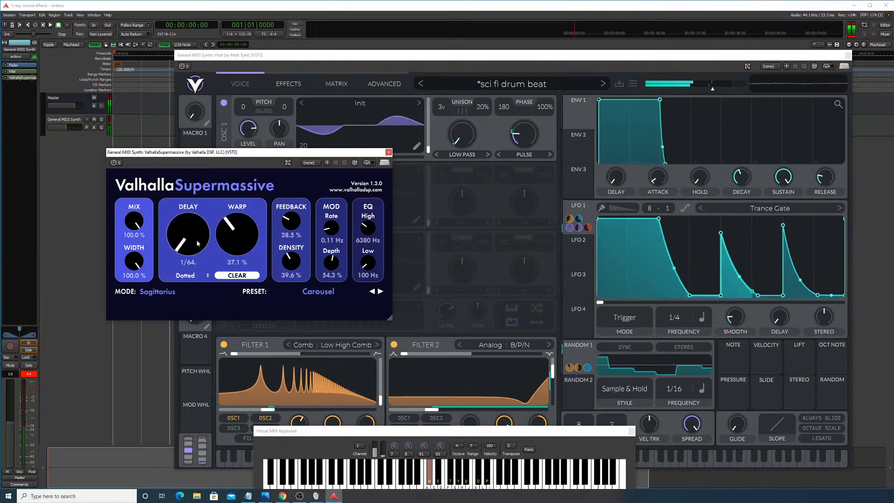
left_click_drag(191, 247, 222, 212)
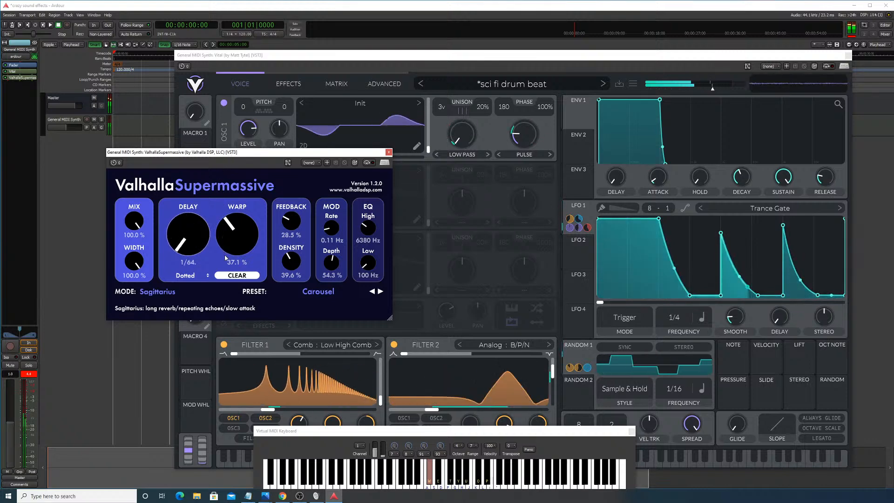
Step: Try feedback at 100.0 % and 0.0 % while varying the warp between 17.9 % and 56.7 %
left_click_drag(244, 239, 309, 157)
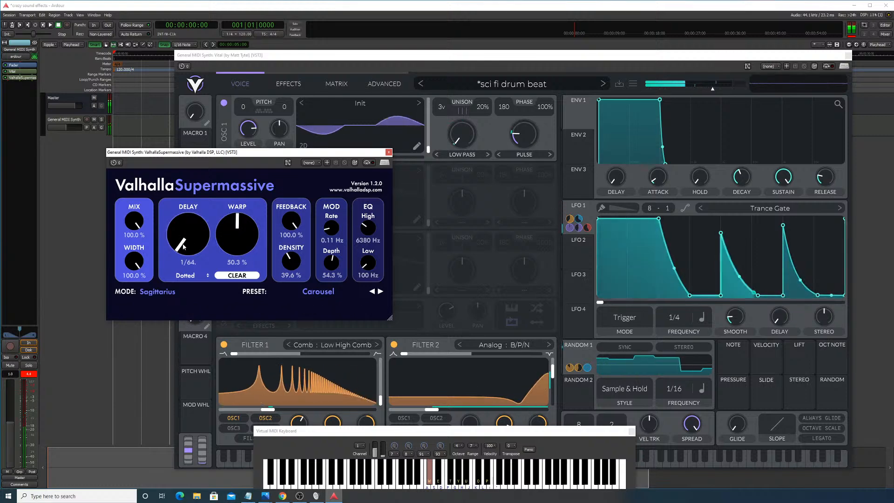
left_click_drag(188, 233, 229, 255)
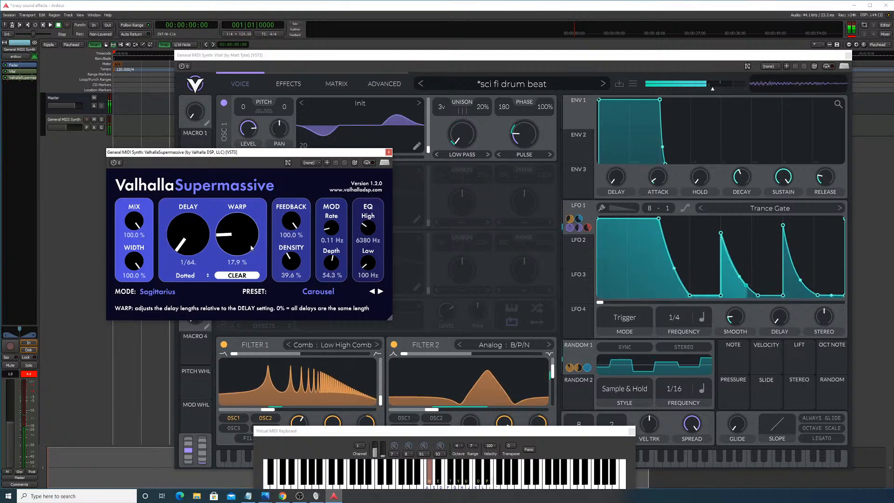
left_click_drag(291, 221, 274, 321)
left_click_drag(240, 240, 247, 214)
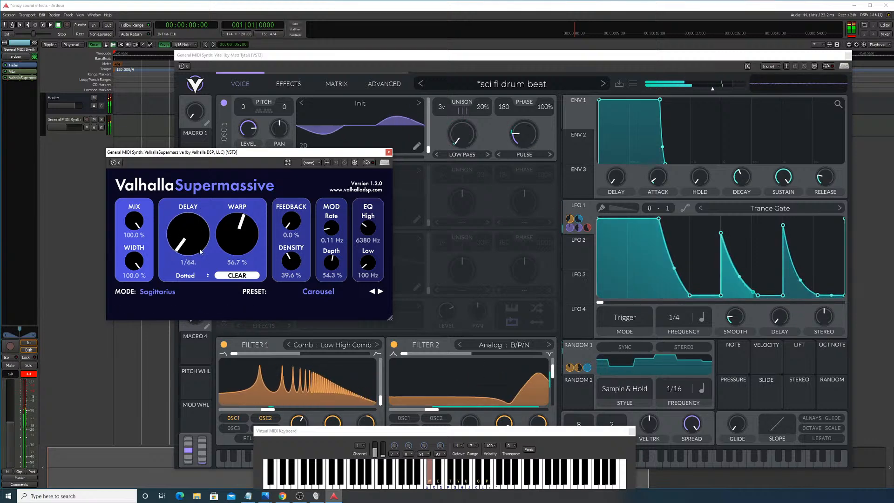
Step: Set the feedback to 73.6 %, warp to 31.5 %, modulation rate to 0.84 Hz, and both modulation depth and density to 100.0 %
left_click_drag(280, 219, 297, 210)
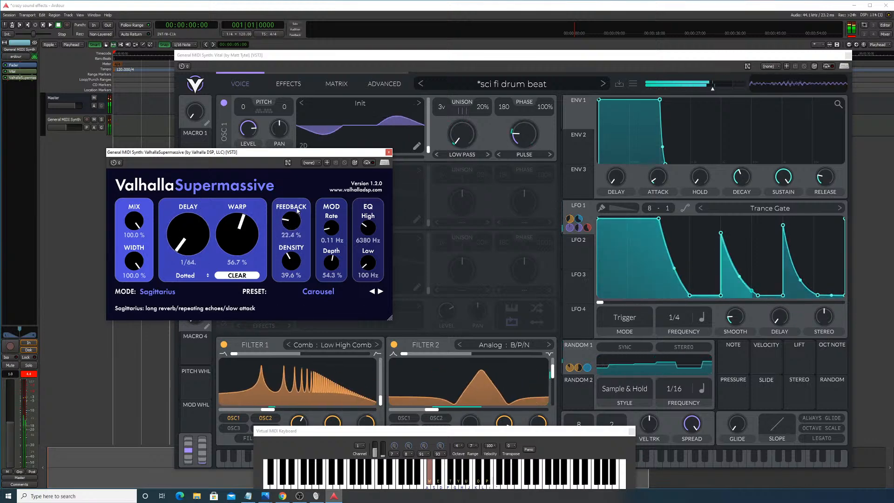
left_click_drag(242, 227, 233, 246)
left_click_drag(331, 228, 366, 209)
left_click_drag(332, 263, 366, 155)
left_click_drag(291, 261, 309, 168)
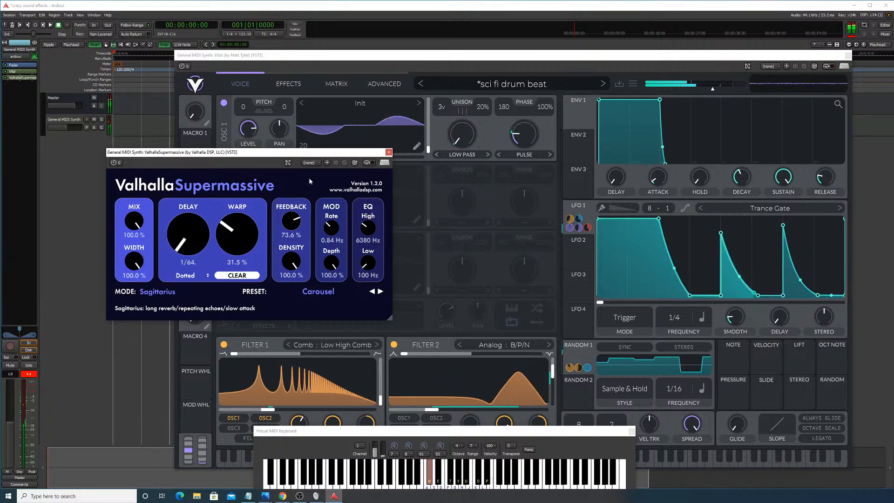
Step: Raise warp and feedback to 100.0 % and sweep the dotted delay through 1/16 up to 1/4 and down to 1/64
left_click_drag(245, 239, 258, 201)
left_click_drag(190, 232, 239, 210)
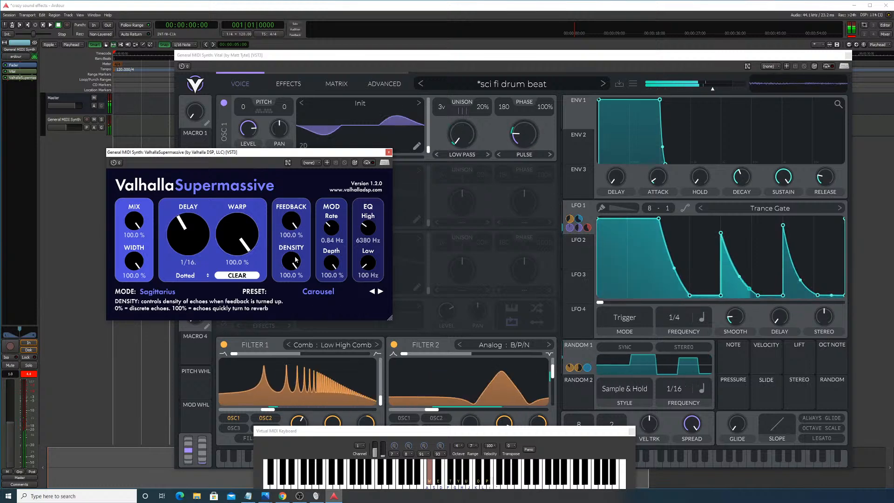
left_click_drag(189, 233, 200, 218)
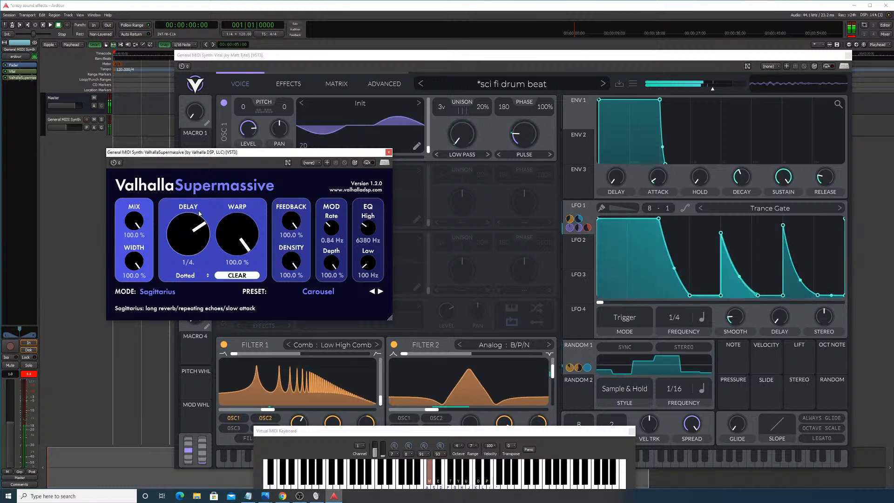
left_click_drag(199, 214, 193, 272)
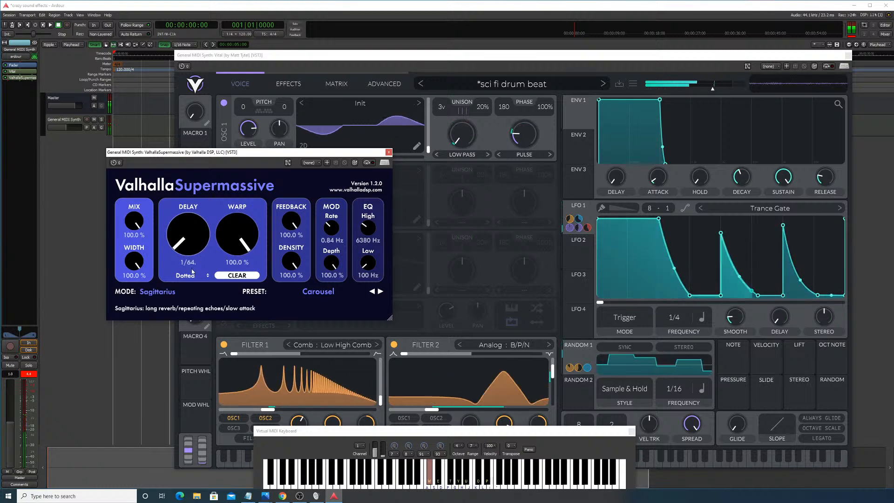
Step: Set the dotted delay to 1/8, density to 16.0 %, modulation depth to 7.2 % and low EQ to 30 Hz
left_click_drag(193, 272, 204, 233)
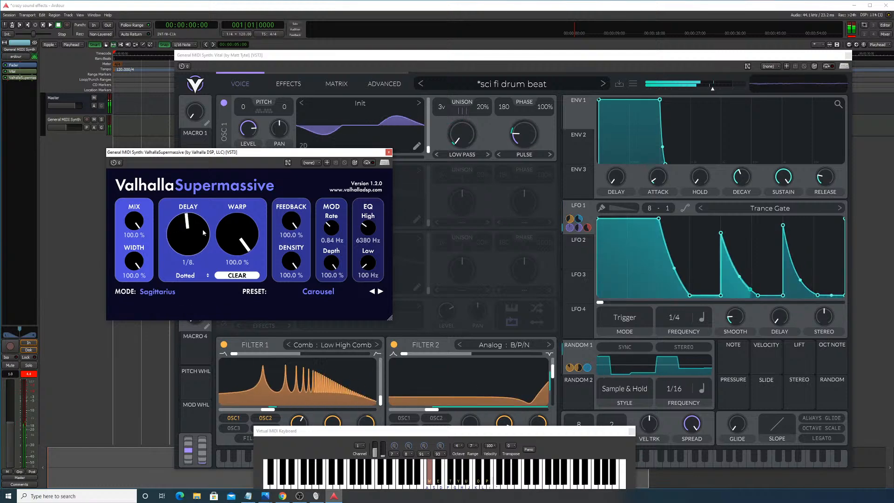
left_click_drag(291, 261, 281, 339)
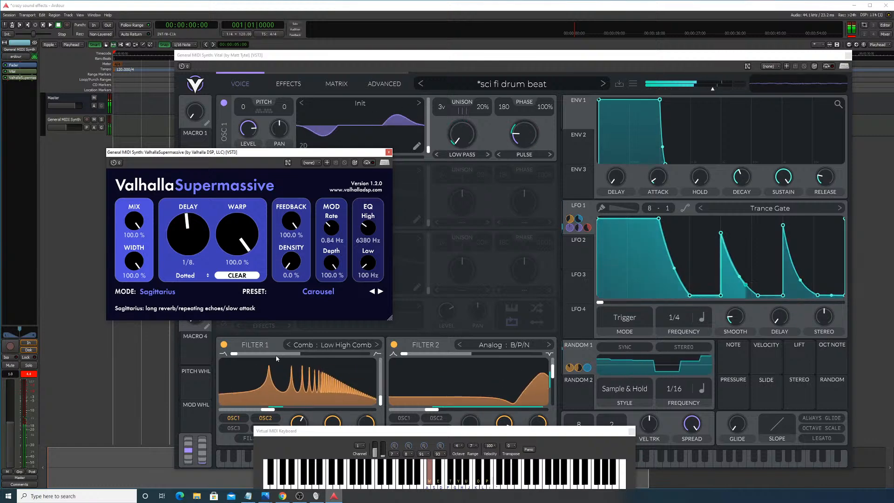
left_click_drag(276, 359, 318, 342)
left_click_drag(297, 261, 286, 304)
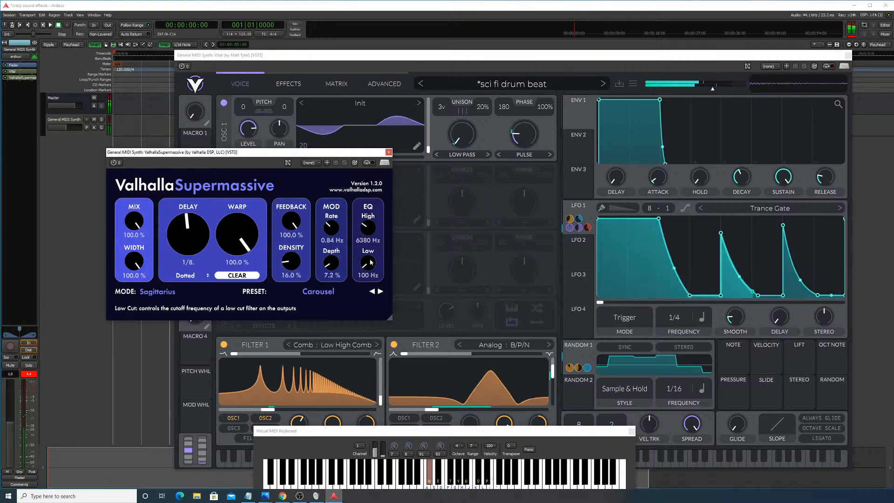
left_click_drag(371, 262, 371, 280)
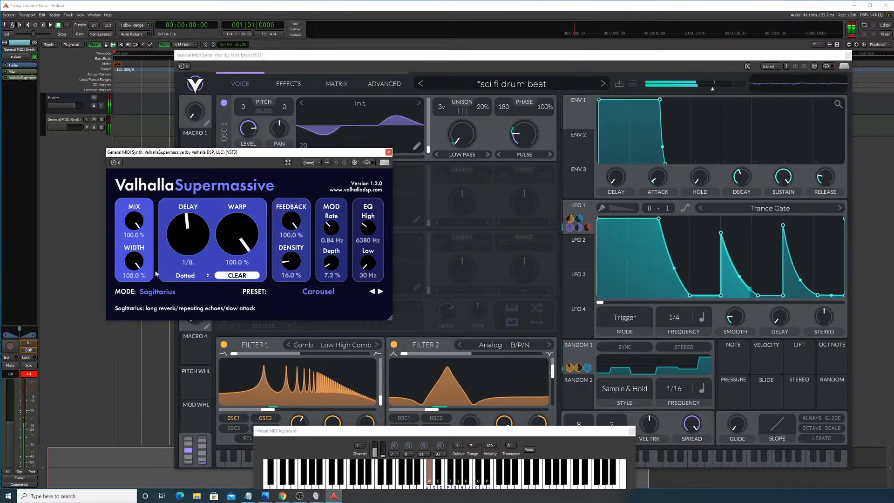
Step: Set feedback to 35.6 %, density to 74.4 % and modulation depth to 62.8 %, and return the dotted delay to 1/64
left_click_drag(134, 262, 174, 258)
left_click_drag(293, 223, 318, 215)
left_click_drag(330, 264, 345, 216)
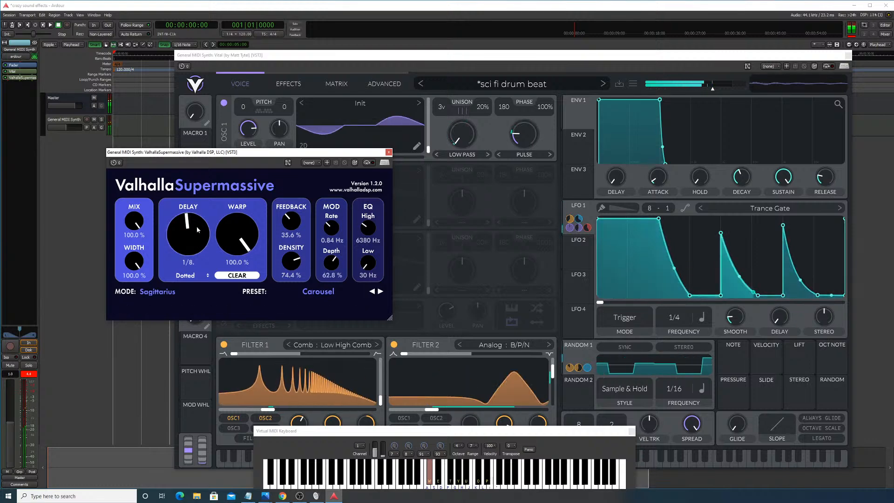
left_click_drag(198, 229, 196, 264)
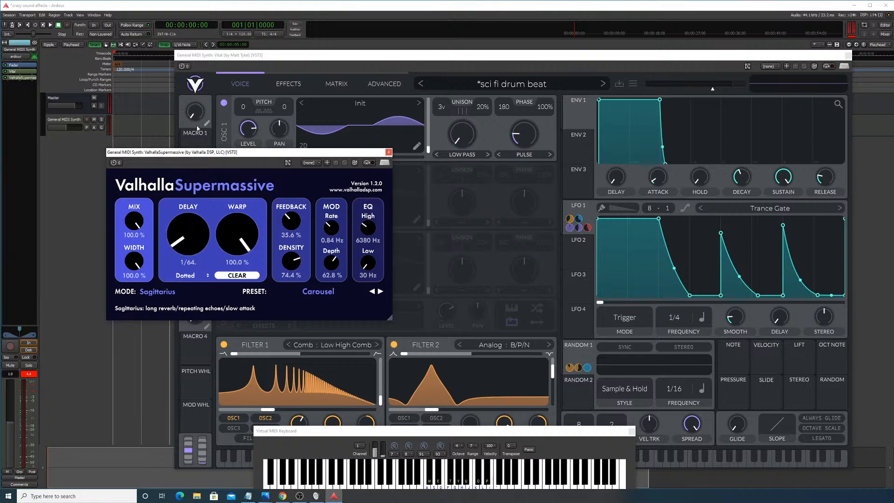
Step: Close the ValhallaSupermassive window and save the session
left_click(388, 152)
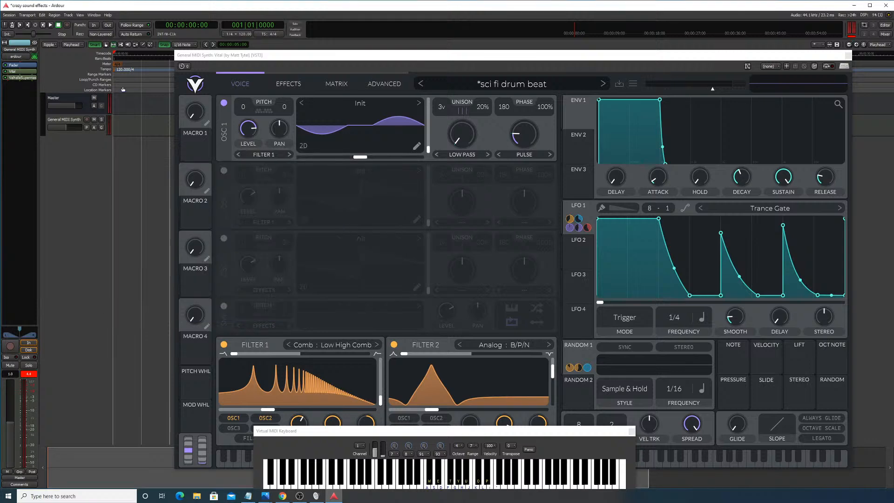
left_click(9, 15)
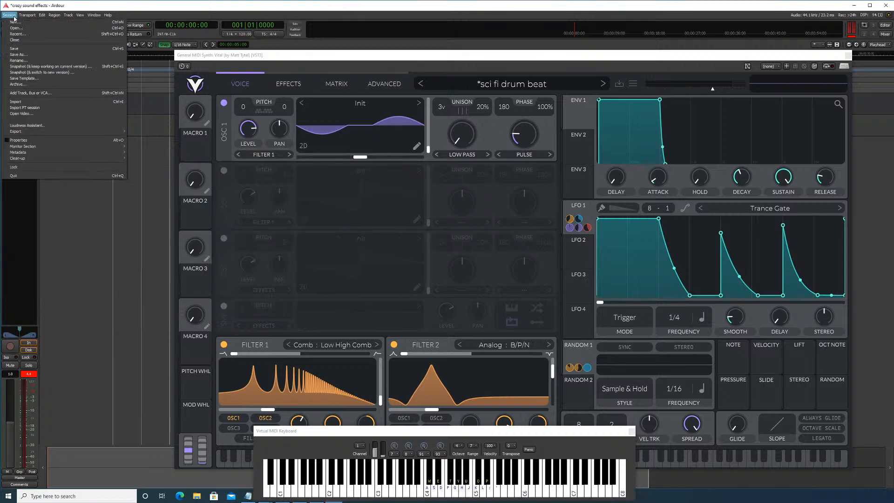
left_click(26, 51)
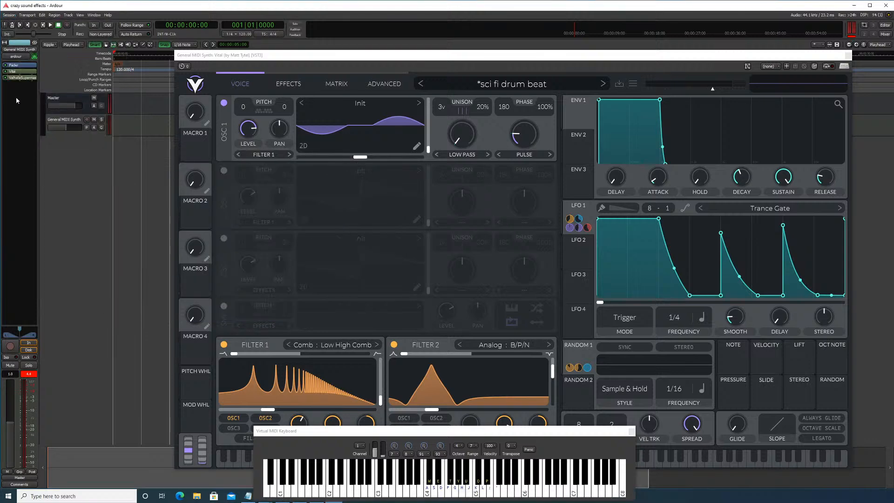
Step: Reopen and close the ValhallaSupermassive window, move the Virtual MIDI Keyboard higher and close the Vital window
double_click(22, 79)
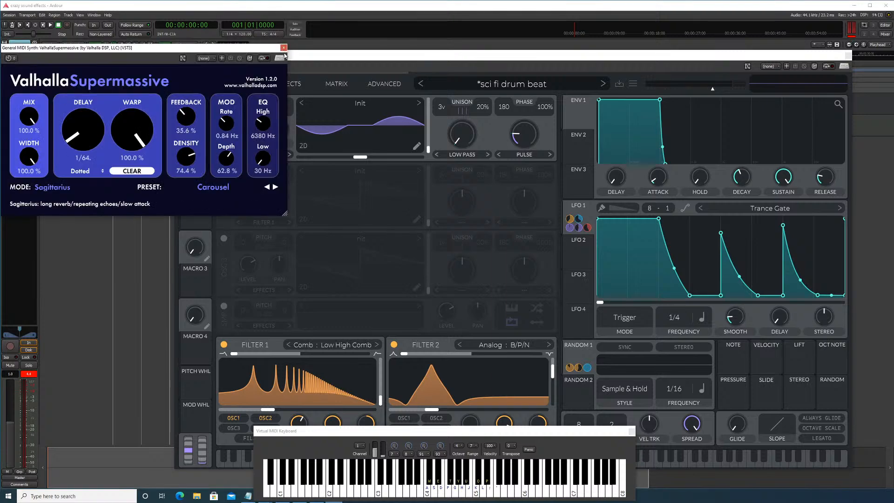
left_click(284, 47)
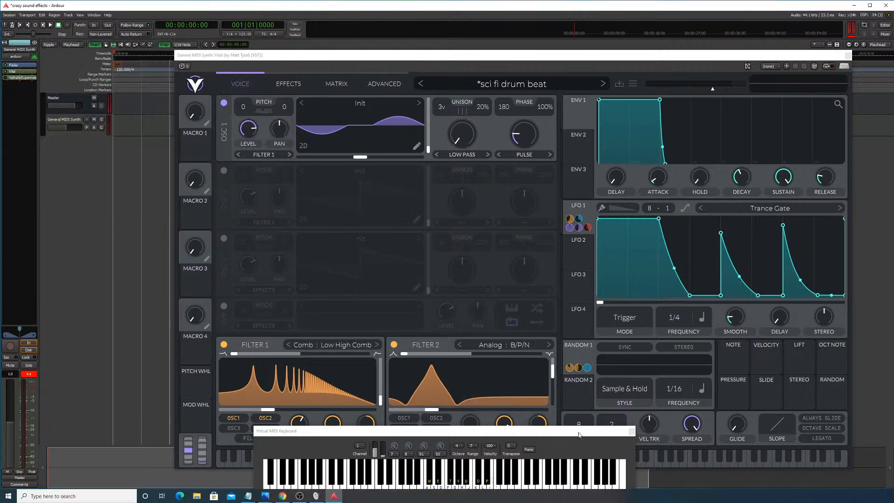
left_click_drag(579, 435, 576, 327)
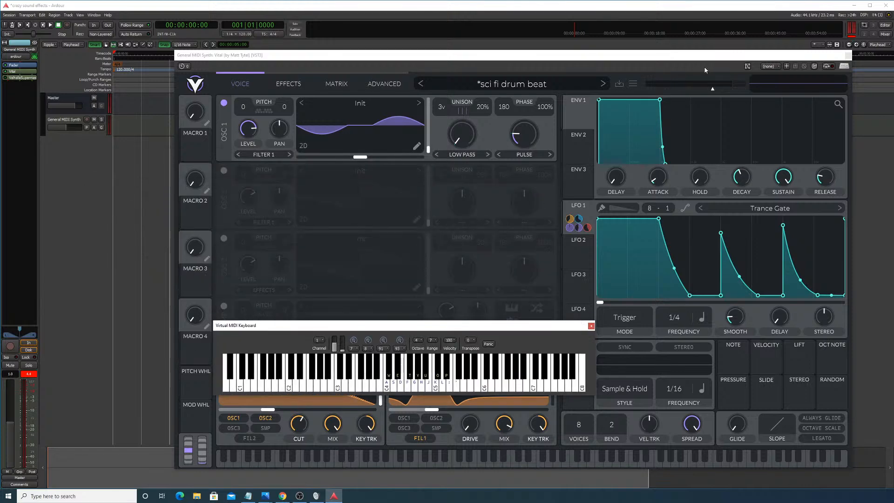
left_click_drag(843, 55, 775, 41)
left_click(781, 43)
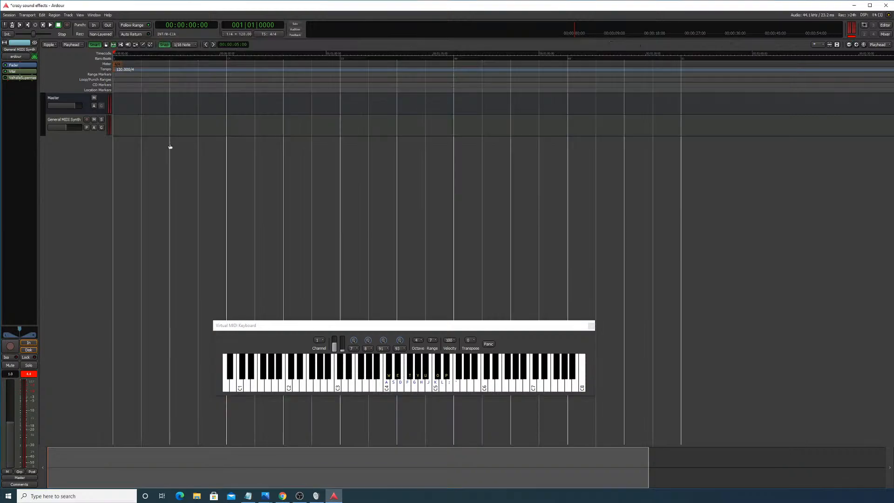
Step: Search the plugin manager for "ar" and insert [jBridge]ommarunn_1.03 on the General MIDI Synth track
right_click(6, 109)
mouse_move(27, 111)
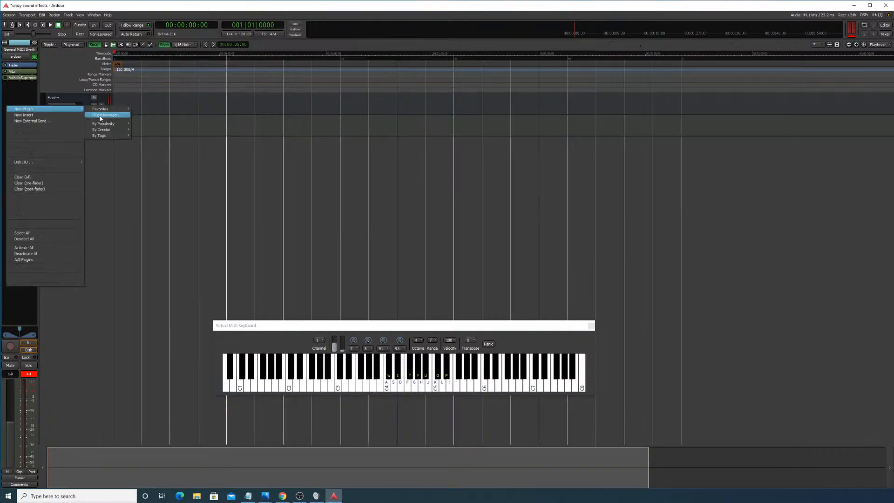
left_click(100, 115)
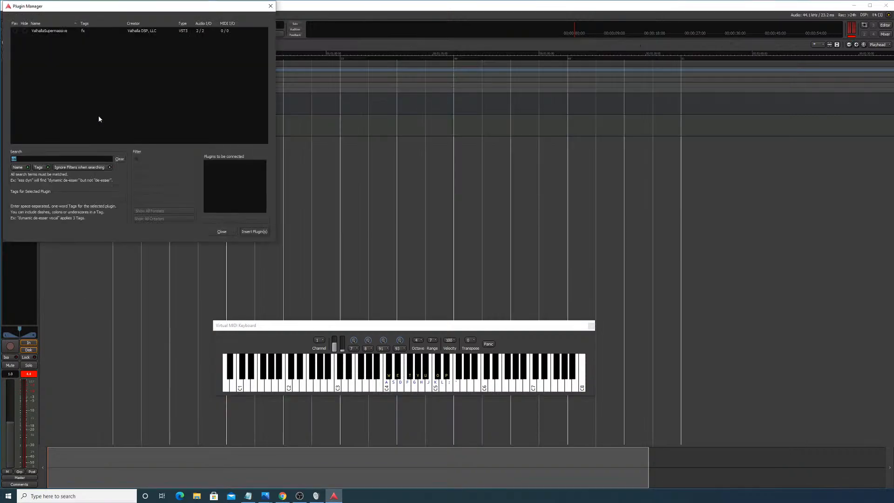
type("or")
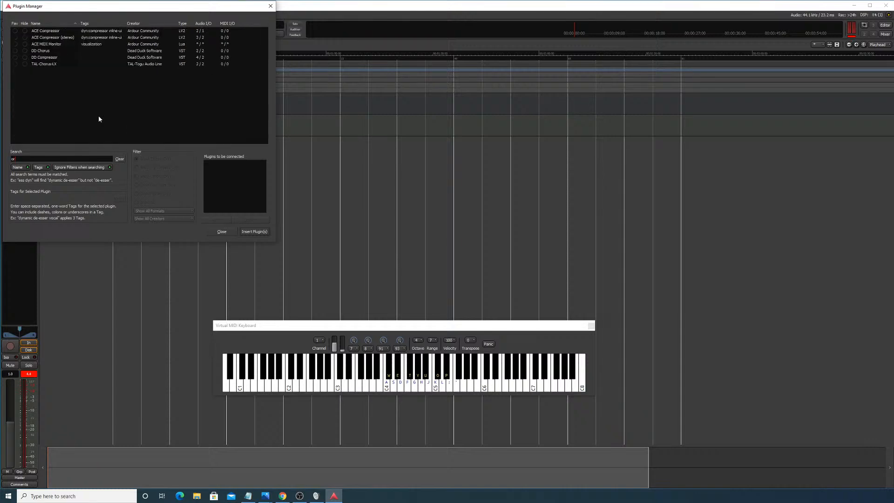
key("BackSpace")
key("BackSpace")
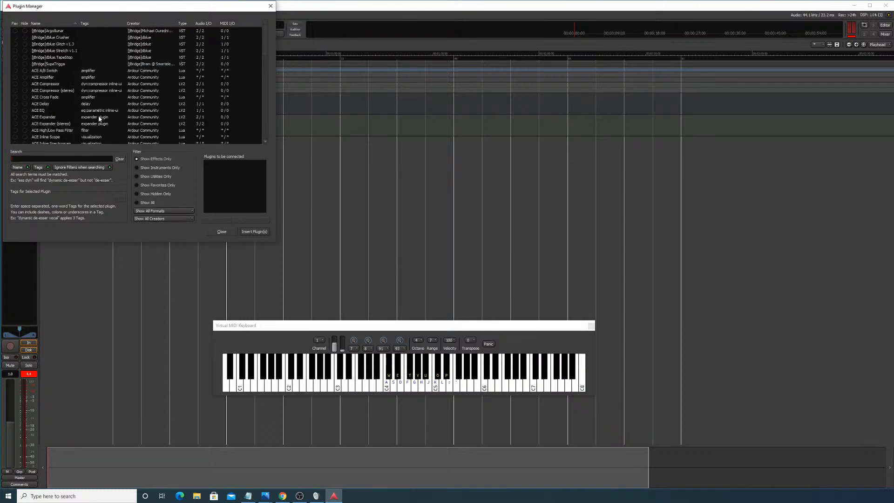
type("ar")
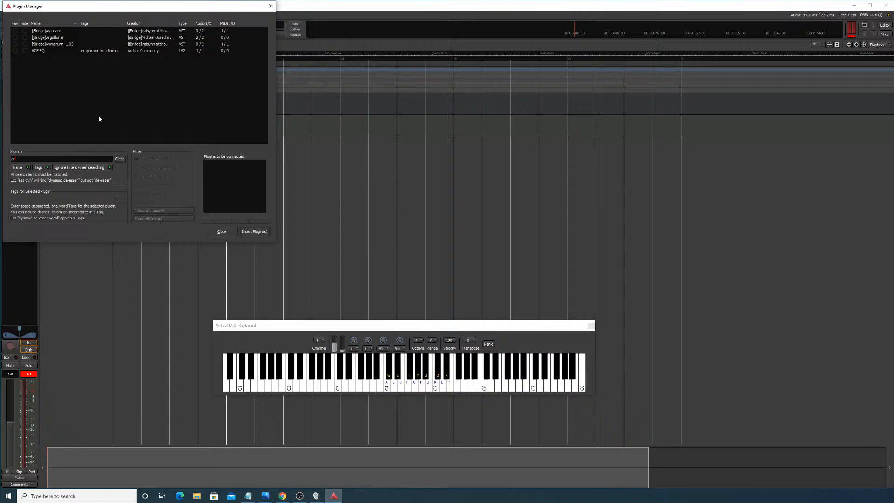
left_click(157, 45)
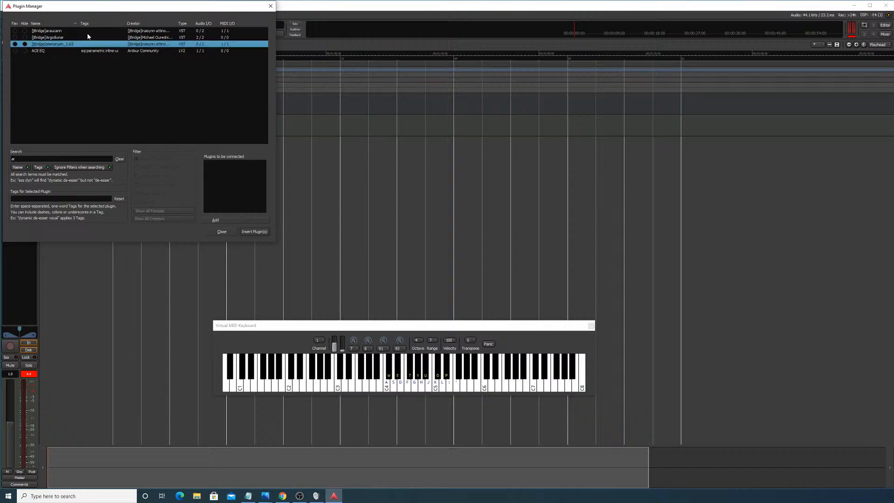
left_click(217, 220)
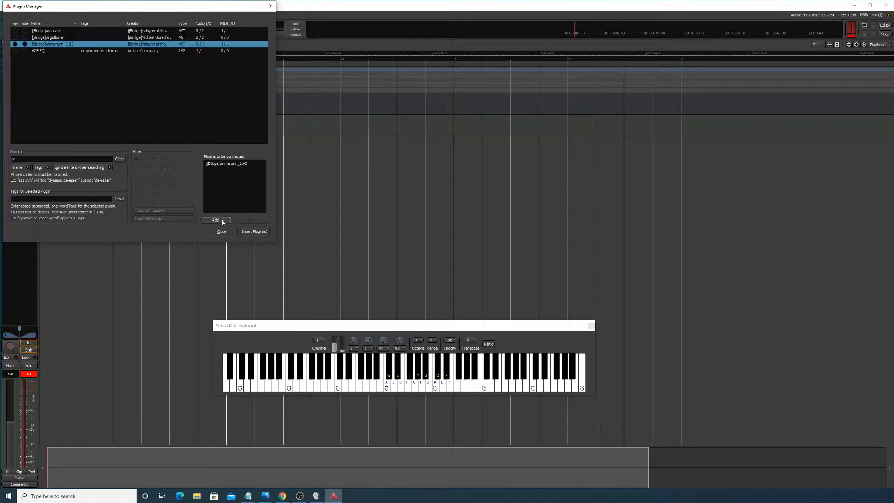
left_click(252, 232)
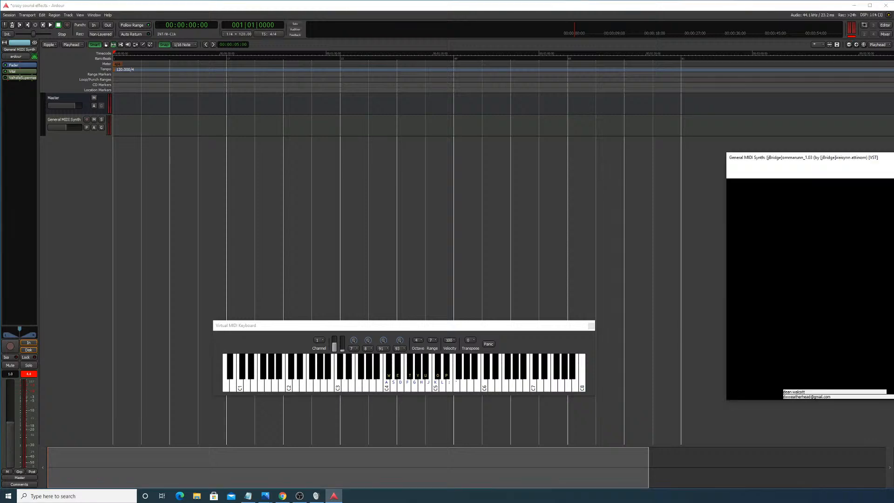
Step: Move the ommarunn plugin window fully into view above the Virtual MIDI Keyboard
left_click_drag(892, 158, 379, 74)
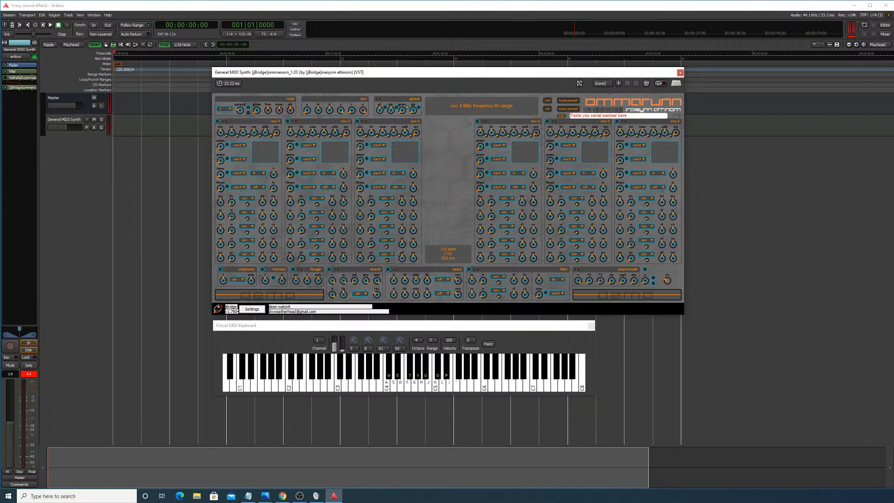
key("alt+Tab")
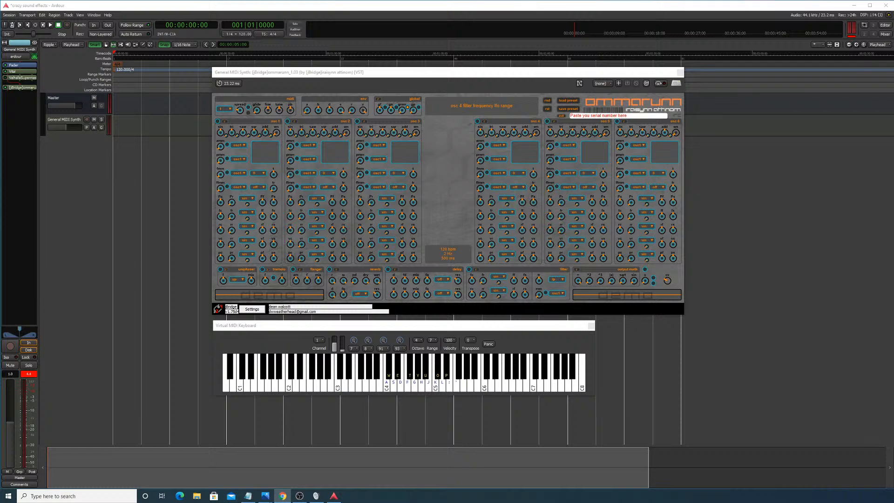
left_click_drag(461, 75, 398, 61)
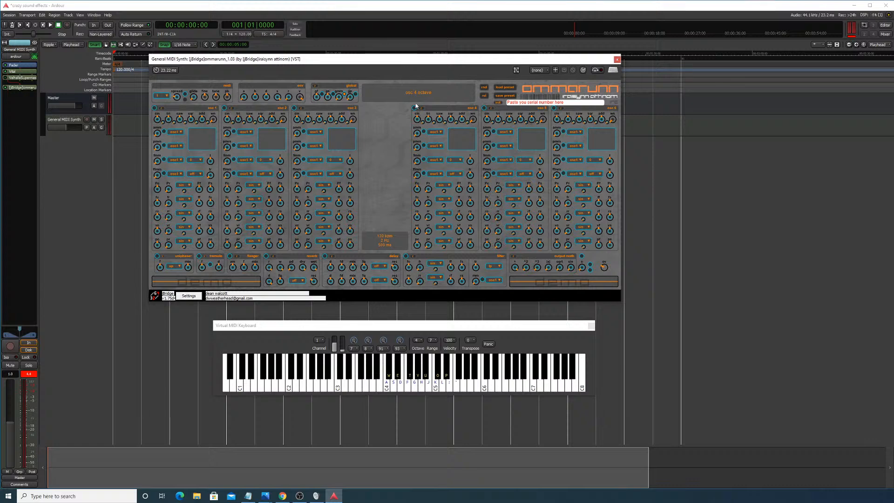
Step: Move the ommarunn plugin above the Fader in the General MIDI Synth processor list and play a test note
left_click(300, 497)
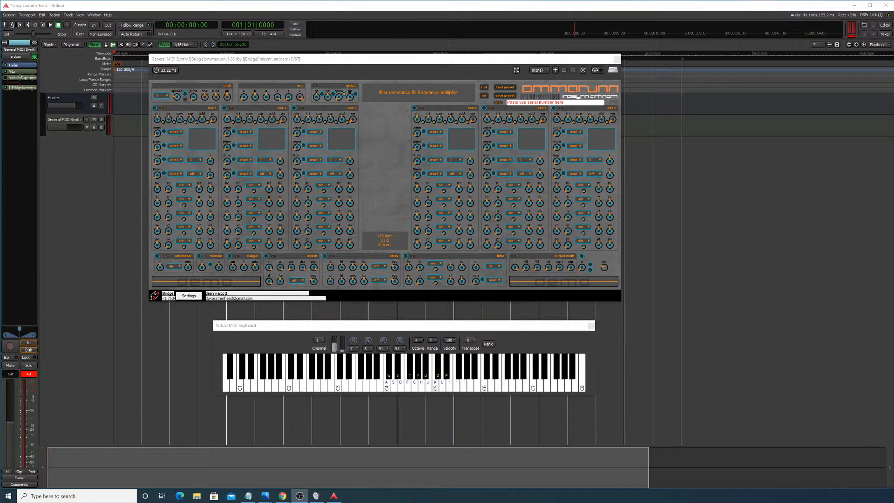
left_click(482, 382)
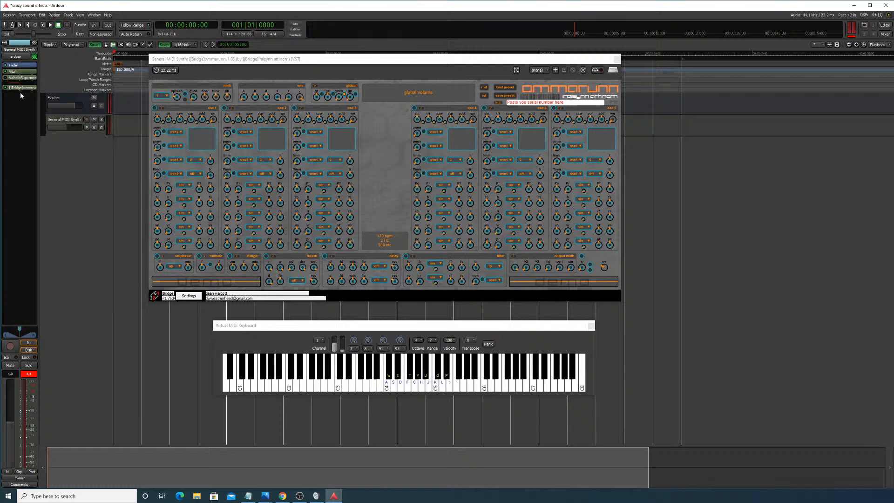
left_click_drag(20, 90, 24, 65)
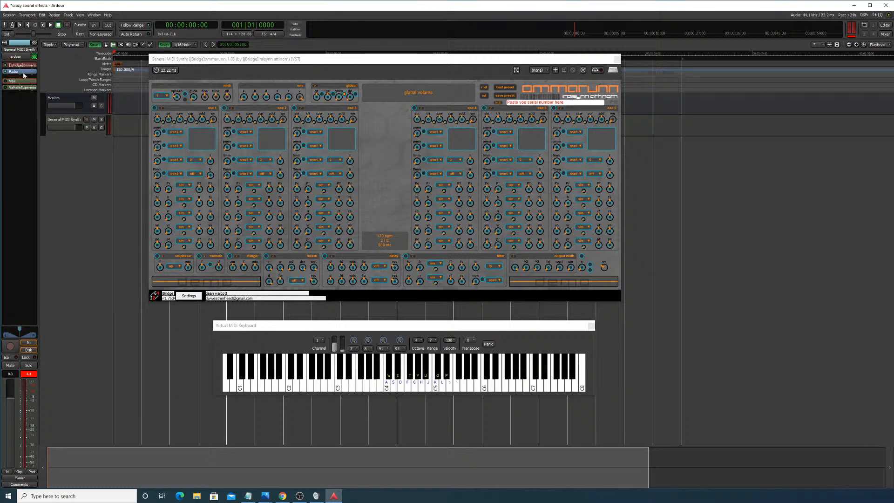
left_click(420, 391)
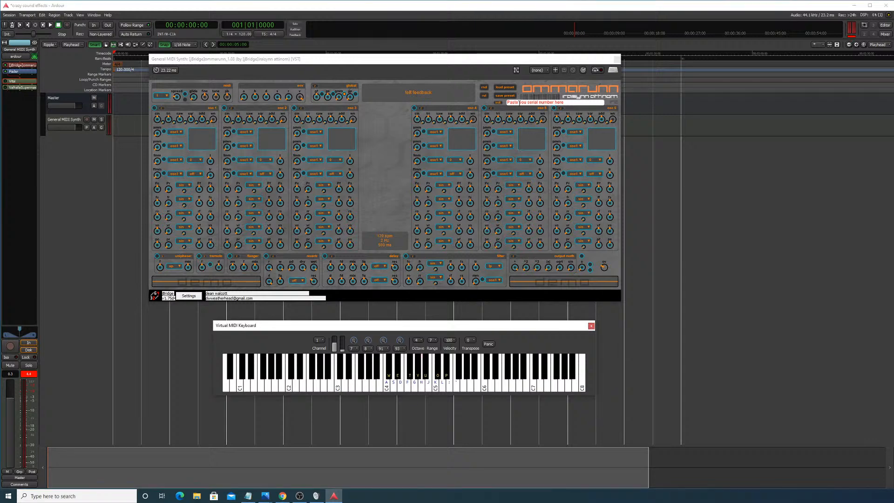
Step: Randomize the ommarunn synth patch and play test notes on the virtual MIDI keyboard
left_click(485, 88)
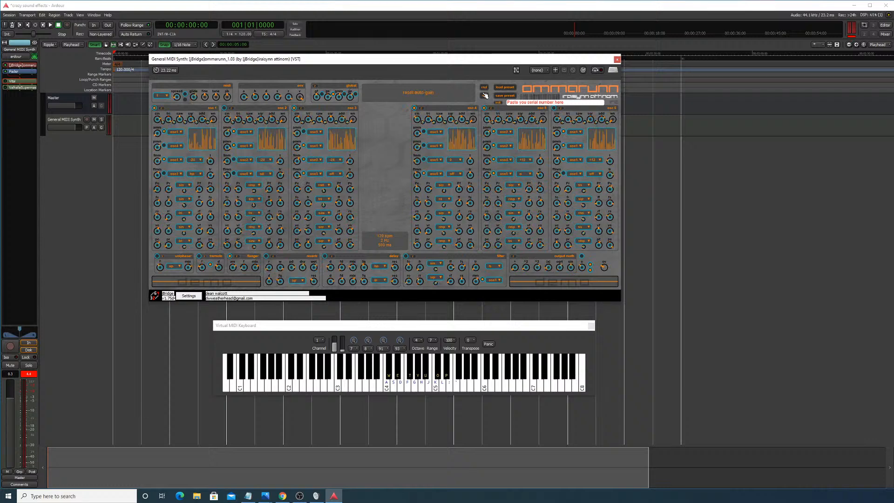
left_click(485, 96)
left_click(430, 372)
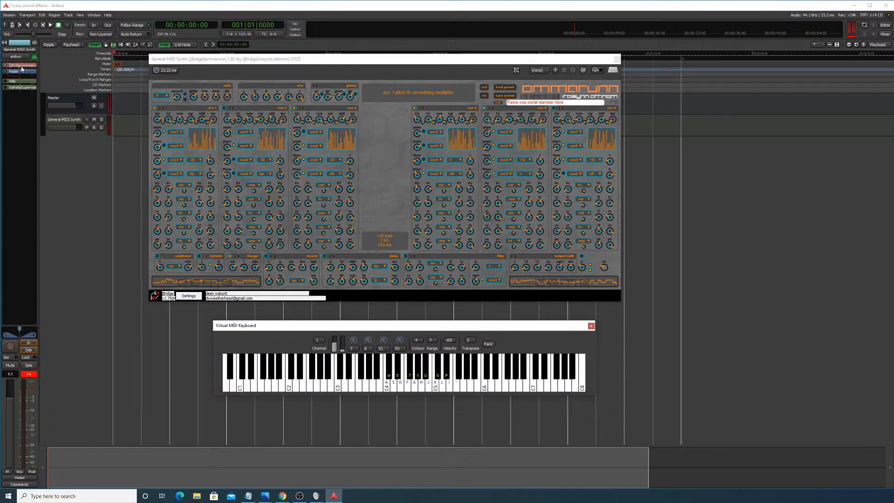
mouse_move(21, 65)
left_mouse_down()
mouse_move(24, 75)
mouse_move(23, 67)
left_mouse_up()
left_click(421, 365)
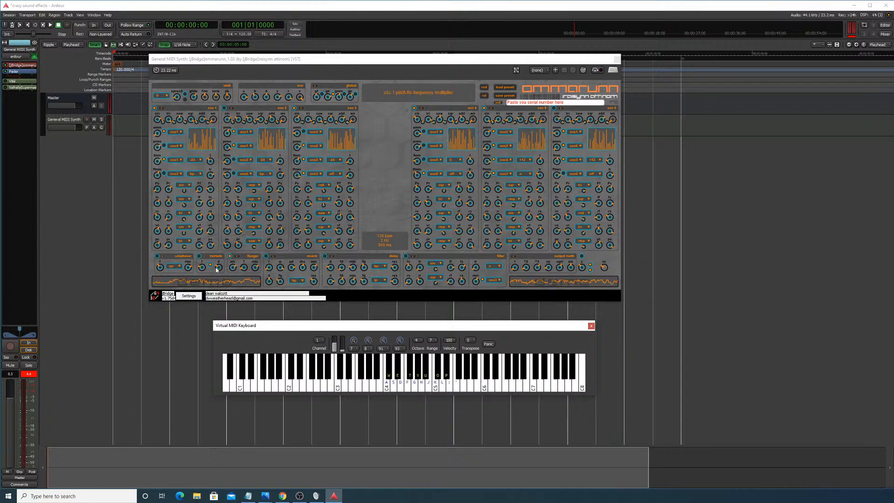
Step: Check the bridged plugin settings, play a test note, and close and reopen the ommarunn window
left_click(197, 297)
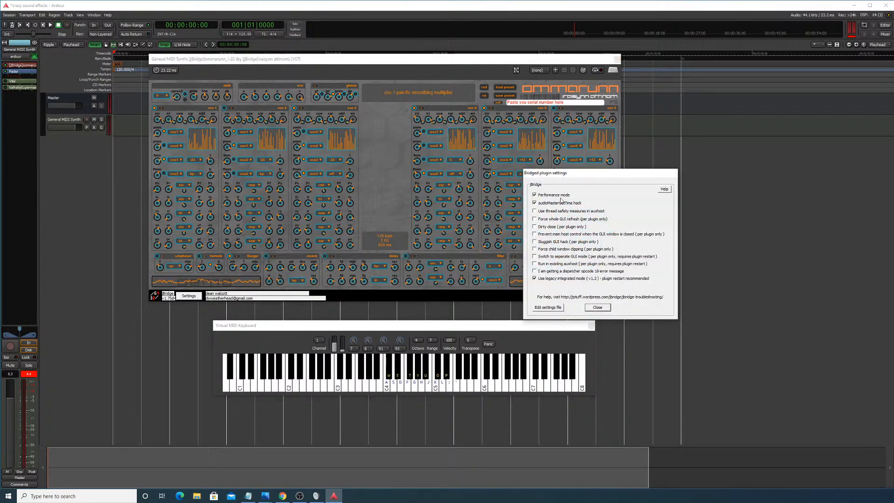
left_click(597, 308)
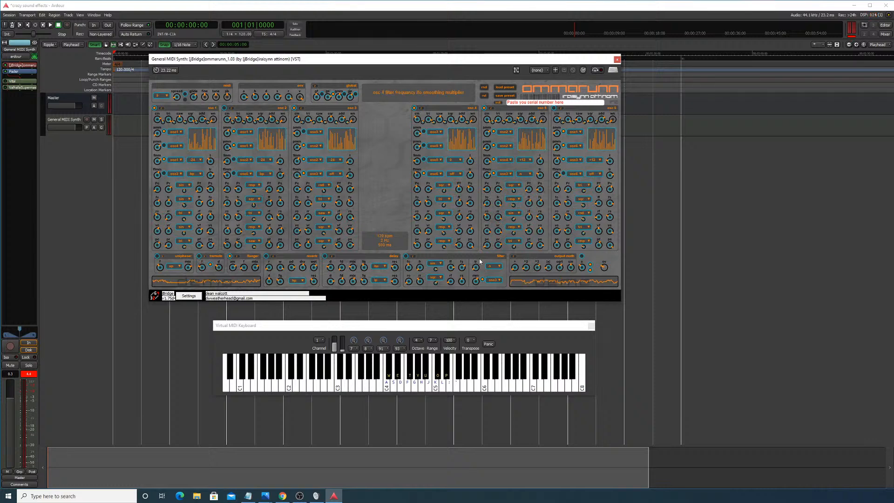
left_click(464, 380)
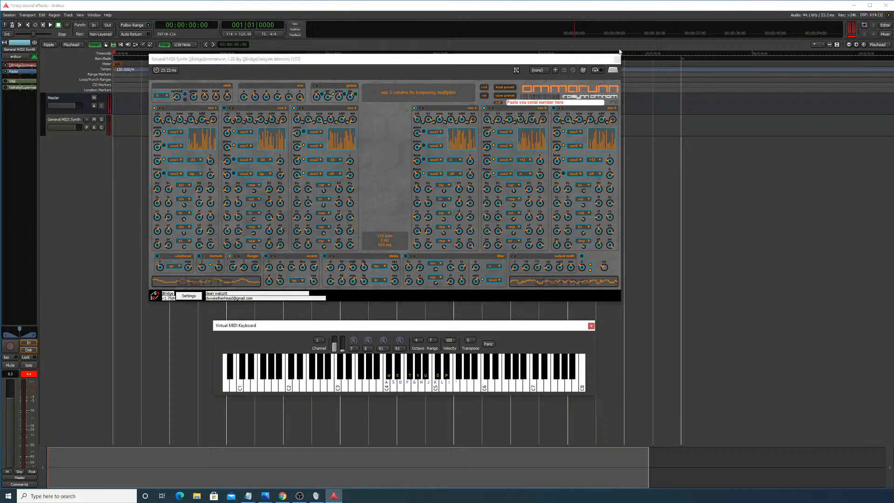
left_click(617, 59)
double_click(21, 65)
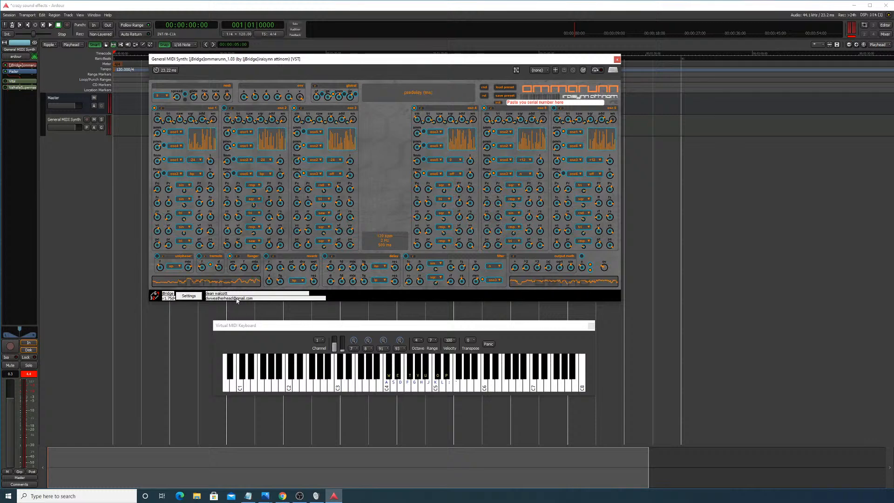
Step: Randomize the whole ommarunn patch once more and play test notes around F4
left_click(485, 87)
left_click(486, 88)
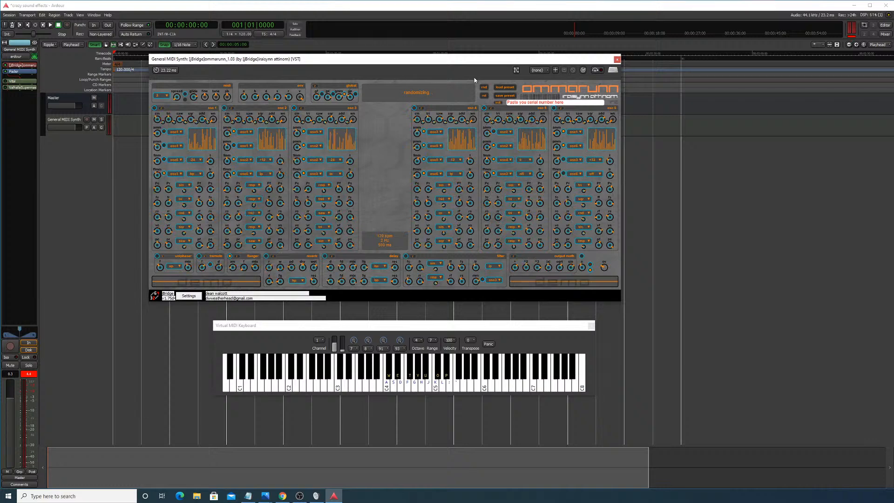
left_click(408, 381)
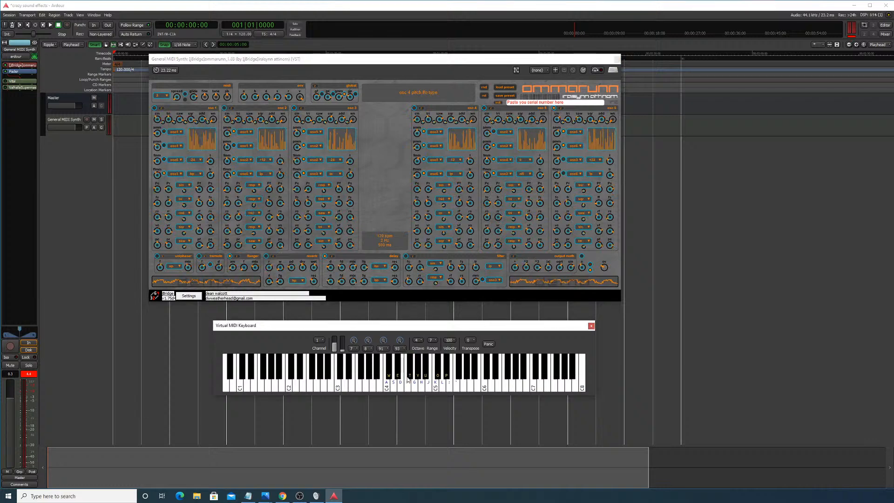
left_click(408, 380)
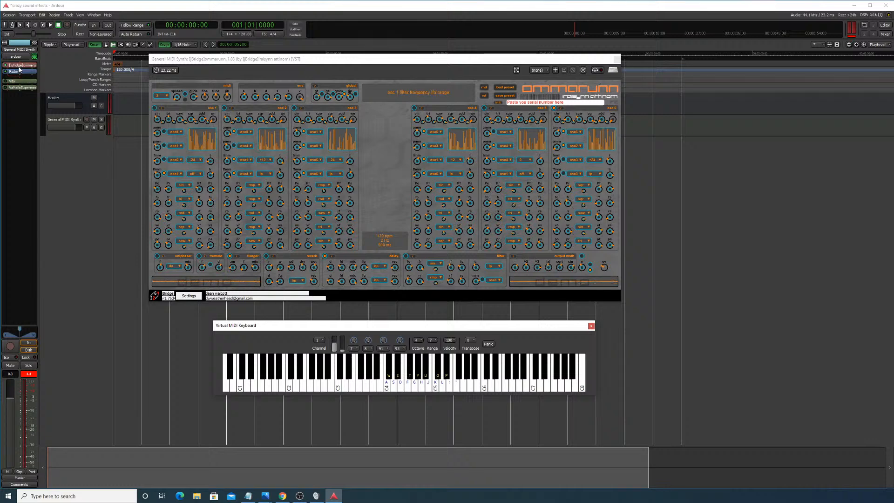
Step: Move the ommarunn plugin directly below the Fader in the processor list and play test notes
left_click_drag(20, 72, 22, 65)
left_click(390, 370)
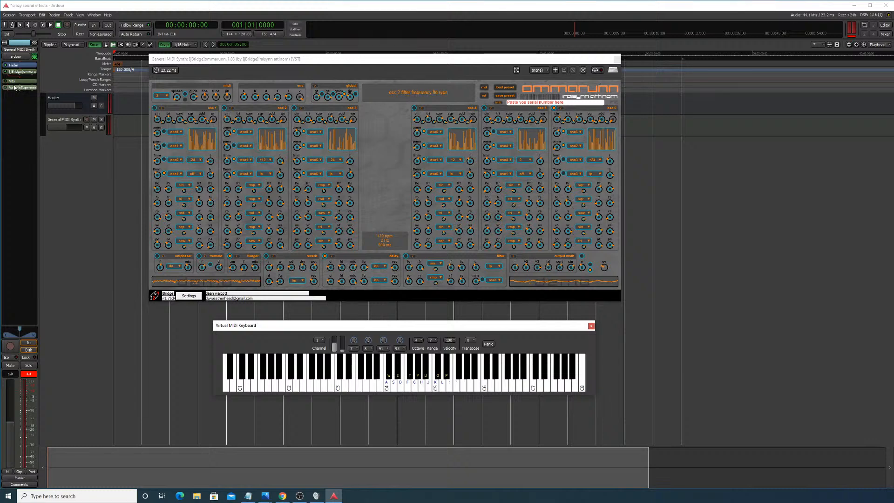
left_click(6, 66)
left_click(450, 383)
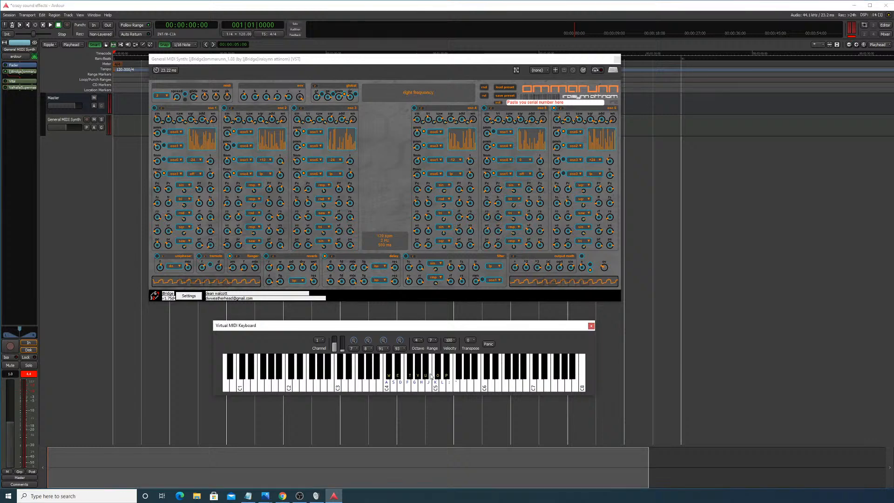
Step: Delete the Vital plugin from the General MIDI Synth processor list and play notes through ommarunn
left_click(18, 82)
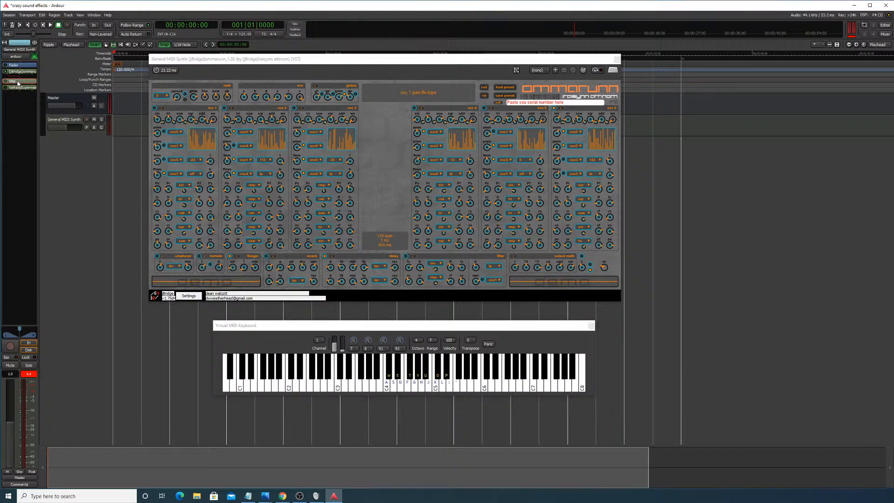
key("Delete")
left_click(409, 367)
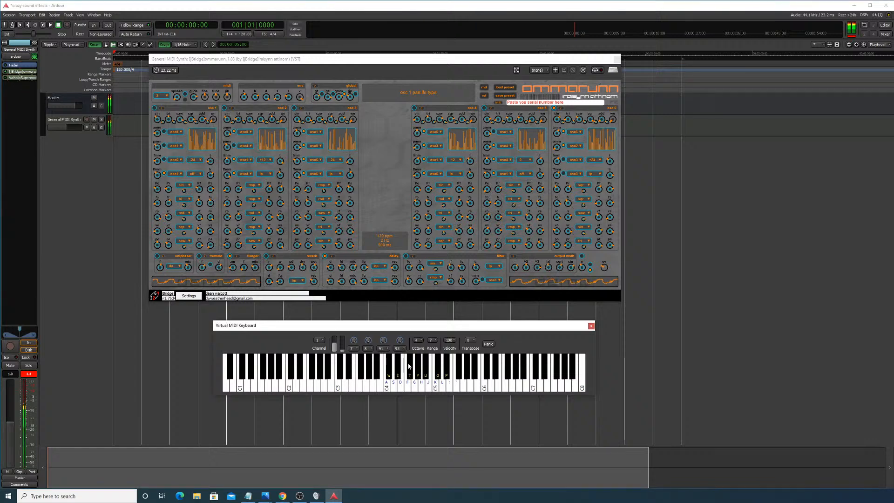
left_click(424, 384)
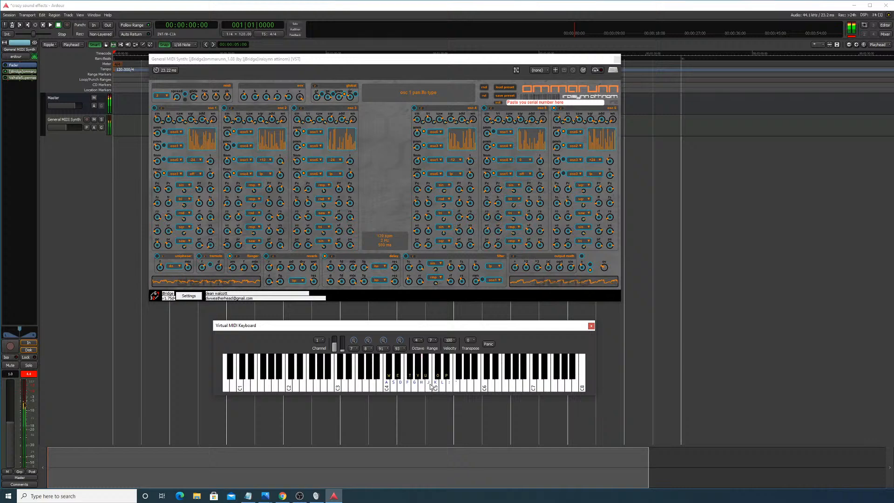
Step: Generate a new random ommarunn patch and try it with notes in the C4 octave
left_click(484, 89)
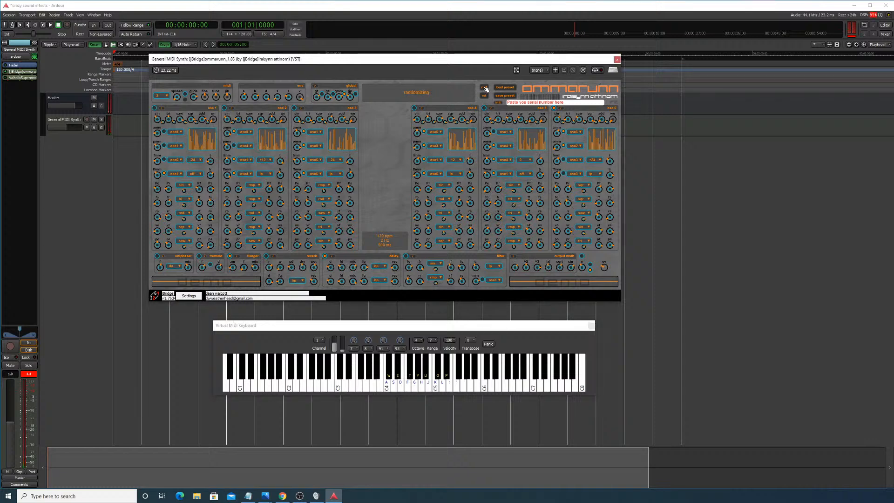
left_click(485, 88)
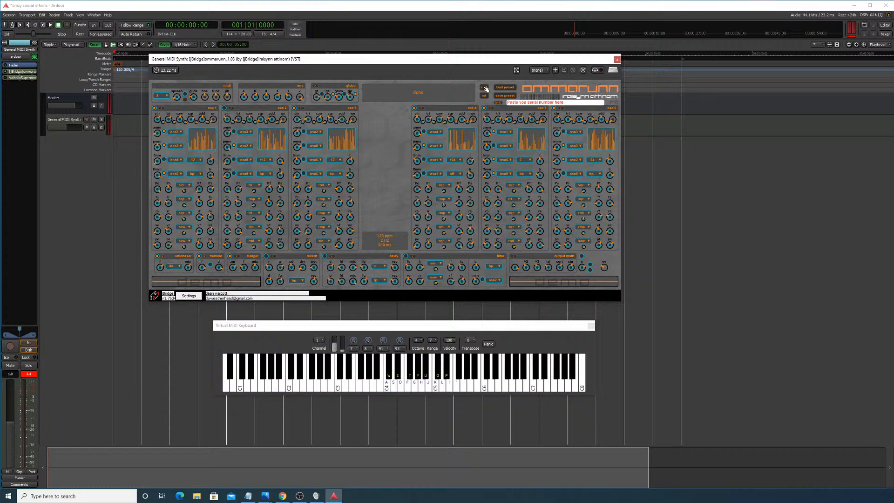
left_click(424, 386)
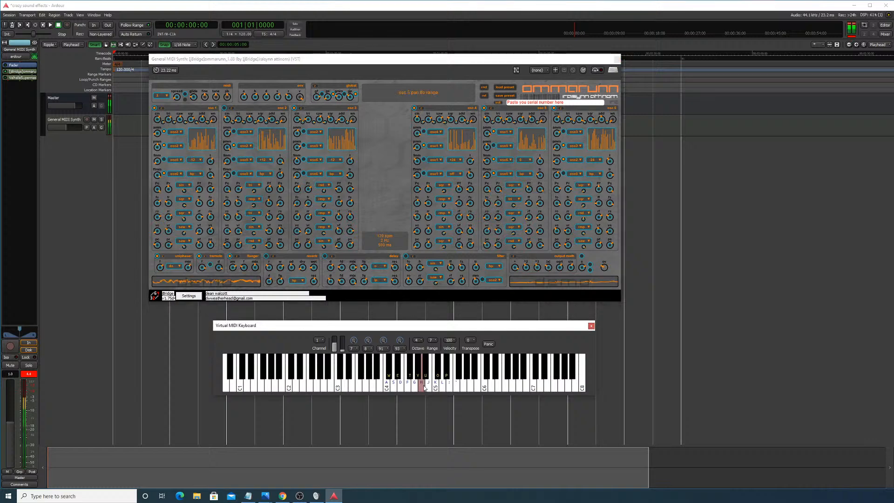
left_click(395, 383)
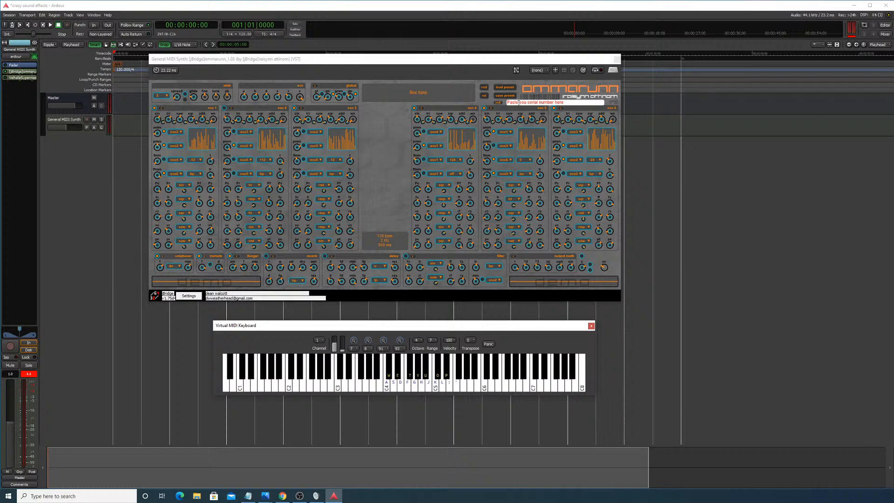
Step: Adjust ommarunn's output volume and play notes from the C5 octave down to the C3 octave
left_click(604, 268)
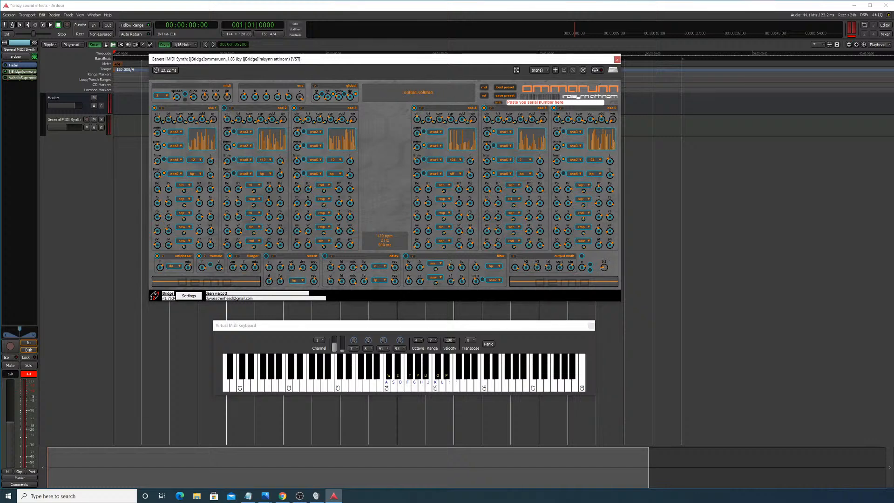
left_click_drag(469, 382, 399, 384)
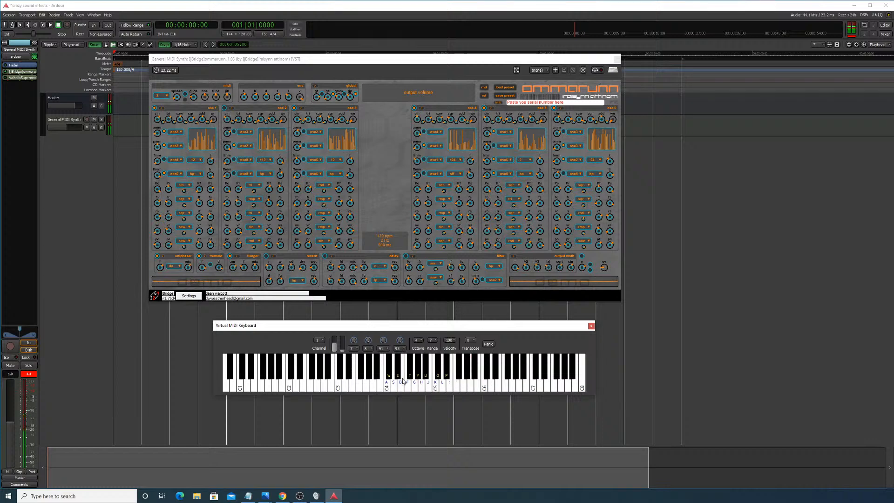
left_click(399, 384)
left_click(398, 376)
left_click(387, 382)
left_click_drag(328, 388, 328, 388)
left_click(354, 384)
Step: Toggle oscillator 2 in ommarunn and sweep notes across the virtual keyboard
left_click(225, 109)
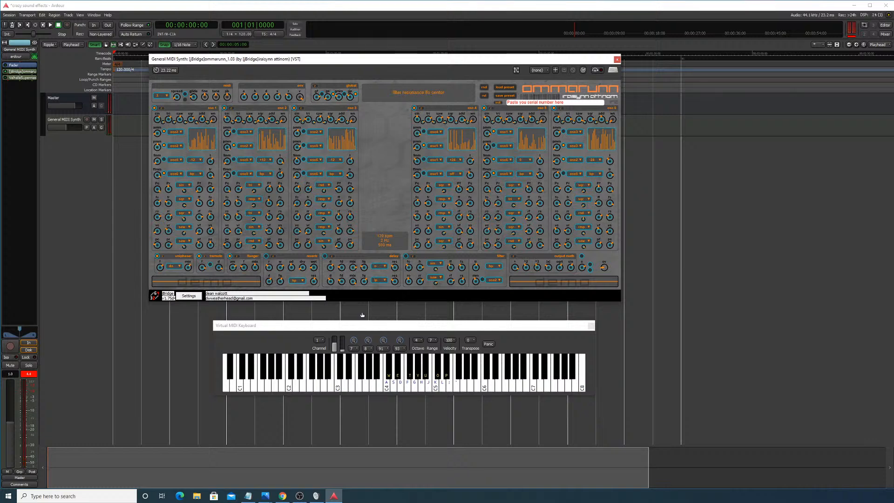
mouse_move(351, 370)
left_mouse_down()
mouse_move(448, 375)
mouse_move(365, 372)
mouse_move(289, 334)
mouse_move(376, 343)
left_mouse_up()
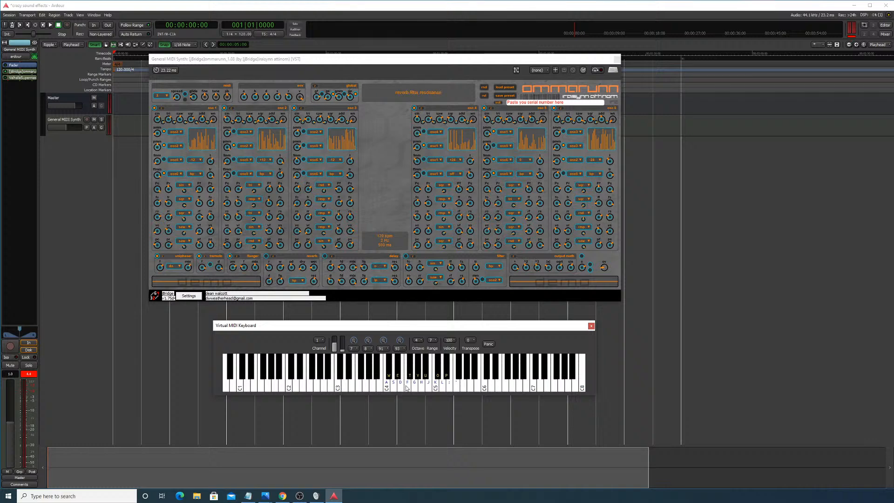
mouse_move(407, 388)
left_mouse_down()
mouse_move(407, 380)
mouse_move(380, 387)
mouse_move(459, 389)
mouse_move(437, 381)
left_mouse_up()
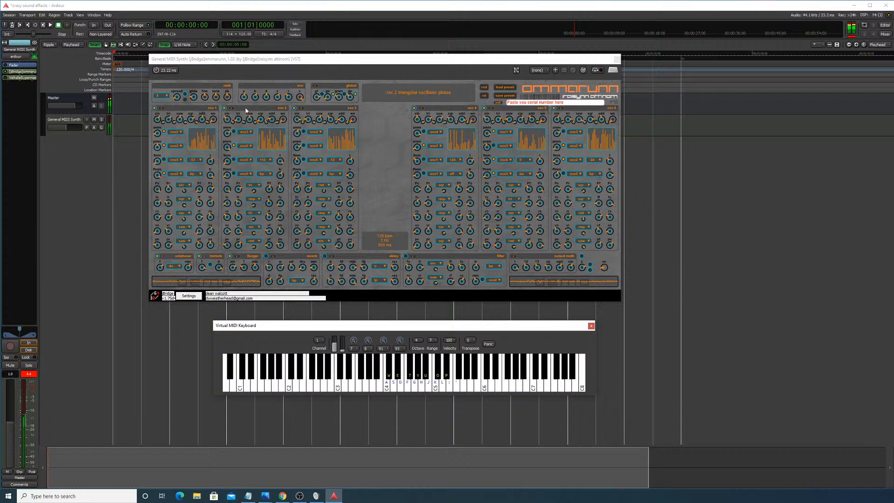
Step: Randomize only ommarunn's global section and play notes around E4, F4 and G4
left_click(317, 88)
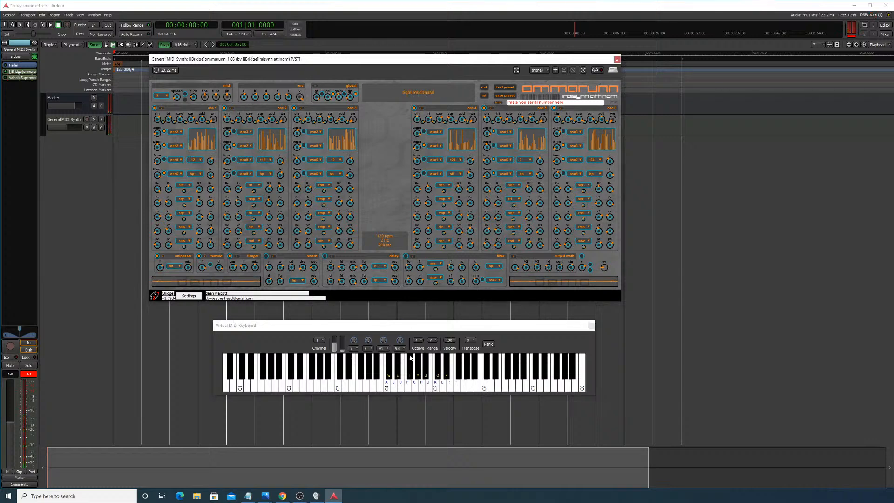
left_click(403, 382)
mouse_move(402, 382)
left_mouse_down()
mouse_move(458, 382)
mouse_move(373, 382)
left_mouse_up()
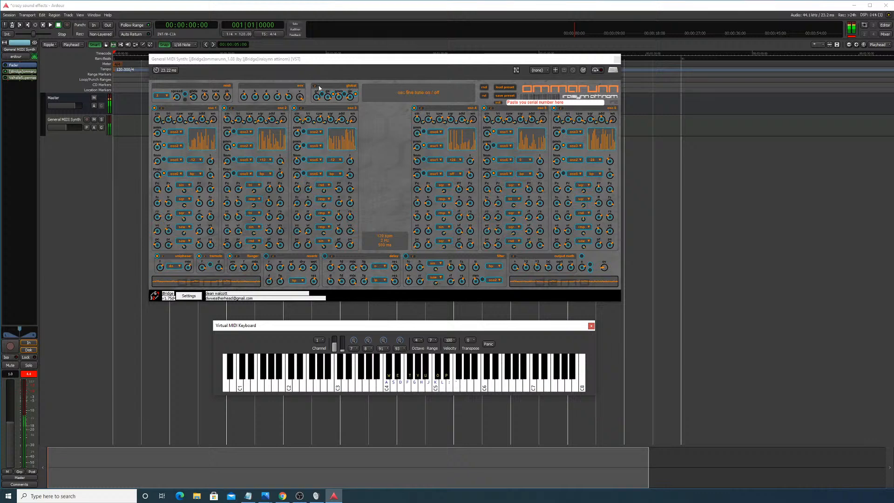
left_click(410, 382)
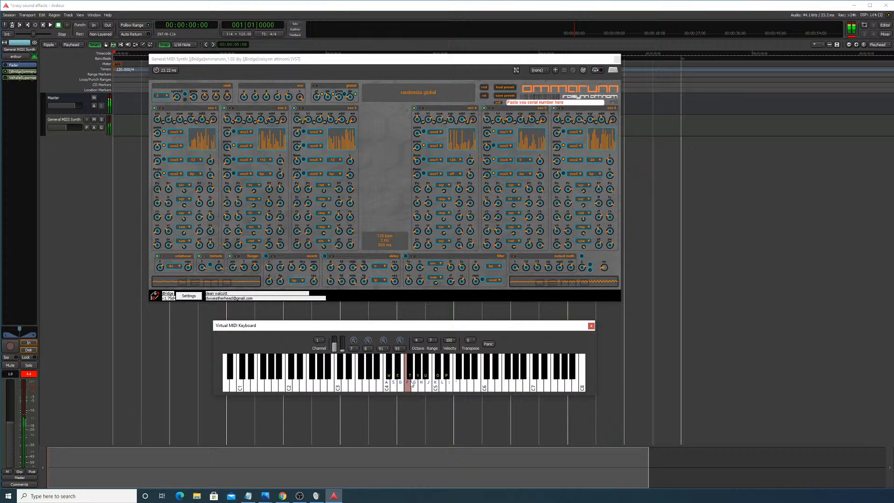
key("d")
key("g")
Step: Randomize the global section again and play D4, E4, G4 and A4 plus a downward note sweep
left_click(316, 86)
key("s")
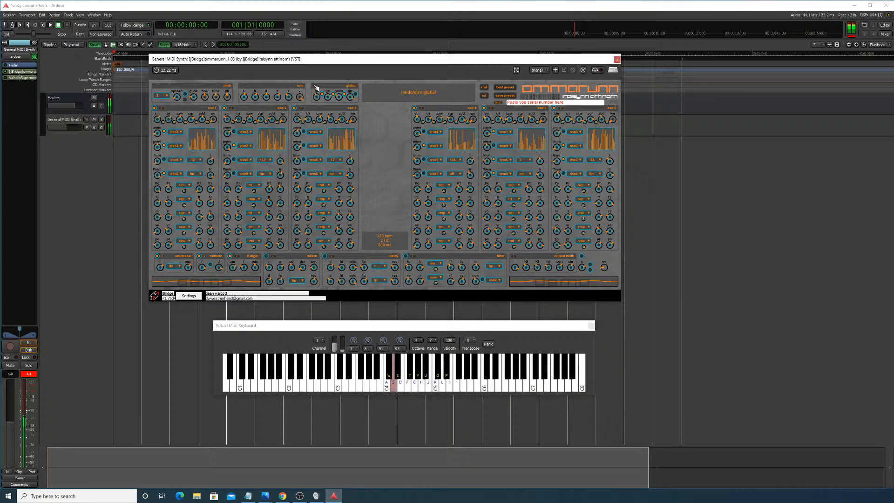
key("g")
key("h")
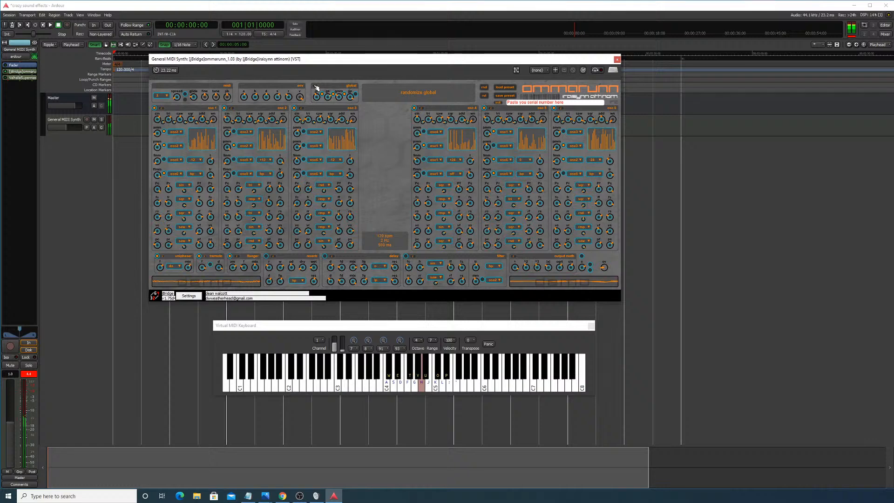
key("d")
key("h")
key("d")
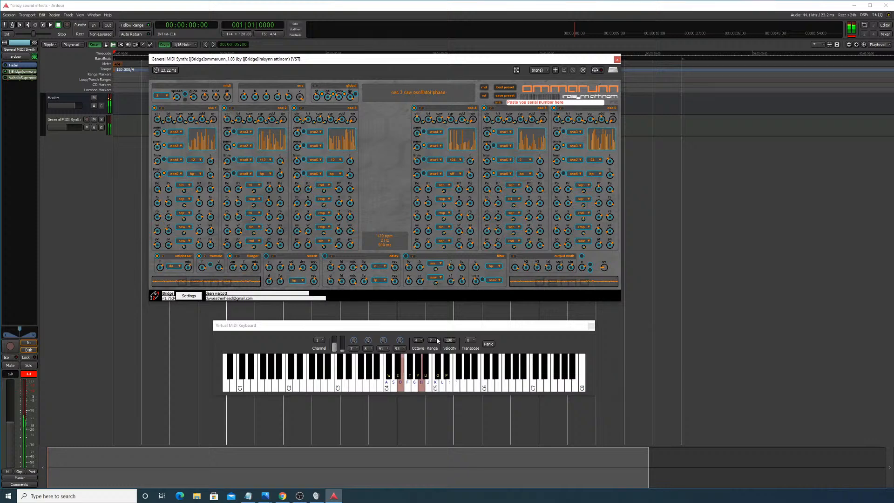
left_click_drag(448, 368, 365, 371)
key("h")
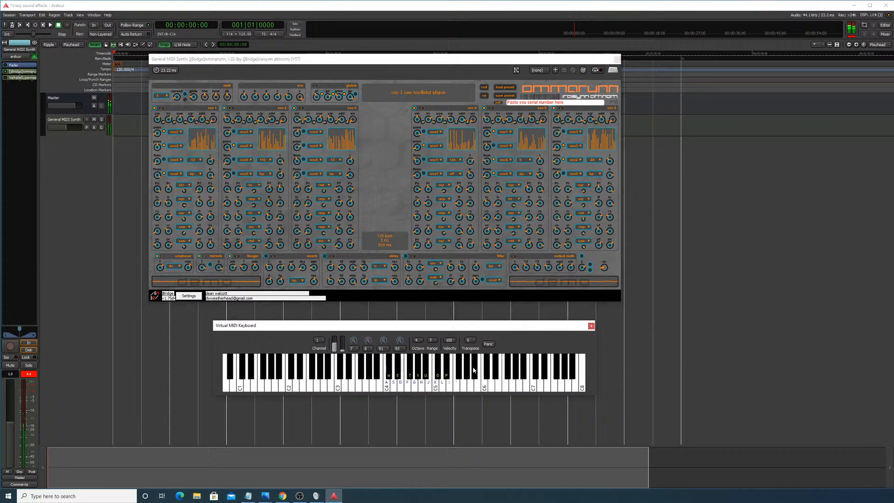
Step: Play E4 and A4 and sweep upward across the virtual keyboard from around E3 to the top of the C5 octave
key("d")
key("h")
key("d")
mouse_move(355, 382)
left_mouse_down()
mouse_move(312, 399)
mouse_move(506, 394)
mouse_move(339, 390)
mouse_move(483, 389)
left_mouse_up()
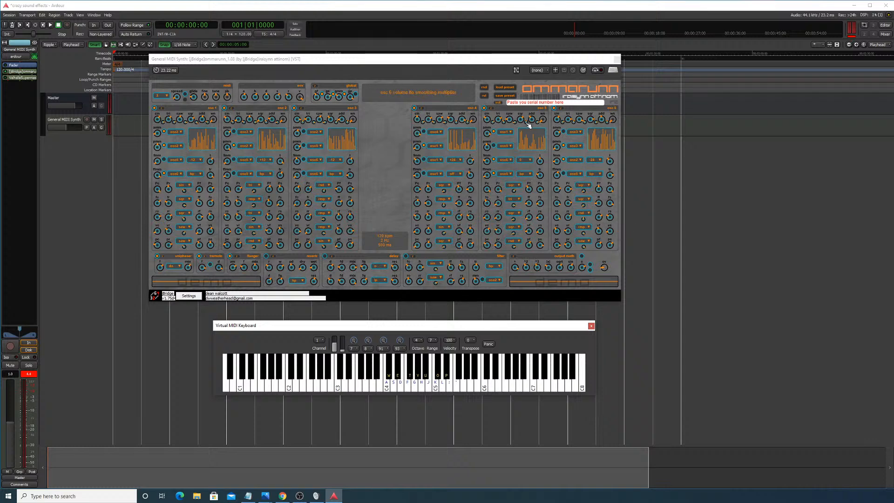
Step: Randomize ommarunn's entire patch and play C#4, E4, F4, F#4 and A4
left_click(486, 87)
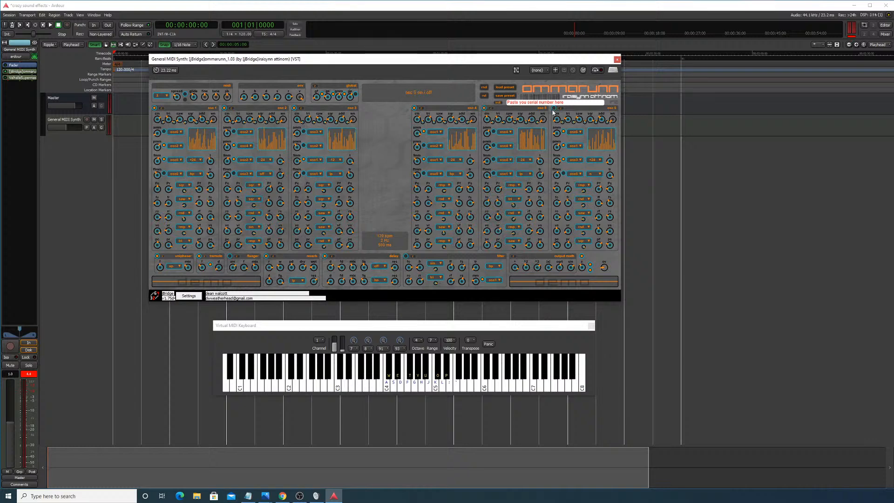
mouse_move(402, 368)
left_mouse_down()
mouse_move(422, 377)
mouse_move(408, 376)
left_mouse_up()
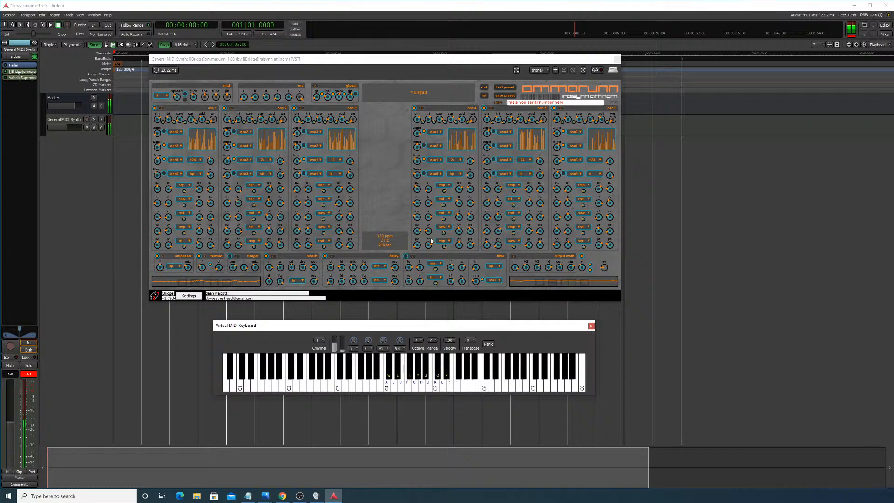
key("w")
key("t")
key("d")
key("d")
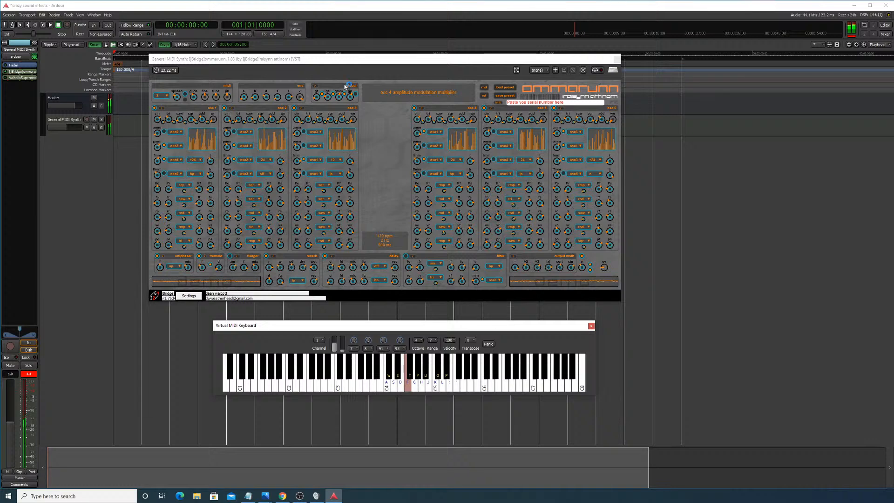
key("h")
Step: Randomize the global section, alternate D4 and A4, and finish with a single C5
left_click(316, 88)
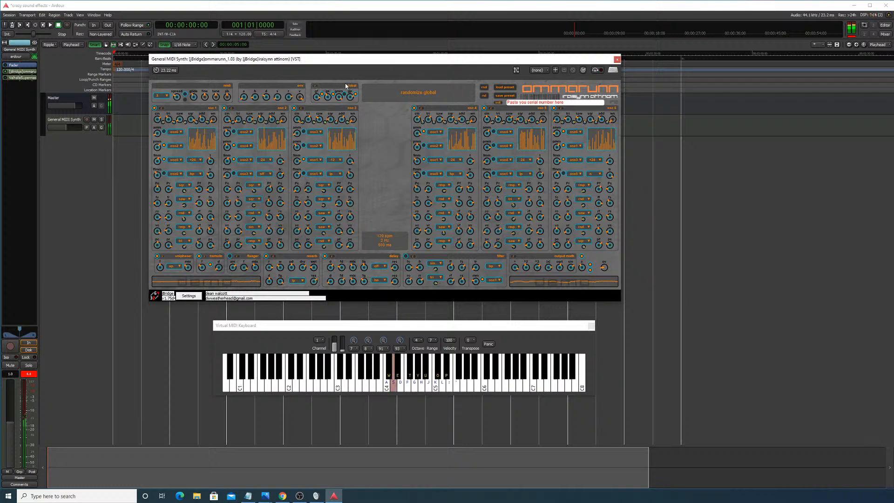
key("s")
key("h")
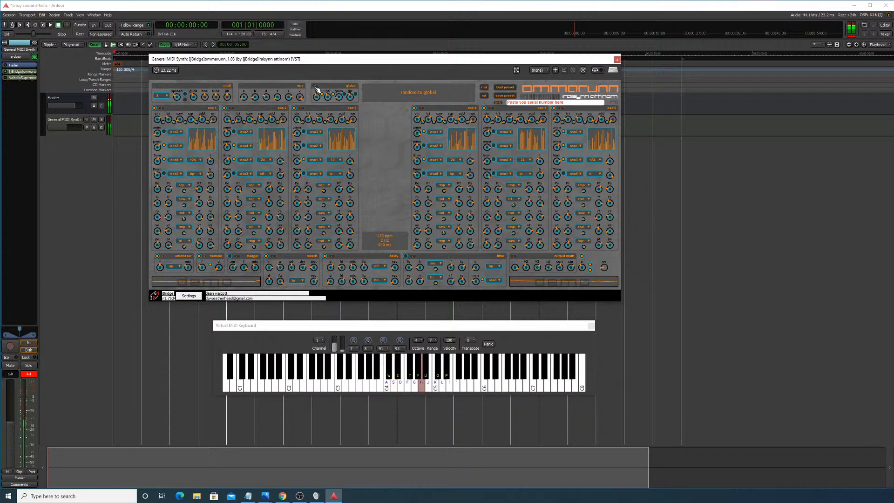
key("h")
key("s")
key("h")
key("s")
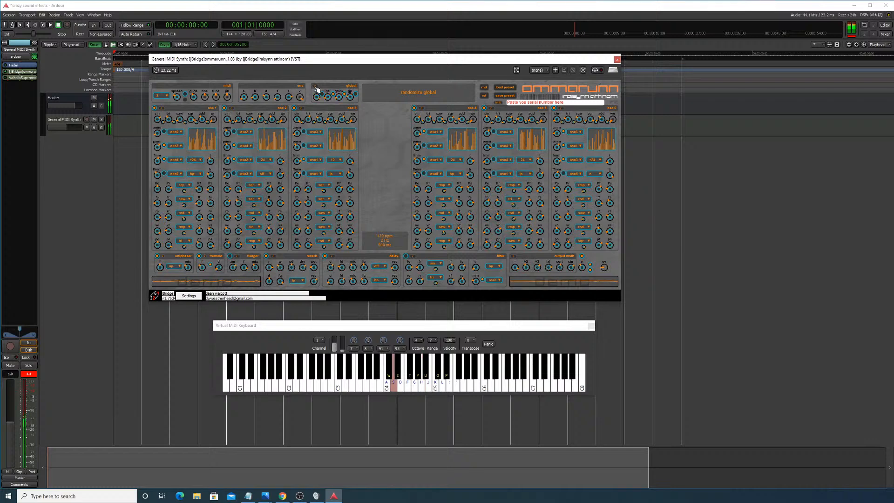
key("h")
key("s")
key("s")
key("h")
left_click(437, 384)
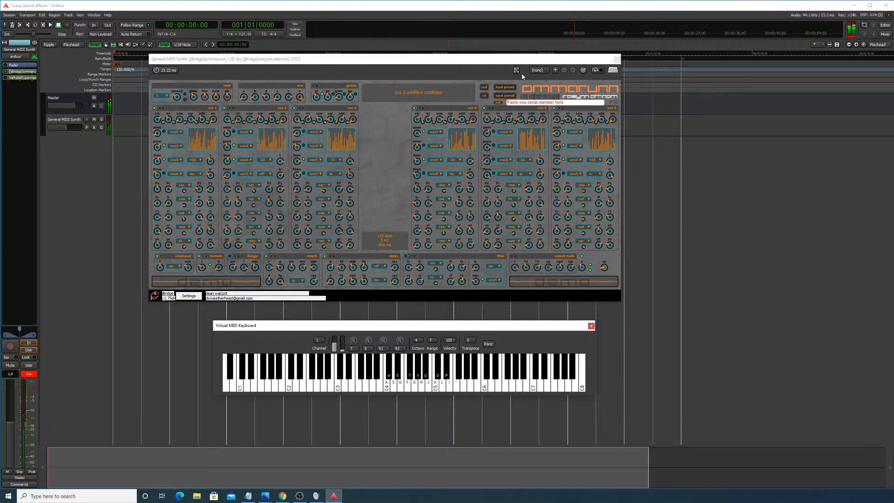
Step: Randomize the entire patch and its global section, and play D4, E4, A4 and B4
left_click(485, 89)
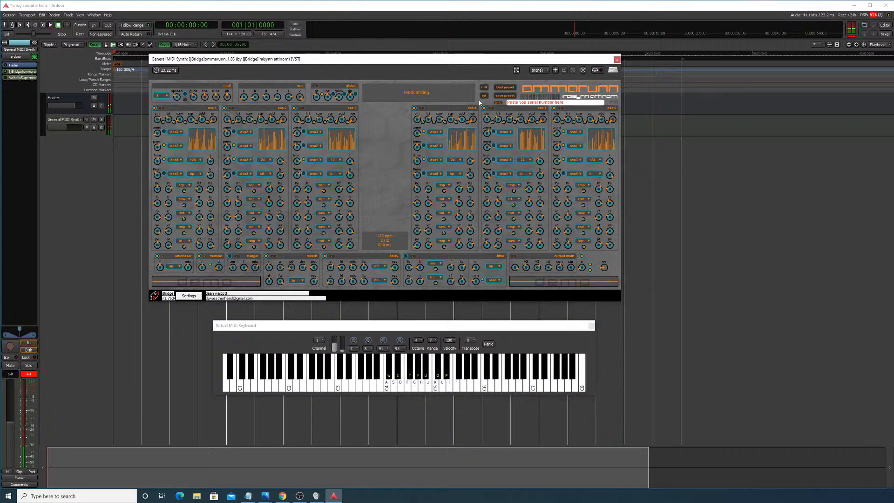
left_click(316, 88)
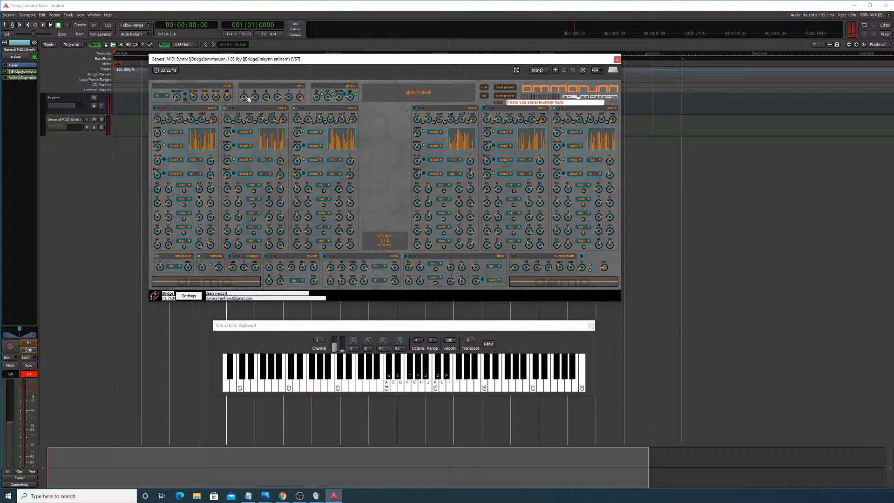
key("h")
key("s")
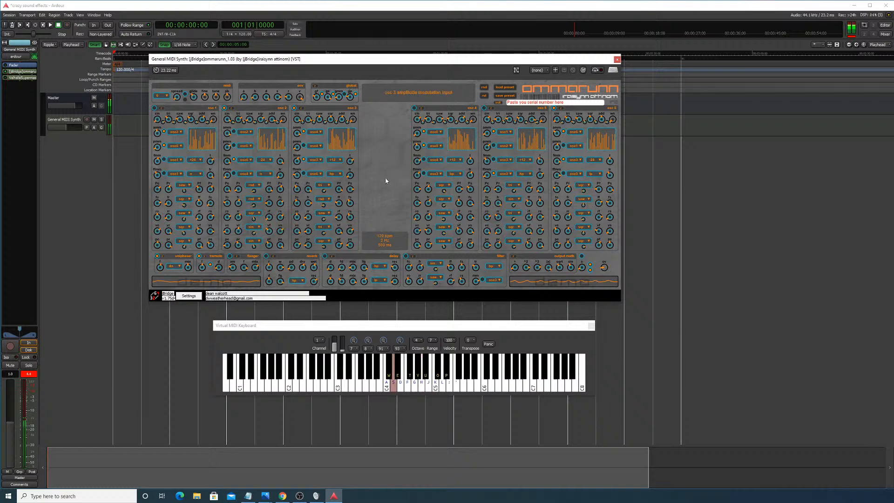
key("h")
key("d")
key("j")
key("d")
key("j")
key("d")
key("h")
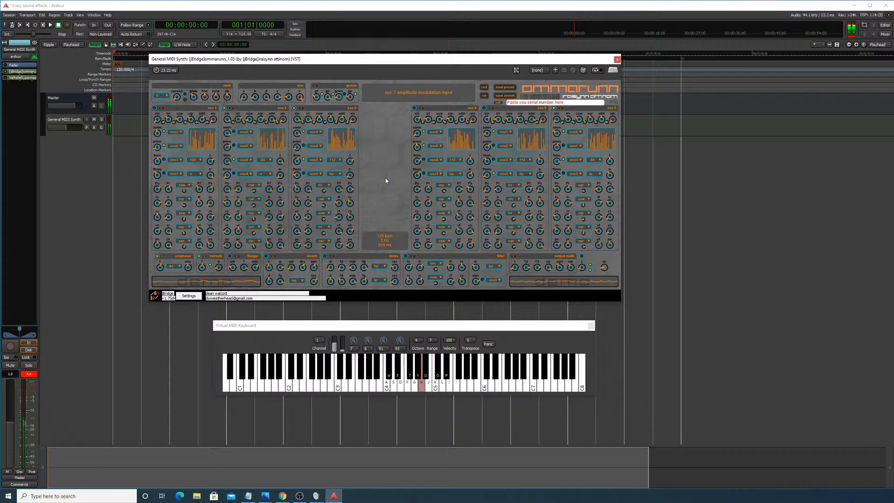
Step: Alternate E4 and G4 repeatedly on the virtual MIDI keyboard
key("d")
key("g")
key("g")
key("d")
key("d")
key("d")
key("g")
key("d")
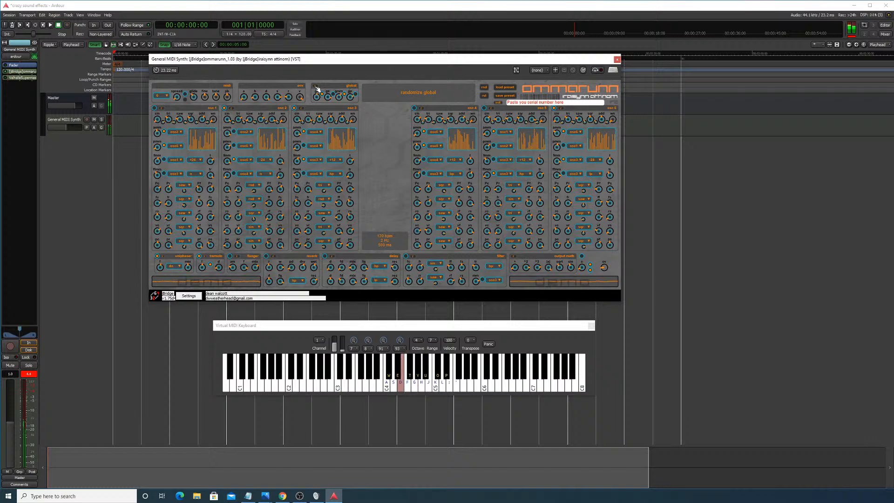
key("g")
key("g")
Step: Sweep notes from G2 up to about D5, alternate A4 and E4, and sweep back down to about D3
left_click(318, 383)
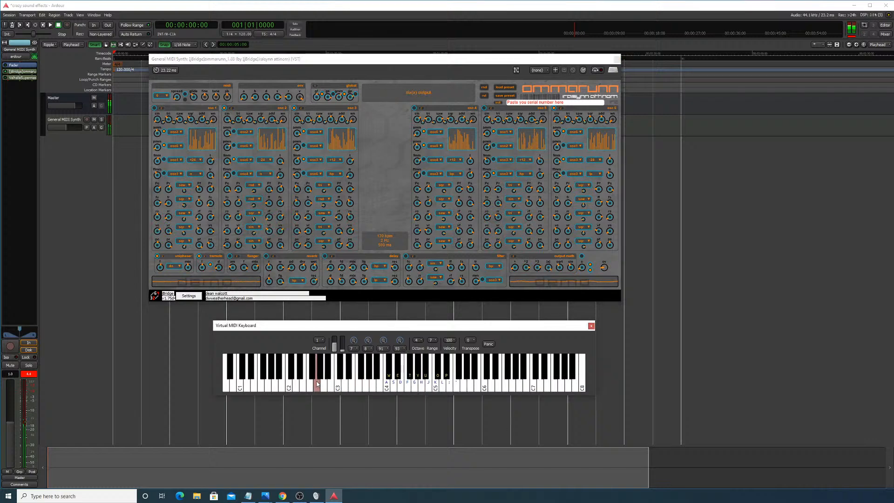
mouse_move(317, 384)
left_mouse_down()
mouse_move(451, 379)
mouse_move(362, 371)
mouse_move(468, 367)
mouse_move(398, 343)
mouse_move(422, 372)
mouse_move(312, 368)
mouse_move(474, 360)
mouse_move(471, 373)
mouse_move(438, 373)
mouse_move(499, 372)
mouse_move(373, 399)
mouse_move(423, 372)
mouse_move(407, 378)
mouse_move(520, 372)
mouse_move(425, 373)
mouse_move(442, 373)
mouse_move(351, 386)
mouse_move(432, 397)
mouse_move(493, 394)
mouse_move(474, 398)
mouse_move(406, 373)
mouse_move(505, 377)
mouse_move(502, 388)
mouse_move(409, 373)
mouse_move(489, 374)
mouse_move(443, 374)
left_mouse_up()
key("h")
key("d")
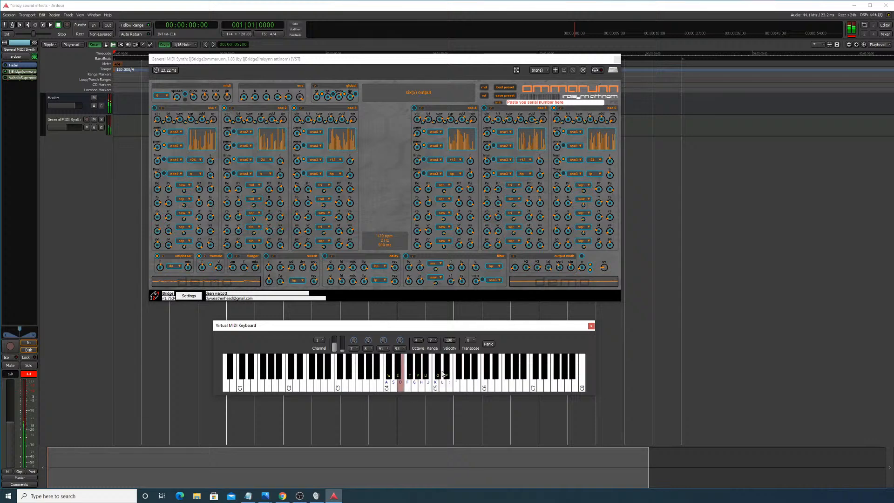
key("h")
key("d")
mouse_move(440, 375)
left_mouse_down()
mouse_move(422, 375)
mouse_move(517, 375)
mouse_move(369, 375)
mouse_move(458, 373)
mouse_move(349, 361)
mouse_move(345, 351)
left_mouse_up()
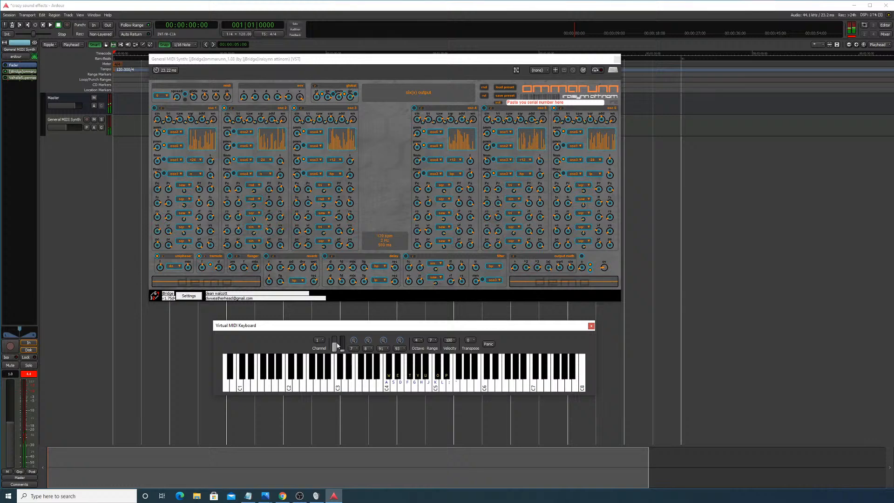
Step: Toggle oscillators 4 and 1 in ommarunn and play E4 and A4 with a short downward sweep
left_click(415, 108)
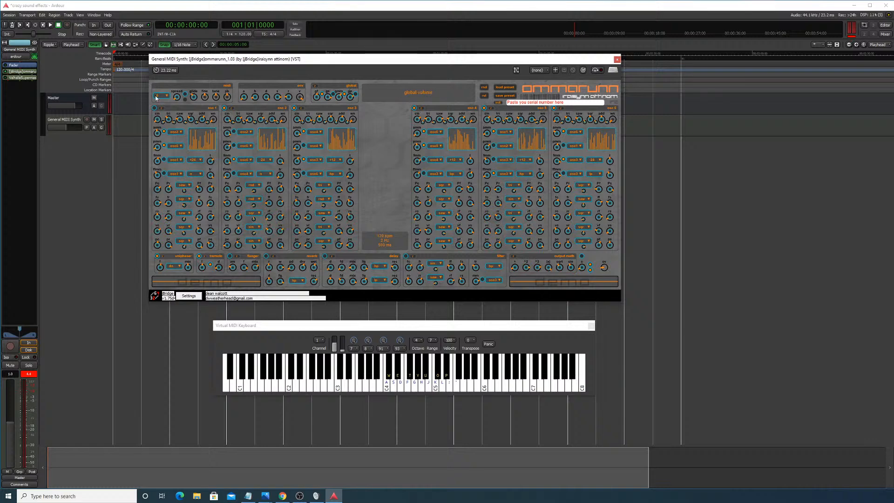
left_click(155, 108)
key("d")
key("h")
mouse_move(412, 376)
left_mouse_down()
mouse_move(491, 373)
mouse_move(321, 367)
mouse_move(467, 367)
mouse_move(366, 355)
mouse_move(410, 368)
mouse_move(385, 363)
left_mouse_up()
key("d")
key("h")
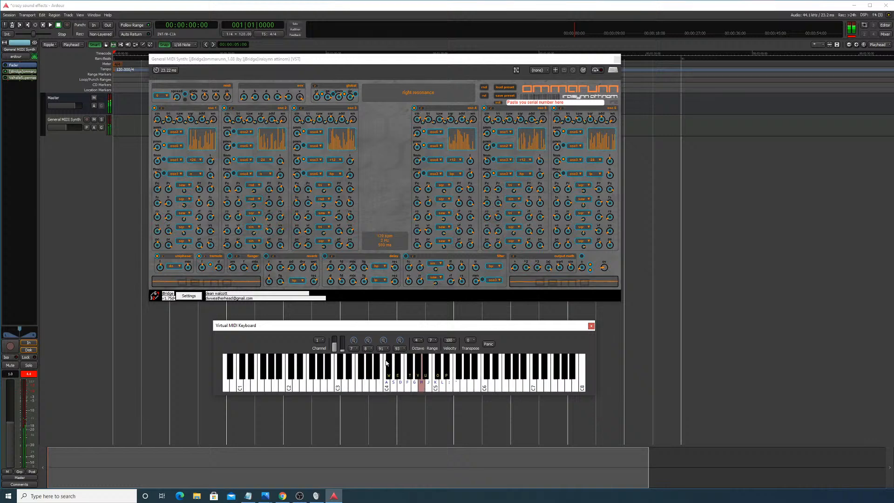
key("d")
key("h")
Step: View the bridged plugin settings for ommarunn and close them
left_click(188, 296)
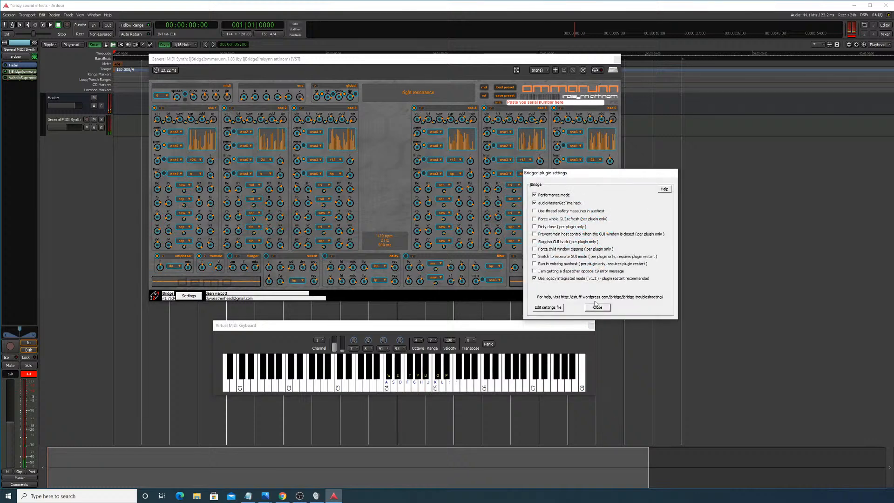
left_click(606, 307)
Step: Sweep notes from about A4 up to B5 and alternate A4 with E4 and D4, ending on G4
mouse_move(418, 380)
left_mouse_down()
mouse_move(485, 377)
mouse_move(353, 378)
mouse_move(438, 374)
mouse_move(475, 384)
left_mouse_up()
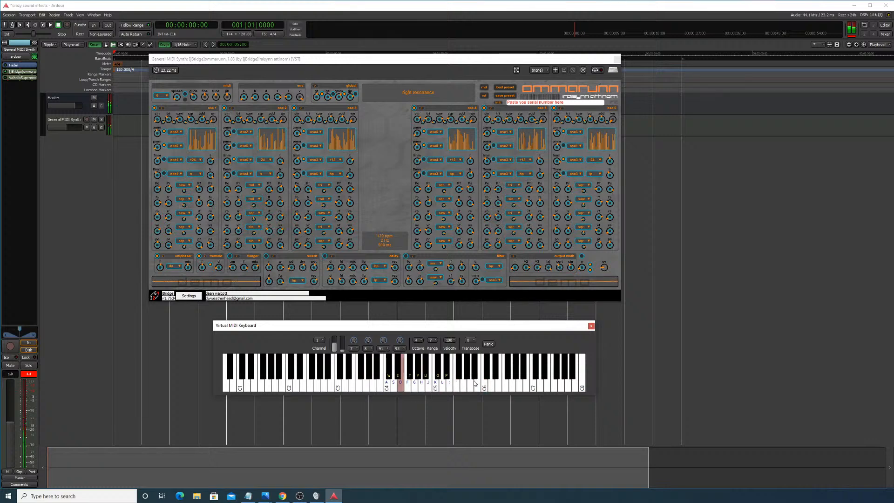
key("h")
key("d")
key("h")
key("s")
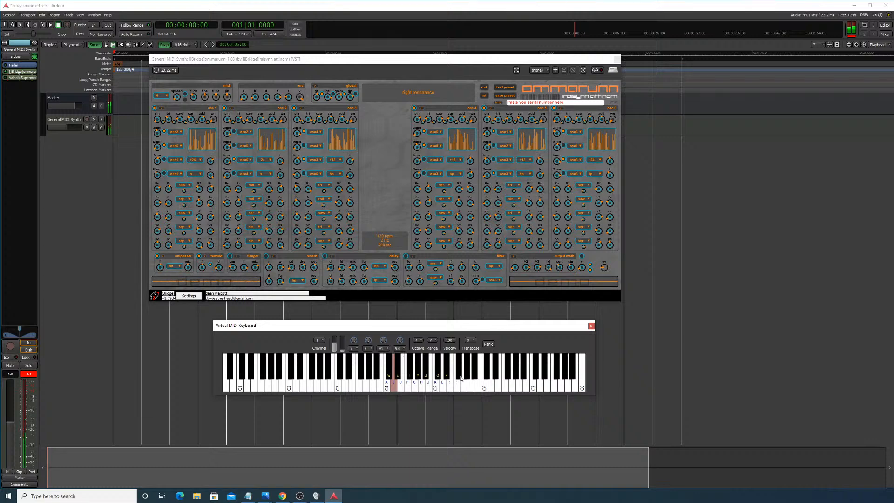
key("h")
key("s")
key("h")
key("s")
key("h")
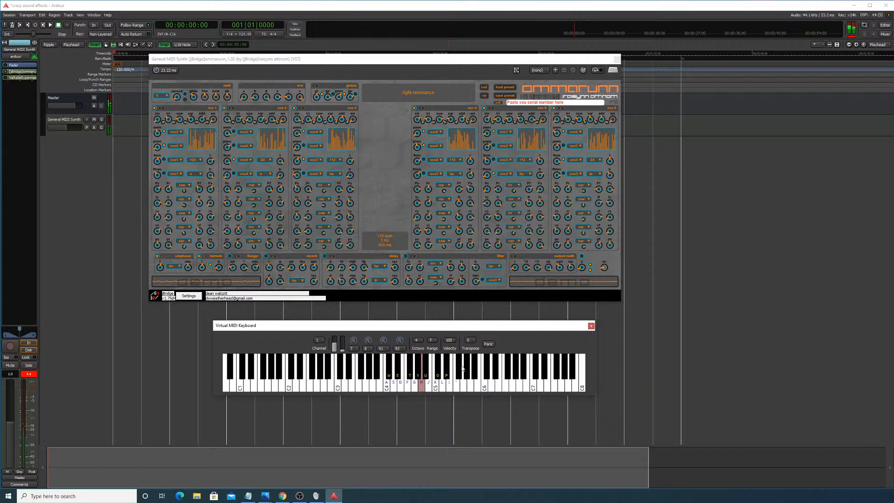
key("s")
key("g")
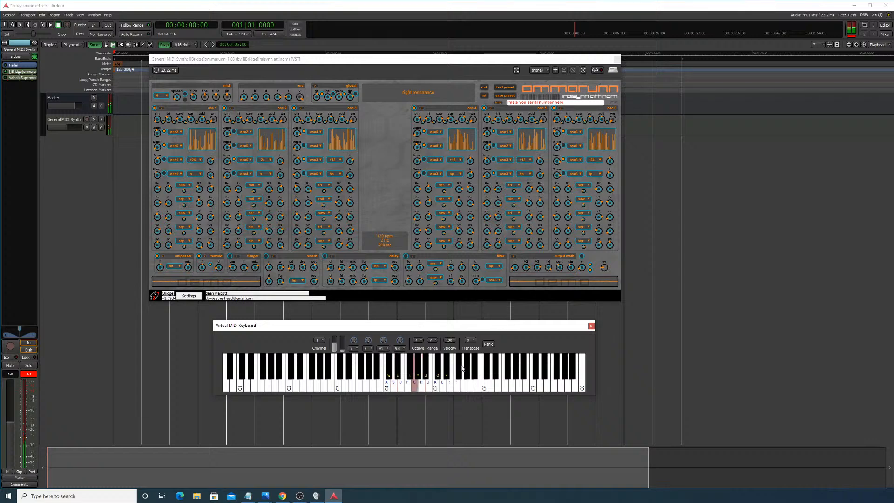
Step: Play a pattern of B4, C4, D5, G4 and A4 on the virtual MIDI keyboard
key("j")
key("a")
key("l")
key("g")
key("j")
key("a")
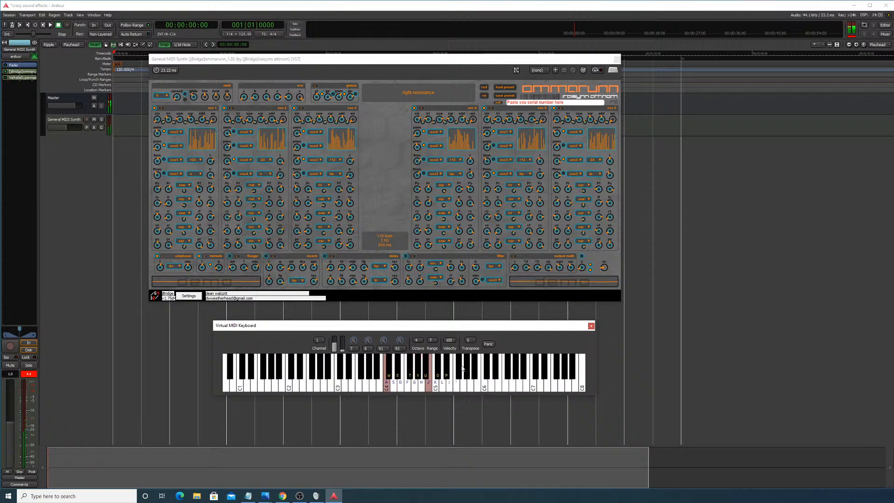
key("g")
key("h")
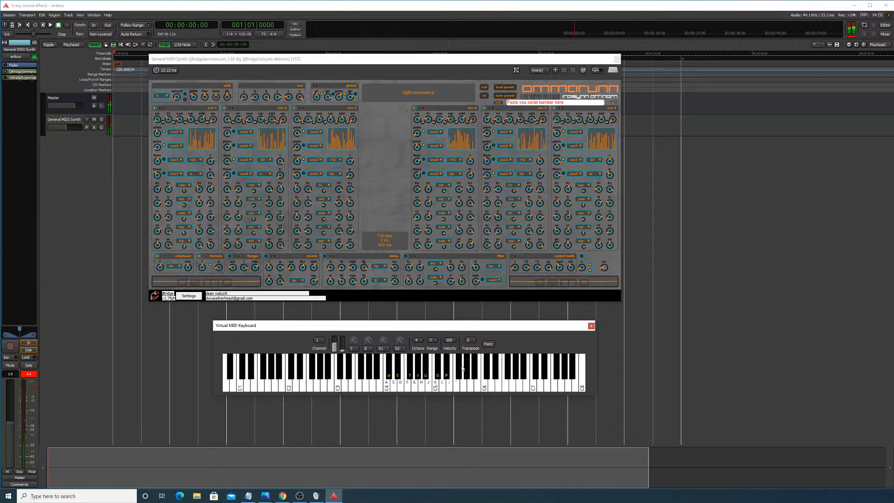
key("a")
Step: Randomize the global section and adjust two of its knobs while repeating C4
left_click(315, 87)
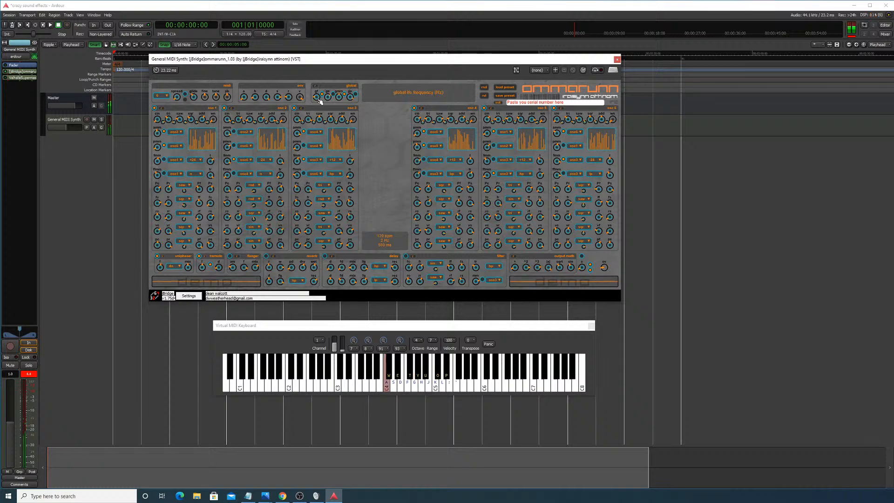
key("a")
key("a")
left_click_drag(338, 98, 337, 95)
key("a")
key("a")
mouse_move(351, 97)
left_mouse_down()
mouse_move(358, 94)
mouse_move(350, 103)
left_mouse_up()
Step: Alternate G4 and C4 continuously to audition the adjusted global settings
key("g")
key("a")
key("a")
key("g")
key("a")
key("g")
key("a")
key("g")
key("a")
key("g")
key("a")
key("g")
key("a")
key("g")
key("a")
key("g")
key("a")
key("g")
key("a")
key("g")
key("a")
key("g")
key("a")
key("g")
key("a")
key("g")
key("a")
key("g")
Step: Randomize the entire patch, alternate C4 and G4, and sweep down from about E6 to G3
left_click(484, 87)
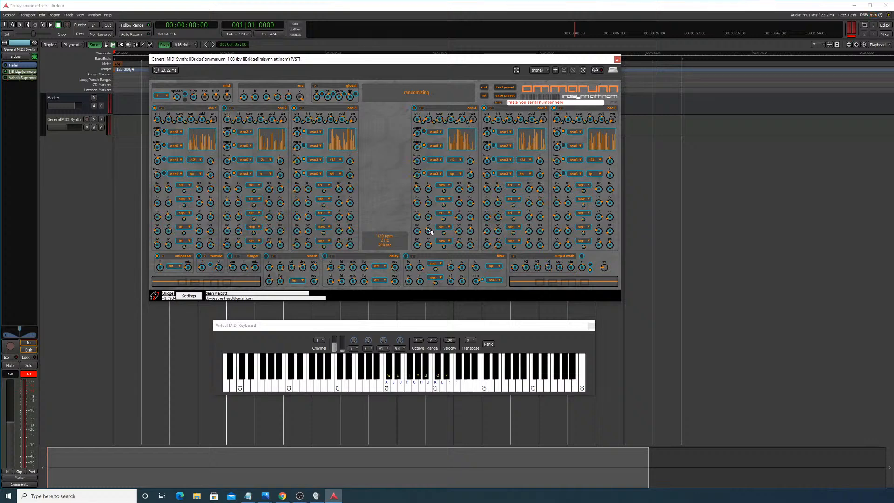
key("a")
key("g")
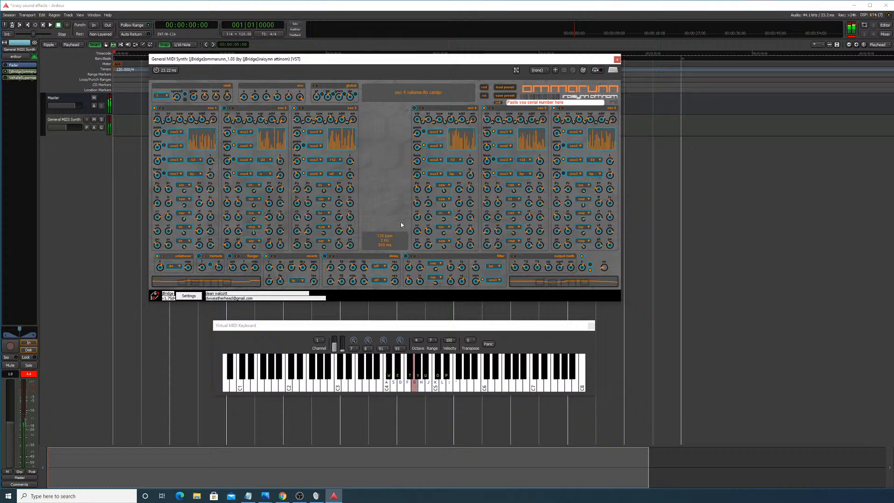
key("a")
key("g")
left_click_drag(499, 384, 365, 384)
key("a")
key("g")
key("a")
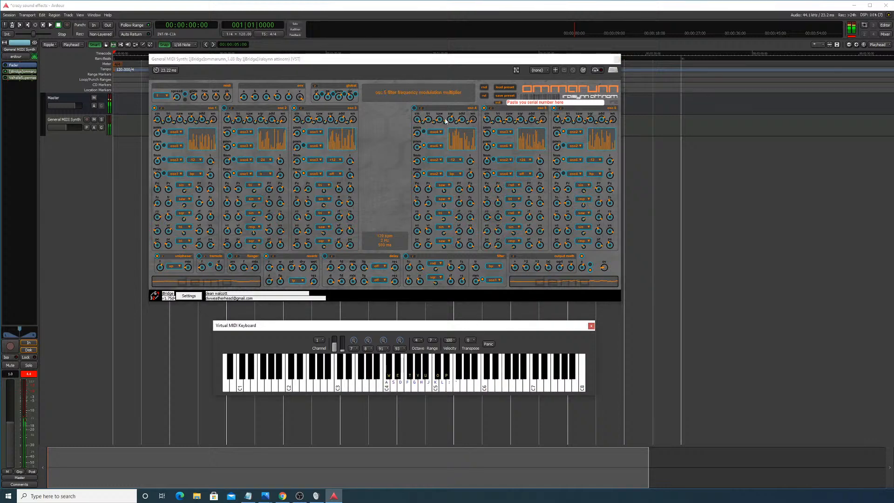
Step: Toggle oscillator 4, alternate C4 and G4, and sweep briefly from about A4 to C5
left_click(416, 110)
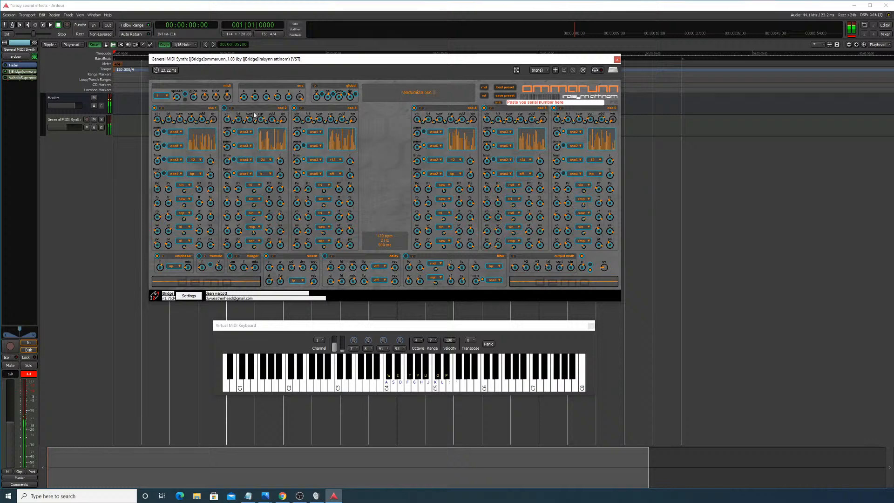
key("a")
key("g")
key("a")
key("g")
mouse_move(420, 386)
left_mouse_down()
mouse_move(487, 371)
mouse_move(411, 378)
mouse_move(419, 379)
mouse_move(457, 367)
mouse_move(411, 367)
mouse_move(496, 359)
mouse_move(385, 368)
mouse_move(464, 368)
mouse_move(408, 366)
mouse_move(437, 364)
left_mouse_up()
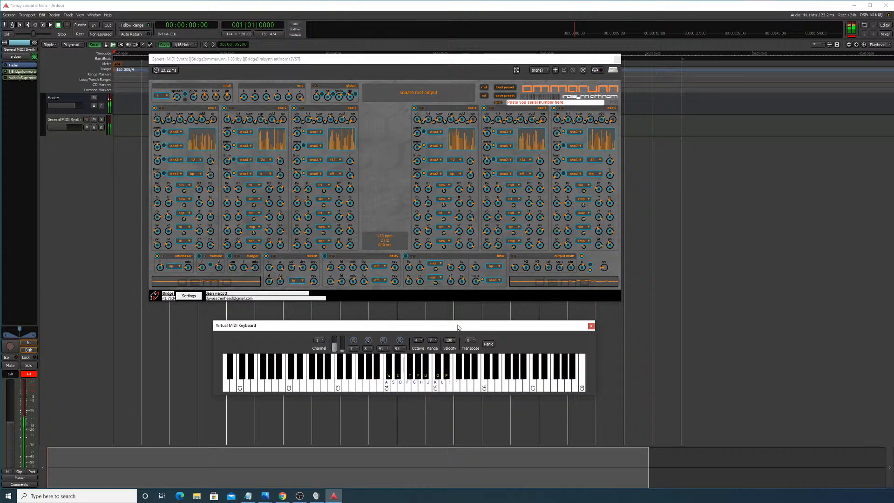
Step: Randomize the entire patch twice and play C4 and G4
left_click(485, 88)
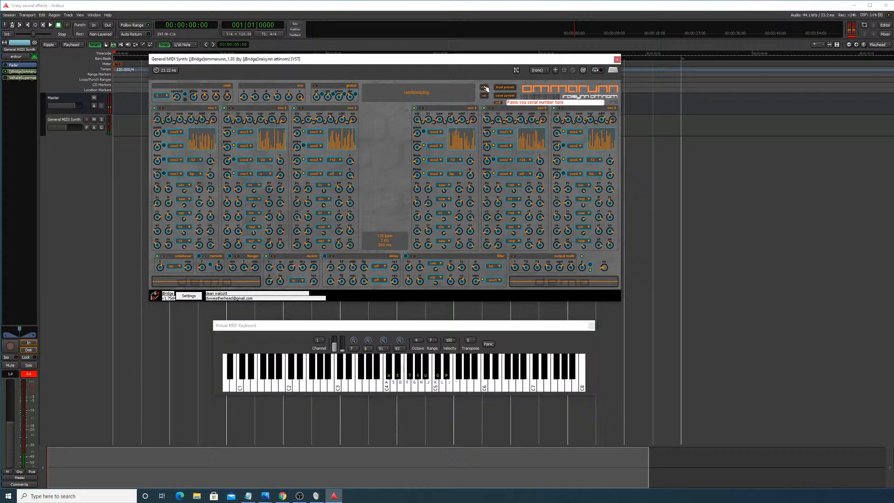
left_click(484, 88)
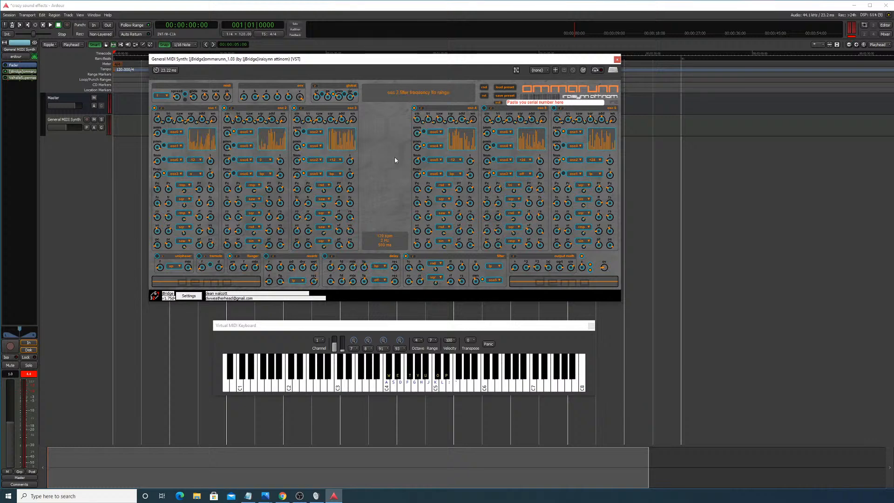
key("a")
key("g")
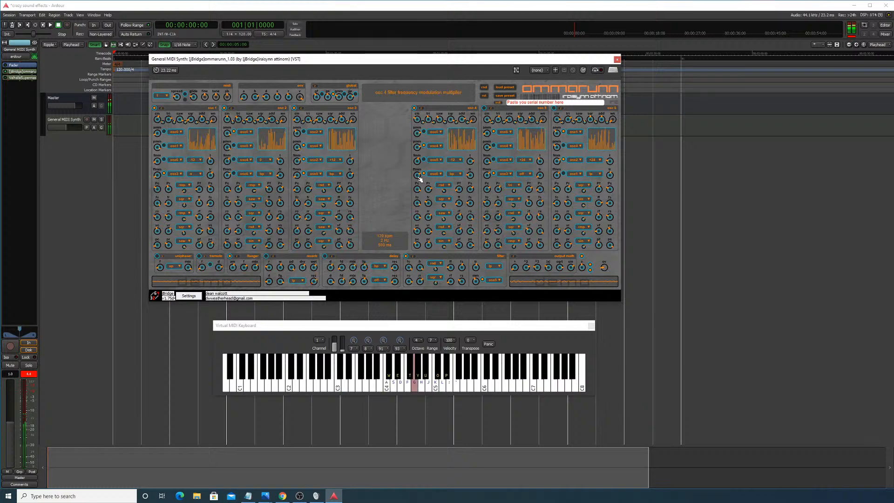
key("a")
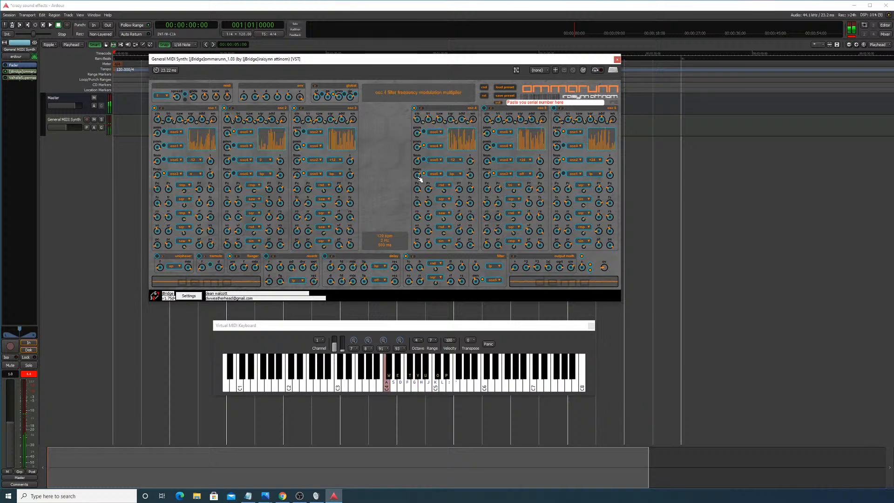
Step: Play G4 and A4, toggle oscillator 5, and sweep from about B3 to E4 on the virtual keyboard
key("g")
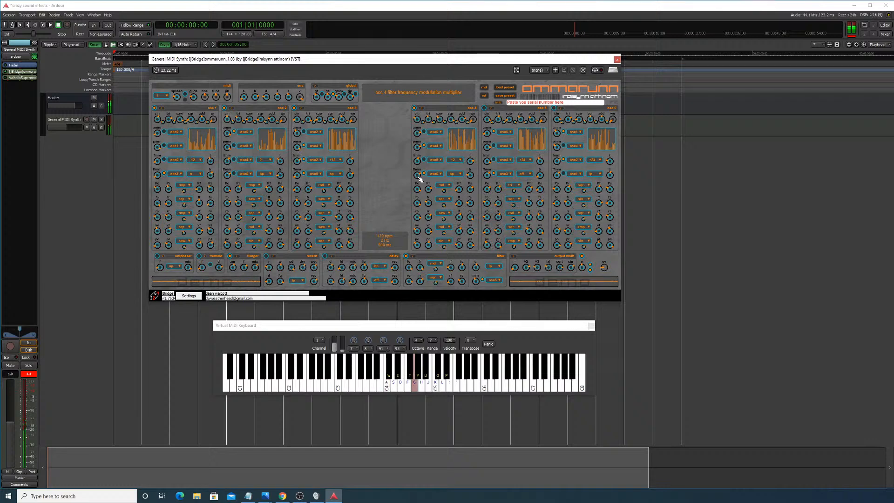
key("h")
mouse_move(423, 387)
left_mouse_down()
mouse_move(361, 368)
mouse_move(439, 379)
mouse_move(422, 369)
left_mouse_up()
left_click(484, 109)
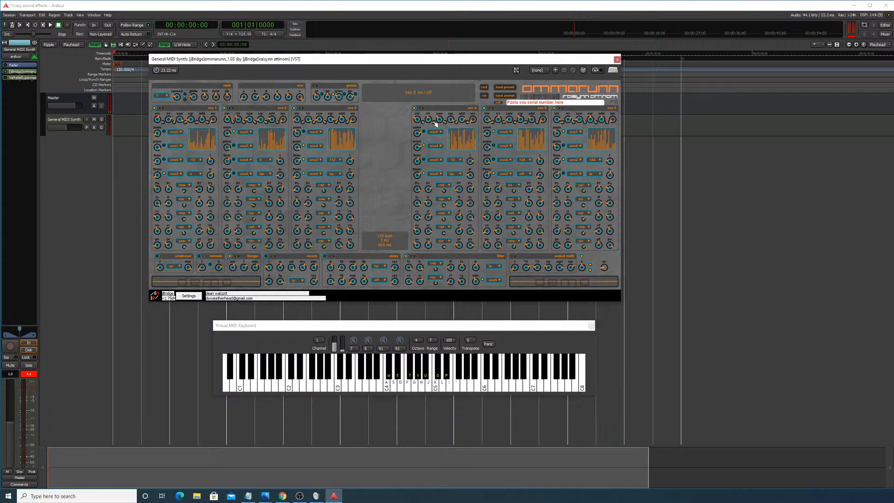
mouse_move(380, 387)
left_mouse_down()
mouse_move(467, 383)
mouse_move(476, 391)
mouse_move(366, 379)
mouse_move(467, 371)
mouse_move(351, 355)
mouse_move(349, 368)
mouse_move(435, 372)
mouse_move(380, 344)
mouse_move(399, 333)
mouse_move(368, 337)
mouse_move(391, 370)
mouse_move(368, 373)
mouse_move(443, 378)
mouse_move(402, 375)
left_mouse_up()
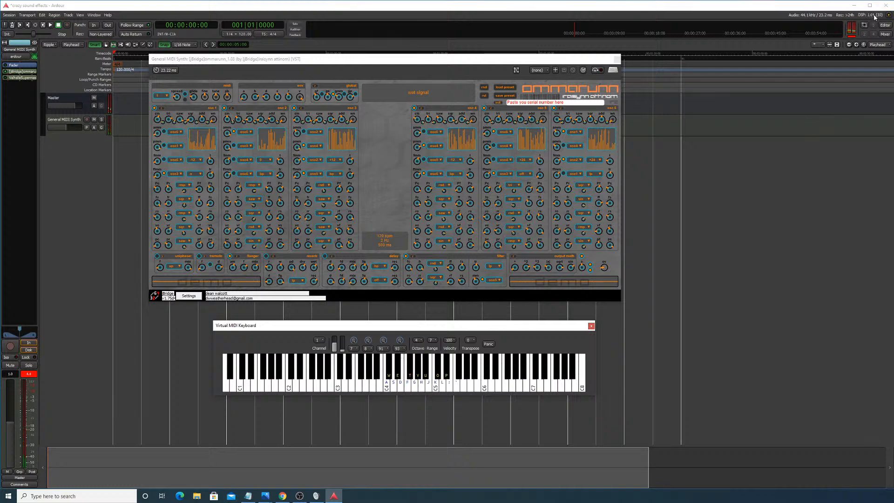
Step: Sweep from about C4 to C5, play D#4, E4, C4 and G4, and toggle oscillator 4
mouse_move(387, 379)
left_mouse_down()
mouse_move(463, 374)
mouse_move(339, 373)
mouse_move(436, 366)
left_mouse_up()
key("e")
key("d")
key("a")
key("g")
left_click(413, 110)
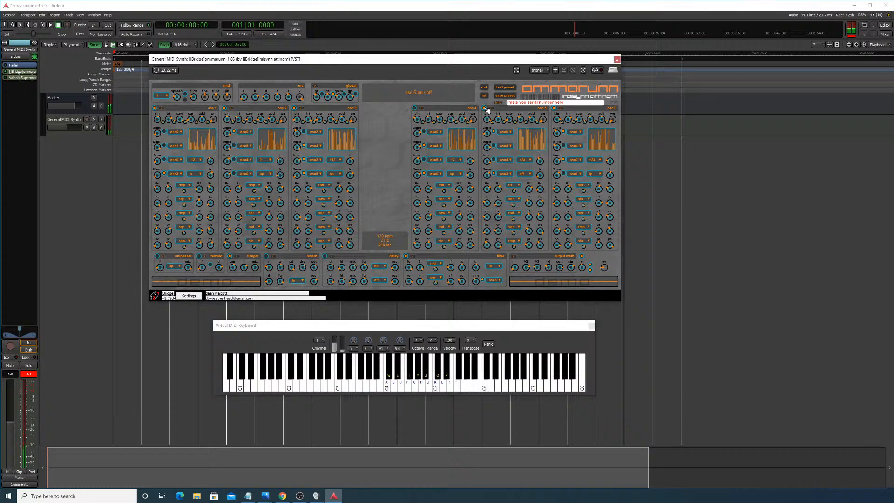
Step: Repeat and alternate C4 and G4 to audition the patch with oscillator 4 toggled
key("a")
key("a")
key("g")
key("g")
key("a")
key("a")
key("g")
key("a")
key("g")
key("a")
Step: Play A4 and B4, sweep briefly from C5 to B4, and play C4, G4, A4 and D#4
key("h")
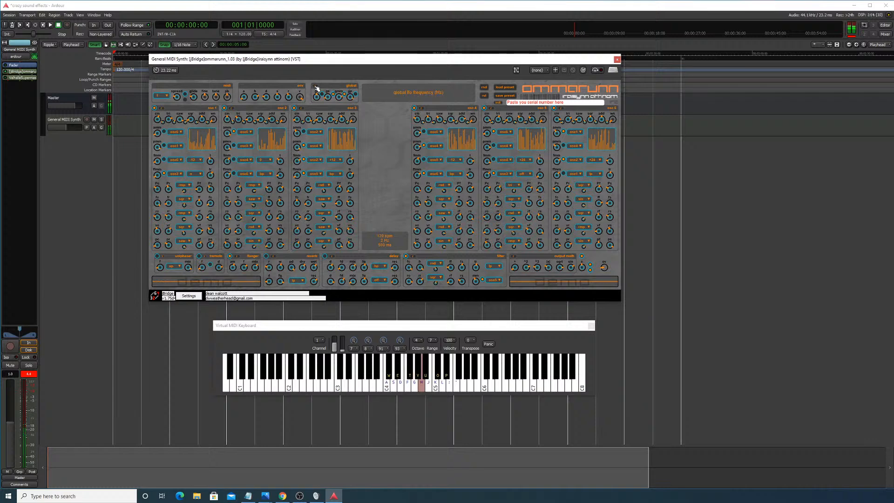
key("j")
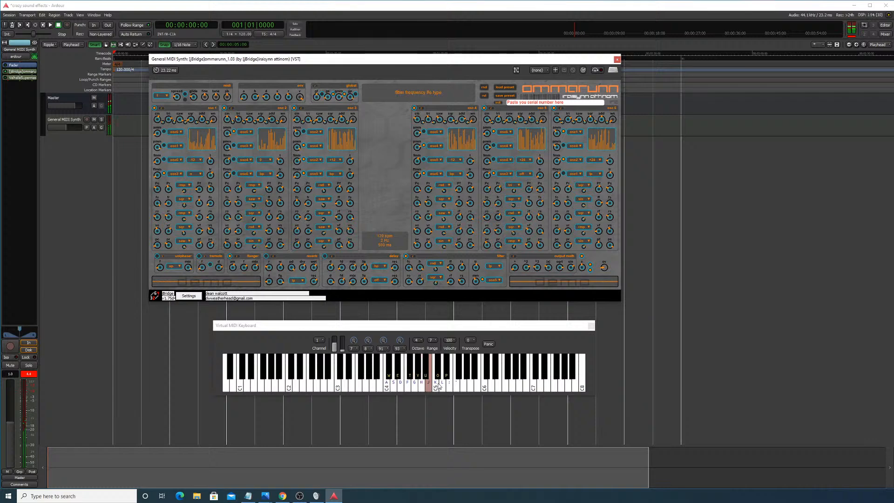
left_click_drag(440, 386, 429, 380)
key("a")
key("a")
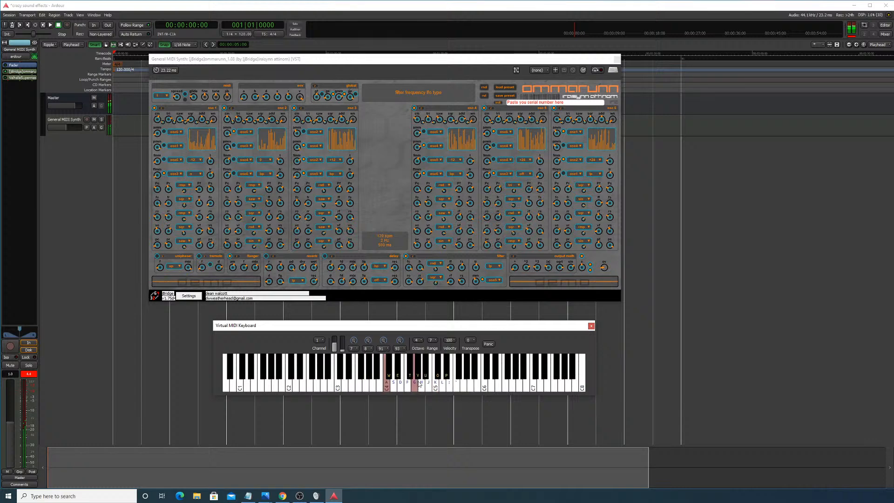
key("g")
key("a")
key("h")
key("e")
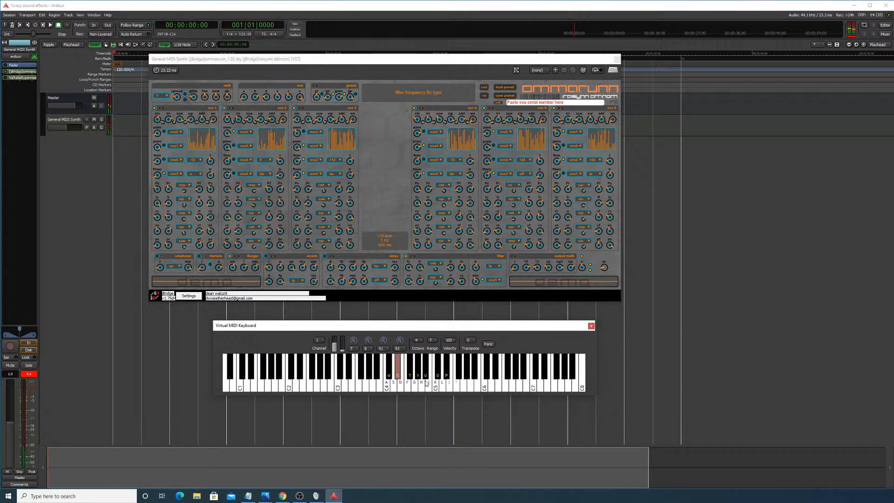
Step: Alternate A4 and D4 repeatedly to audition the current patch
key("h")
key("s")
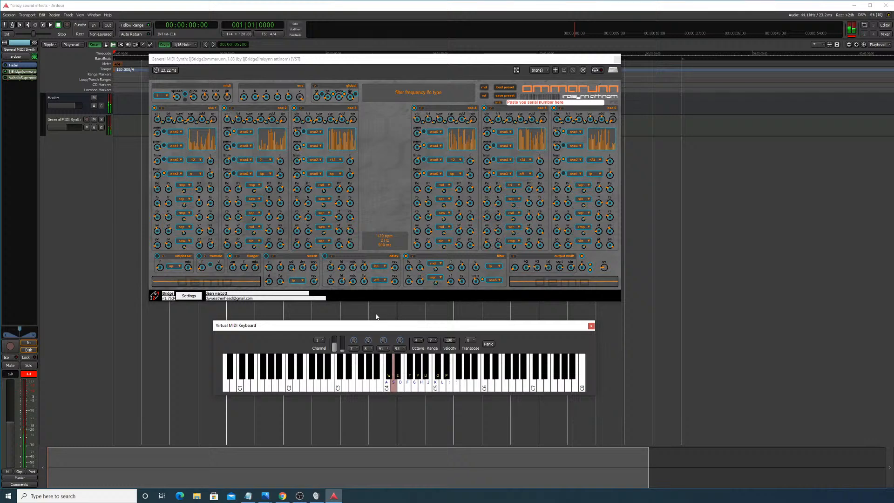
key("h")
key("s")
key("h")
key("s")
key("h")
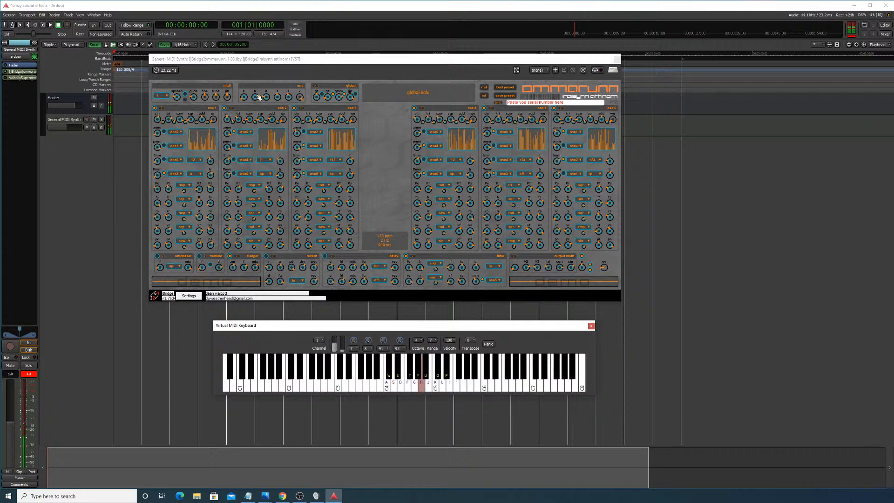
Step: Adjust a global envelope control and alternate D4 and A4 to hear the change
left_click(259, 97)
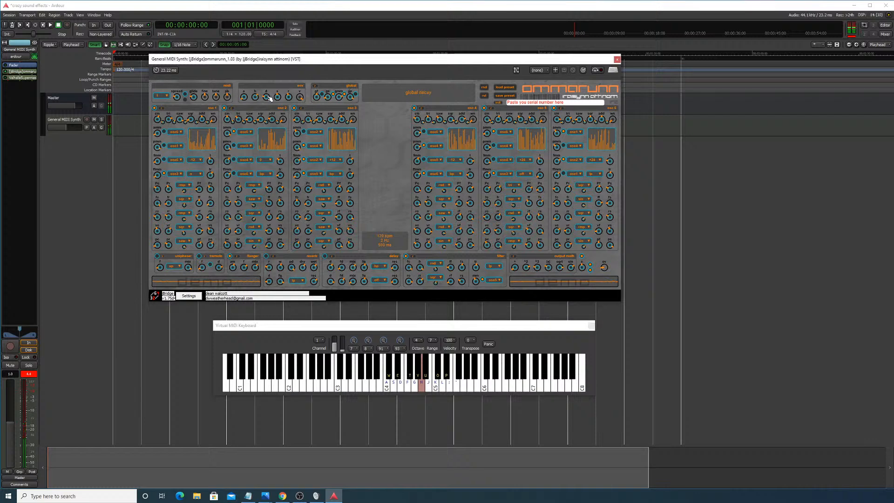
key("s")
key("h")
key("s")
key("h")
Step: Set the unison voices to 3 and alternate A4 and D4 repeatedly
left_click(165, 96)
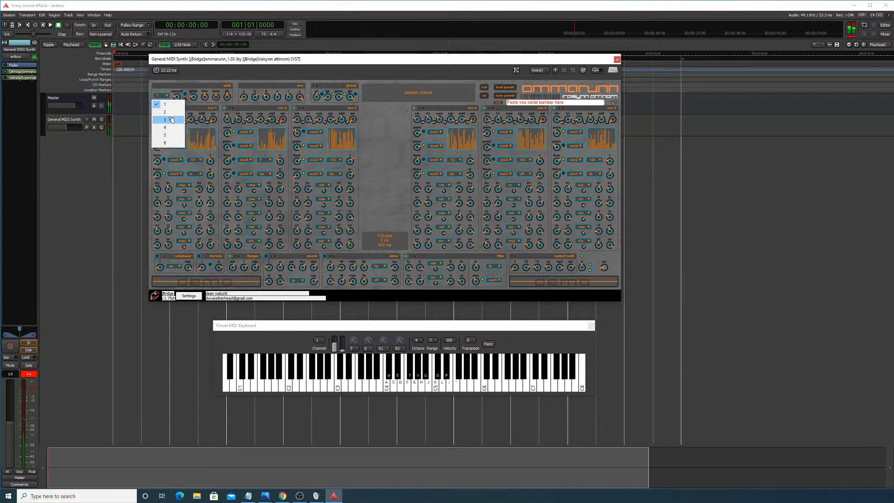
left_click(170, 116)
key("h")
key("s")
key("h")
key("s")
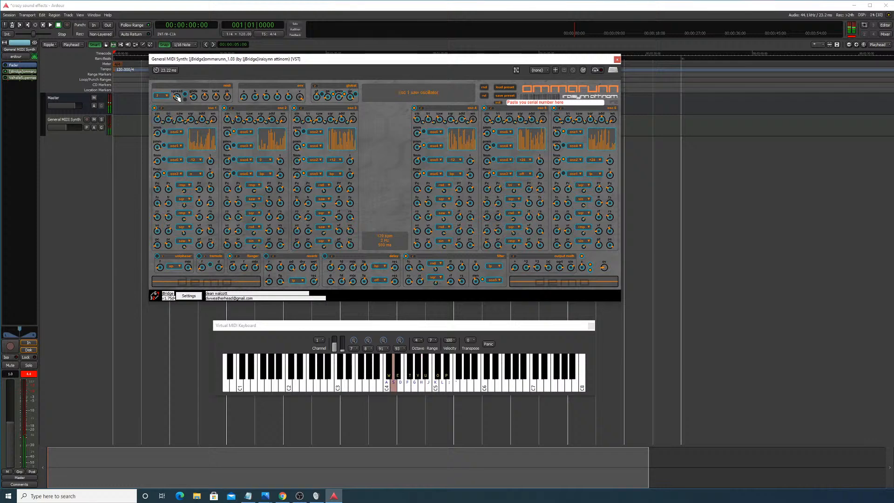
key("h")
key("s")
key("h")
key("s")
Step: Randomize the entire patch and play C#4, F#4, G#4 and E4
left_click(486, 88)
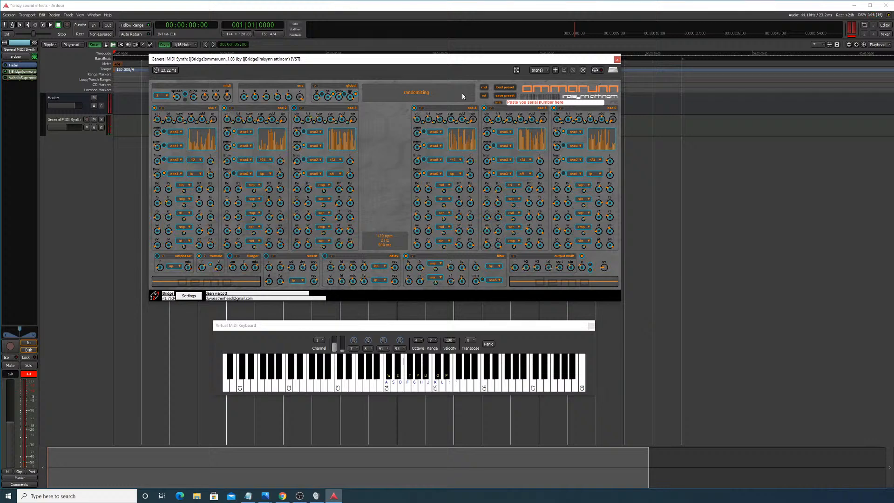
key("w")
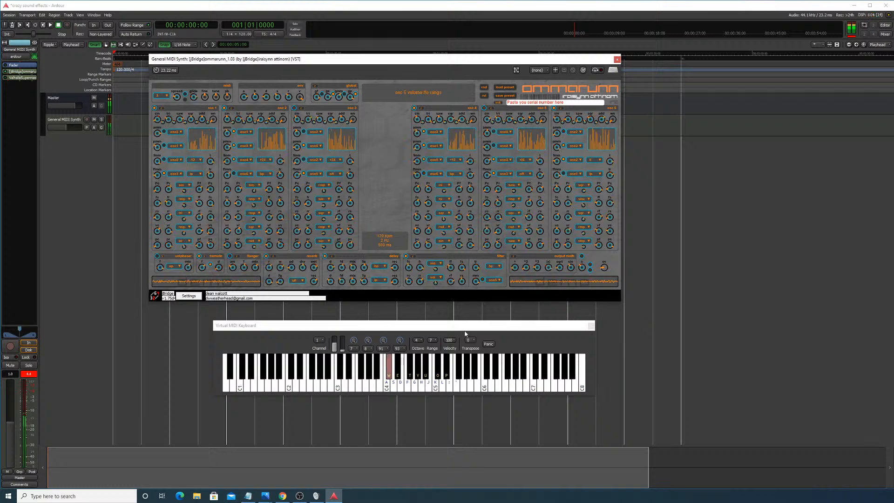
key("t")
key("y")
key("d")
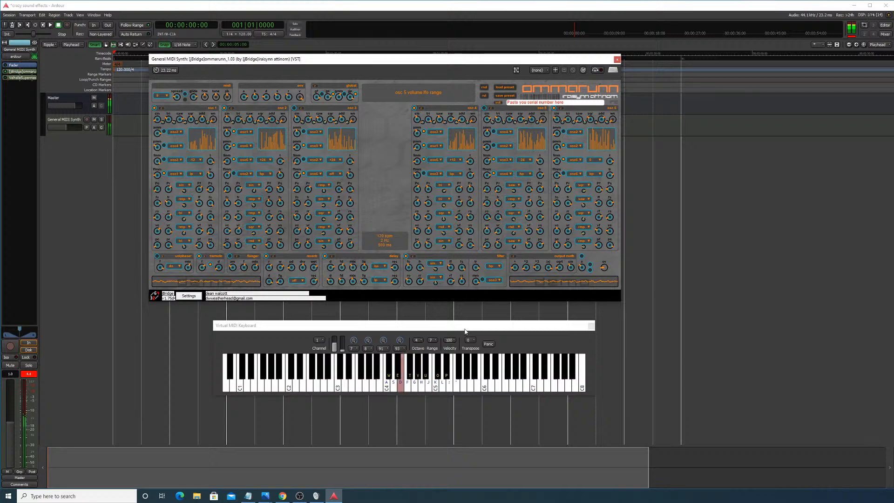
Step: Sweep up from about A3 to C5, play C#4 and G#4, and toggle oscillator 3
mouse_move(368, 386)
left_mouse_down()
mouse_move(344, 386)
mouse_move(463, 385)
mouse_move(434, 379)
left_mouse_up()
key("w")
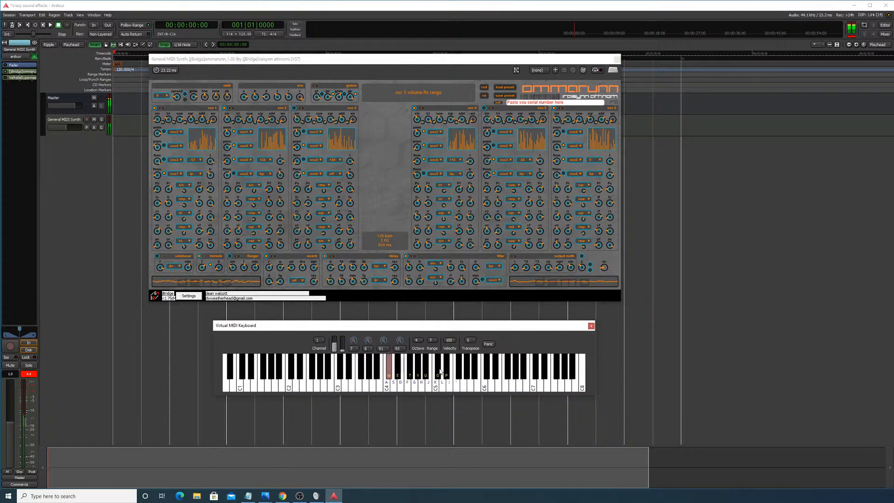
key("y")
left_click(295, 110)
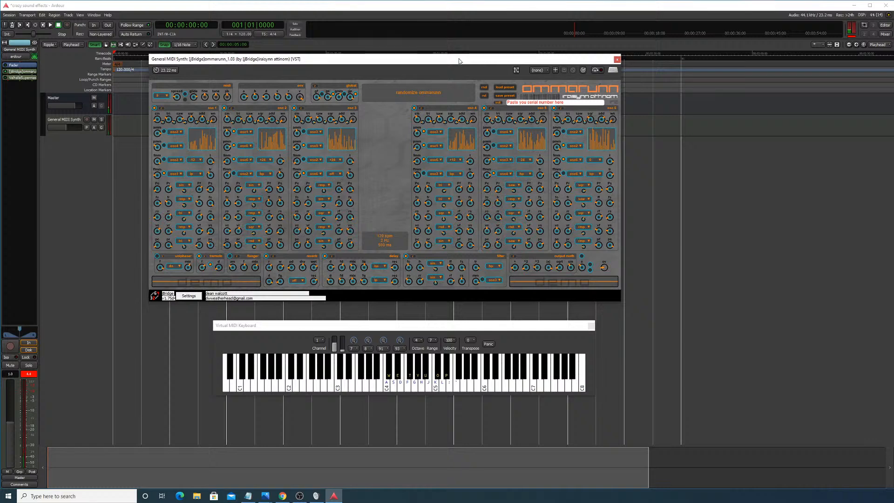
Step: Move and slightly enlarge the synth window, and play C#4, F#4 and G#4 with a sweep from A4 down to about A3
left_click_drag(459, 60, 483, 67)
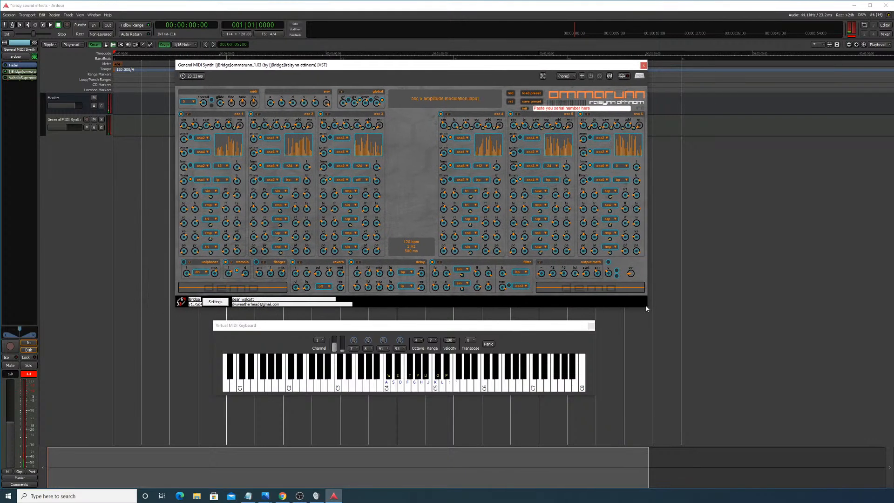
mouse_move(645, 308)
left_mouse_down()
mouse_move(670, 331)
mouse_move(655, 311)
left_mouse_up()
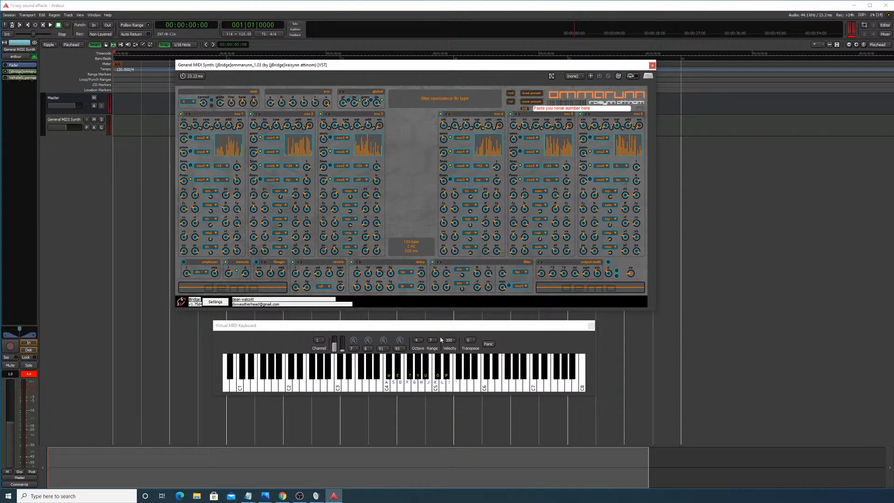
key("w")
key("t")
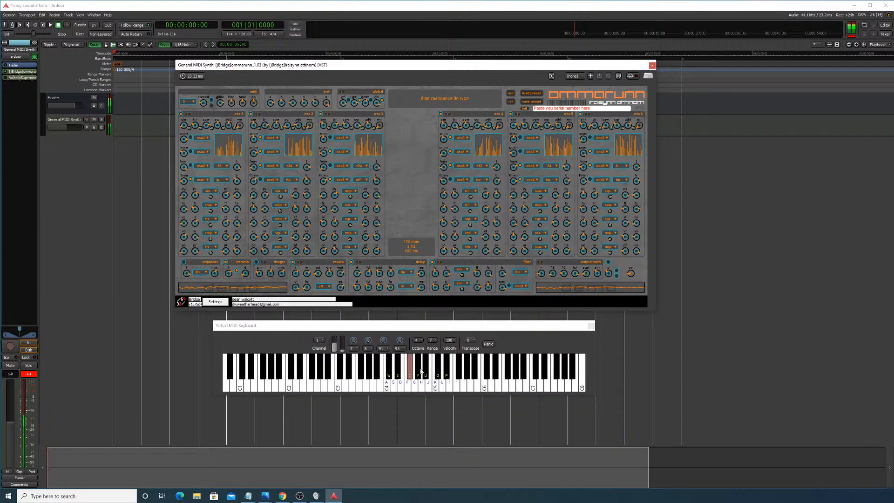
mouse_move(422, 385)
left_mouse_down()
mouse_move(400, 387)
mouse_move(471, 388)
mouse_move(442, 387)
mouse_move(458, 385)
mouse_move(412, 370)
mouse_move(371, 379)
left_mouse_up()
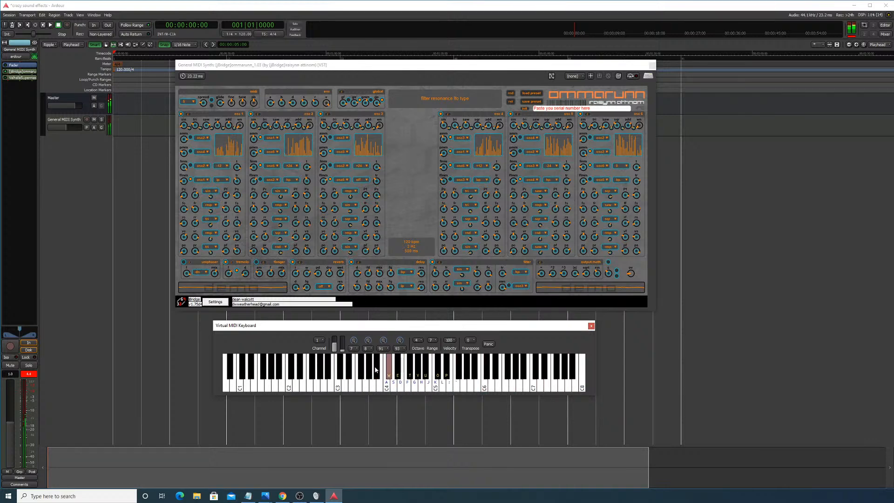
key("t")
key("y")
Step: Toggle the global section, play C#4, C4 and F4, and strike a low note around F3
left_click(343, 95)
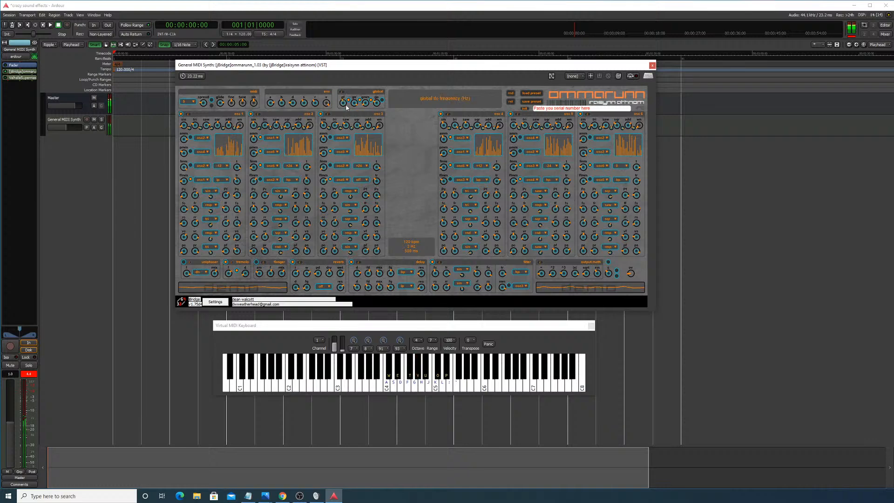
key("w")
key("a")
key("f")
left_click(355, 369)
mouse_move(355, 369)
left_mouse_down()
mouse_move(479, 372)
mouse_move(346, 372)
mouse_move(488, 376)
mouse_move(355, 344)
left_mouse_up()
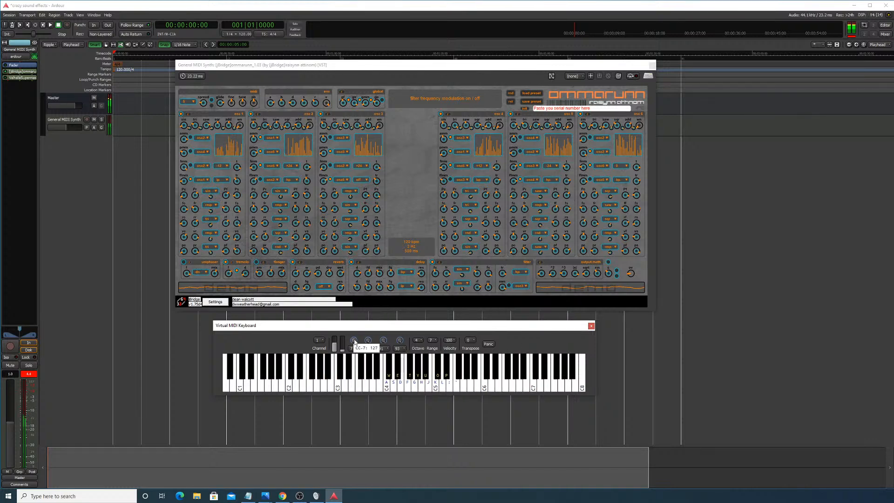
Step: Toggle compression before reverb and delay, play D#4, A4 and D4, and sweep briefly from about G4 to D4
key("e")
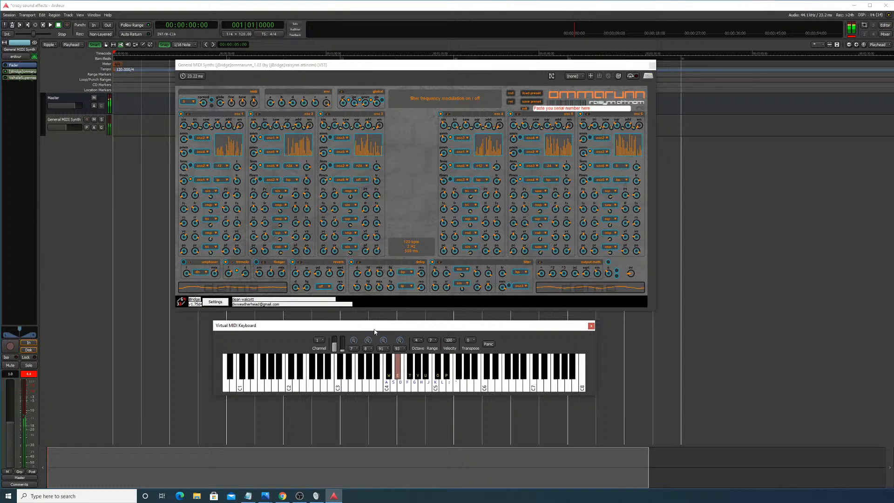
key("h")
left_click(610, 264)
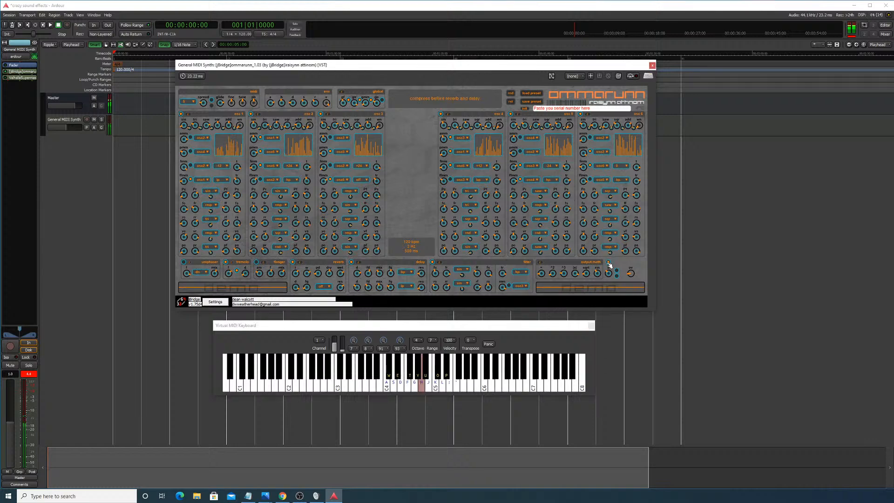
key("s")
key("h")
key("s")
key("h")
mouse_move(412, 374)
left_mouse_down()
mouse_move(318, 360)
mouse_move(467, 366)
mouse_move(394, 368)
mouse_move(435, 378)
mouse_move(424, 372)
mouse_move(446, 374)
mouse_move(393, 371)
left_mouse_up()
Step: Toggle compression before reverb and delay again, and toggle the channel inversion switches while auditioning D#4
left_click(609, 263)
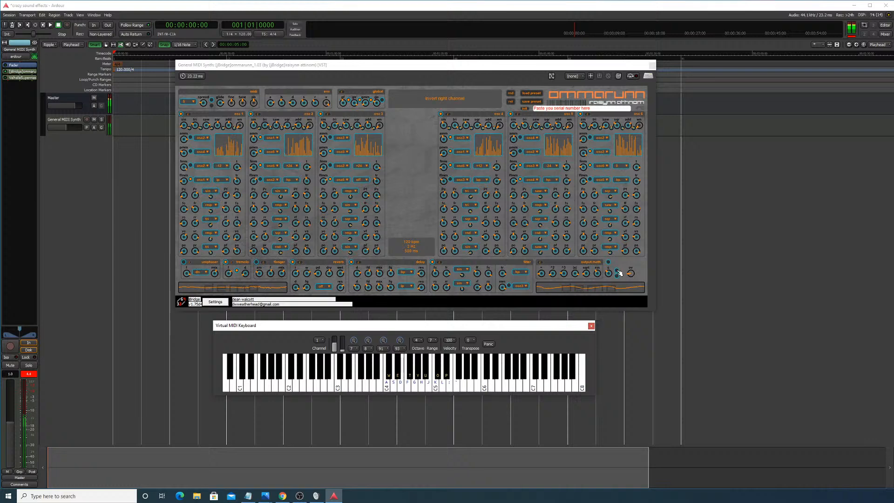
key("e")
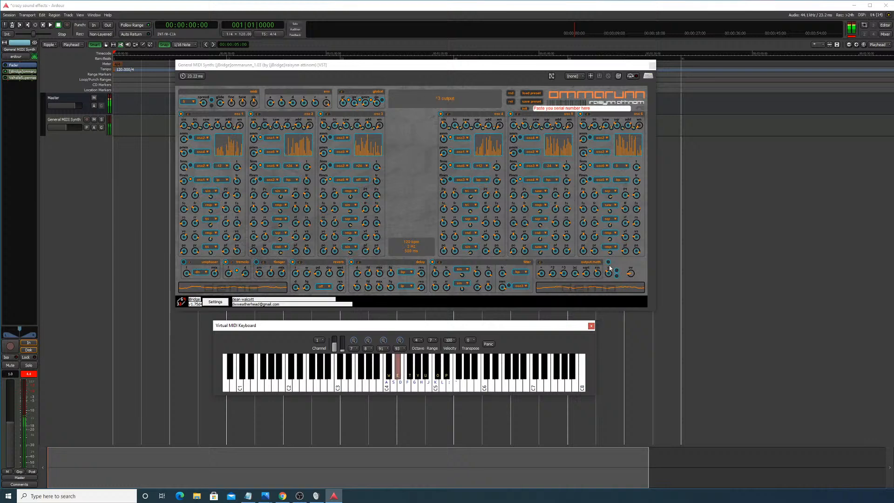
left_click(617, 272)
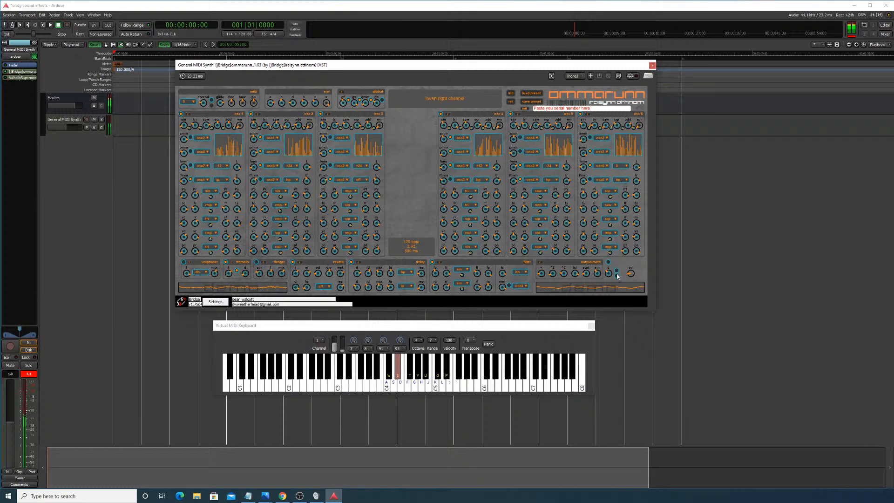
left_click(617, 277)
key("e")
Step: Raise the output math controls, playing D#4 after each change
left_click_drag(554, 273, 554, 249)
key("e")
left_click_drag(558, 276, 558, 265)
key("e")
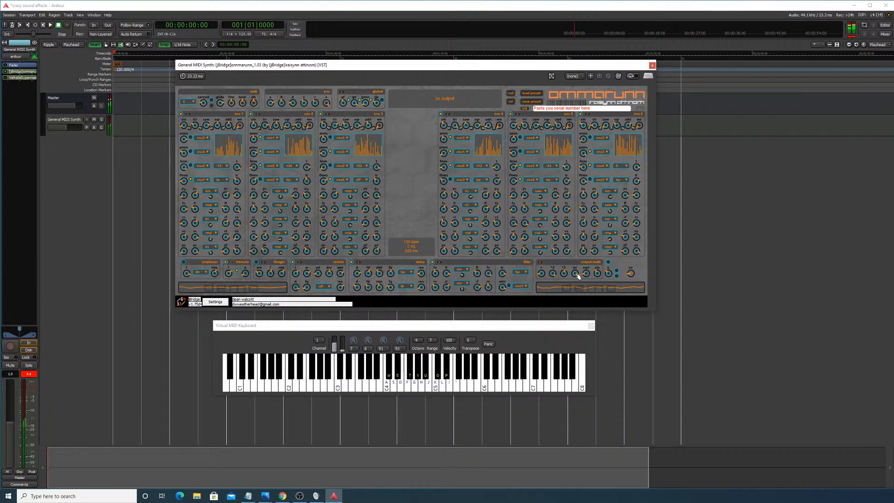
key("e")
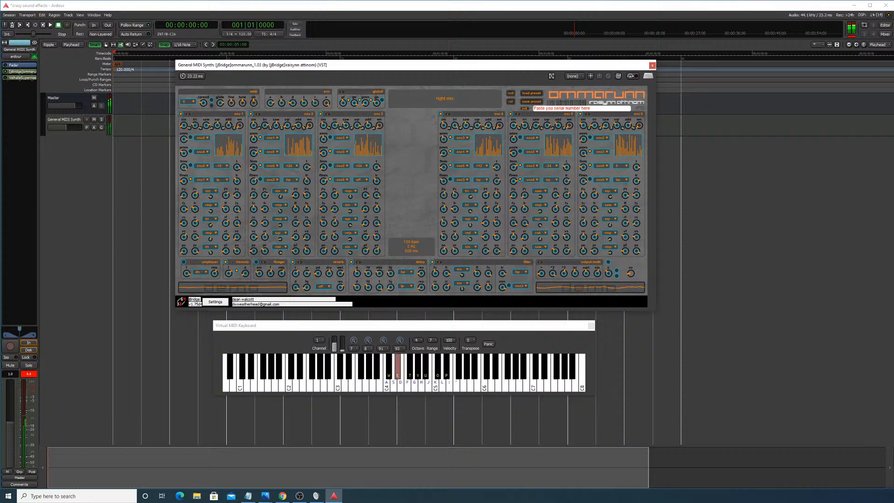
Step: Play D#4 and raise the reverb's dry signal level
key("e")
left_click_drag(330, 273, 330, 261)
left_click_drag(330, 274, 330, 258)
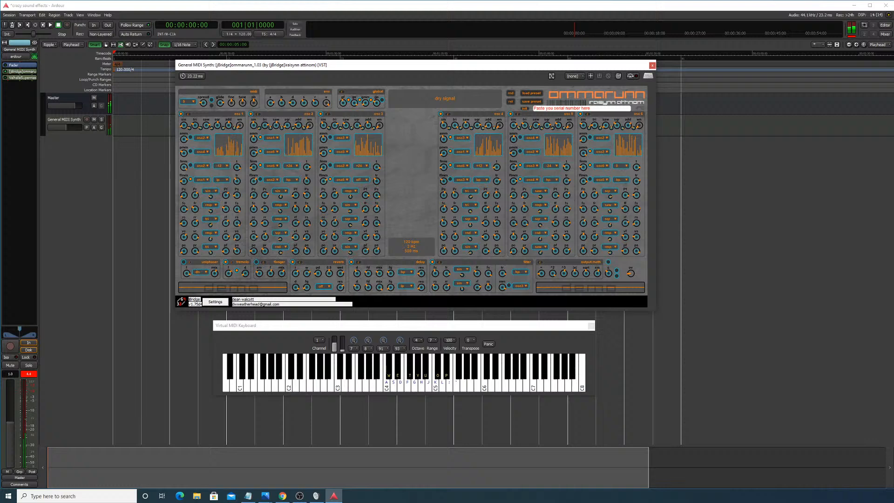
left_click(329, 274)
Step: Play D#4, G#4, D4 and A#4, and sweep down from about B4 to G4 to audition the reverb change
key("e")
key("y")
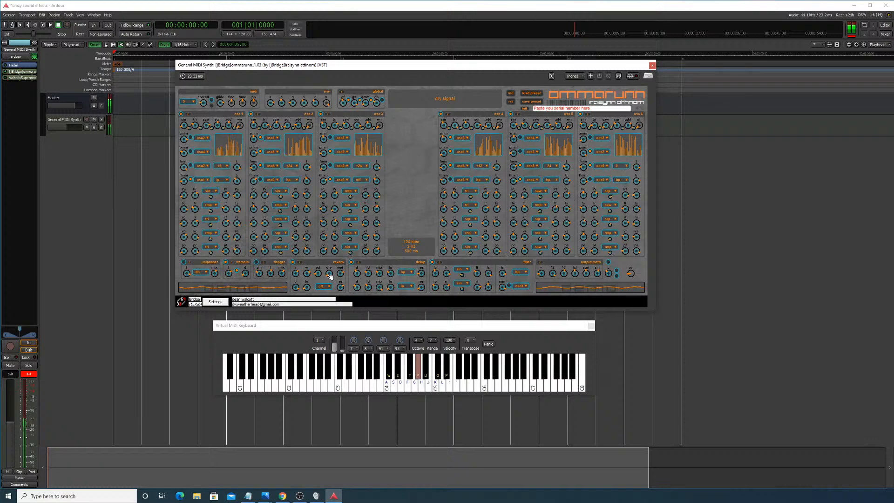
key("s")
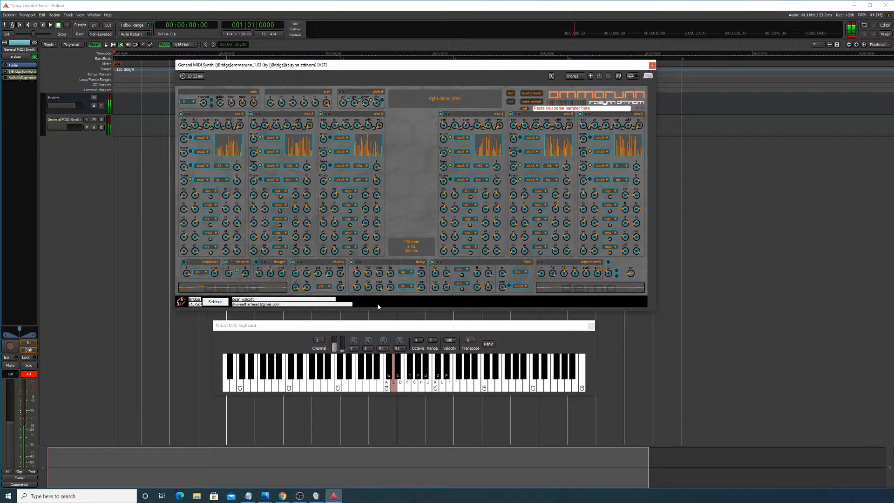
key("u")
mouse_move(428, 390)
left_mouse_down()
mouse_move(458, 384)
mouse_move(340, 368)
mouse_move(283, 373)
mouse_move(376, 368)
mouse_move(383, 311)
mouse_move(376, 319)
mouse_move(399, 315)
mouse_move(355, 310)
mouse_move(358, 372)
mouse_move(468, 368)
mouse_move(378, 368)
mouse_move(415, 372)
left_mouse_up()
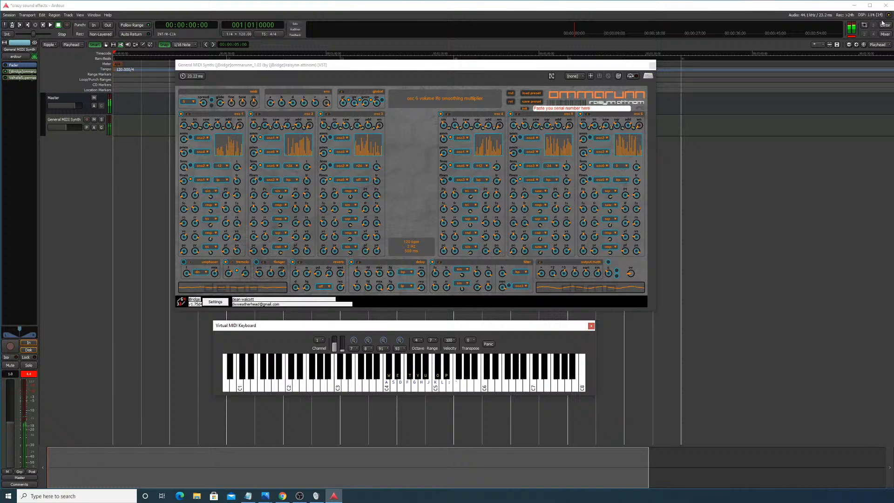
Step: Audition the patch with G4, D#4, E4, F4, G#4 and A#4, including a short sweep starting from D#4
key("g")
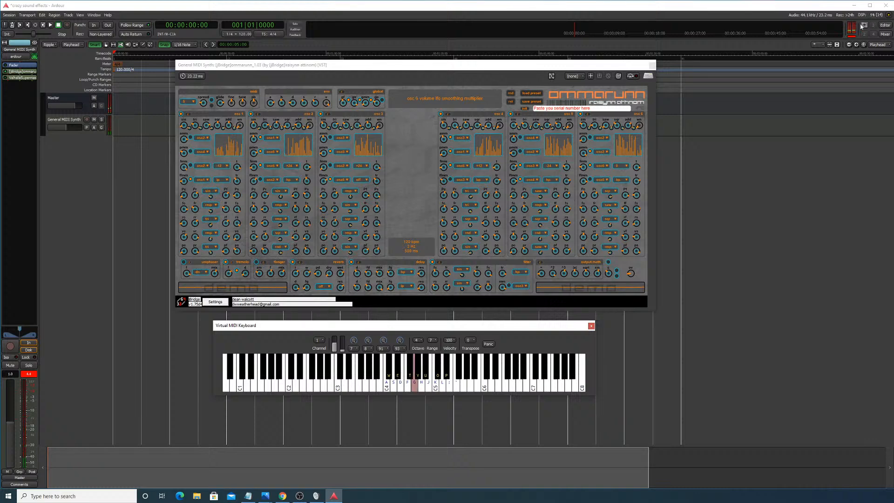
mouse_move(399, 358)
left_mouse_down()
mouse_move(446, 359)
mouse_move(369, 359)
mouse_move(401, 355)
mouse_move(369, 355)
mouse_move(362, 344)
left_mouse_up()
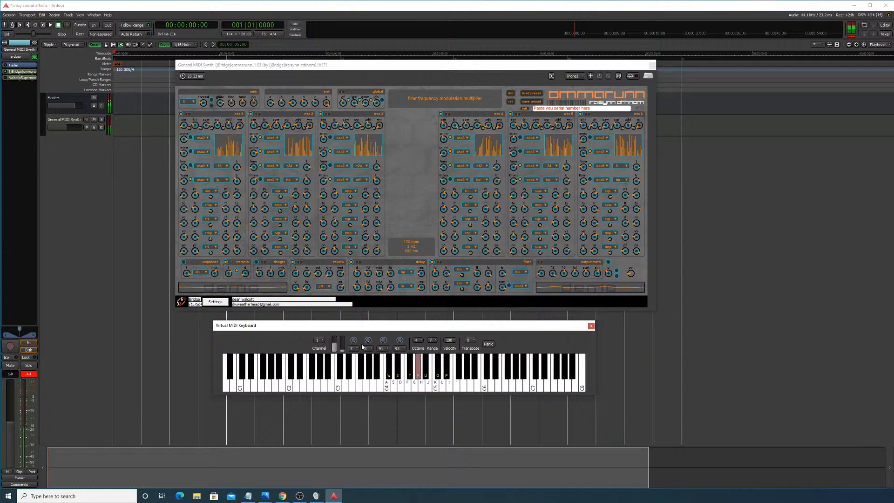
key("e")
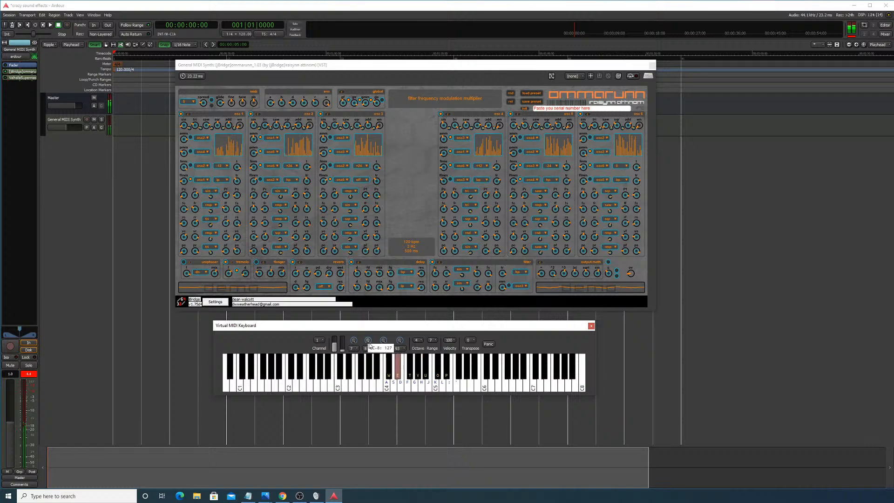
key("d")
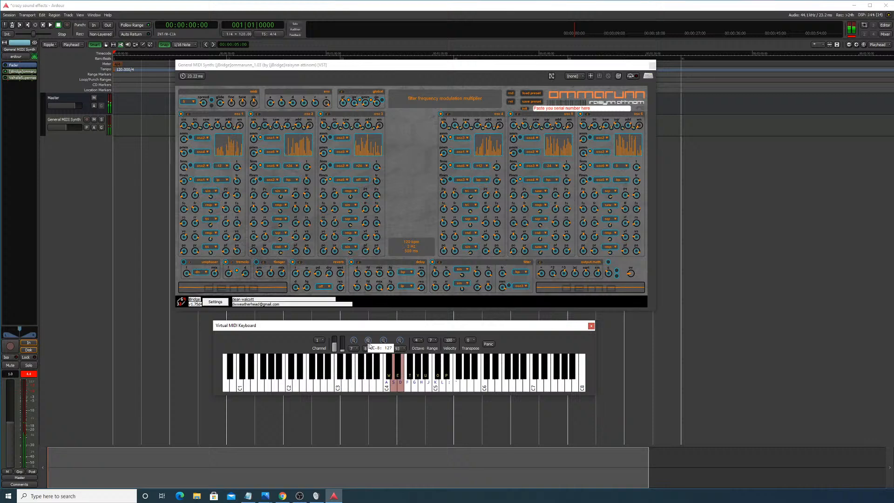
key("f")
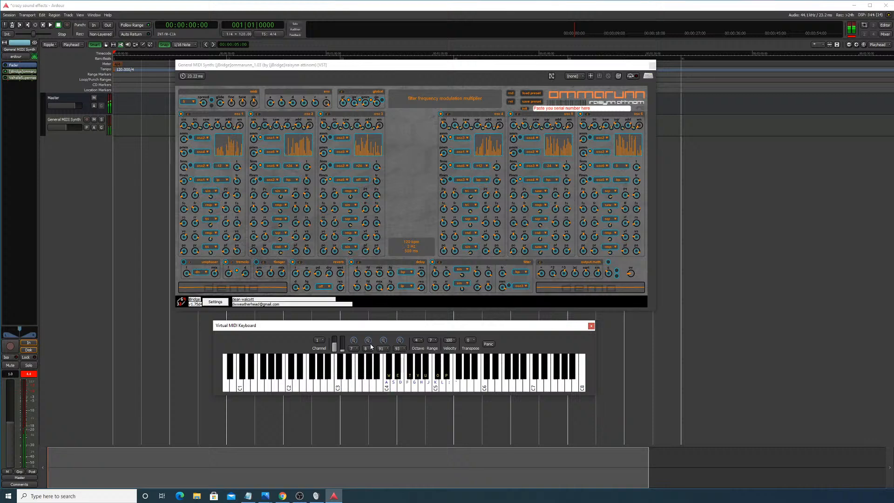
key("f")
key("y")
key("u")
key("f")
Step: Toggle and open the ValhallaSupermassive plugin, set its mix to 70.4%, and reload the Carousel preset
left_click(6, 80)
double_click(20, 78)
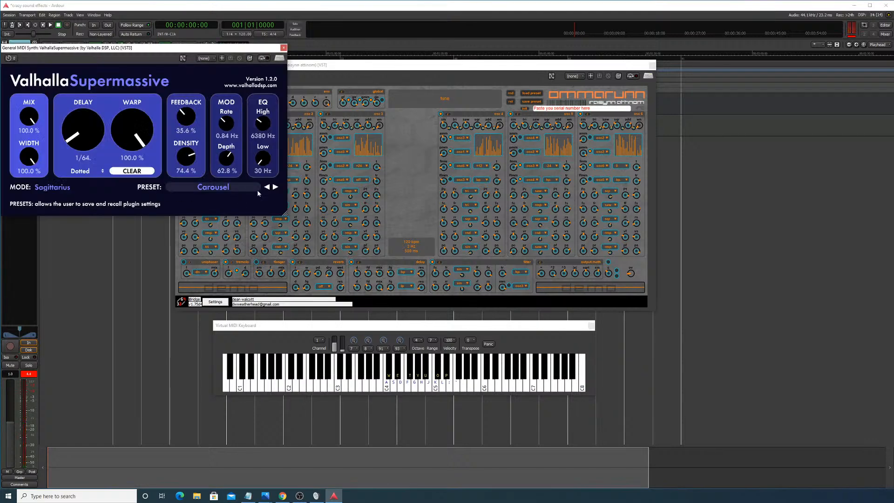
left_click_drag(29, 119, 35, 143)
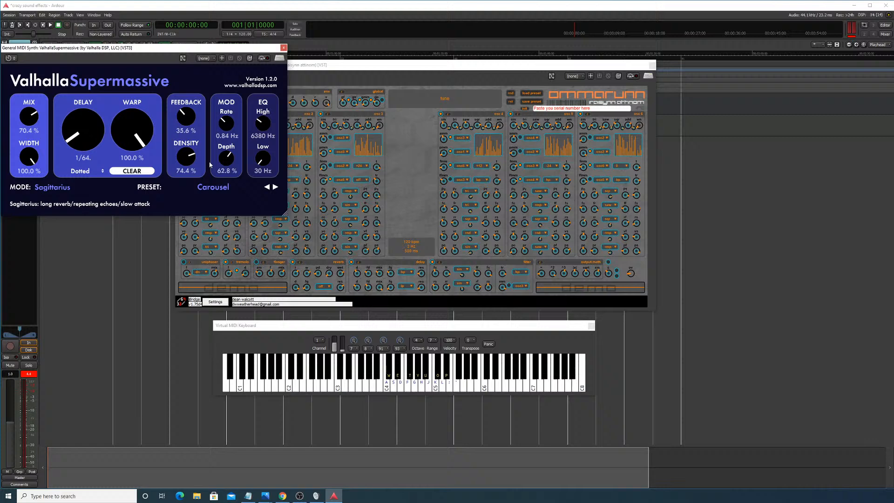
left_click(265, 186)
left_click(276, 187)
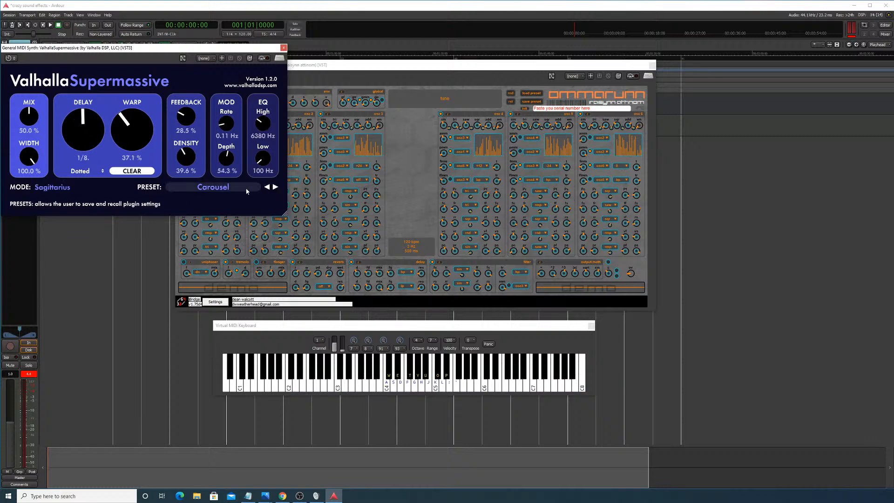
Step: Play G#4, close the ValhallaSupermassive window, and audition the sound with F4 and A#4
key("y")
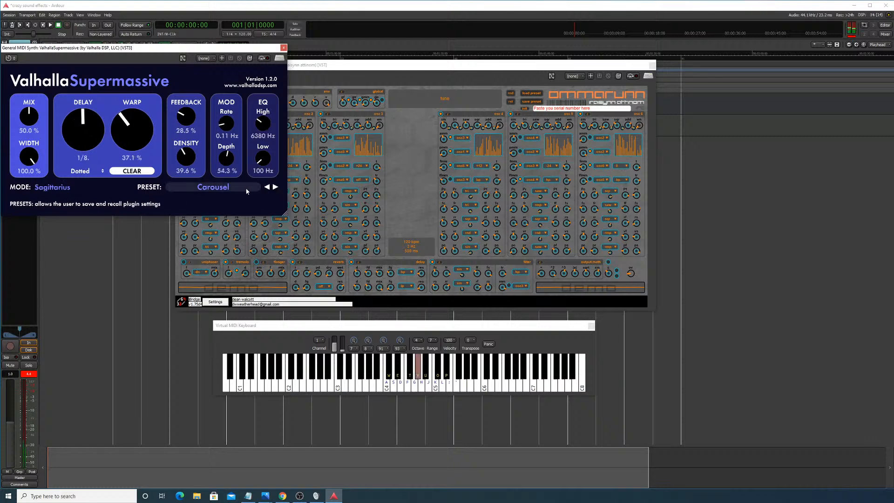
left_click(283, 47)
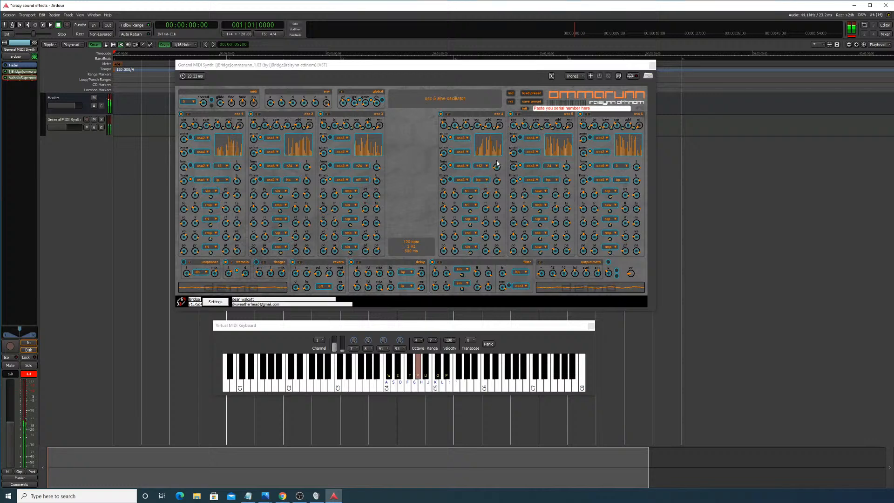
key("f")
key("u")
Step: Save the ommarunn patch as "note movie" in the omarunn preset folder
left_click(536, 103)
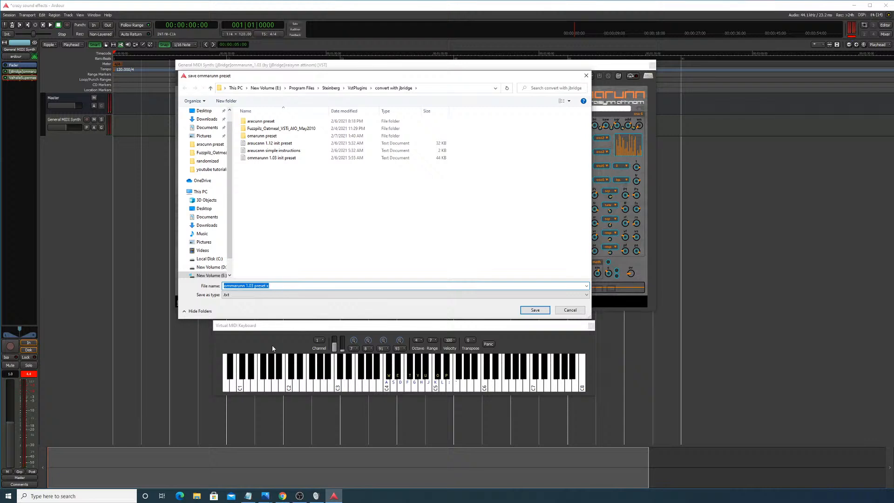
double_click(285, 136)
left_click(451, 285)
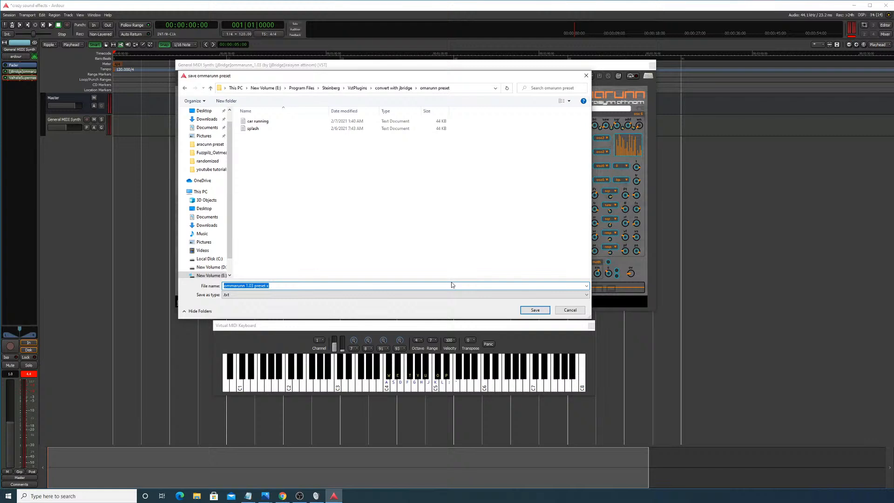
type("note movie")
left_click(536, 310)
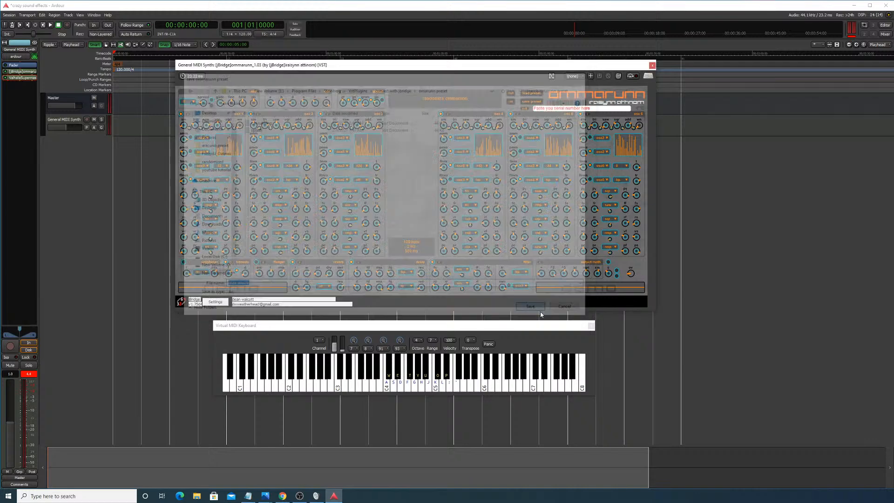
Step: Play C#4 and save the patch as another preset in the convert with jbridge folder
key("w")
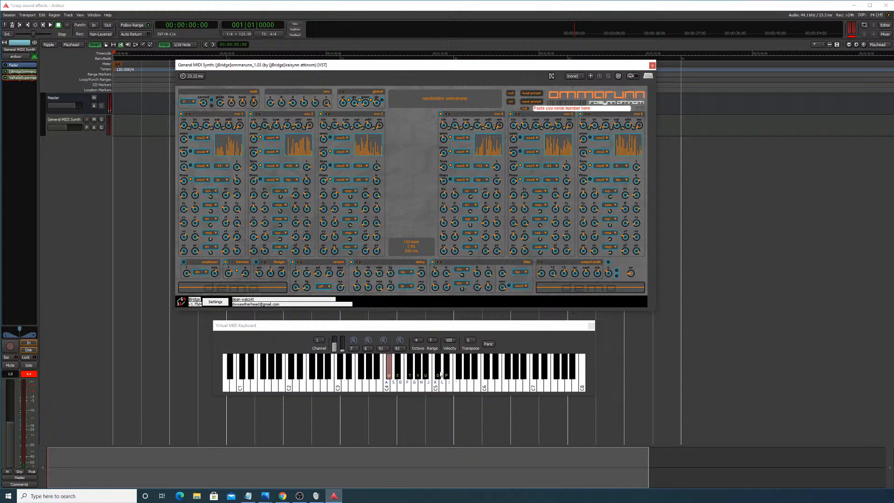
left_click(531, 101)
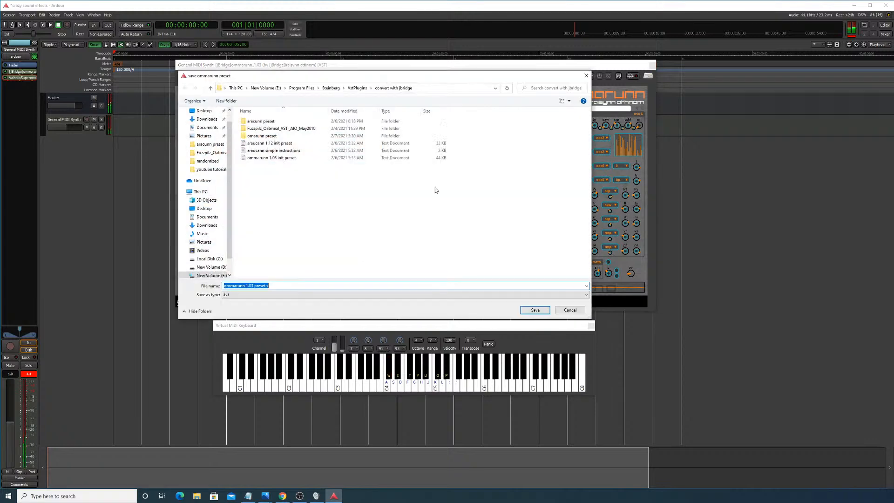
left_click(283, 286)
left_click(535, 310)
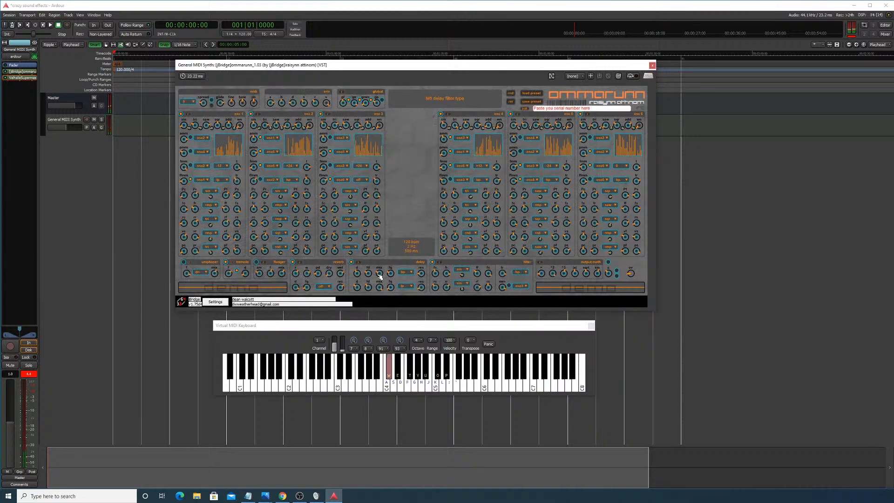
Step: Play C#4 repeatedly, raise the tremolo's first control slightly, and sweep from about E4 to F#4
key("w")
key("w")
key("w")
key("w")
key("w")
left_click_drag(230, 273, 231, 267)
mouse_move(402, 370)
left_mouse_down()
mouse_move(449, 382)
mouse_move(377, 373)
mouse_move(445, 373)
mouse_move(409, 366)
left_mouse_up()
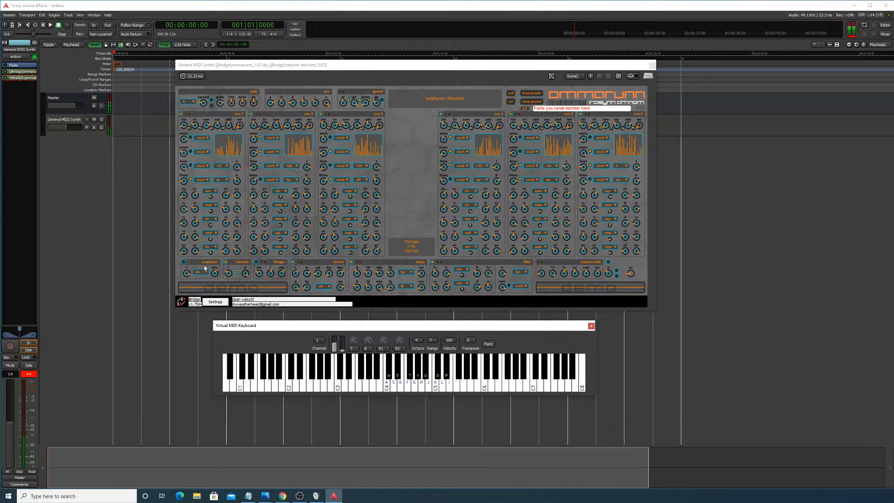
Step: Play F#4, toggle the effect section beside the tremolo, and look through the voice count options
key("t")
left_click(186, 264)
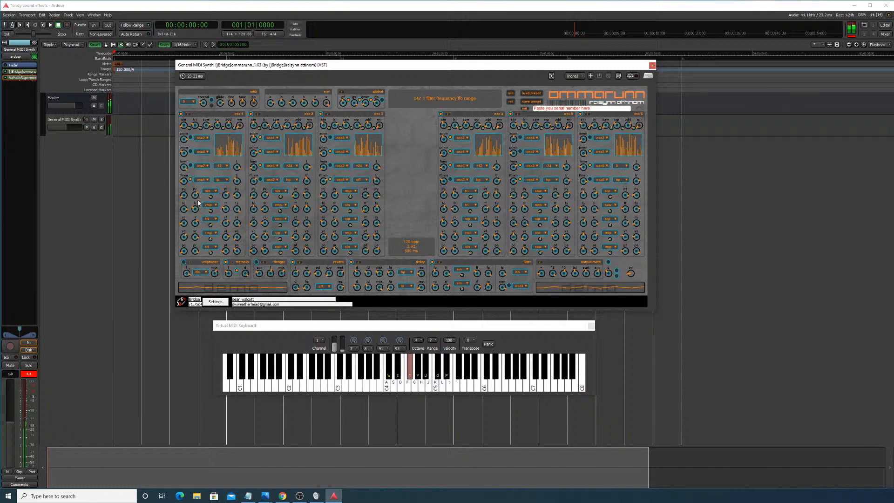
left_click(193, 102)
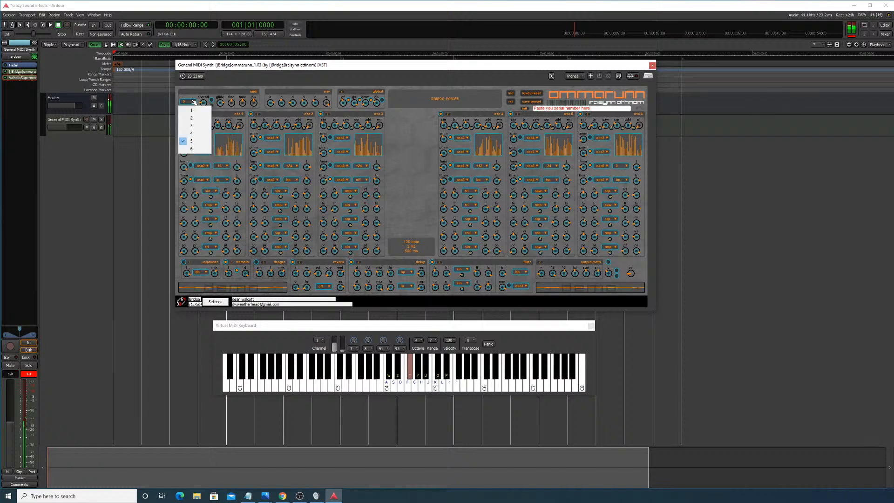
left_click(193, 103)
left_click(192, 101)
left_click(462, 88)
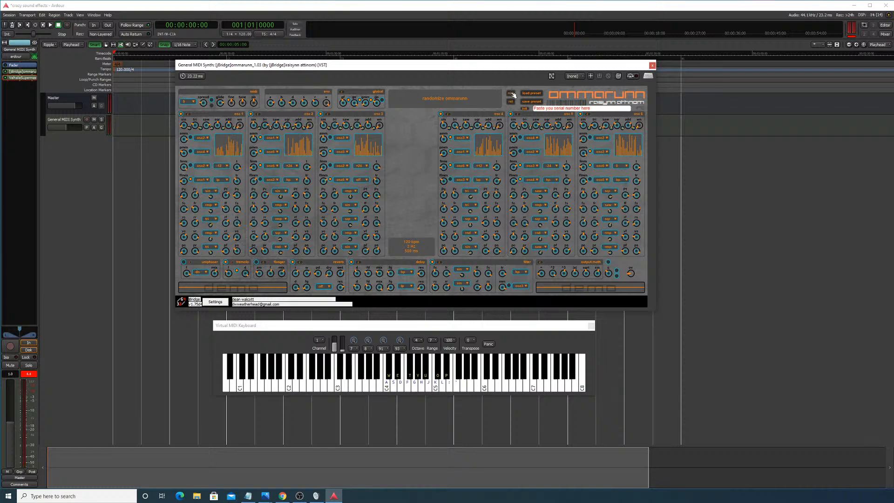
Step: Randomize the whole ommarunn patch and audition it with C#4 and F#4
left_click(512, 94)
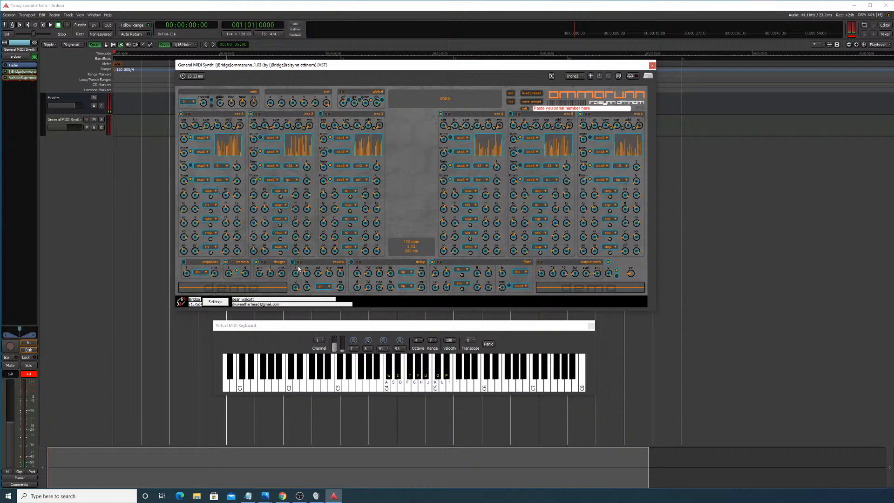
key("w")
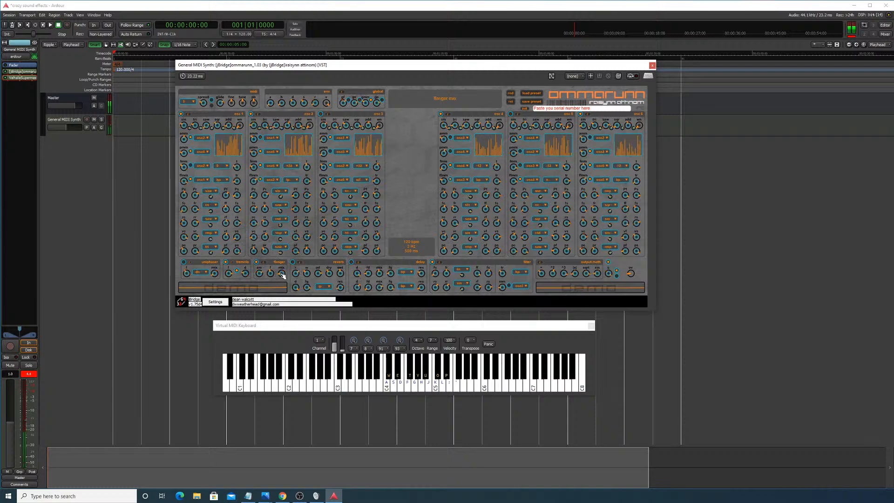
key("w")
key("t")
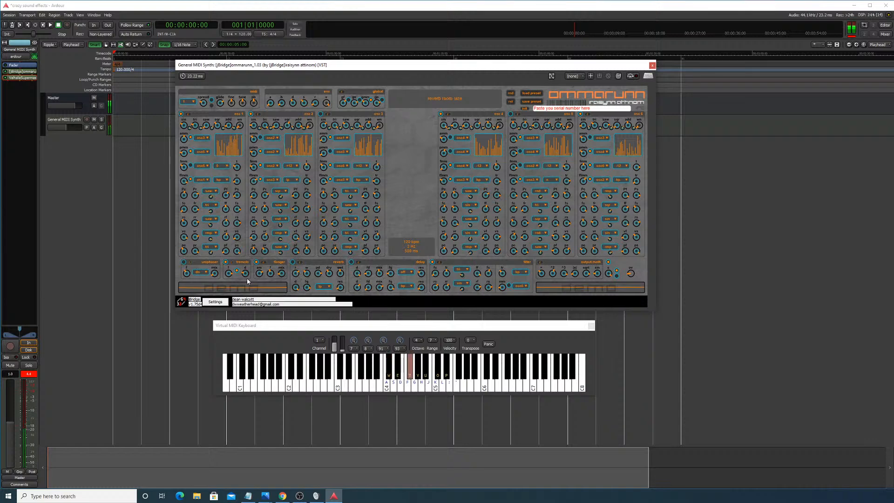
Step: Toggle the ValhallaSupermassive effect and audition the change by alternating F#4 and C#4
left_click(5, 79)
key("t")
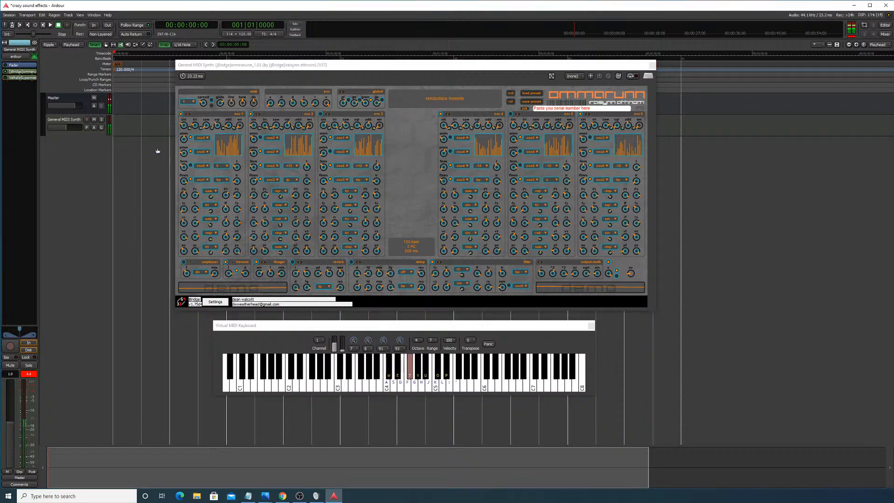
key("w")
key("t")
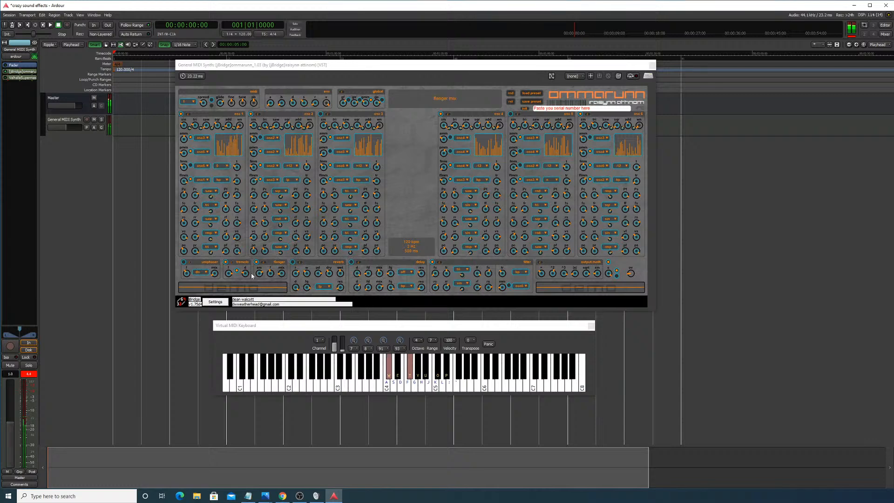
key("t")
key("w")
key("t")
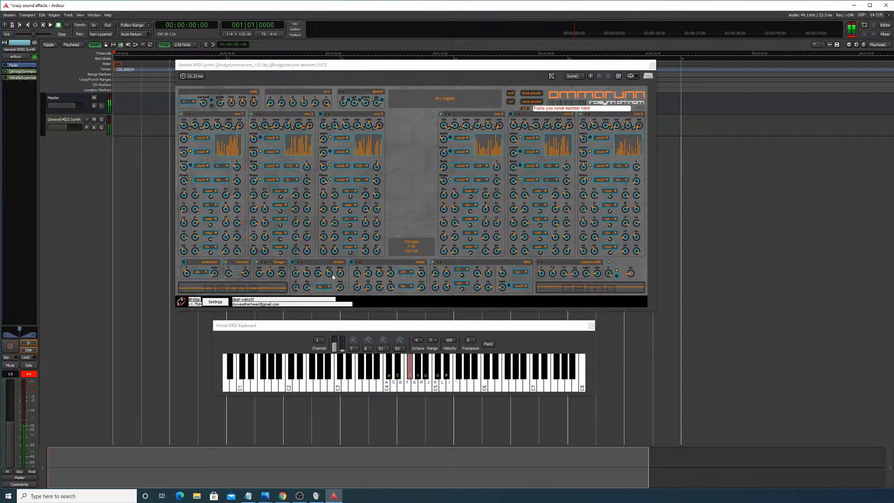
key("w")
key("t")
key("w")
Step: Raise the reverb's dry signal level and toggle the reverb, playing C#4 between changes
left_click(329, 274)
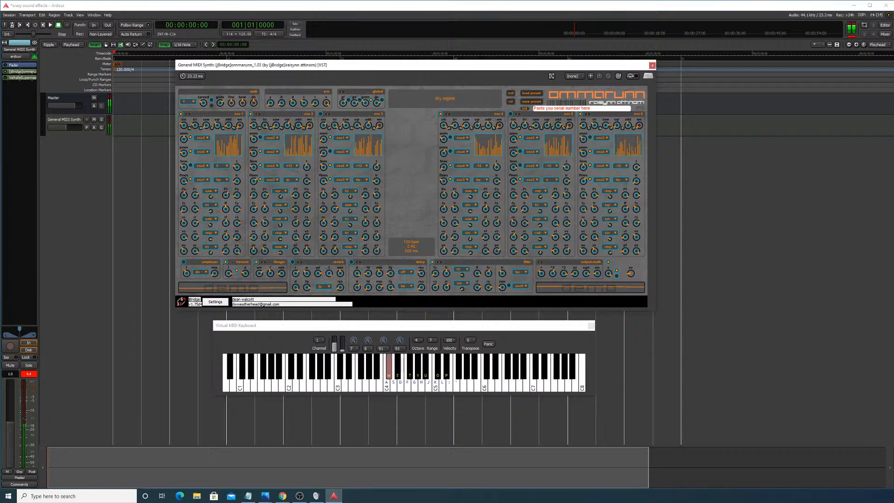
key("w")
left_click_drag(329, 274, 329, 238)
left_click(293, 263)
left_click(328, 274)
key("w")
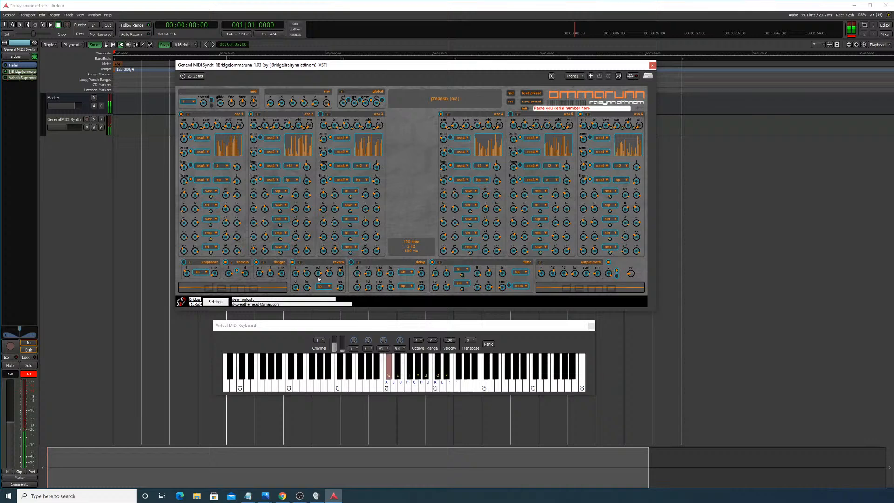
Step: Audition the adjusted patch by alternating F#4 and C#4 repeatedly
key("t")
key("w")
key("t")
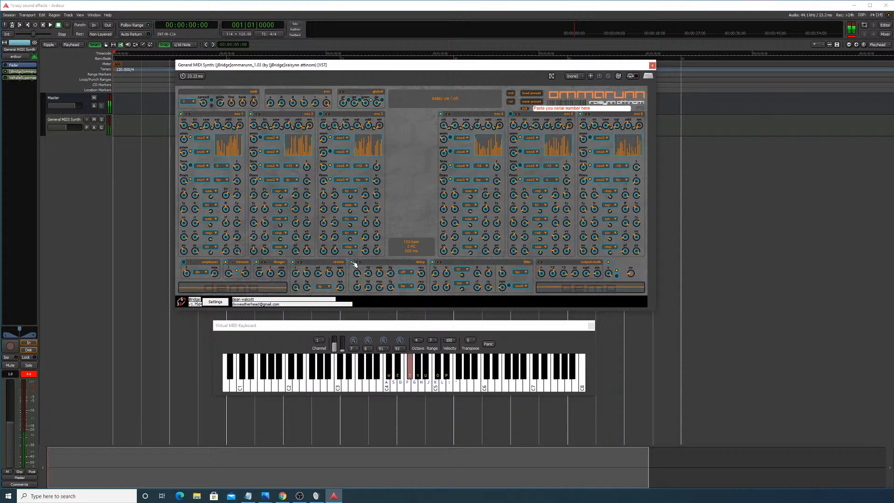
key("w")
key("t")
key("w")
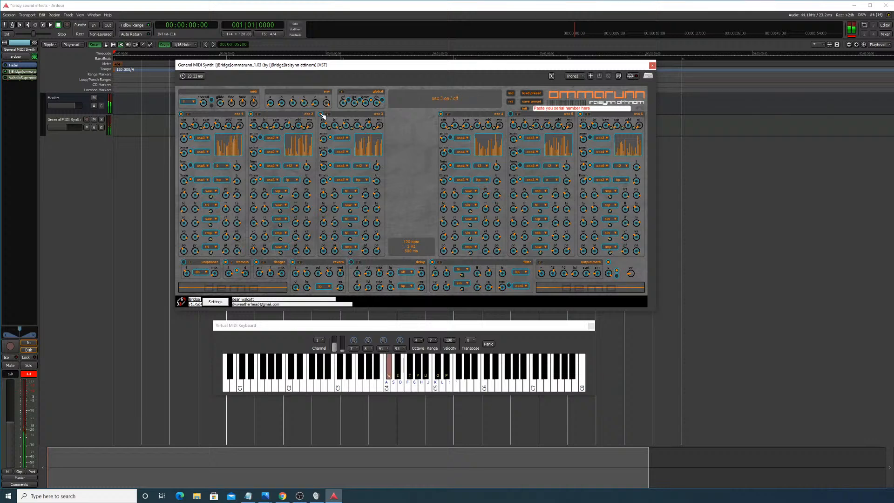
key("w")
key("t")
key("w")
key("t")
key("w")
key("w")
key("t")
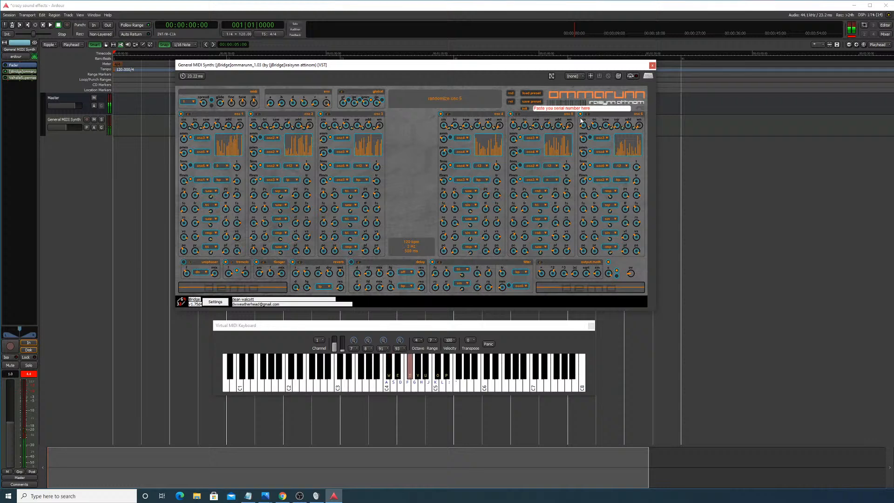
key("w")
Step: Randomize the whole ommarunn patch twice and audition the new sound with C#4 and F#4
left_click(511, 94)
left_click(511, 96)
key("w")
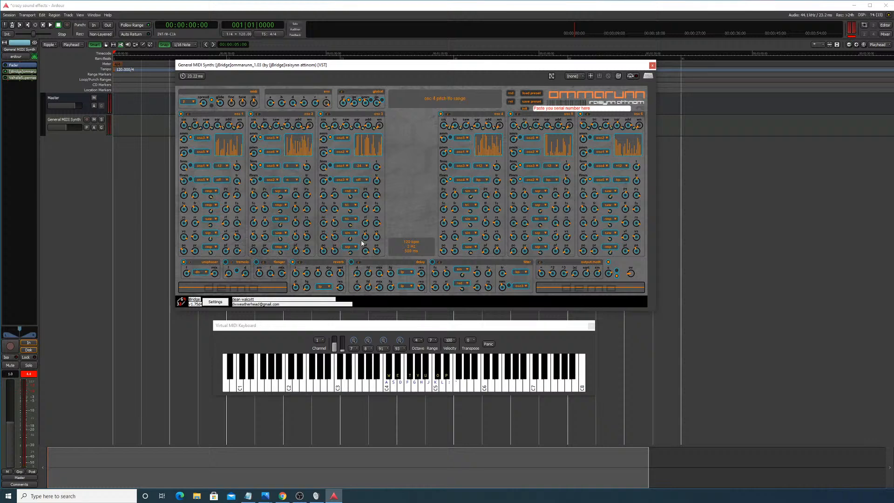
key("w")
key("t")
Step: Sweep down from G4, play F#4, sweep down from about G5 to D#4, and toggle the delay
mouse_move(414, 384)
left_mouse_down()
mouse_move(459, 368)
mouse_move(352, 368)
mouse_move(389, 368)
mouse_move(394, 358)
left_mouse_up()
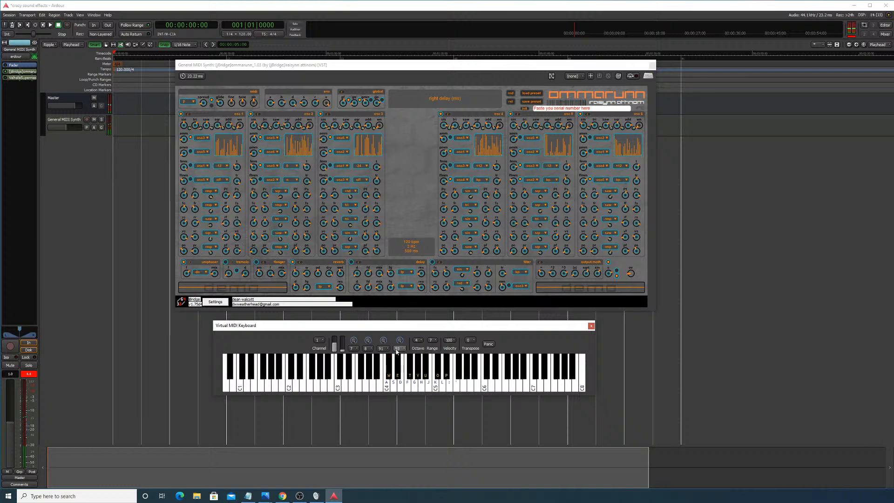
left_click(410, 365)
mouse_move(464, 367)
left_mouse_down()
mouse_move(306, 355)
mouse_move(412, 366)
mouse_move(397, 362)
left_mouse_up()
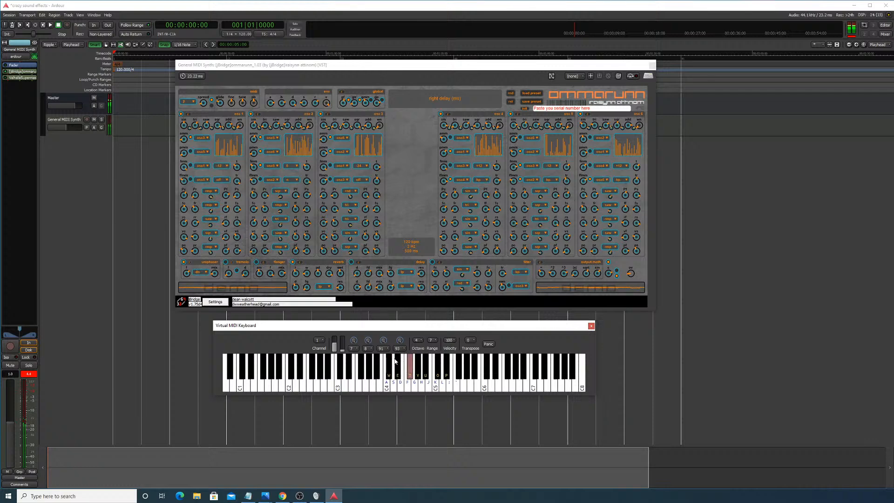
left_click(353, 263)
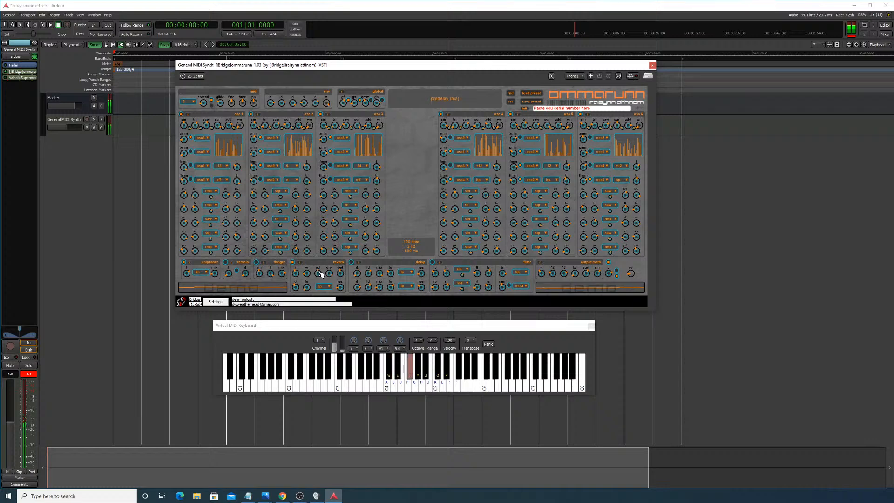
Step: Adjust the reverb's dry signal level twice, sweeping down from about G5 to G4 and playing C#4 between changes
left_click_drag(329, 274, 329, 272)
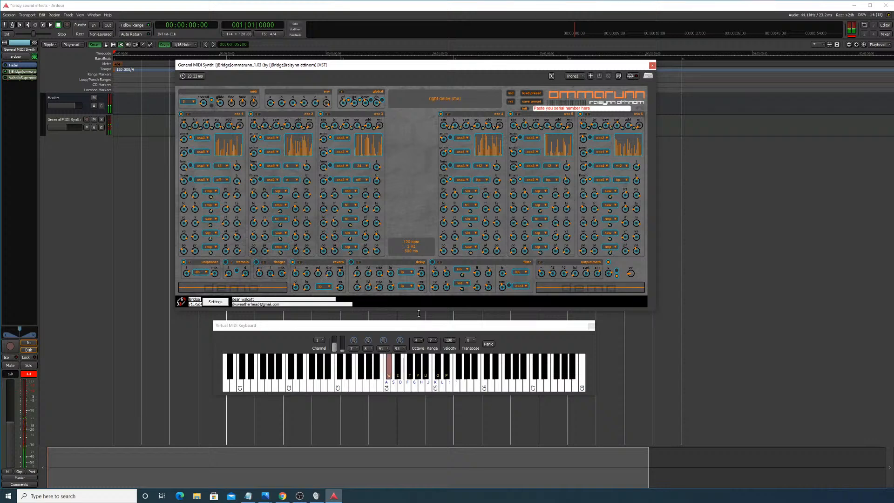
left_click(465, 389)
left_click_drag(464, 390, 415, 390)
key("w")
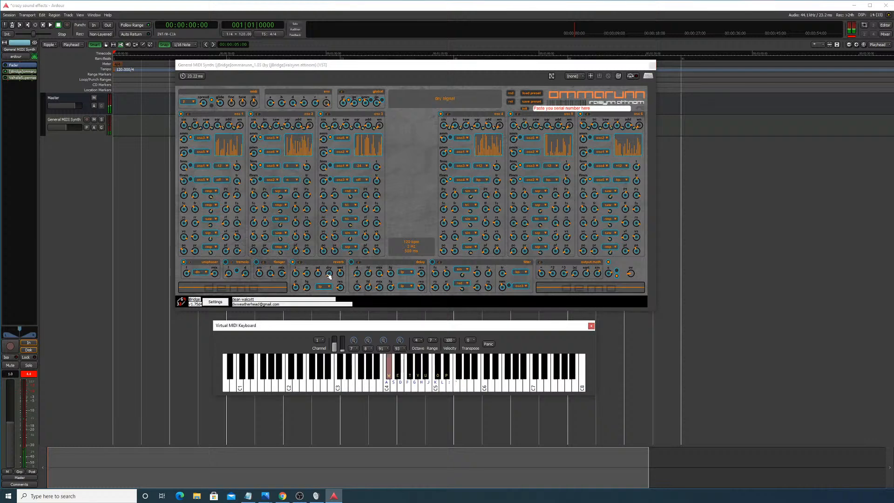
left_click_drag(329, 273, 329, 273)
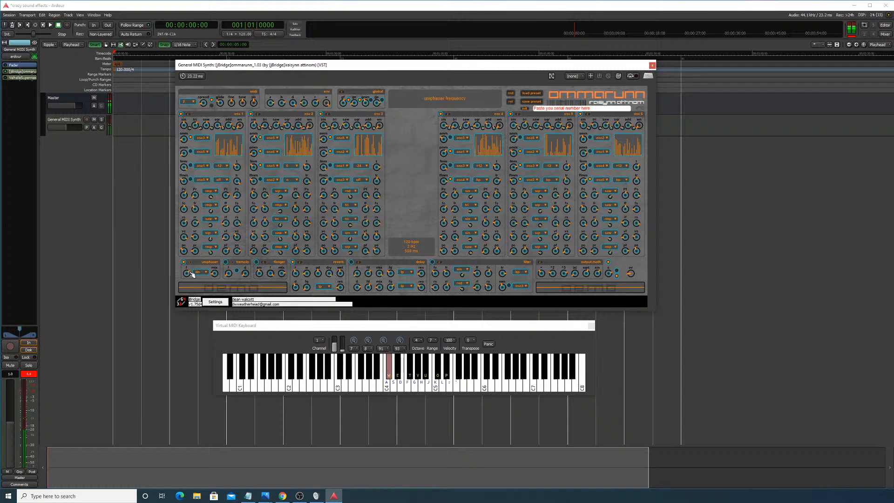
Step: Audition the adjusted patch with G4, C#4 and C4, including a short downward sweep from about D5 to A4
key("g")
key("w")
key("g")
key("a")
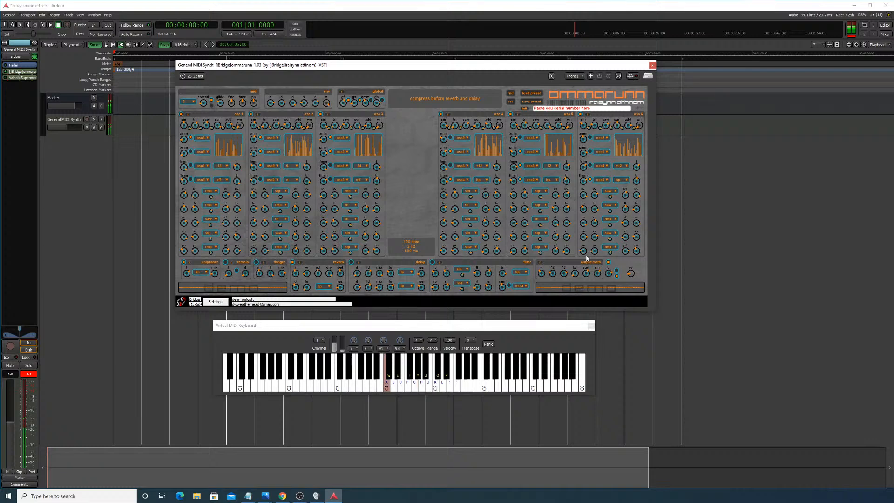
key("w")
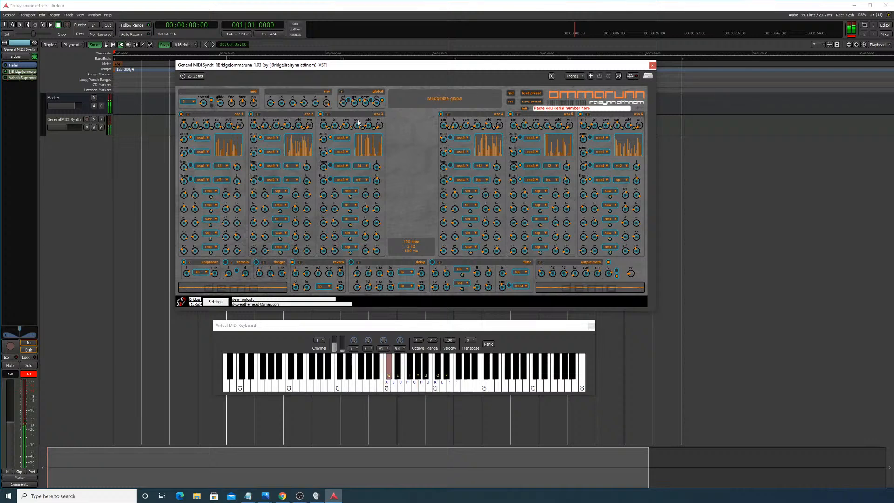
key("g")
mouse_move(446, 382)
left_mouse_down()
mouse_move(469, 377)
mouse_move(420, 384)
left_mouse_up()
key("a")
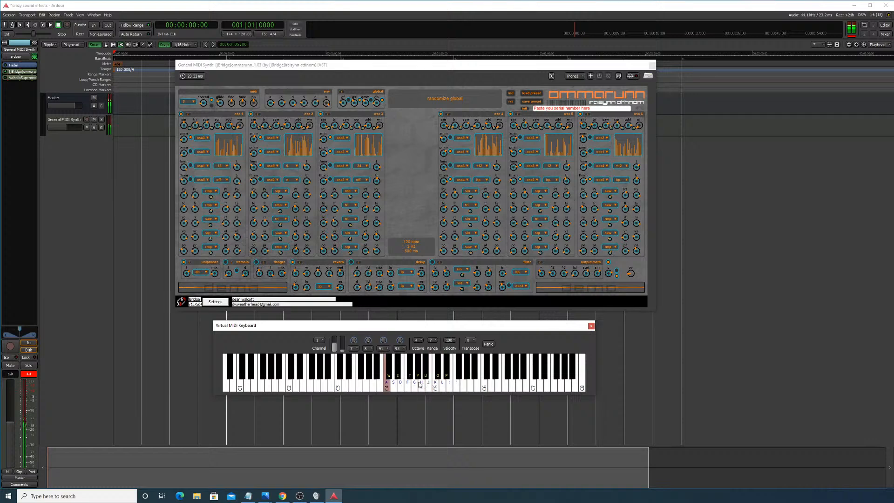
key("g")
Step: Randomize the whole ommarunn patch, toggle oscillator 3, and audition the sound with C#4
left_click(512, 94)
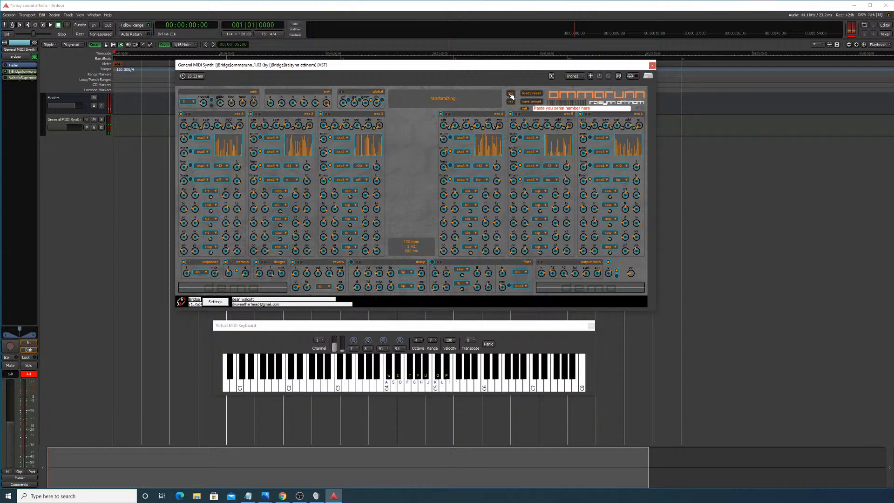
key("w")
left_click(321, 114)
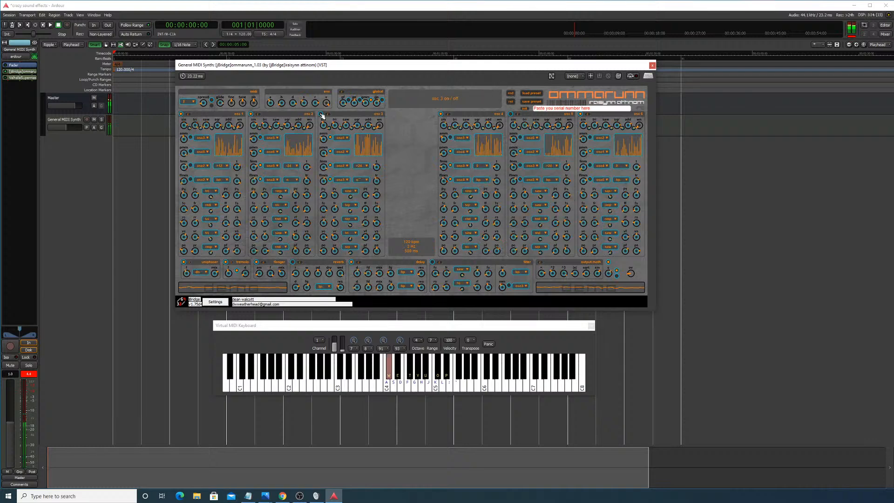
key("w")
key("w")
Step: Randomize the whole patch twice more, auditioning the results with D4 and C#4
left_click(514, 95)
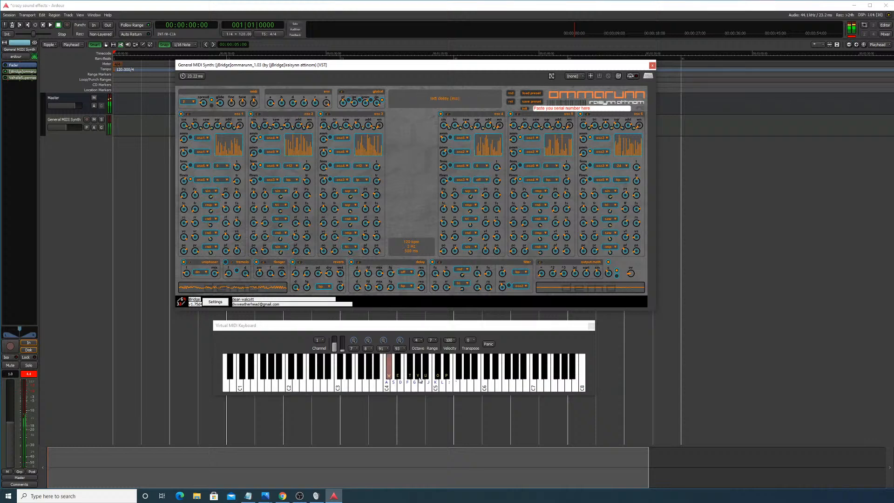
left_click(395, 383)
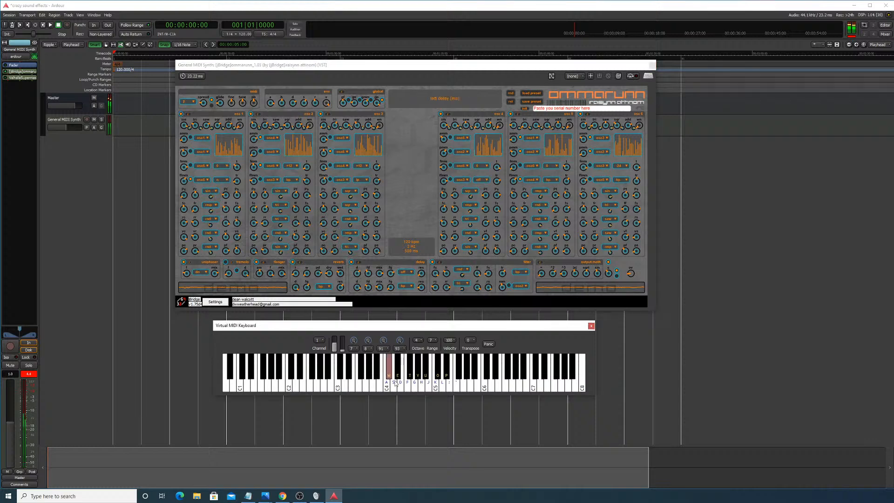
left_click(512, 93)
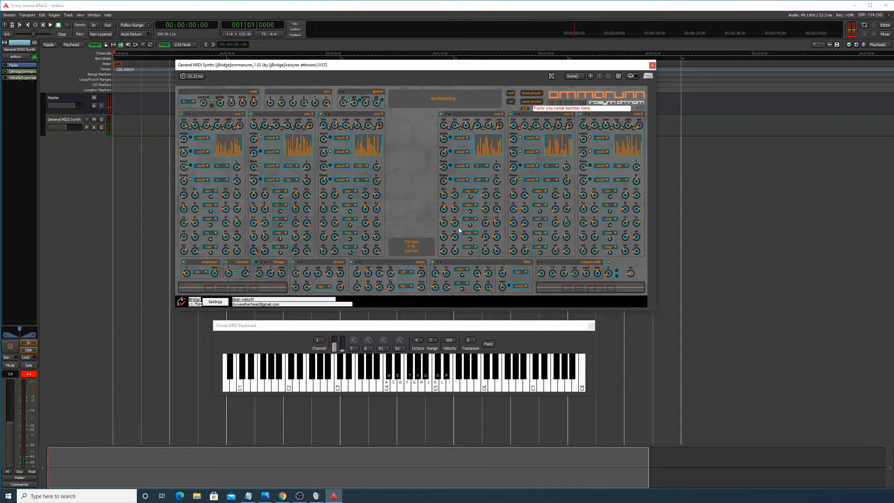
key("w")
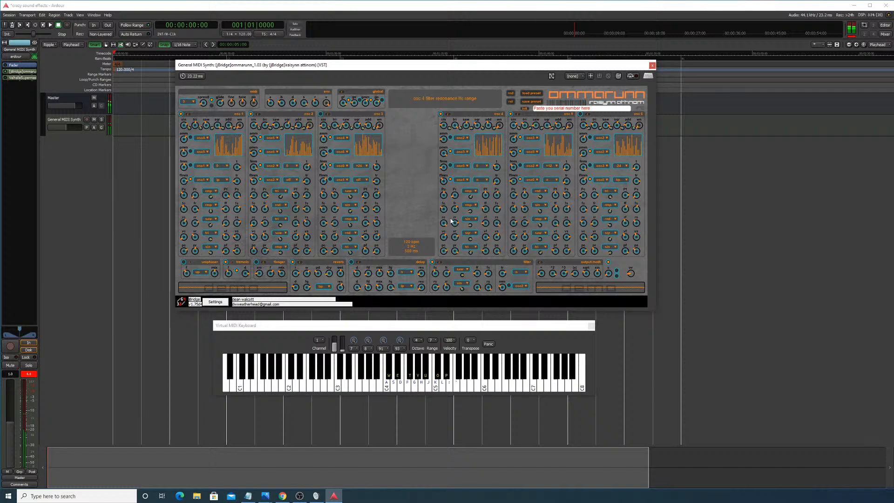
Step: Audition the new patch with F#4, C4, A#4 and C#4, including an upward sweep from E4 to about G5
key("t")
key("a")
key("t")
key("t")
mouse_move(399, 383)
left_mouse_down()
mouse_move(386, 384)
mouse_move(461, 375)
left_mouse_up()
key("u")
key("t")
key("w")
key("t")
key("t")
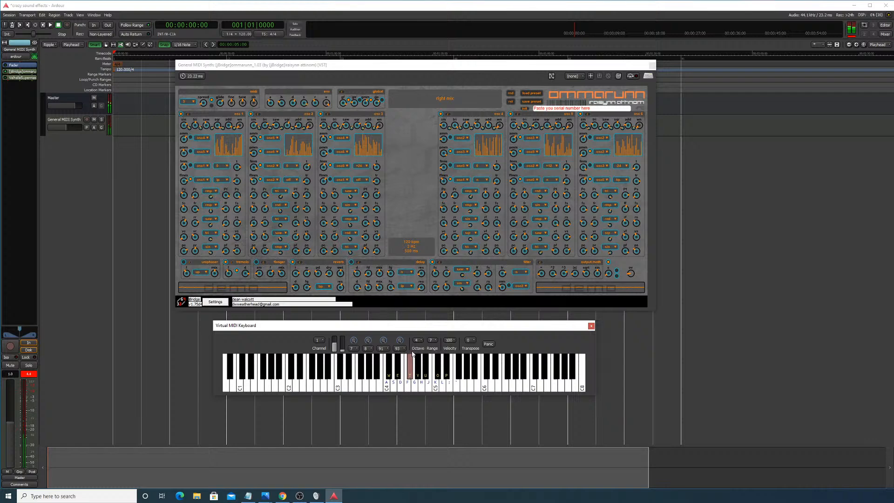
Step: Play G#4 and C#4, followed by F4, D4 and F4, to compare the patch at other pitches
key("y")
key("w")
key("f")
key("s")
key("f")
Step: Adjust the reverb's dry signal level and check the change with C#4
left_click(329, 273)
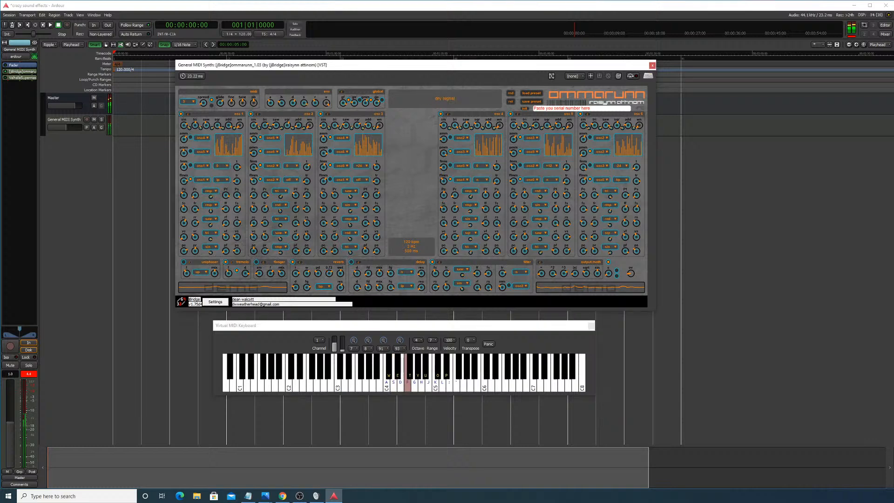
left_click_drag(329, 273, 329, 276)
key("w")
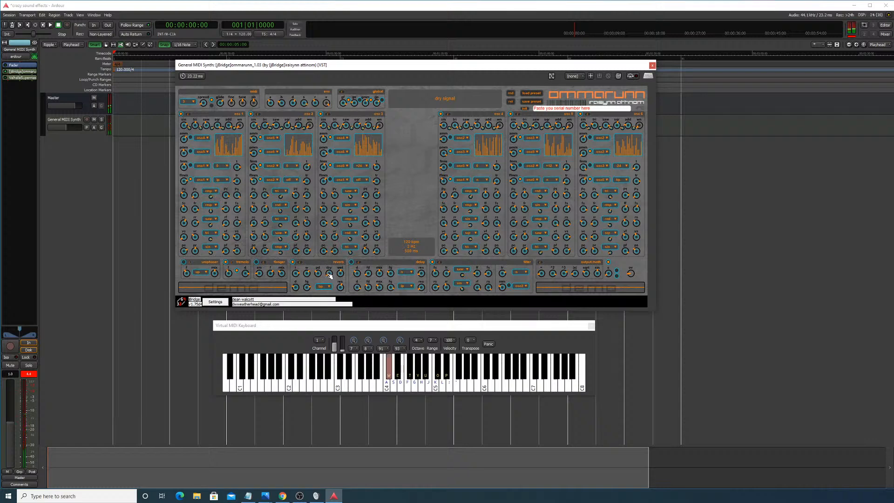
Step: Play G#4, then alternate C4 and G4 repeatedly to audition the reverb change
key("y")
key("a")
key("g")
key("a")
key("g")
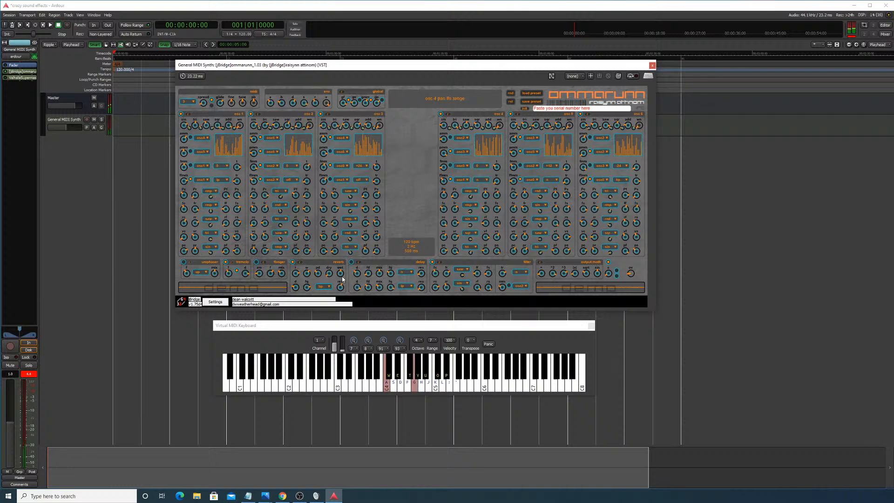
key("a")
key("g")
key("a")
key("g")
key("a")
key("g")
Step: Nudge the output section's first control, randomize oscillators 5 and 4, and audition with alternating G4 and C4
left_click_drag(541, 274, 541, 272)
left_click(519, 115)
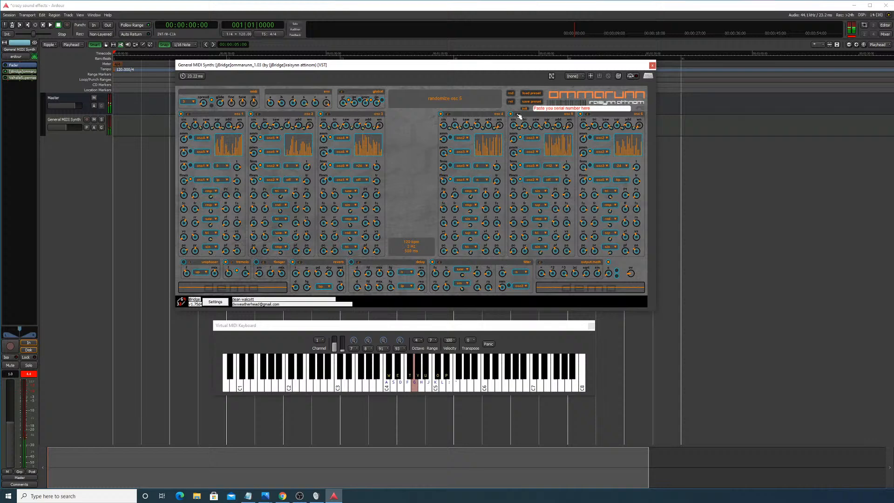
left_click(449, 116)
key("g")
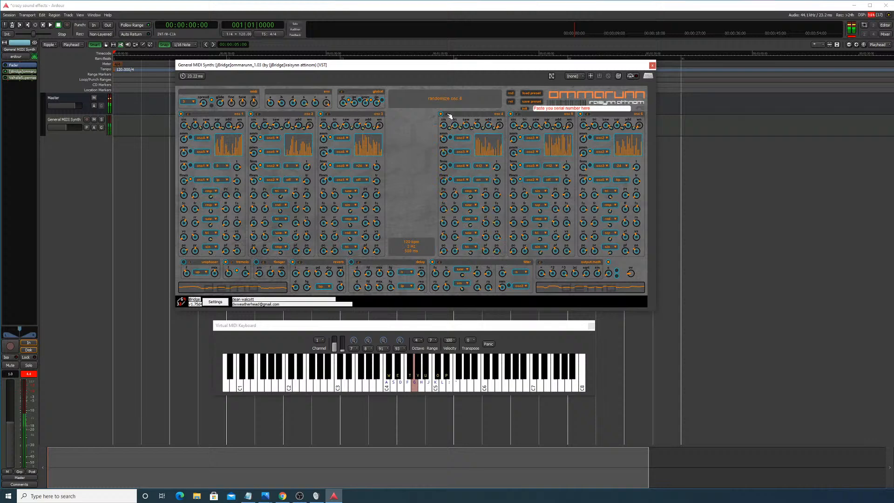
key("a")
key("g")
key("a")
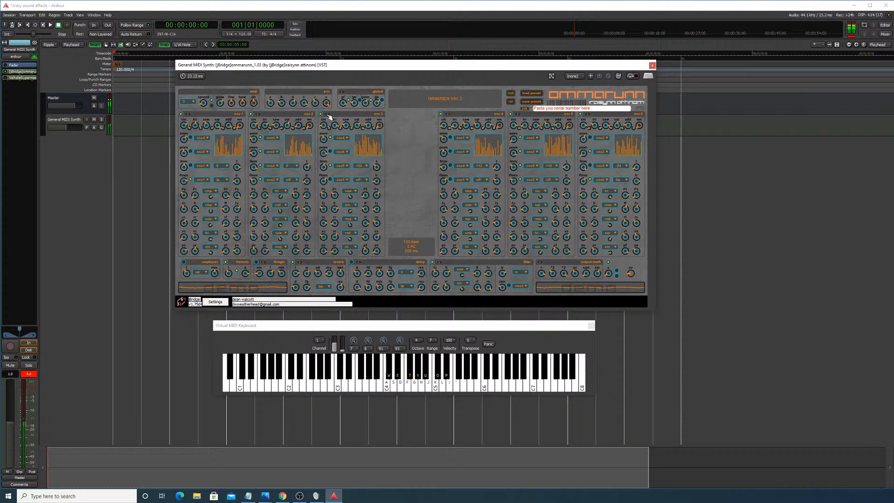
Step: Randomize oscillator 3 and audition the result by playing C4 against G4, A4 and B4, plus D4
left_click(329, 116)
key("a")
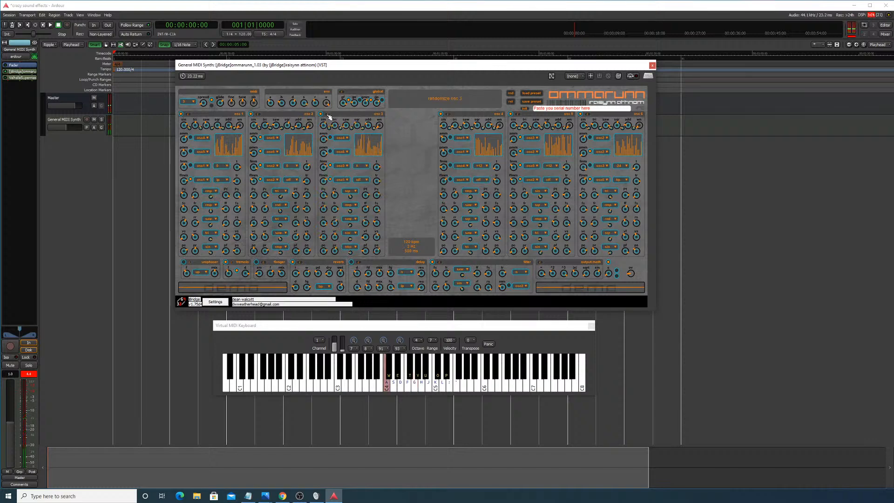
key("g")
key("a")
key("h")
key("a")
key("j")
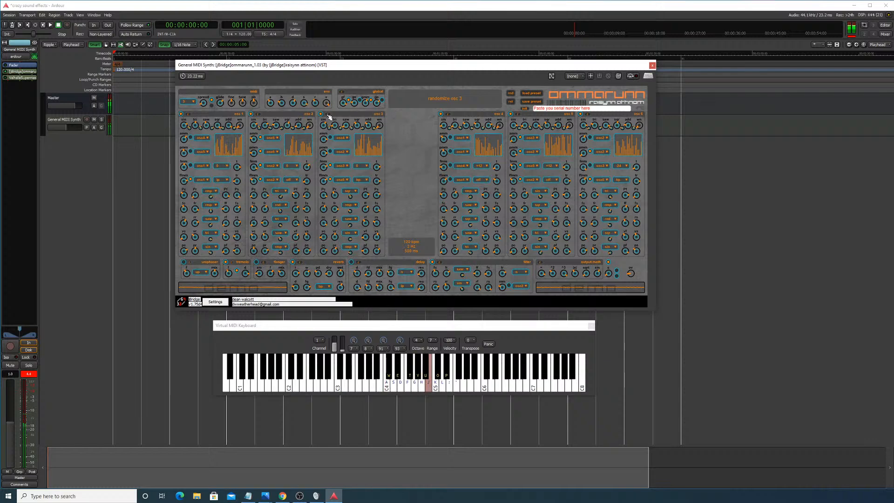
key("a")
key("s")
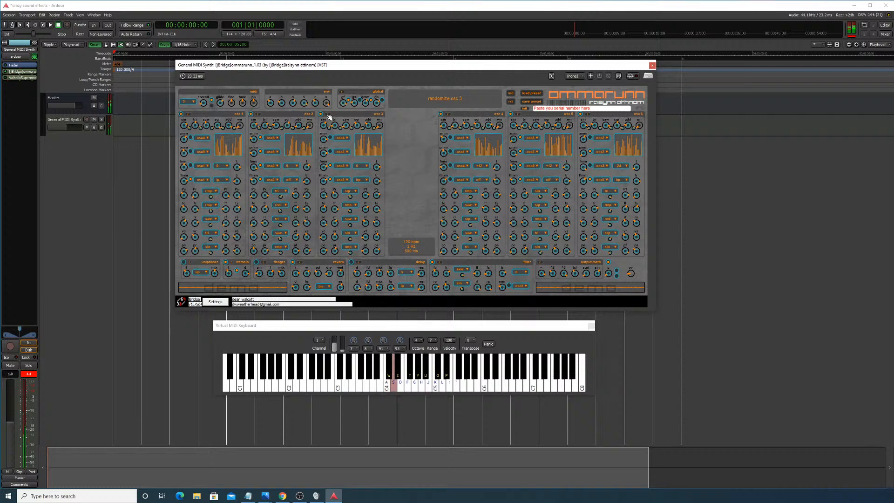
key("g")
key("a")
key("g")
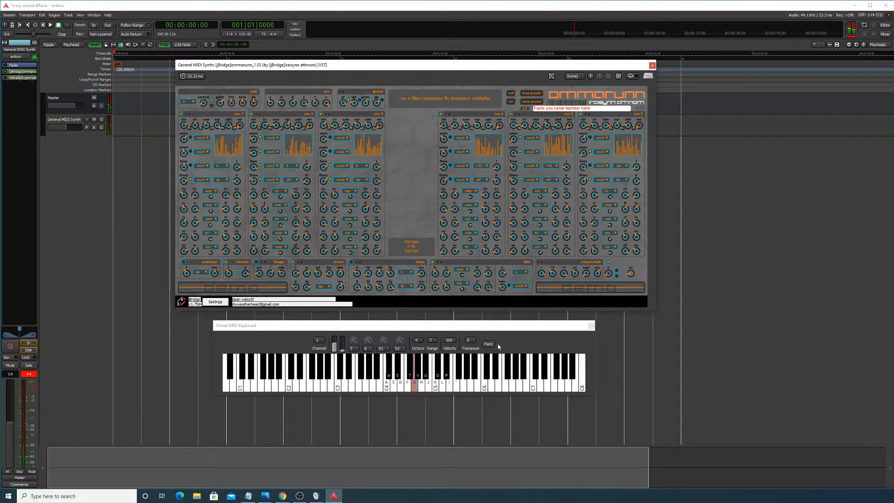
Step: Sweep down from F4 to about C4, play B4, and alternate C4 and A4 repeatedly
mouse_move(406, 381)
left_mouse_down()
mouse_move(480, 373)
mouse_move(384, 352)
left_mouse_up()
key("j")
key("a")
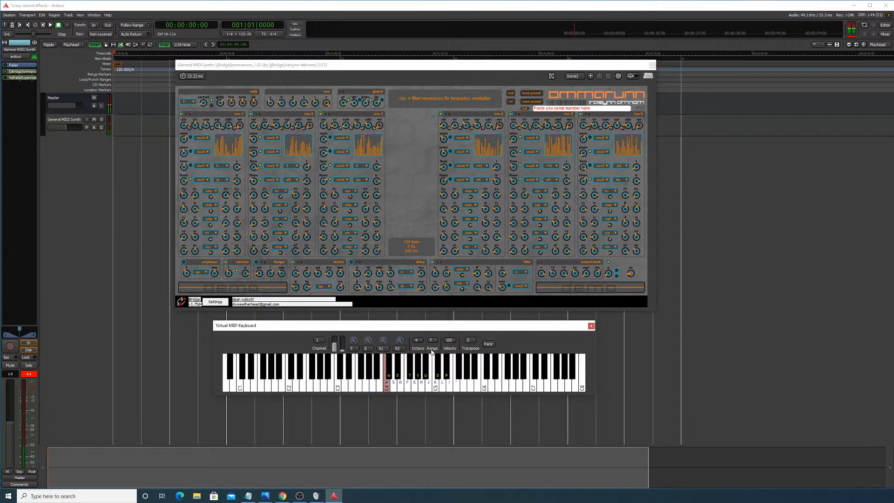
key("h")
key("a")
key("h")
key("a")
key("h")
key("a")
Step: Play B4, alternate C4 and G4, and sweep down from about E6 to G4 before ending on C4
key("j")
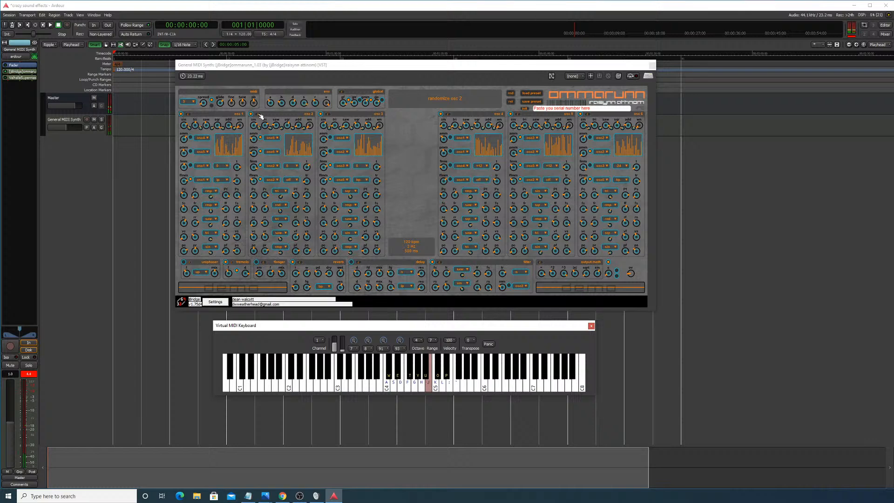
key("a")
key("g")
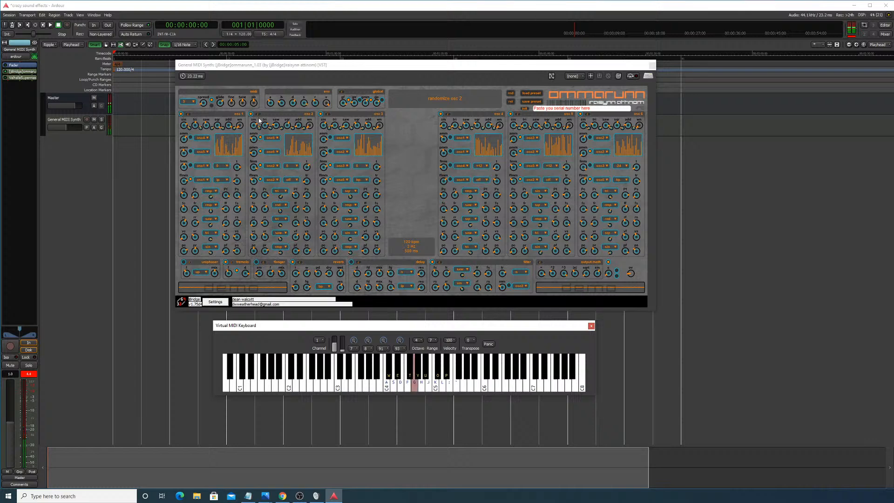
key("a")
key("g")
mouse_move(502, 378)
left_mouse_down()
mouse_move(429, 396)
mouse_move(410, 377)
mouse_move(415, 384)
mouse_move(358, 383)
mouse_move(414, 383)
left_mouse_up()
key("a")
Step: Randomize oscillator 6 and audition the sound by alternating C4 with G4 and A4
left_click(589, 117)
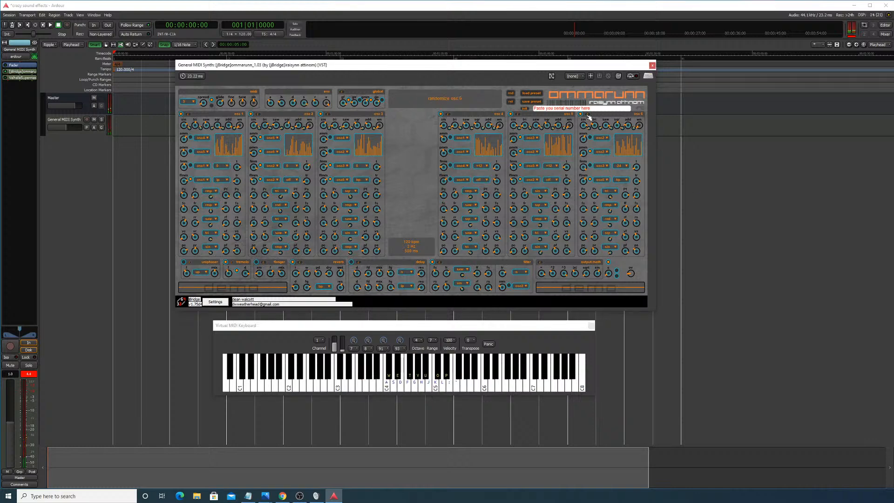
left_click(589, 115)
key("g")
key("a")
key("g")
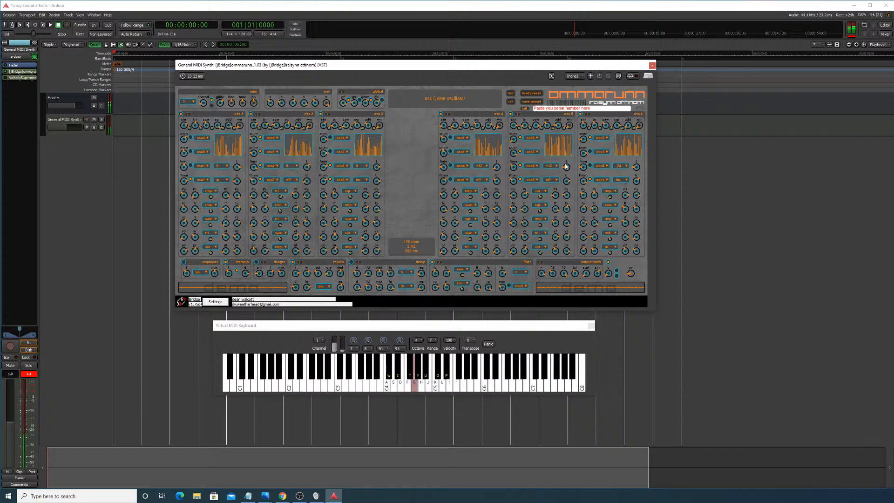
key("a")
key("g")
key("a")
key("h")
key("a")
key("h")
Step: Sweep down from about B4 and alternate G4 and C4 repeatedly to audition the patch
mouse_move(431, 388)
left_mouse_down()
mouse_move(471, 390)
mouse_move(409, 387)
mouse_move(480, 391)
mouse_move(426, 376)
mouse_move(430, 388)
mouse_move(464, 388)
mouse_move(447, 378)
mouse_move(492, 389)
mouse_move(411, 376)
mouse_move(485, 387)
mouse_move(516, 380)
mouse_move(338, 387)
mouse_move(394, 387)
mouse_move(343, 256)
left_mouse_up()
key("g")
key("a")
key("g")
key("a")
key("g")
key("a")
key("g")
key("a")
key("a")
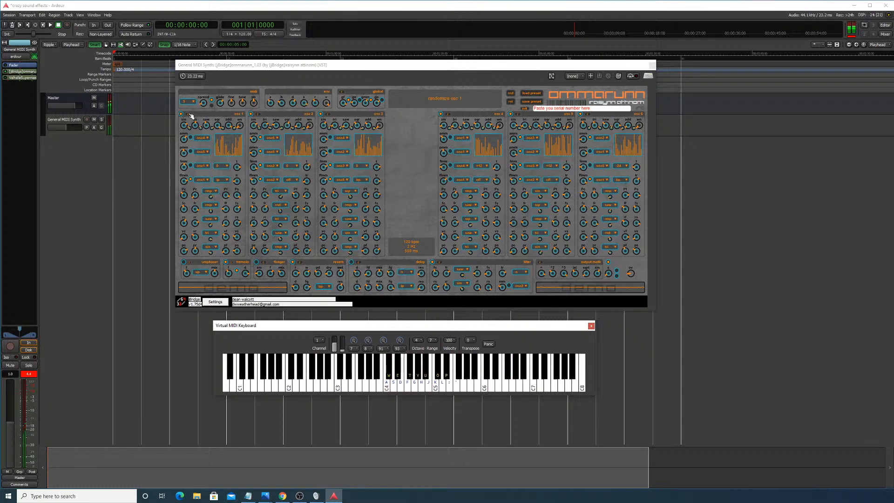
key("g")
Step: Randomize oscillator 1 twice, auditioning the results with G4 and C4
left_click(191, 115)
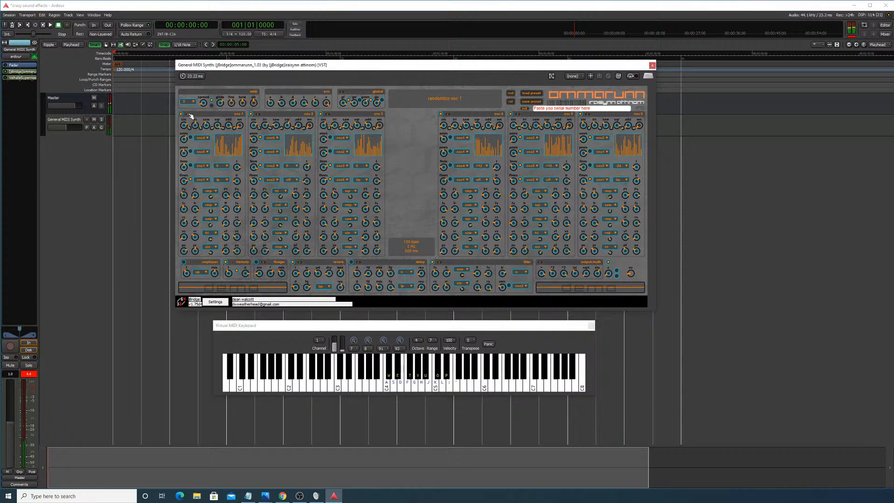
key("g")
left_click(190, 114)
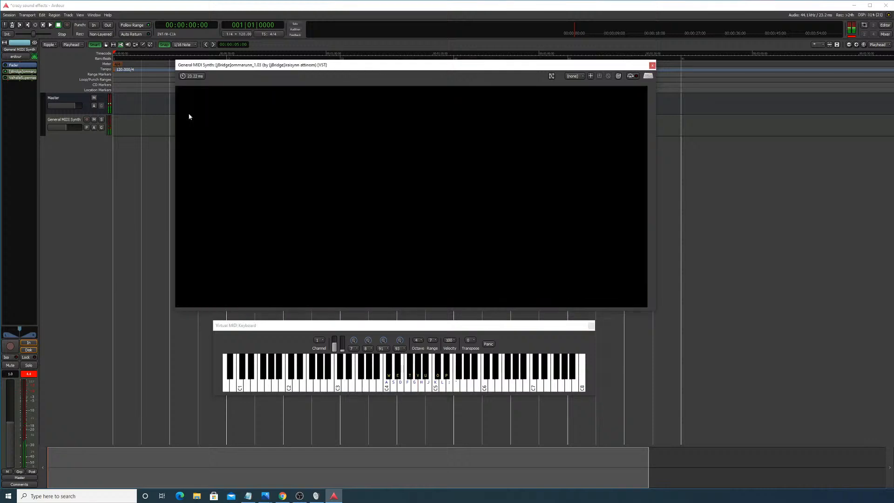
key("a")
key("g")
Step: Close the blank ommarunn window, reopen it from the channel strip, and close it again
left_click(652, 66)
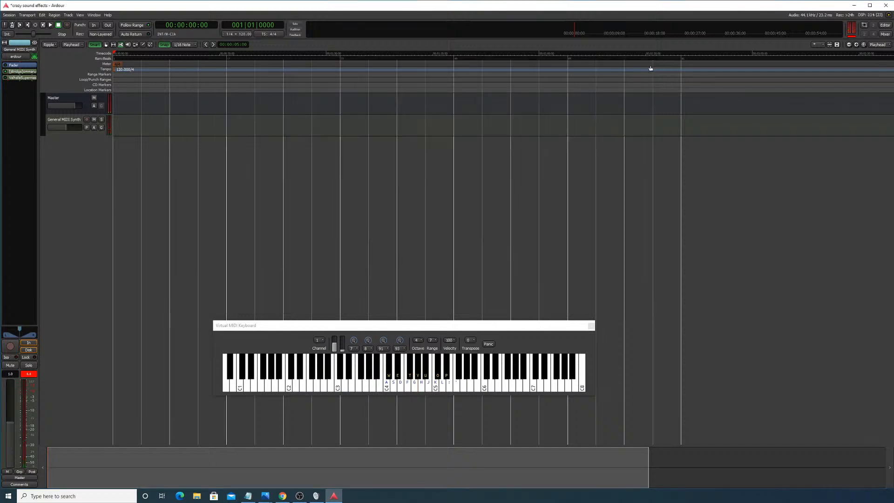
double_click(25, 72)
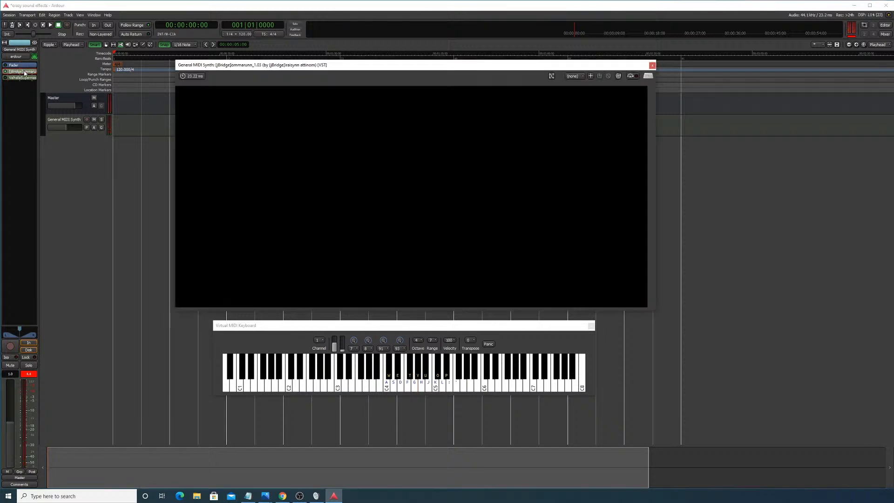
left_click(652, 65)
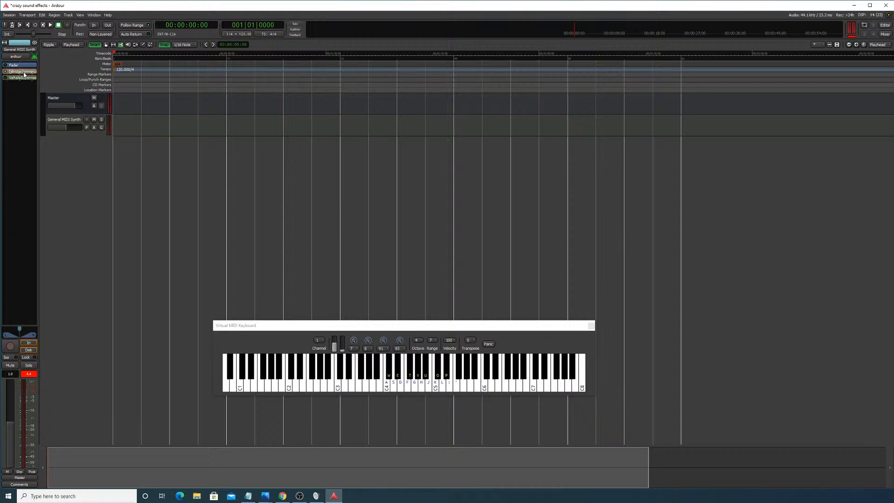
Step: Replace the ommarunn plugin on the synth strip with a fresh [jBridge]ommarunn_1.03 instance placed above the Valhalla Supermassive plugin
key("Delete")
right_click(18, 101)
mouse_move(79, 105)
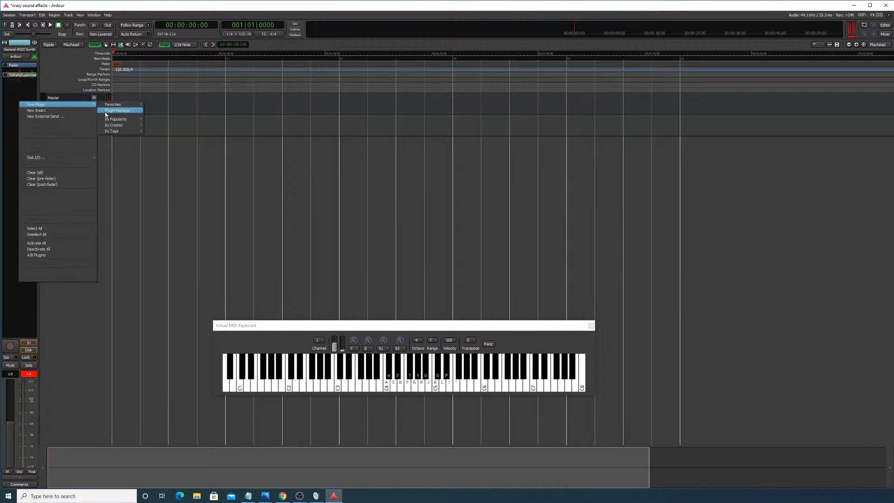
left_click(106, 111)
type("om")
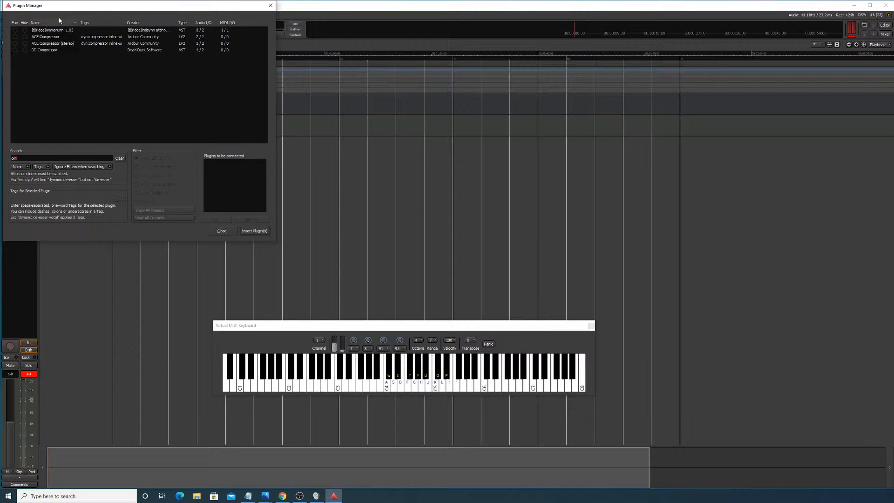
left_click(63, 32)
left_click(215, 219)
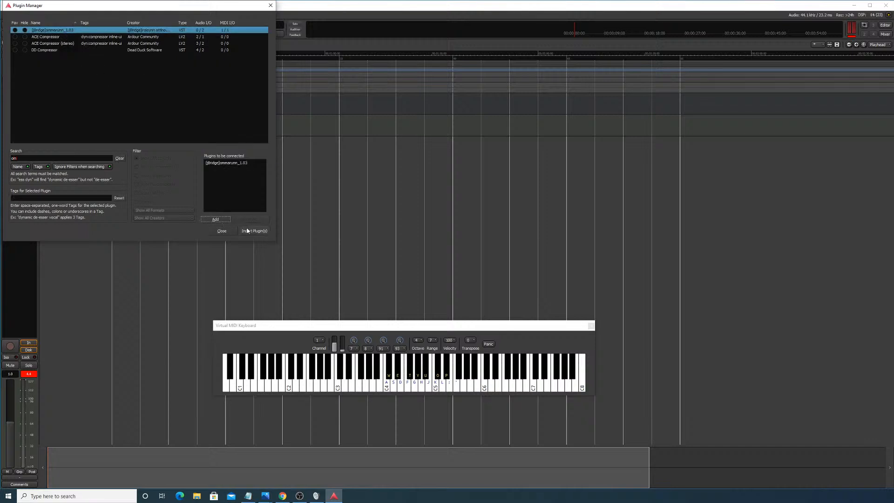
left_click(255, 231)
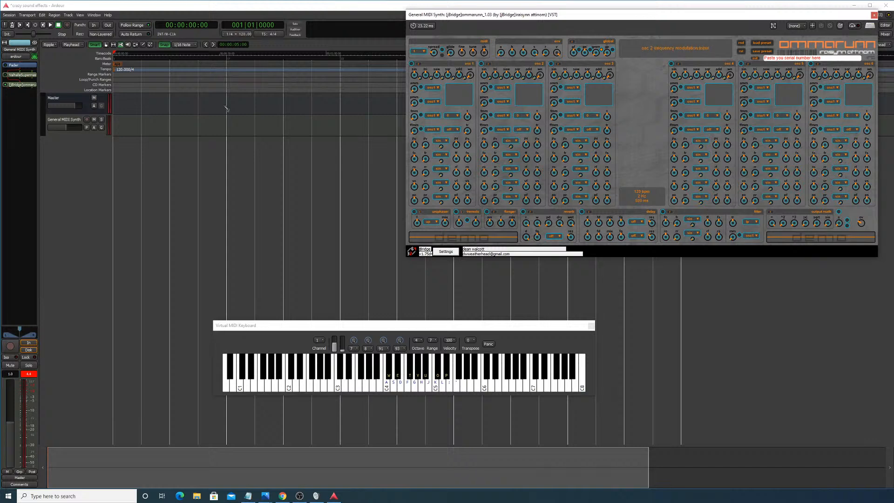
left_click_drag(21, 86, 23, 70)
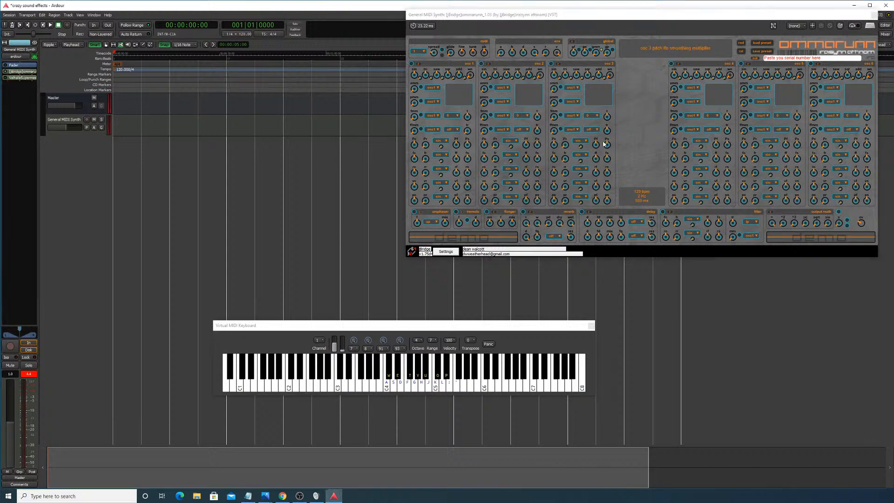
Step: Randomize the whole ommarunn patch twice and move its window just above the virtual MIDI keyboard
left_click(742, 44)
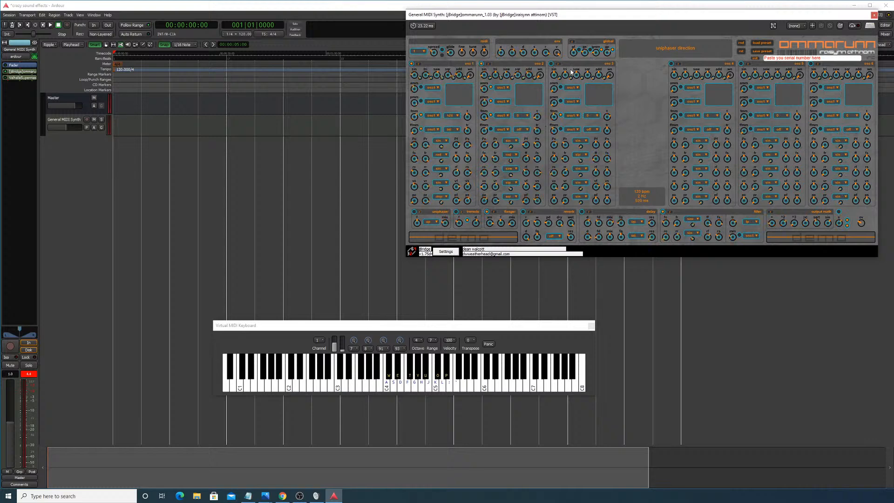
left_click(741, 43)
left_click_drag(701, 15, 507, 85)
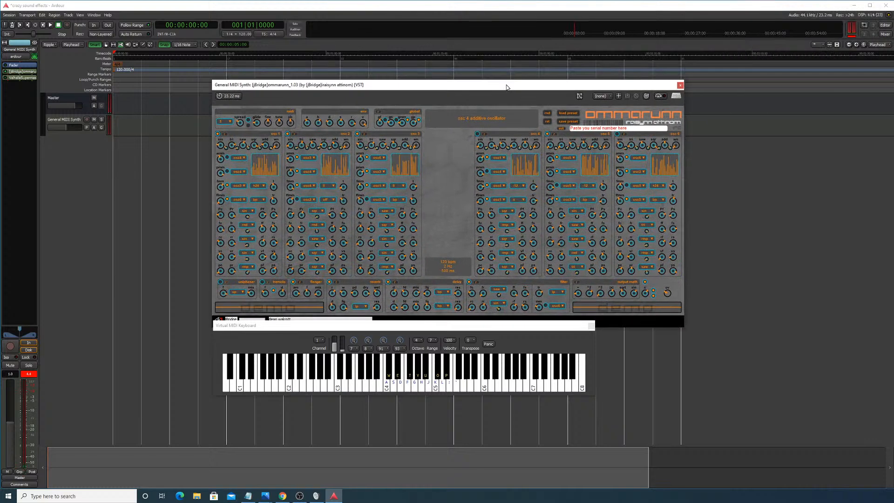
Step: Audition the randomized patch with C#4 and G4 on the virtual keyboard
key("w")
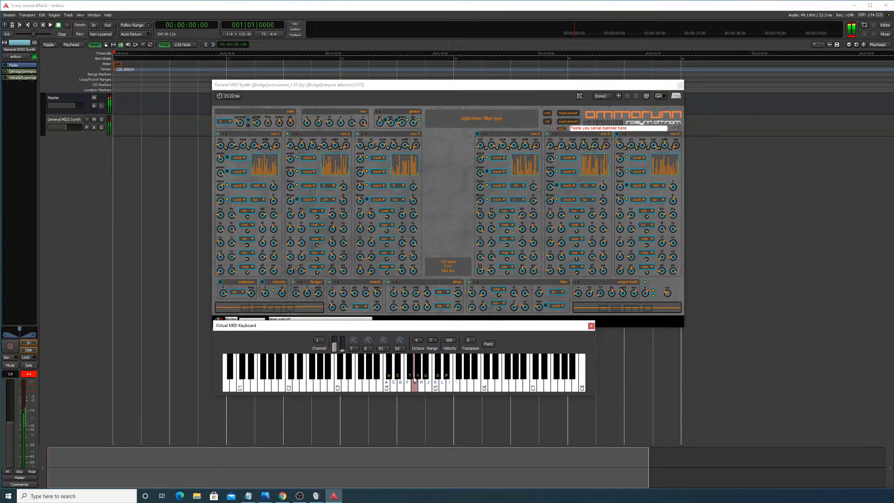
left_click(349, 358)
key("w")
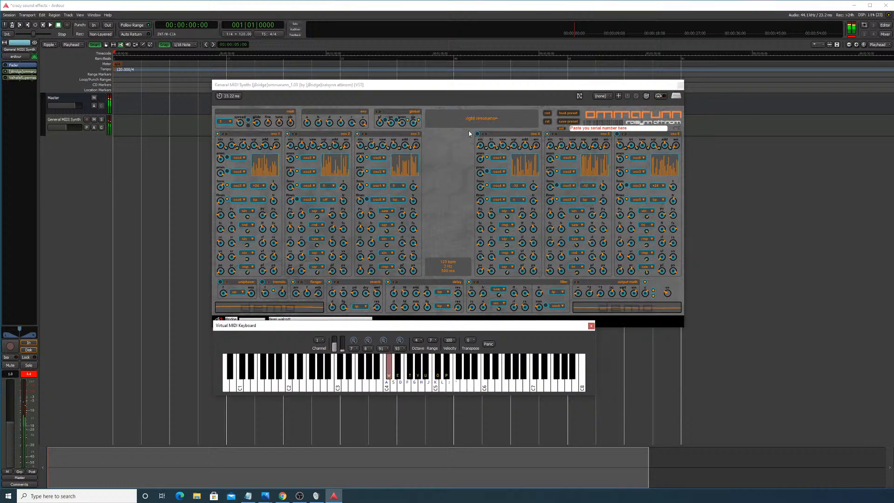
Step: Toggle oscillator 4 and audition the sound with F#4, G#4, A#4, a sweep up from C5 to about G5, and C#4
left_click(478, 135)
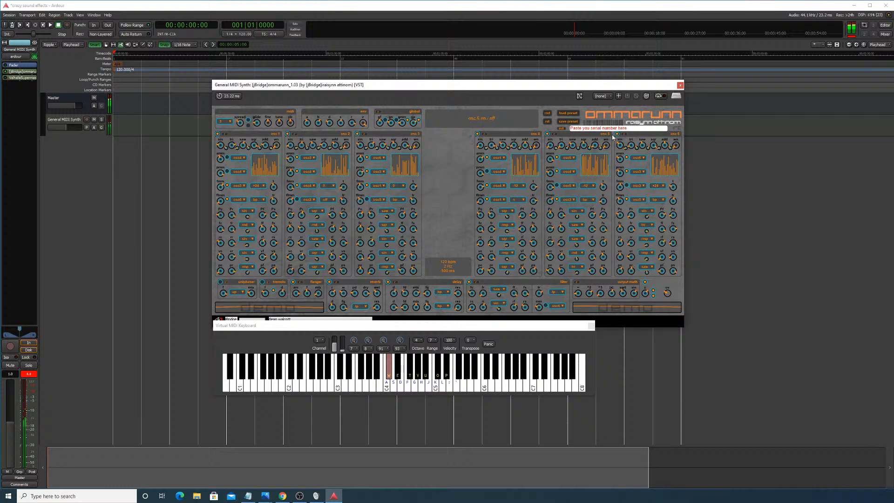
key("t")
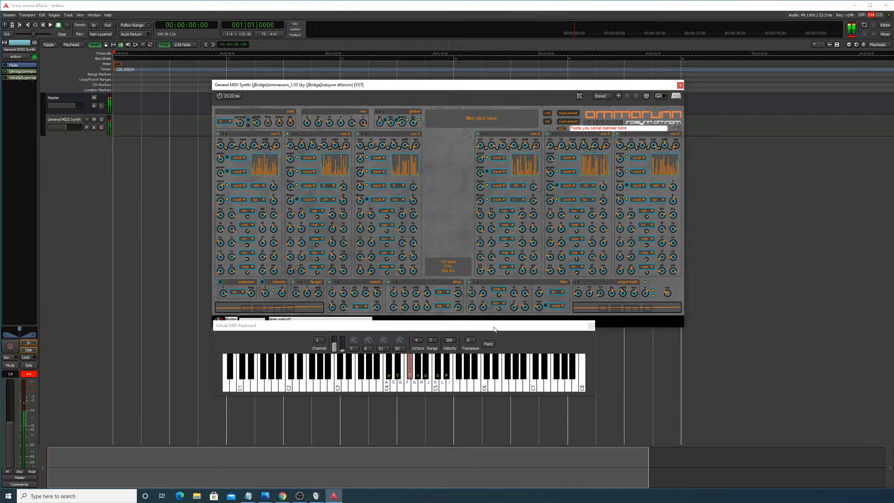
key("y")
key("u")
mouse_move(436, 381)
left_mouse_down()
mouse_move(555, 380)
mouse_move(379, 369)
mouse_move(476, 373)
mouse_move(427, 366)
mouse_move(477, 356)
mouse_move(413, 379)
mouse_move(466, 368)
left_mouse_up()
key("w")
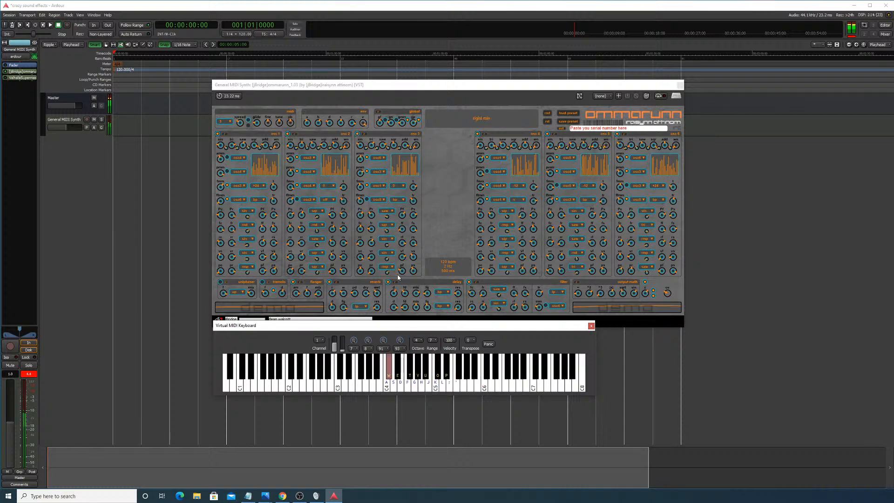
Step: Toggle the delay effect and audition the patch with repeated C#4 notes
left_click(390, 283)
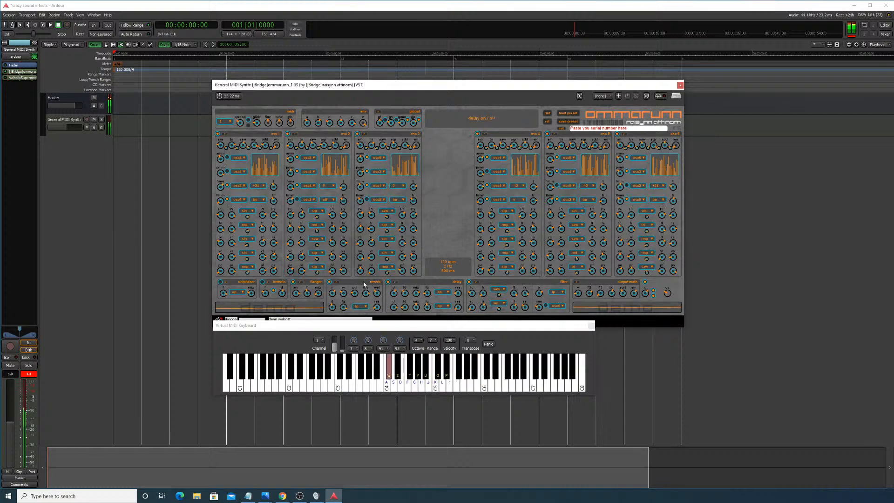
key("w")
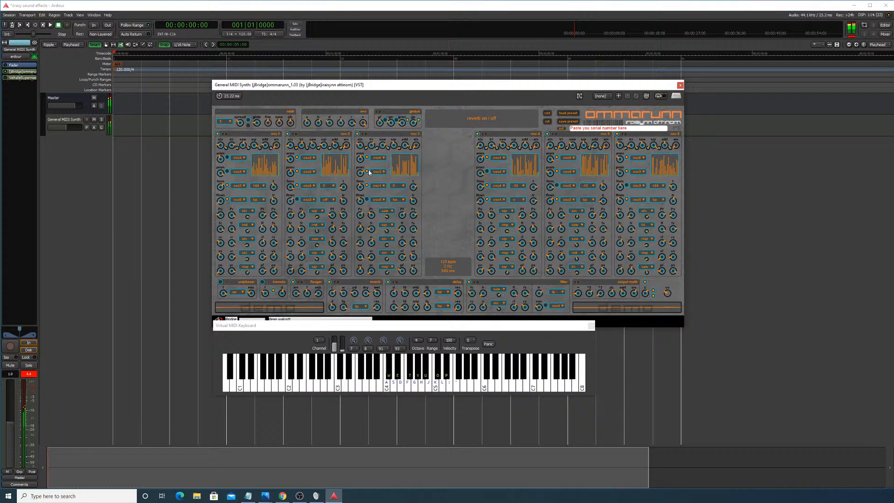
key("w")
key("w")
key("w")
key("w")
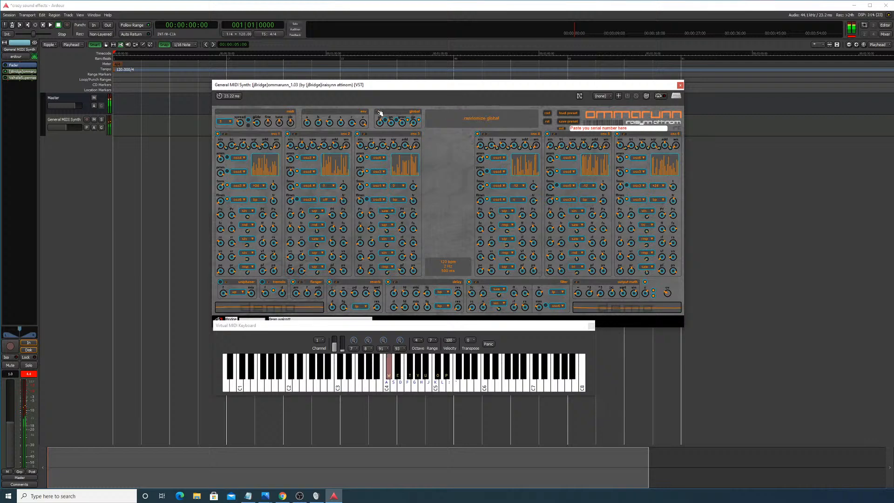
Step: Play G4, A4, B4 and C5 upward, then return to B4 to audition the patch
key("g")
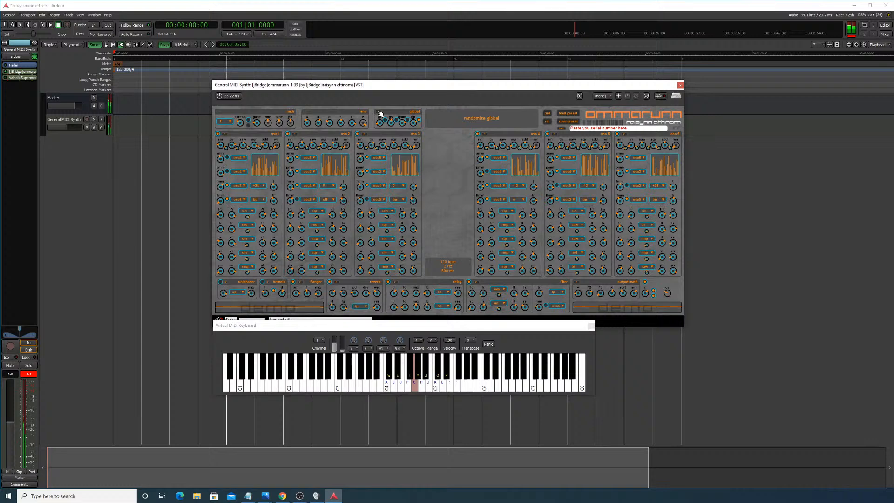
key("h")
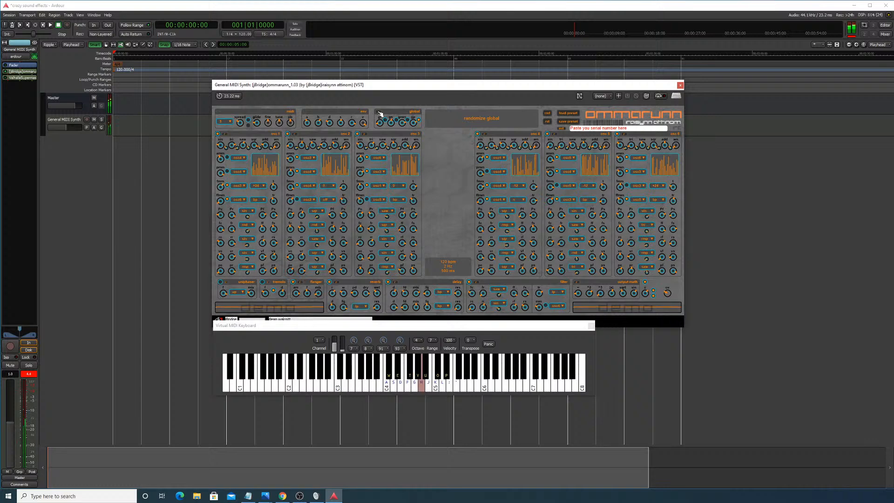
key("j")
key("k")
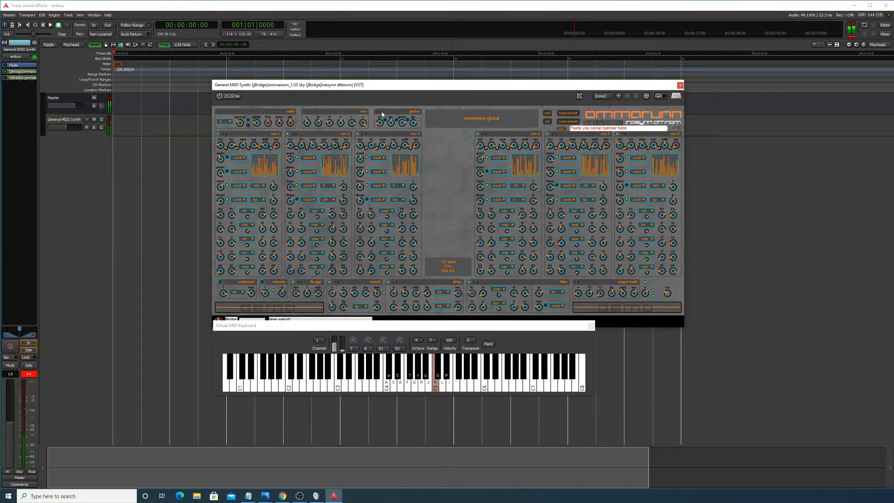
key("j")
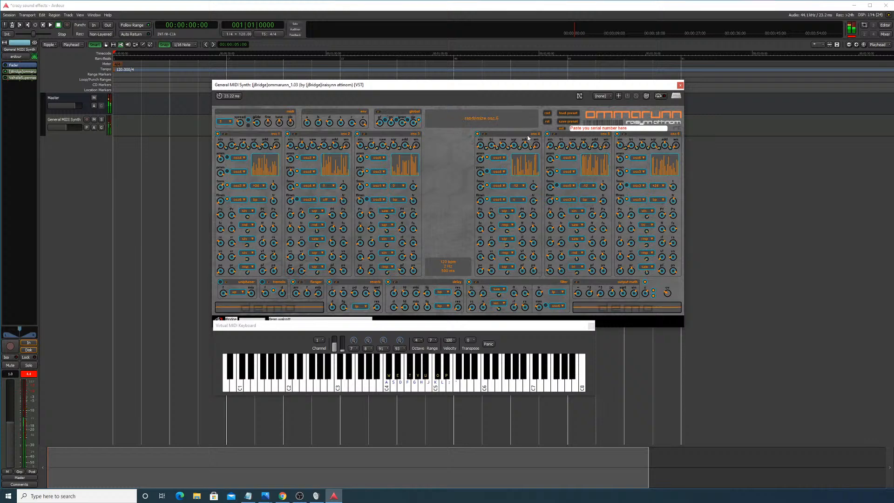
Step: Randomize oscillator 3 and audition the result by playing C4 against G4, A4 and B4
left_click(366, 139)
key("a")
key("g")
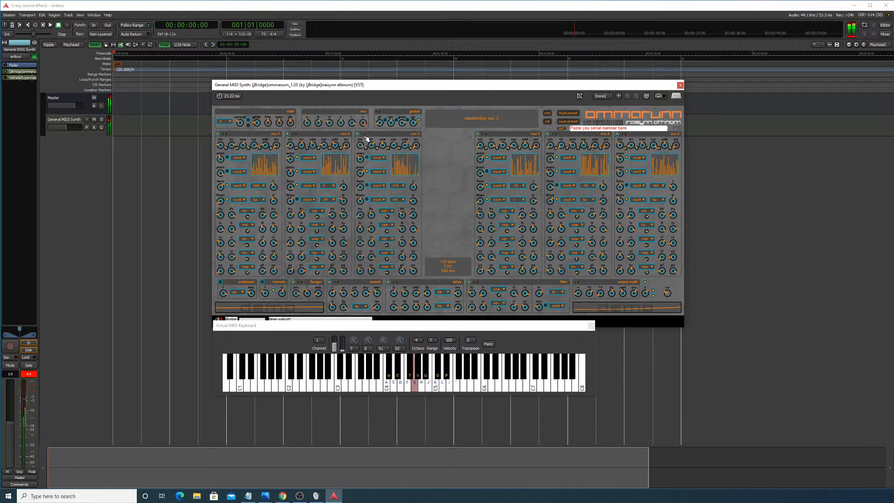
key("h")
key("a")
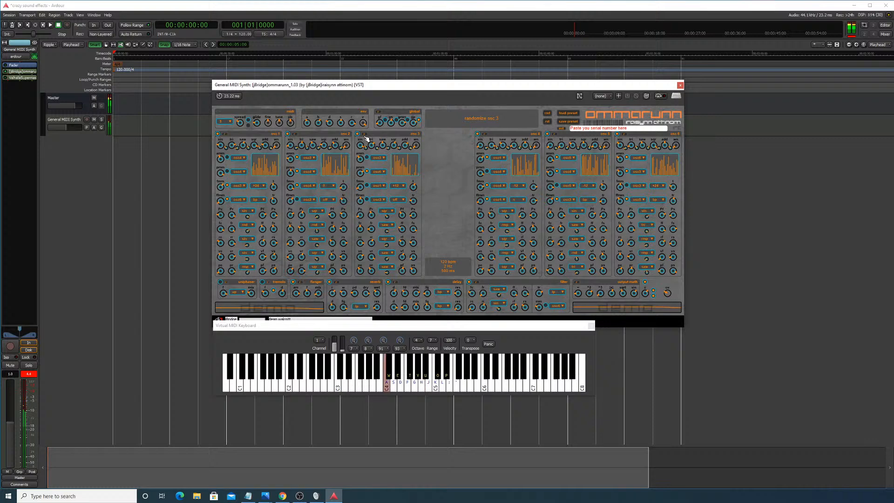
key("j")
key("a")
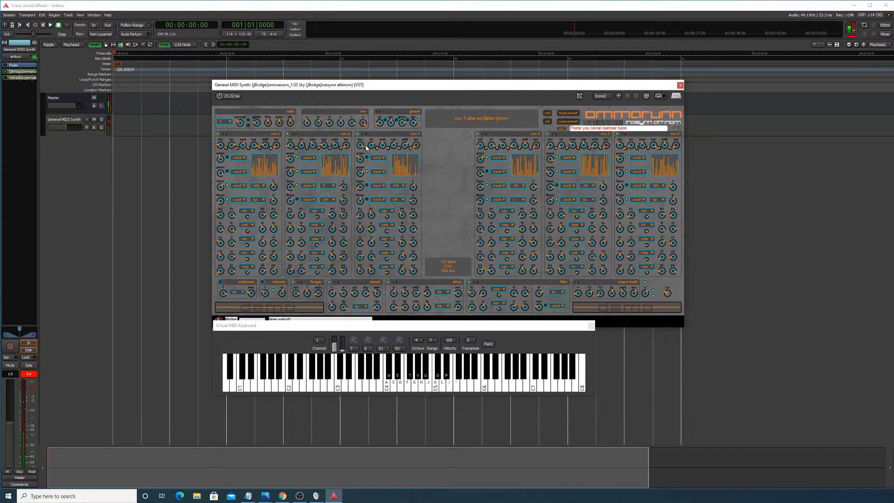
Step: Randomize oscillator 2 and audition the change with C#4 and G4
key("w")
left_click(297, 136)
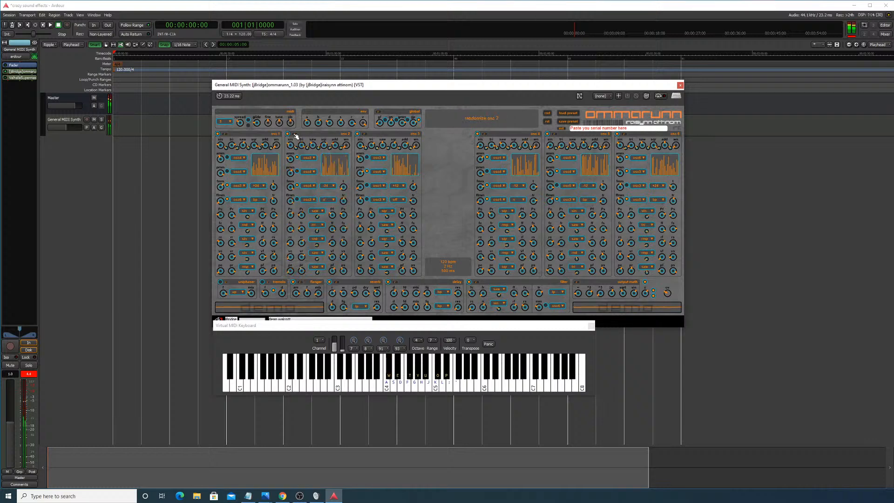
key("w")
key("g")
Step: Randomize oscillator 4 and audition it with C#4, G4, alternating A4 and C4, and a sweep up from about F4
key("w")
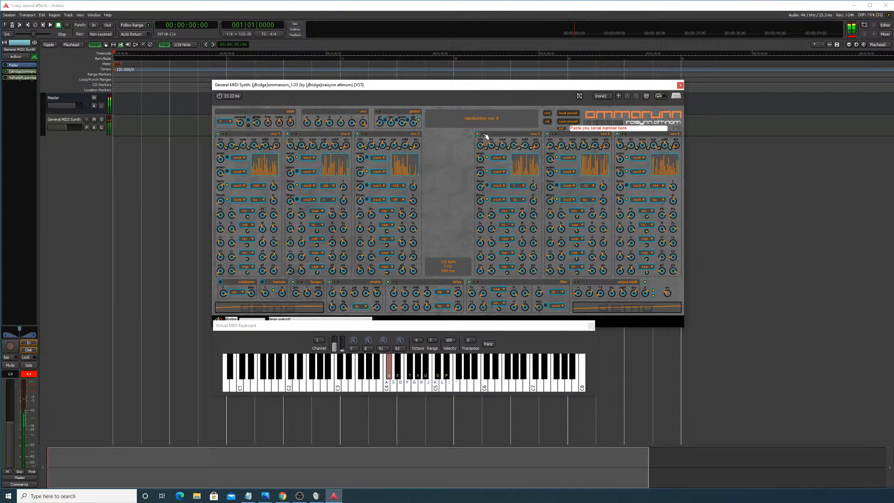
key("g")
key("h")
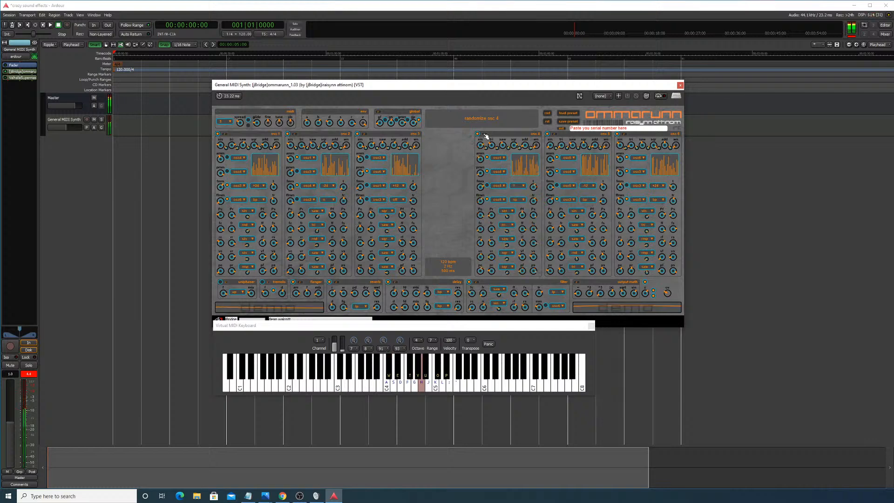
key("a")
key("h")
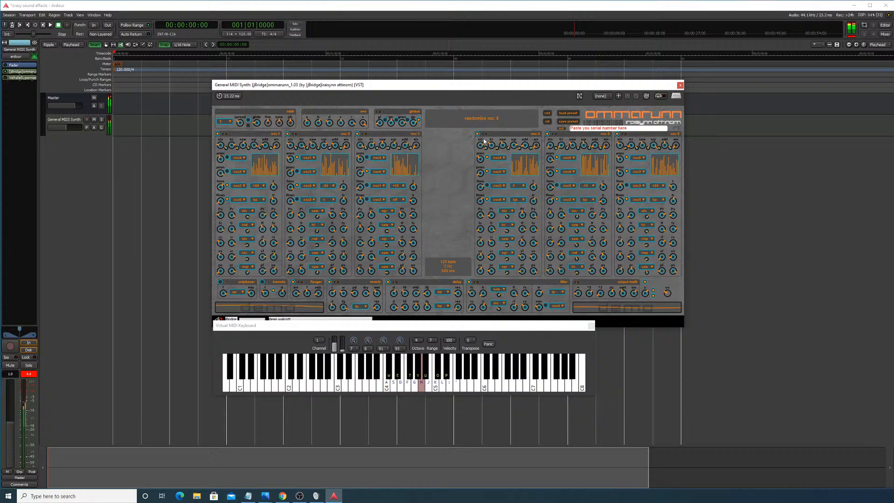
key("a")
key("h")
key("a")
key("h")
mouse_move(410, 386)
left_mouse_down()
mouse_move(394, 386)
mouse_move(459, 379)
mouse_move(459, 368)
left_mouse_up()
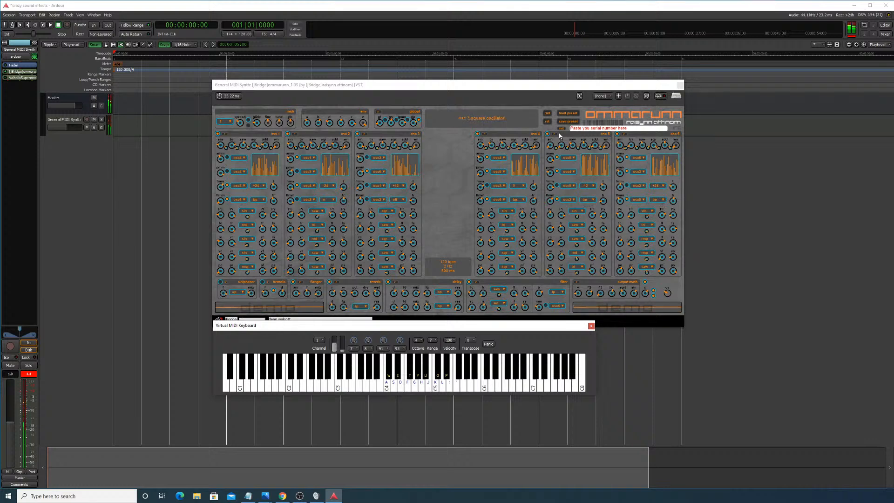
Step: Randomize oscillator 6 and audition it with C#4 and downward sweeps across the fourth and fifth octaves
left_click(628, 136)
key("w")
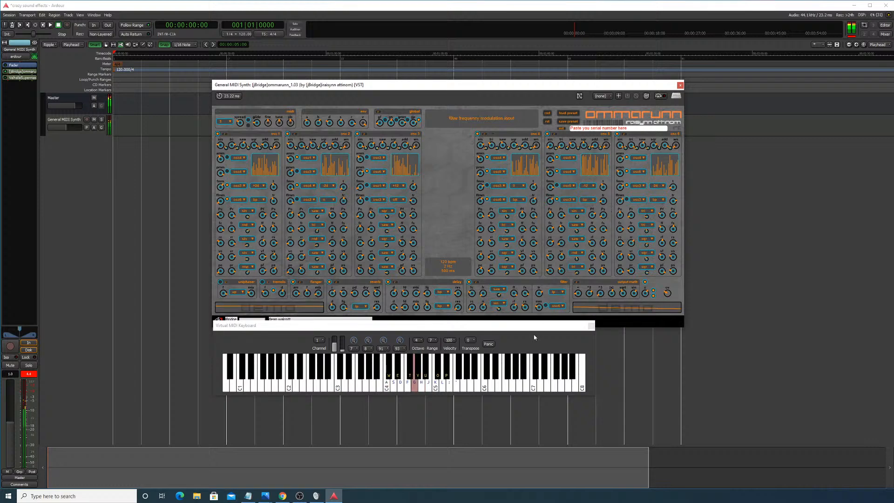
mouse_move(459, 383)
left_mouse_down()
mouse_move(420, 388)
mouse_move(402, 378)
mouse_move(301, 371)
mouse_move(457, 373)
mouse_move(443, 358)
mouse_move(426, 368)
mouse_move(479, 370)
mouse_move(431, 356)
mouse_move(350, 357)
mouse_move(471, 332)
mouse_move(427, 314)
mouse_move(417, 336)
left_mouse_up()
mouse_move(395, 373)
left_mouse_down()
mouse_move(452, 368)
mouse_move(370, 368)
mouse_move(359, 376)
mouse_move(449, 368)
mouse_move(331, 366)
mouse_move(415, 340)
mouse_move(386, 355)
left_mouse_up()
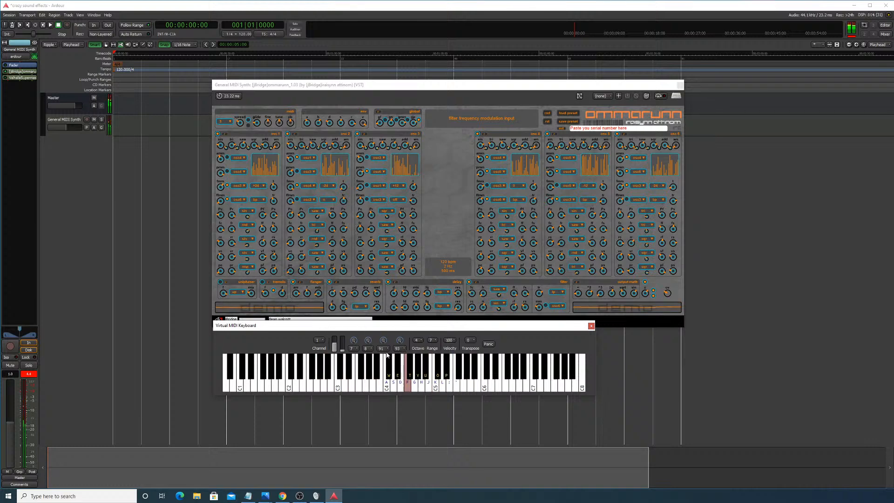
mouse_move(451, 377)
left_mouse_down()
mouse_move(329, 368)
mouse_move(402, 352)
mouse_move(328, 356)
mouse_move(378, 336)
mouse_move(345, 368)
mouse_move(477, 370)
mouse_move(442, 358)
mouse_move(372, 363)
mouse_move(393, 384)
mouse_move(425, 361)
mouse_move(415, 358)
mouse_move(459, 368)
mouse_move(372, 368)
mouse_move(372, 354)
mouse_move(451, 368)
mouse_move(385, 340)
mouse_move(432, 342)
mouse_move(426, 368)
mouse_move(389, 371)
mouse_move(479, 373)
mouse_move(425, 367)
left_mouse_up()
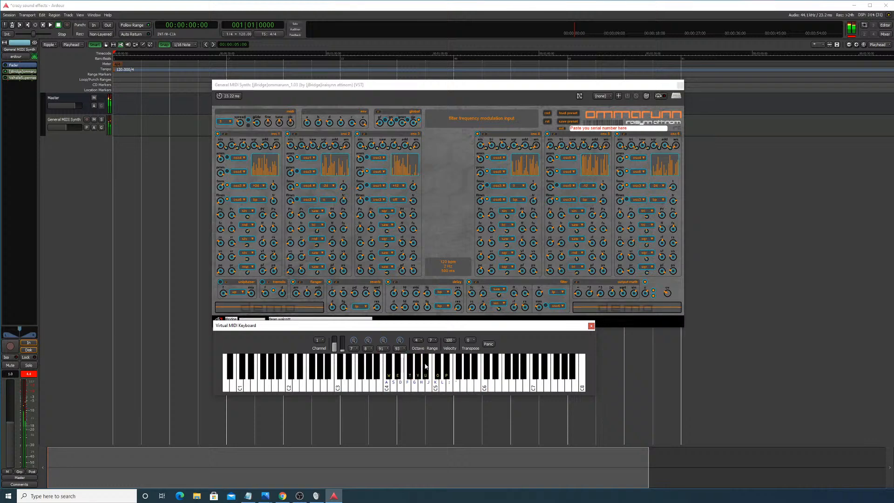
Step: Randomize oscillator 2 again and audition the sound with C#4, G4, C4 and A4
key("w")
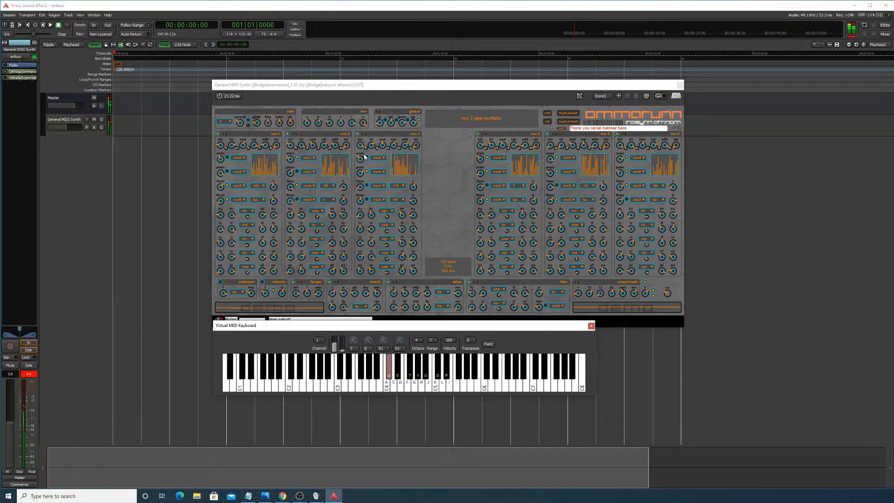
left_click(297, 138)
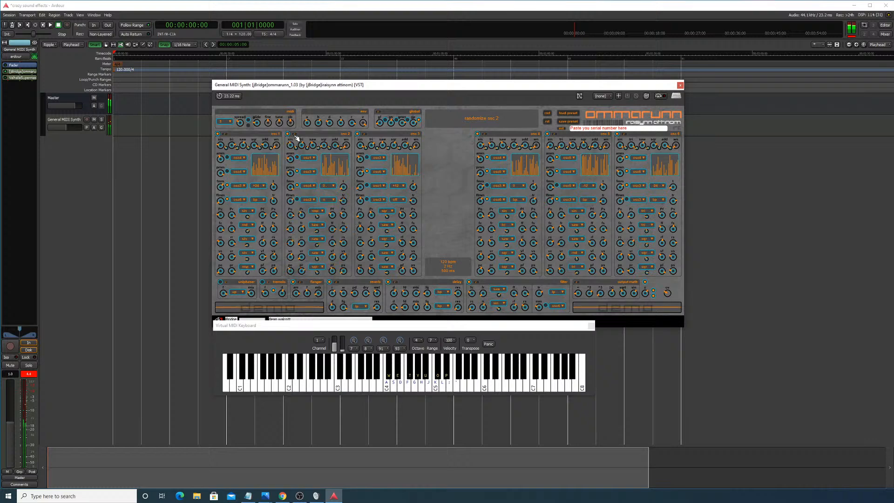
key("w")
key("g")
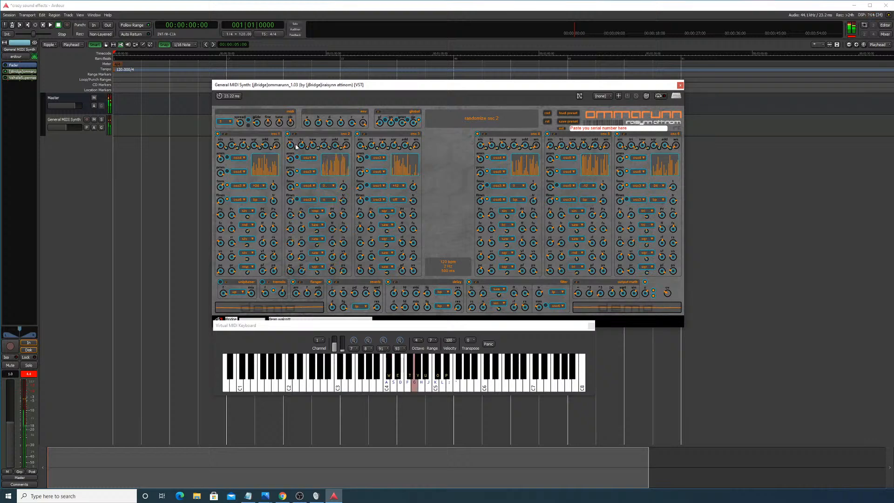
key("w")
key("a")
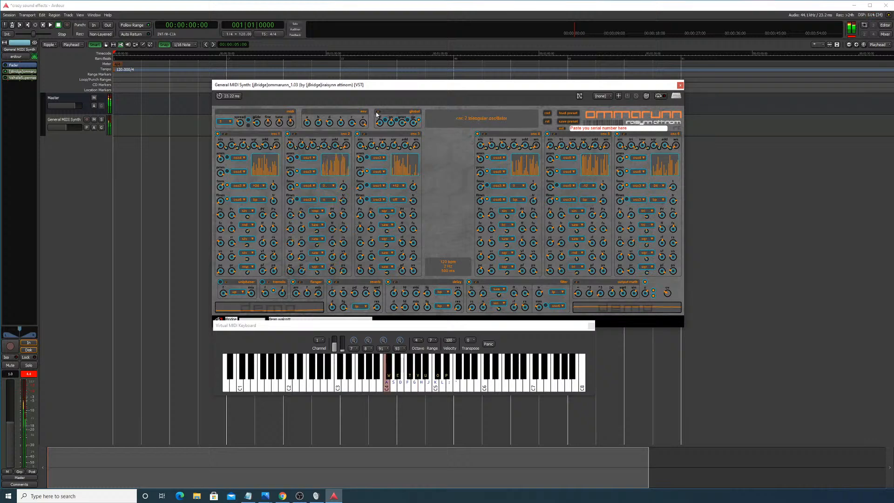
key("h")
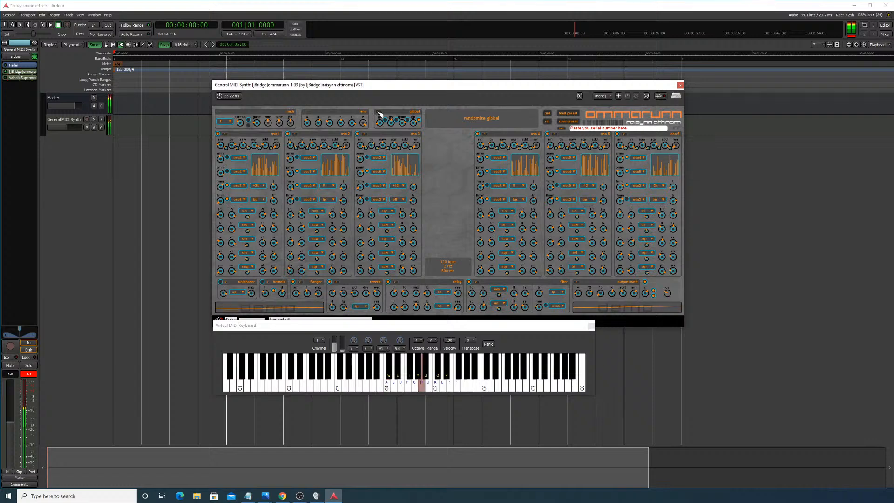
Step: Audition the randomized sound on the virtual keyboard with C4, C#4, A4 and G4
key("a")
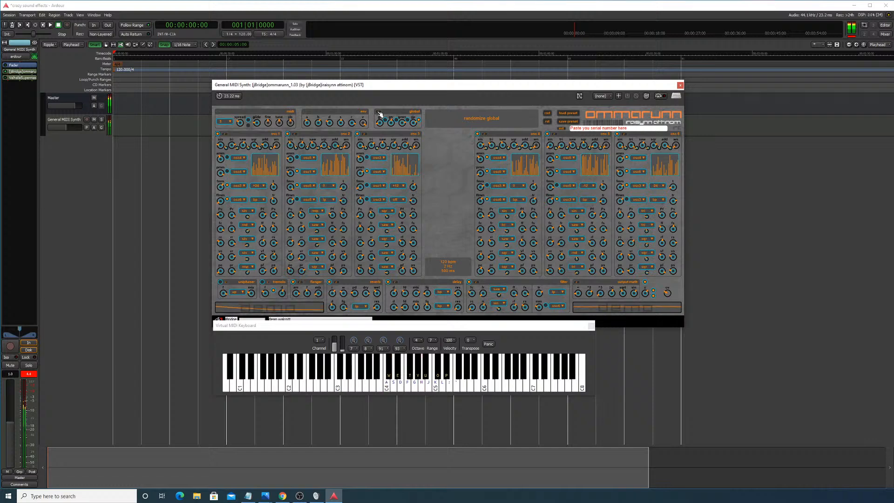
key("w")
key("h")
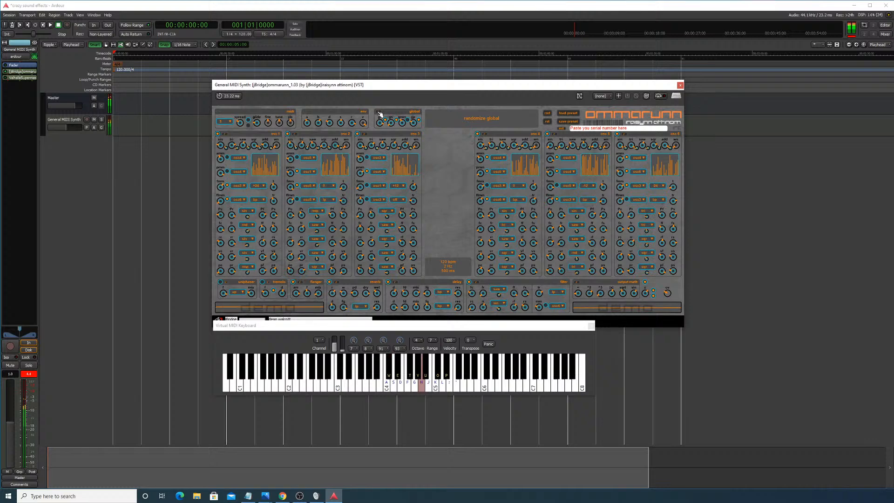
key("a")
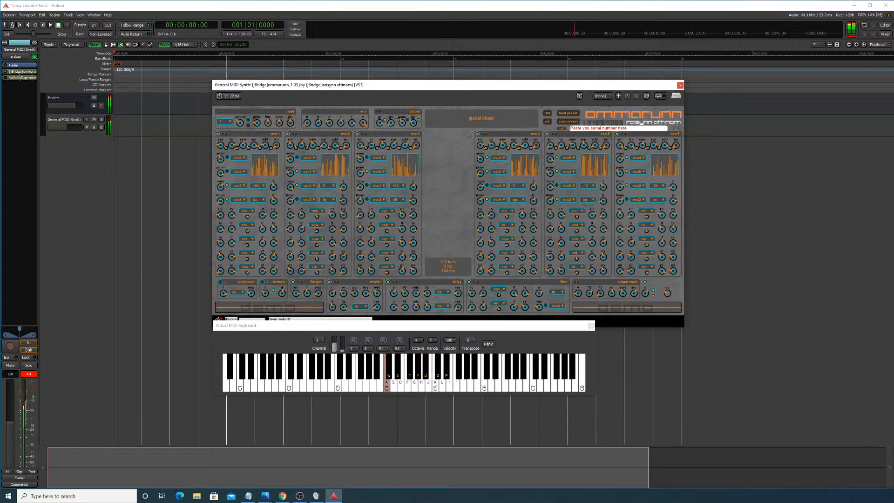
key("w")
key("g")
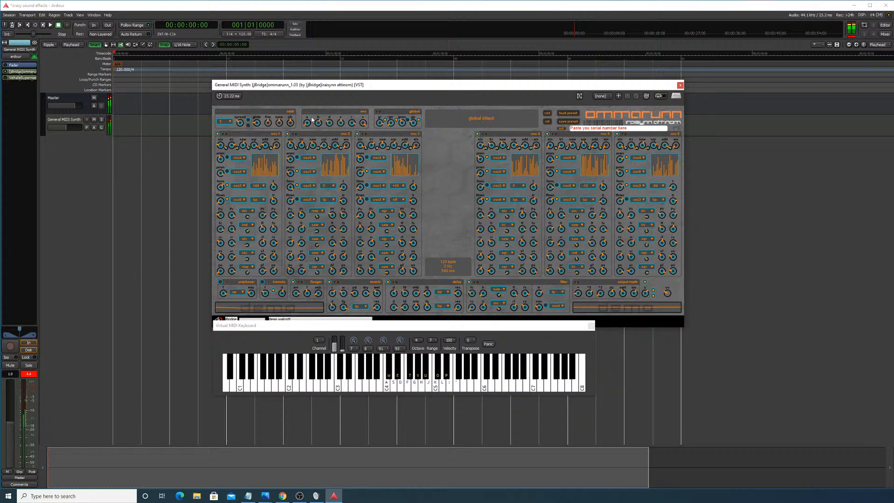
Step: Audition the sound by alternating between A4 and C4
key("h")
key("a")
key("h")
key("a")
key("h")
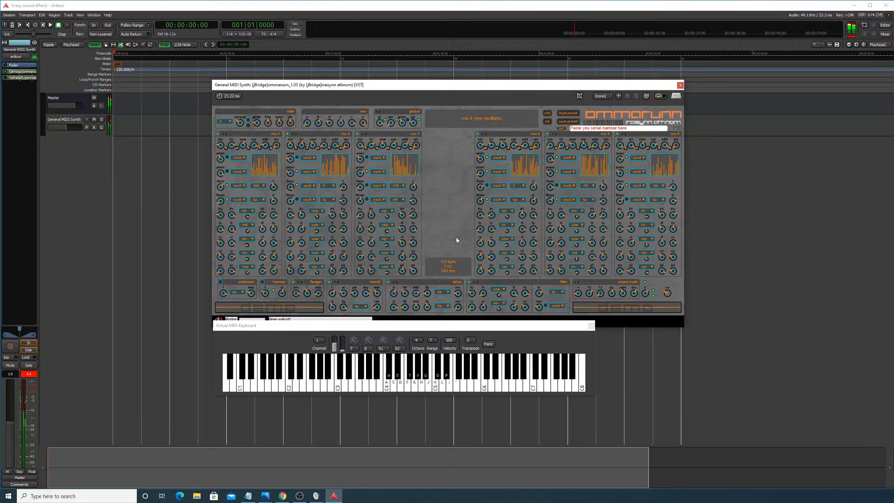
key("h")
key("a")
key("h")
key("a")
Step: Randomize oscillators 5 and 6, auditioning the changes with G4 and C4
left_click(554, 138)
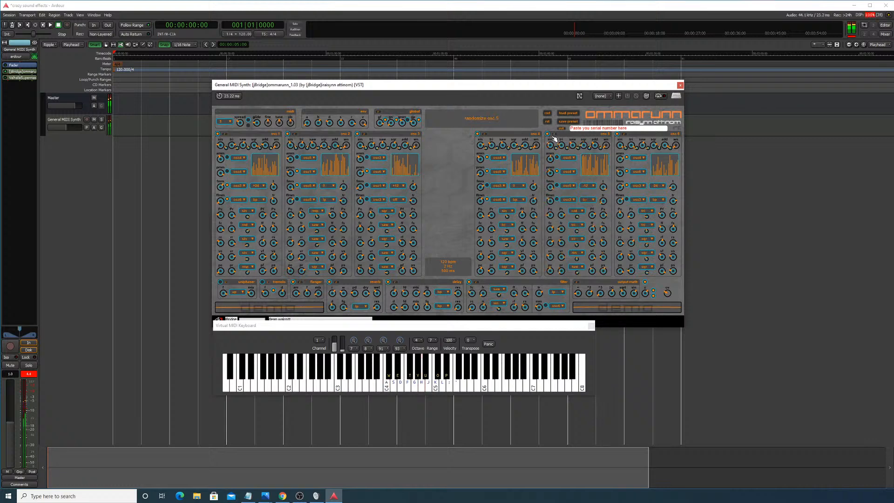
key("g")
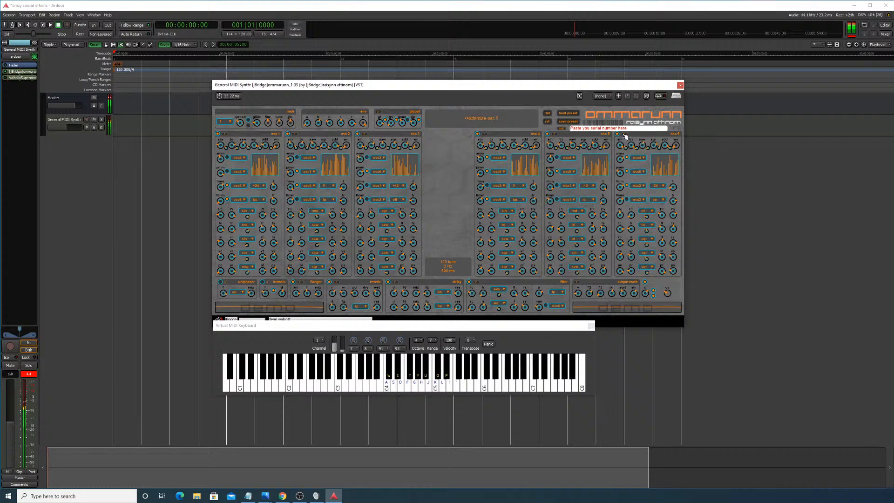
left_click(626, 137)
key("g")
key("a")
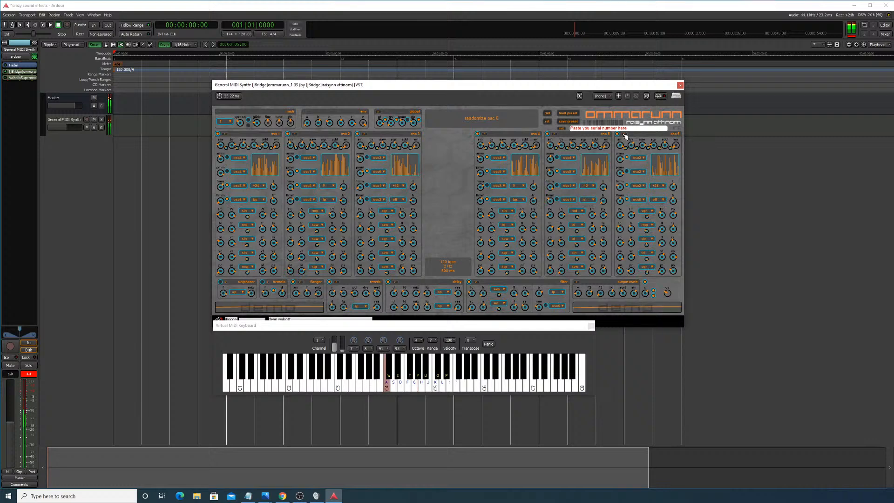
key("g")
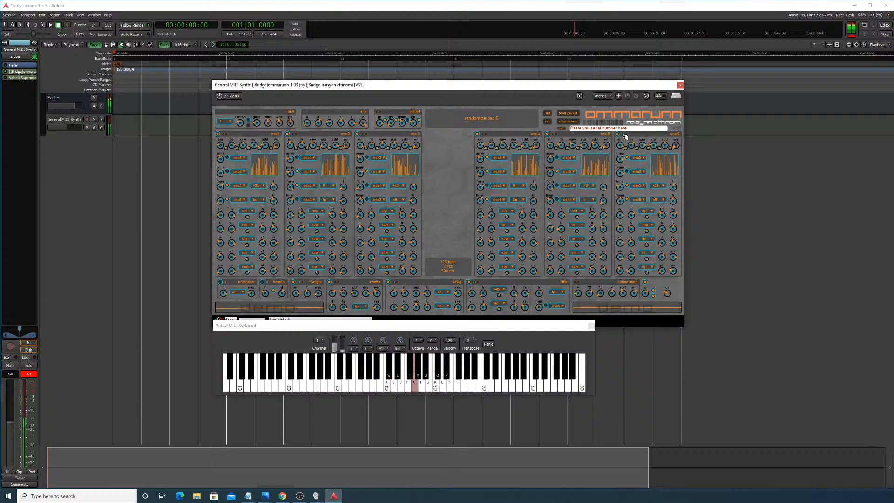
key("a")
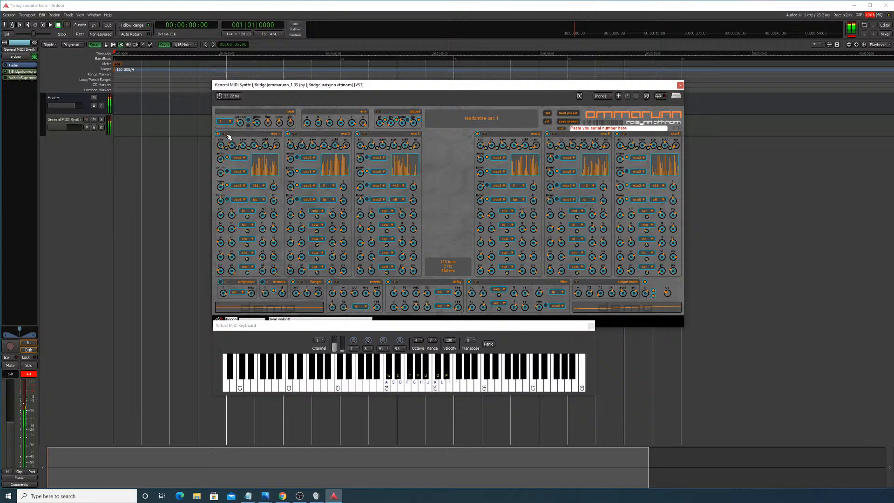
Step: Randomize oscillator 1 twice and audition the sound with alternating C4 and G4
left_click(229, 136)
key("a")
left_click(228, 136)
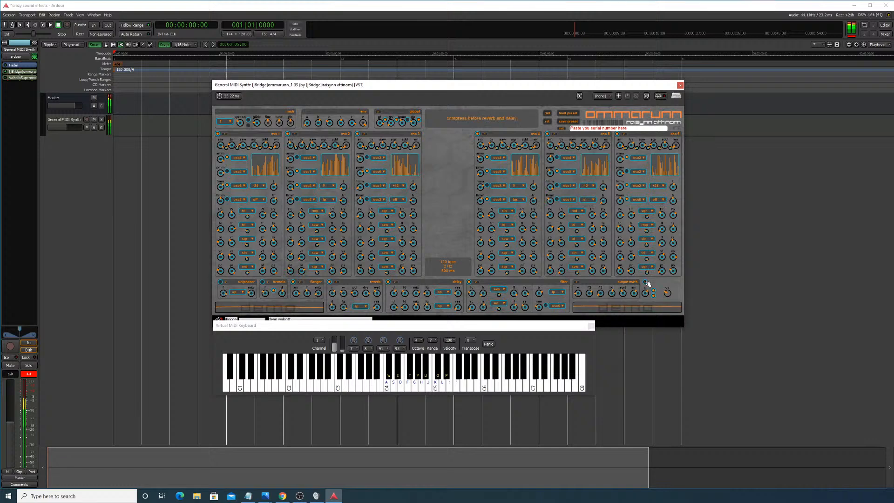
key("a")
key("g")
key("a")
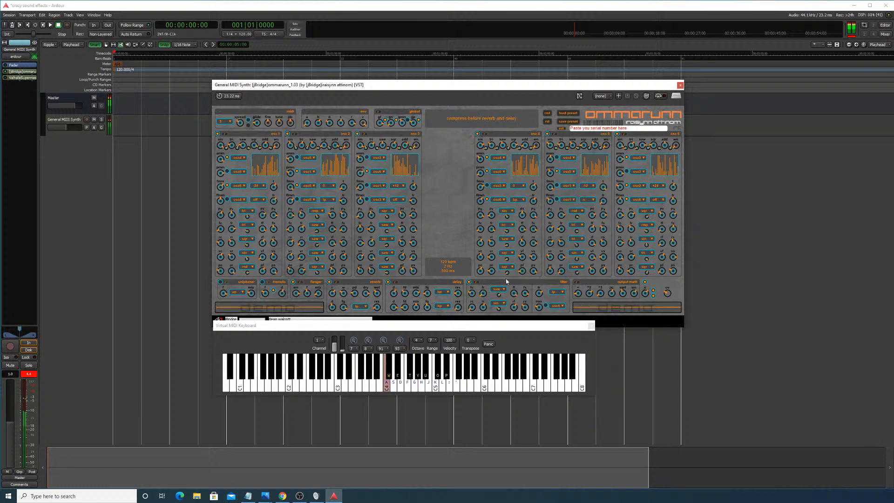
key("g")
key("a")
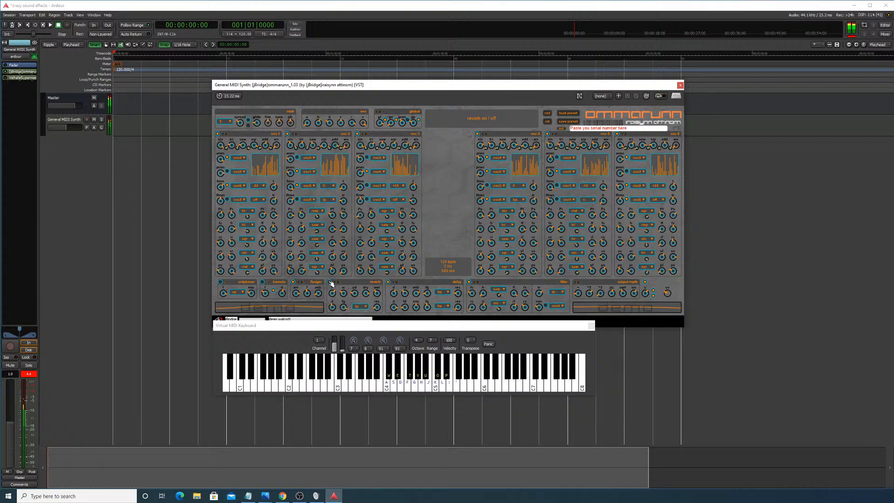
Step: Play repeated C4 and G4 notes to audition the sound while checking the reverb, flanger and delay sections
key("a")
key("a")
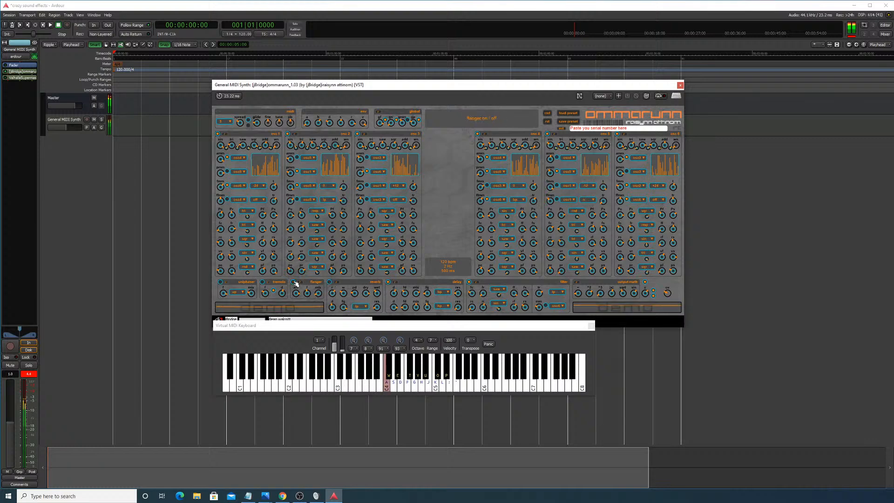
key("g")
key("g")
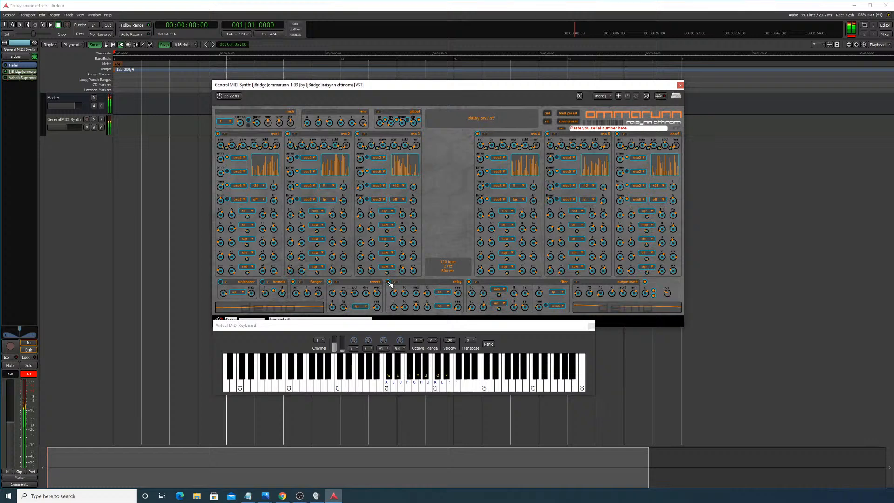
key("a")
key("g")
key("a")
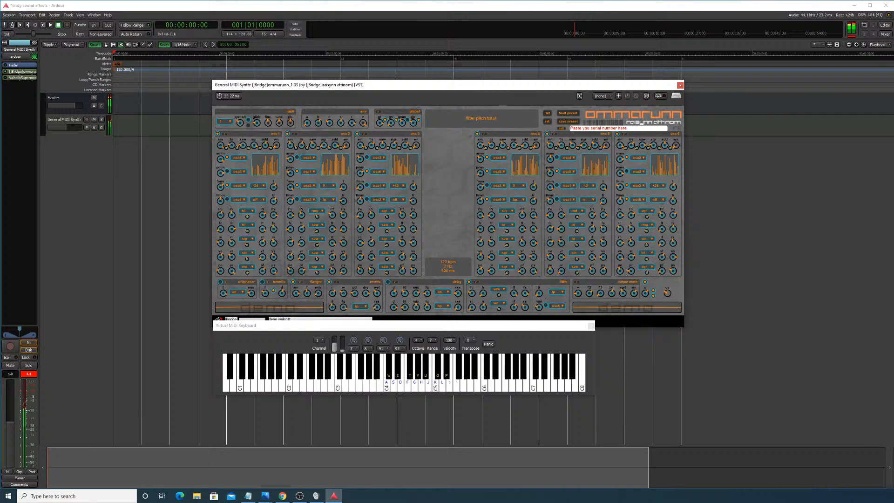
Step: Adjust the filter frequency LFO while sounding C#4, trying the sqr and rnd types before setting it to sin
key("w")
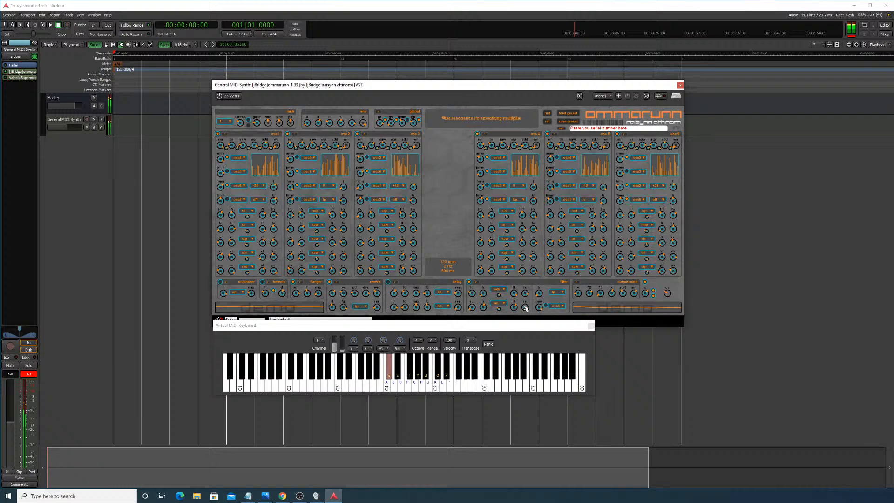
left_click_drag(514, 293, 484, 298)
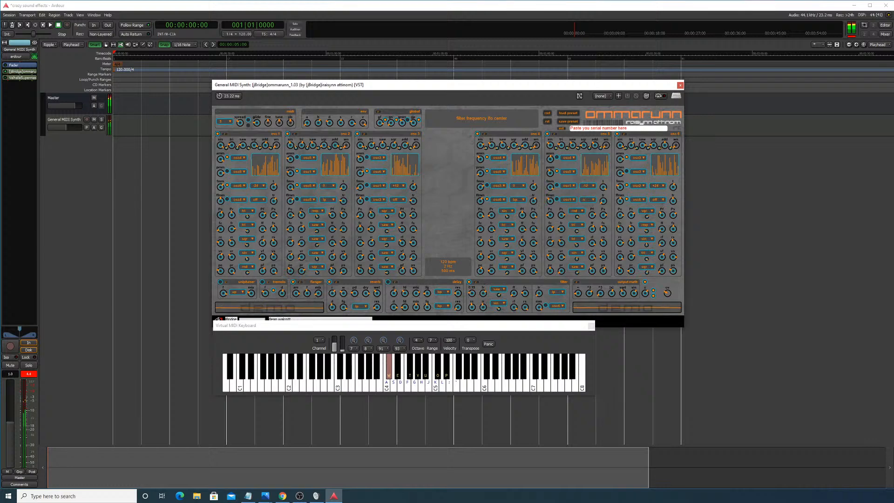
left_click(499, 289)
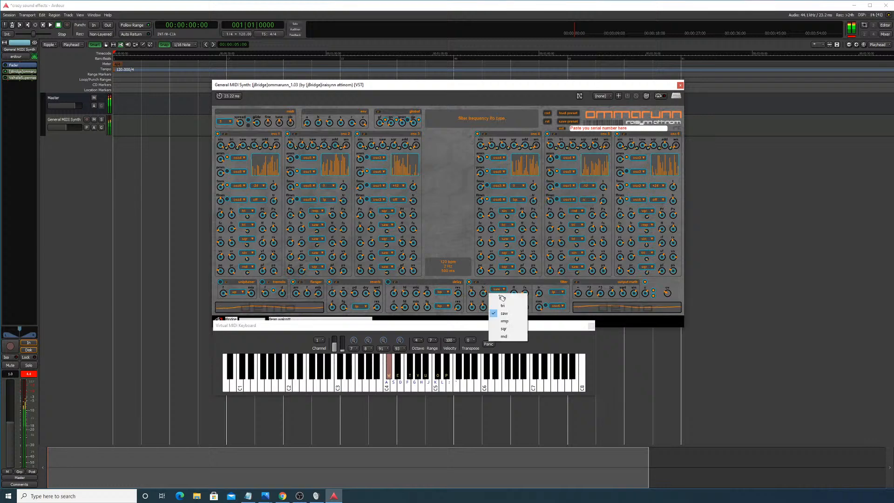
left_click(505, 329)
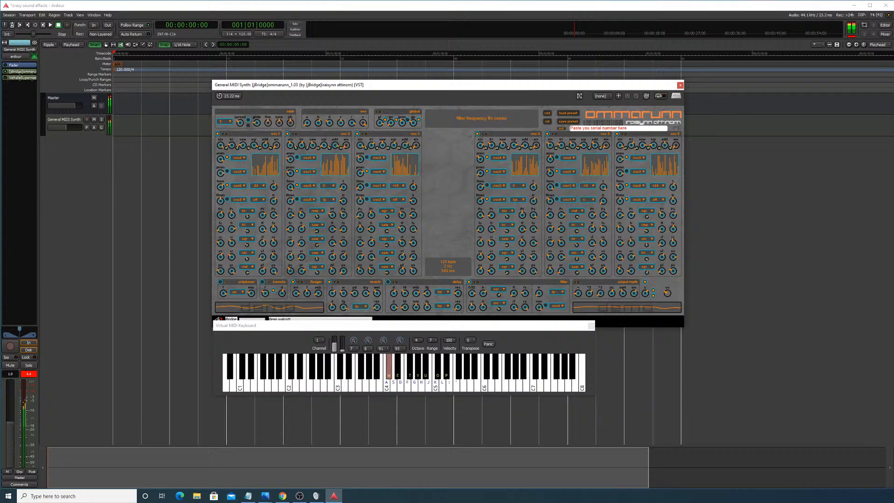
key("w")
left_click(498, 289)
left_click(506, 337)
left_click(494, 291)
left_click(496, 298)
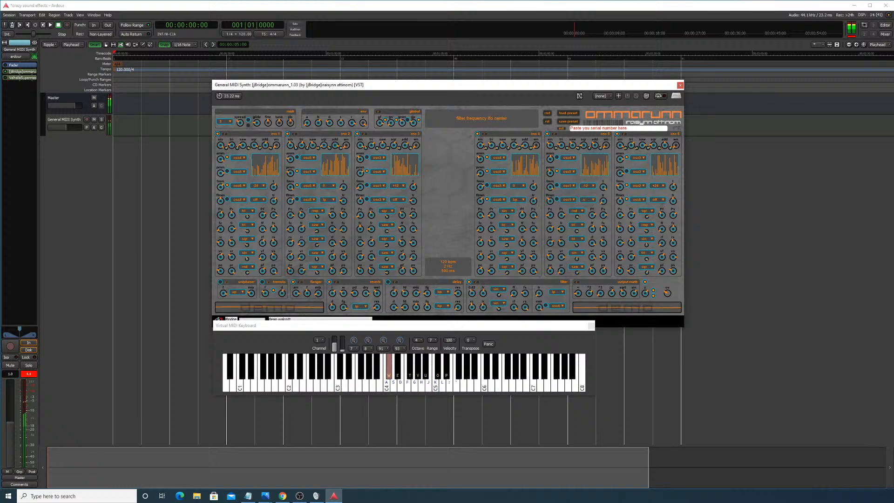
Step: Randomize the whole ommarunn patch and audition it with C4, G4, B4 and A4
left_click(548, 116)
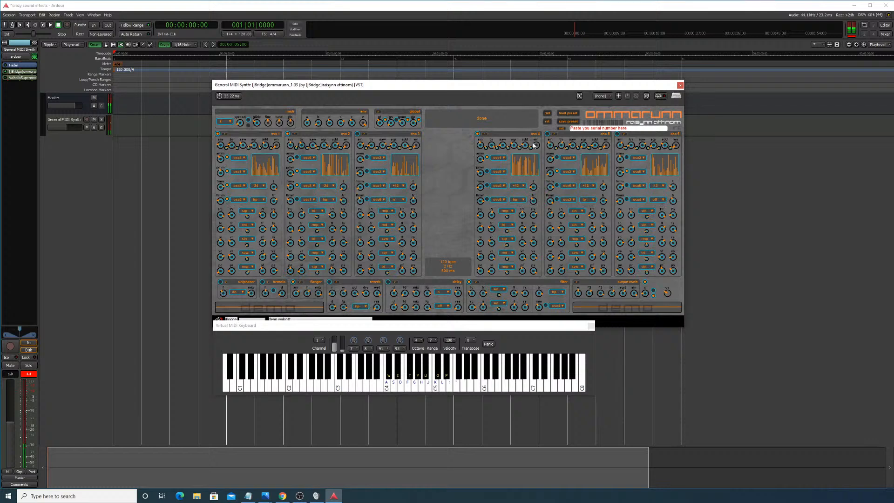
key("a")
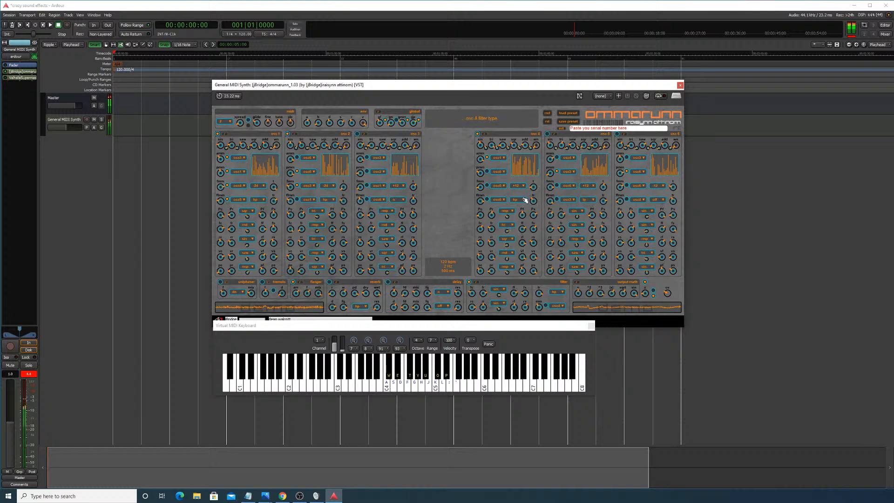
key("g")
key("a")
key("j")
key("j")
key("a")
key("h")
key("a")
key("g")
Step: Audition the new patch with a short melody of D4, E4, G4, C4 and F4
key("s")
key("d")
key("g")
key("a")
key("f")
key("a")
key("d")
key("f")
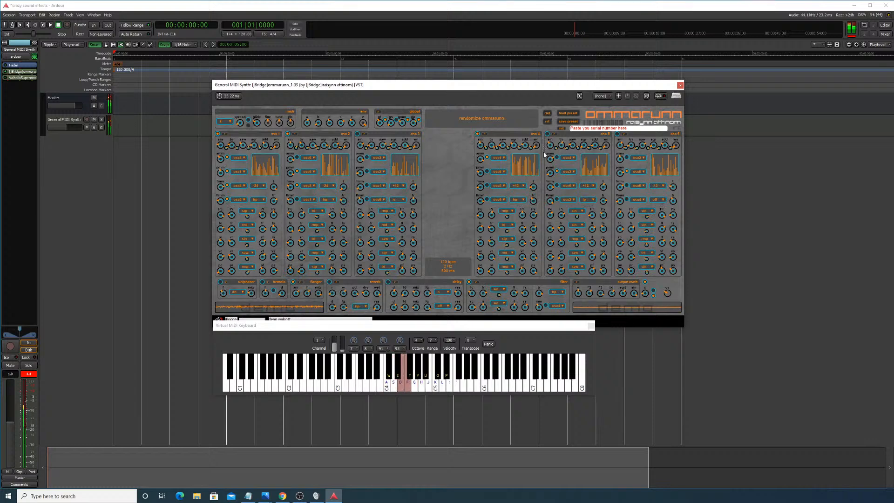
key("a")
key("s")
key("g")
Step: Audition the patch with a sweep up from about F4 to C5, followed by G4, C4 and C#4
mouse_move(409, 377)
left_mouse_down()
mouse_move(454, 382)
mouse_move(456, 360)
mouse_move(435, 357)
left_mouse_up()
key("g")
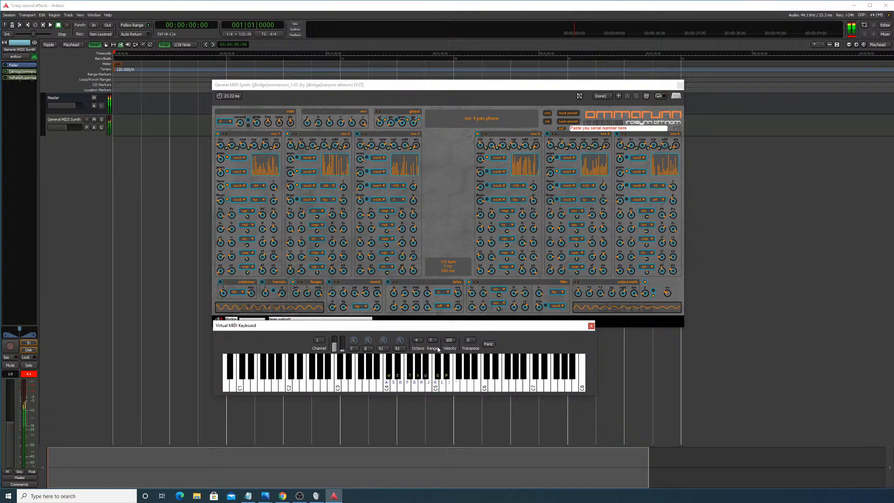
key("a")
key("w")
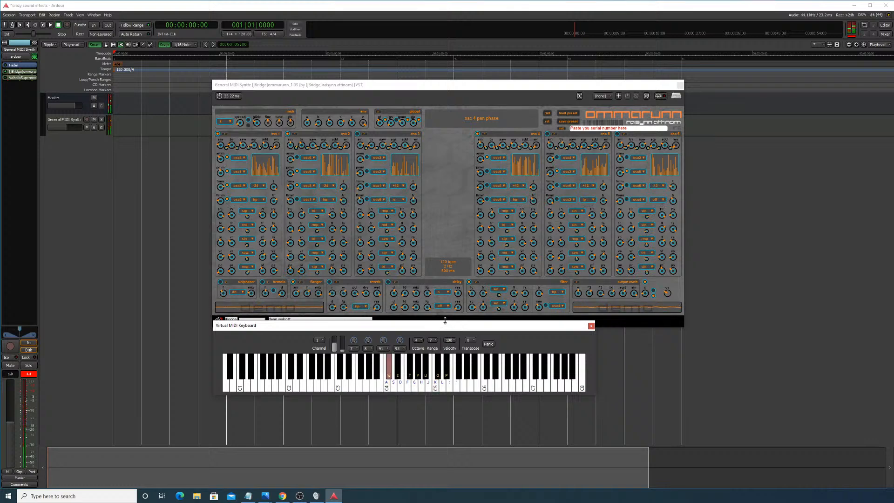
key("g")
Step: Adjust the global attack and audition it with G4, C4 and a sweep down from about D5 to E3
left_click(309, 122)
key("g")
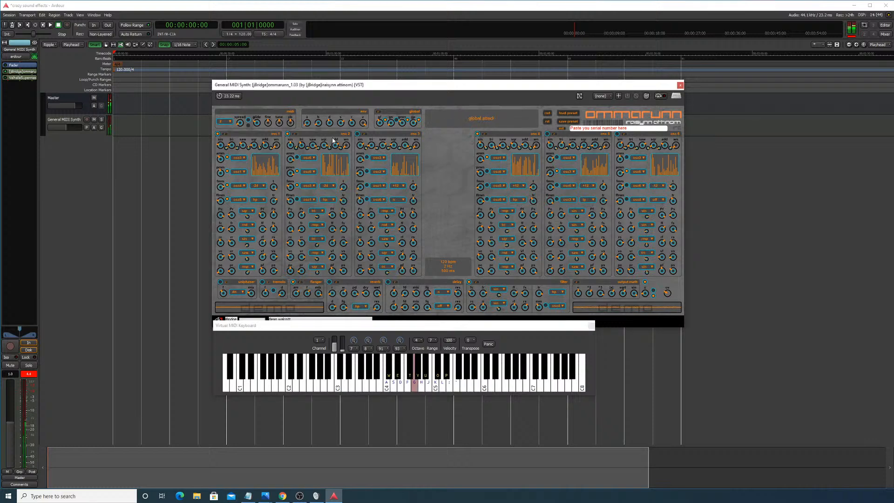
key("a")
key("g")
mouse_move(442, 386)
left_mouse_down()
mouse_move(319, 369)
mouse_move(413, 371)
mouse_move(352, 355)
left_mouse_up()
key("a")
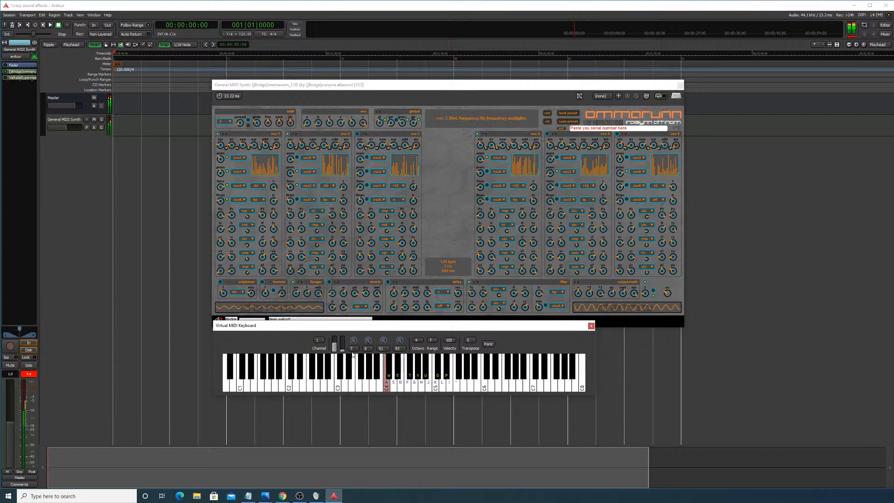
key("g")
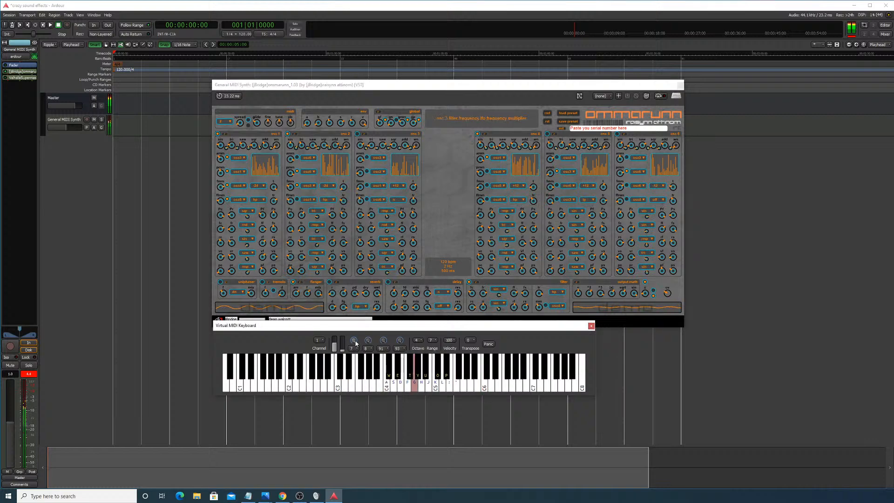
Step: Toggle oscillators 5, 6 and 3, auditioning the sound with C4 and G4
left_click(548, 134)
left_click(617, 134)
key("a")
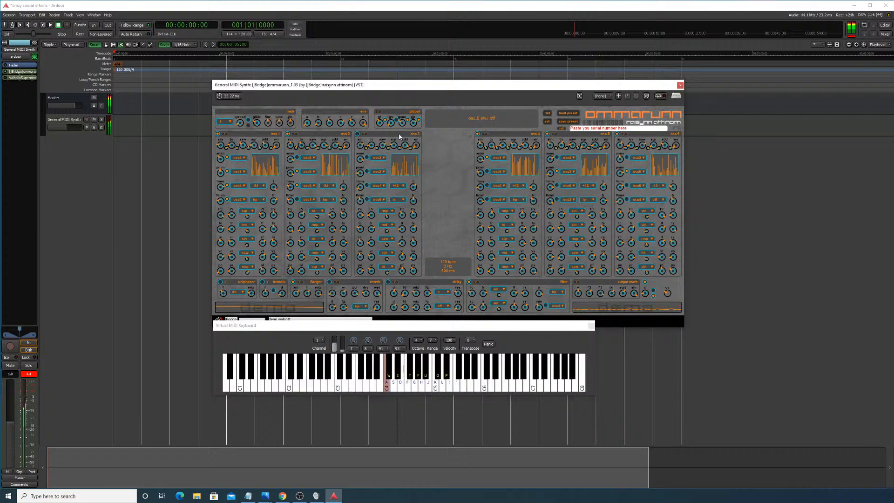
left_click(358, 134)
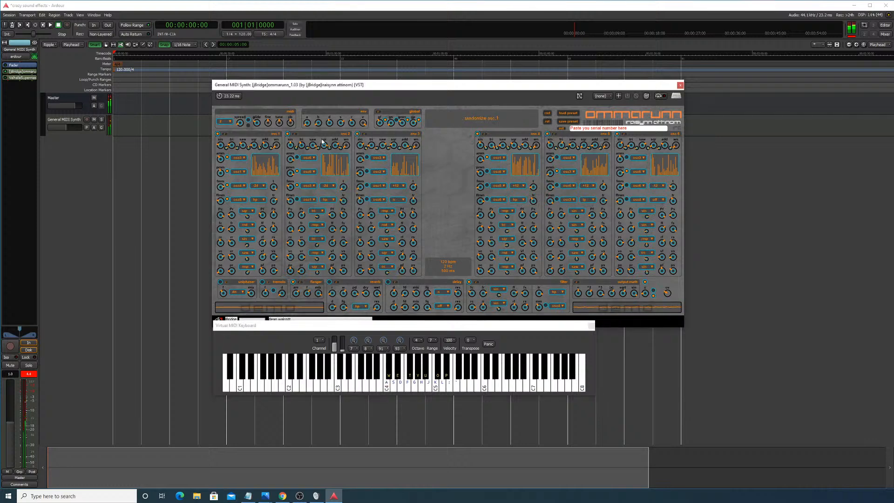
key("a")
key("g")
Step: Randomize oscillators 3 and 6, auditioning the changes with C4 and G4
left_click(367, 136)
key("a")
key("g")
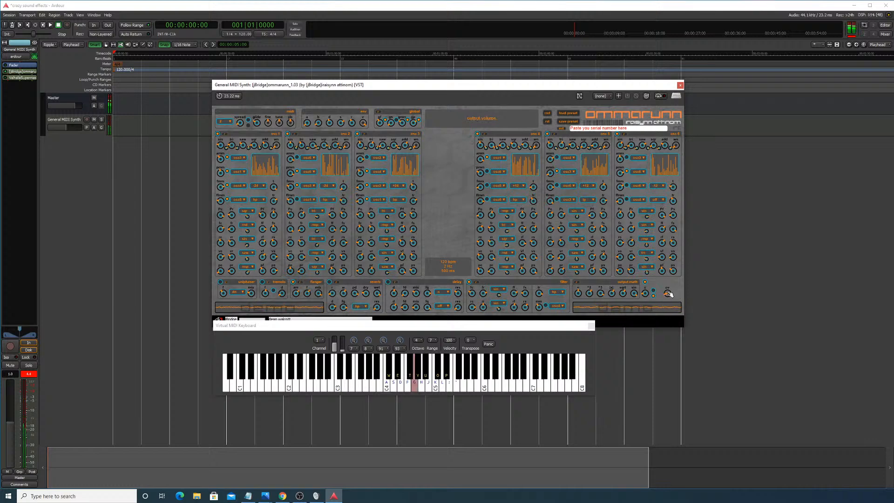
left_click(624, 136)
key("a")
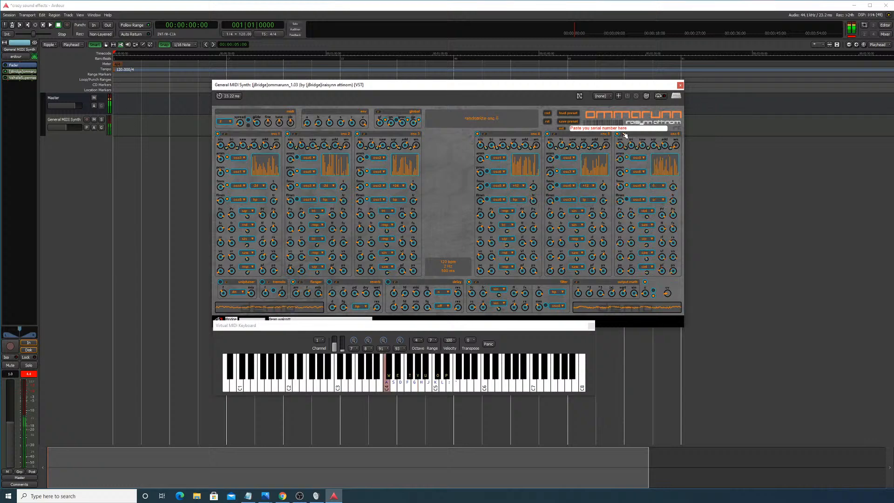
key("a")
Step: Randomize oscillators 5 and 4, auditioning the changes with G4 and C4
left_click(555, 134)
key("g")
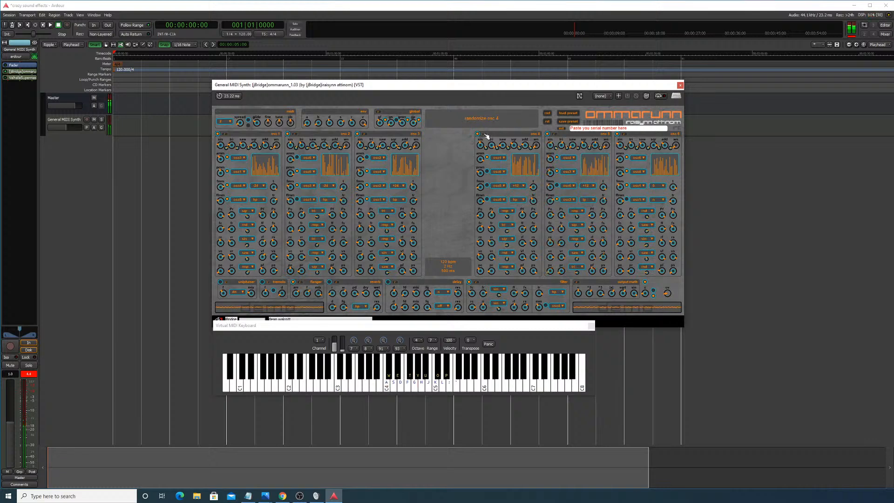
left_click(487, 136)
key("a")
key("g")
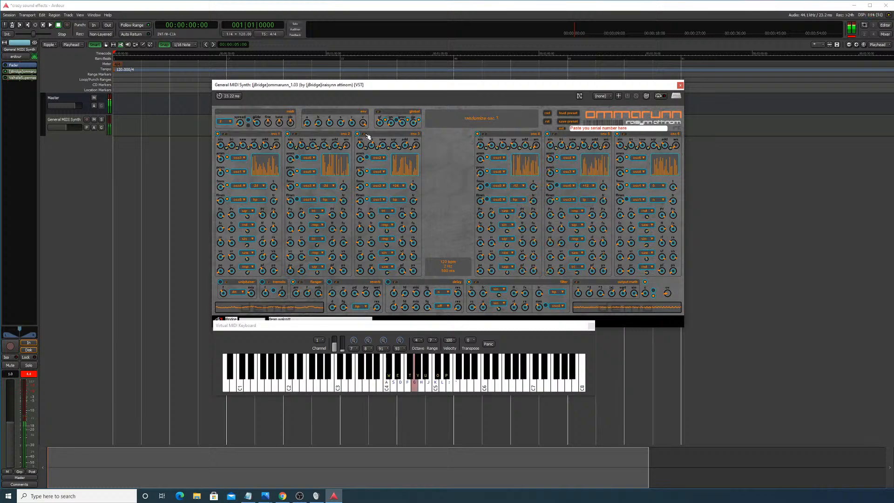
Step: Randomize oscillators 3 and 2, auditioning each change with C4 and G4
left_click(366, 136)
key("a")
key("g")
key("a")
key("g")
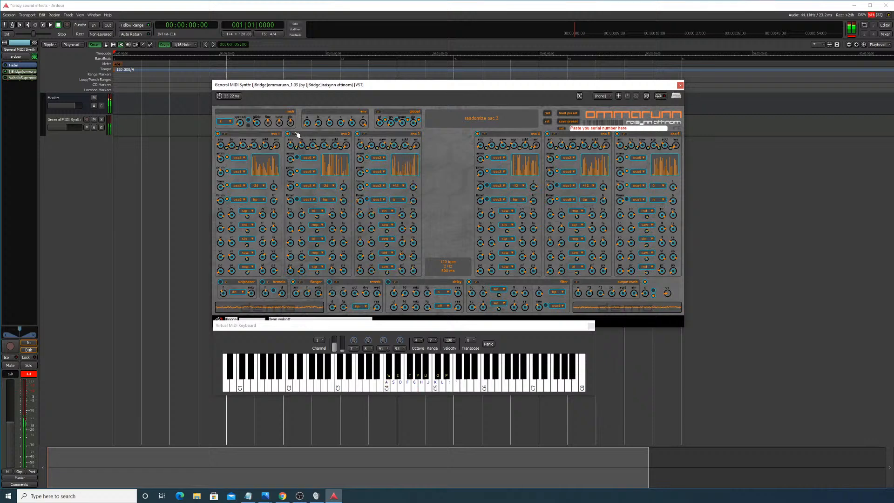
left_click(290, 135)
key("a")
key("g")
key("a")
key("g")
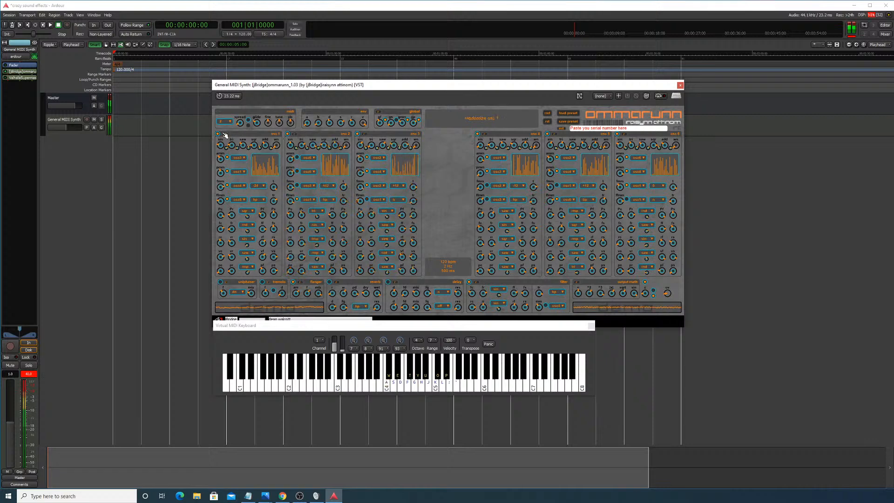
Step: Randomize oscillator 1 and audition it with C4, G4, A4 and about D5
key("a")
key("g")
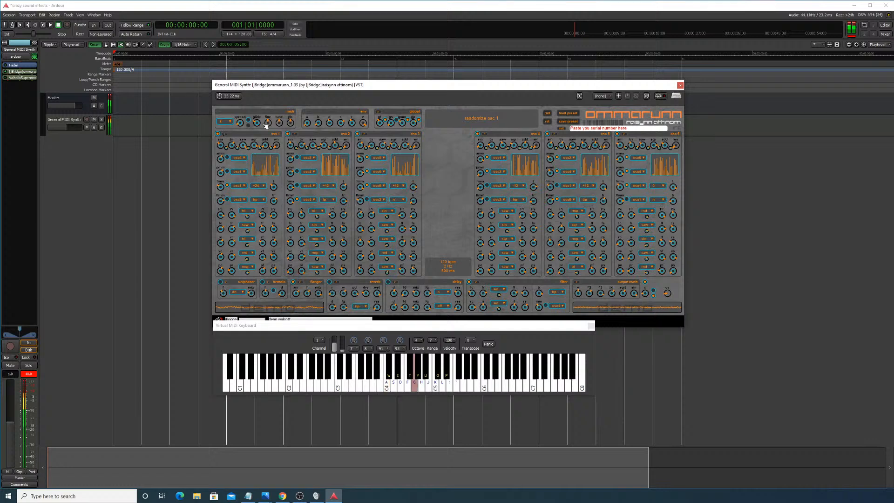
key("a")
key("a")
key("g")
key("a")
left_click(444, 383)
key("h")
key("a")
key("g")
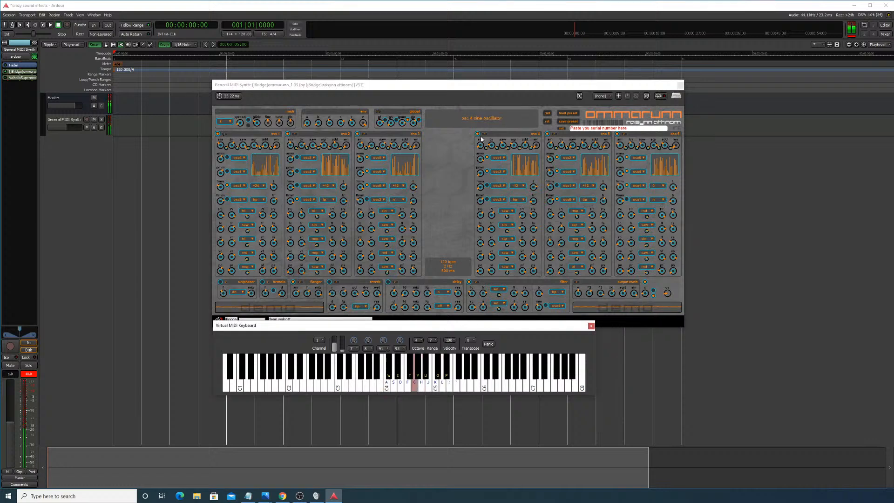
key("a")
Step: Randomize oscillator 4 and audition it with G4 and C4
left_click(486, 138)
key("g")
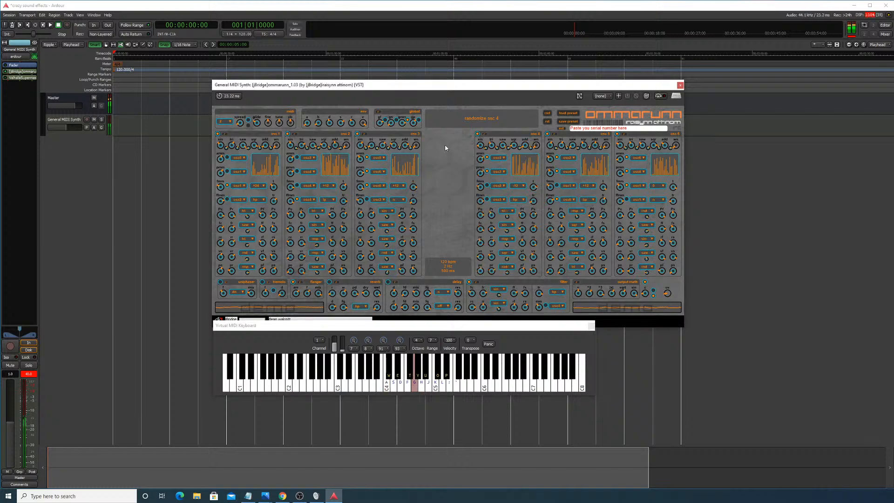
key("a")
key("g")
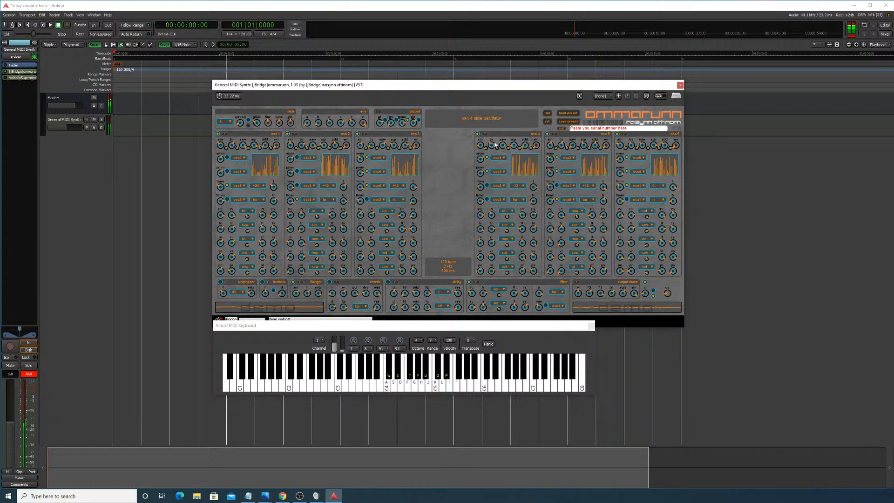
Step: Randomize the whole patch and audition it with C4, G4 and A4
left_click(549, 115)
key("a")
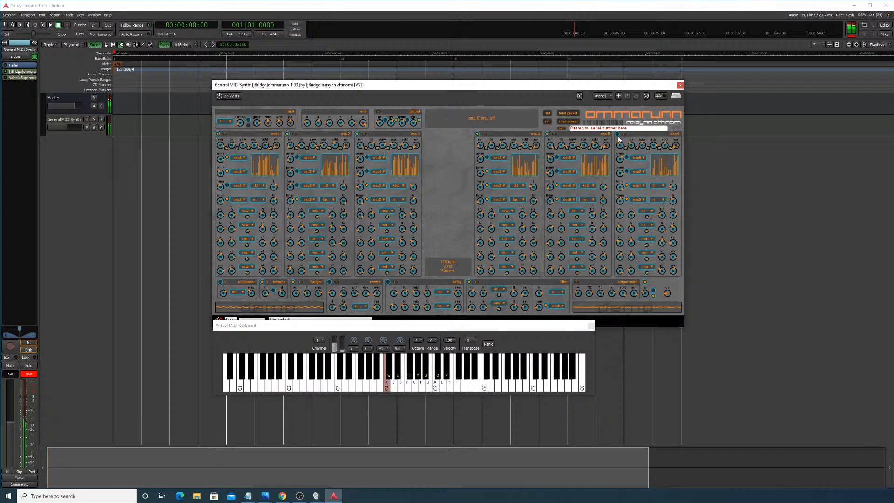
key("g")
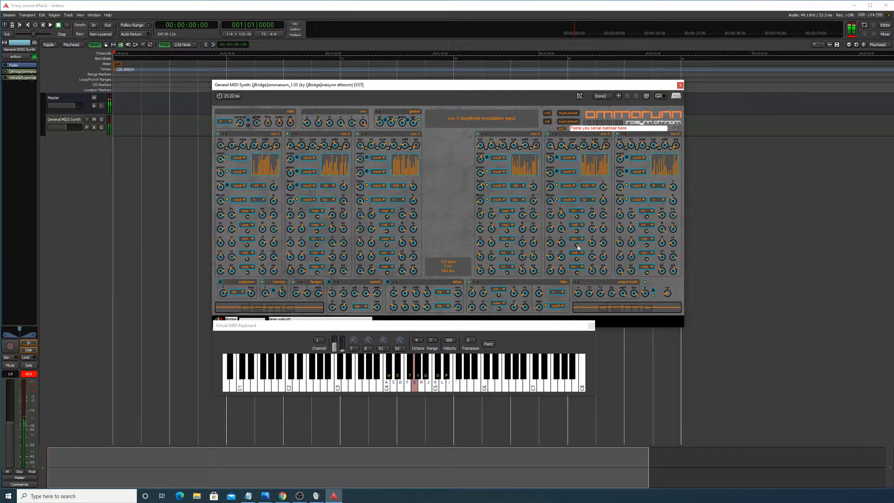
key("h")
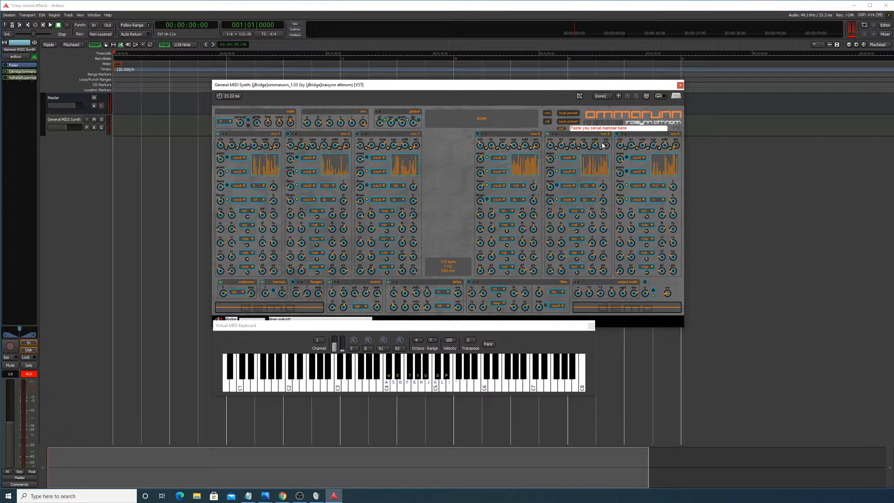
Step: Audition the randomized patch with repeated C#4 notes
key("w")
key("w")
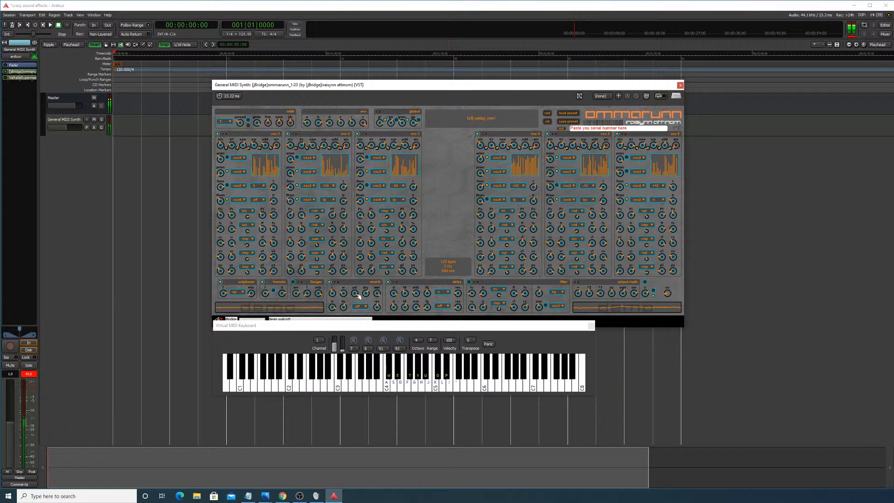
key("w")
key("w")
key("w")
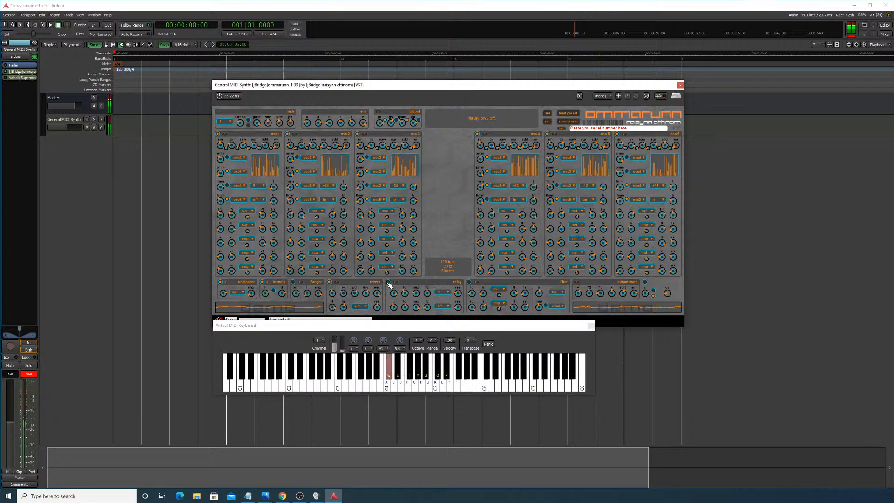
key("w")
key("w")
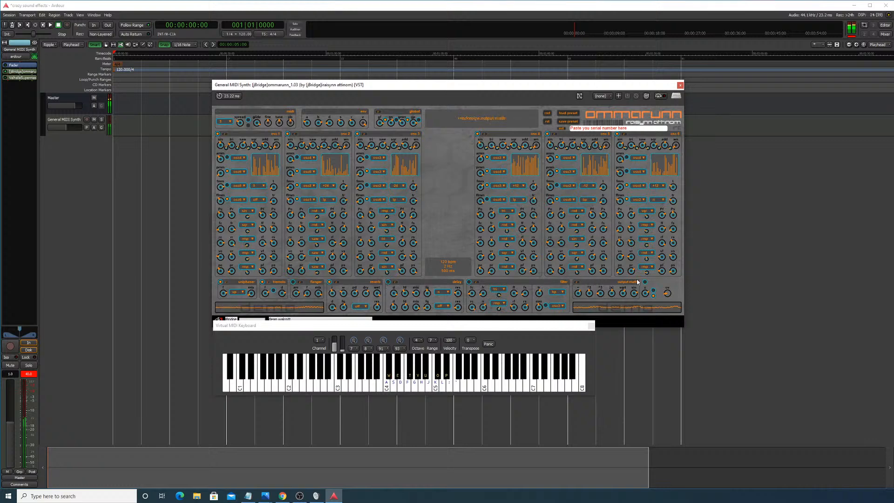
key("w")
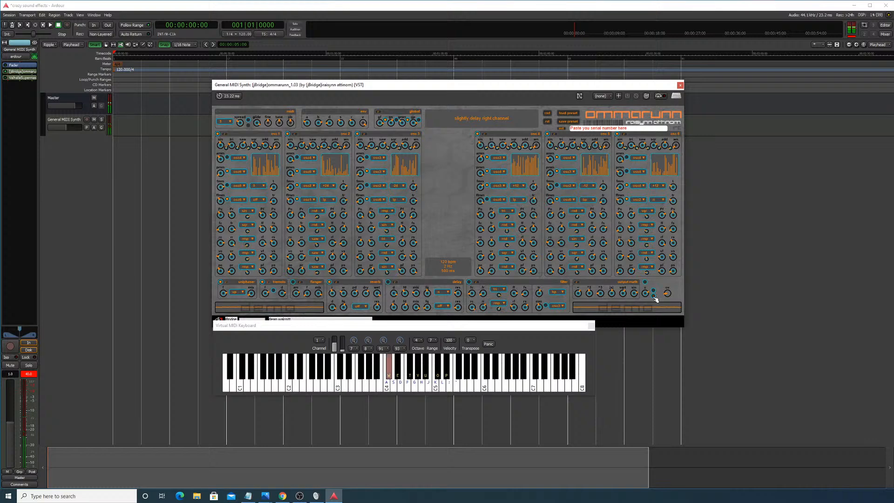
key("w")
key("w")
key("w")
key("w")
key("w")
key("w")
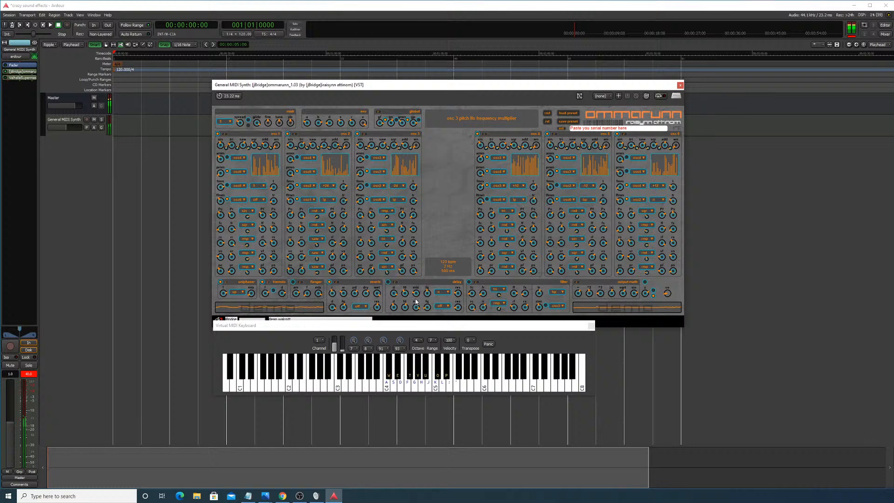
Step: Randomize oscillator 6, auditioning the patch with repeated C#4 notes
key("w")
key("w")
key("w")
key("w")
key("w")
key("w")
key("w")
key("w")
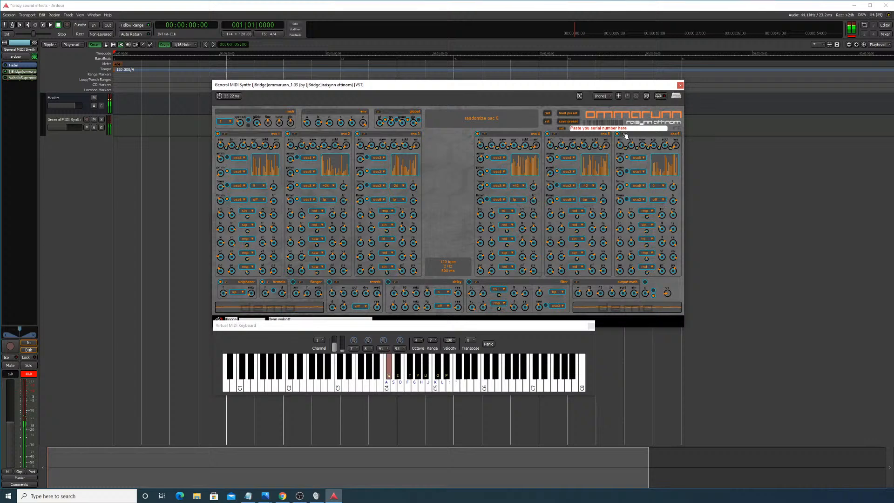
key("w")
key("w")
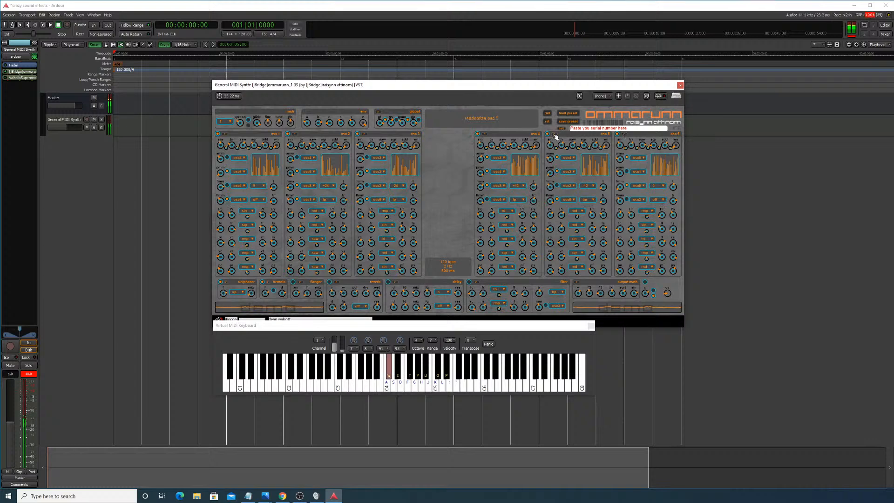
Step: Remove the ommarunn plugin from the General MIDI Synth track
left_click(681, 85)
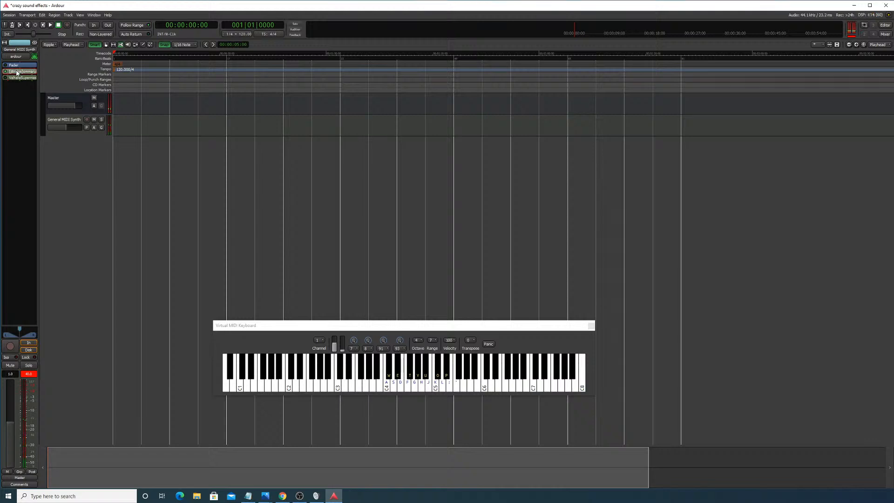
key("Delete")
Step: Insert a fresh [jBridge]ommarunn_1.03 plugin on the General MIDI Synth track and place it above the Fader
right_click(17, 88)
mouse_move(33, 91)
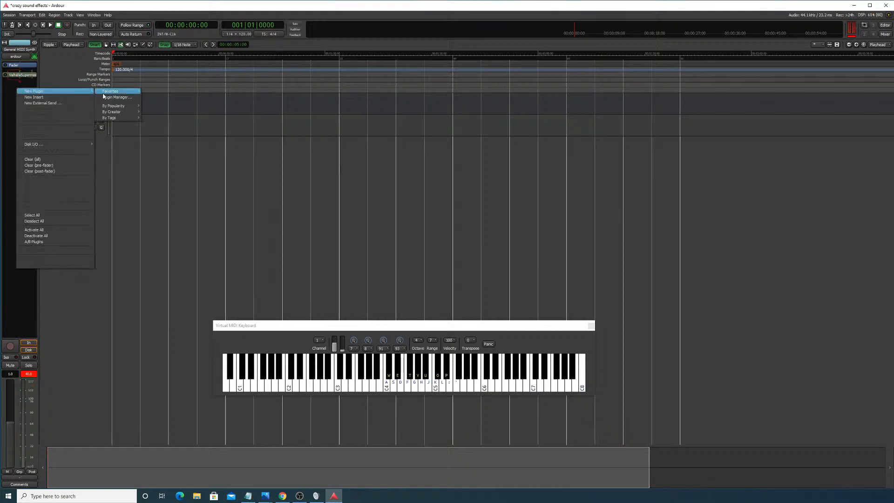
left_click(105, 97)
type("oma")
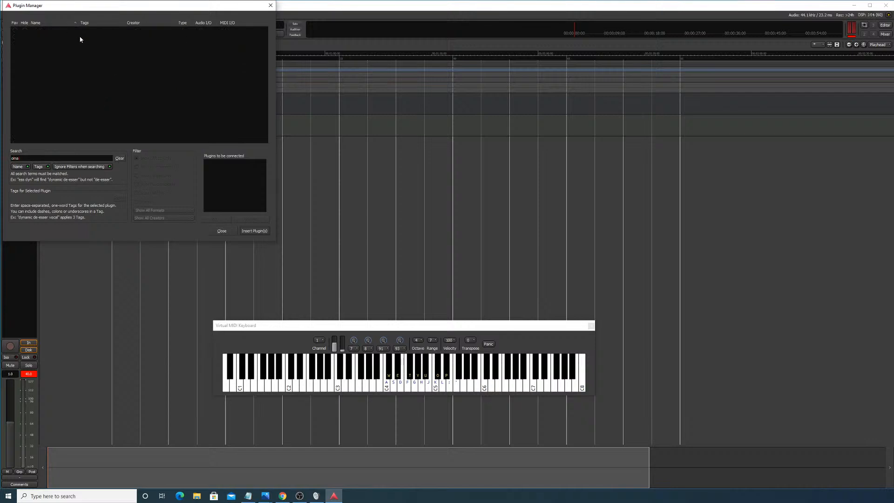
key("BackSpace")
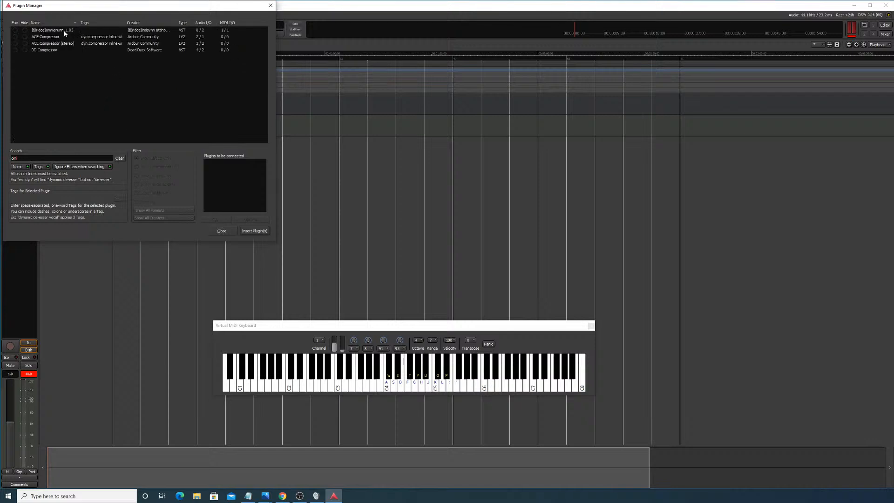
left_click(64, 31)
left_click(219, 222)
left_click(254, 231)
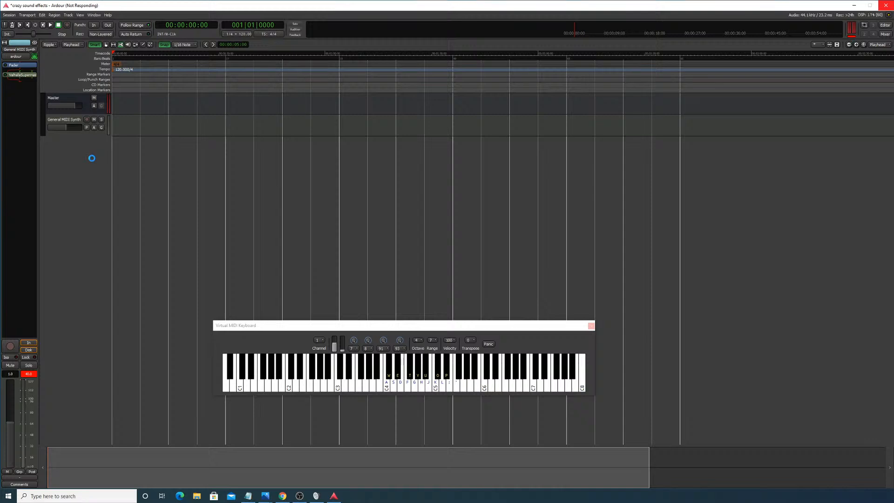
left_click_drag(117, 50, 440, 114)
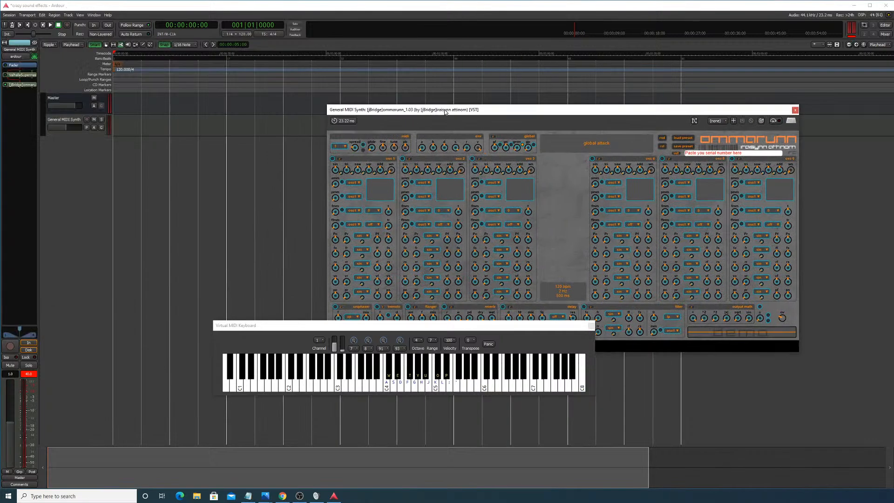
left_click_drag(21, 84, 22, 65)
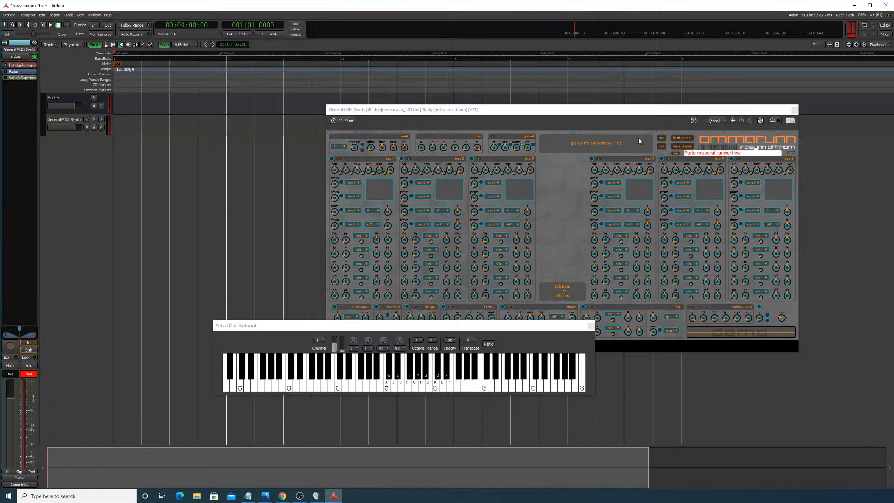
Step: Randomize the whole patch of the new instance and audition it with C#4 and a short sweep from C5 to about D5
left_click(662, 138)
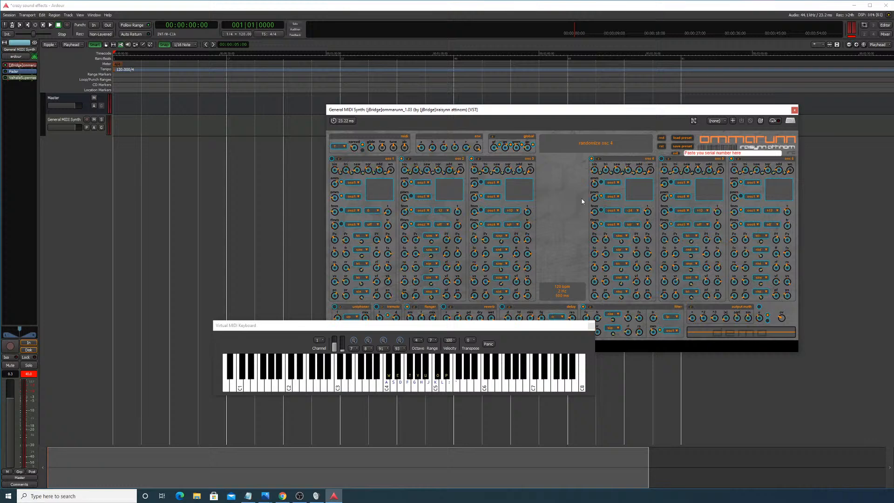
key("w")
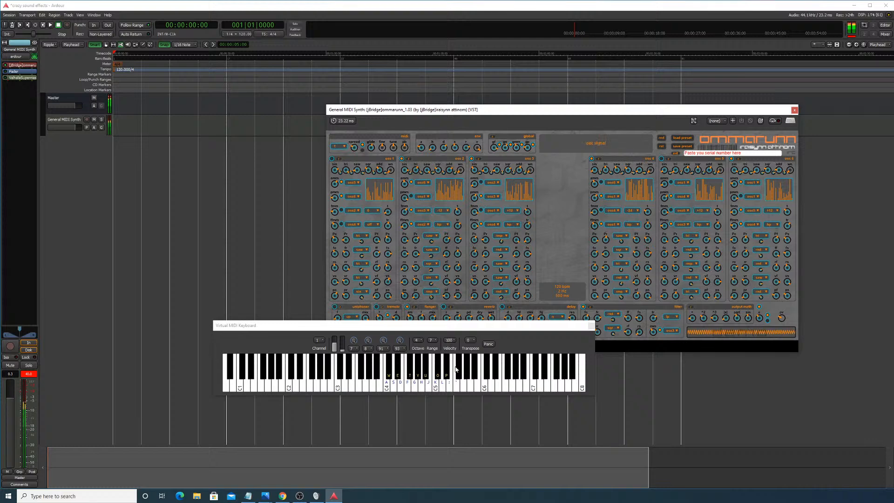
mouse_move(435, 380)
left_mouse_down()
mouse_move(373, 381)
mouse_move(445, 379)
left_mouse_up()
key("w")
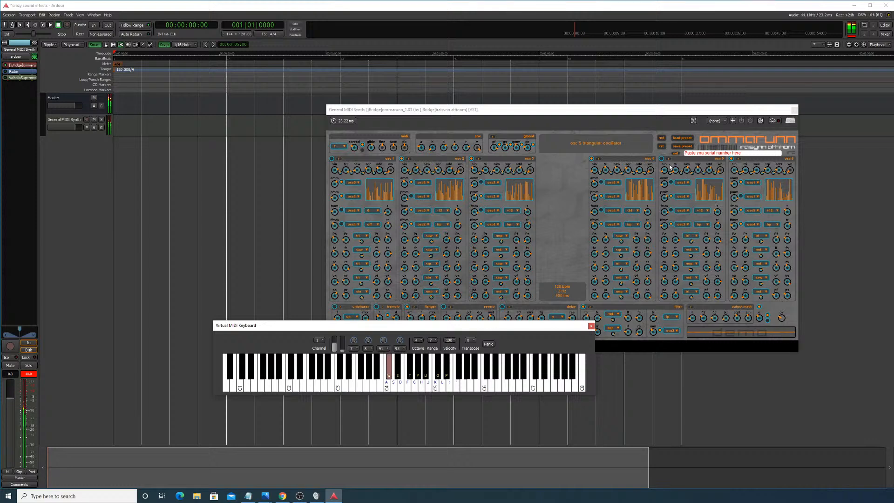
Step: Toggle oscillator 5 and audition the sound with C#4, G4, C4, A4 and B4
left_click(662, 159)
key("w")
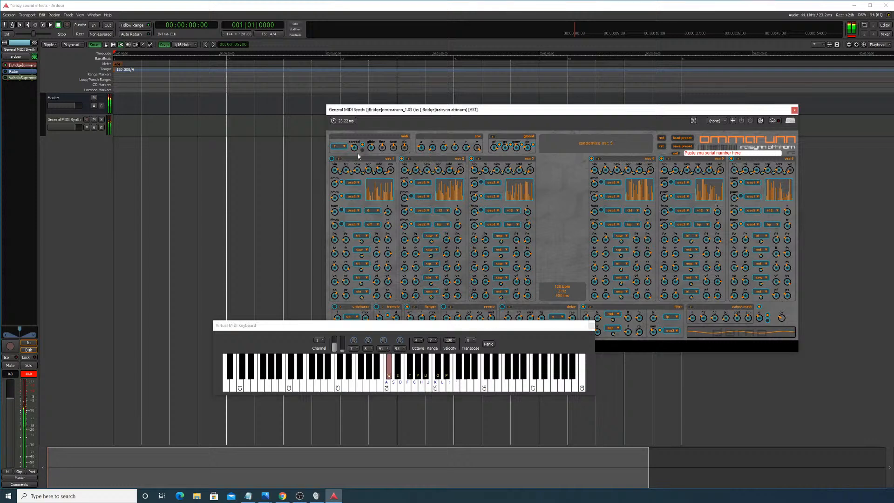
key("g")
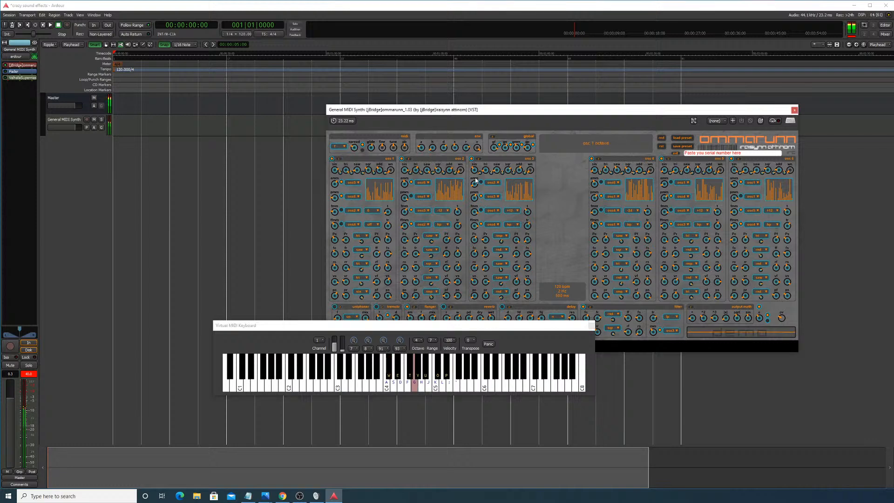
key("a")
key("g")
key("a")
key("h")
key("j")
key("a")
key("g")
Step: Audition the sound with D4, G4 and C#4, ending with a run from G4 up to C5
key("s")
key("g")
key("s")
key("g")
key("w")
key("g")
key("h")
key("j")
key("k")
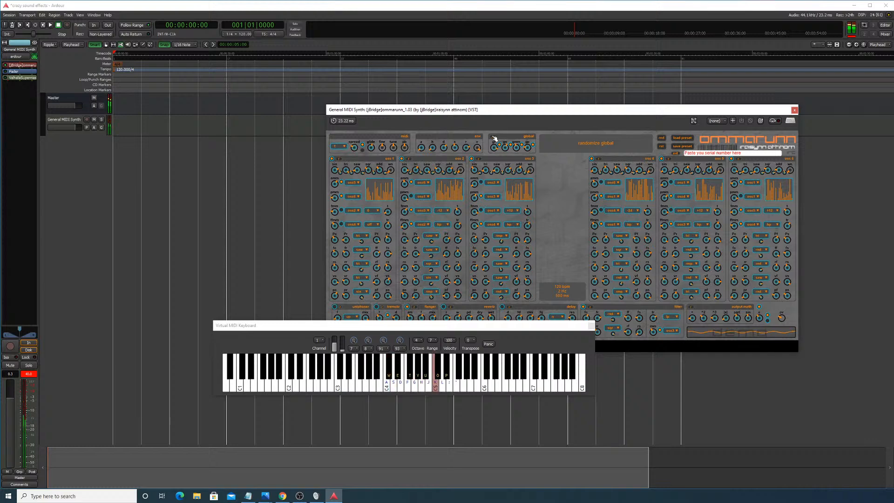
Step: Randomize the global section and oscillator 3, auditioning the changes with A#4, G#4 and F4
key("u")
key("y")
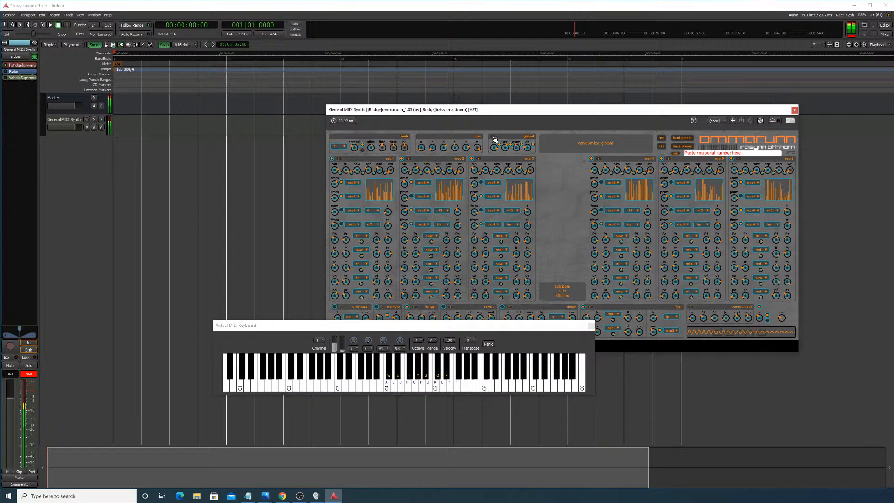
key("f")
key("y")
key("u")
key("f")
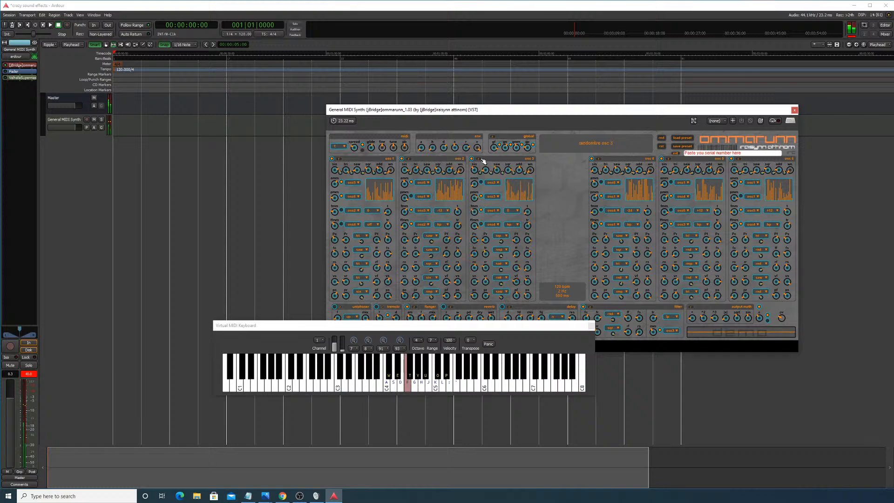
key("y")
key("f")
key("f")
key("y")
key("f")
Step: Randomize oscillators 4 and 5, auditioning the changes with G#4 and F4
left_click(599, 159)
key("y")
key("f")
key("y")
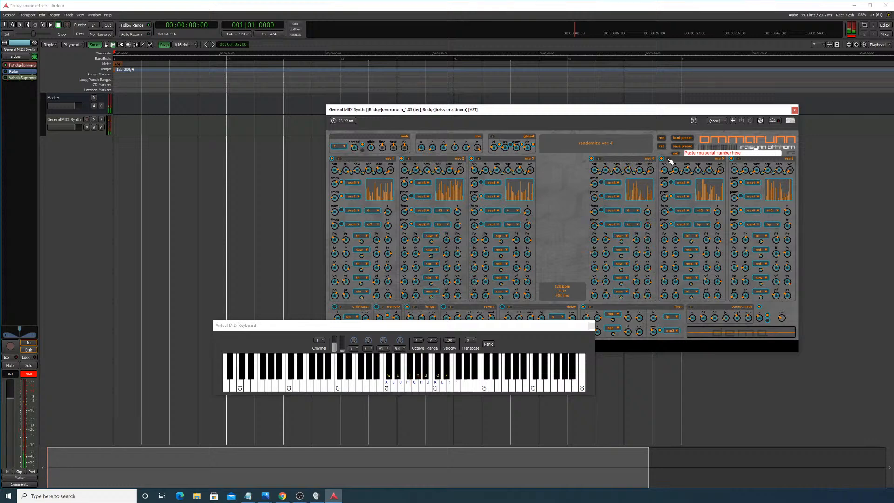
key("y")
key("f")
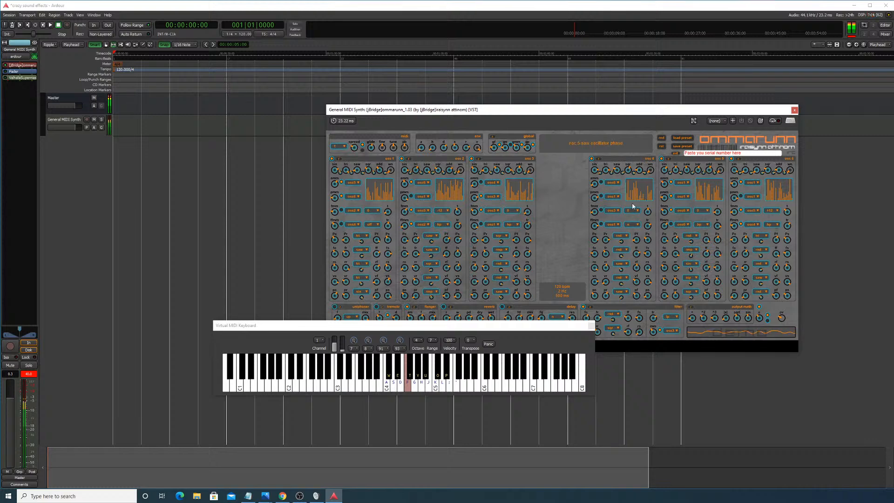
Step: Audition the sound with G#4, B4 and a repeated alternation between A#4 and F#4
key("y")
key("j")
key("u")
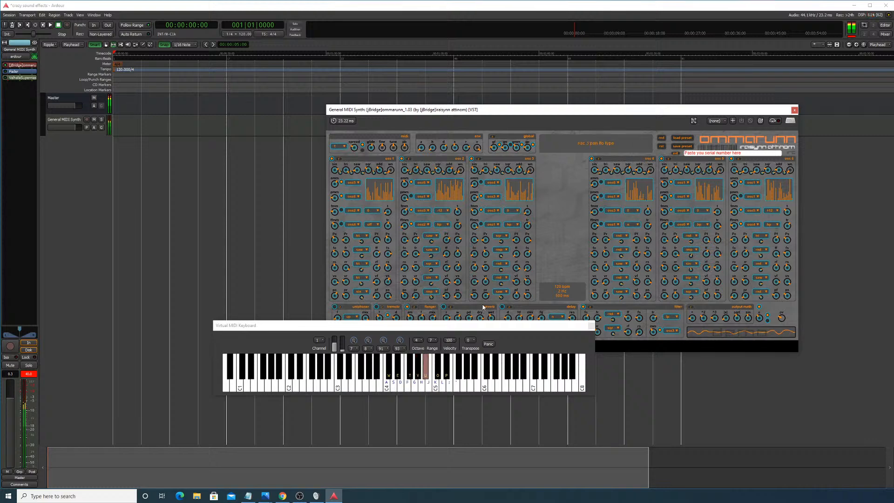
key("t")
key("u")
key("t")
key("u")
key("t")
key("u")
key("t")
key("u")
key("t")
key("u")
key("t")
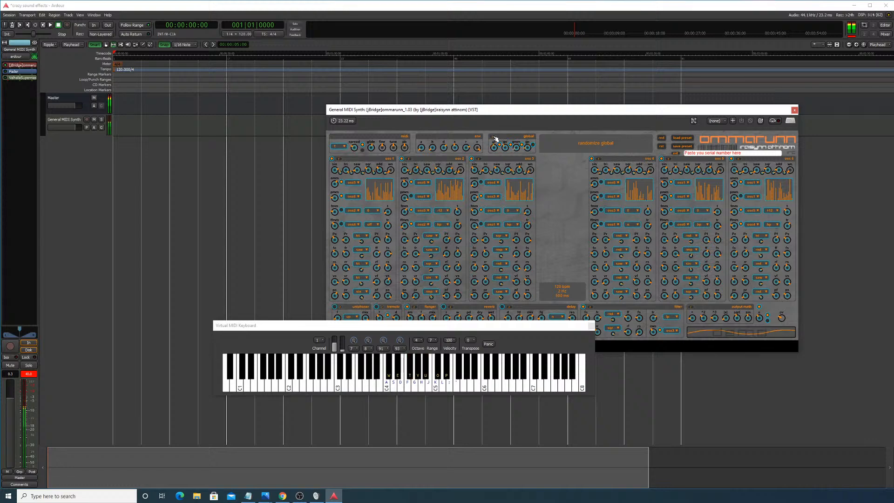
Step: Audition the sound with D#4, C4, F4, G#4, A#4 and A4 on the virtual keyboard
key("e")
key("a")
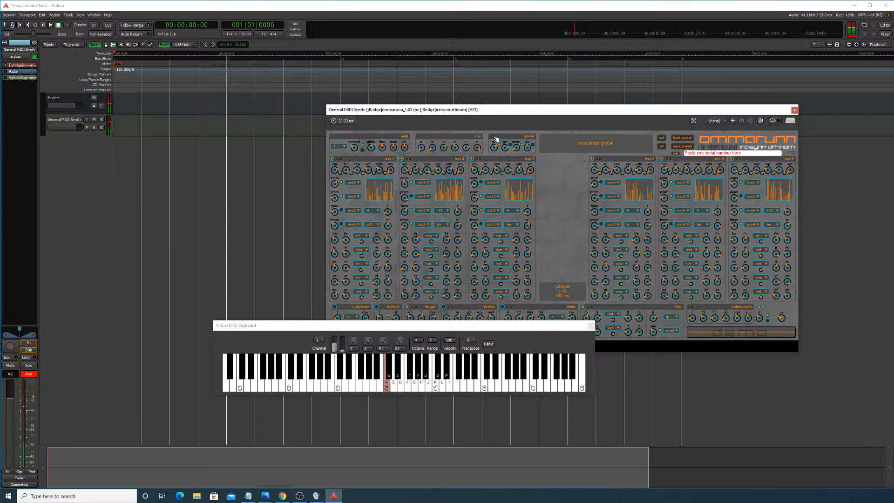
key("f")
key("y")
key("u")
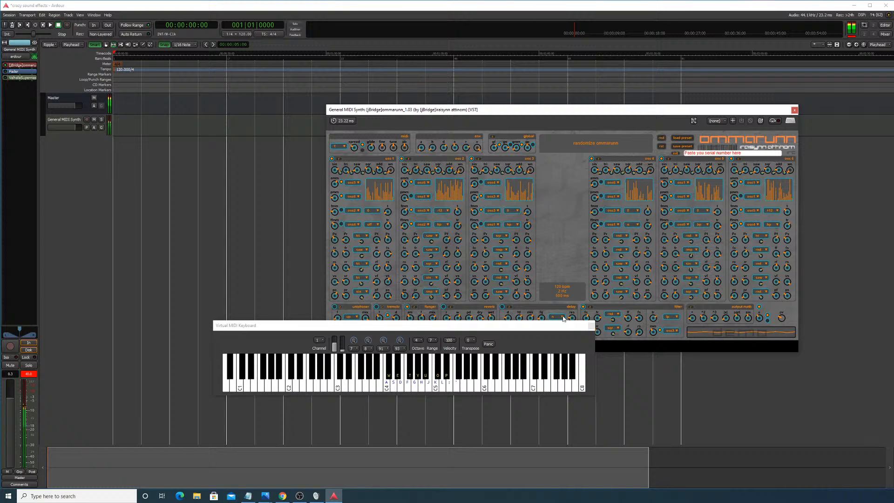
left_click(413, 380)
key("h")
mouse_move(413, 380)
left_mouse_down()
mouse_move(502, 372)
mouse_move(417, 375)
left_mouse_up()
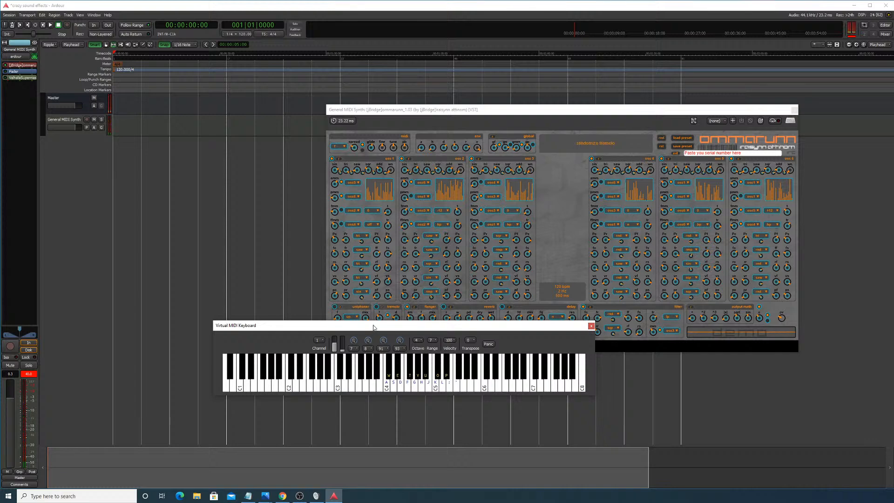
Step: Move the virtual MIDI keyboard below the synth window, and open and close the bridged plugin settings
left_click_drag(375, 325, 387, 370)
left_click(374, 350)
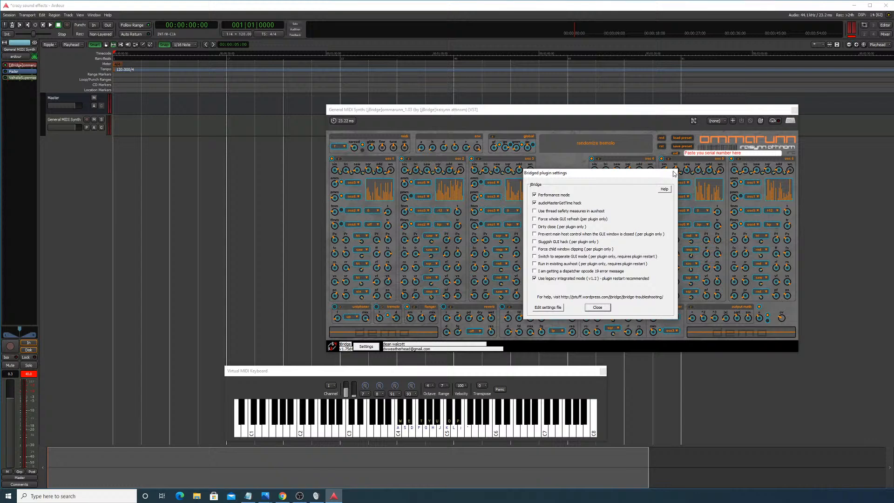
left_click(598, 308)
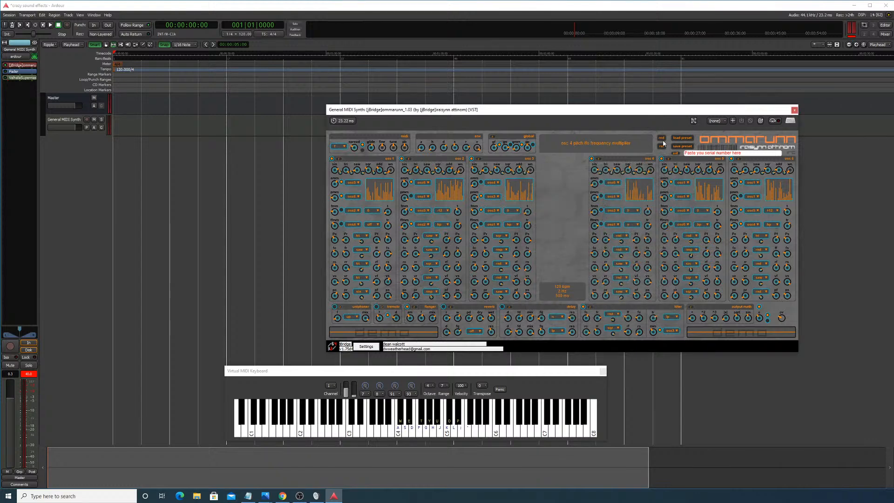
Step: Randomize the whole ommarunn patch, auditioning it with C#4, F#4 and G#4
left_click(662, 138)
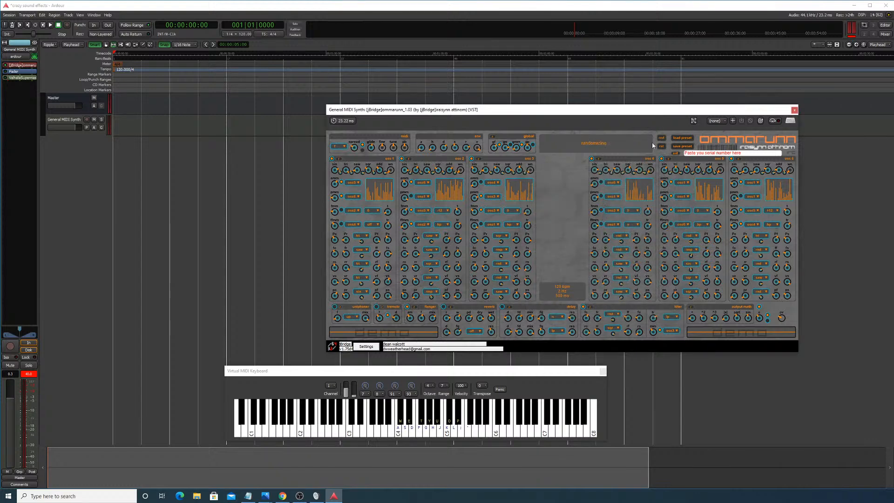
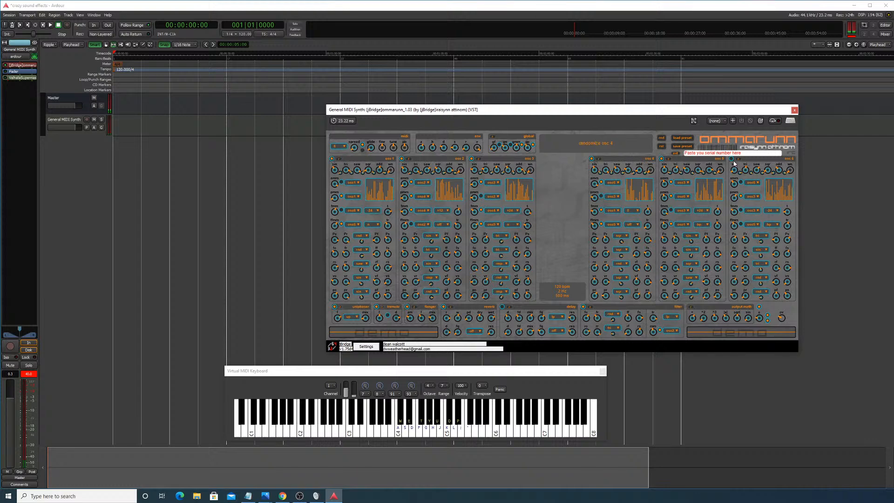
key("w")
key("w")
key("t")
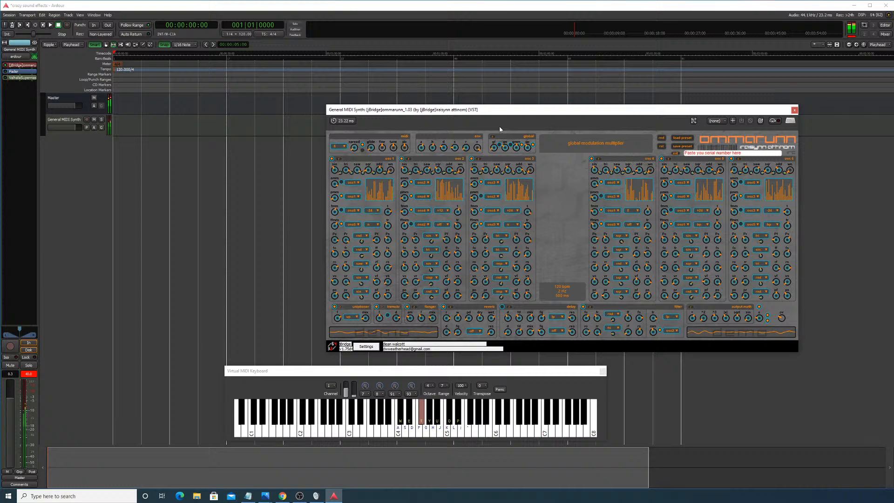
key("y")
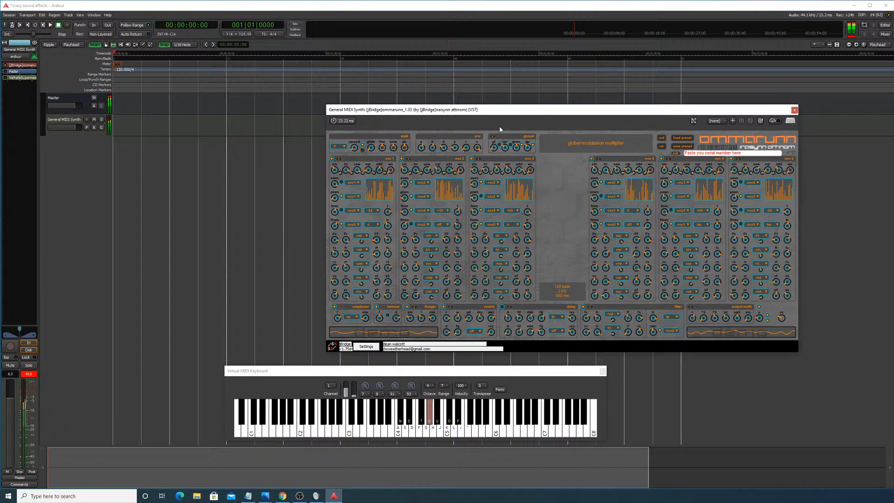
key("w")
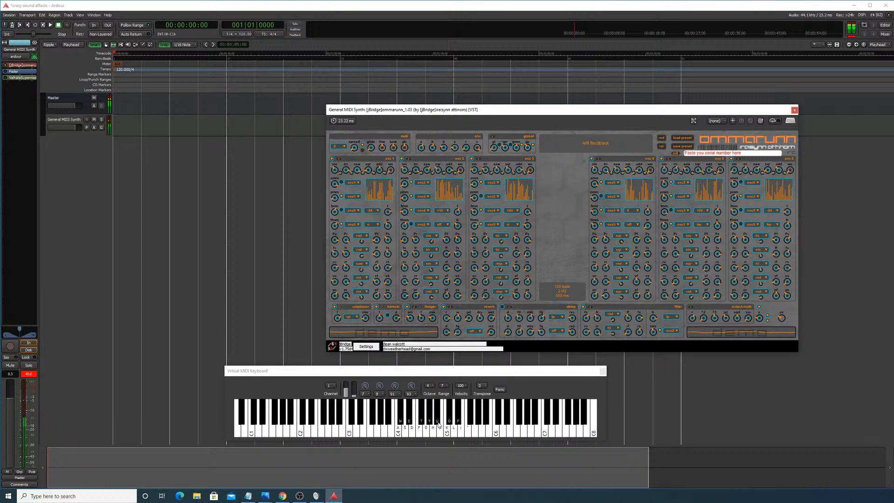
Step: Sweep down the virtual keyboard and audition A4, A#4, C#4 and G#4
mouse_move(438, 422)
left_mouse_down()
mouse_move(366, 404)
mouse_move(376, 406)
left_mouse_up()
key("h")
key("u")
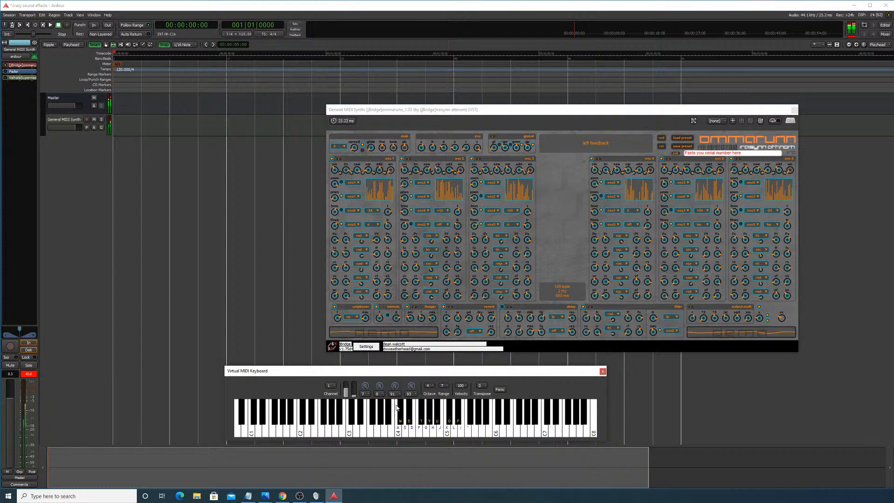
key("w")
key("y")
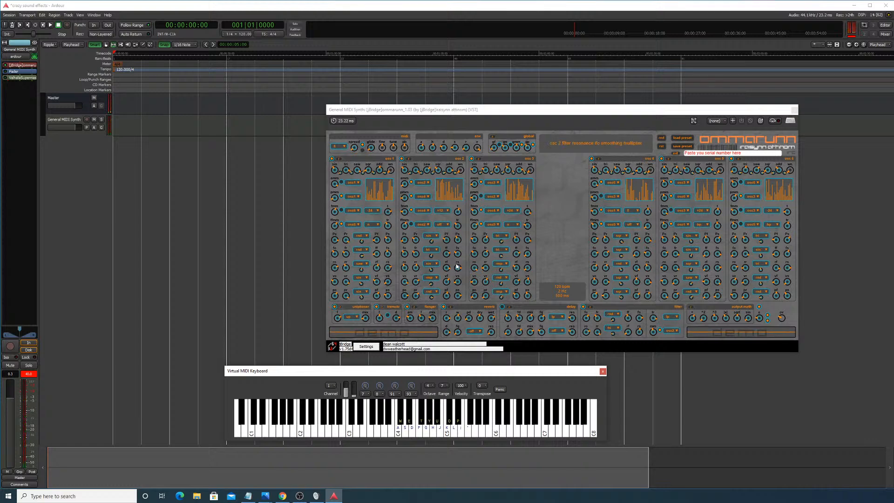
Step: Audition the sound with F4 and G#4, ending with repeated alternation between F4 and A#4
key("f")
key("y")
key("u")
key("f")
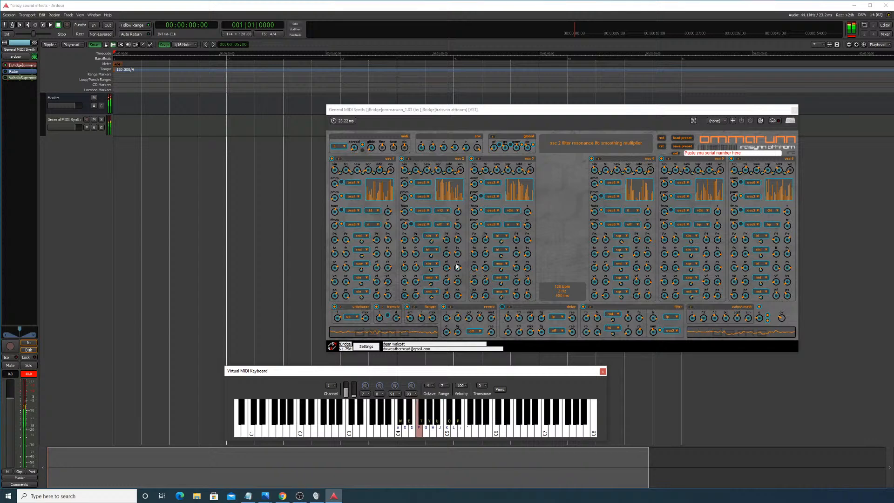
key("u")
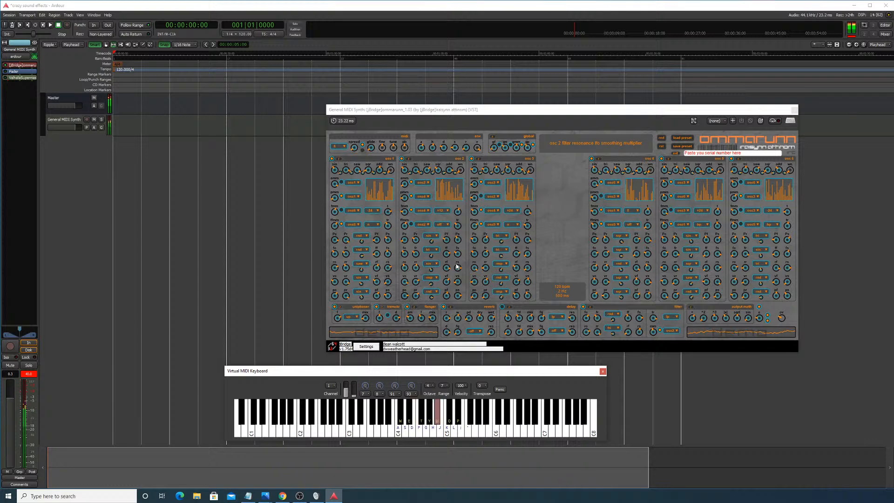
key("f")
key("u")
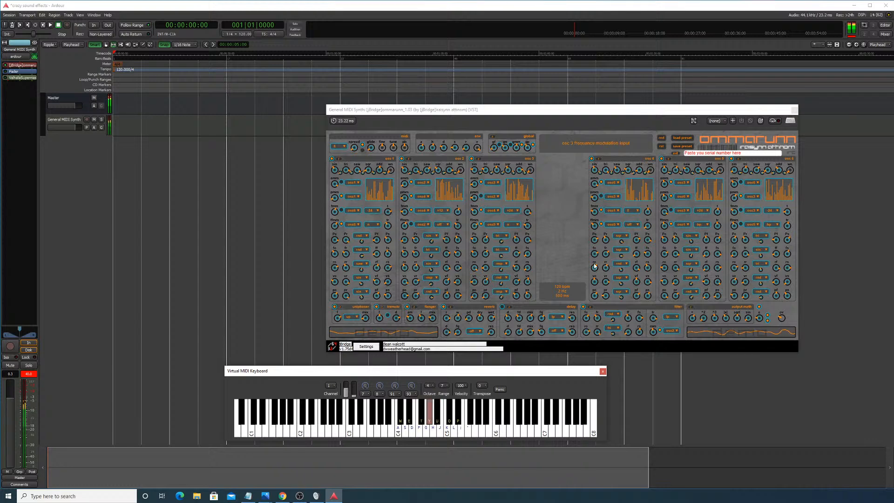
key("u")
key("f")
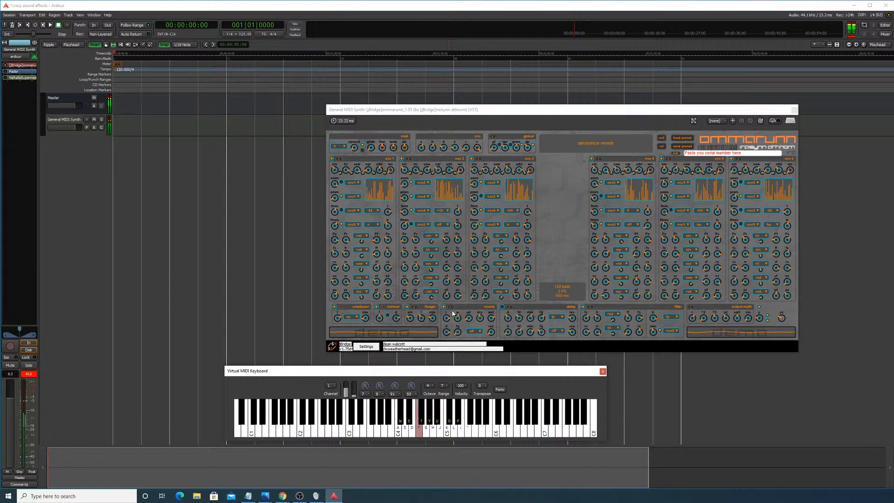
key("u")
Step: Adjust the flanger frequency and toggle the flanger, auditioning the changes with F4, G#4 and A#4
left_click(423, 319)
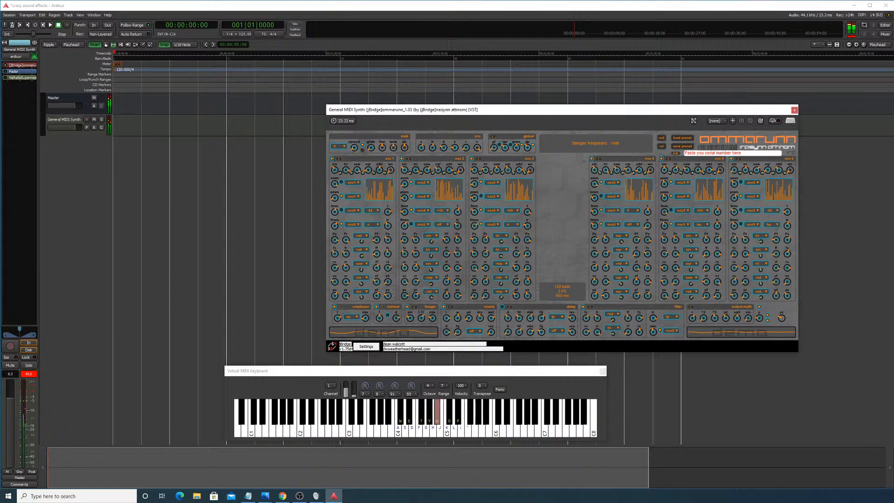
left_click(408, 307)
key("f")
key("y")
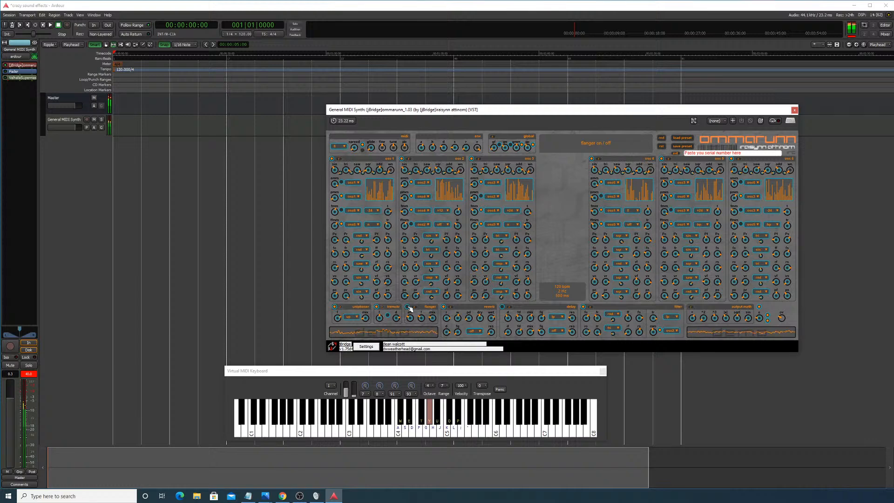
key("u")
key("f")
key("y")
key("u")
key("f")
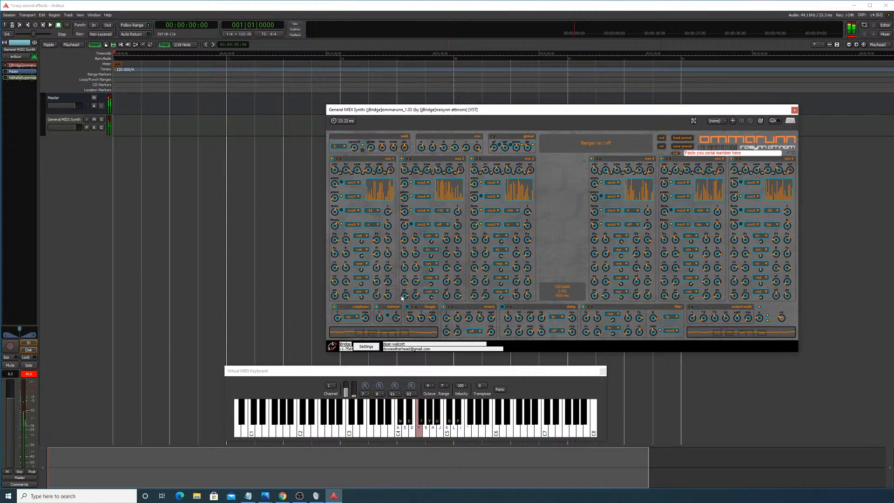
Step: Toggle the ValhallaSupermassive effect on the track and audition the result with F4, G#4 and A#4
left_click(5, 79)
key("f")
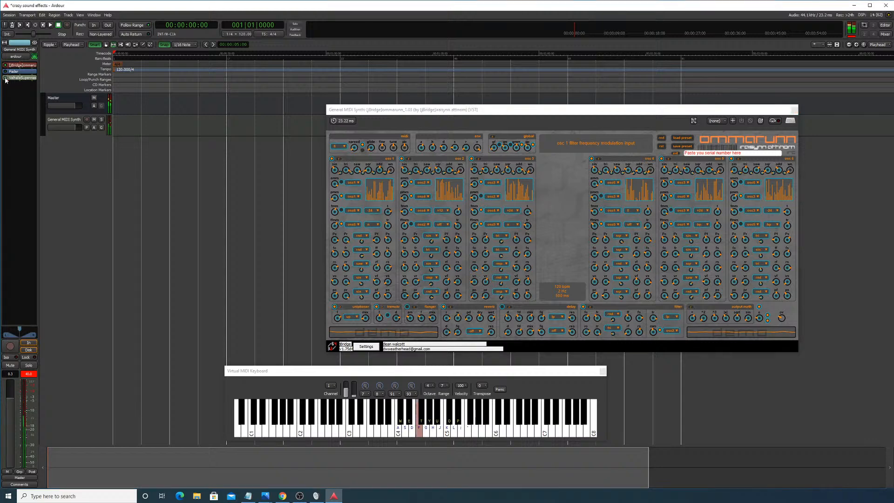
key("y")
key("f")
key("y")
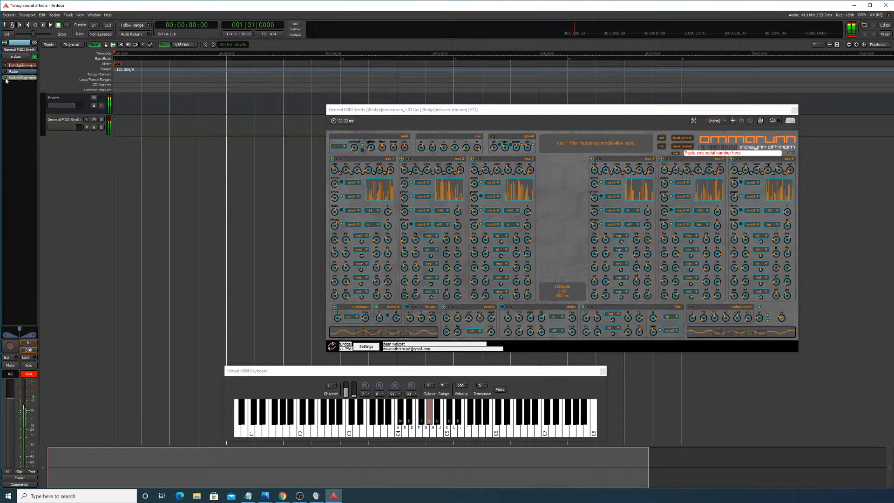
key("u")
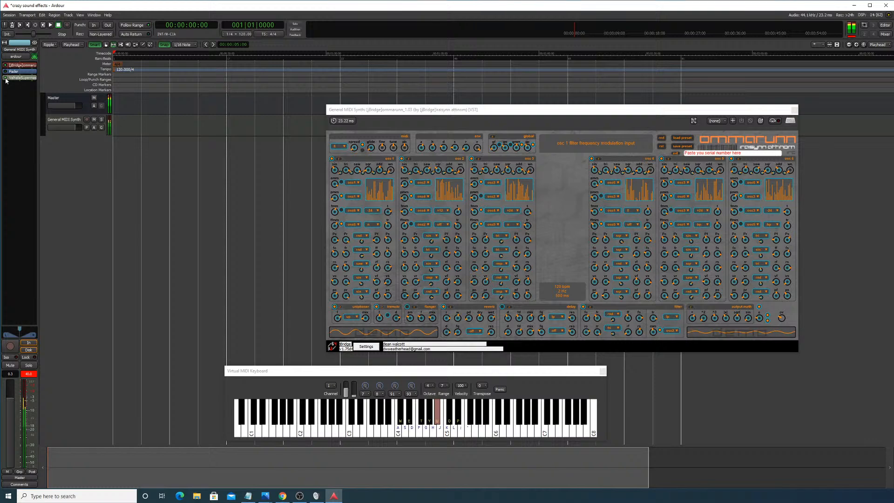
key("f")
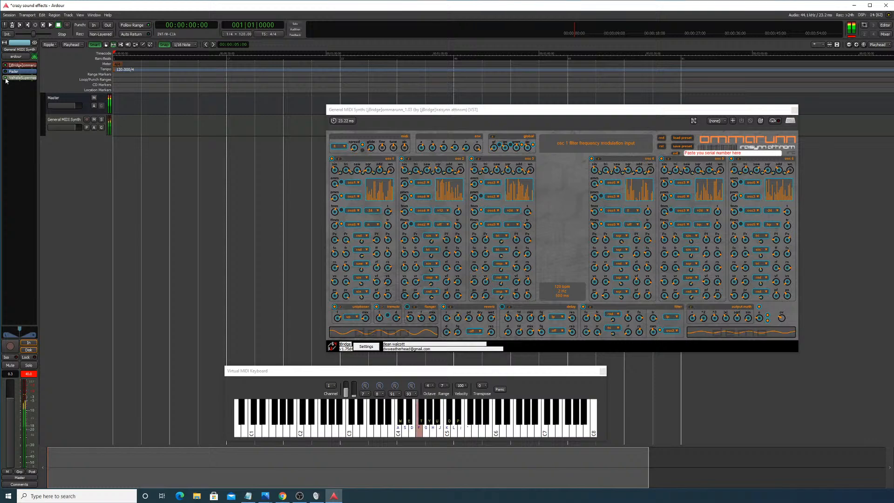
key("y")
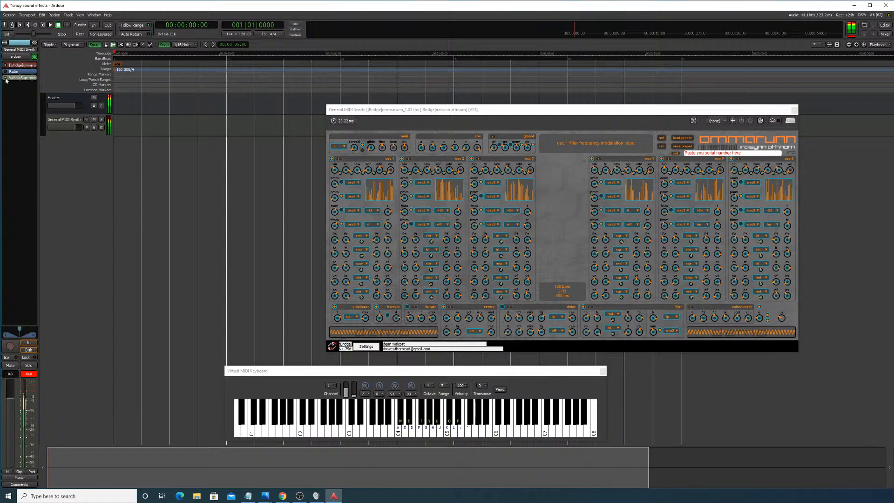
key("u")
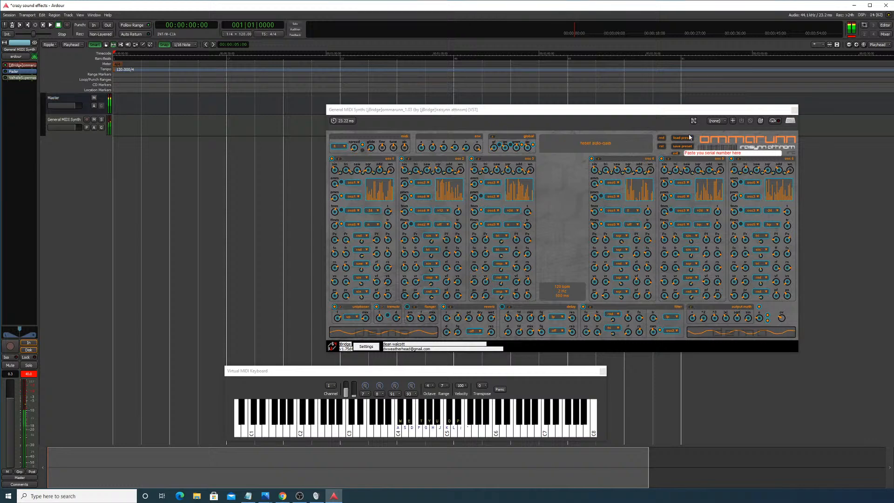
Step: Randomize the whole patch twice, auditioning the results with F4, G#4 and F#4
left_click(663, 138)
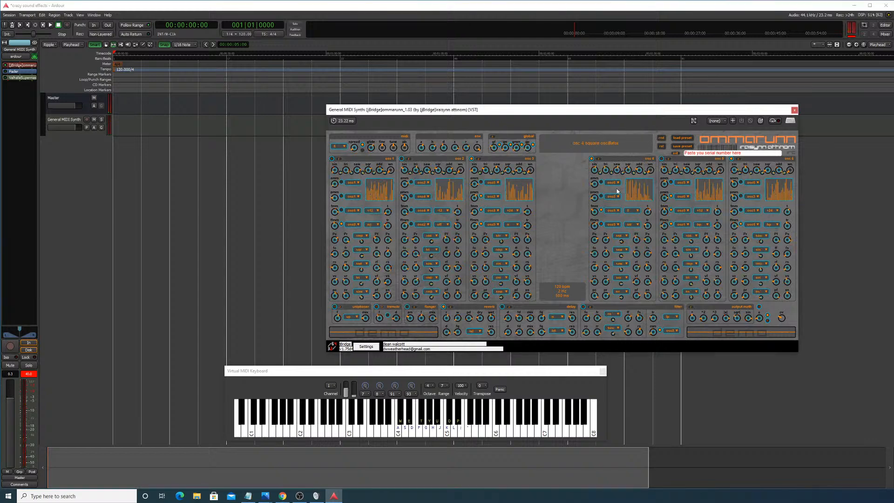
key("f")
left_click(661, 138)
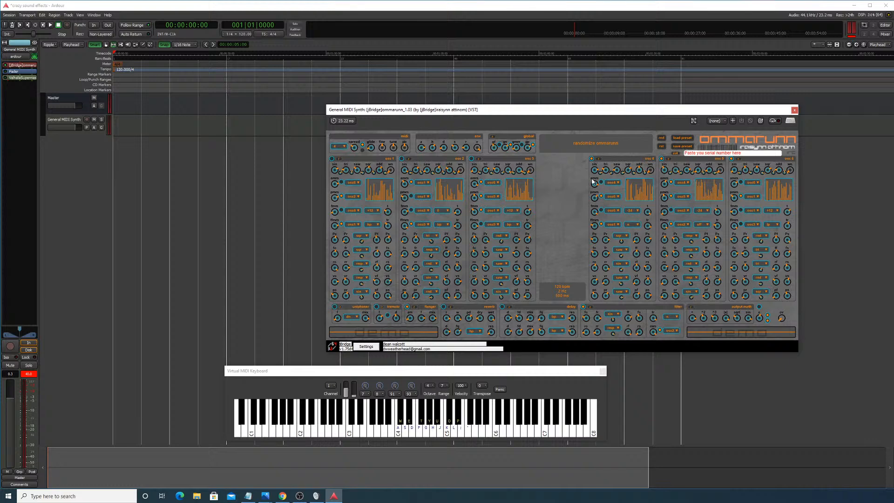
key("f")
key("f")
key("f")
key("y")
key("t")
Step: Sweep up the virtual keyboard and audition C#4 and a repeated F4
mouse_move(371, 419)
left_mouse_down()
mouse_move(496, 420)
mouse_move(450, 423)
left_mouse_up()
key("w")
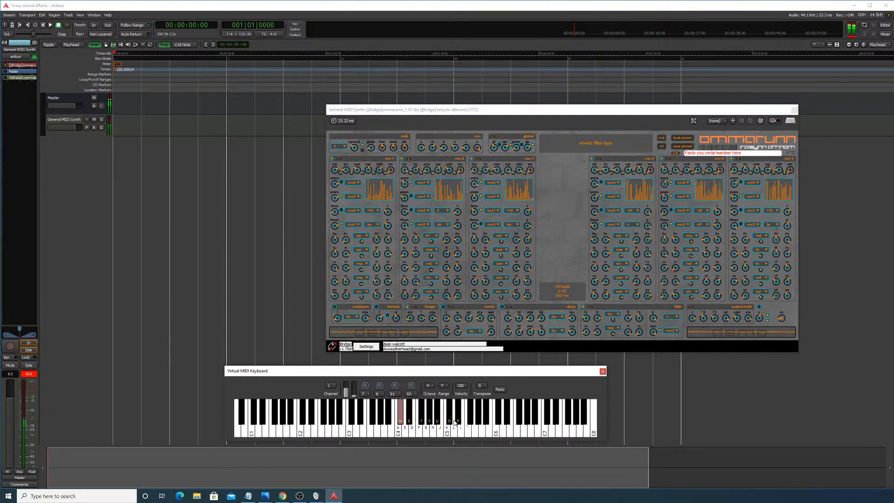
key("f")
key("f")
key("f")
Step: Toggle ValhallaSupermassive and raise its mix, auditioning the effect with F4 and B4
left_click(5, 78)
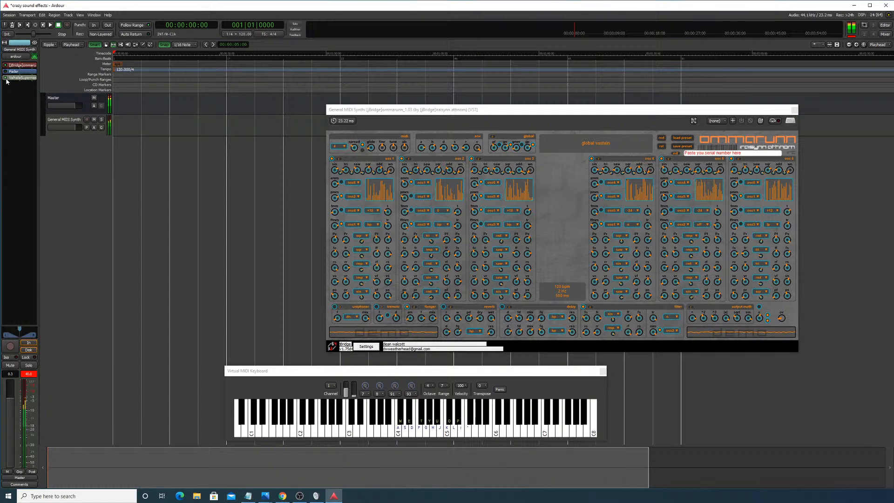
double_click(20, 80)
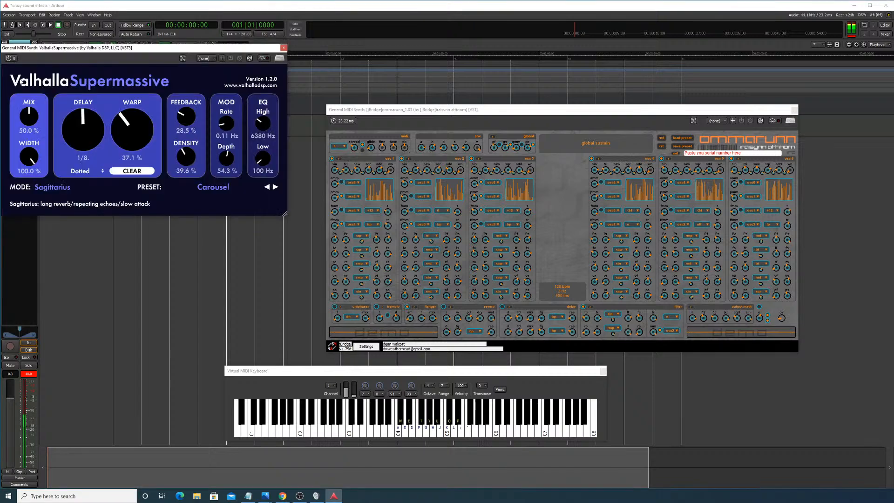
key("f")
key("j")
left_click_drag(36, 119, 35, 103)
key("f")
left_click(283, 48)
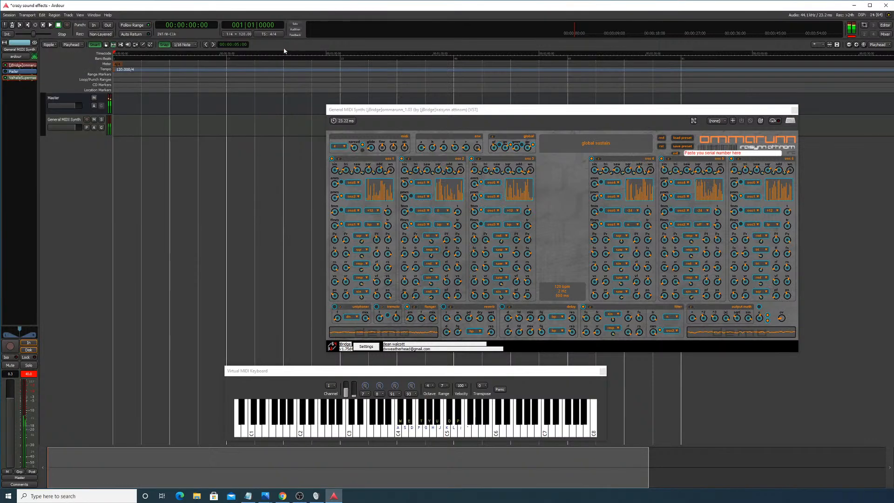
key("j")
key("f")
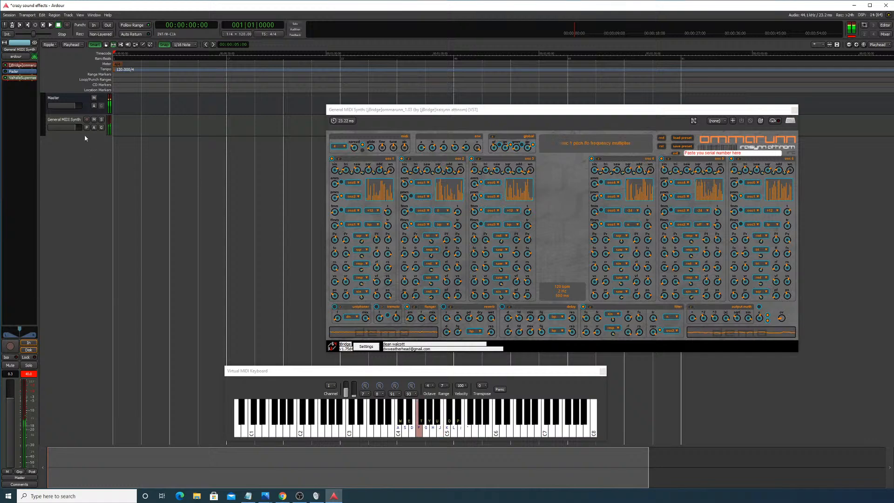
key("f")
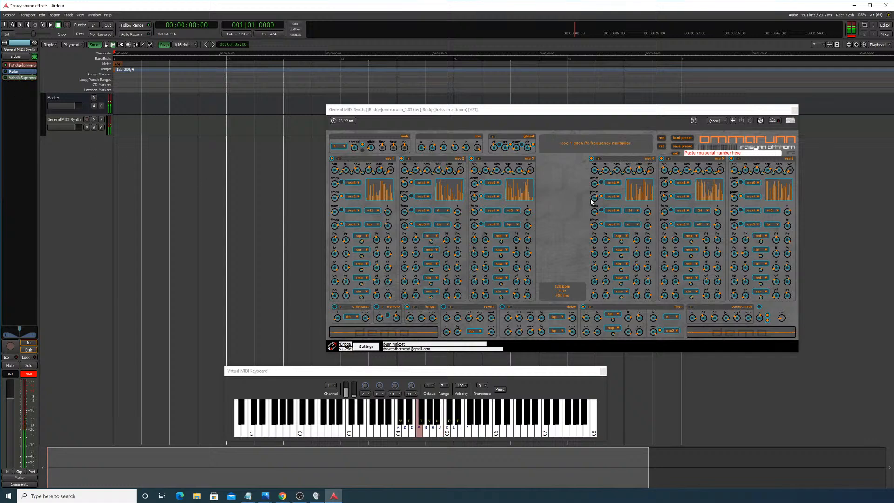
Step: Randomize the whole patch again and audition it with F4
left_click(662, 139)
left_click(662, 139)
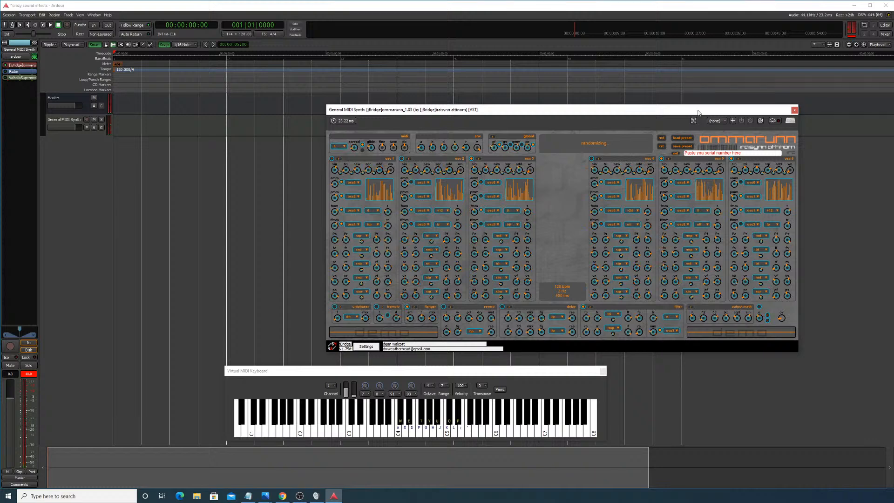
key("f")
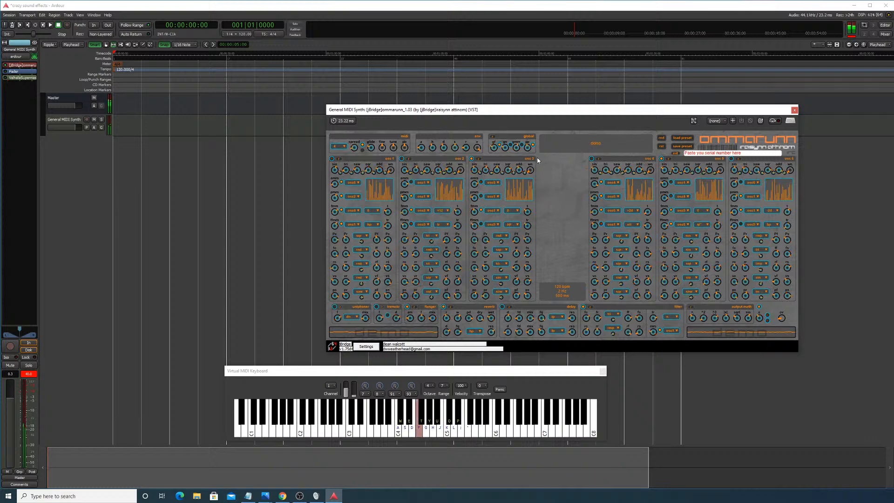
Step: Toggle oscillator 4 and audition the patch with a repeated F4
left_click(592, 159)
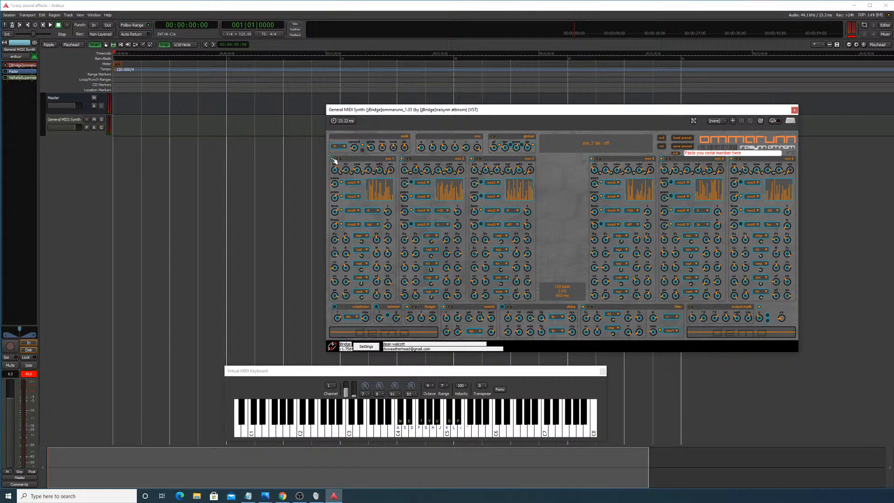
key("f")
key("f")
Step: Randomize the whole patch and audition it with F4, A#4 and a downward keyboard sweep from A5
left_click(661, 139)
key("f")
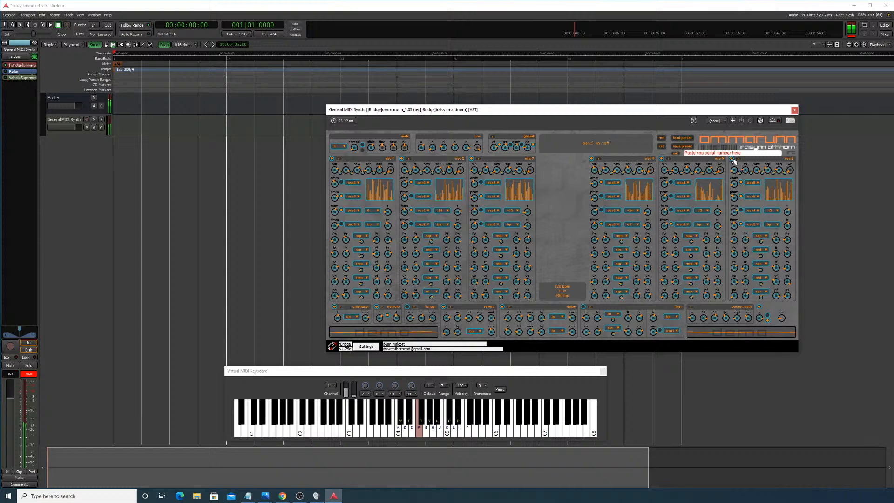
left_click(482, 433)
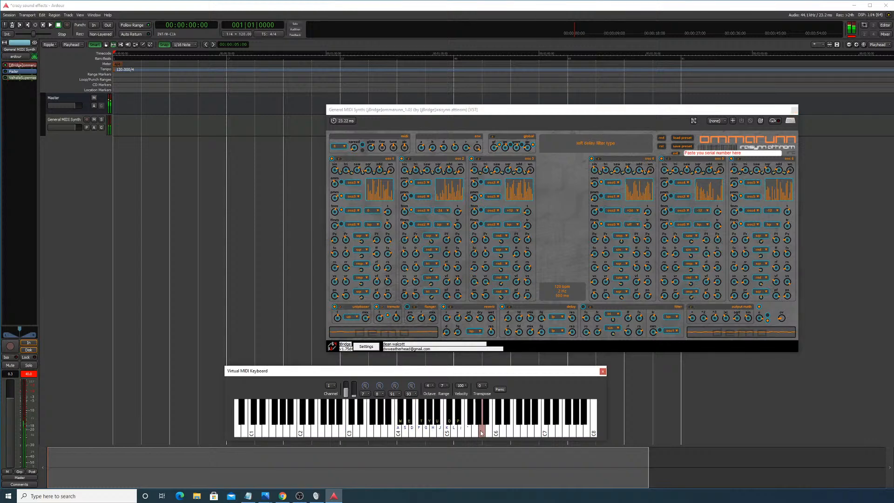
mouse_move(482, 432)
left_mouse_down()
mouse_move(371, 419)
mouse_move(372, 408)
mouse_move(462, 396)
mouse_move(394, 393)
mouse_move(473, 389)
mouse_move(409, 385)
left_mouse_up()
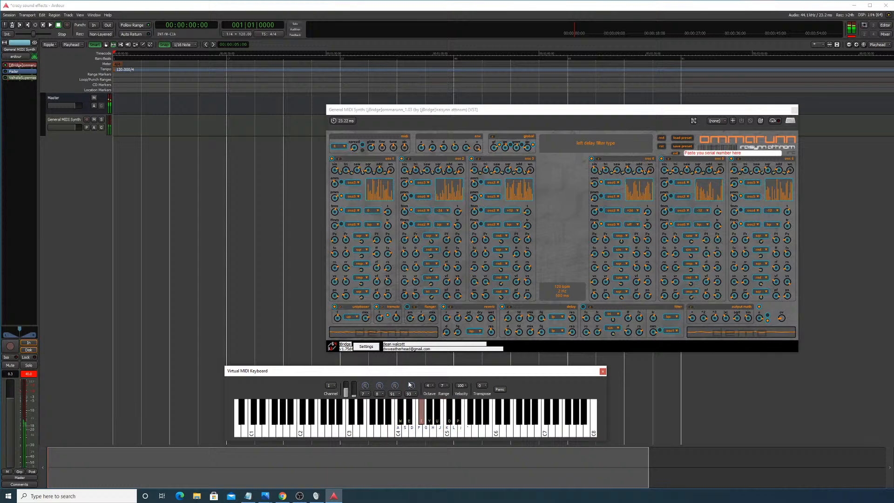
key("u")
key("f")
key("u")
Step: Adjust the global attack and audition the change with C#4 and a repeated F4
left_click_drag(422, 147, 425, 163)
key("w")
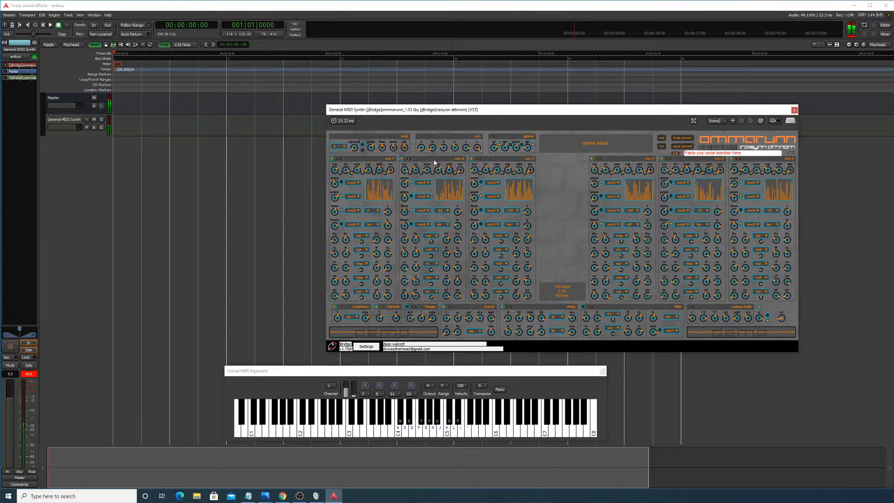
key("f")
key("f")
Step: Randomize the whole patch twice and audition the result with D4, F4, C4 and G4
left_click(664, 139)
left_click(663, 139)
key("s")
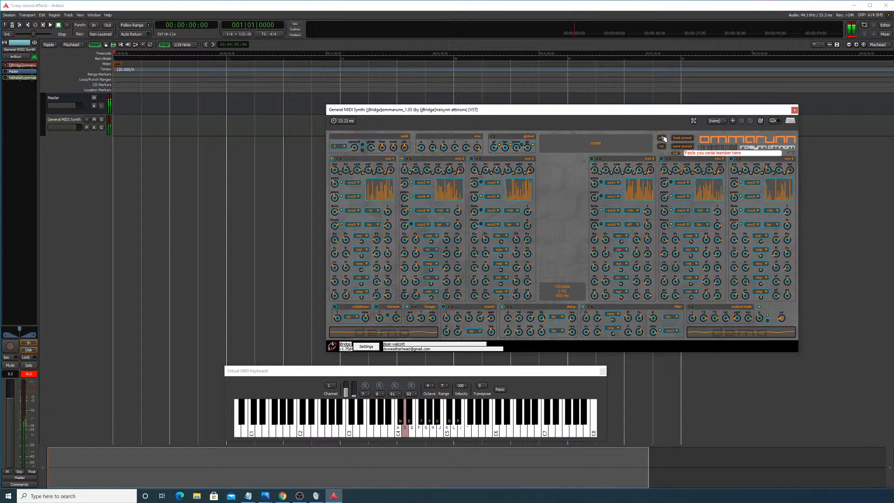
key("f")
key("a")
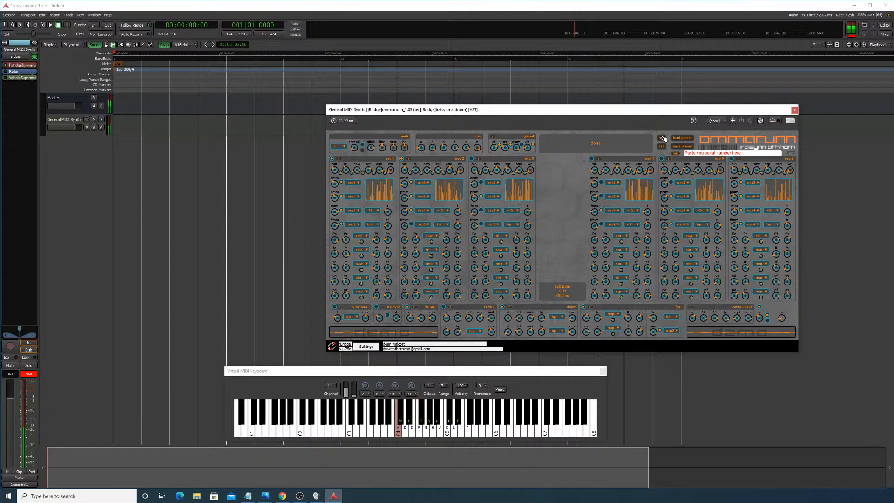
key("g")
Step: Randomize the whole patch once and audition it with C4, F4, G4 and A4
left_click(663, 138)
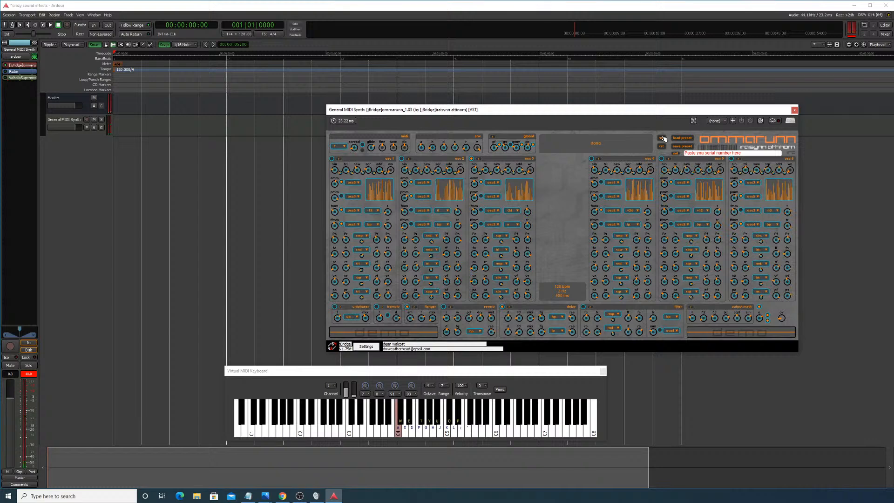
key("a")
key("f")
key("g")
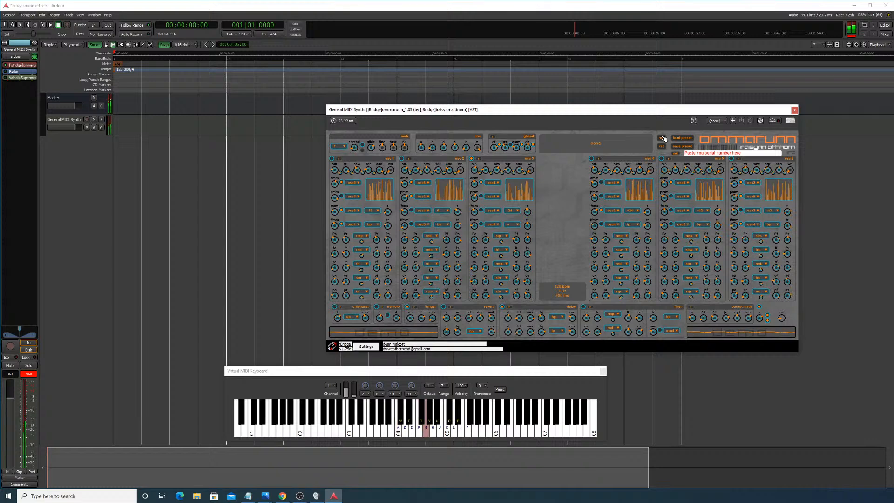
key("a")
key("h")
key("a")
key("a")
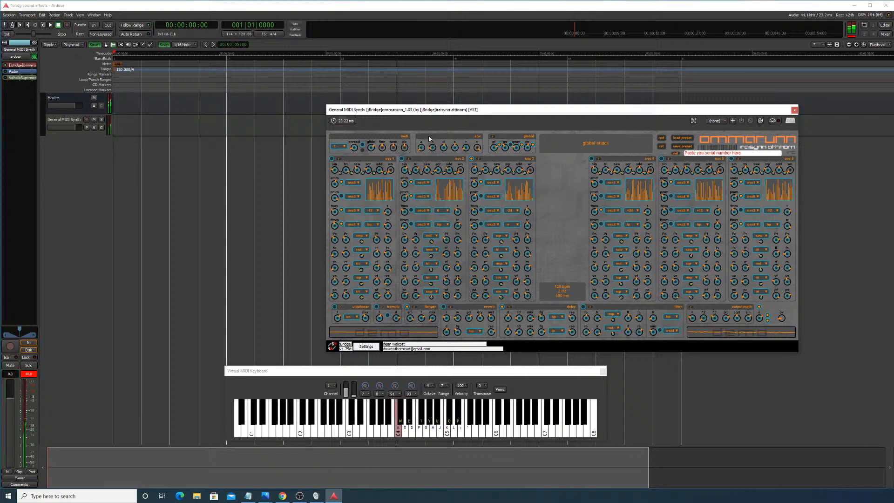
Step: Play C4 in alternation with F4, G4 and A4, followed by D4, D#4, A4 and E4
key("f")
key("a")
key("g")
key("a")
key("h")
key("a")
key("h")
key("s")
key("e")
key("h")
key("e")
key("d")
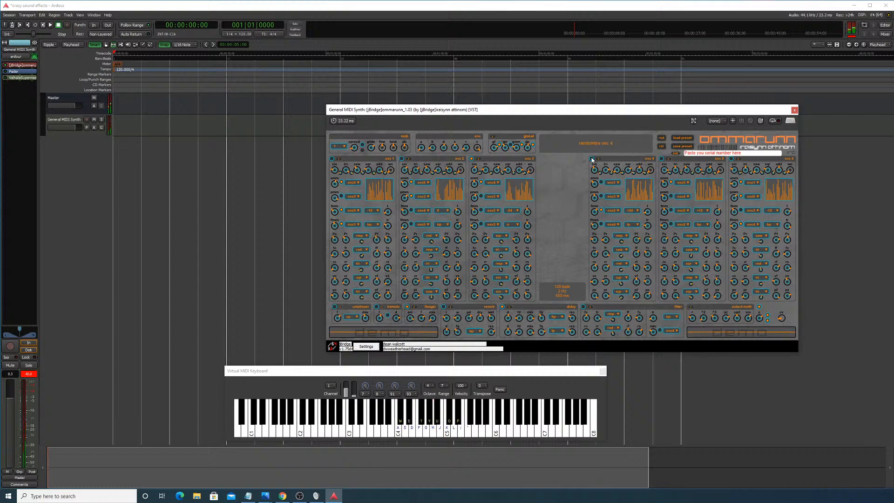
Step: Audition the current patch further with C#4, G4, C4 and D#4
key("w")
key("w")
key("g")
key("a")
key("w")
key("e")
Step: Randomize the whole patch and audition it by alternating C4 and C#4
left_click(661, 139)
key("a")
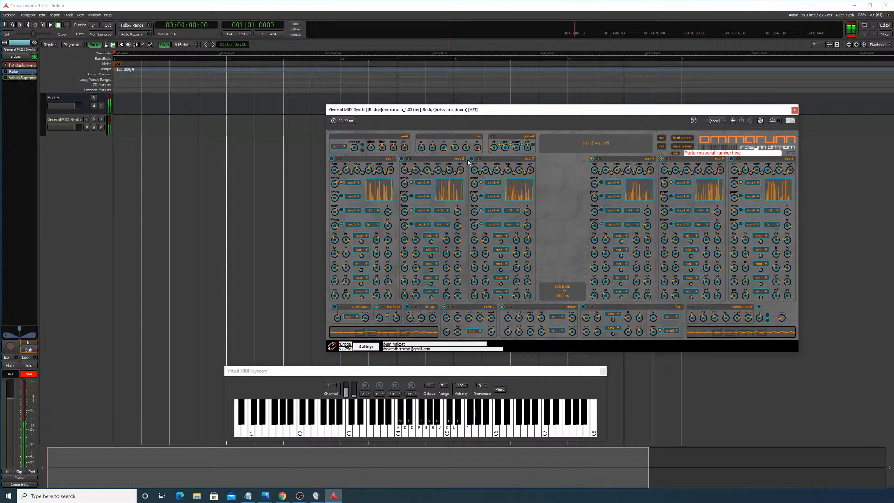
key("w")
key("a")
key("w")
Step: Audition the patch with F4, C4, G4 and E4, followed by an upward keyboard sweep from D4
key("f")
key("a")
key("g")
key("a")
key("d")
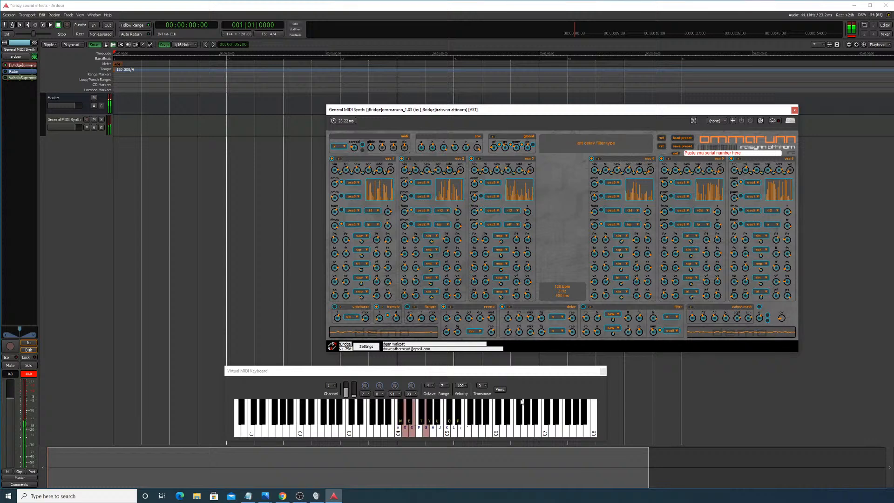
key("a")
key("f")
key("d")
left_click(404, 434)
mouse_move(403, 433)
left_mouse_down()
mouse_move(413, 430)
mouse_move(371, 429)
mouse_move(480, 415)
left_mouse_up()
Step: Randomize the whole patch and audition it with F4, alternating C4 with F4 and G4
left_click(662, 138)
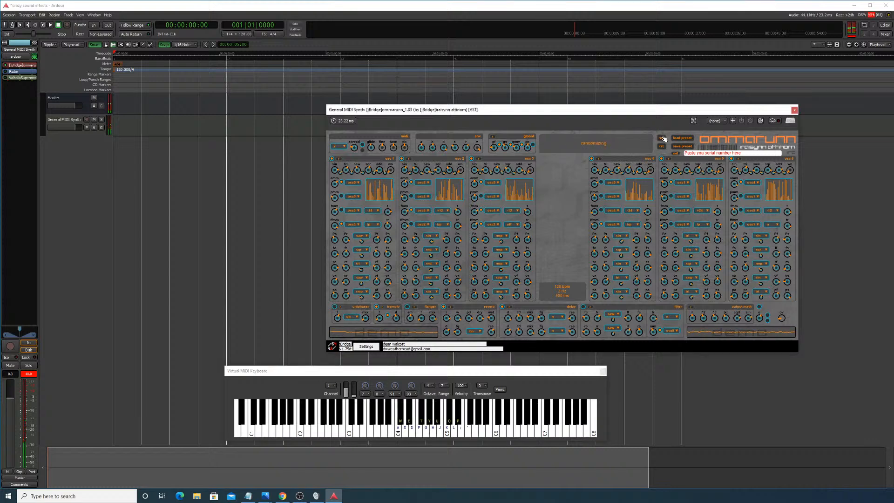
key("f")
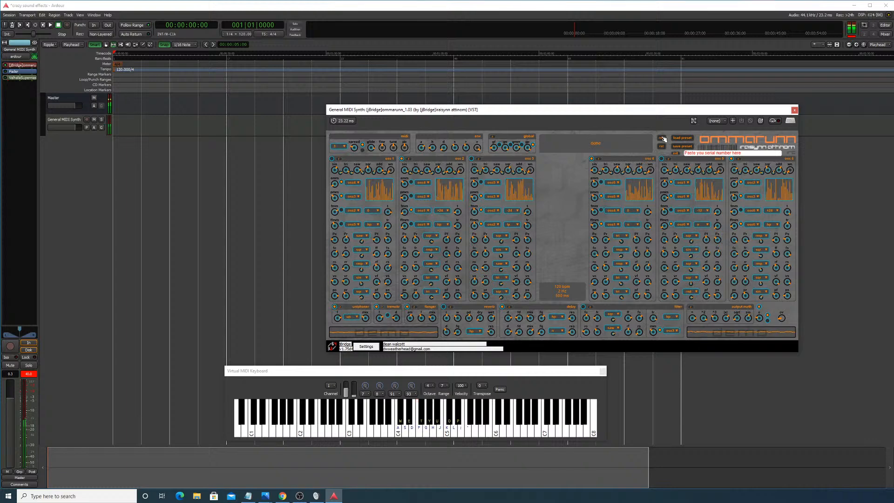
key("f")
key("a")
key("f")
key("a")
key("g")
key("a")
key("g")
key("a")
key("g")
Step: Randomize the whole patch and audition it with C#4, F#4, G#4, a downward sweep to C4, and C5
left_click(663, 139)
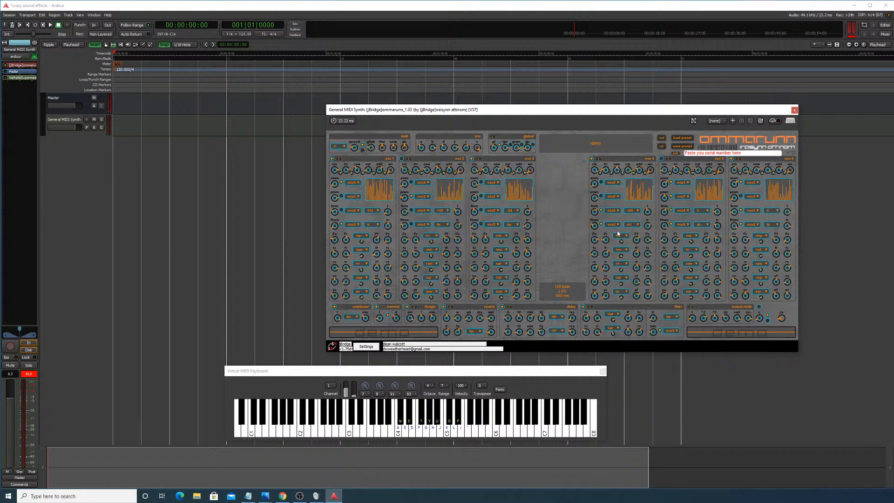
key("w")
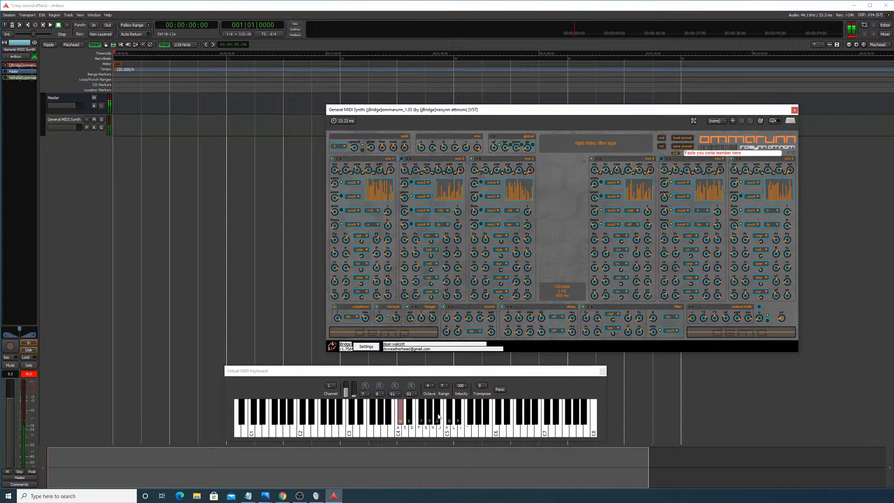
key("t")
key("y")
key("w")
key("y")
key("w")
left_click_drag(432, 416, 399, 438)
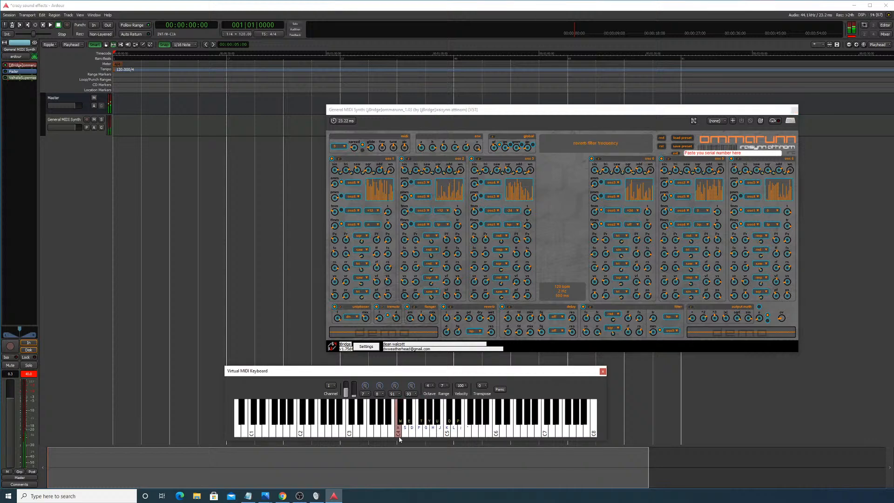
key("k")
Step: Randomize the whole patch to generate another sound
left_click(662, 138)
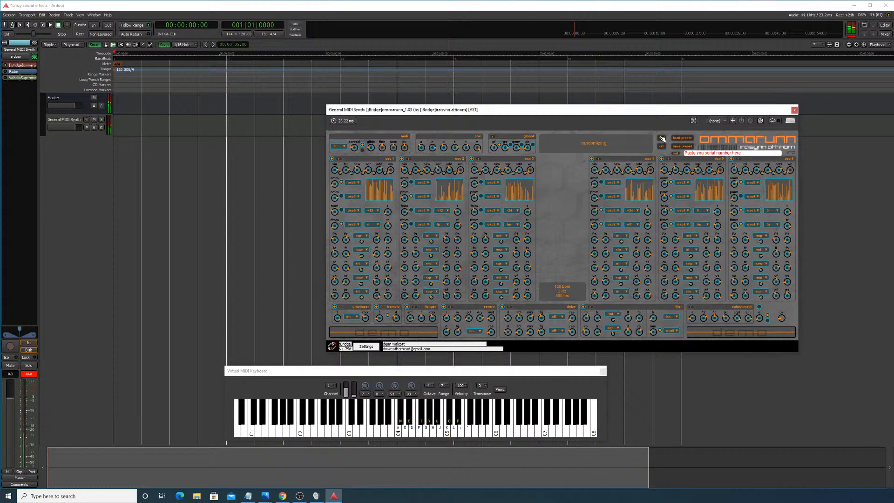
Step: Randomize the ommarunn synth patch and audition it with a few notes on the virtual MIDI keyboard
left_click(662, 138)
left_click(409, 421)
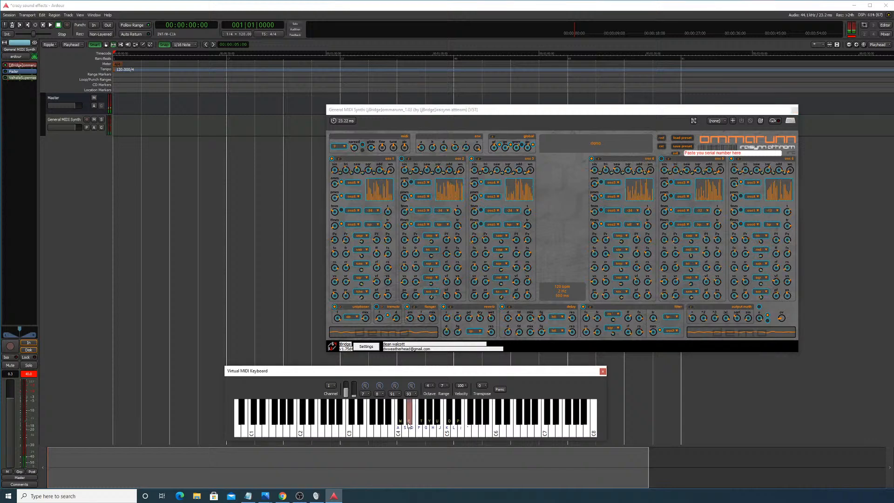
left_click(456, 427)
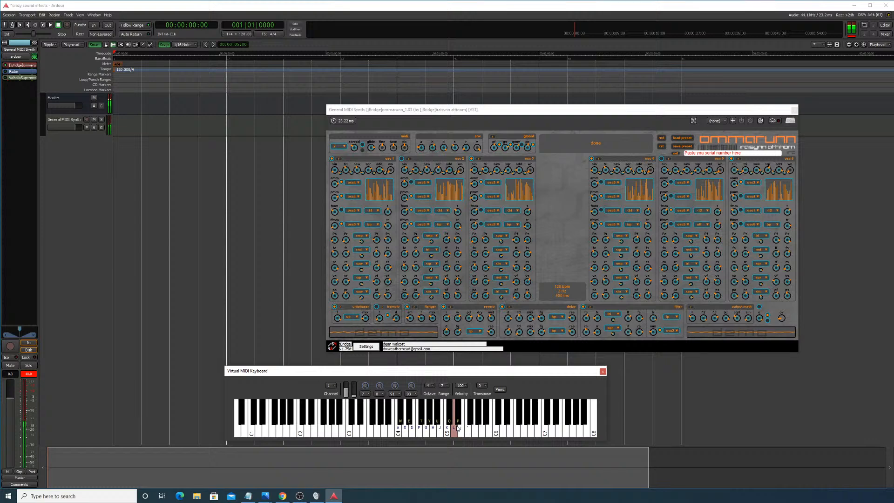
left_click(434, 434)
mouse_move(434, 434)
left_mouse_down()
mouse_move(366, 448)
mouse_move(441, 449)
mouse_move(348, 427)
mouse_move(398, 406)
left_mouse_up()
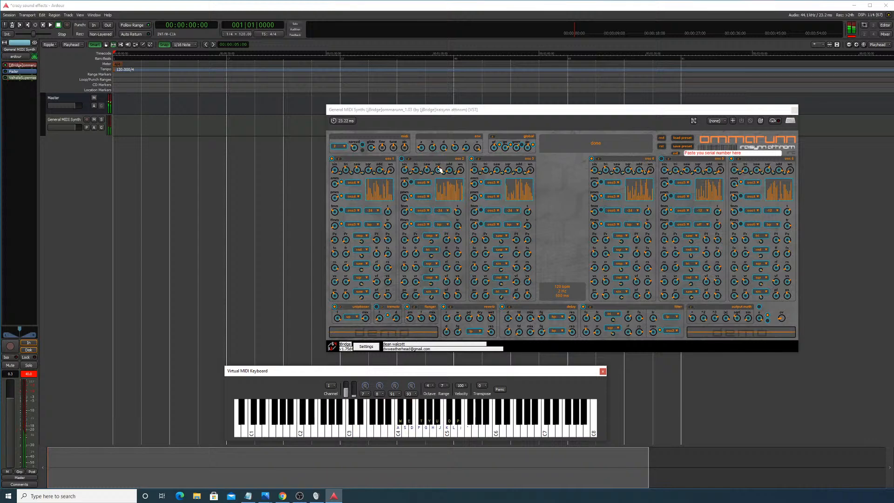
Step: Audition the current ommarunn patch by playing a series of single notes between octaves 4 and 5
left_click(405, 159)
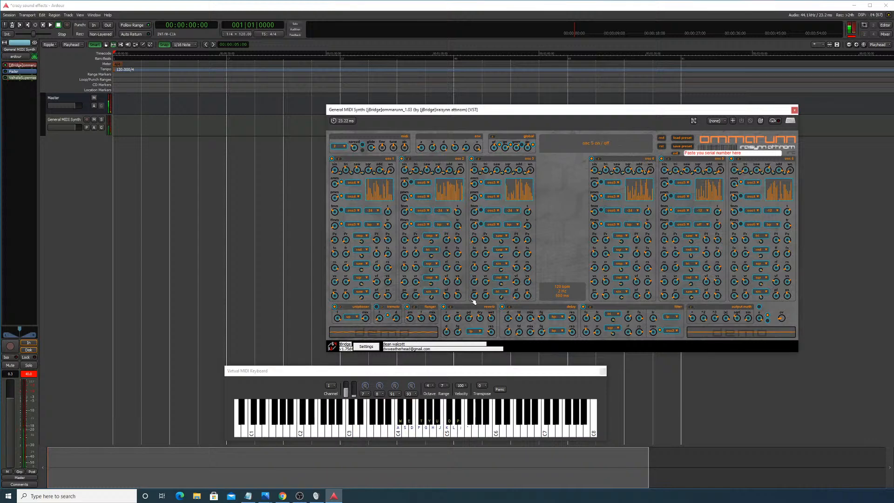
mouse_move(424, 416)
left_mouse_down()
mouse_move(397, 421)
mouse_move(436, 424)
mouse_move(340, 417)
mouse_move(396, 421)
mouse_move(421, 413)
mouse_move(419, 141)
mouse_move(430, 194)
left_mouse_up()
key("e")
key("y")
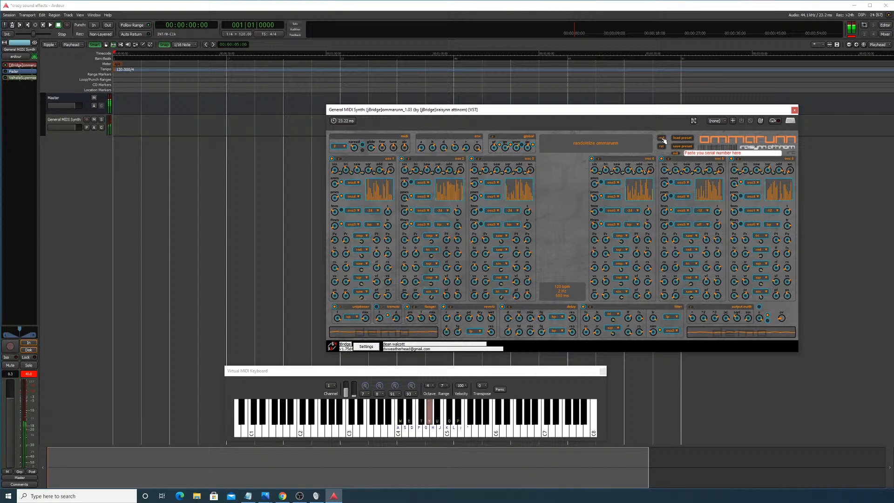
key("w")
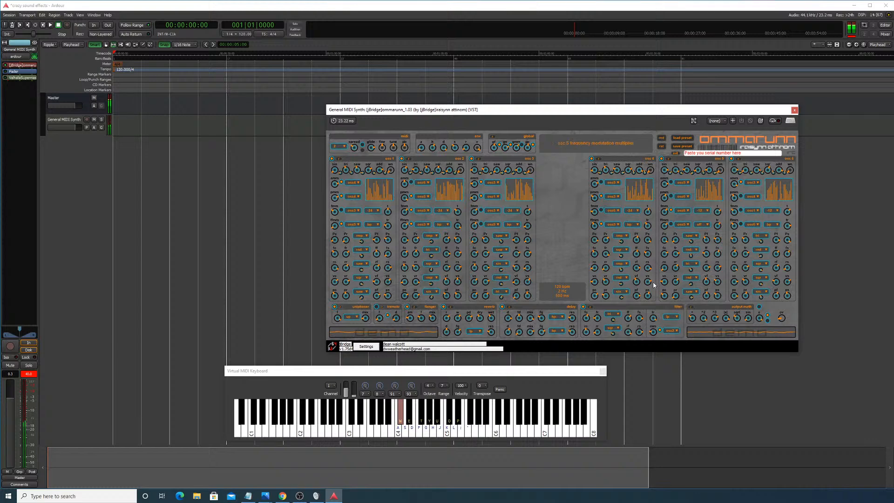
key("u")
key("o")
key("p")
key("k")
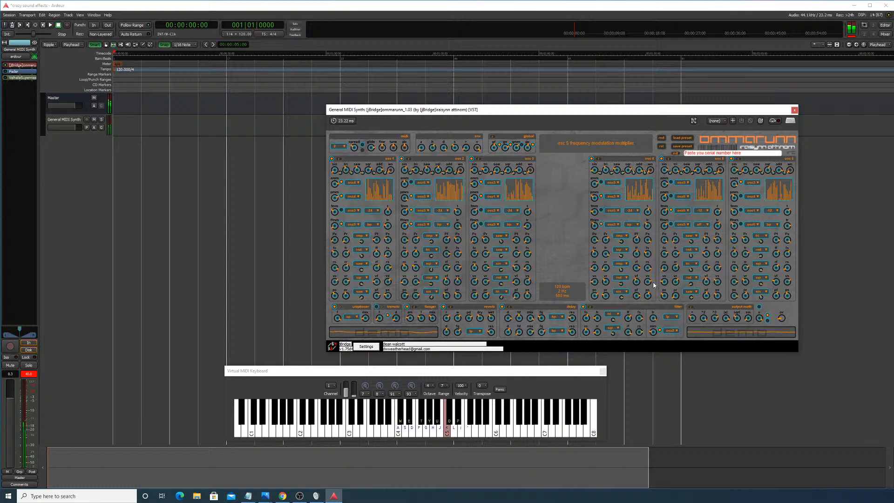
key("j")
key("h")
Step: Add the Stochas plugin to the General MIDI Synth track alongside the existing instrument, and move it ahead of ommarunn in the chain
right_click(16, 108)
mouse_move(70, 109)
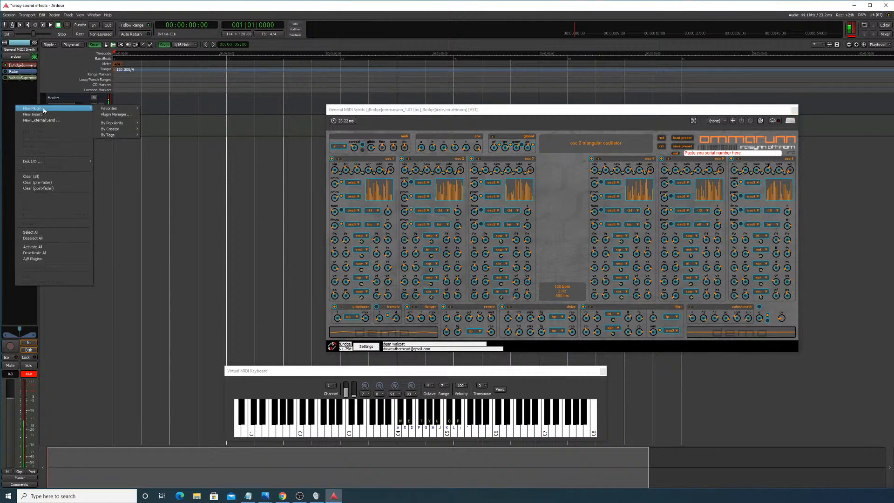
left_click(122, 115)
type("stochas")
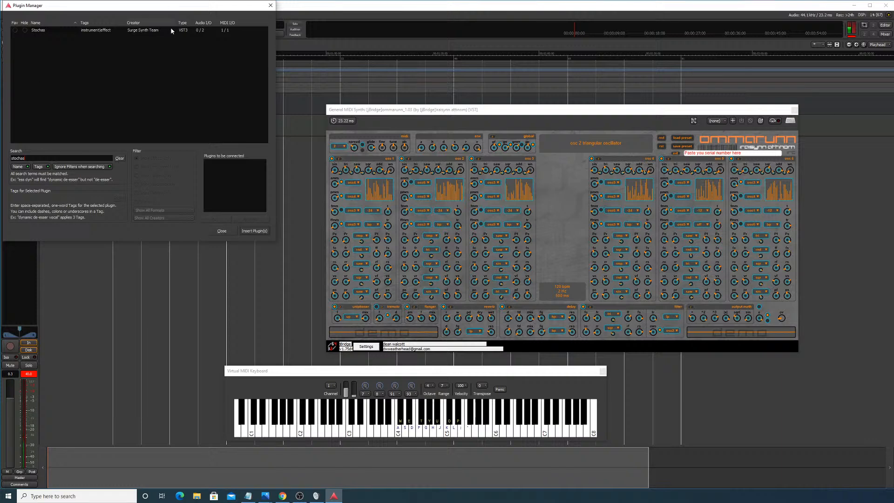
left_click(172, 30)
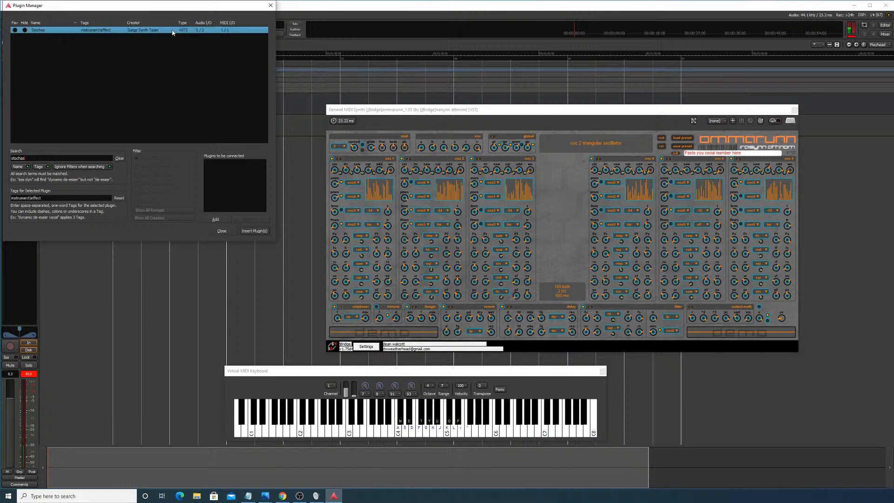
left_click(215, 220)
left_click(245, 232)
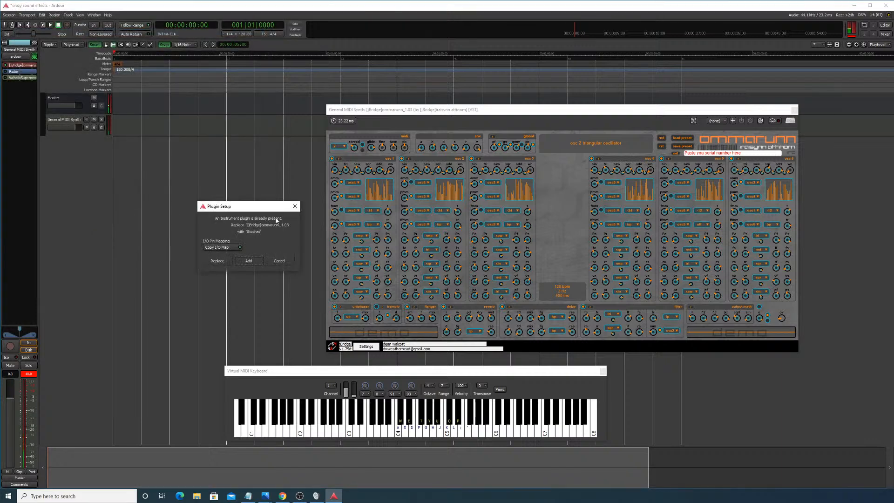
left_click(259, 264)
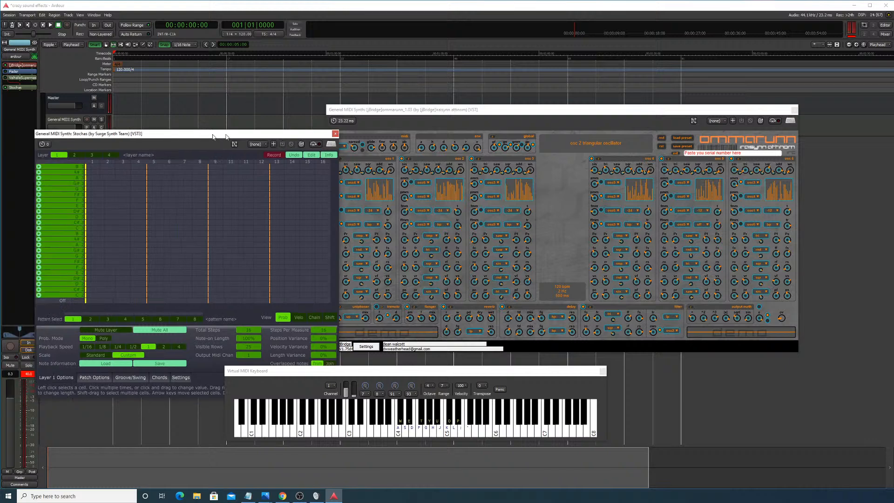
left_click_drag(18, 87, 20, 65)
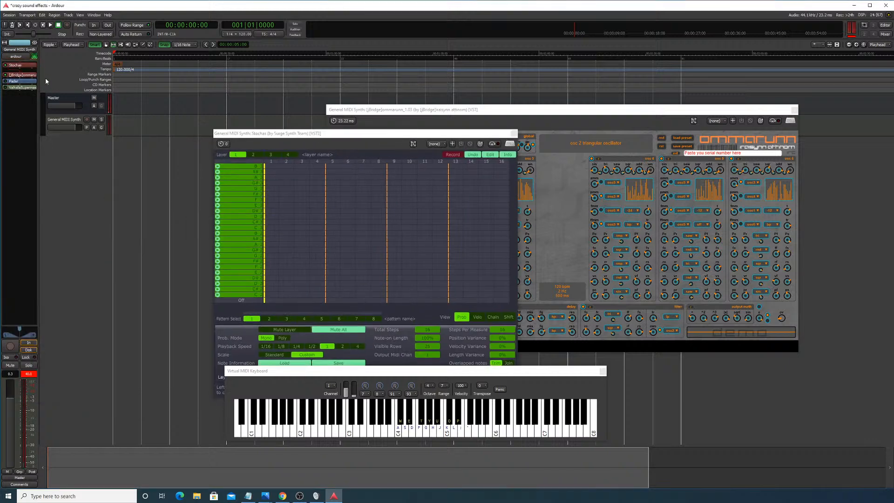
Step: Stack notes at step 1 of Stochas pattern 1, including upper F#, D#, C#, A# and G#
left_click(271, 195)
left_click(268, 212)
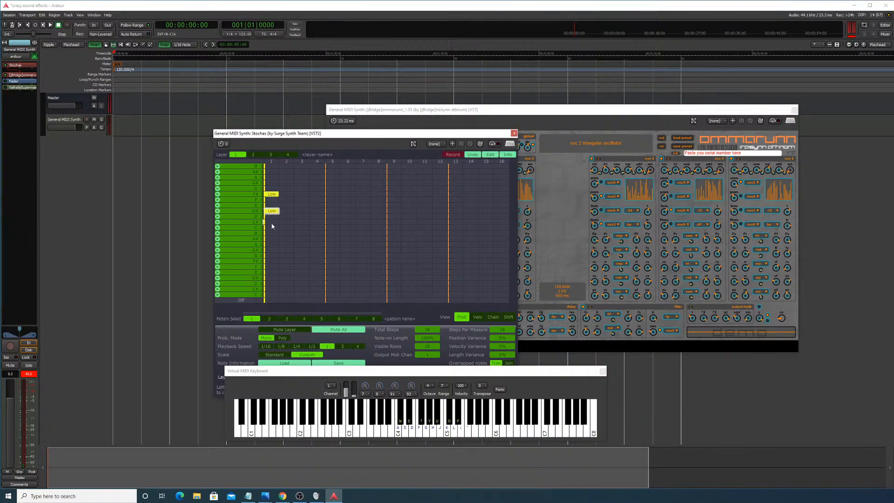
left_click(271, 222)
left_click(274, 251)
left_click(272, 239)
Step: Place upper G#, upper D#, A# and lower D# at step 5, and remove C# and A# from step 1
left_click(333, 183)
left_click(333, 211)
left_click(332, 239)
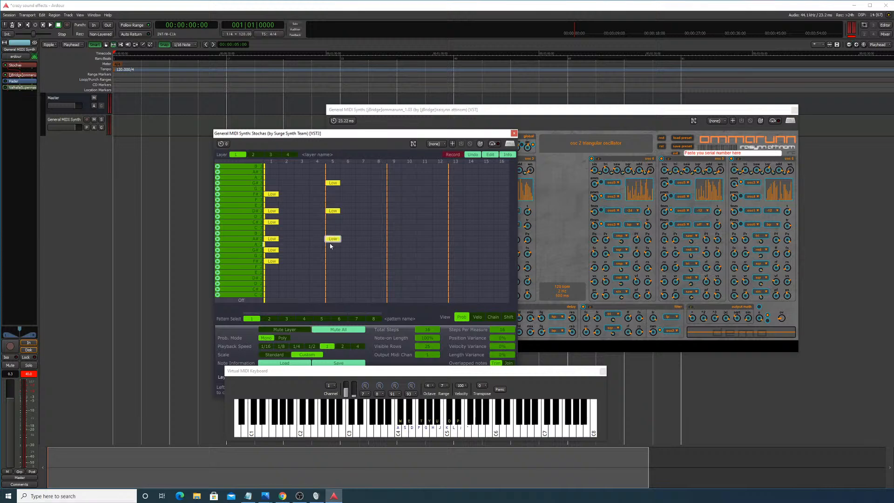
left_click(268, 239)
left_click(271, 222)
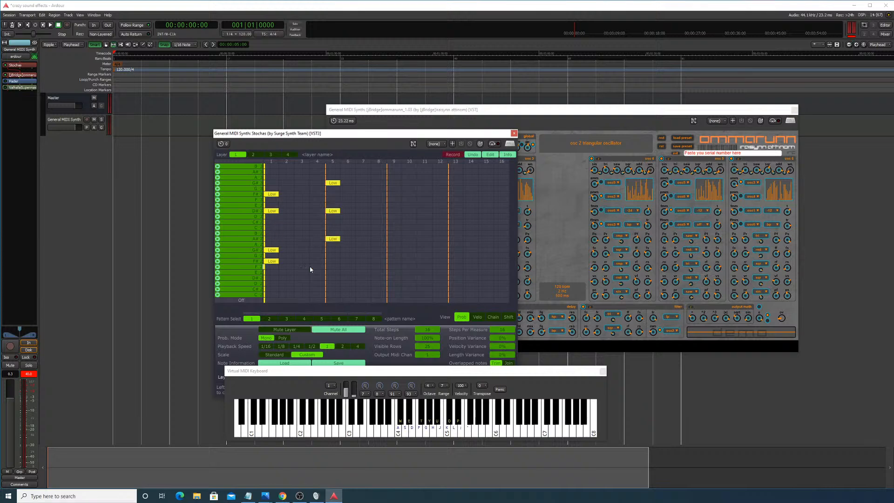
left_click(332, 278)
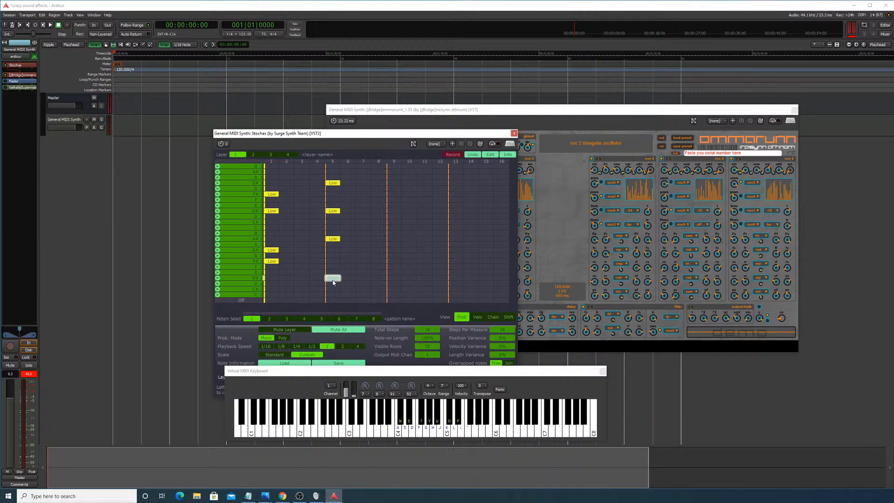
Step: Place upper D#, F# and A# at step 9, and move the Stochas window clear of the virtual keyboard
left_click(394, 211)
left_click(395, 194)
left_click(395, 171)
left_click_drag(378, 135, 365, 76)
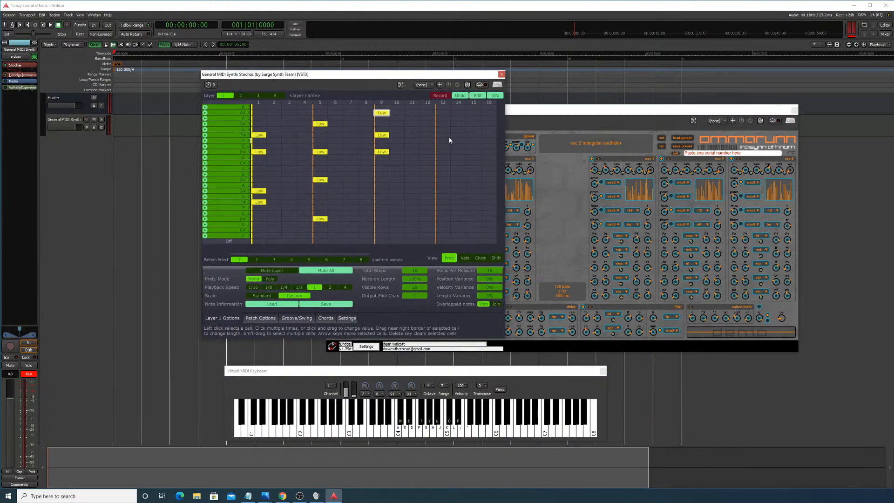
Step: Place upper G#, upper F#, lower A# and lower D# at step 13, and set the total steps to 32
left_click(445, 125)
left_click(444, 140)
left_click(442, 136)
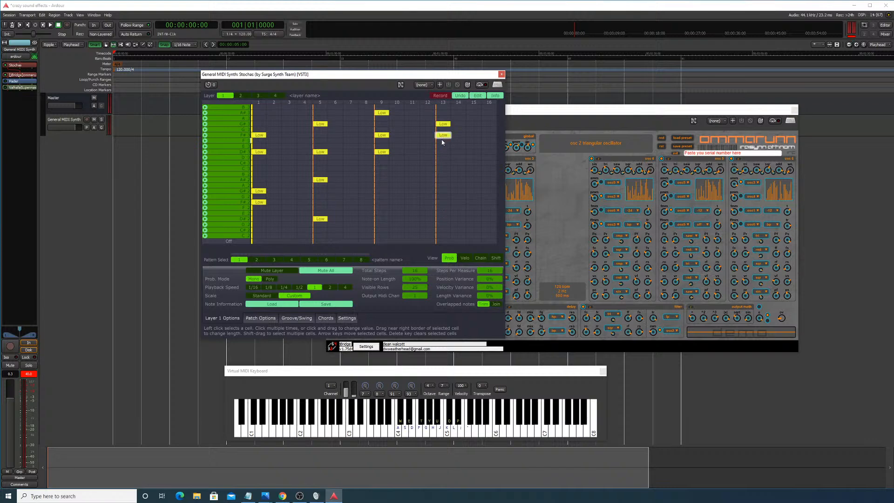
left_click(437, 180)
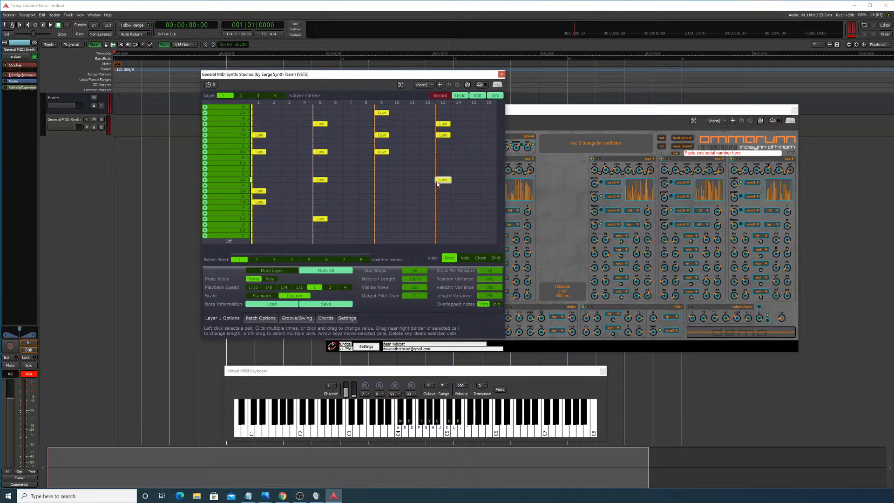
left_click(438, 219)
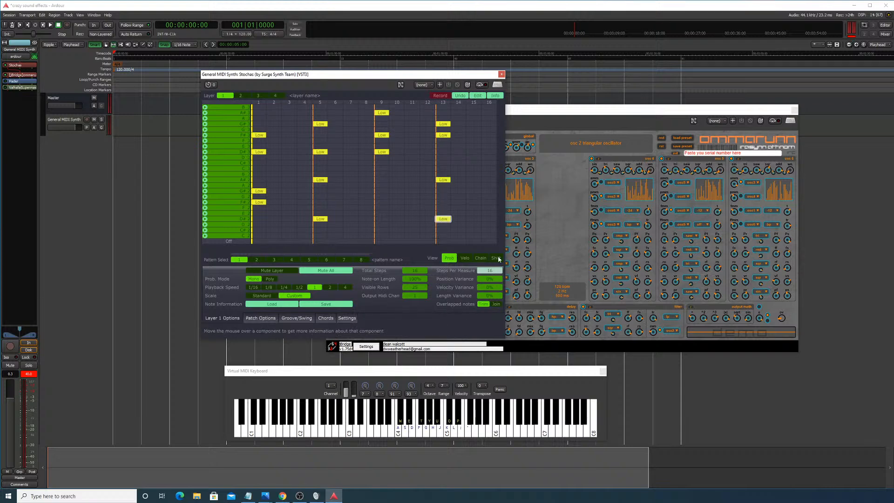
left_click_drag(418, 269, 429, 246)
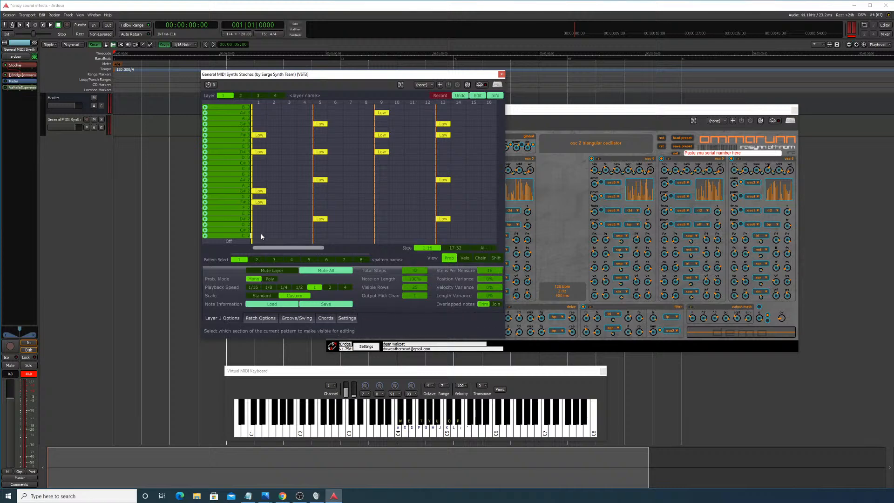
Step: Switch to pattern 2 and stack lower G#, lower A#, upper C# and upper D# at step 1
left_click(257, 259)
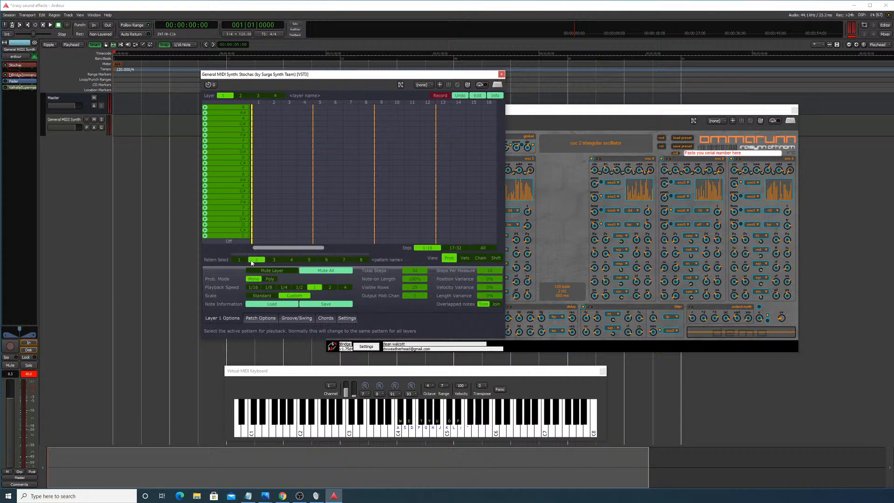
left_click(258, 180)
left_click(259, 163)
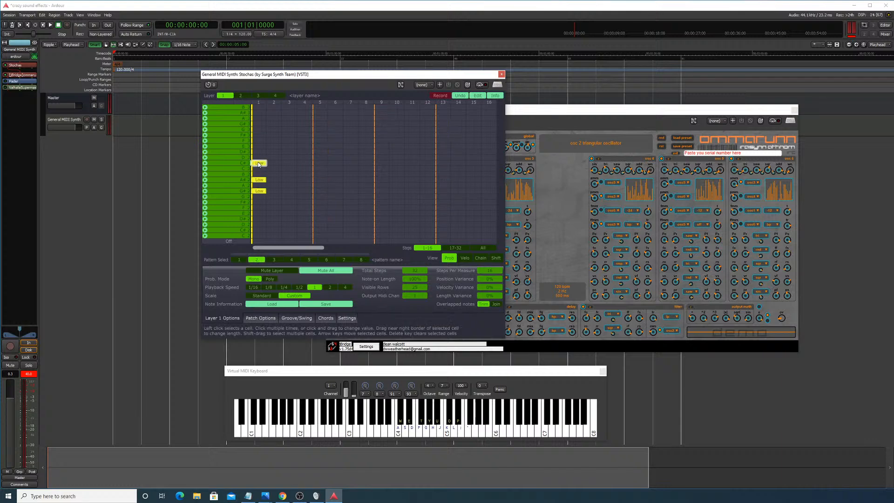
left_click(259, 152)
Step: Place lower D#, F# and G# at step 5 of pattern 2
left_click(319, 219)
left_click(319, 203)
left_click(320, 192)
Step: Build the step 9 chord of pattern 2 from lower D#, lower A# and upper C#, removing the extra lower F#
left_click(383, 219)
left_click(384, 203)
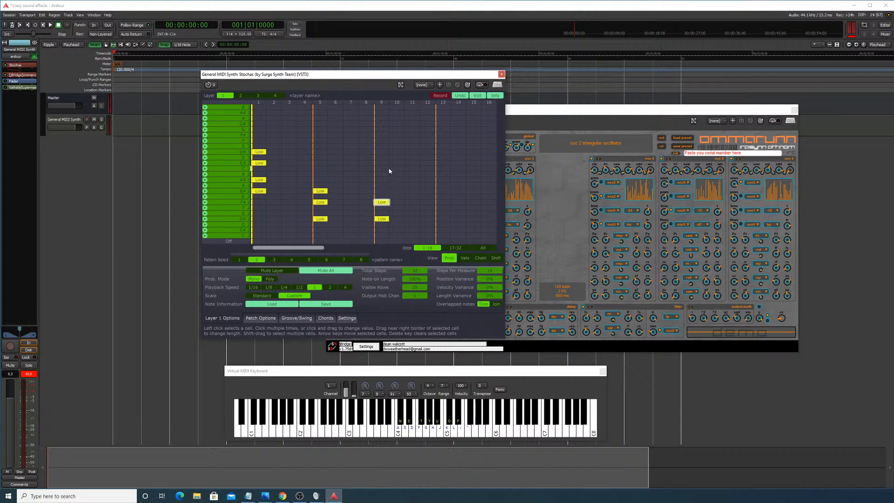
left_click(382, 163)
right_click(381, 203)
Step: Place lower F#, upper C# and upper F# at step 13 of pattern 2
left_click(448, 203)
left_click(445, 166)
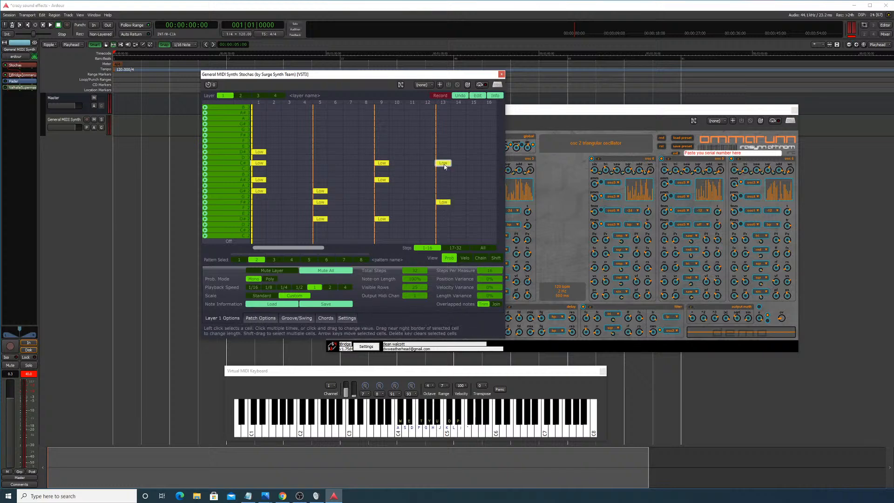
left_click(447, 136)
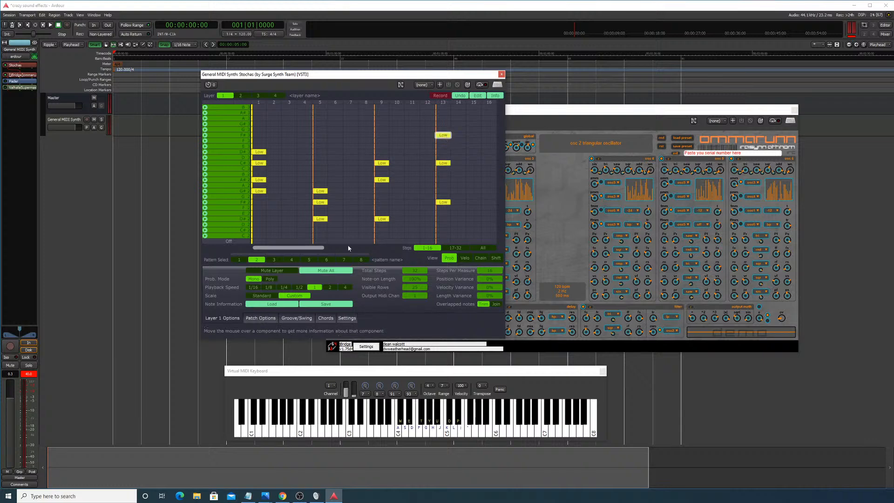
Step: Set the Stochas playback speed to 1/8 and play the sequence, moving the ommarunn window away from the step grid
left_click(270, 288)
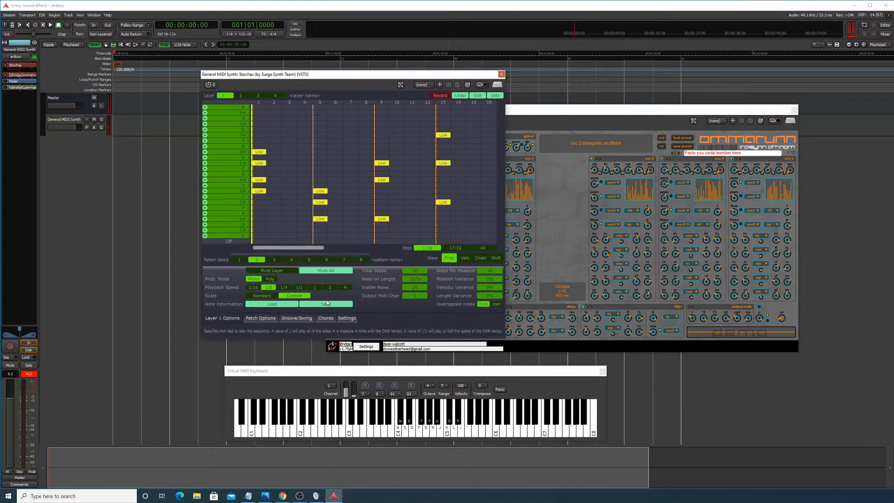
left_click(51, 25)
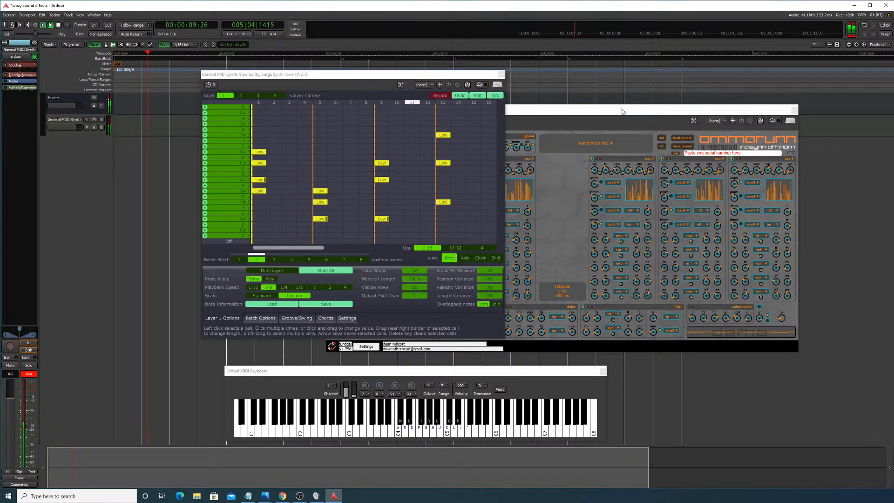
left_click_drag(623, 111, 716, 164)
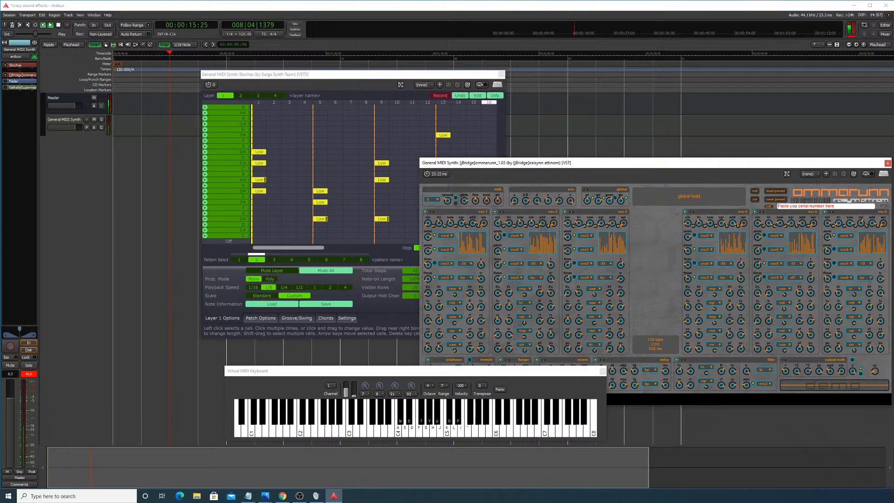
Step: Place lower F#, lower G# and upper D# at step 17 of pattern 2
left_click(360, 241)
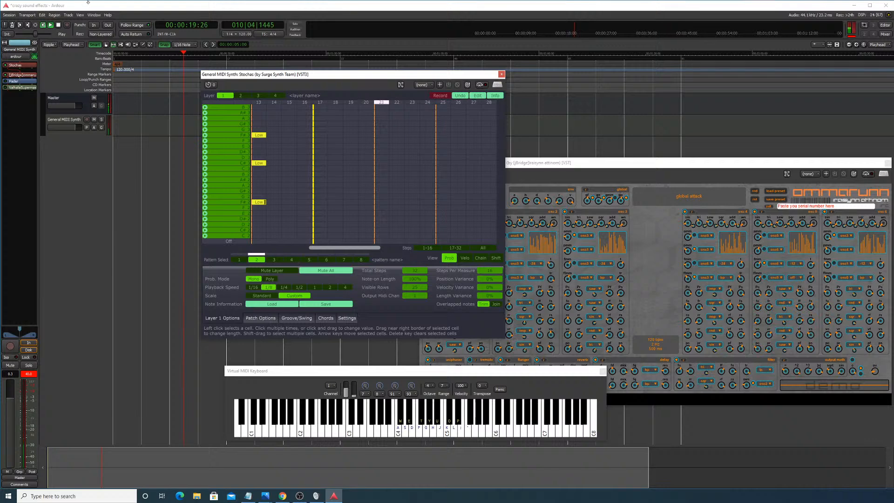
left_click(324, 203)
left_click(324, 192)
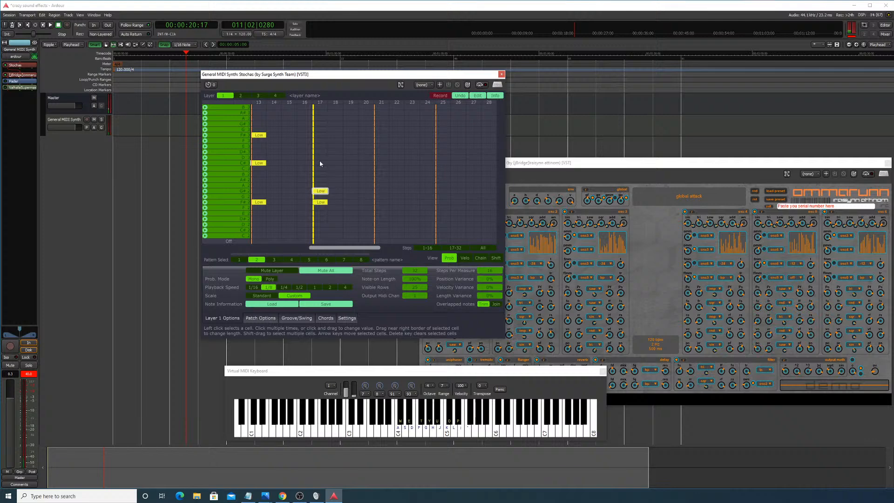
left_click(321, 153)
Step: Place upper F#, lower A# and lower C# at step 21 of pattern 2
left_click(382, 135)
left_click(382, 181)
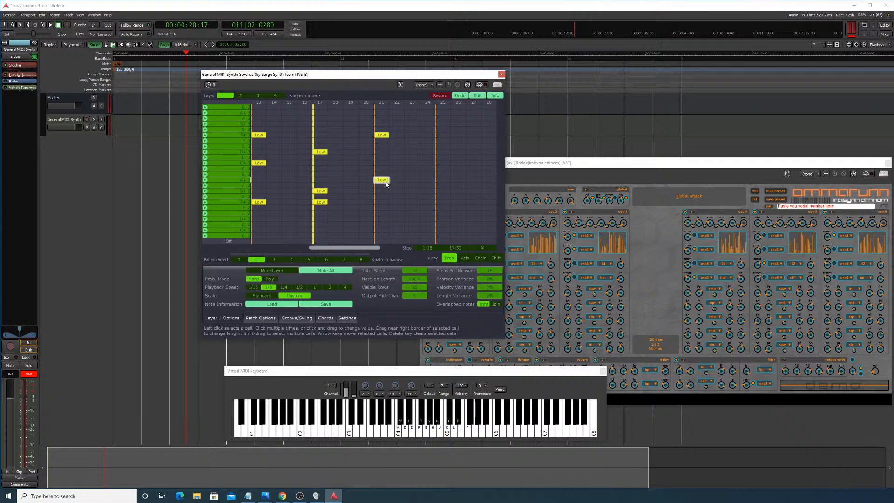
left_click(386, 232)
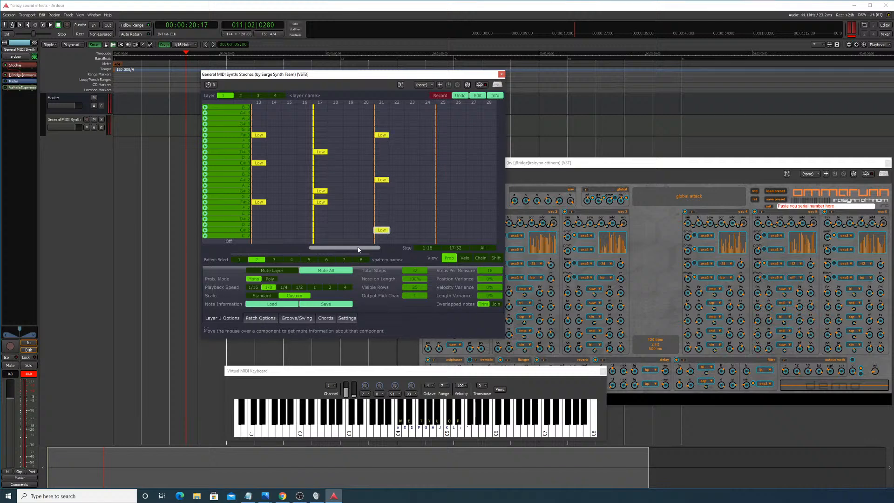
left_click_drag(360, 248, 380, 249)
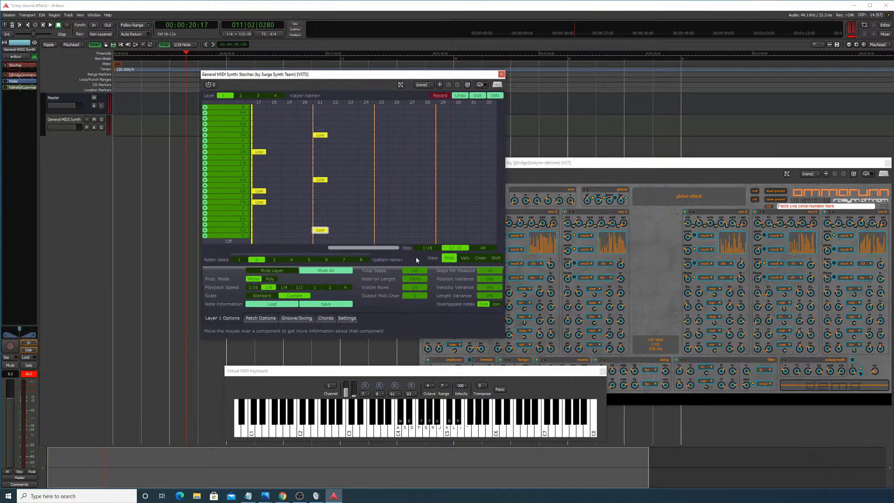
Step: Place lower D#, lower G# and lower A# at step 25 of pattern 2
left_click(381, 219)
left_click(378, 191)
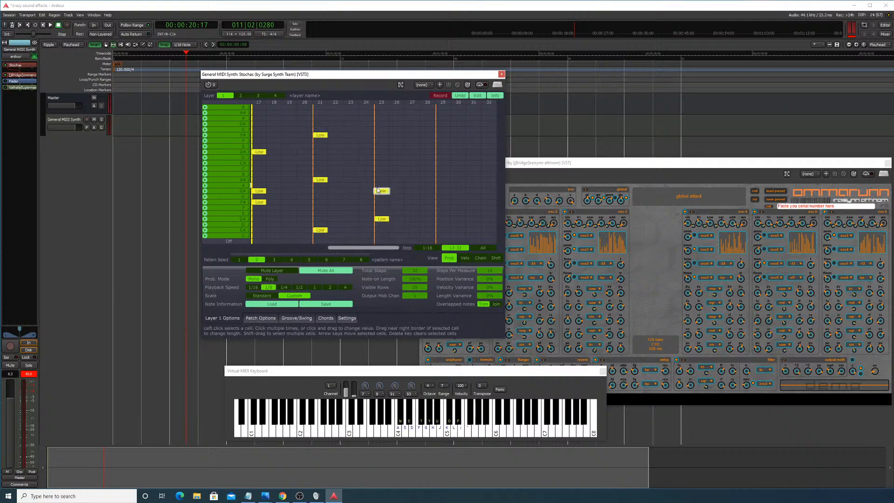
left_click(379, 181)
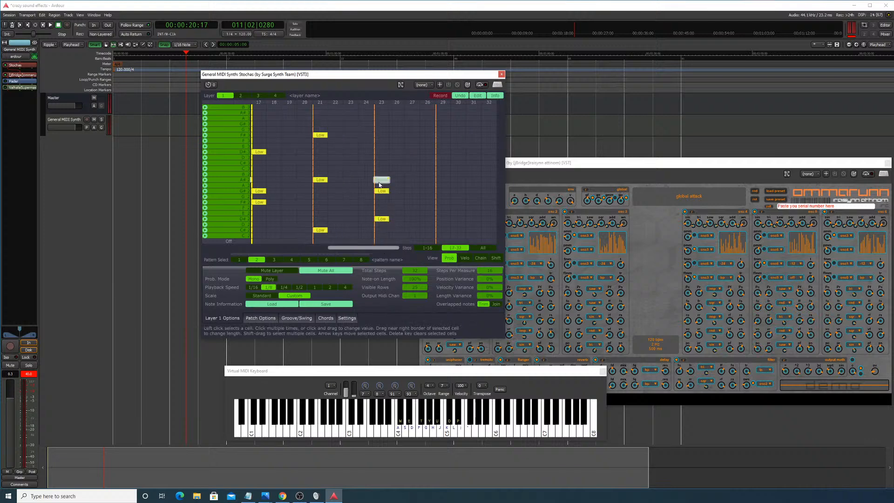
Step: Place upper C#, D#, F#, G# and A# at step 29 of pattern 2 and play the session from the start
left_click(443, 135)
left_click(443, 153)
left_click(454, 113)
left_click(447, 115)
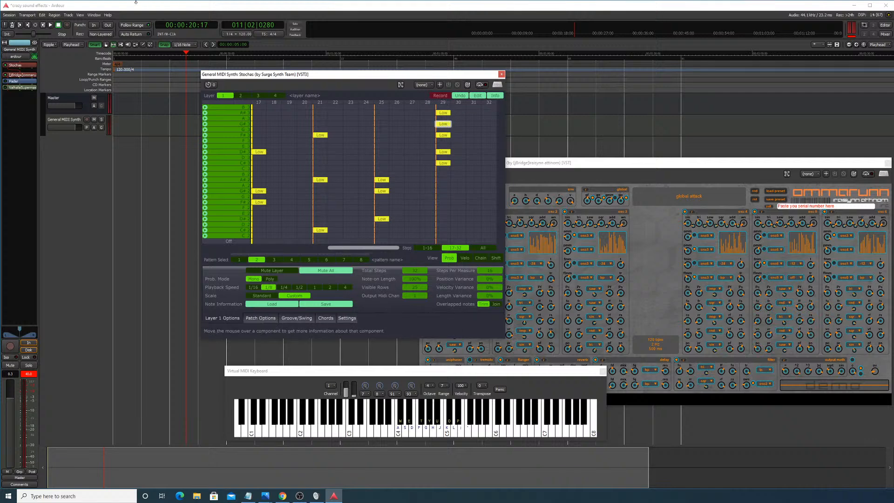
left_click(20, 25)
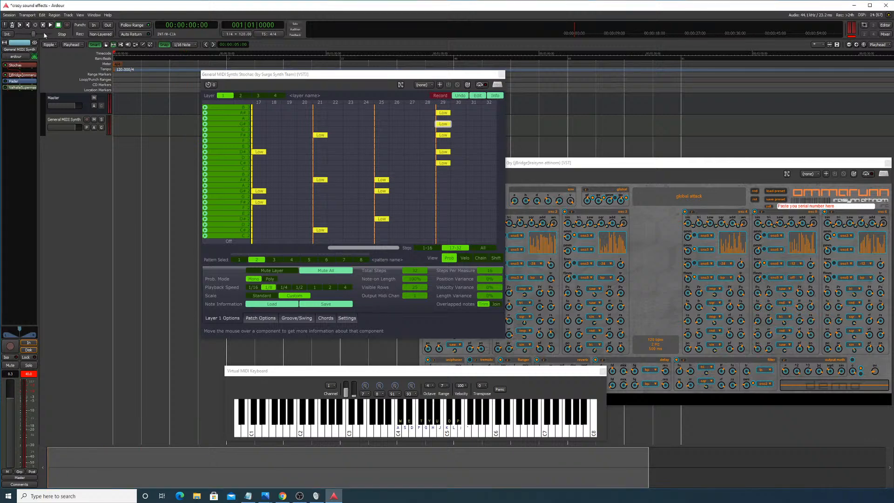
left_click(50, 24)
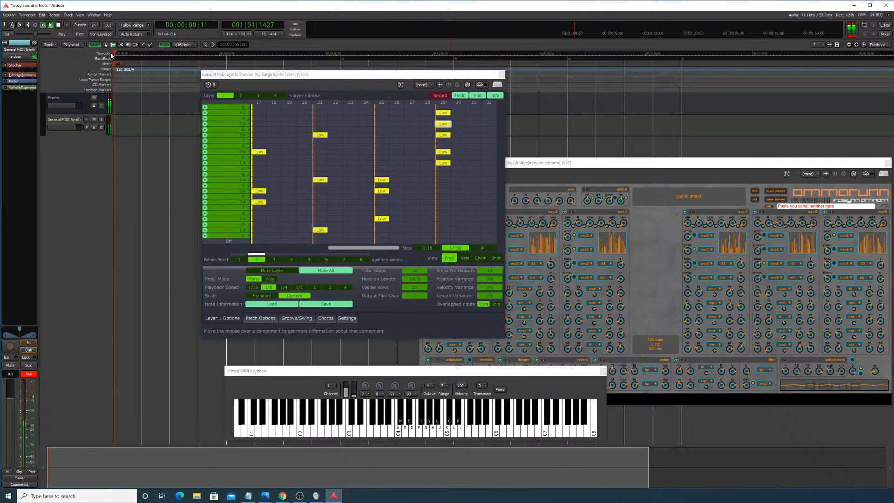
Step: Save the session under the new name "crazy sound effects 2" without saving the original session first
left_click(11, 15)
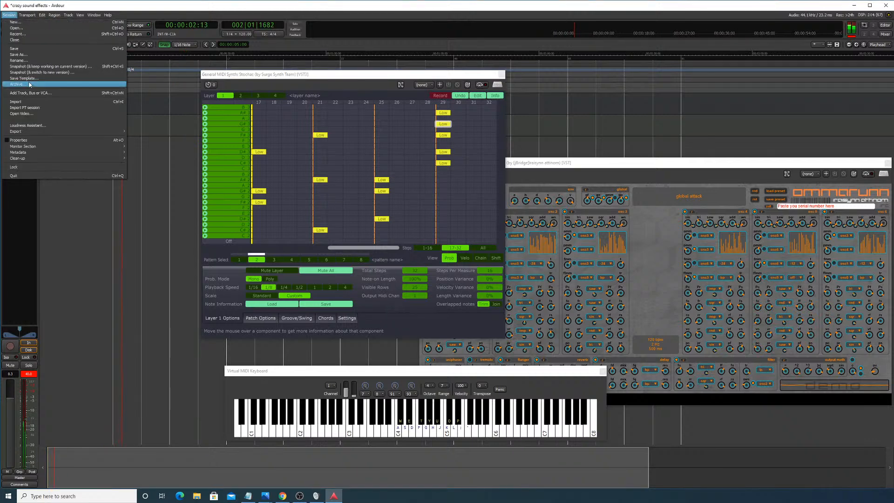
left_click(18, 54)
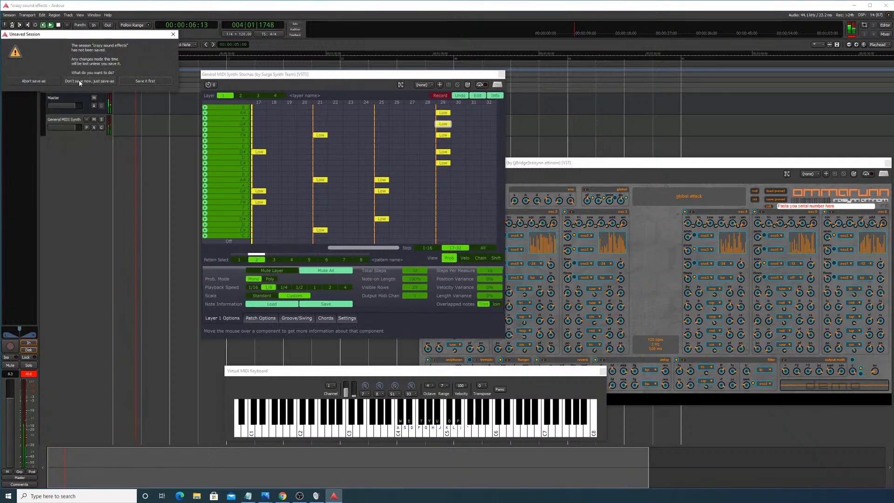
left_click(88, 81)
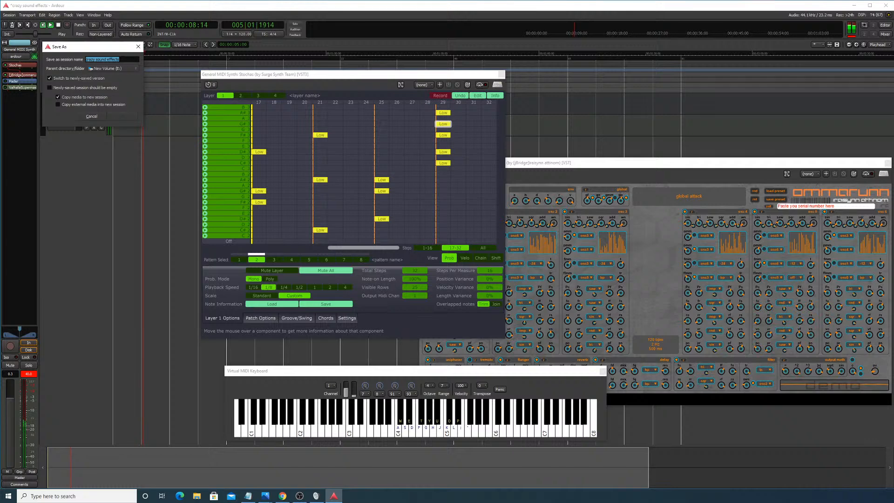
type("2")
left_click(120, 116)
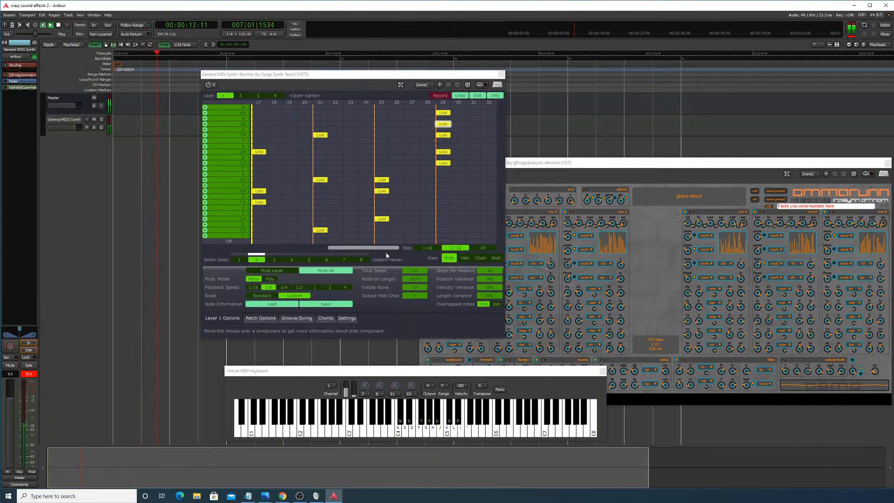
Step: Look over the steps of pattern 2 during playback and adjust ommarunn's global hold
left_click_drag(387, 247, 343, 253)
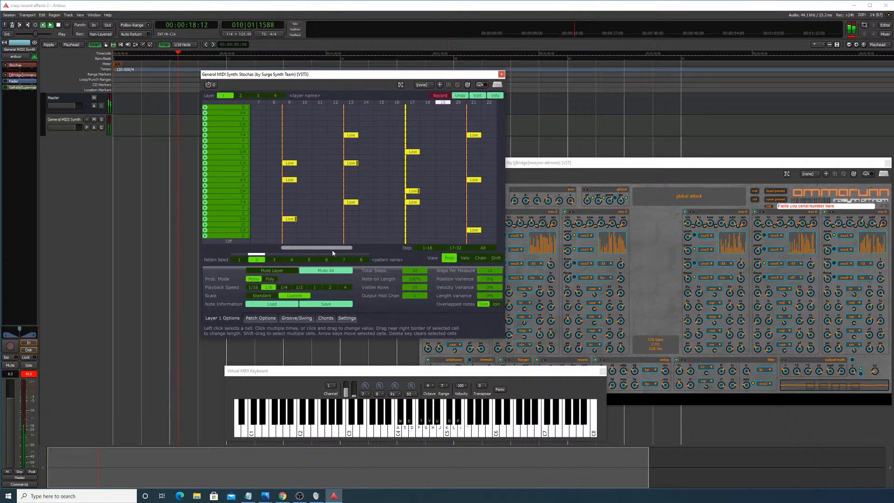
left_click_drag(331, 249, 391, 260)
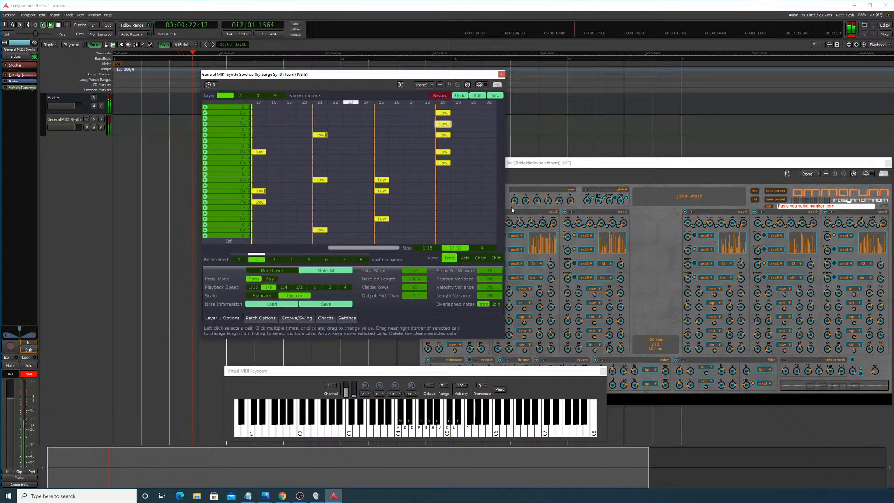
left_click(529, 203)
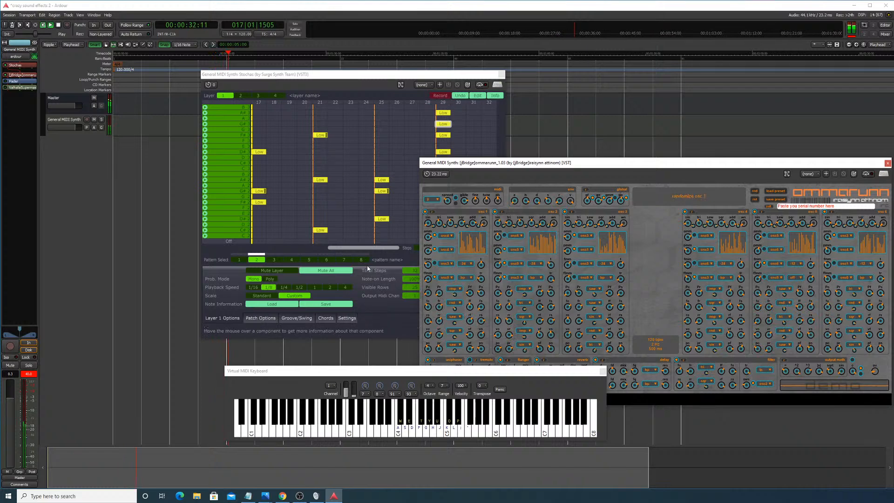
Step: Set the Stochas playback speed to 1/2 and adjust ommarunn's global envelope, including the global hold
left_click(296, 288)
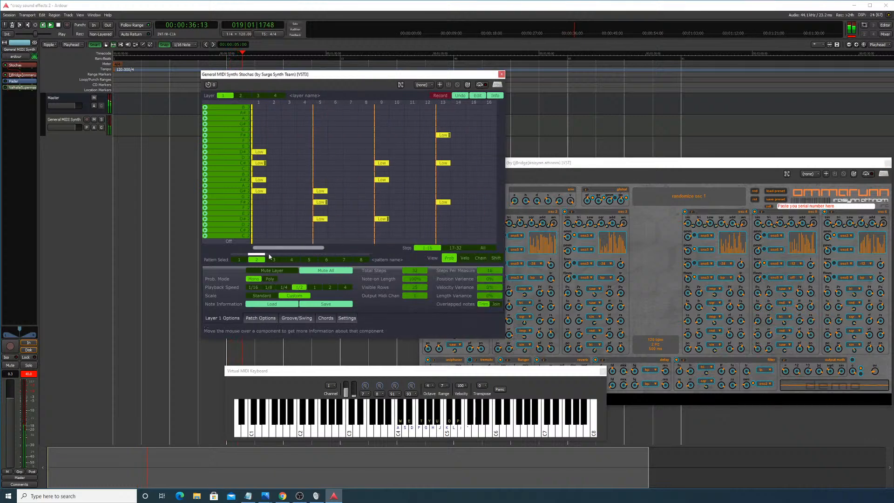
left_click(526, 201)
left_click_drag(526, 201, 526, 204)
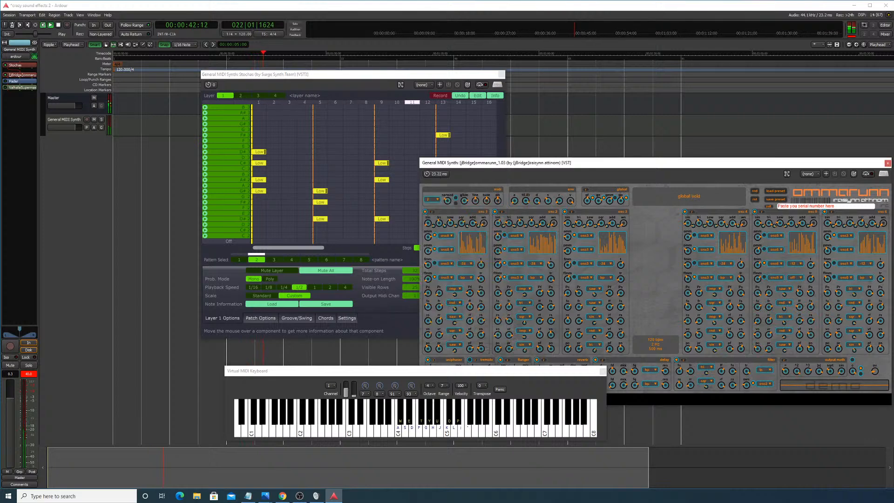
left_click_drag(538, 200, 538, 203)
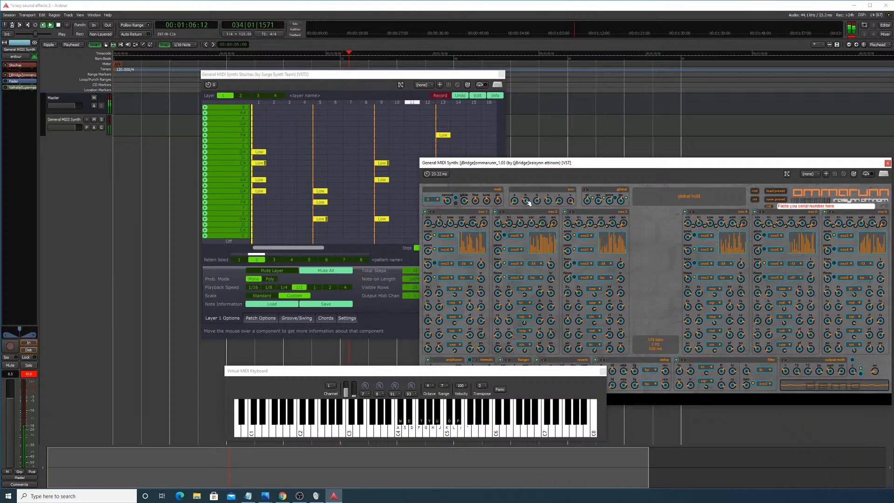
left_click_drag(528, 200, 560, 196)
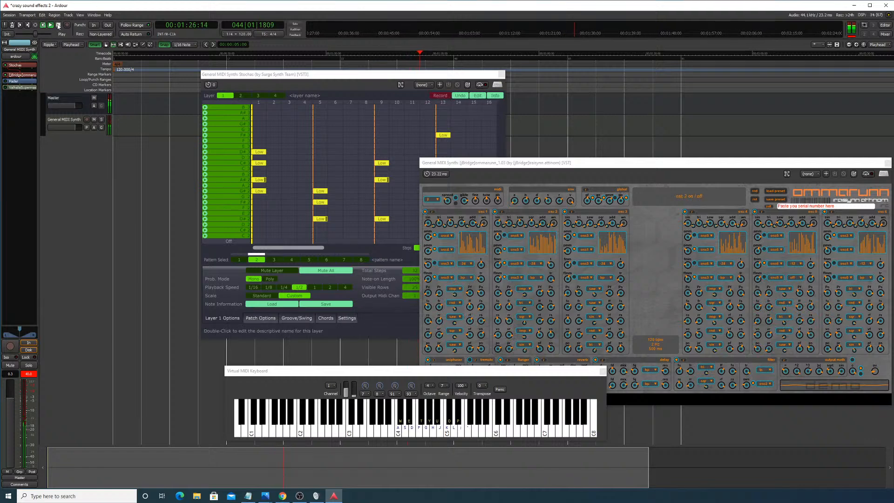
Step: Set the Stochas playback speed to 1/8 and stop the playback
left_click(270, 288)
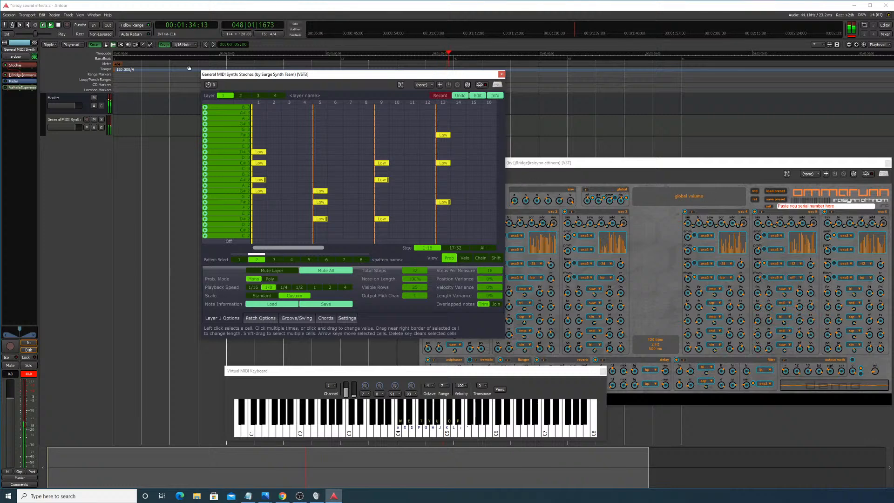
left_click(58, 26)
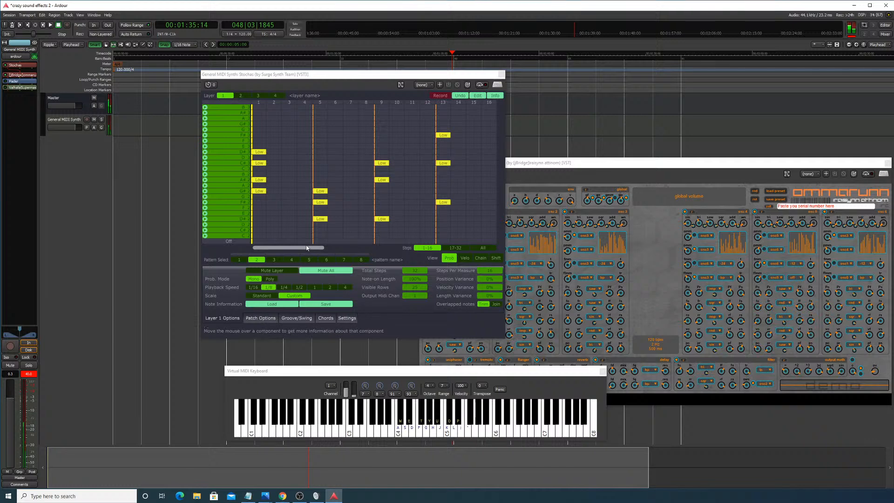
left_click(268, 250)
Step: Arrange the ommarunn and Stochas windows side by side and play the session from the start
left_click_drag(599, 164, 616, 121)
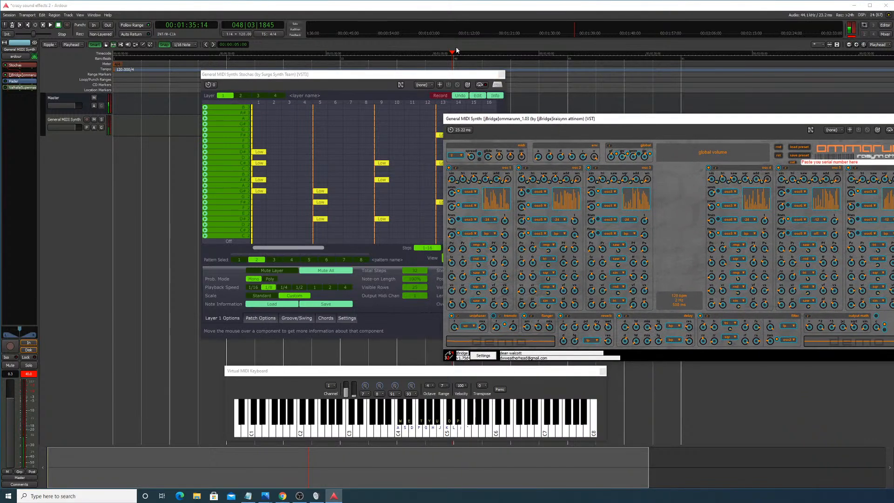
left_click_drag(453, 53, 1, 53)
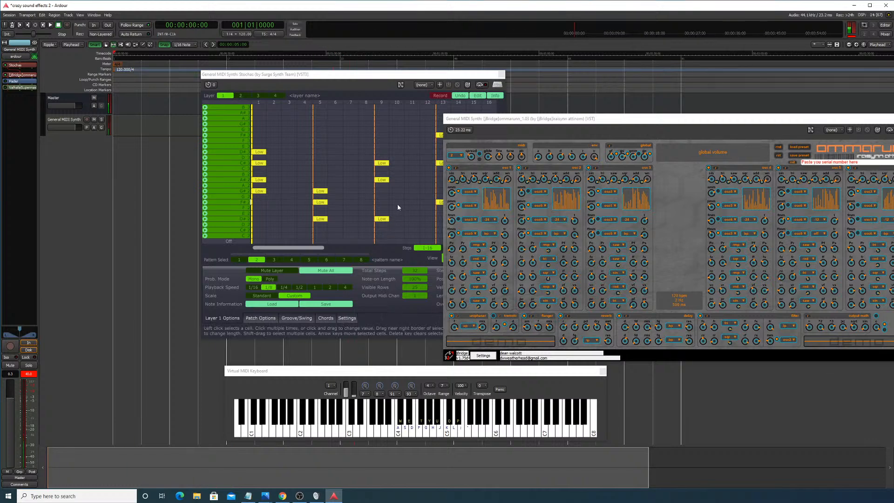
left_click_drag(252, 74, 132, 59)
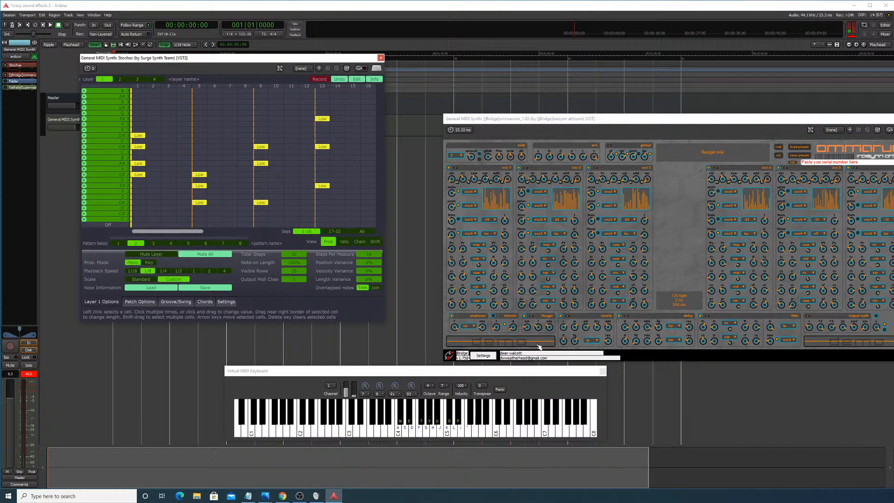
left_click(50, 25)
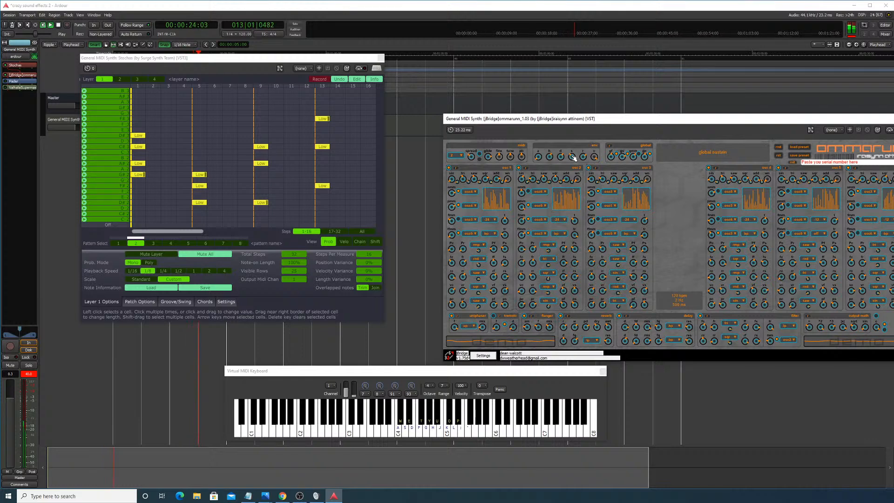
Step: Adjust ommarunn's global sustain and move the Stochas window away from the track's plugin list
left_click_drag(573, 158, 573, 161)
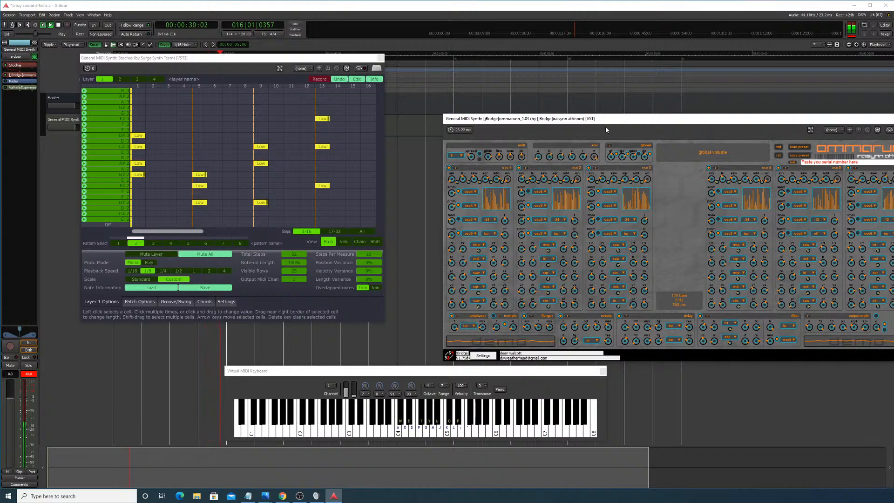
left_click_drag(603, 119, 603, 124)
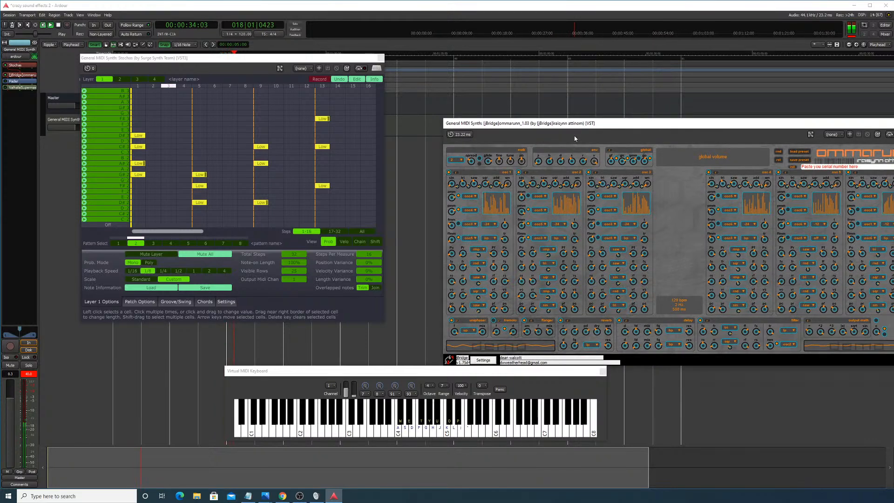
left_click_drag(234, 60, 529, 145)
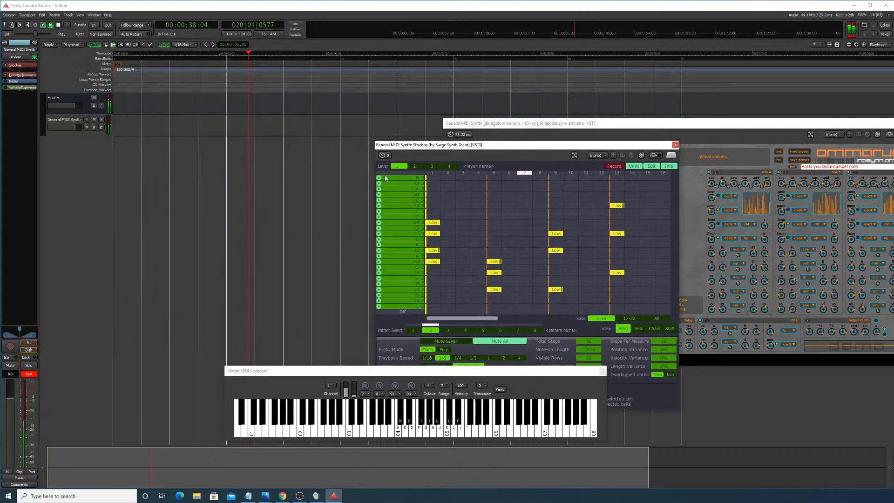
Step: Open the plugin manager for the General MIDI Synth track, clear the search and browse the effect plugins
right_click(28, 100)
mouse_move(29, 102)
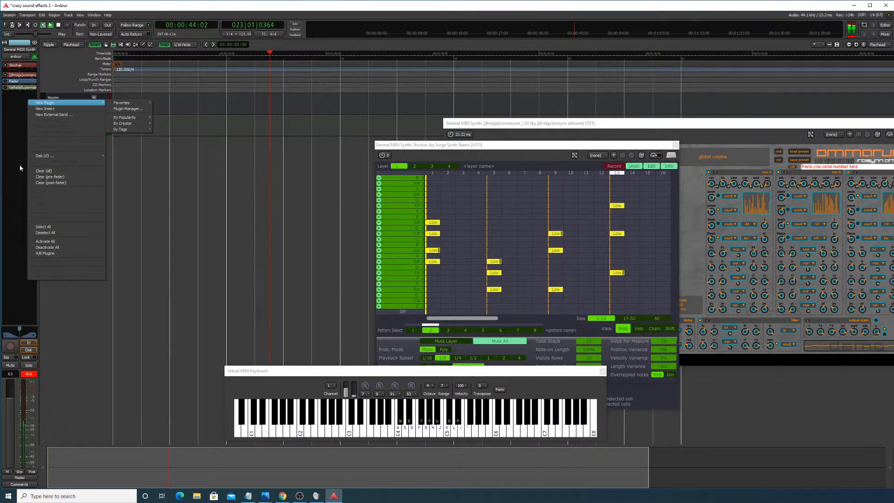
left_click(142, 110)
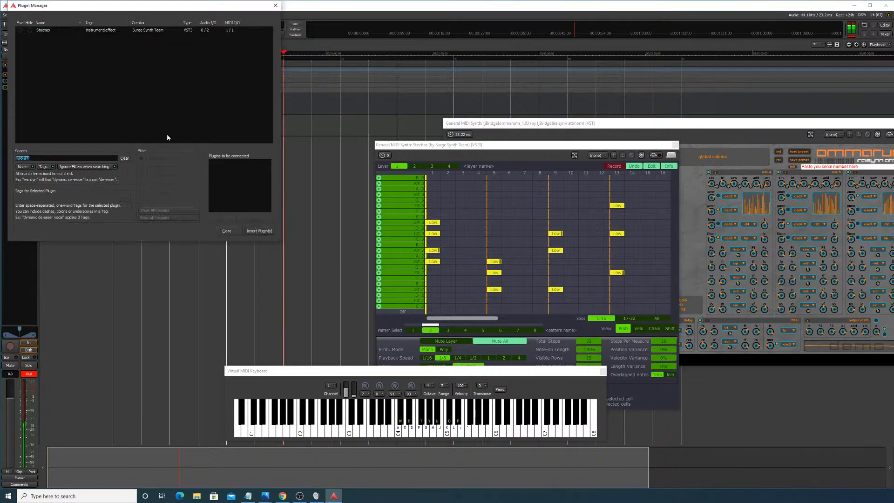
key("BackSpace")
left_click(77, 77)
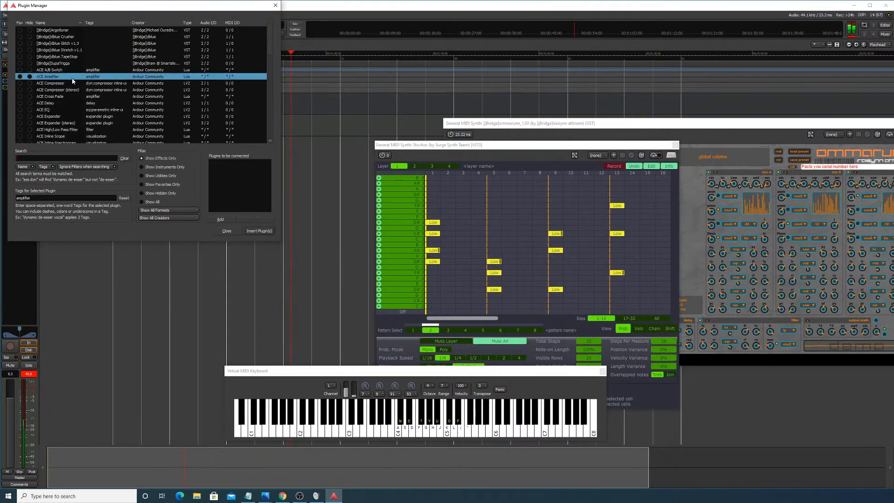
scroll(87, 99, "up", 1)
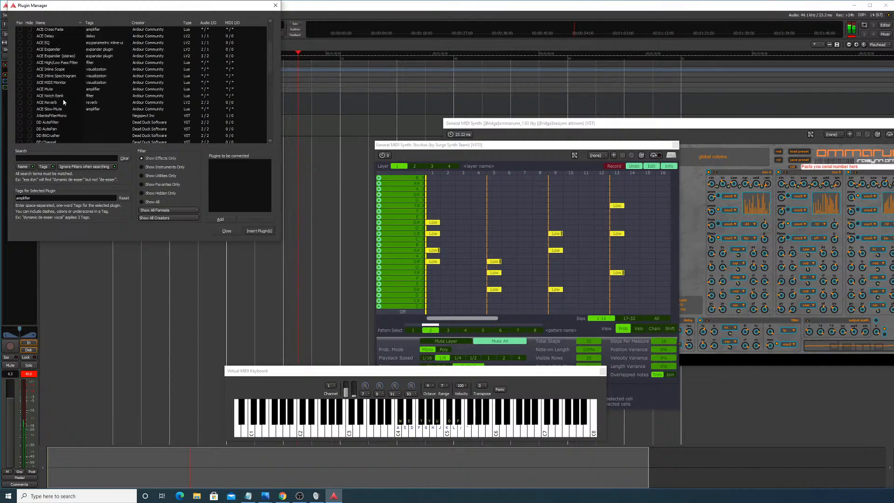
scroll(66, 96, "up", 3)
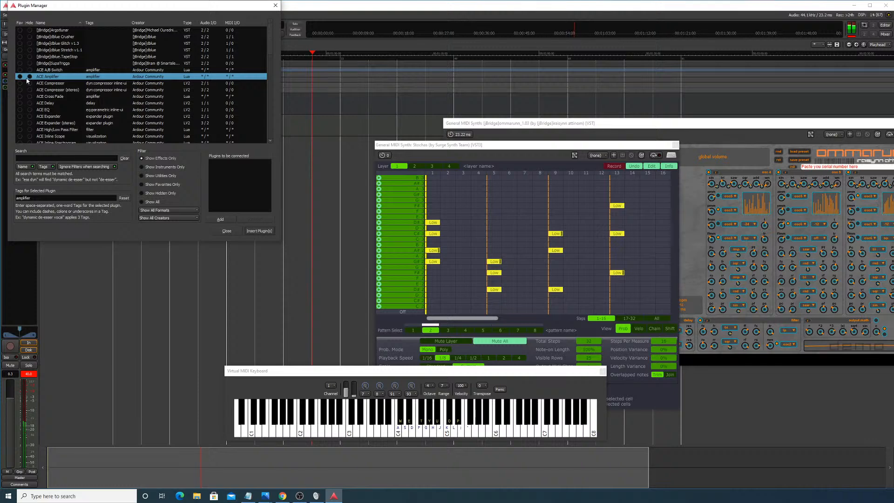
Step: Search the plugins for "ster", select ACE Compressor (stereo) and move the plugin manager clear of the track's plugin list
type("st")
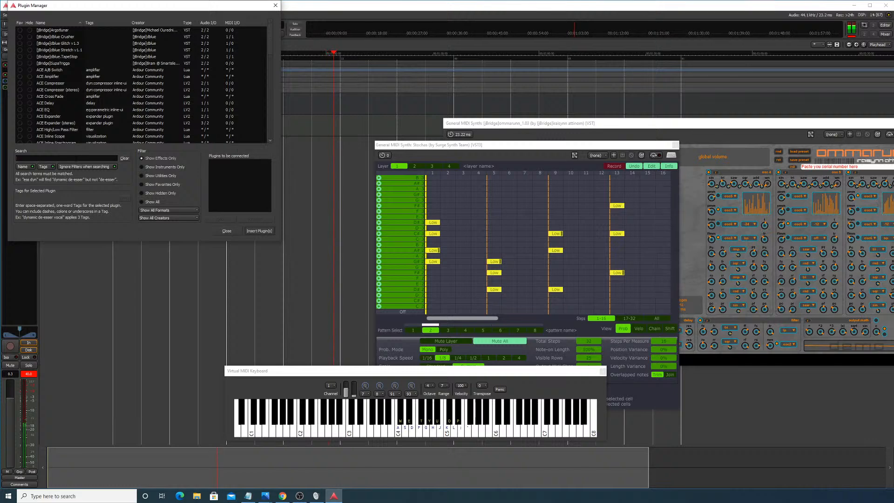
type("ster")
left_click(88, 31)
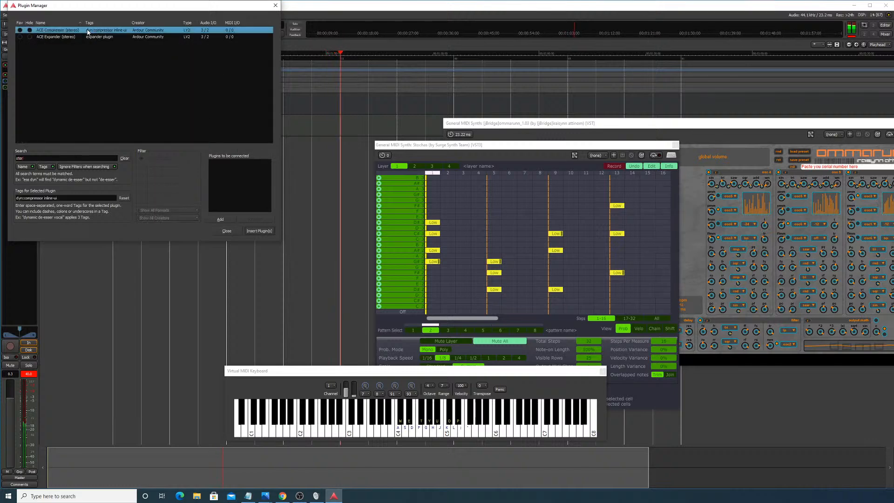
left_click_drag(145, 11, 360, 102)
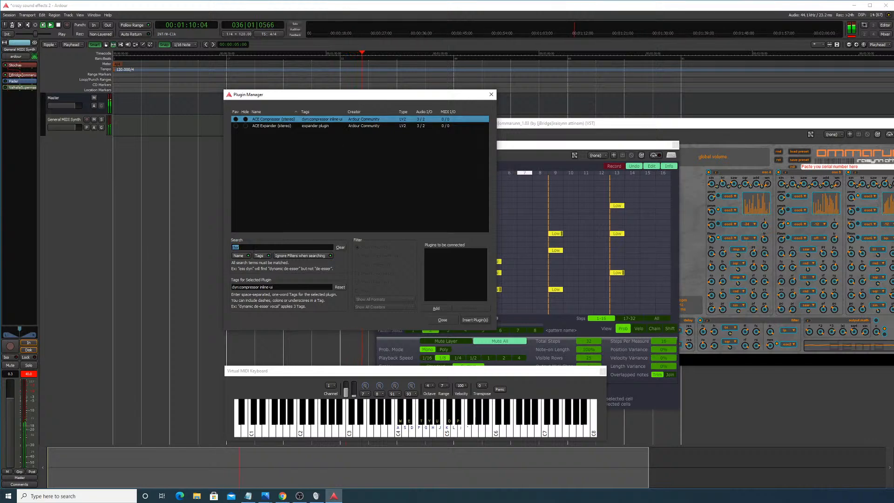
Step: Clear the plugin search, search for "ozo" and insert Ozone Imager 2 on the General MIDI Synth track
key("BackSpace")
scroll(296, 149, "down", 1)
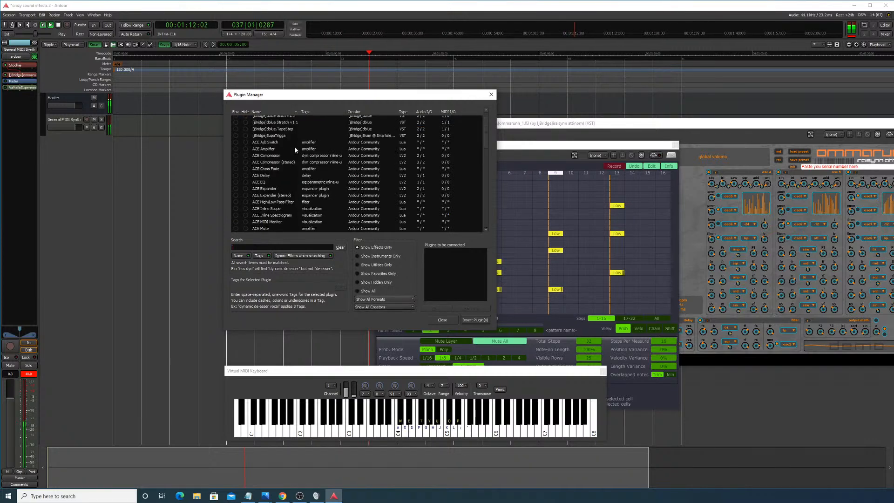
left_click(279, 143)
scroll(285, 153, "down", 6)
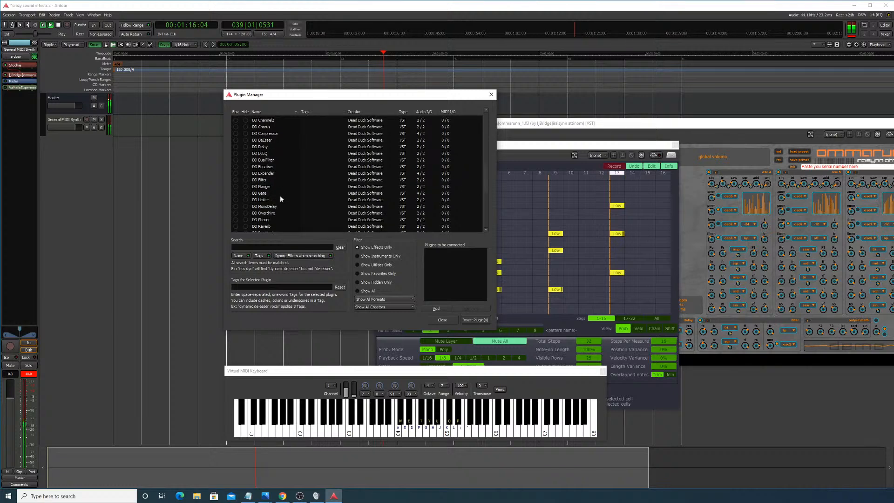
scroll(280, 195, "down", 3)
left_click(260, 245)
type("ozo")
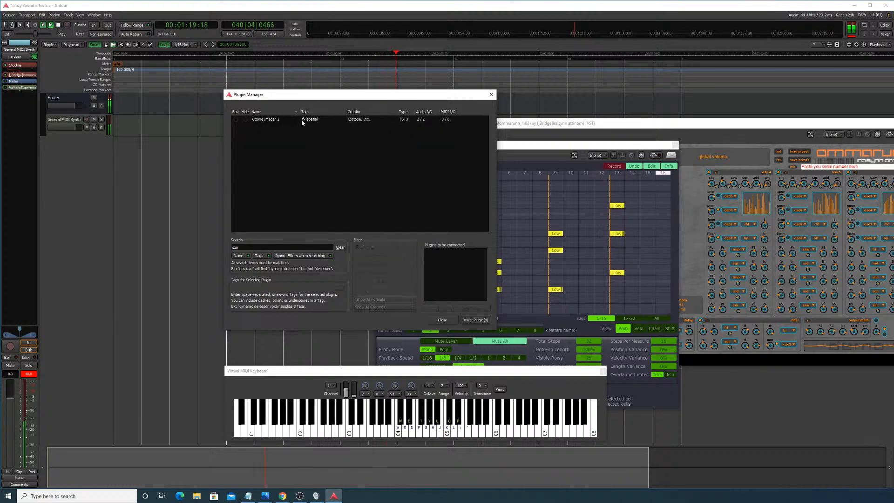
left_click(302, 120)
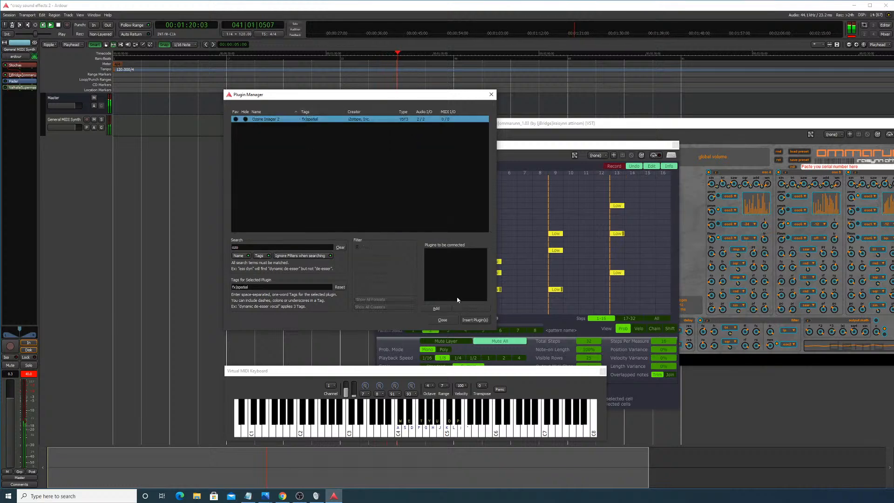
left_click(443, 309)
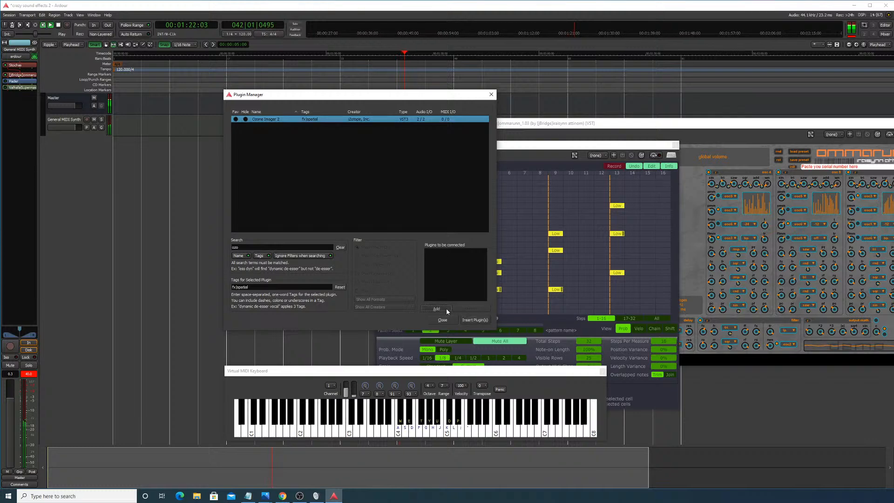
left_click(473, 320)
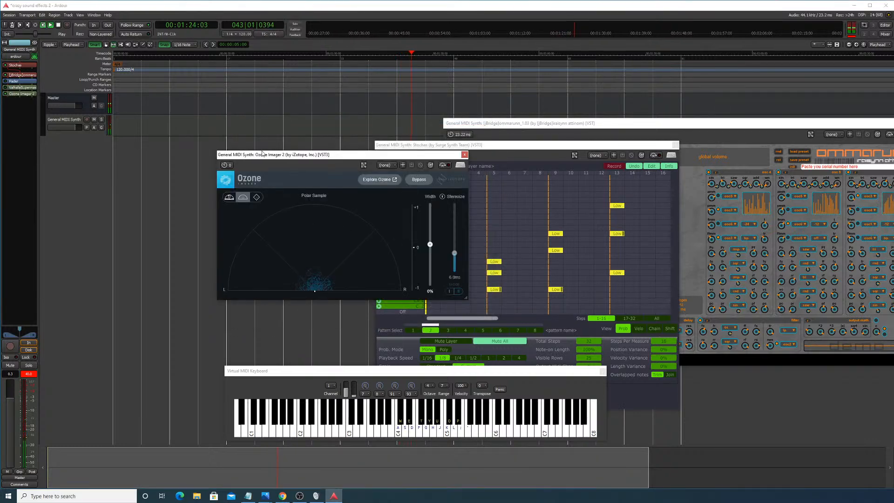
Step: Set Ozone Imager's Width to 43% and enable Stereoize at about 12 ms
left_click_drag(430, 244, 430, 218)
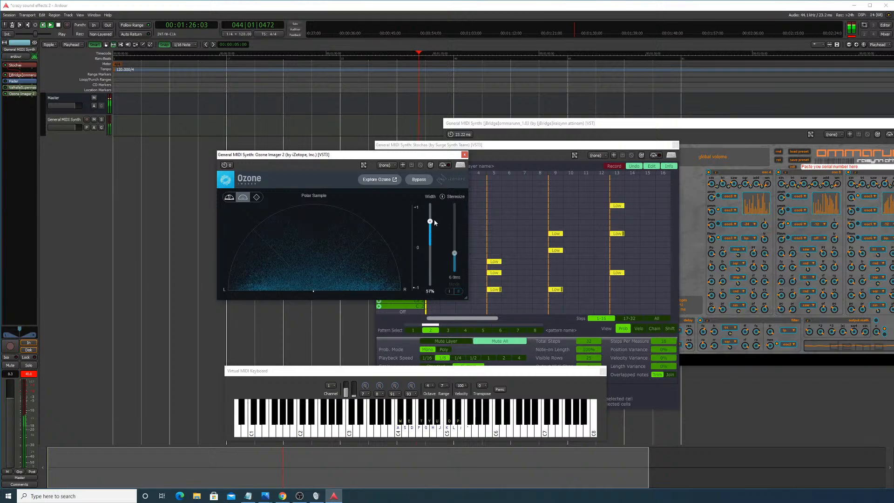
left_click(455, 253)
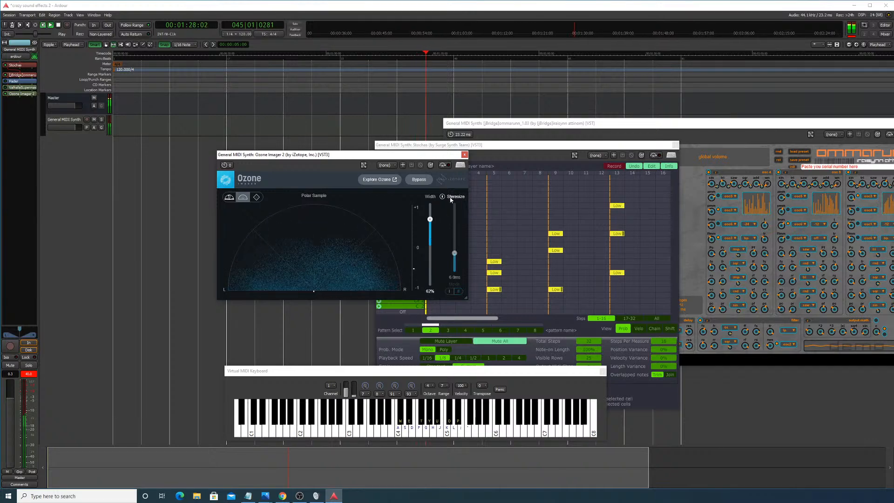
mouse_move(459, 245)
left_mouse_down()
mouse_move(457, 224)
mouse_move(432, 208)
mouse_move(431, 227)
mouse_move(456, 234)
left_mouse_up()
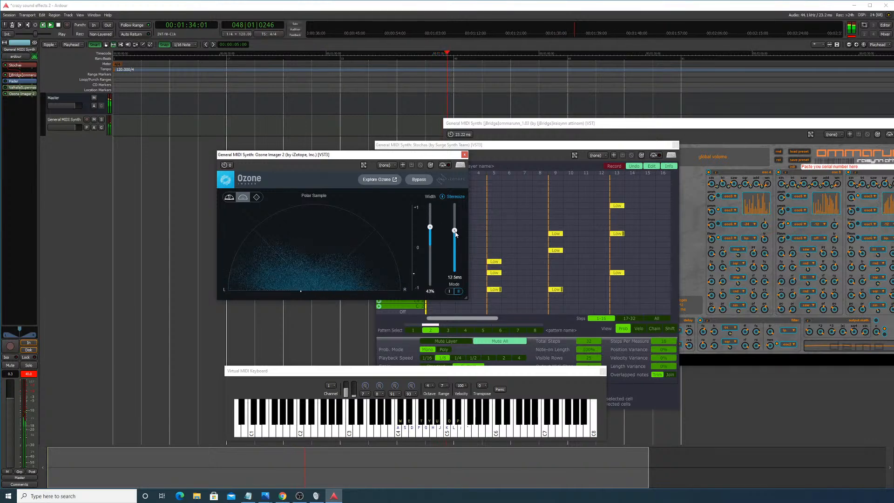
Step: Save the session and rearrange the Stochas and ommarunn windows so that both clear more of Ozone Imager and the synth controls
left_click_drag(490, 145, 580, 95)
left_click(9, 15)
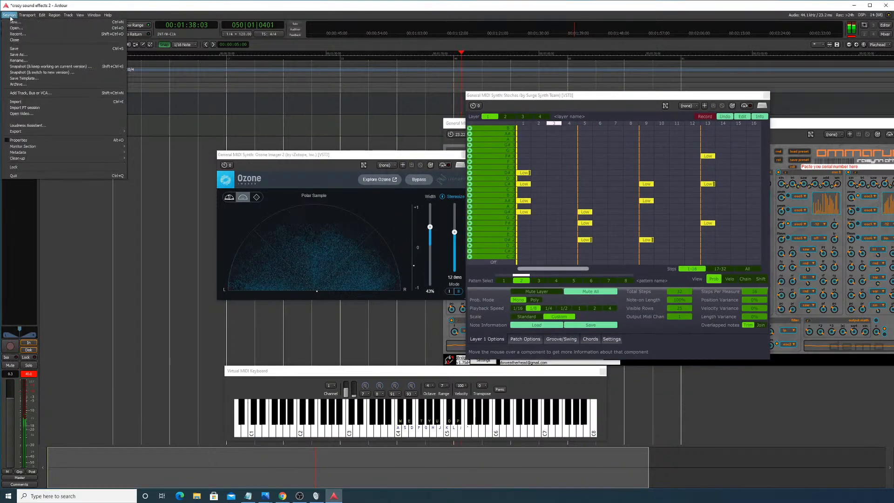
left_click(17, 48)
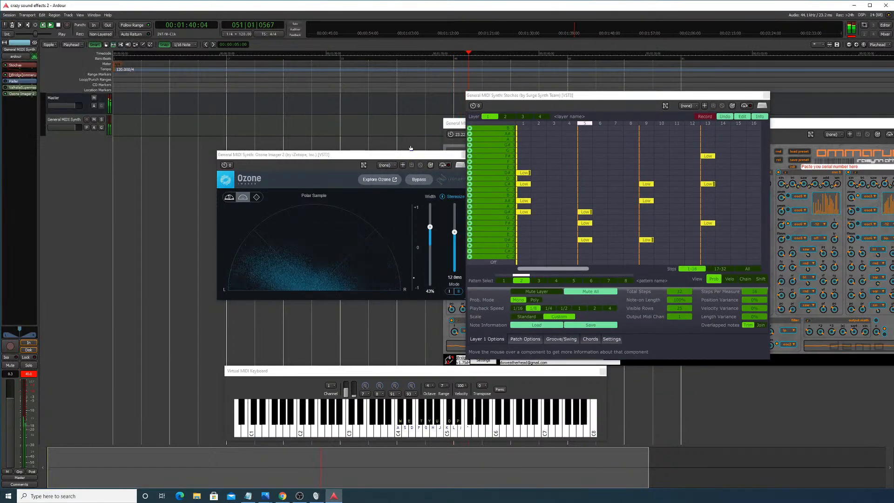
left_click_drag(454, 123, 379, 113)
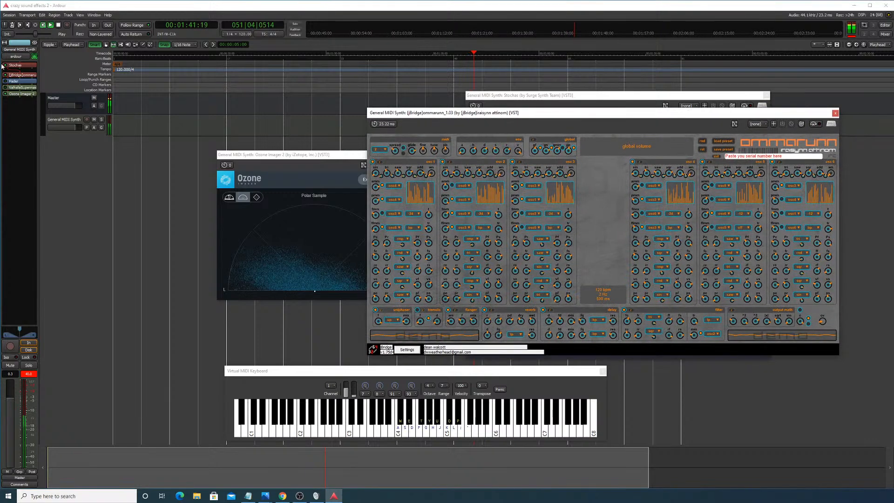
Step: Open ValhallaSupermassive on the General MIDI Synth track and lower its Mix to 4.8%
double_click(14, 88)
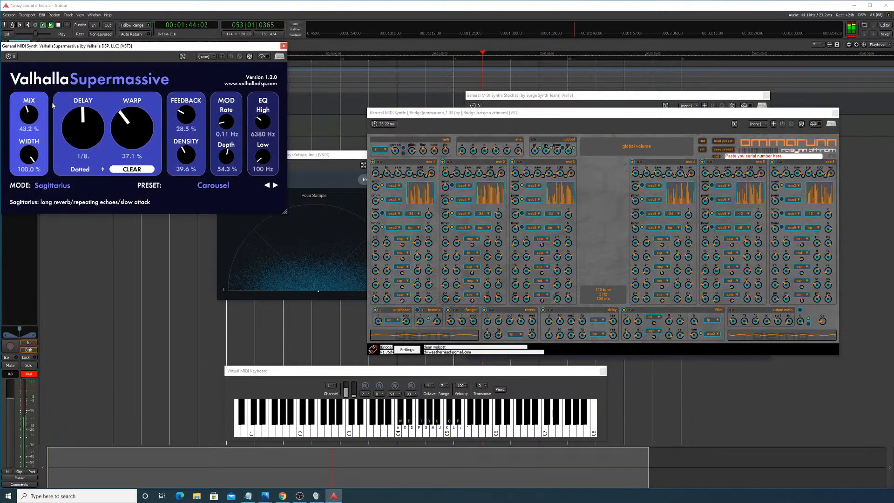
left_click_drag(33, 129, 35, 141)
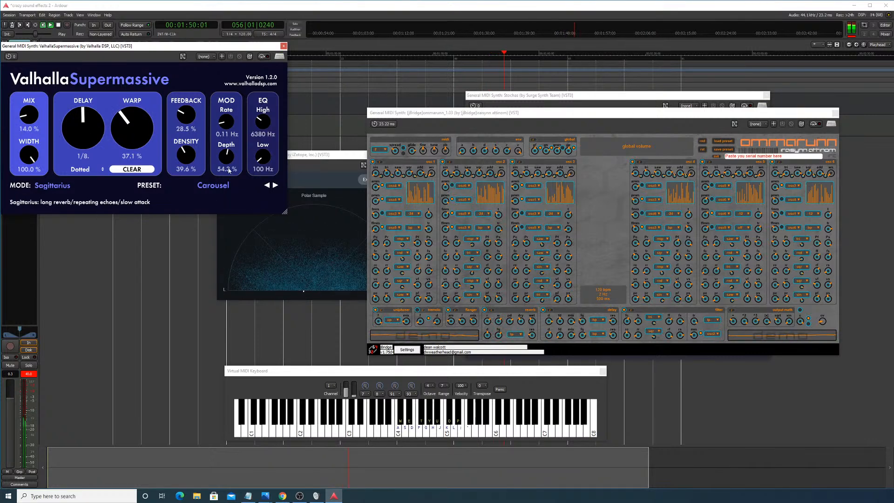
left_click_drag(37, 117, 38, 123)
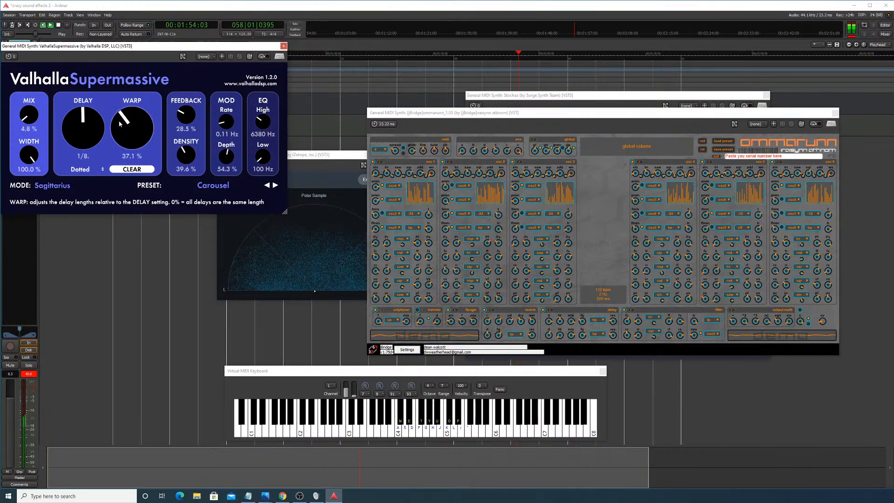
Step: Load ValhallaSupermassive's Dotted8thChorusEcho preset and try different Mix levels, ending at 14.4%
left_click(274, 186)
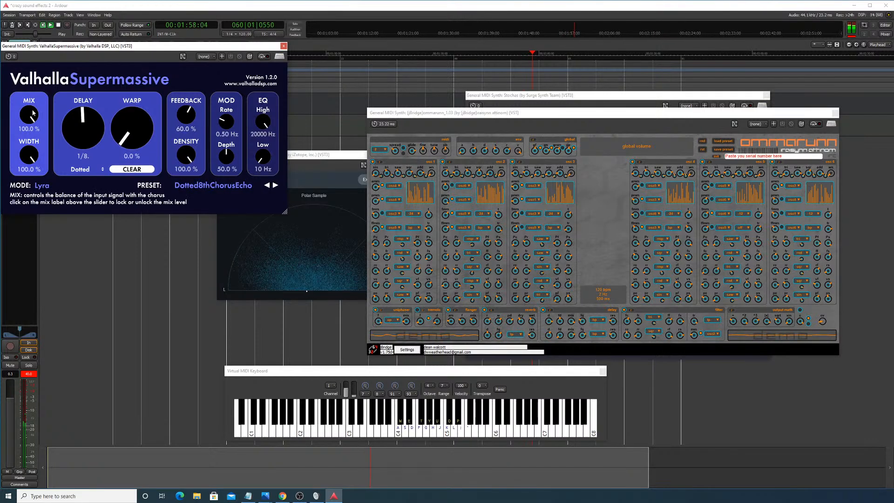
left_click_drag(28, 115, 37, 180)
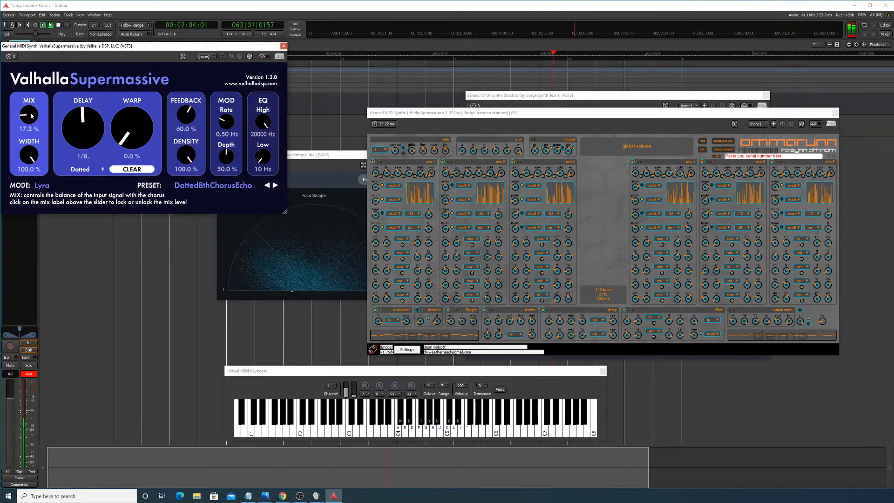
mouse_move(31, 116)
left_mouse_down()
mouse_move(33, 125)
mouse_move(29, 110)
left_mouse_up()
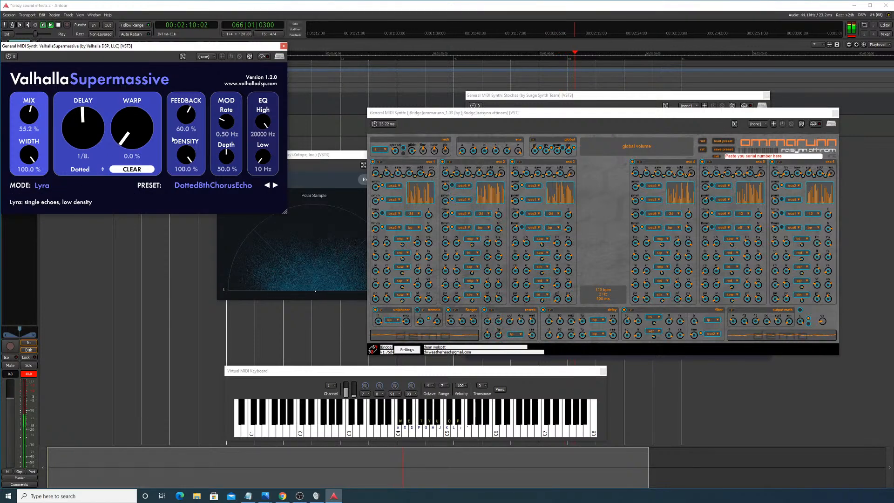
left_click_drag(32, 111, 40, 154)
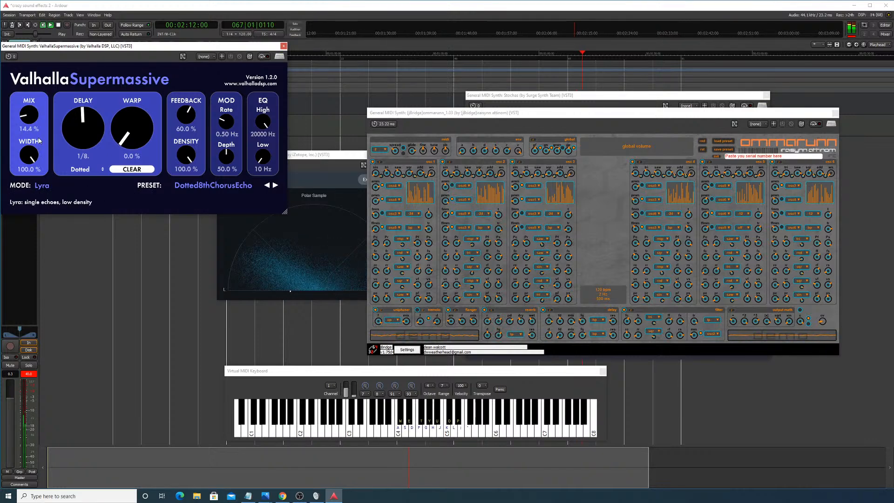
Step: Load the Filtered Half-note preset from ValhallaSupermassive's half-note echoes and set Mix to 49.2%
left_click(213, 185)
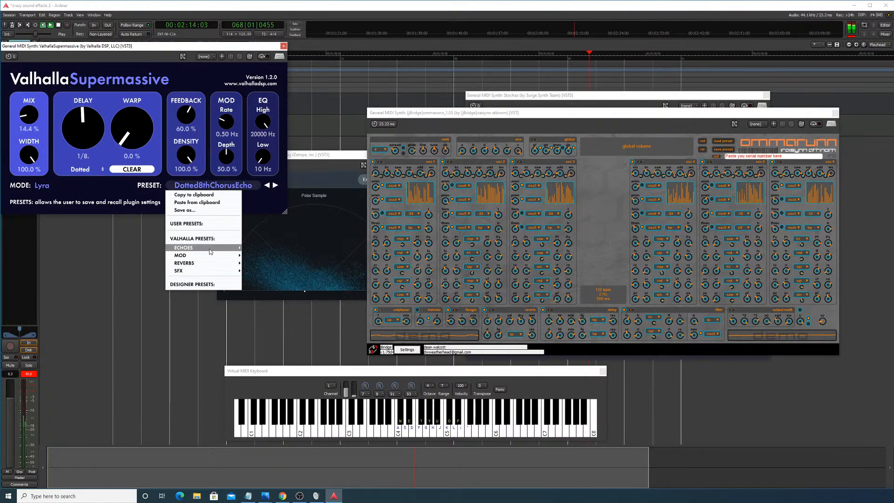
mouse_move(247, 251)
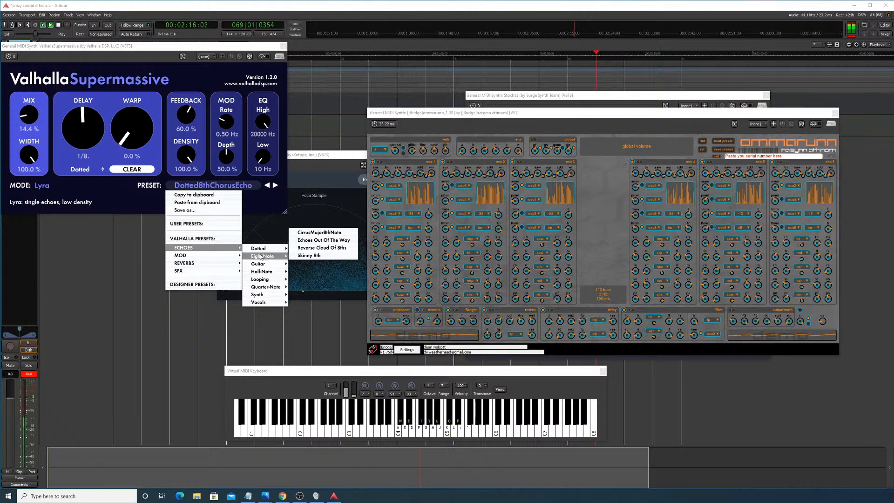
mouse_move(256, 273)
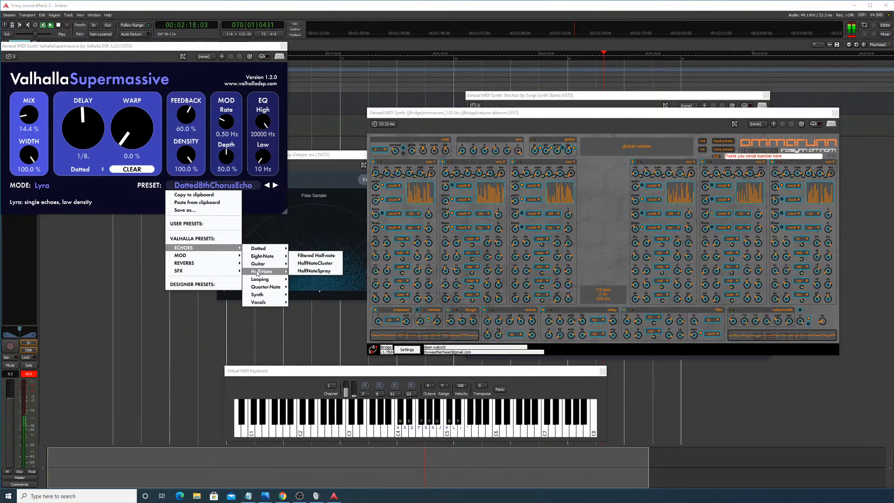
left_click(316, 255)
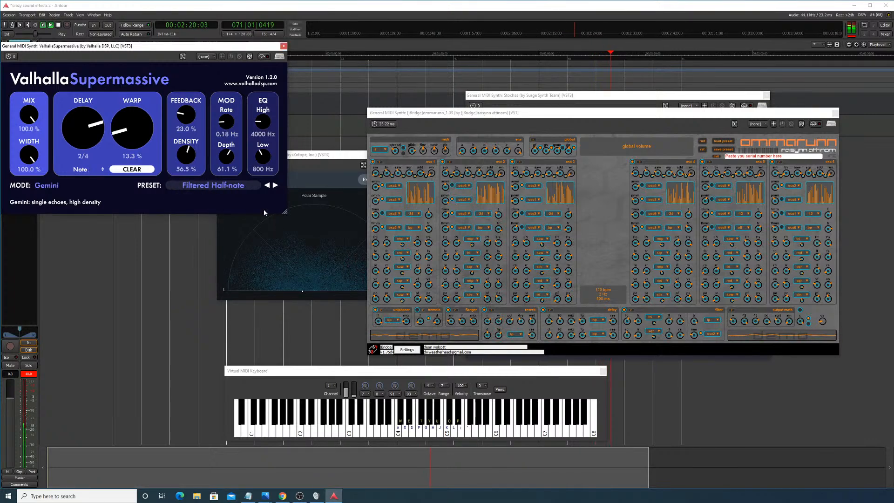
left_click_drag(30, 114, 36, 162)
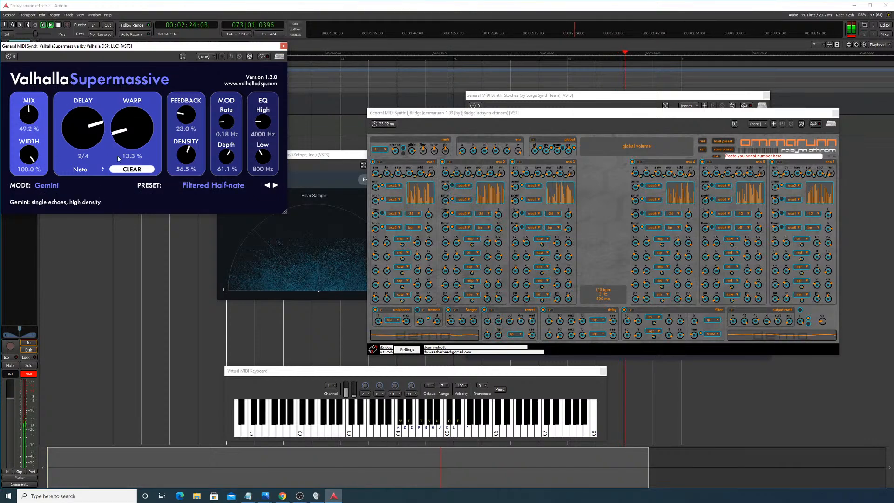
Step: Load the Boards Of AFX preset from ValhallaSupermassive's SFX presets and set Mix to 30%
left_click(197, 184)
mouse_move(210, 263)
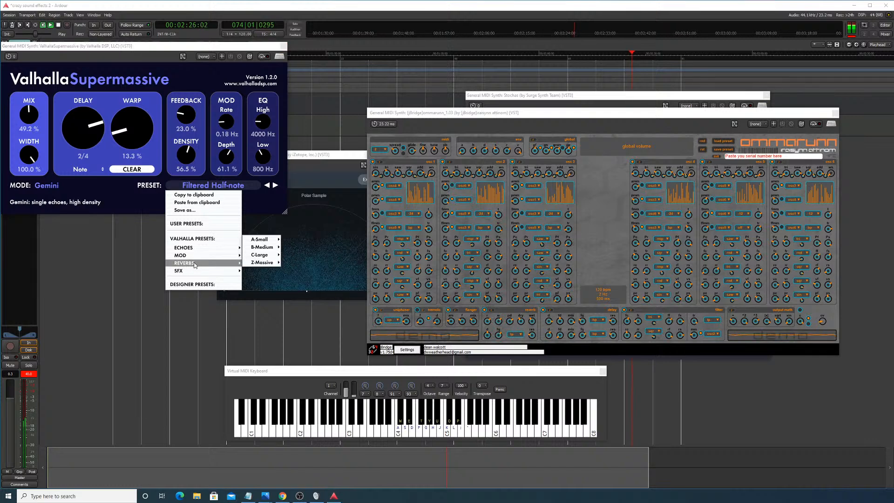
mouse_move(252, 257)
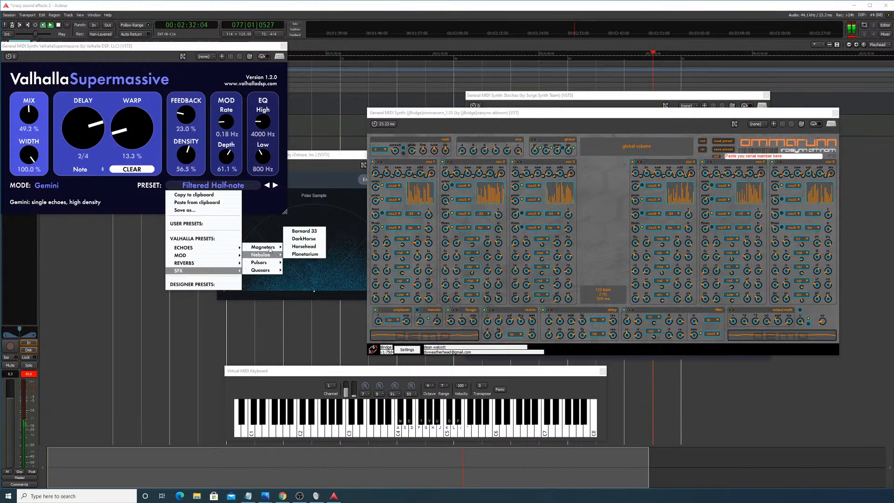
left_click(298, 249)
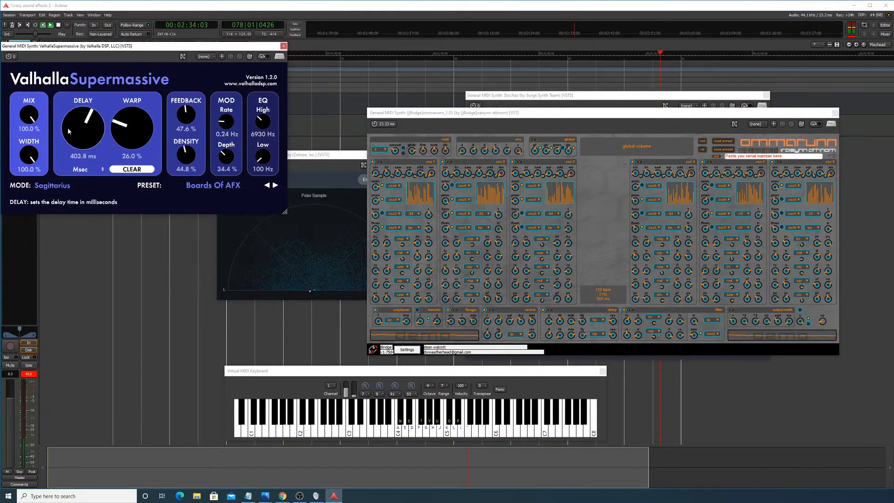
left_click_drag(29, 163, 44, 119)
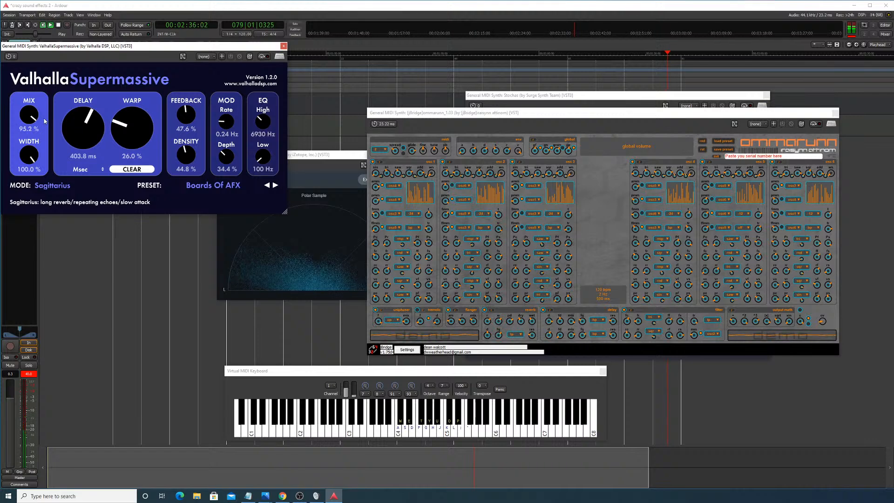
left_click_drag(43, 161, 46, 181)
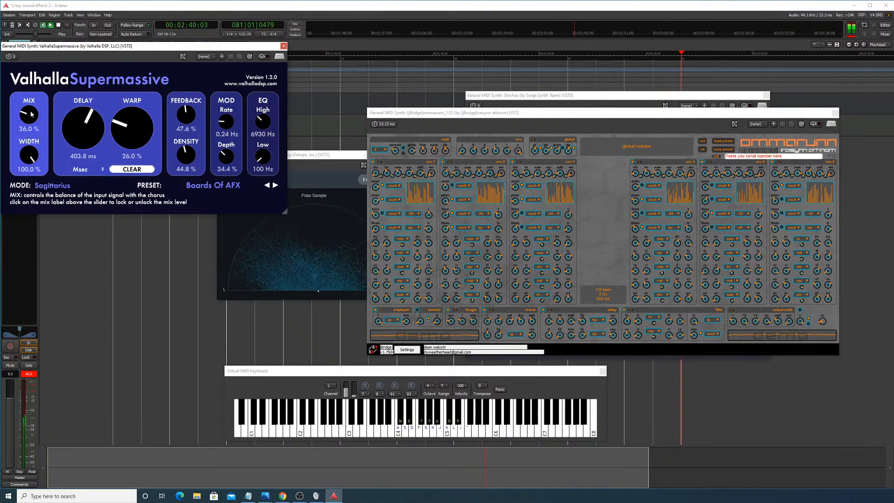
mouse_move(31, 114)
left_mouse_down()
mouse_move(41, 132)
mouse_move(43, 111)
left_mouse_up()
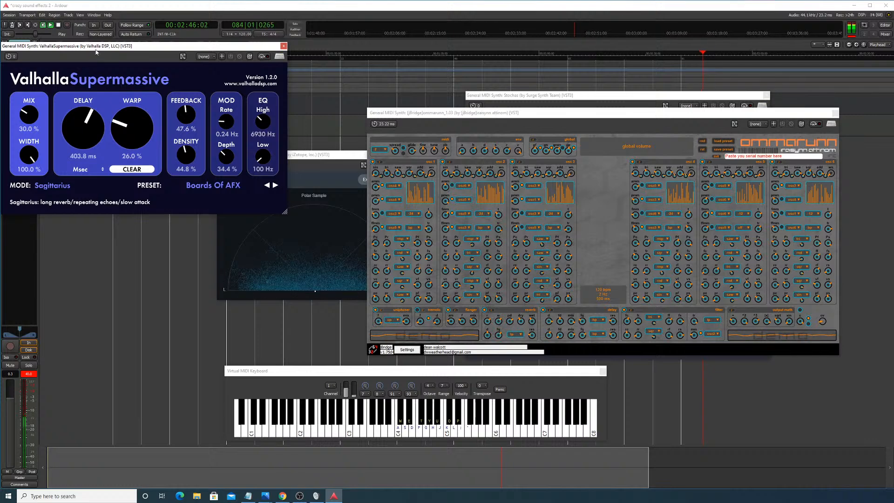
Step: Move the ValhallaSupermassive window off the track's plugin list and lower its Mix to 11.6%
left_click_drag(202, 46, 434, 202)
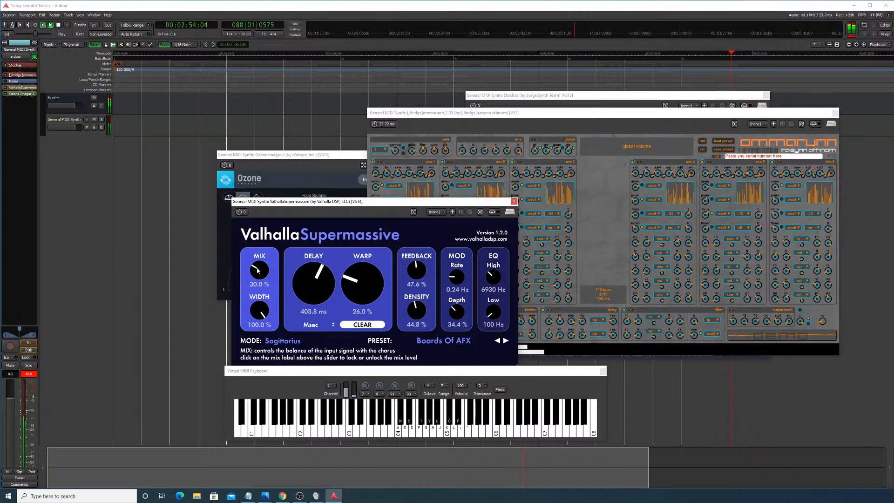
left_click_drag(261, 282, 261, 293)
left_click_drag(346, 205, 252, 125)
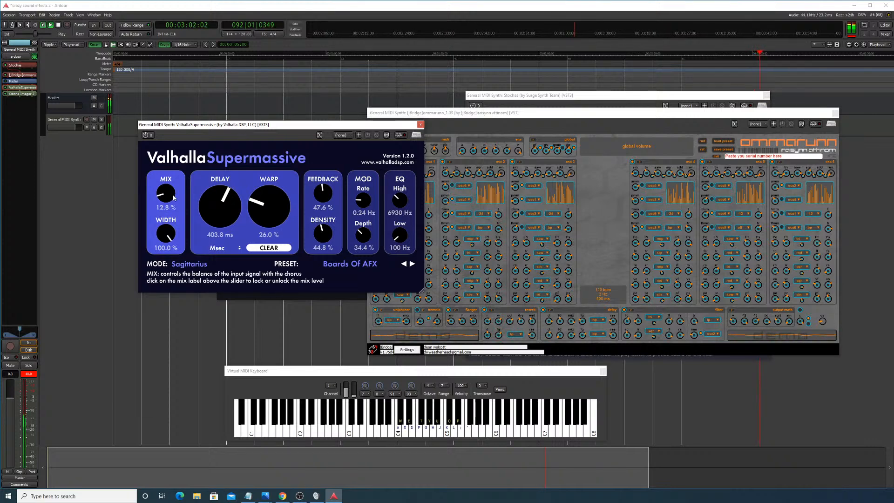
left_click_drag(169, 196, 183, 246)
left_click_drag(186, 213, 189, 194)
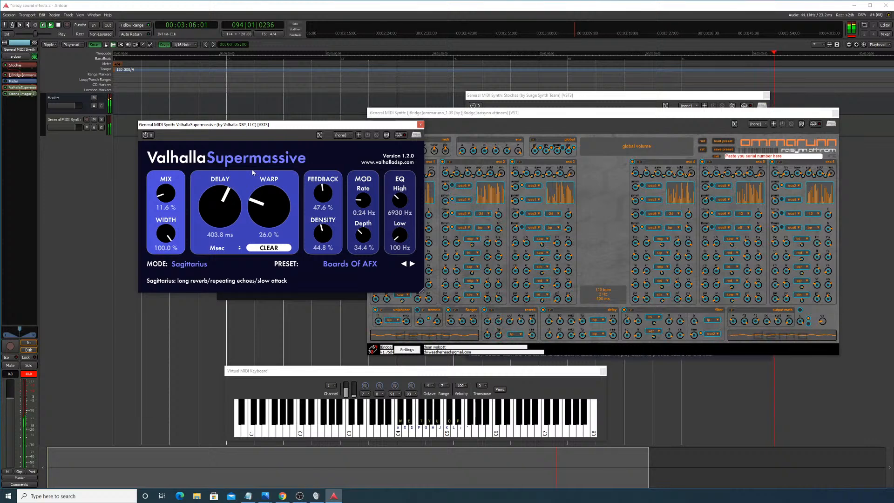
Step: Stop playback and save the session
left_click(57, 25)
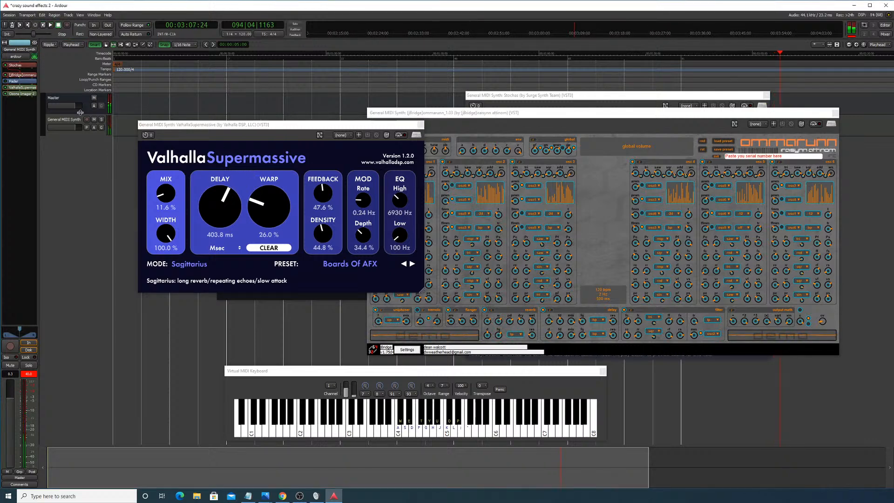
left_click(10, 15)
left_click(18, 50)
Step: Add two MIDI tracks that use the General MIDI Synth instrument
double_click(66, 158)
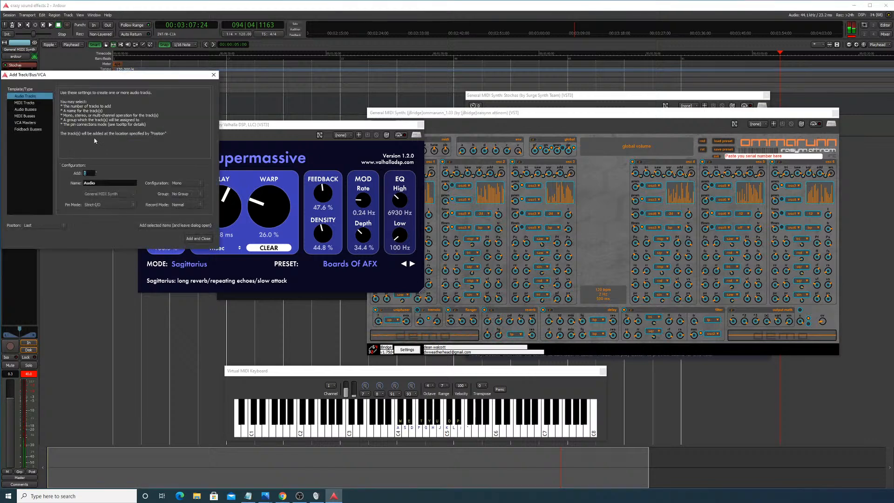
left_click(25, 103)
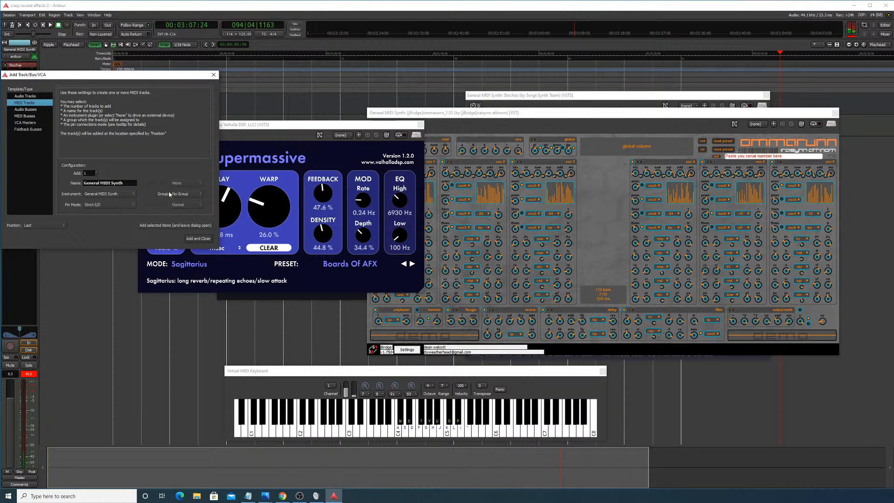
left_click_drag(75, 74, 135, 125)
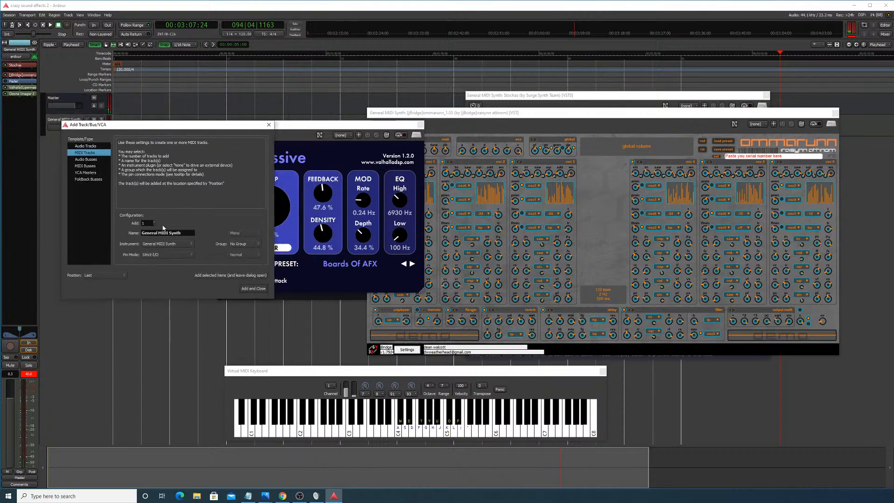
left_click(232, 276)
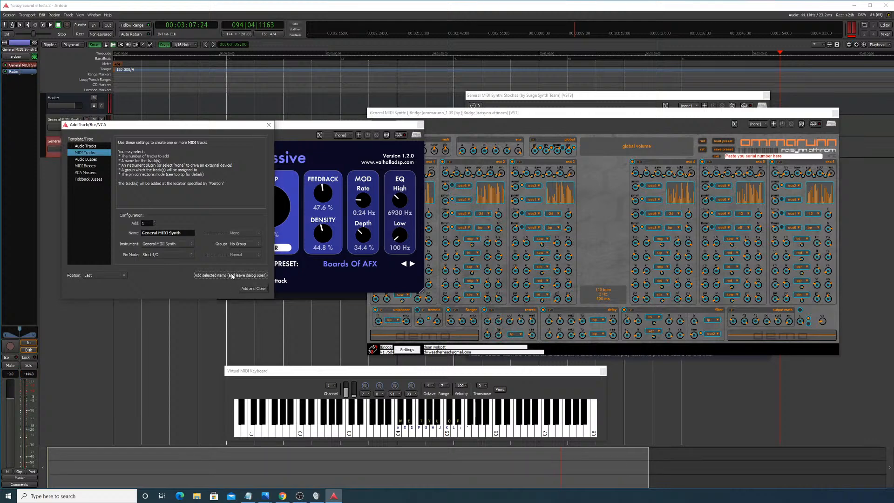
left_click(250, 291)
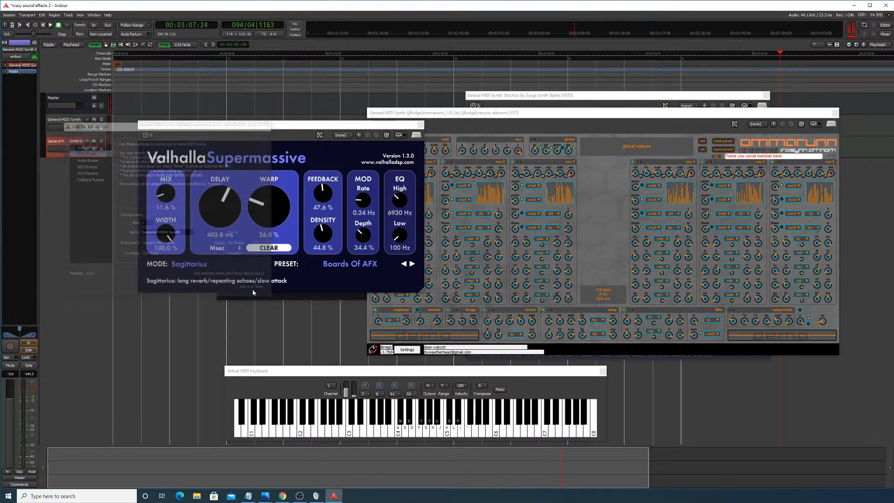
Step: Move the ValhallaSupermassive window away from the track headers and remove the General MIDI Synth 2 track
left_click_drag(201, 123, 512, 222)
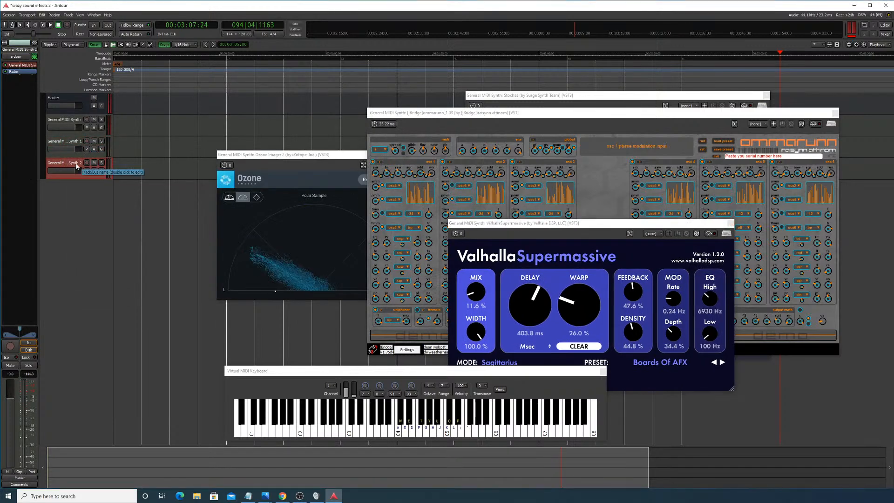
right_click(77, 164)
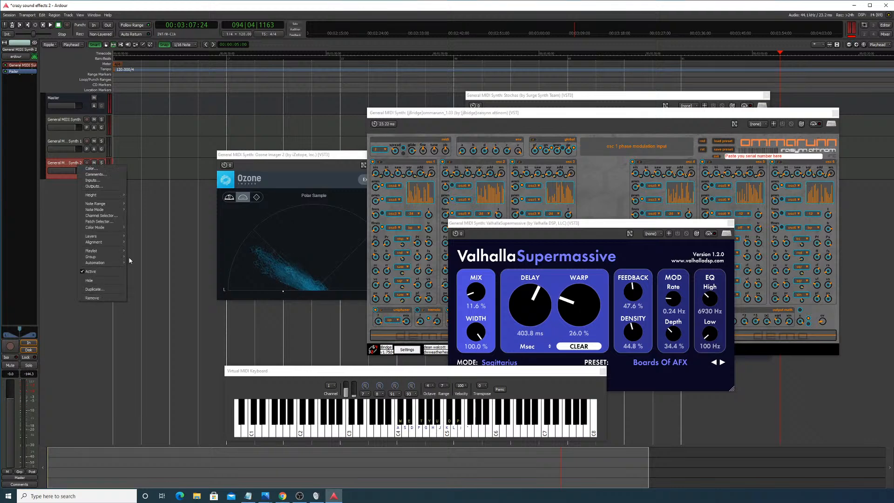
left_click(120, 298)
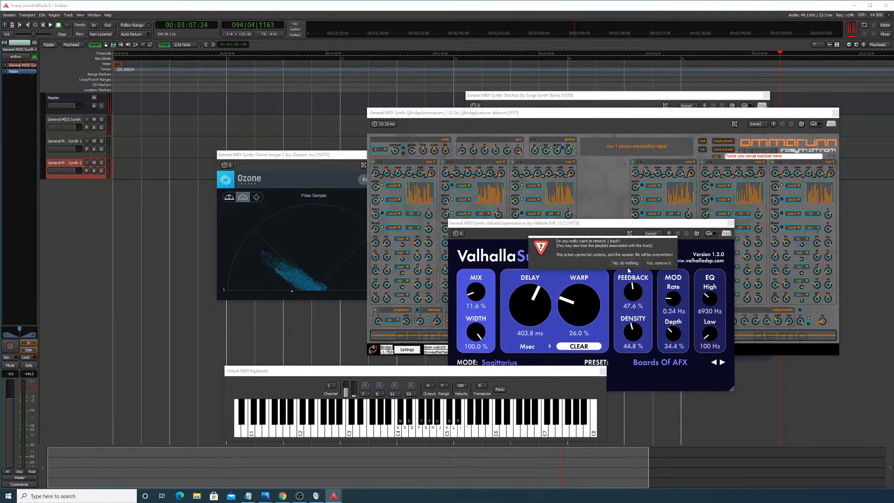
Step: Close the Ozone Imager 2, ommarunn and Stochas plugin windows
left_click(345, 155)
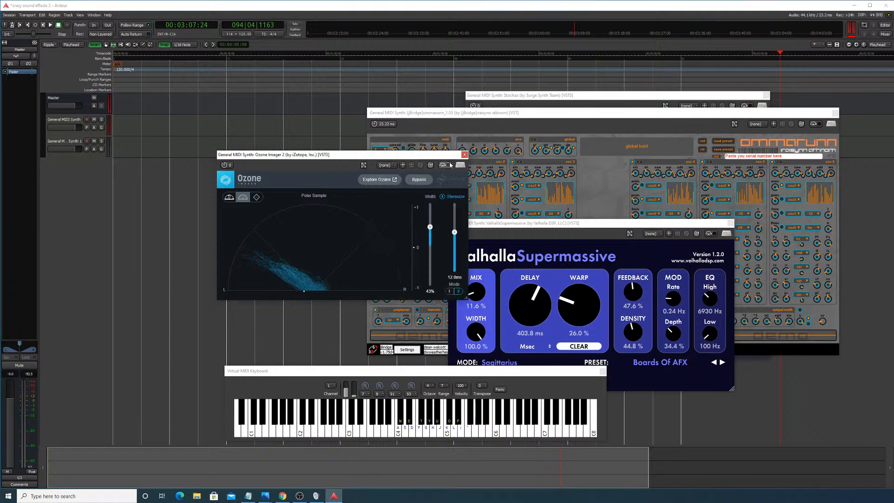
left_click(465, 155)
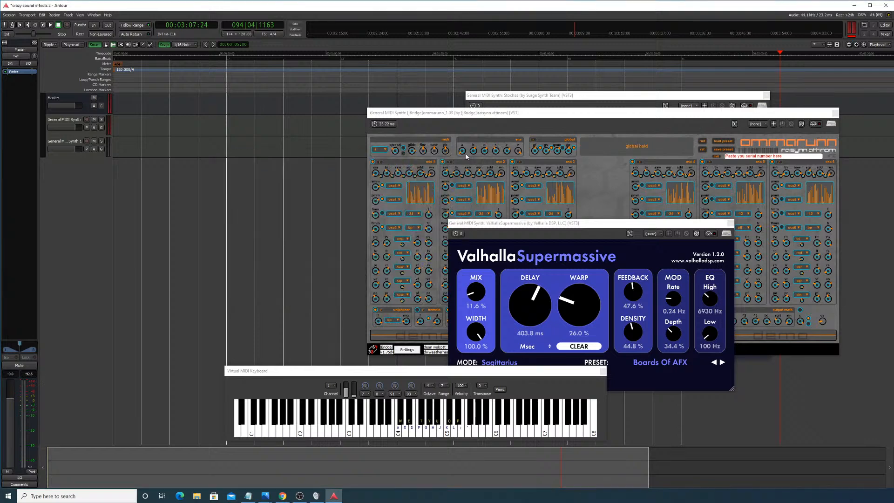
left_click(834, 112)
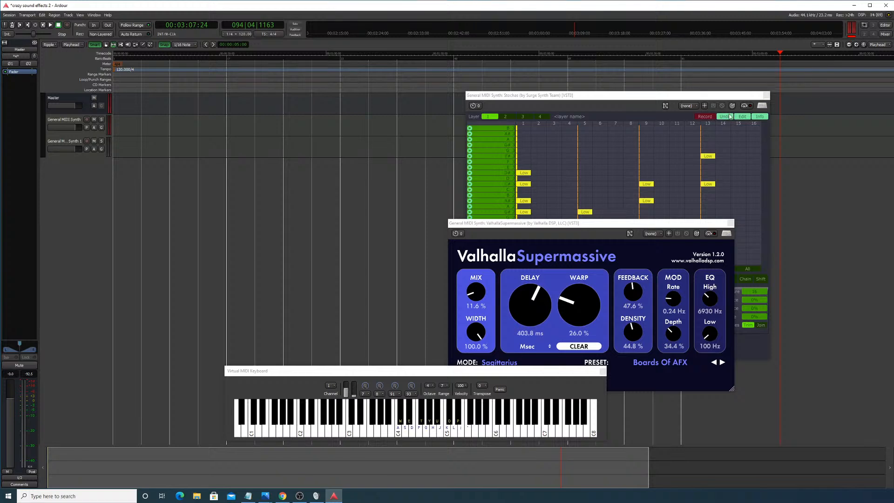
left_click(766, 95)
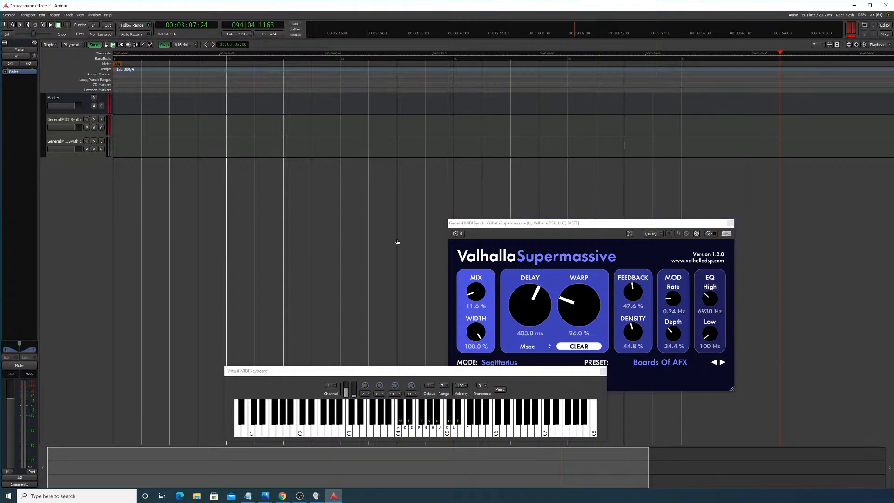
Step: Remove the remaining empty General MIDI Synth 1 track and confirm the removal
left_click(65, 120)
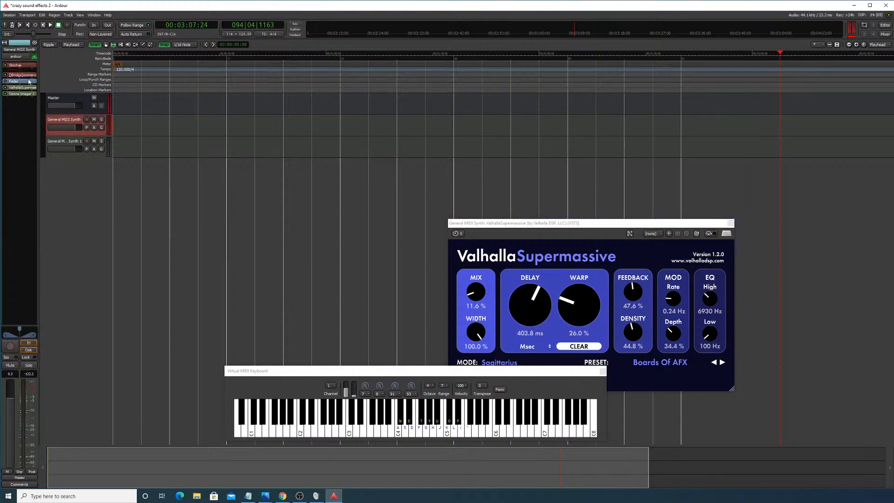
left_click(67, 142)
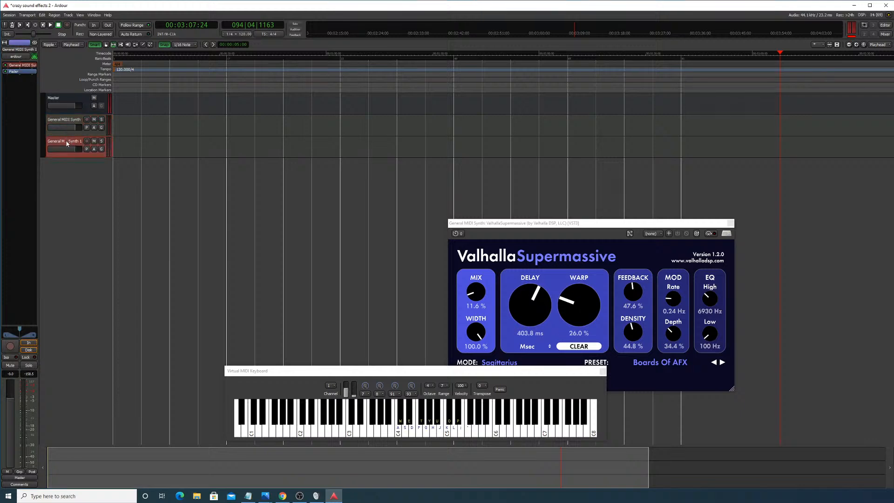
right_click(68, 143)
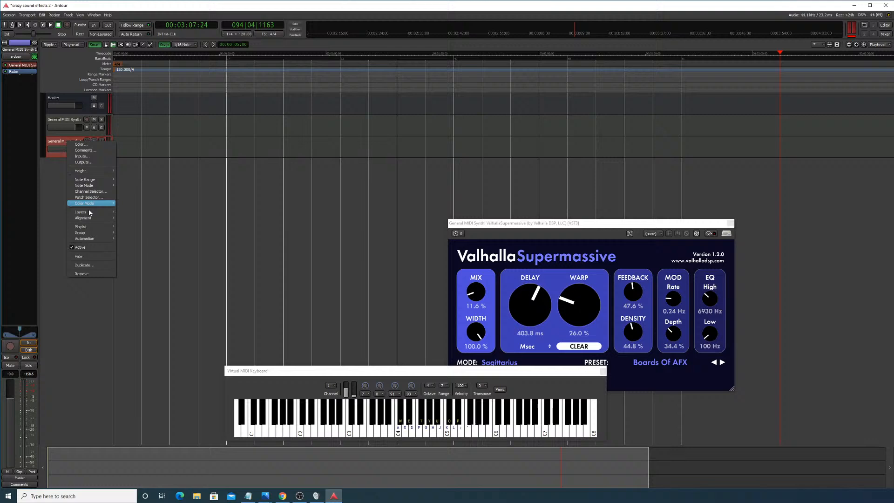
left_click(84, 275)
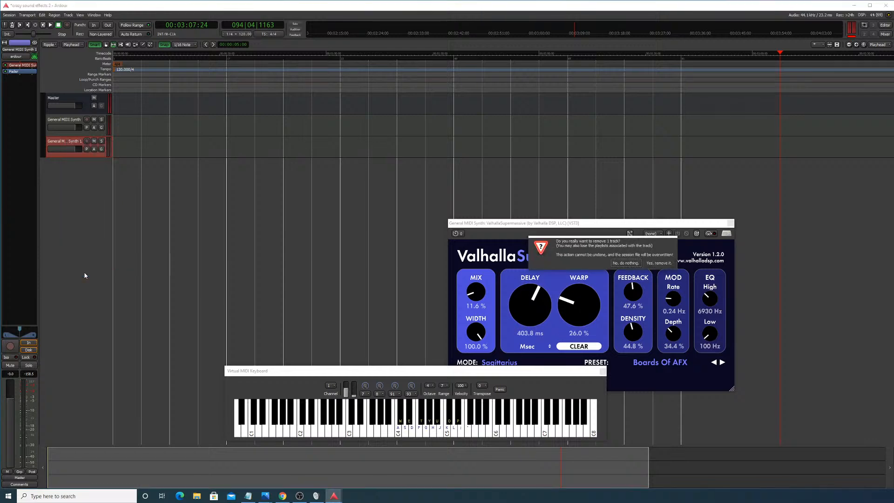
left_click(656, 264)
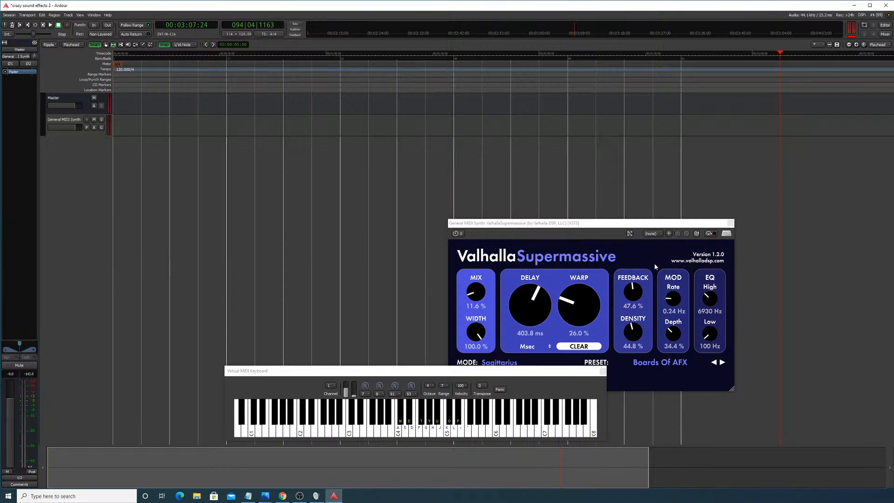
Step: Duplicate the General MIDI Synth track once with its playlist copied, and mute the original track
left_click(59, 120)
right_click(63, 119)
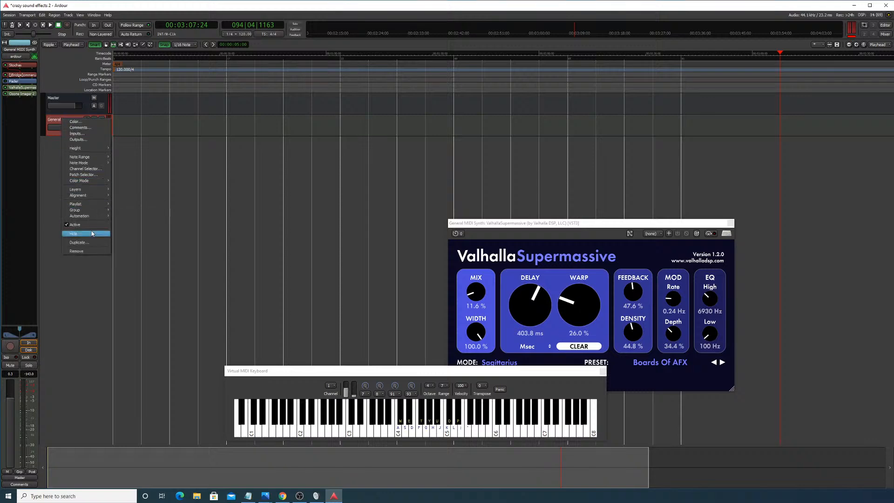
left_click(85, 242)
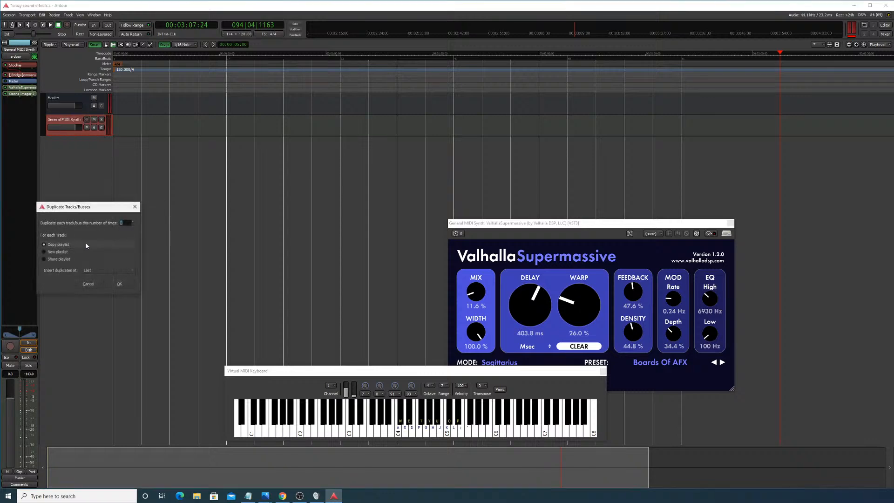
left_click(119, 284)
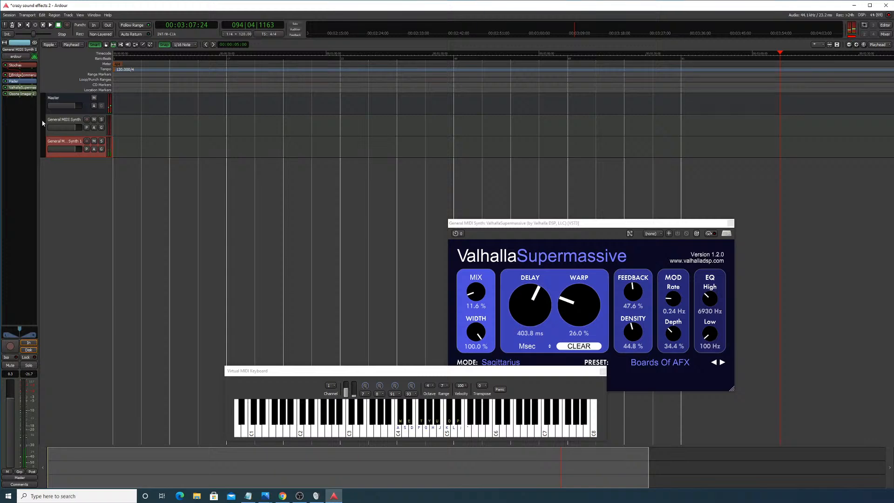
left_click(95, 121)
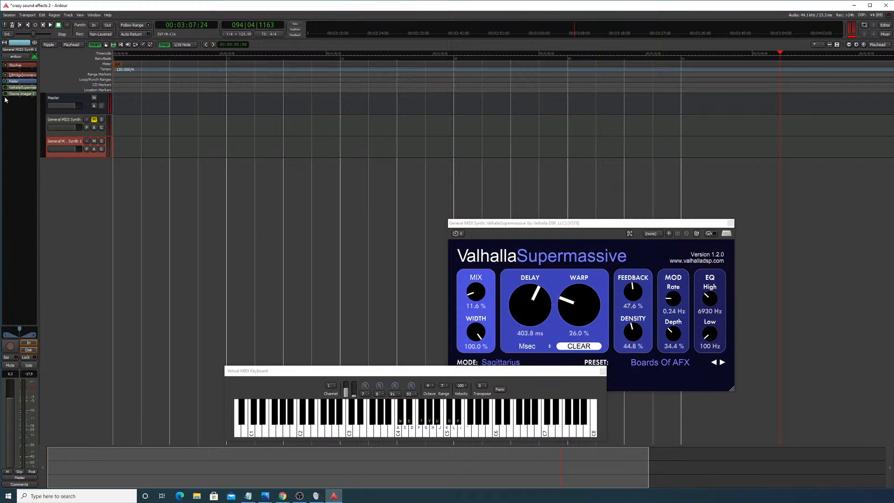
Step: Delete the ommarunn plugin from the duplicated track and save the session
right_click(16, 75)
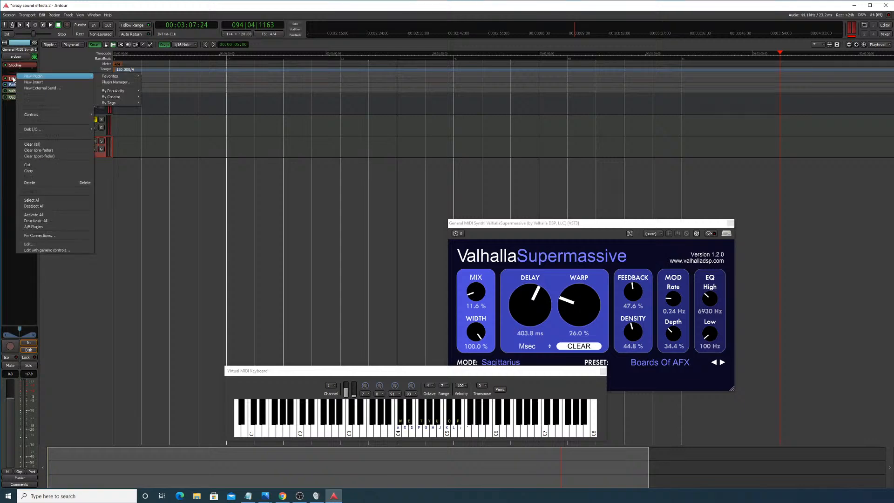
left_click(13, 77)
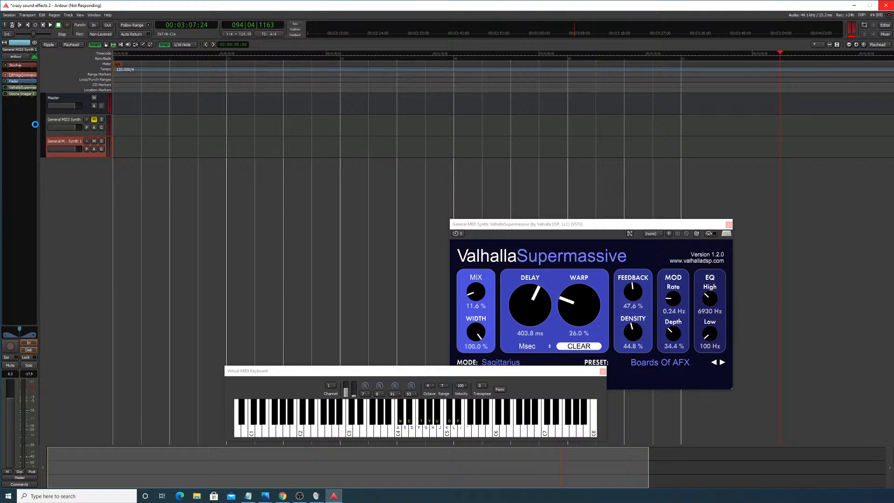
left_click(9, 15)
left_click(24, 52)
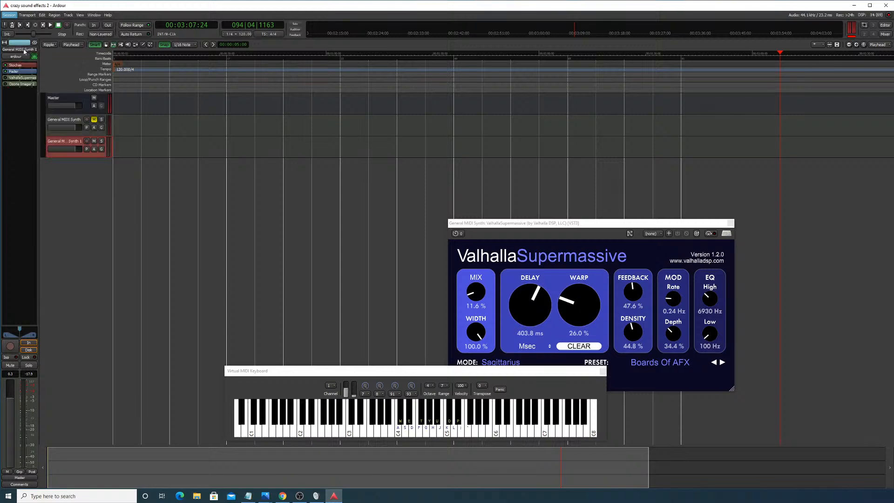
Step: Open the plugin manager for the duplicated track and search the available plugins for "a"
right_click(23, 102)
left_click(111, 114)
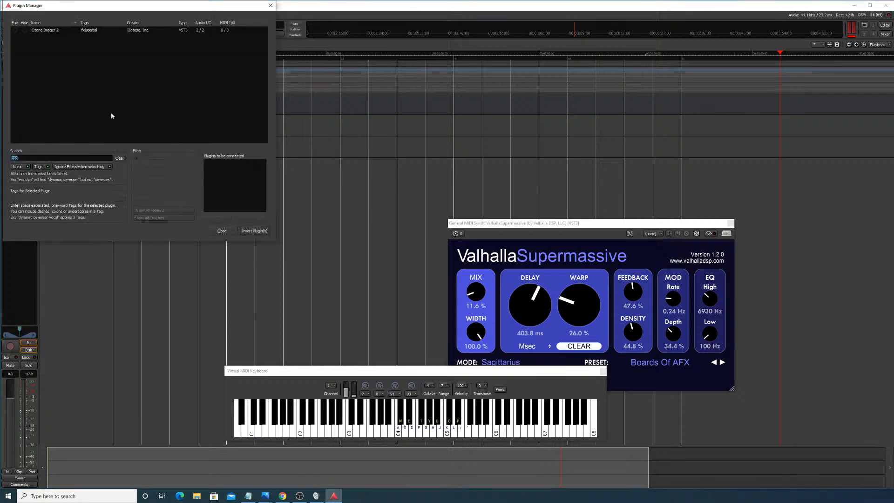
type("ama")
key("BackSpace")
key("BackSpace")
key("BackSpace")
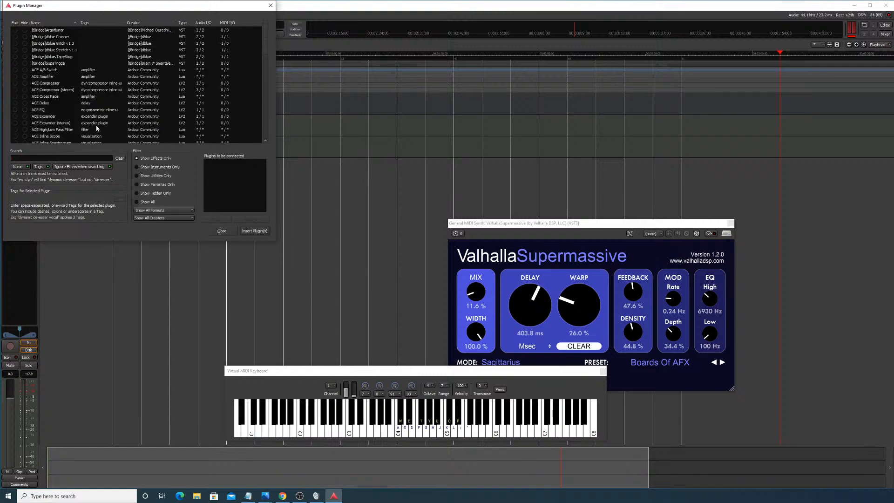
type("om")
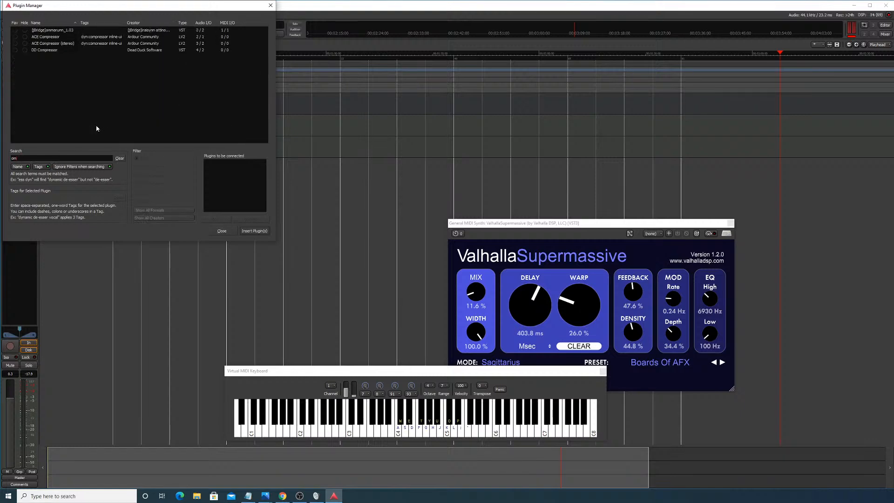
key("BackSpace")
key("BackSpace")
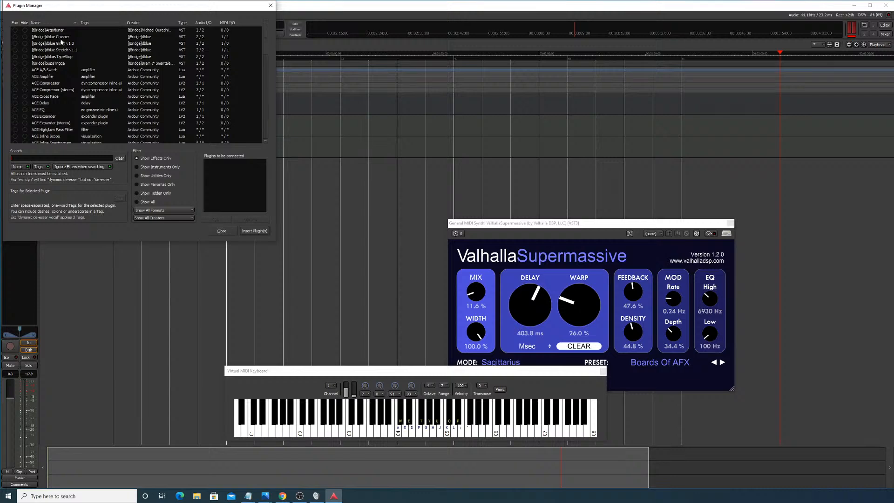
type("a")
Step: Insert the araucann synth on the duplicated track, adding it alongside Stochas instead of replacing it
left_click(64, 31)
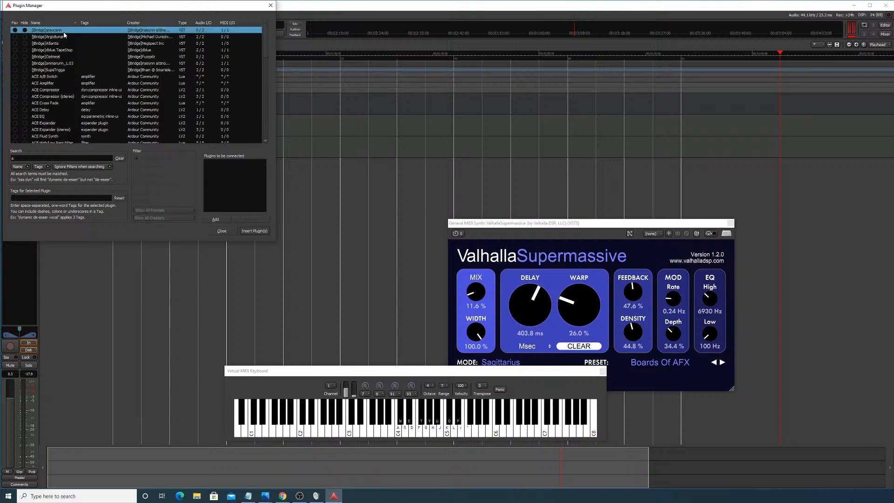
left_click(221, 220)
left_click(258, 232)
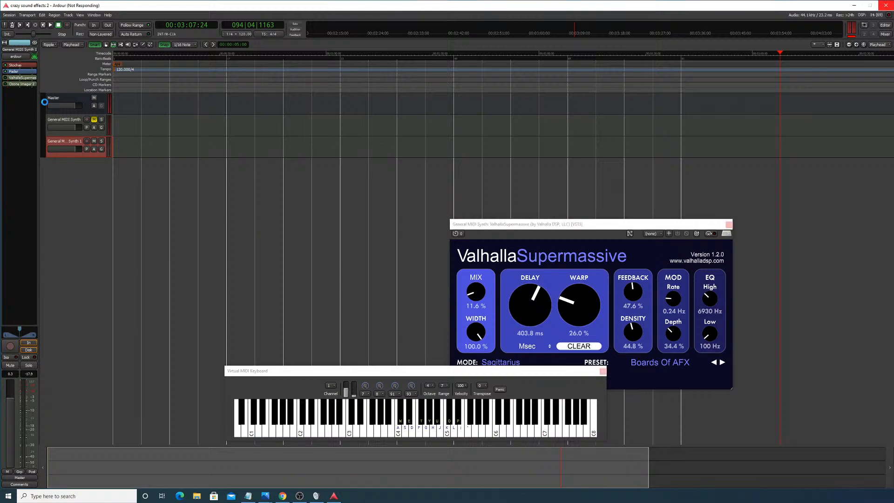
left_click_drag(56, 83, 212, 129)
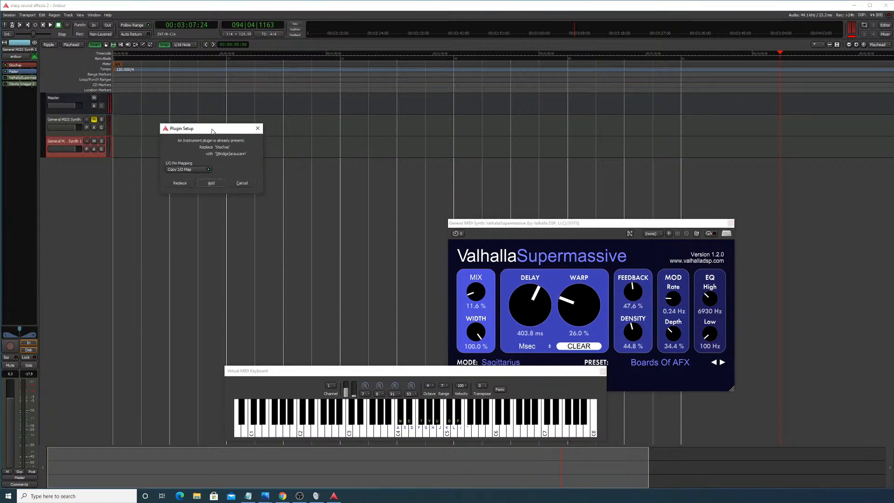
left_click(221, 183)
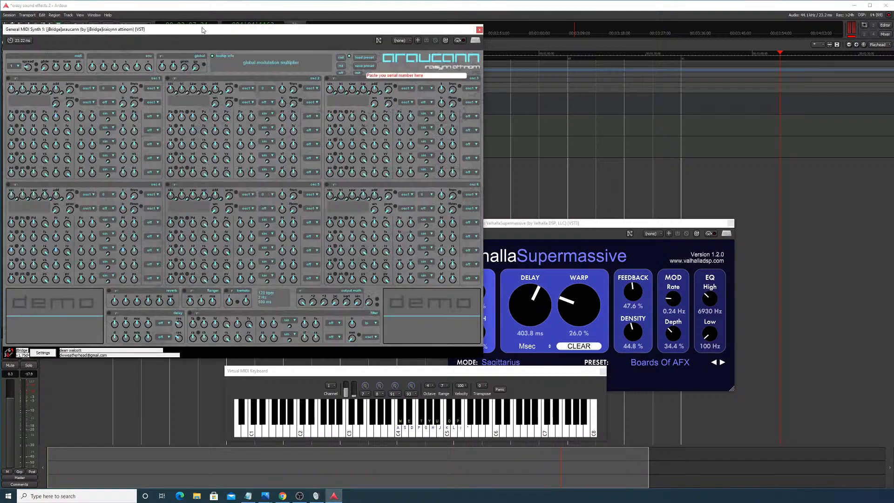
Step: Move the araucann window off the track's plugin list and place araucann directly after Stochas, before the fader
left_click_drag(203, 30, 393, 34)
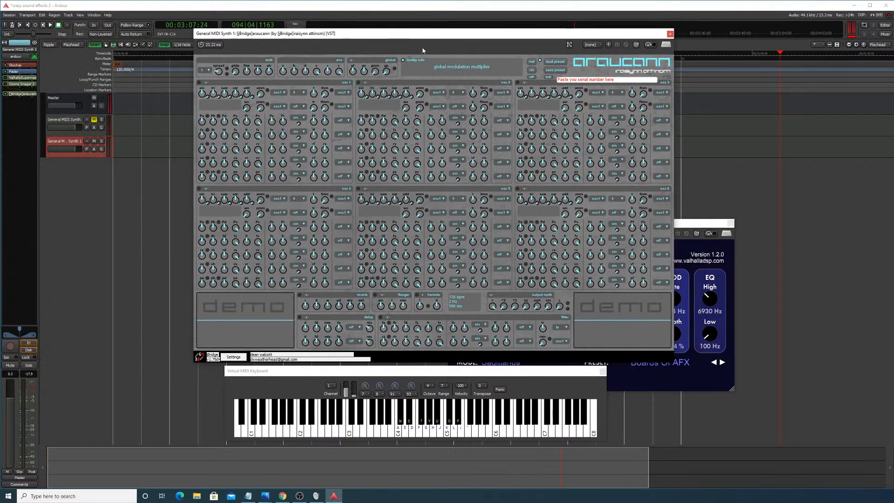
left_click_drag(482, 35, 533, 39)
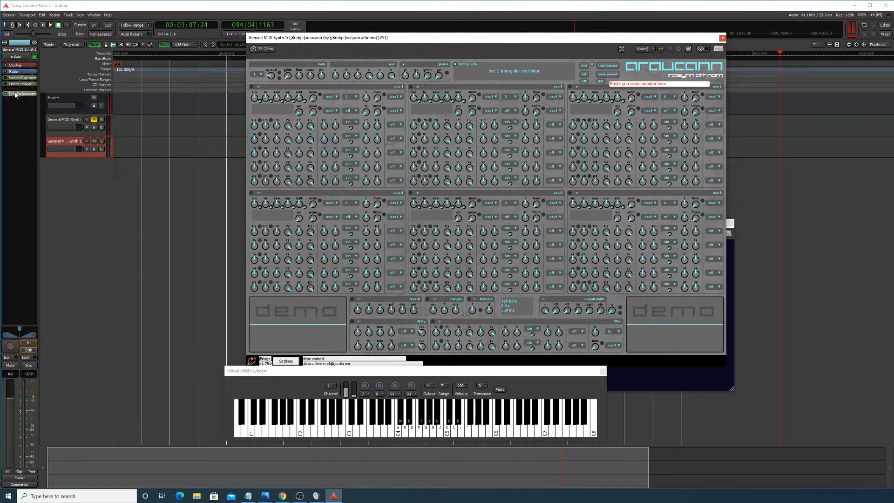
left_click_drag(20, 95, 21, 72)
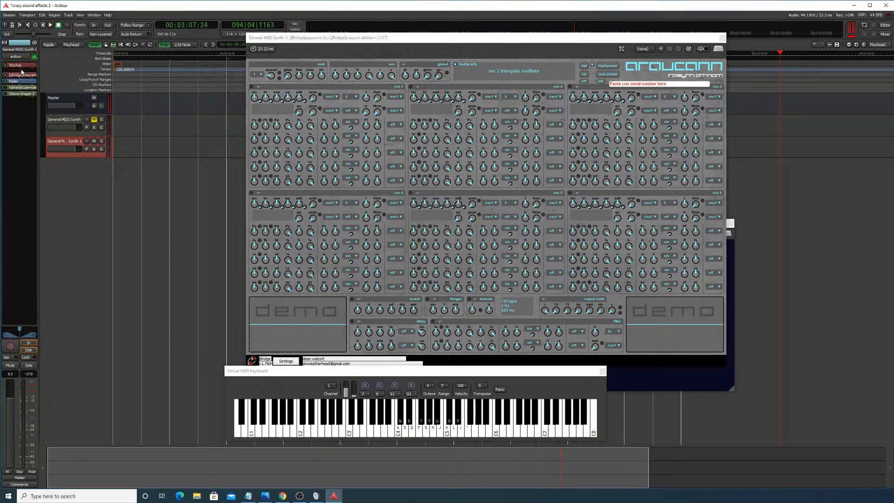
Step: Audition araucann with a keyboard note, randomize its whole patch twice, and play a note on the new sound
left_click(400, 413)
left_click(585, 68)
left_click(585, 68)
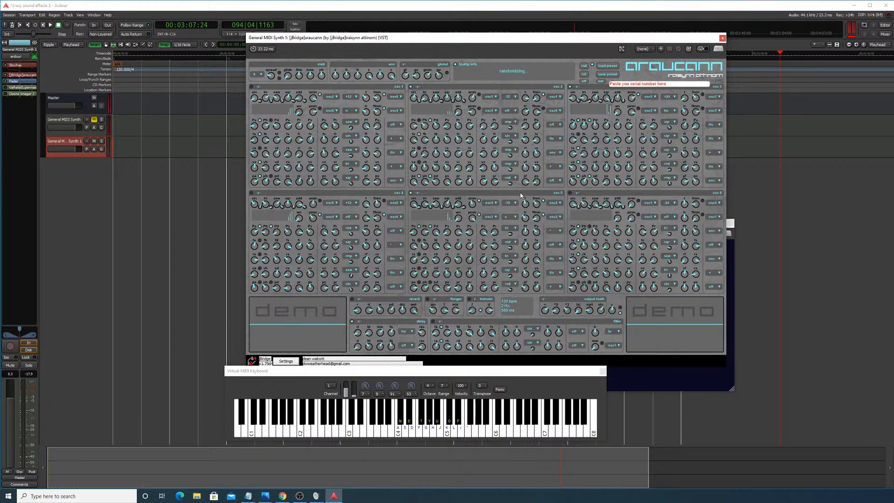
key("a")
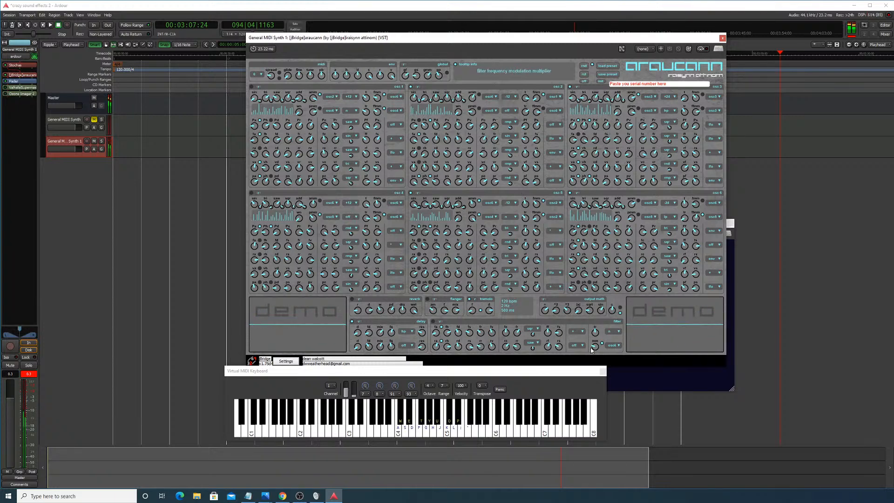
Step: Check araucann's bridge settings, close them, and move the ValhallaSupermassive window clear of the synth's lower controls
left_click(285, 361)
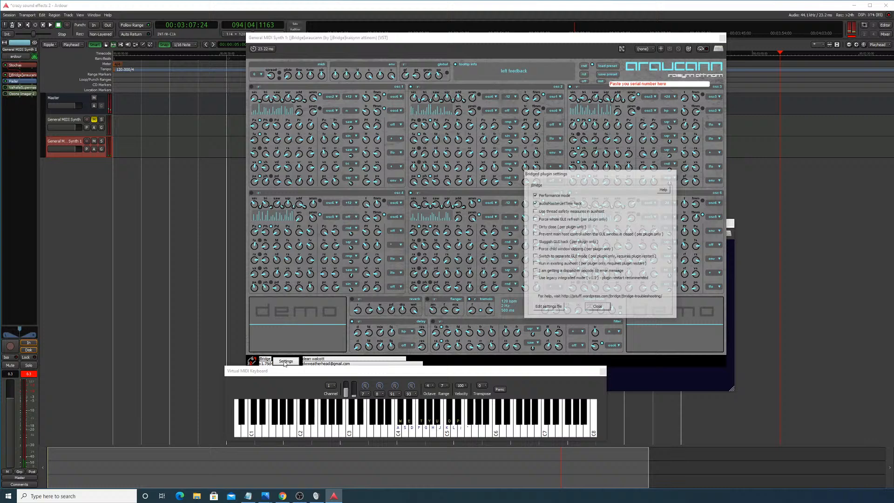
left_click(605, 309)
key("a")
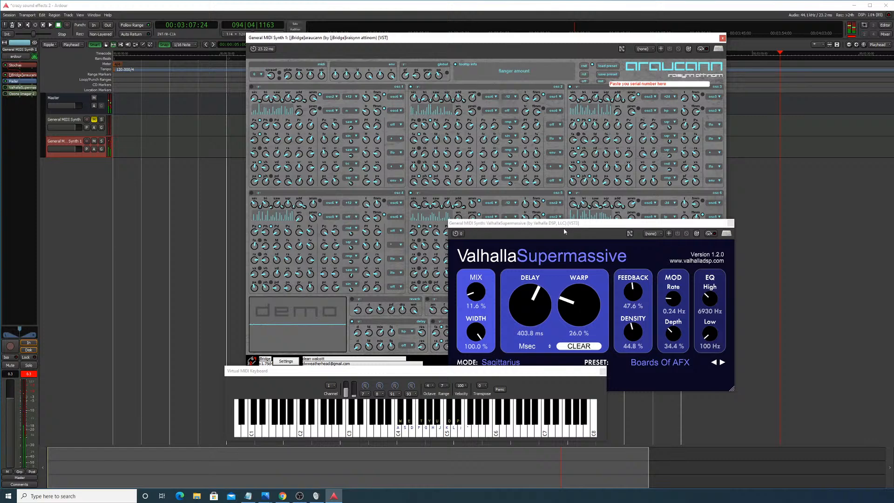
left_click_drag(570, 224, 715, 371)
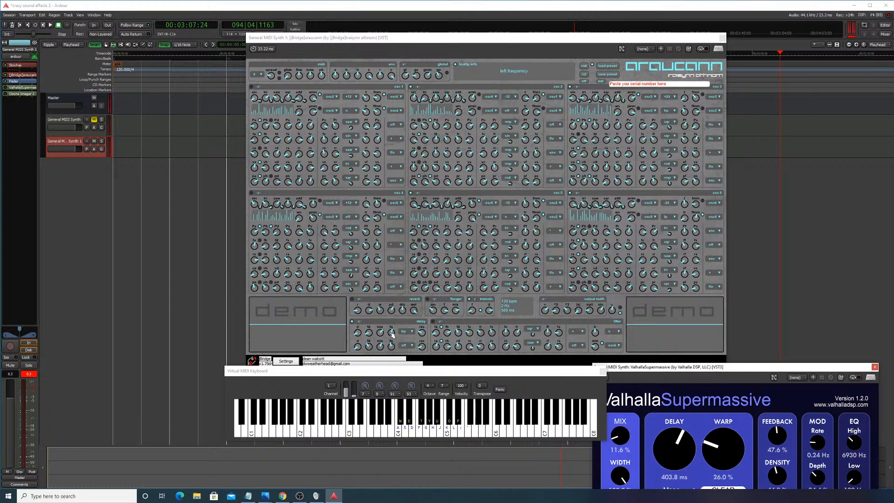
Step: Adjust araucann's output math levels, including the + output, while playing a test note on the virtual keyboard
left_click(612, 311)
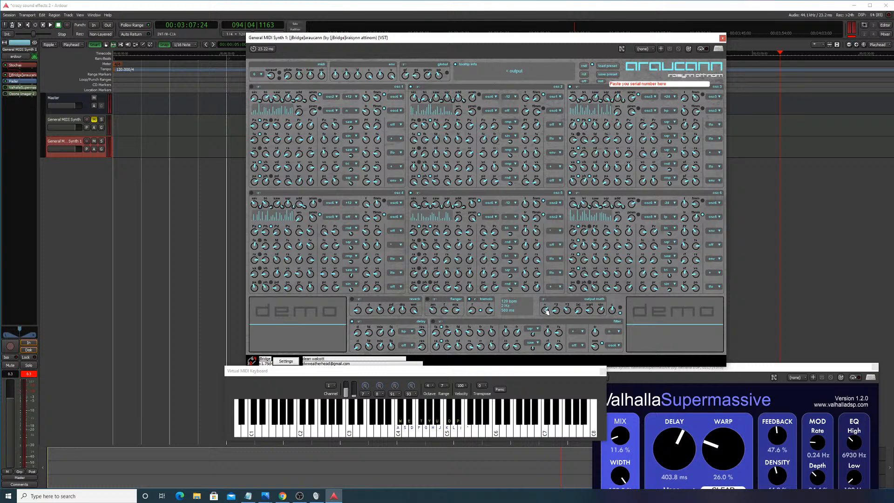
left_click_drag(545, 310, 545, 340)
left_click(446, 426)
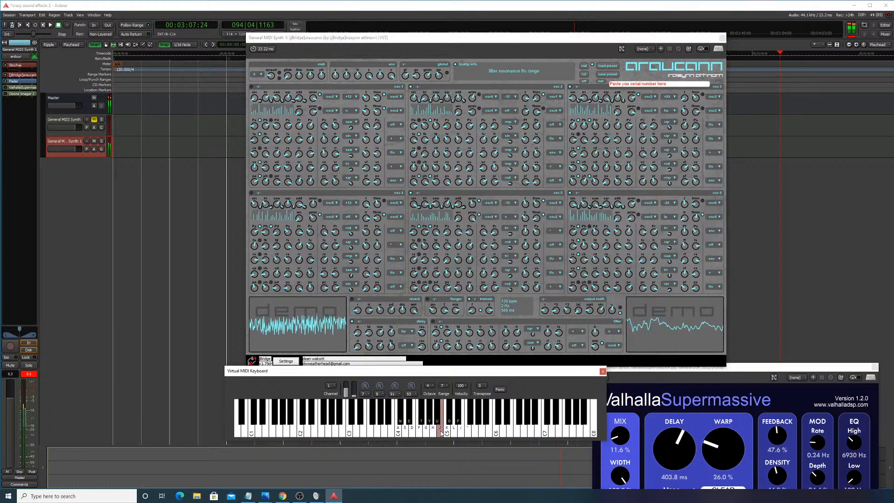
left_click(546, 310)
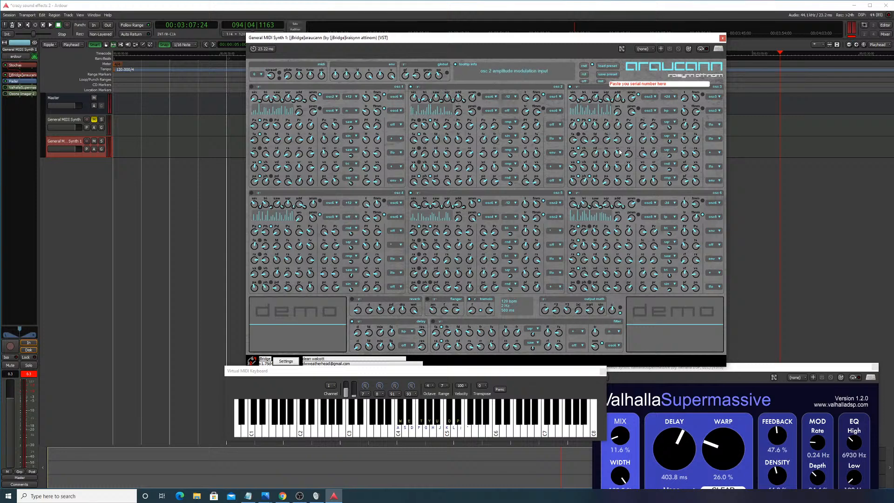
Step: Insert the DD Overdrive plugin at the end of the duplicated track's effects and audition notes through it
right_click(21, 122)
mouse_move(89, 124)
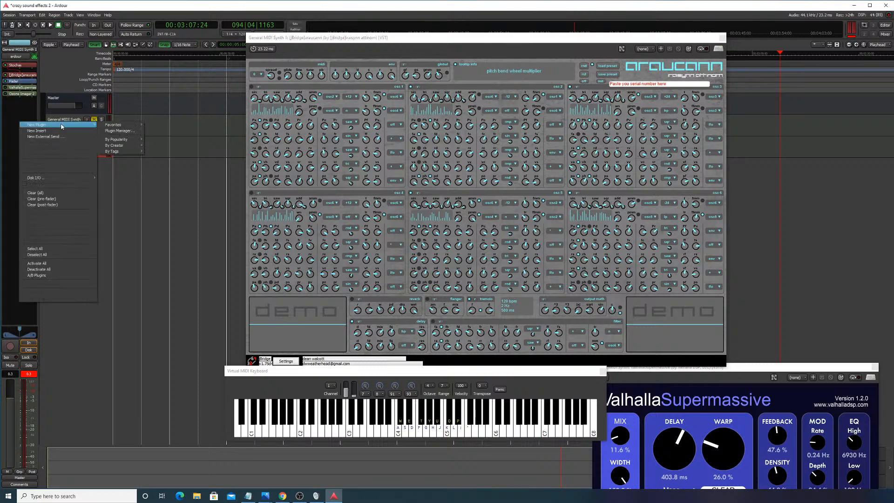
left_click(137, 132)
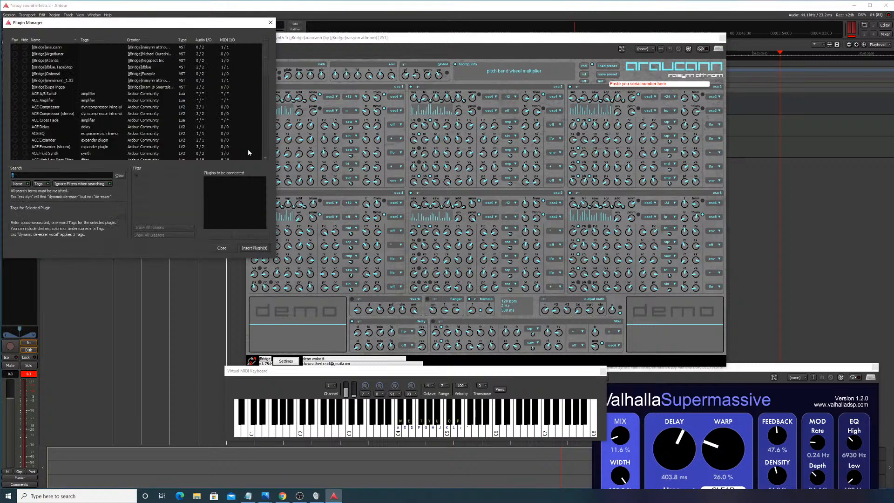
type("ove")
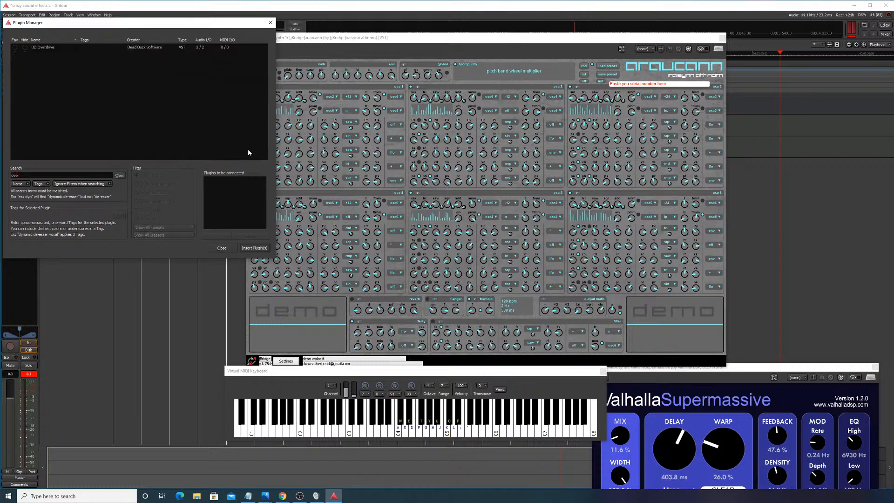
left_click(180, 47)
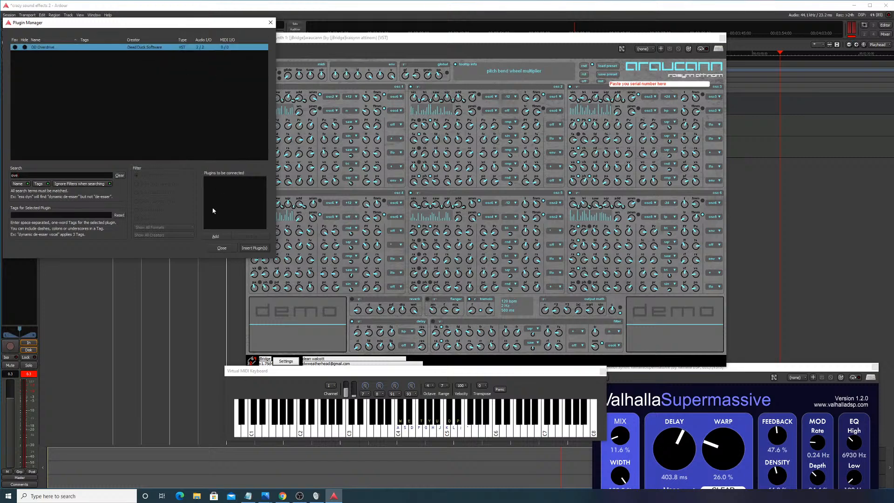
left_click(225, 239)
left_click(254, 248)
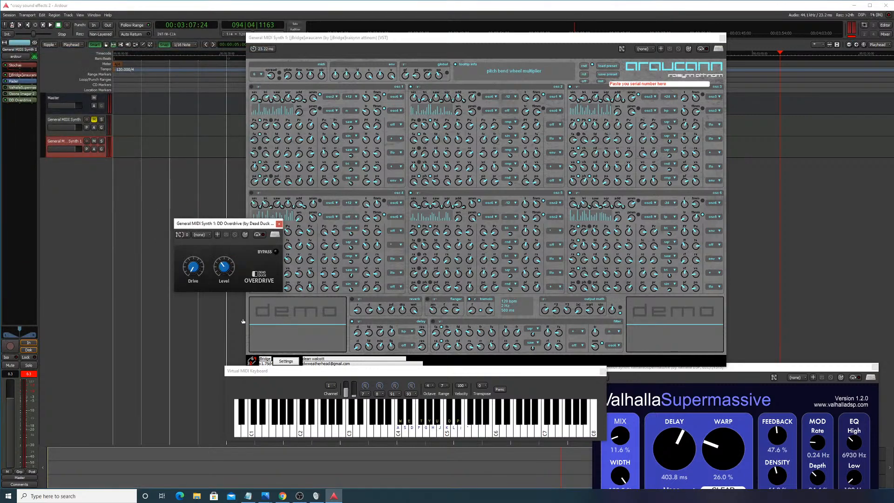
left_click(449, 423)
left_click_drag(451, 425, 401, 423)
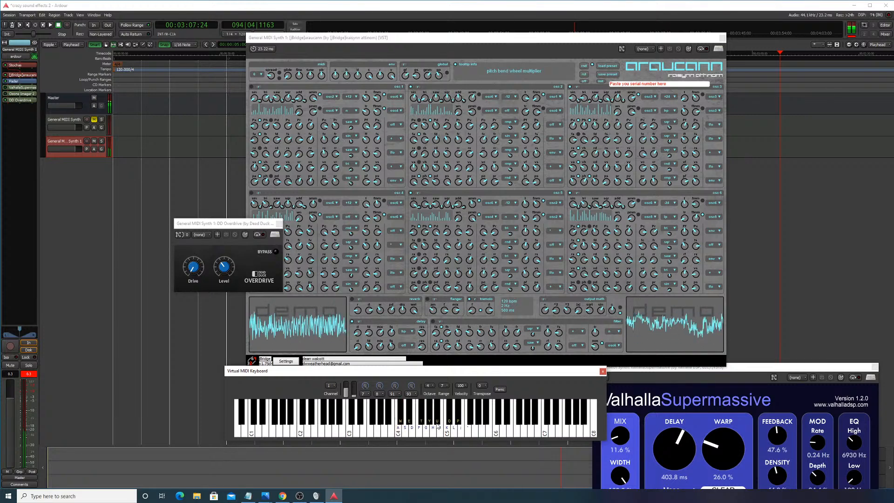
Step: Randomize the whole araucann patch twice again and sweep across the virtual keyboard to hear the result
left_click(587, 67)
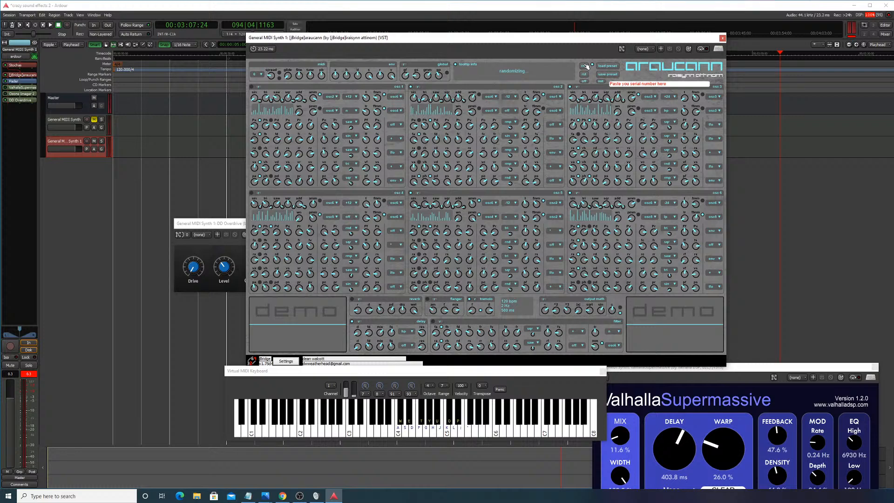
left_click(587, 67)
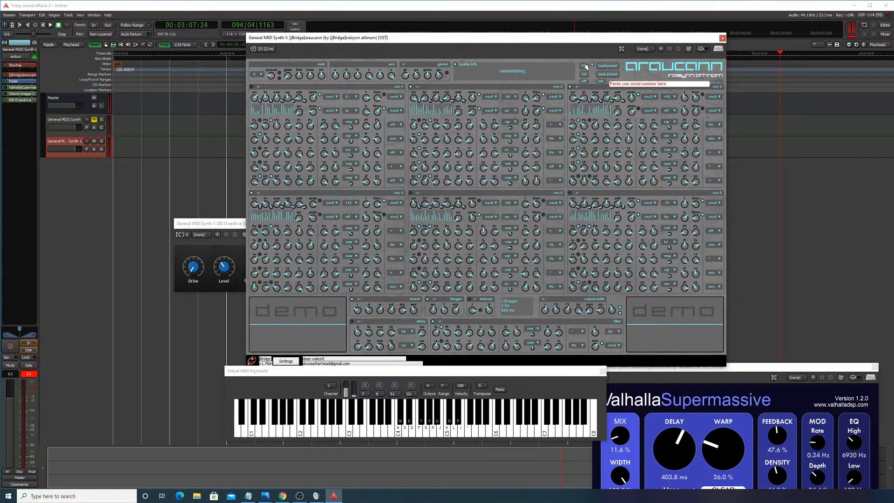
left_click(437, 416)
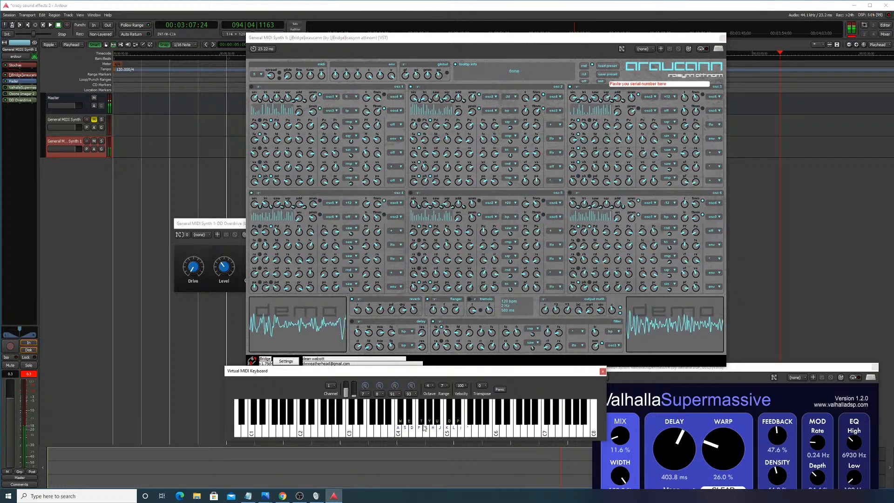
left_click_drag(422, 425, 459, 414)
Step: Toggle oscillators 6 and 1 in araucann while playing alternating C#4 and G#4 notes
left_click(573, 197)
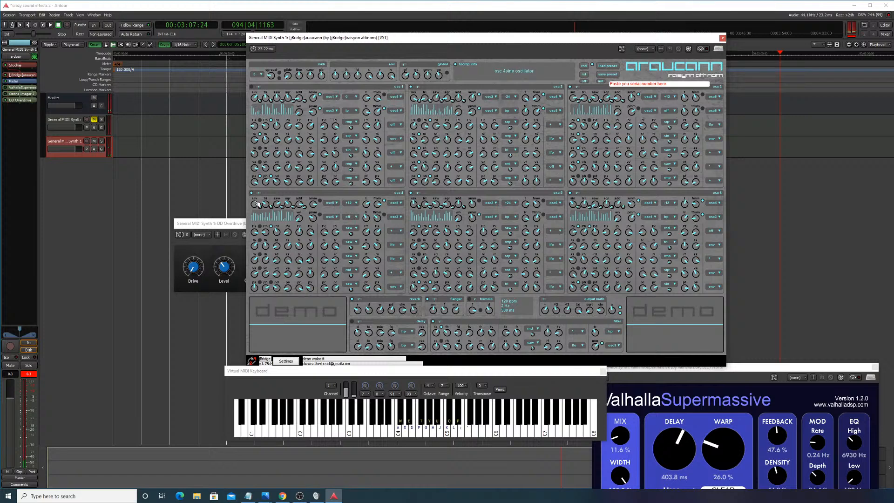
left_click(253, 87)
key("w")
key("y")
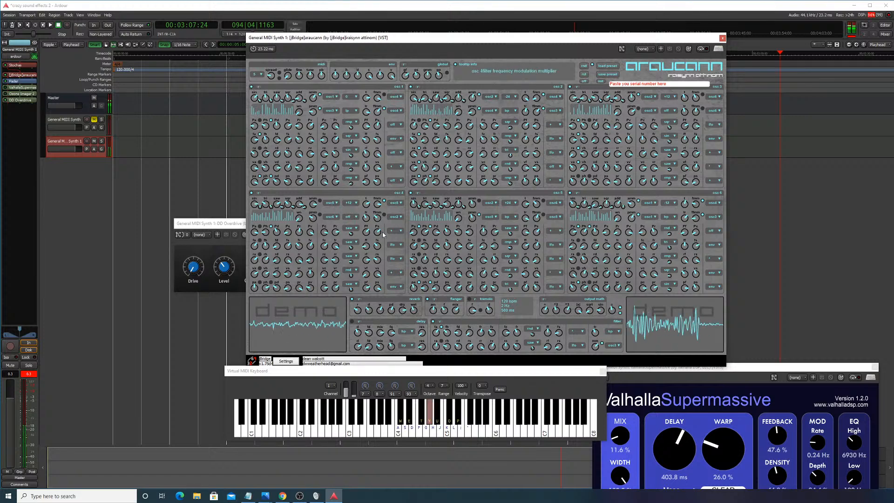
key("w")
key("w")
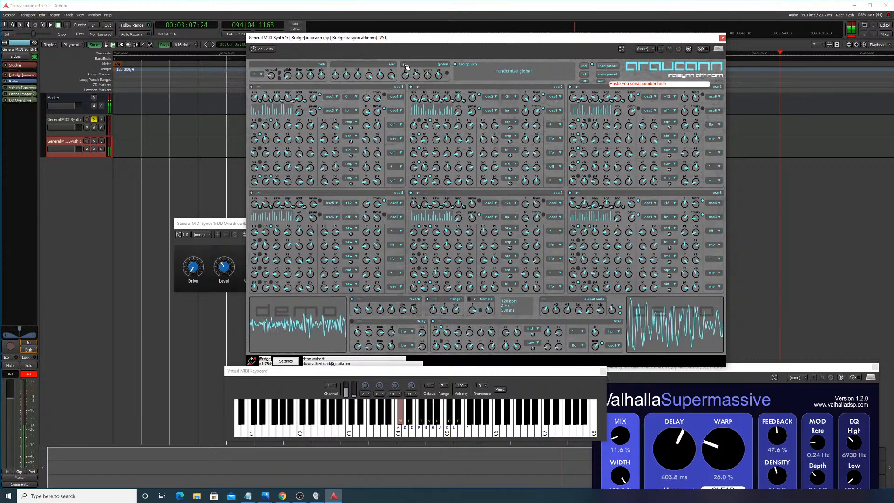
key("y")
key("w")
key("w")
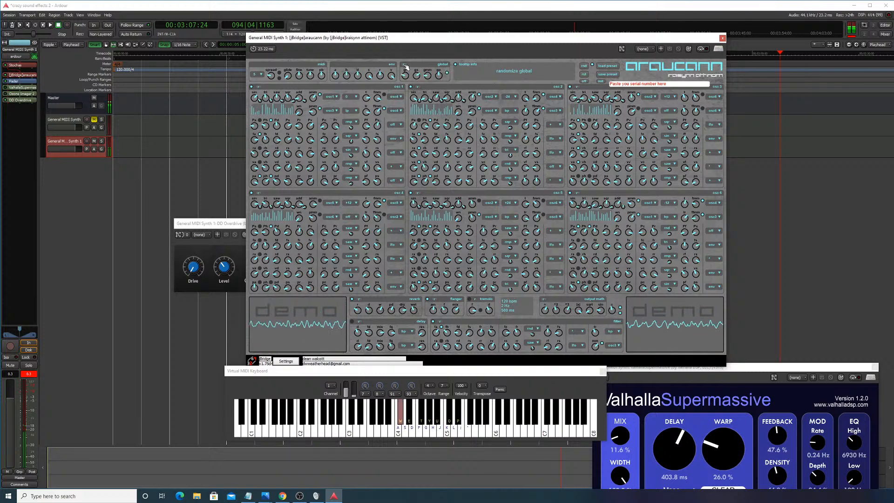
key("y")
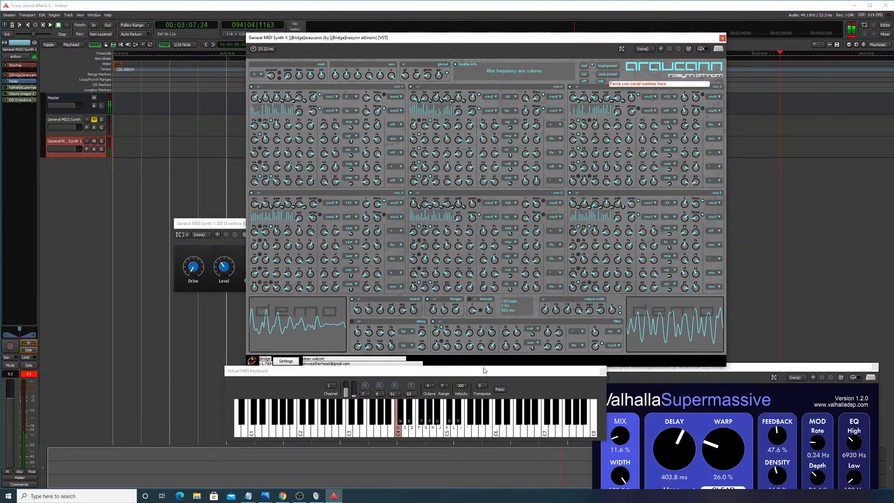
Step: Bring the virtual keyboard into focus and play further notes to audition the adjusted araucann sound
left_click(483, 370)
key("s")
key("u")
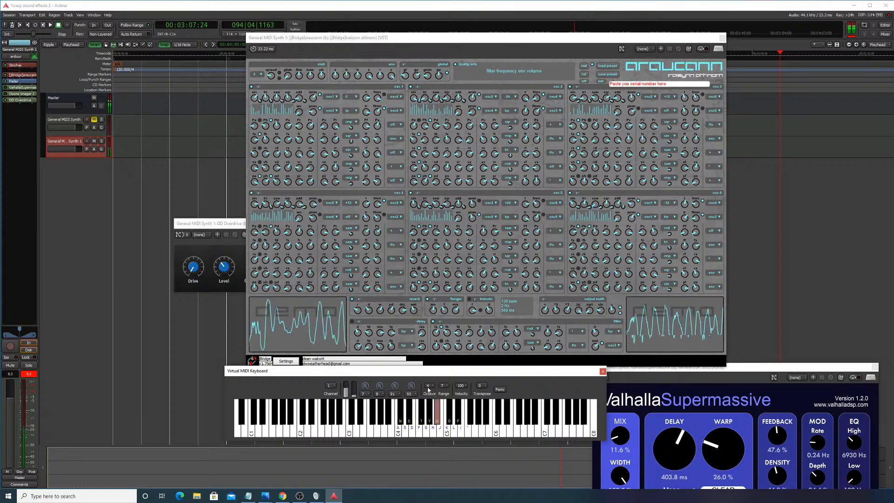
key("w")
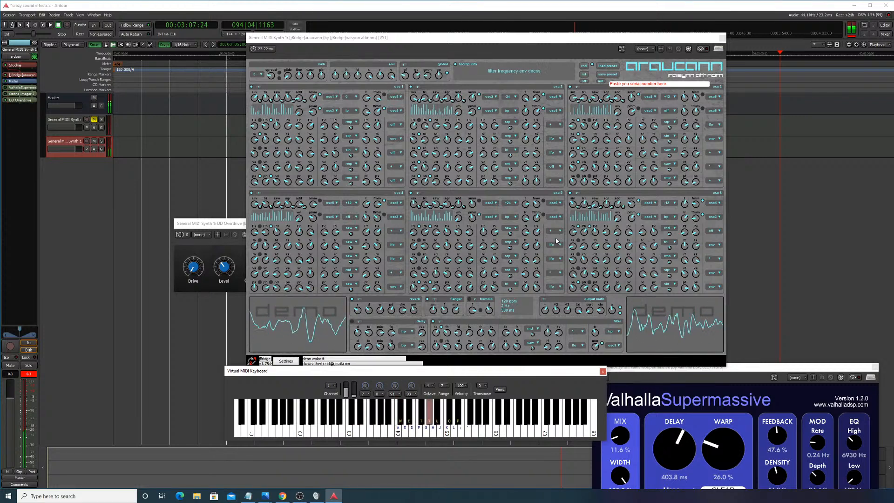
key("y")
key("w")
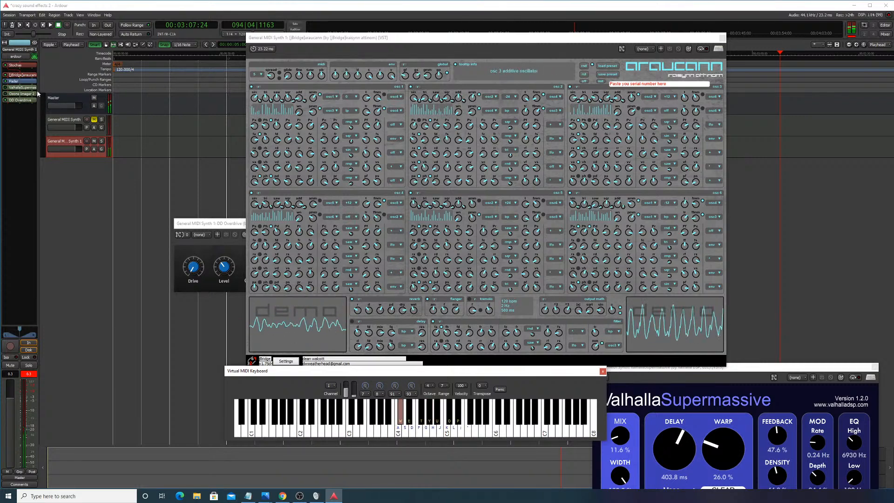
Step: Randomize the araucann patch to get a different sound and try several notes on it
left_click(586, 68)
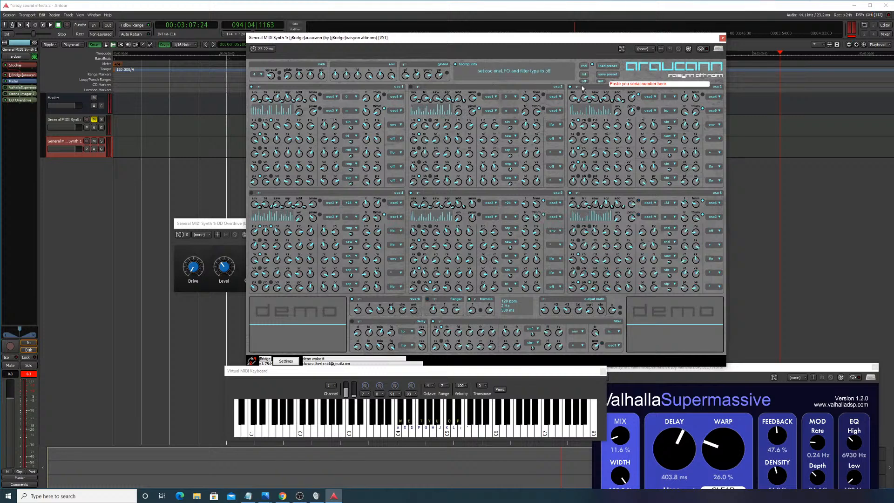
key("y")
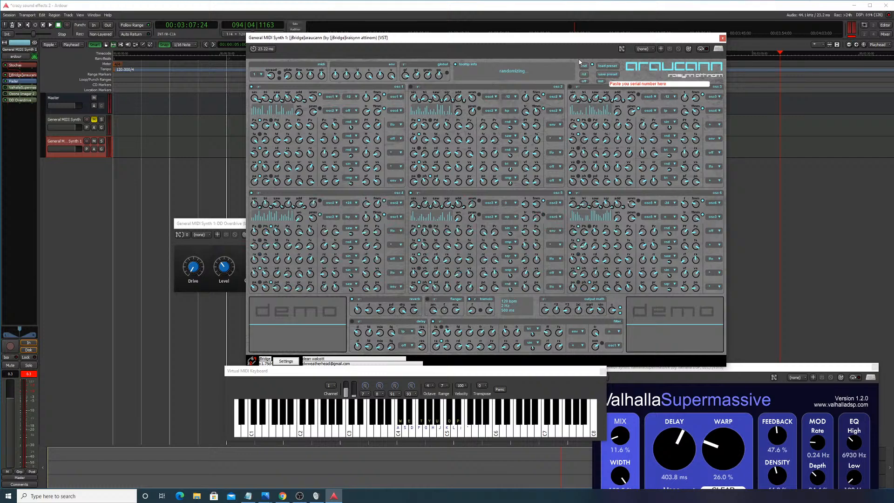
key("a")
key("f")
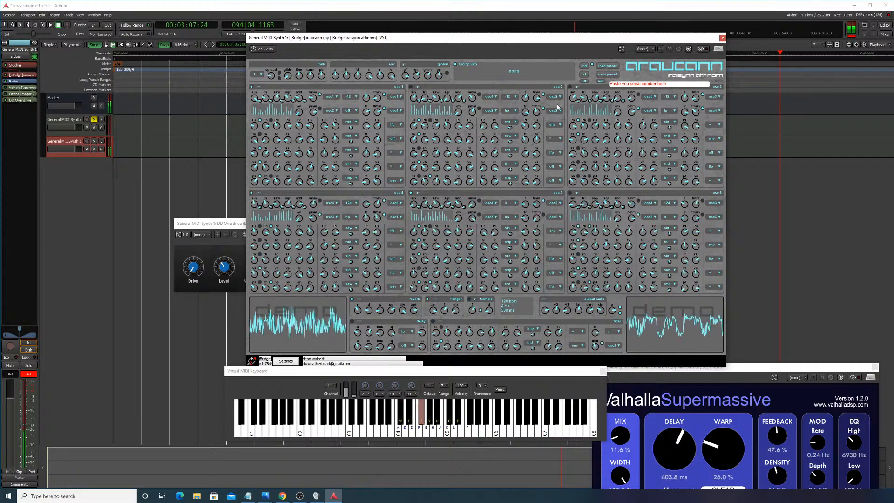
key("y")
key("w")
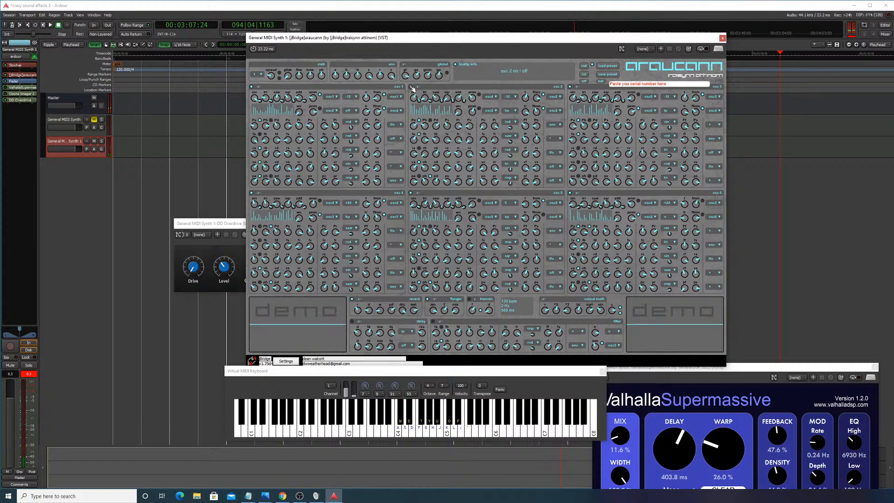
Step: Audition the current araucann patch by repeatedly alternating between C#4 and G#4
key("w")
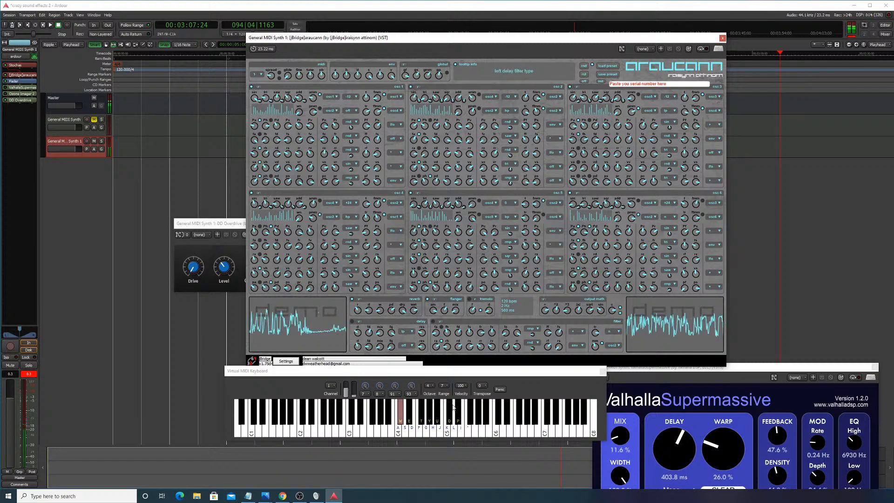
key("y")
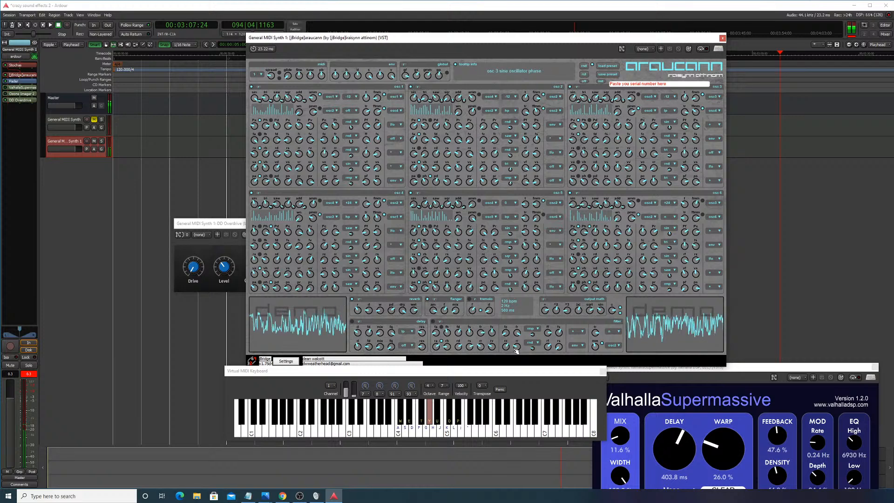
key("w")
key("y")
key("w")
key("y")
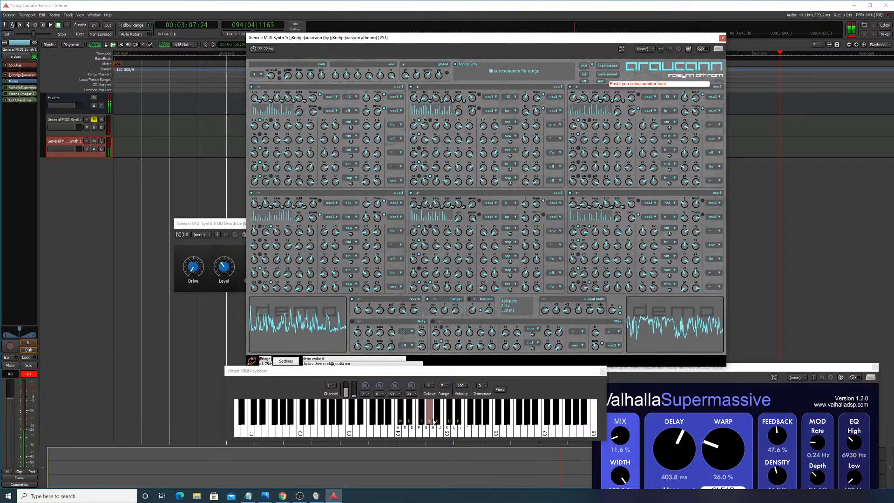
key("w")
key("y")
Step: Sweep a run of notes on the virtual keyboard and toggle araucann's reverb while playing C#4 and G#4
mouse_move(410, 420)
left_mouse_down()
mouse_move(475, 414)
mouse_move(345, 404)
mouse_move(496, 406)
mouse_move(441, 405)
left_mouse_up()
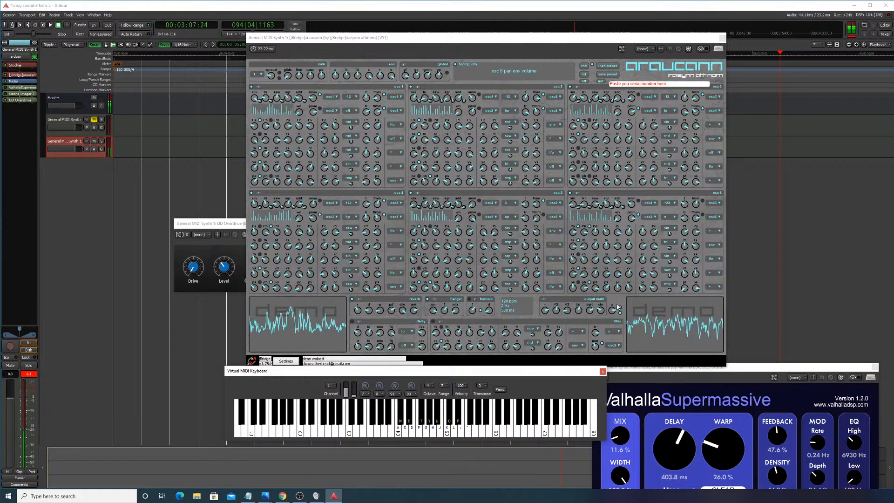
key("w")
key("y")
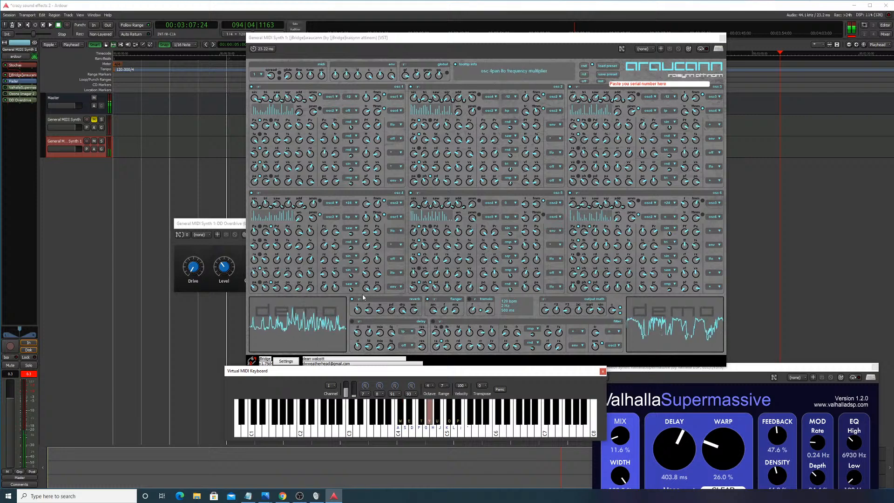
left_click(352, 299)
key("w")
key("y")
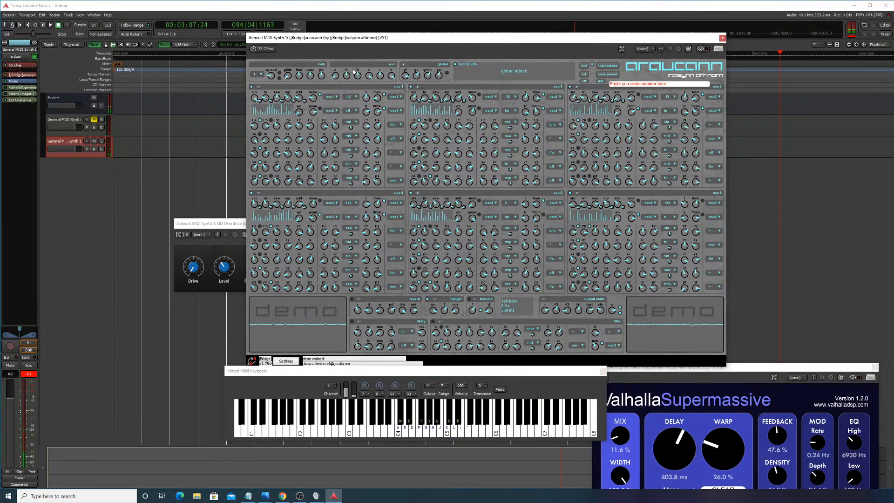
Step: Randomize the whole araucann patch and play C#4 and G#4 to hear the new sound
key("w")
key("y")
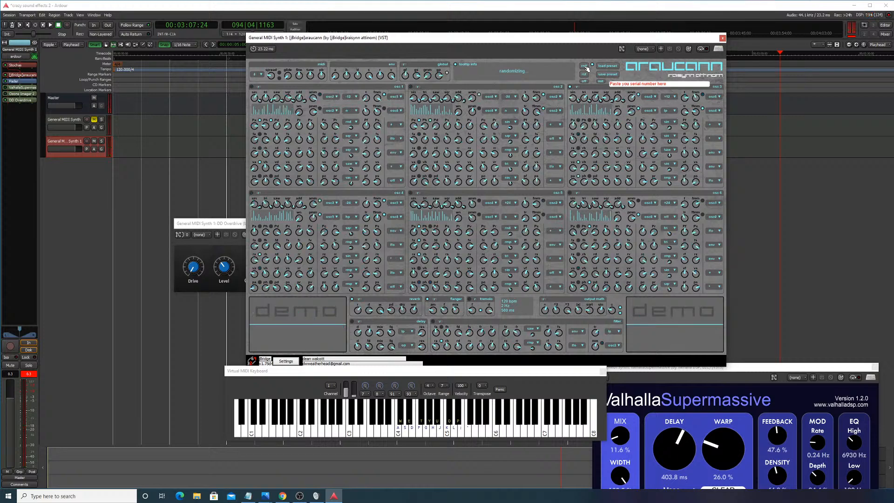
key("w")
key("y")
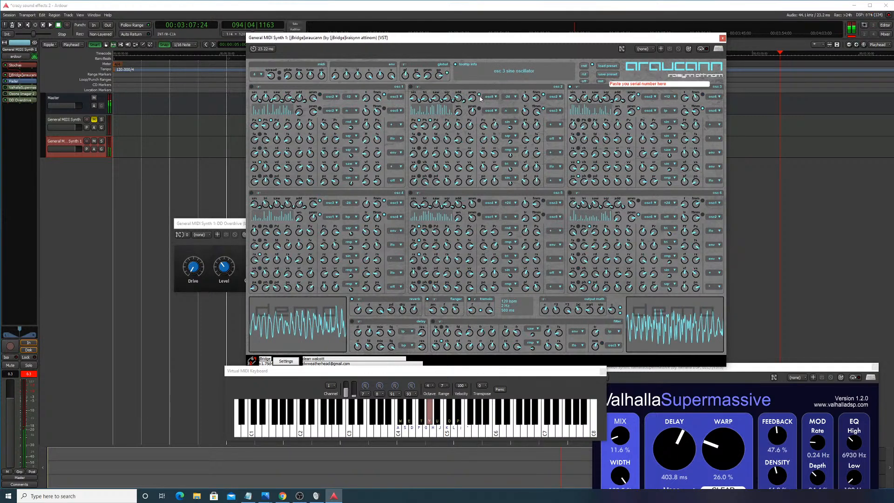
key("w")
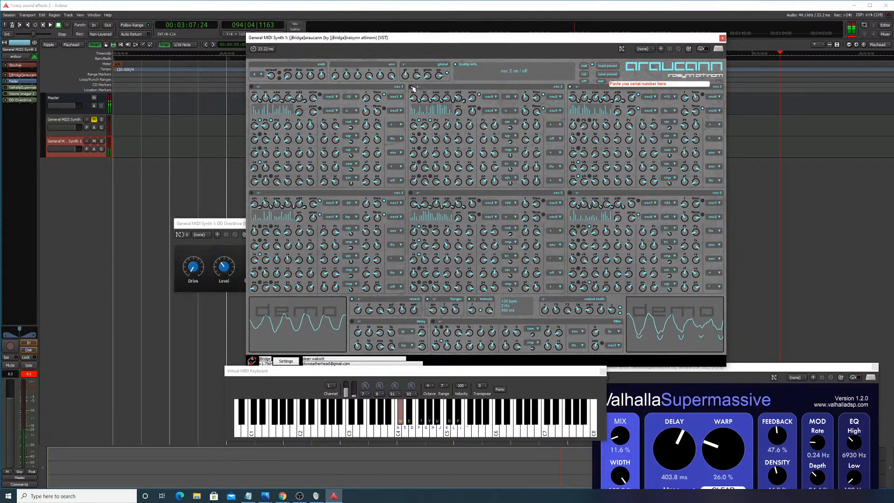
Step: Toggle araucann's oscillator 2 while repeatedly alternating between C#4 and G#4
key("y")
key("w")
key("w")
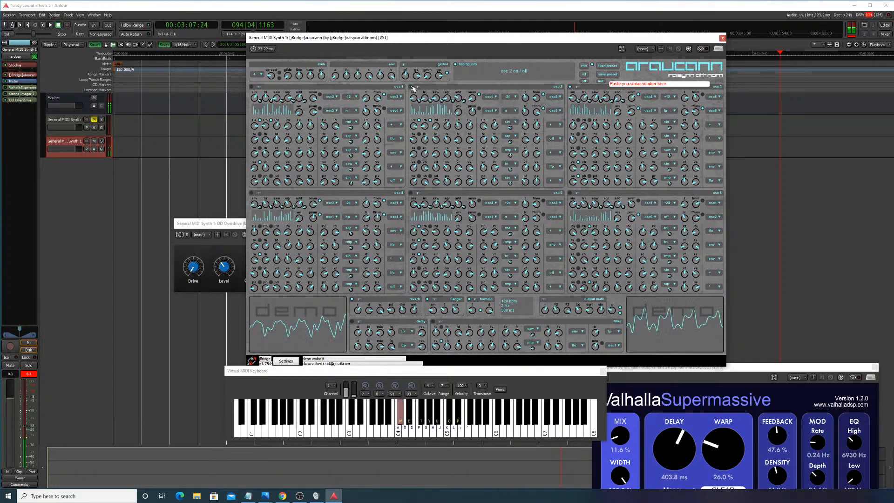
key("y")
key("w")
key("y")
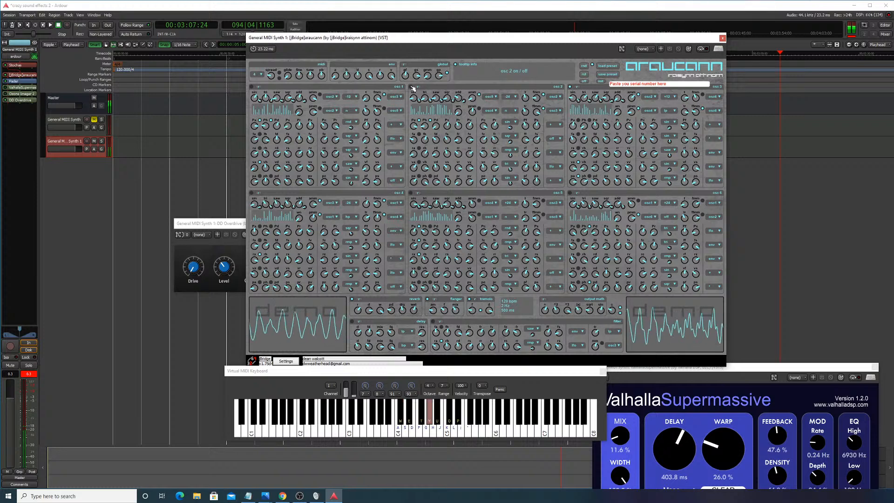
key("w")
key("y")
key("w")
key("y")
key("w")
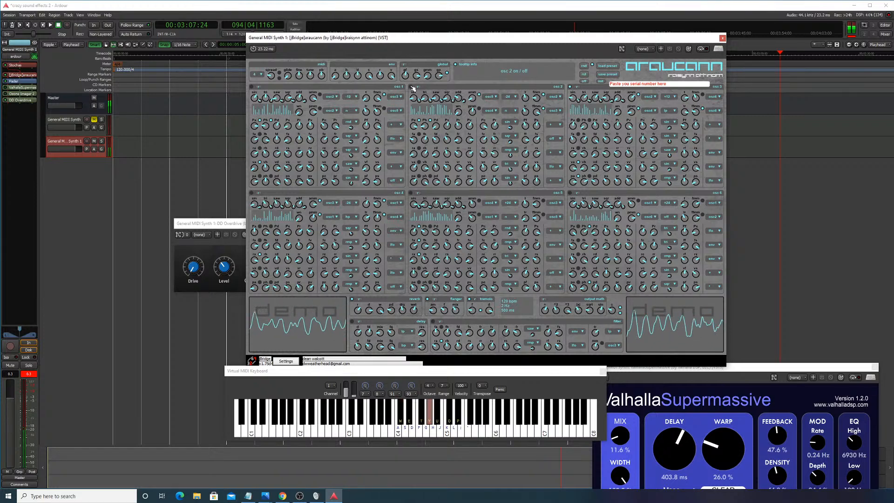
key("w")
key("y")
key("w")
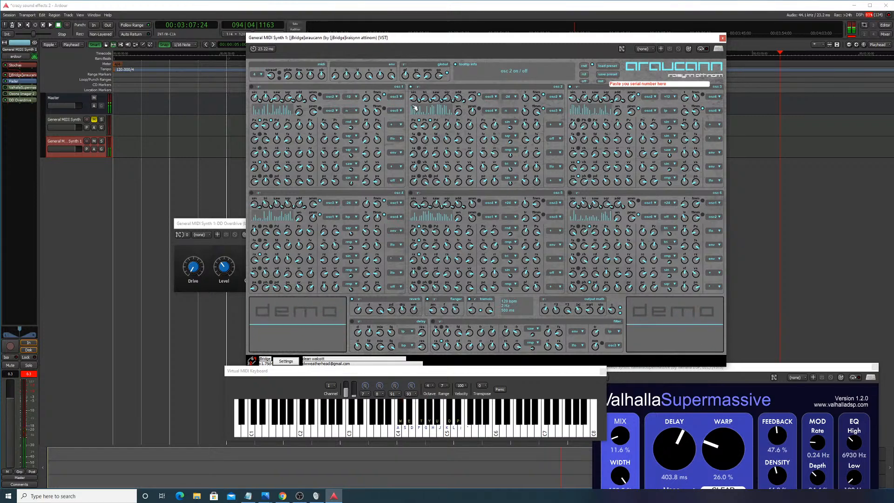
Step: Toggle araucann's oscillators 5 and 6 while continuing to play C#4 and G#4
key("w")
key("w")
key("y")
key("w")
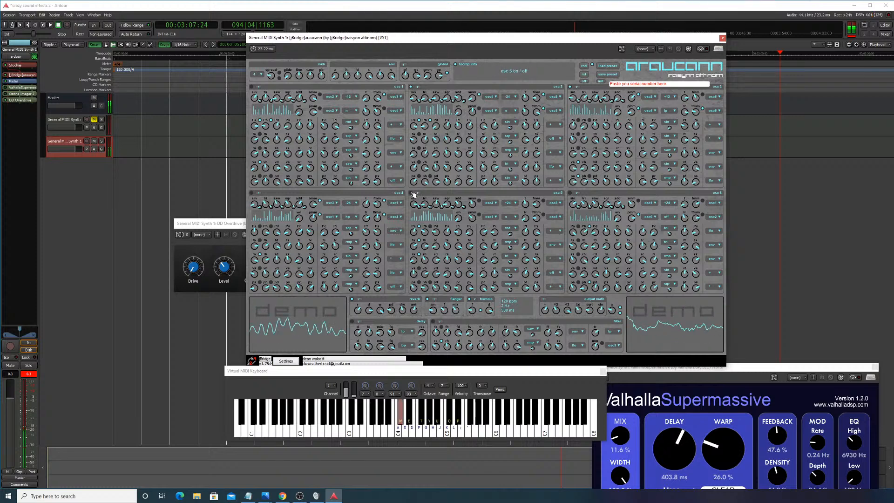
key("w")
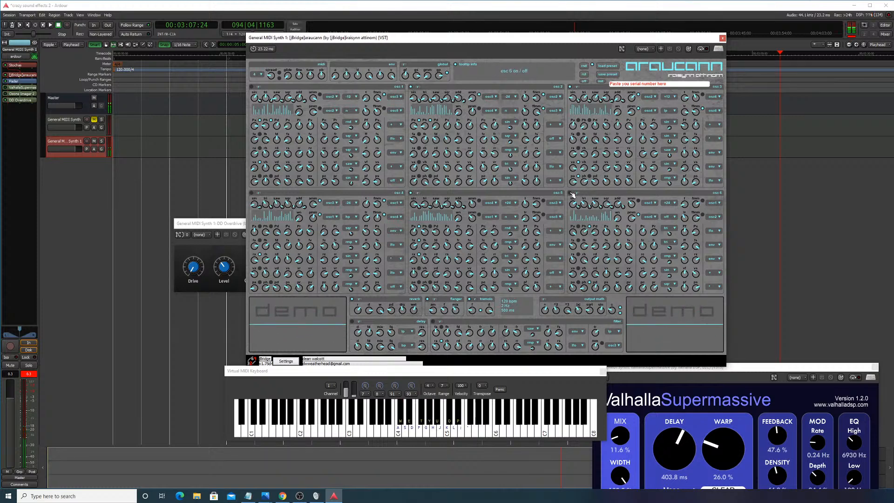
key("w")
key("y")
Step: Toggle araucann's oscillators 4 and 1 while alternating between C#4 and G#4
key("w")
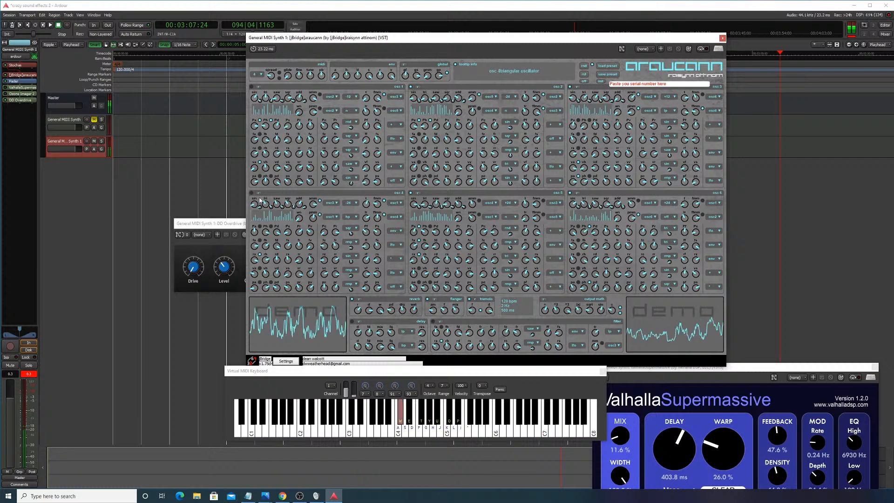
key("w")
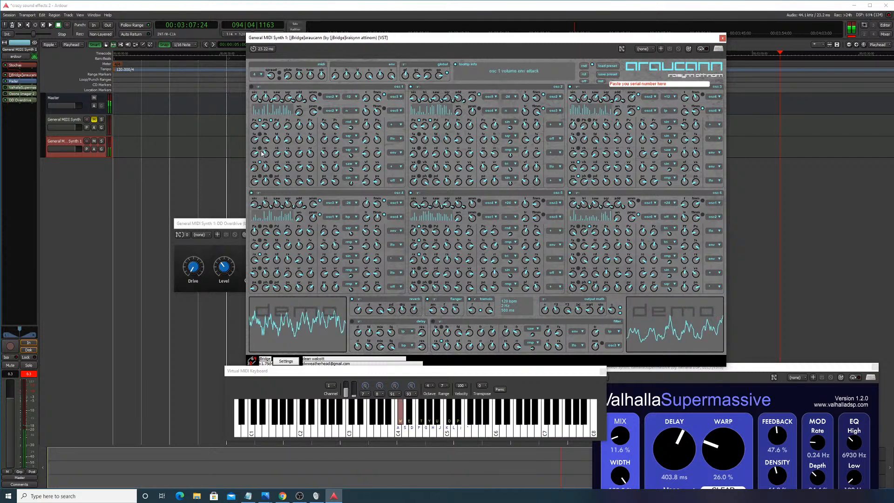
key("y")
key("w")
key("w")
key("y")
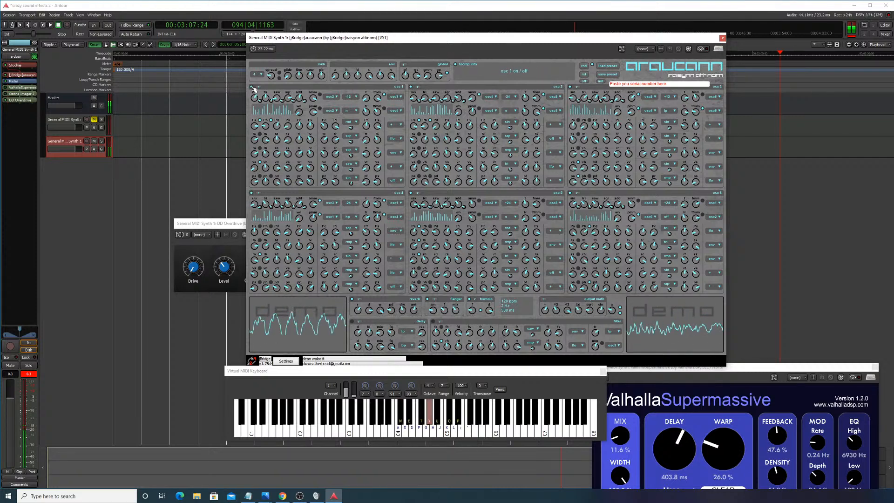
key("w")
key("y")
key("w")
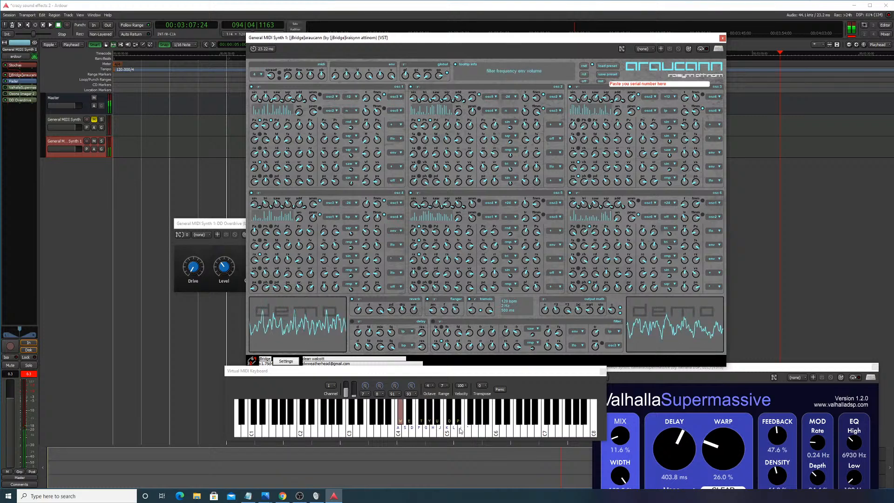
Step: Sweep a few virtual keyboard notes, then randomize araucann's global section and audition it by alternating C#4 and G#4
mouse_move(406, 423)
left_mouse_down()
mouse_move(454, 420)
mouse_move(391, 419)
mouse_move(503, 419)
mouse_move(374, 417)
mouse_move(447, 416)
mouse_move(437, 414)
left_mouse_up()
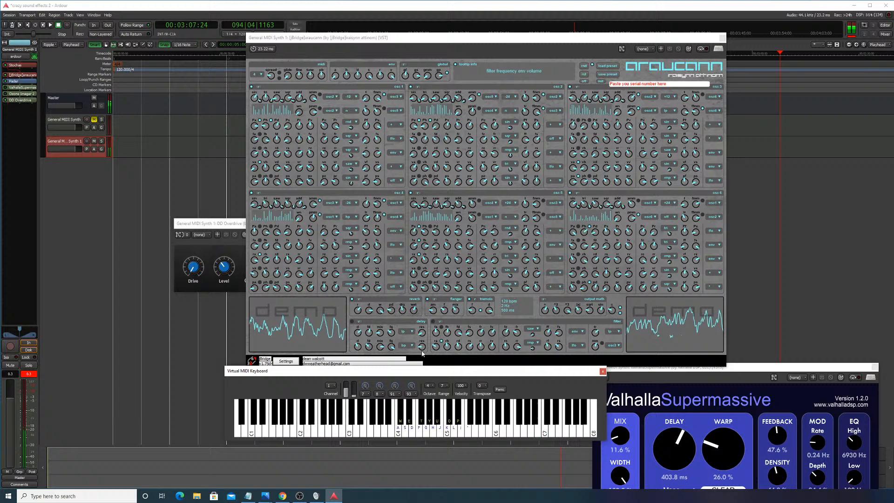
left_click(405, 66)
key("w")
key("y")
key("w")
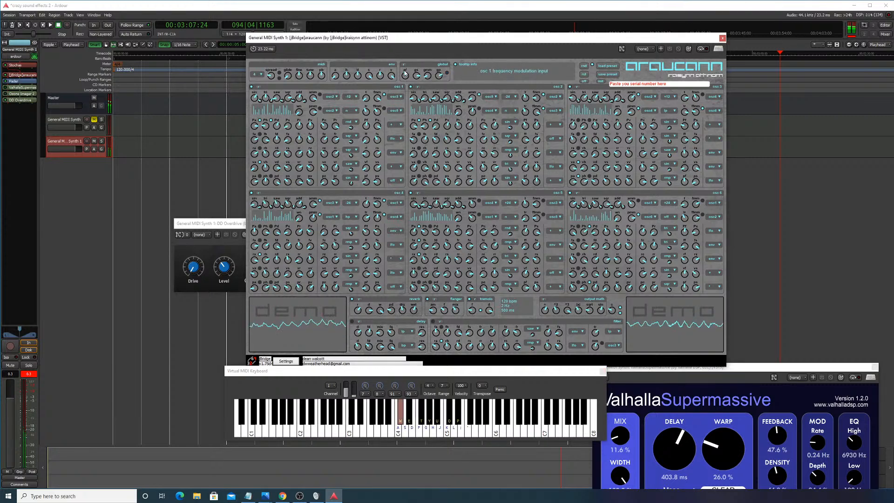
key("y")
key("w")
key("y")
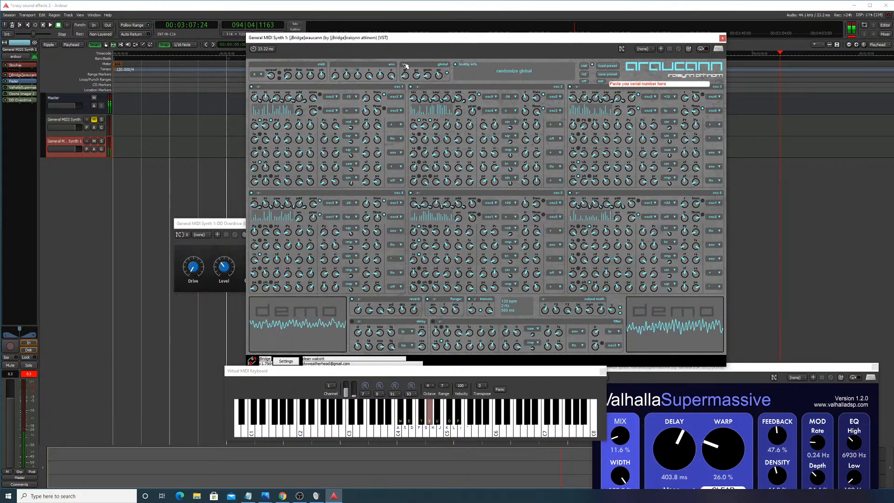
key("w")
key("y")
key("w")
key("y")
key("w")
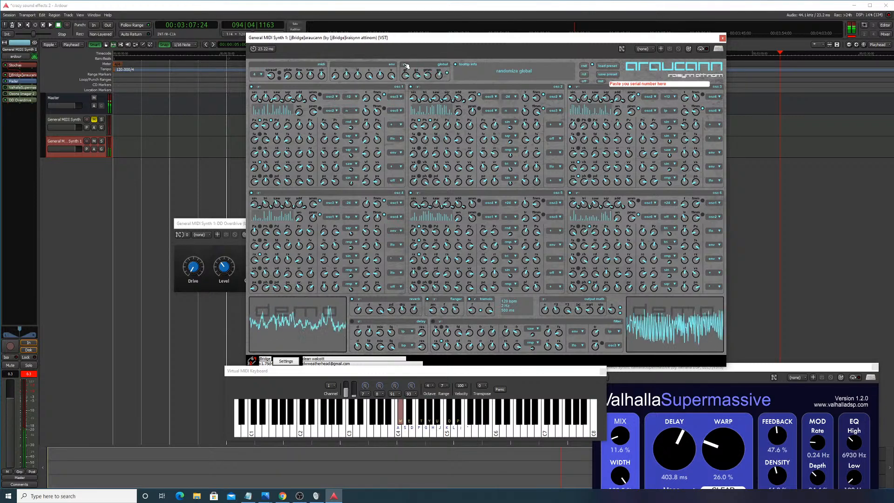
key("y")
key("w")
key("y")
key("w")
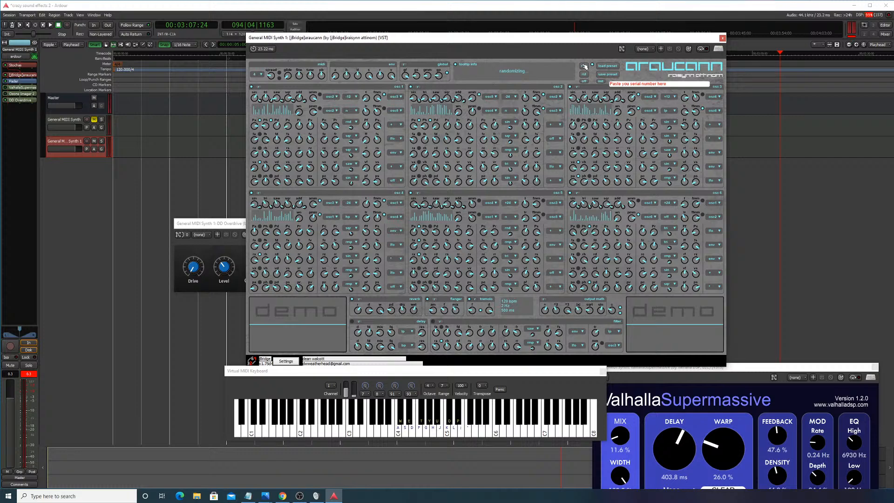
Step: Randomize the entire araucann patch again and try C#4, G4, A4 and C4 on it
left_click(585, 66)
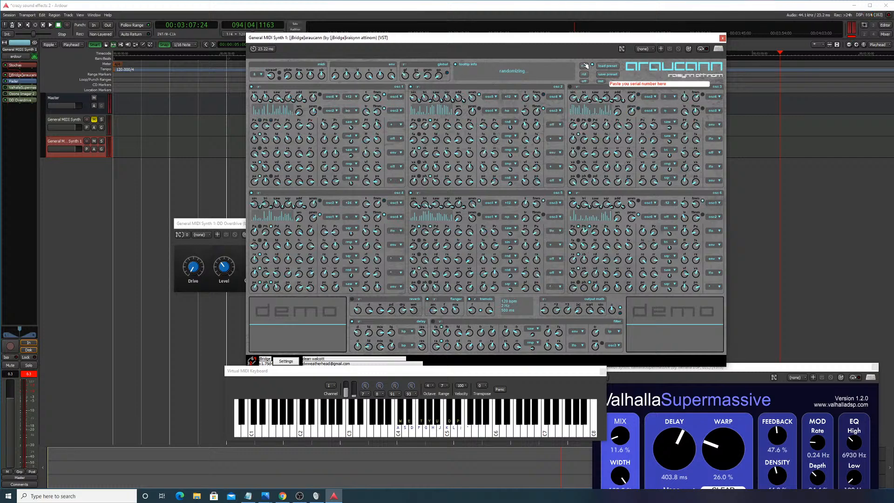
key("w")
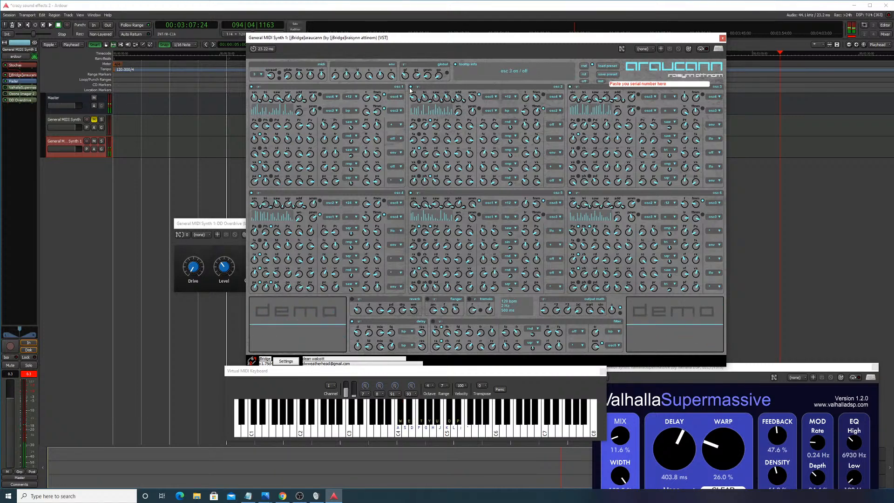
key("w")
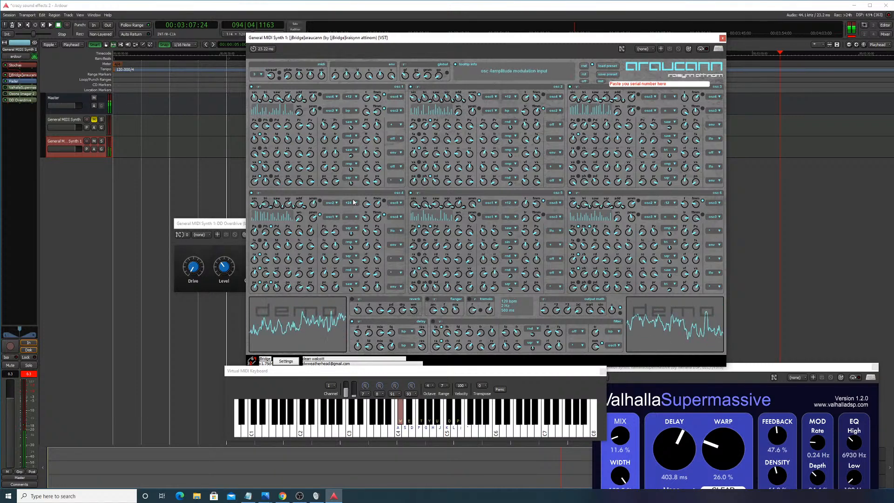
key("g")
key("h")
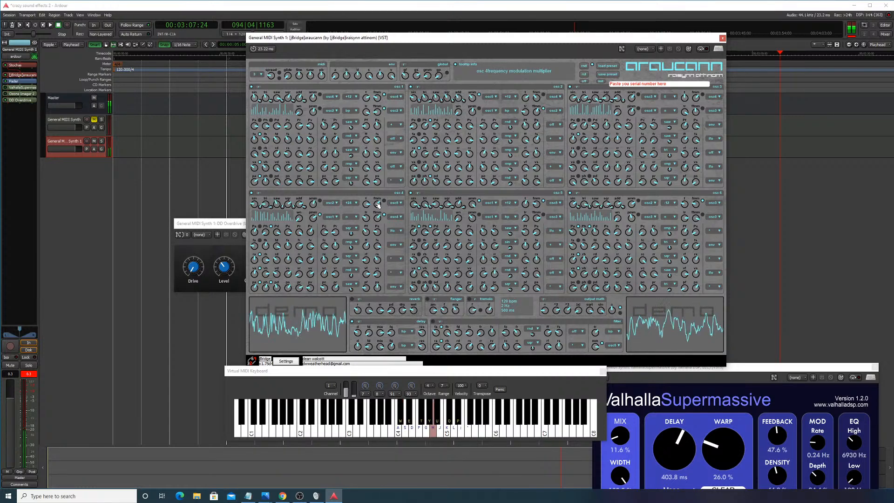
key("a")
key("h")
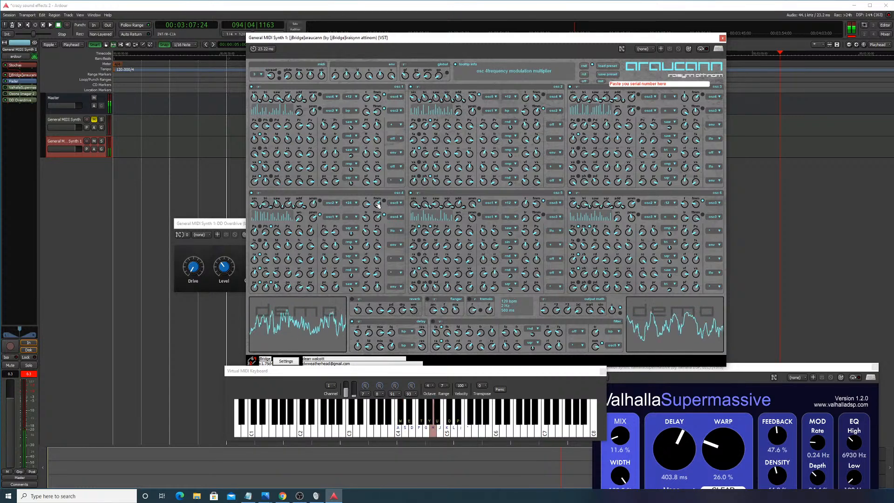
Step: Audition the new araucann patch with notes between C4 and G4 and a sweep across the virtual keyboard
key("a")
key("s")
key("d")
key("g")
key("a")
key("d")
key("f")
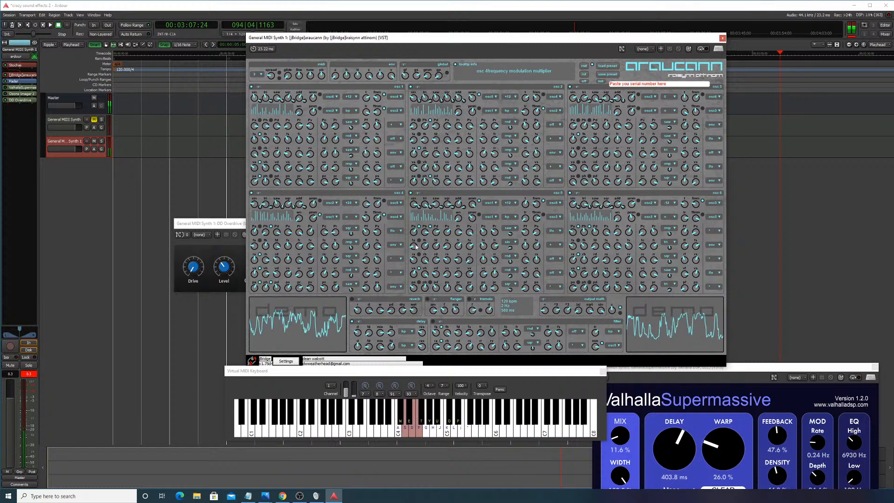
mouse_move(419, 429)
left_mouse_down()
mouse_move(378, 433)
mouse_move(434, 412)
left_mouse_up()
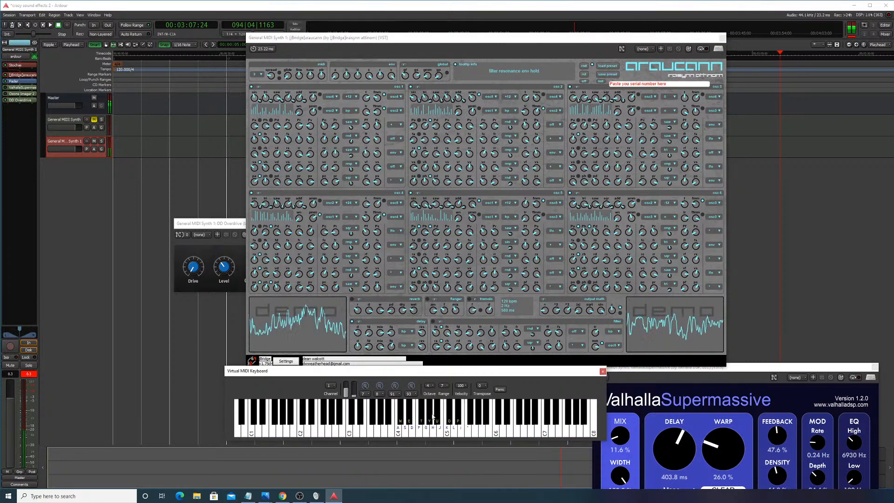
key("w")
key("g")
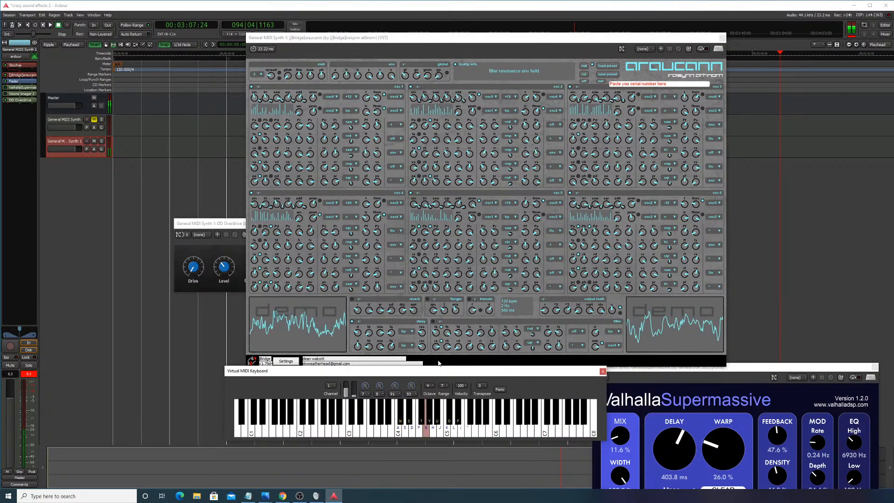
key("s")
key("f")
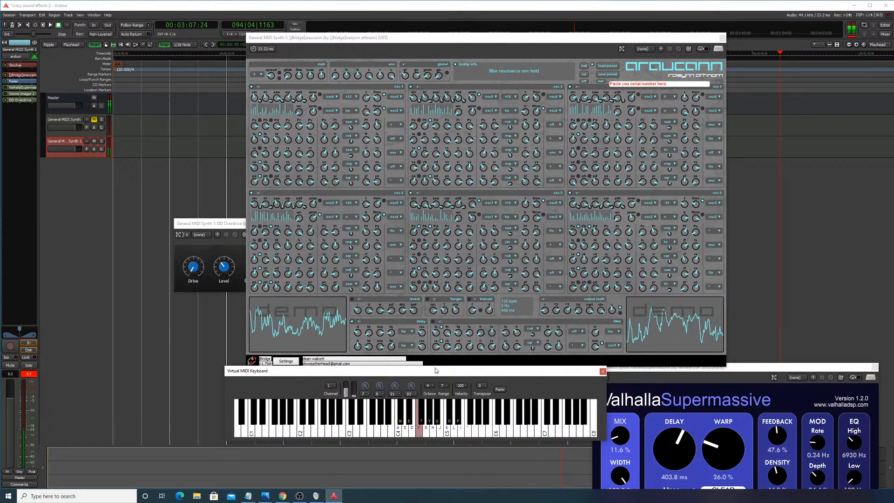
key("w")
Step: Randomize araucann's global section twice while playing C#4, F4 and G4
left_click(406, 65)
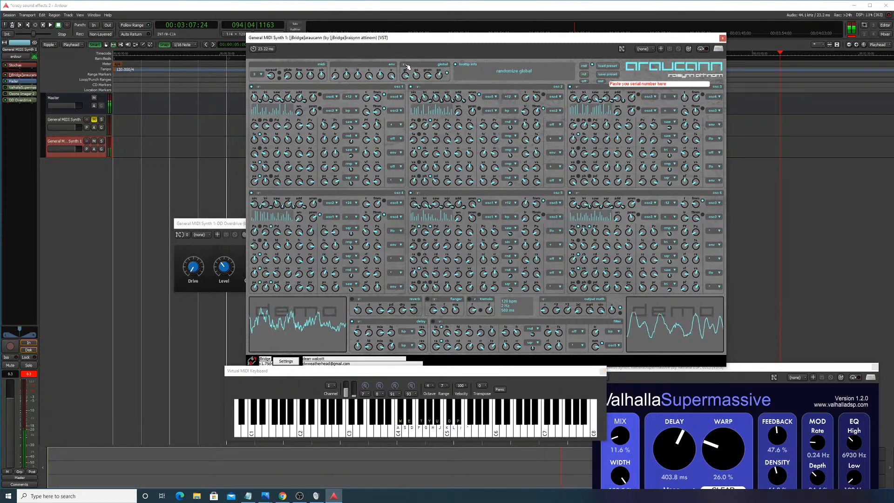
key("w")
key("f")
left_click(405, 64)
key("w")
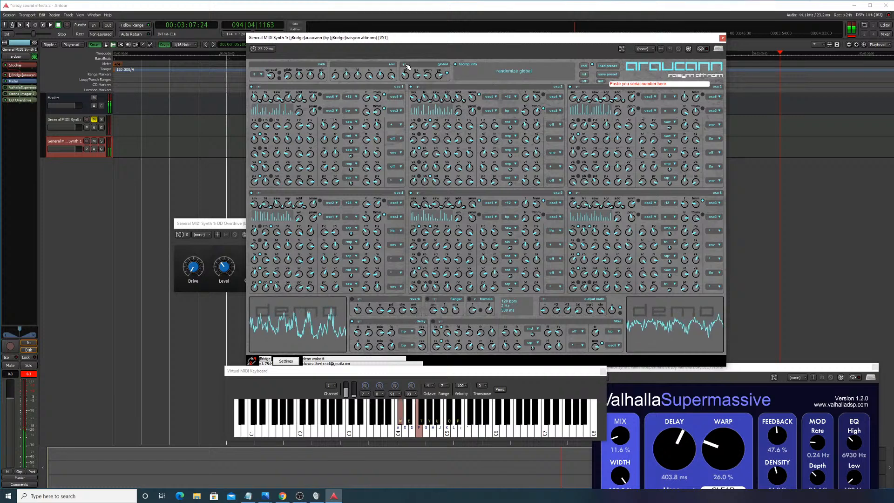
key("g")
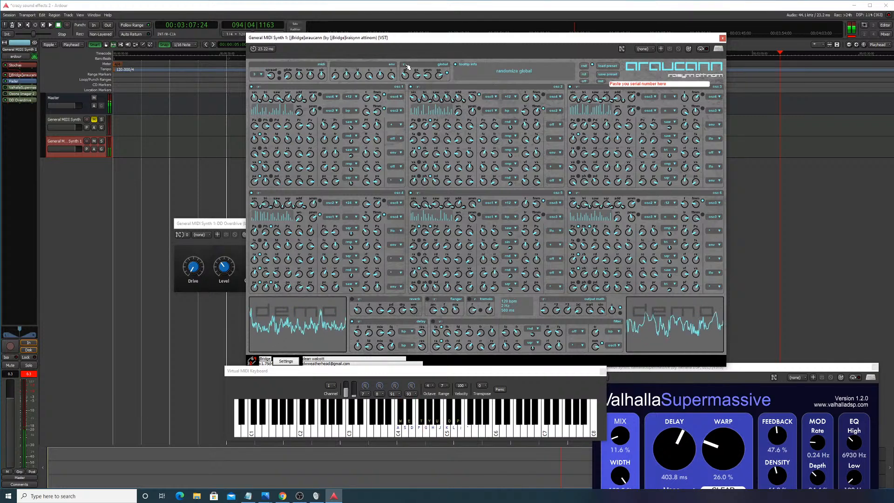
Step: Audition the changed global settings by alternating C4 and A4 and playing D4, E4, F4 and G4
key("h")
key("a")
key("h")
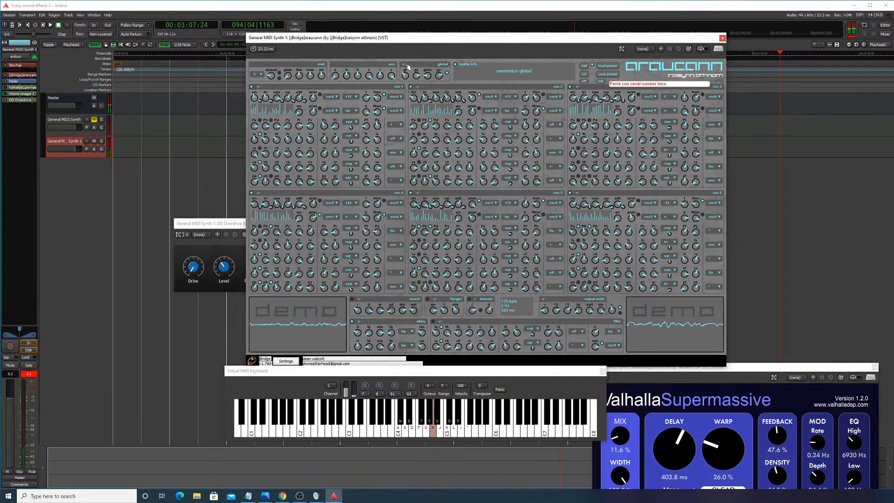
key("a")
key("h")
key("a")
key("g")
key("a")
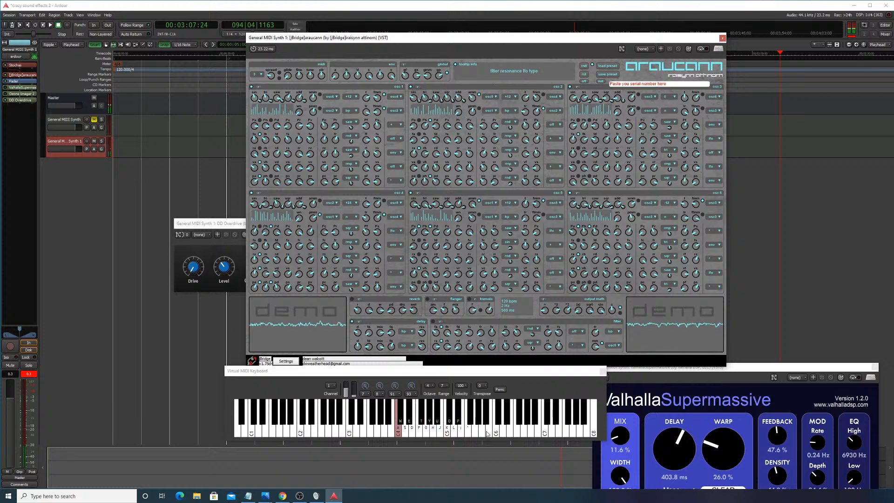
key("f")
key("s")
key("d")
key("f")
Step: Sweep more virtual keyboard notes, randomize araucann's global section again, and bring the virtual keyboard back into focus
mouse_move(449, 424)
left_mouse_down()
mouse_move(404, 428)
mouse_move(452, 428)
left_mouse_up()
left_click_drag(395, 407, 400, 406)
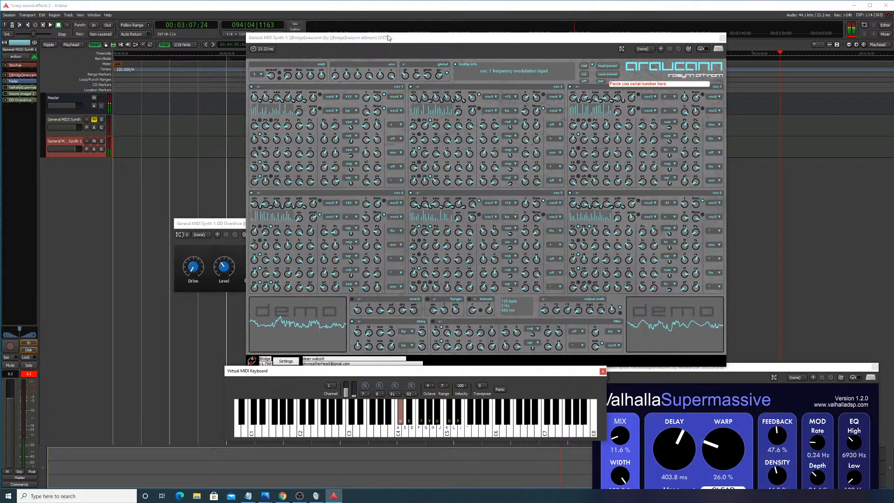
left_click(405, 66)
left_click(406, 66)
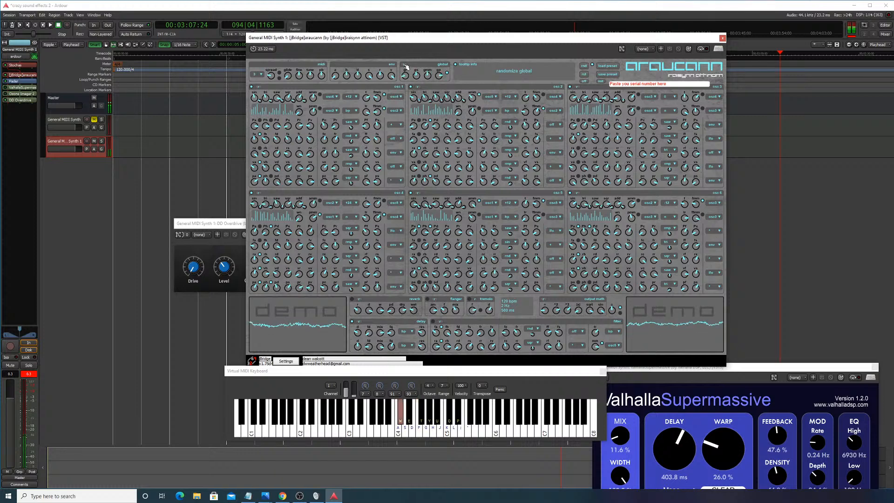
left_click(458, 394)
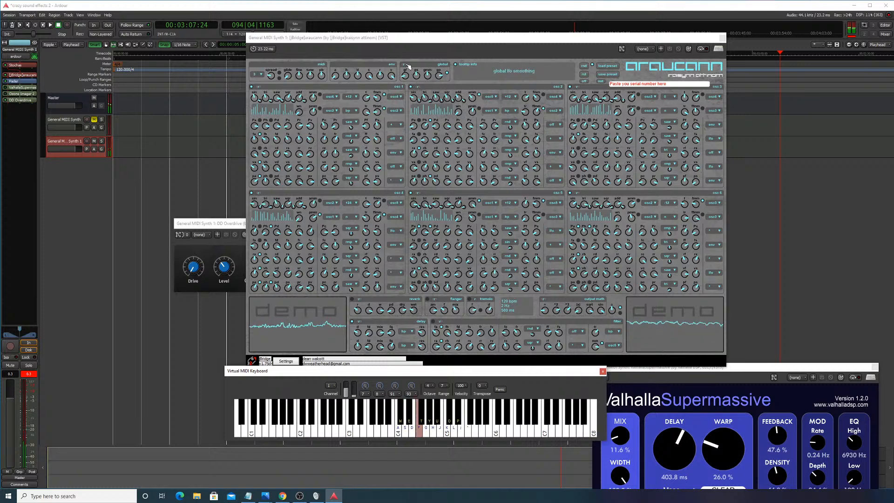
Step: Randomize araucann's global section twice, playing D4 on the virtual keyboard in between
left_click(407, 65)
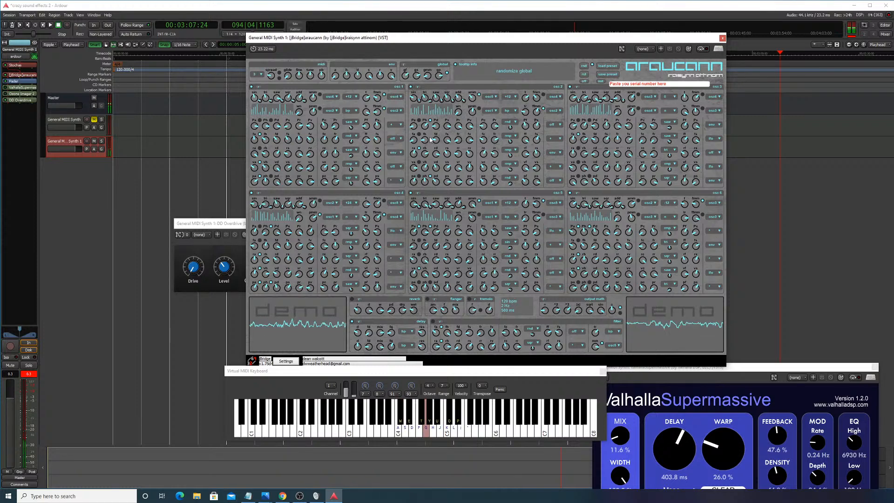
left_click(405, 435)
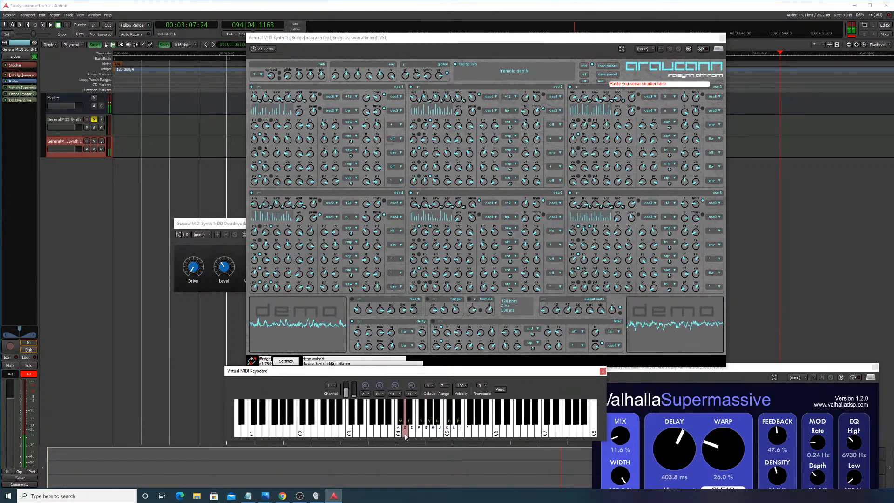
left_click(405, 65)
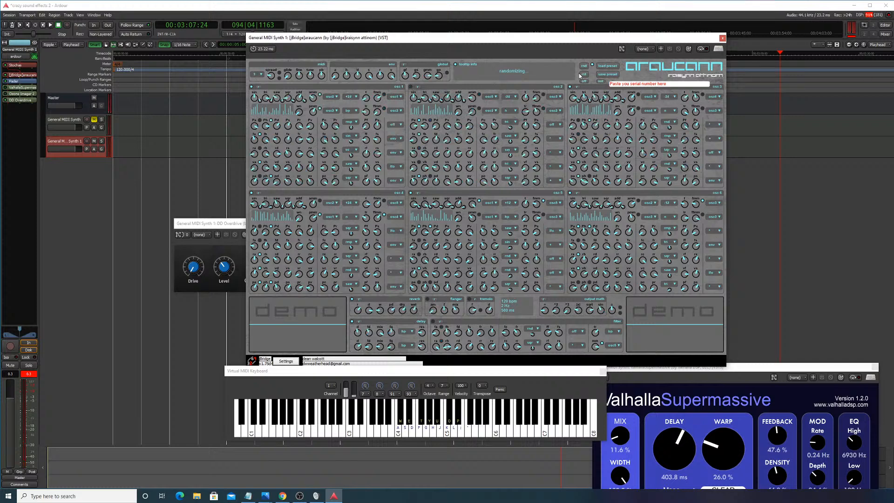
Step: Audition the randomized araucann patch with C#4 and G4, and randomize the whole patch again
key("w")
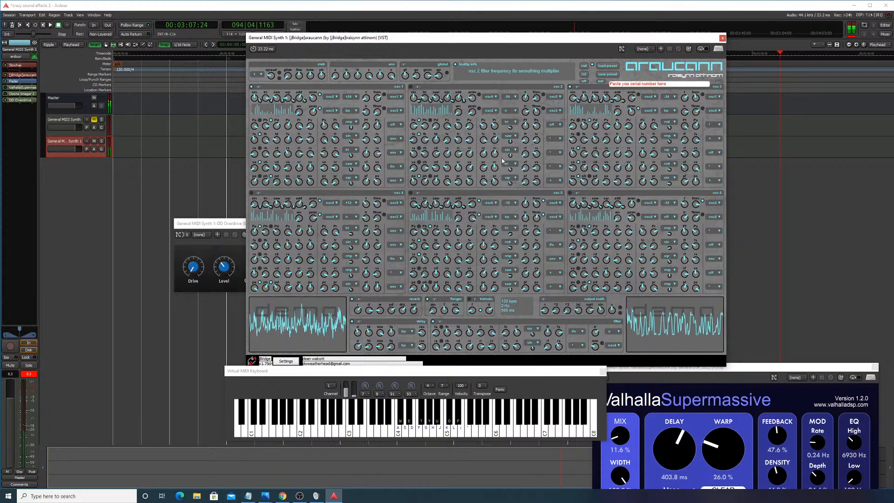
key("g")
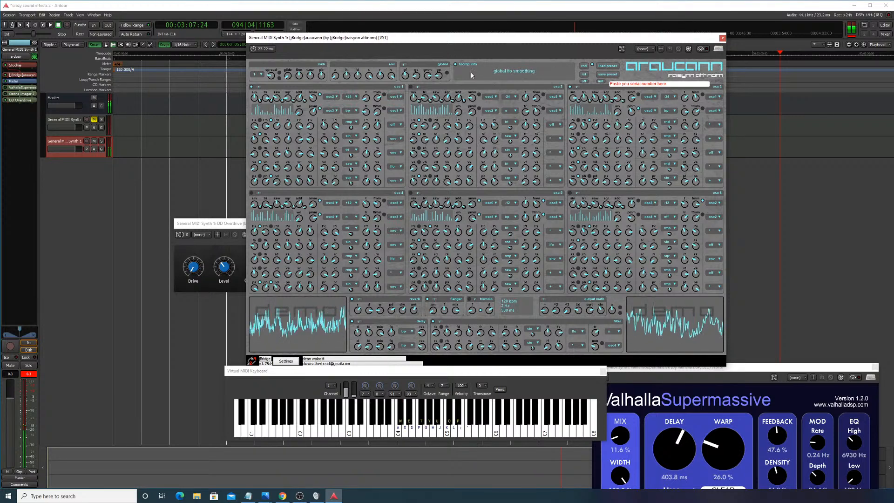
left_click(585, 66)
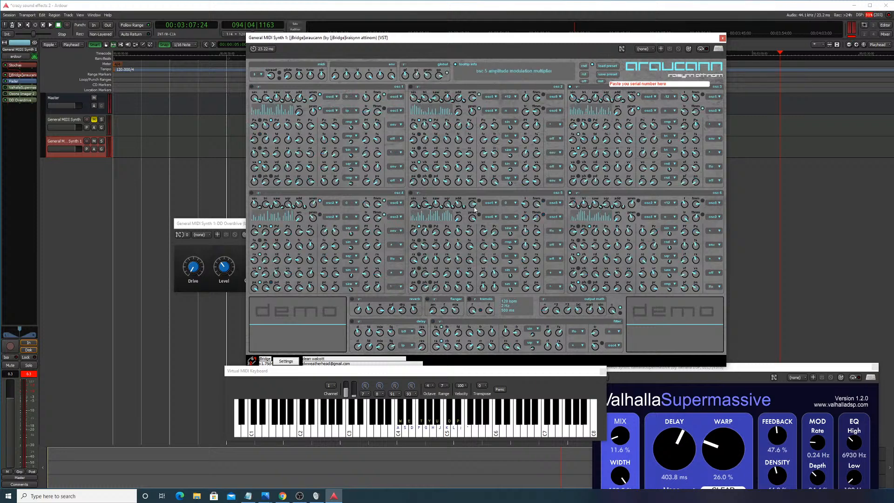
Step: Play C4 and G4 repeatedly on the new patch while switching on further araucann oscillators, including oscillators 2 and 1
key("a")
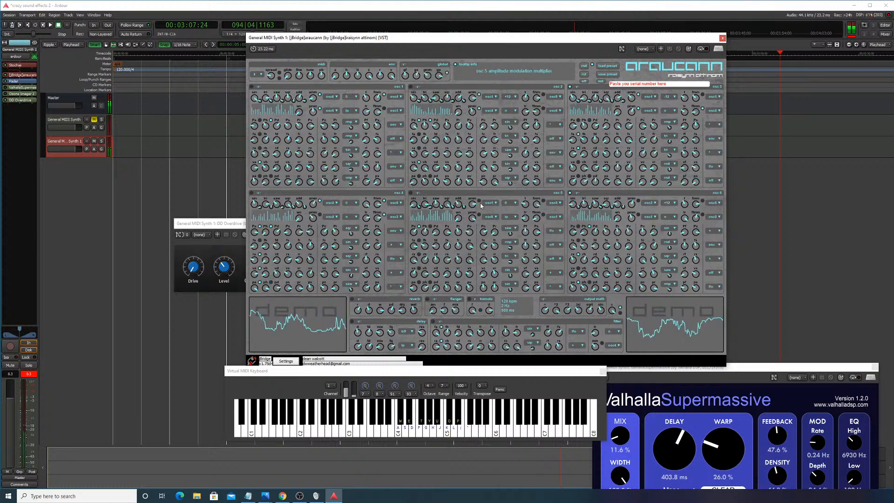
key("a")
key("g")
key("a")
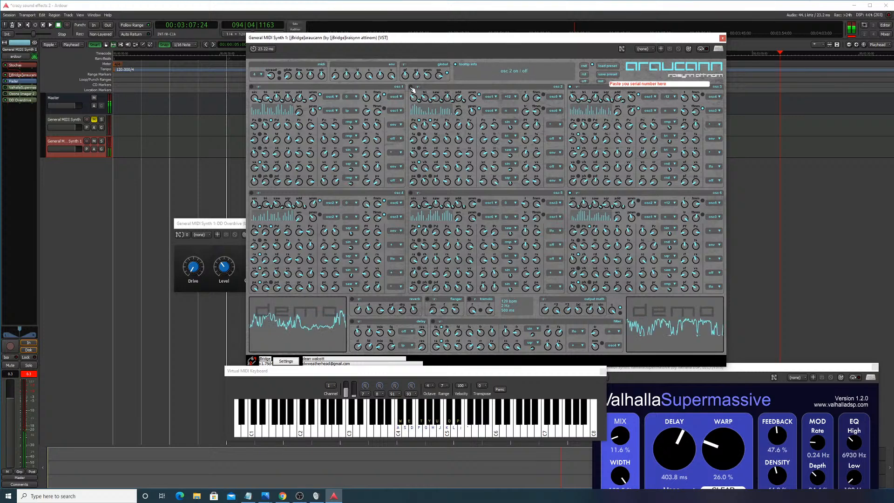
key("a")
key("a")
key("g")
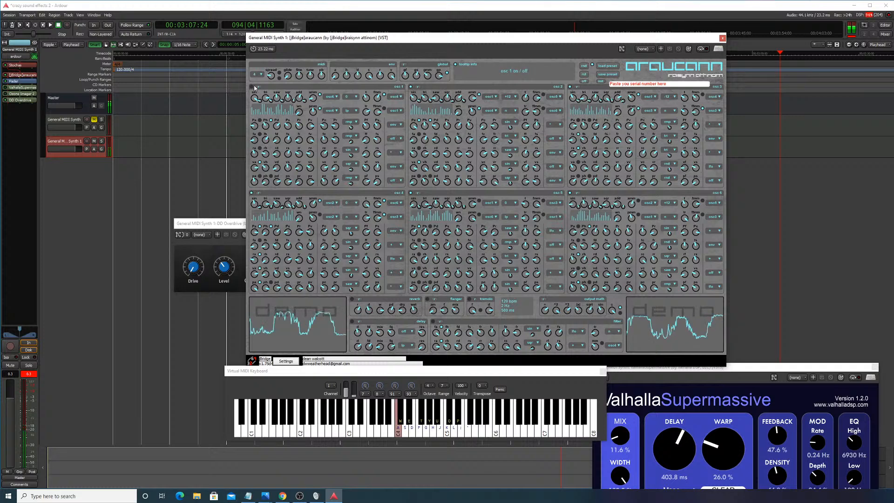
key("a")
key("a")
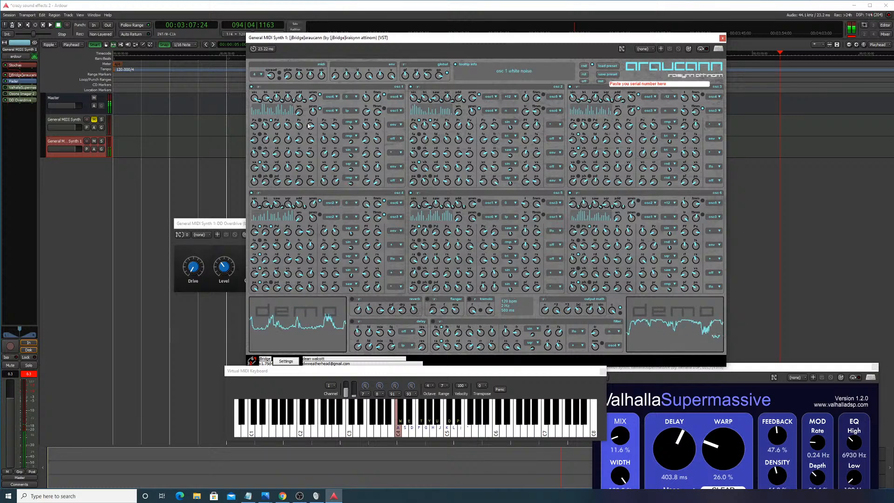
Step: Audition the patch by sweeping across the middle octaves of the virtual keyboard and playing A#4, G4 and C4
left_click(434, 433)
key("l")
mouse_move(436, 443)
left_mouse_down()
mouse_move(364, 419)
mouse_move(400, 412)
left_mouse_up()
left_click(411, 394)
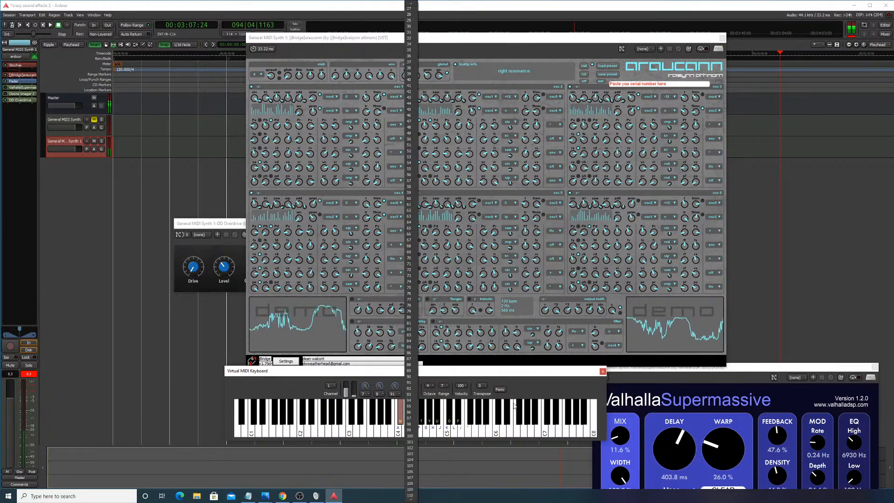
mouse_move(458, 418)
left_mouse_down()
mouse_move(507, 409)
mouse_move(412, 411)
mouse_move(445, 408)
mouse_move(470, 423)
left_mouse_up()
key("u")
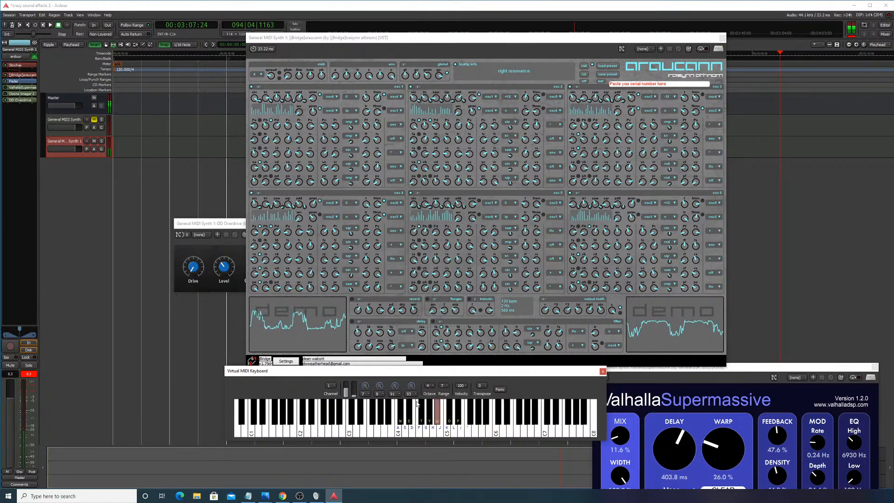
key("g")
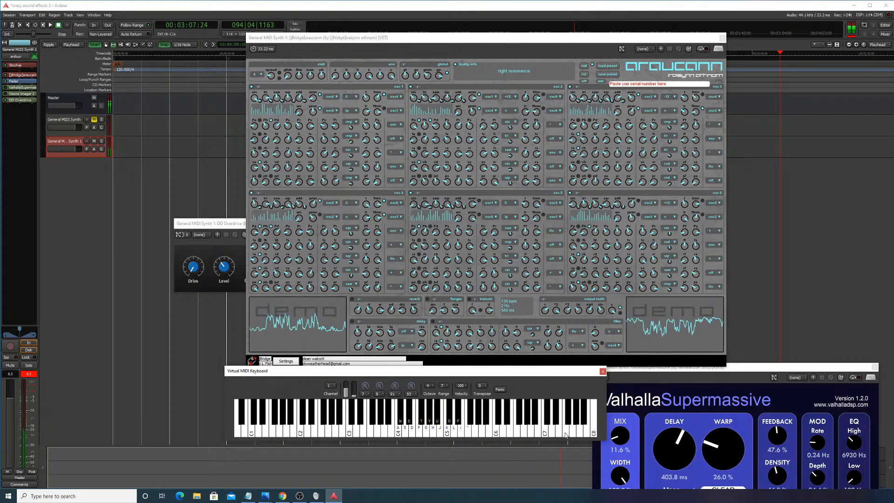
key("a")
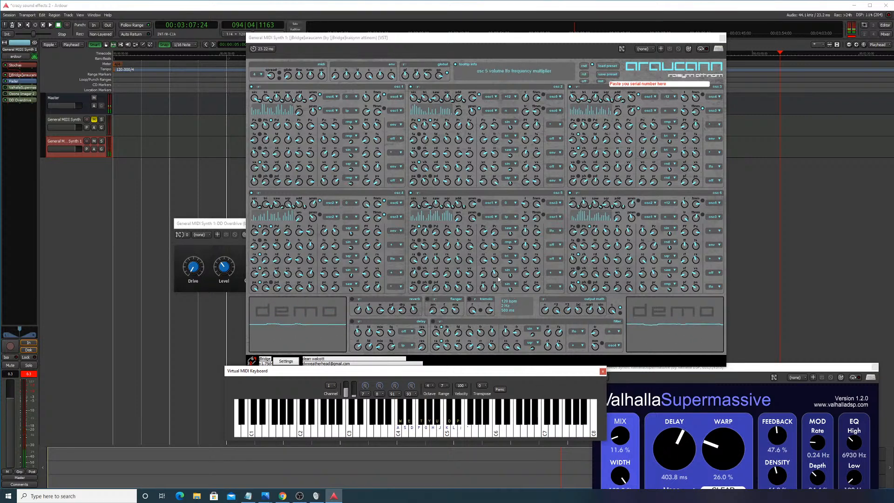
Step: Audition widely spaced notes from C#2 up to the sixth octave, sweep down around C5, and play G4 and C4
left_click(450, 423)
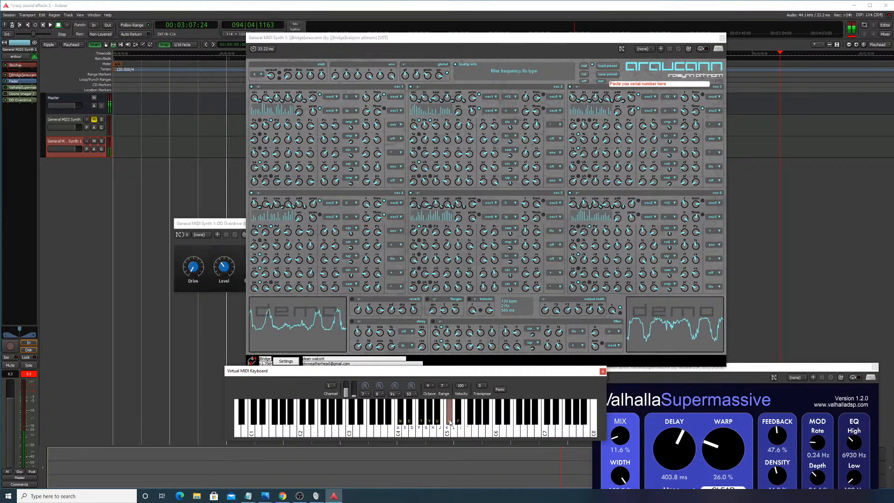
left_click(394, 425)
left_click(303, 412)
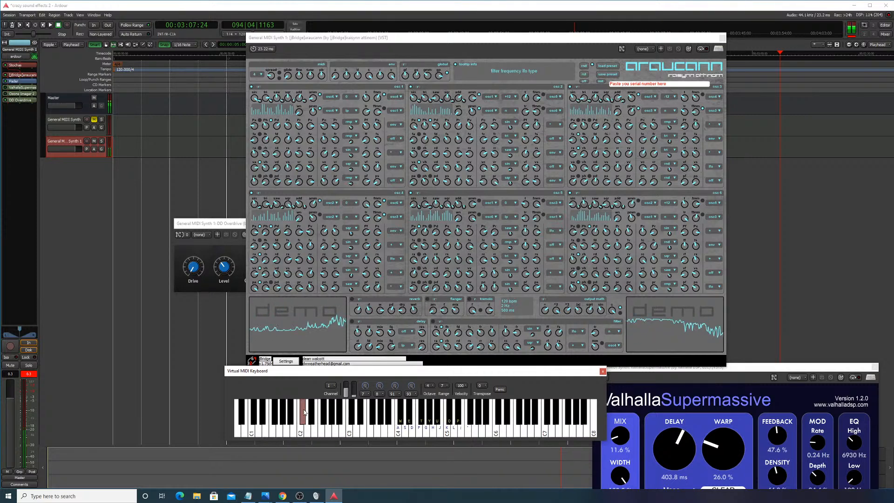
left_click(472, 425)
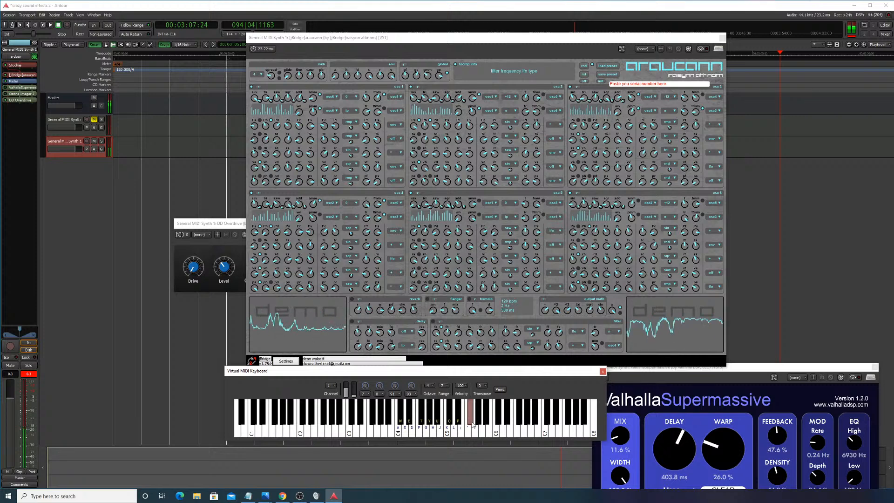
left_click(399, 428)
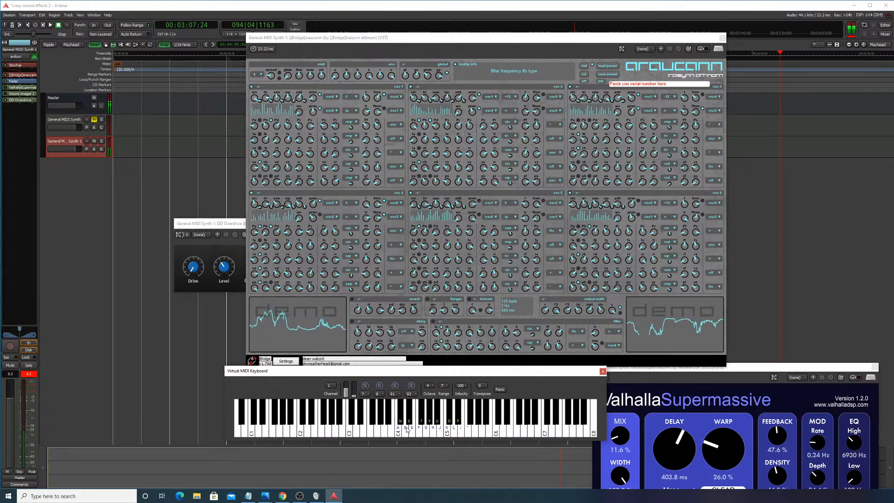
left_click(500, 429)
left_click(467, 431)
mouse_move(467, 433)
left_mouse_down()
mouse_move(409, 415)
mouse_move(454, 409)
left_mouse_up()
key("g")
key("a")
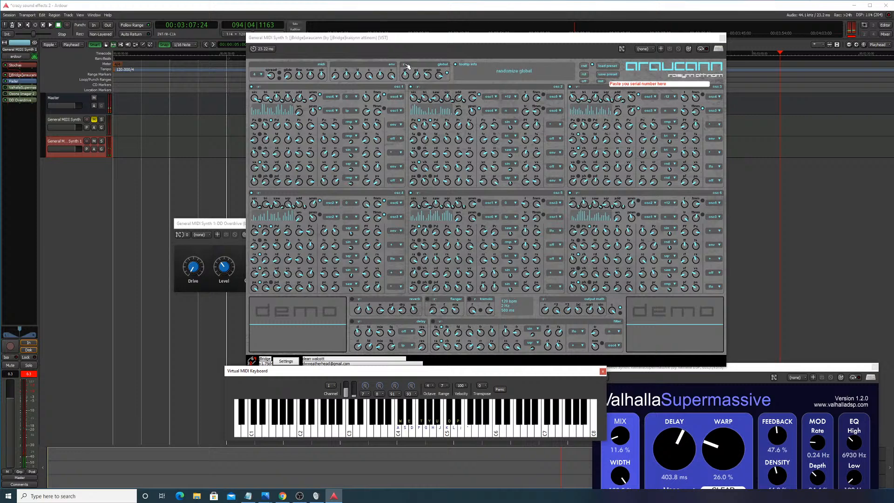
Step: Randomize araucann's global section and audition the change with C4, G4 and A4
left_click(405, 67)
key("a")
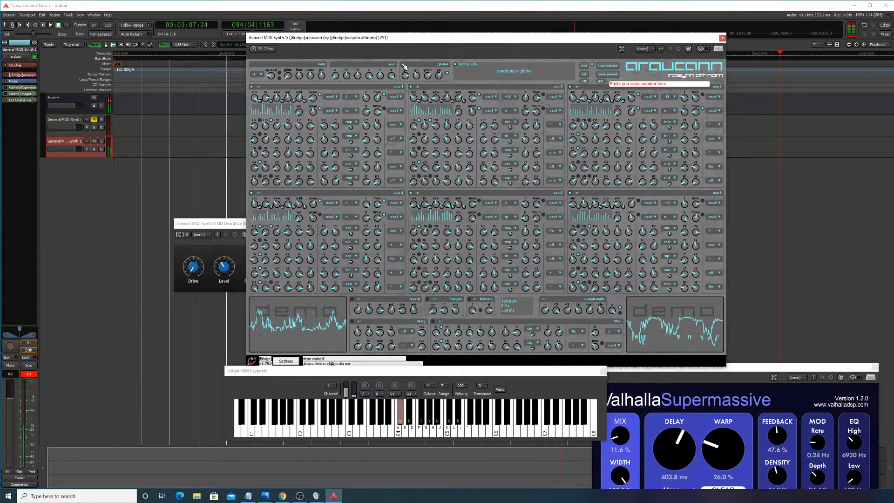
key("g")
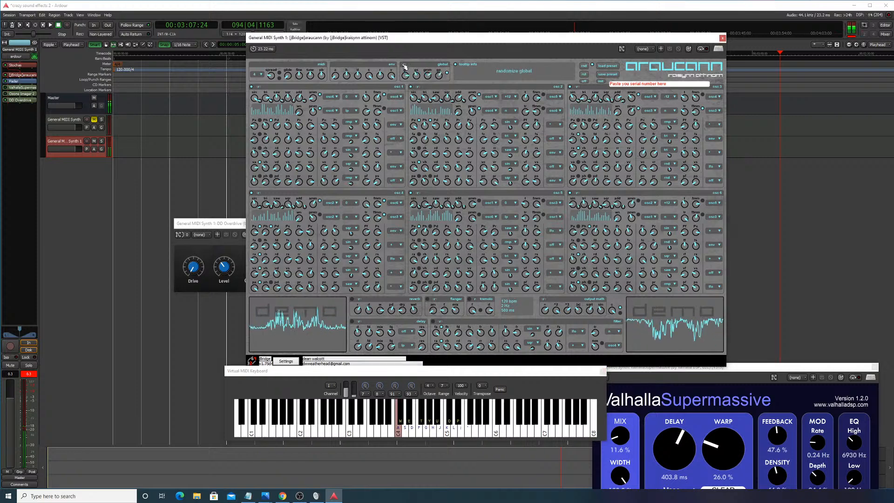
key("a")
key("h")
key("a")
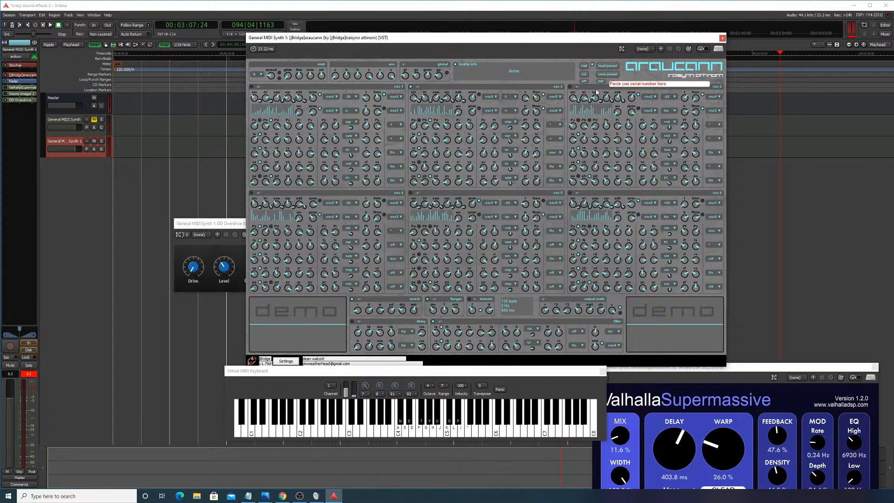
Step: Audition another fully randomized araucann patch with C#4, G4 and C4
key("w")
key("w")
key("g")
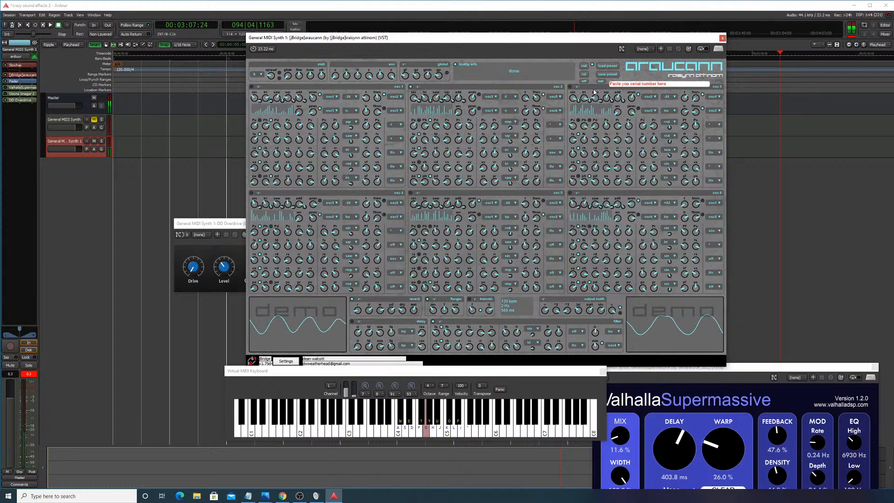
key("a")
key("g")
Step: Switch on araucann oscillators 3 and 5 while playing C#4, C4 and G4
left_click(570, 87)
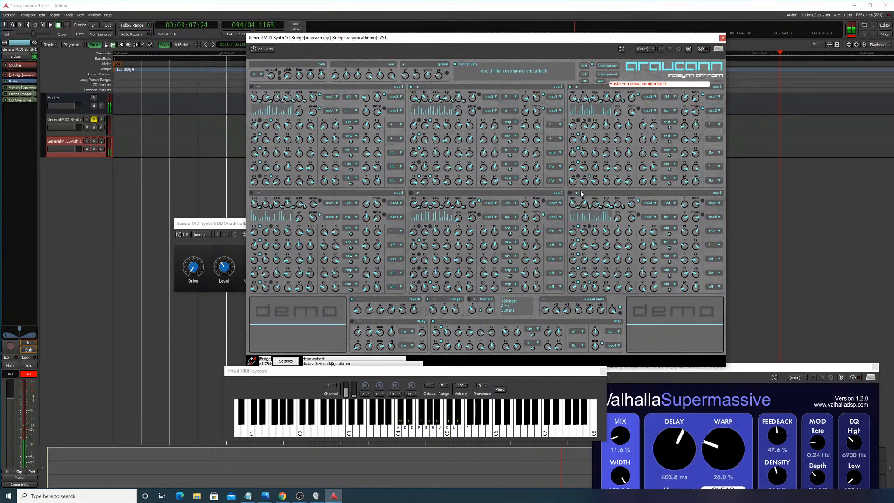
key("w")
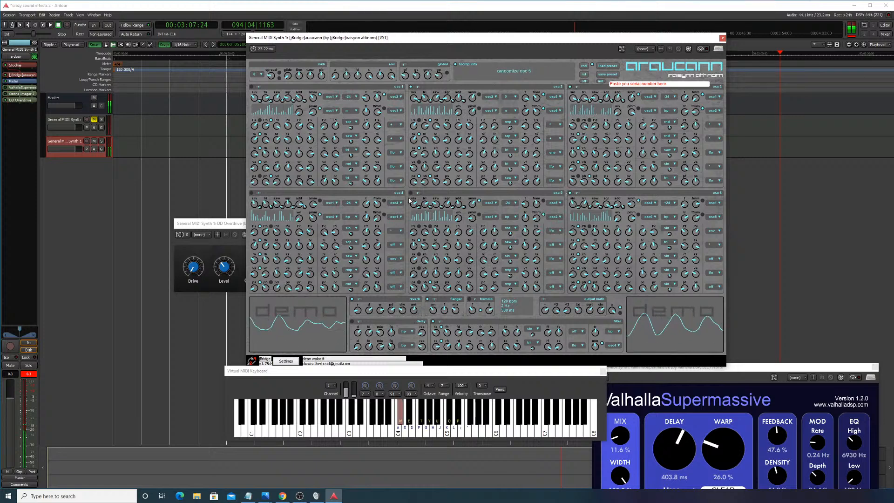
left_click(411, 193)
key("w")
key("a")
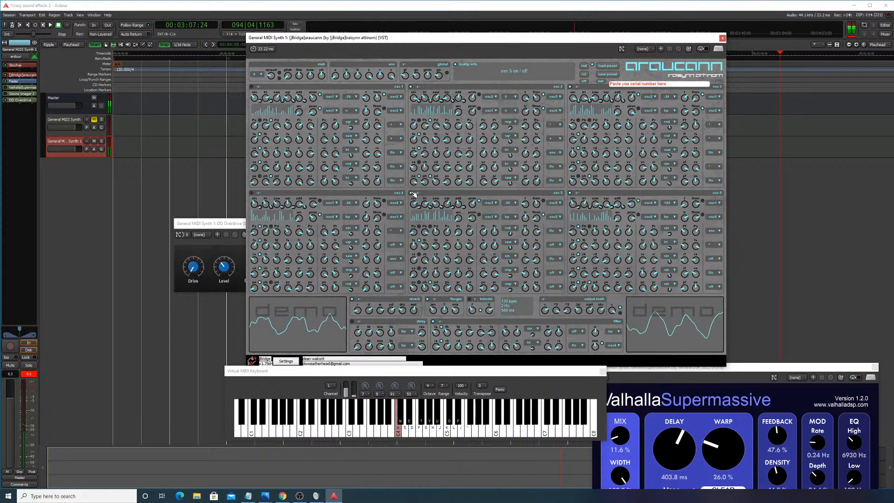
key("g")
Step: Switch on araucann oscillators 4 and 1 while playing C#4 and alternating C4 with G4
key("w")
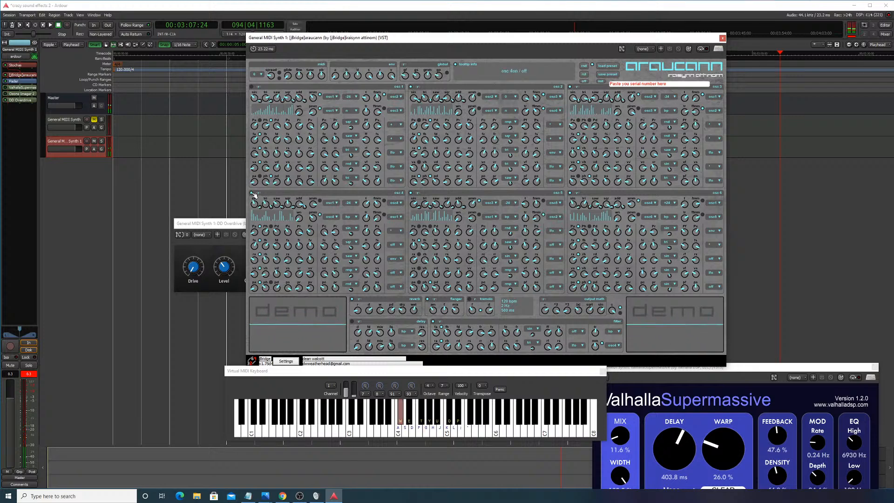
key("a")
key("g")
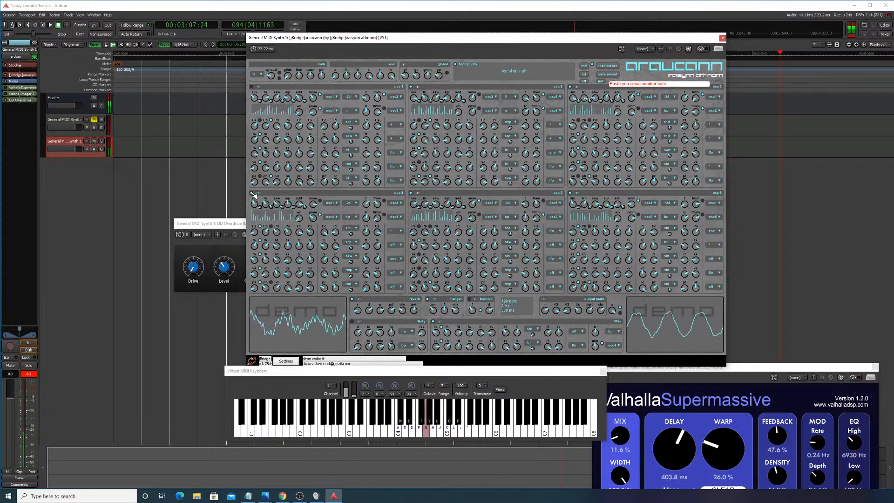
key("a")
key("g")
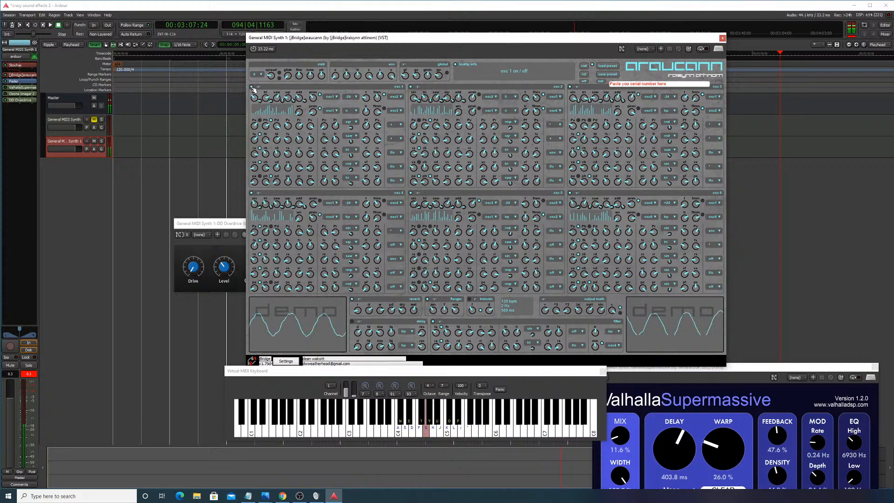
key("a")
key("g")
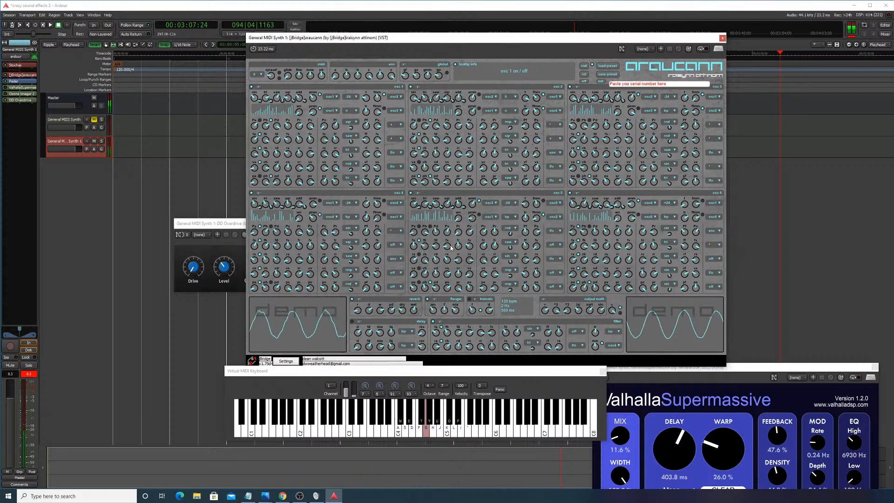
key("a")
Step: Sweep the virtual keyboard between the fourth and fifth octaves, play F4, A4 and D#4, and toggle oscillator 6
mouse_move(415, 422)
left_mouse_down()
mouse_move(376, 430)
mouse_move(433, 417)
mouse_move(350, 412)
mouse_move(480, 415)
mouse_move(403, 417)
mouse_move(472, 421)
mouse_move(414, 413)
mouse_move(459, 408)
left_mouse_up()
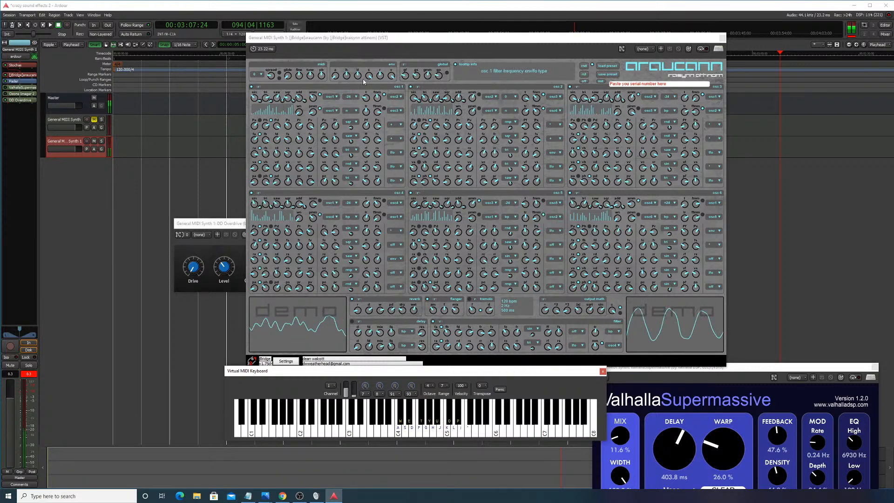
key("f")
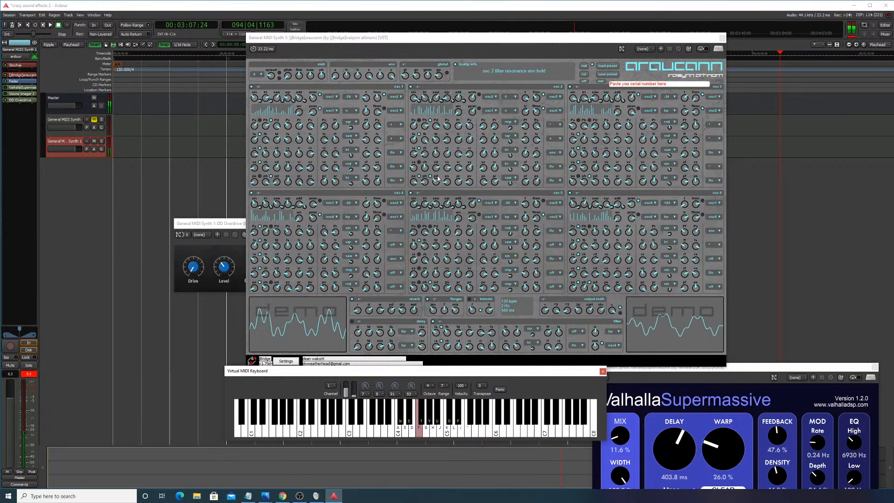
key("h")
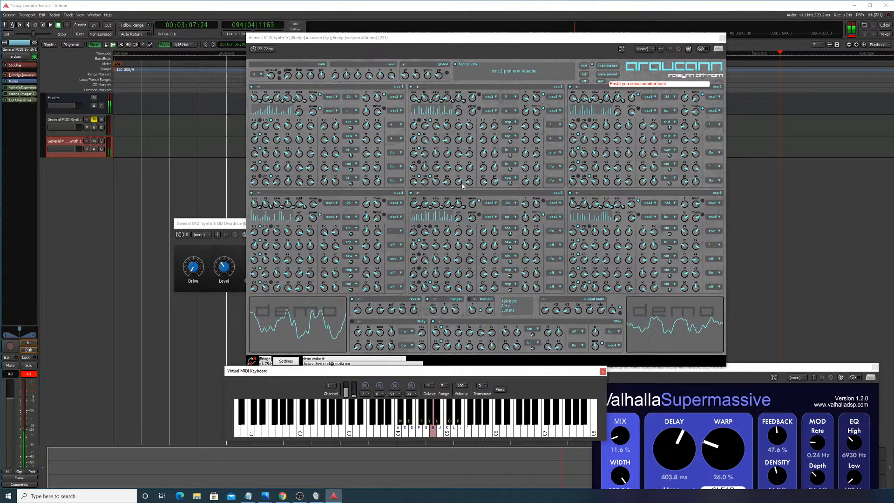
key("e")
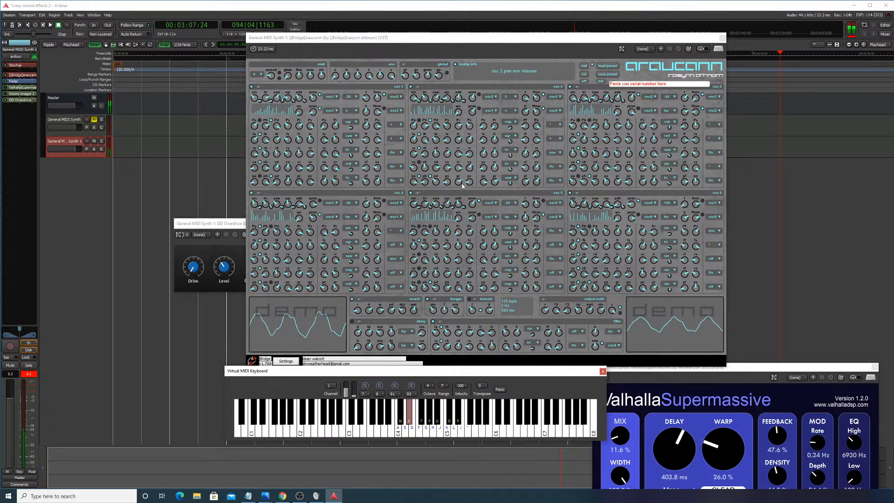
left_click(570, 193)
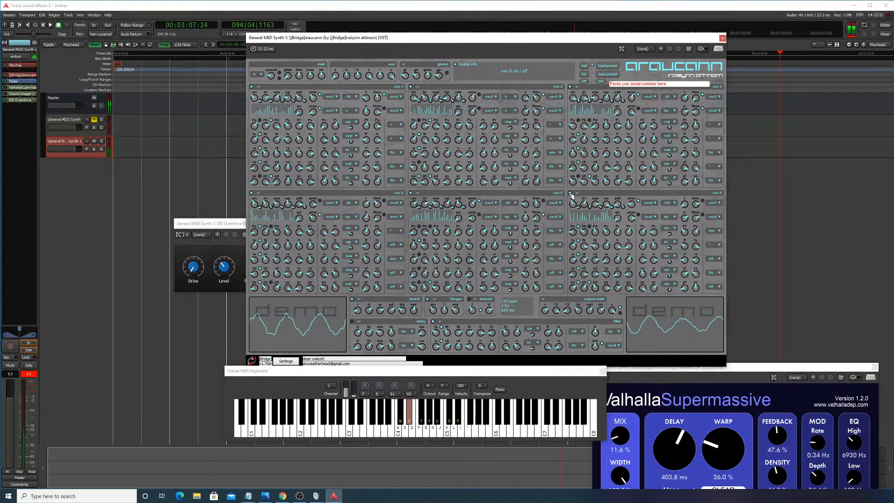
Step: Toggle araucann oscillator 1 and audition the patch with D#4 and C#4
key("e")
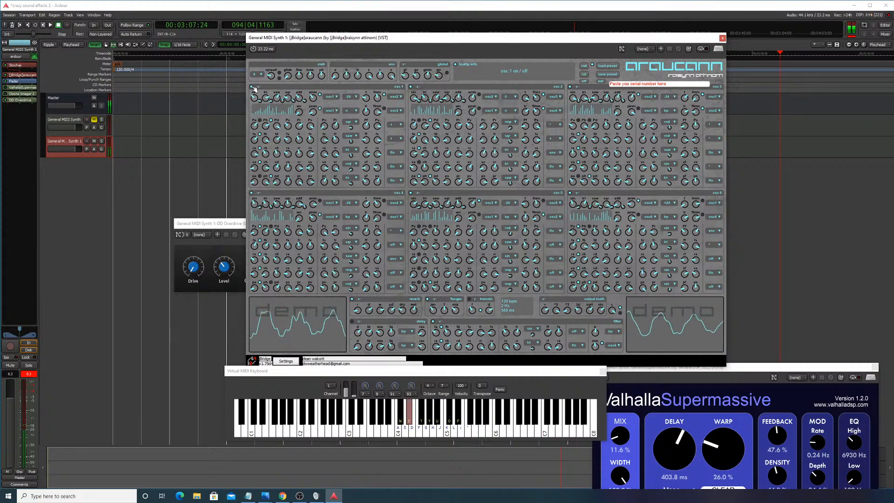
left_click(252, 87)
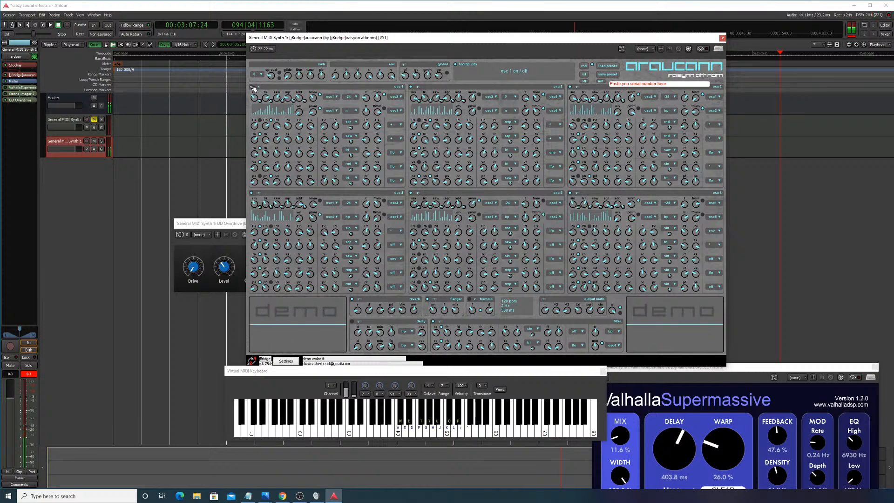
key("e")
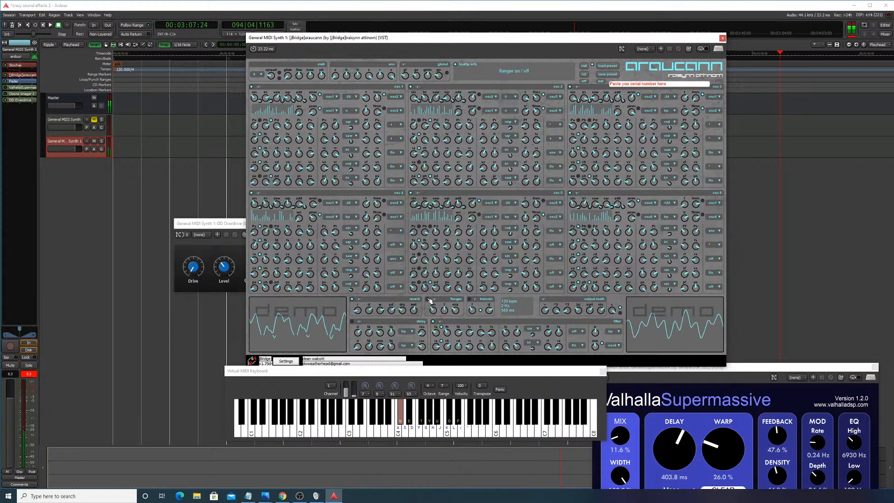
key("e")
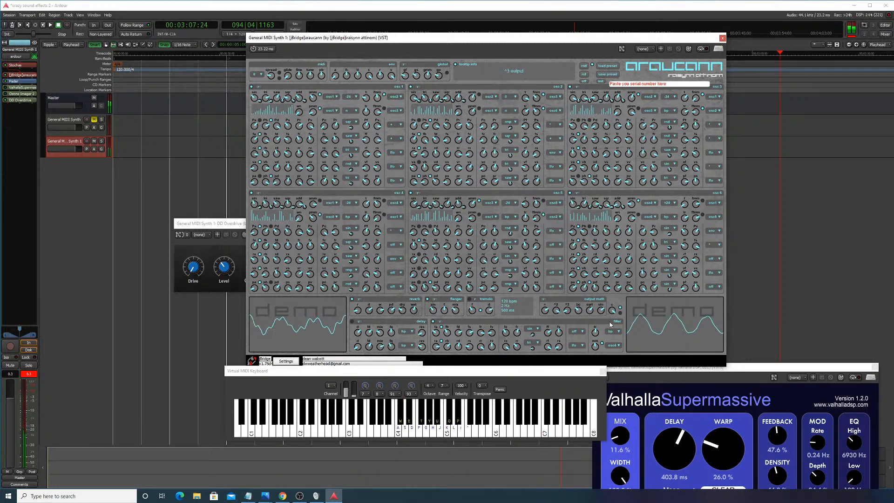
key("w")
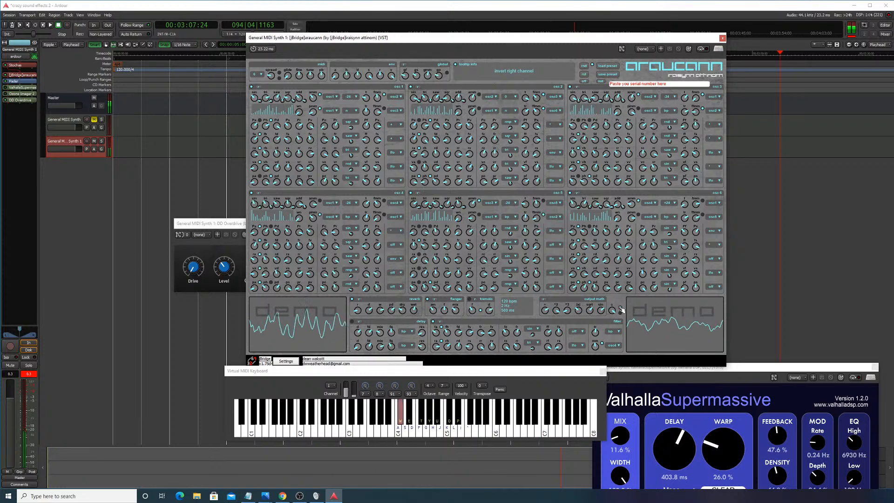
key("w")
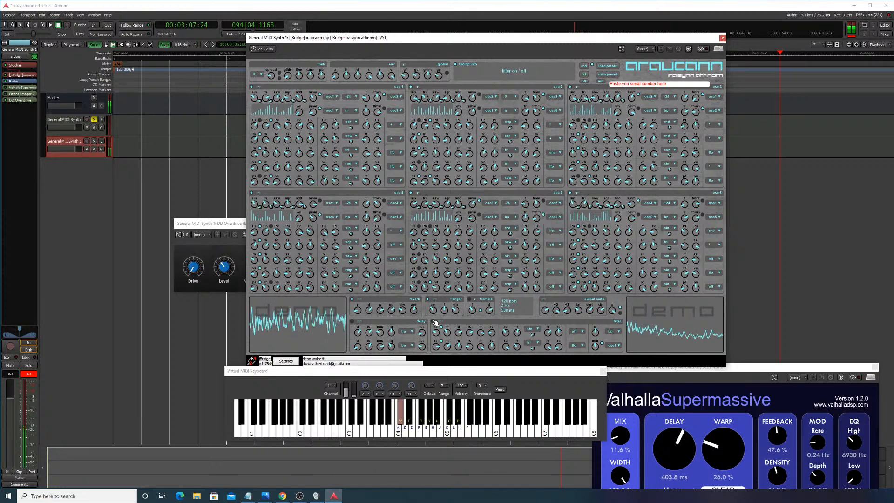
Step: Randomize the araucann filter while playing F4, C#4, G4 and A4
key("f")
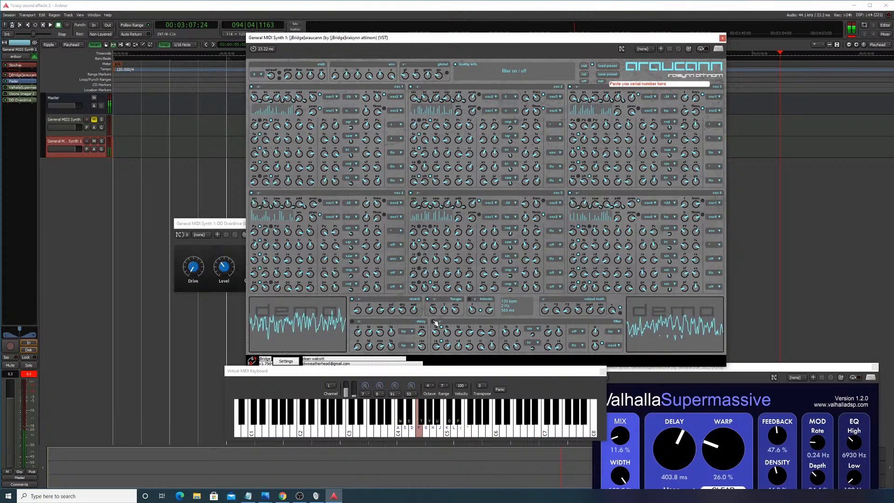
key("w")
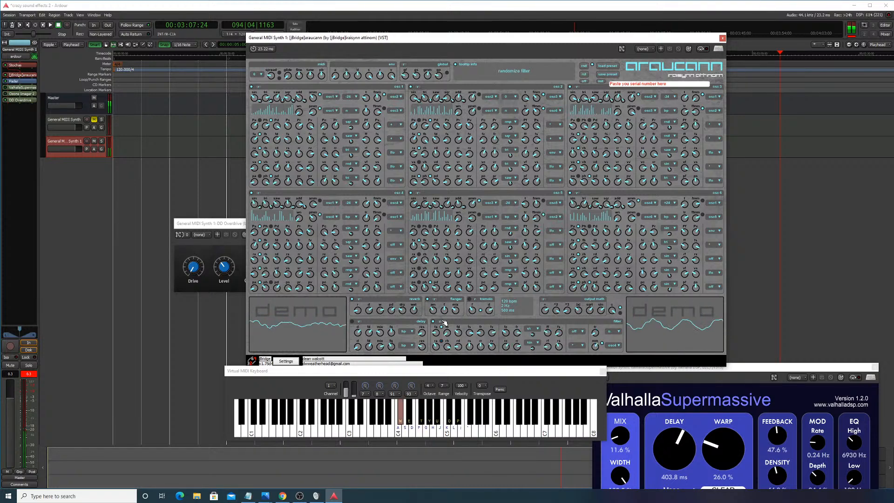
key("g")
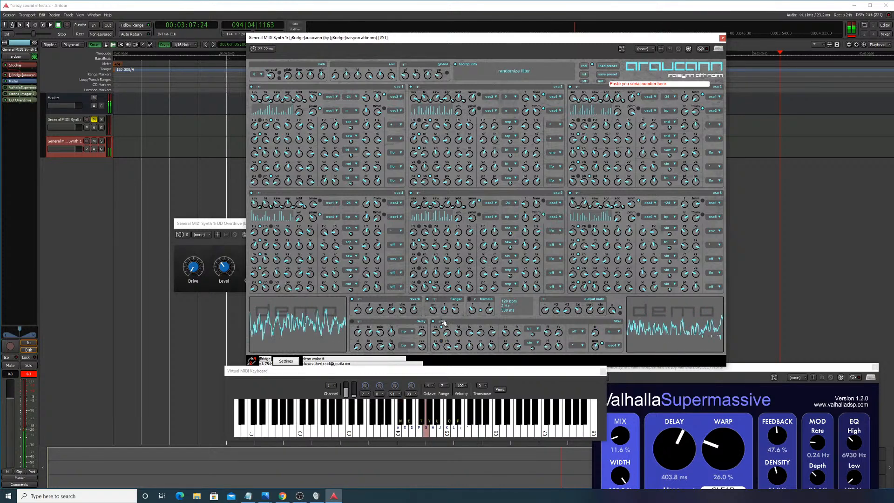
key("h")
key("w")
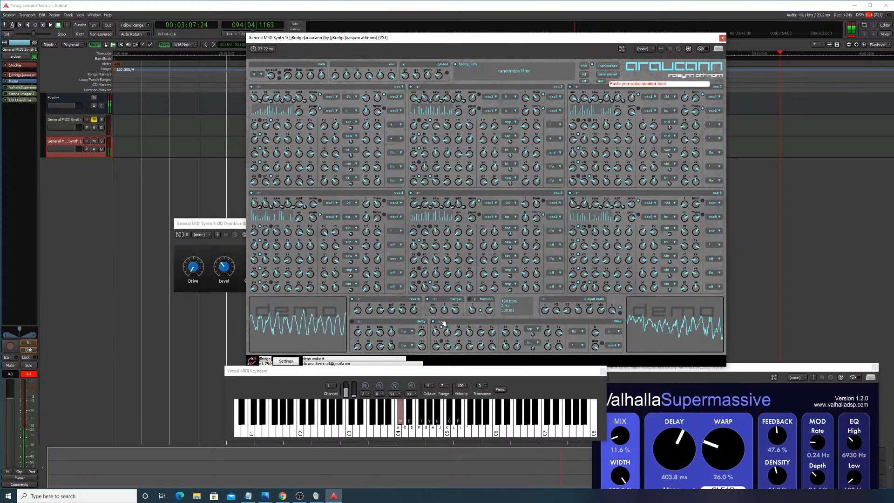
Step: Keep randomizing the araucann filter while alternating A4 with C#4
key("h")
key("w")
key("h")
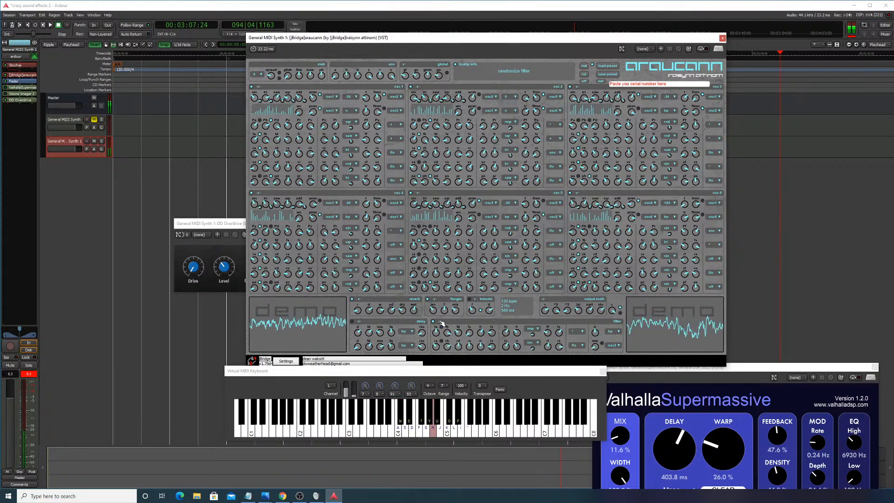
key("h")
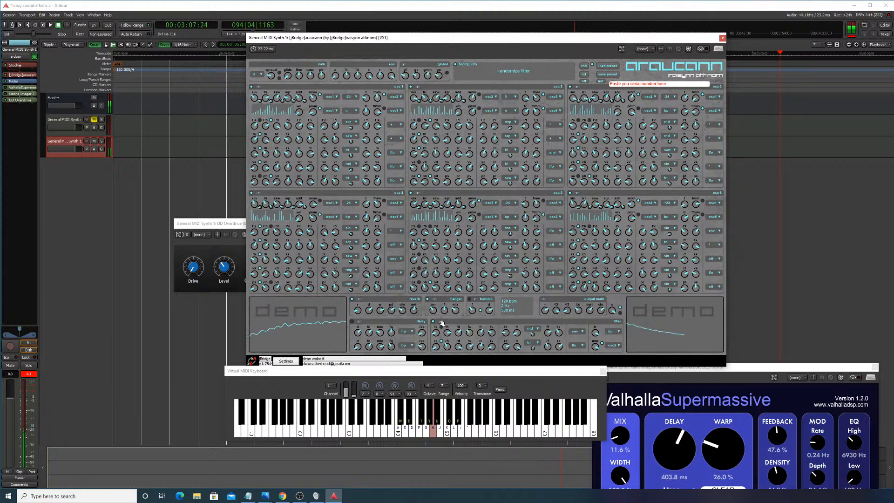
key("w")
key("h")
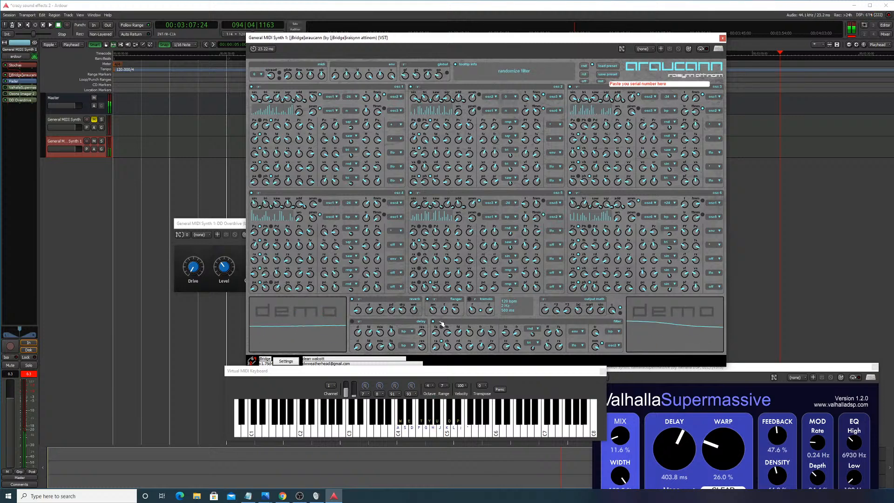
key("w")
key("h")
key("w")
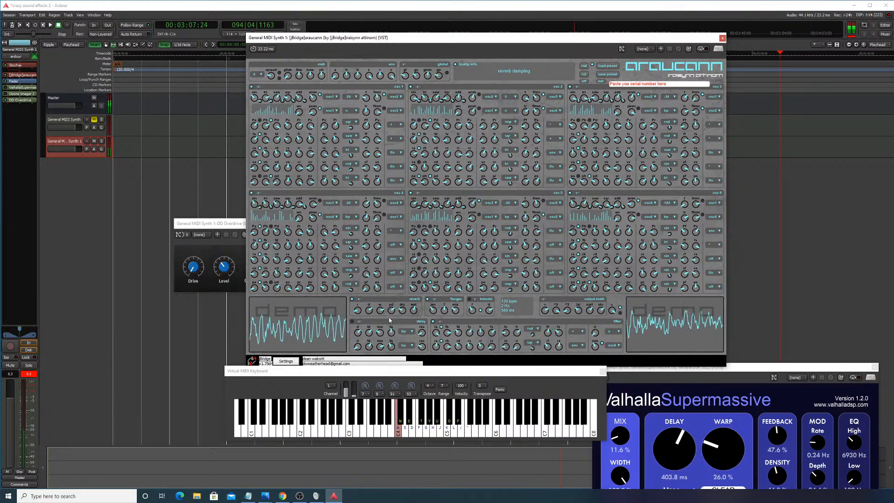
Step: Randomize the araucann delay while playing C#4, A4 and C4
key("w")
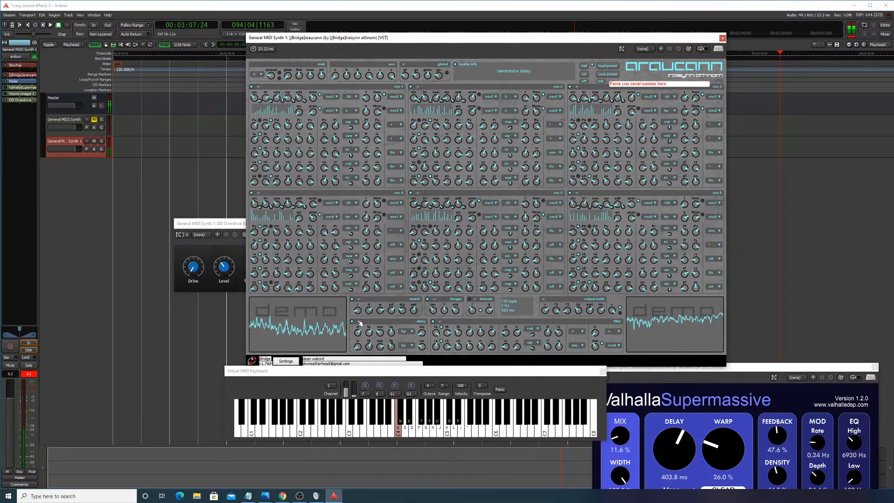
key("h")
key("w")
left_click(359, 323)
key("h")
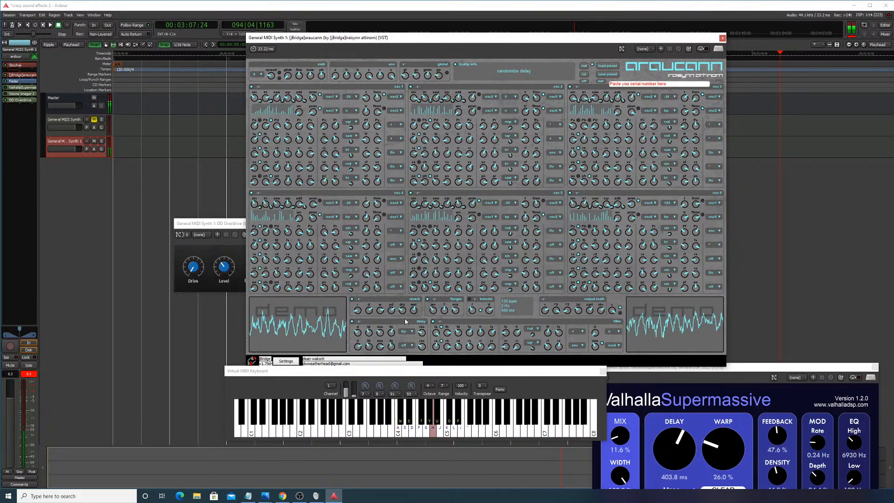
key("a")
key("h")
Step: Randomize the araucann filter twice while alternating C4 with A4
left_click(440, 322)
key("a")
key("h")
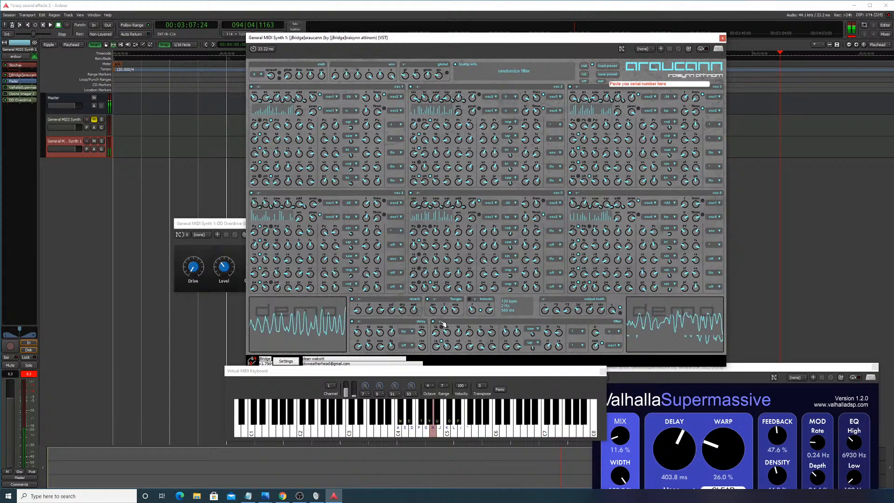
key("a")
left_click(442, 322)
key("h")
key("a")
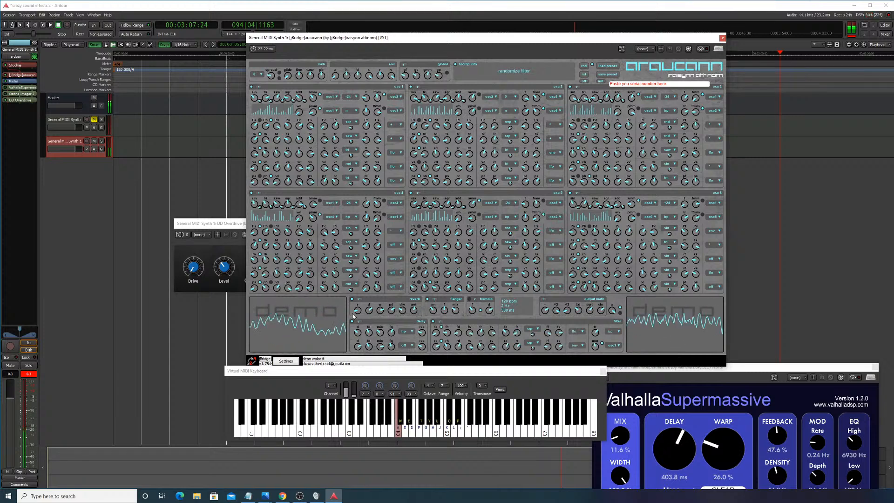
key("h")
key("a")
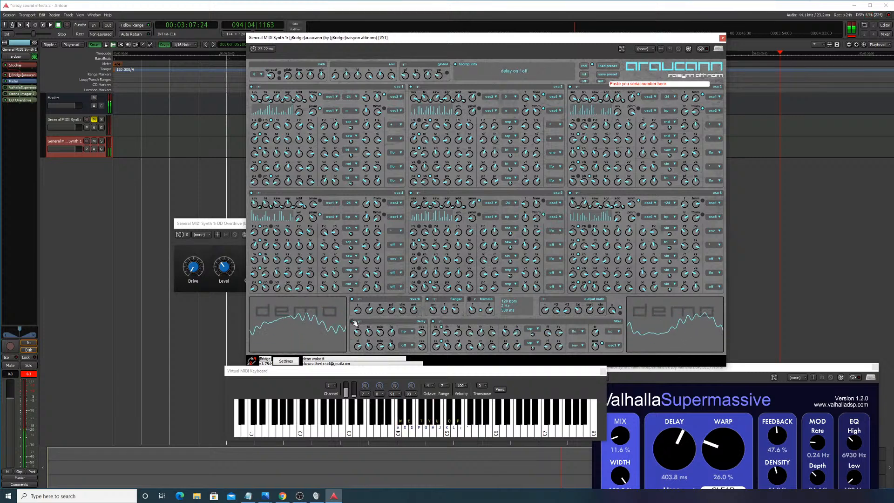
Step: Play A4 and repeated B4 notes, and randomize the araucann filter twice while alternating D4 with B4
key("h")
key("j")
key("j")
key("j")
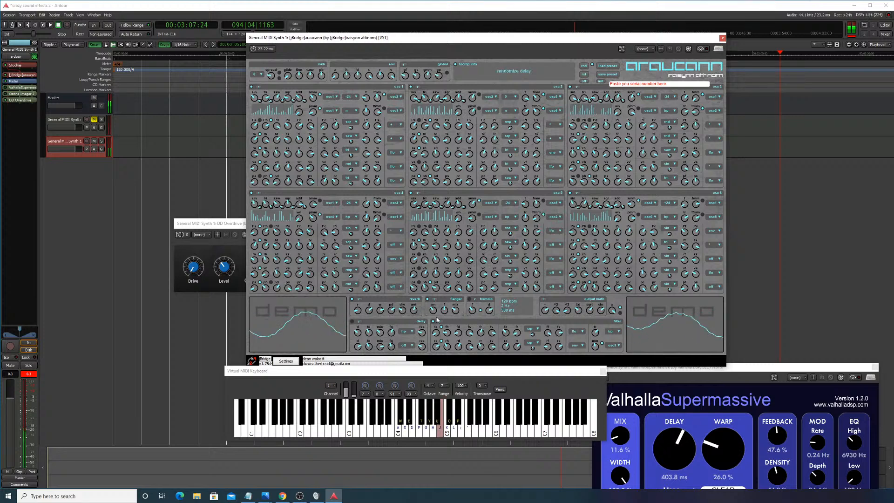
left_click(441, 322)
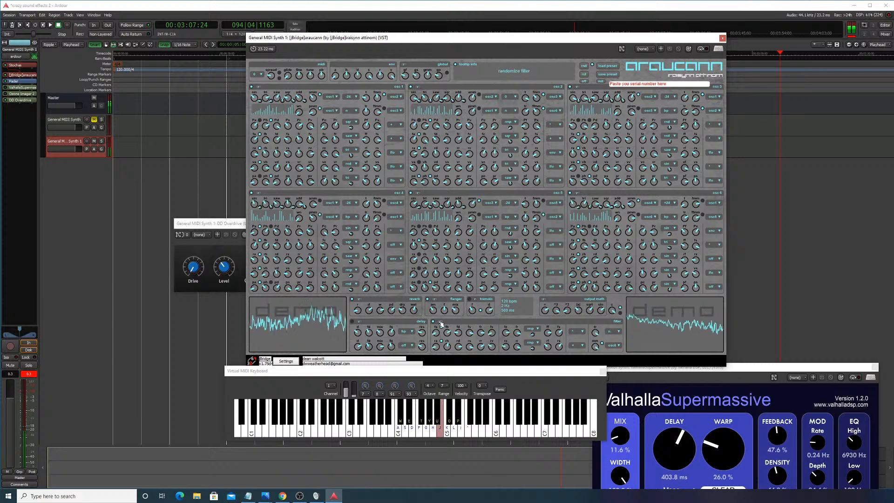
key("s")
key("j")
left_click(441, 322)
key("s")
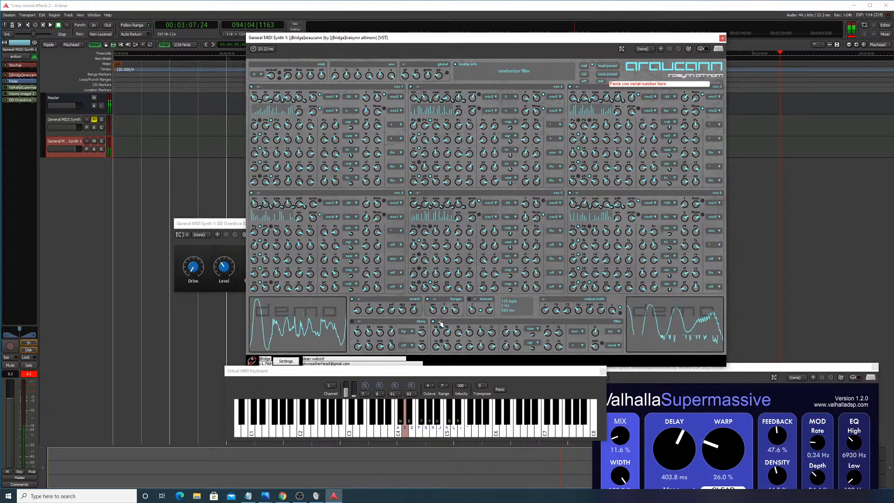
key("j")
key("s")
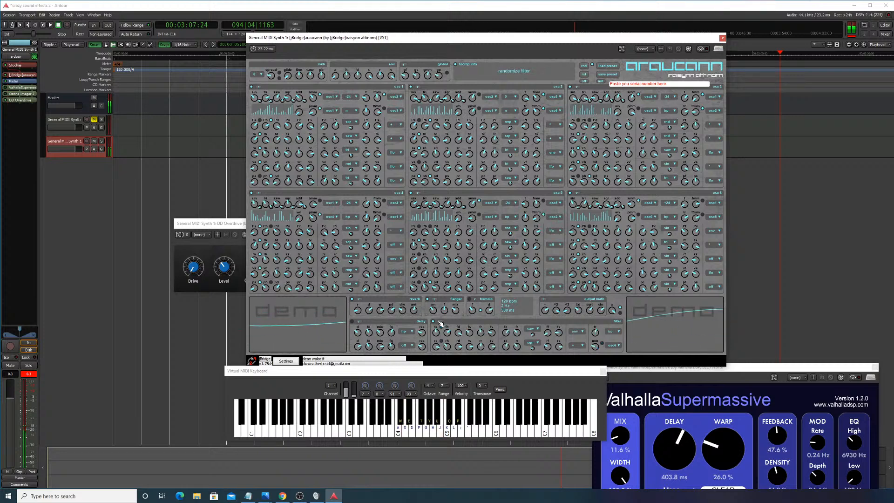
Step: Audition the current filter sound with F4, G4, B4 and C5, and alternate F#4 with B4
key("f")
key("g")
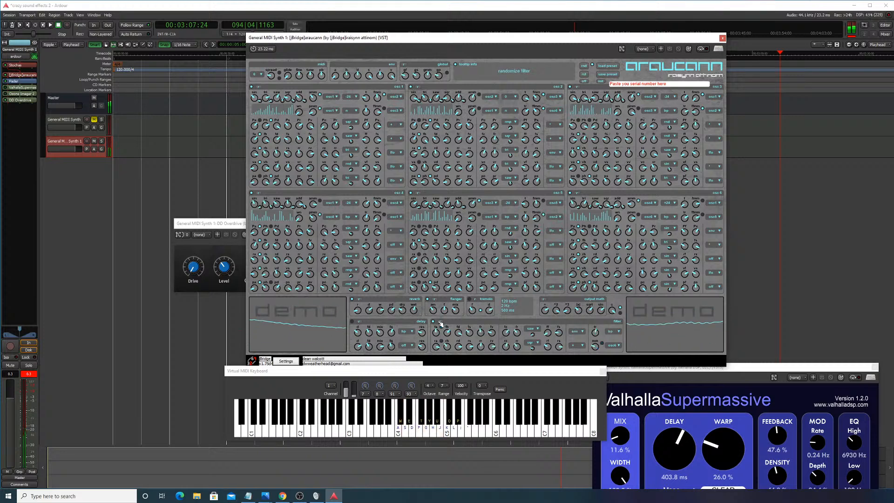
key("j")
key("k")
key("t")
key("j")
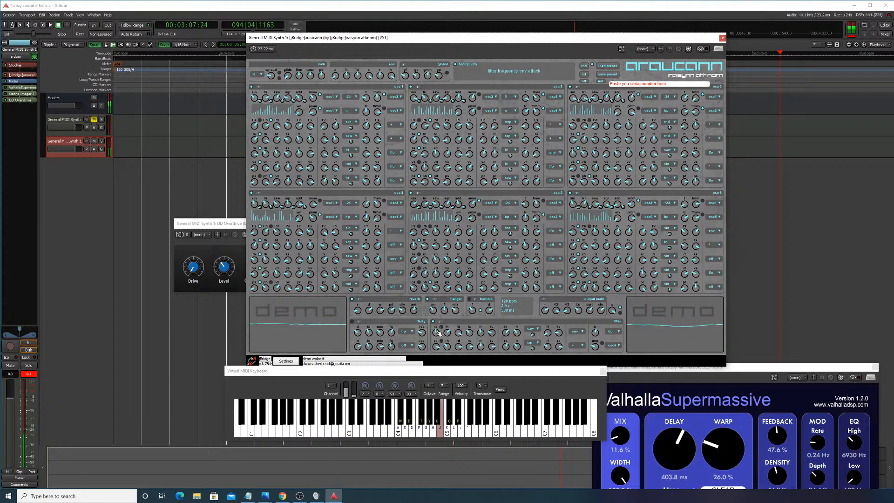
key("t")
key("j")
key("t")
key("j")
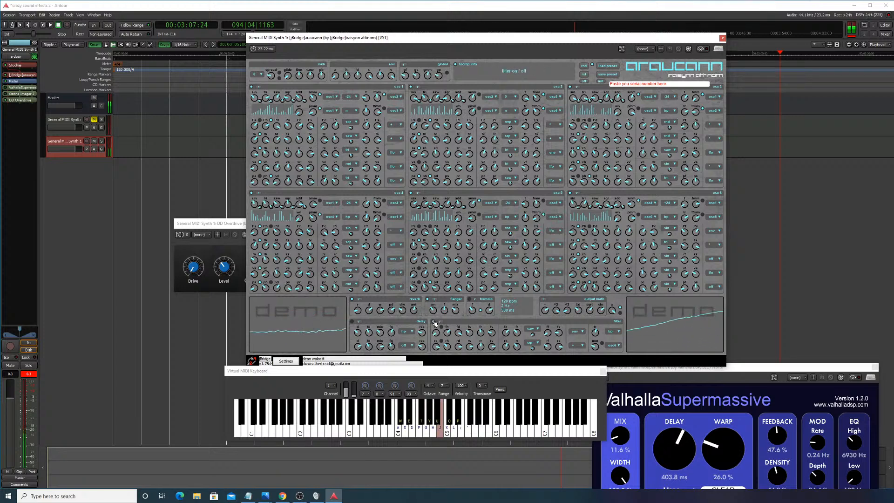
key("t")
Step: Randomize the araucann filter four more times while playing B4
left_click(438, 322)
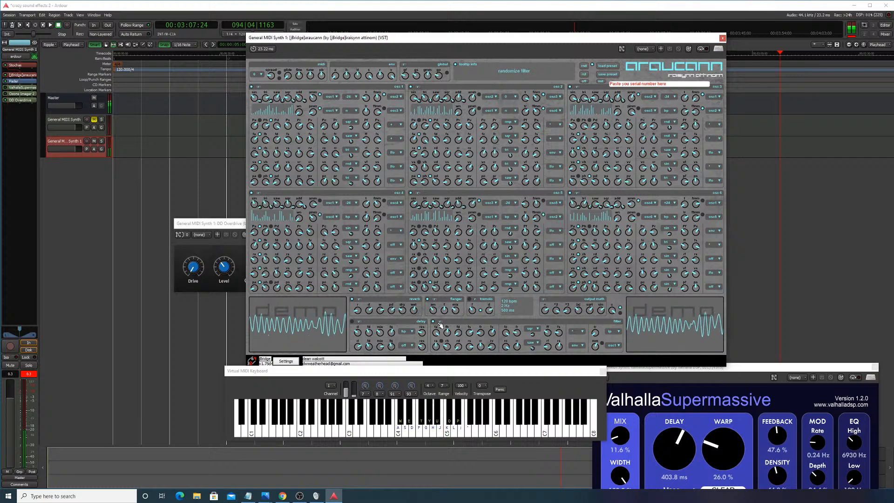
left_click(440, 325)
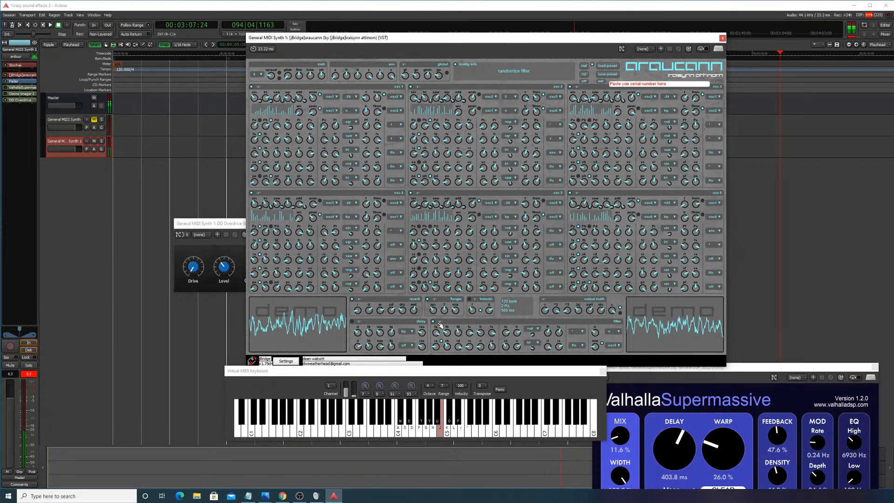
left_click(440, 325)
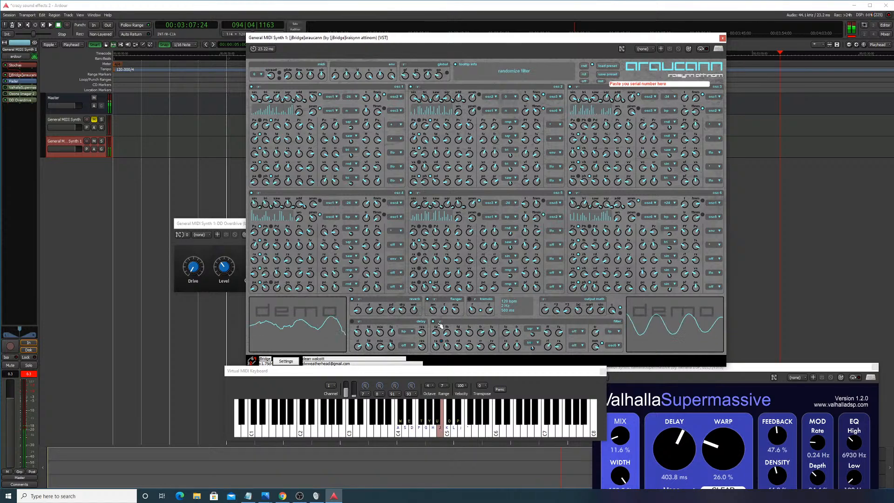
key("j")
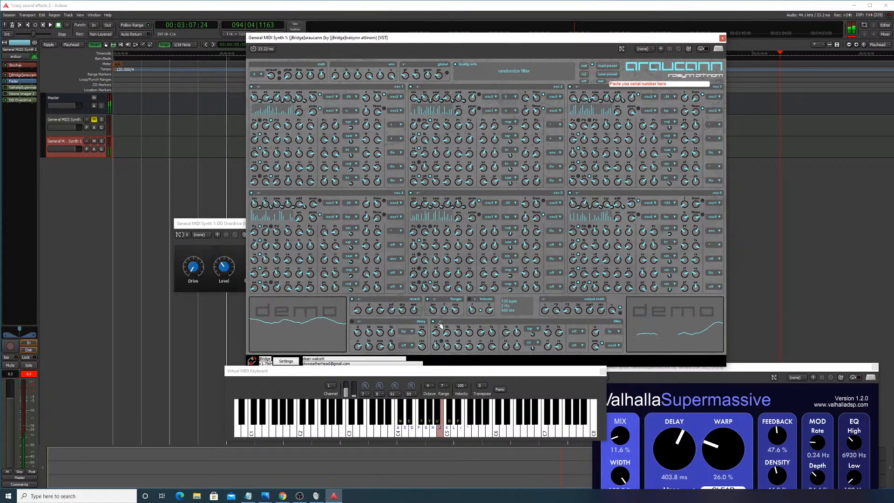
left_click(440, 324)
key("j")
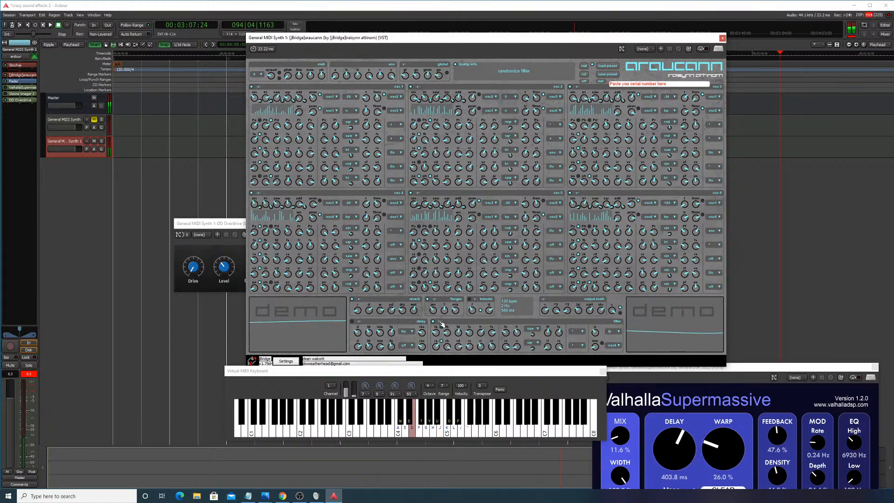
Step: Randomize the araucann filter another four times while playing E4
left_click(442, 324)
key("d")
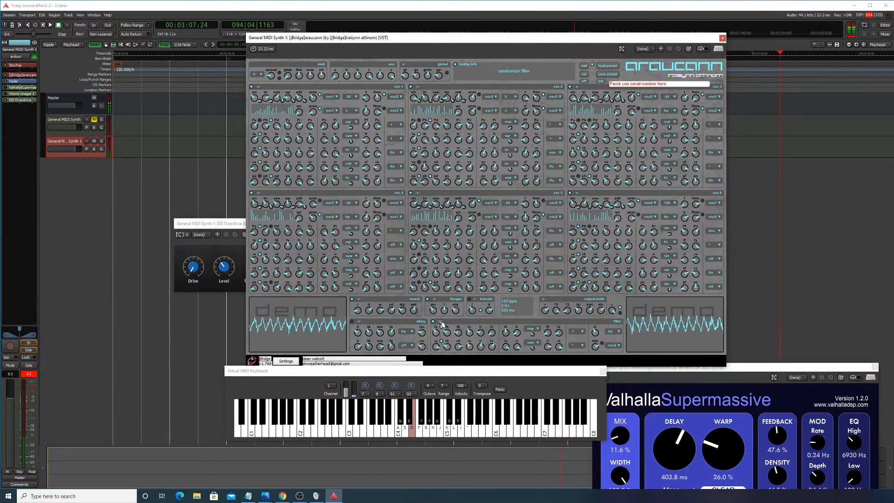
left_click(442, 324)
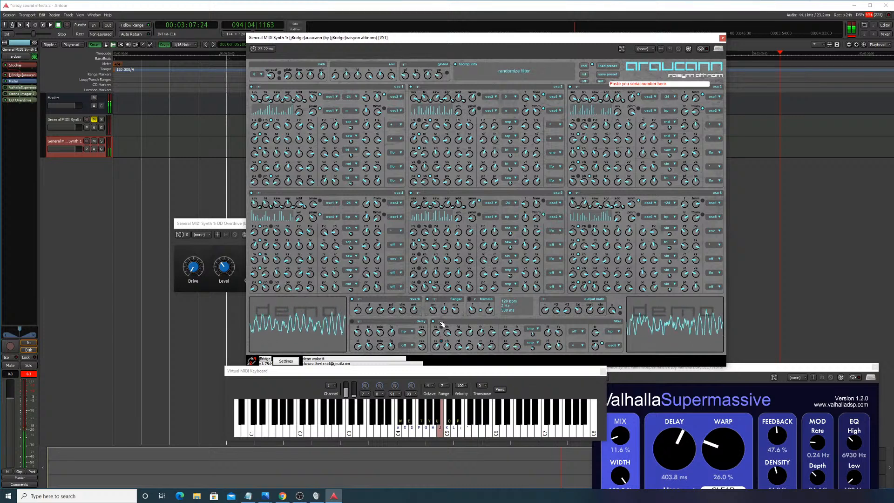
left_click(442, 324)
key("d")
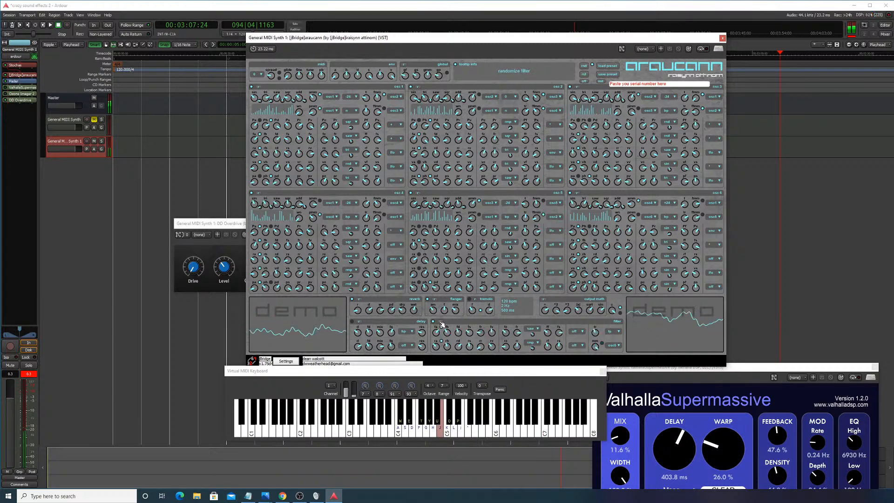
left_click(442, 323)
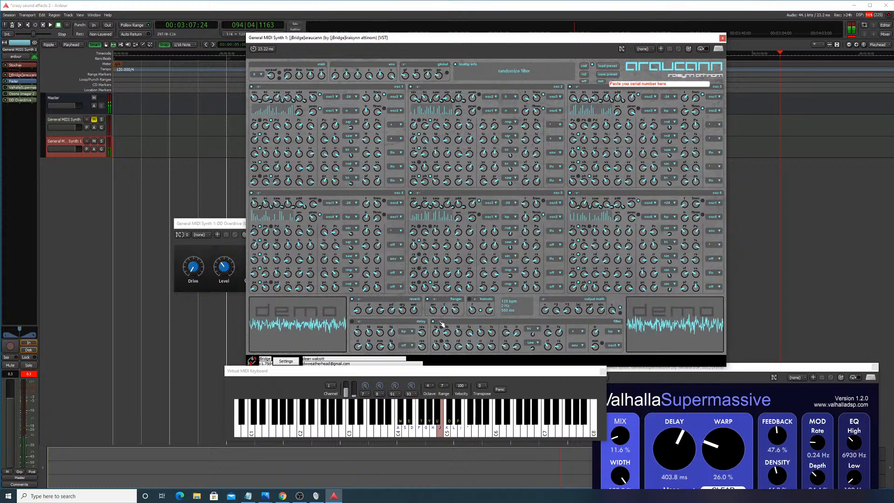
Step: Randomize the araucann filter twice while alternating E4 with B4
left_click(442, 323)
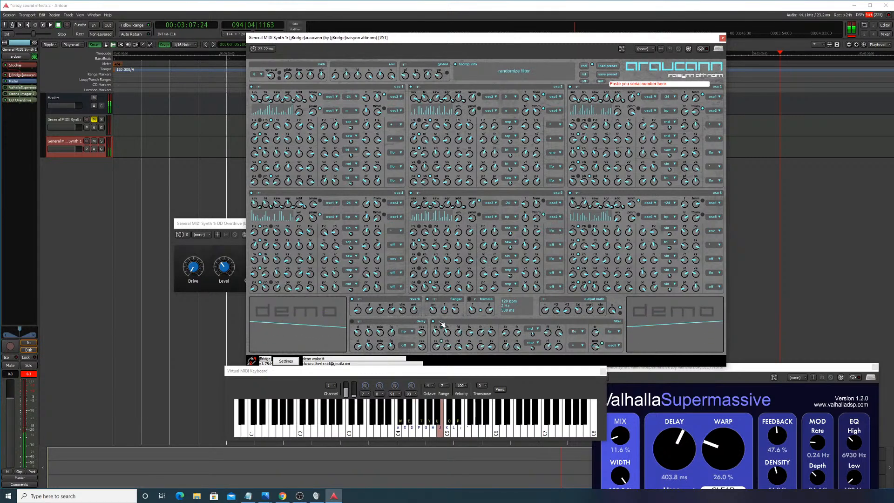
key("d")
left_click(442, 324)
key("j")
key("d")
key("j")
key("d")
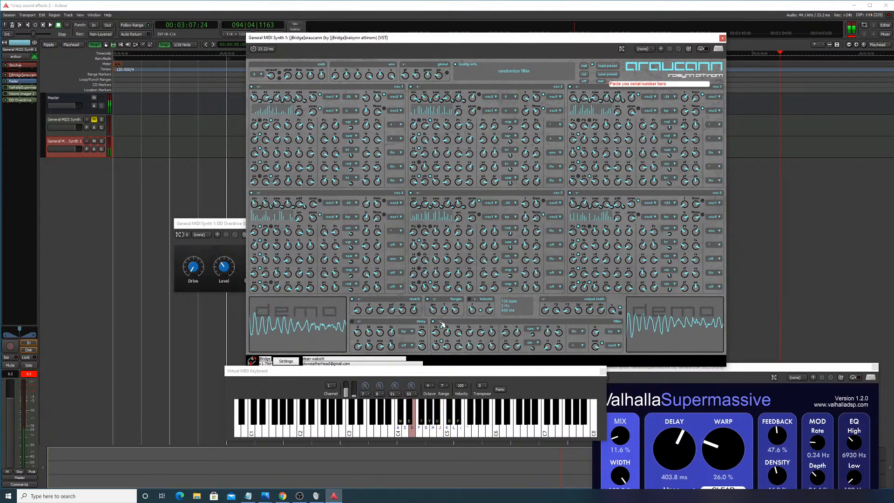
key("j")
key("d")
key("j")
key("d")
Step: Randomize the araucann filter two more times and keep alternating B4 with E4 to audition it
left_click(442, 324)
key("j")
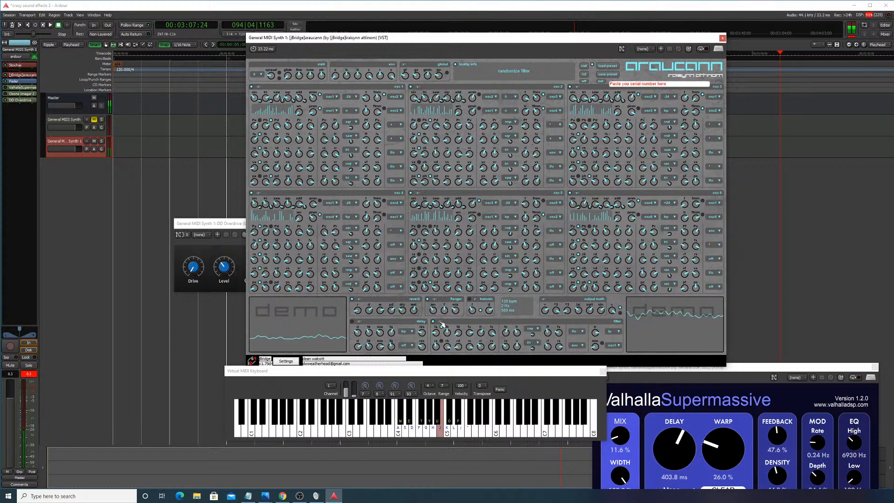
key("d")
key("j")
key("d")
left_click(443, 324)
key("j")
key("d")
key("j")
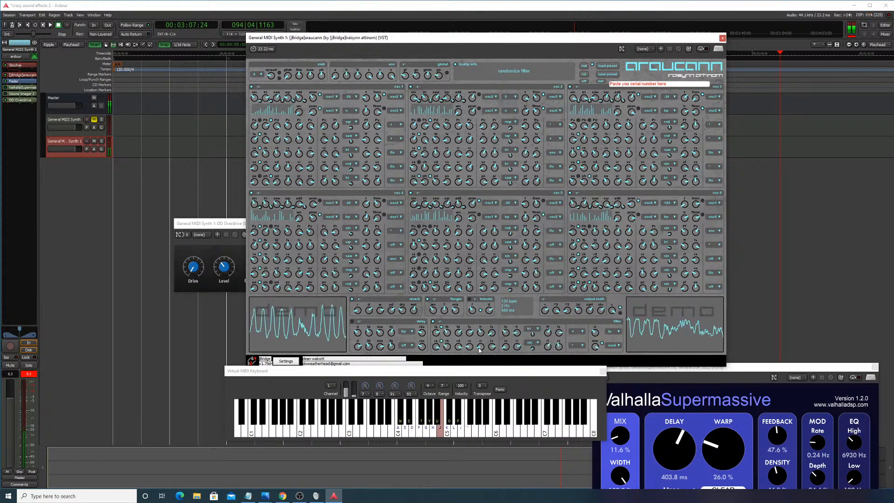
key("d")
key("j")
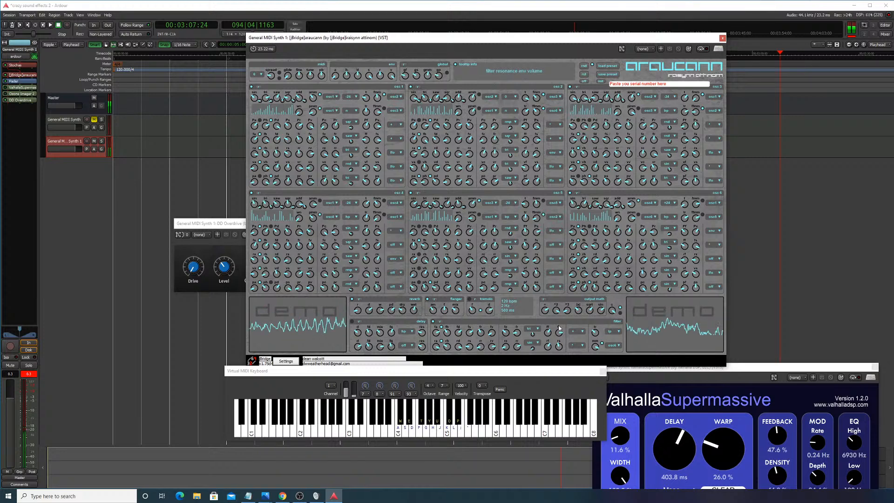
key("d")
Step: Change the filter's frequency LFO type and adjust its smoothing multiplier while playing C#4
left_click(532, 328)
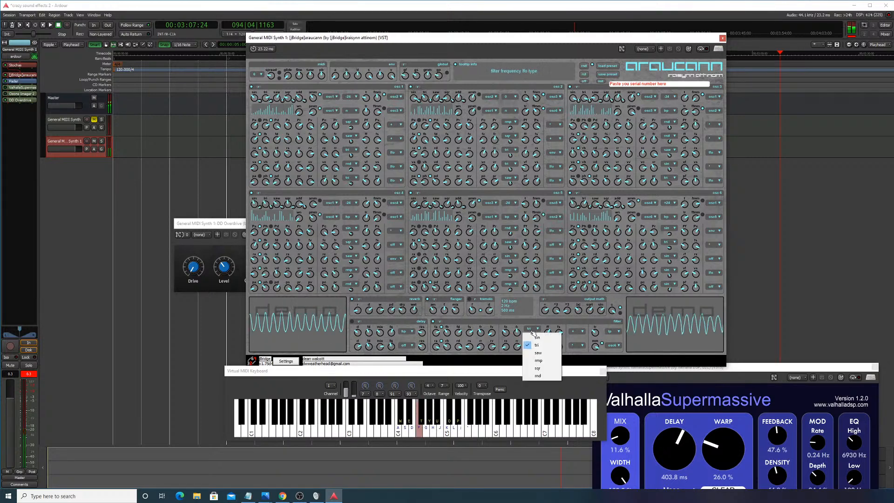
left_click(538, 341)
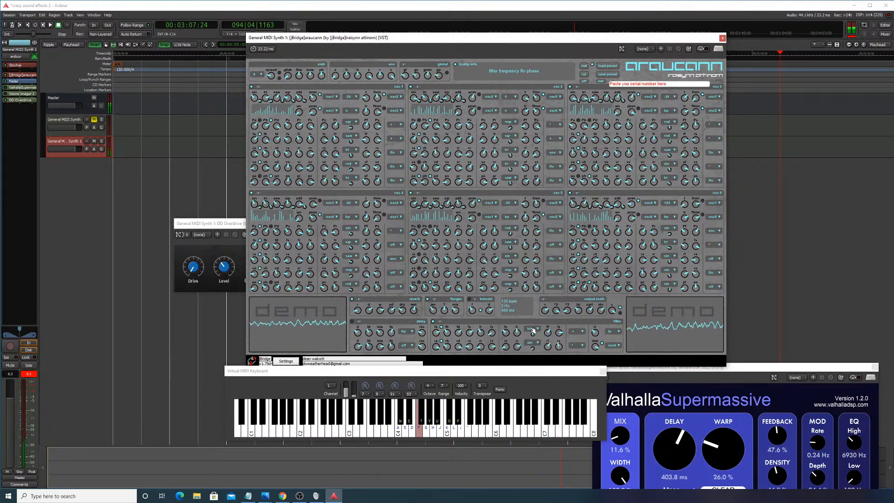
key("w")
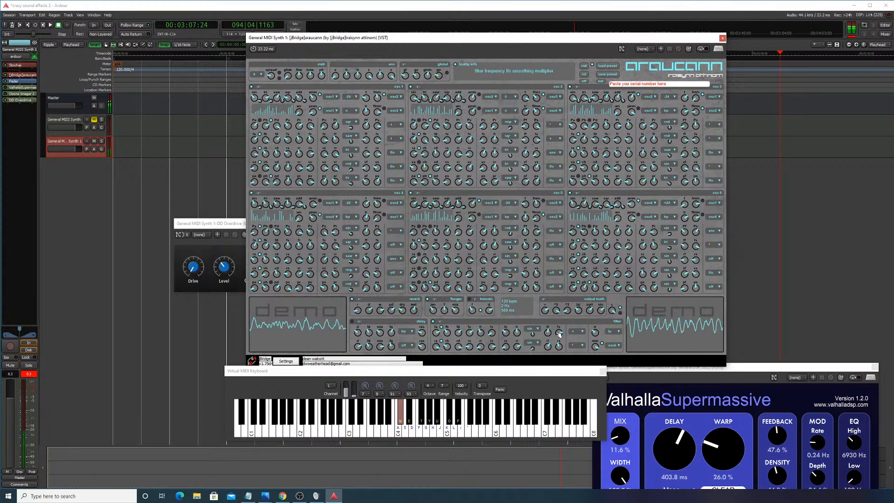
left_click_drag(561, 332, 596, 343)
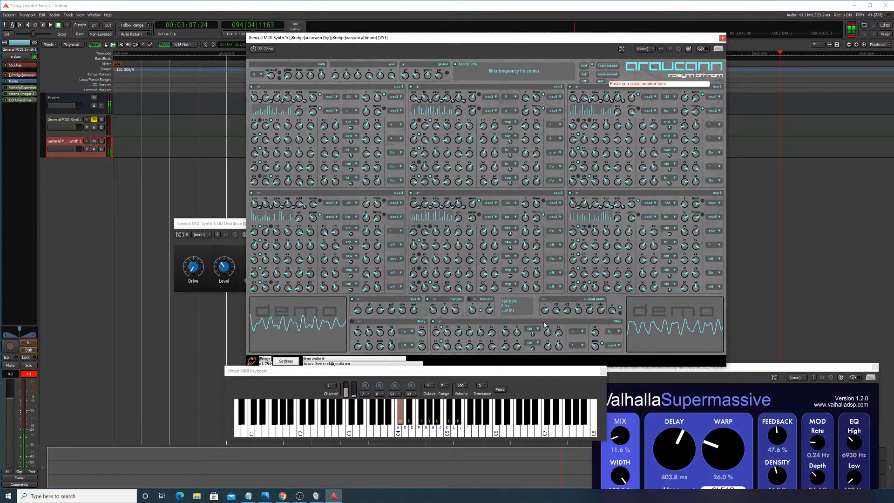
key("w")
left_click_drag(493, 347, 493, 345)
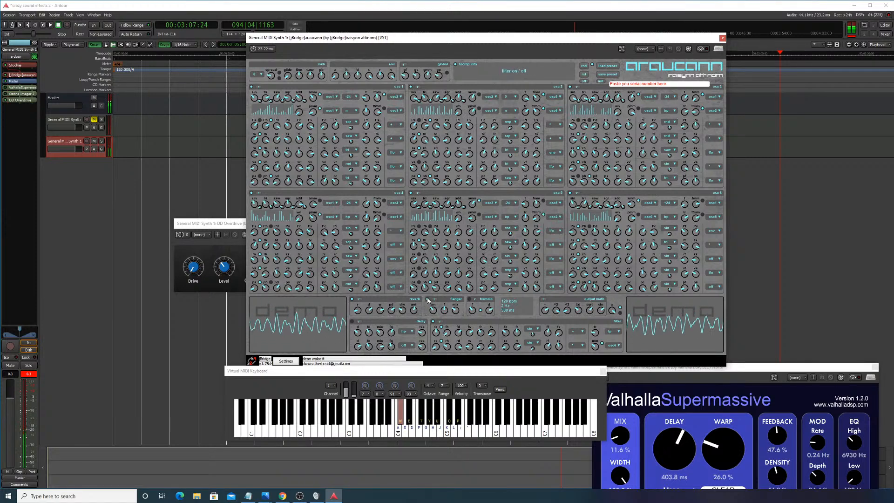
Step: Randomize the araucann filter once and audition it with G4, A4 and C#4
left_click(441, 322)
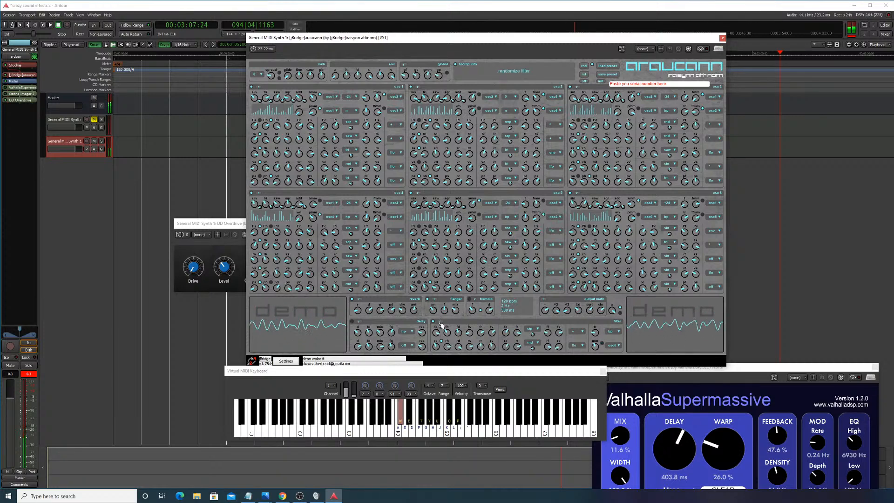
key("g")
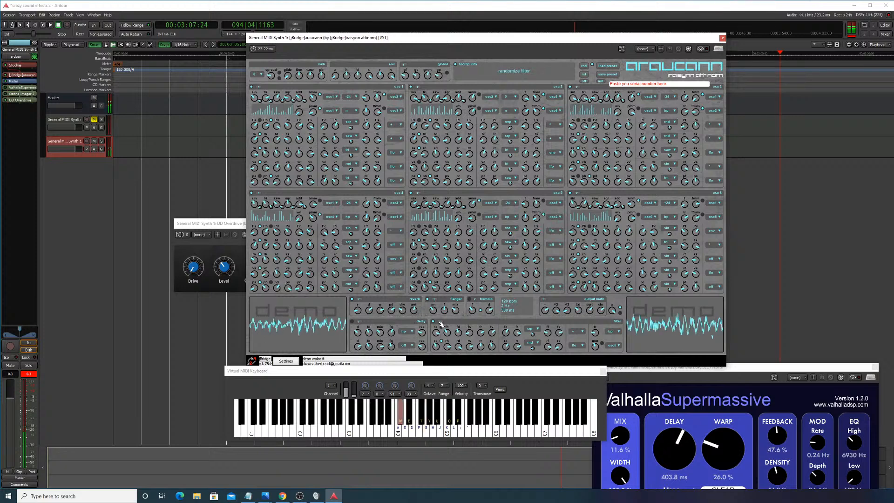
key("h")
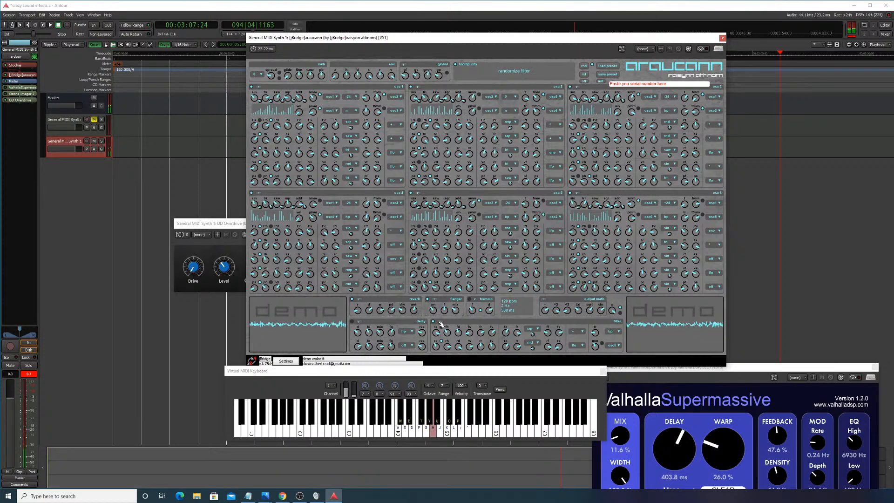
key("w")
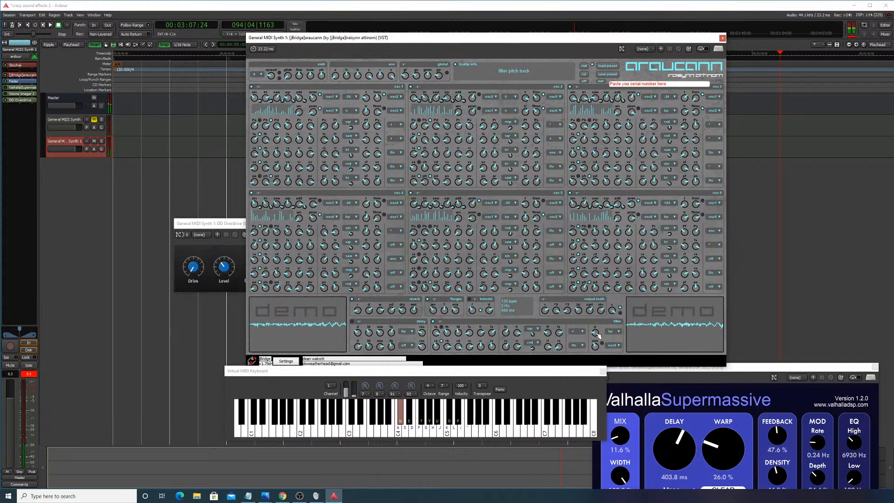
key("h")
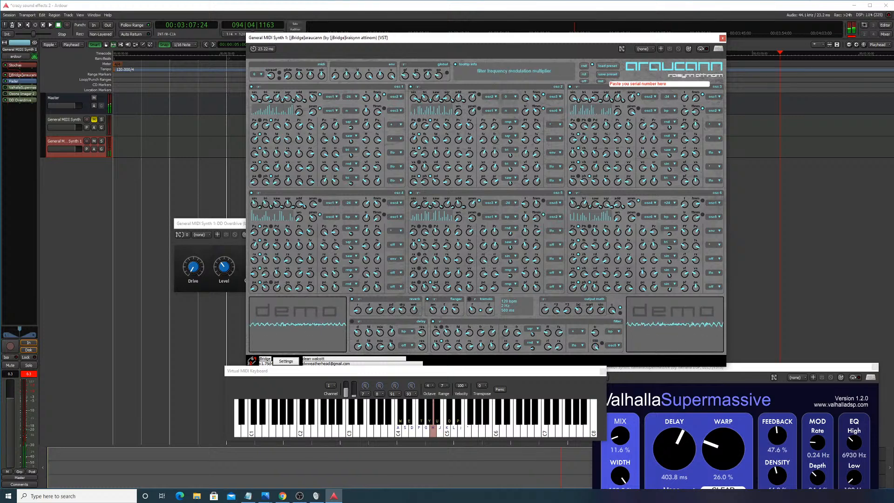
Step: Switch the filter's frequency modulation input between oscillators, ending on osc5, and play C#4 and A4
left_click(613, 346)
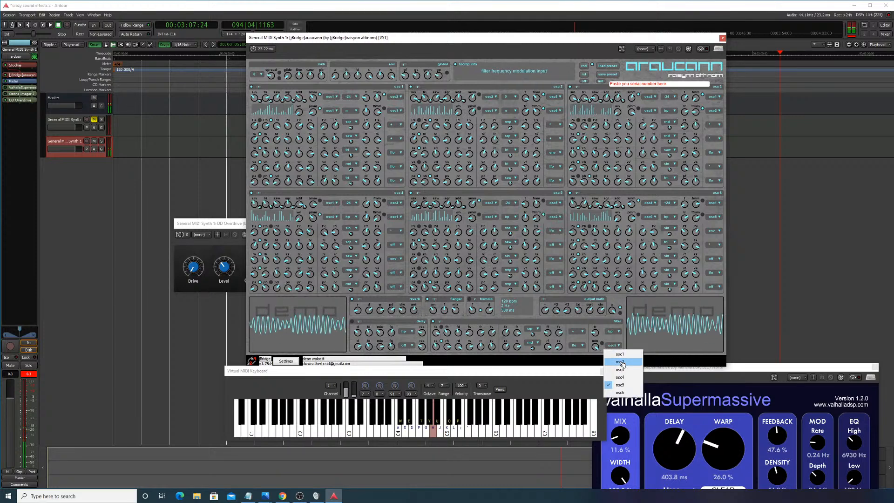
left_click(618, 353)
left_click(616, 346)
left_click(620, 369)
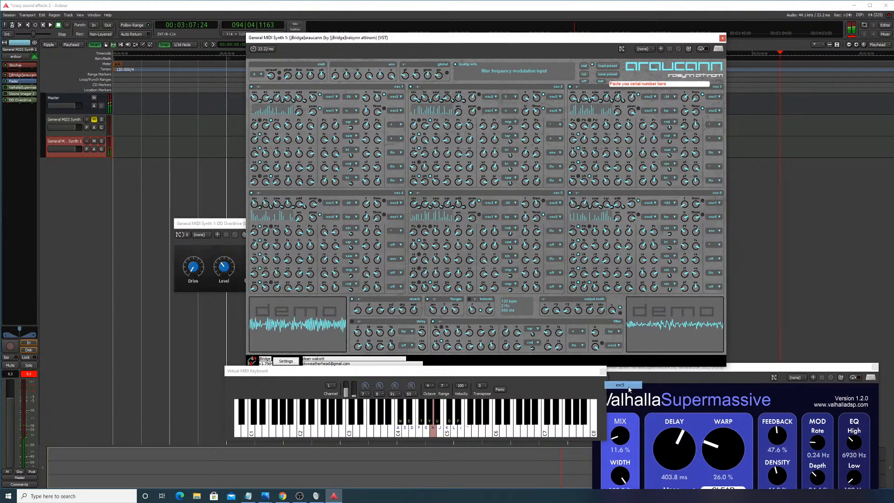
key("w")
key("h")
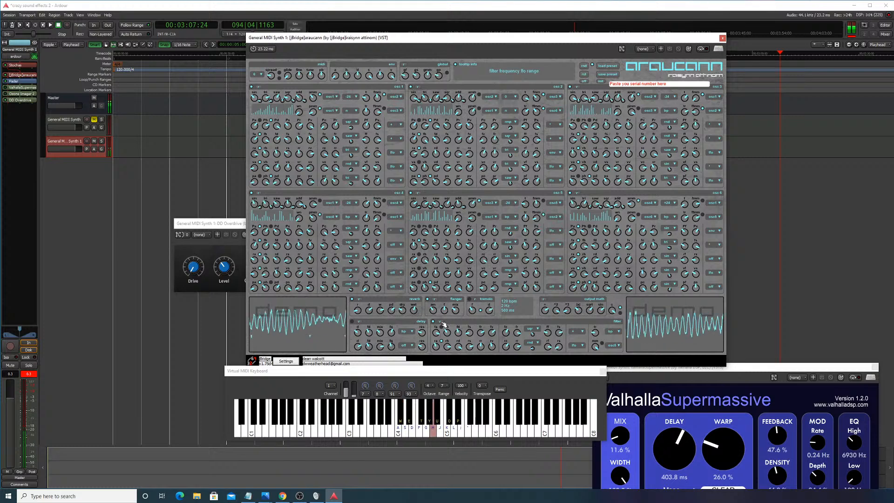
Step: Randomize the araucann filter once and alternate C#4 with A4
left_click(441, 323)
key("w")
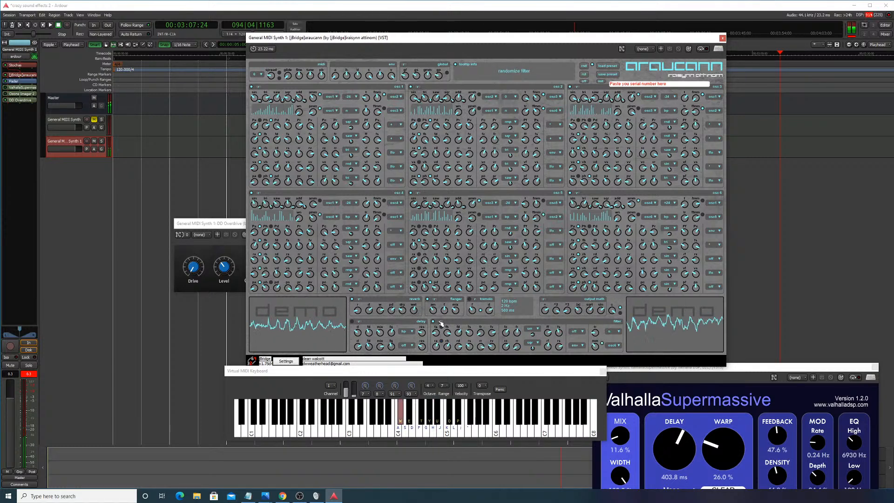
key("h")
key("w")
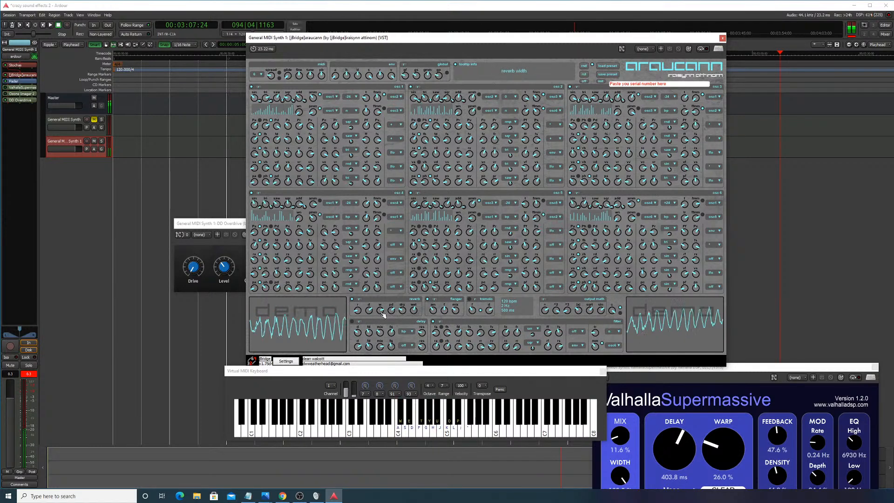
key("h")
key("w")
key("h")
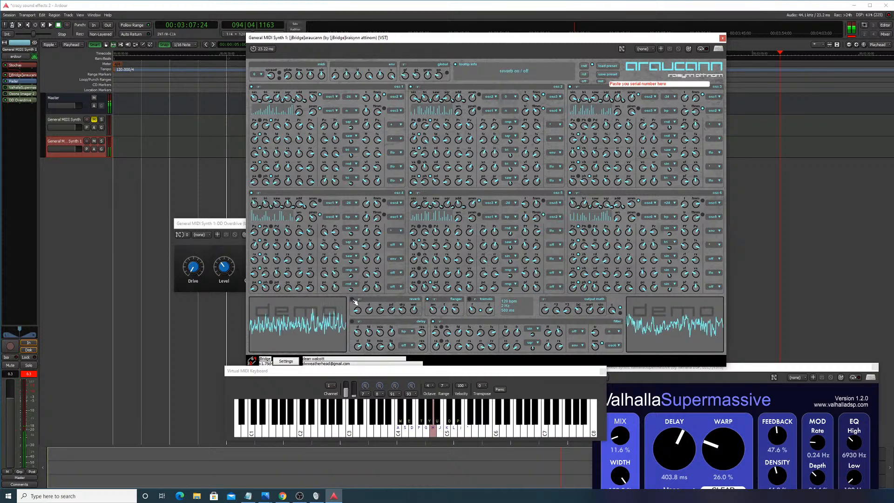
key("w")
key("h")
key("w")
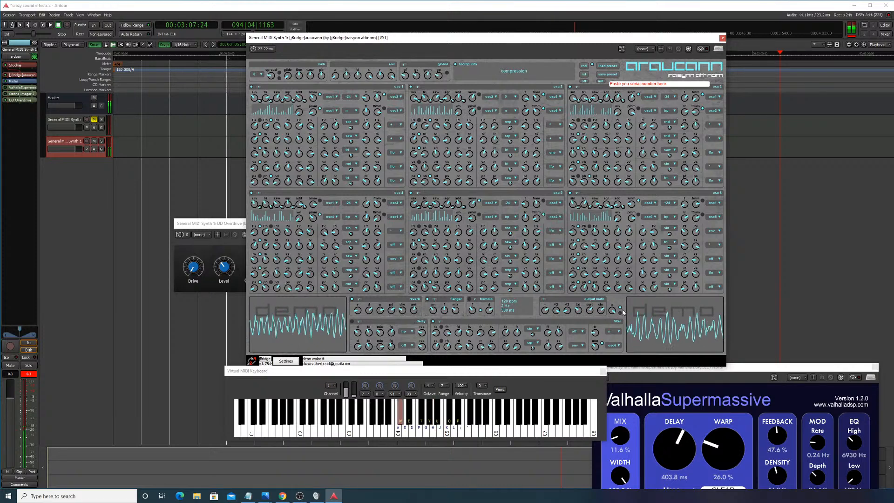
key("w")
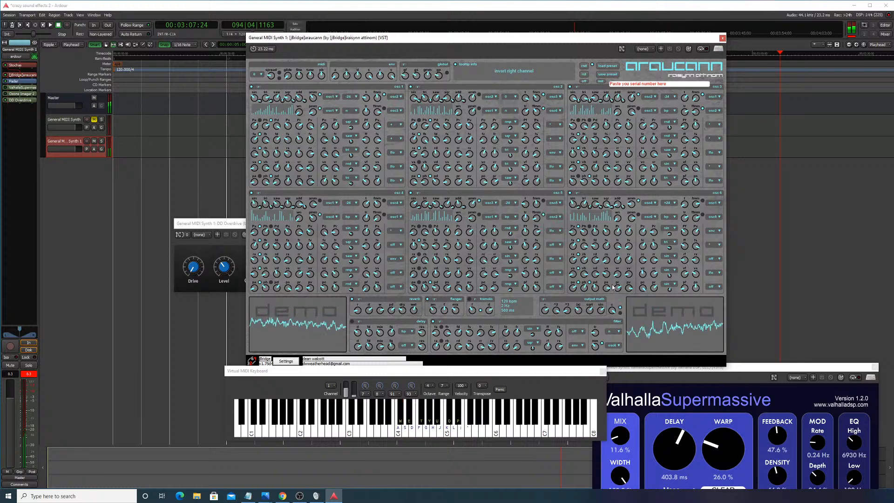
Step: Randomize the whole araucann patch twice, playing C#4 on the first sound and C4 and G4 on the second
left_click(586, 67)
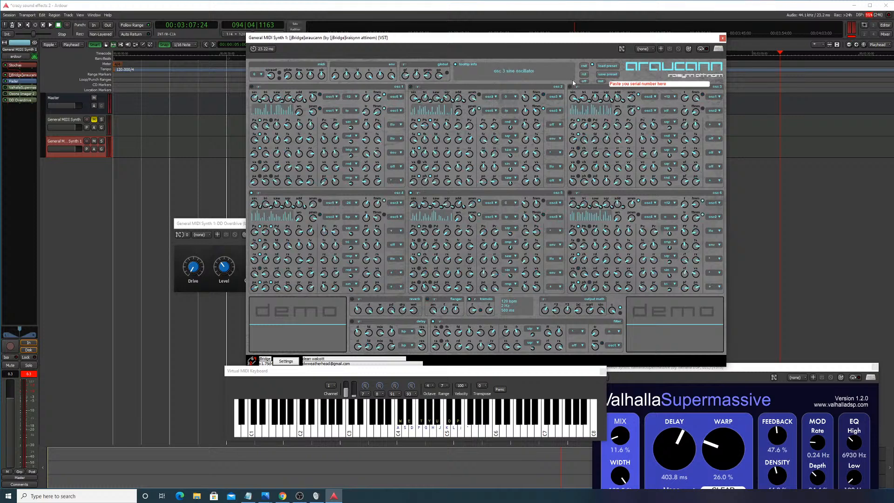
key("w")
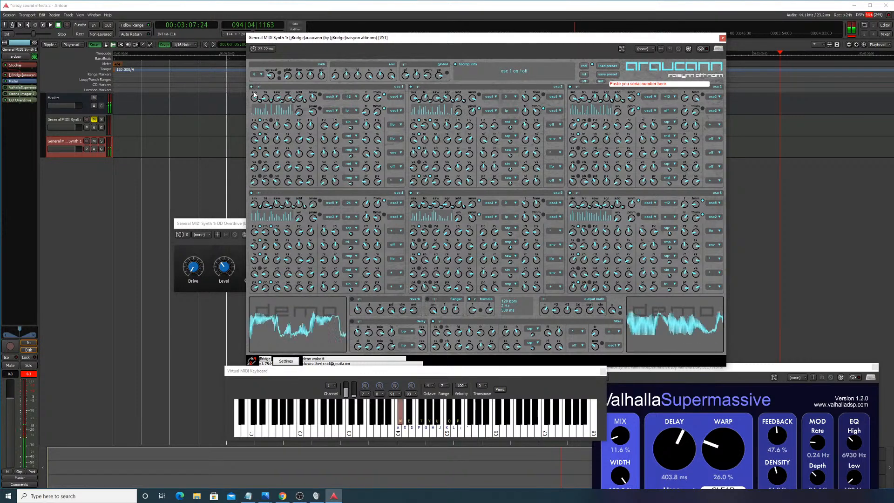
left_click(587, 66)
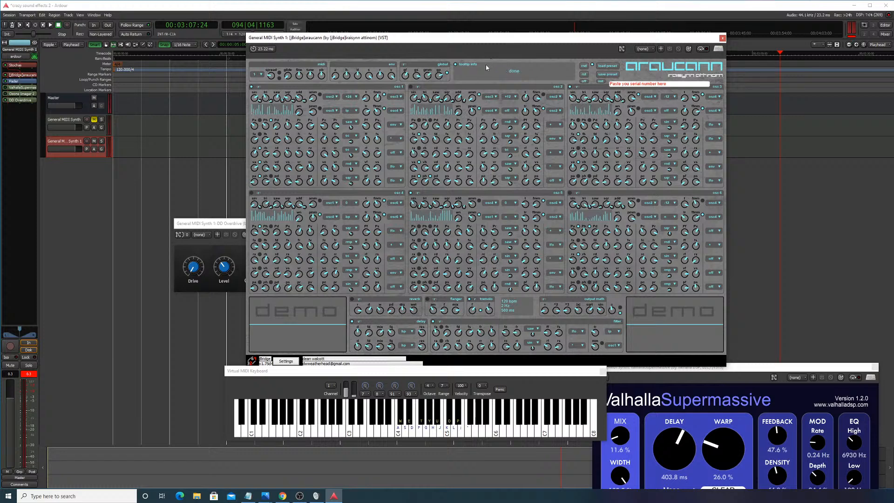
key("a")
key("g")
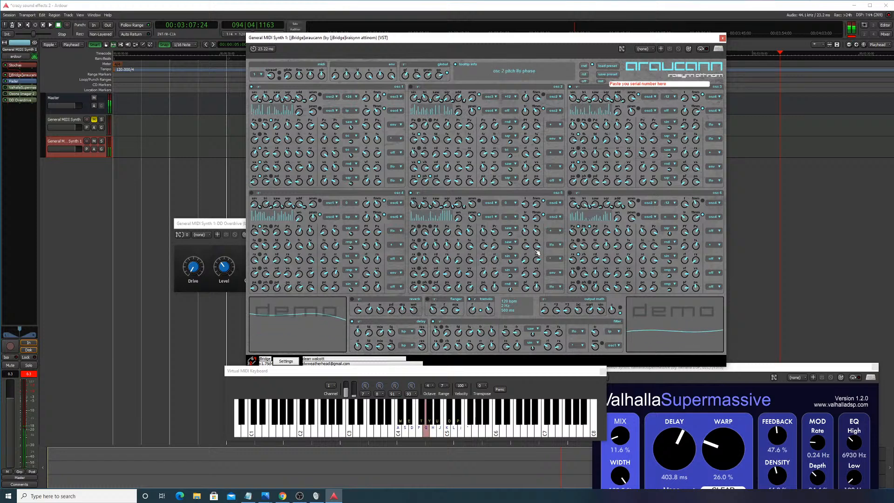
Step: Randomize the araucann filter twice while auditioning the new patch with C4, G4 and C#4
left_click(440, 322)
key("a")
left_click(441, 322)
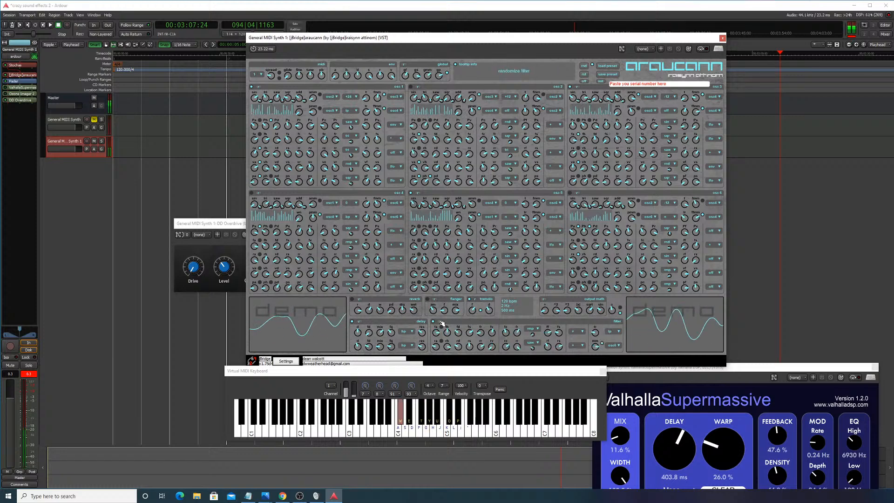
key("g")
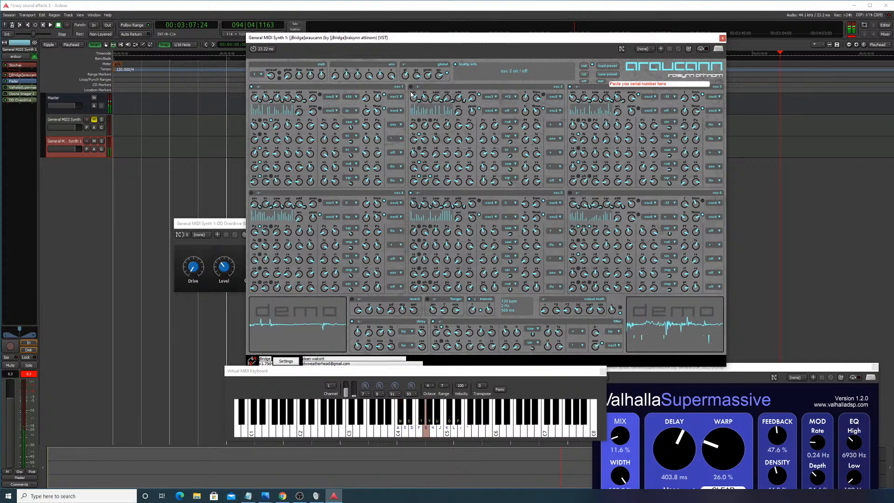
key("w")
key("w")
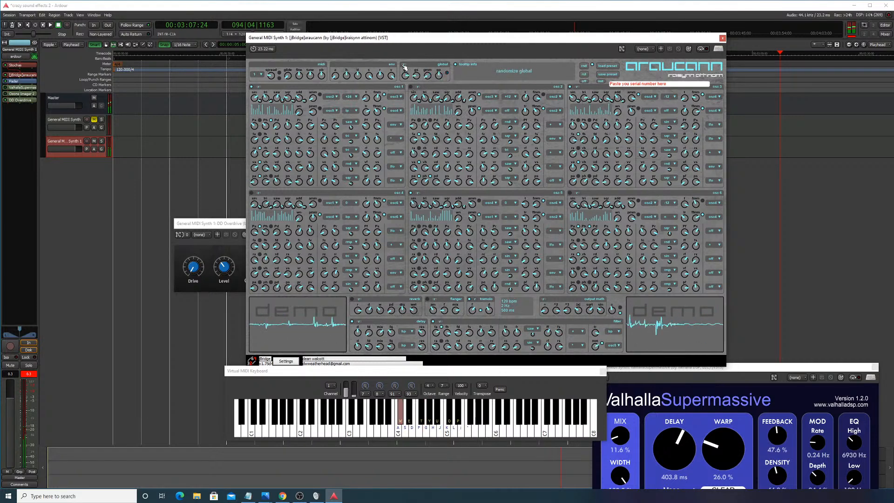
key("g")
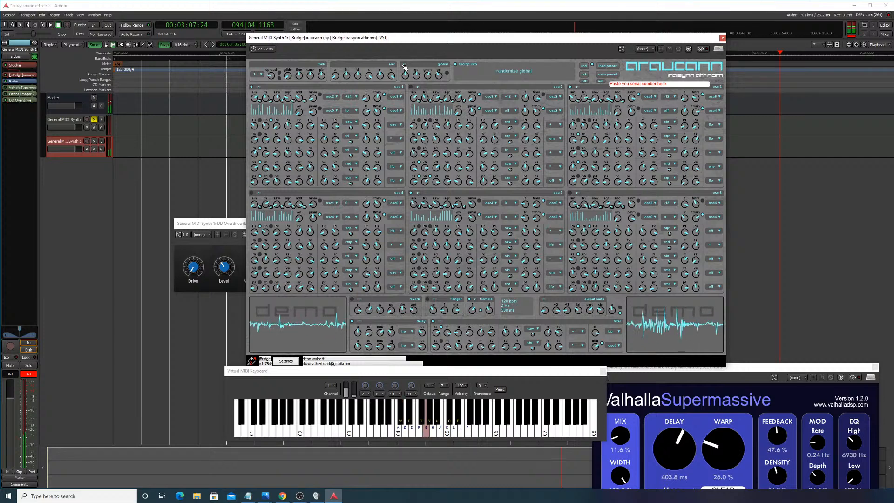
Step: Randomize the whole araucann patch again and alternate C#4 with G4
left_click(585, 67)
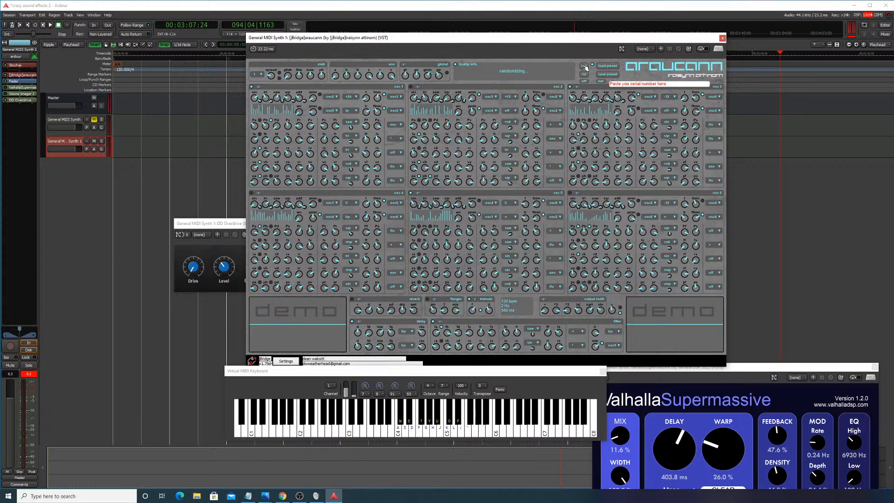
key("w")
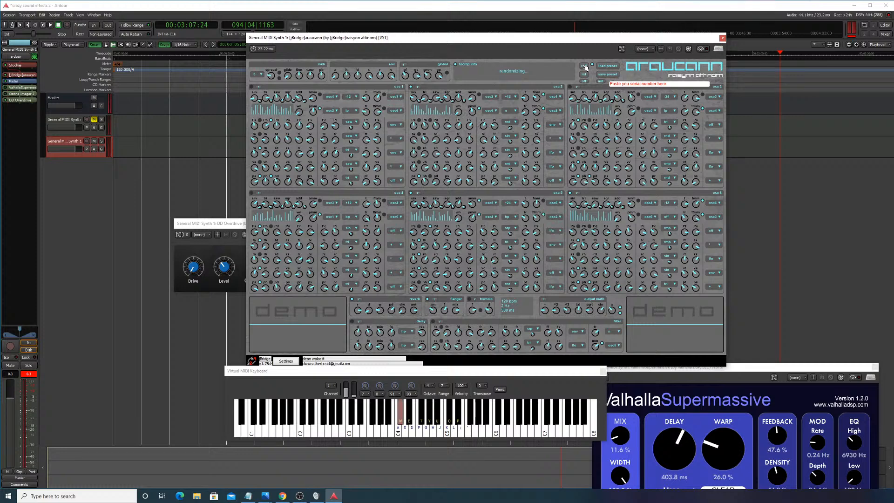
key("g")
key("w")
key("g")
key("w")
Step: Audition the new patch with C4 and G4, and play C4, D4, E4 and F4 in sequence
key("a")
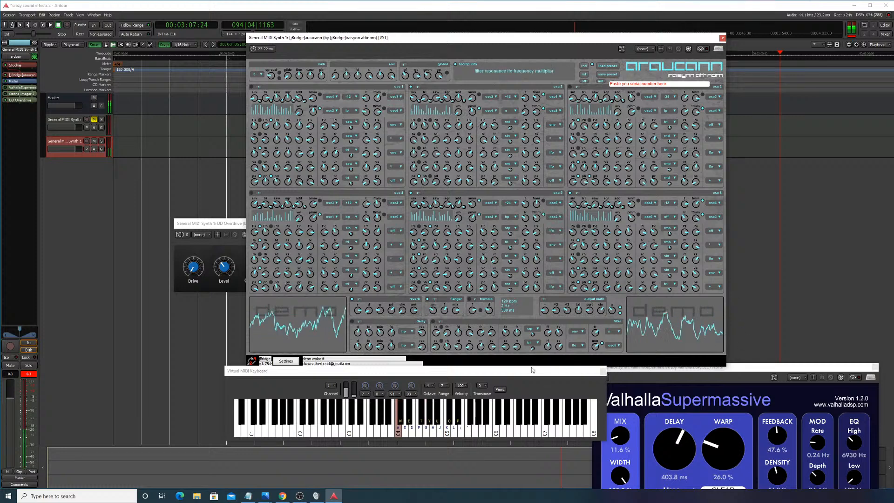
key("g")
key("a")
key("s")
key("d")
key("f")
key("a")
key("s")
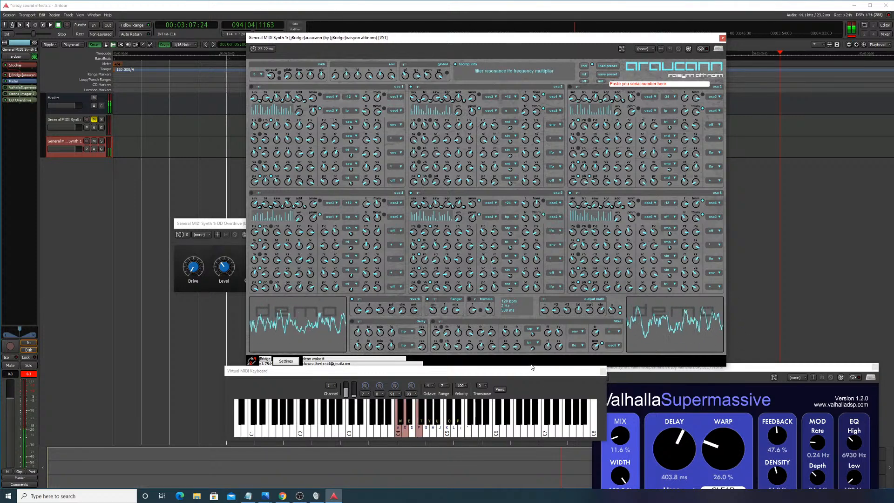
Step: Audition the current patch with F4, C4, E4 and D4, and glide down the virtual keyboard towards C5
key("f")
key("a")
key("d")
key("f")
key("s")
mouse_move(458, 425)
left_mouse_down()
mouse_move(372, 417)
mouse_move(444, 418)
left_mouse_up()
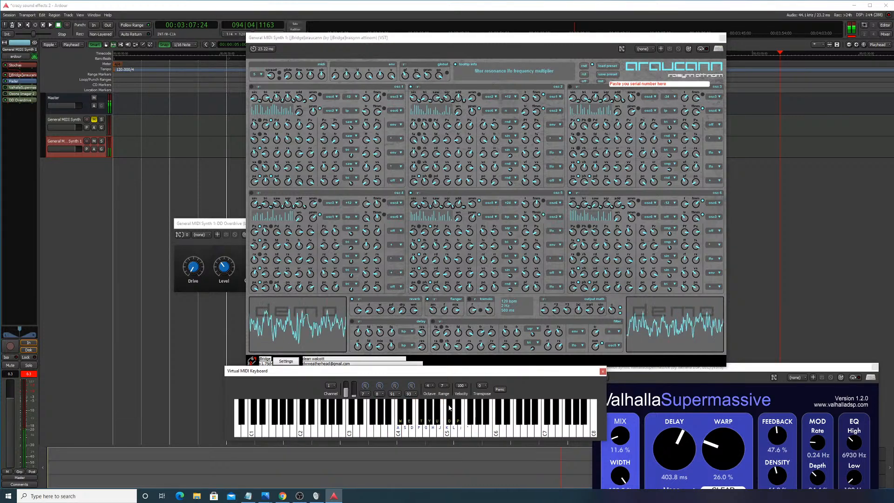
Step: Toggle the araucann reverb while auditioning the patch with C#4, C4 and G4
key("w")
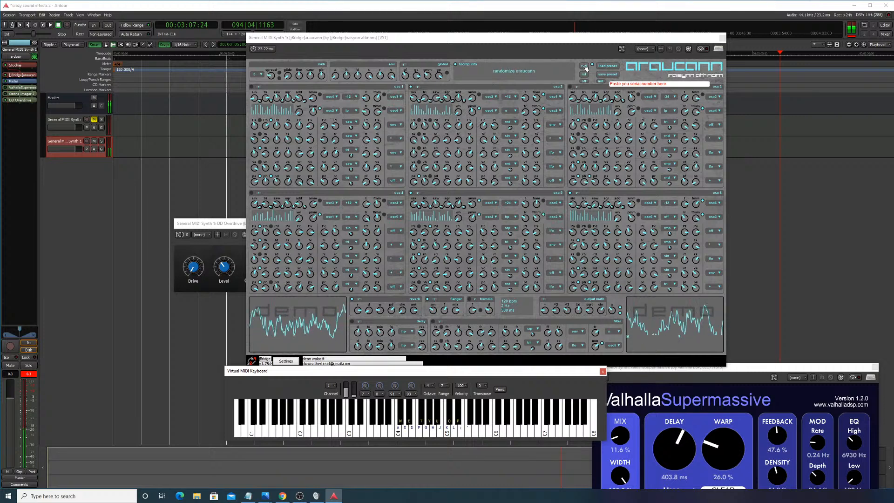
key("w")
left_click(353, 299)
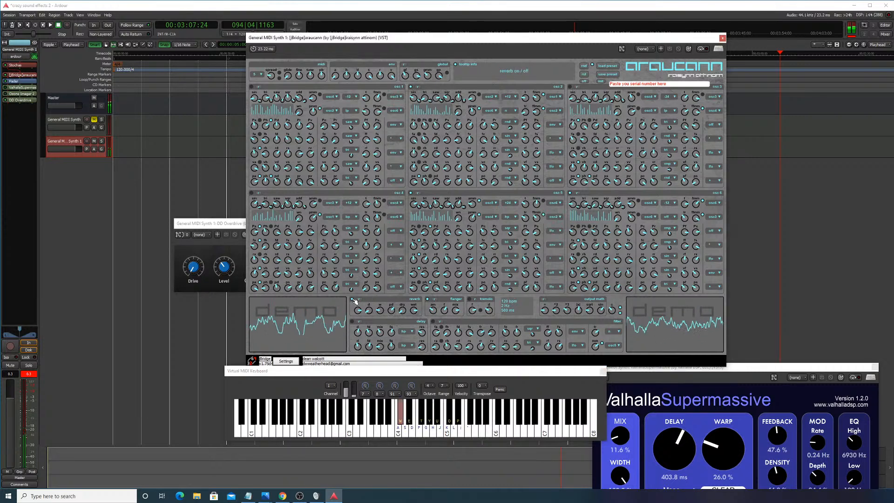
key("w")
key("a")
key("g")
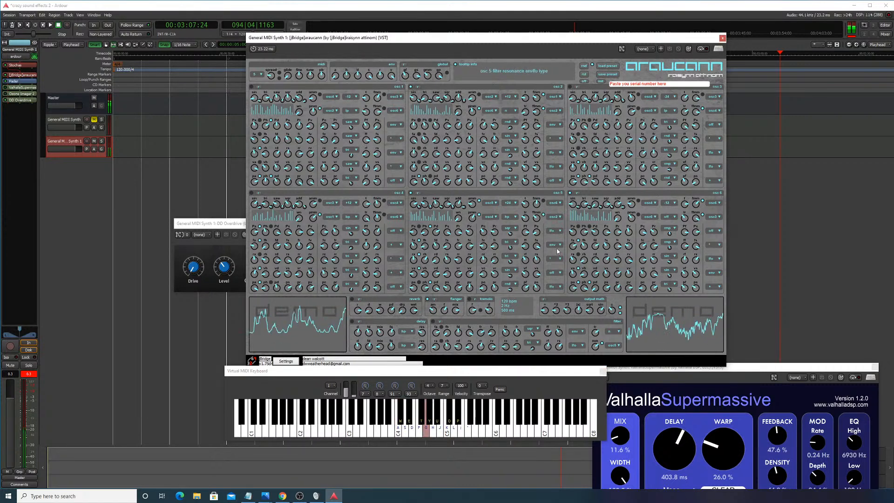
key("a")
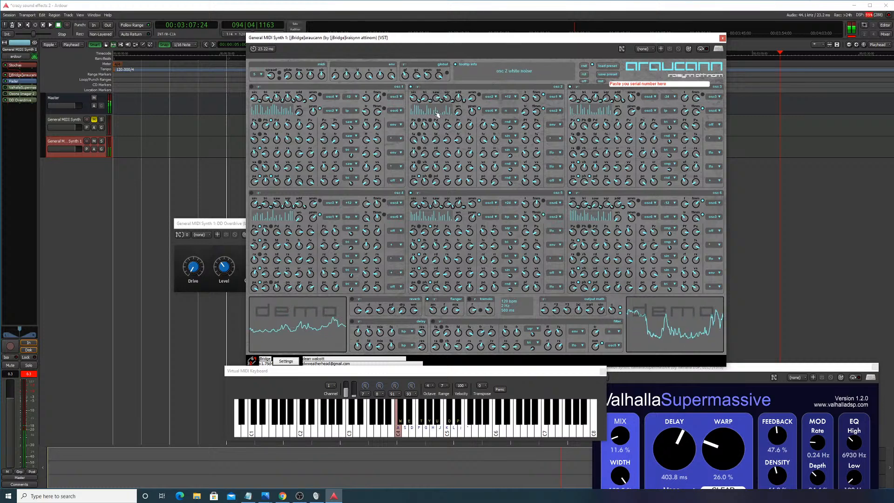
Step: Toggle araucann's oscillator 4 while playing C#4, E4 and C4 to hear the difference
key("w")
key("d")
key("w")
left_click(251, 193)
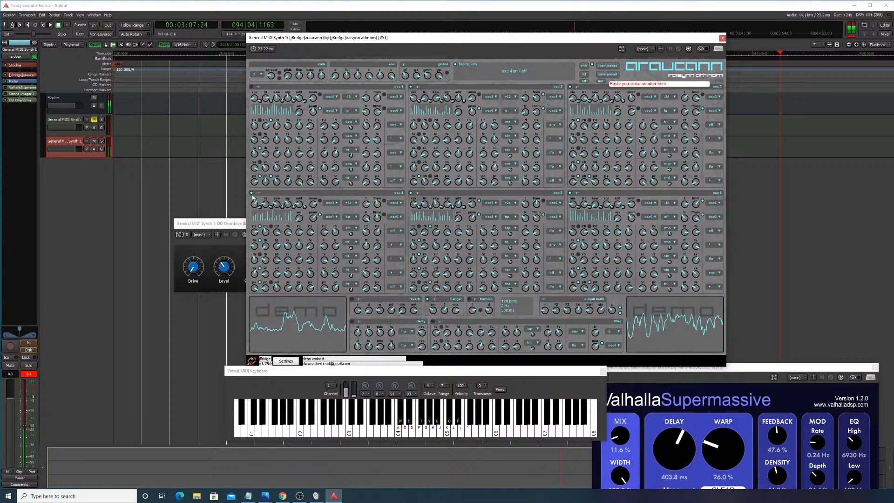
key("a")
key("w")
key("w")
key("a")
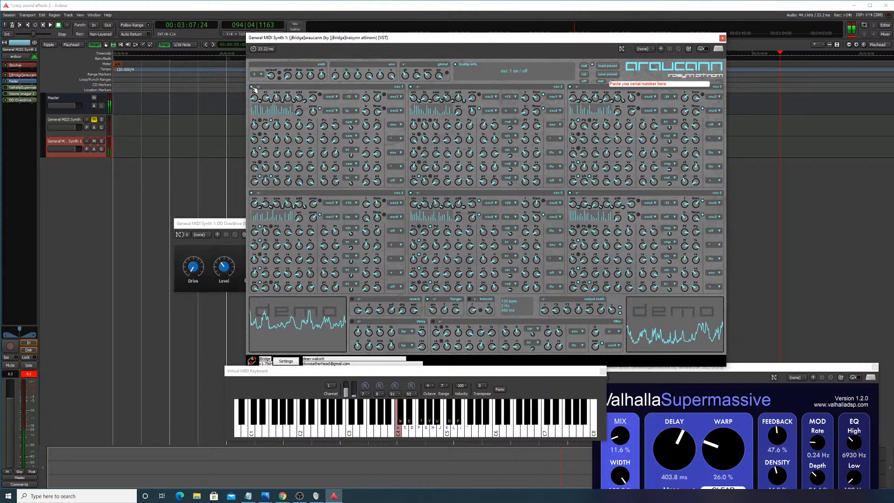
Step: Audition the patch with G4, A4, C4, F4 and D4, and glide from D#5 down to F3 on the virtual keyboard
key("g")
key("h")
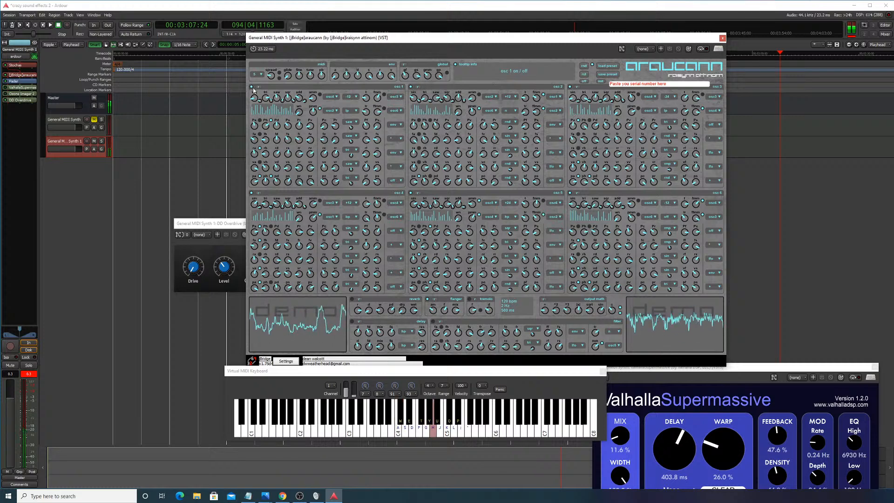
key("a")
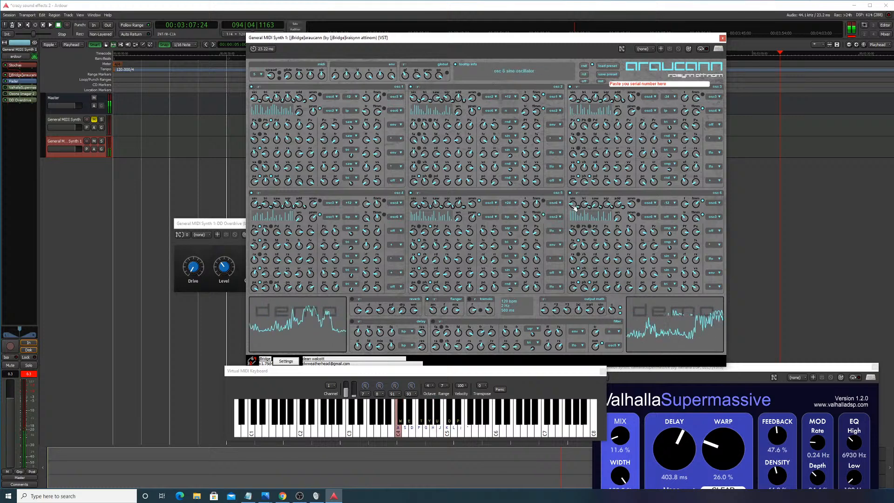
key("f")
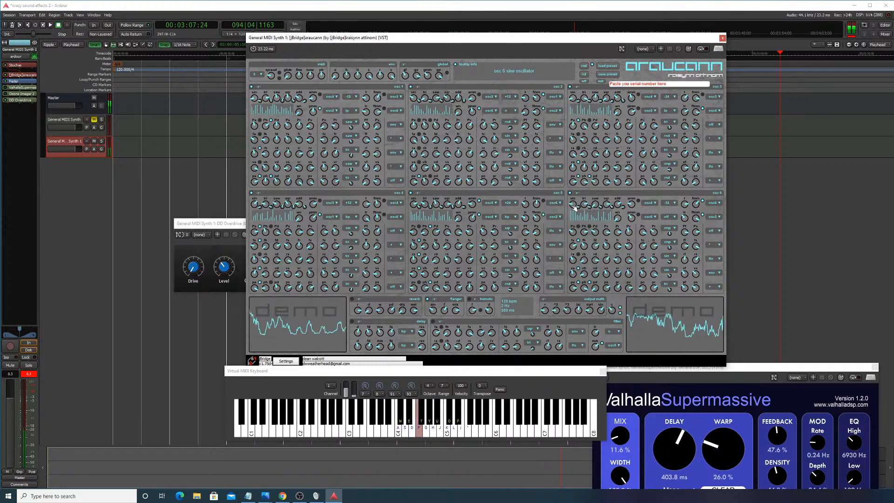
key("s")
key("a")
key("s")
left_click(458, 421)
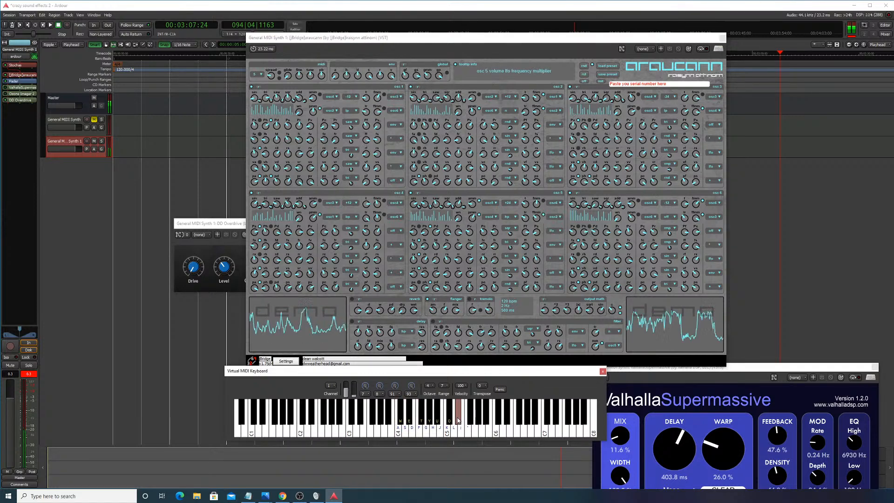
mouse_move(458, 420)
left_mouse_down()
mouse_move(371, 419)
mouse_move(461, 419)
mouse_move(374, 402)
left_mouse_up()
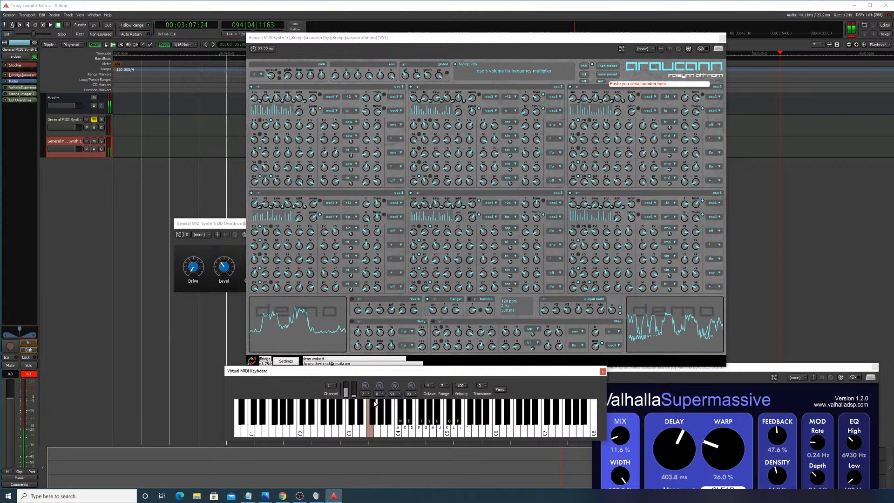
Step: Toggle the araucann reverb again and compare the sound with C#4 and G4
key("w")
left_click(353, 299)
key("w")
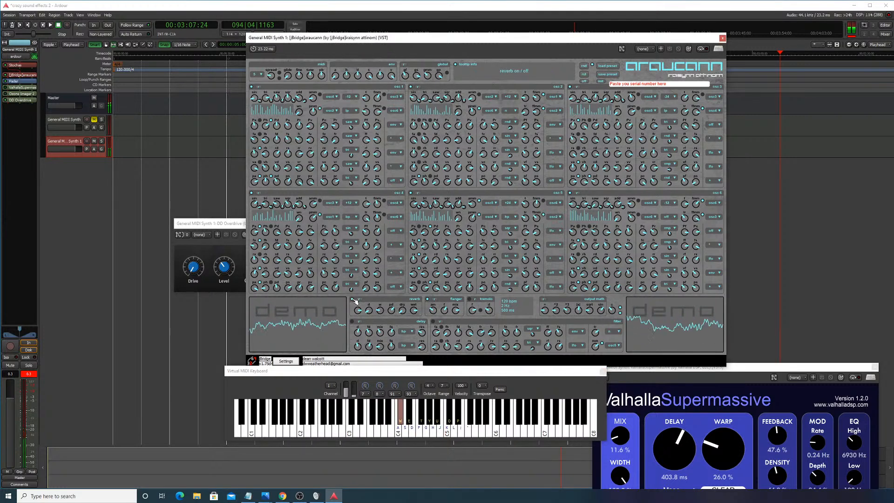
key("g")
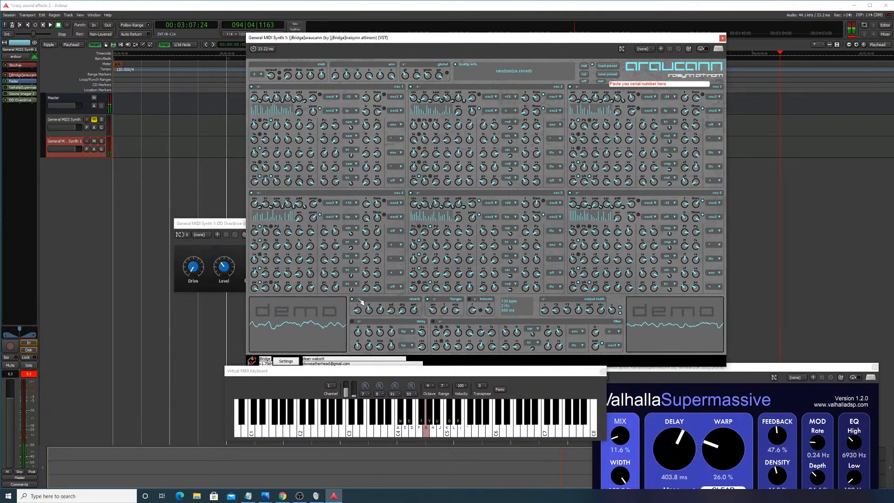
Step: Randomize the araucann reverb and audition it by alternating C#4 with G4
left_click(361, 302)
key("w")
key("g")
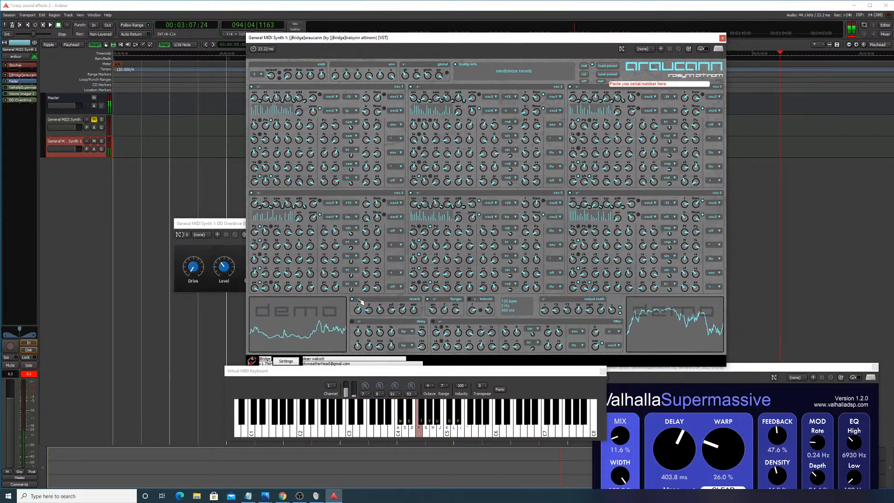
key("w")
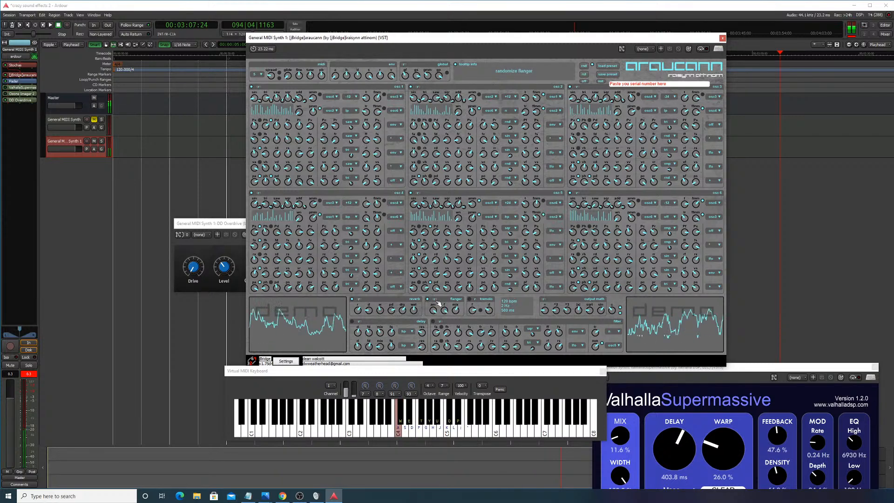
Step: Randomize the araucann flanger and audition it by alternating G4 with C#4
left_click(438, 303)
key("g")
key("w")
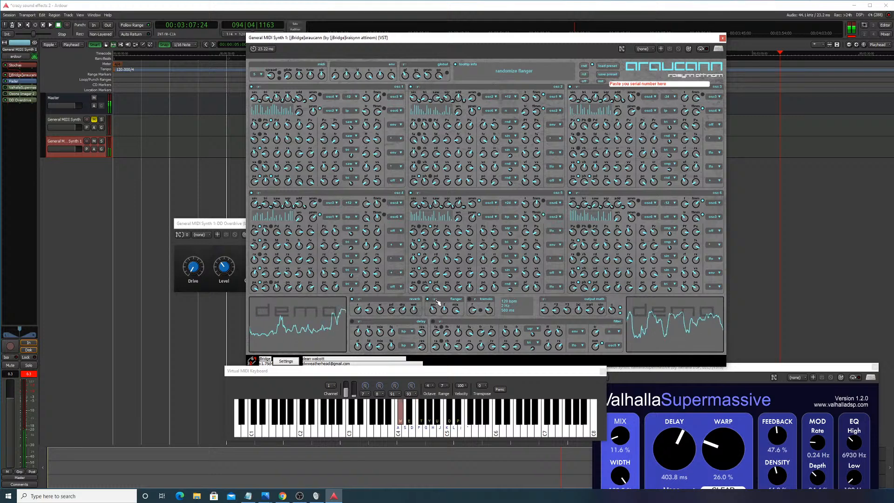
key("g")
key("w")
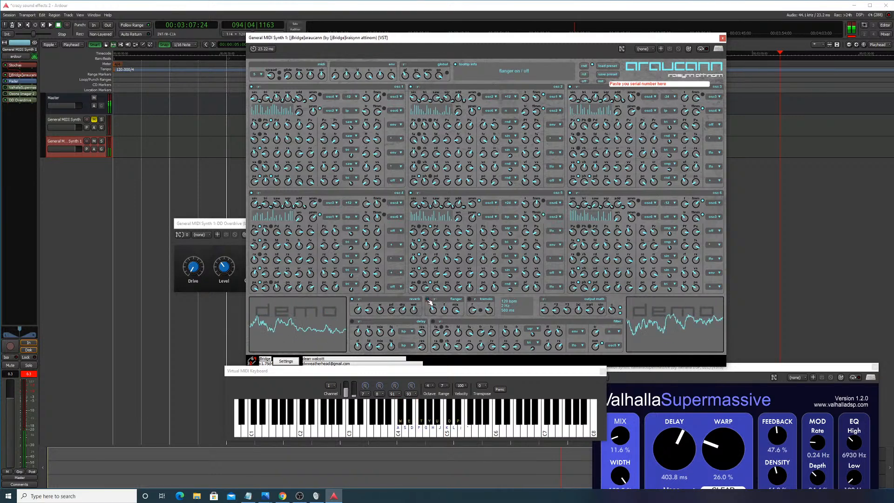
Step: Audition the flanger, tremolo and filter sections with repeated C#4 notes
key("w")
key("w")
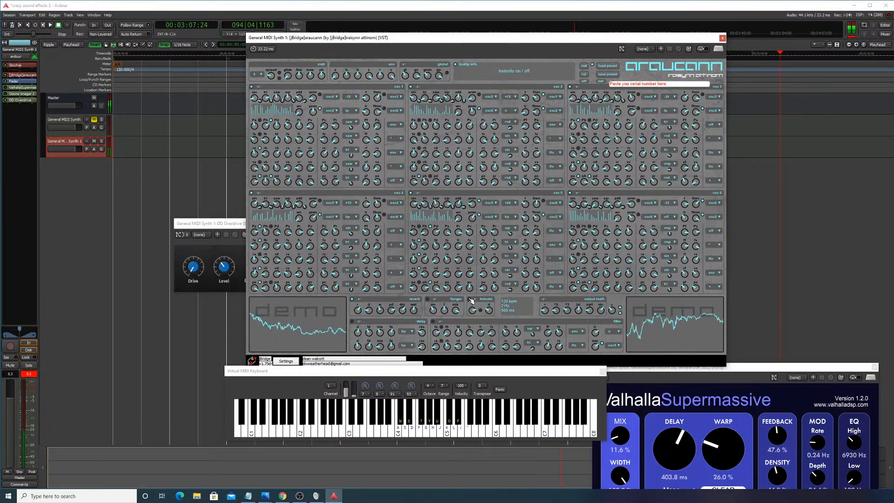
key("w")
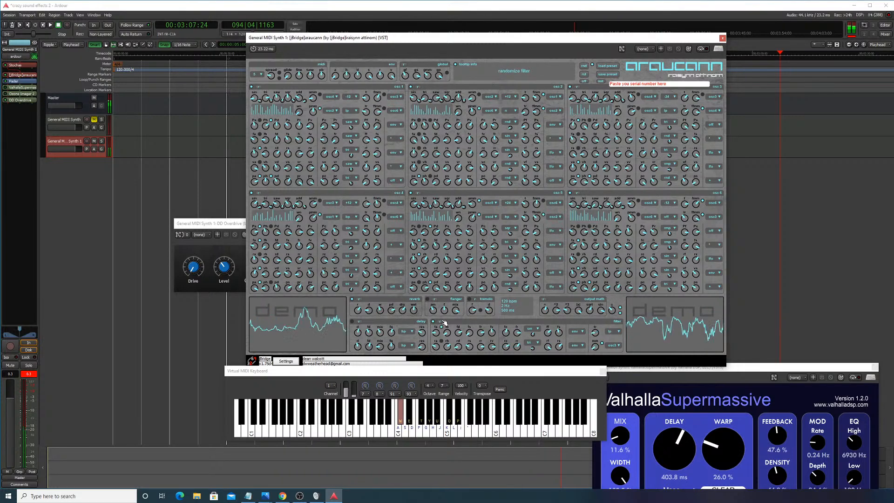
Step: Randomize the araucann synth's filter section several times and audition the sound with test notes
left_click(444, 321)
left_click(444, 322)
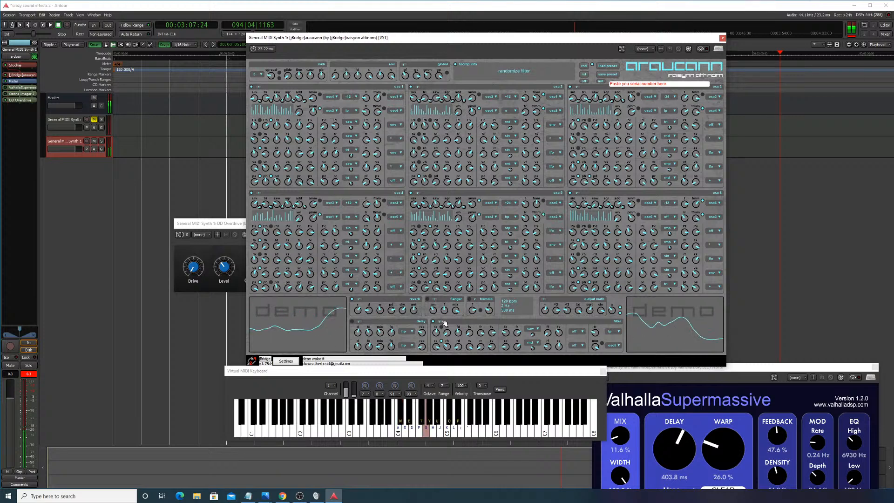
left_click(444, 322)
left_click(444, 322)
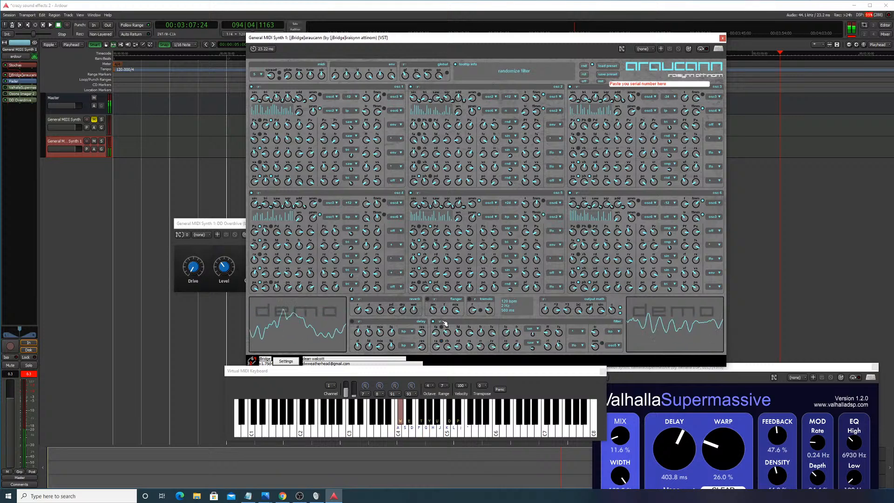
key("h")
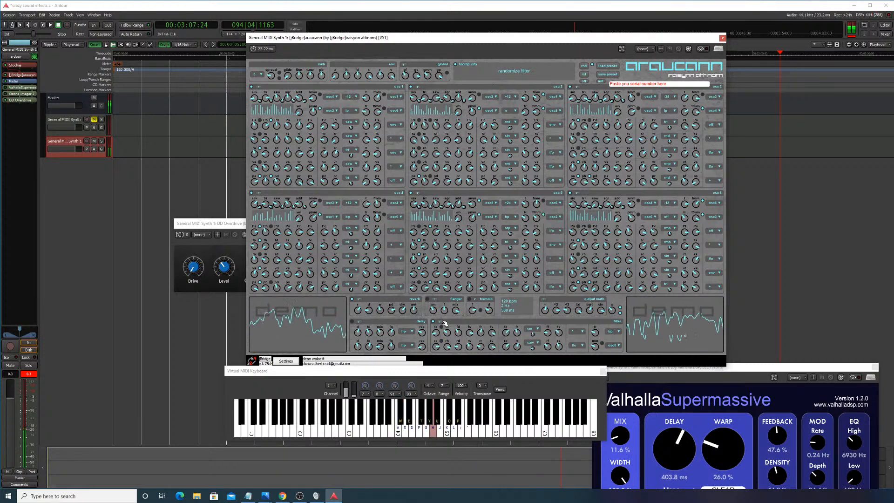
key("a")
key("w")
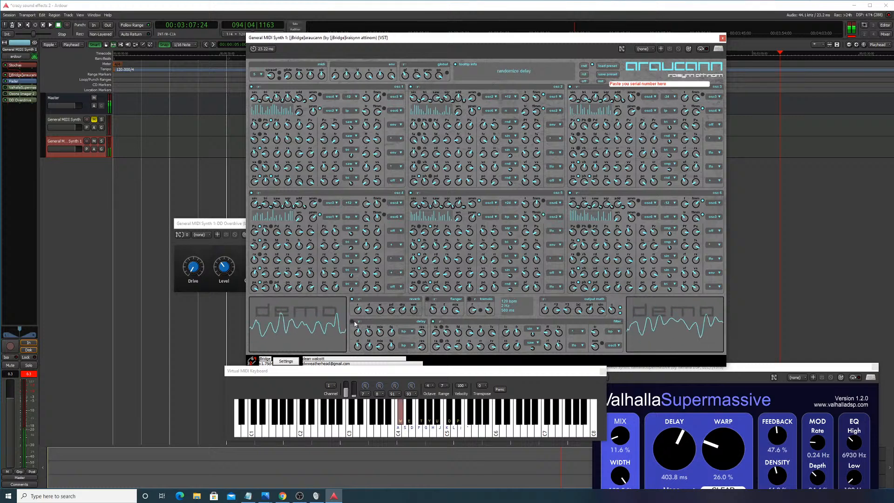
Step: Randomize the araucann delay section twice while playing notes to hear each variation
key("f")
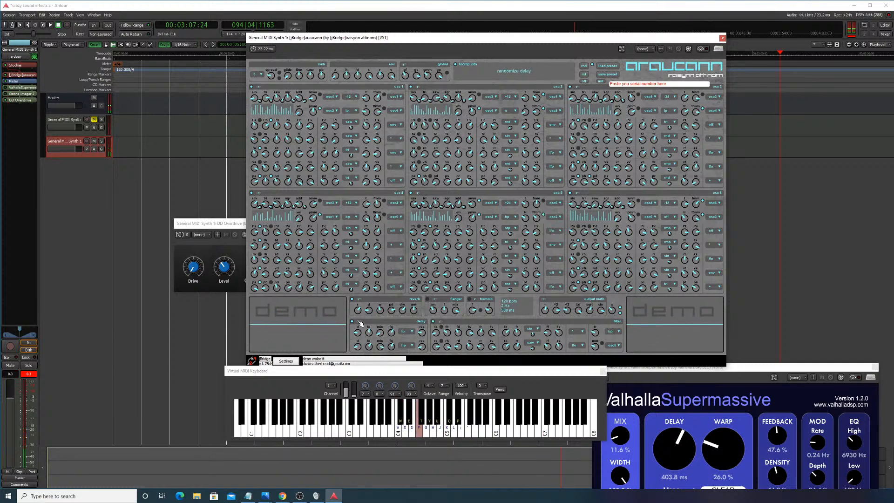
key("w")
left_click(360, 322)
key("a")
key("w")
left_click(360, 322)
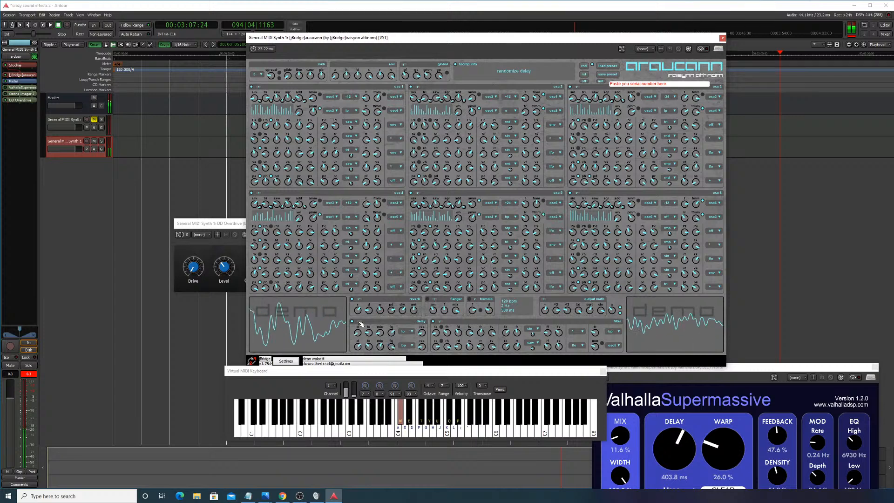
key("g")
key("w")
key("h")
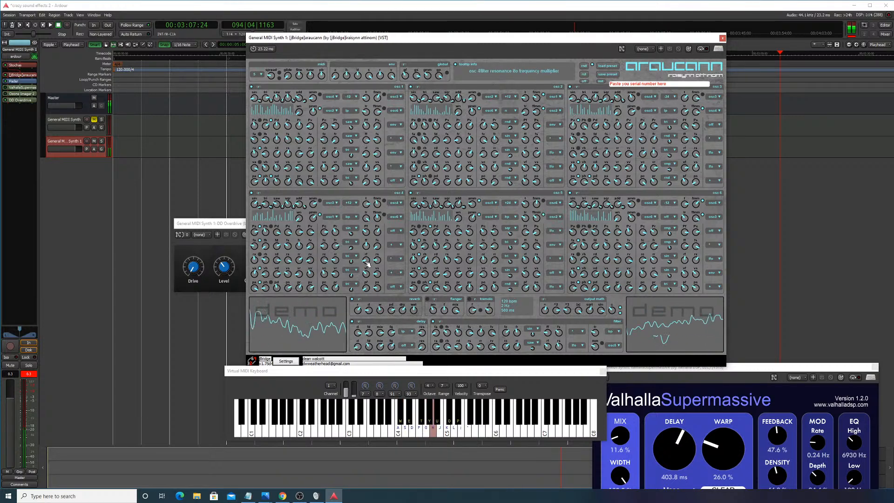
Step: Audition the randomized patch with a run of low and high notes on the Virtual MIDI Keyboard
key("j")
key("a")
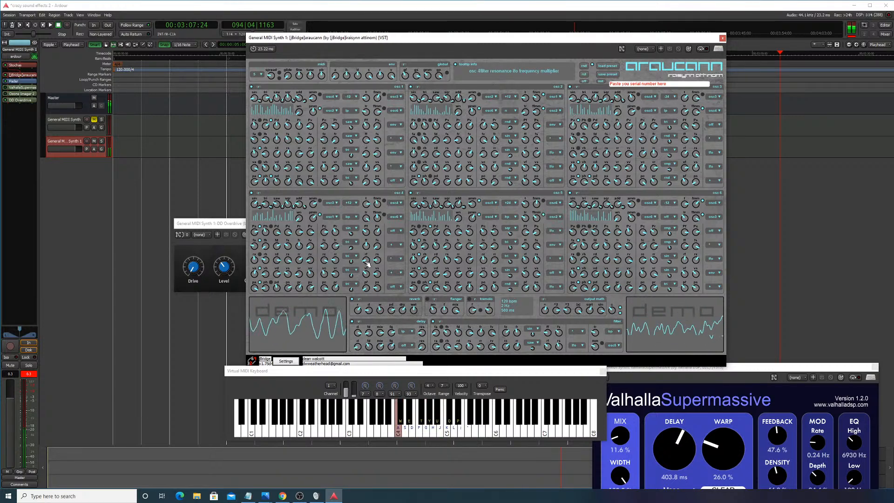
key("j")
key("a")
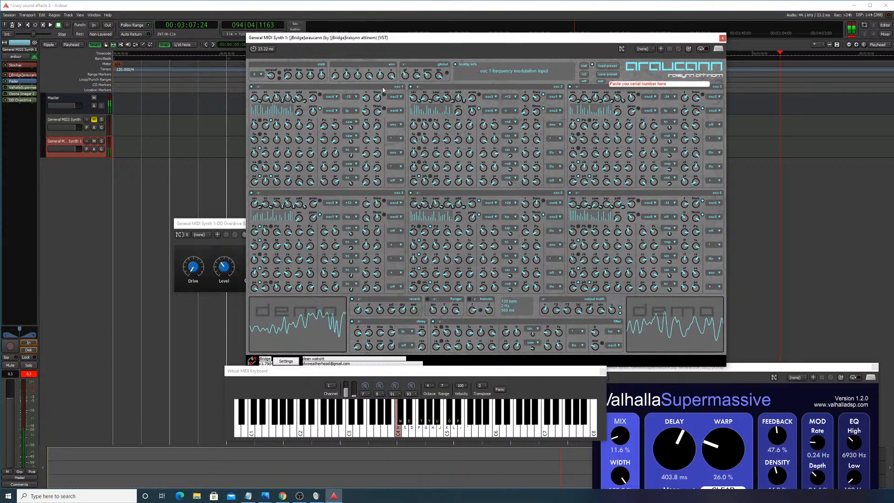
key("w")
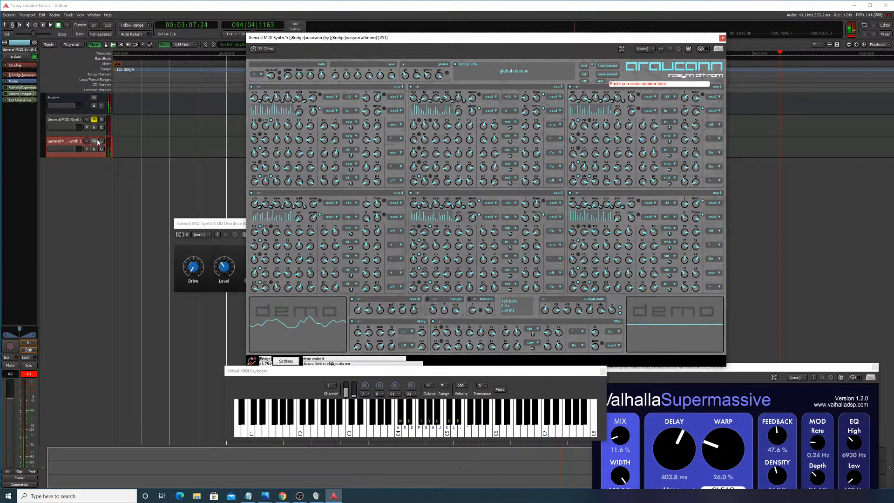
key("w")
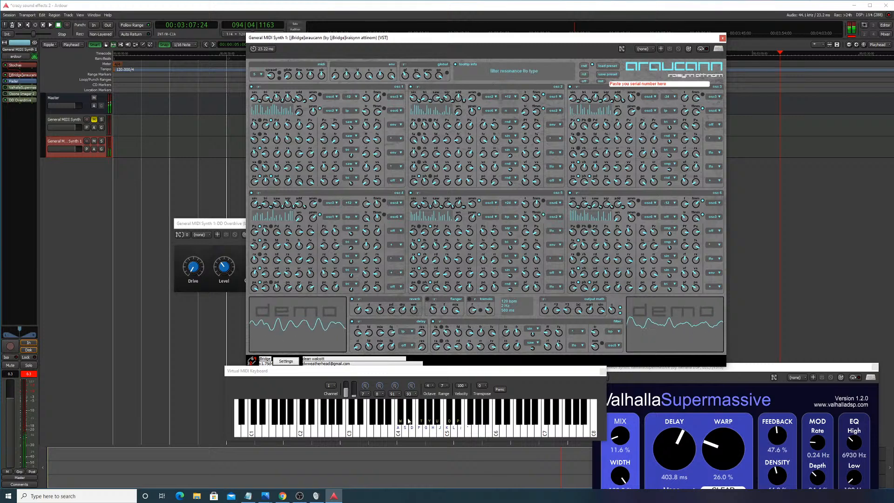
mouse_move(417, 422)
left_mouse_down()
mouse_move(388, 422)
mouse_move(456, 421)
left_mouse_up()
mouse_move(391, 422)
left_mouse_down()
mouse_move(338, 405)
mouse_move(379, 407)
left_mouse_up()
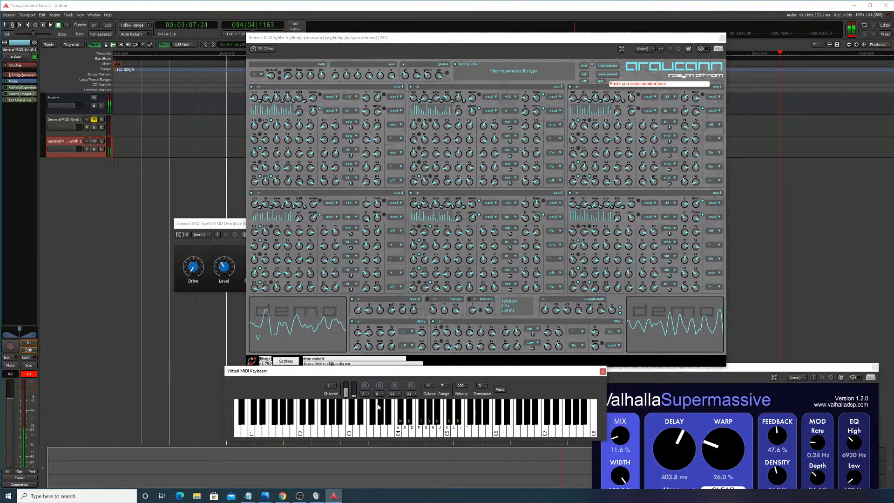
key("w")
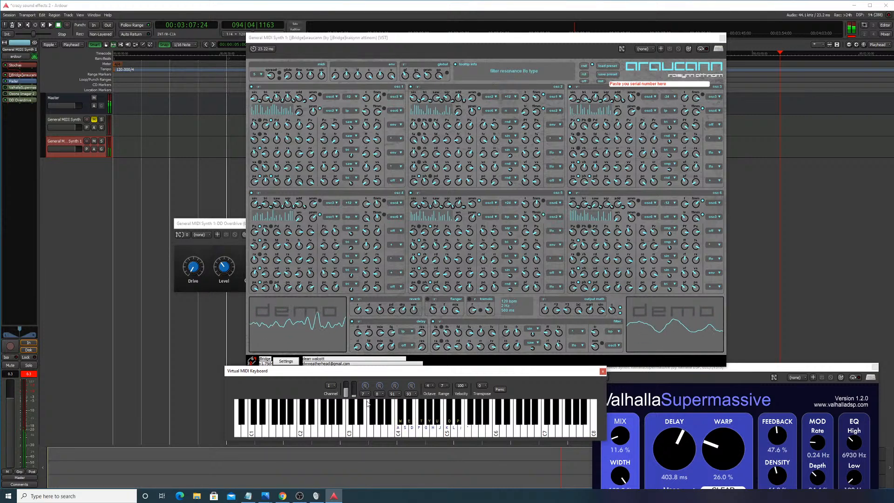
key("w")
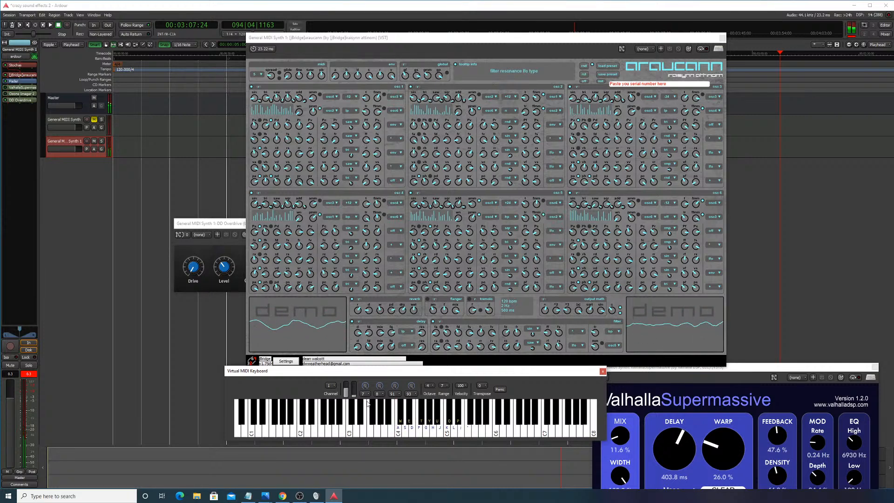
key("g")
key("a")
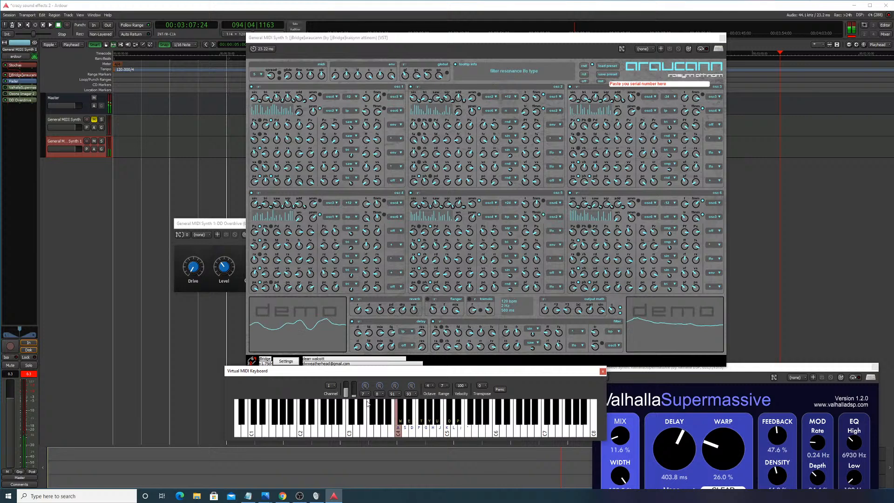
key("h")
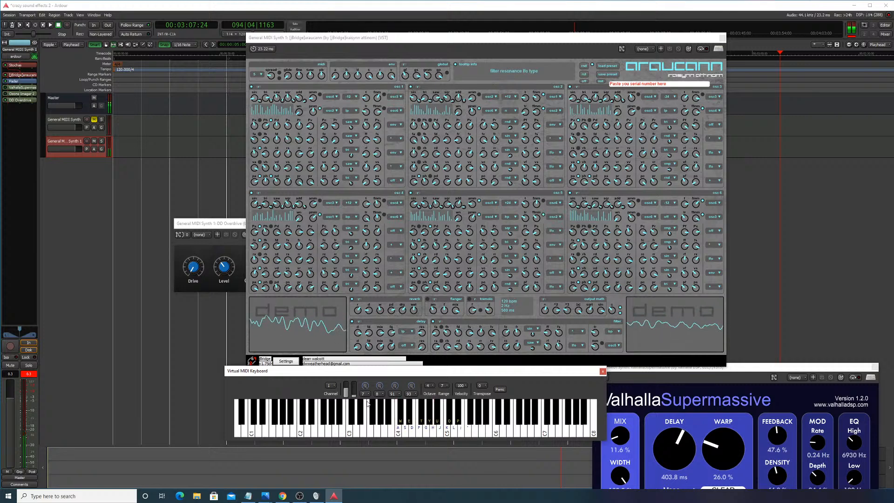
key("s")
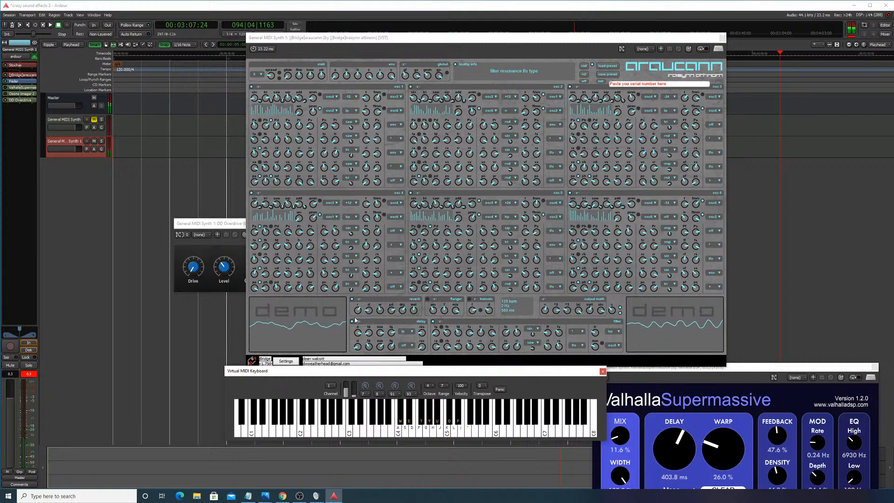
Step: Set the Stochas sequencer's playback speed to 1/2, close it and reposition the araucann window
double_click(23, 66)
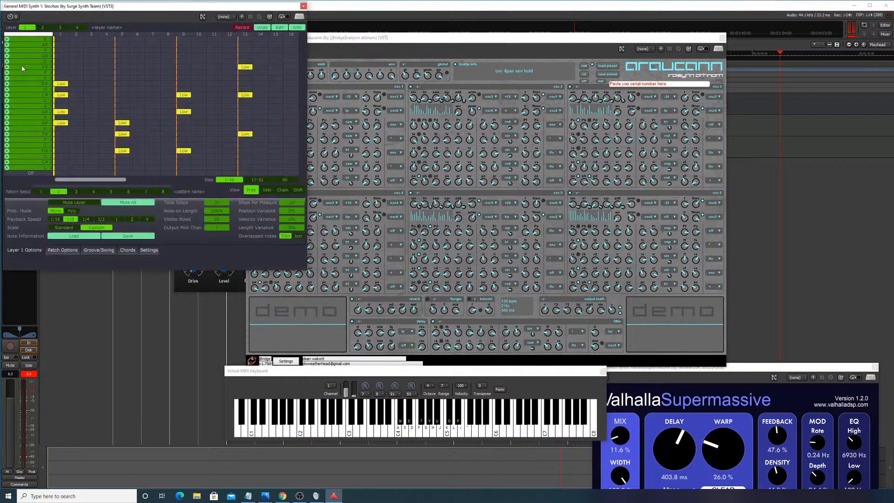
left_click(91, 219)
left_click(101, 219)
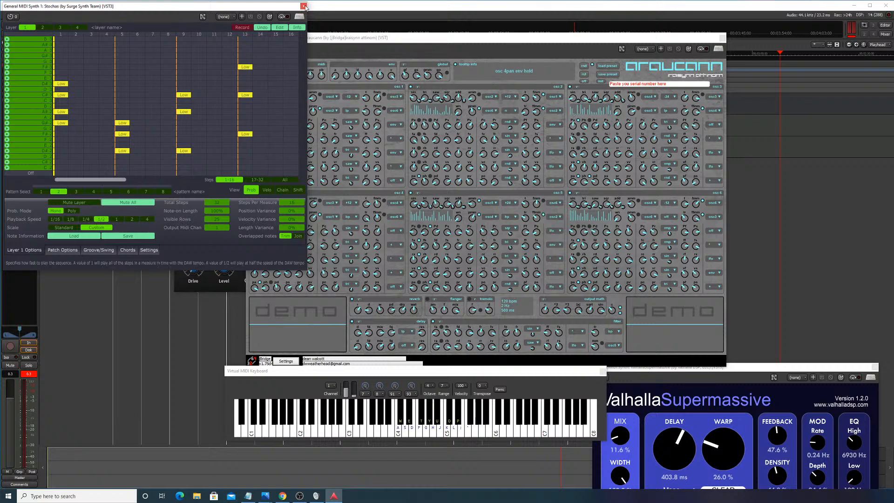
left_click(304, 6)
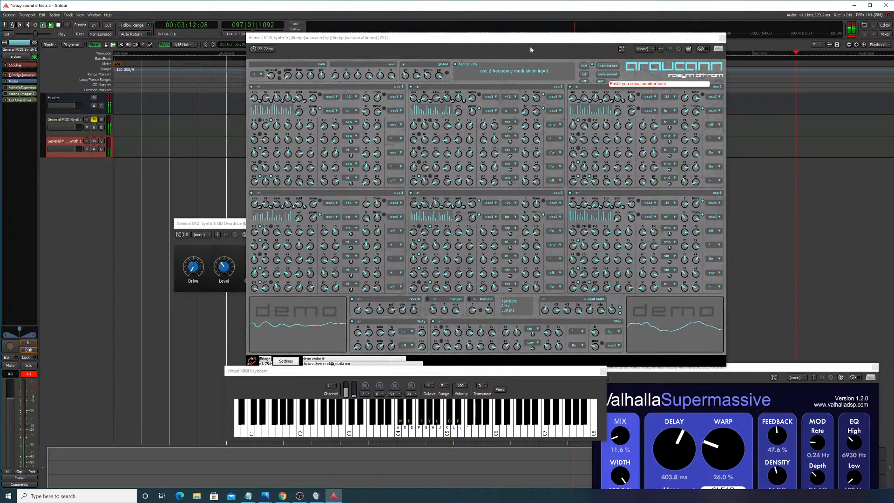
left_click_drag(554, 37, 583, 29)
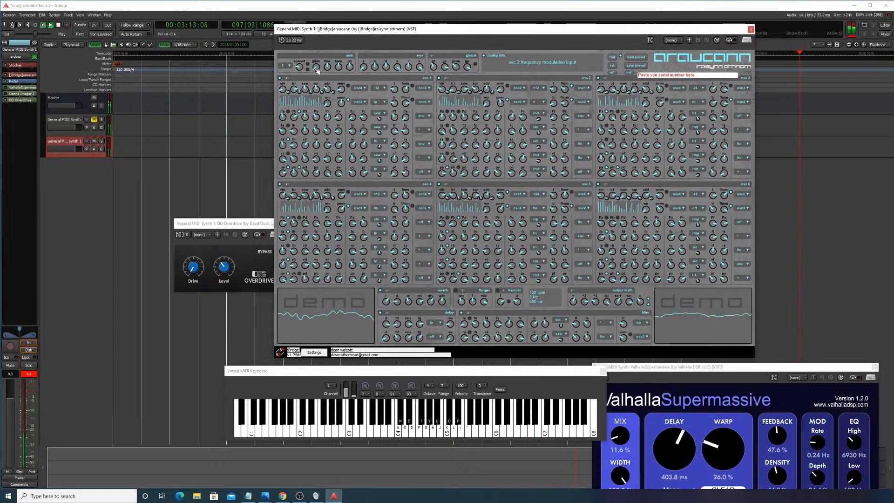
Step: Try Stochas playback speeds 2 and 1/2, settle on 1/4 and close the sequencer
double_click(19, 66)
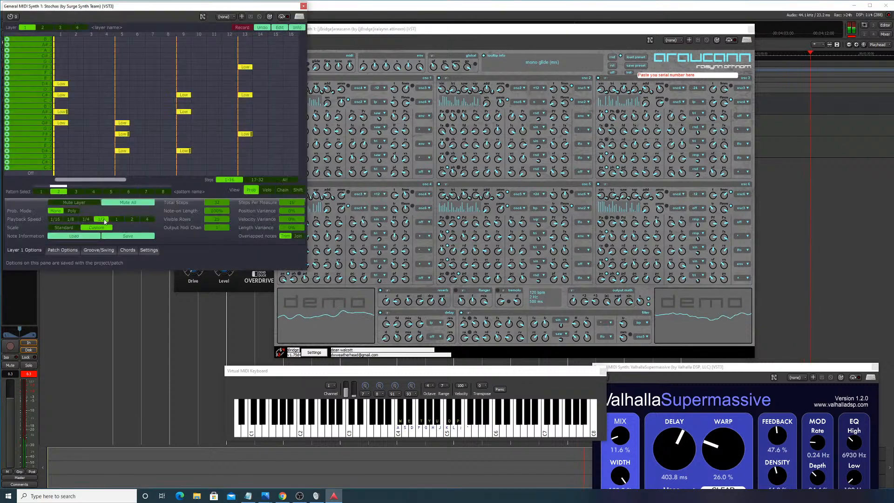
left_click(133, 219)
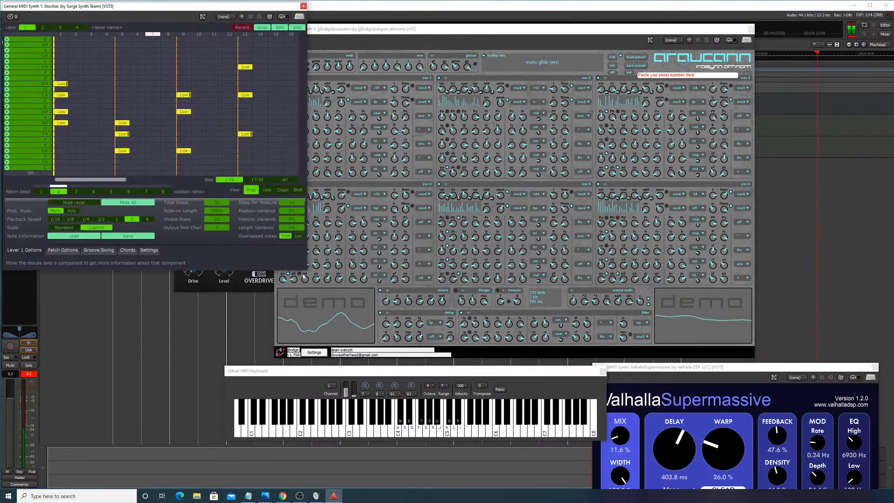
left_click(101, 219)
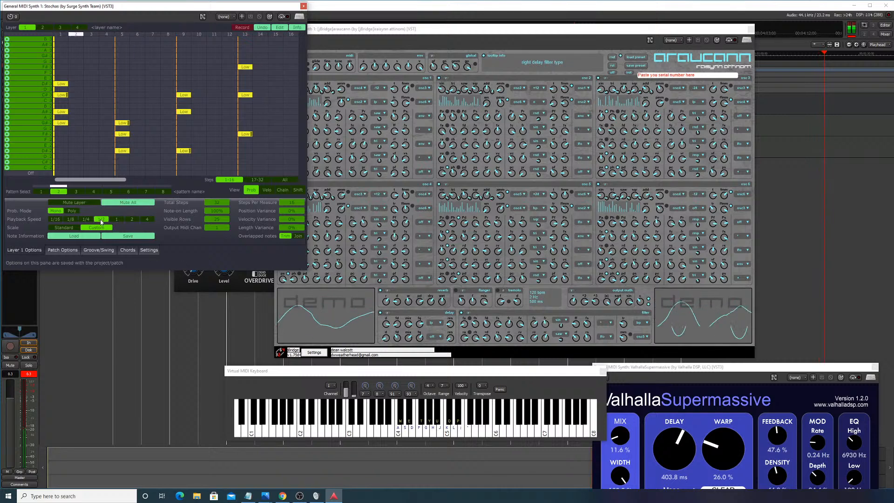
left_click(86, 219)
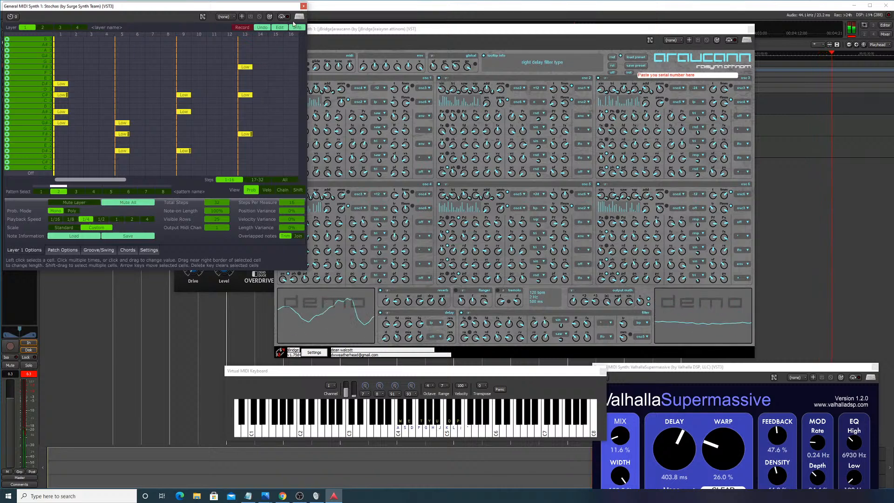
left_click(303, 6)
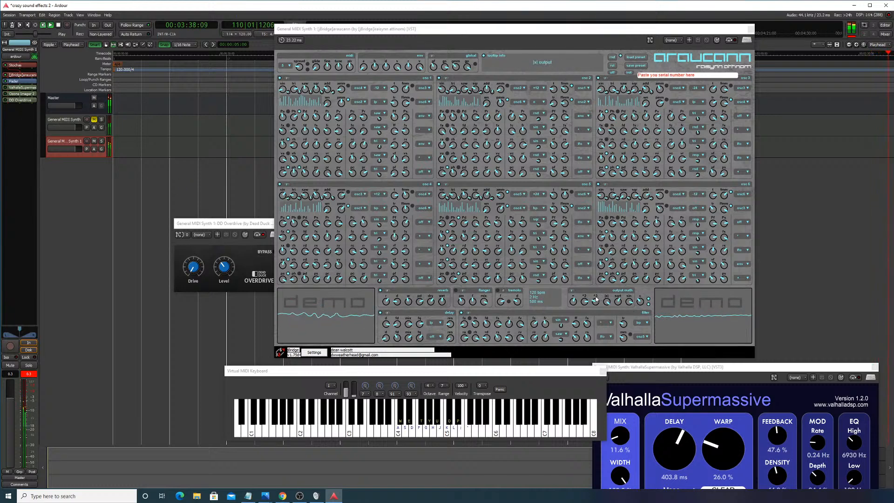
Step: Set the DD Overdrive level to -5.9 dB, toggle the effect's activation and close its window
double_click(16, 100)
double_click(16, 101)
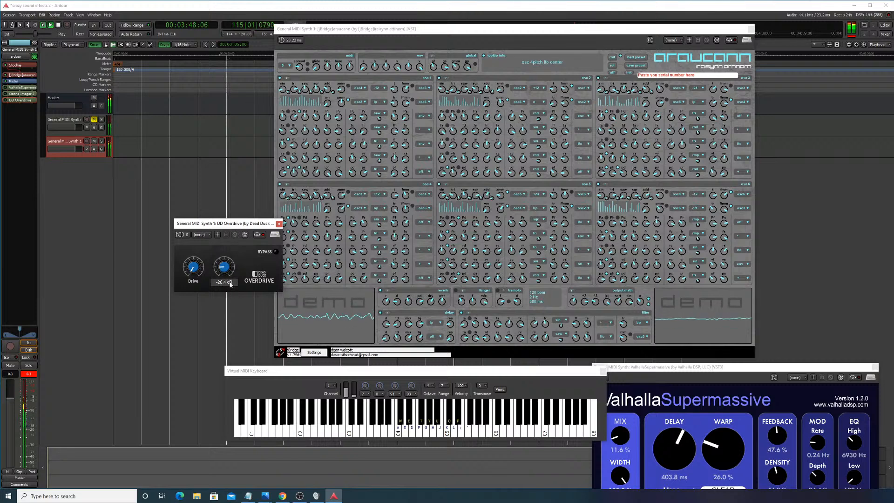
left_click_drag(238, 258, 243, 288)
left_click(6, 101)
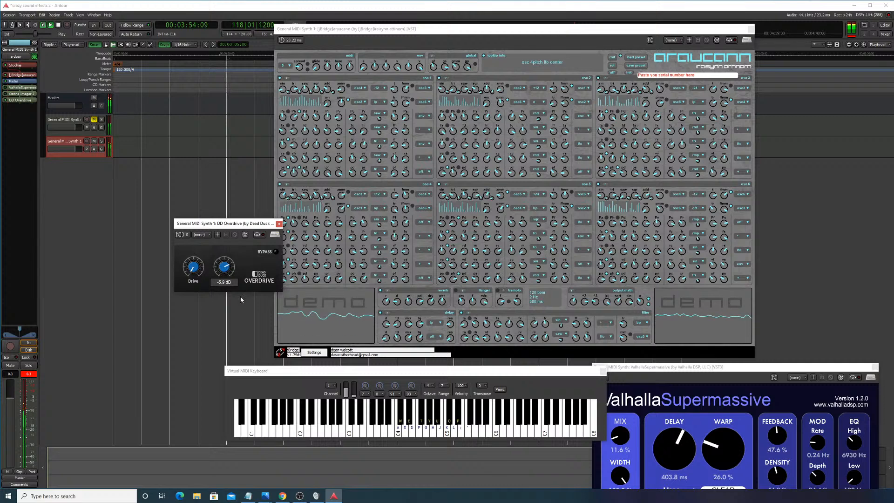
left_click(279, 224)
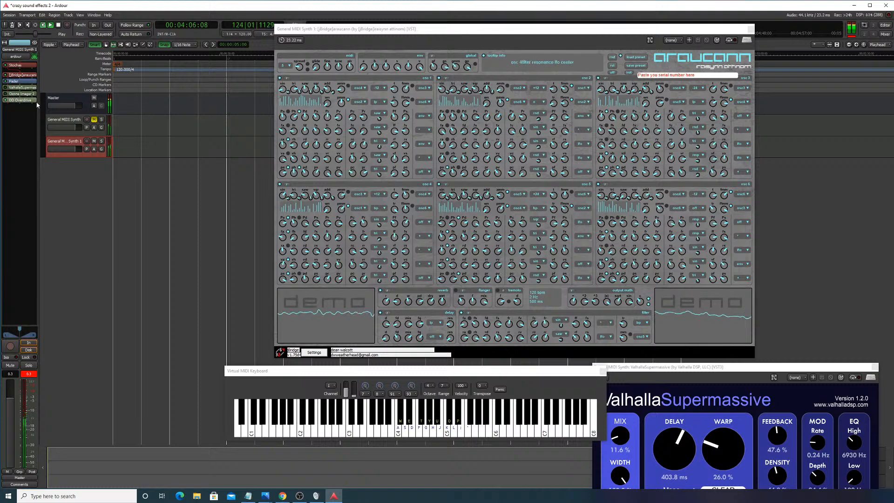
Step: Toggle the araucann reverb section and play a low note on the Virtual MIDI Keyboard
left_click(382, 291)
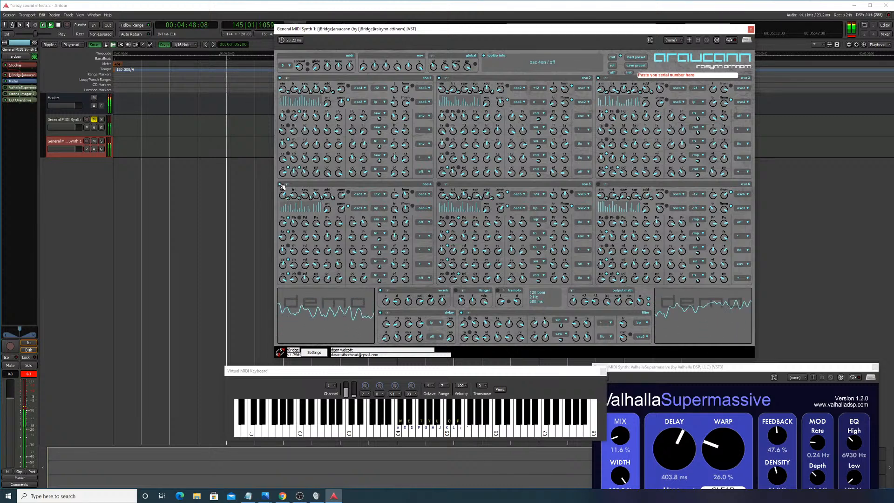
left_click(339, 415)
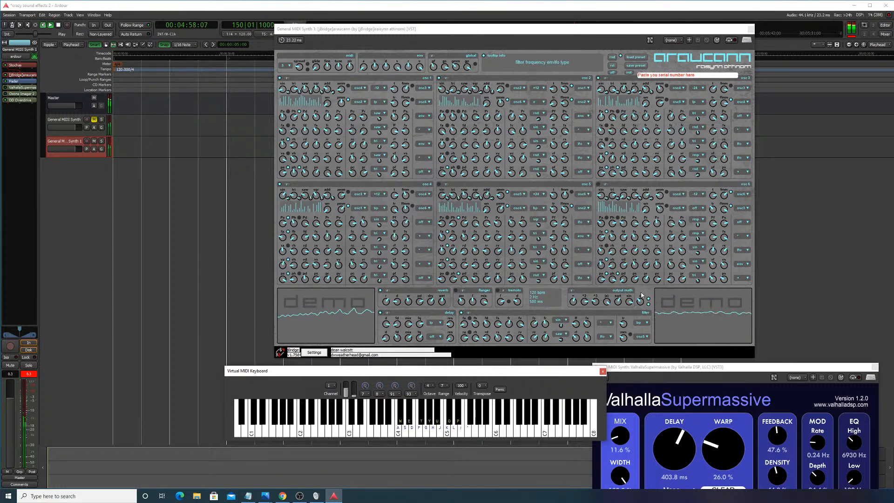
Step: Move the ValhallaSupermassive window over the araucann synth and play a note around C4 on the virtual keyboard
left_click_drag(643, 370, 700, 185)
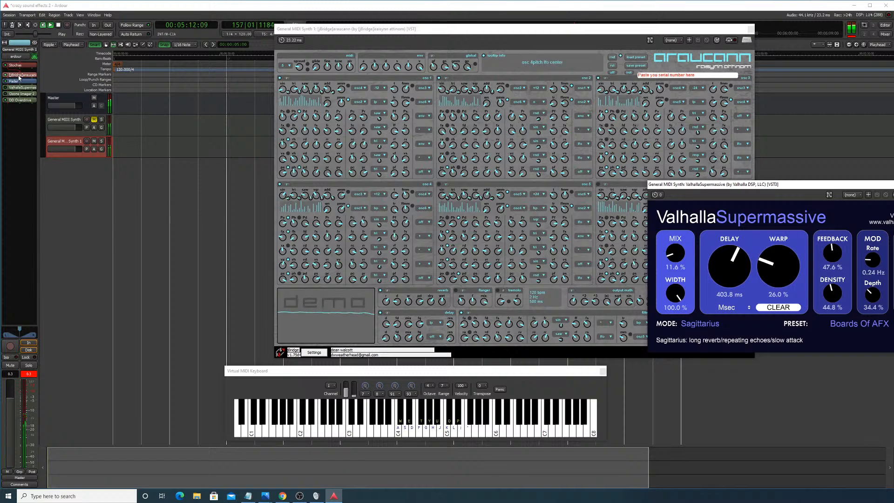
left_click(440, 81)
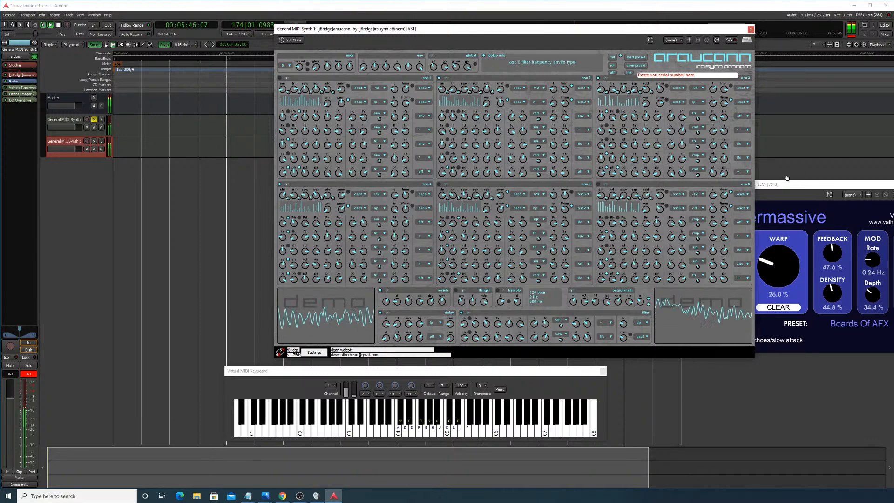
left_click_drag(786, 190, 619, 131)
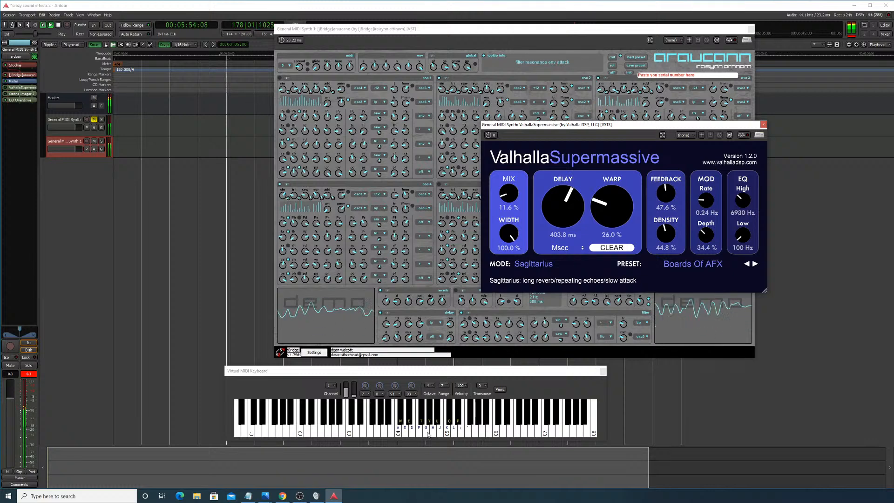
mouse_move(396, 420)
left_mouse_down()
mouse_move(371, 415)
mouse_move(408, 415)
mouse_move(399, 415)
left_mouse_up()
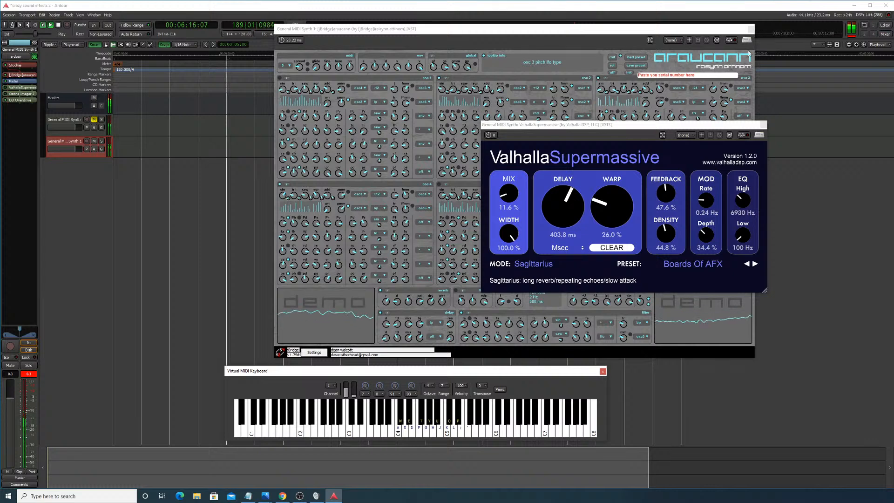
Step: Rearrange the ValhallaSupermassive and araucann windows so they overlap less and the araucann synth is fully uncovered
left_click_drag(635, 127, 677, 209)
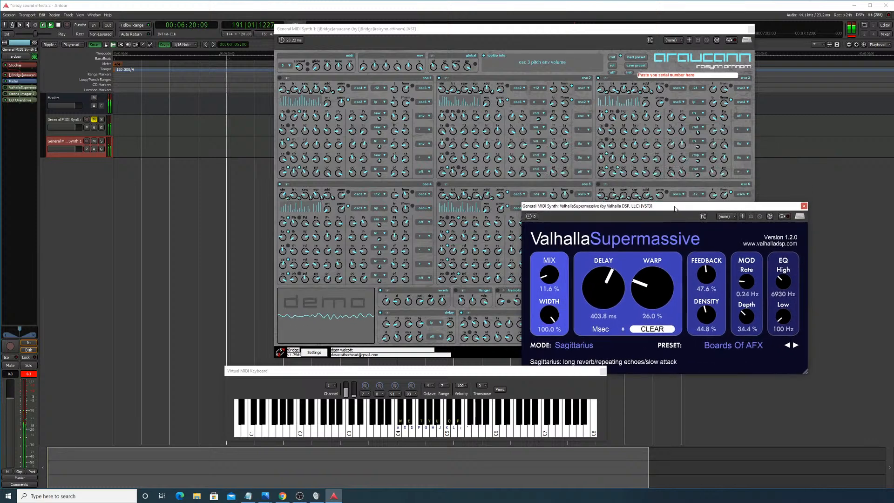
right_click(17, 116)
mouse_move(35, 117)
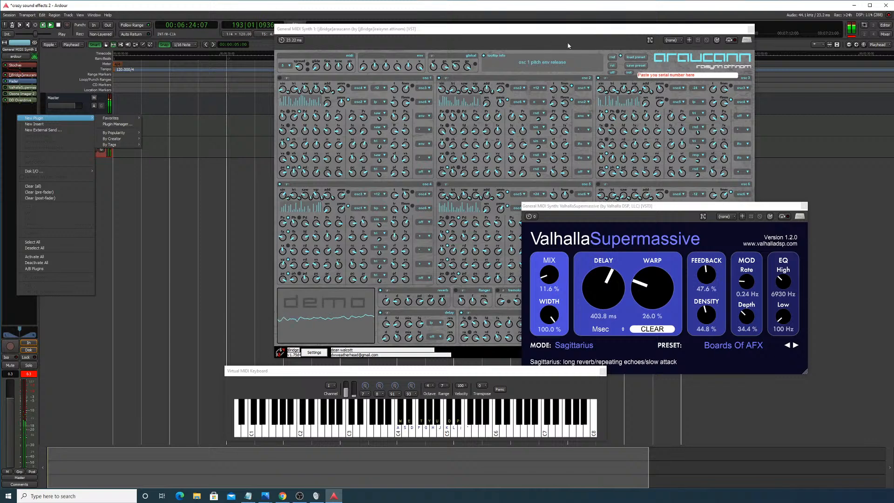
left_click(519, 32)
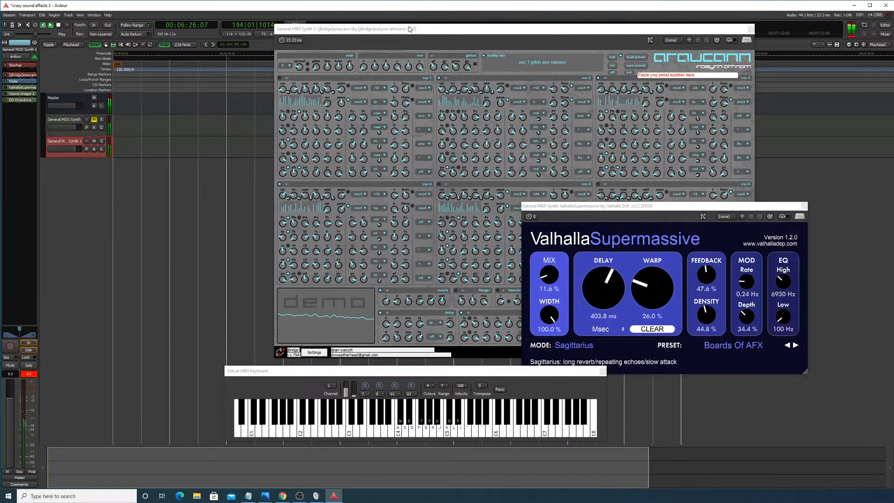
left_click_drag(519, 32, 434, 24)
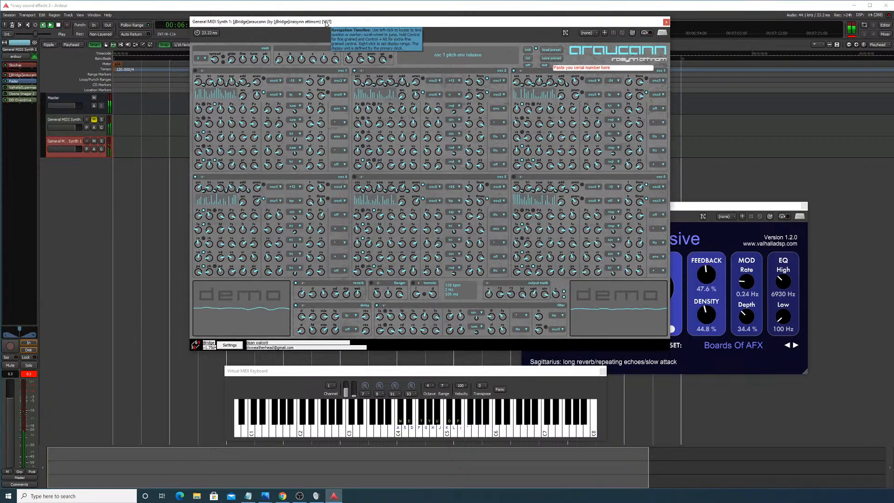
Step: Open Stochas, try playback speeds 1/2 and 1 while viewing steps 17-32, return to 1/4 and close it
double_click(18, 64)
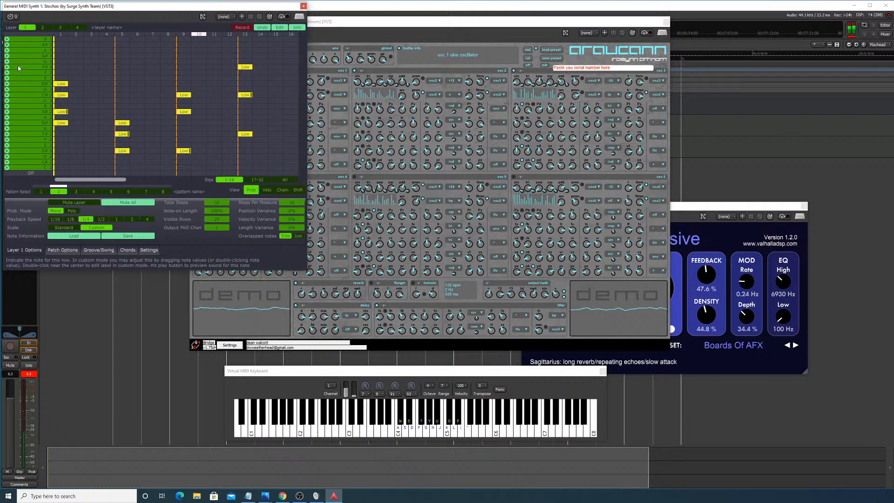
left_click(101, 219)
left_click_drag(110, 180, 220, 181)
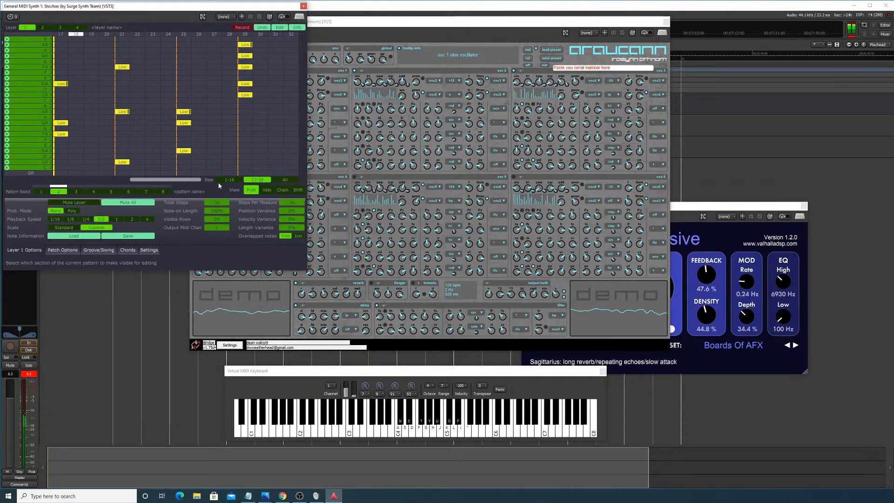
left_click(114, 220)
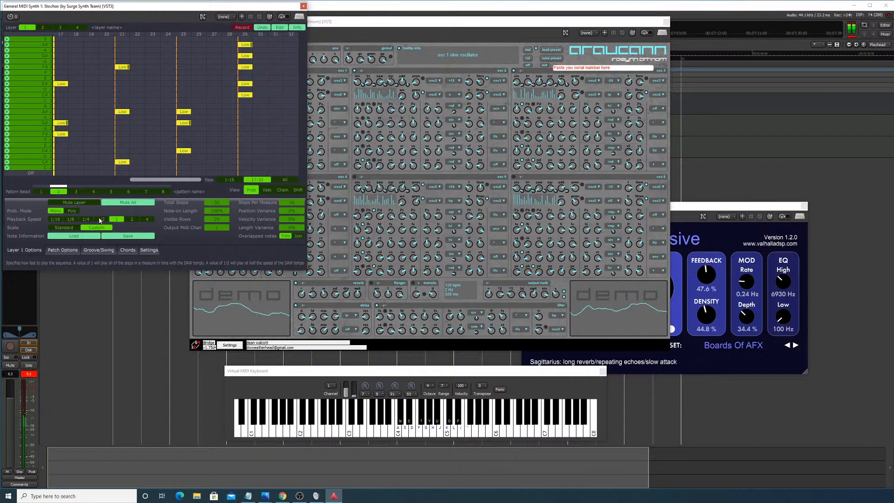
left_click(100, 219)
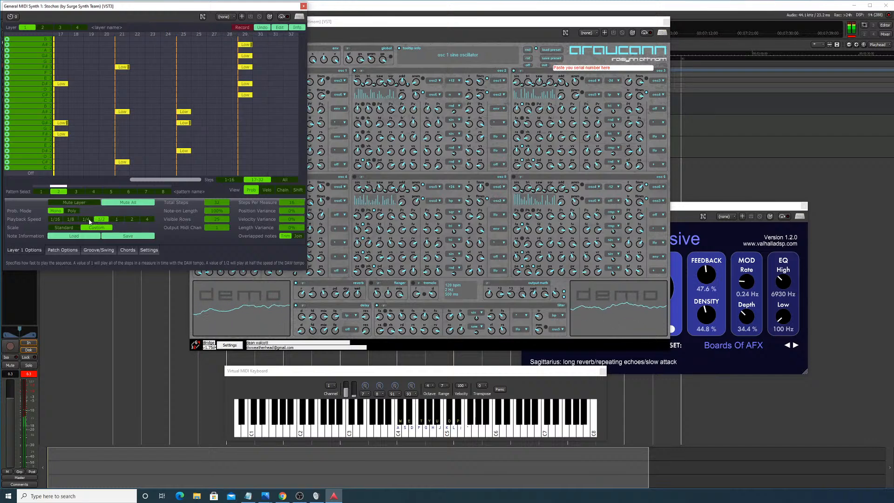
left_click(86, 219)
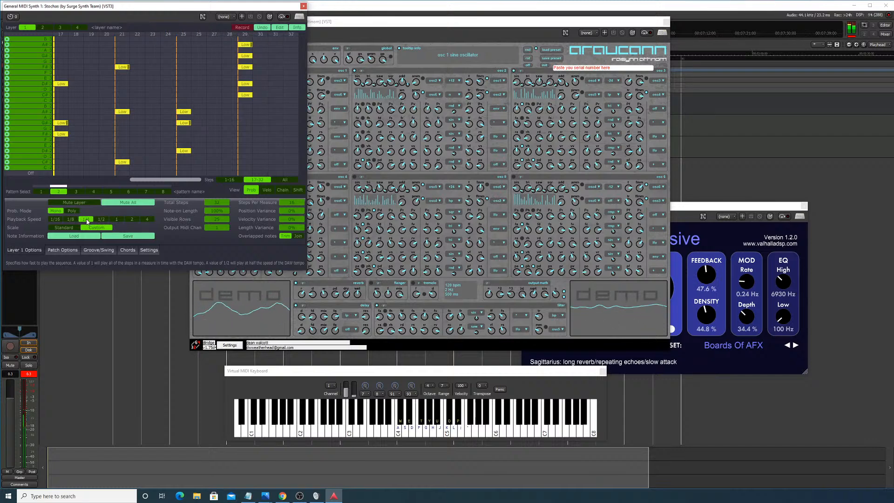
left_click(303, 7)
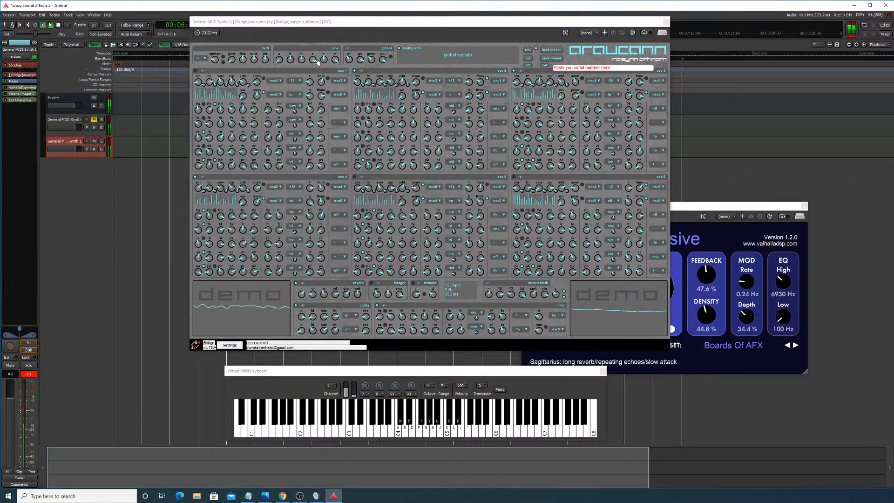
Step: Adjust a global envelope knob on araucann and save the patch in its preset folder as "spaces ship fly by"
left_click_drag(292, 61, 292, 57)
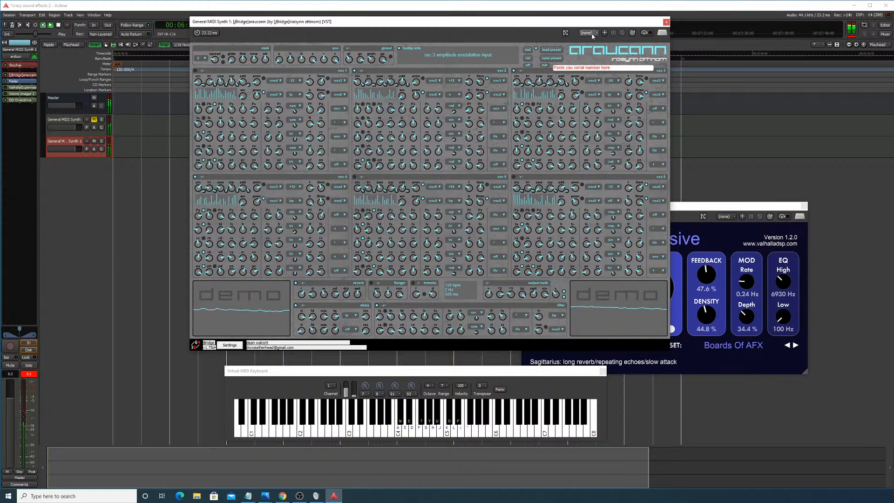
left_click(552, 59)
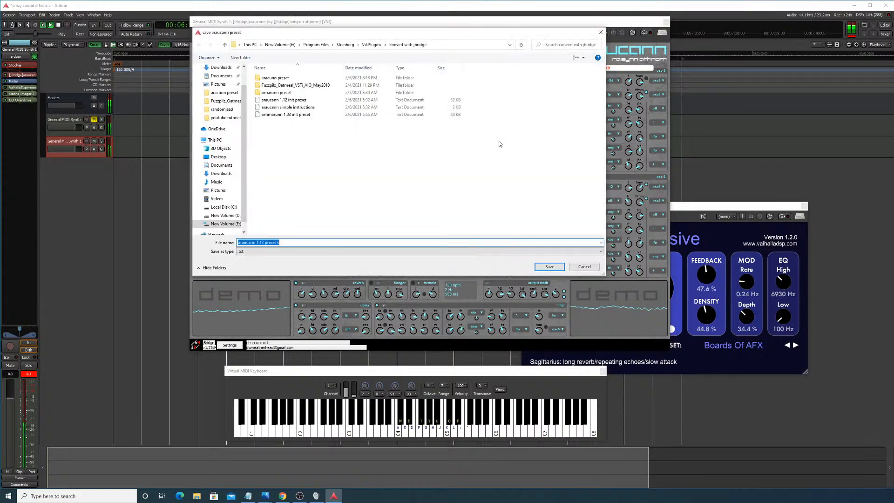
double_click(276, 78)
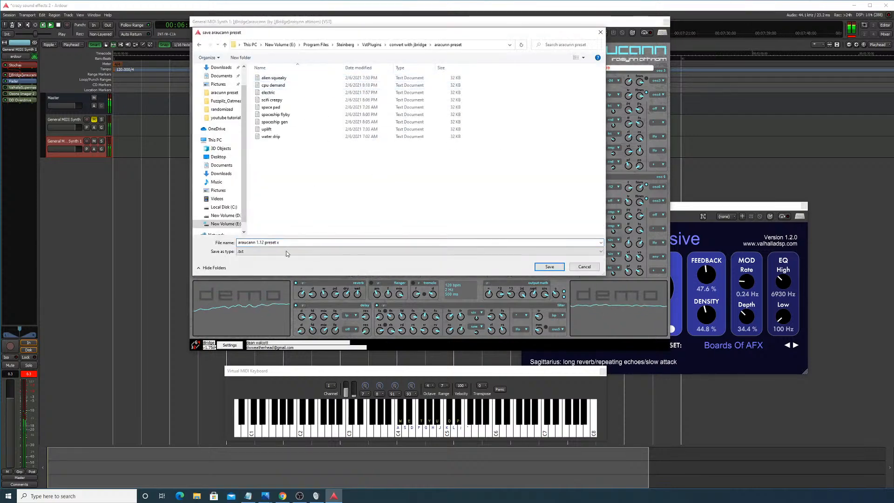
type("sp")
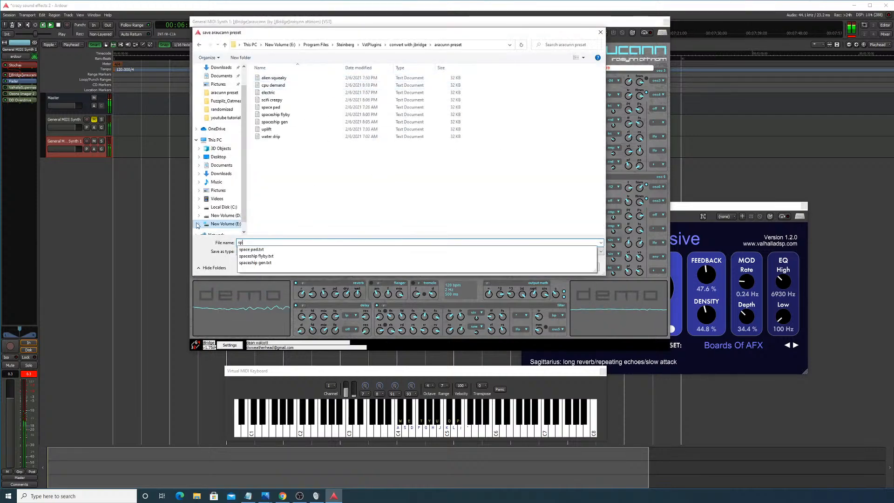
type("aces ship fly by")
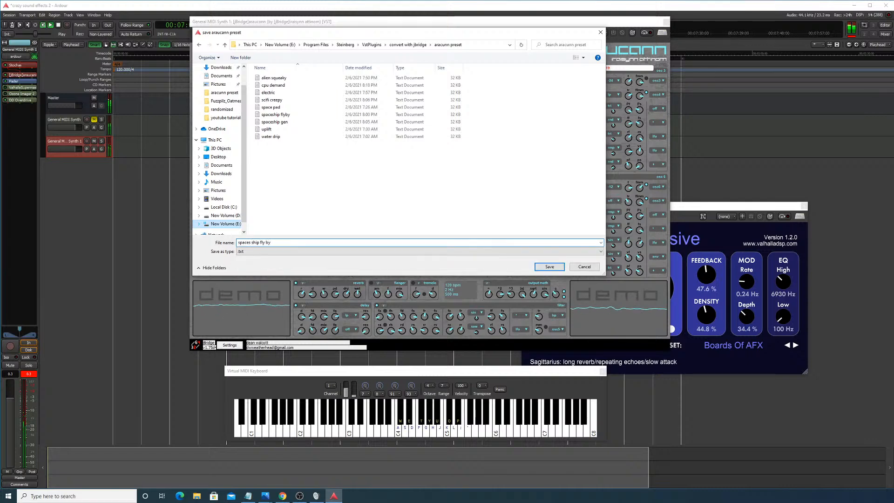
left_click(549, 268)
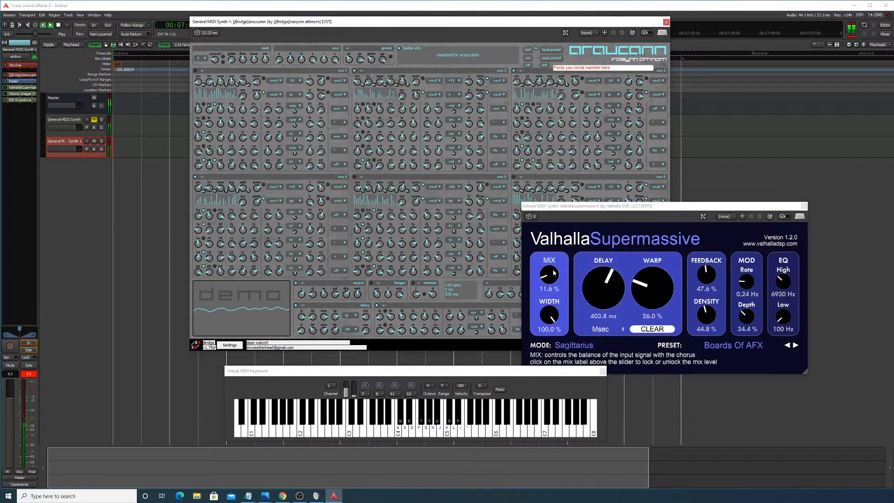
Step: Move the araucann window aside, try keyboard octaves 6 and 7 with high notes above C7, and return to octave 4
left_click_drag(540, 24, 413, 26)
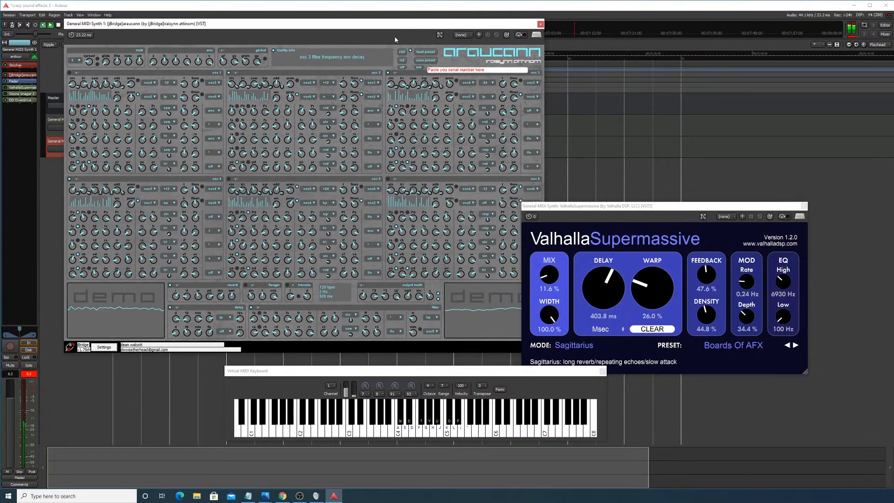
left_click(429, 387)
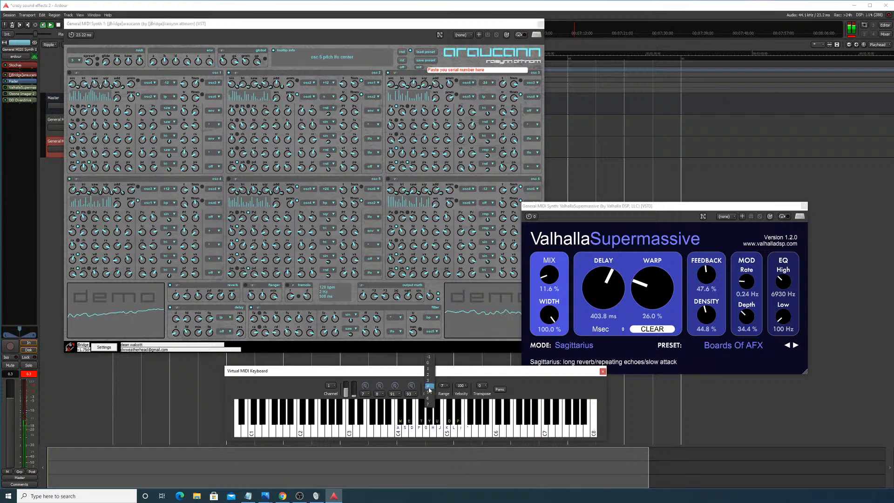
left_click(431, 399)
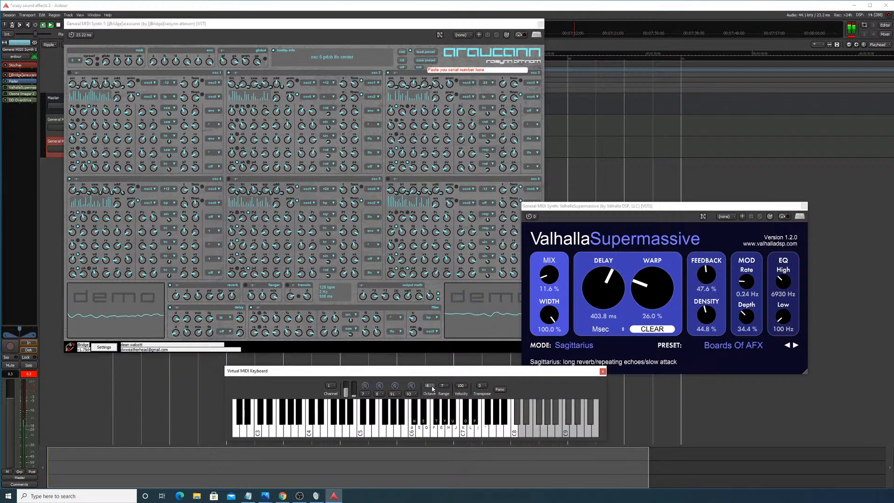
left_click(432, 389)
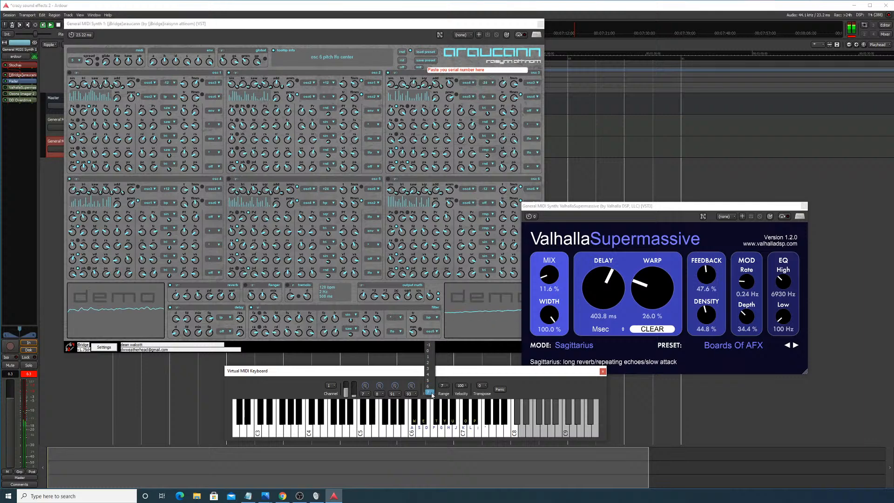
left_click(431, 393)
left_click(432, 387)
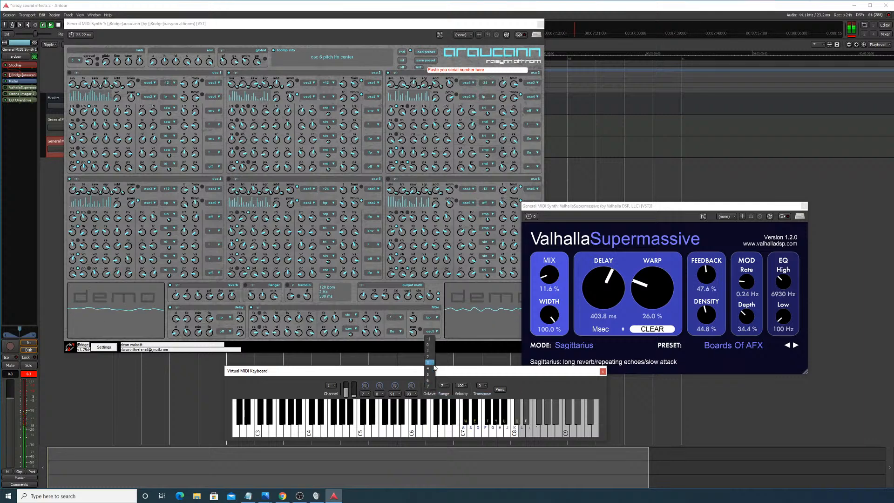
left_click(489, 426)
left_click(490, 428)
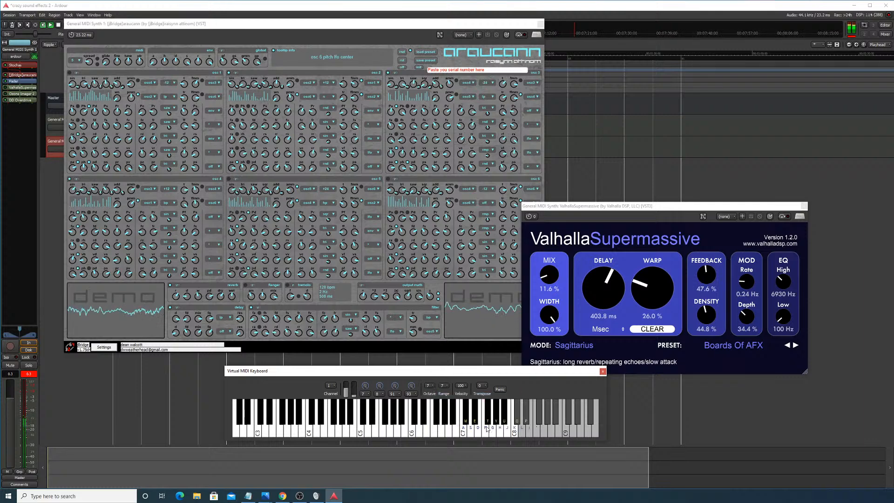
left_click(433, 388)
left_click(428, 368)
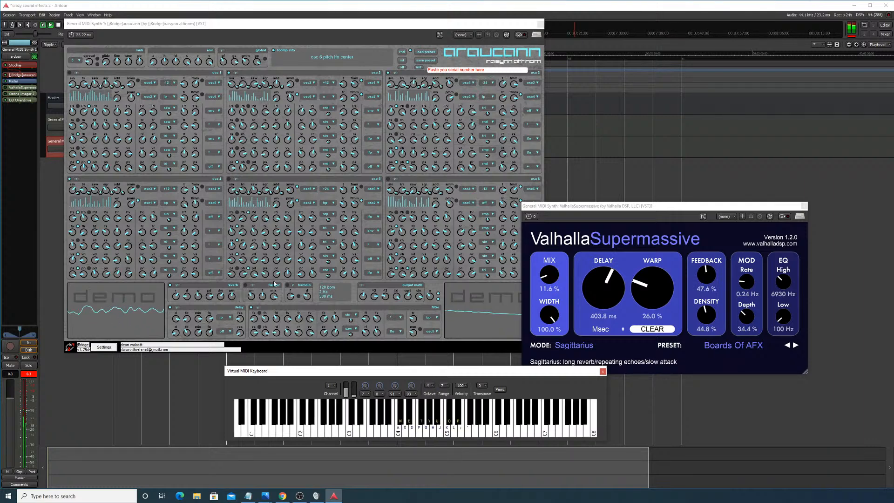
Step: Reopen Stochas, move its window over araucann and try the Poly probability mode before returning to Mono
double_click(19, 67)
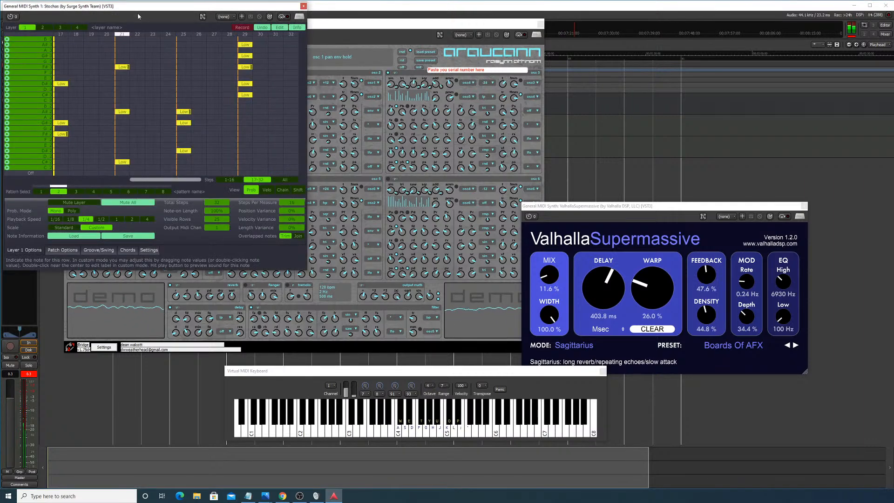
left_click_drag(149, 12, 311, 60)
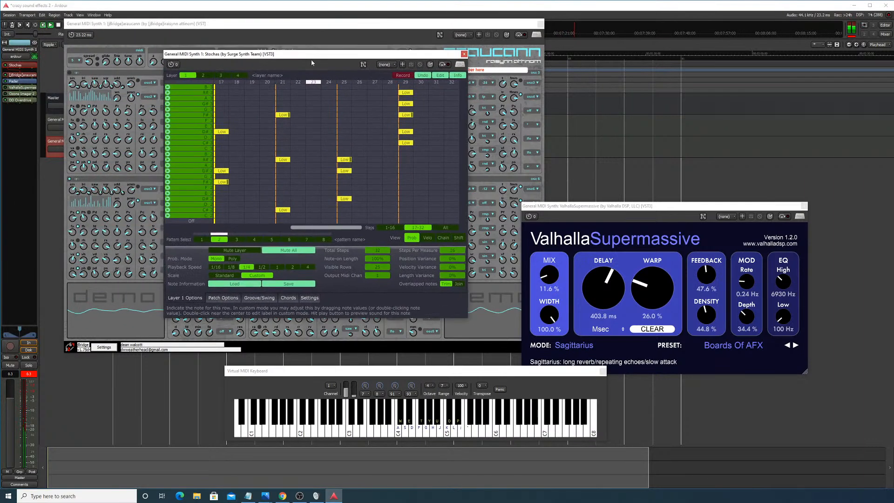
left_click(233, 259)
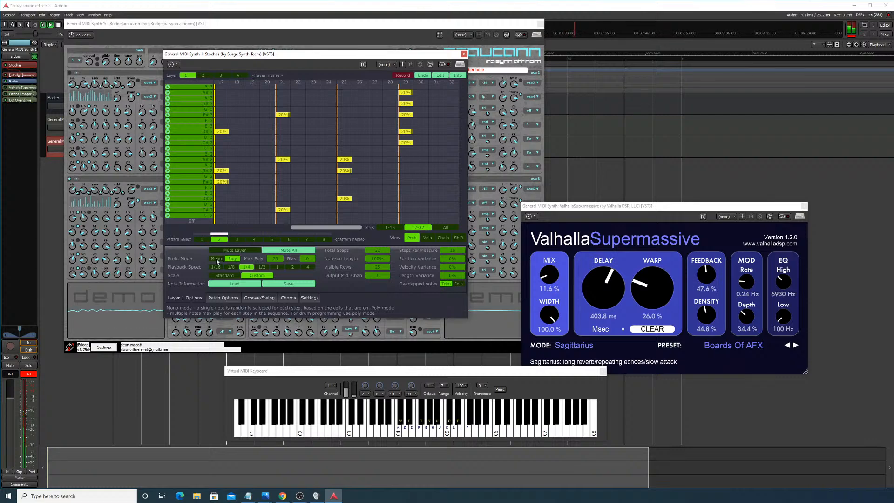
left_click(217, 259)
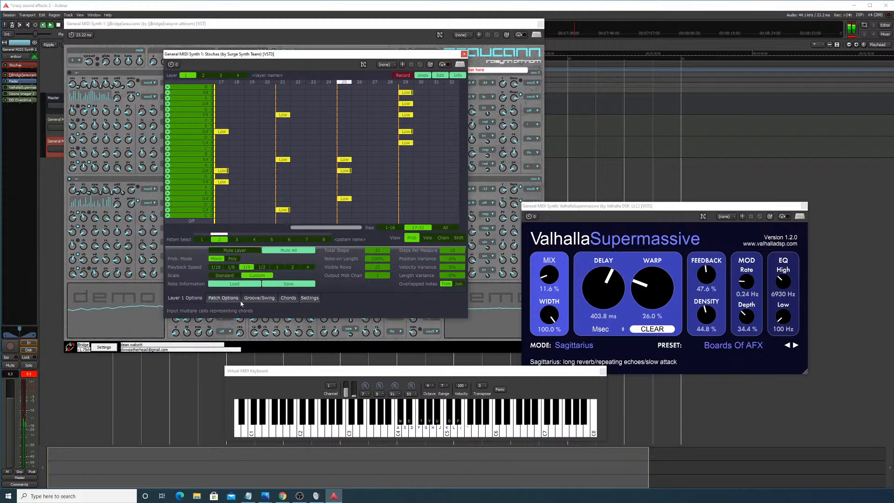
Step: Try the major and minor chord choices in Stochas, then set chord entry back to Off
left_click(289, 297)
left_click(279, 266)
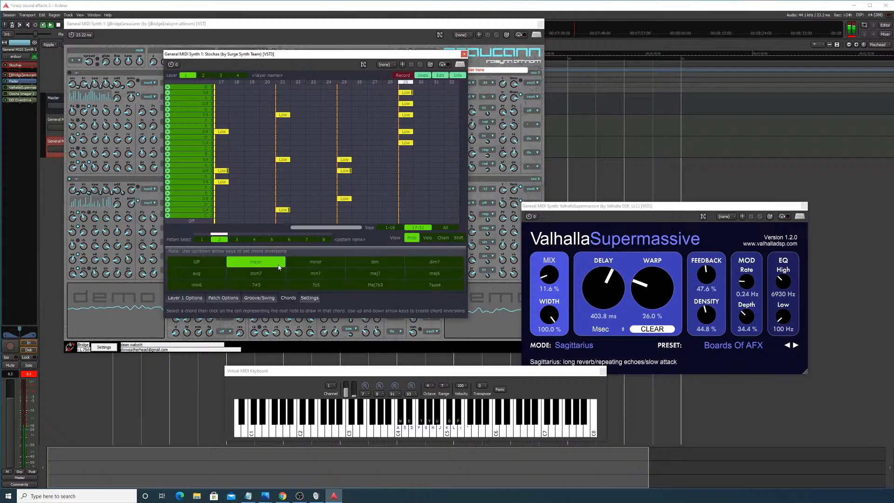
left_click(298, 267)
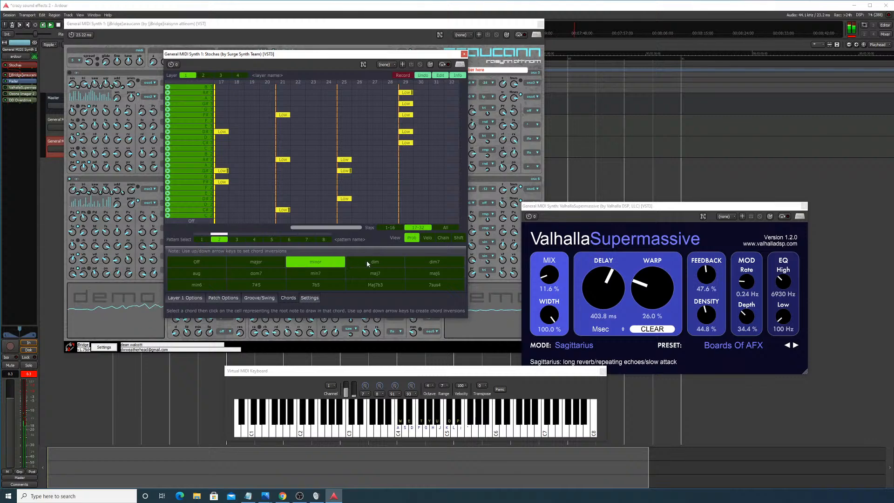
left_click(205, 262)
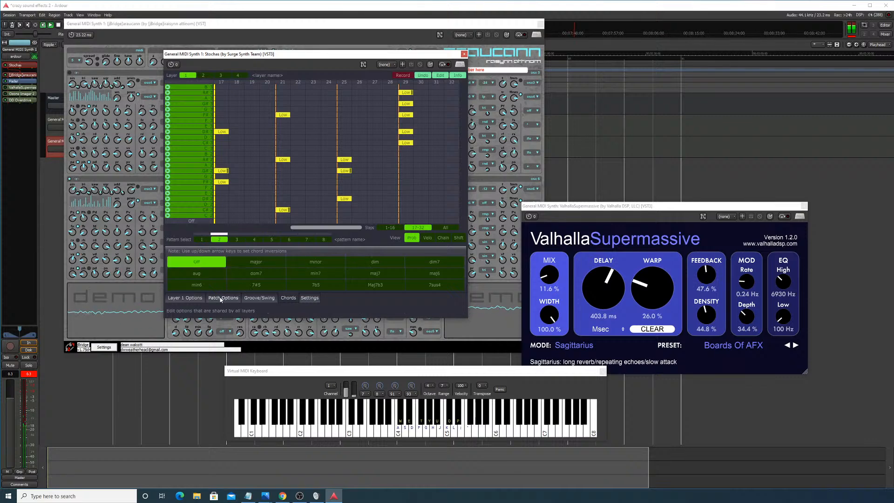
Step: Look through Stochas's patch, groove/swing, chord, general and Layer 1 options, close it and move the araucann window clear of the tracks
left_click(222, 298)
left_click(250, 299)
left_click(224, 297)
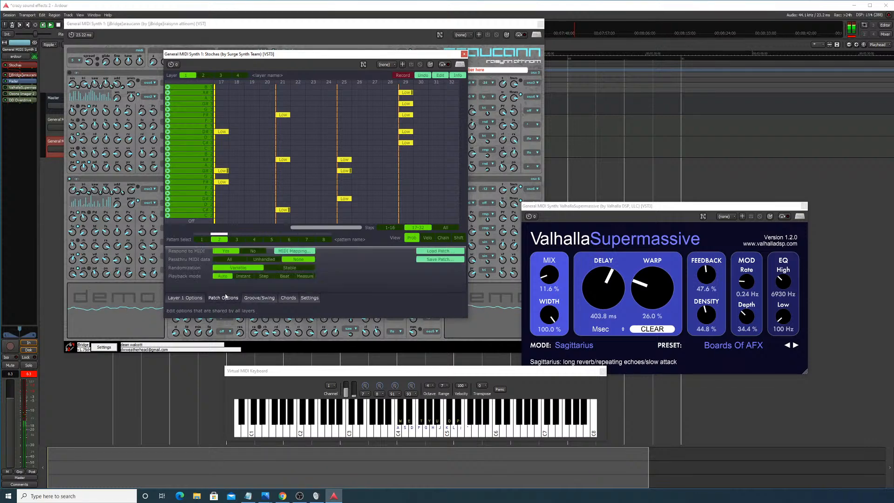
left_click(288, 298)
left_click(306, 299)
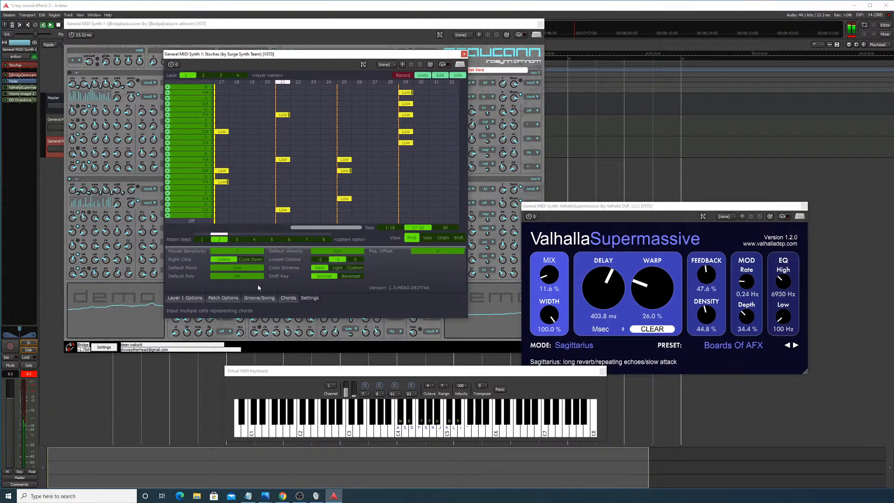
left_click(210, 299)
left_click(179, 298)
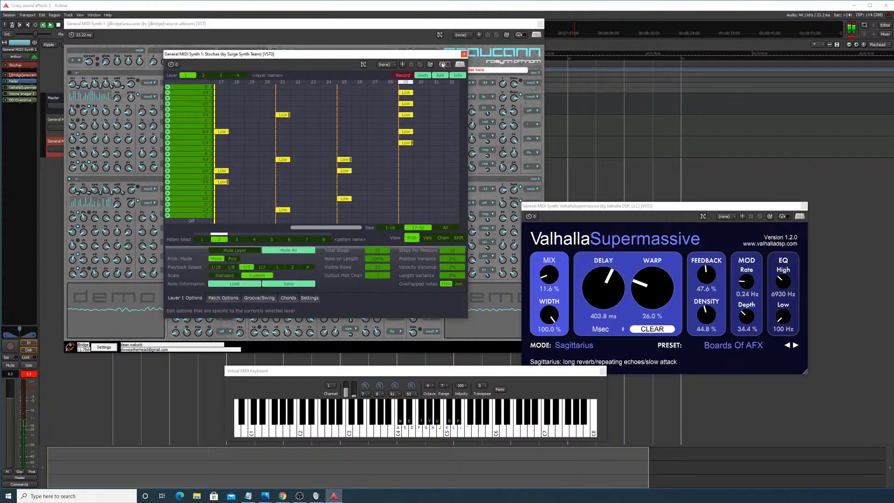
left_click(464, 55)
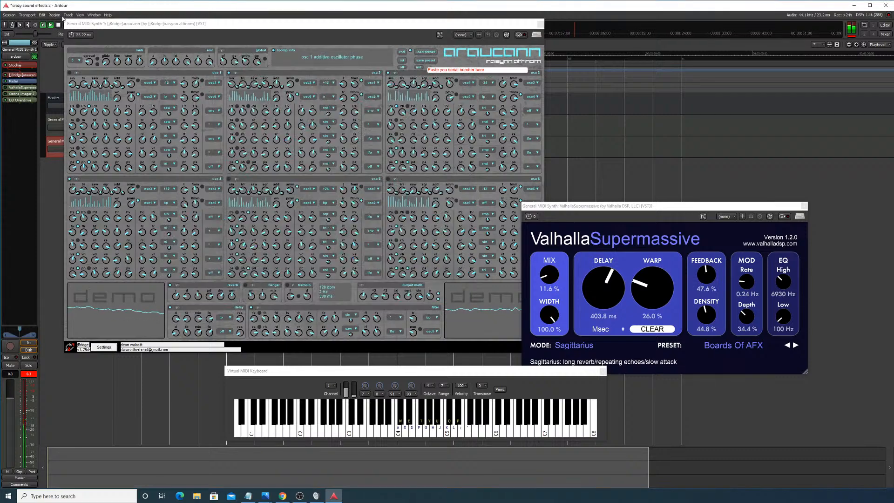
left_click_drag(99, 23, 290, 61)
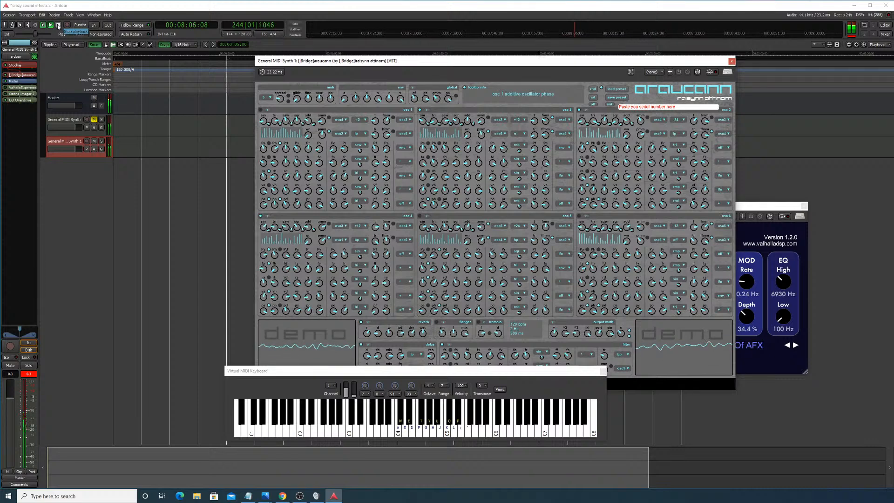
Step: Restart playback, open ValhallaSupermassive on General MIDI Synth 1, load the dotted echo preset Carousel and move its window over araucann
left_click(59, 26)
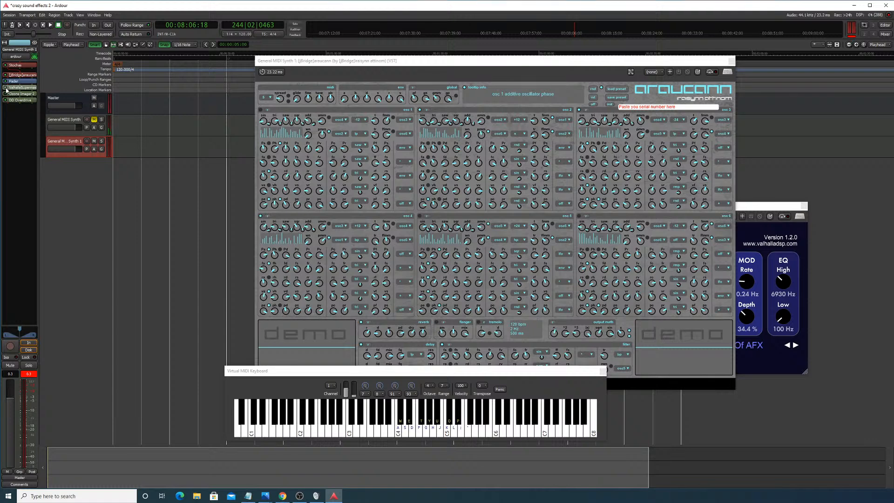
left_click(50, 25)
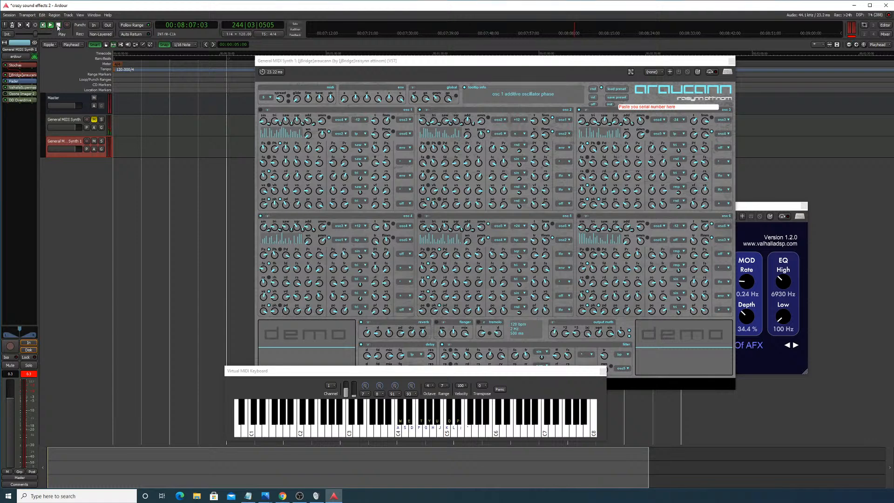
double_click(28, 88)
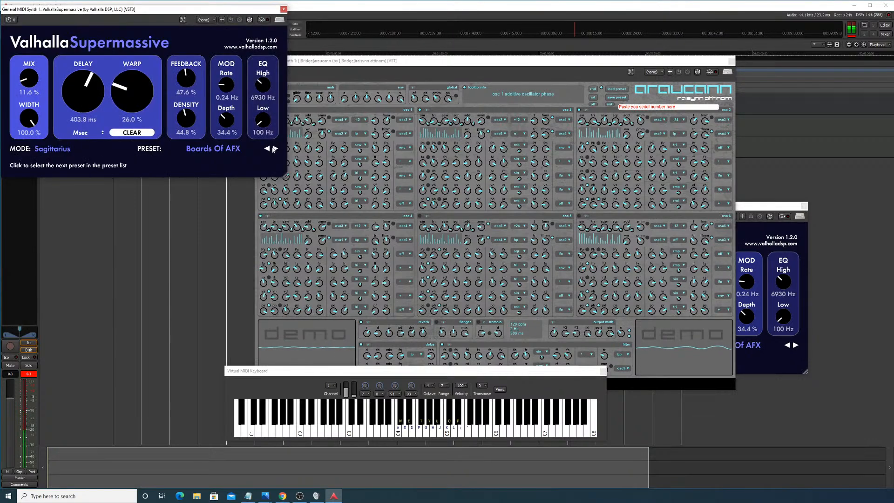
left_click(244, 150)
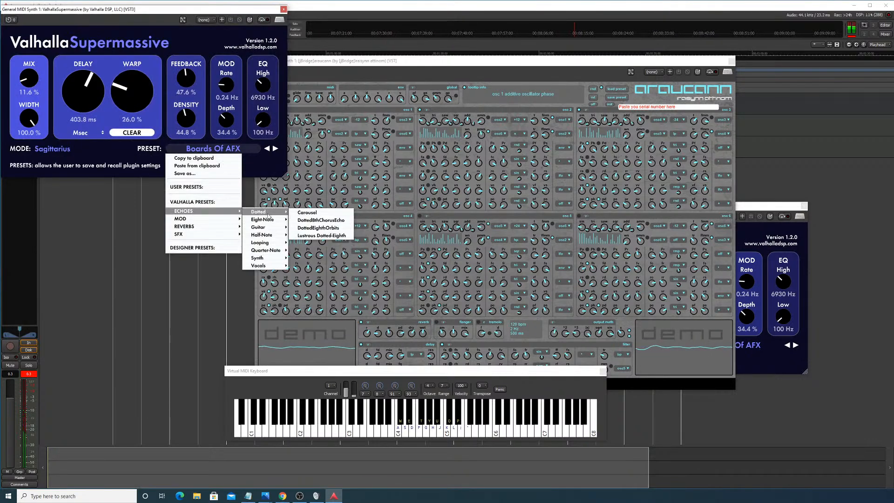
left_click(319, 213)
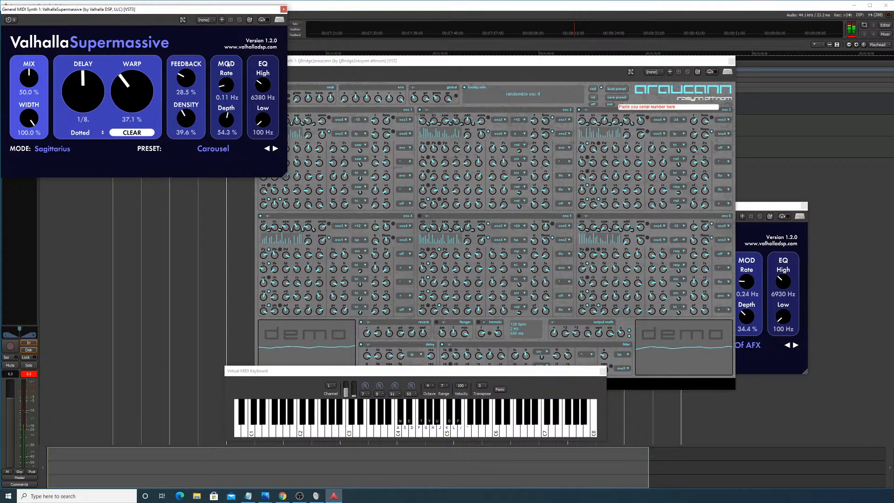
left_click_drag(231, 6, 499, 119)
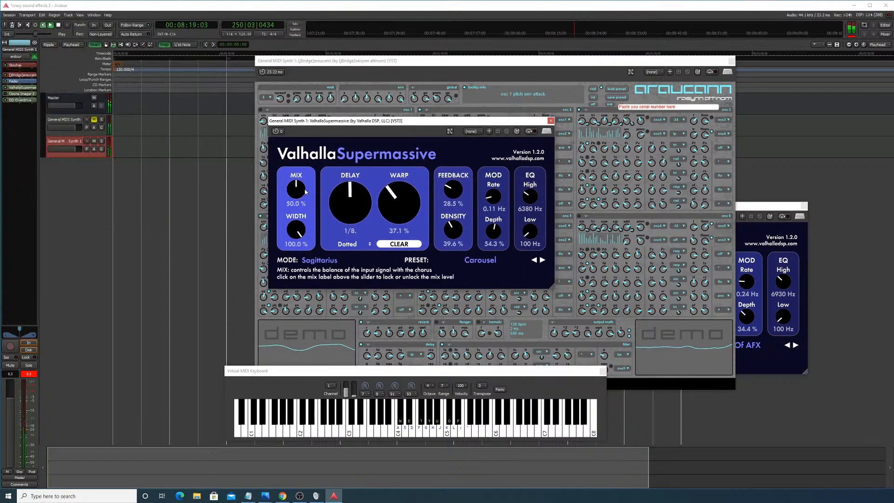
Step: Try ValhallaSupermassive's Mix at 33.6, 84 and 100 %, then set it to about 36.8 %
left_click_drag(306, 191, 298, 204)
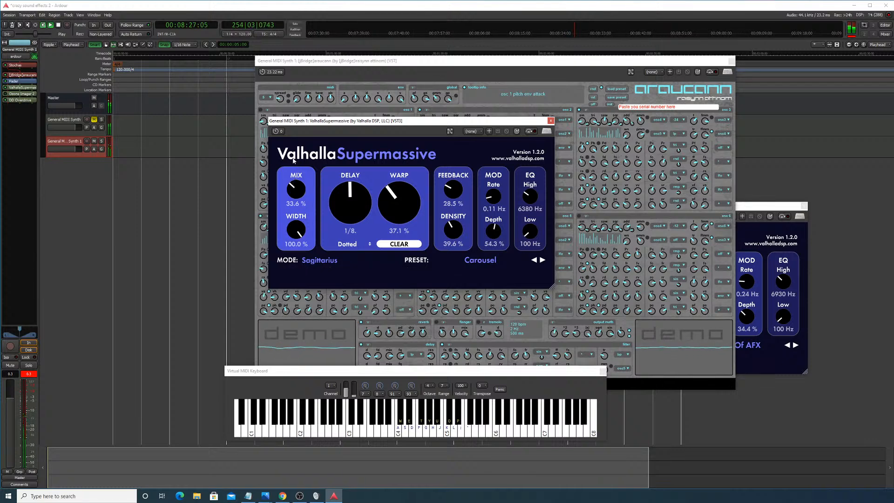
left_click_drag(304, 189, 317, 147)
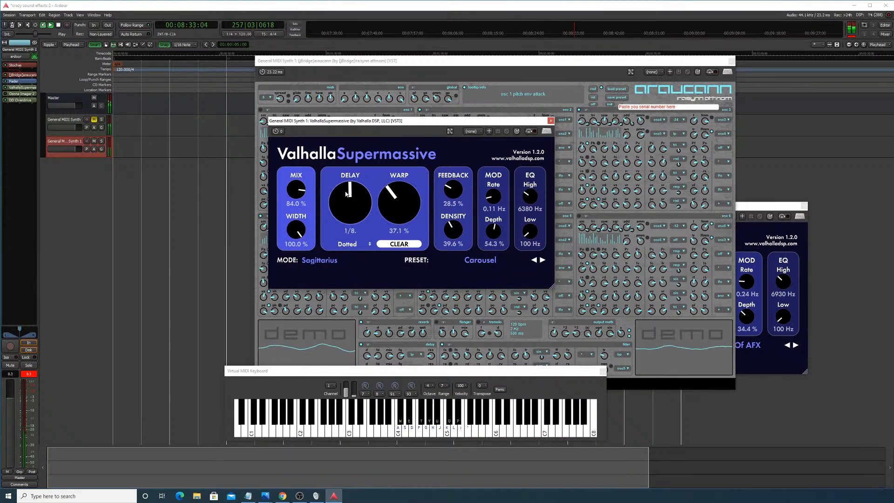
left_click_drag(304, 188, 302, 168)
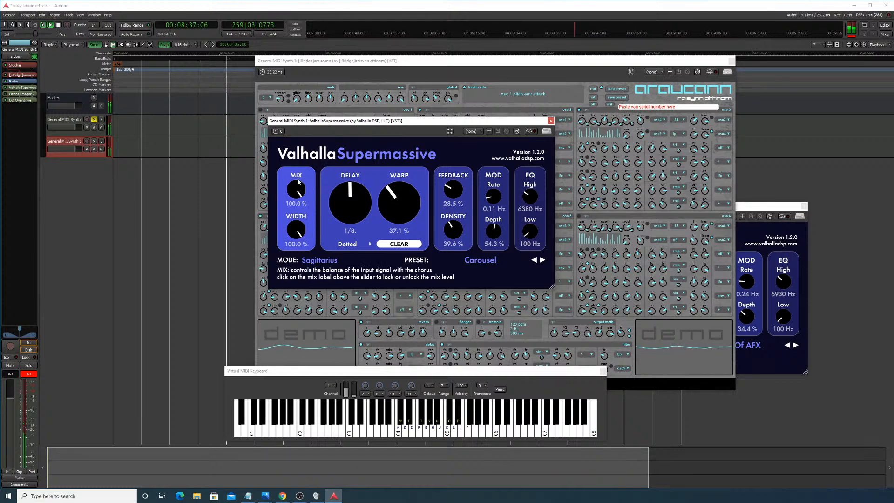
left_click_drag(297, 185, 305, 207)
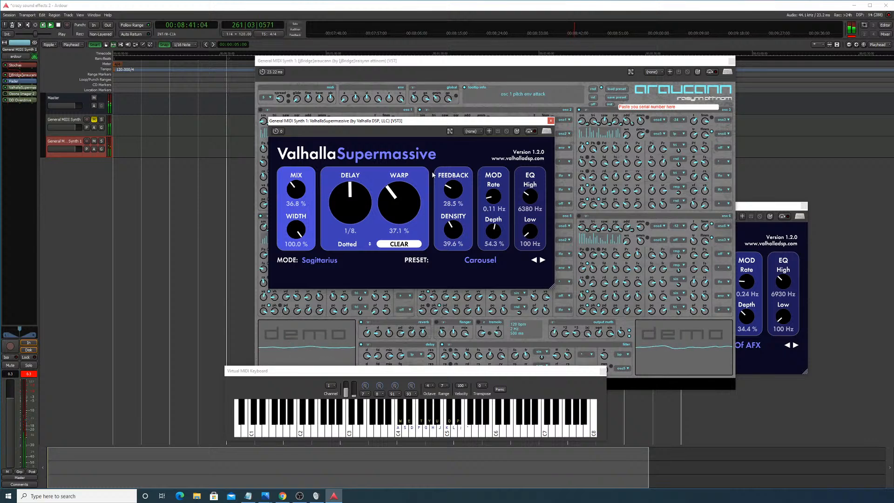
Step: Set ValhallaSupermassive's Feedback to about 30.1 % and its dotted Delay to 1/16, then close the plugin window
left_click_drag(452, 189, 464, 156)
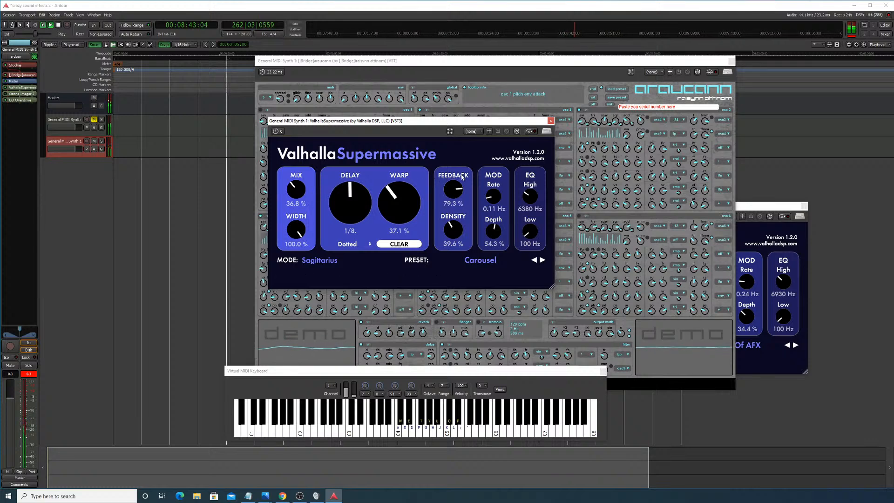
left_click_drag(459, 204, 459, 221)
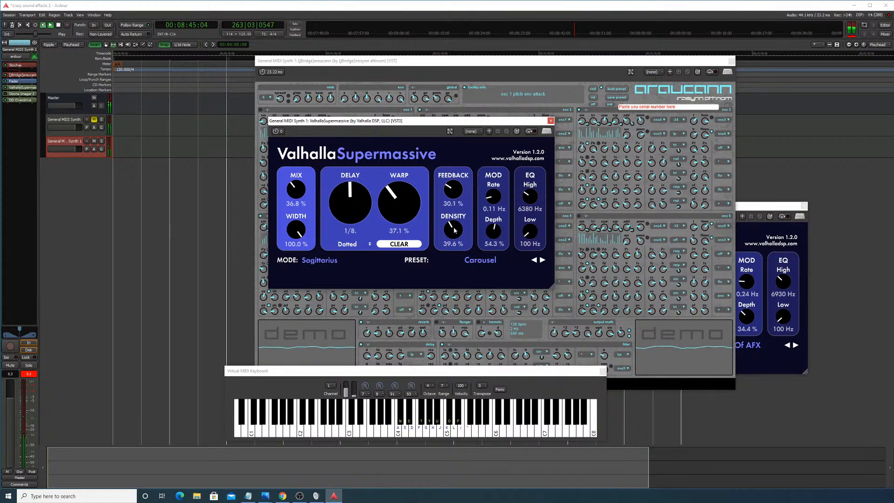
mouse_move(363, 205)
left_mouse_down()
mouse_move(360, 278)
mouse_move(376, 213)
left_mouse_up()
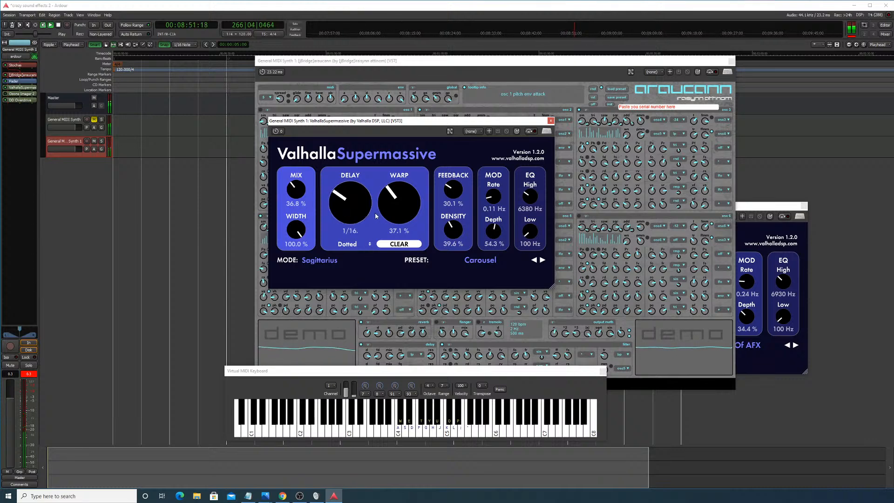
left_click(551, 121)
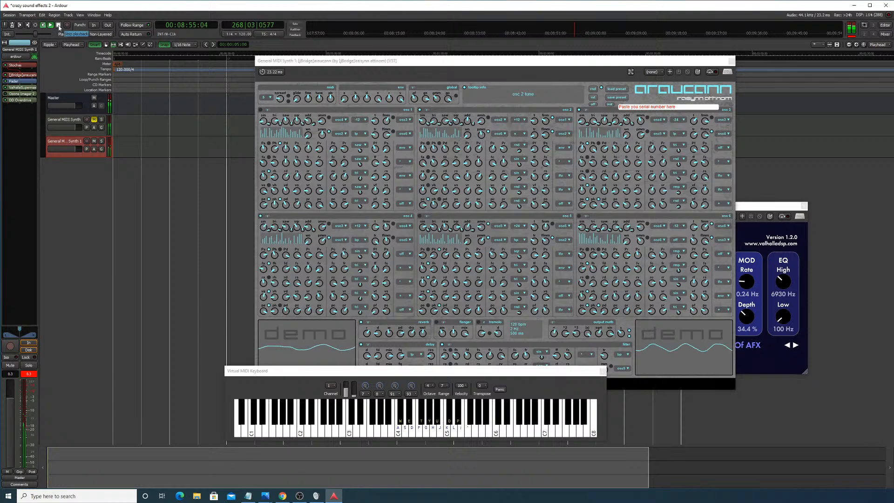
Step: Stop playback and save the session
left_click(59, 26)
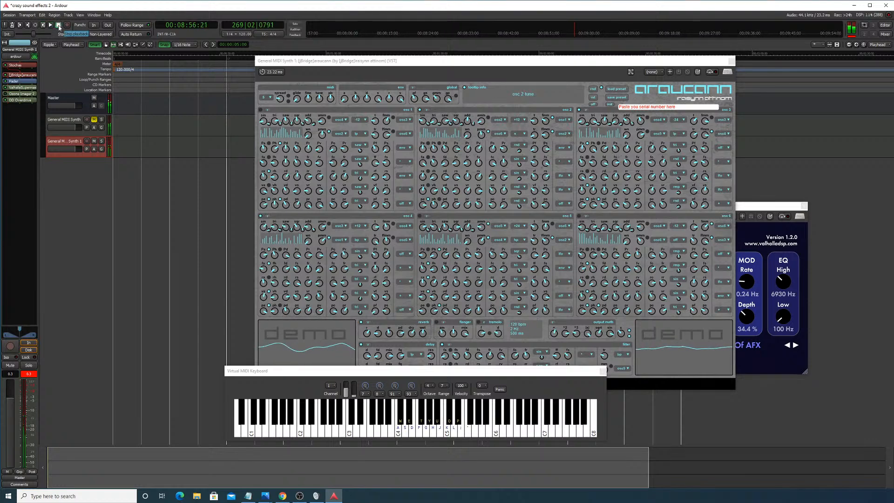
left_click(10, 15)
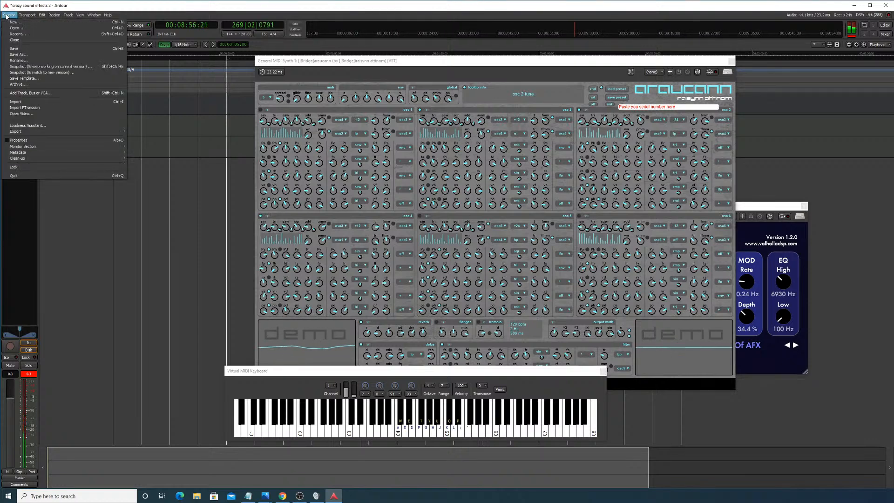
left_click(23, 48)
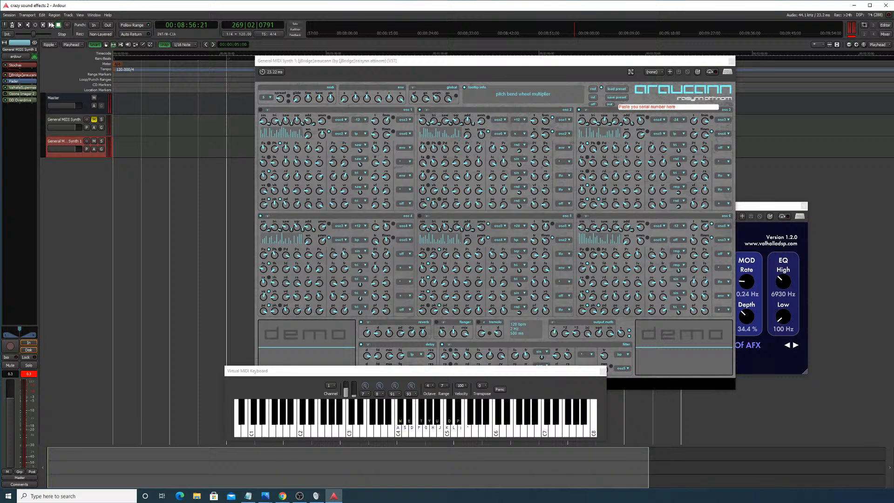
Step: Play the sequence again, move the Virtual MIDI Keyboard lower to uncover araucann's effects section, and stop playback
left_click(51, 25)
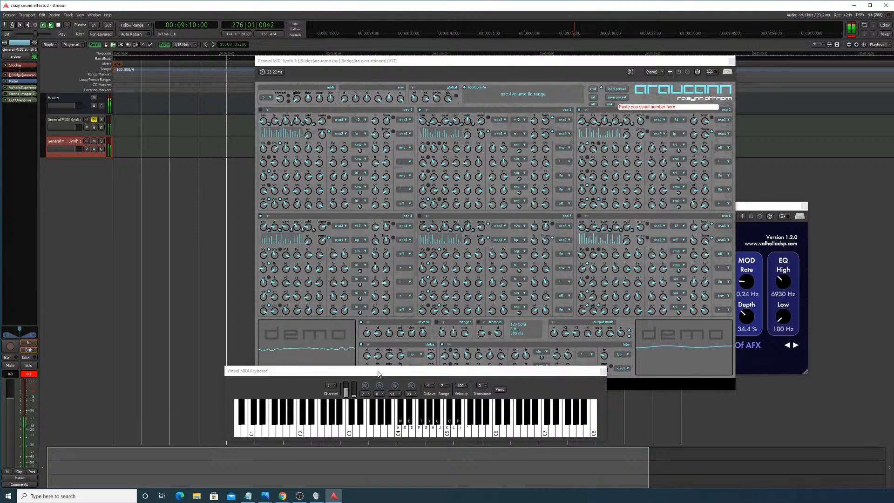
left_click_drag(382, 367, 349, 389)
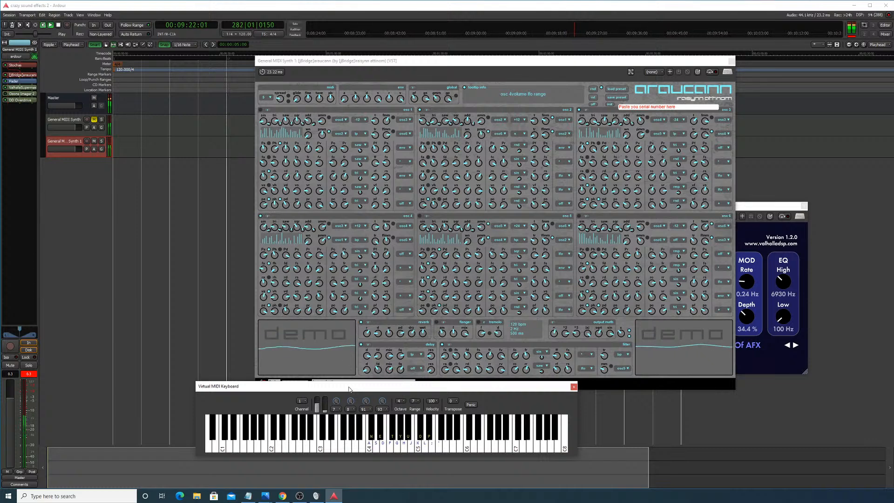
left_click(59, 25)
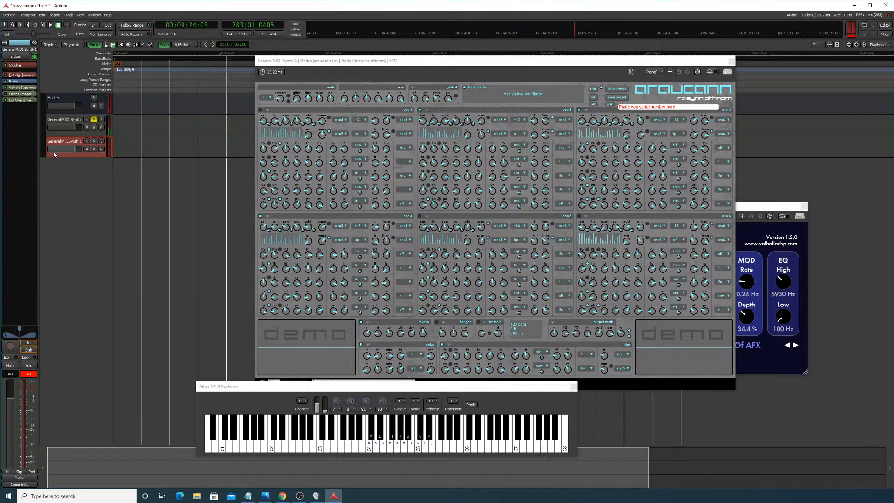
Step: Try adding the Surge synth plugin to General MIDI Synth 1, then close its window and delete it from the track
right_click(11, 123)
mouse_move(28, 123)
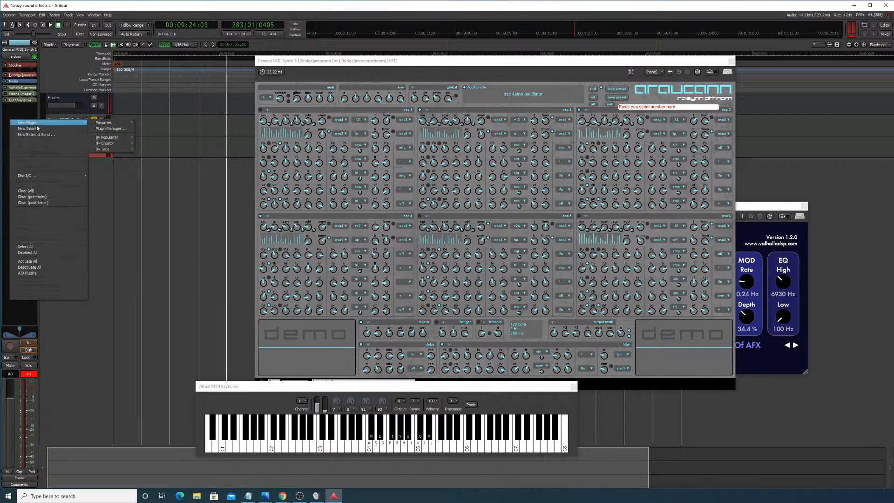
left_click(111, 123)
type("su")
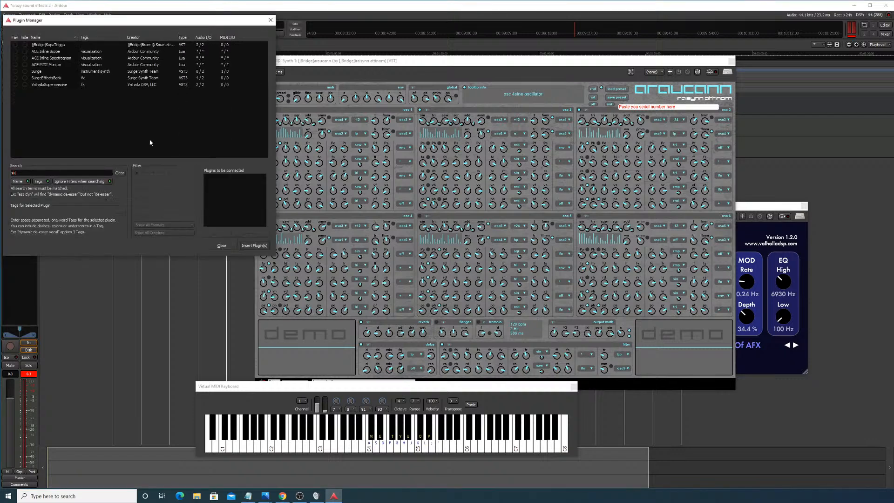
type("rg")
left_click(56, 45)
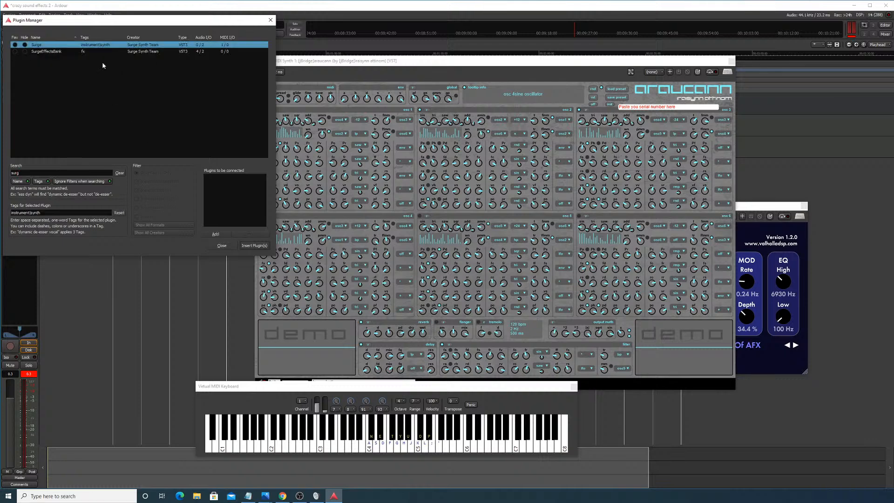
left_click(215, 234)
left_click(254, 246)
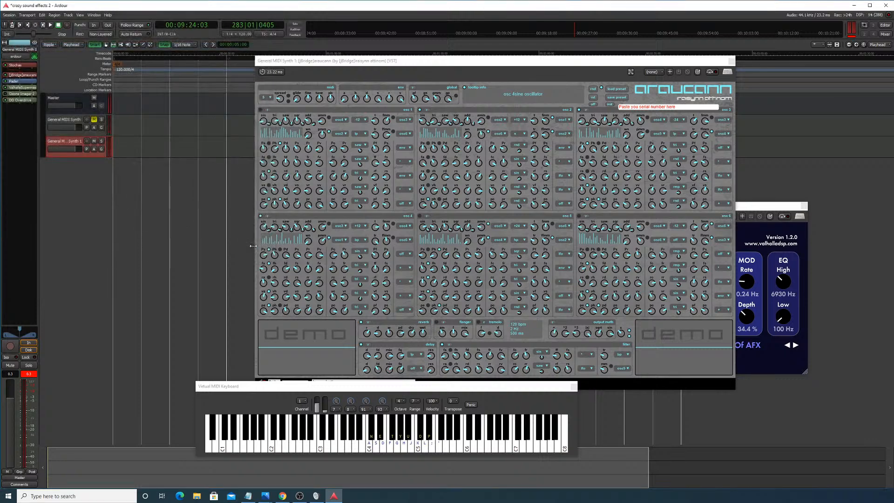
left_click(254, 276)
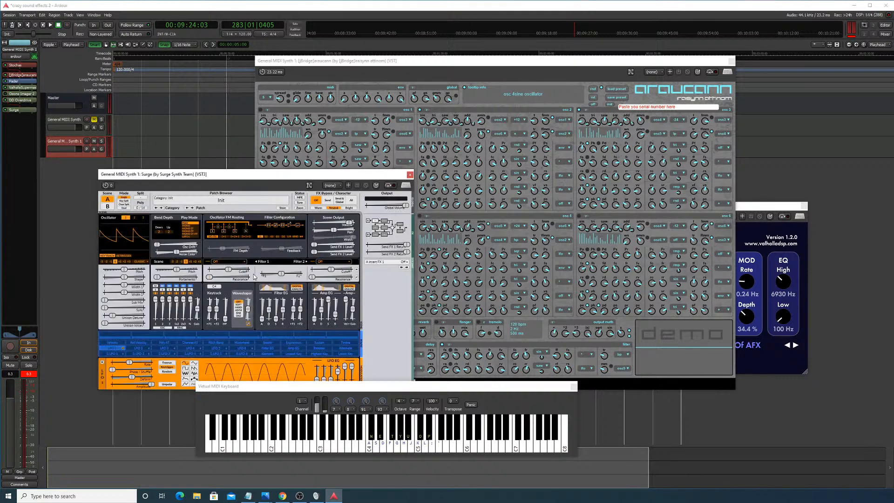
left_click(410, 174)
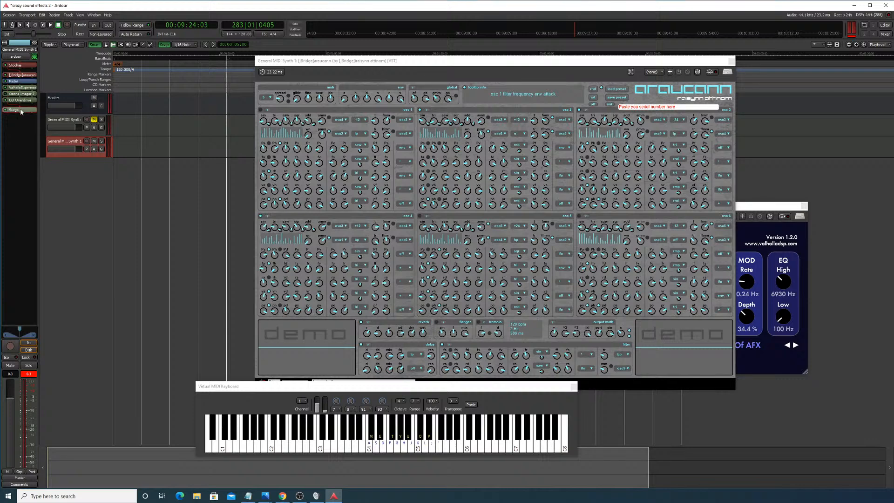
key("Delete")
Step: Add two MIDI tracks with the General MIDI Synth instrument below the existing tracks
double_click(68, 187)
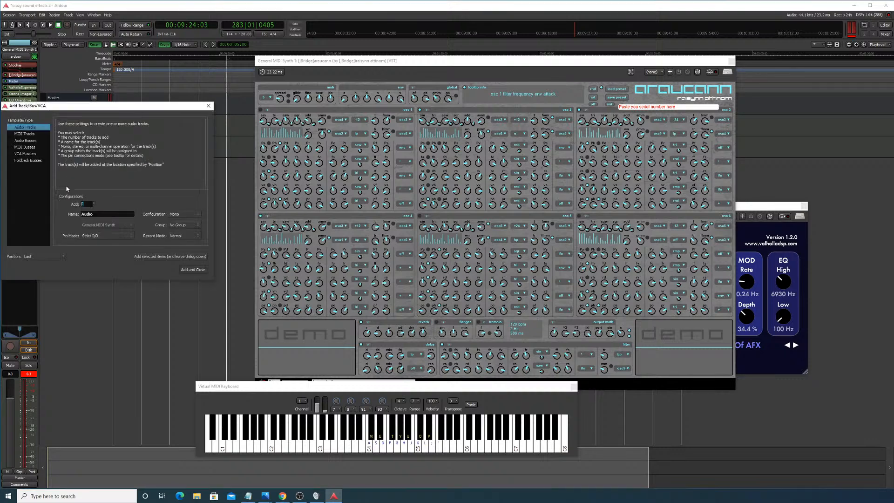
left_click(28, 140)
left_click(30, 134)
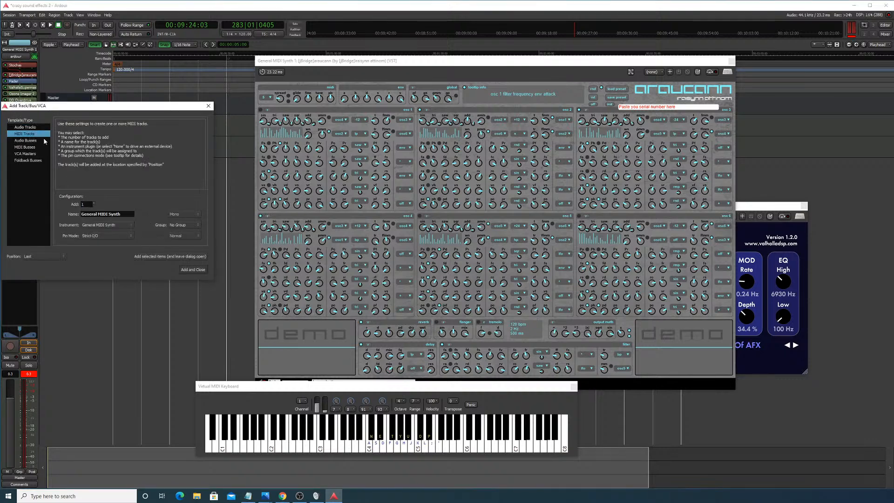
left_click(166, 256)
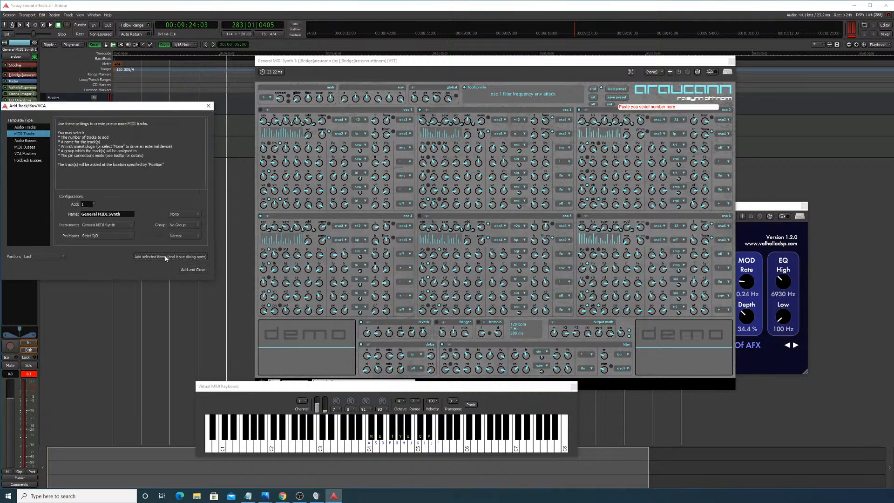
left_click(194, 270)
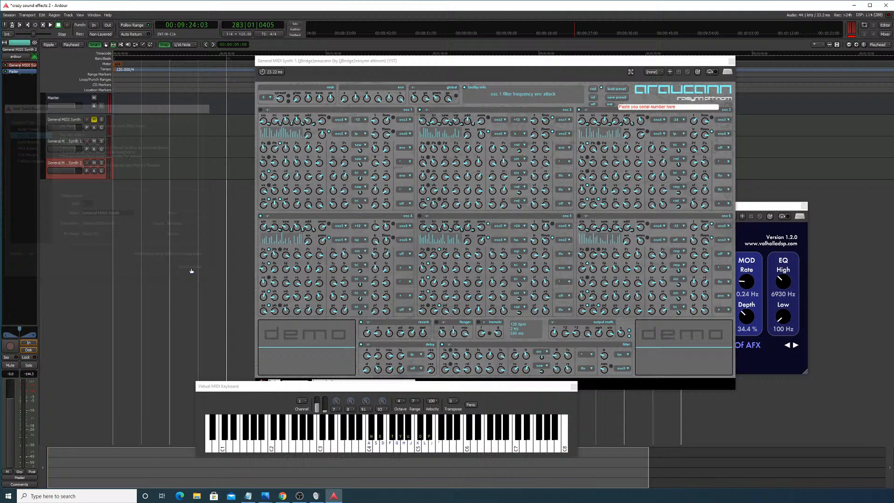
Step: Remove the General MIDI Synth 3 track from the session
left_click(70, 166)
left_click(69, 182)
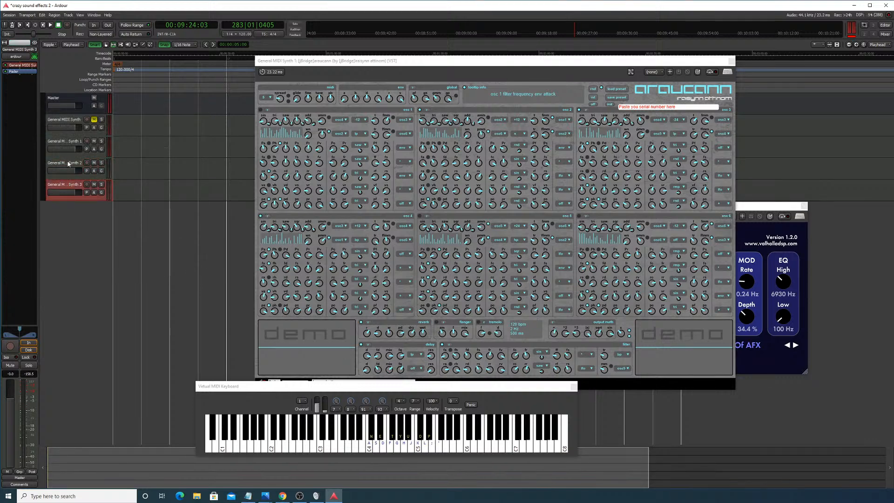
left_click(69, 162)
left_click(66, 185)
left_click(69, 176)
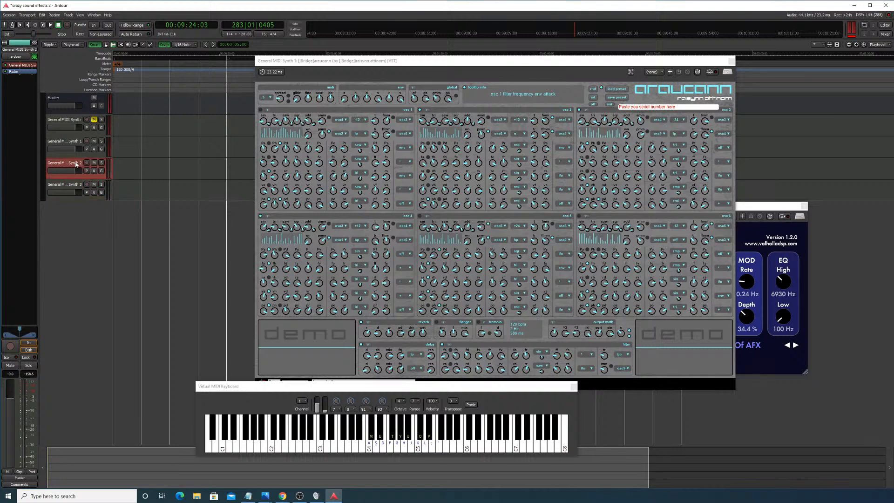
left_click(66, 186)
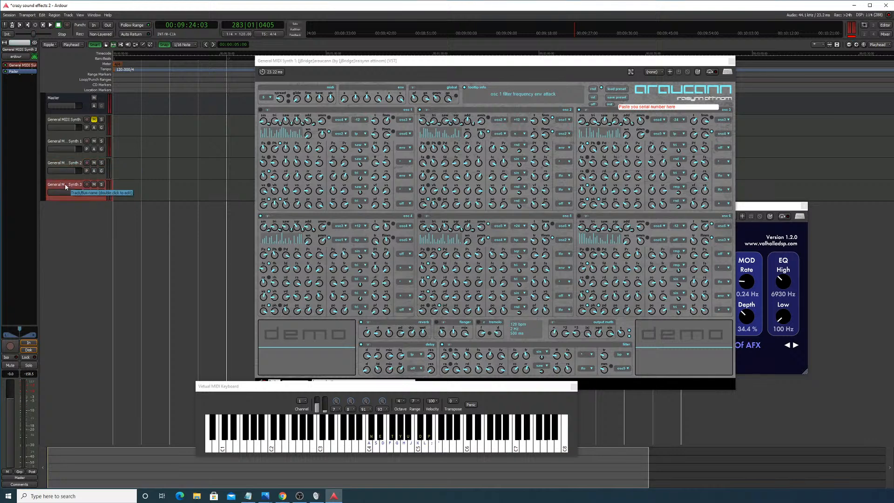
right_click(66, 186)
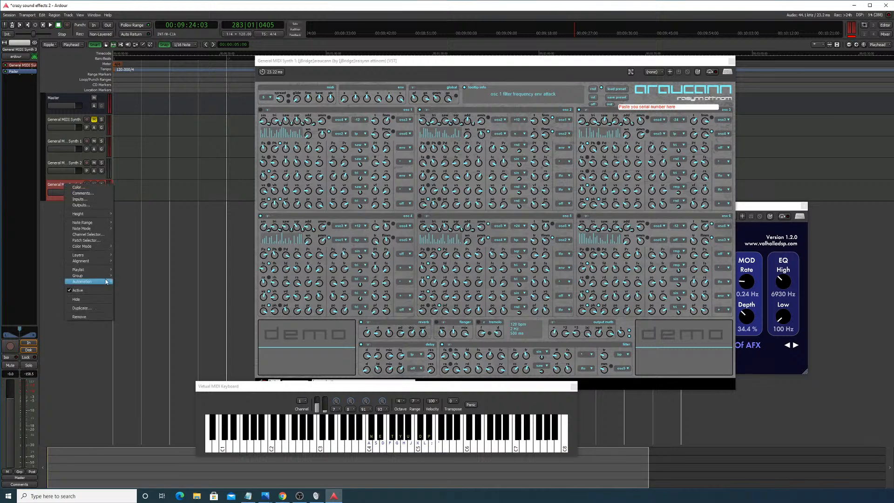
left_click(82, 319)
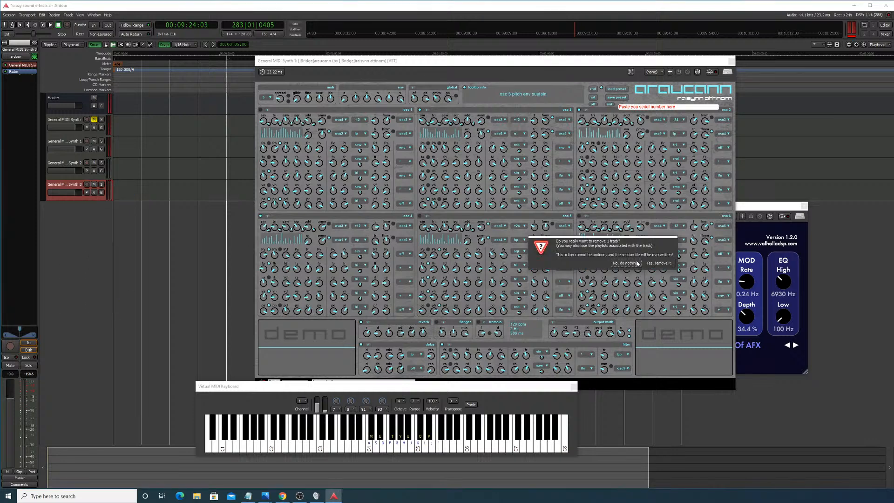
left_click(648, 267)
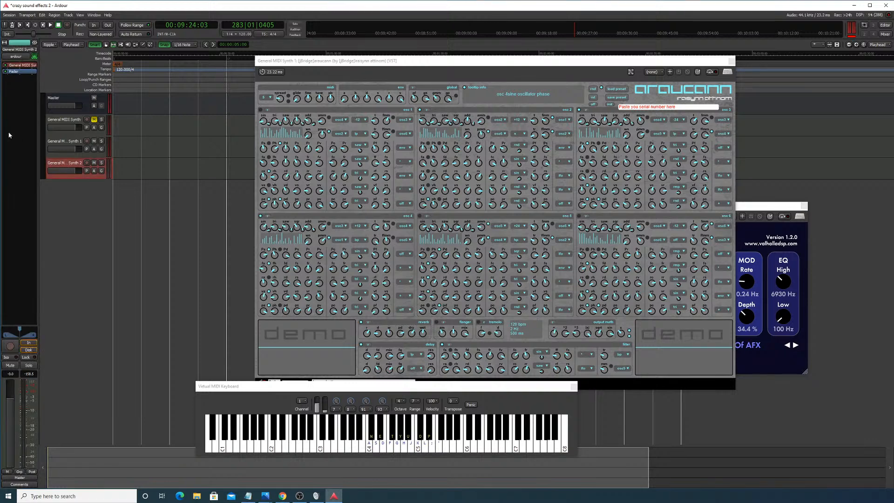
Step: Remove the General MIDI Synth 2 track from the session
left_click(62, 155)
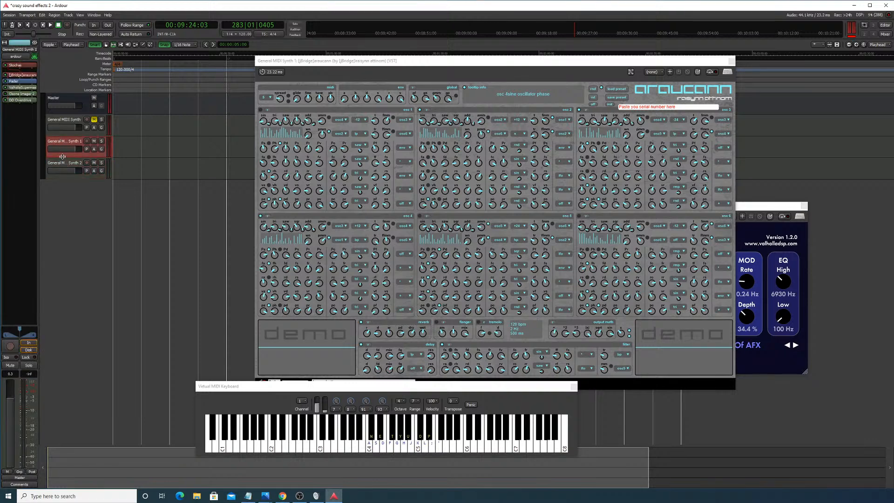
left_click(63, 164)
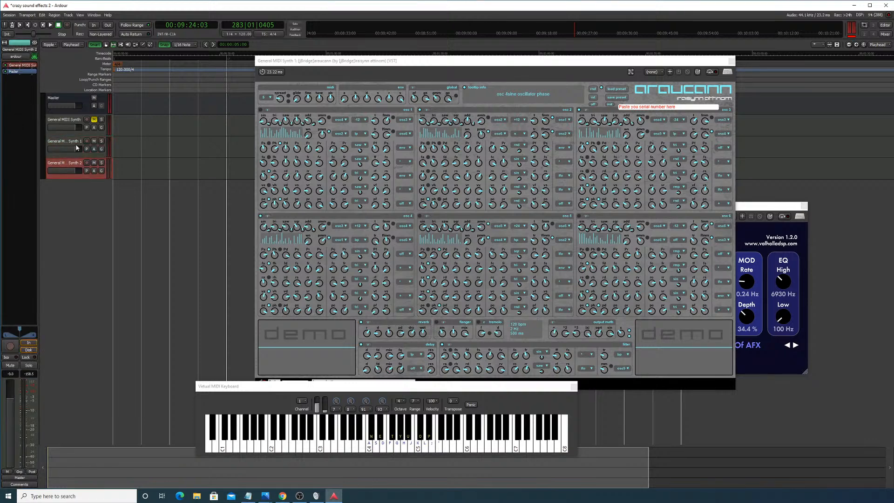
right_click(71, 164)
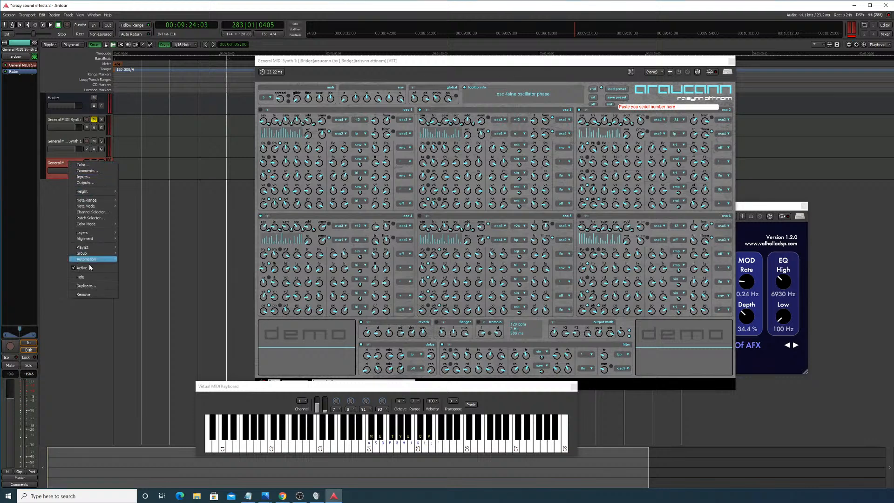
left_click(88, 294)
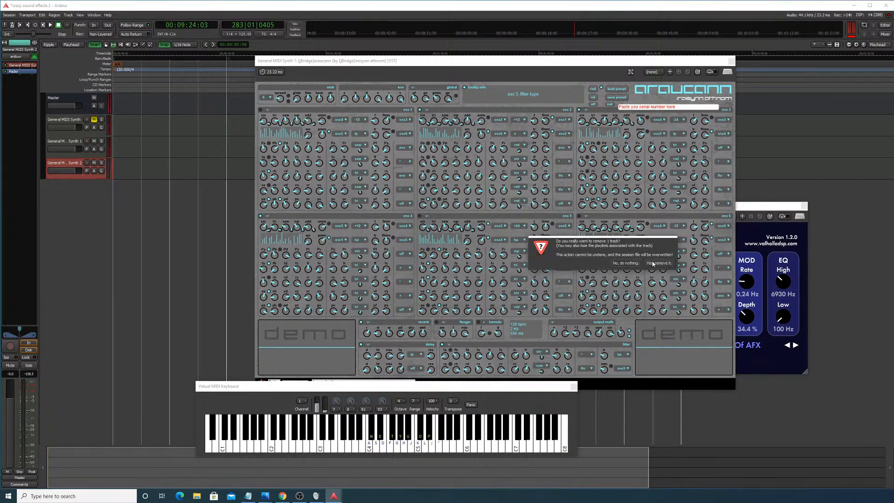
left_click(649, 264)
Step: Select the General MIDI Synth 1 track and save the session
left_click(58, 145)
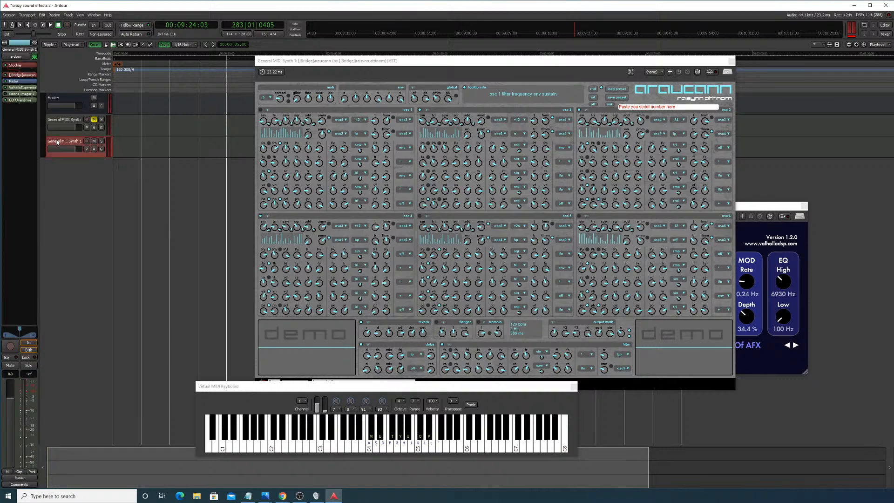
left_click(9, 15)
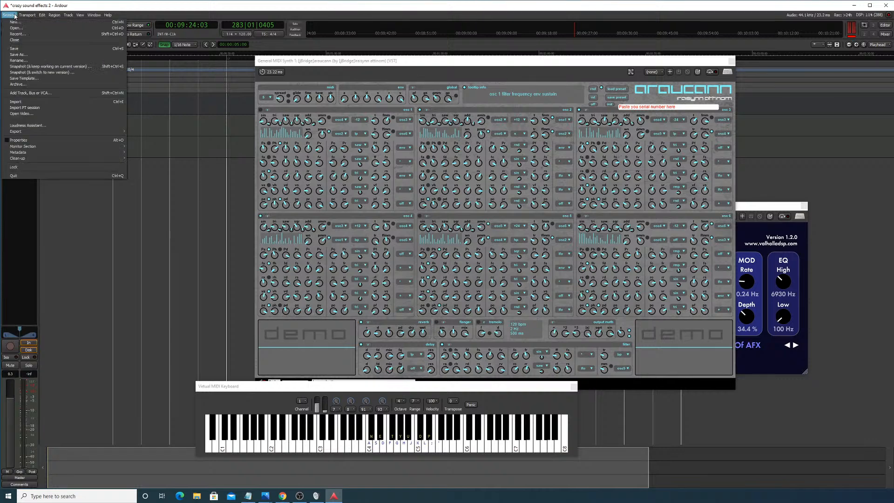
left_click(15, 49)
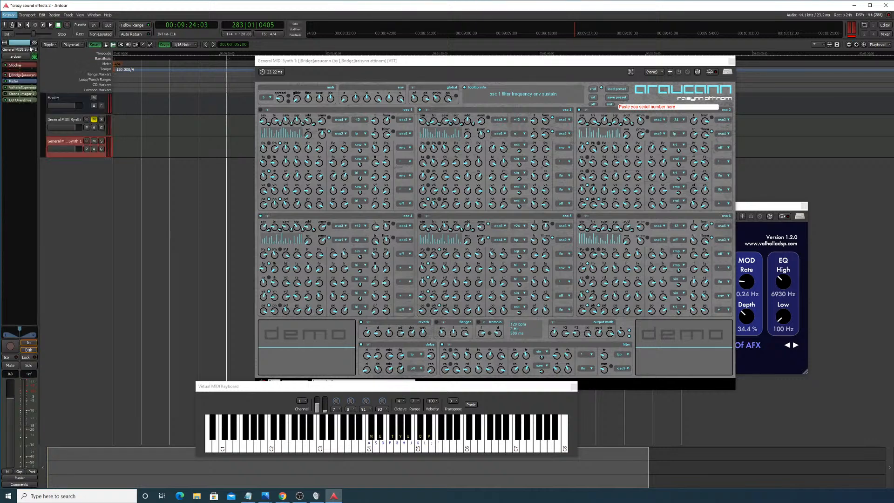
Step: Duplicate the General MIDI Synth 1 track once with its playlist copied, inserting the duplicate last
right_click(54, 137)
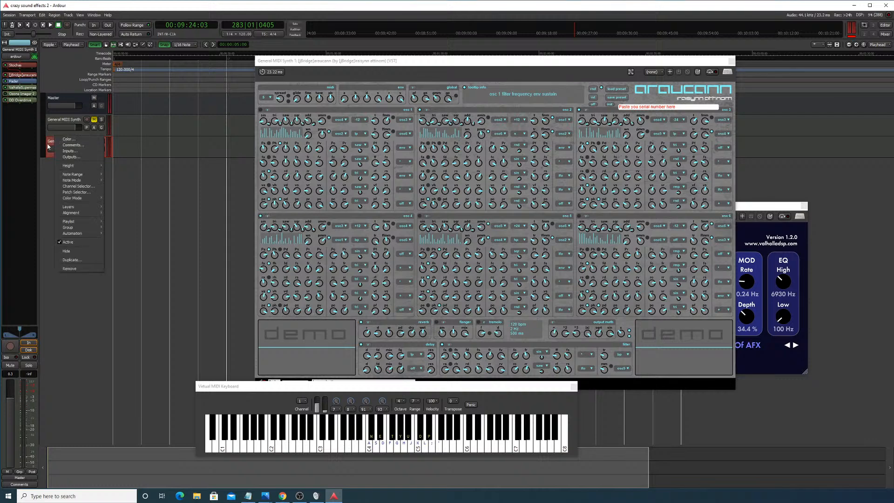
left_click(48, 143)
right_click(49, 140)
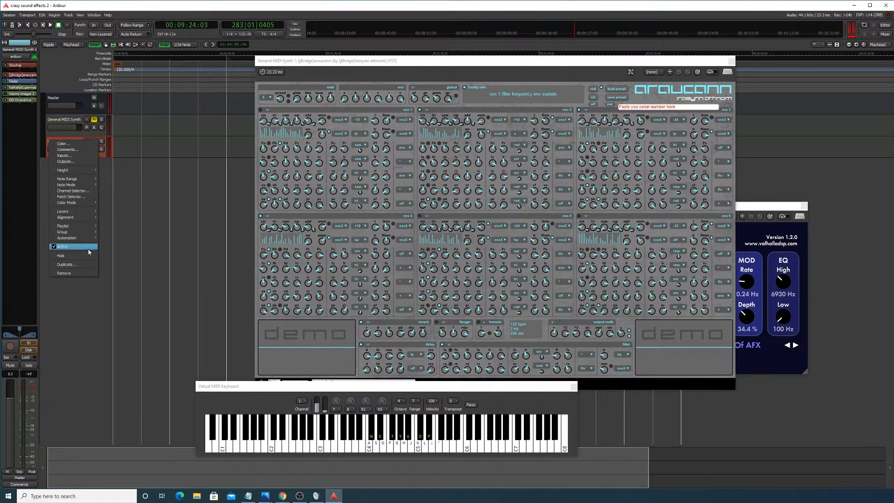
left_click(14, 114)
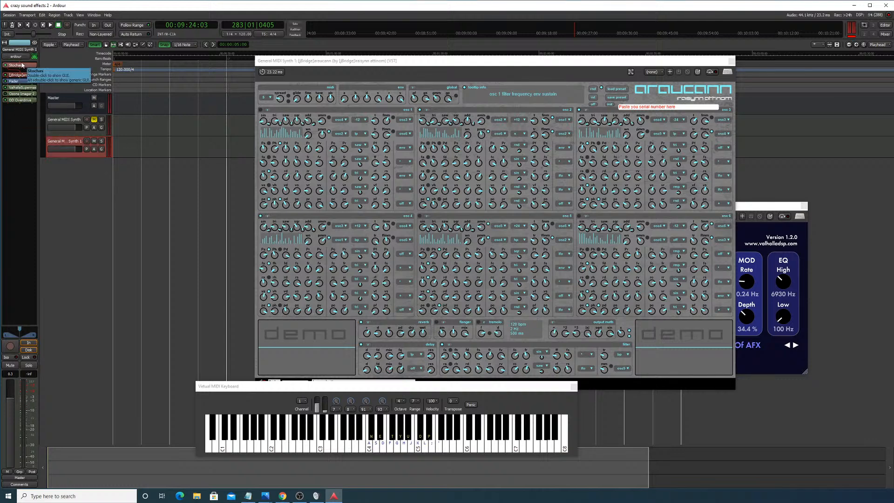
right_click(70, 141)
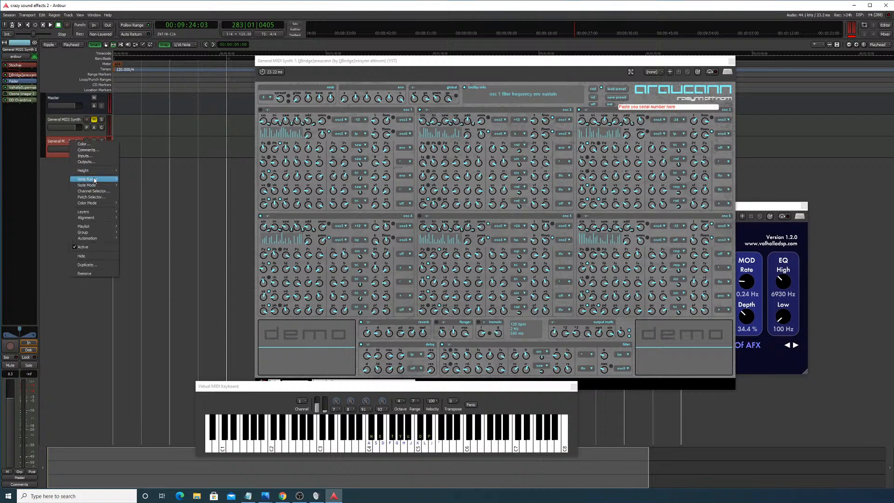
left_click(97, 264)
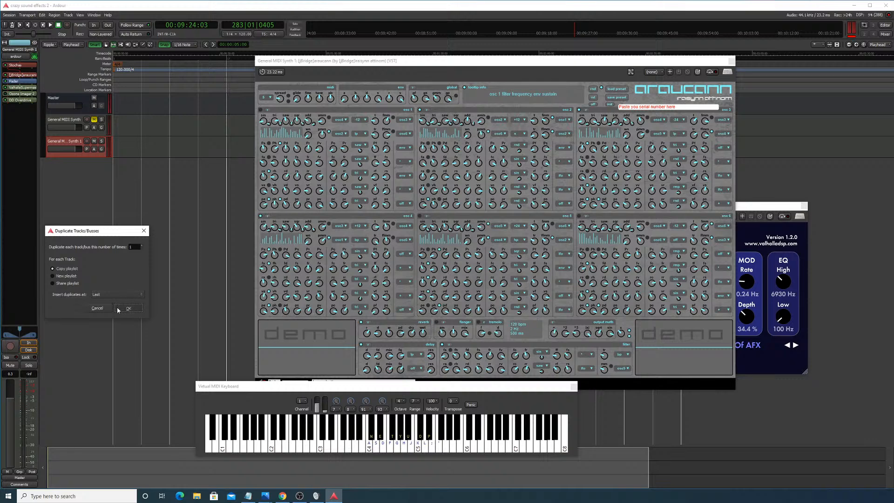
left_click(118, 310)
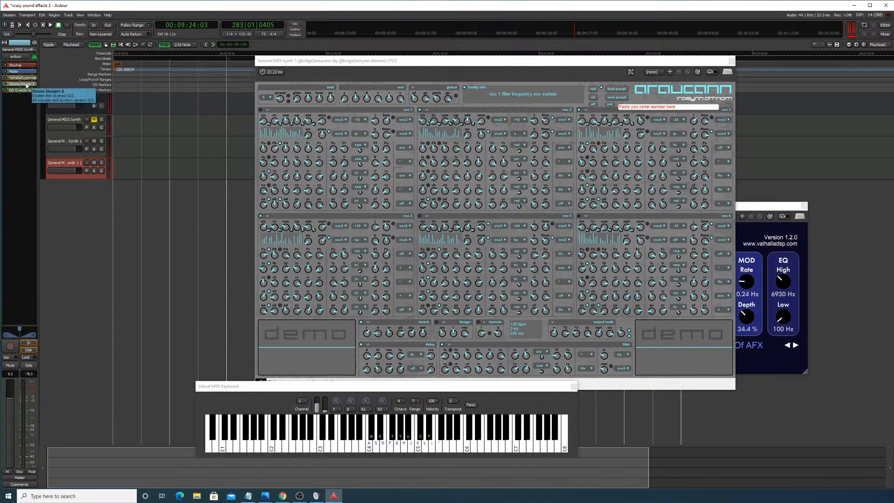
Step: Move Ozone Imager 2 above ValhallaSupermassive in the duplicated track's plugin chain
double_click(23, 86)
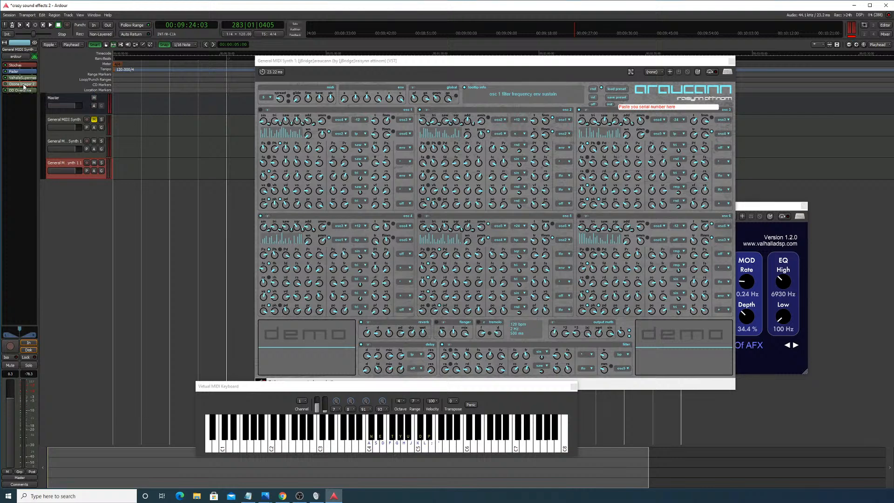
left_click(248, 18)
left_click_drag(17, 78, 9, 77)
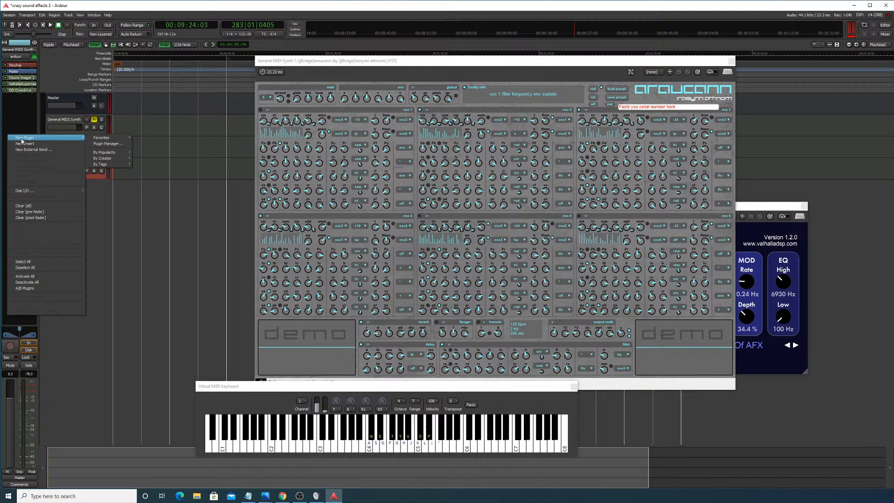
Step: Add the Surge synth to the duplicated track alongside Stochas and place it between Stochas and the Fader
left_click(110, 143)
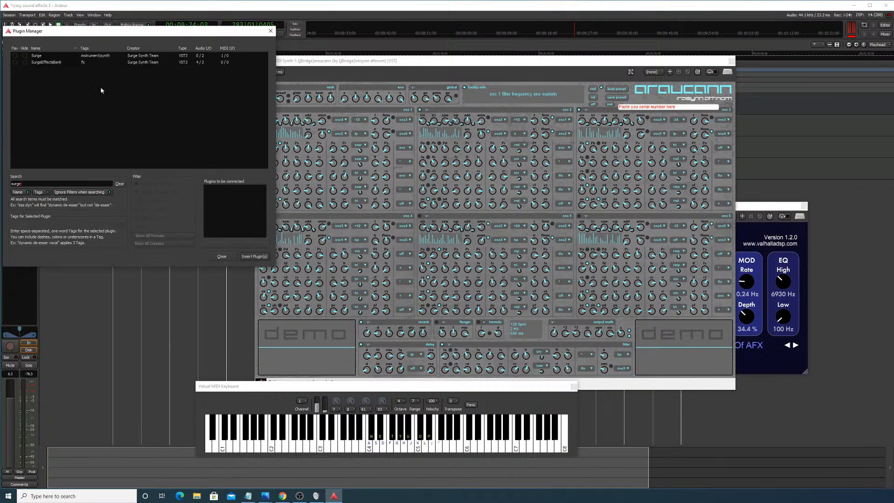
left_click(153, 57)
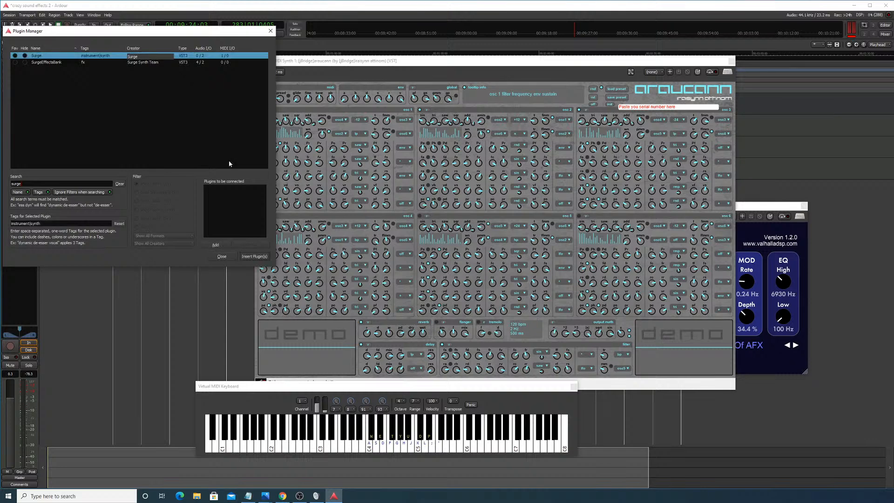
left_click(216, 245)
left_click(255, 257)
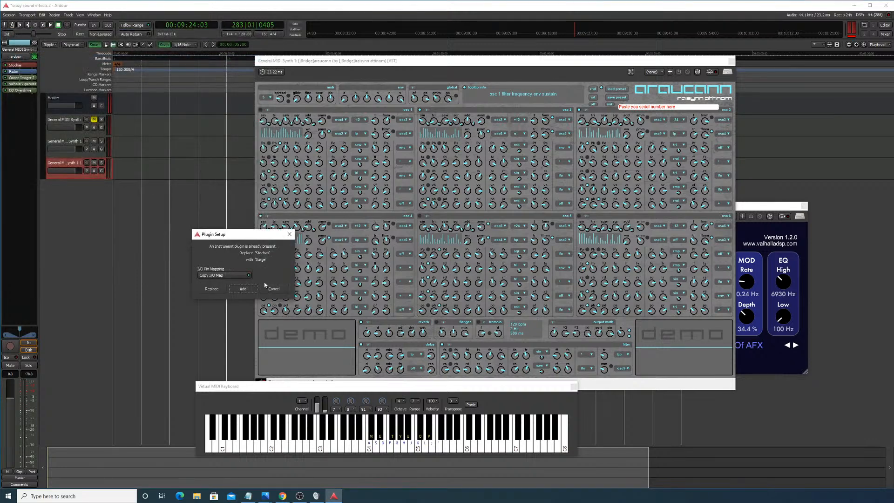
left_click(242, 290)
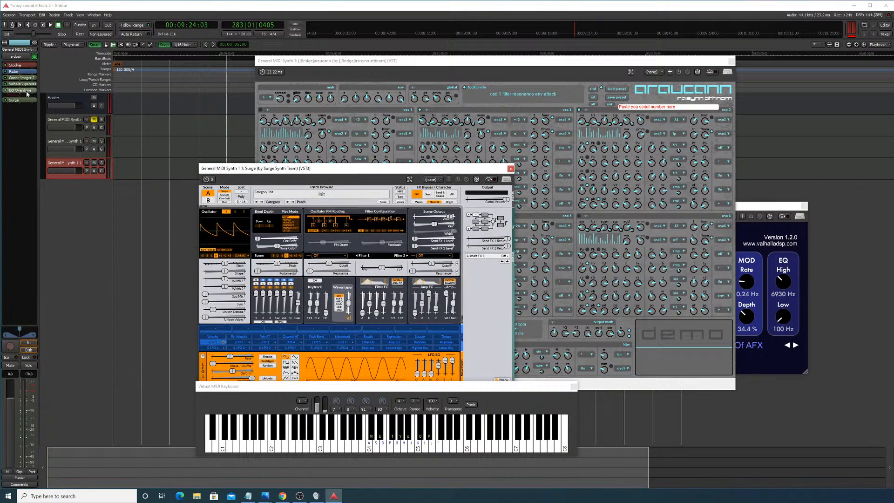
left_click_drag(18, 101, 23, 72)
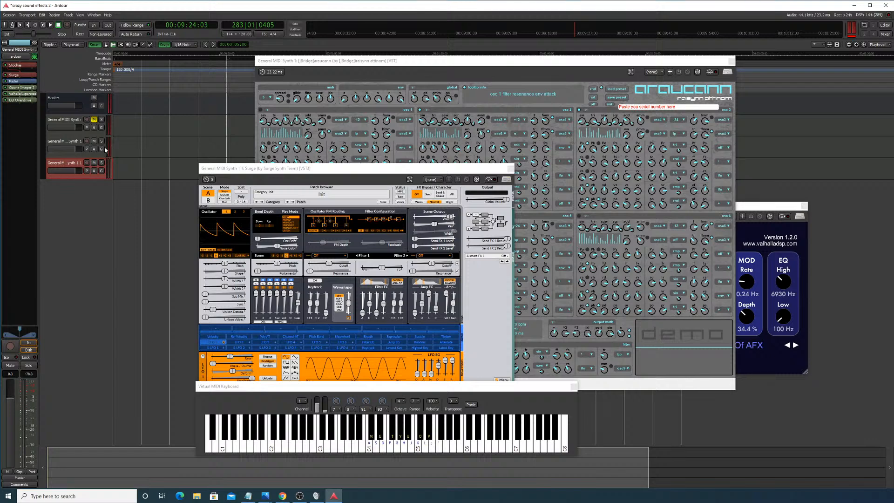
Step: Move the Surge window clear of the Virtual MIDI Keyboard and play alternating test notes to hear the Init patch
left_click_drag(365, 170, 404, 96)
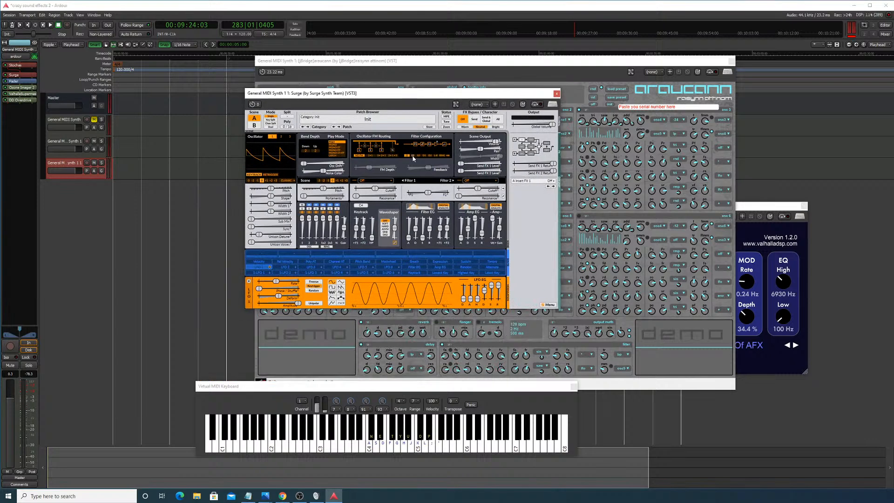
key("w")
key("w")
key("t")
key("t")
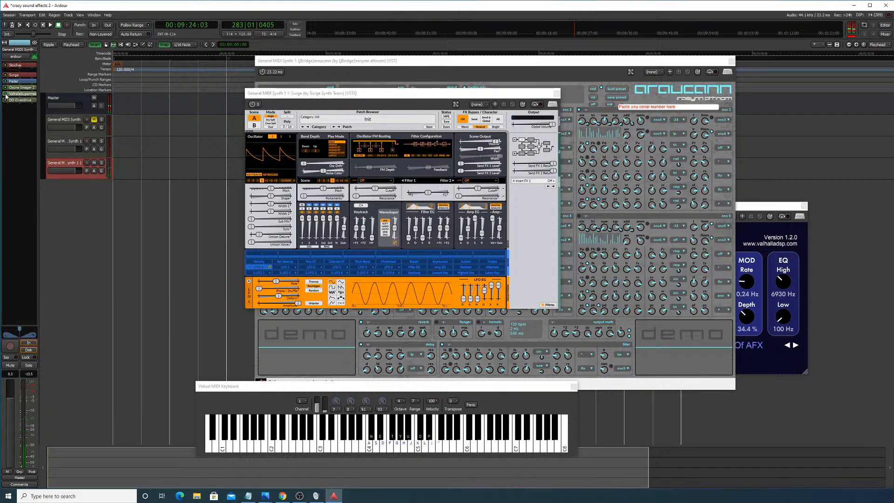
key("w")
key("t")
key("w")
key("t")
key("w")
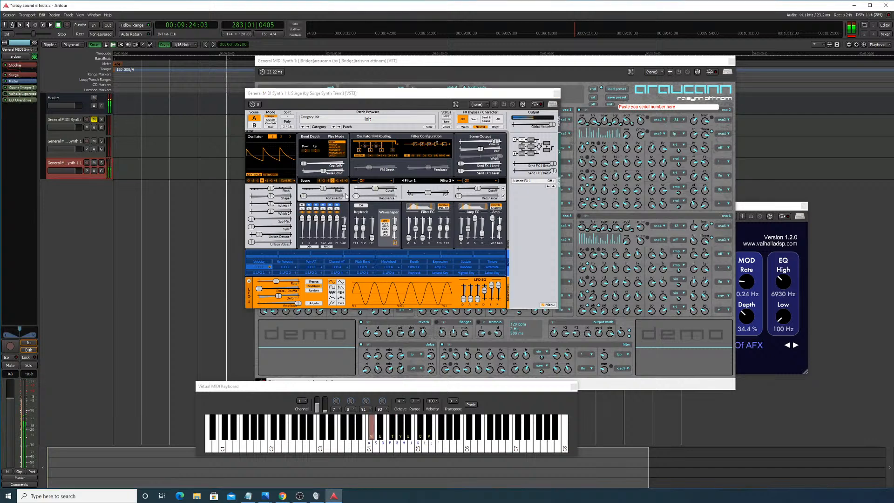
key("t")
key("w")
Step: Try varying the Pitch of Surge's first oscillator while playing notes
mouse_move(271, 189)
left_mouse_down()
mouse_move(289, 188)
mouse_move(268, 191)
left_mouse_up()
key("w")
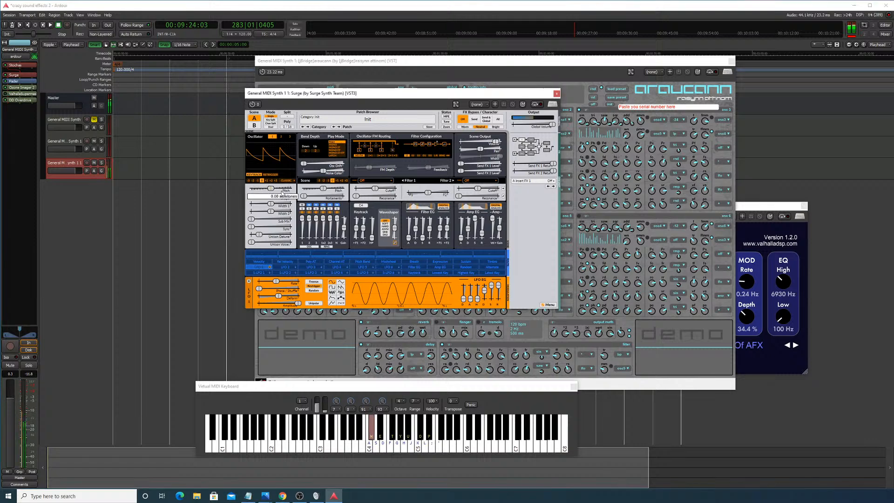
key("t")
key("w")
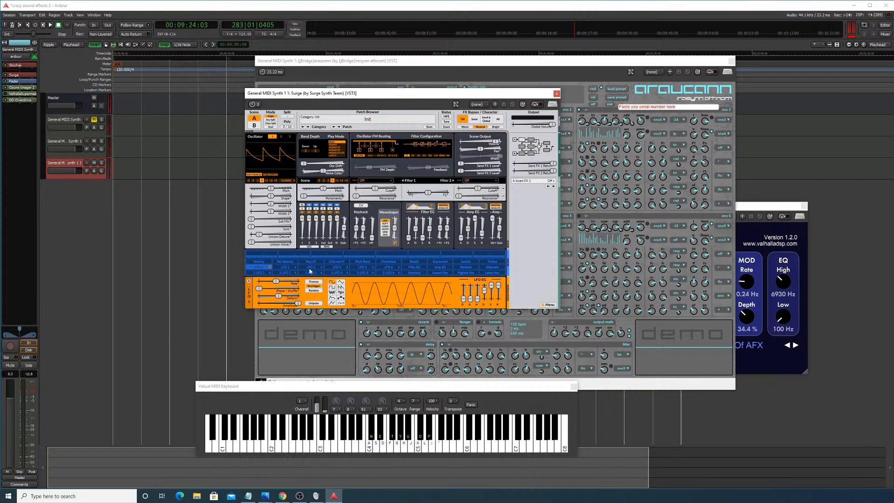
Step: Play the same note repeatedly to audition Surge's first oscillator and try its Shape slider
key("w")
key("w")
key("w")
key("w")
key("w")
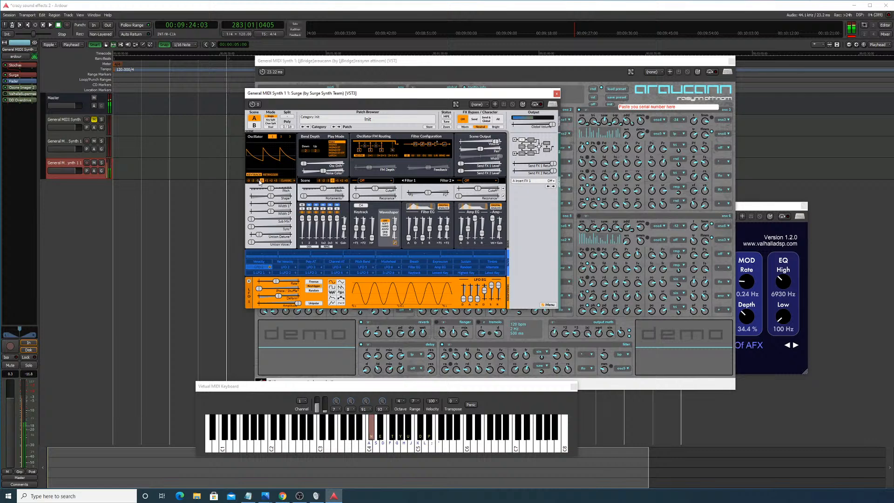
key("w")
key("w")
key("w")
key("w")
mouse_move(272, 198)
left_mouse_down()
mouse_move(286, 196)
mouse_move(259, 196)
mouse_move(286, 196)
mouse_move(272, 196)
left_mouse_up()
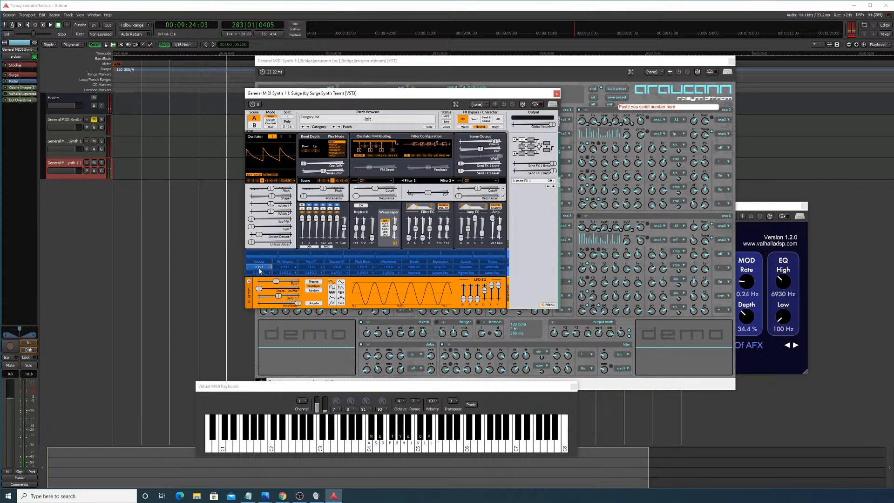
Step: Route LFO 1 to the Shape of Surge's first oscillator at about 4% modulation depth while playing a note
left_click(261, 268)
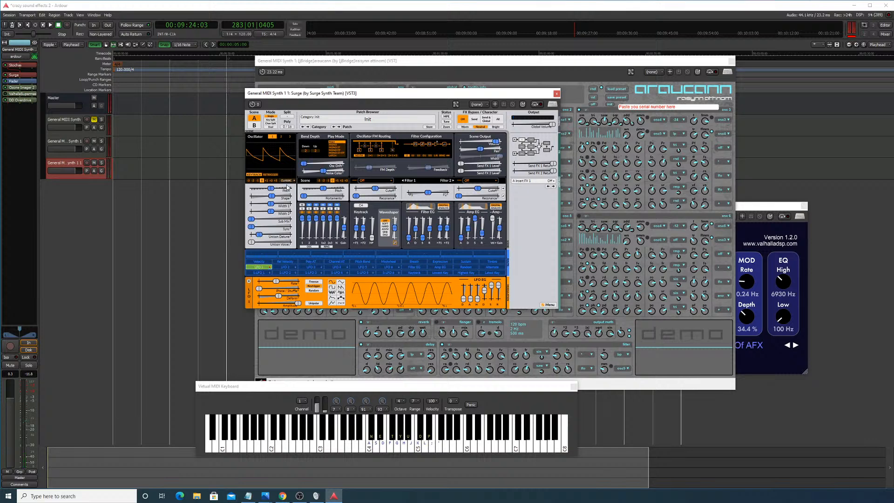
key("w")
left_click_drag(272, 196, 276, 196)
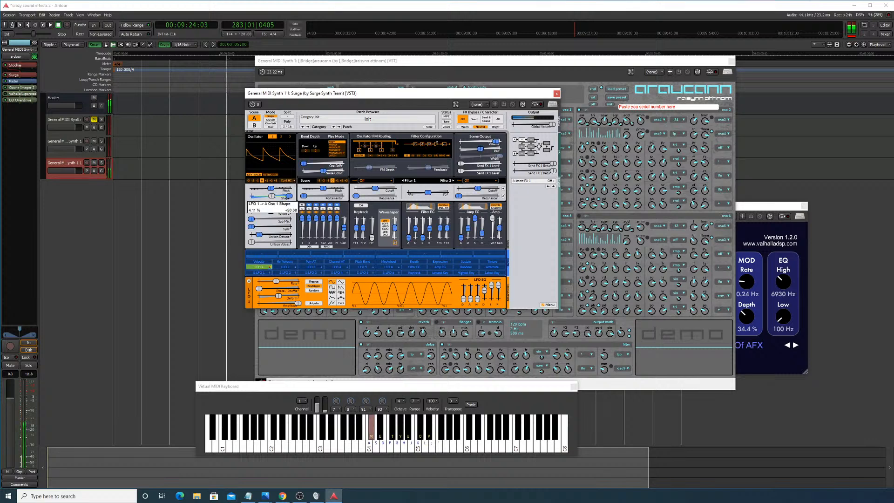
Step: Raise LFO 1's rate in Surge, switch its shape to a square wave and play test notes
mouse_move(276, 282)
left_mouse_down()
mouse_move(288, 281)
mouse_move(260, 290)
left_mouse_up()
left_click(332, 288)
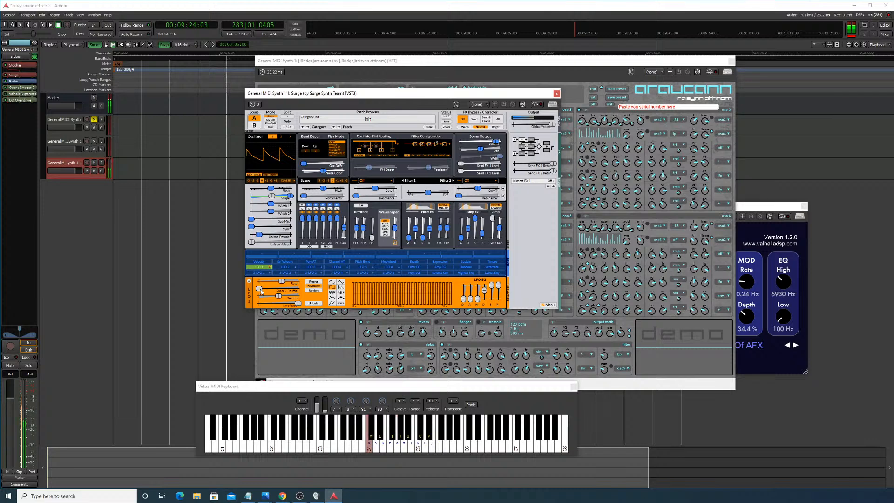
key("g")
key("w")
key("g")
key("a")
key("g")
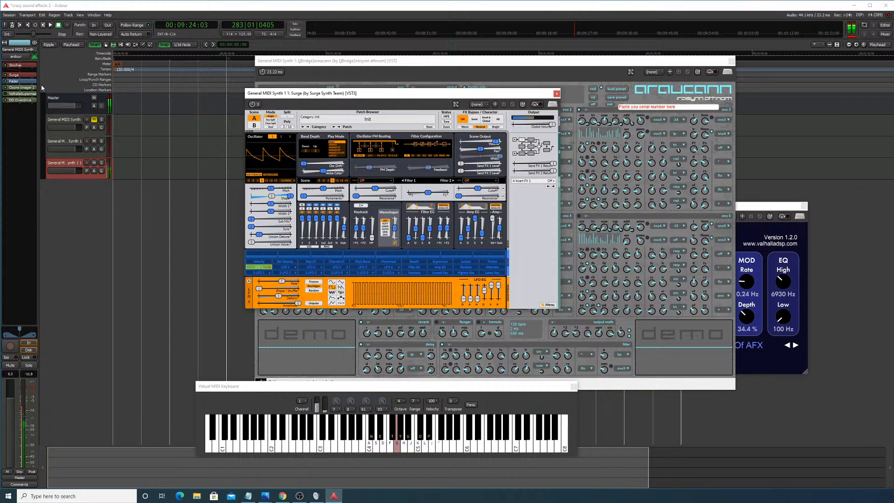
key("a")
key("a")
key("a")
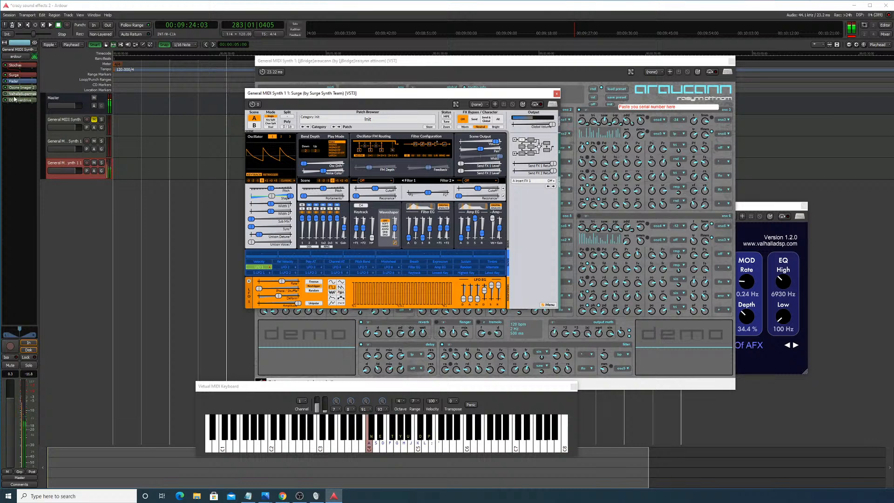
Step: Toggle the ValhallaSupermassive effect on the track and play alternating notes to compare the sound
key("g")
left_click(6, 94)
key("w")
key("a")
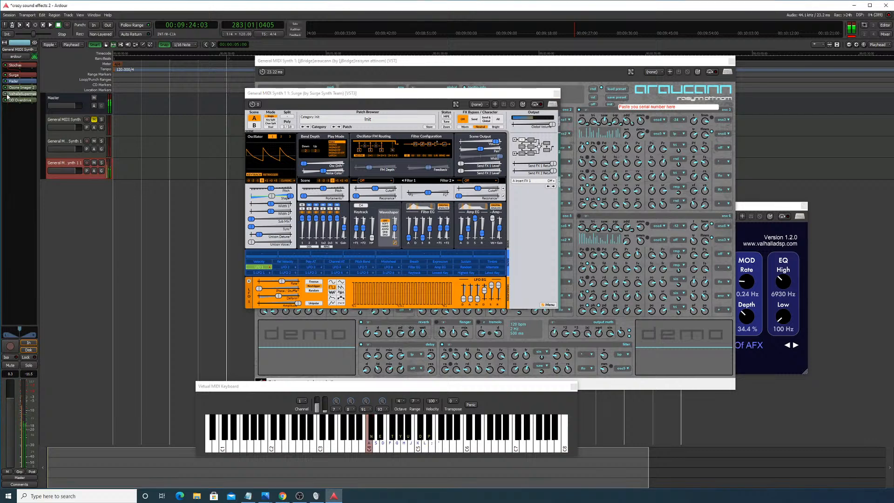
key("g")
key("a")
key("a")
key("g")
key("a")
key("g")
key("a")
key("g")
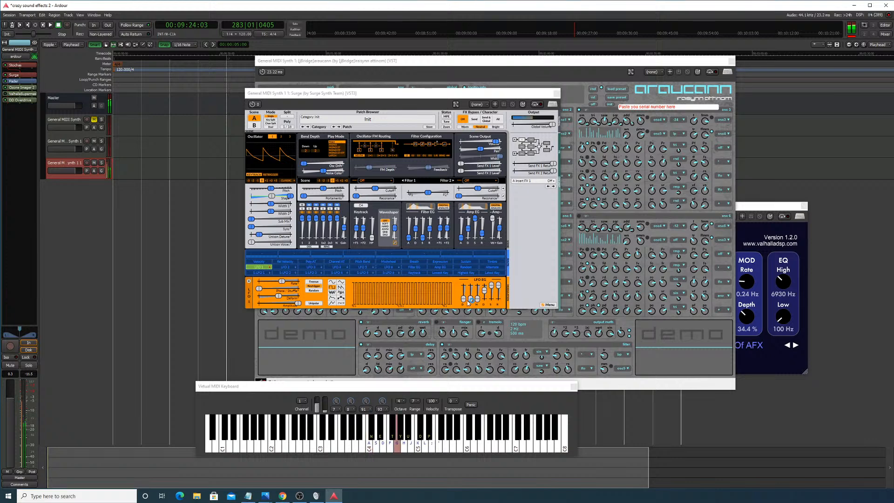
Step: Raise the delay and attack of LFO 1's envelope while playing alternating notes
key("a")
key("a")
left_click_drag(464, 298, 471, 288)
key("g")
key("a")
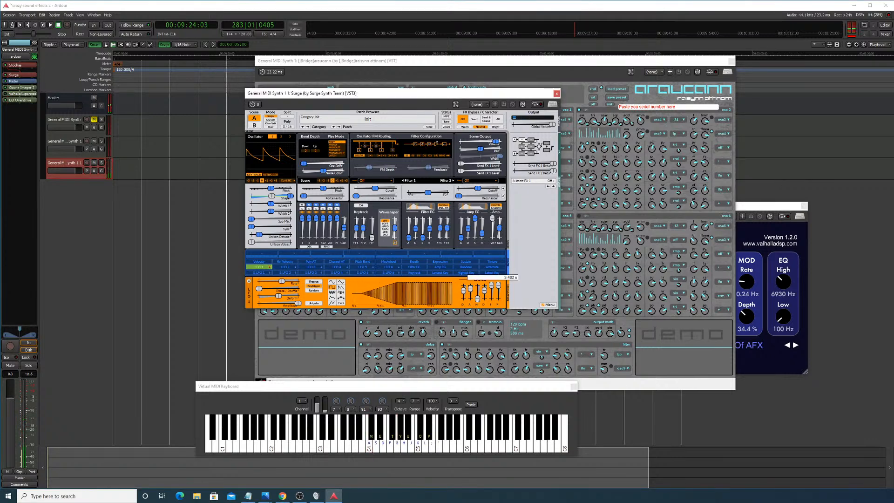
key("a")
key("g")
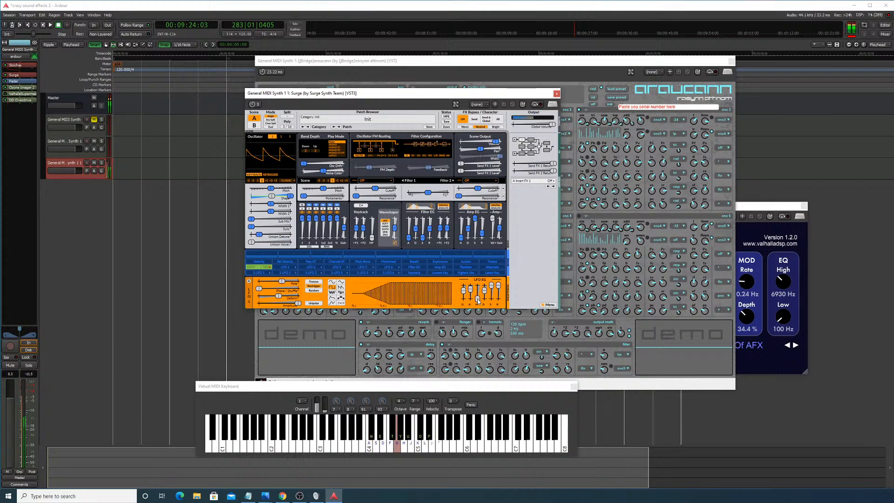
key("a")
key("a")
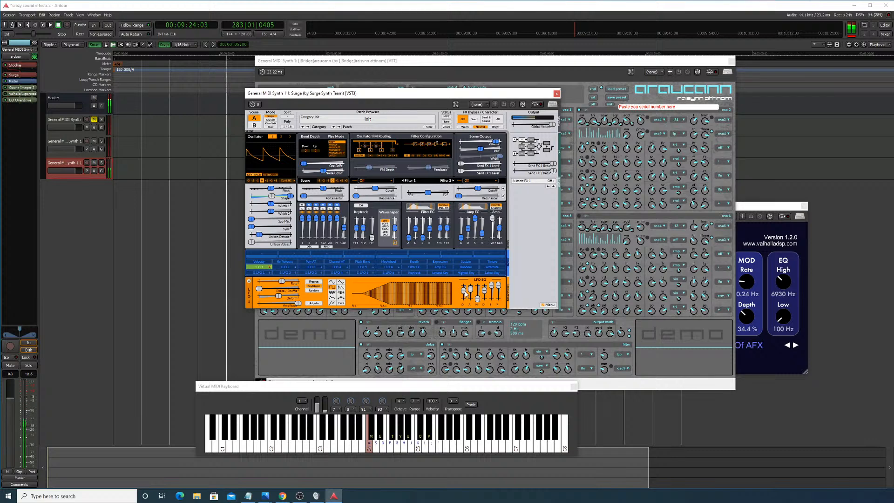
Step: Shorten the delay of LFO 1's envelope so the modulation starts sooner, and audition it with alternating notes
left_click_drag(465, 291, 472, 293)
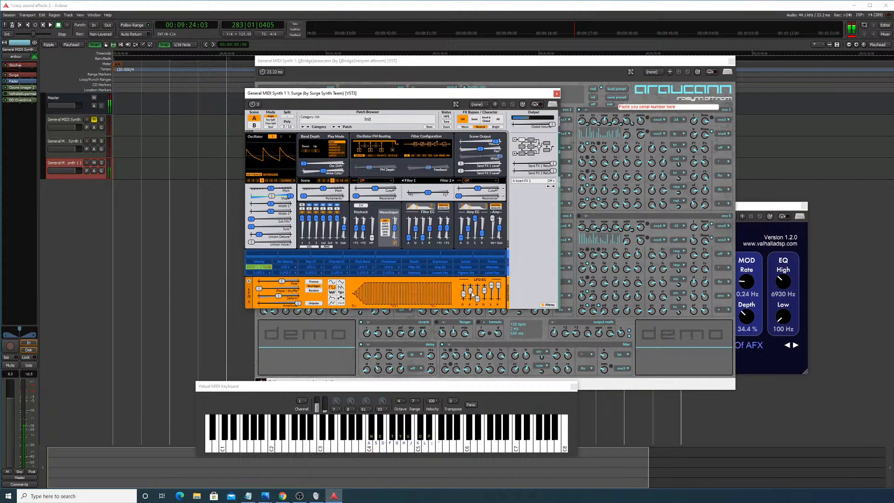
key("g")
key("a")
key("g")
key("a")
key("a")
key("a")
Step: Try modulating the first oscillator's level with LFO 1 by about 6 dB, and clear that modulation
mouse_move(302, 218)
left_mouse_down()
mouse_move(302, 238)
mouse_move(302, 220)
left_mouse_up()
right_click(302, 220)
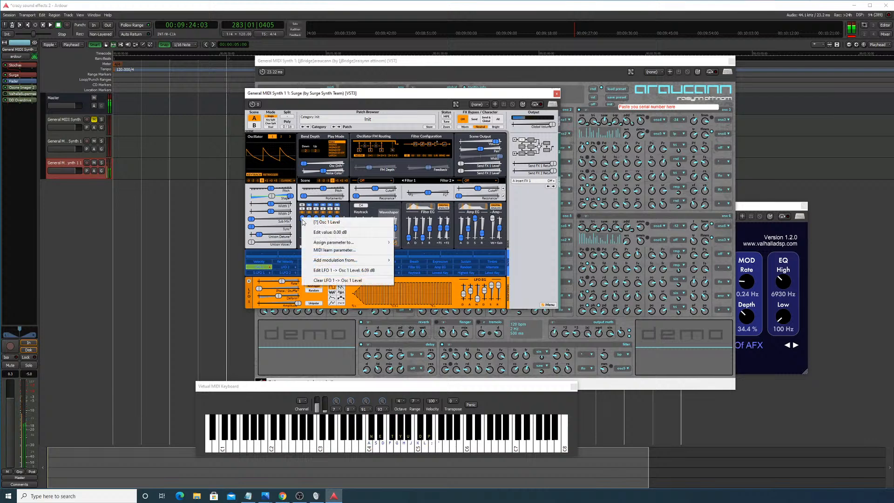
left_click(337, 280)
mouse_move(303, 222)
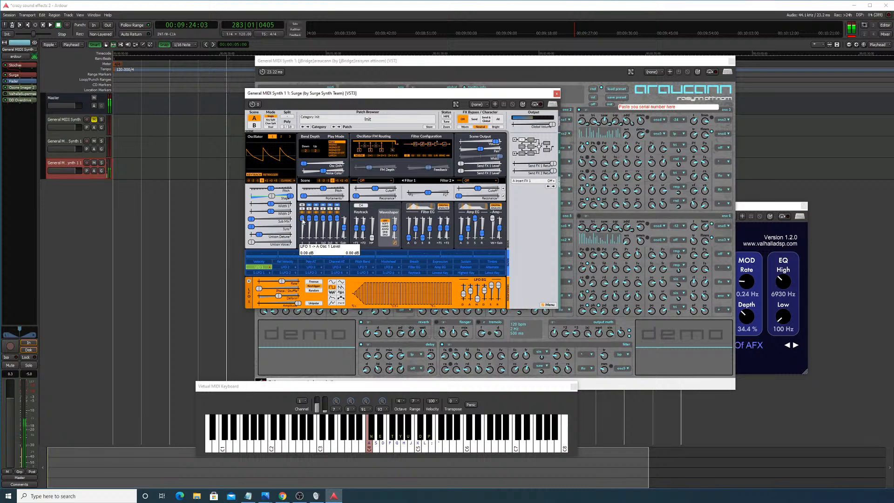
Step: Drop the first oscillator's level to -inf dB and modulate it from LFO 1 with a depth of 192 dB
left_click(258, 267)
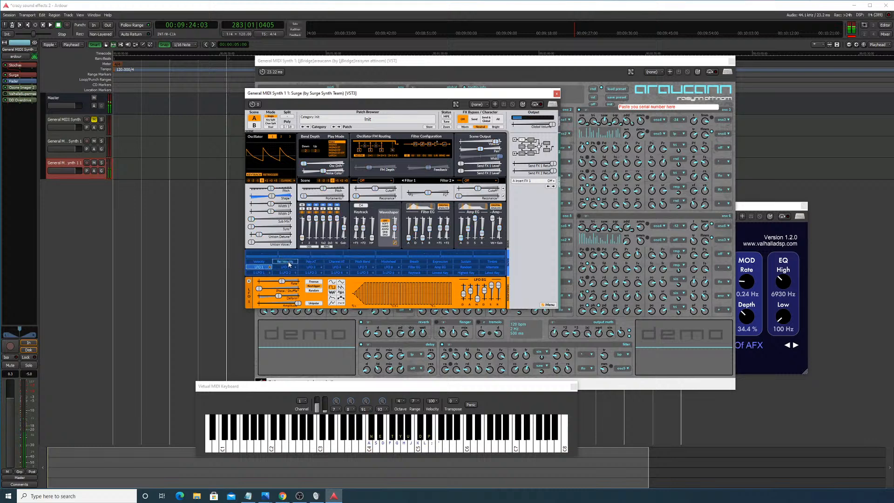
left_click(259, 269)
key("a")
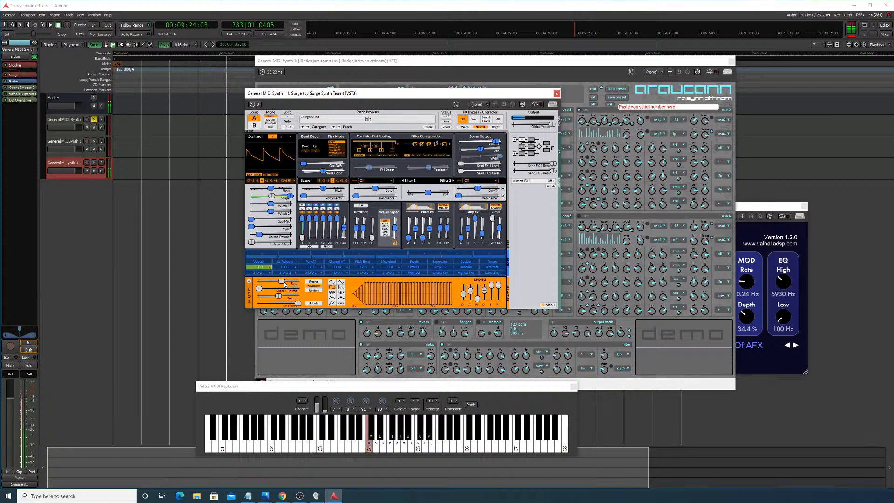
Step: Try LFO 1's rate at 512 Hz while playing several different notes
left_click_drag(292, 284, 300, 285)
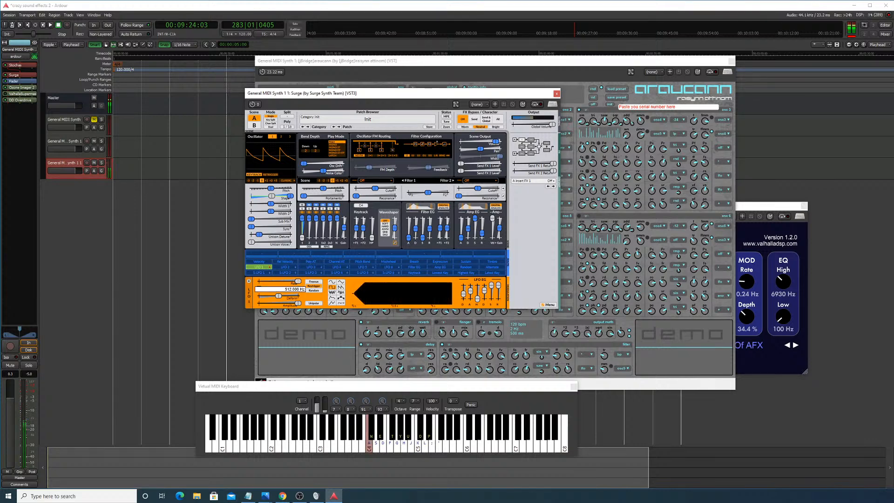
key("g")
key("a")
key("h")
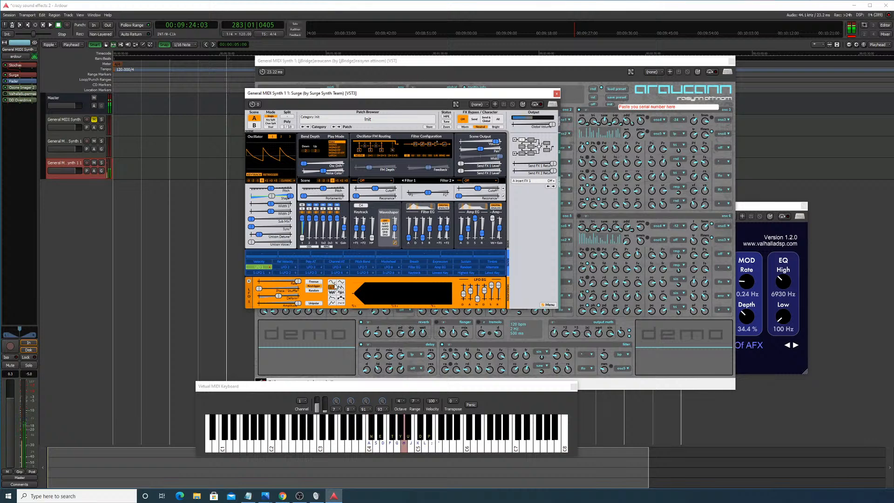
key("h")
Step: Try the sine, square, triangle and noise shapes on LFO 1 at different rates, up to about 62 Hz with noise
left_click(333, 282)
left_click_drag(297, 283, 284, 282)
left_click(330, 287)
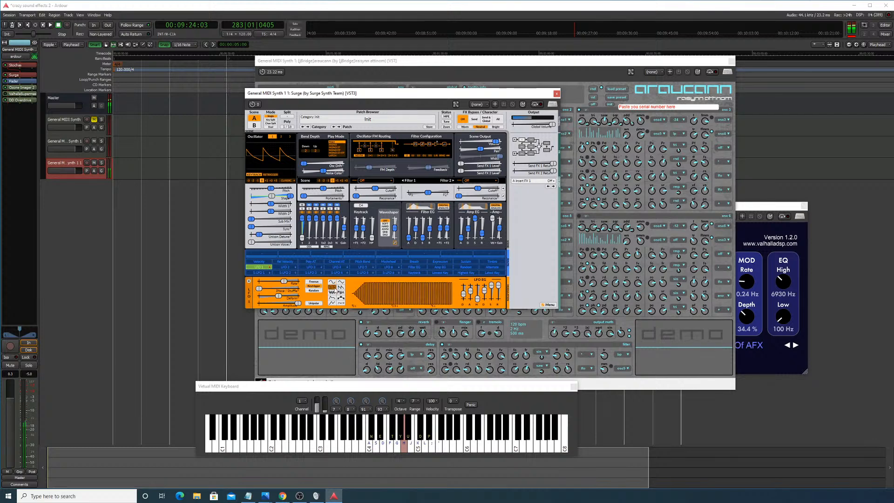
left_click(341, 285)
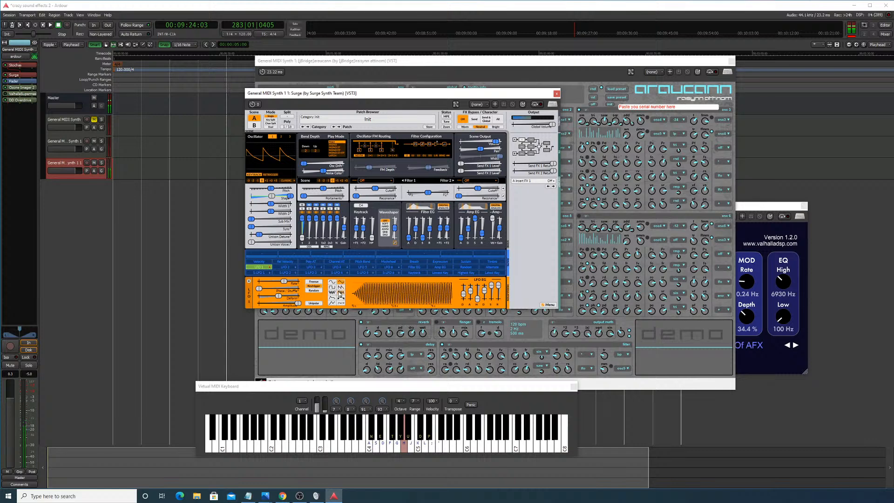
left_click(332, 293)
mouse_move(289, 284)
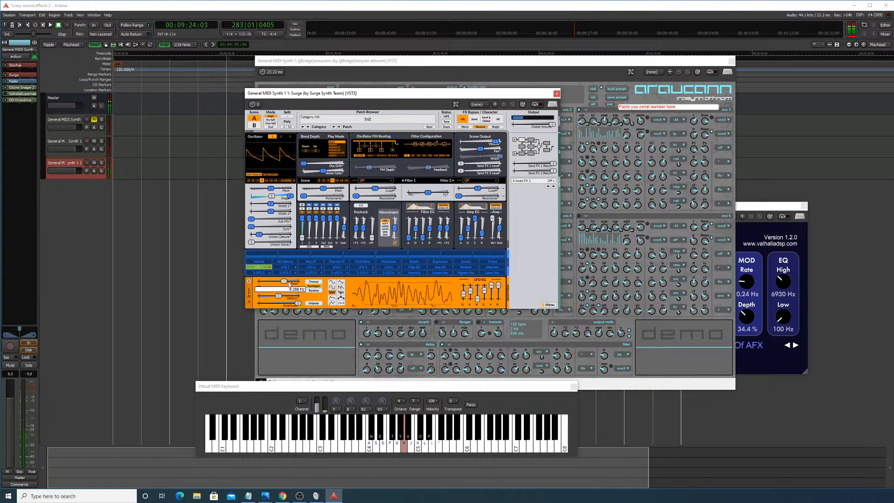
left_click_drag(290, 283, 295, 284)
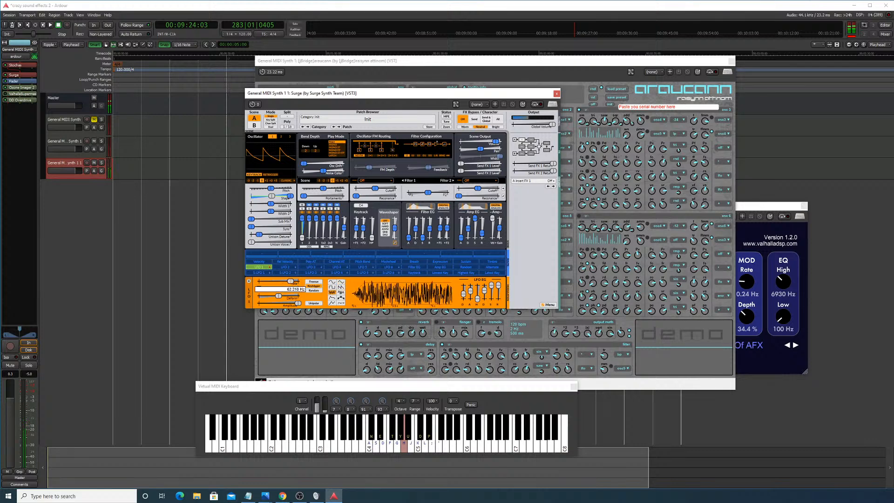
Step: Try LFO 1's envelope, sample-and-hold and step sequencer shapes, and draw a custom step pattern
left_click(333, 298)
left_click(341, 298)
left_click(340, 293)
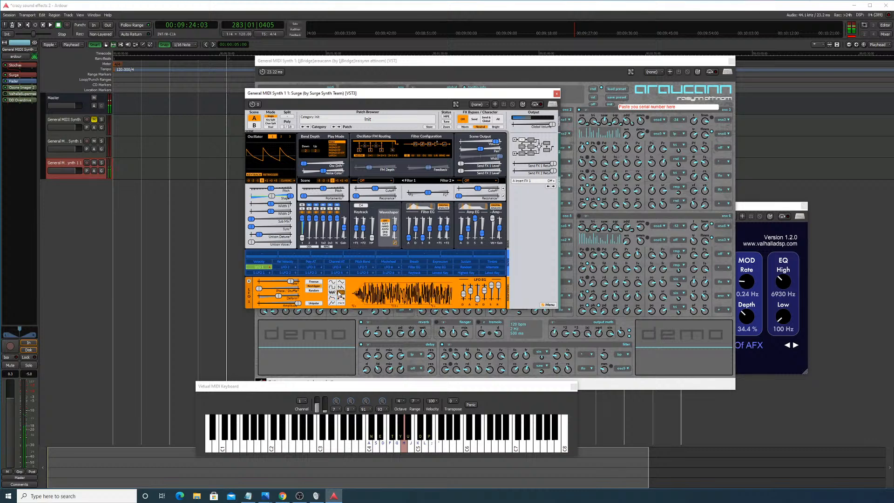
left_click(333, 299)
left_click(341, 298)
mouse_move(354, 292)
left_mouse_down()
mouse_move(368, 286)
mouse_move(368, 303)
mouse_move(373, 282)
mouse_move(374, 298)
mouse_move(362, 294)
mouse_move(404, 281)
mouse_move(448, 302)
mouse_move(424, 303)
mouse_move(405, 284)
mouse_move(428, 289)
mouse_move(424, 302)
left_mouse_up()
left_click(362, 293)
left_click(393, 293)
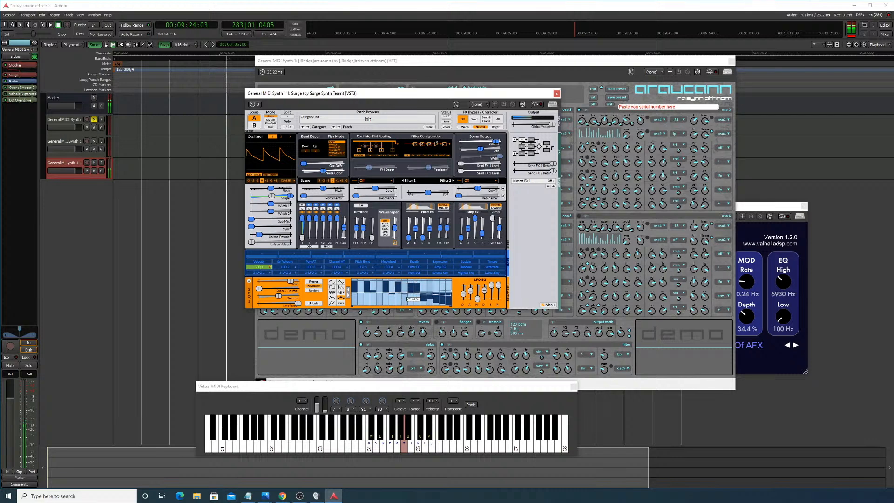
Step: Try LFO 1's envelope and MSEG shapes, lower its rate slightly and switch it to noise while playing a note
left_click(341, 292)
left_click(341, 301)
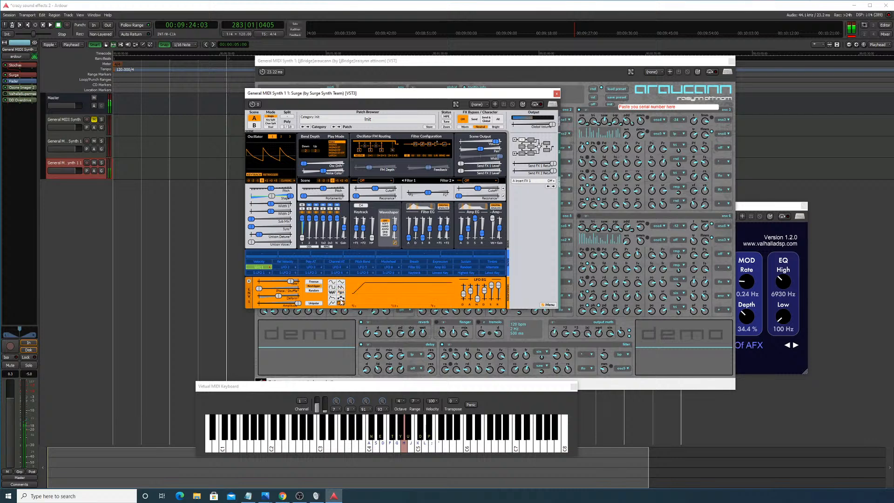
left_click(341, 303)
left_click(342, 301)
left_click(332, 301)
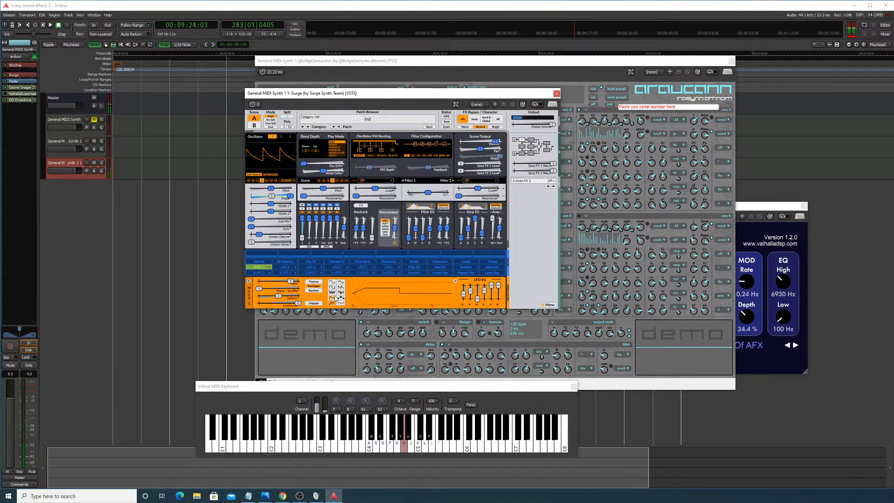
left_click_drag(288, 282, 288, 283)
key("h")
left_click(333, 292)
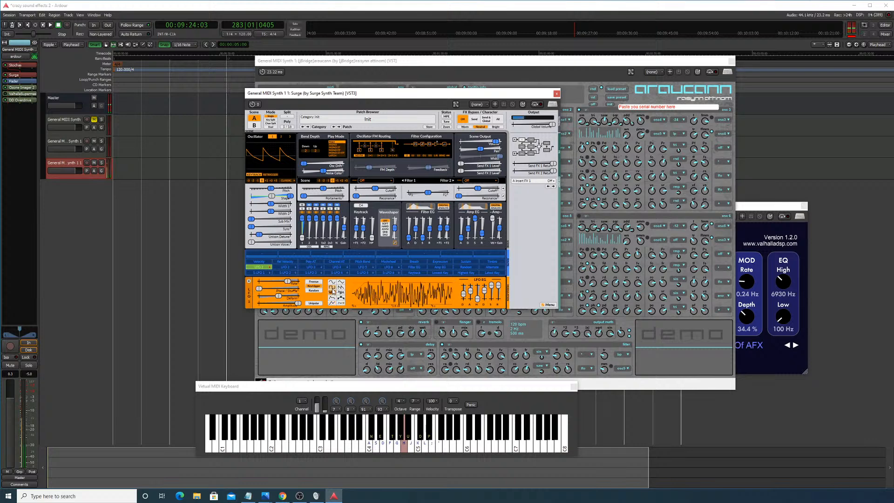
Step: Return LFO 1 to a square wave and set its rate to about 9.76 Hz
left_click(332, 287)
left_click(332, 282)
mouse_move(288, 282)
left_mouse_down()
mouse_move(280, 281)
mouse_move(279, 302)
mouse_move(298, 302)
mouse_move(259, 302)
mouse_move(293, 303)
mouse_move(260, 303)
mouse_move(284, 281)
left_mouse_up()
left_click(332, 288)
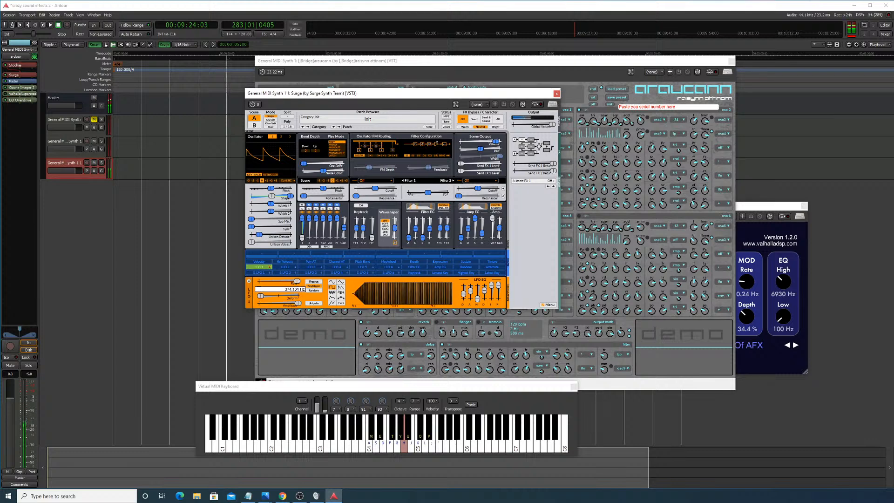
left_click_drag(285, 282, 285, 282)
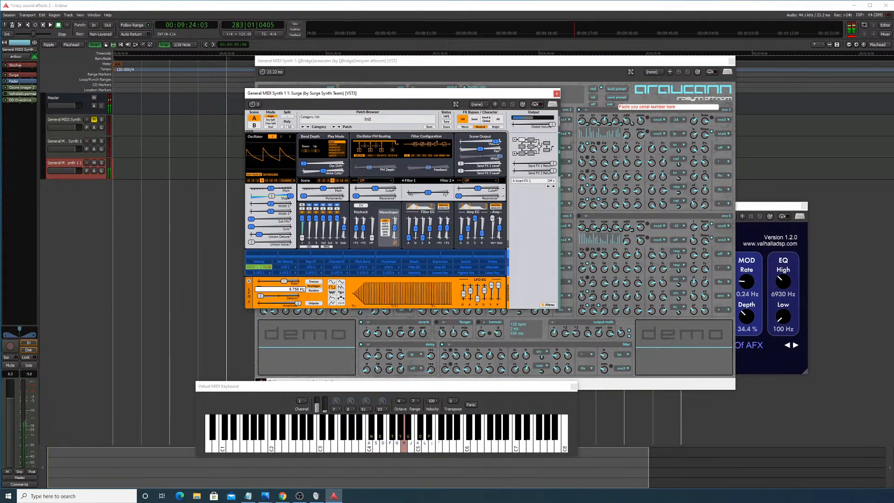
Step: Reset LFO 1's Deform to its default and compare its Unipolar mode on and off while playing a note
double_click(271, 297)
key("h")
key("h")
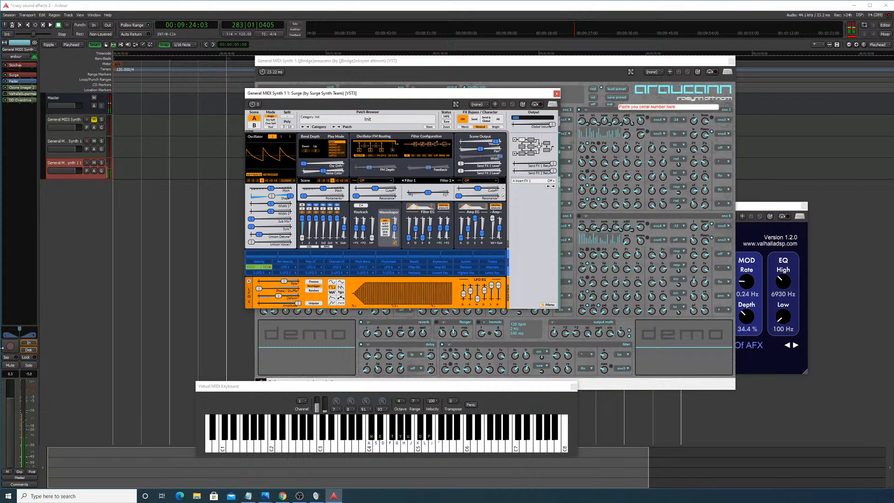
left_click(314, 303)
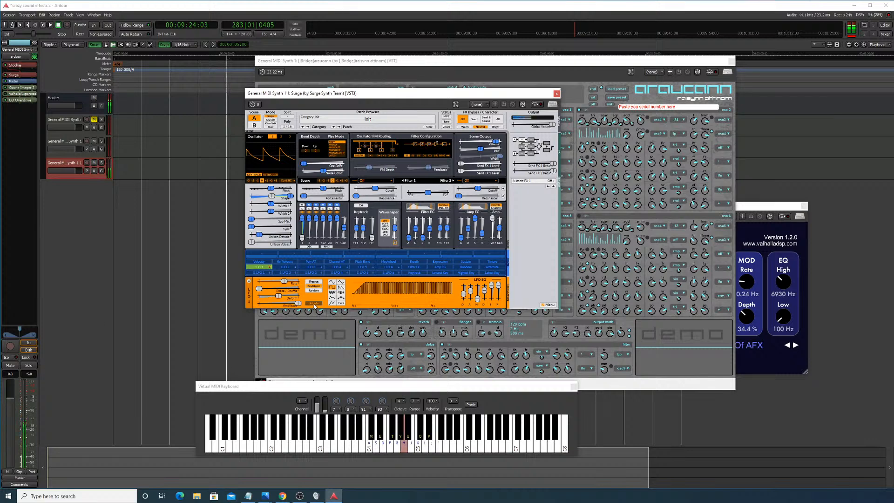
left_click(314, 304)
key("h")
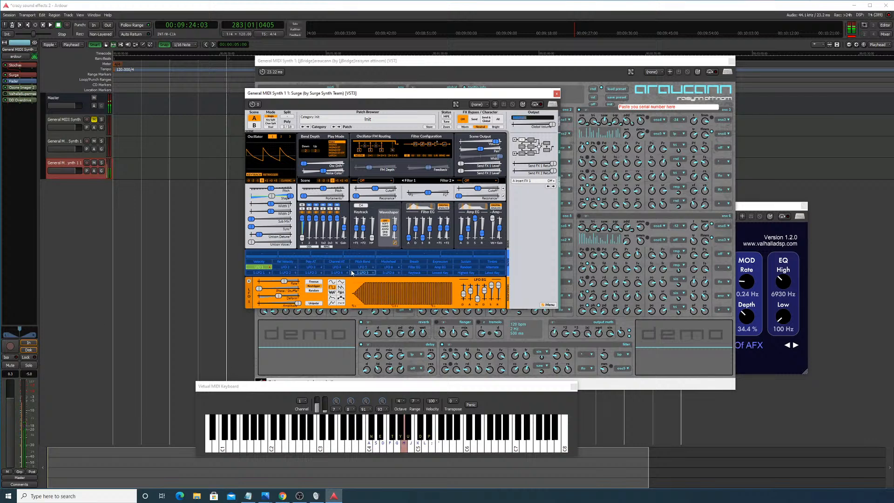
Step: Clear the LFO 1 modulation from the first oscillator's level, restore that level and play a note
right_click(307, 228)
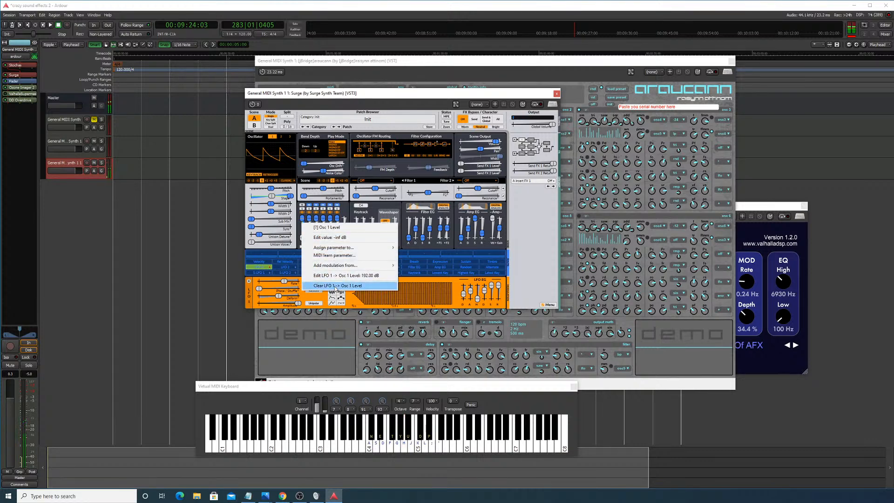
left_click(336, 285)
key("h")
mouse_move(303, 238)
left_mouse_down()
mouse_move(303, 210)
mouse_move(302, 233)
left_mouse_up()
key("h")
left_click(265, 268)
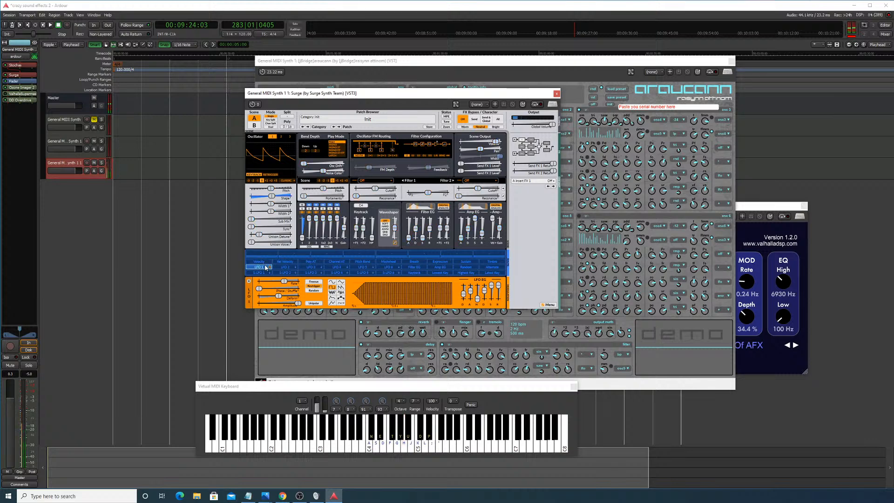
right_click(300, 232)
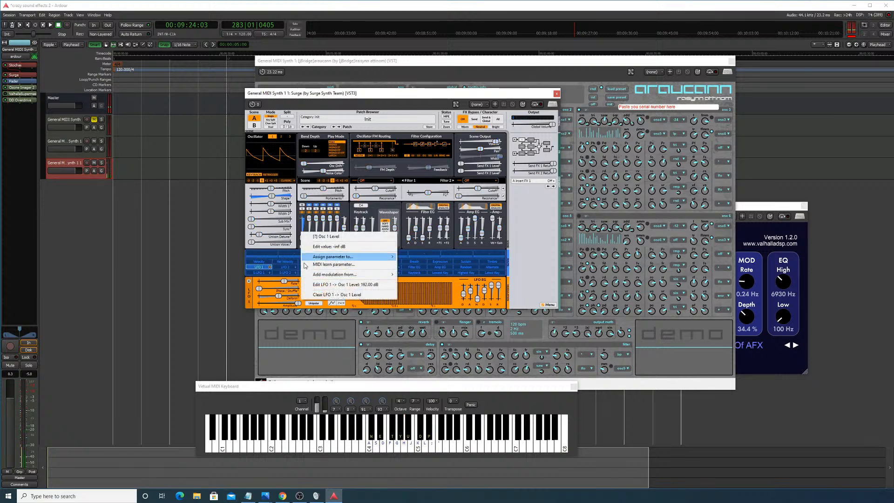
left_click(320, 292)
key("h")
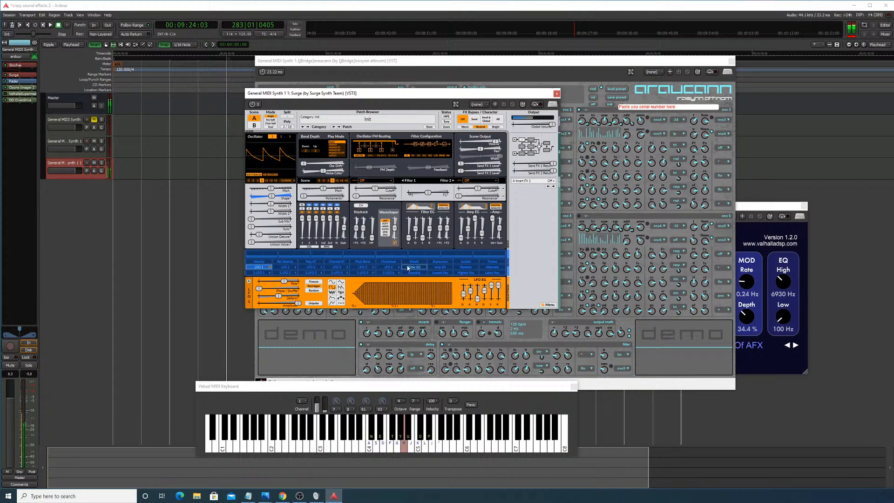
Step: Play two alternating notes to audition the first oscillator without level modulation
key("a")
key("h")
key("a")
key("h")
key("h")
key("a")
key("h")
key("a")
key("h")
Step: Lower the first oscillator's Width 1 to its minimum while playing a note
left_click_drag(272, 204, 251, 204)
key("h")
left_click_drag(291, 204, 252, 204)
Step: Select LFO 2 as the modulation source for editing and audition the patch with alternating notes
left_click(286, 267)
key("h")
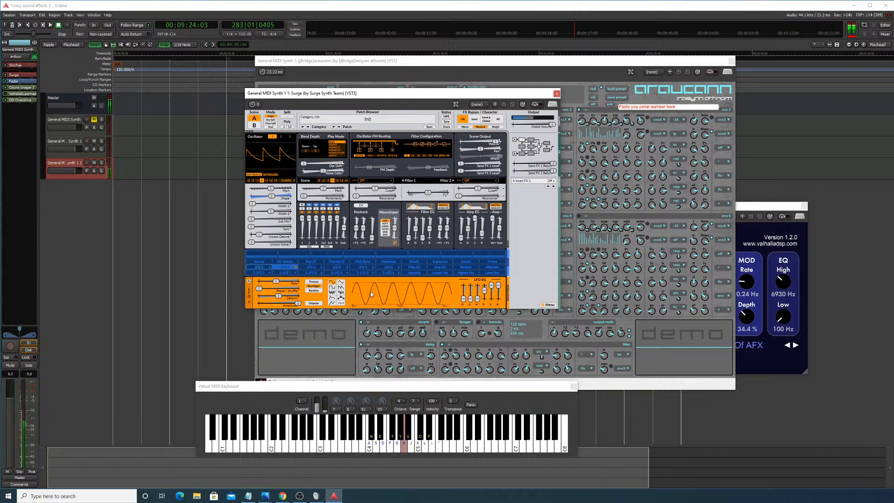
key("a")
key("h")
key("a")
key("h")
key("a")
key("h")
Step: Try a lower Deform amount on LFO 2 while playing alternating notes, and reset it to 0%
mouse_move(279, 296)
left_mouse_down()
mouse_move(293, 296)
mouse_move(272, 296)
left_mouse_up()
key("a")
key("h")
key("a")
key("h")
double_click(272, 297)
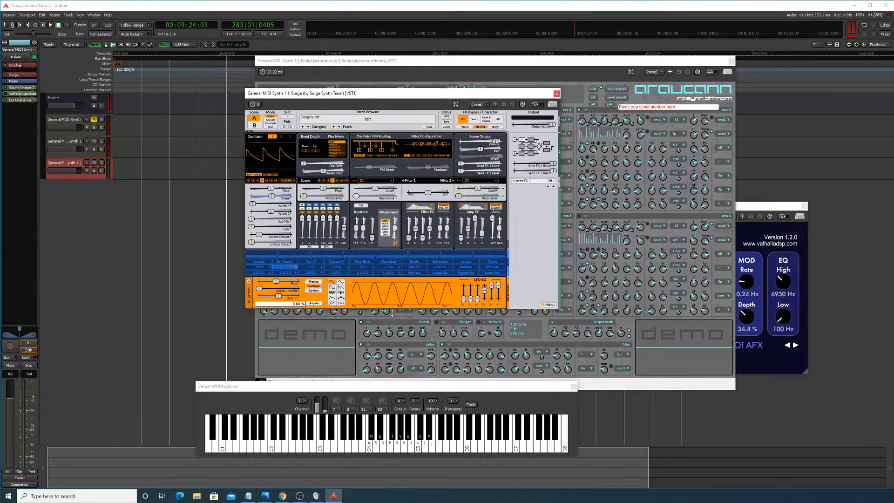
Step: Try the Noise shape on LFO 2 while playing two alternating notes, and return it to Sine
key("h")
key("a")
key("h")
left_click(332, 292)
key("a")
key("h")
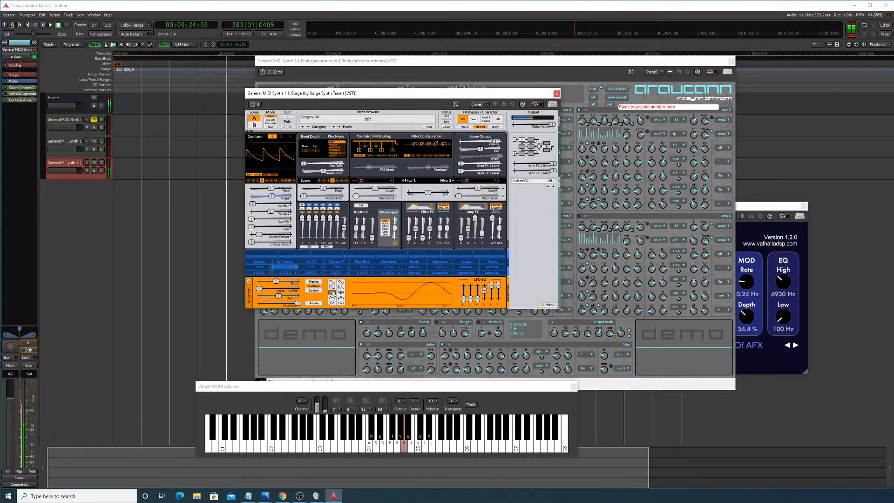
key("a")
left_click(332, 282)
key("h")
key("a")
key("h")
key("a")
key("h")
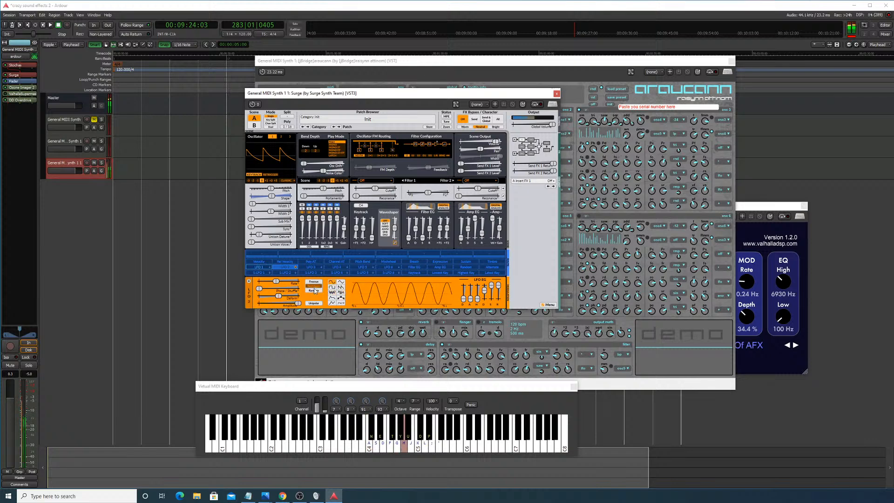
key("a")
key("h")
key("a")
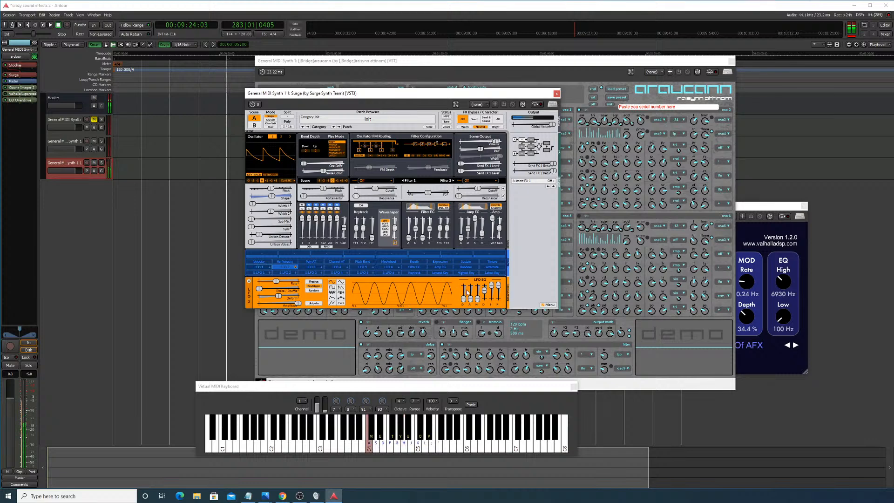
Step: Raise the delay, attack and hold of LFO 2's envelope and audition the patch with alternating notes
left_click_drag(464, 299, 471, 290)
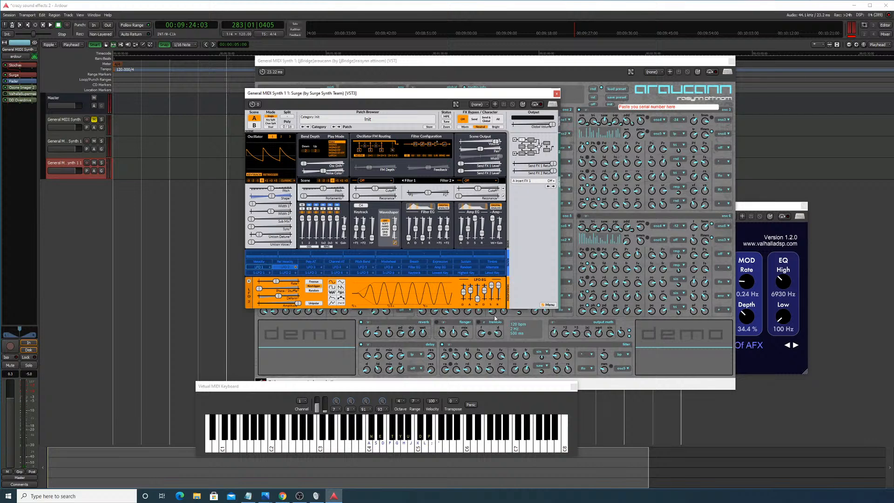
left_click_drag(477, 299, 478, 288)
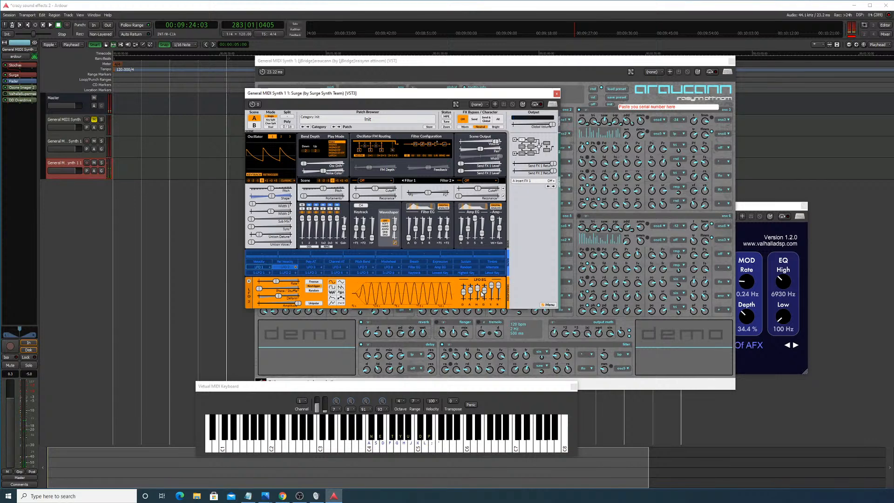
key("a")
key("h")
key("a")
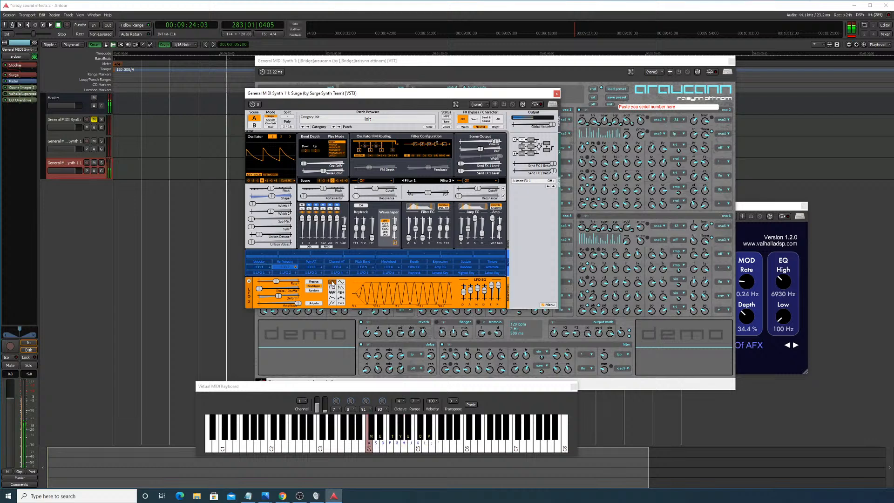
key("h")
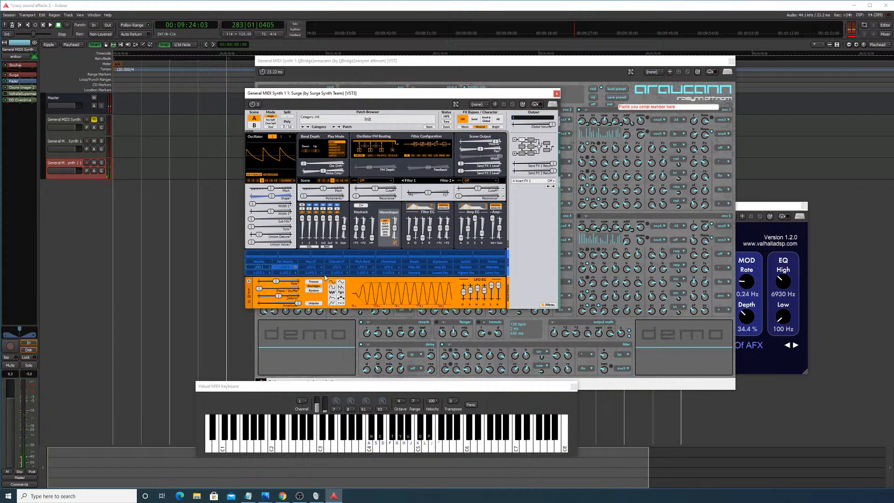
key("a")
key("h")
key("a")
Step: Assign LFO 2 to modulate the first oscillator's Width 1 at a high depth while playing alternating notes
left_click(288, 269)
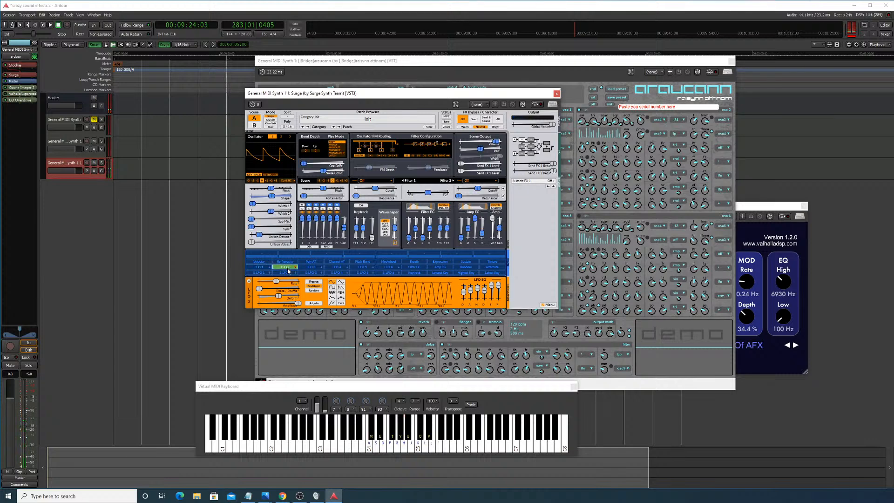
key("a")
key("h")
key("a")
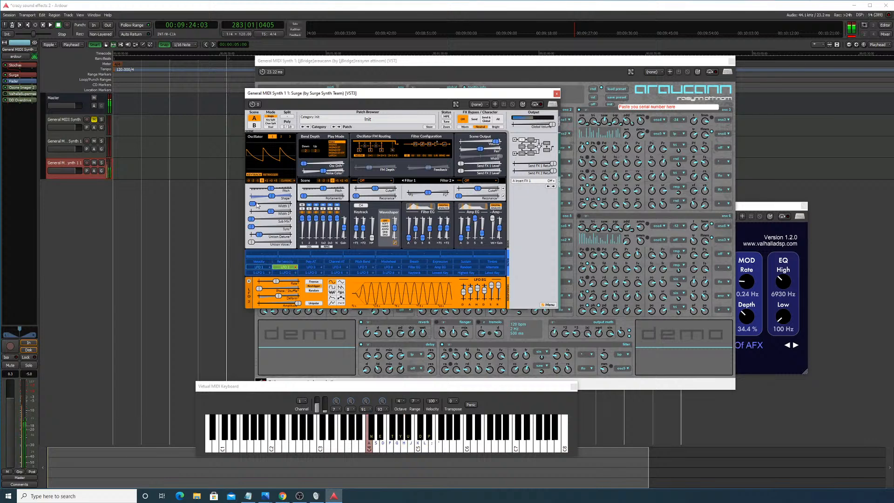
left_click_drag(253, 203, 279, 203)
key("h")
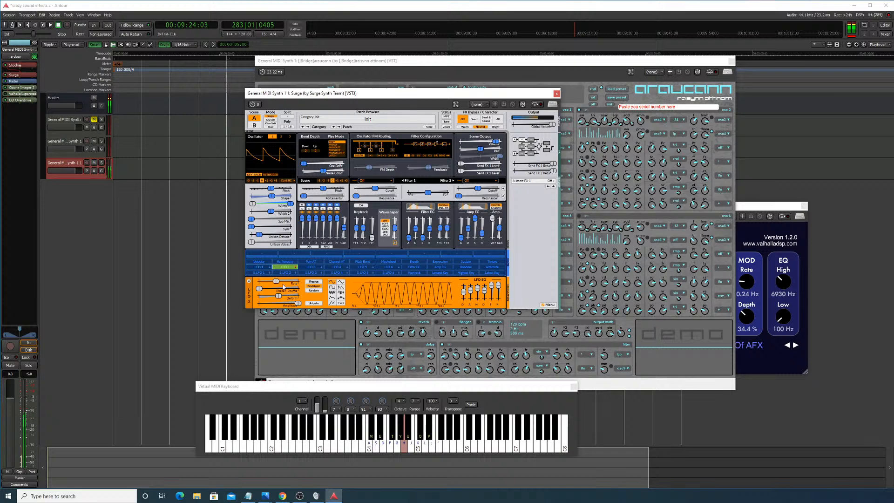
Step: Sweep LFO 2's rate up and down, briefly try the Square shape, and settle on Sine at a faster rate
mouse_move(277, 281)
left_mouse_down()
mouse_move(289, 281)
mouse_move(280, 282)
left_mouse_up()
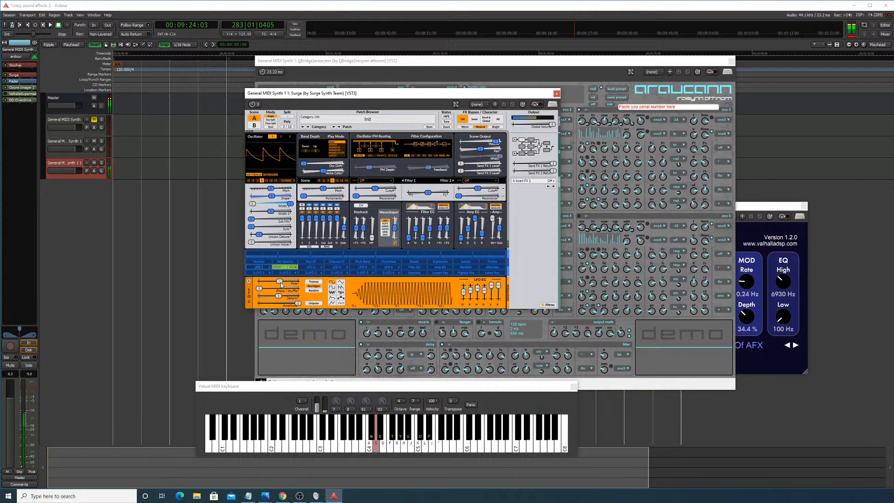
left_click_drag(282, 284, 260, 289)
left_click(332, 286)
left_click(332, 282)
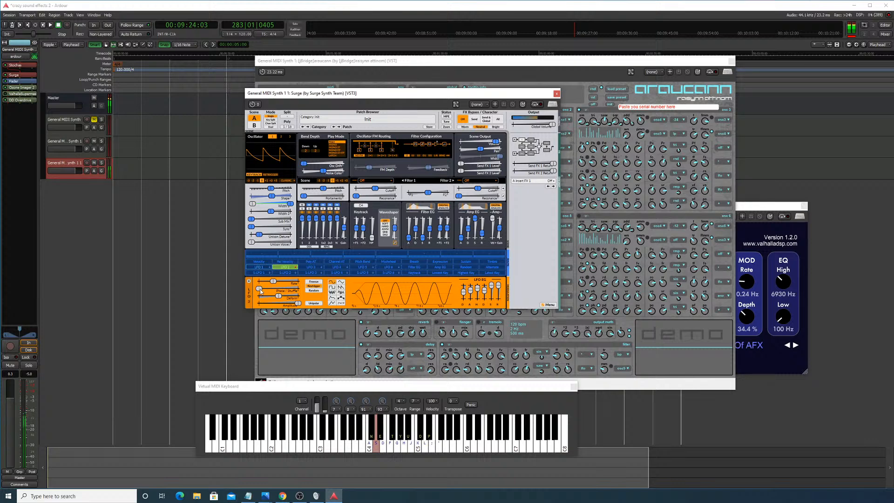
left_click_drag(275, 282, 279, 283)
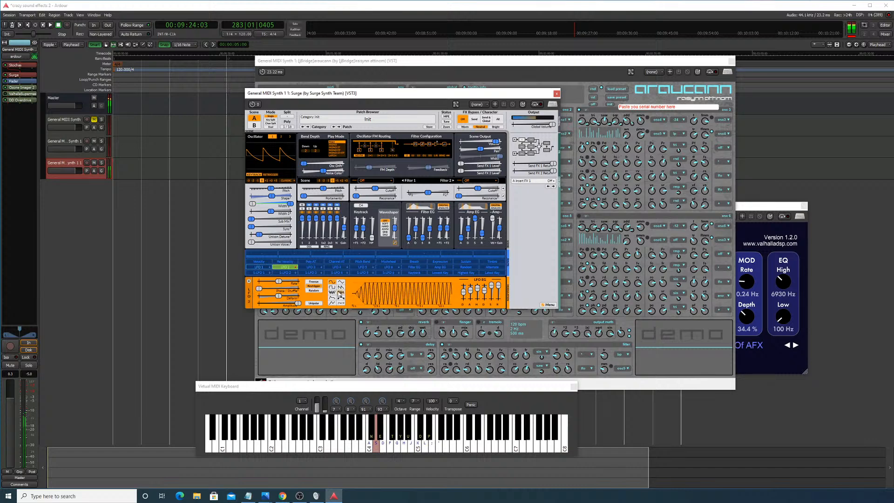
Step: Switch LFO 2 to the Sawtooth shape and audition it with several notes
left_click(340, 287)
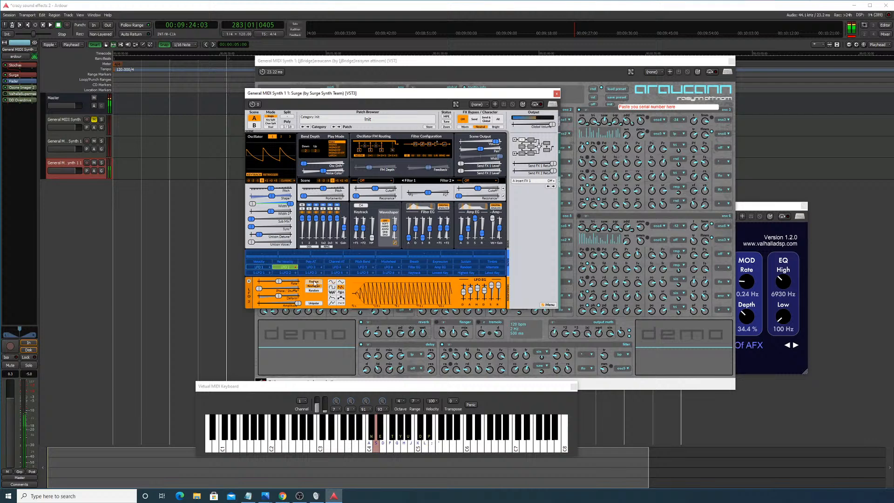
key("h")
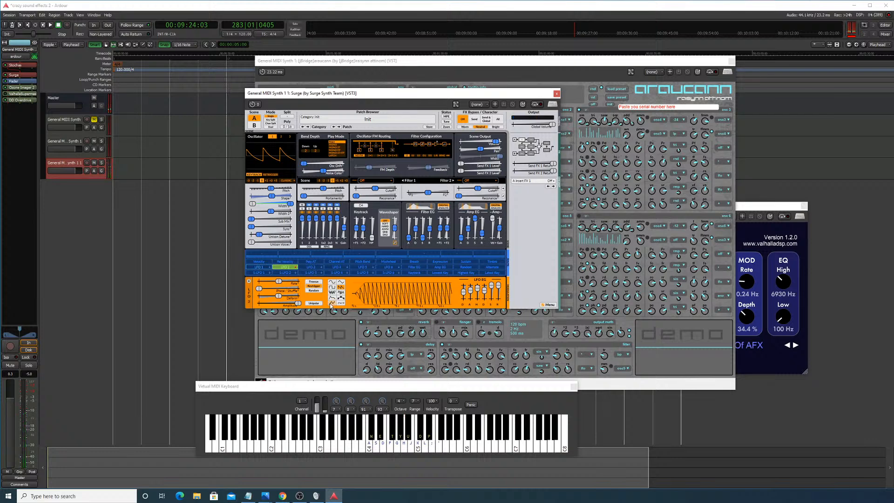
key("s")
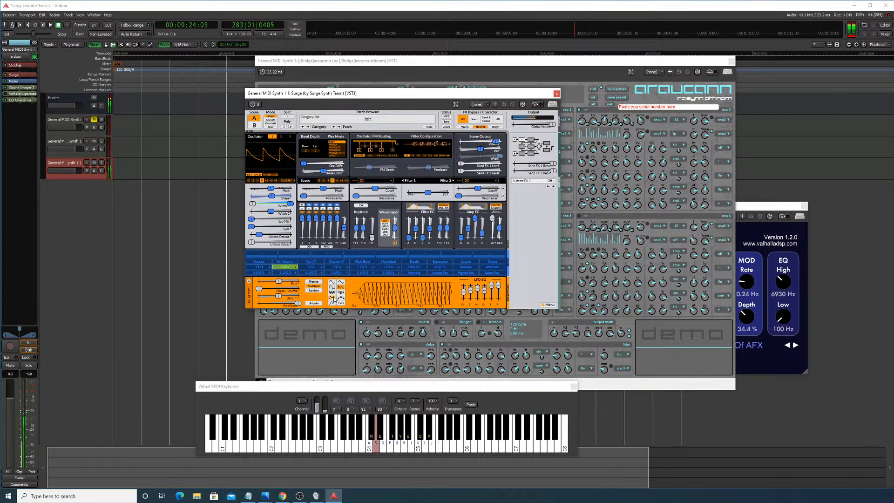
key("h")
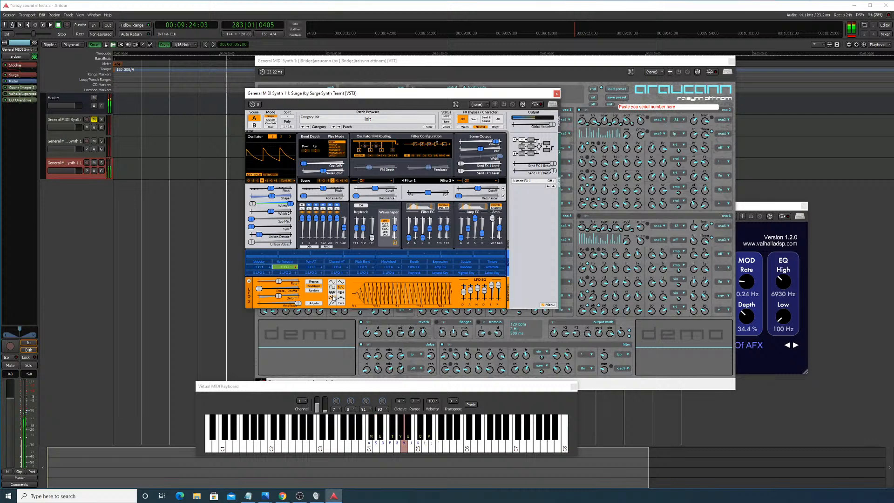
key("e")
key("h")
key("s")
Step: Try the Sample & Hold shape on LFO 2 while alternating notes, and return it to Sawtooth
left_click(340, 295)
key("h")
key("s")
key("h")
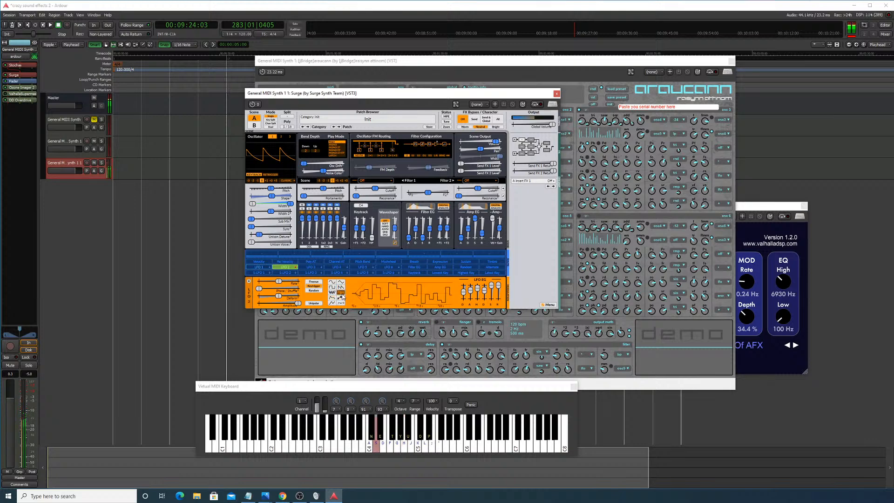
key("h")
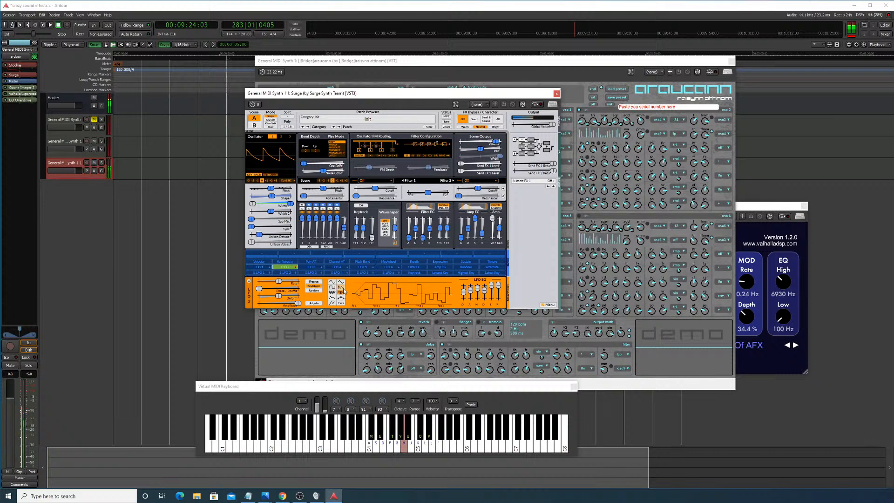
left_click(342, 288)
key("s")
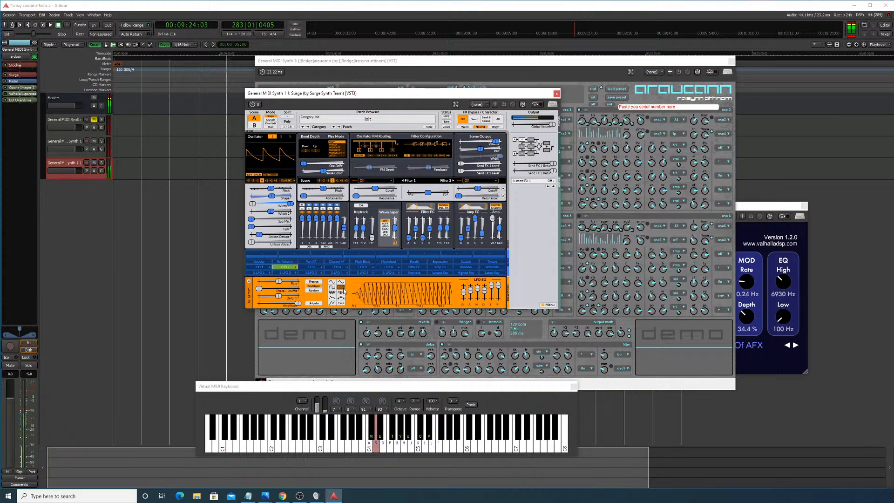
key("h")
key("s")
key("h")
Step: Try modulating the first oscillator's Width 2 with LFO 2, and clear that routing
left_click_drag(270, 212, 291, 212)
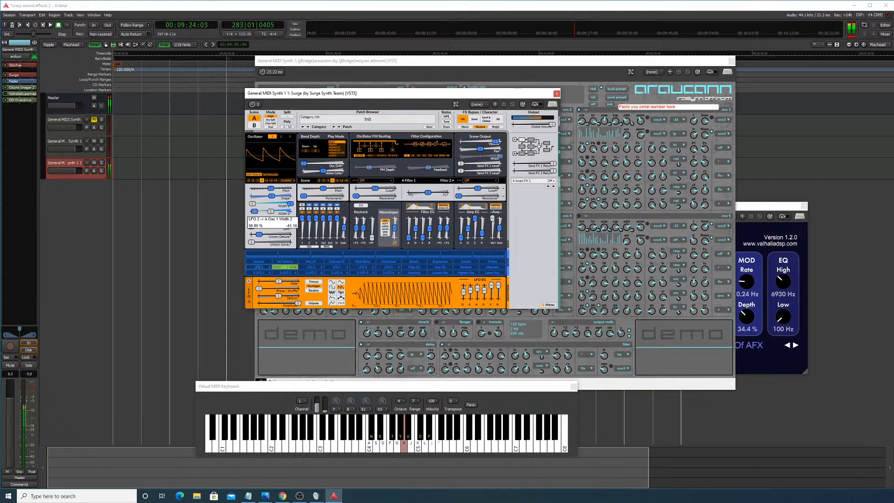
right_click(255, 212)
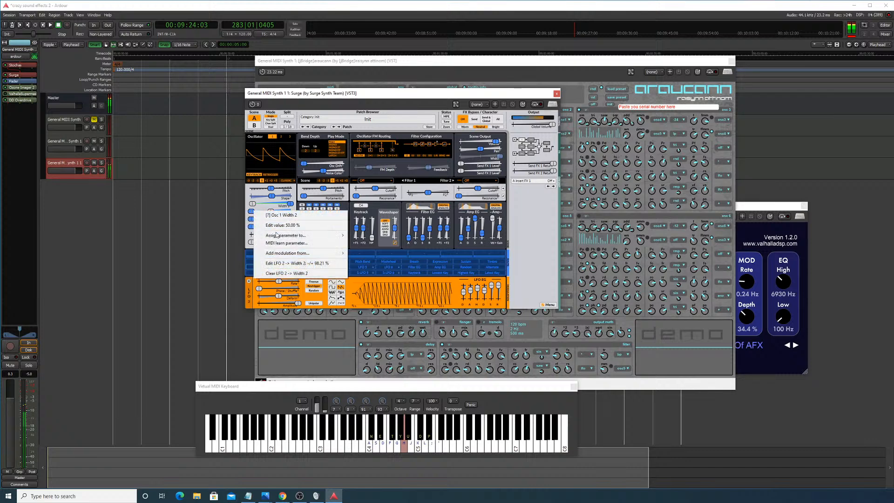
left_click(285, 273)
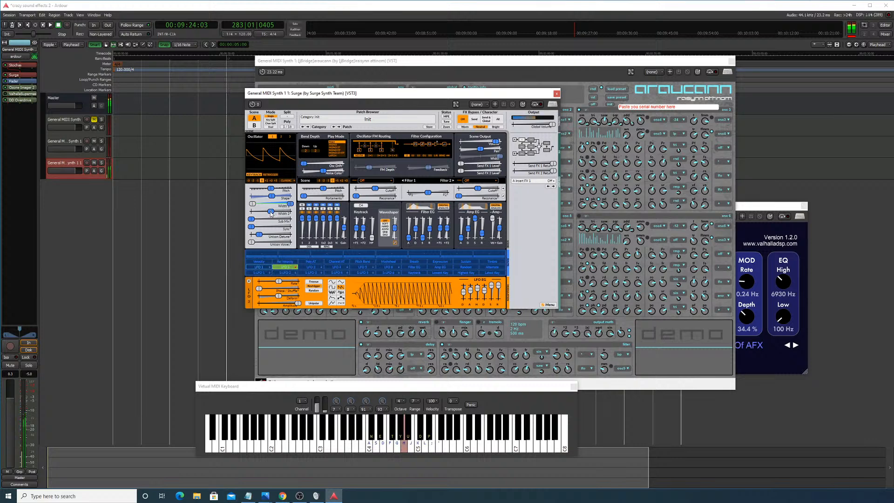
Step: Assign LFO 2 to the first oscillator's Width 2, and try and clear the same modulation on Sub Mix
left_click_drag(270, 212, 292, 215)
left_click_drag(254, 223, 290, 220)
right_click(289, 222)
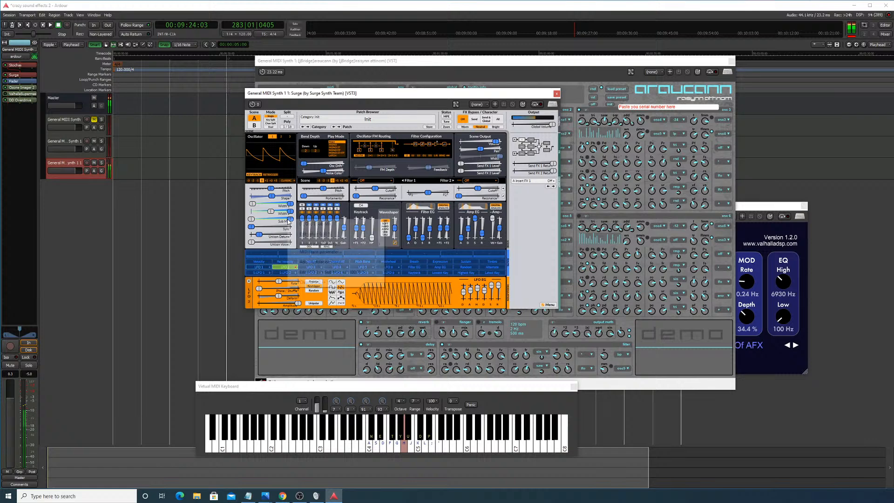
left_click(287, 249)
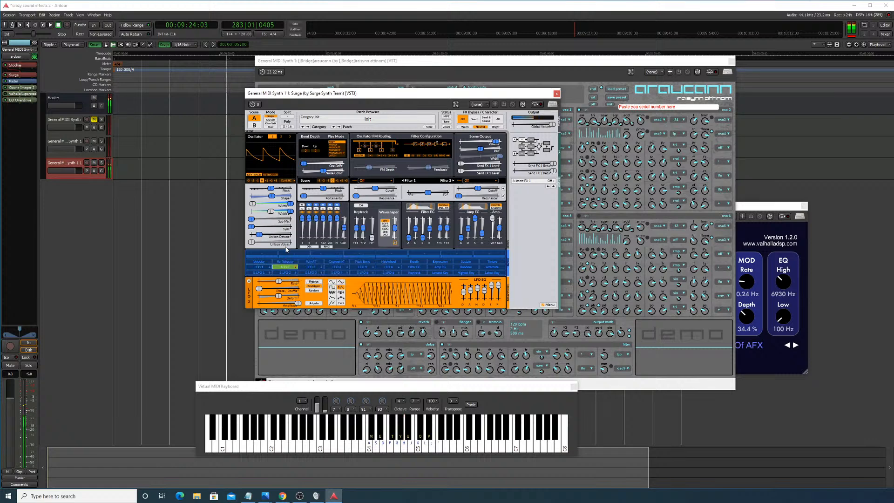
key("e")
Step: Raise the first oscillator's Sync to its maximum and modulate it with LFO 2
left_click(285, 270)
left_click_drag(251, 219, 292, 231)
left_click(282, 269)
left_click(285, 266)
mouse_move(259, 229)
left_mouse_down()
mouse_move(291, 229)
mouse_move(252, 231)
left_mouse_up()
left_click(285, 266)
key("e")
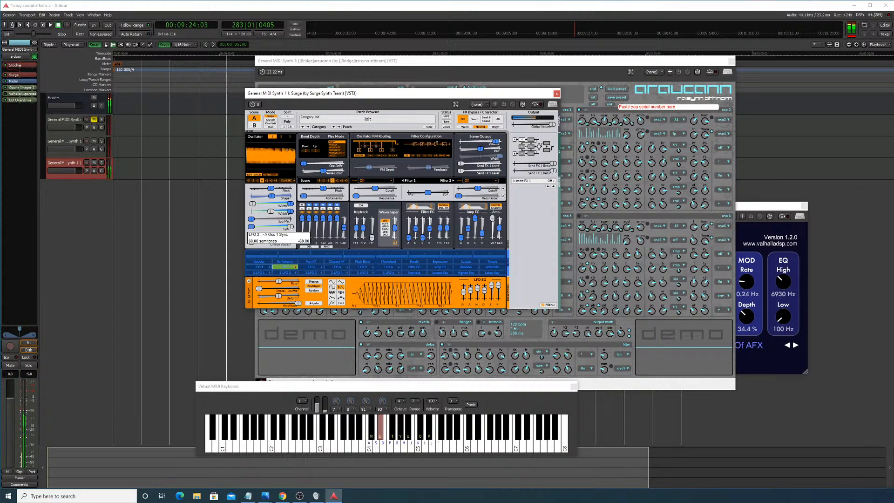
left_click(281, 267)
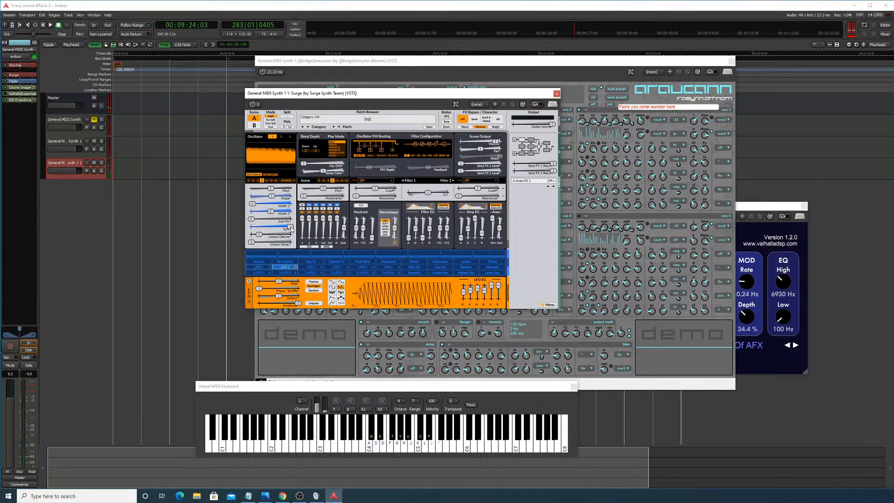
Step: Lower the first oscillator's Sync to a small amount and audition it with alternating notes
left_click_drag(298, 228, 259, 231)
key("h")
key("s")
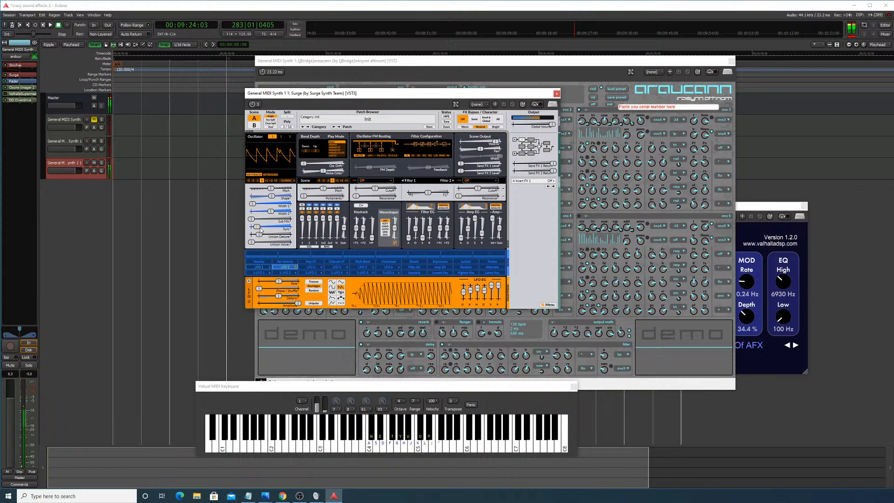
key("h")
Step: Raise the first oscillator's Unison Voices, nudge its mixer level, and audition the patch with several notes
left_click_drag(267, 243, 277, 243)
key("s")
key("h")
key("e")
key("h")
key("e")
mouse_move(305, 222)
mouse_move(301, 218)
left_mouse_down()
mouse_move(302, 238)
mouse_move(302, 219)
left_mouse_up()
key("e")
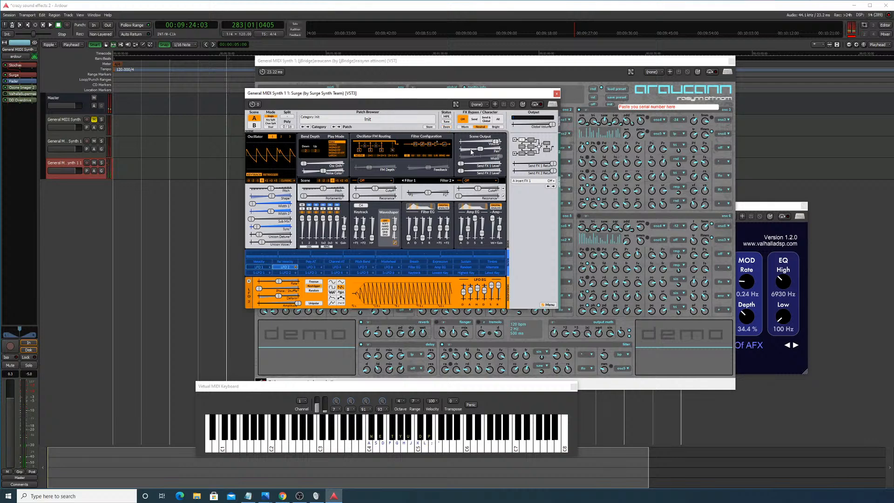
key("w")
key("a")
Step: Open the ValhallaSupermassive effect on the duplicated effects track while playing notes
left_click(16, 95)
key("w")
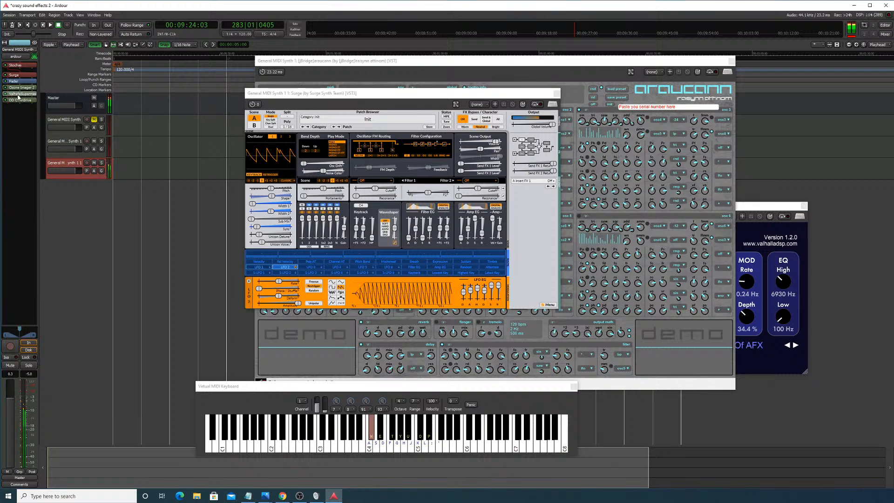
key("g")
double_click(18, 95)
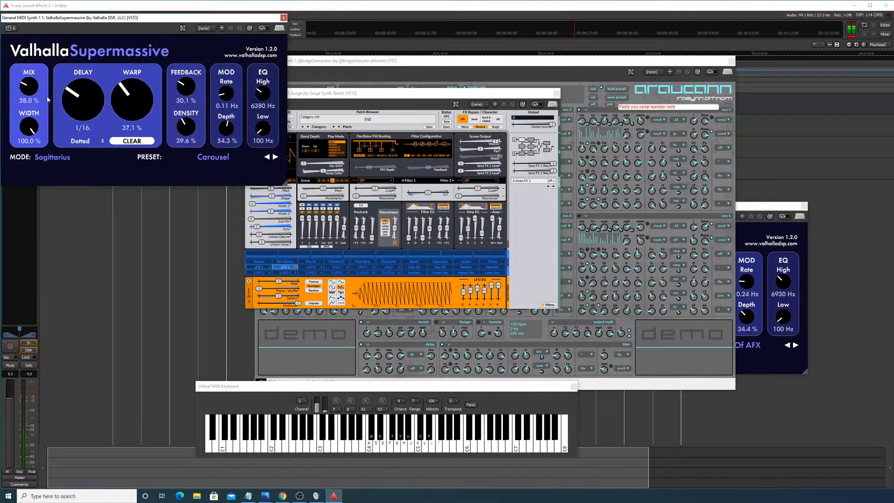
Step: Play varied notes and chords through ValhallaSupermassive, and move the Surge window clear of the effect window
key("g")
key("a")
key("f")
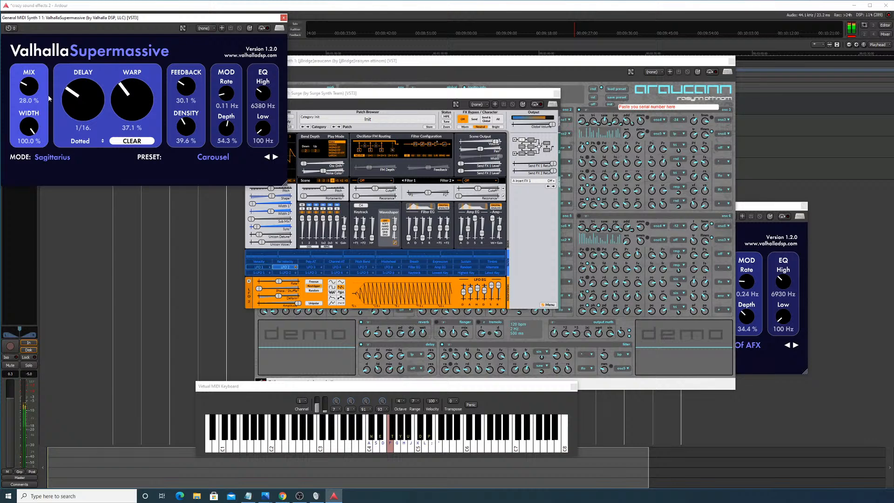
key("y")
key("u")
key("f")
key("y")
key("u")
key("o")
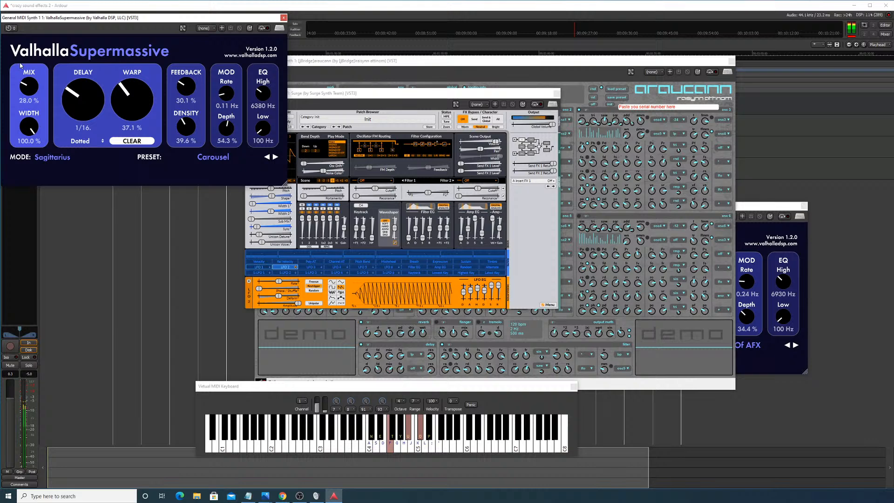
key("y")
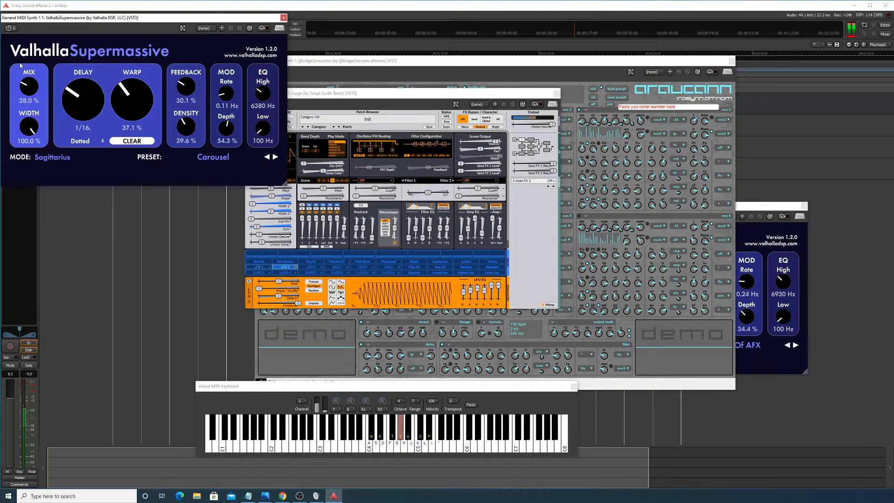
key("f")
key("u")
left_click_drag(409, 95, 563, 110)
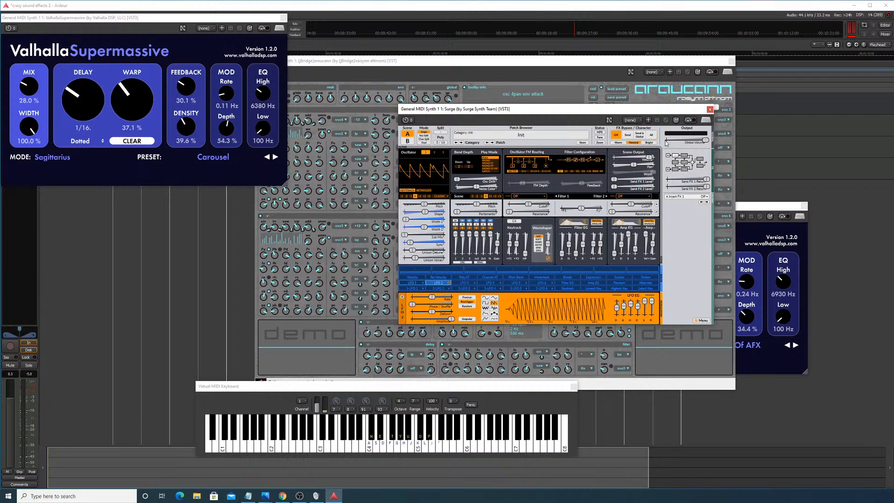
Step: Load the Vocoder's Init preset into Surge's A Insert FX 1 slot and audition it with a note
left_click(698, 196)
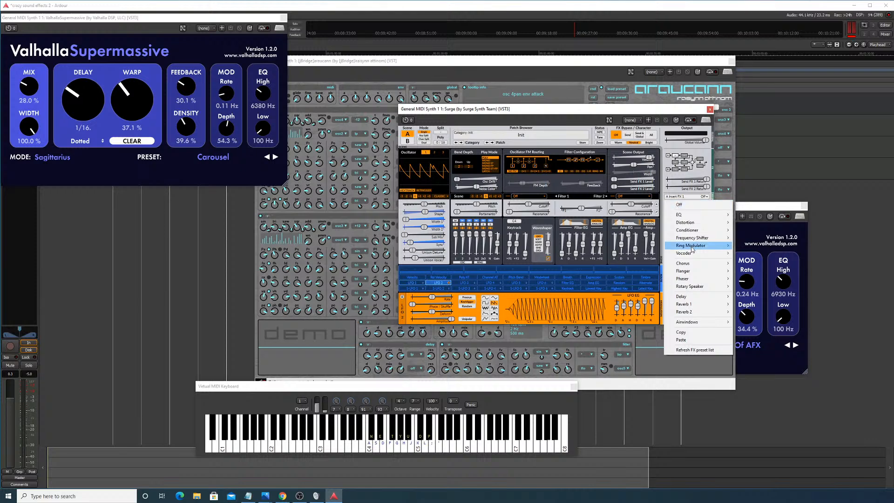
left_click(737, 254)
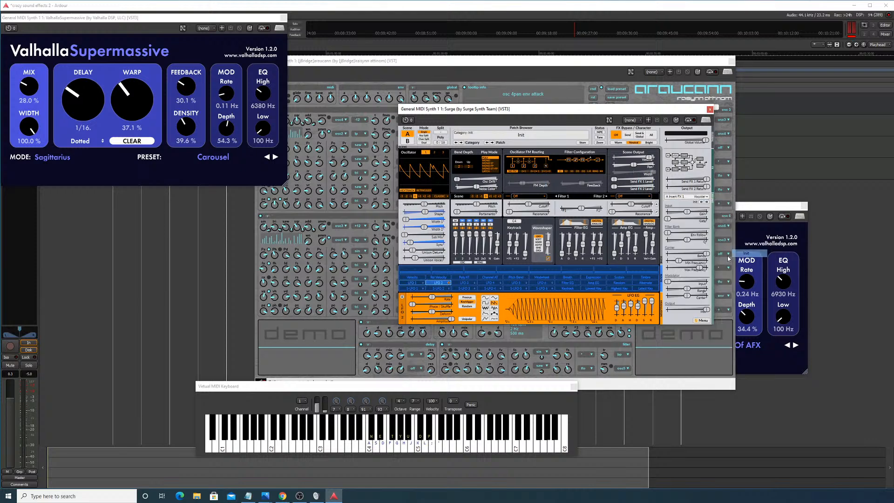
key("f")
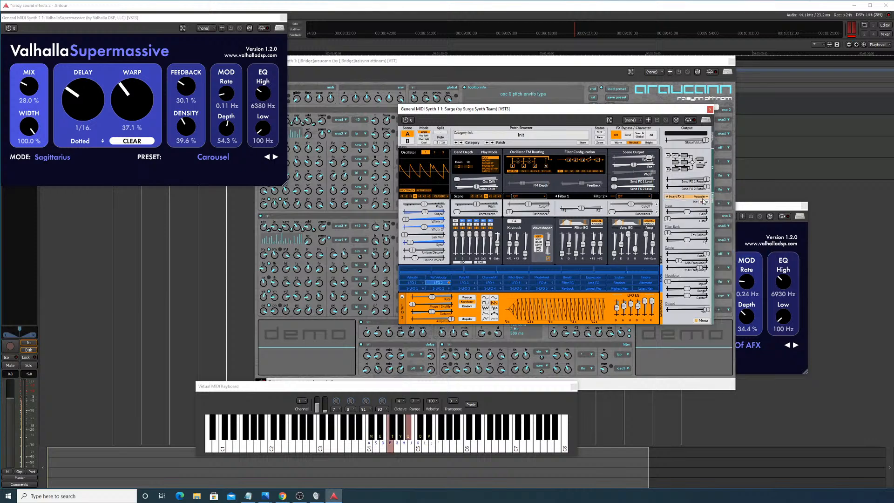
Step: Replace the Vocoder in A Insert FX 1 with the Ring Modulator's Init preset and audition it with several notes
left_click(702, 198)
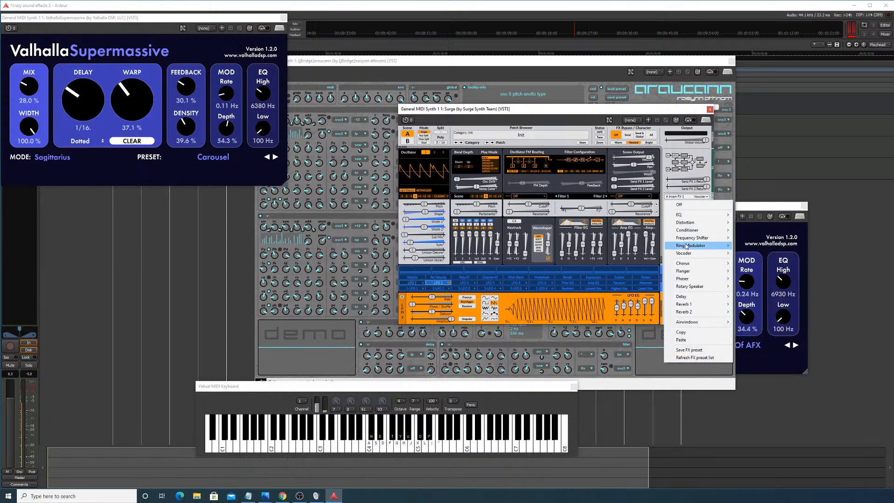
mouse_move(687, 247)
left_click(739, 247)
key("f")
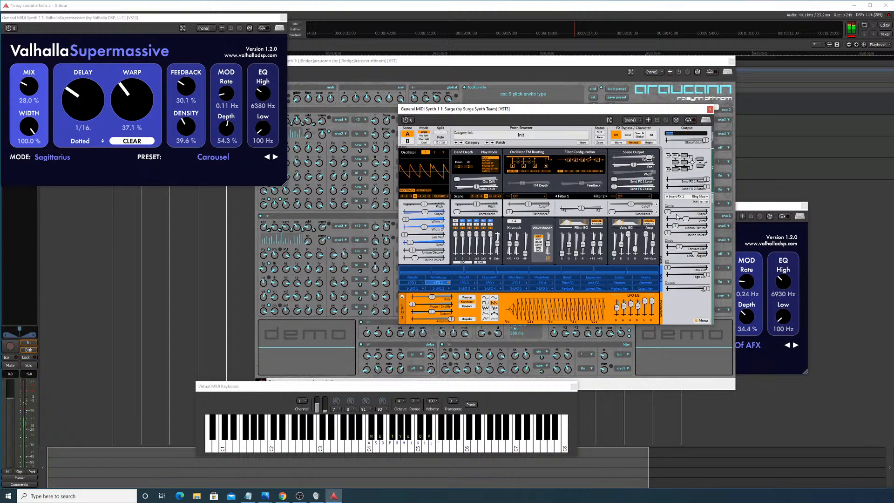
key("f")
key("y")
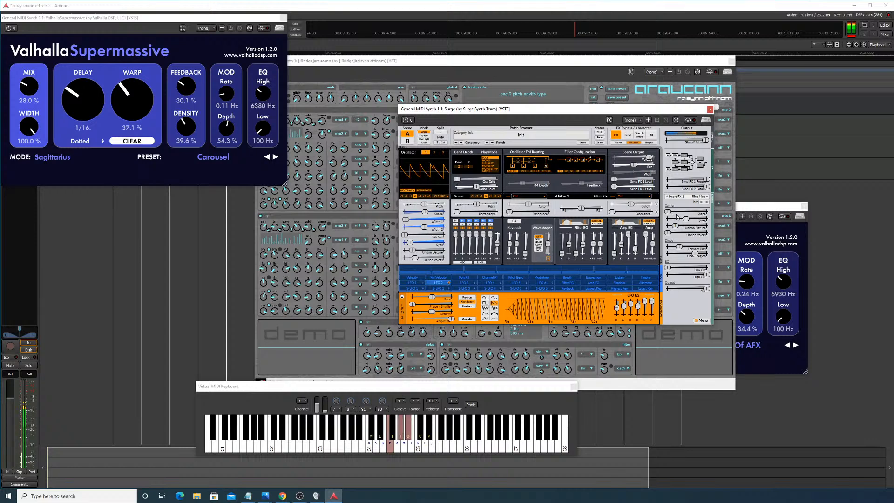
key("f")
key("u")
key("f")
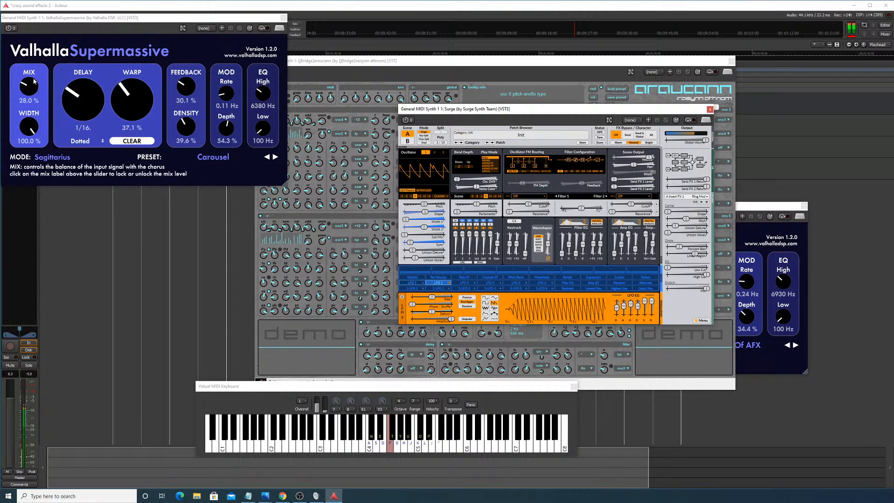
Step: Move the ValhallaSupermassive window clear of the track's processor list and play several repeated notes
left_click_drag(86, 18, 209, 28)
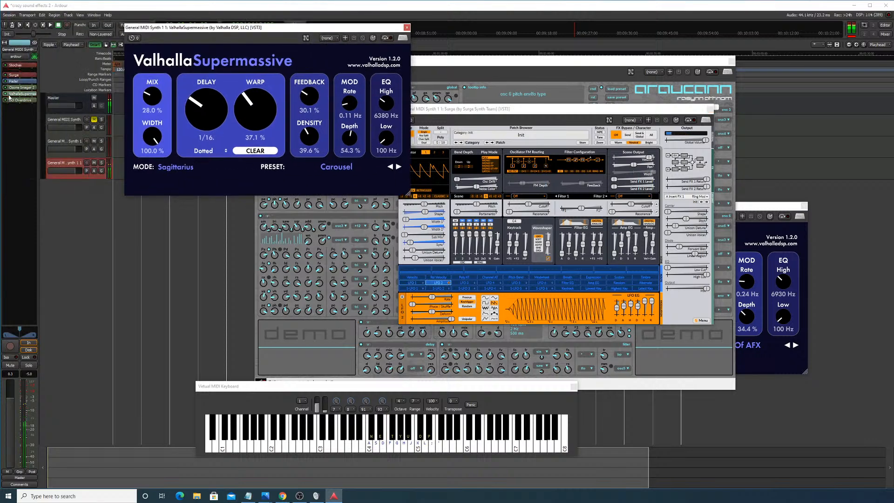
key("f")
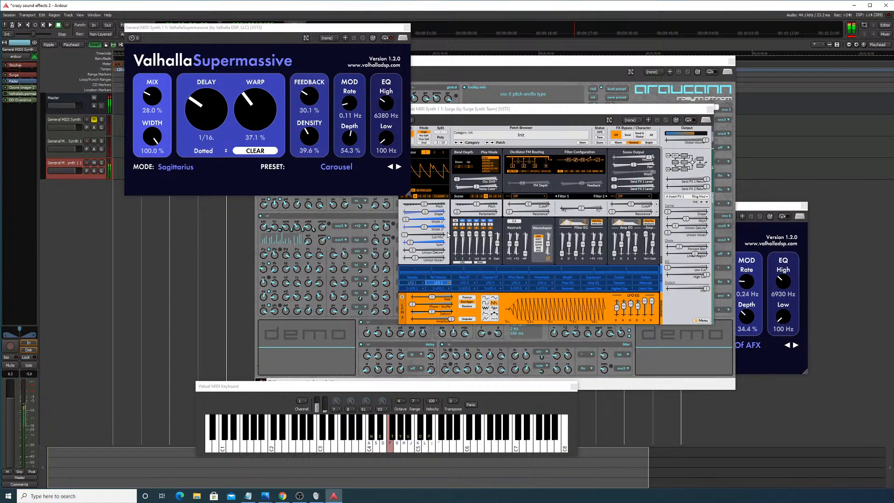
key("y")
key("u")
key("f")
key("f")
key("f")
key("f")
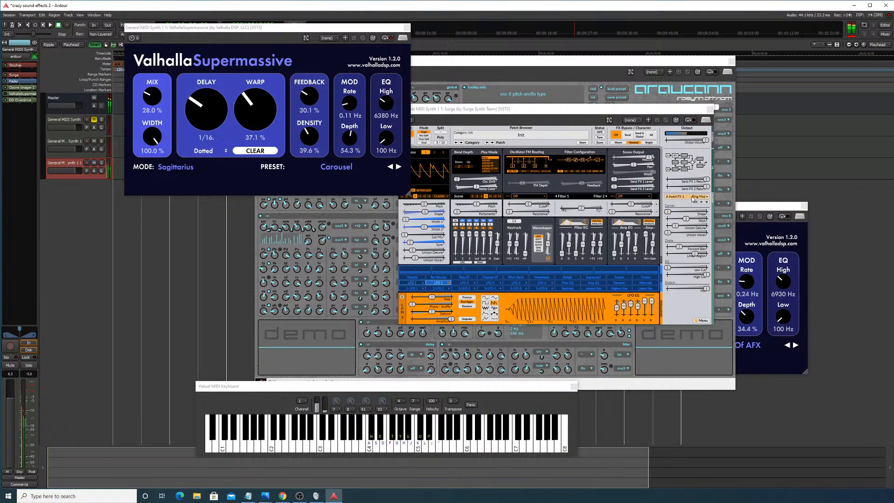
key("f")
Step: Switch off the Ring Modulator in A Insert FX 1, then load the Rotary Speaker's Rotor Chorus preset there and audition it
left_click(693, 197)
left_click(699, 208)
key("f")
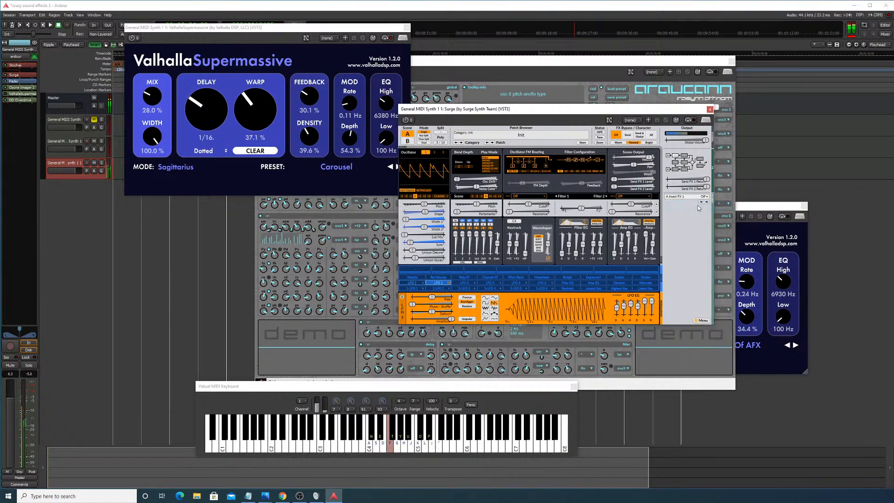
left_click(694, 198)
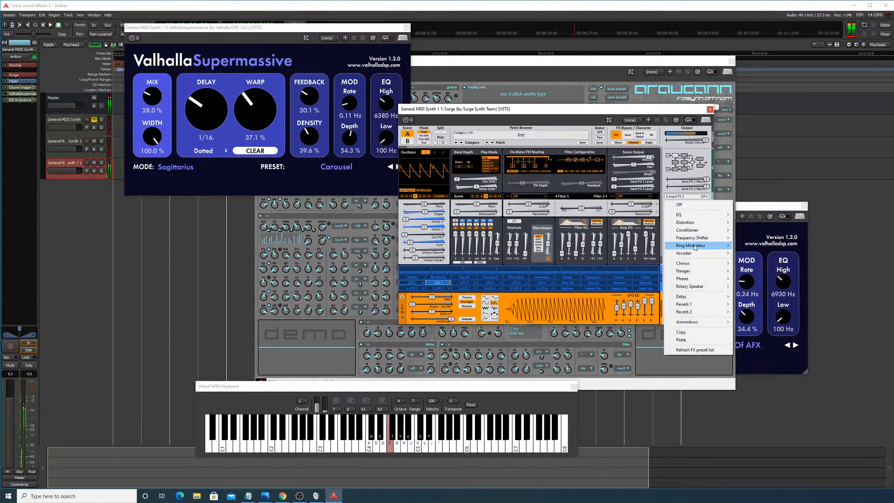
mouse_move(695, 247)
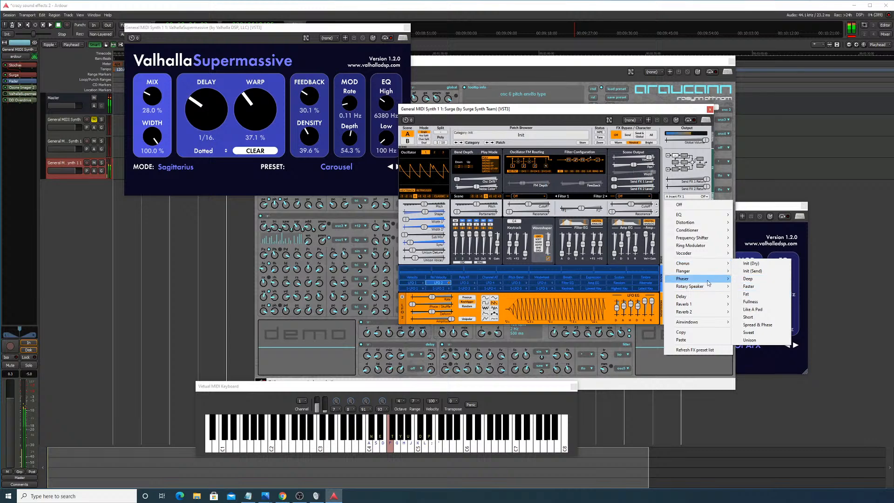
mouse_move(703, 281)
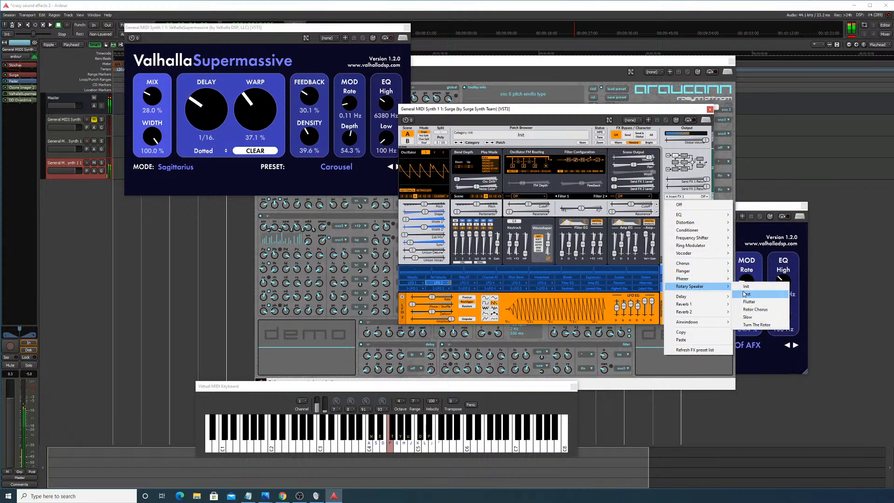
left_click(745, 310)
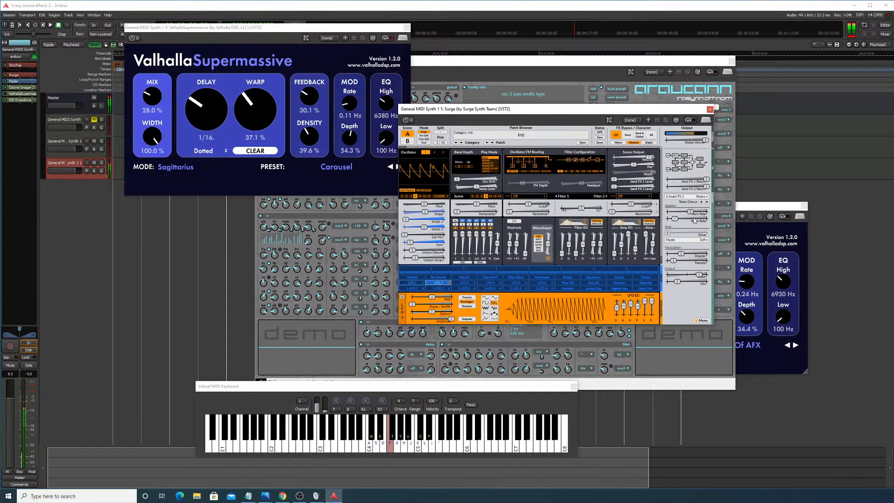
key("u")
key("f")
Step: Load the Delay's Init (Dry) preset into Surge's B Insert FX 1 slot
left_click(675, 171)
left_click(689, 198)
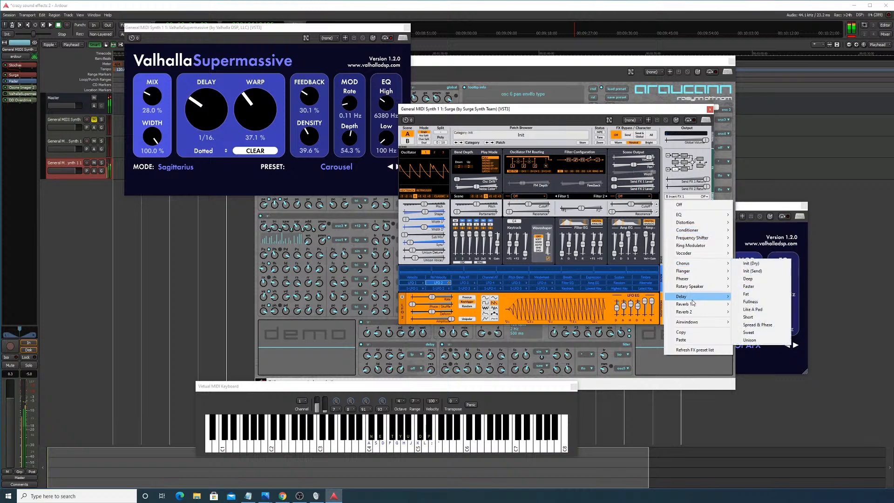
mouse_move(701, 296)
left_click(743, 298)
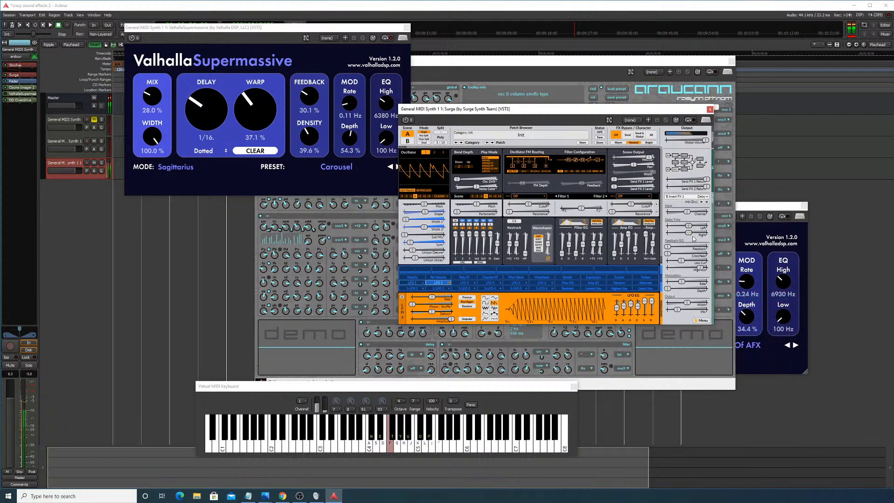
mouse_move(687, 212)
left_mouse_down()
mouse_move(697, 212)
mouse_move(689, 212)
left_mouse_up()
left_click(701, 198)
left_click(700, 198)
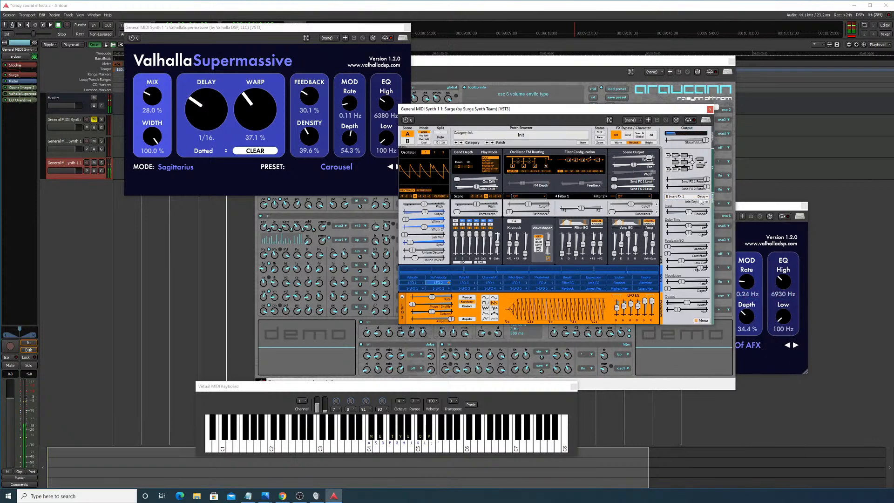
Step: Step through the B Insert FX 1 Delay presets from Basic 1/64 past Dimension to a Ping-Pong preset, auditioning them with notes
left_click(707, 203)
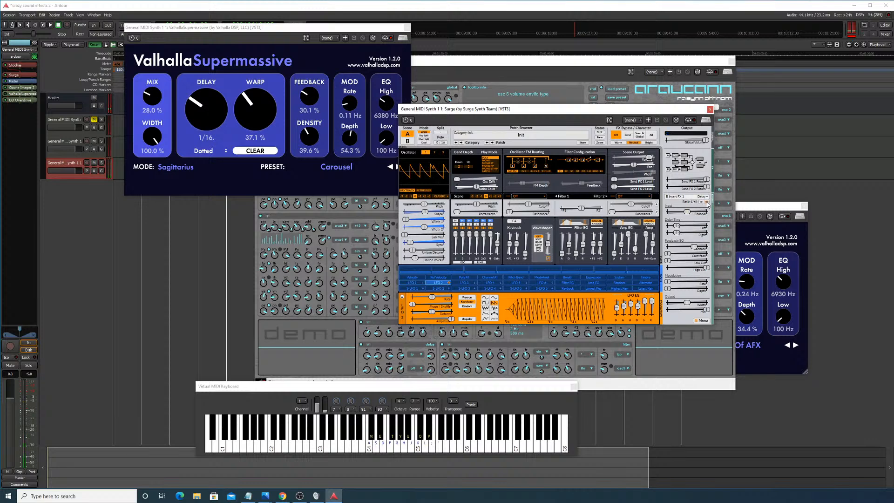
key("f")
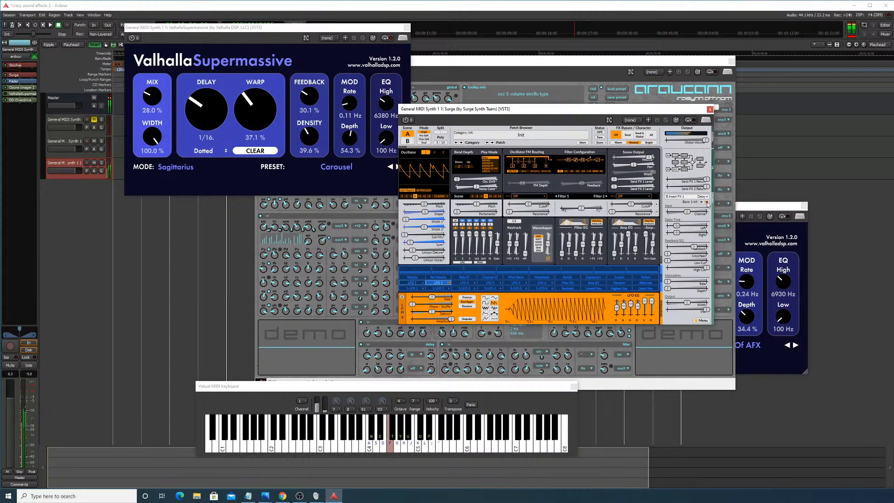
left_click(708, 204)
left_click(708, 204)
left_click(707, 204)
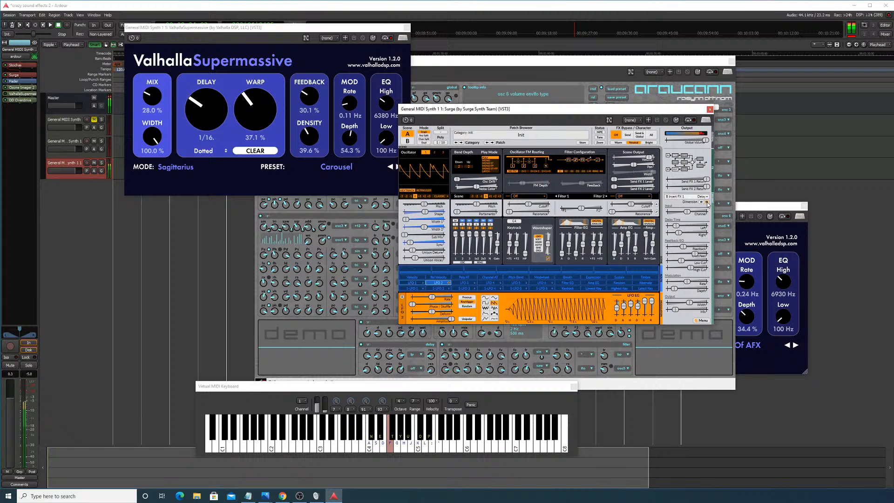
left_click(708, 203)
key("u")
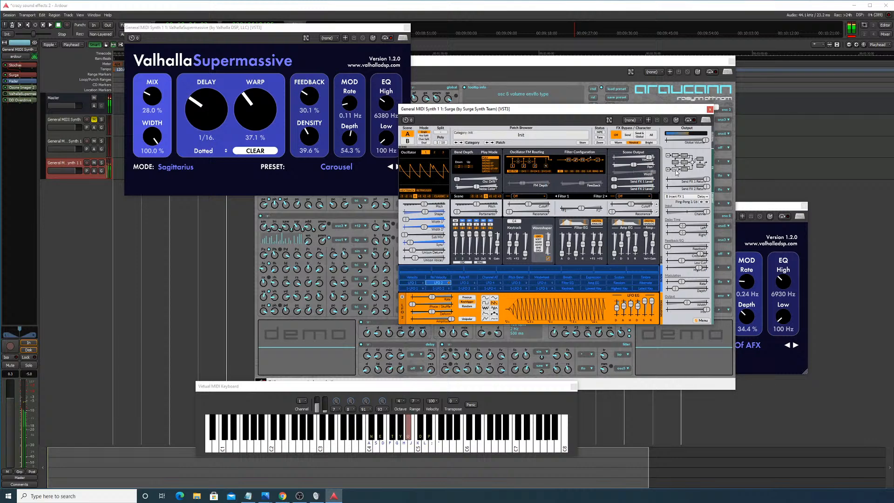
key("o")
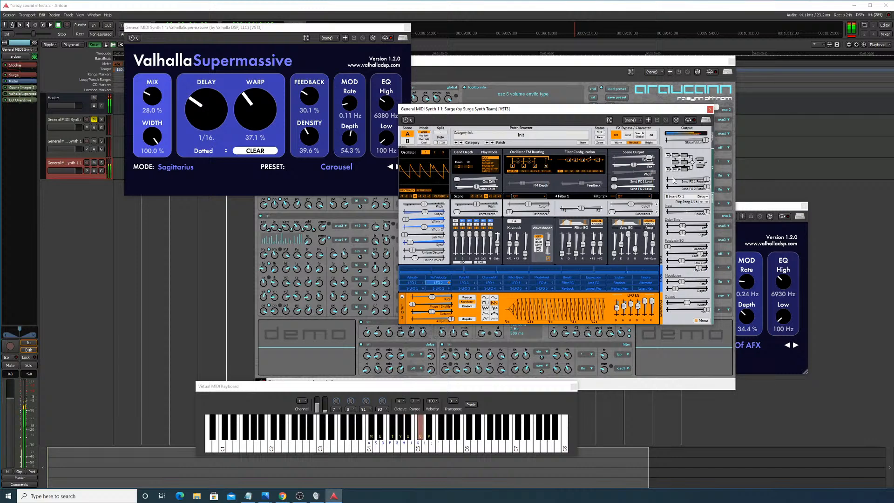
key("y")
key("f")
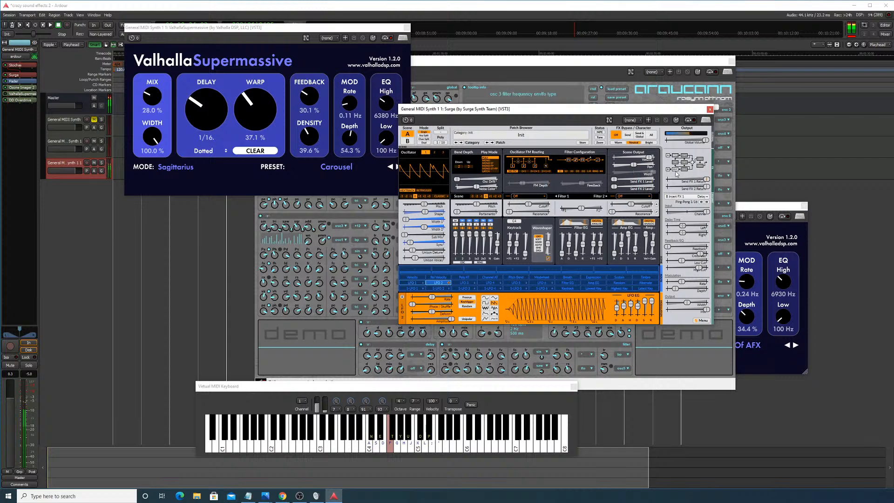
Step: Turn off the Delay in B Insert FX 1 and play a note
left_click(703, 197)
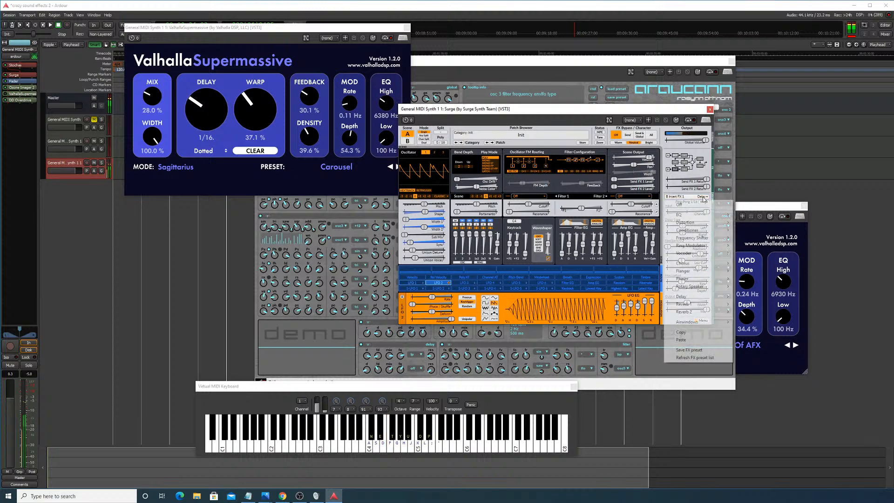
left_click(698, 203)
key("f")
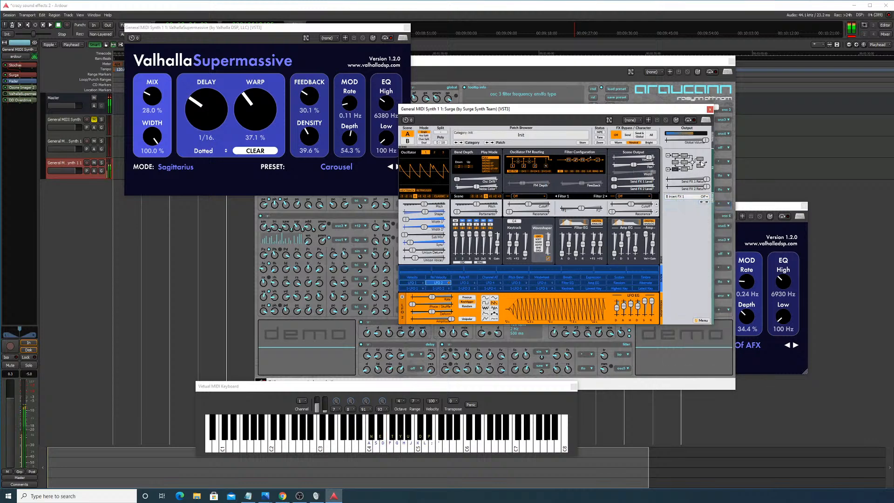
Step: Load the Flanger's Big Chorus preset into Surge's Global FX 1 slot
left_click(701, 162)
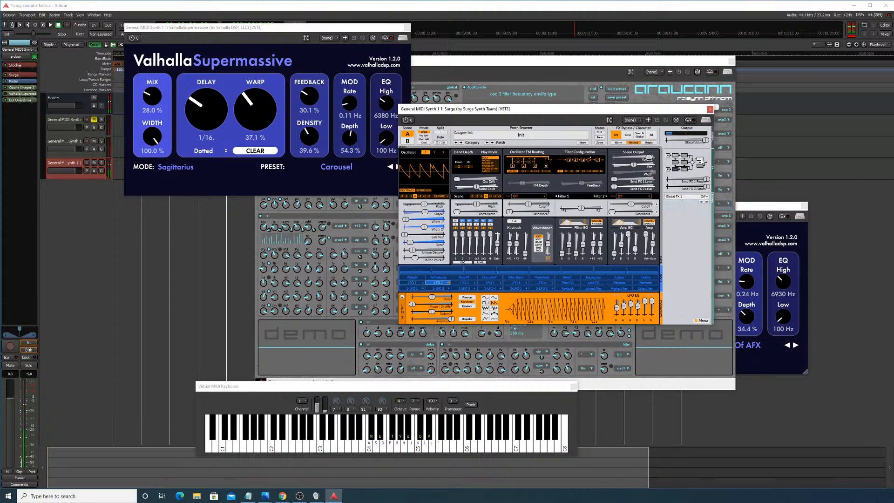
left_click(701, 197)
mouse_move(686, 273)
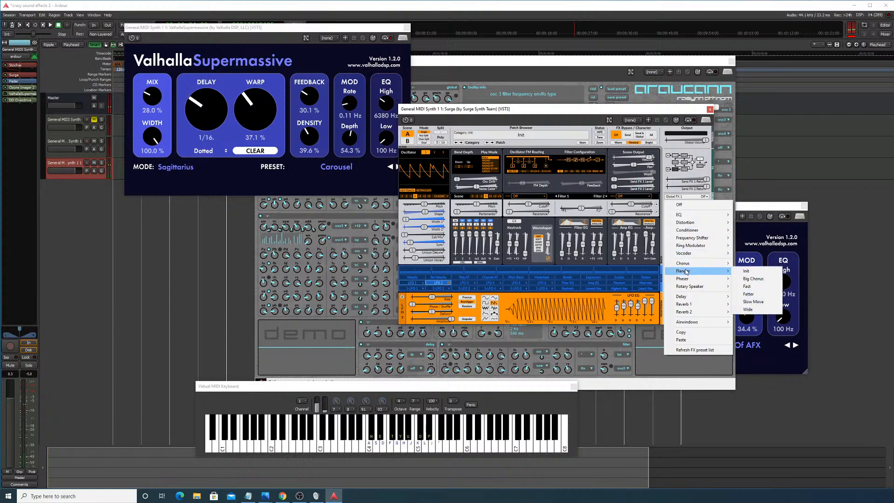
left_click(748, 279)
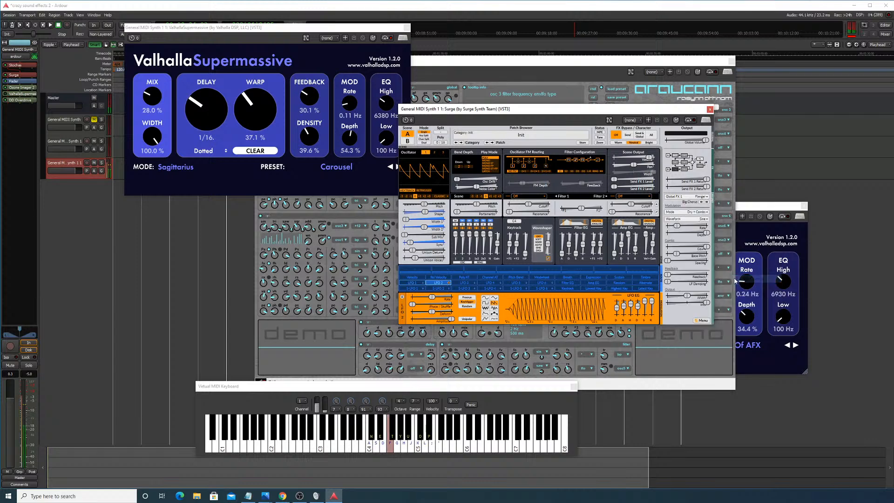
Step: Replace the Flanger in Global FX 1 with Delay and step through its Basic presets while playing notes
left_click(705, 198)
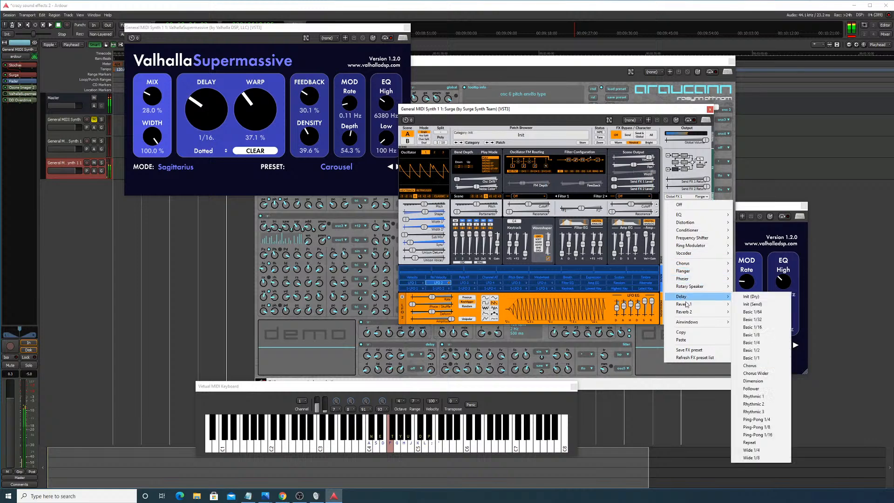
left_click(749, 298)
left_click(706, 203)
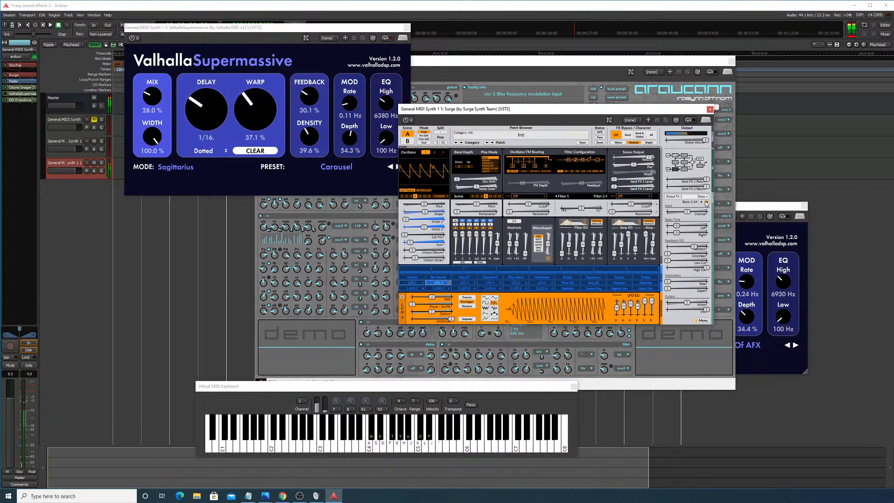
key("o")
left_click(707, 203)
left_click(706, 203)
left_click(706, 203)
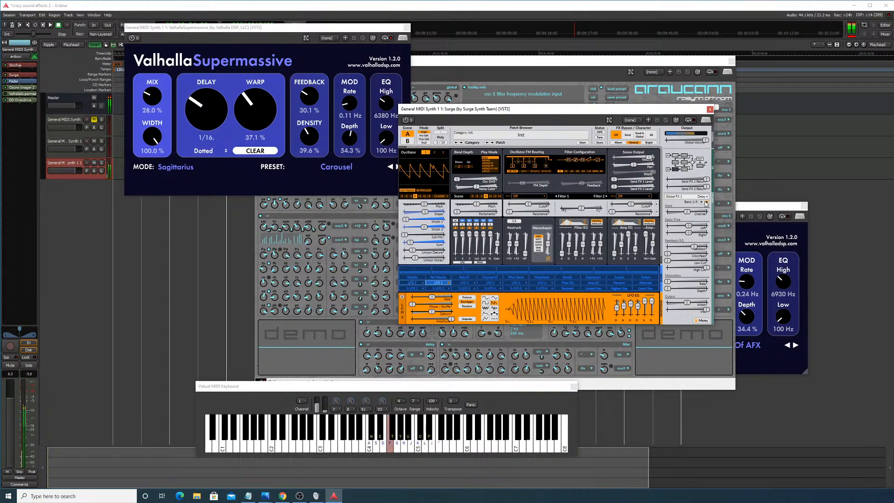
left_click(707, 203)
Step: Load the Delay's Rhythmic 2 preset into Global FX 1 and audition it with notes
left_click(704, 200)
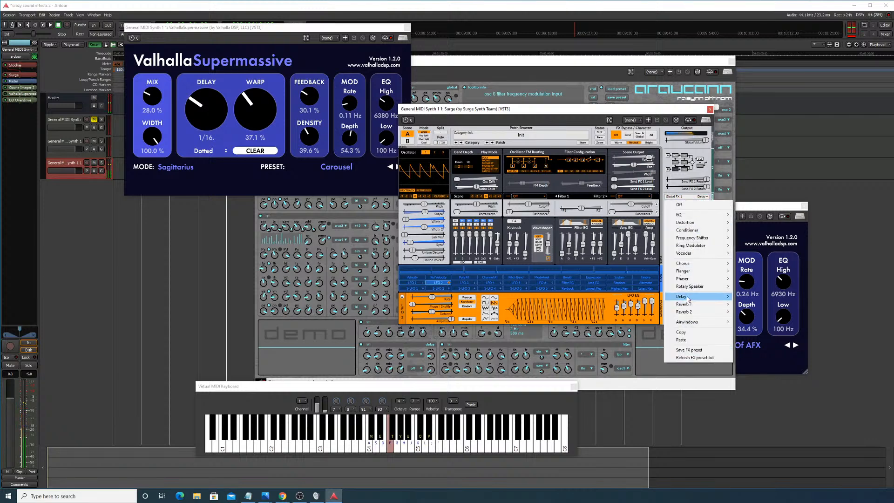
mouse_move(703, 297)
left_click(754, 404)
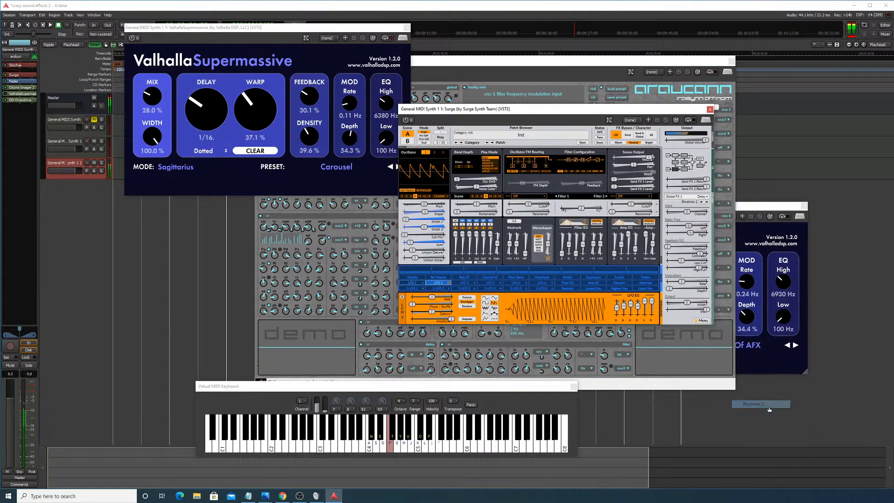
key("o")
key("y")
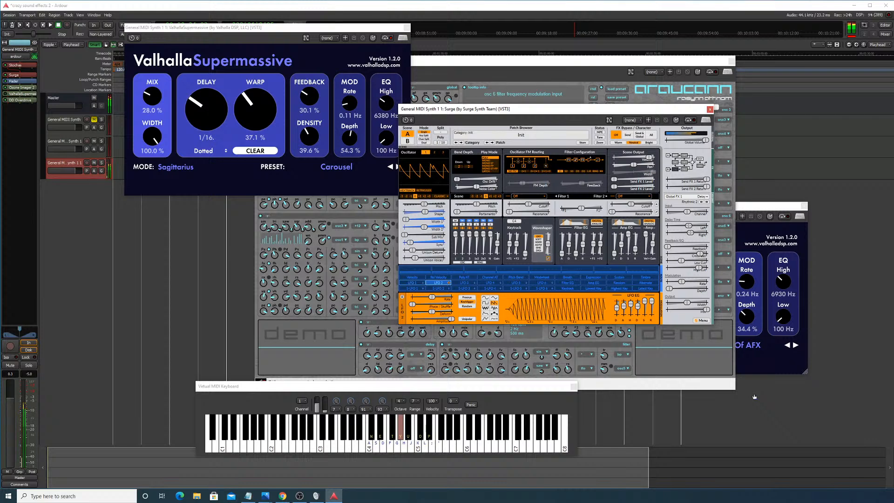
Step: Audition the Rhythmic 2 delay in Global FX 1 with several notes
key("f")
key("o")
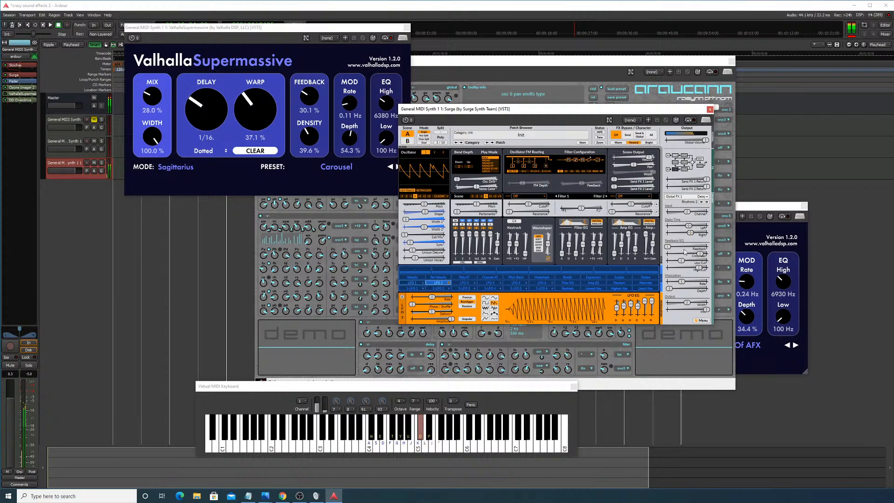
key("f")
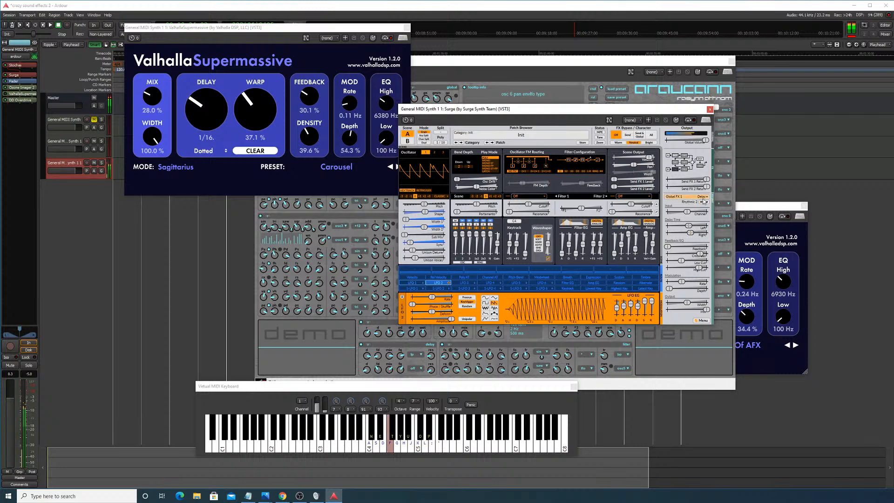
key("o")
Step: Turn off the Delay in Global FX 1, and load the Delay's Rhythmic 1 preset in its place
left_click(704, 200)
left_click(699, 205)
left_click(702, 197)
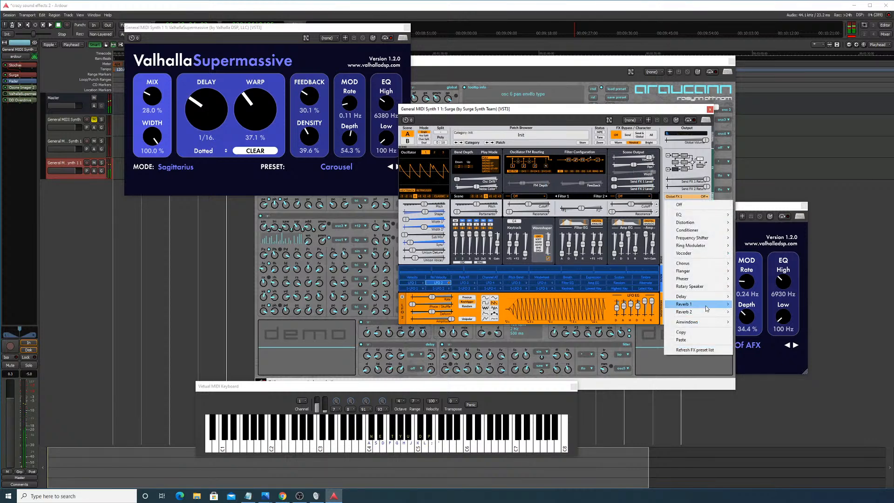
left_click(761, 397)
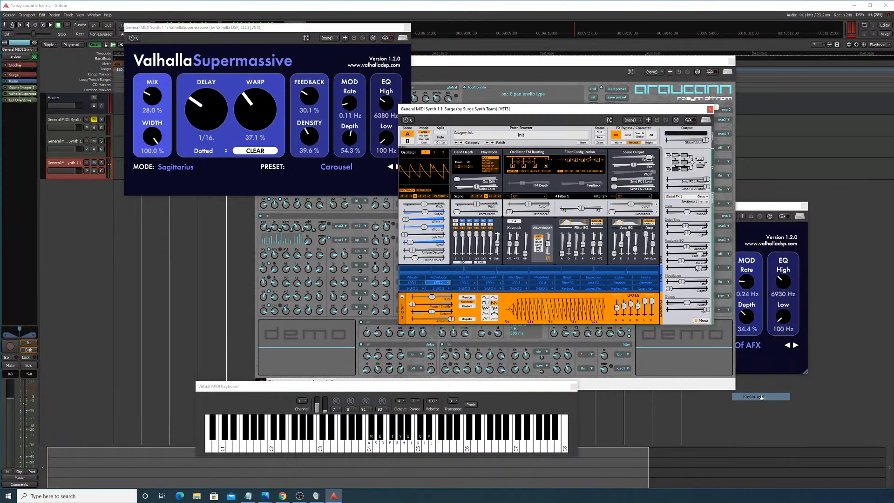
Step: Step back through the Delay presets in Global FX 1 to the Basic ones and audition the sound
left_click(703, 200)
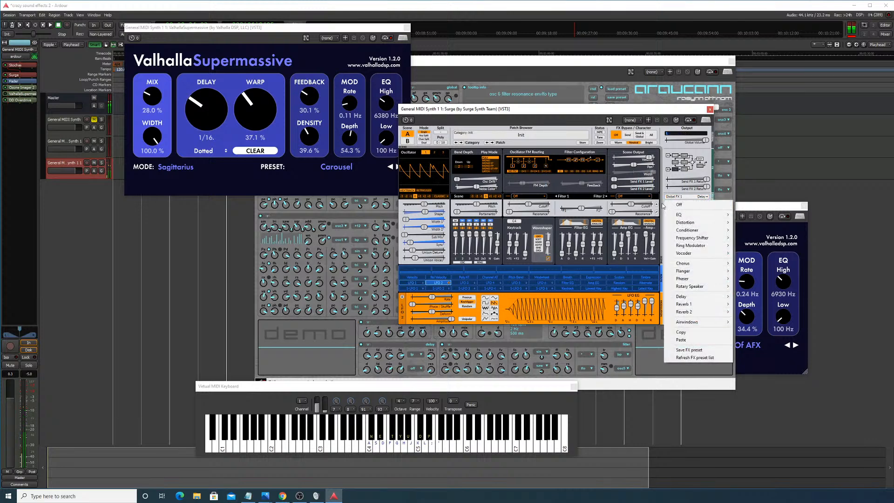
left_click(663, 207)
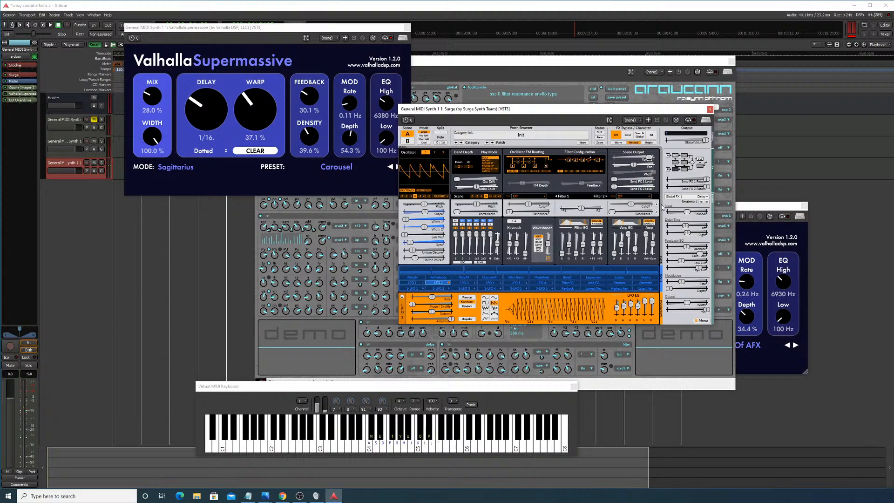
left_click(703, 202)
left_click(703, 202)
left_click(702, 203)
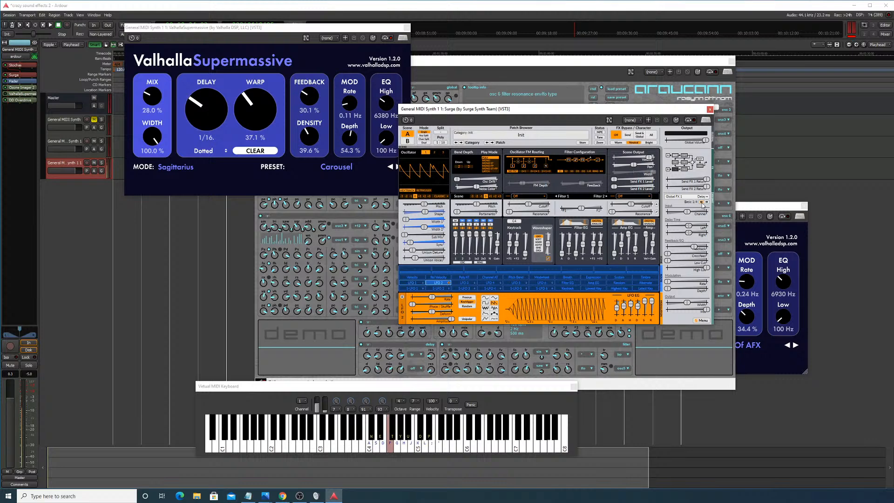
Step: Reload the Delay's Rhythmic 1 preset into Global FX 1 and play a note
left_click(700, 196)
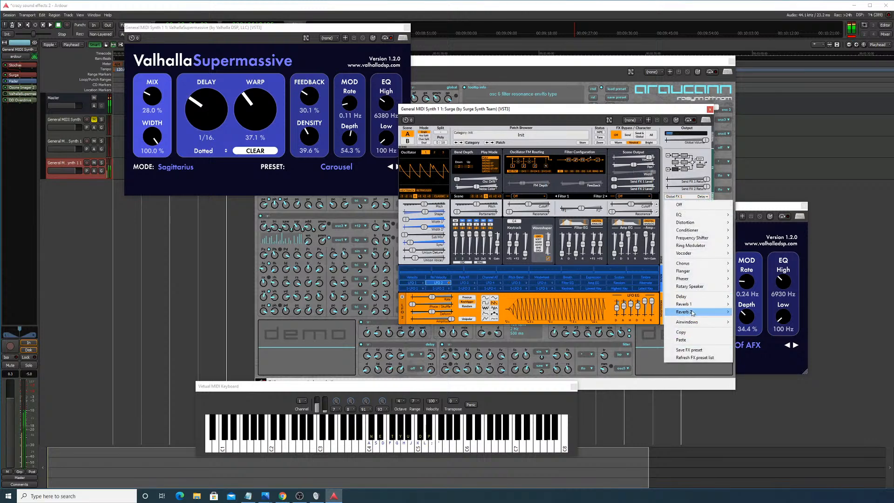
mouse_move(694, 297)
left_click(750, 397)
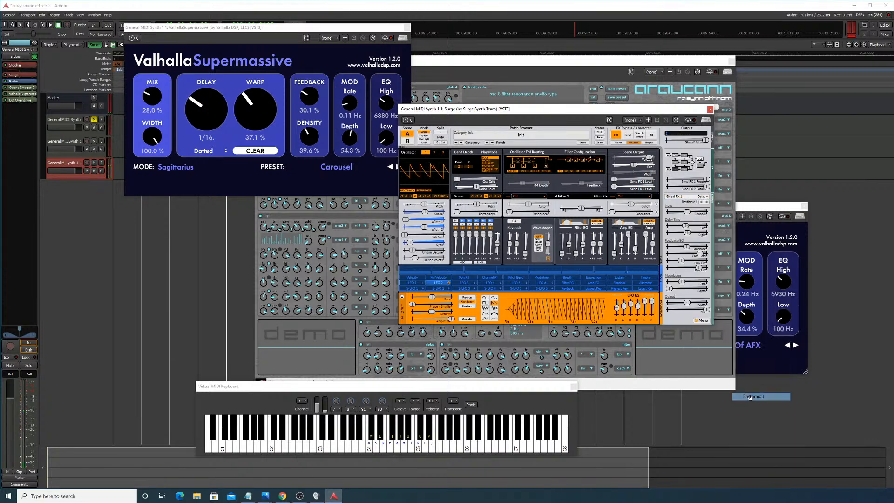
key("f")
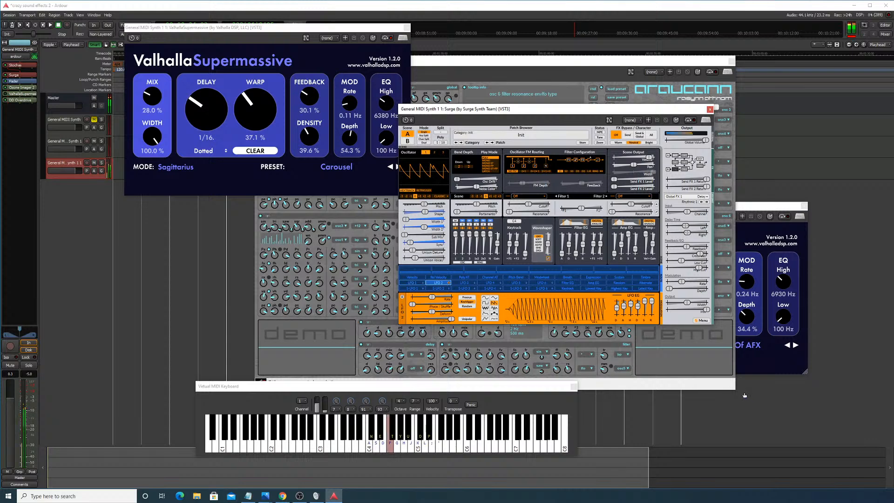
Step: Step forward to the Delay's Ping-Pong 1/4 and 1/8 presets in Global FX 1 while playing notes
left_click(706, 202)
key("f")
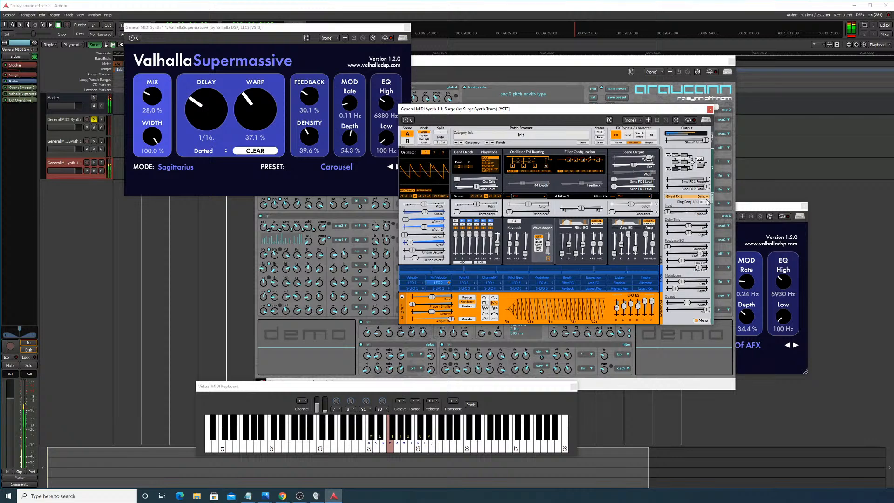
key("o")
left_click(707, 202)
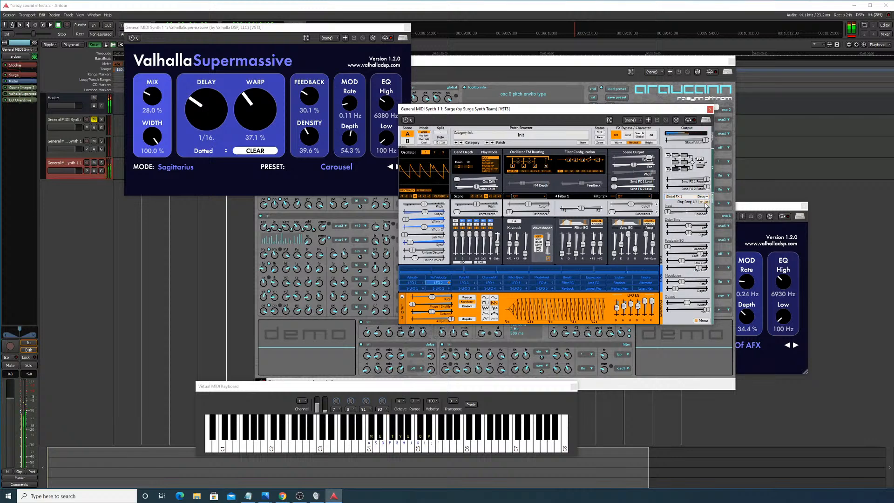
key("o")
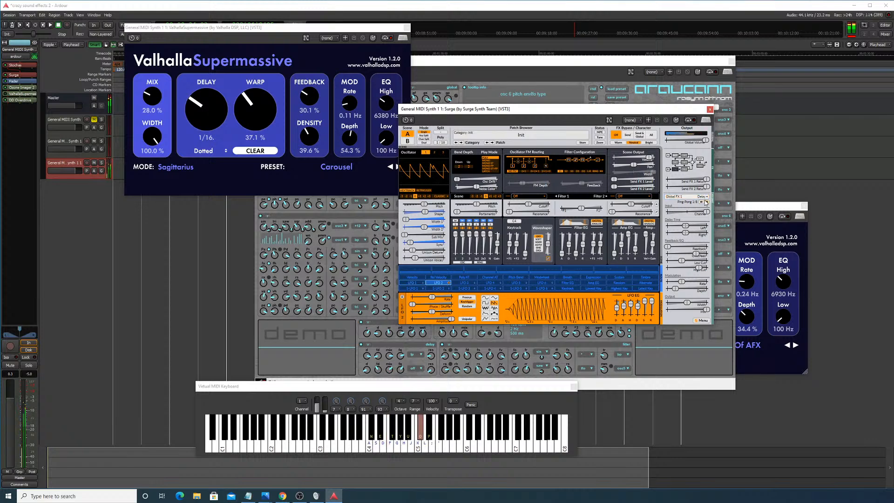
Step: Load the Delay's Rhythmic 2 preset into Global FX 1 and compare it by playing notes
left_click(701, 197)
mouse_move(704, 302)
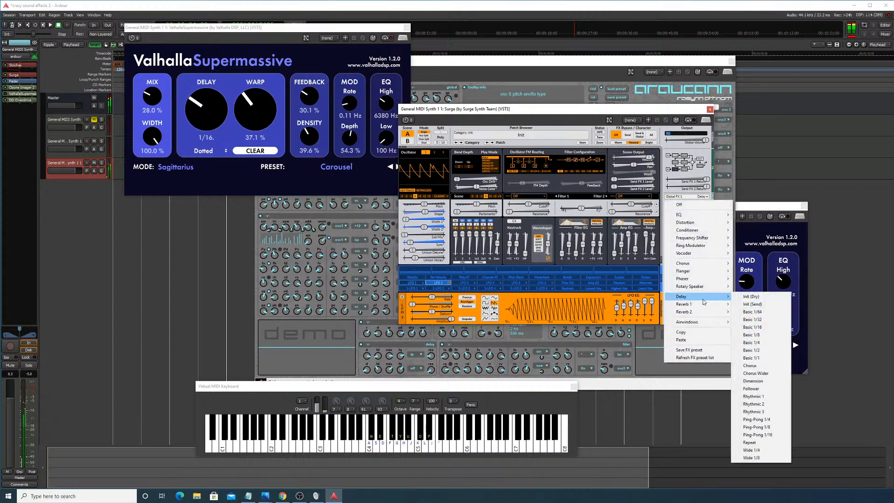
left_click(753, 404)
key("f")
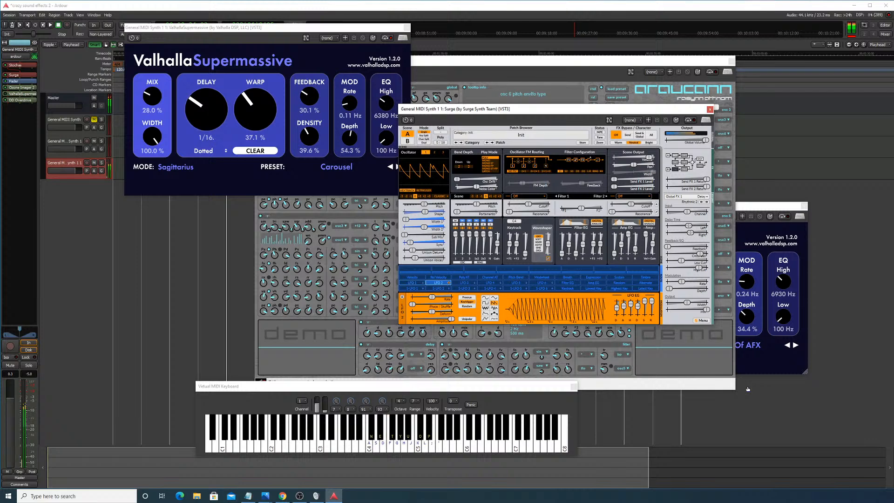
key("o")
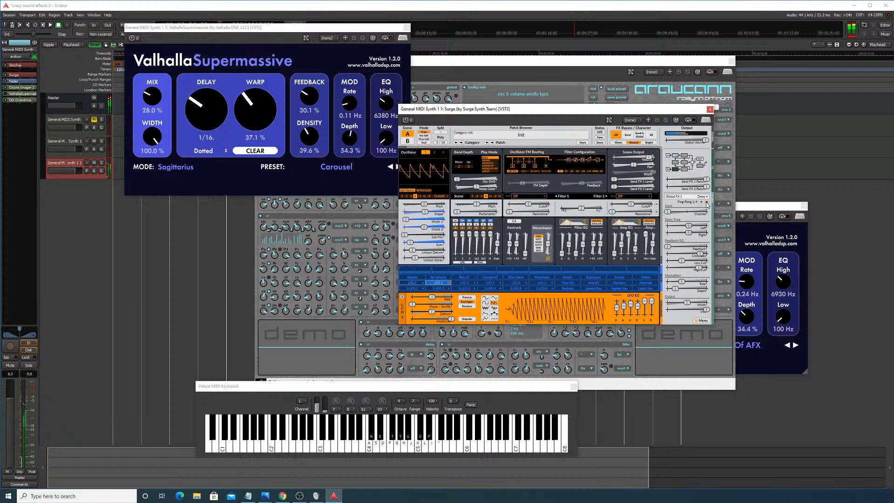
Step: Load the Delay's Rhythmic 3 preset into Global FX 1 and audition it with a note
left_click(701, 197)
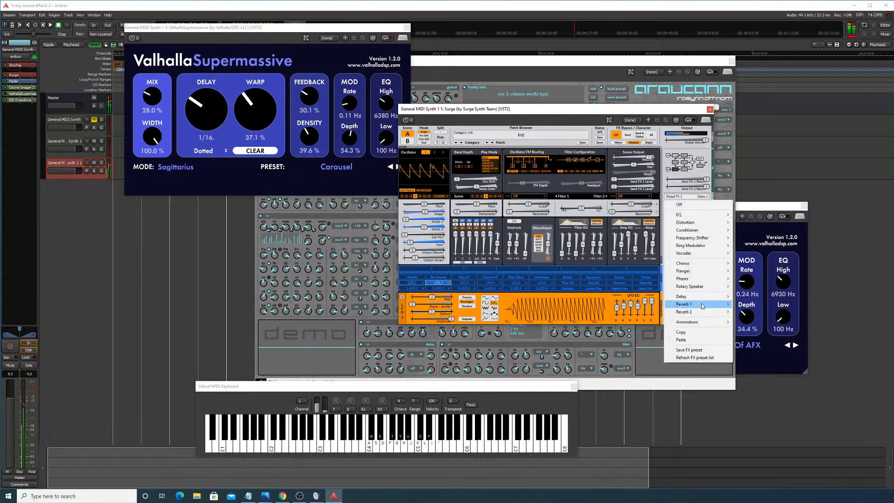
mouse_move(705, 300)
left_click(758, 412)
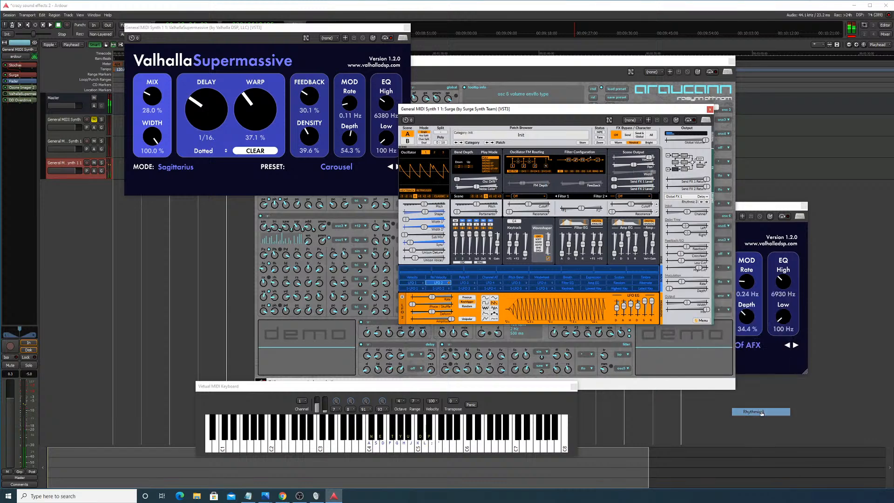
key("f")
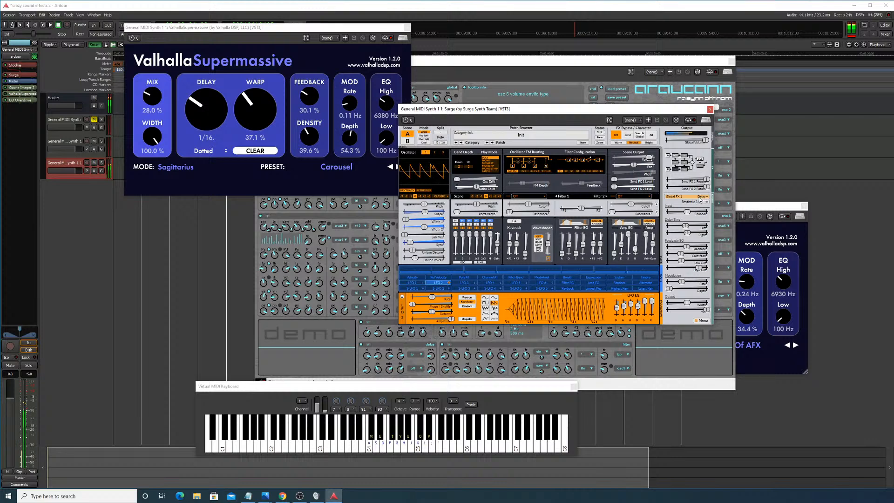
Step: Switch the Global FX 1 Delay back to the Rhythmic 2 preset and play a note
left_click(700, 199)
mouse_move(704, 299)
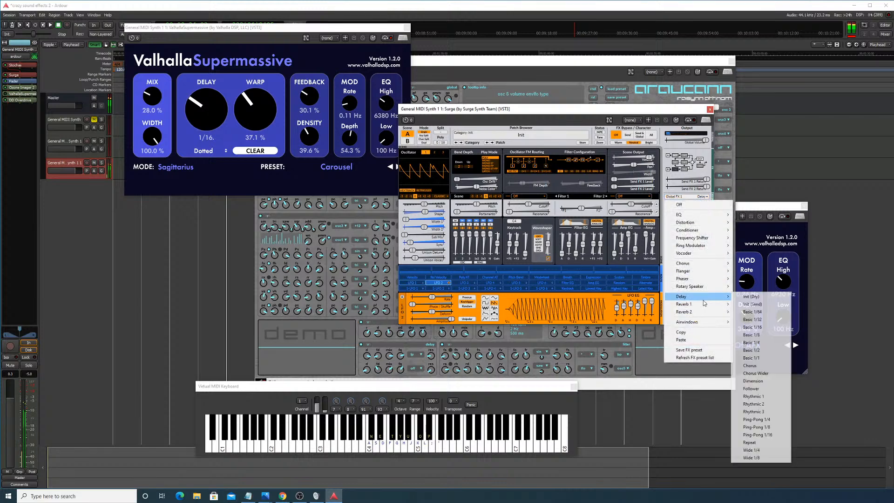
left_click(753, 405)
key("y")
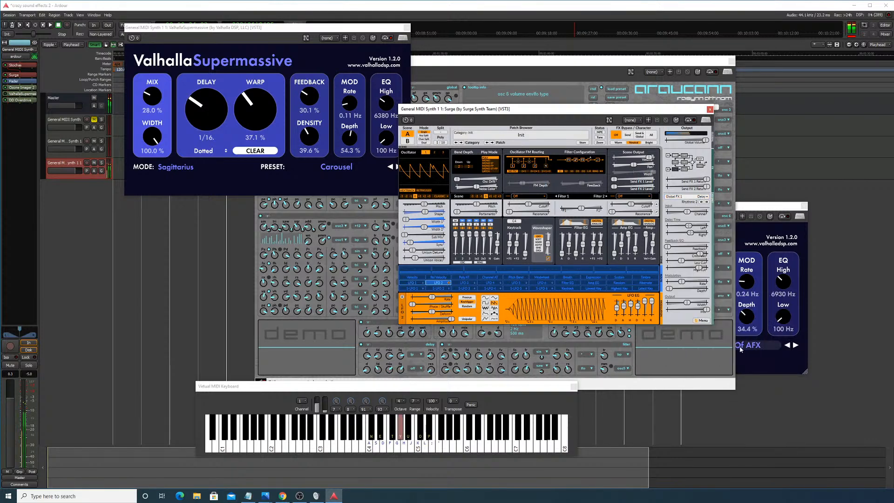
Step: Load the Delay's Rhythmic 1 preset into Global FX 1 and audition it with several notes
left_click(698, 197)
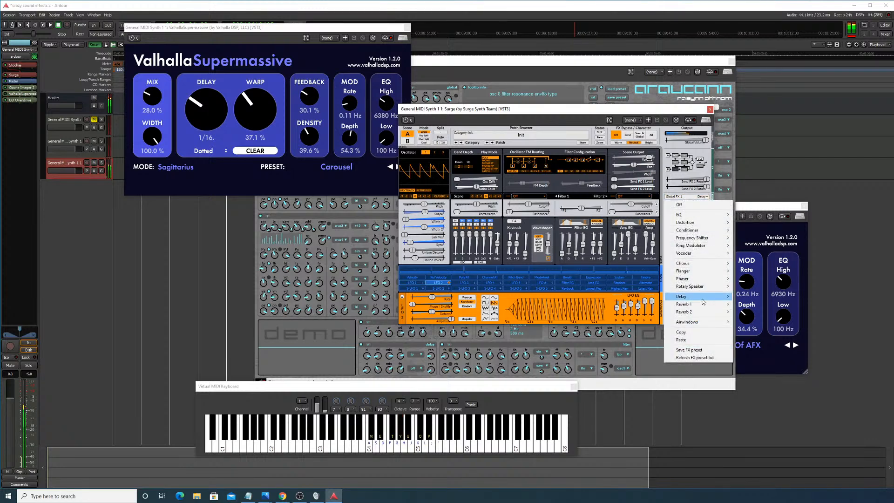
mouse_move(704, 302)
left_click(754, 393)
key("f")
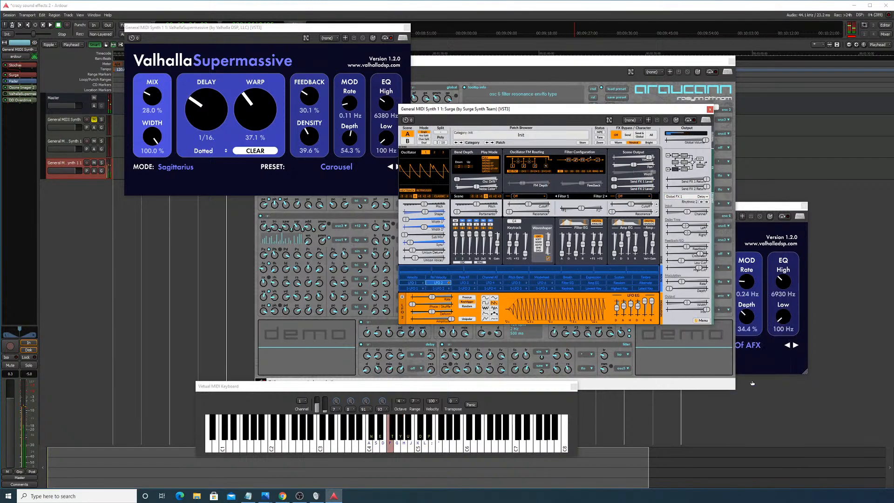
key("y")
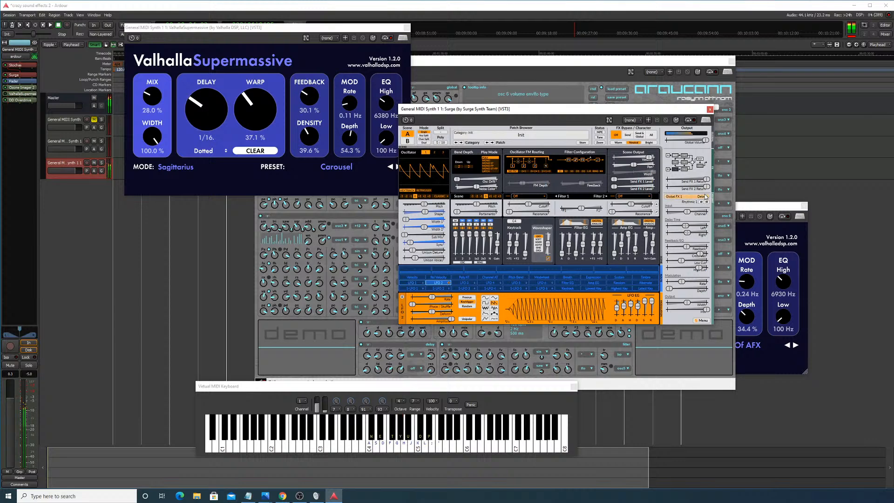
key("o")
Step: Lower the Mix of the Global FX 1 Delay to roughly a third and play notes to check the balance
left_click_drag(705, 311, 680, 309)
key("y")
key("o")
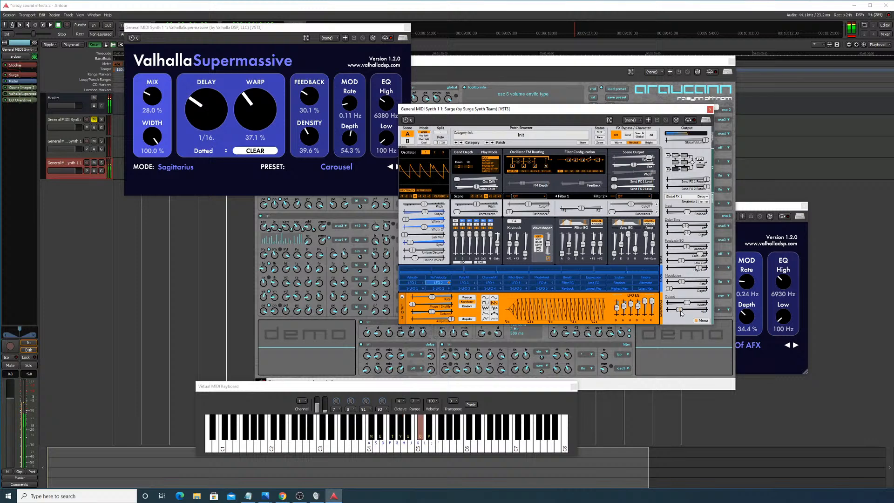
key("f")
Step: Try the Flanger's Init preset in the Global FX 2 slot, and turn the slot off
left_click(700, 167)
left_click(697, 196)
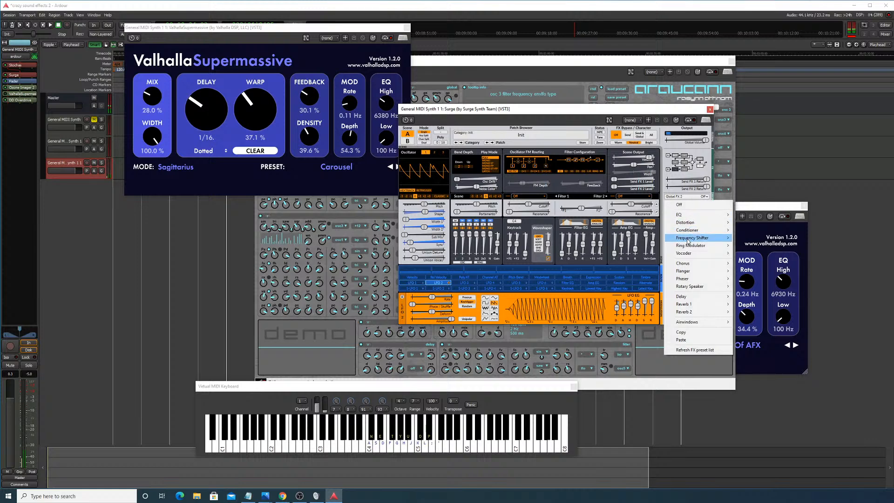
mouse_move(689, 272)
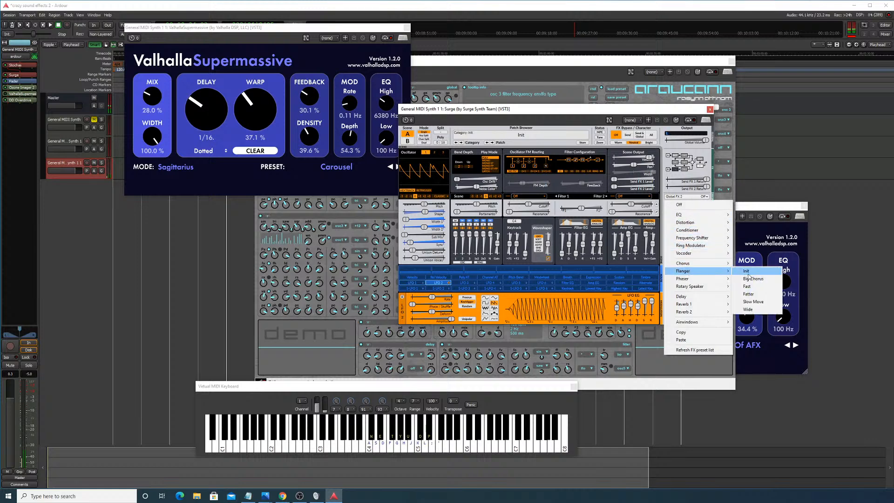
left_click(748, 274)
left_click(704, 197)
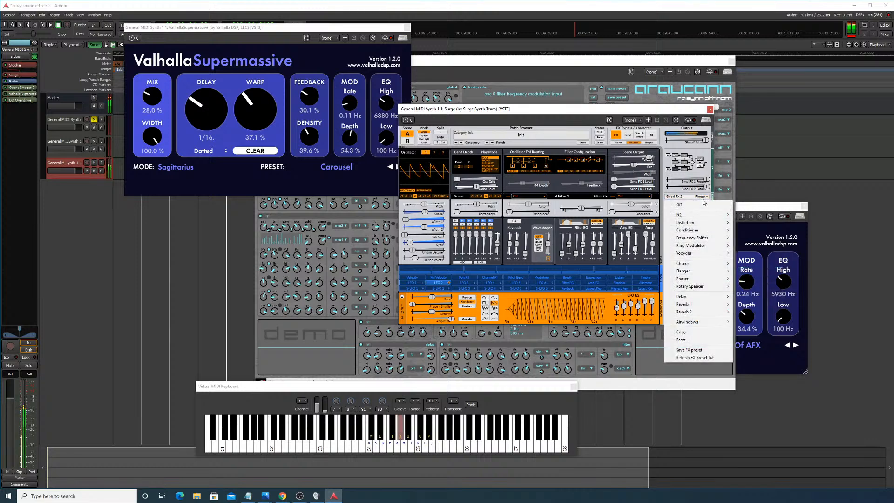
left_click(698, 205)
Step: Load Reverb 1's Init (Dry) preset into Global FX 2 and step through Cathedral and the following presets
left_click(701, 197)
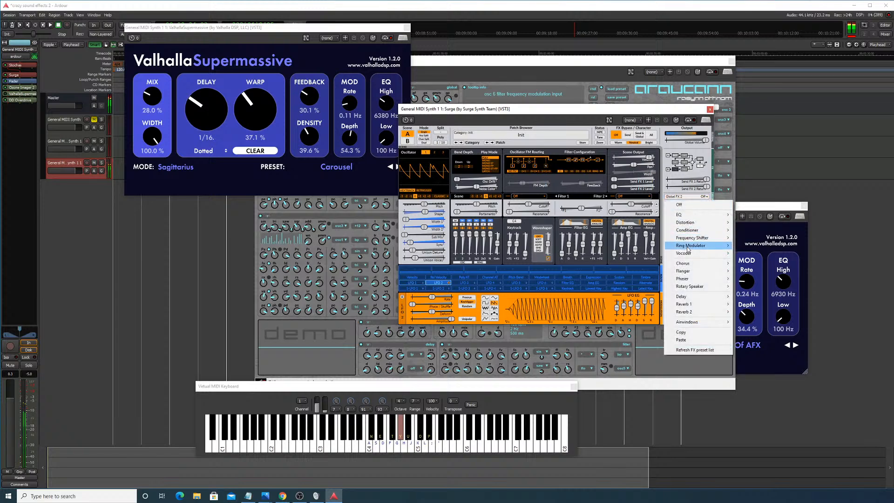
mouse_move(696, 222)
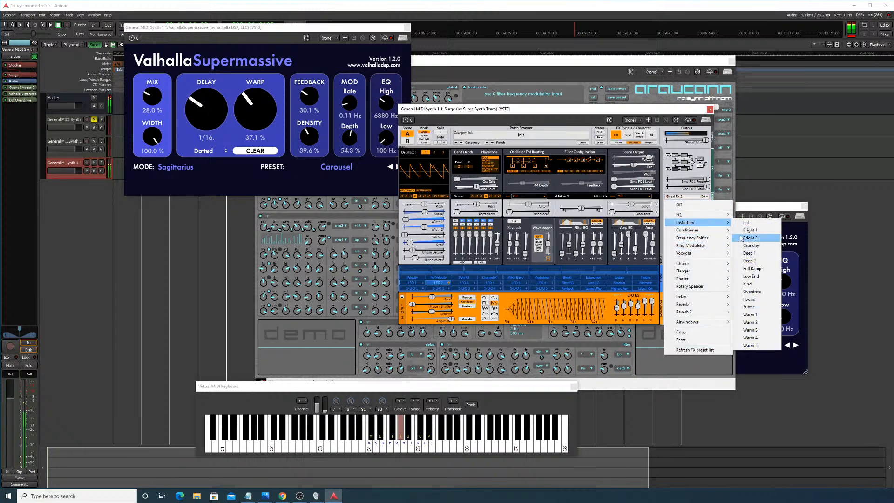
mouse_move(699, 308)
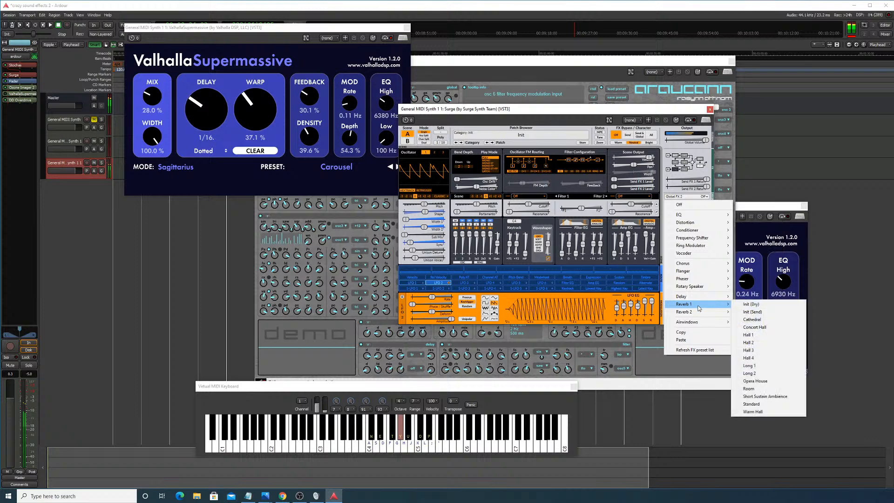
left_click(751, 304)
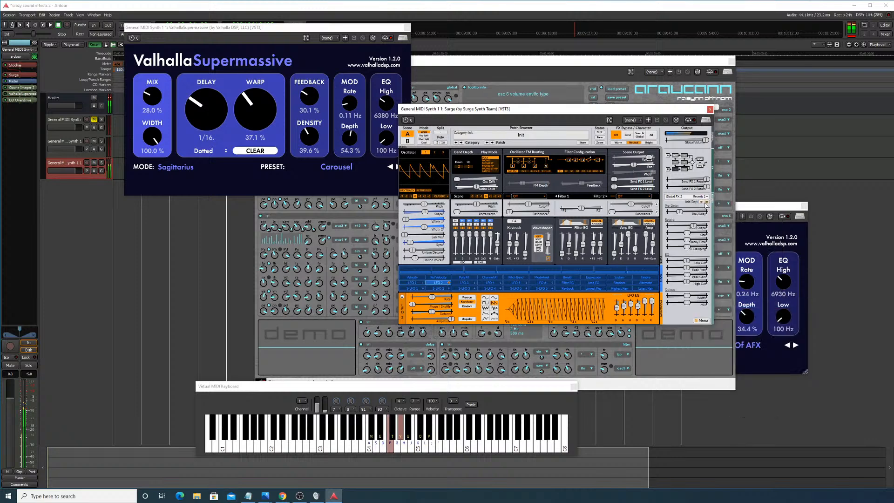
left_click(706, 203)
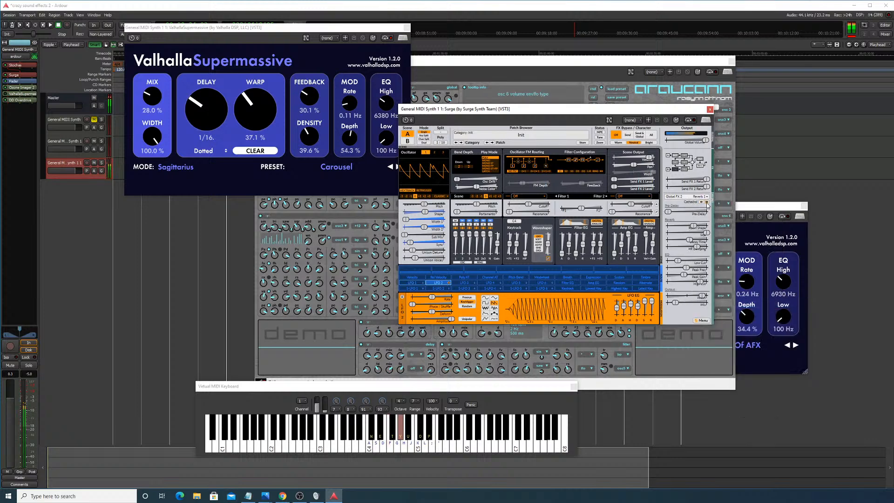
left_click(707, 203)
left_click(707, 203)
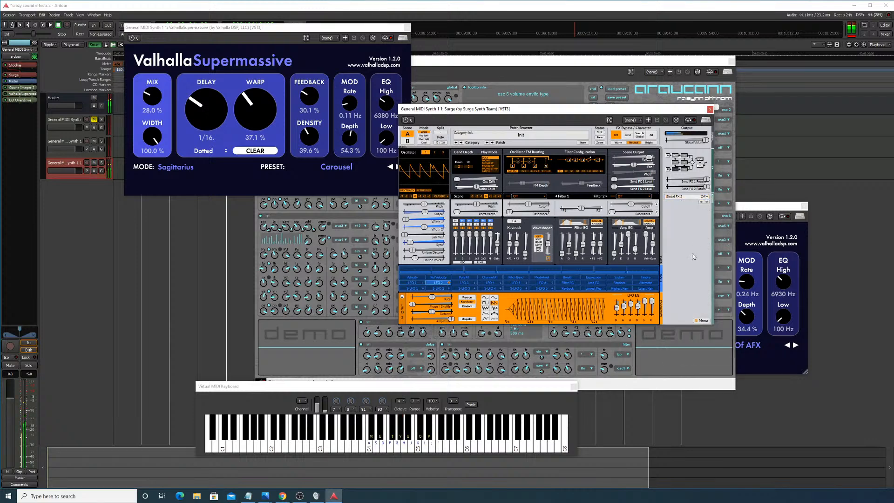
Step: Load Reverb 1's Standard preset into the Global FX 2 slot and play a note to hear it
left_click(698, 196)
mouse_move(690, 312)
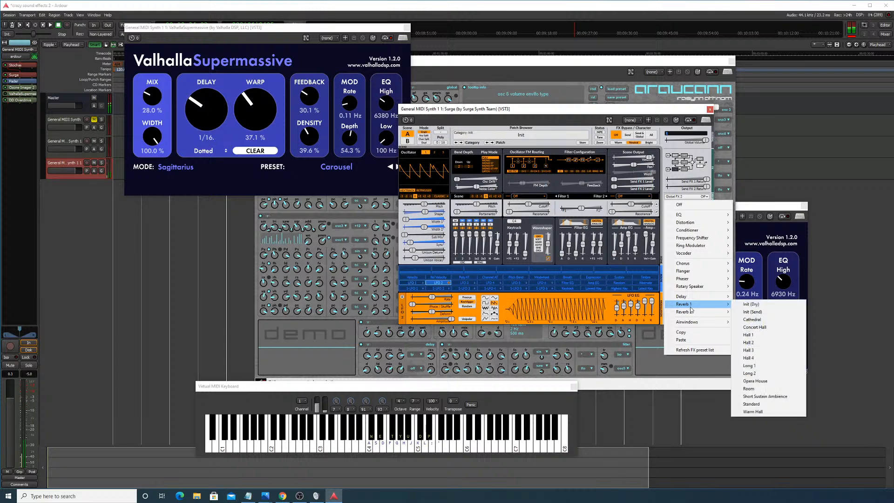
left_click(764, 404)
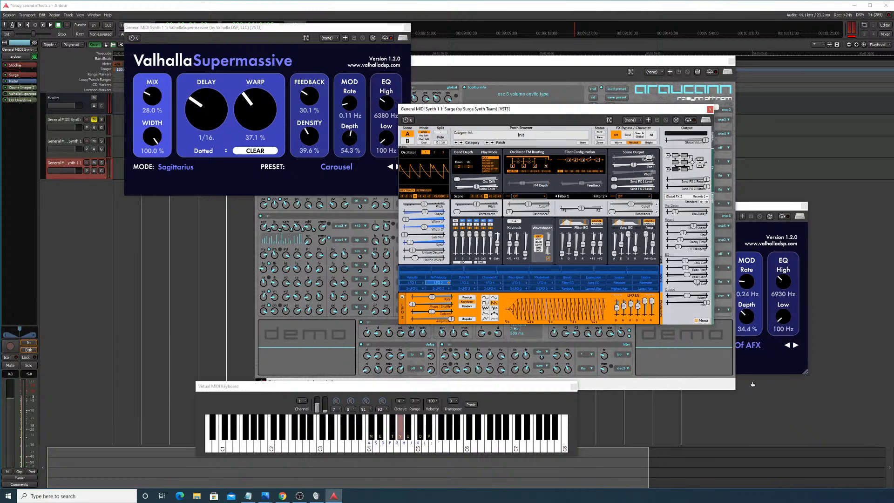
key("o")
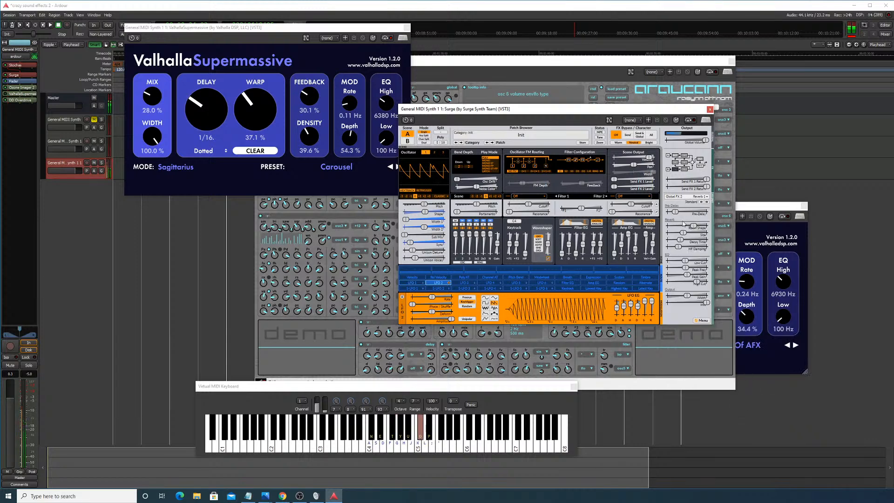
Step: Lower the Mix of the Global FX 2 reverb to roughly a third and play several notes to check the balance
left_click_drag(707, 302, 683, 304)
key("f")
key("o")
key("y")
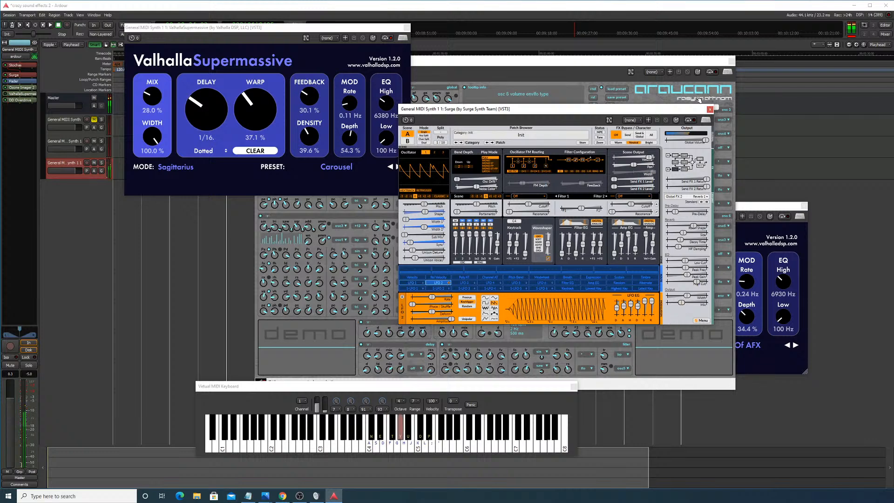
key("f")
key("f")
key("o")
Step: Store the Surge patch under the name "sci fi lazer" in the category "scifi sounds"
left_click(582, 143)
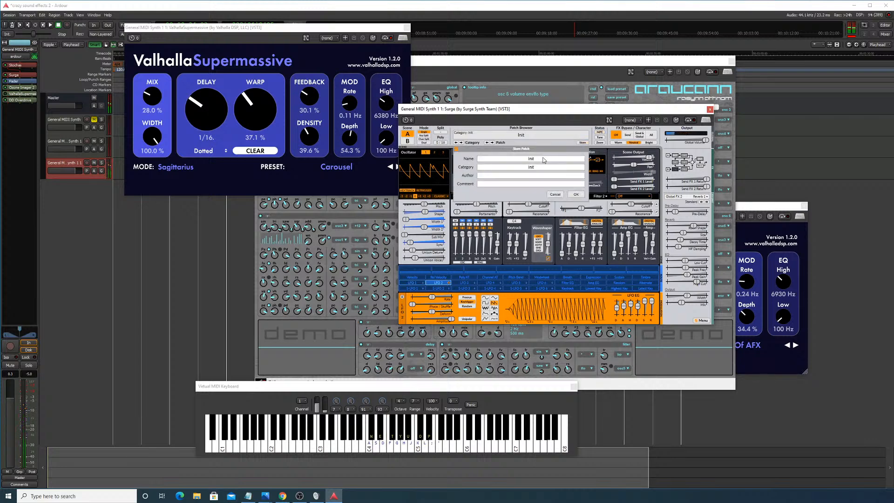
double_click(543, 159)
type("sci fi lazer")
left_click(536, 168)
left_click_drag(535, 168, 509, 169)
type("scifi sounds")
left_click(576, 195)
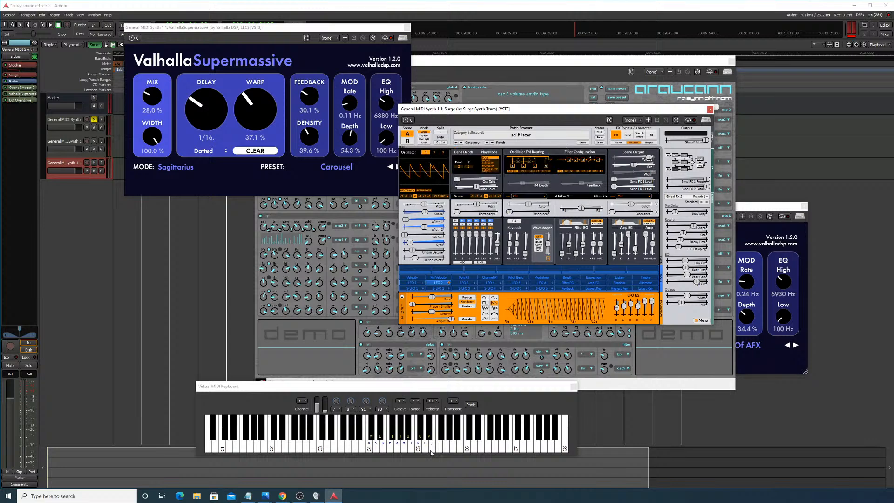
Step: Audition the sci fi lazer patch with single and repeated notes on the virtual MIDI keyboard
left_click(393, 395)
key("w")
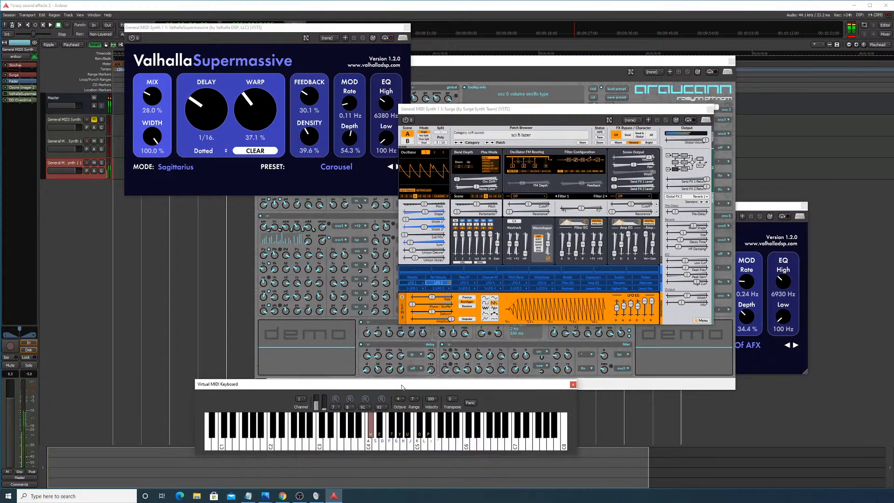
key("f")
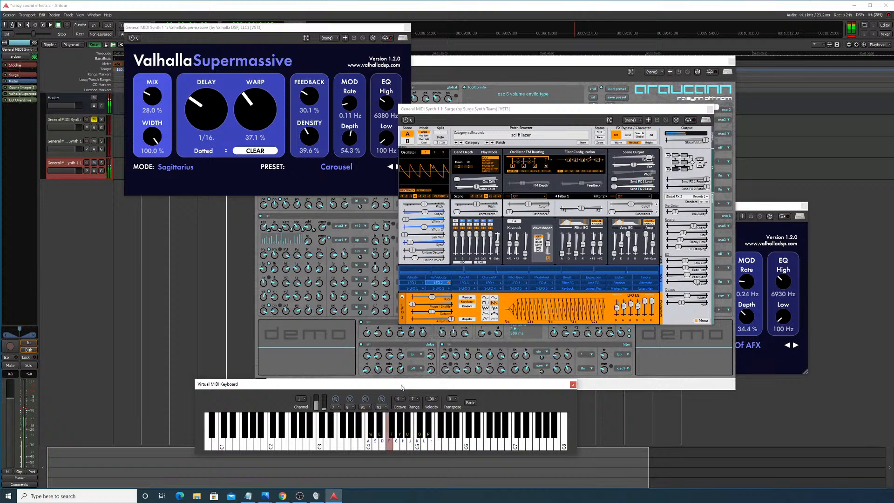
key("y")
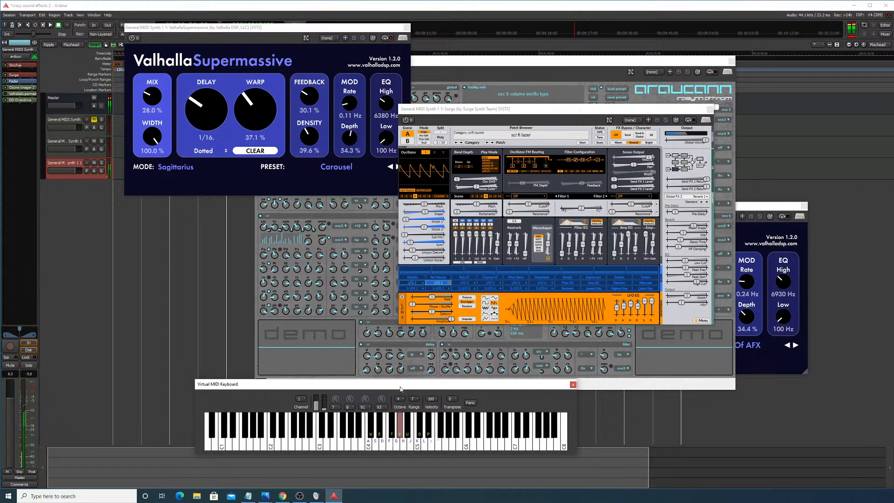
key("u")
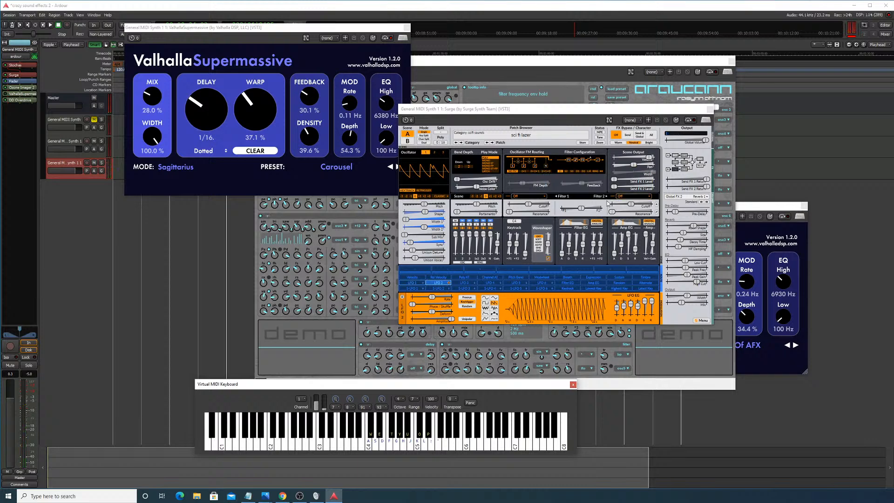
key("y")
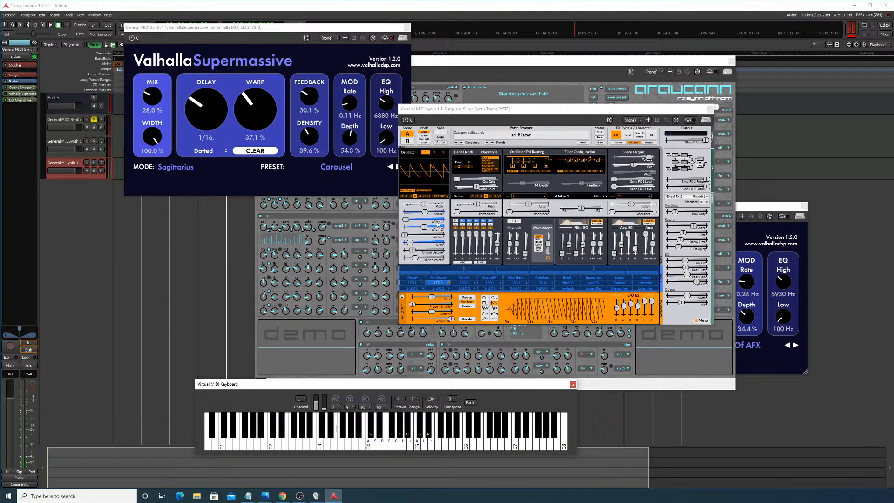
key("f")
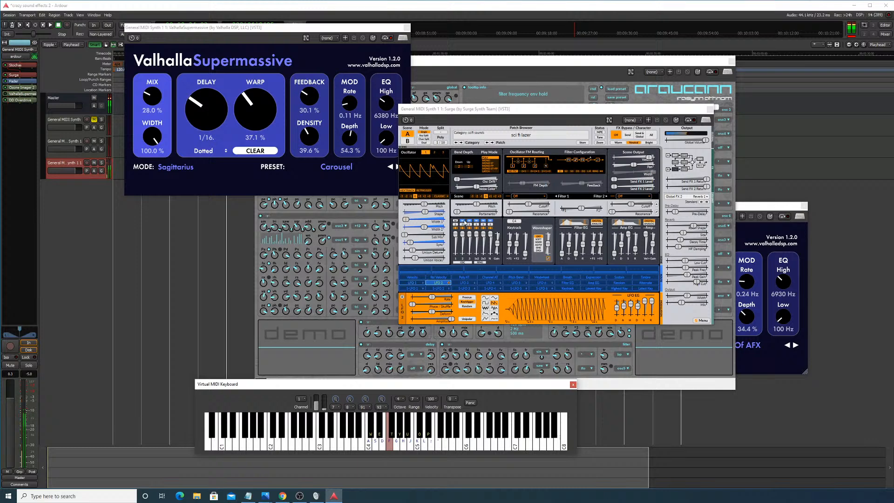
key("f")
key("f")
key("f")
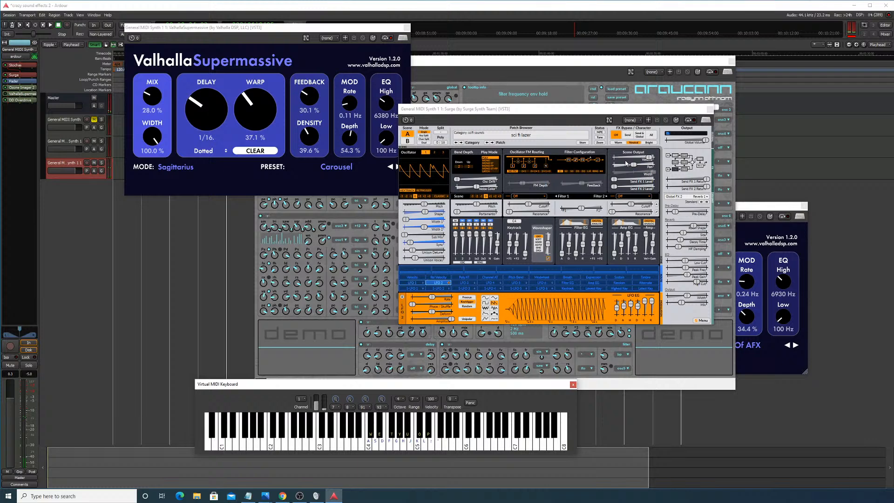
left_click(569, 162)
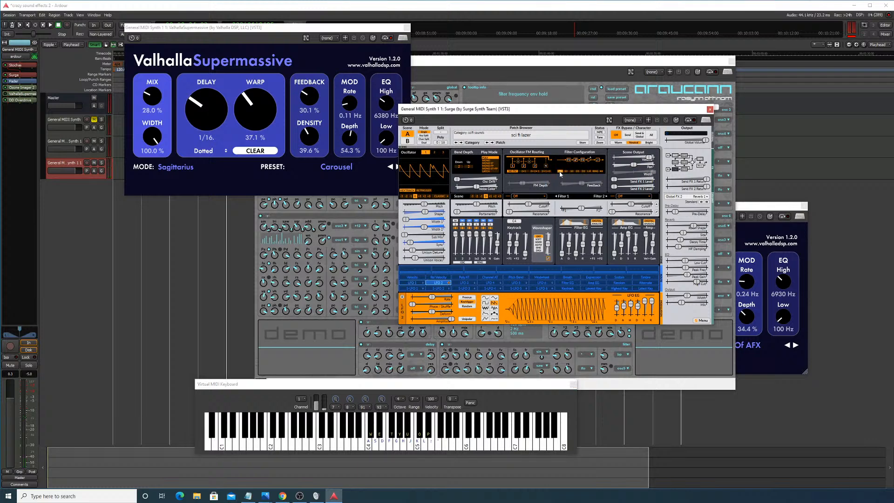
key("f")
key("u")
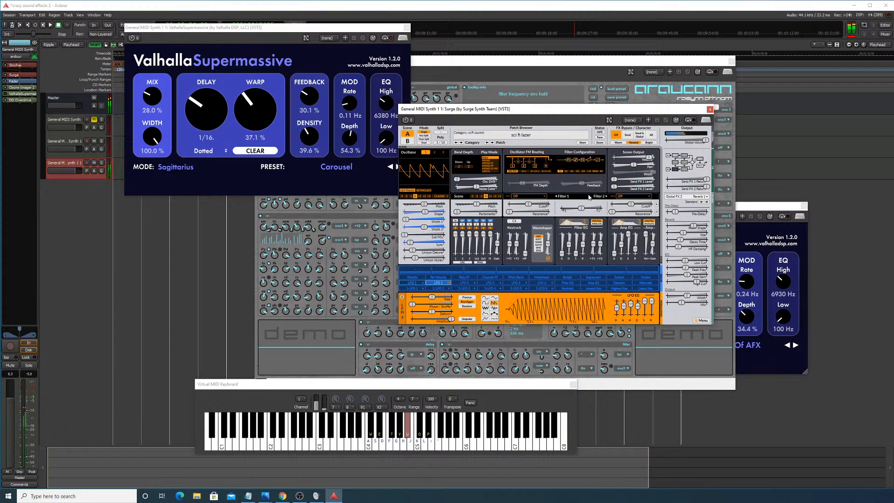
key("u")
Step: Set LFO 2's modulation of oscillator 1's Width 1 to 100 % and play repeated notes to hear it
left_click_drag(407, 220, 444, 220)
left_click(439, 283)
key("u")
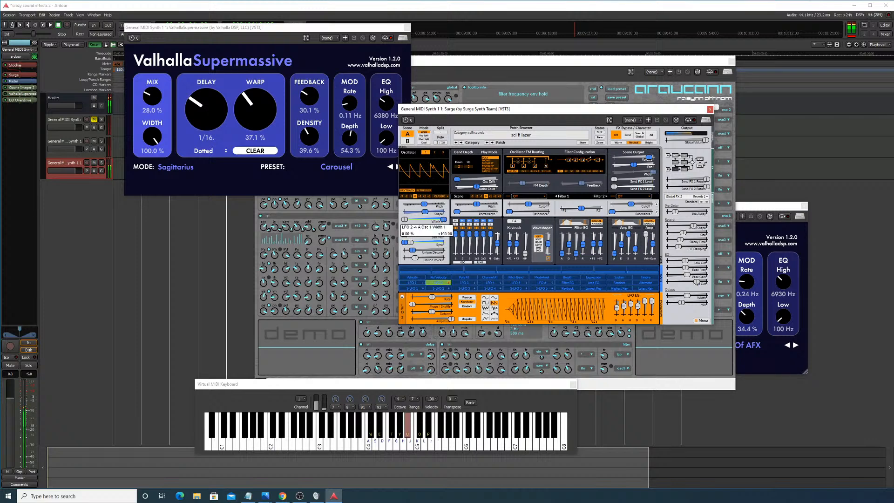
key("u")
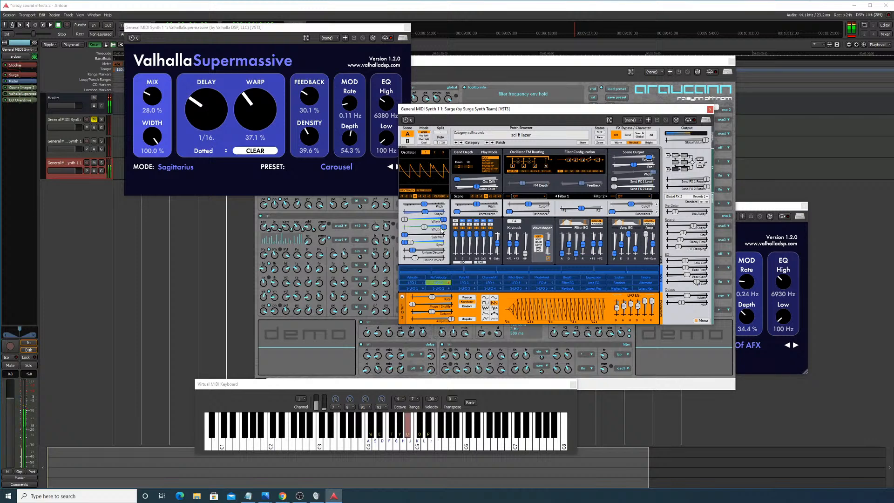
key("u")
Step: Try LFO 2 modulation of 100 cents on oscillator 1's Unison Detune, and clear that modulation
mouse_move(416, 253)
left_mouse_down()
mouse_move(445, 253)
mouse_move(407, 254)
left_mouse_up()
right_click(408, 254)
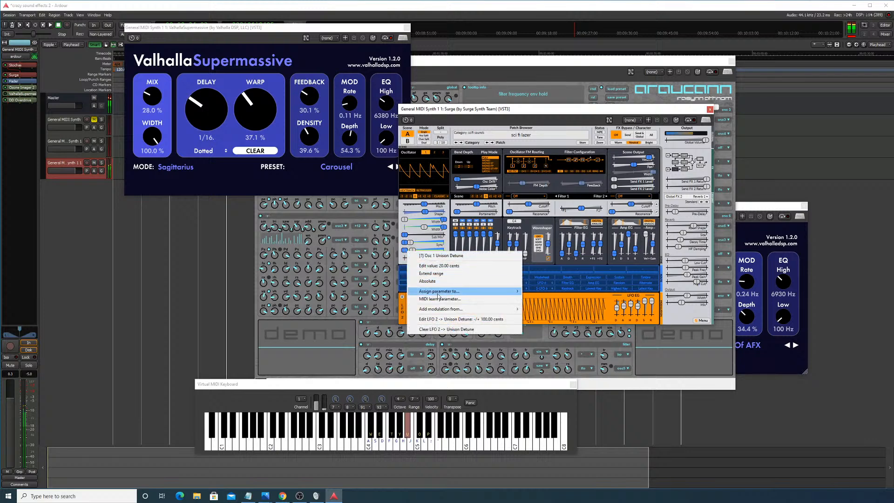
left_click(448, 317)
right_click(404, 251)
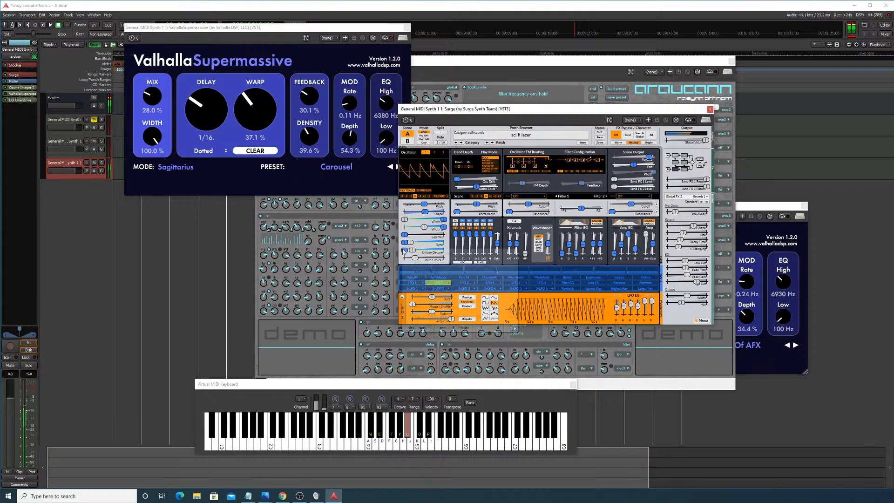
left_click(430, 310)
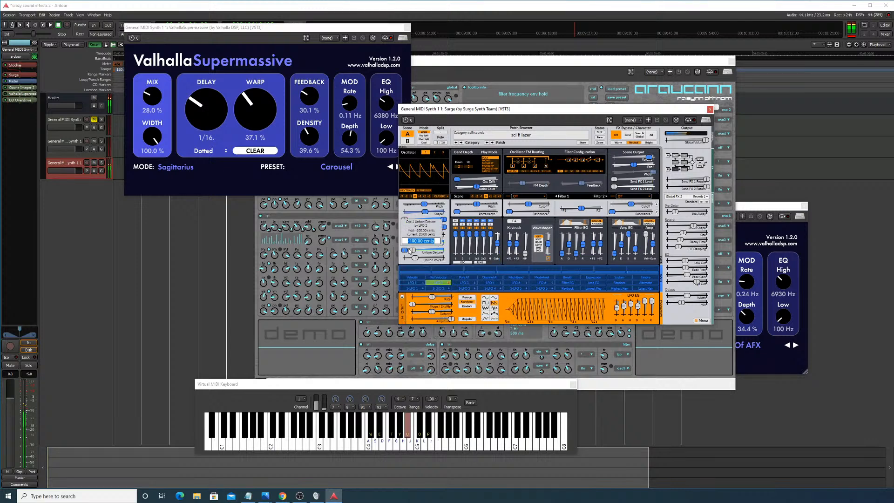
right_click(409, 252)
left_click(433, 327)
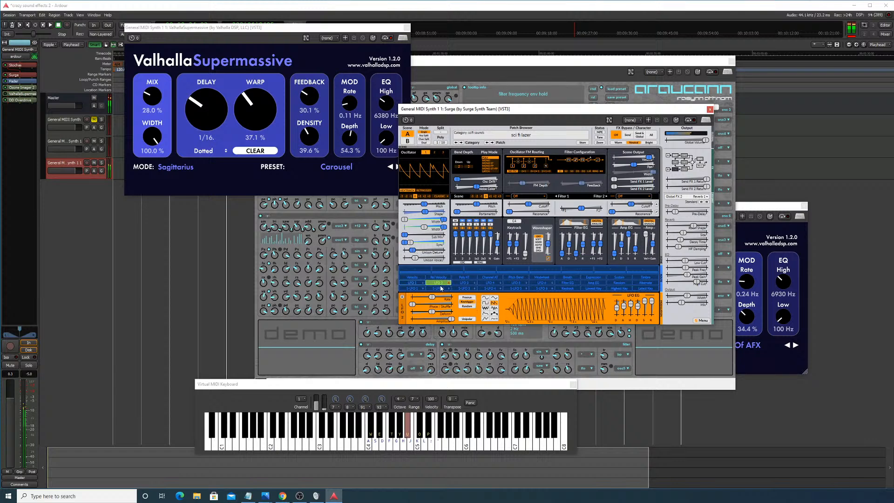
Step: Play several notes on the virtual MIDI keyboard to check the sound with the oscillator width modulation
left_click(401, 437)
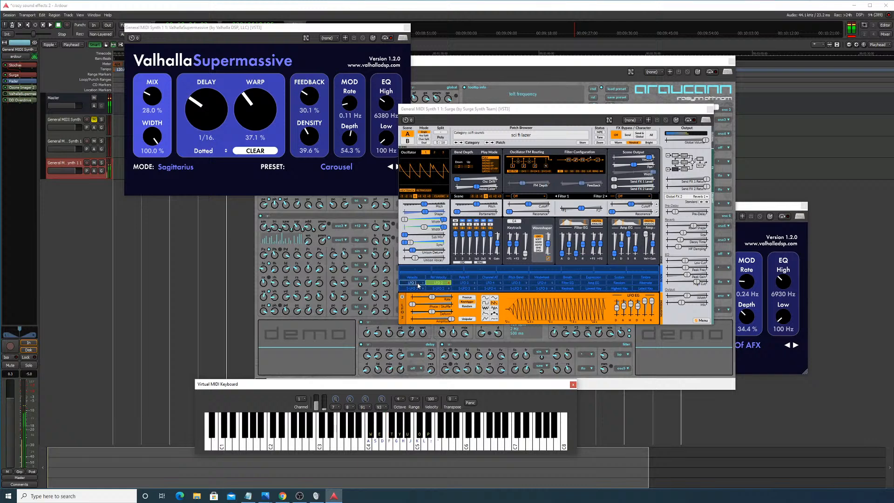
key("u")
key("y")
key("u")
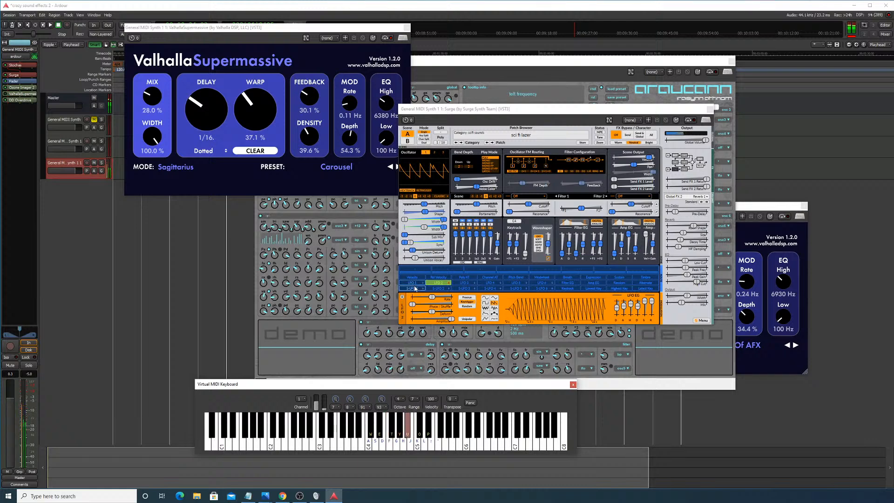
key("f")
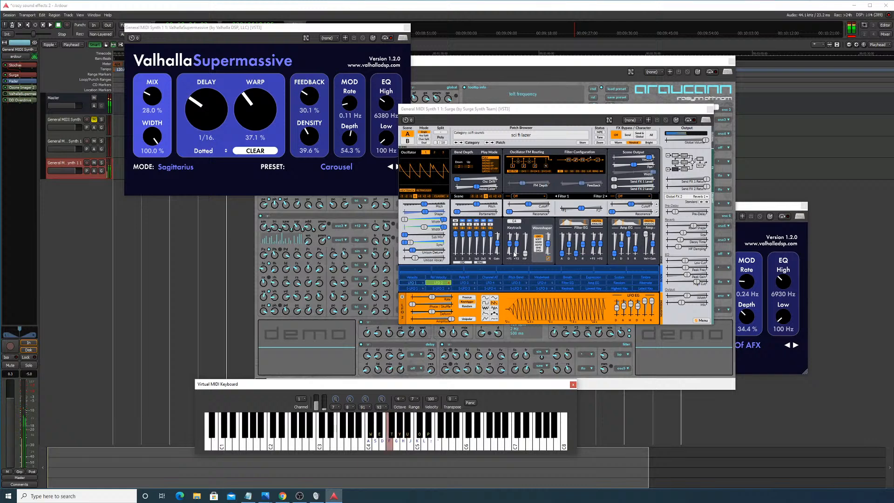
key("u")
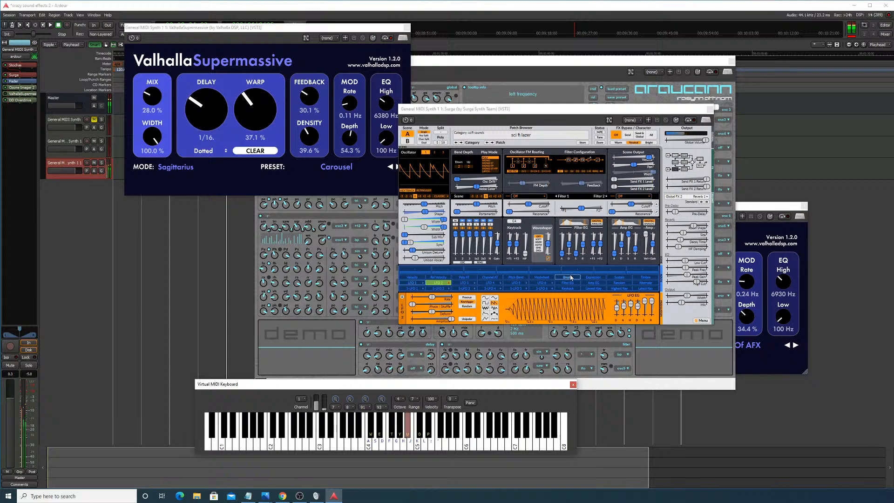
Step: Adjust the decay of the LFO 2 envelope and audition it with several notes
left_click(639, 306)
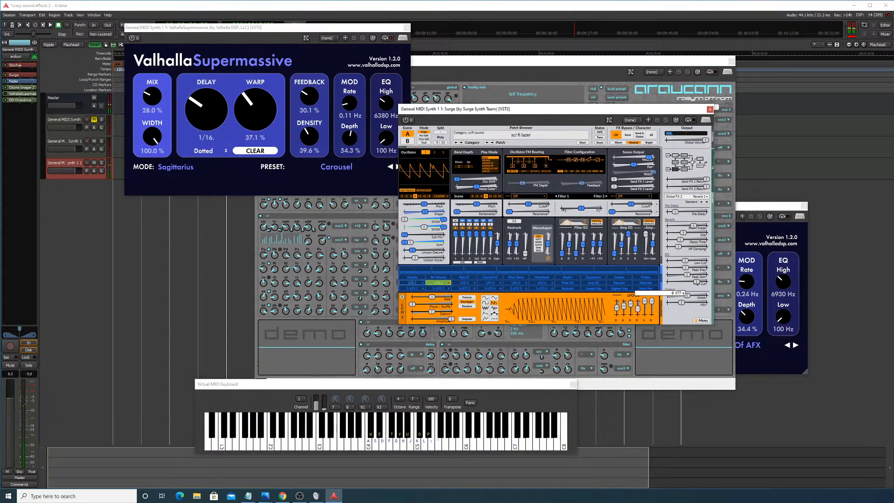
key("f")
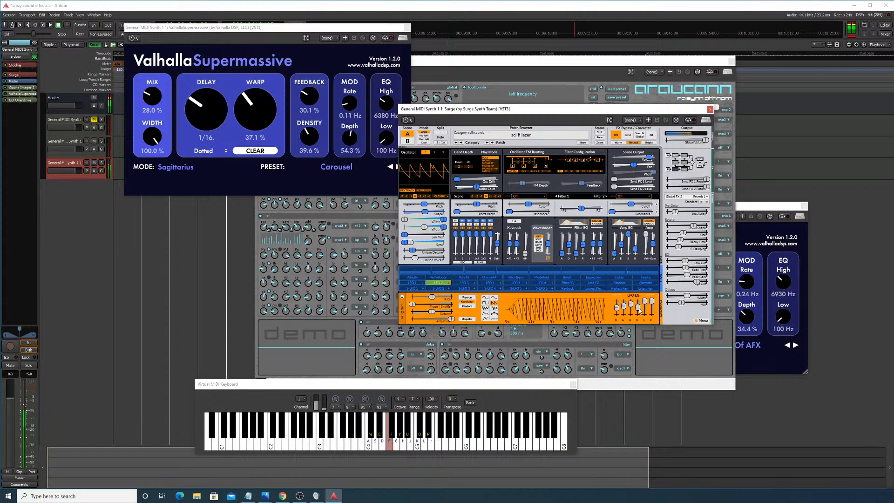
key("u")
key("f")
key("f")
key("y")
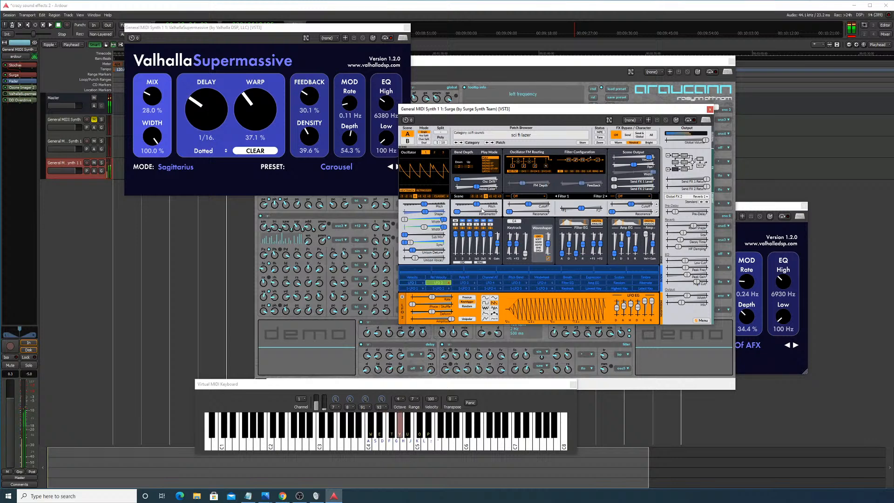
key("y")
Step: Nudge LFO 2's Amplitude at its upper limit and play notes to check the modulation
mouse_move(451, 319)
left_mouse_down()
mouse_move(425, 319)
mouse_move(453, 320)
left_mouse_up()
key("f")
key("u")
key("f")
Step: Try the sine and square waveforms for LFO 2, playing a couple of notes with each
left_click(486, 299)
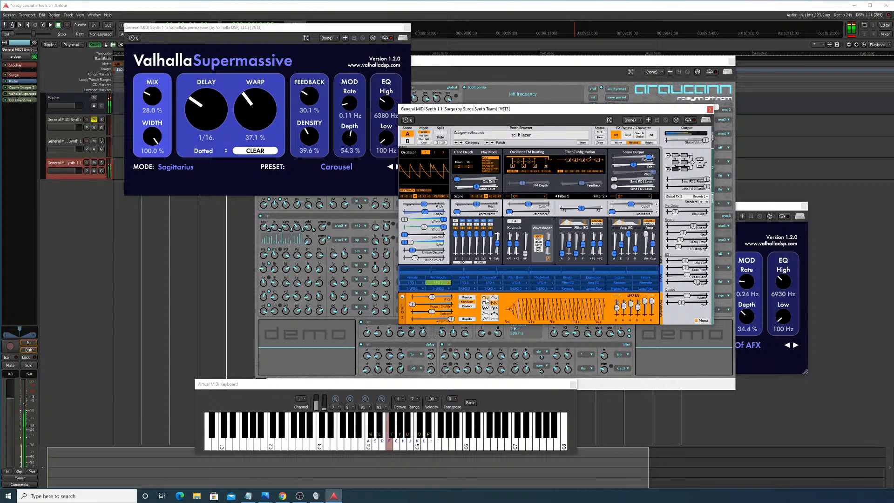
left_click(486, 298)
key("f")
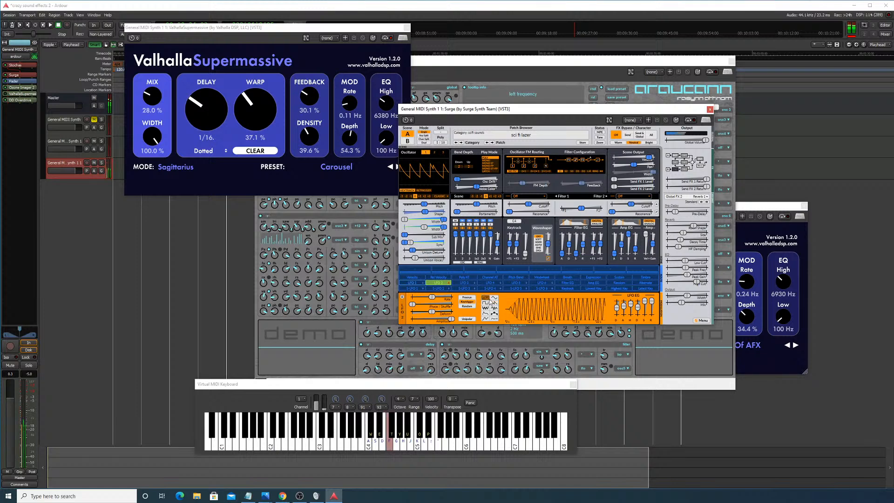
key("u")
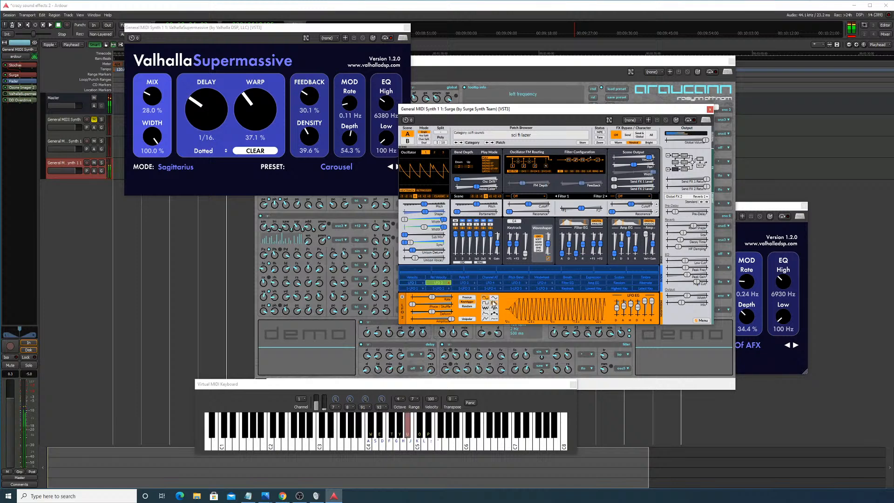
left_click(486, 304)
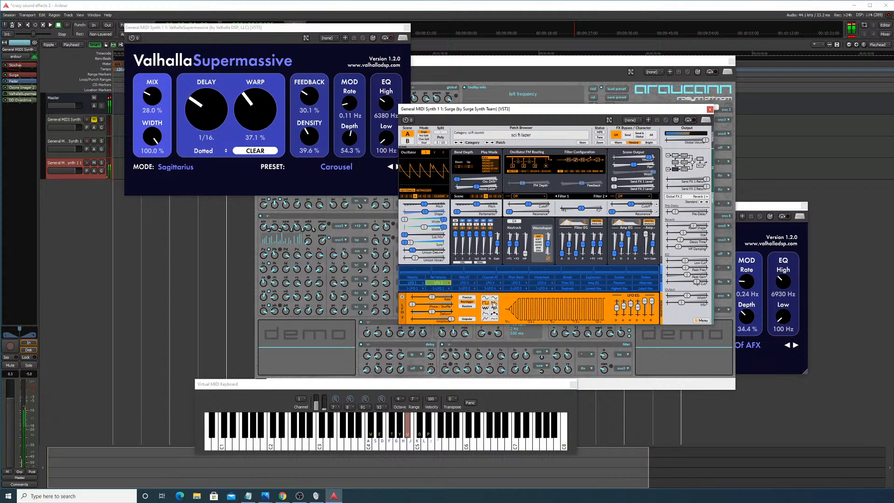
key("y")
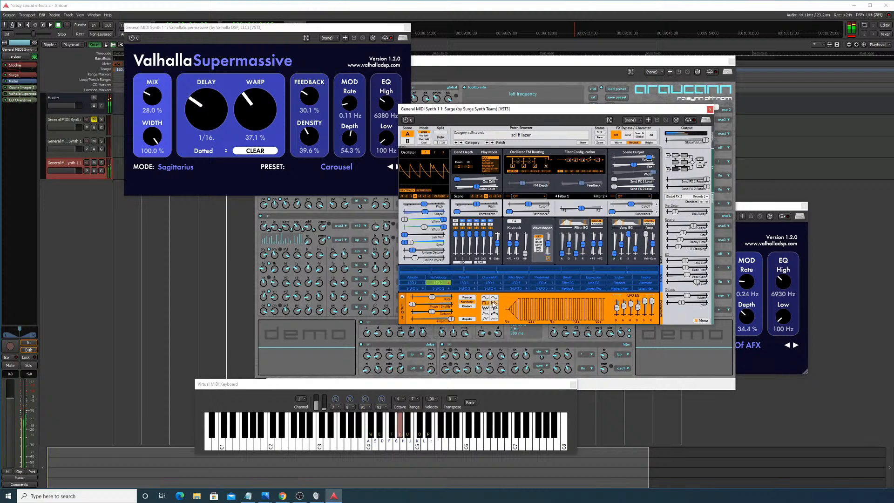
key("f")
Step: Audition the triangle waveform on LFO 2, and switch it back to the square waveform
left_click(495, 299)
key("y")
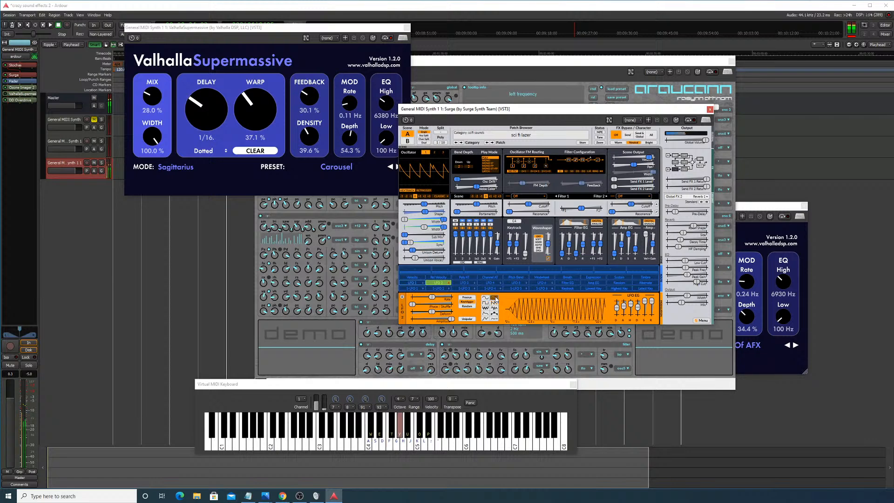
key("u")
left_click(487, 303)
key("t")
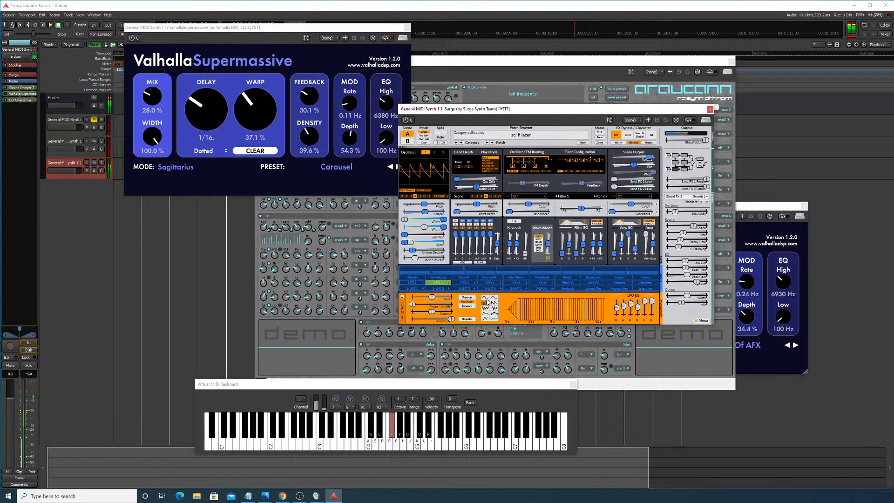
Step: Try the sine and triangle waveforms for LFO 2, switch it to sawtooth and play a few notes
left_click(486, 298)
key("y")
left_click(494, 299)
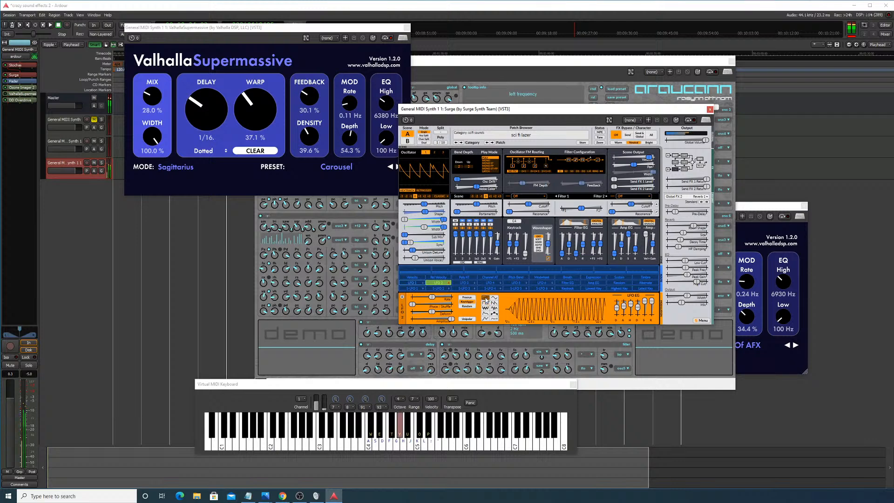
key("u")
key("f")
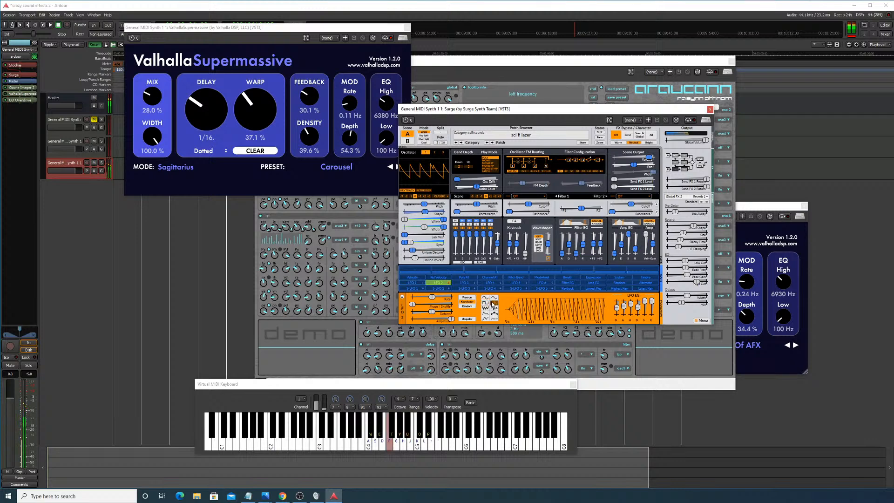
key("u")
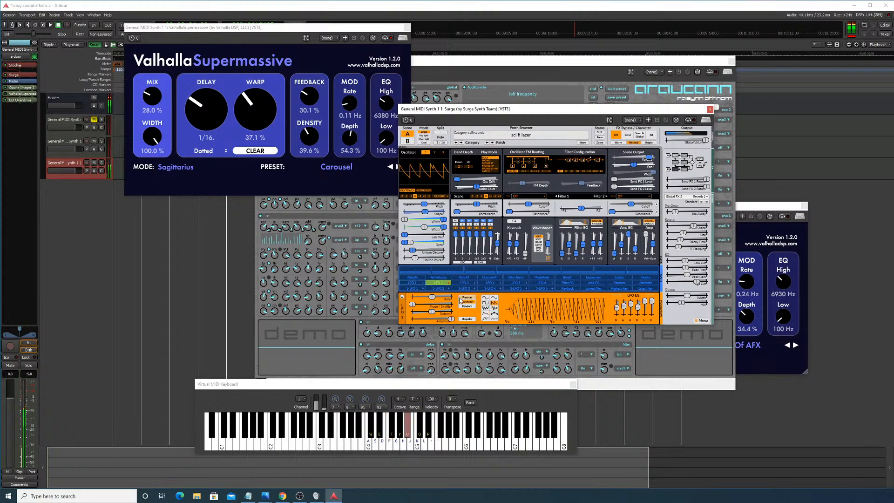
Step: Switch to LFO 1, lower its Rate strongly and audition the slower square modulation with several notes
left_click(418, 283)
key("f")
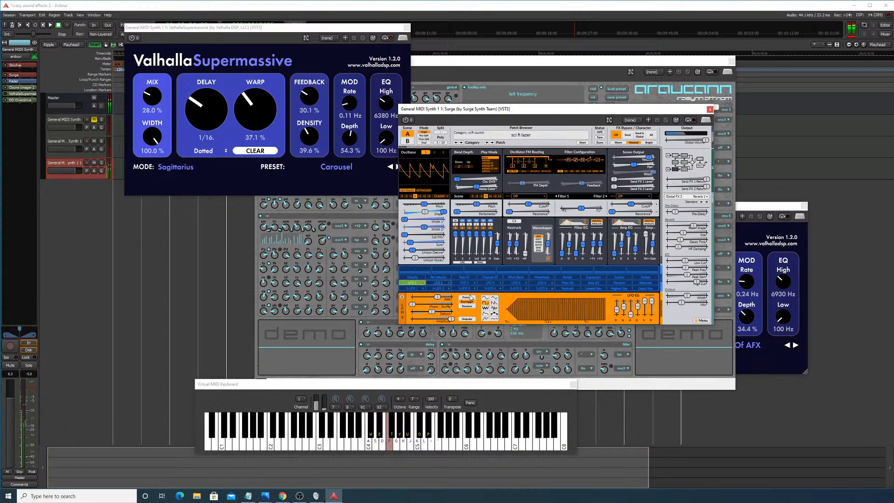
left_click(440, 298)
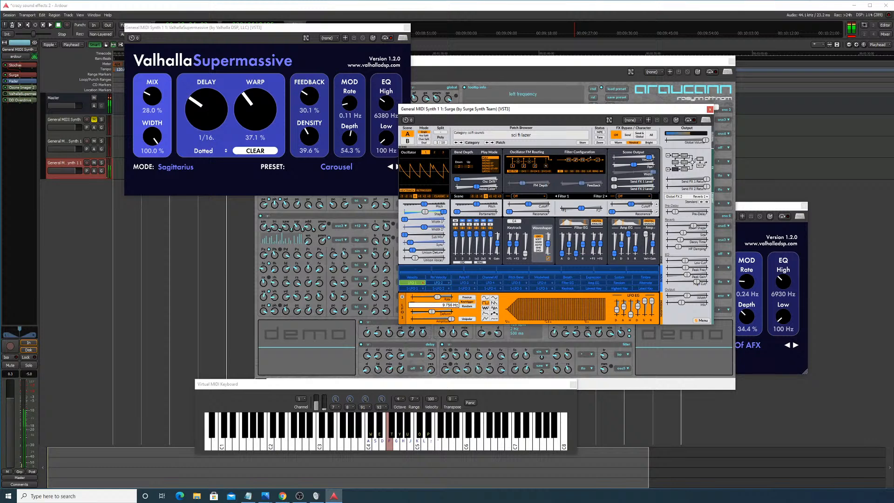
left_click_drag(438, 298, 427, 298)
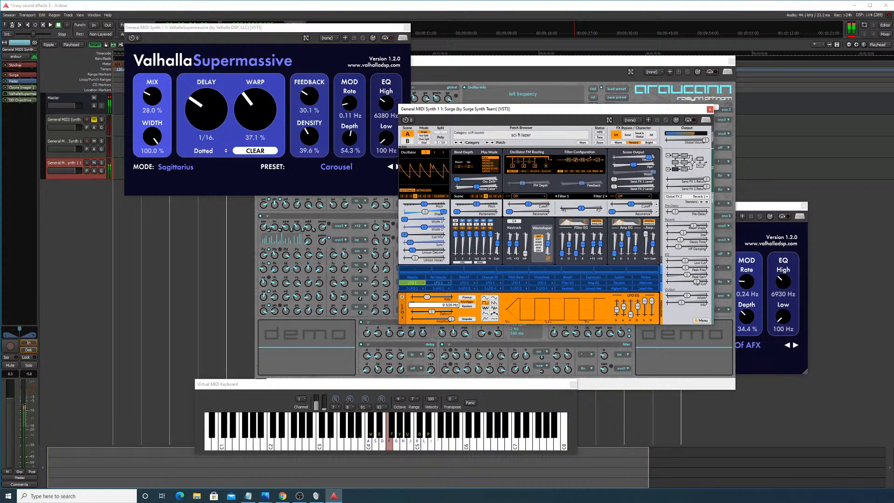
key("u")
key("t")
key("f")
key("u")
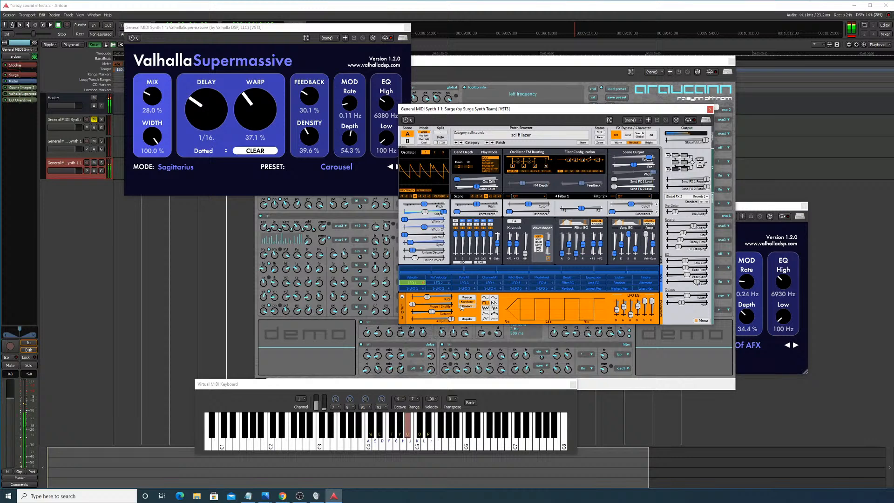
key("y")
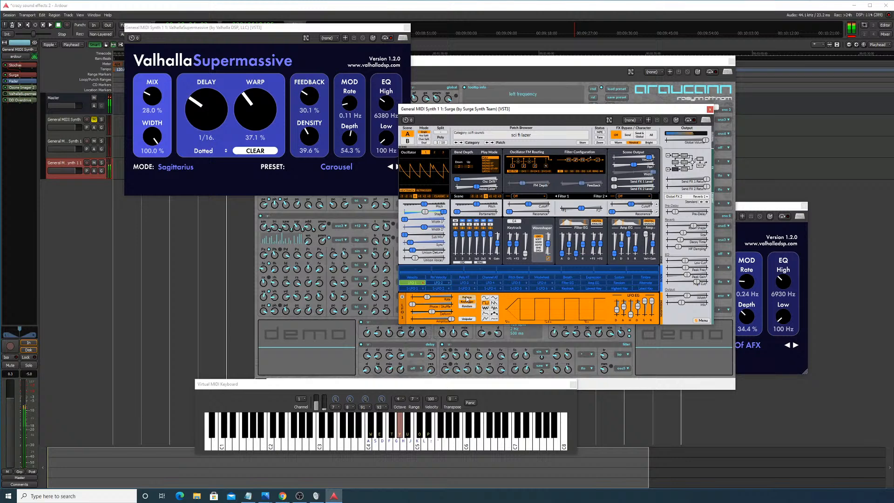
key("f")
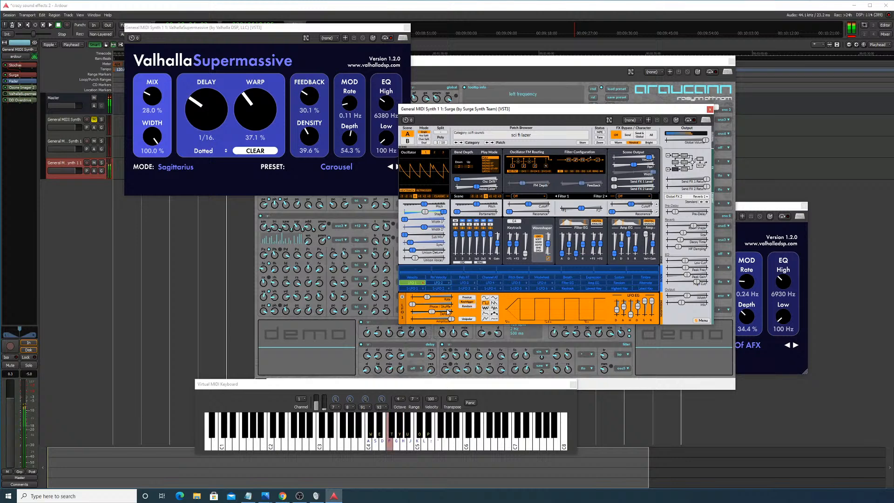
Step: Nudge LFO 1's Amplitude at its upper limit, and try the sine and sawtooth waveforms before returning to square
mouse_move(453, 321)
left_mouse_down()
mouse_move(412, 321)
mouse_move(452, 321)
left_mouse_up()
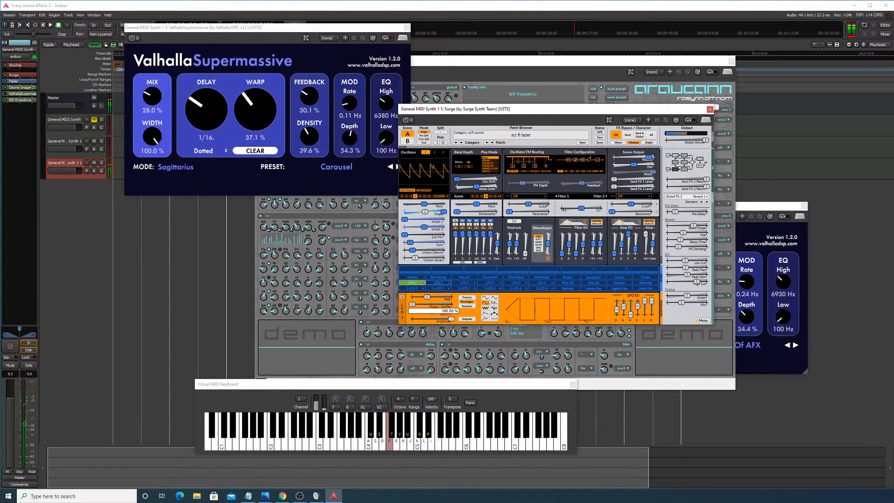
left_click(486, 298)
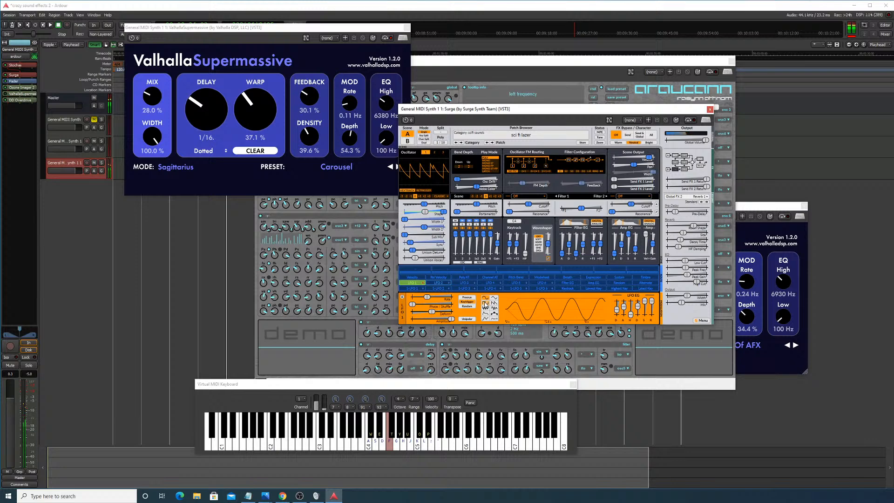
left_click(495, 303)
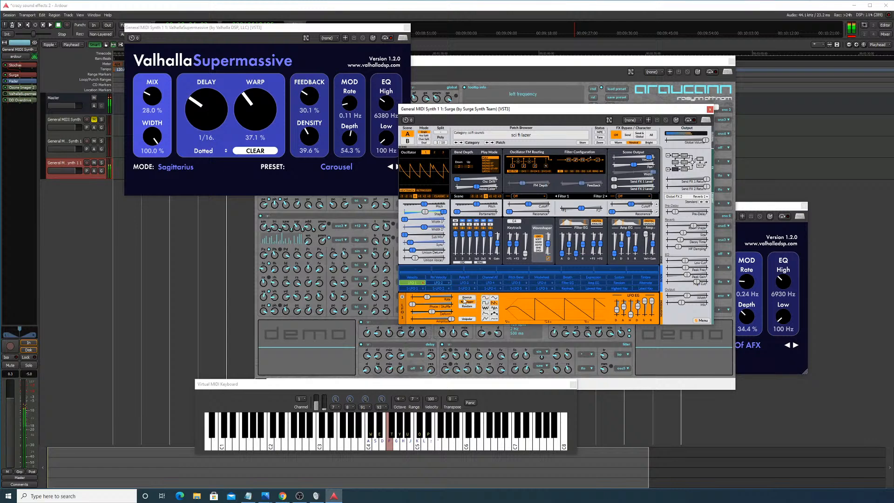
left_click(485, 303)
Step: Raise LFO 1's Rate, test its Phase / Shuffle at the minimum and play notes to check the modulation
mouse_move(428, 297)
left_mouse_down()
mouse_move(436, 297)
mouse_move(421, 306)
mouse_move(452, 306)
mouse_move(413, 306)
left_mouse_up()
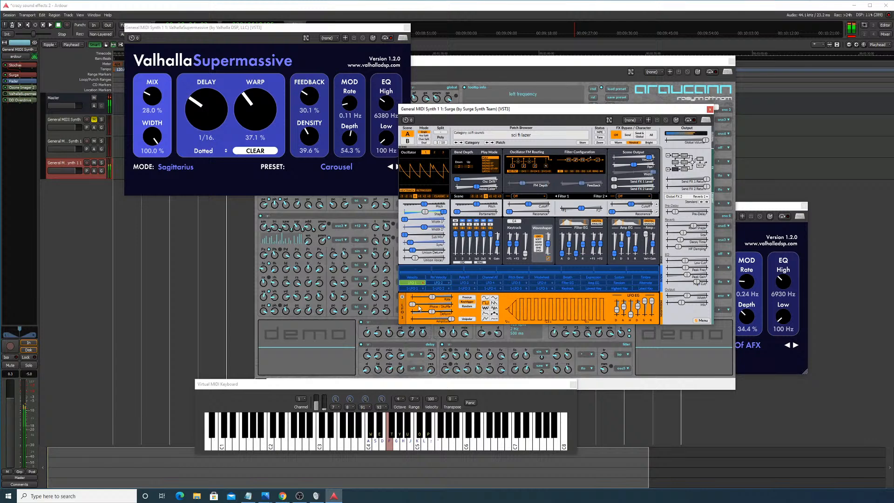
mouse_move(419, 308)
left_mouse_down()
mouse_move(445, 306)
mouse_move(413, 306)
left_mouse_up()
key("y")
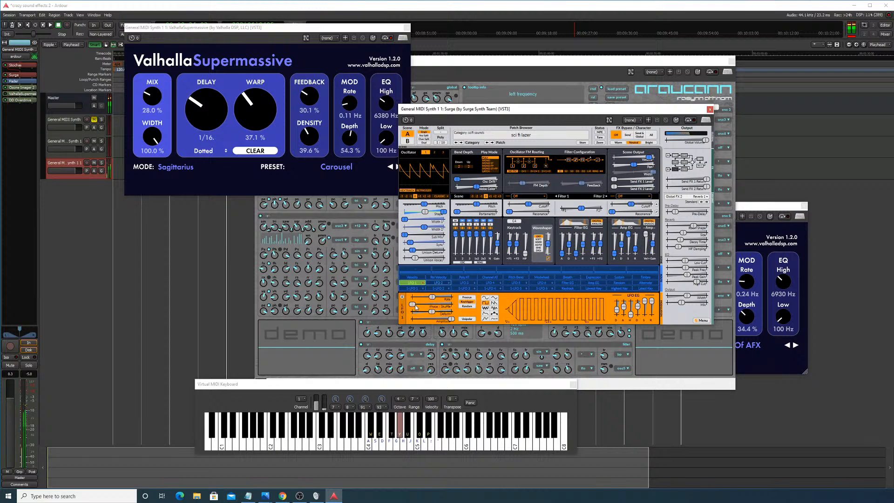
key("f")
key("f")
Step: Lower LFO 1's Deform to near its minimum and compare the square and triangle waveforms with a few notes, ending on square
left_click_drag(433, 311, 415, 312)
key("u")
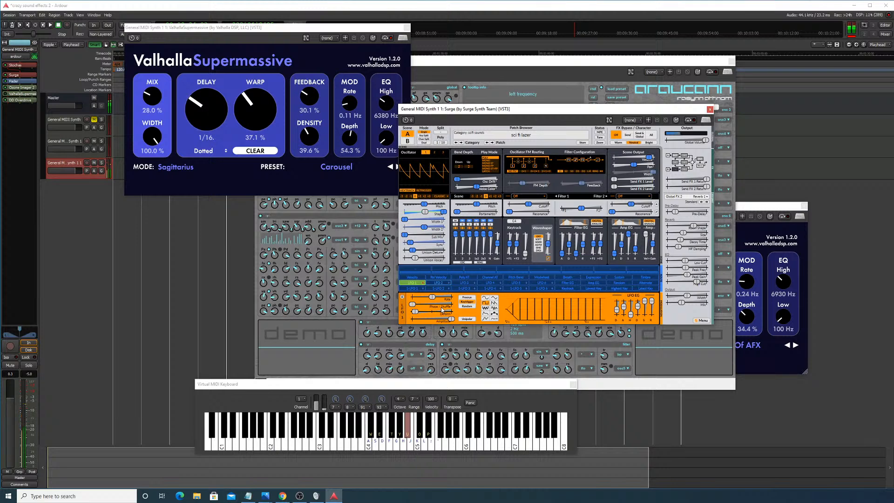
left_click(494, 299)
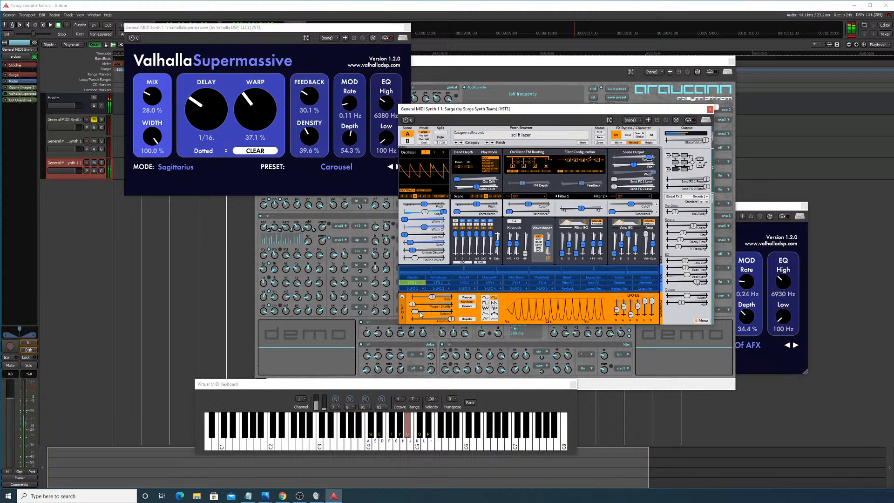
mouse_move(415, 312)
left_mouse_down()
mouse_move(452, 312)
mouse_move(415, 312)
left_mouse_up()
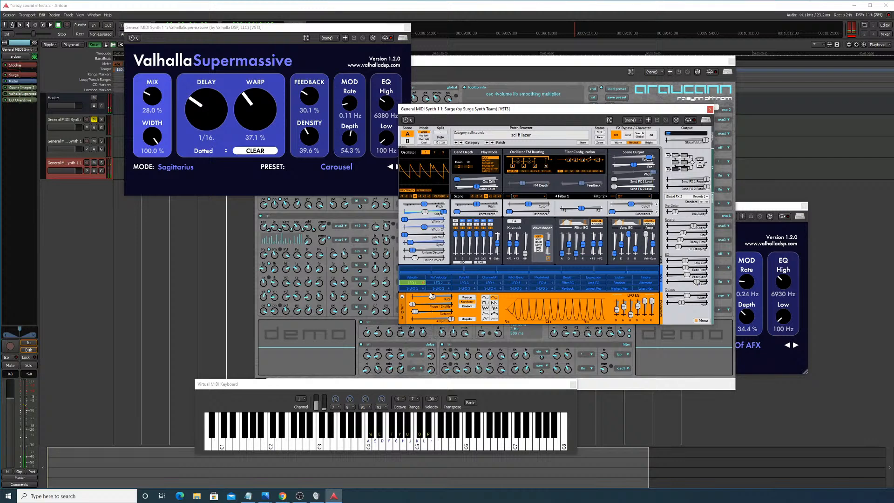
key("f")
left_click(487, 304)
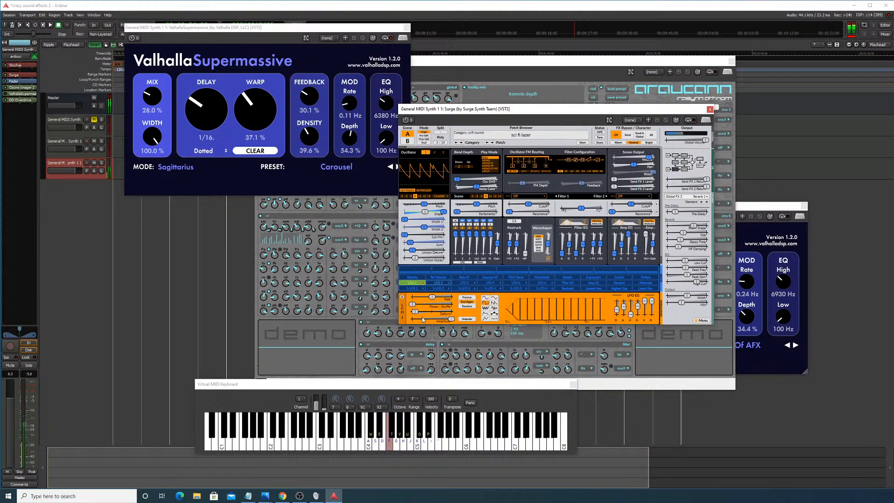
key("u")
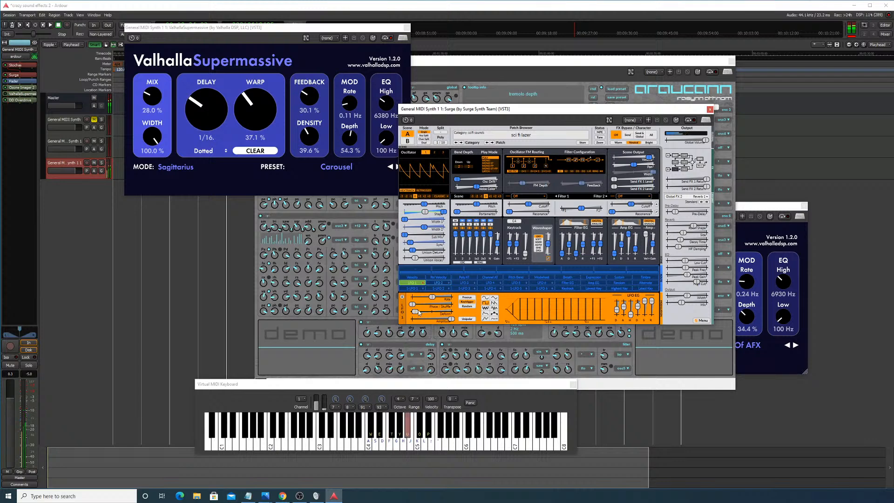
Step: Try LFO 1 with a raised Deform and reduced Amplitude, comparing the sine and square waveforms and enabling Unipolar mode
left_click_drag(419, 313, 446, 318)
left_click(485, 298)
left_click(486, 303)
key("f")
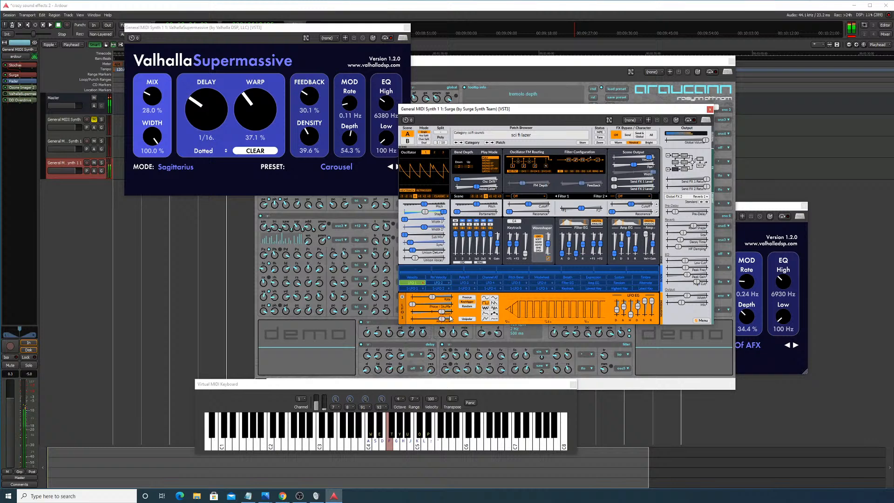
left_click(467, 319)
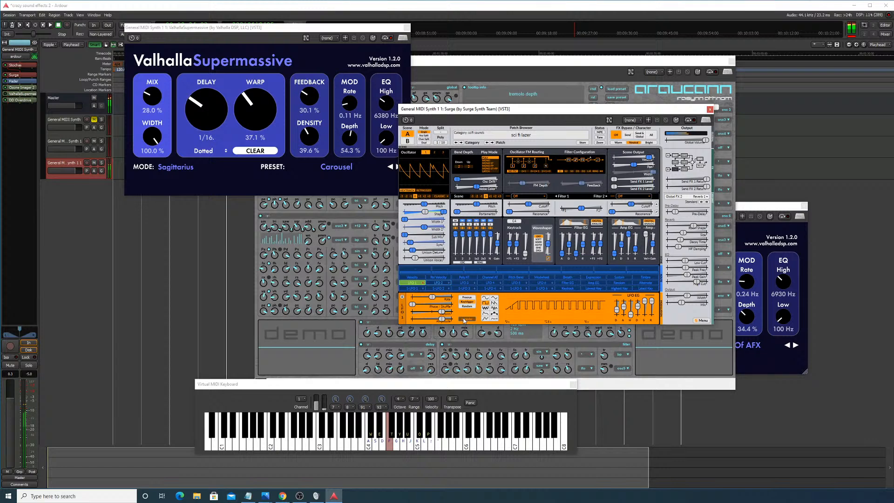
Step: Restore LFO 1's Amplitude to maximum, set Deform slightly below centre in bipolar mode, and audition it with notes
mouse_move(442, 312)
left_mouse_down()
mouse_move(442, 321)
mouse_move(428, 312)
mouse_move(453, 321)
left_mouse_up()
key("u")
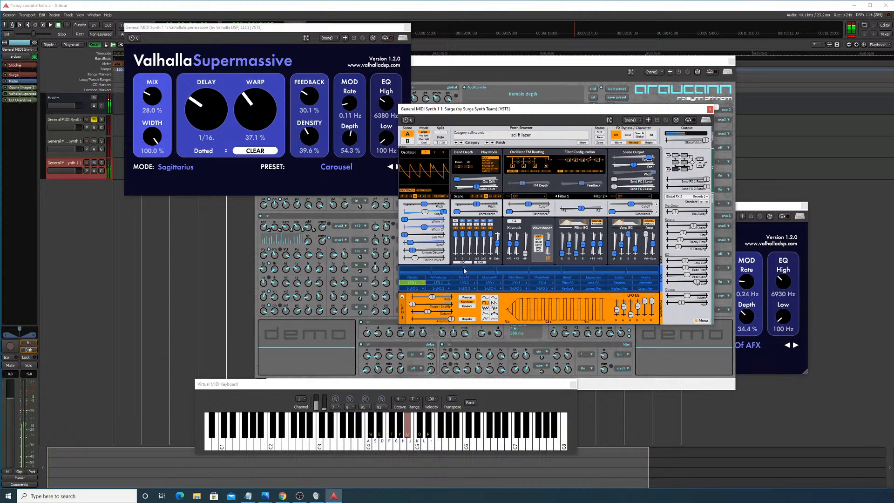
left_click_drag(414, 306, 414, 306)
key("f")
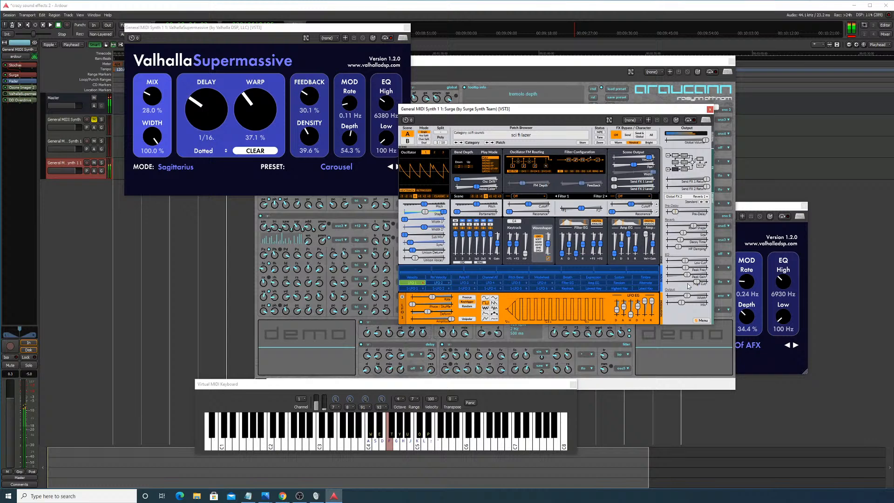
Step: Nudge the output Mix of the Reverb 1 effect
mouse_move(682, 305)
left_mouse_down()
mouse_move(669, 304)
mouse_move(682, 304)
left_mouse_up()
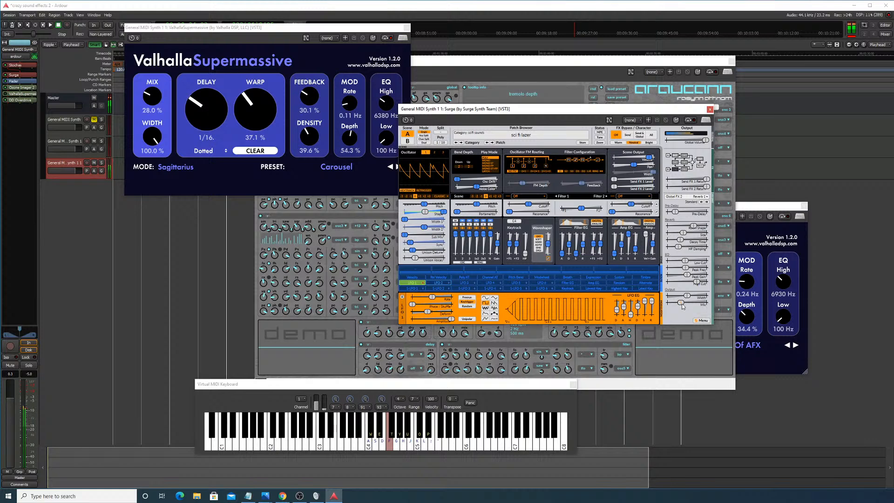
Step: Lower the output mix of the Delay in Surge's Global FX 1 slot slightly and audition the sound with test notes
left_click(701, 163)
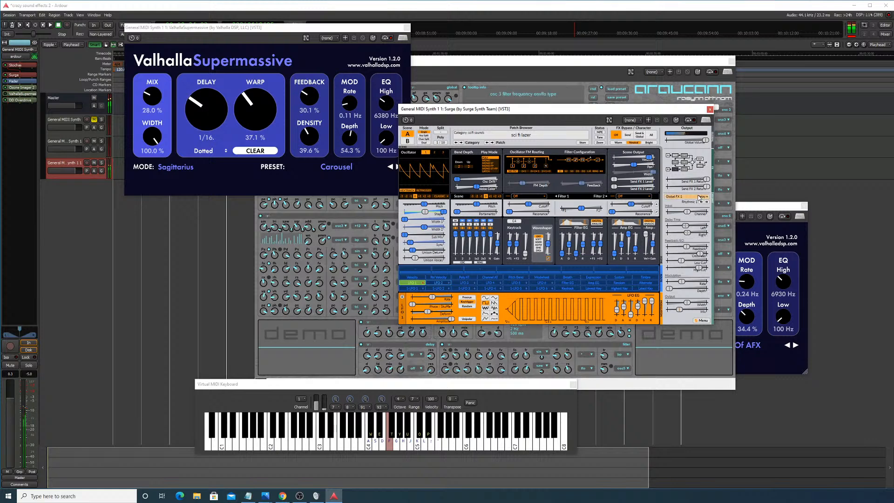
mouse_move(680, 310)
left_mouse_down()
mouse_move(668, 309)
mouse_move(697, 310)
mouse_move(677, 310)
left_mouse_up()
key("u")
key("y")
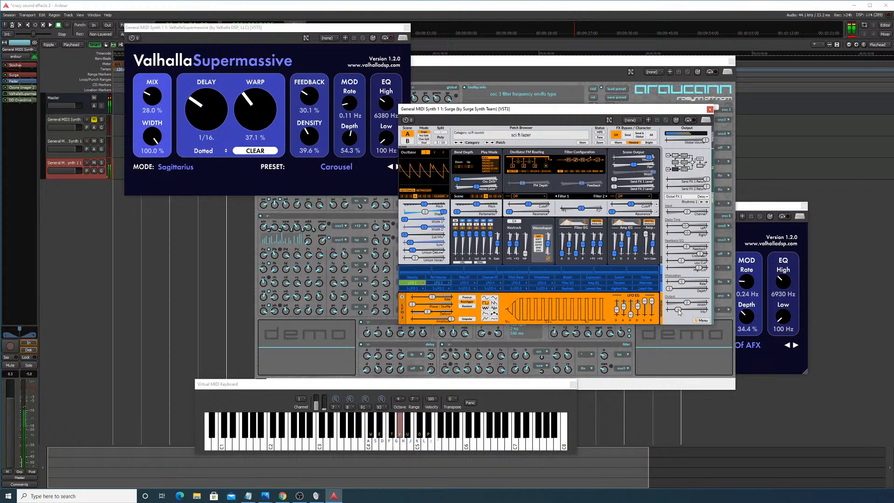
key("f")
key("u")
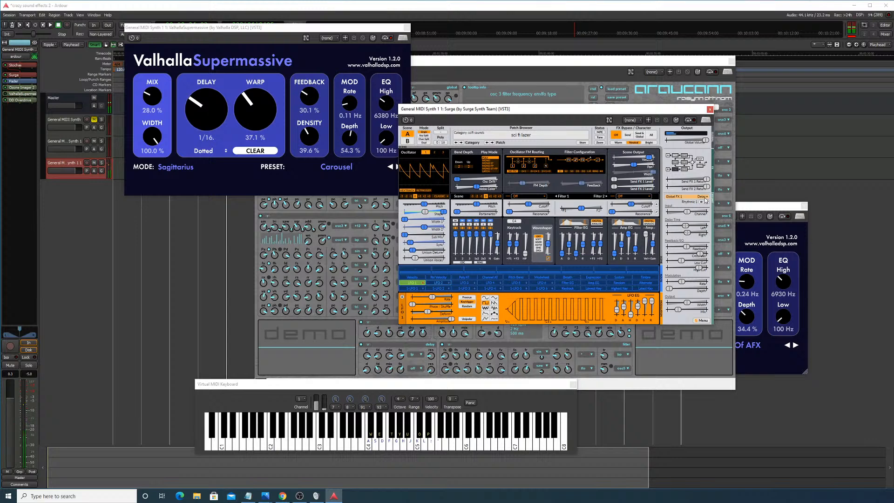
key("f")
key("u")
Step: Show the Reverb 1 settings in Surge's Global FX 2 slot and audition a note
left_click(701, 166)
key("f")
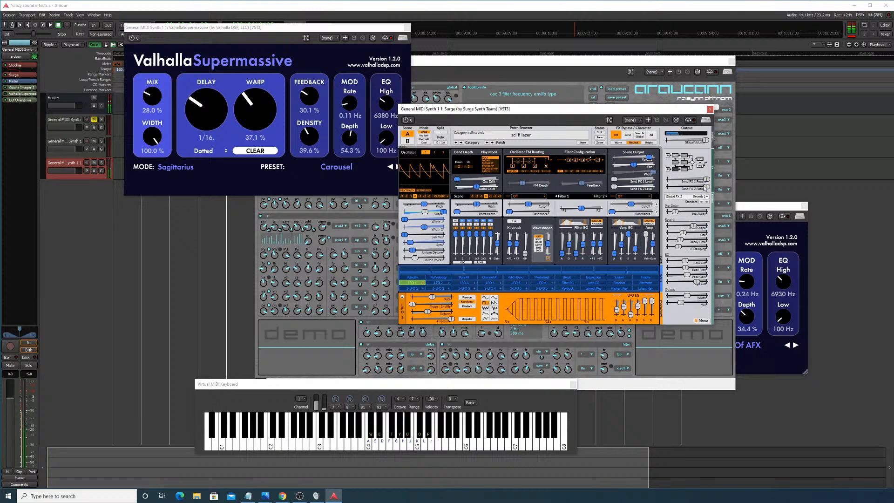
key("f")
left_click(705, 197)
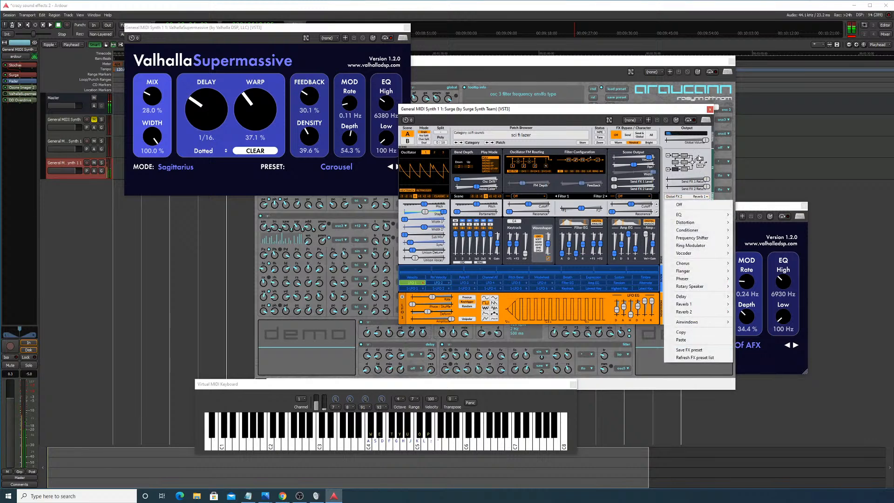
left_click(686, 112)
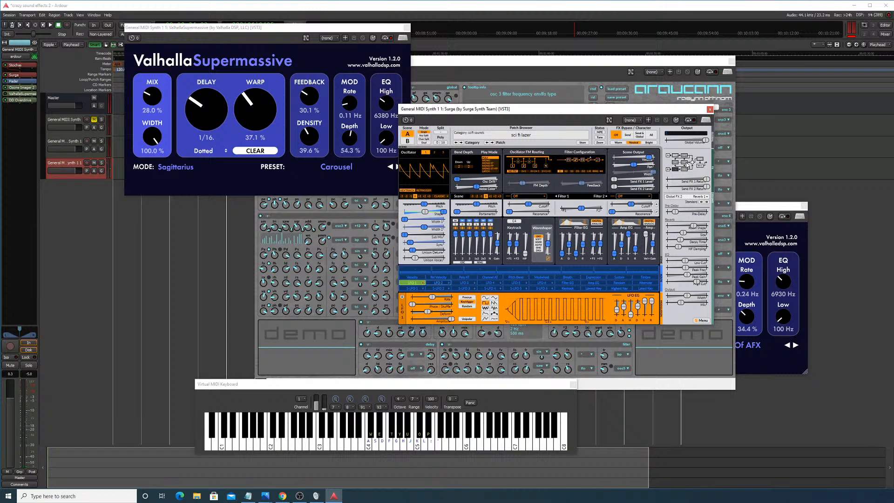
Step: Load the EQ effect with the Dark preset into Surge's empty send effect slot
left_click(687, 164)
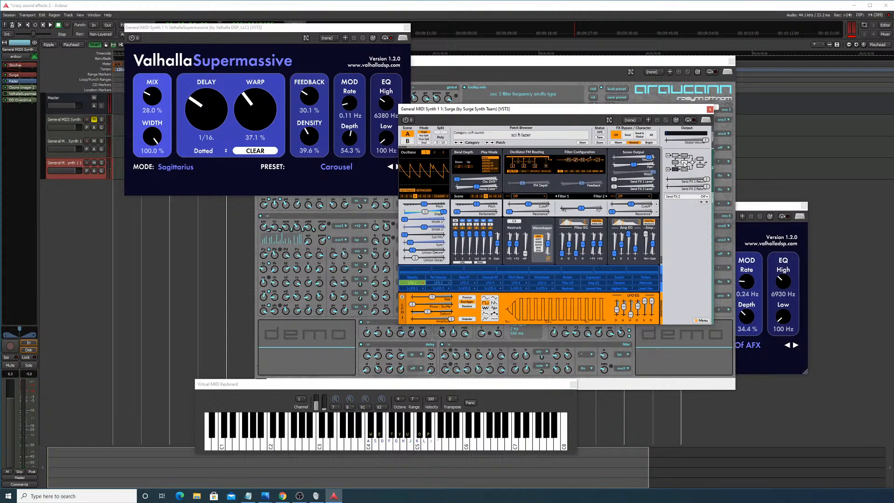
left_click(695, 197)
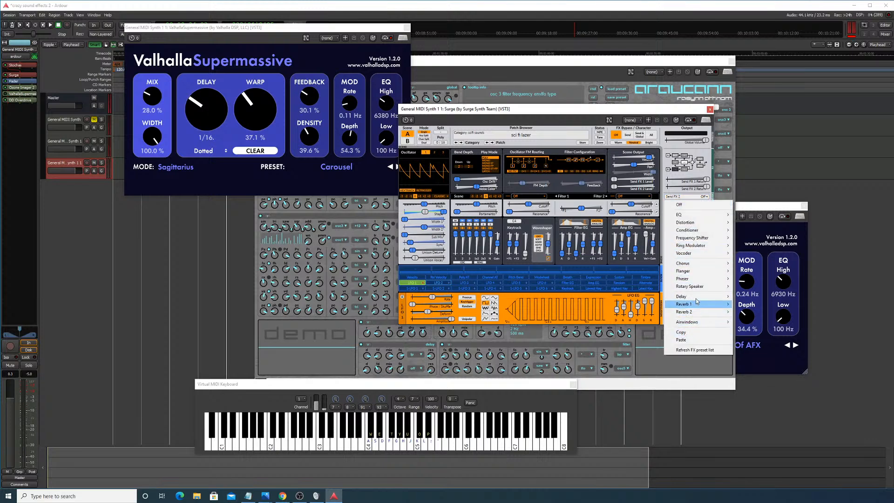
mouse_move(698, 269)
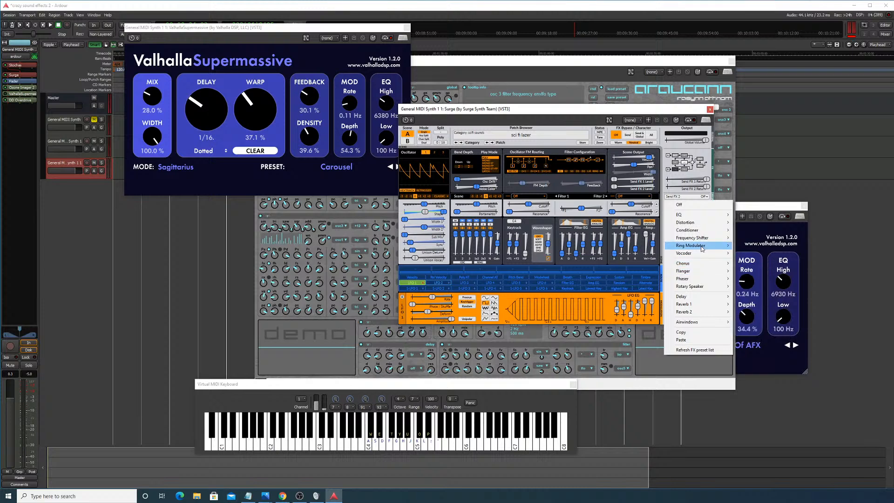
mouse_move(703, 239)
mouse_move(701, 216)
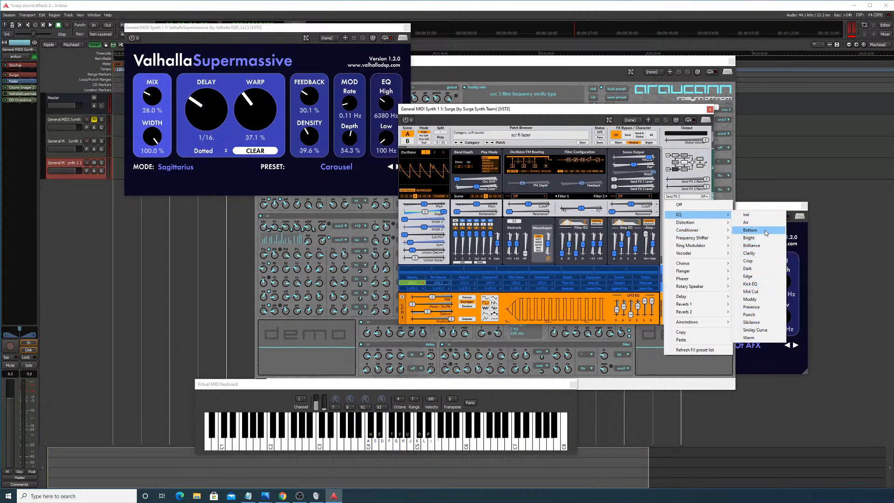
left_click(752, 271)
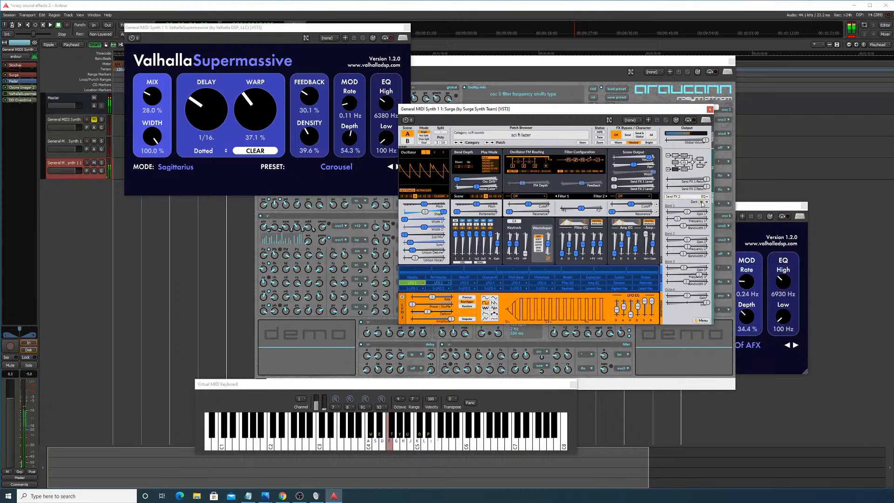
Step: Raise the EQ's first band gain and its output mix to maximum while auditioning notes
key("f")
left_click_drag(689, 212, 708, 213)
mouse_move(705, 303)
left_mouse_down()
mouse_move(668, 303)
mouse_move(707, 303)
left_mouse_up()
key("f")
key("f")
key("f")
Step: Turn the EQ in the send effect slot off and audition a note
left_click(692, 197)
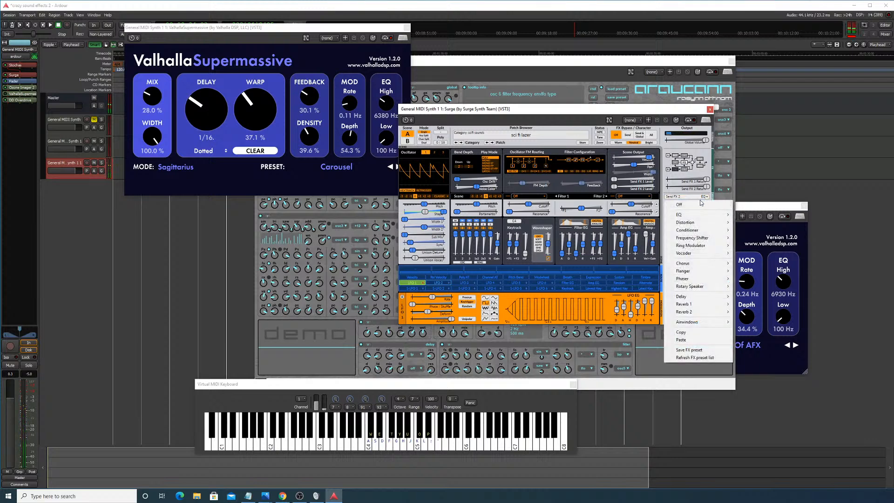
left_click(695, 204)
key("f")
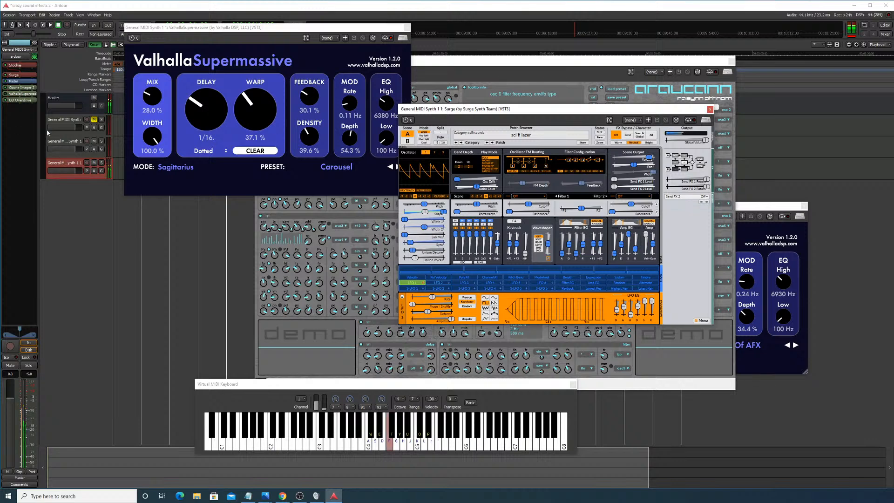
Step: Audition the sci fi lazer patch with several notes without the EQ
right_click(704, 220)
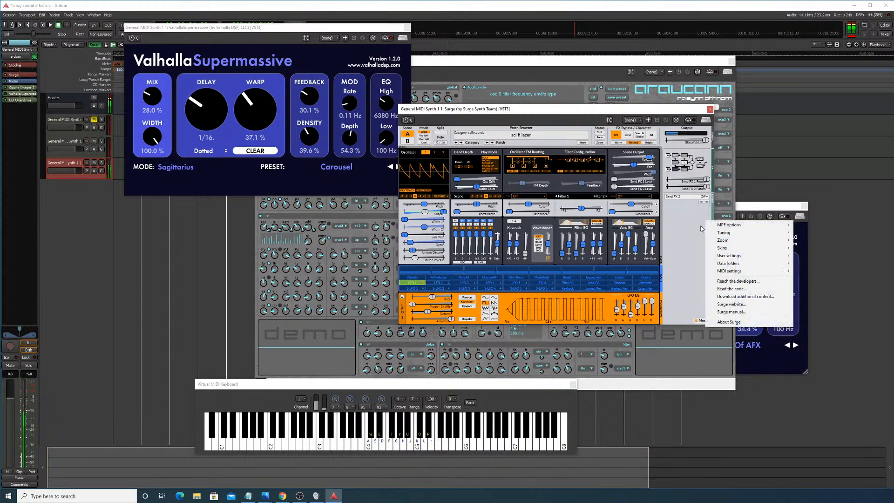
left_click(682, 222)
key("f")
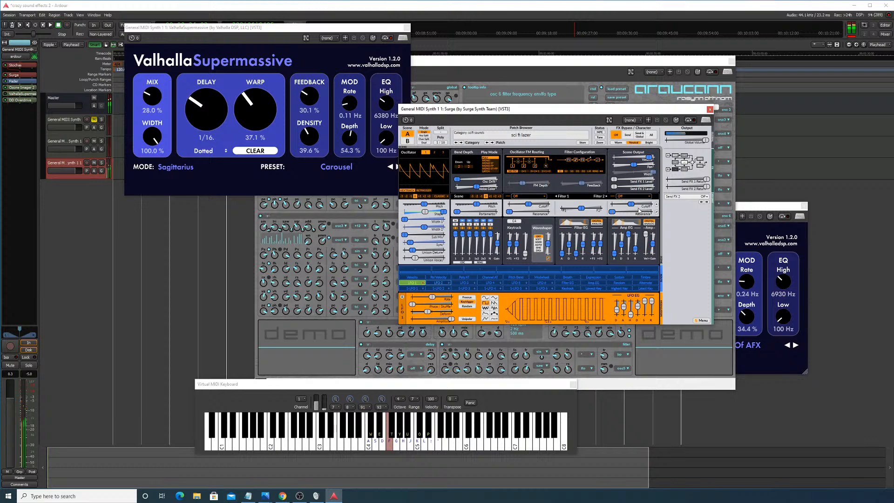
key("u")
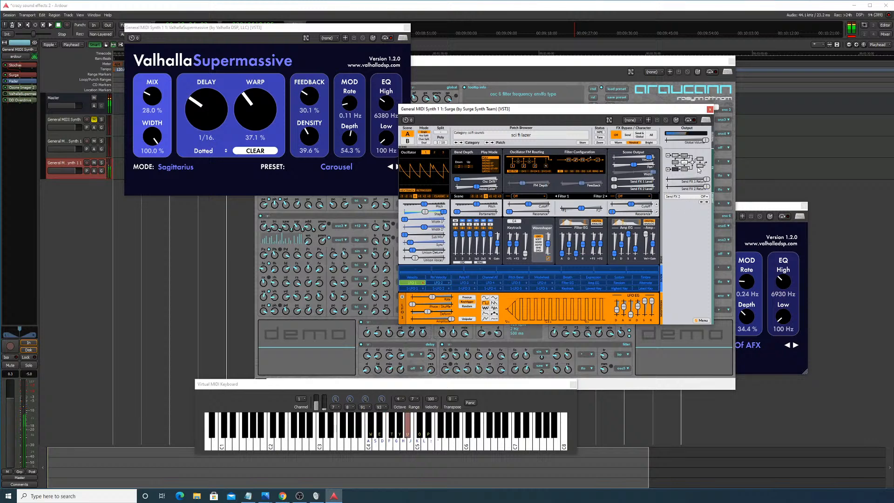
key("f")
key("f")
left_click(704, 196)
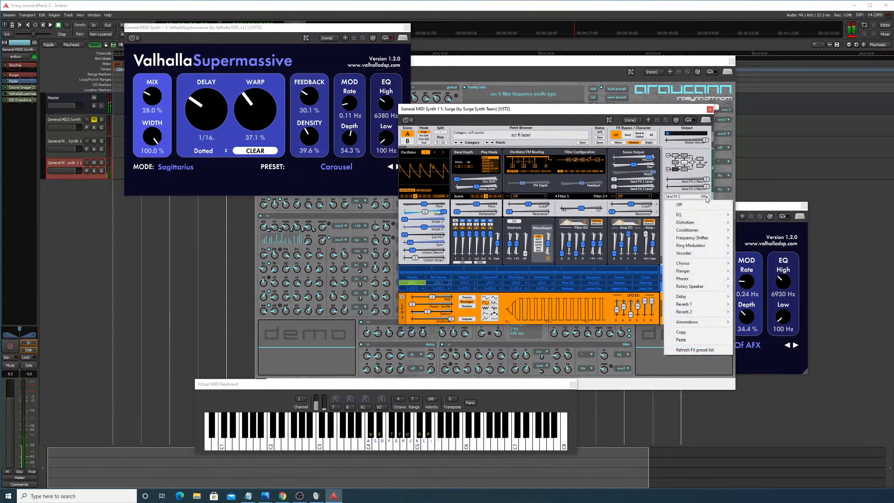
left_click(28, 153)
Step: Open the Plugin Manager for the selected synth track, search for "equal" and clear the search
right_click(29, 154)
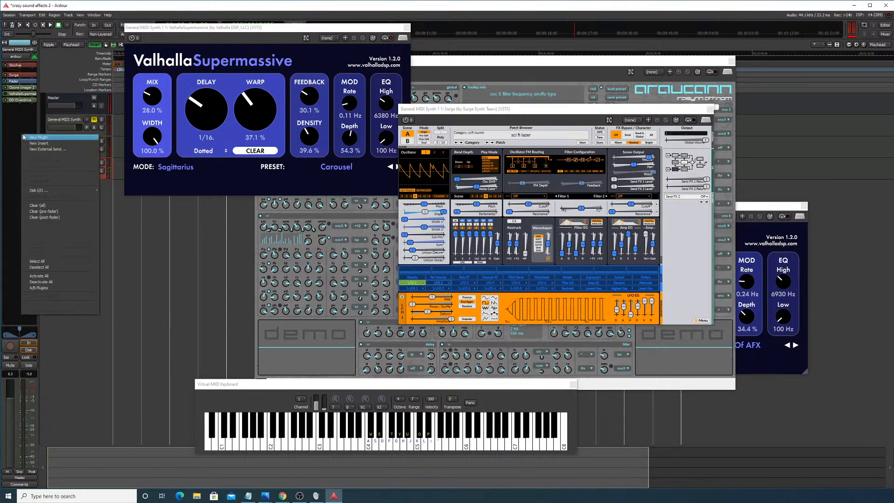
mouse_move(70, 138)
left_click(117, 144)
type("equal")
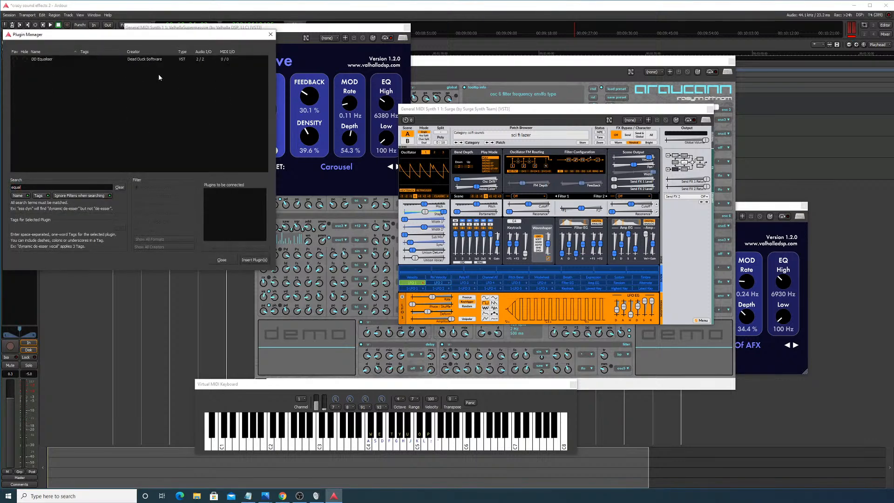
key("BackSpace")
key("BackSpace")
key("BackSpace")
key("BackSpace")
key("BackSpace")
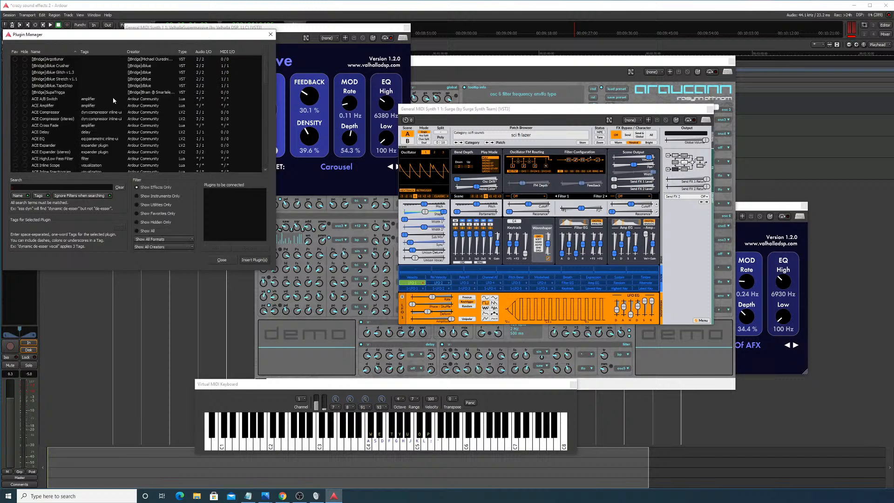
Step: Browse the full effects list for an equalizer, checking the Dead Duck Software plugins and the entries around GT Analyser
scroll(107, 97, "down", 10)
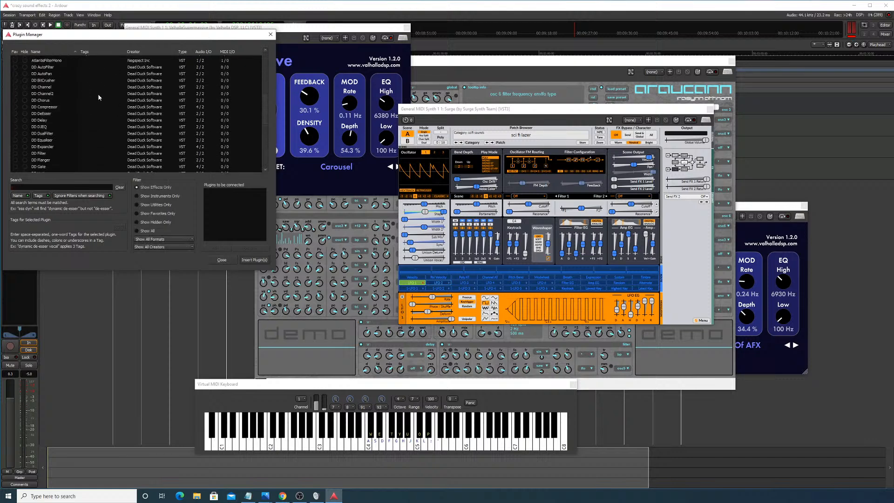
scroll(61, 95, "down", 3)
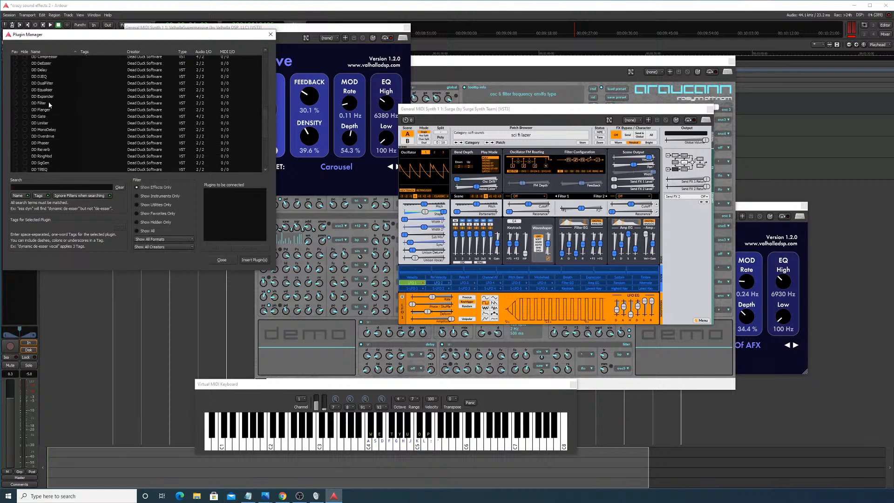
left_click(50, 104)
scroll(52, 103, "down", 5)
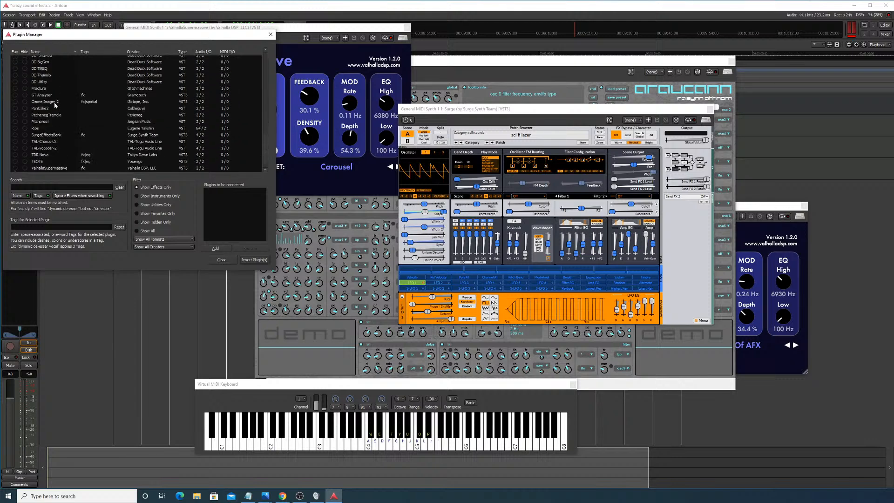
left_click(51, 89)
left_click(51, 95)
left_click(52, 101)
left_click(54, 97)
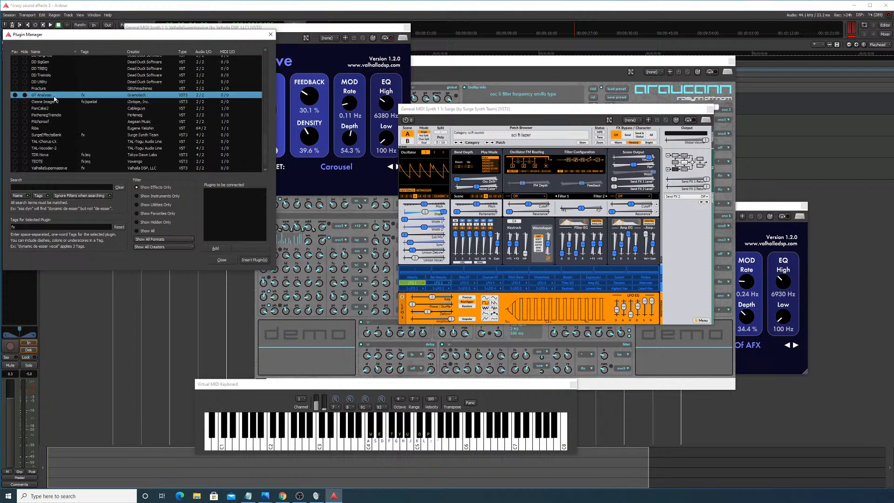
left_click(55, 101)
left_click(57, 109)
left_click(56, 102)
left_click(55, 95)
scroll(54, 125, "down", 1)
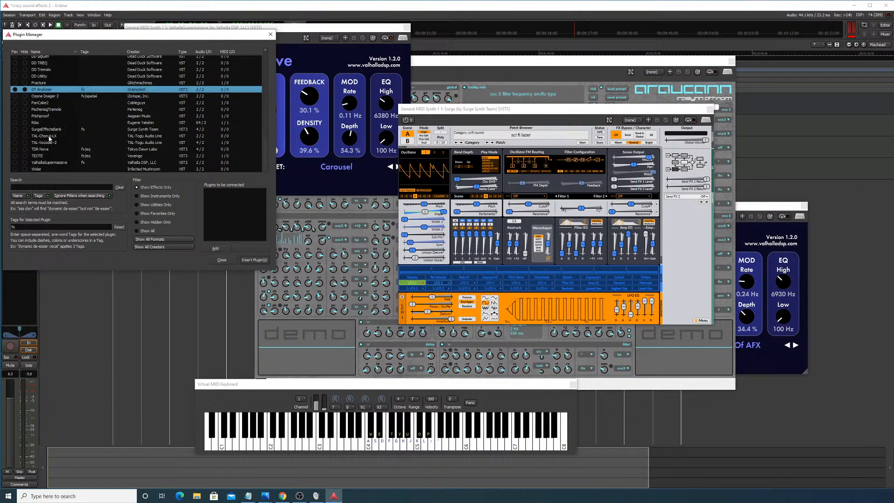
Step: Insert the TDR Nova and TEOTE plugins after the existing effects on the synth track
left_click(49, 150)
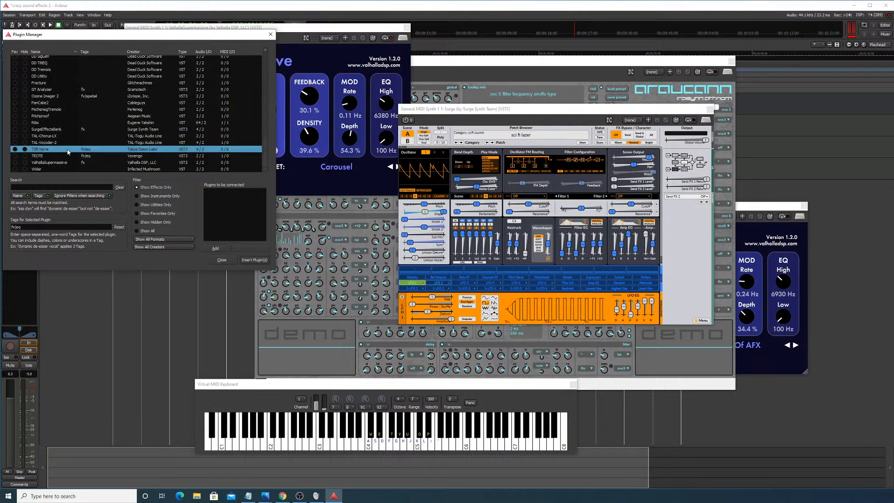
left_click(215, 248)
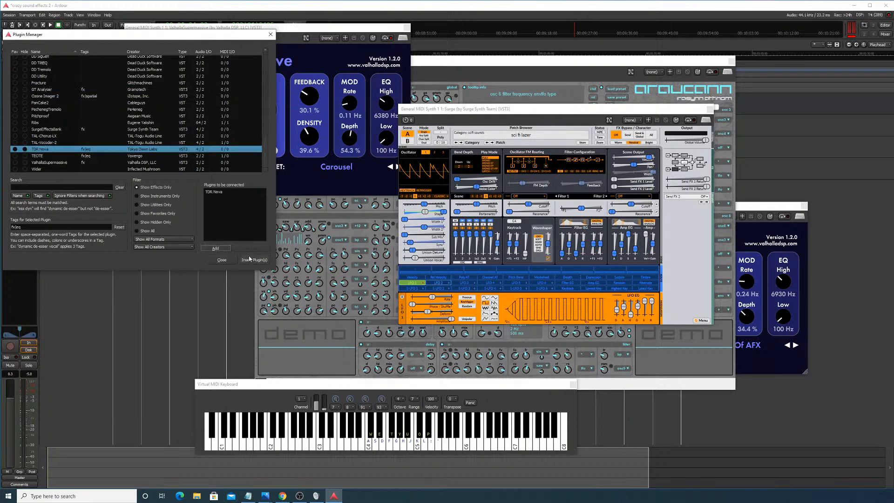
left_click(184, 156)
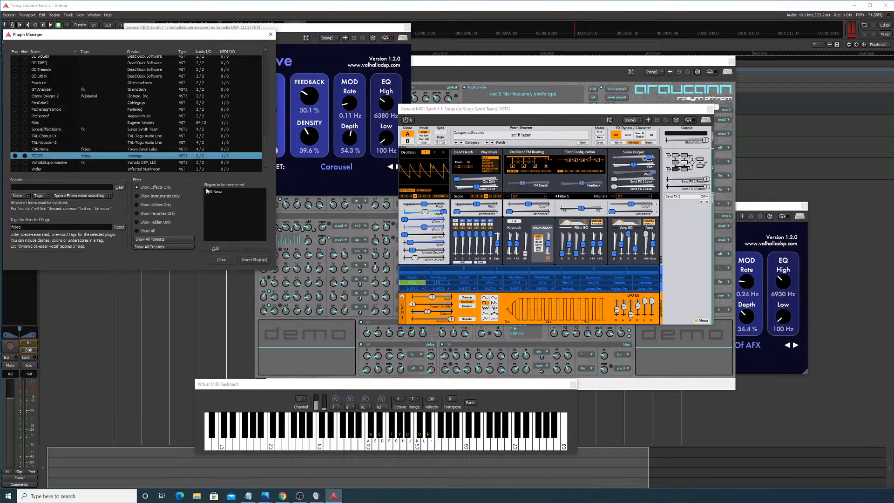
left_click(218, 249)
left_click(256, 260)
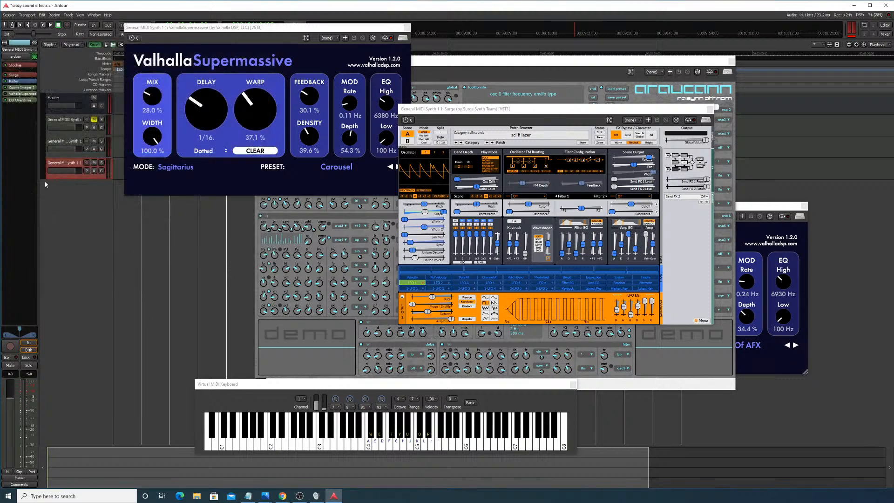
Step: Look at the TDR Nova window briefly, close it, and remove the TEOTE plugin from the track
double_click(18, 113)
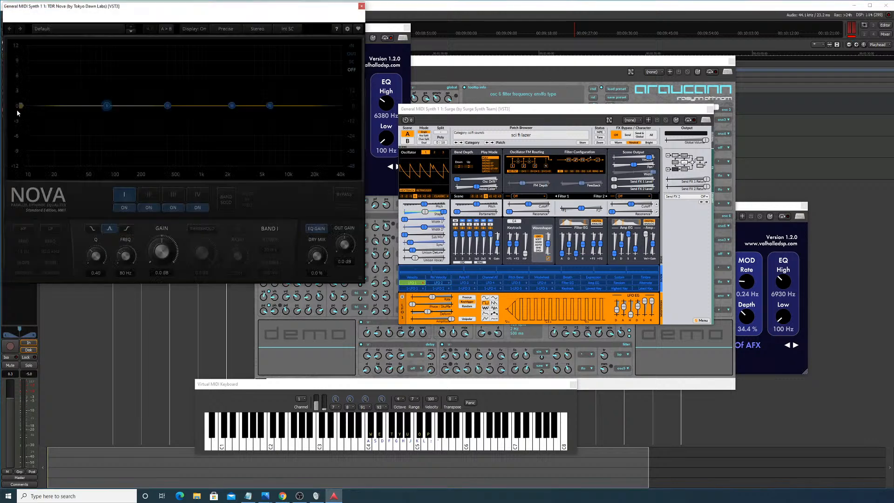
left_click(363, 7)
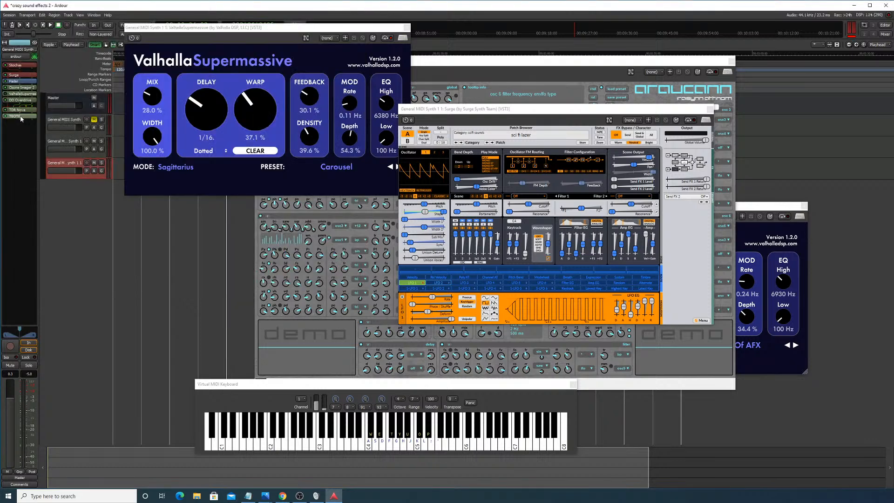
key("Delete")
left_click(24, 112)
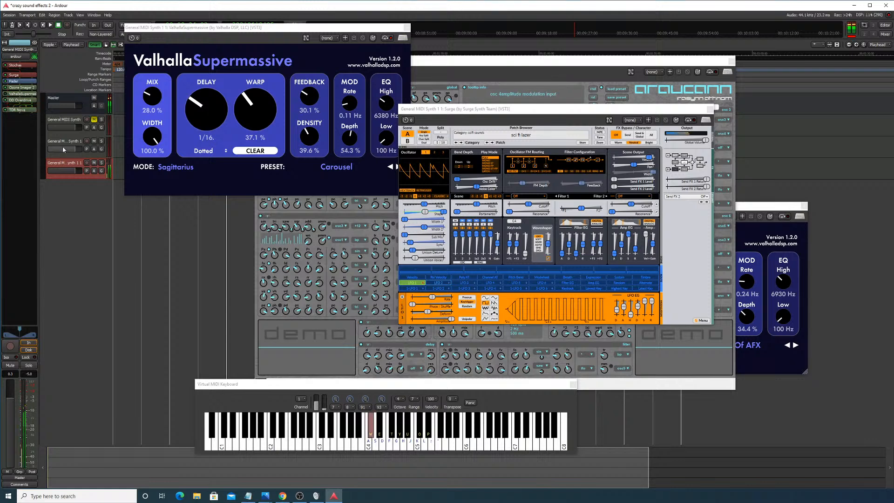
Step: In TDR Nova, pull band IV down to about -12 dB near 800 Hz and move band II to about 80 Hz
double_click(25, 108)
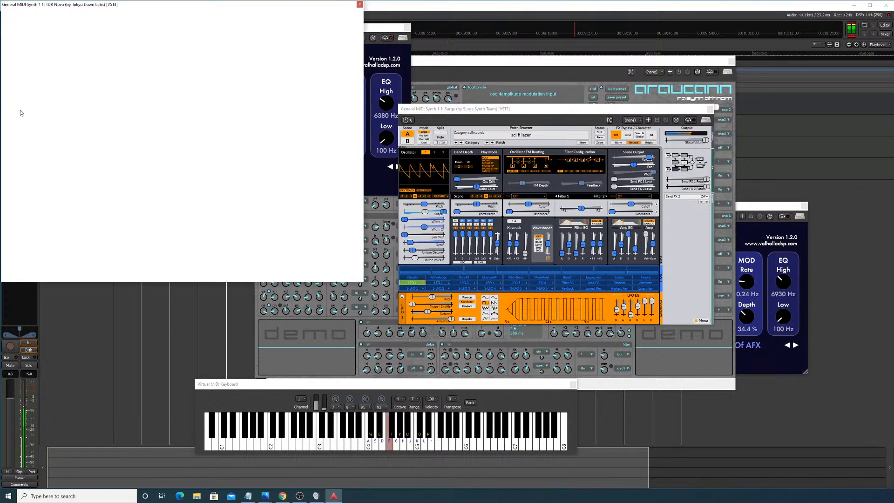
left_click_drag(168, 10, 378, 135)
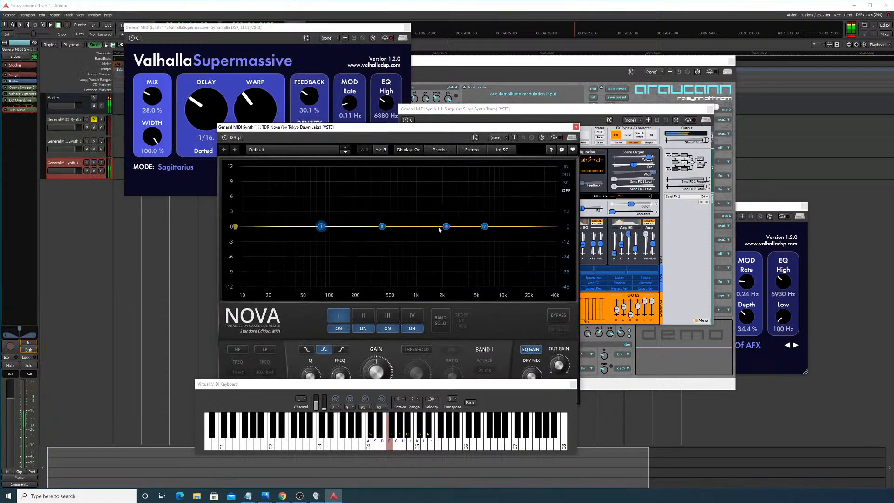
left_click_drag(484, 226, 399, 296)
left_click_drag(382, 226, 323, 224)
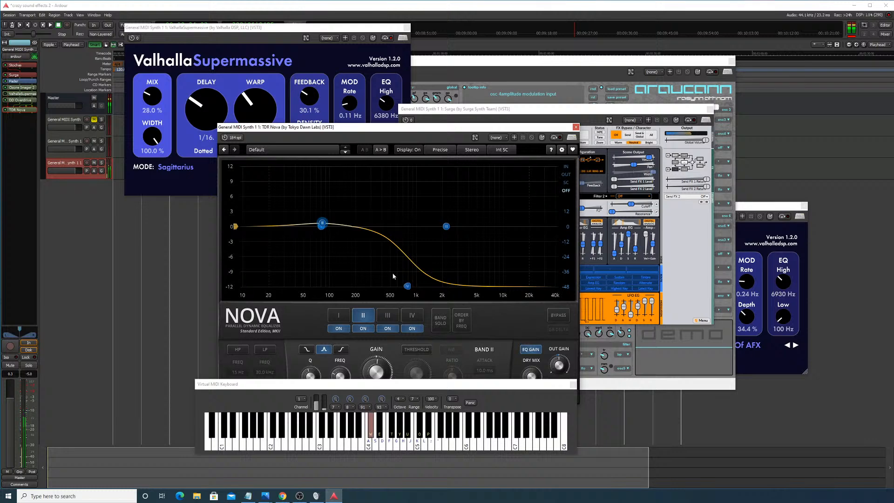
Step: Move band IV down to about 300 Hz and ease its cut to about -8 dB
left_click_drag(407, 286, 372, 285)
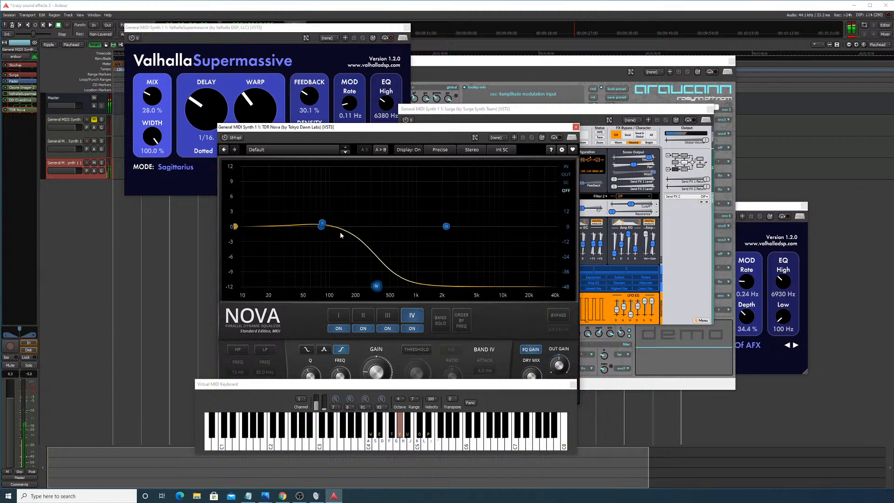
left_click_drag(378, 283, 366, 268)
left_click(405, 256)
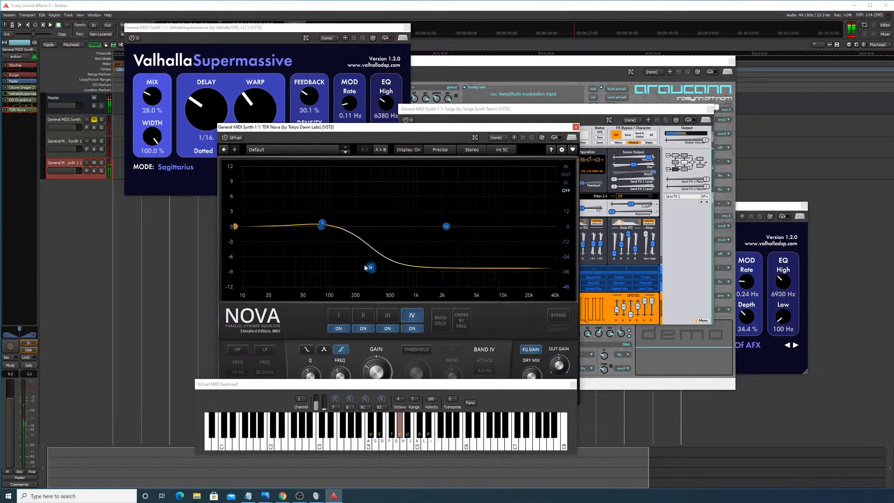
Step: Load the 1 Band Dyn preset in TDR Nova and raise band I to 6.6 dB at 59 Hz
left_click(346, 153)
left_click(346, 154)
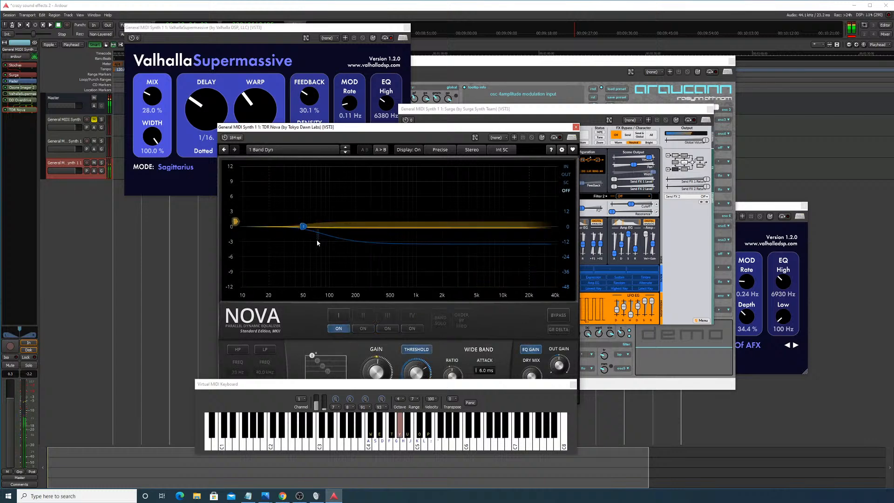
left_click_drag(304, 226, 310, 195)
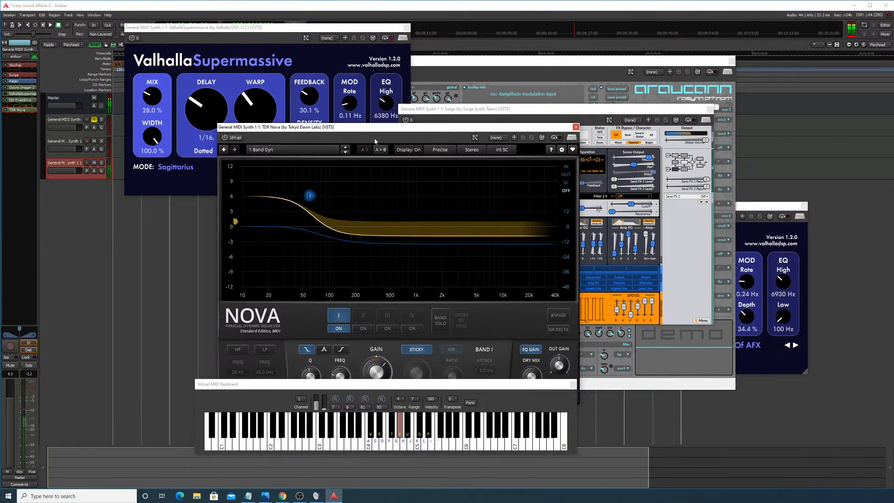
left_click_drag(375, 130, 392, 55)
mouse_move(395, 299)
left_mouse_down()
mouse_move(395, 314)
mouse_move(396, 297)
left_mouse_up()
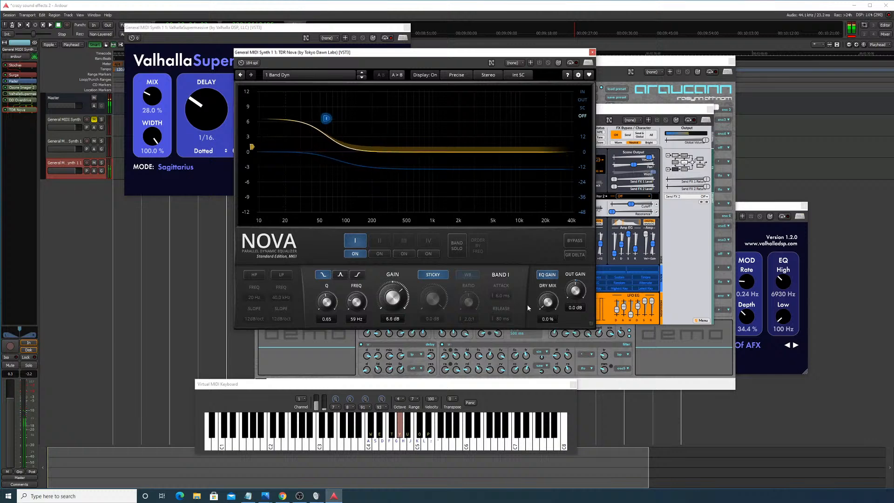
Step: Try a bell shape on band I, then shape it as a low shelf with 3.2 dB gain at 71 Hz and Q 0.65
left_click_drag(326, 301, 357, 310)
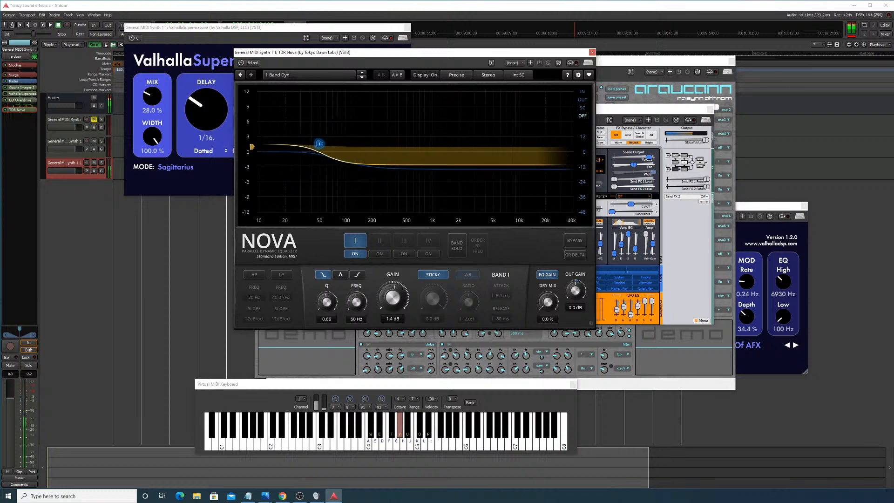
key("g")
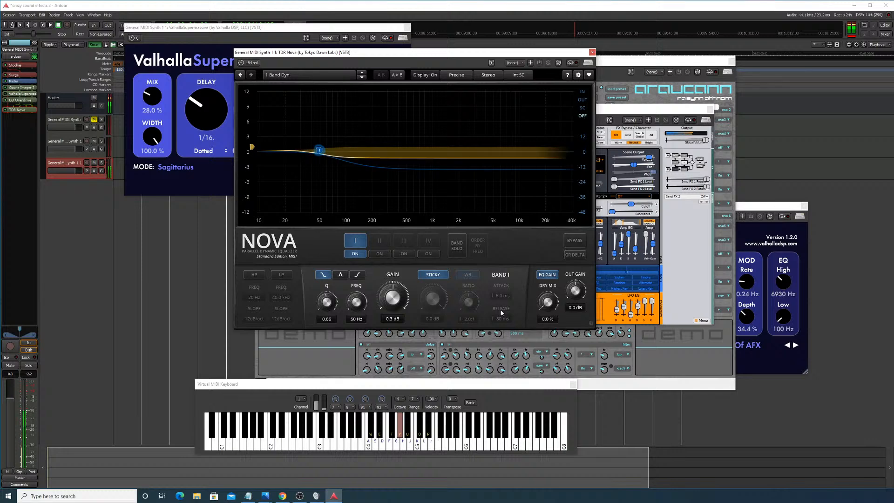
key("f")
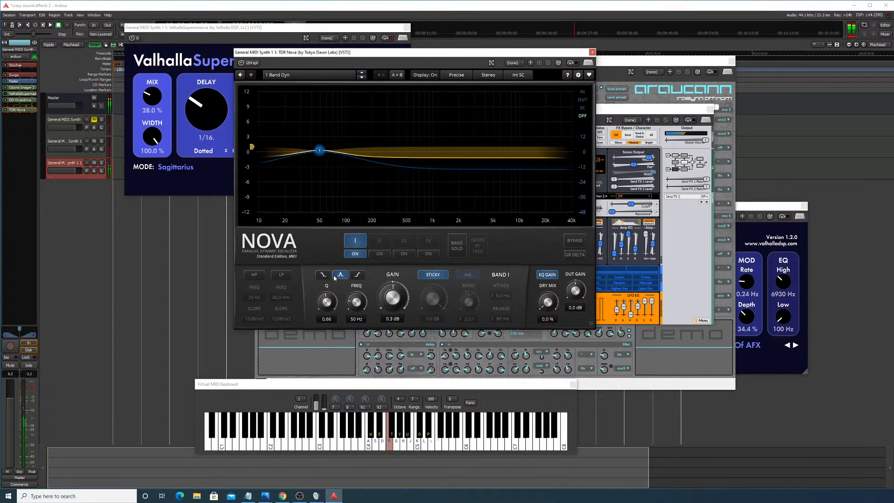
left_click_drag(320, 152, 318, 135)
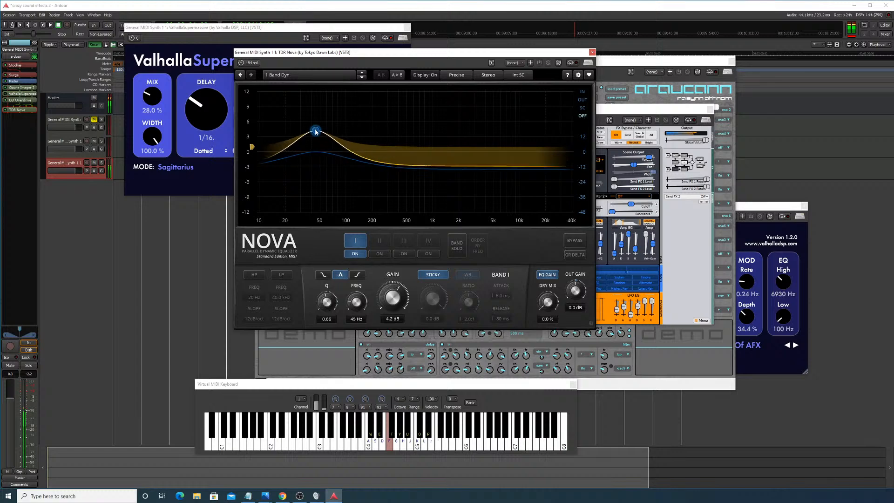
left_click(323, 275)
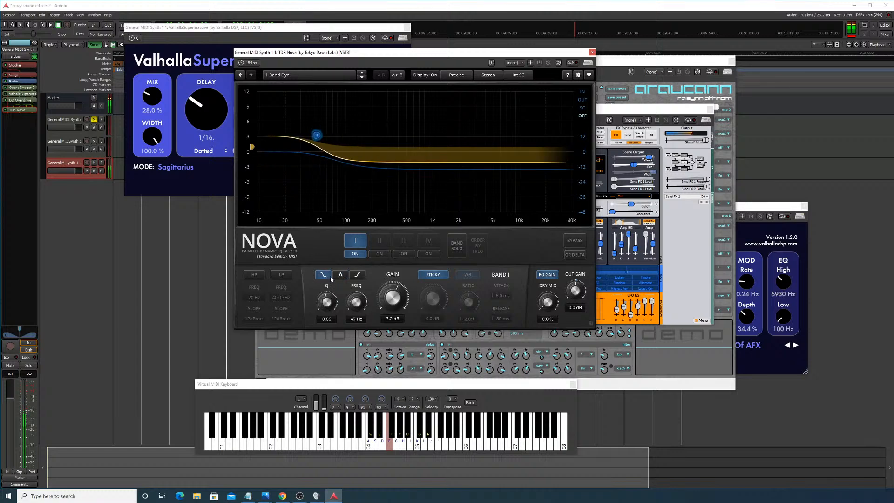
left_click_drag(354, 300, 327, 299)
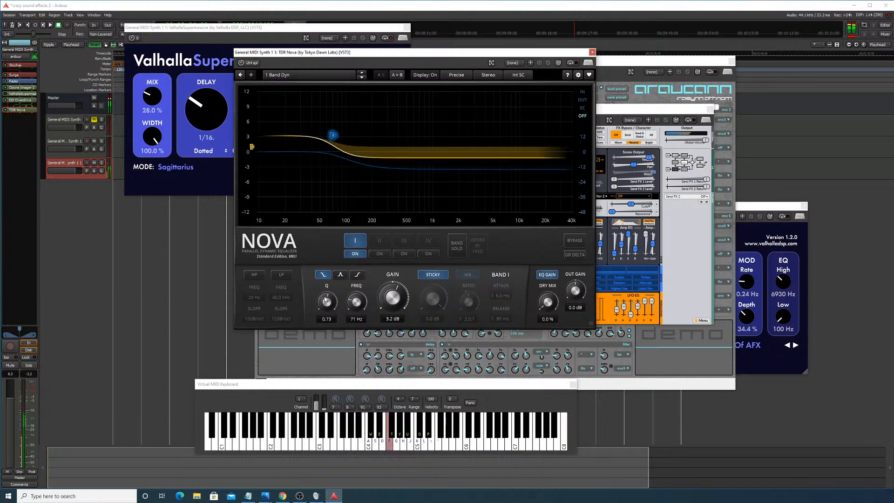
mouse_move(326, 300)
left_mouse_down()
mouse_move(327, 313)
mouse_move(327, 289)
mouse_move(327, 302)
left_mouse_up()
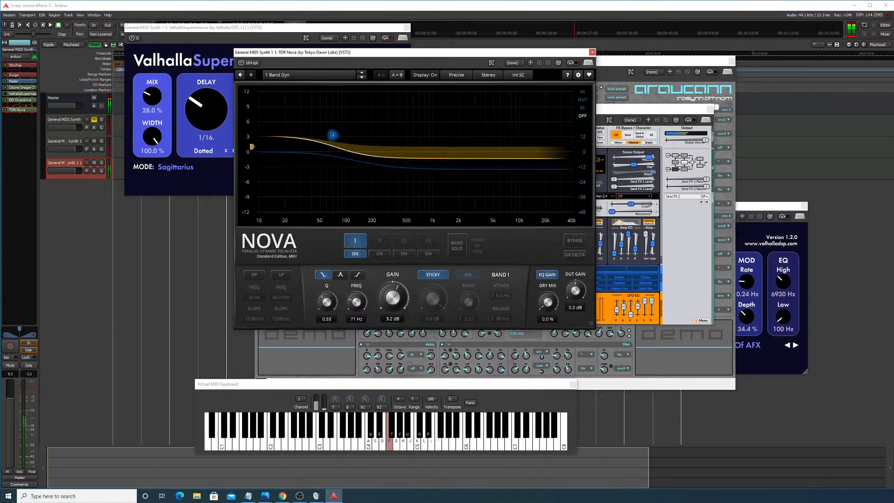
Step: Enable band I's threshold, try it at -50 dB with an inf:1 ratio, and raise the band's gain to 8.2 dB
left_click(440, 276)
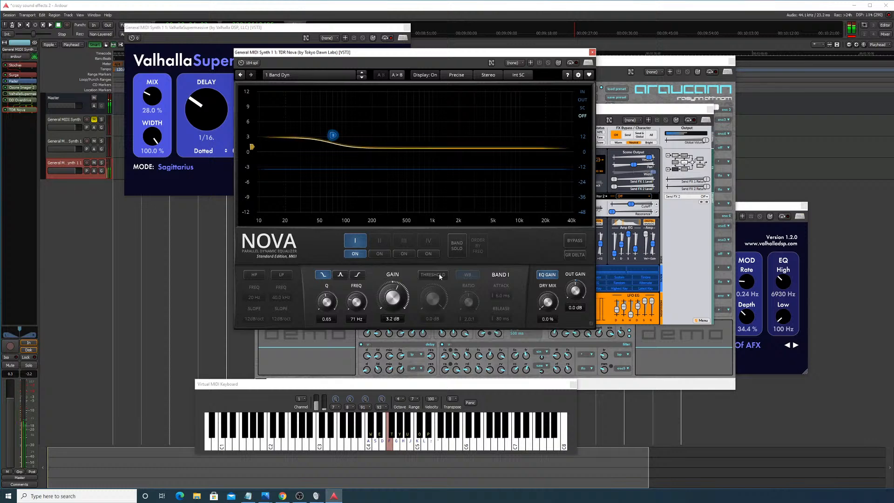
left_click(440, 276)
left_click_drag(435, 293, 436, 329)
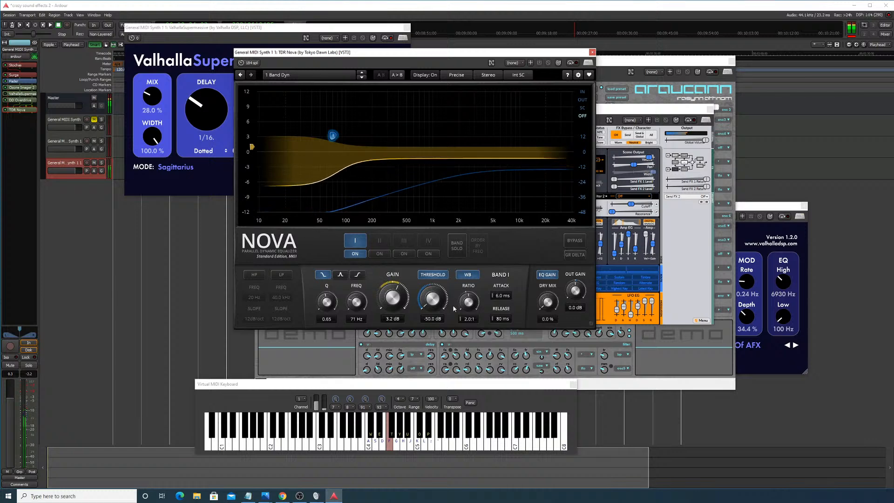
left_click_drag(468, 302, 469, 289)
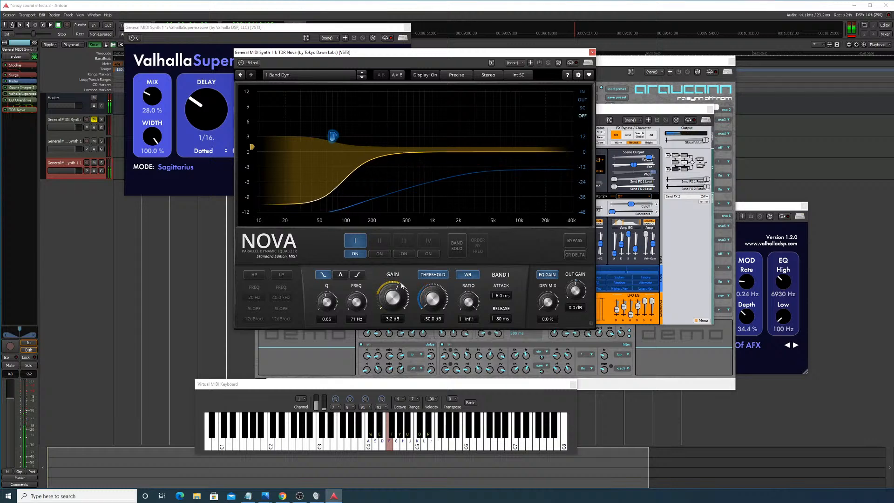
left_click_drag(333, 135, 332, 107)
left_click_drag(393, 298, 433, 232)
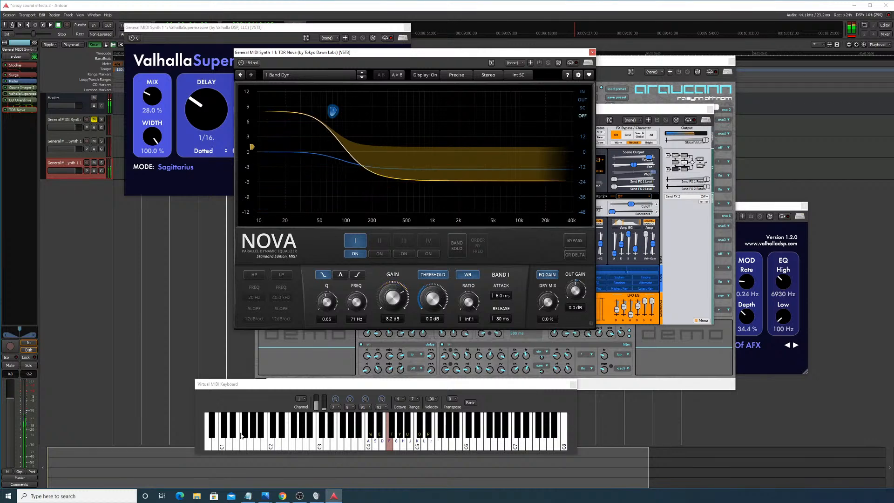
Step: Retune band I to 81 Hz with 7.2 dB gain, a -22.4 dB threshold and an inf:1 ratio
left_click_drag(331, 110, 336, 143)
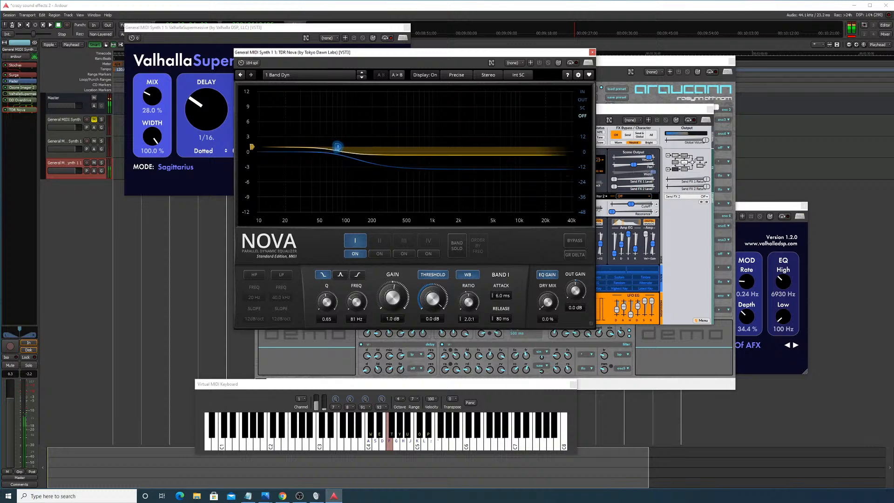
mouse_move(469, 302)
left_mouse_down()
mouse_move(469, 320)
mouse_move(469, 297)
left_mouse_up()
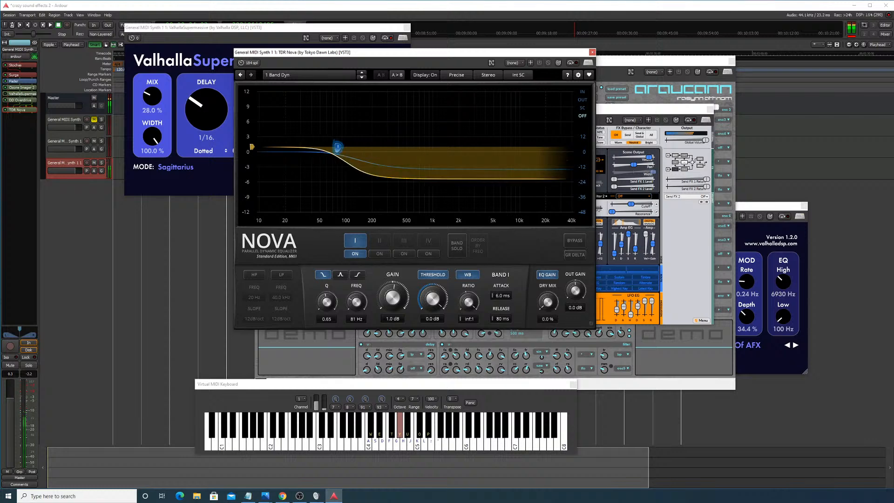
left_click_drag(433, 298, 433, 340)
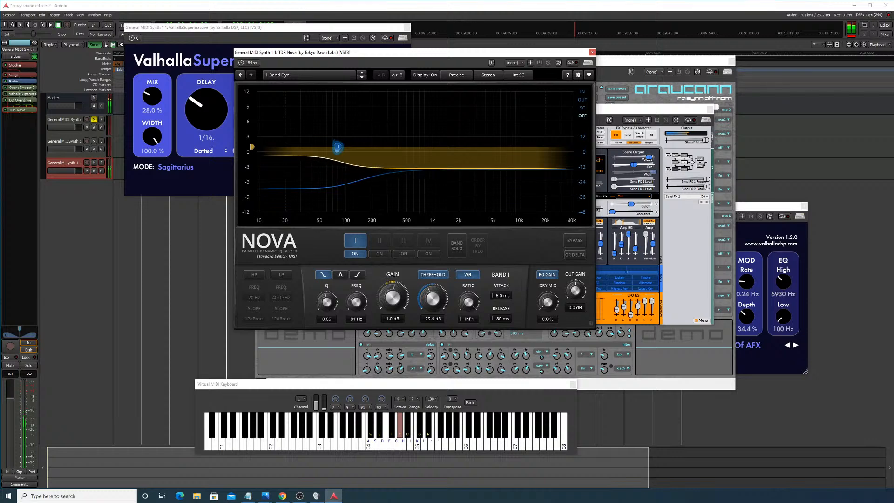
left_click_drag(433, 345, 433, 329)
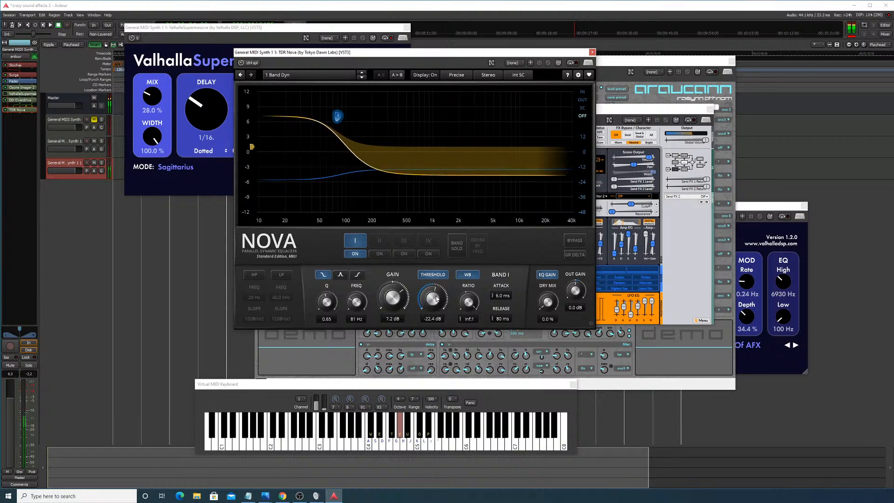
left_click_drag(442, 300, 470, 302)
Step: Step through the 2 Band Dyn and 4 Band Dyn presets and load 3 Band Dyn
left_click(362, 78)
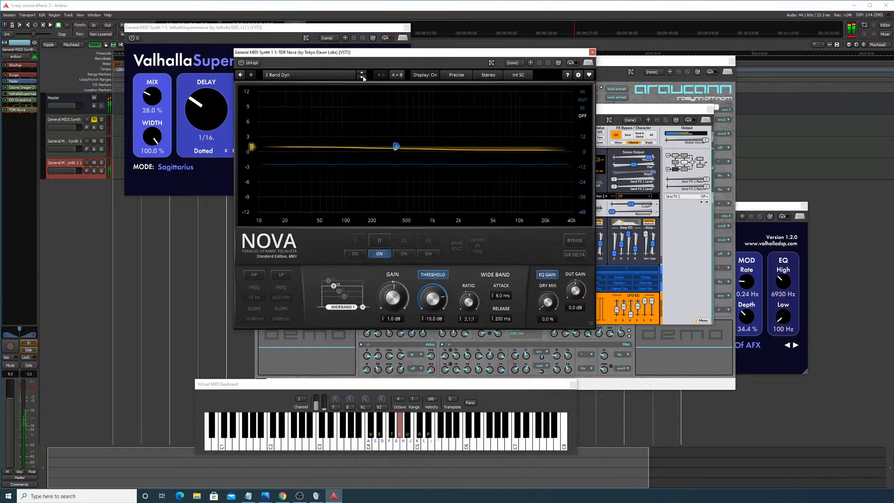
left_click(363, 78)
left_click(364, 78)
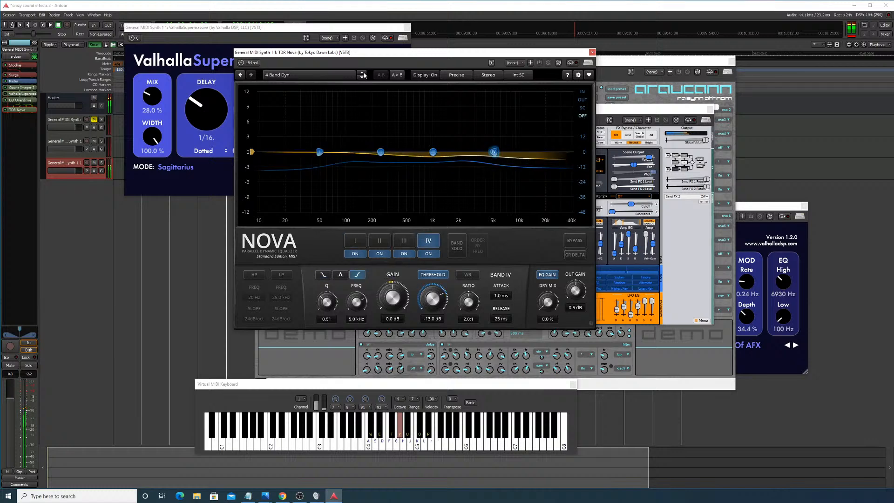
left_click(364, 73)
Step: Pull band IV to -9.6 dB at 22 Hz and lower the output gain to -0.7 dB
left_click_drag(508, 152, 419, 161)
left_click_drag(548, 302, 492, 196)
left_click_drag(419, 160, 288, 199)
left_click_drag(550, 303, 552, 354)
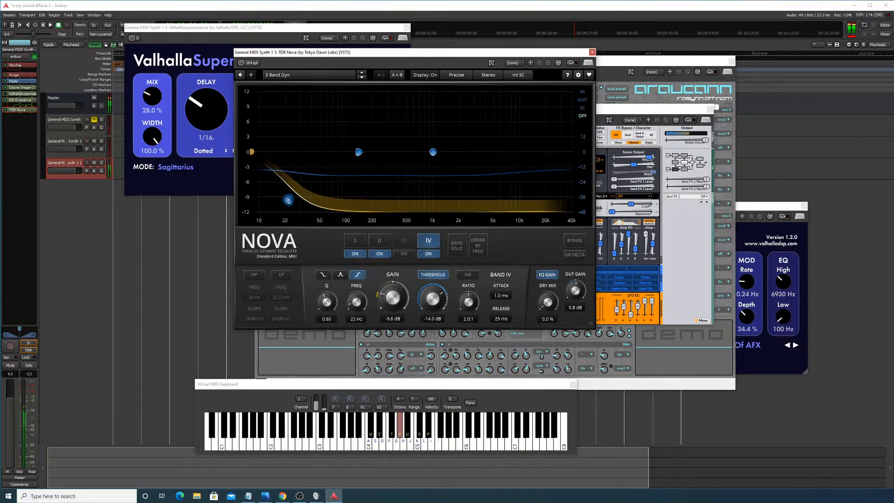
left_click_drag(580, 295, 580, 305)
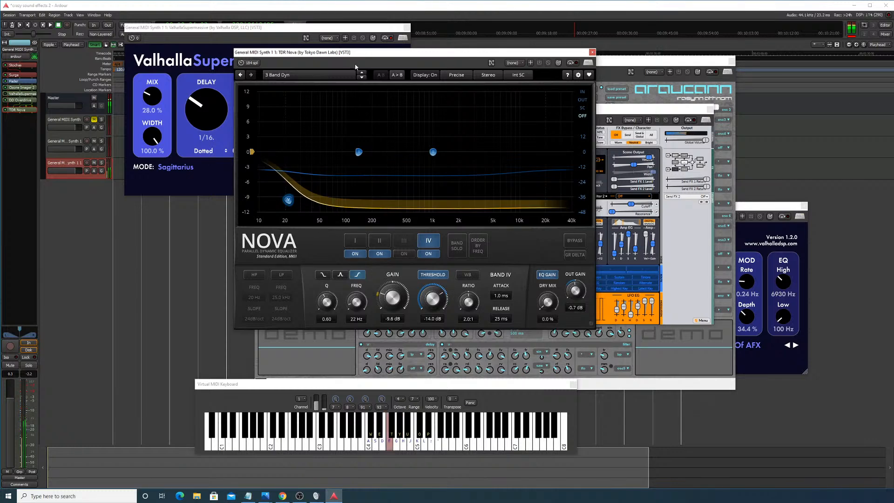
Step: Load the 4 Band Dyn preset, pull band IV to -10.7 dB at 124 Hz, and audition it with test notes
left_click(361, 78)
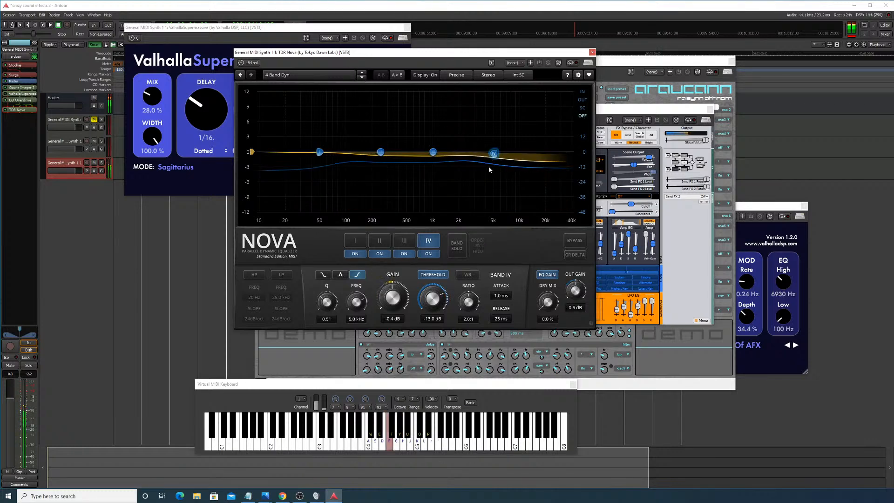
left_click_drag(490, 153, 391, 196)
mouse_move(347, 212)
left_mouse_down()
mouse_move(281, 205)
mouse_move(417, 182)
mouse_move(354, 205)
left_mouse_up()
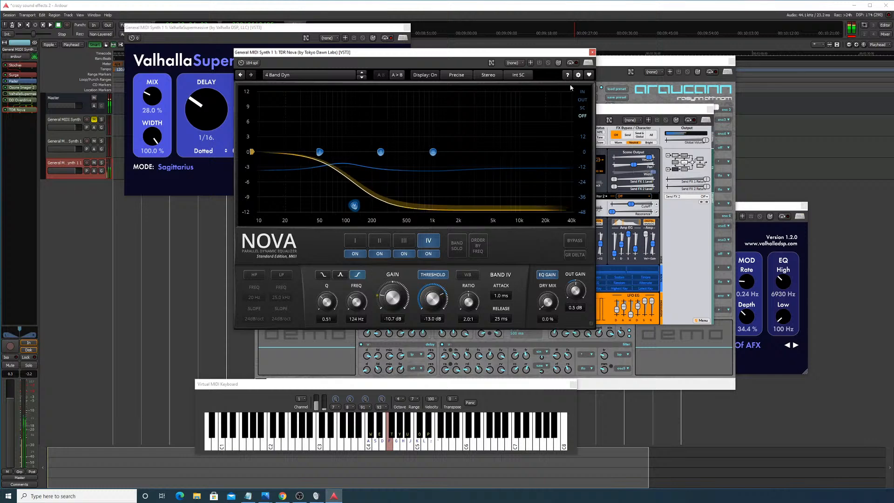
left_click(488, 76)
left_click(487, 76)
key("f")
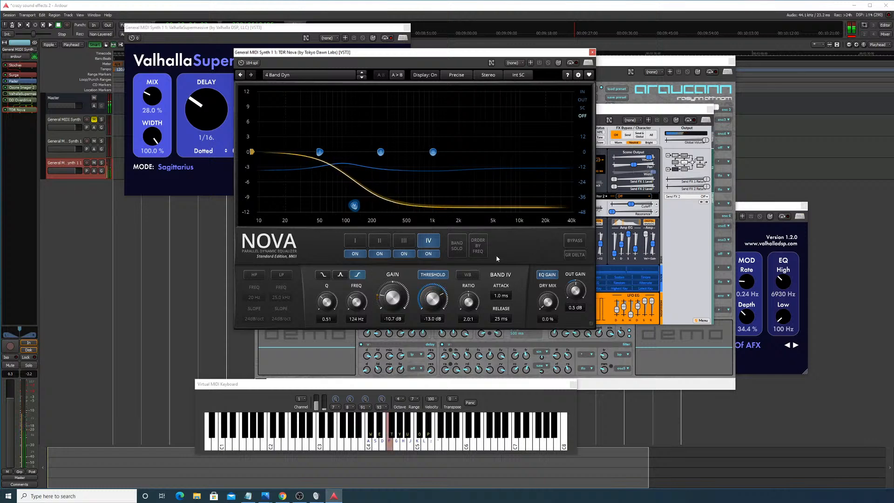
key("f")
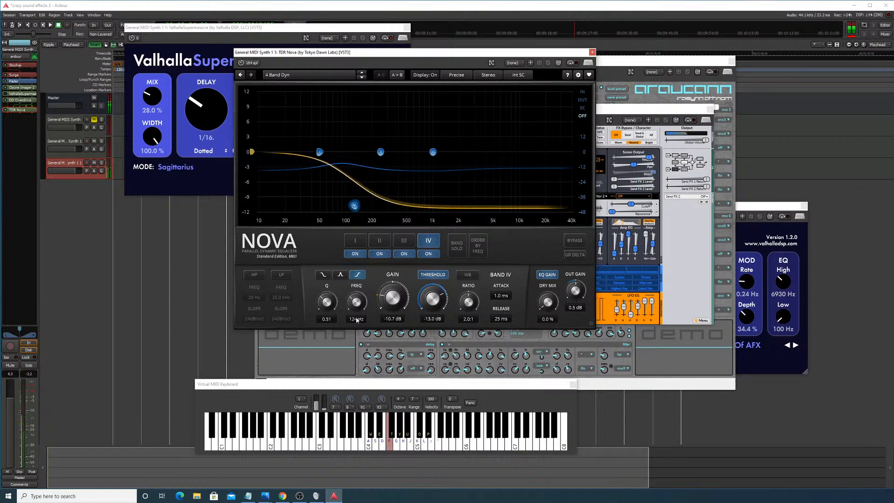
key("f")
Step: Set band IV to -18.0 dB at 624 Hz, play a test note, and close the TDR Nova window
left_click_drag(354, 205, 415, 197)
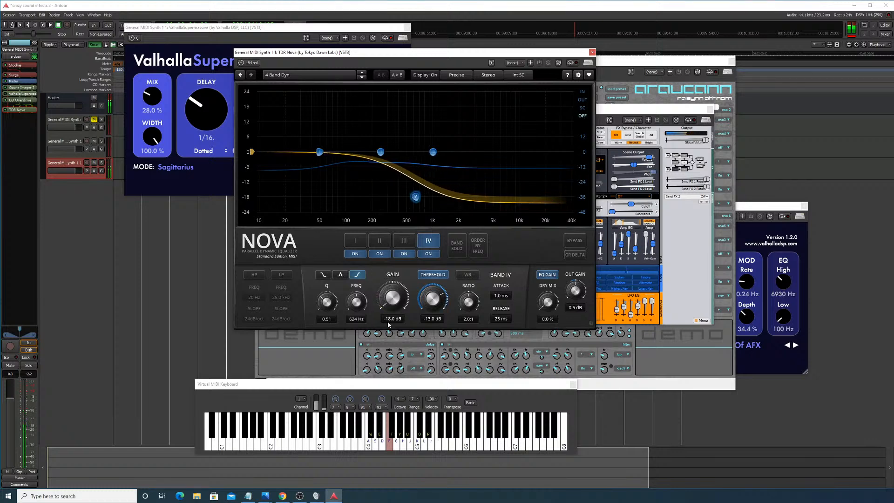
left_click(390, 442)
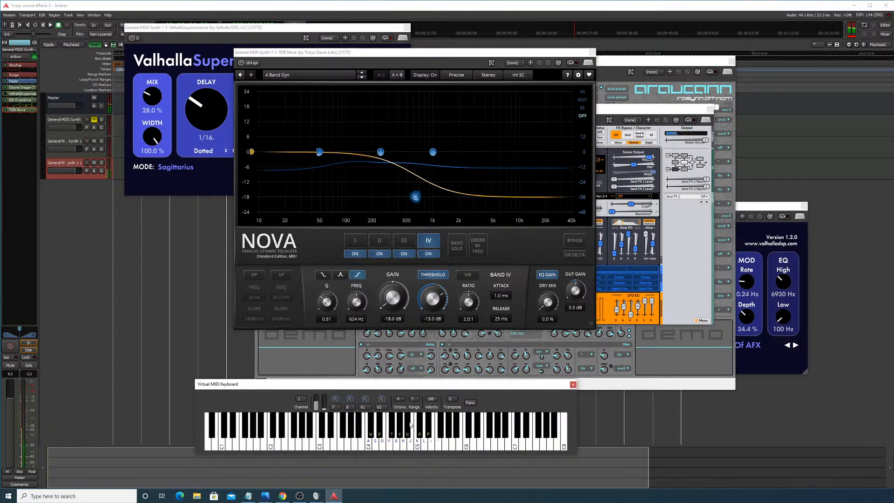
left_click(592, 52)
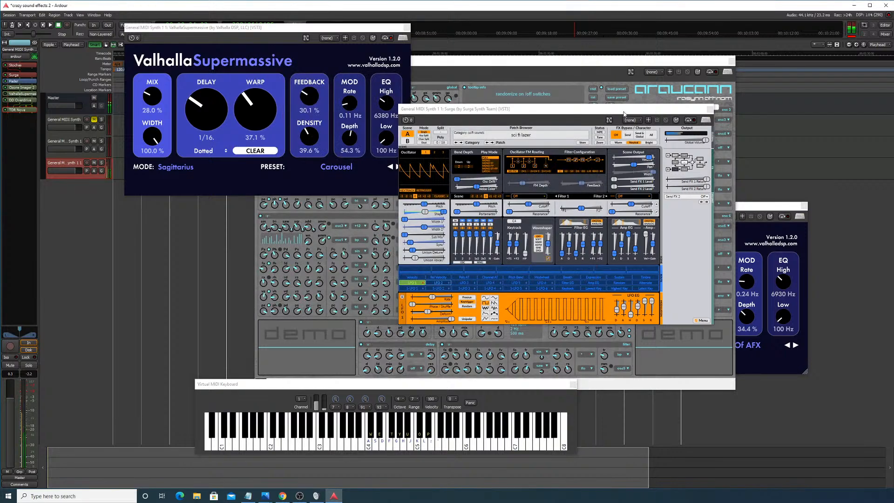
Step: Move the Surge window clear of the other plugins and play repeated notes to audition the equalized laser sound
left_click_drag(626, 110, 688, 92)
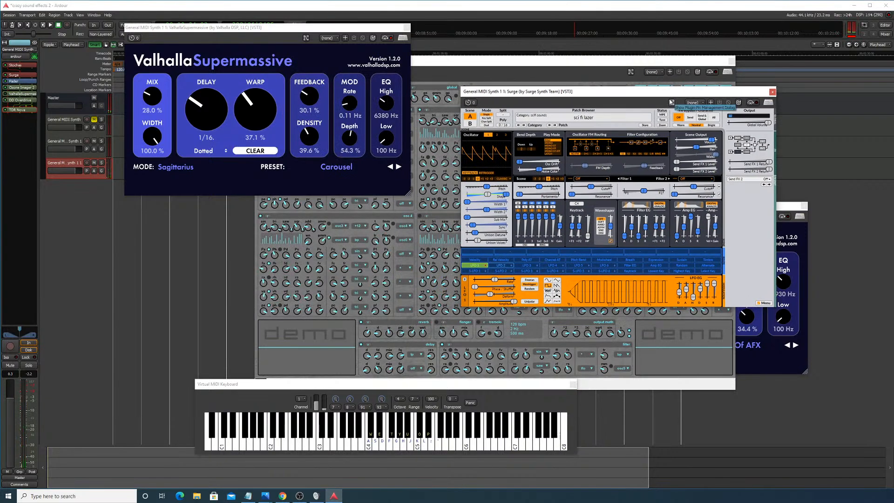
key("f")
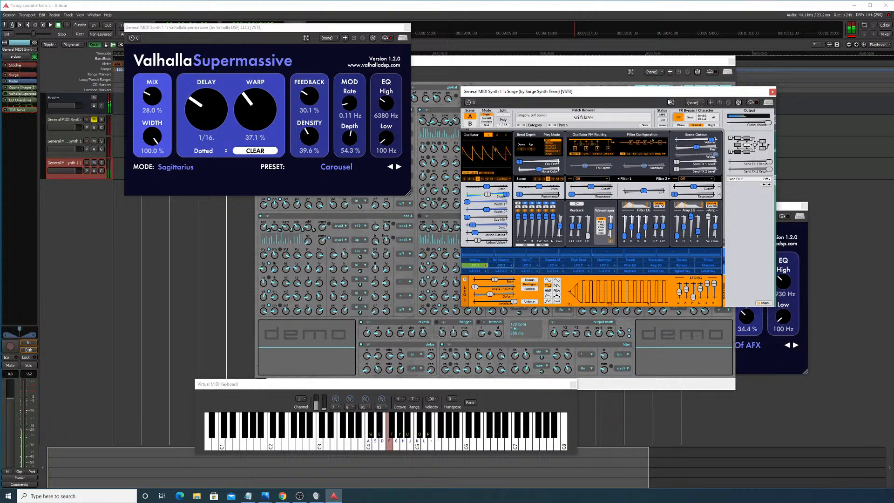
left_click(16, 112)
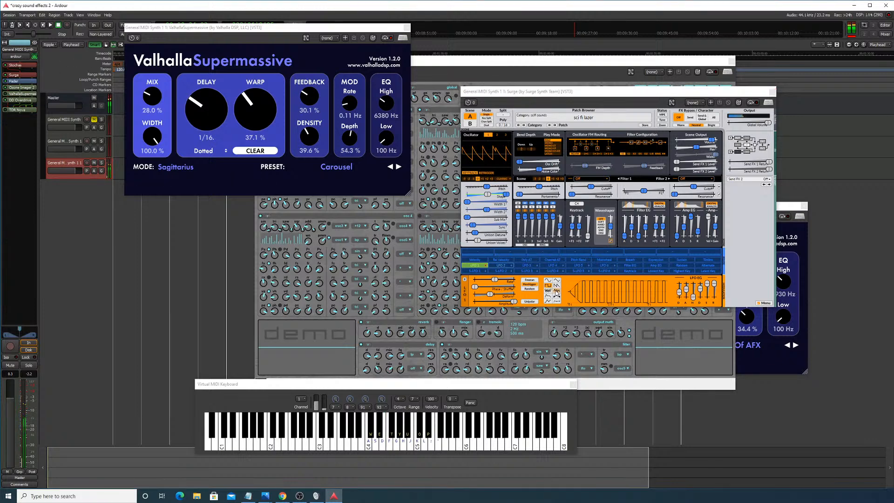
key("f")
key("f")
key("f")
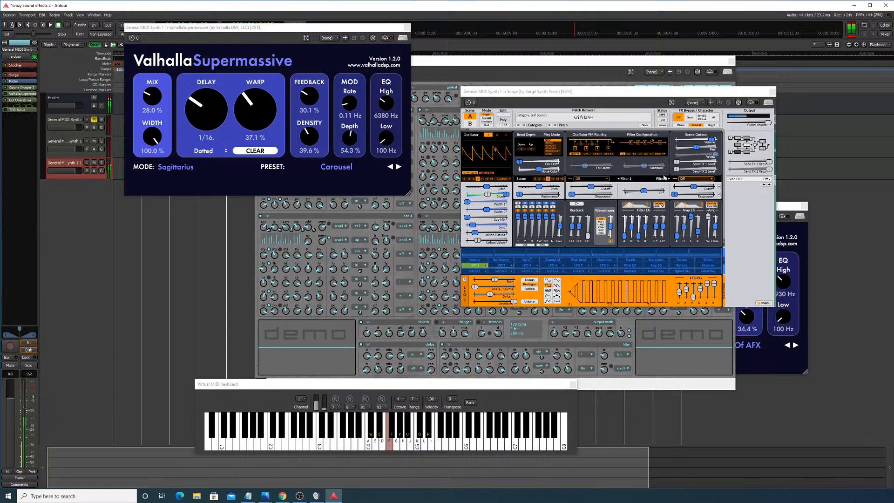
Step: Increase LFO 1's modulation of the Osc 1 Shape and play test notes to audition it
key("f")
left_click(505, 194)
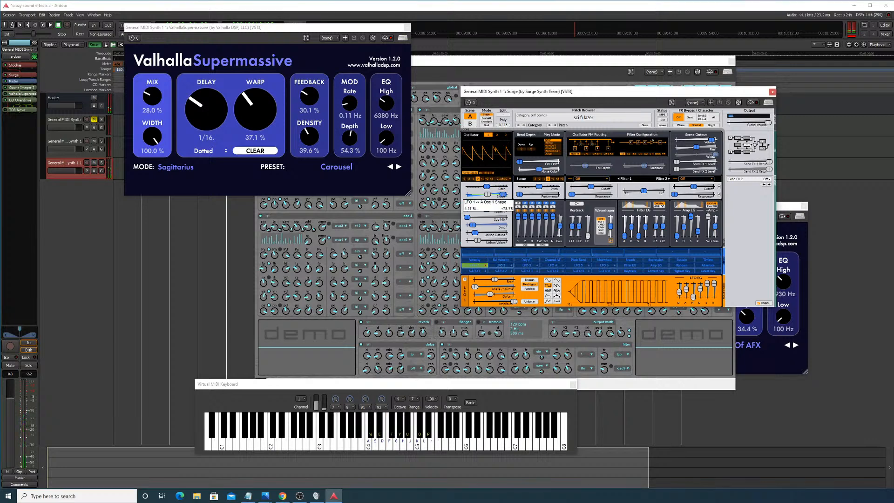
left_click_drag(503, 194, 505, 196)
key("f")
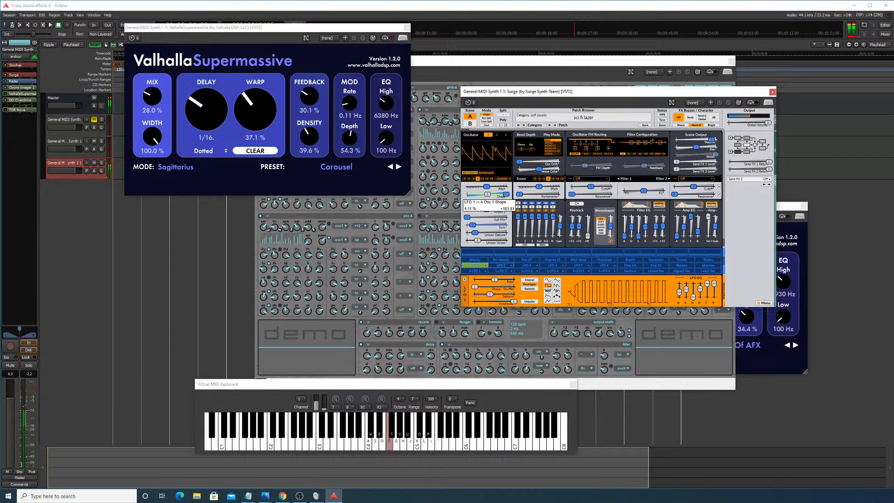
key("y")
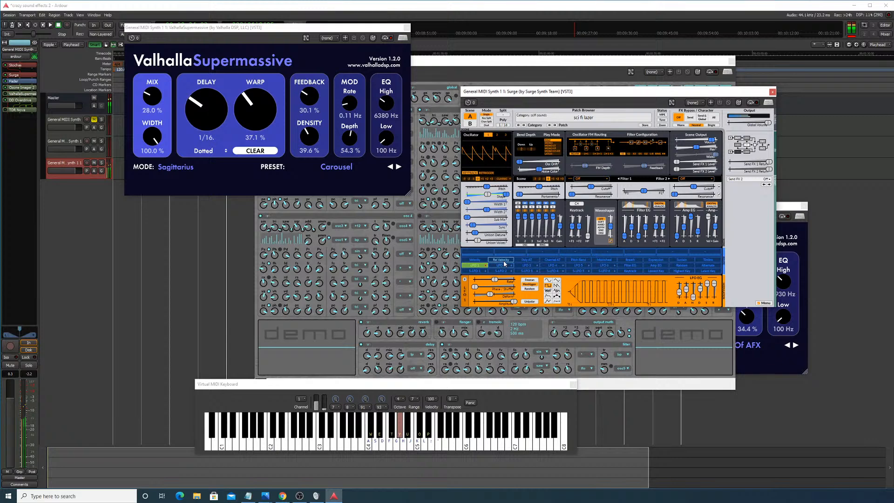
Step: Arm LFO 2 as modulation source, adjust its amounts on the Osc 1 Width 1 and Sync, and play test notes
left_click(503, 265)
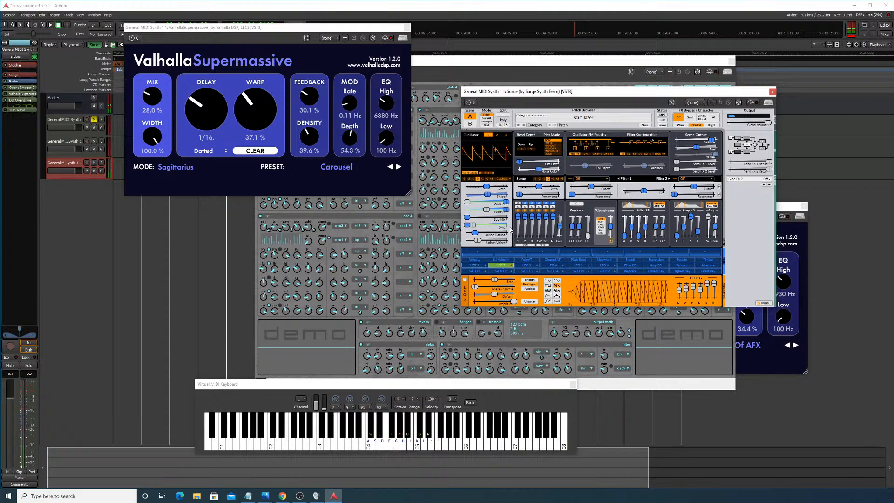
key("f")
left_click_drag(507, 204, 470, 228)
key("y")
key("f")
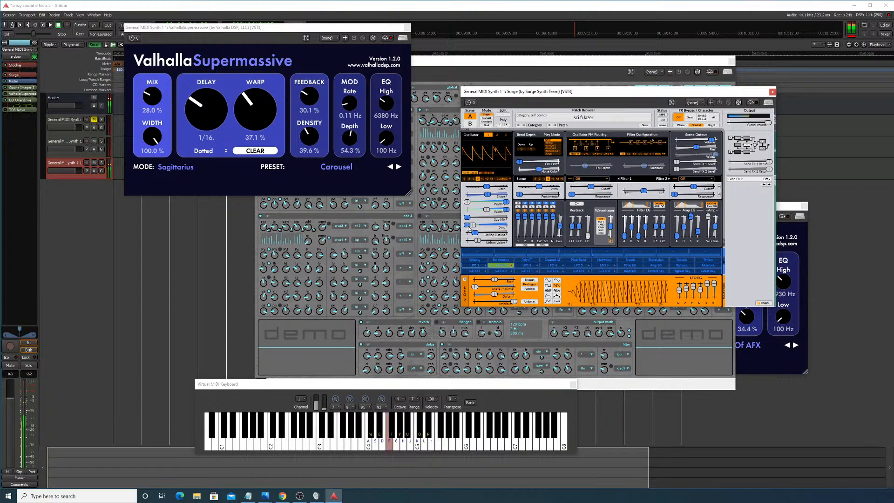
key("y")
Step: Raise LFO 2's modulation of the Osc 1 Sync, trim it back slightly, and audition it with several notes
left_click_drag(468, 226, 487, 227)
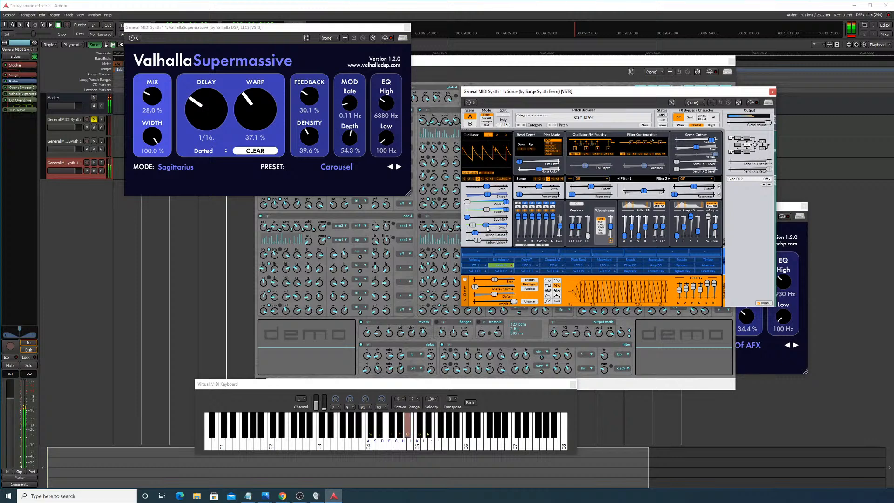
key("f")
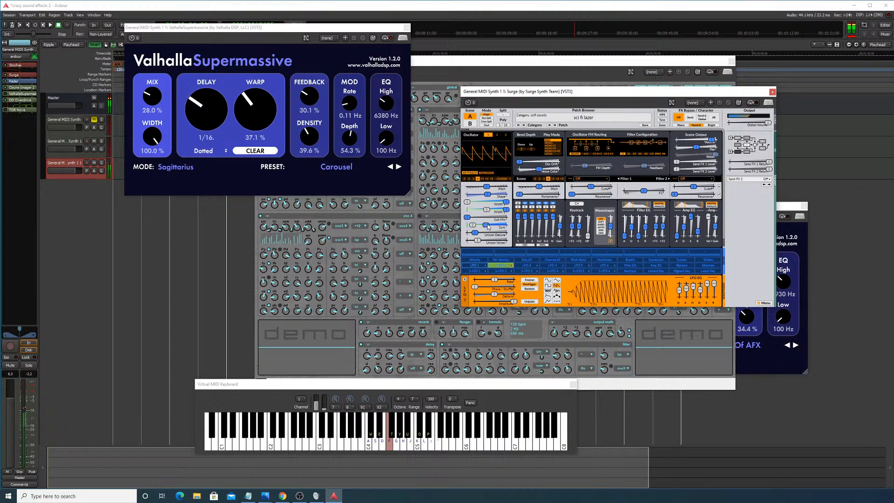
key("t")
left_click_drag(487, 225, 485, 226)
key("f")
key("y")
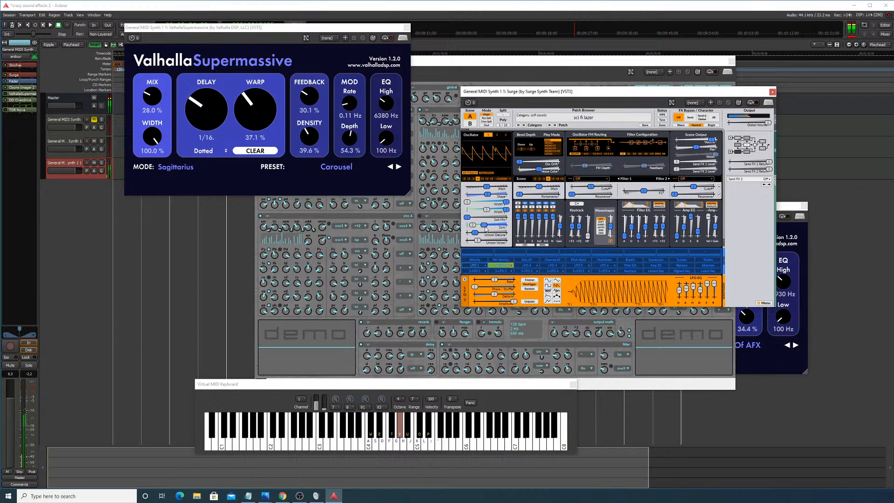
key("u")
key("f")
key("o")
Step: Reduce LFO 2's Sync modulation slightly, modulate the Osc 1 unison controls with it, and play test notes
left_click_drag(488, 227, 473, 241)
key("f")
key("u")
key("f")
key("u")
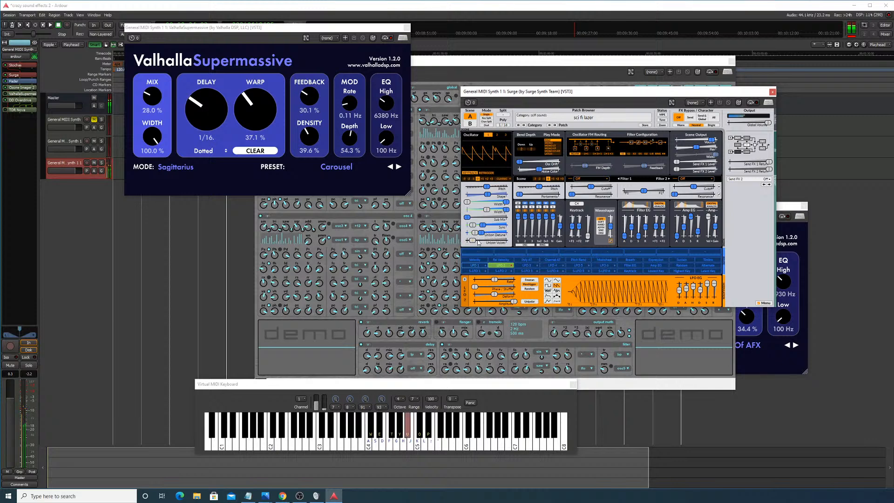
key("o")
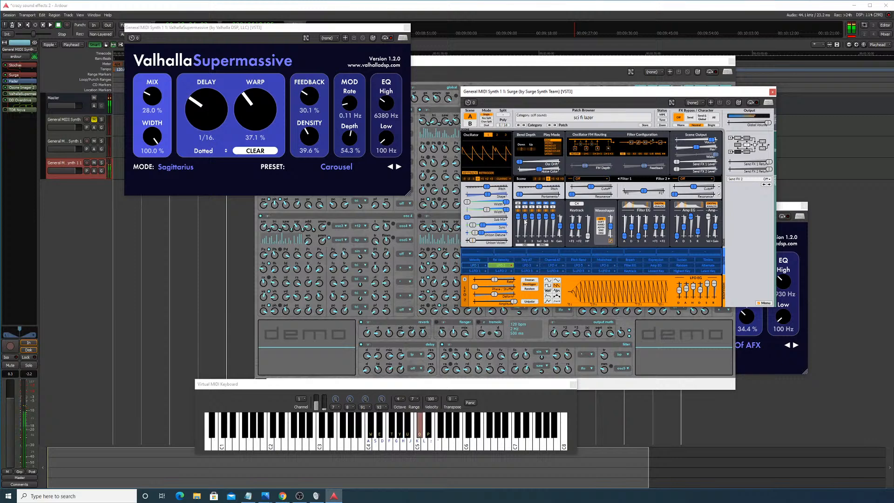
Step: Try a small LFO 2 modulation of 2.41% on the Osc 1 Sub Mix while playing test notes
key("f")
mouse_move(475, 217)
left_mouse_down()
mouse_move(506, 217)
mouse_move(473, 218)
left_mouse_up()
key("u")
key("f")
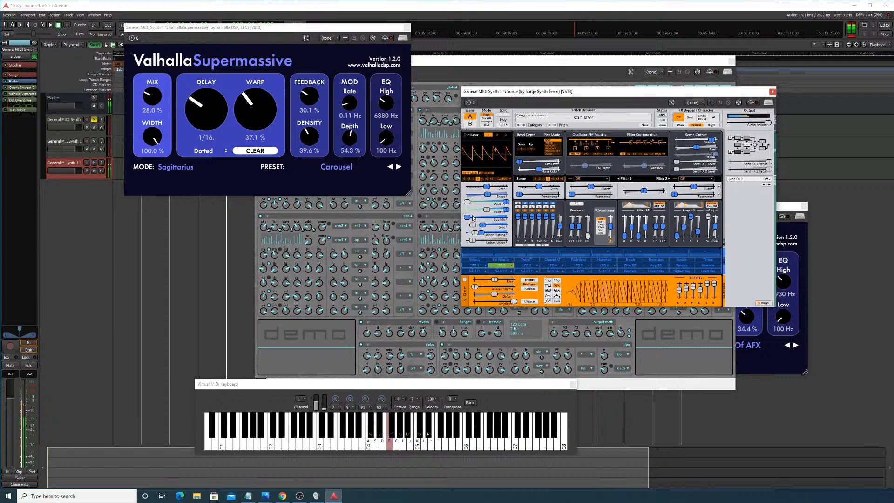
key("u")
Step: Try LFO 2's modulation of the Osc 1 Sub Mix at 100% and audition it
right_click(468, 218)
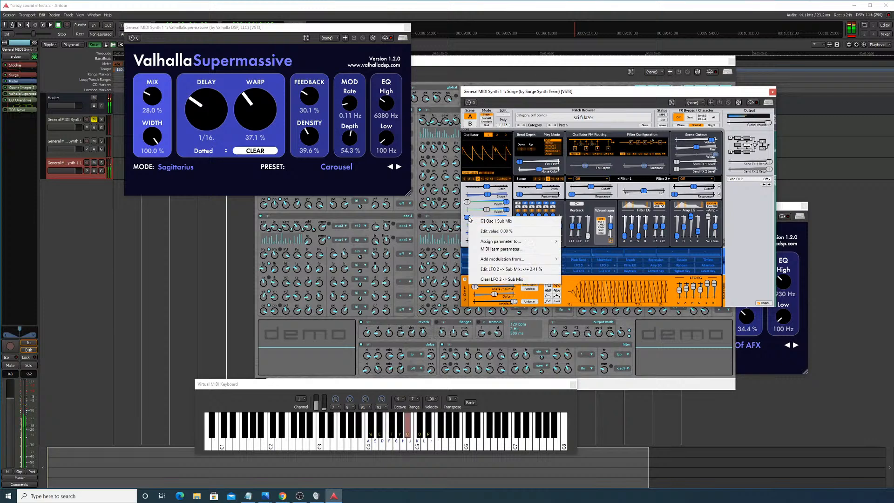
left_click(469, 218)
left_click_drag(468, 218, 507, 220)
key("f")
key("u")
key("f")
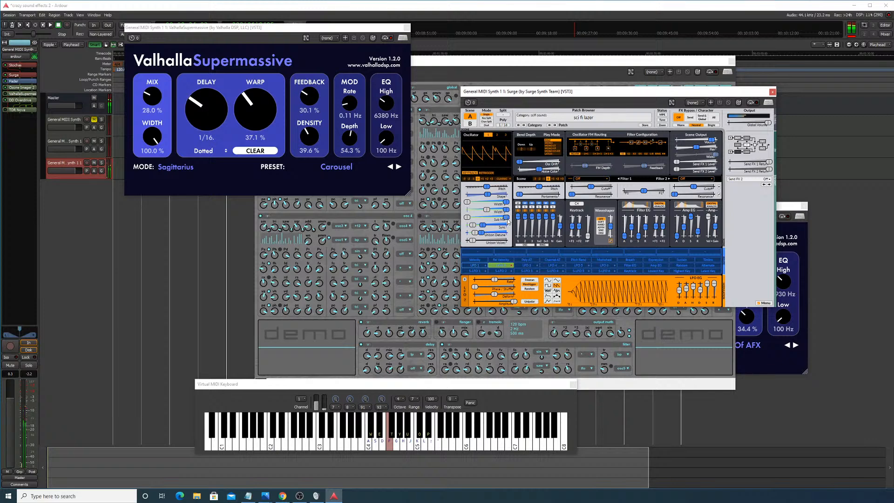
key("o")
Step: Clear LFO 2's modulation of the Osc 1 Sub Mix, try a negative amount, and clear that as well
right_click(506, 221)
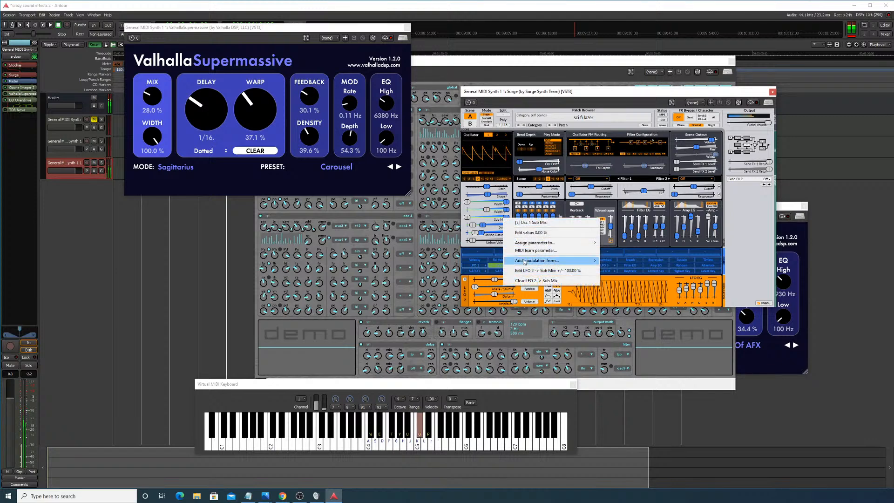
left_click(512, 281)
key("f")
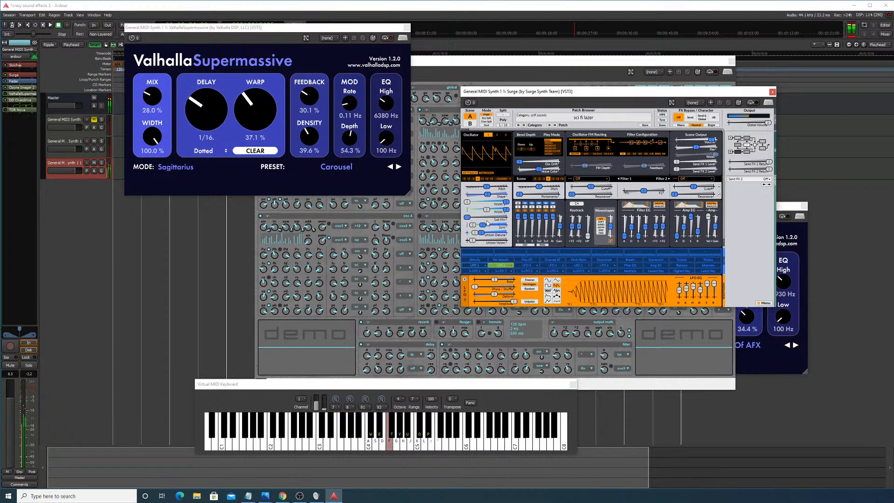
left_click_drag(471, 220, 494, 218)
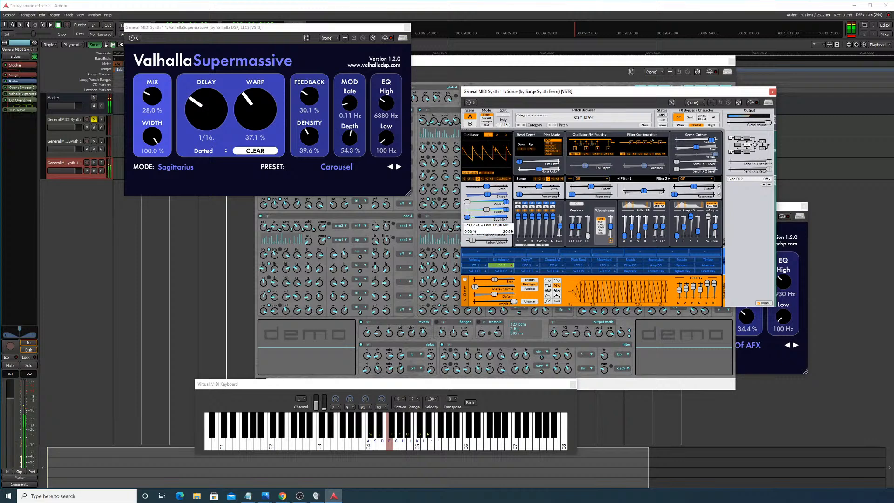
right_click(470, 218)
left_click(502, 281)
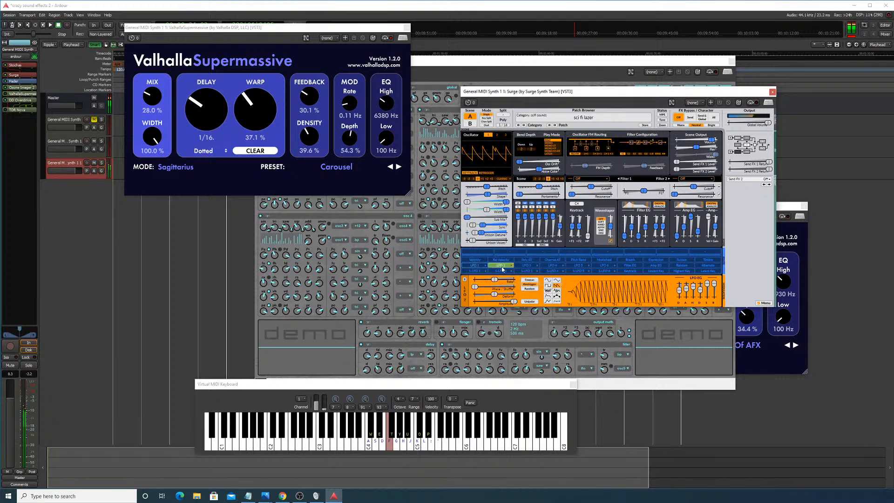
Step: Try the Osc 1 Sub Mix level at 94.29% with test notes and pull it back near zero
left_click_drag(469, 218, 504, 218)
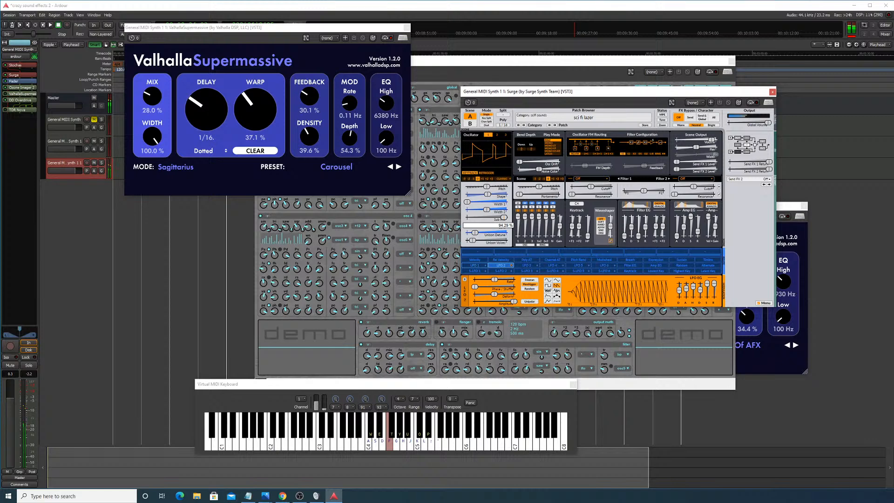
key("u")
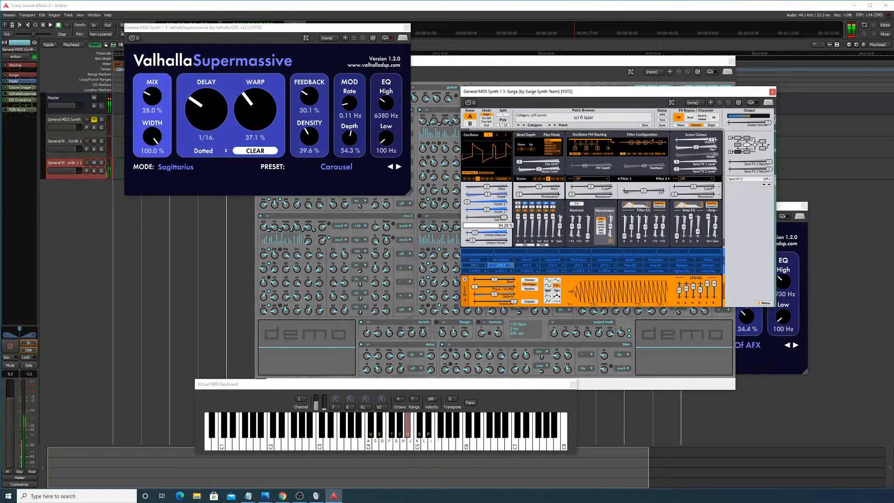
key("o")
left_click_drag(503, 217, 473, 218)
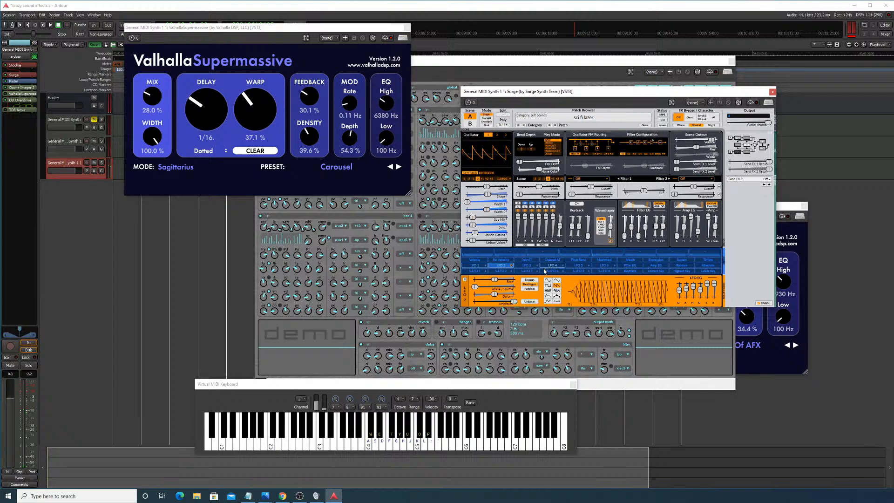
Step: Raise LFO 3's envelope delay slightly, route it to the Osc 1 Sub Mix at a high amount, and audition it
left_click(526, 265)
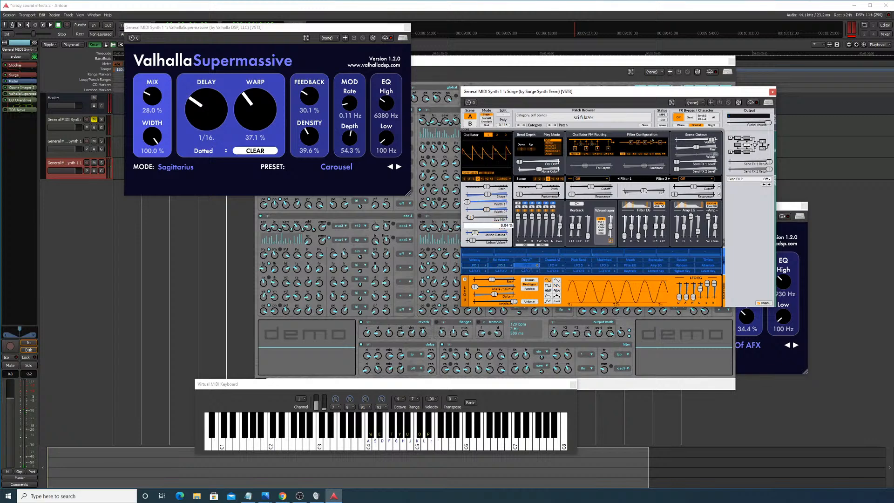
mouse_move(681, 297)
left_mouse_down()
mouse_move(687, 289)
mouse_move(680, 295)
left_mouse_up()
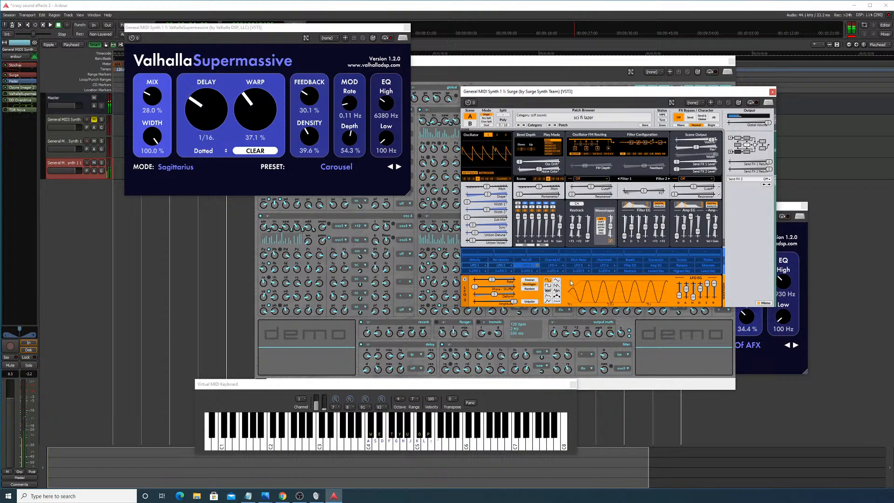
left_click(522, 264)
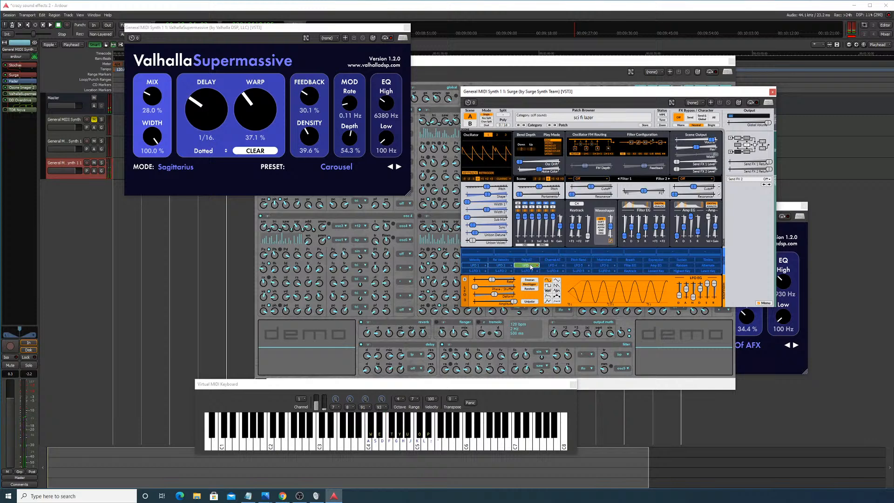
left_click(482, 220)
left_click_drag(470, 218, 508, 221)
key("f")
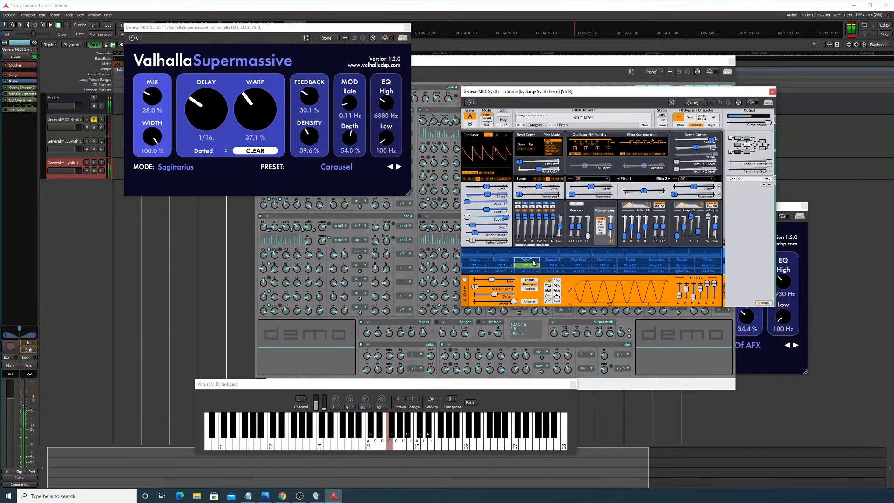
key("u")
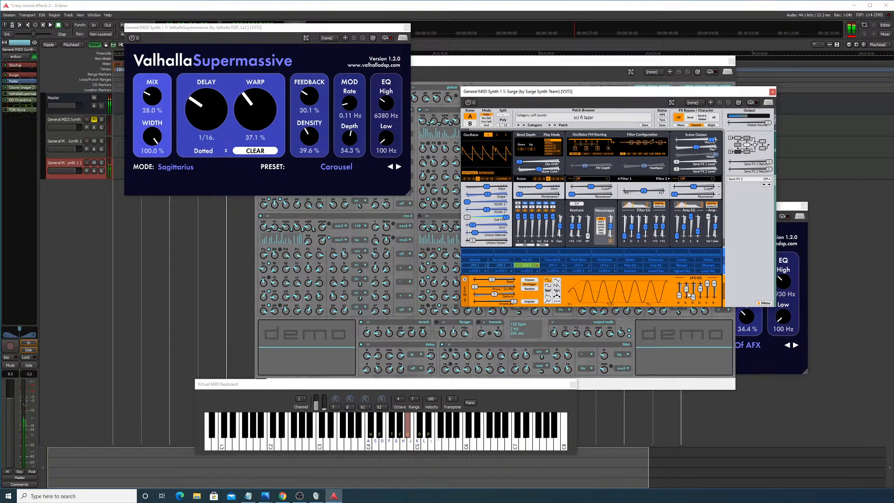
Step: Switch LFO 3 to a triangle wave with a longer attack and a faster rate, and play test notes
left_click_drag(686, 289, 685, 288)
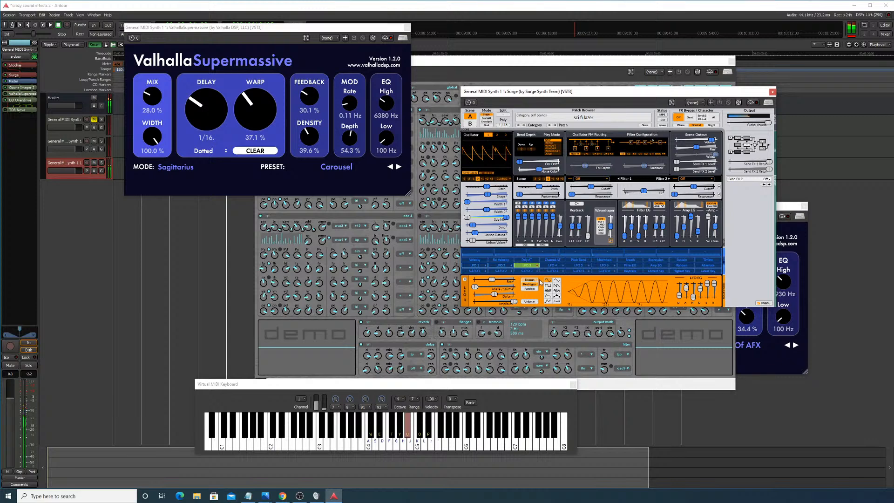
left_click(556, 282)
key("o")
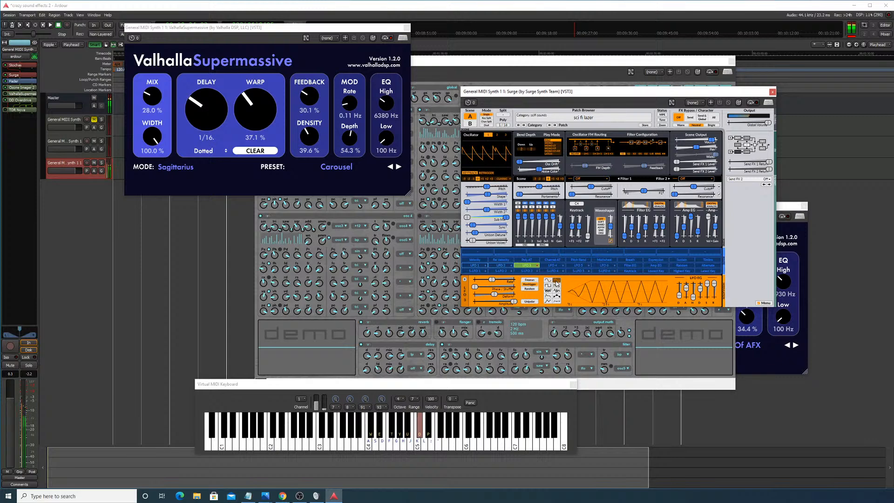
left_click_drag(498, 279, 499, 282)
key("f")
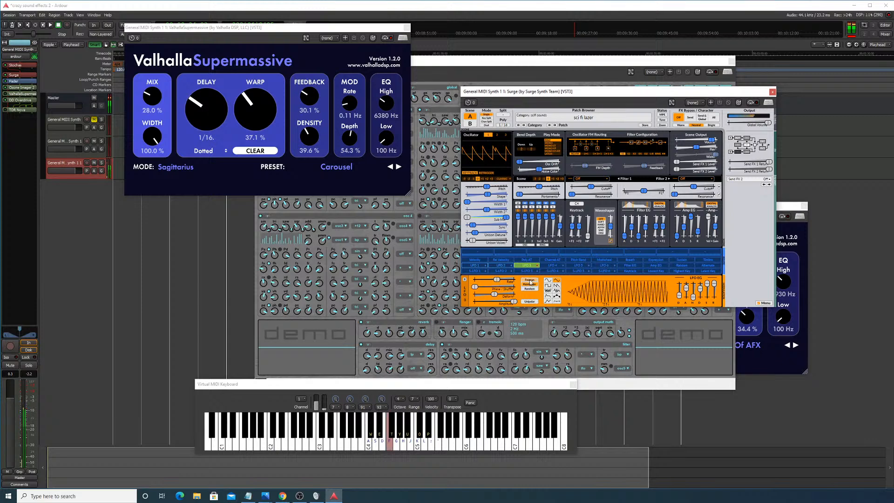
Step: Change LFO 3 to a square wave, fine-tune its Osc 1 Sub Mix modulation, and audition it
left_click(547, 286)
key("o")
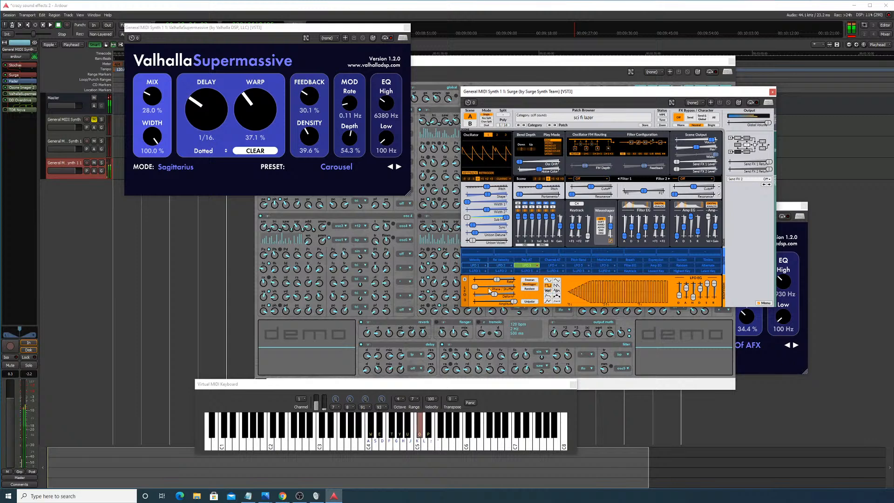
left_click_drag(507, 217, 507, 221)
key("f")
key("o")
Step: Try a very fast LFO 3 rate, ease it back, adjust its envelope's early stages, and play test notes
left_click_drag(498, 279, 509, 282)
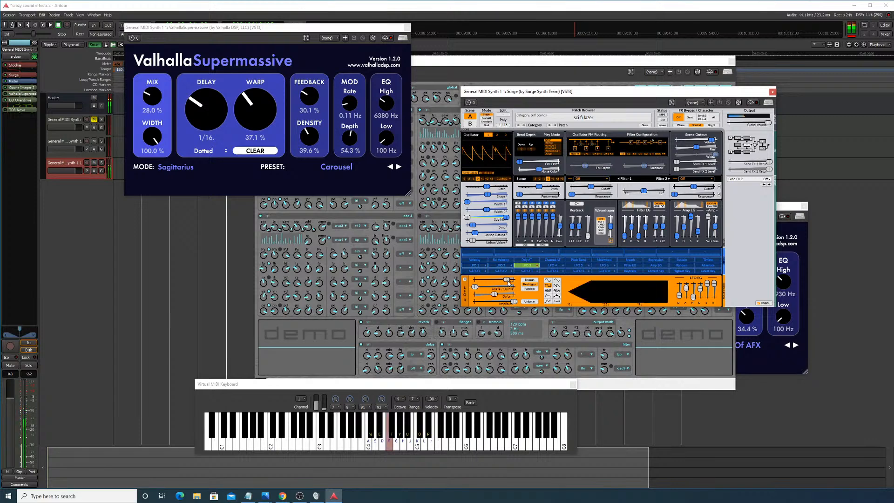
key("o")
left_click_drag(507, 280, 504, 280)
left_click_drag(686, 288, 682, 299)
key("f")
key("o")
key("f")
Step: Slow LFO 3's rate down to widely spaced pulses, tweak its Deform, and audition it
left_click_drag(505, 280, 493, 283)
key("o")
key("f")
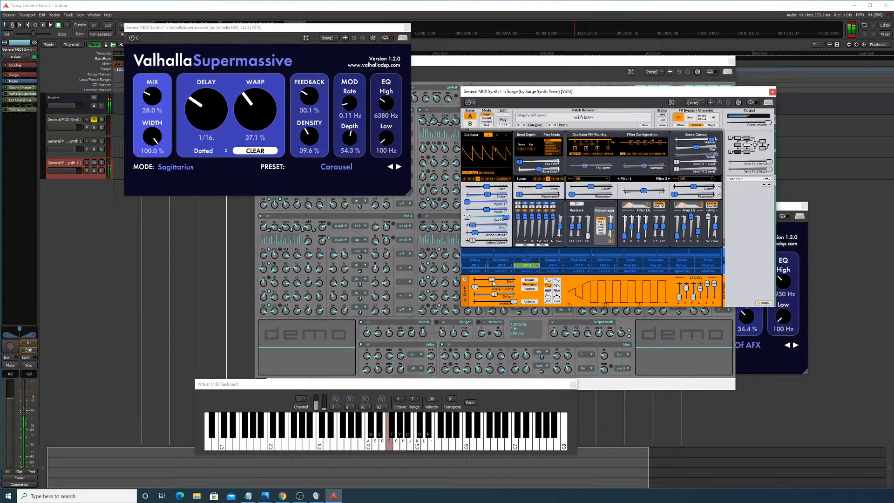
key("o")
mouse_move(495, 297)
left_mouse_down()
mouse_move(511, 297)
mouse_move(477, 297)
mouse_move(509, 297)
mouse_move(494, 295)
left_mouse_up()
key("f")
Step: Compare sawtooth, sine and triangle waveforms for LFO 3 against square, return to square, and play a test note
left_click(558, 286)
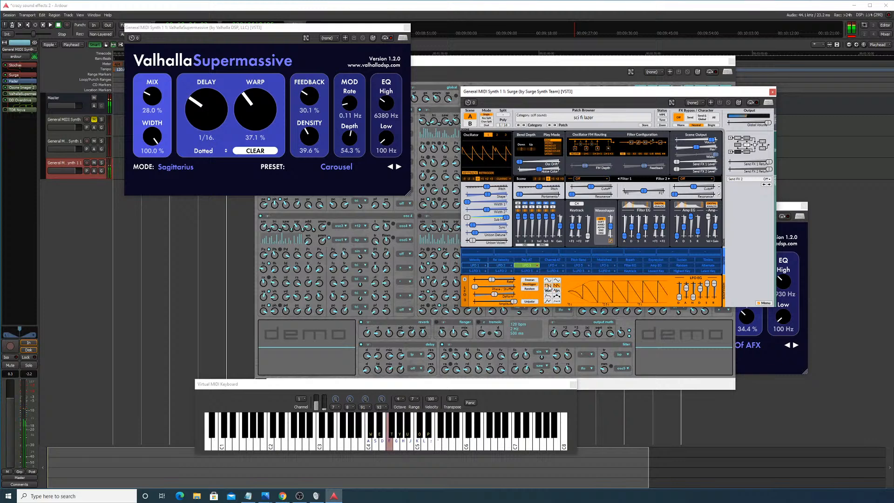
left_click(548, 286)
left_click(549, 280)
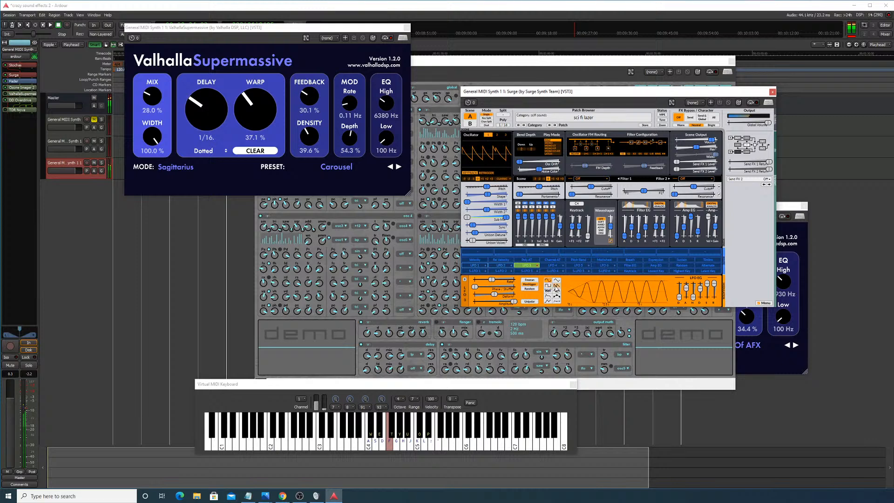
left_click(557, 281)
left_click(557, 286)
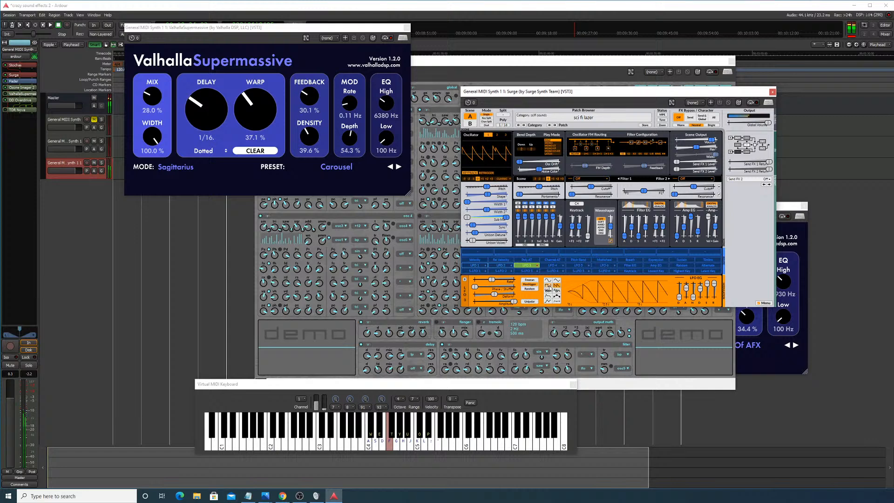
left_click(548, 286)
key("o")
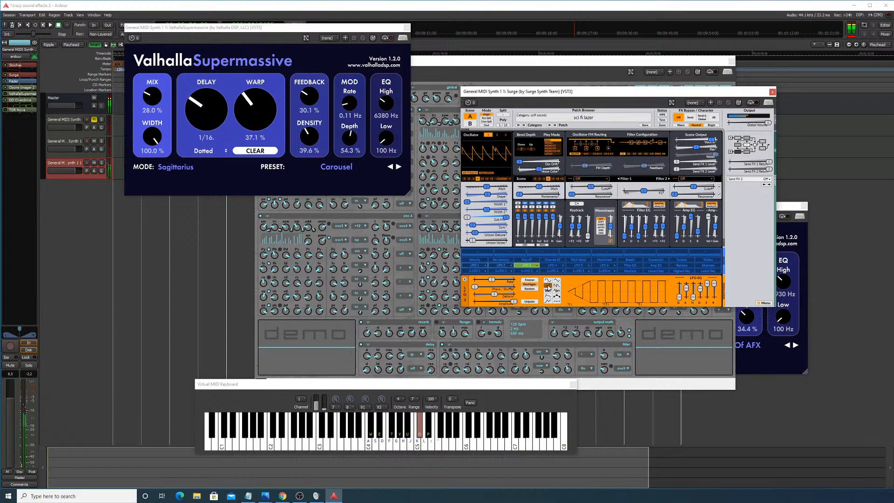
Step: Audition the sci fi lazer patch with test notes at several pitches
key("f")
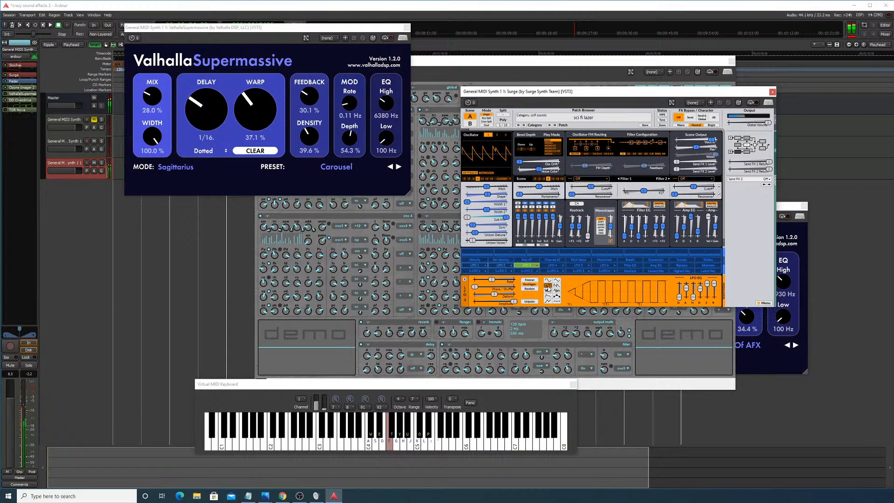
key("f")
key("y")
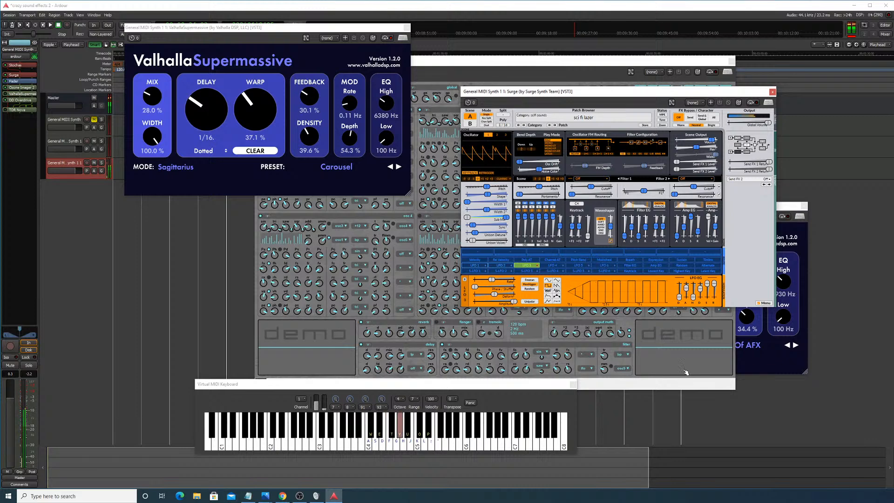
key("u")
key("o")
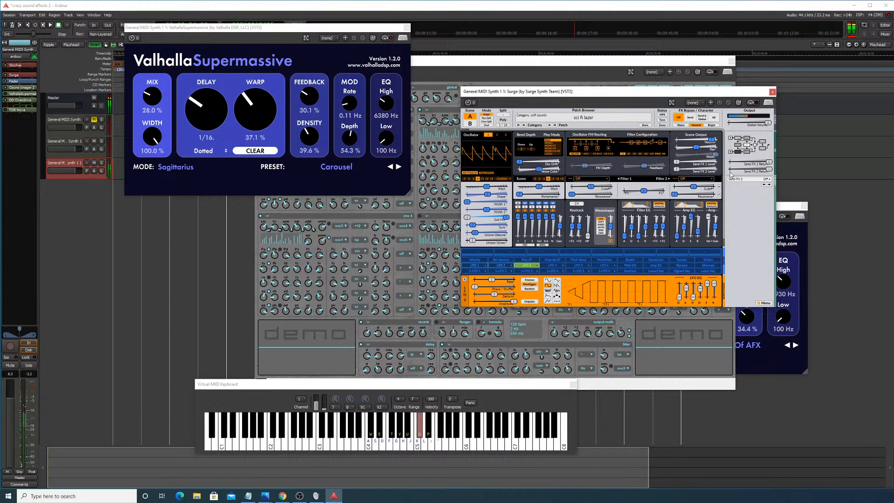
key("y")
key("f")
key("f")
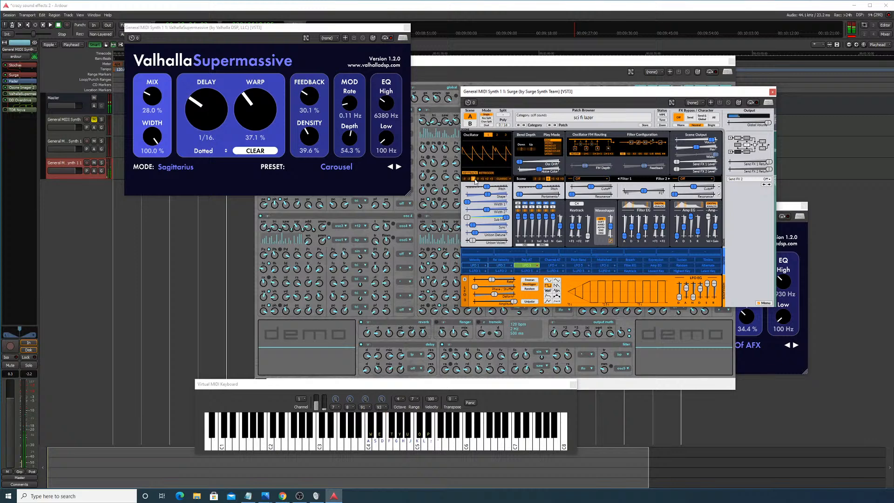
key("f")
key("y")
key("o")
key("f")
Step: Store the Surge sound as a new patch named "sci fi lazer #2"
left_click(651, 127)
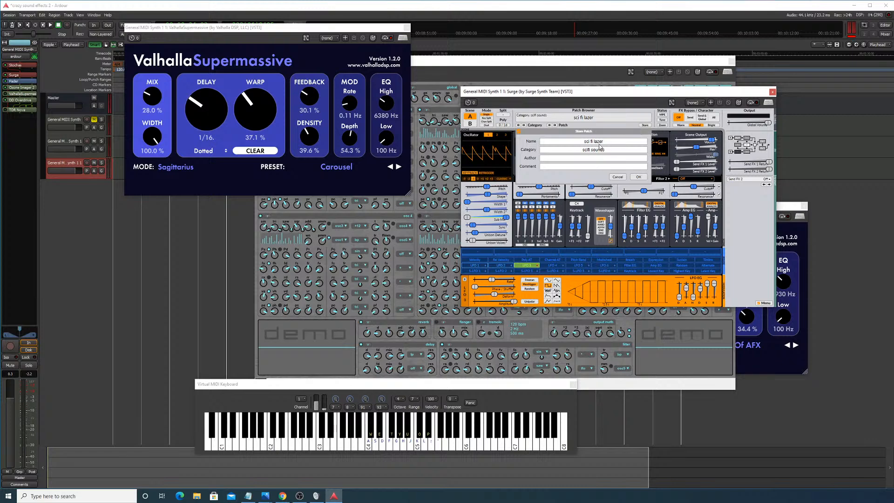
left_click(614, 143)
type("#2")
left_click(639, 177)
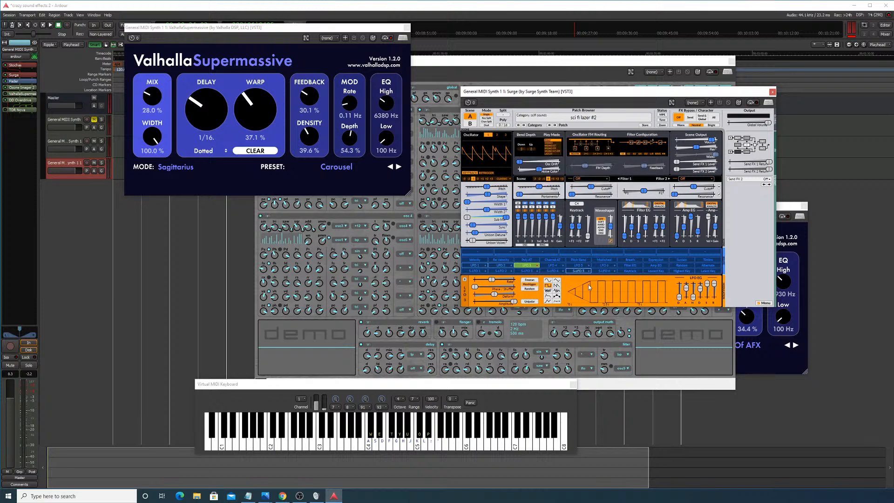
Step: Play test notes at different pitches on the saved sci fi lazer #2 patch
left_click(376, 444)
key("y")
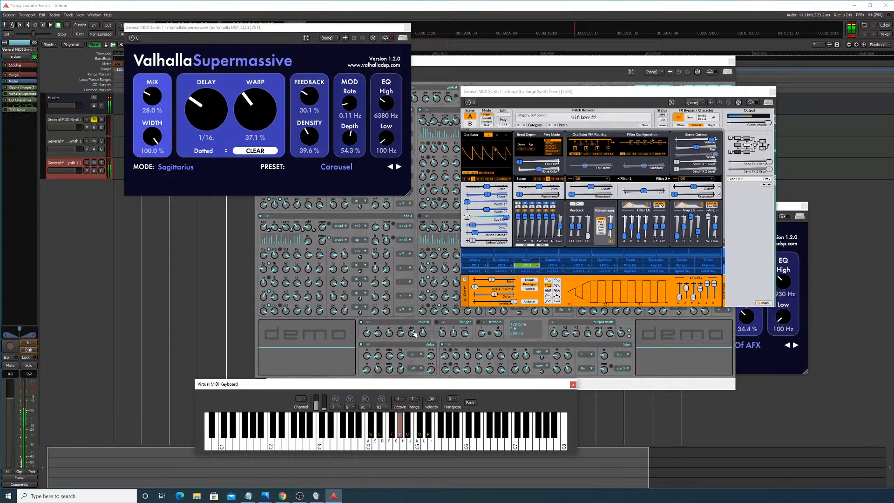
key("o")
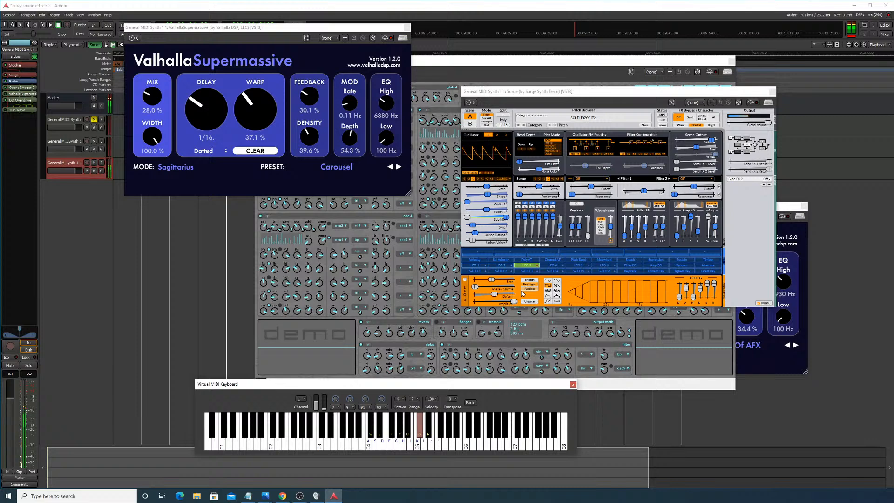
left_click(478, 181)
key("u")
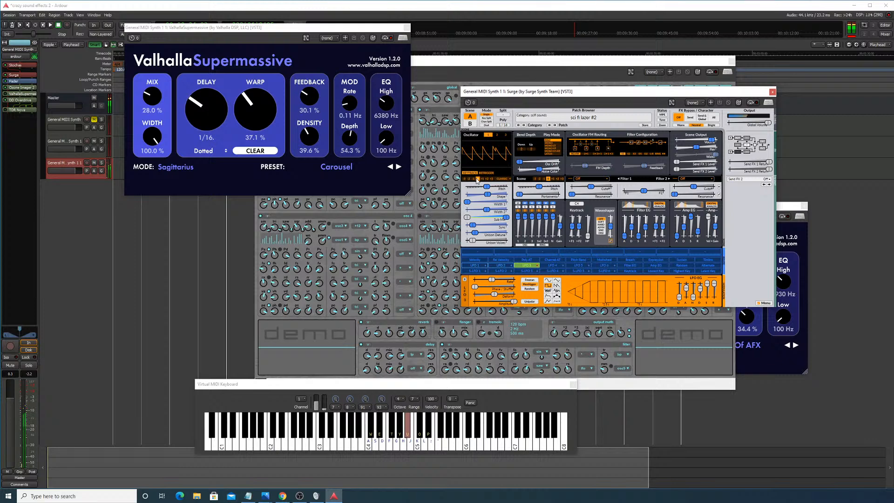
key("y")
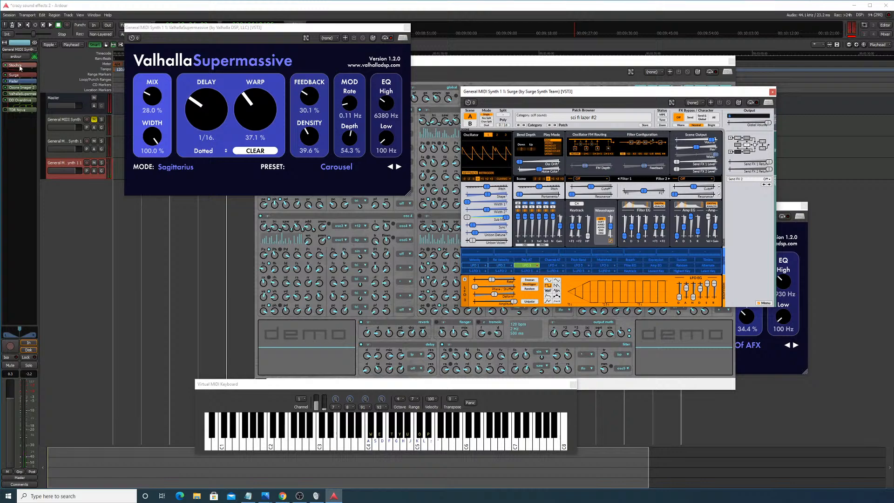
Step: Open the Stochas sequencer on the synth track and clear the notes from steps 1 to 16 of pattern 2
double_click(17, 65)
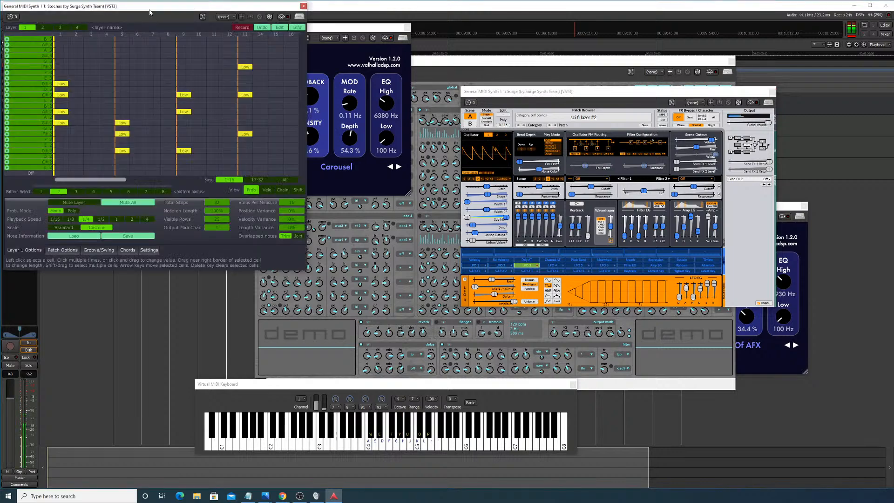
left_click(246, 223)
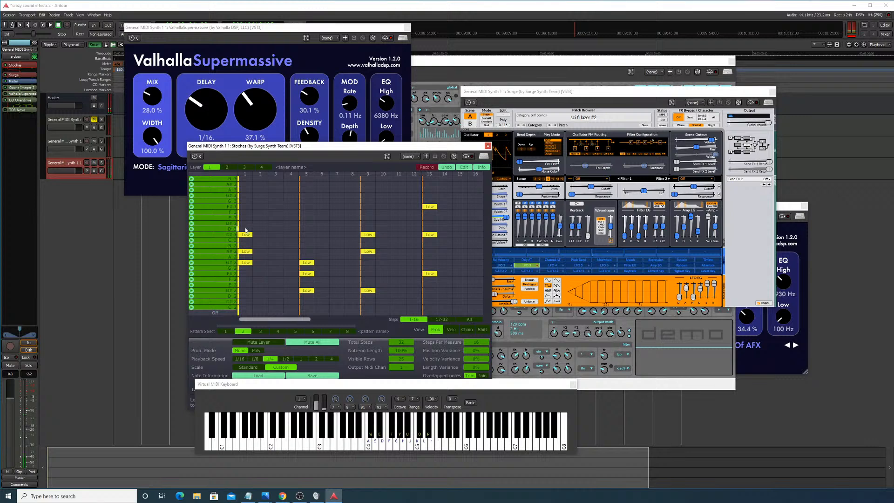
left_click(246, 235)
left_click(247, 252)
left_click(247, 263)
left_click(307, 289)
left_click(309, 274)
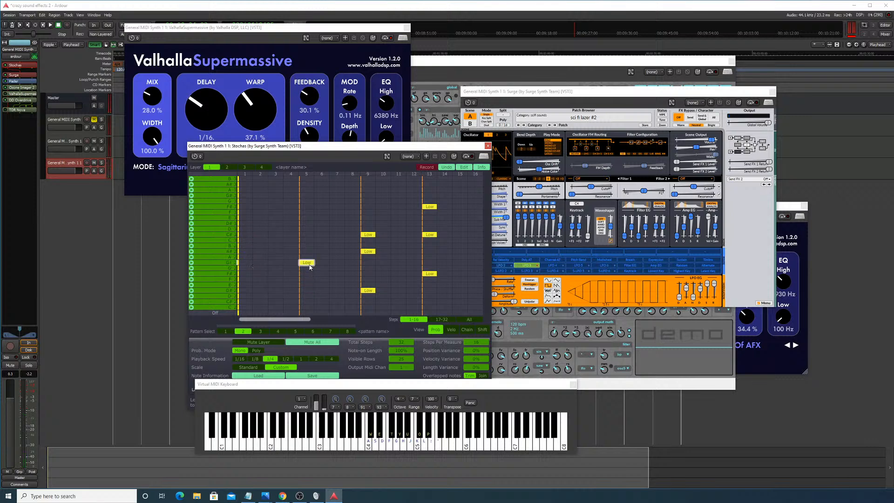
left_click(368, 290)
left_click(369, 252)
left_click(368, 235)
left_click(429, 275)
left_click(429, 235)
Step: Clear the Stochas notes on steps 17 and 21 and start emptying step 25
left_click_drag(291, 319, 348, 321)
left_click(308, 274)
left_click(309, 263)
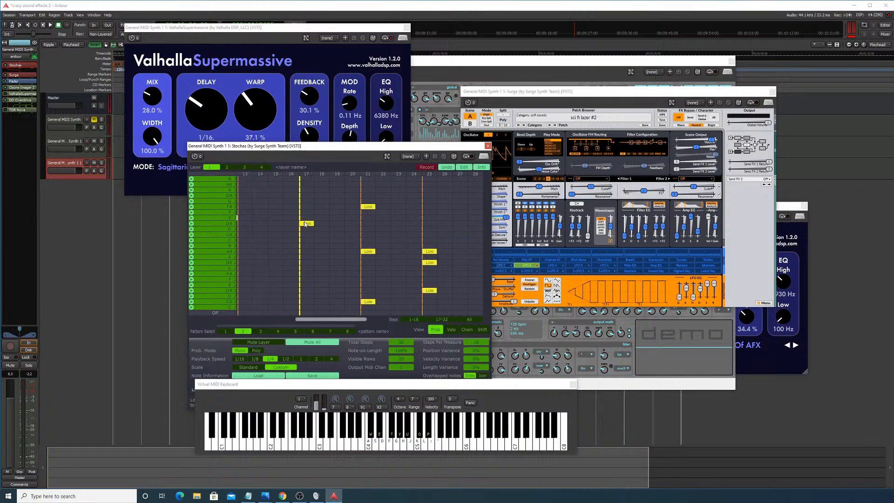
left_click(308, 224)
left_click(369, 302)
left_click(368, 251)
left_click(368, 207)
left_click(430, 290)
left_click(430, 257)
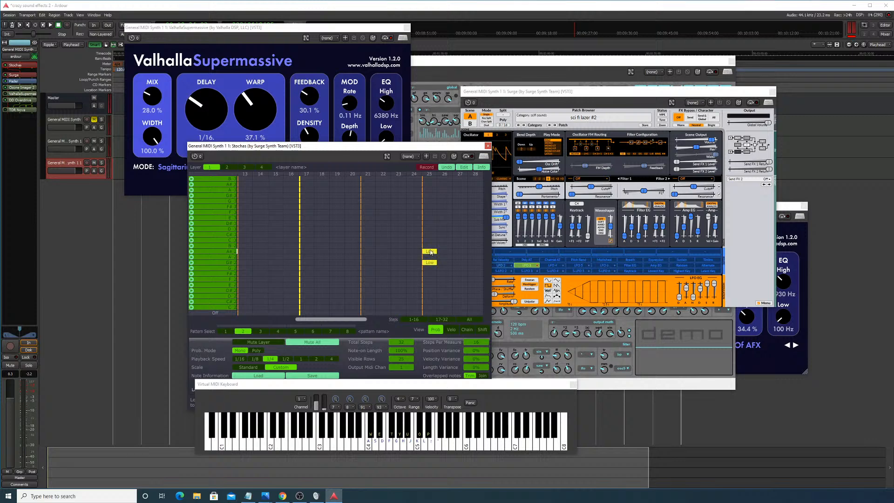
left_click(430, 251)
Step: Remove the remaining notes on steps 25 and 29 and return to the start of the pattern
left_click_drag(342, 322, 360, 323)
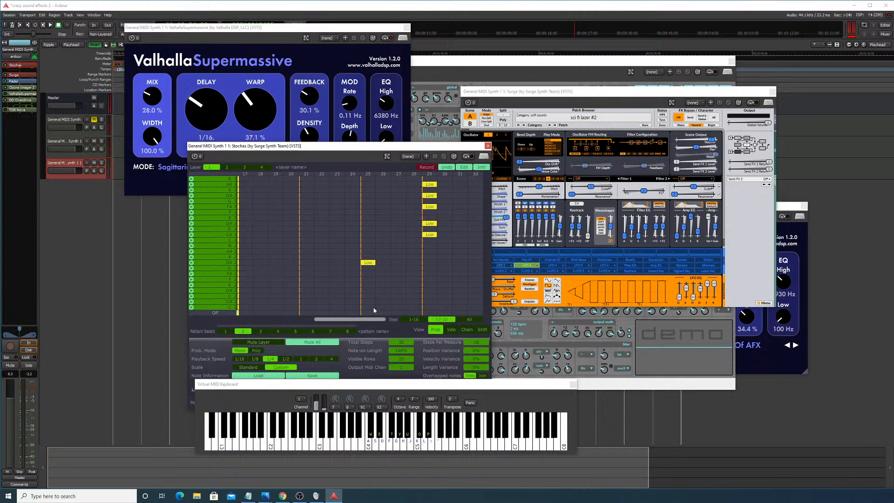
left_click(368, 263)
left_click(429, 234)
left_click(430, 224)
left_click(430, 207)
left_click(430, 195)
left_click(430, 184)
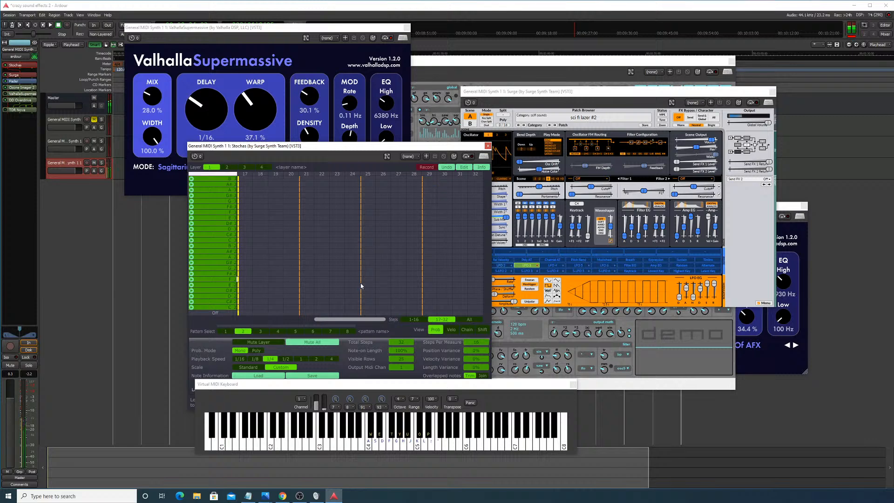
left_click_drag(355, 319, 280, 319)
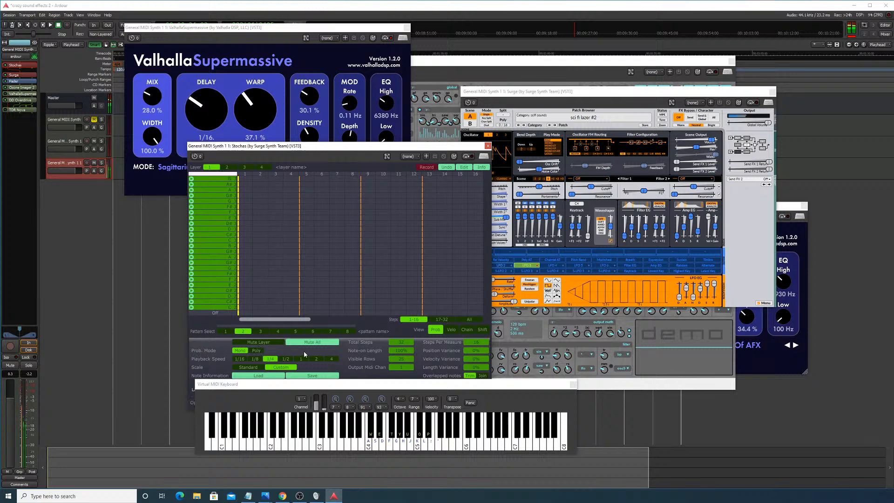
Step: Rearrange the virtual keyboard and Stochas windows so the sequencer's lower options are unobstructed
left_click(358, 393)
left_click_drag(363, 386, 383, 431)
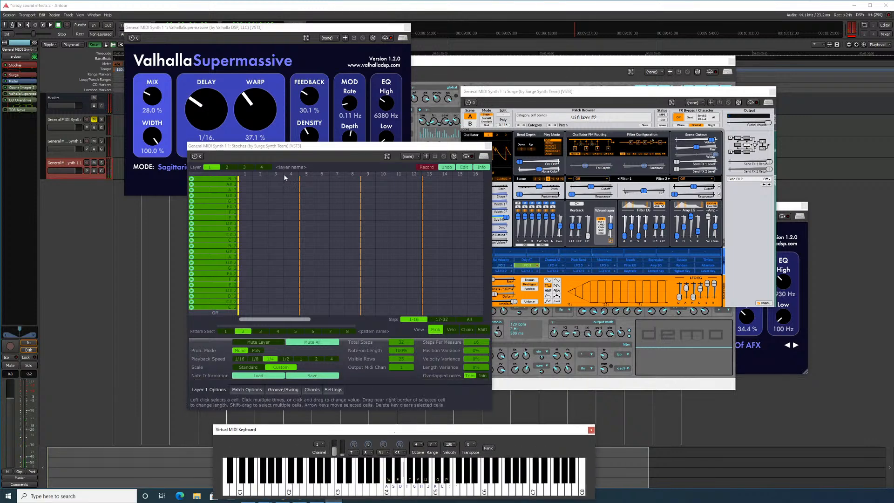
left_click_drag(342, 148, 440, 100)
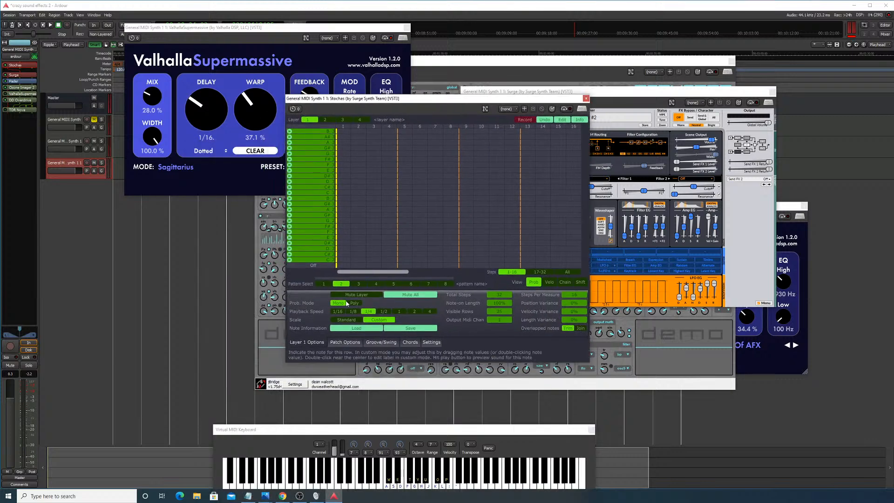
Step: Review the Stochas patch, groove, chord, general and layer options, trying Lowest Octave at 0 before restoring -1
left_click(345, 342)
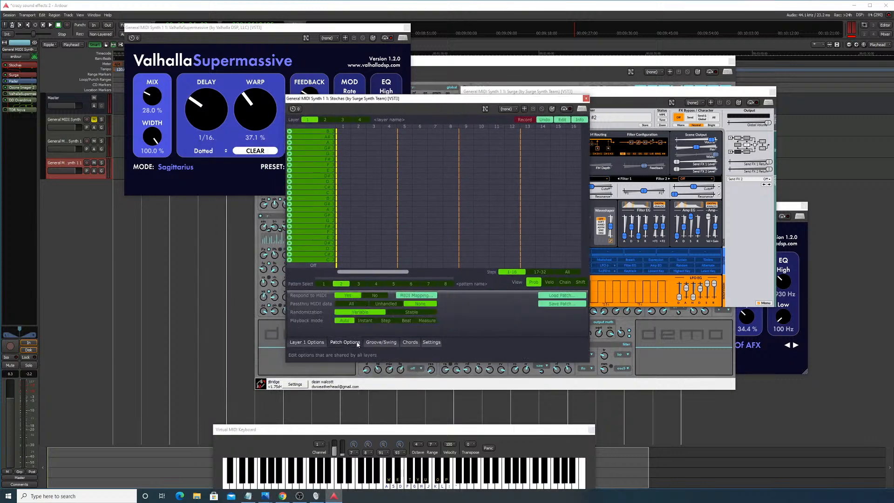
left_click(381, 345)
left_click(410, 343)
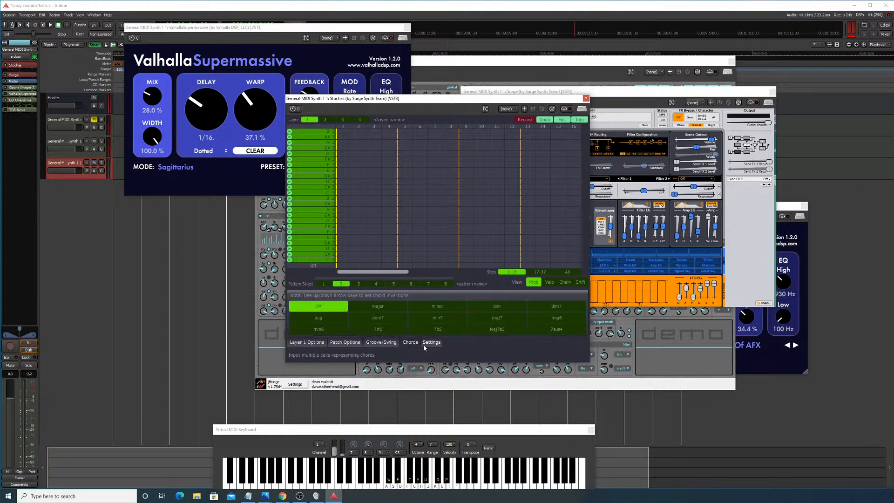
left_click(424, 345)
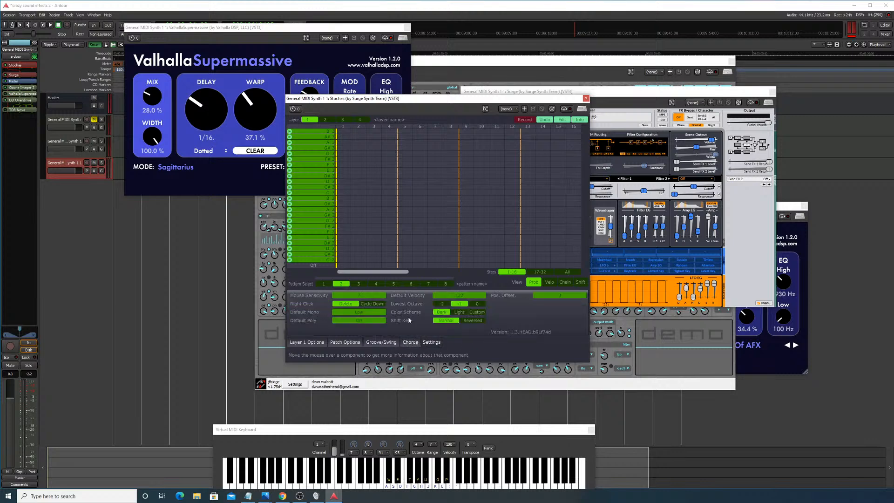
left_click(475, 304)
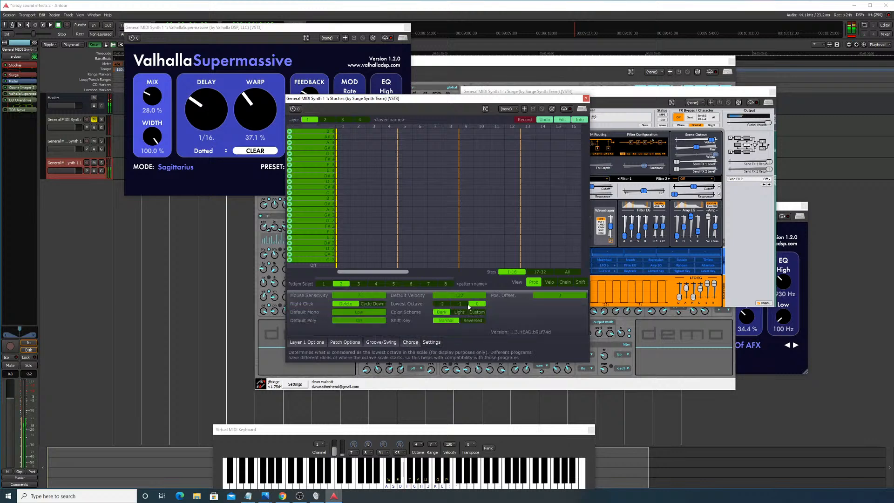
left_click(462, 304)
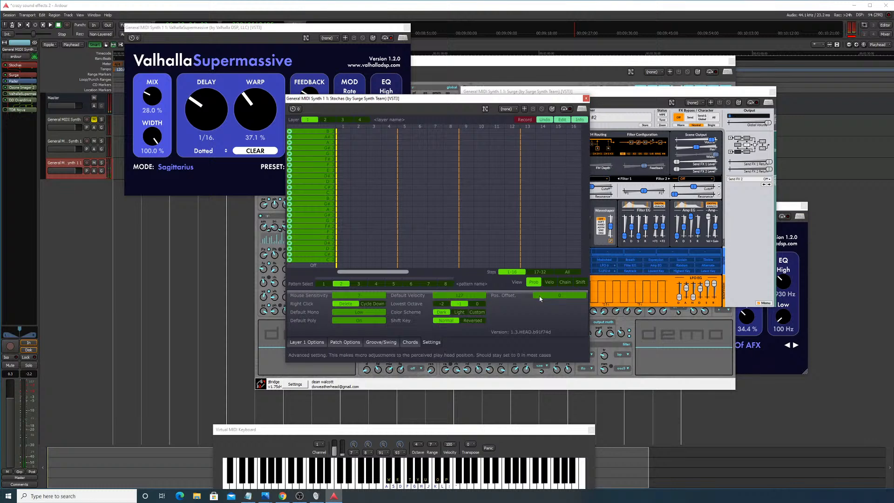
left_click(410, 342)
left_click(395, 342)
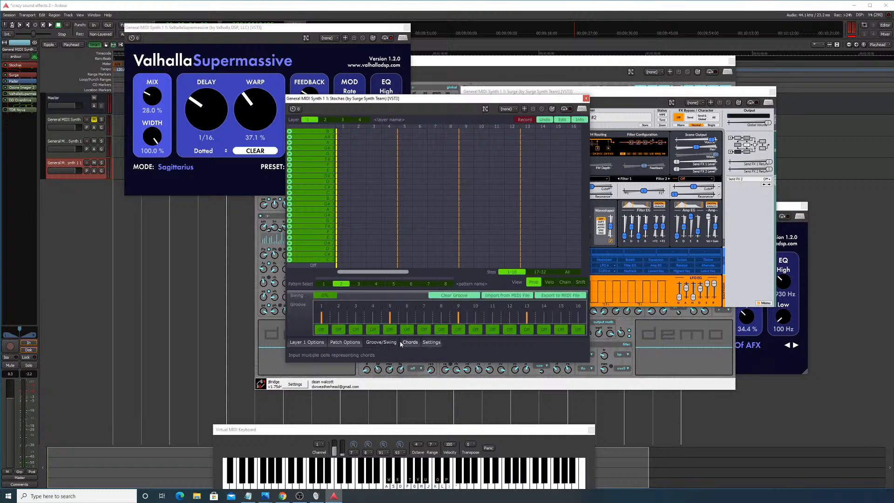
left_click(402, 343)
left_click(343, 343)
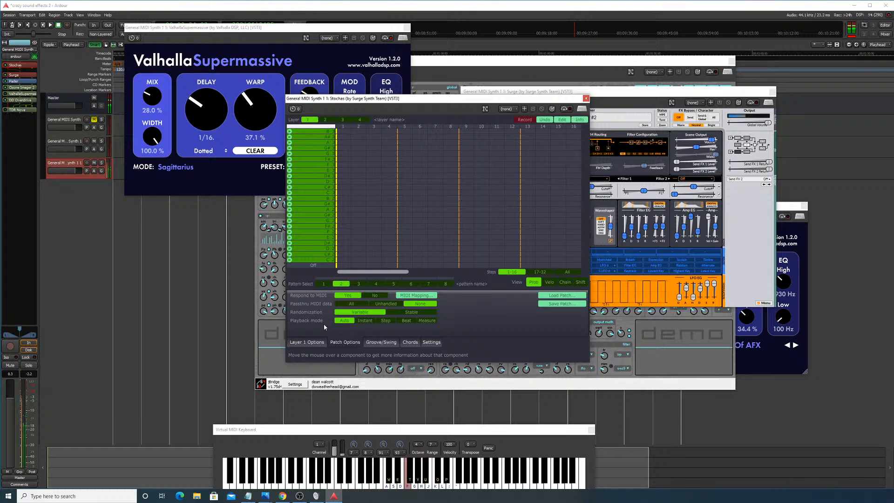
left_click(316, 343)
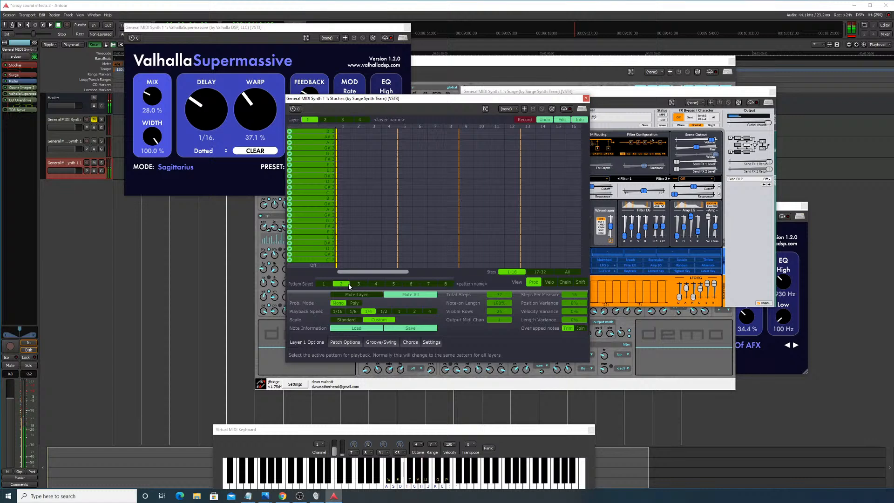
Step: Play test notes on the virtual keyboard to find pitches for the emptied Stochas pattern
key("f")
key("y")
key("u")
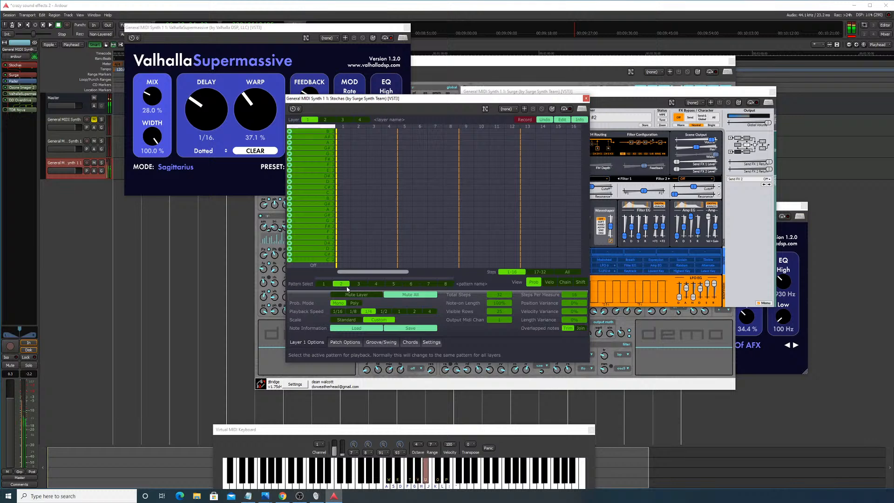
key("o")
key("o")
key("o")
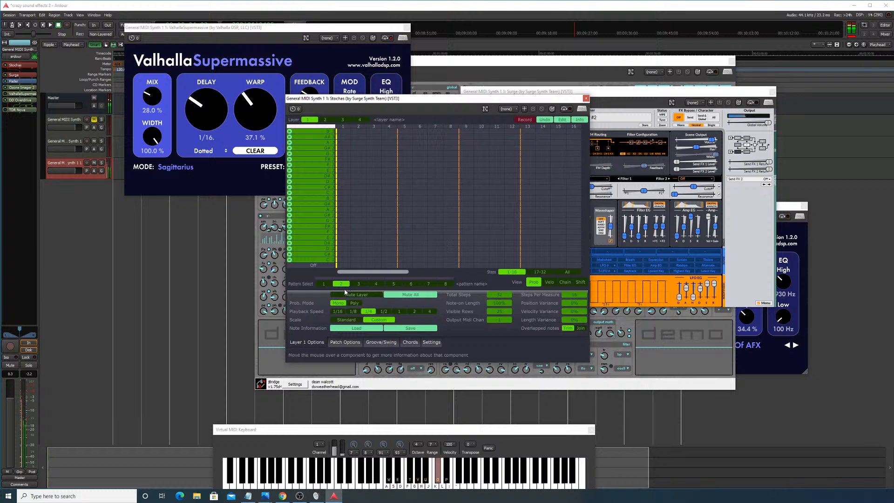
key("f")
key("y")
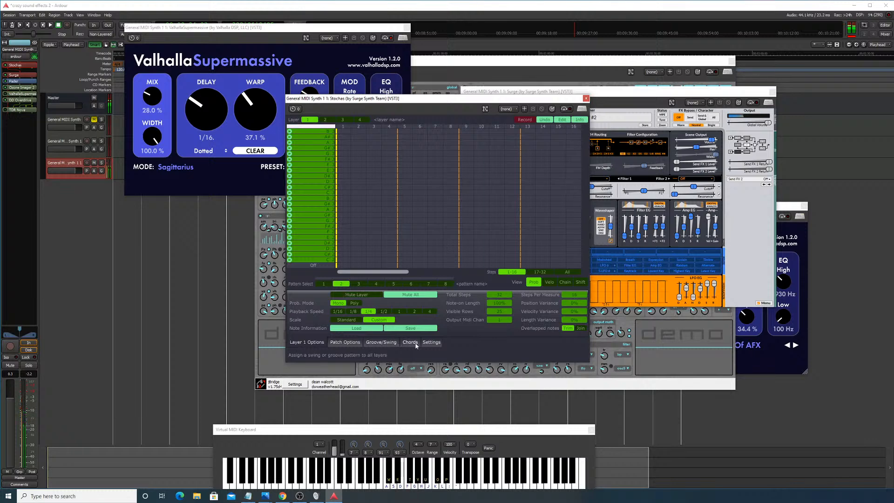
Step: Open the Stochas chord options, try the major chord, and turn chord input back off
left_click(429, 342)
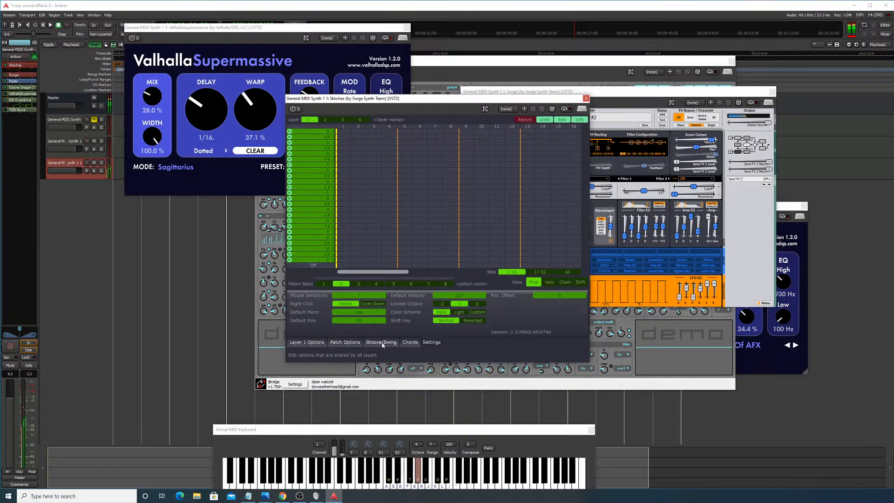
left_click(406, 345)
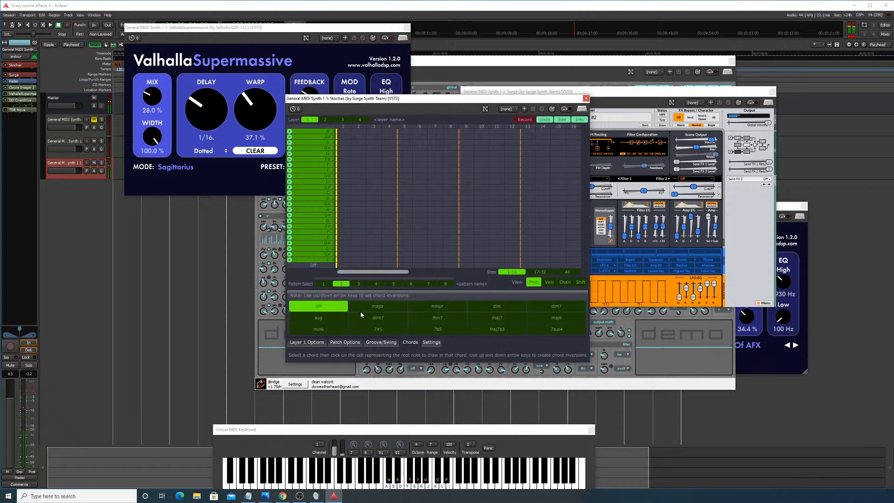
left_click(401, 302)
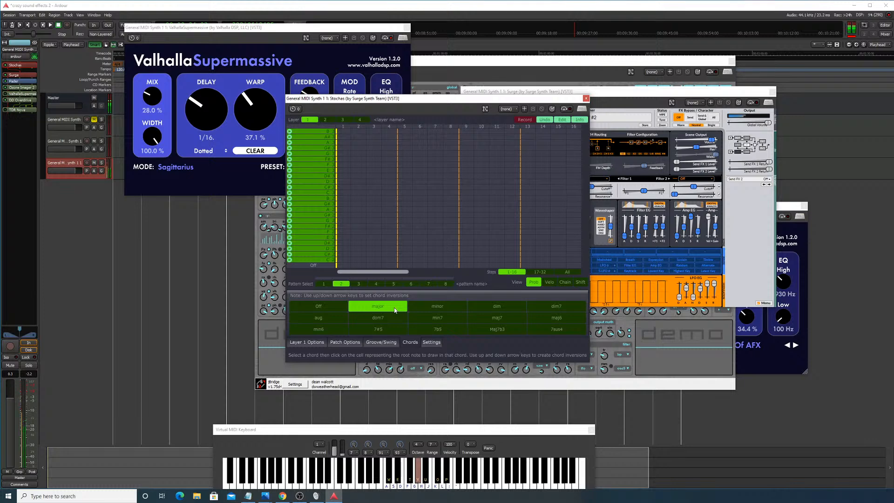
left_click(318, 306)
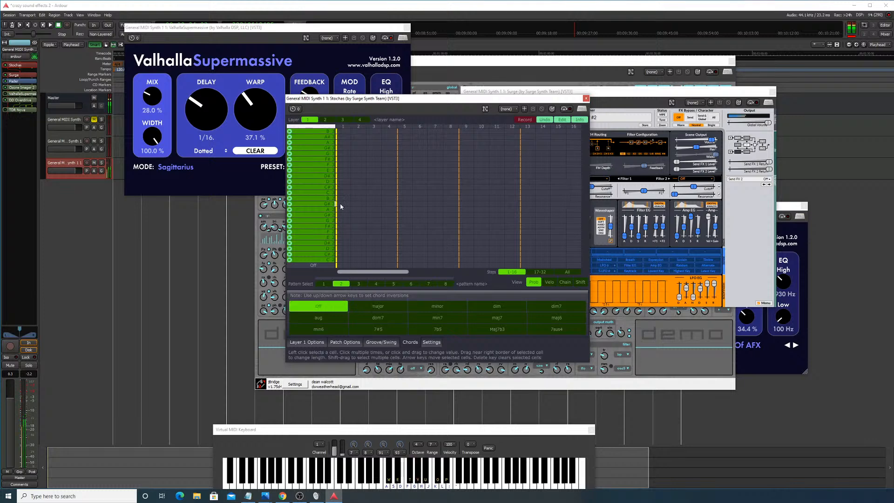
Step: Move the Stochas window clear of Supermassive and place notes on F at step 1, G# at step 5 and A# at step 9
left_click_drag(358, 99, 432, 170)
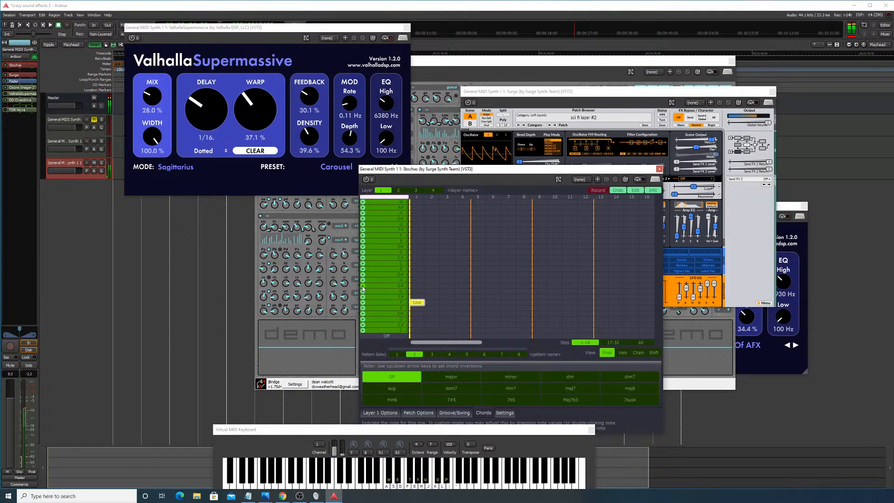
left_click(479, 286)
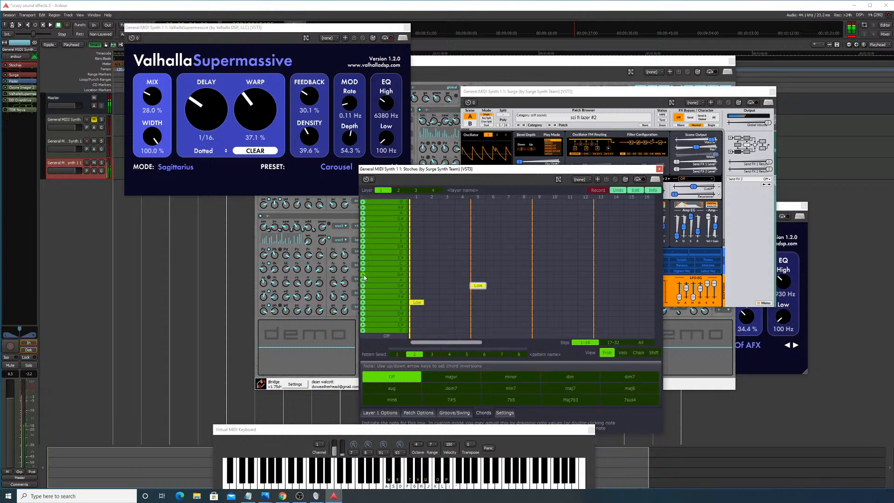
left_click(540, 275)
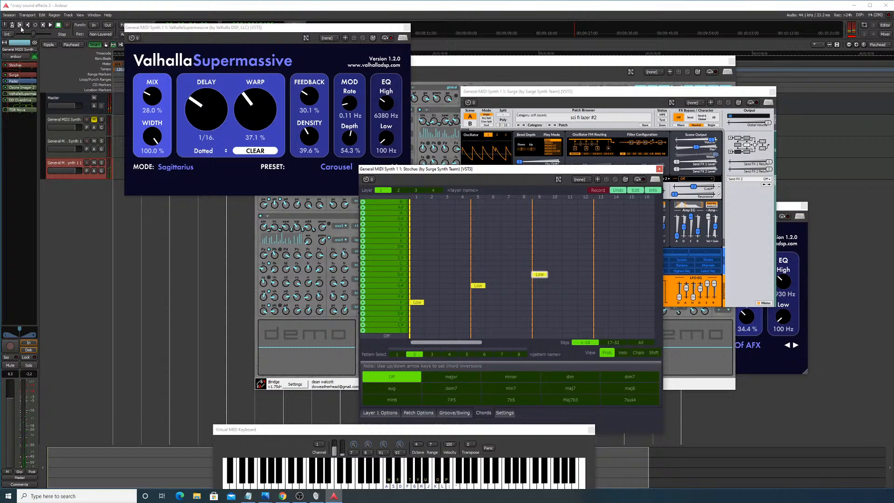
Step: Play the session, try soloing the third MIDI synth track, and solo the Stochas track instead
left_click(51, 25)
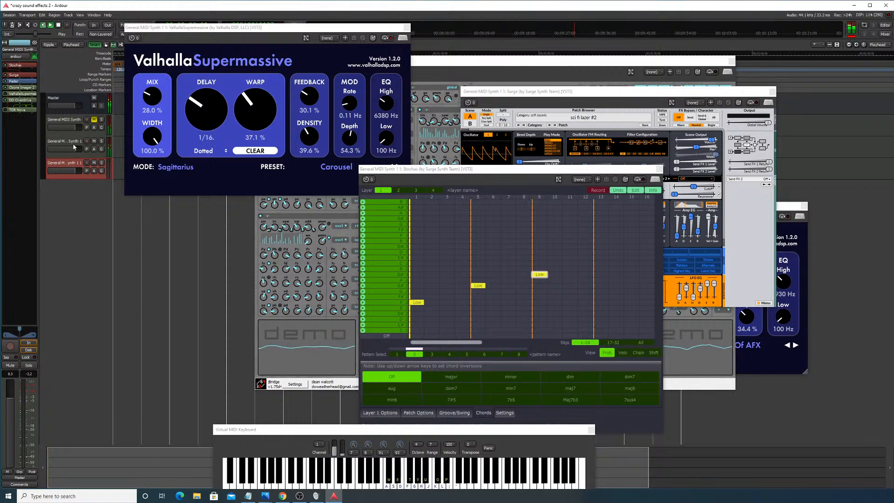
left_click(101, 140)
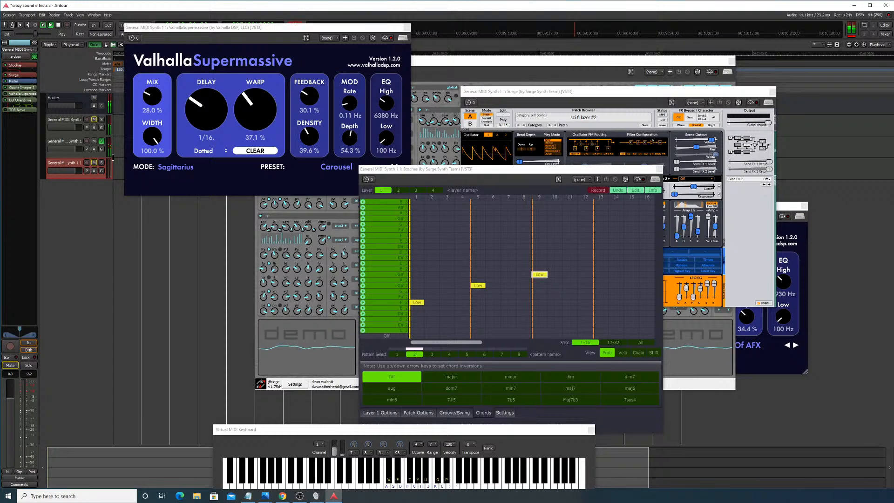
left_click_drag(186, 28, 294, 39)
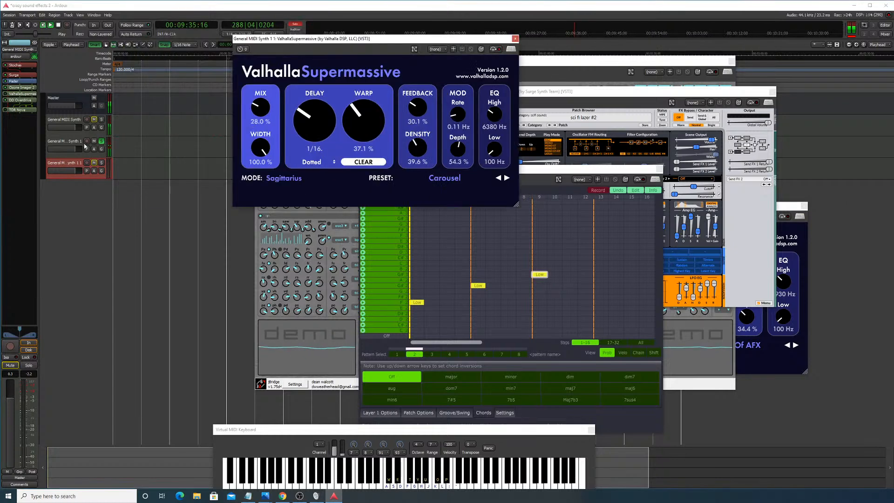
left_click(101, 163)
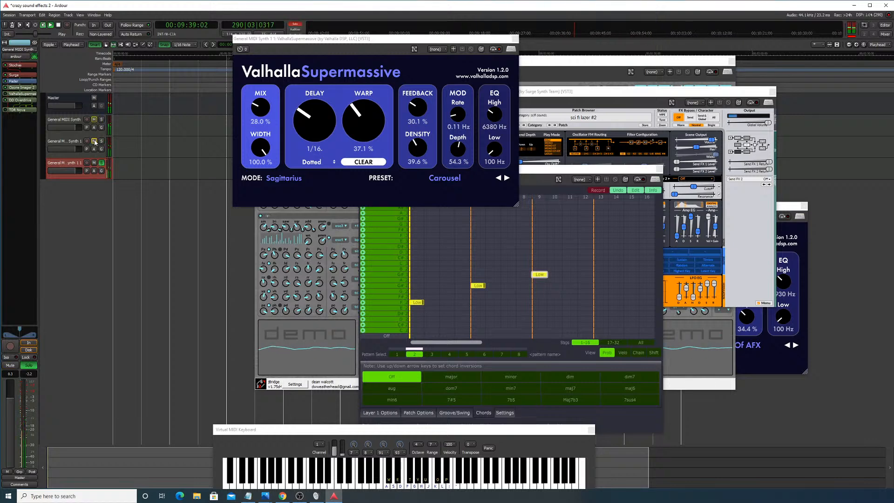
Step: Compare patterns 1 and 2 on Stochas layers 1 and 2 during playback, stop the transport and return to layer 1
left_click_drag(575, 169, 672, 113)
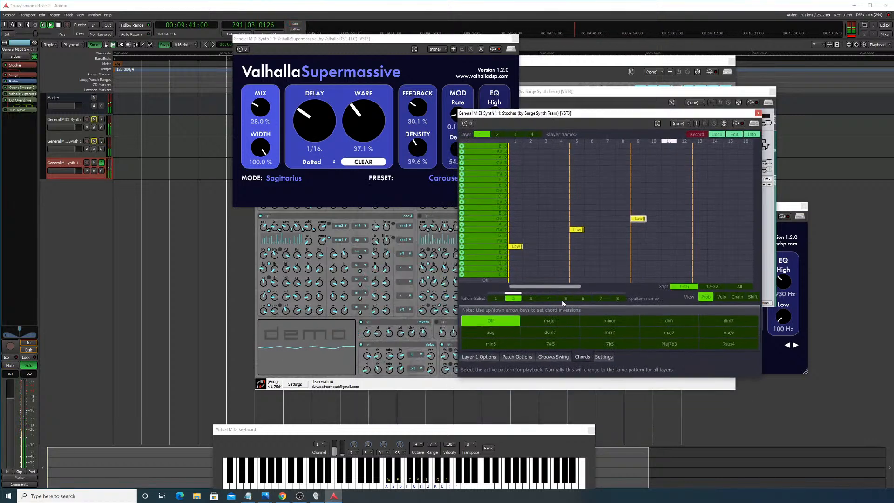
left_click(496, 298)
left_click(520, 357)
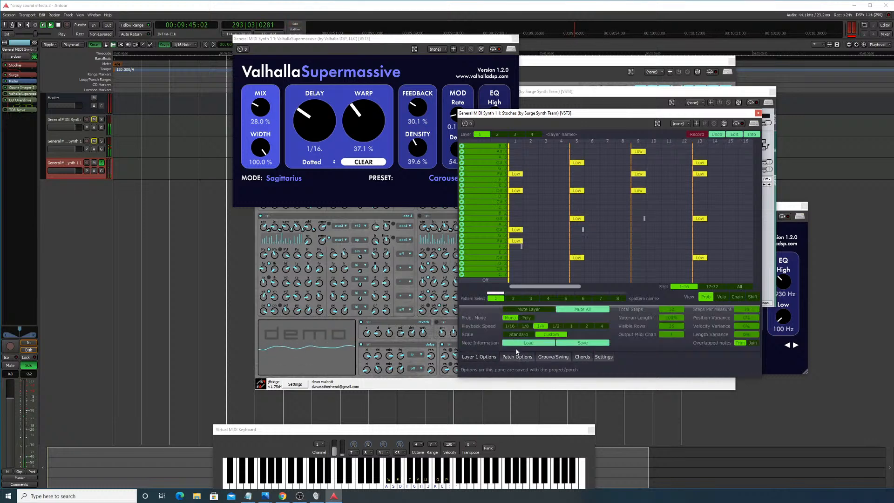
left_click(513, 298)
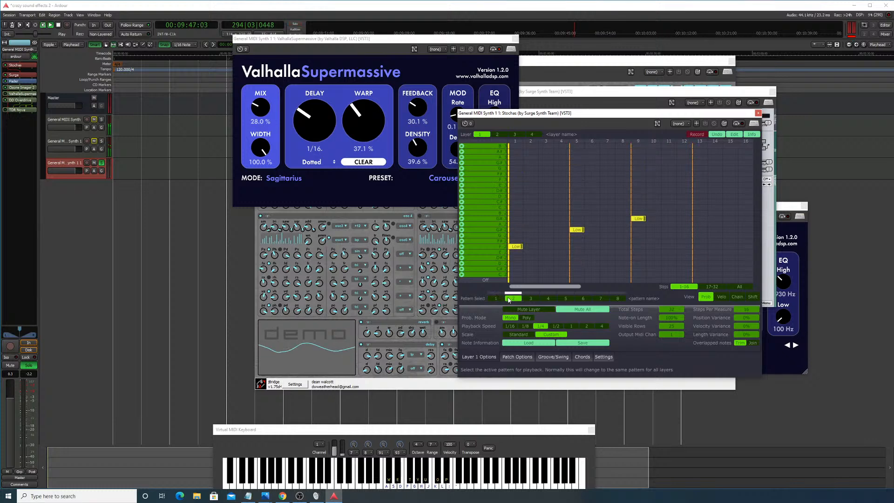
left_click(498, 135)
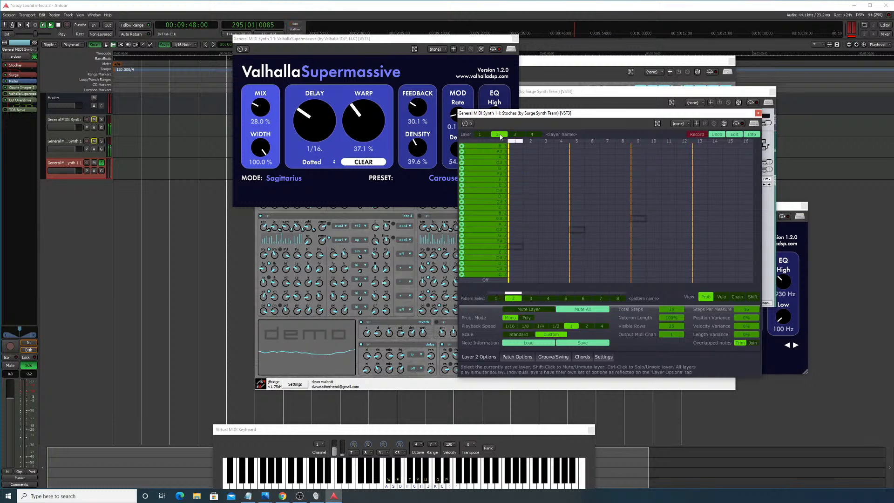
left_click(496, 299)
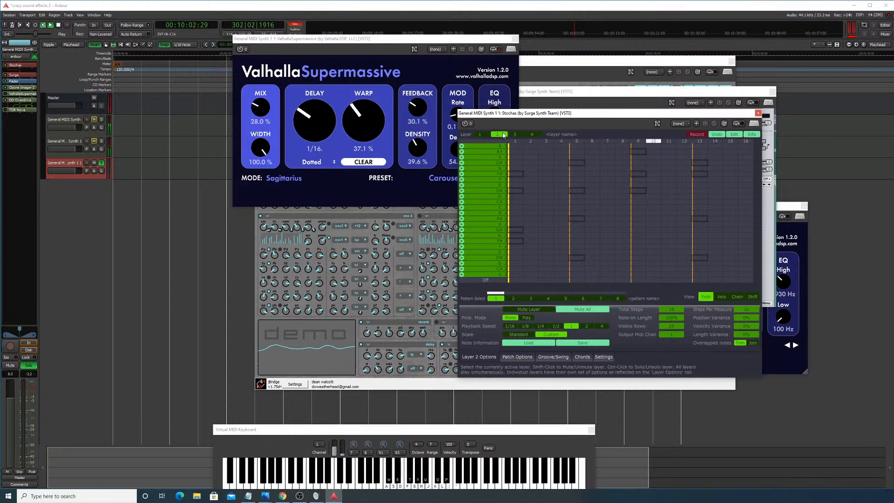
left_click(513, 299)
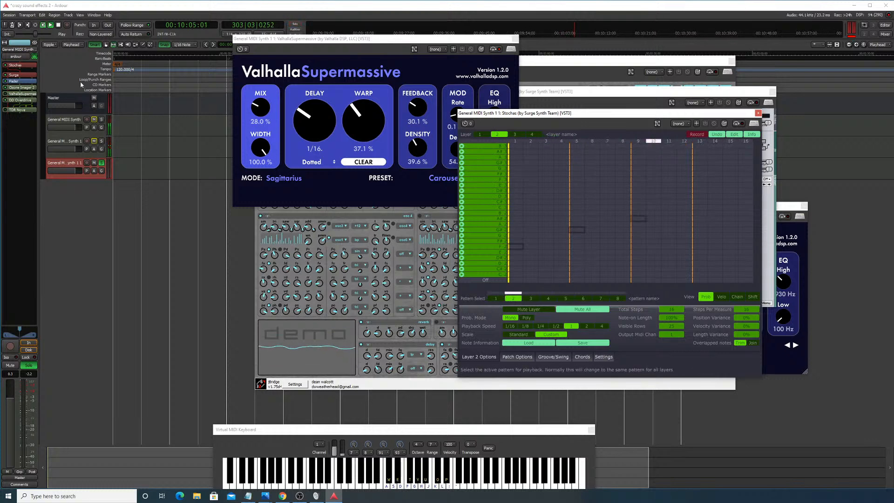
left_click(58, 25)
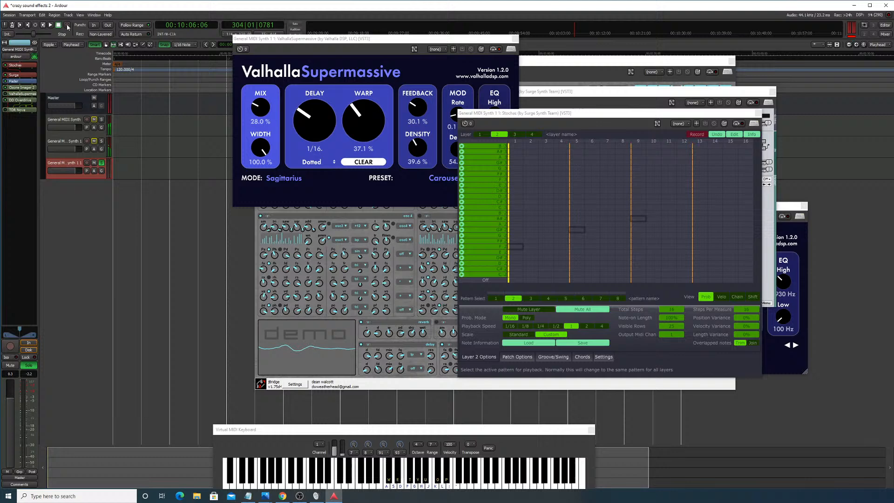
left_click(529, 243)
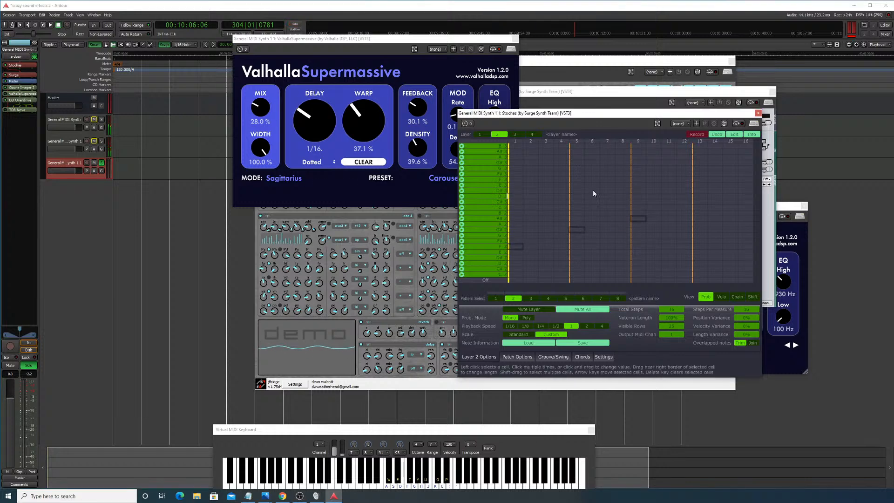
left_click(482, 135)
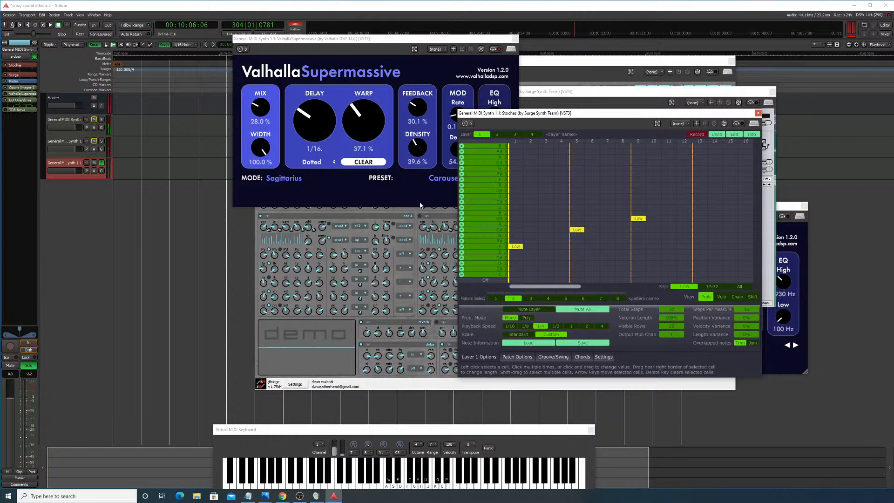
Step: During playback, move the step 9 note from A# up to C# and replay the pattern from the session start
left_click(51, 26)
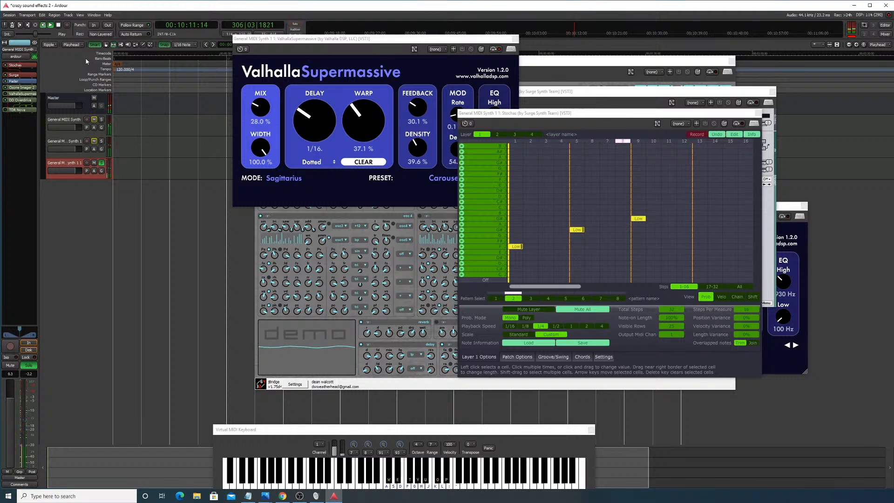
double_click(641, 218)
double_click(639, 202)
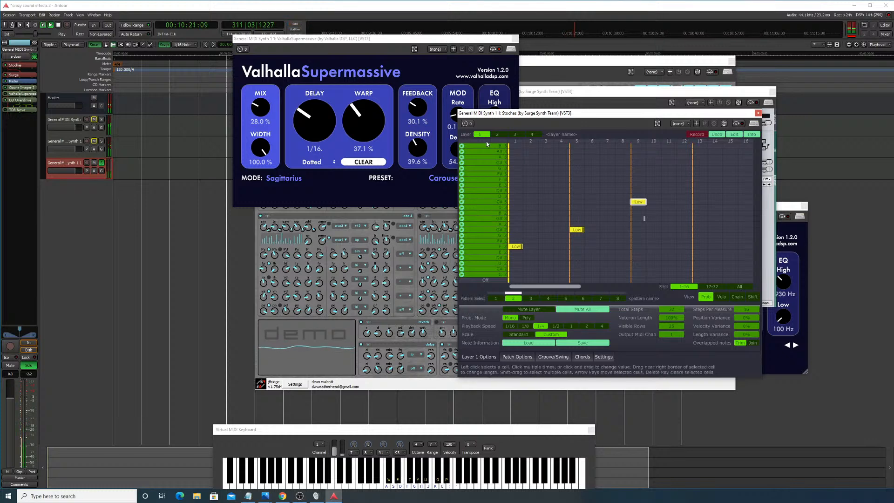
left_click(114, 56)
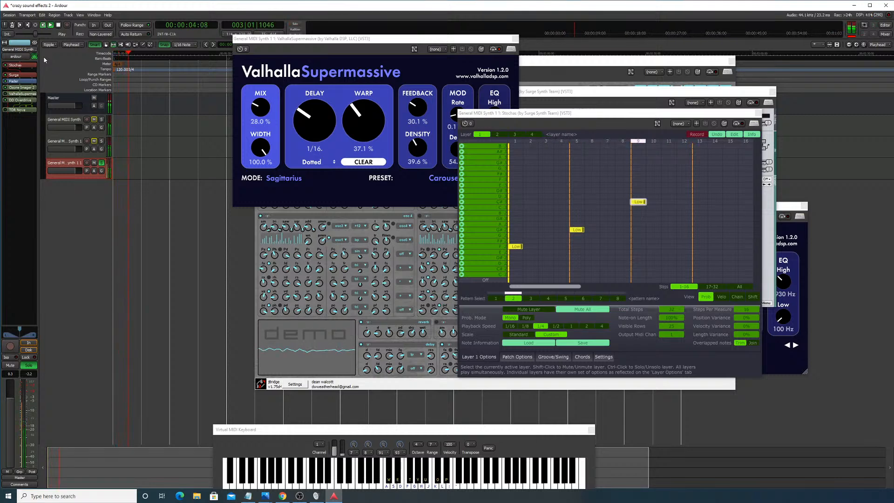
Step: Set layer 1's playback speed to 1/8 and total steps to 12, moving the Surge window clear of the sequencer
left_click(526, 326)
left_click_drag(716, 93, 612, 152)
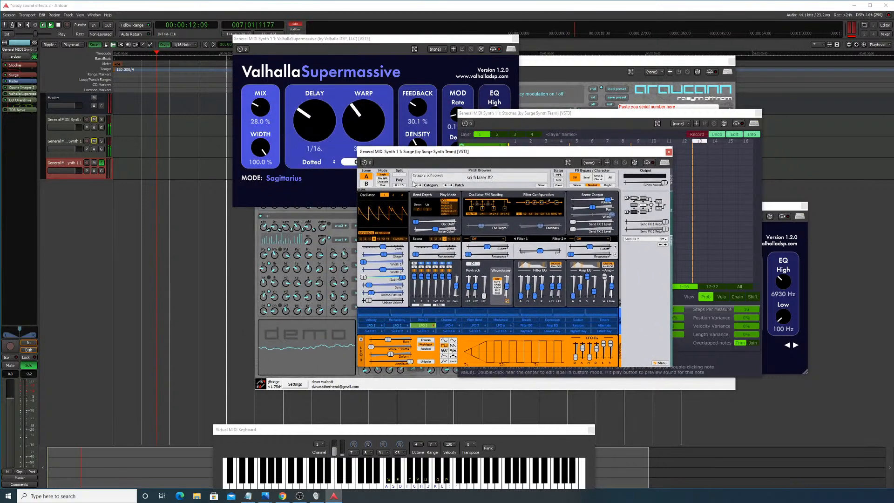
left_click_drag(494, 155, 216, 143)
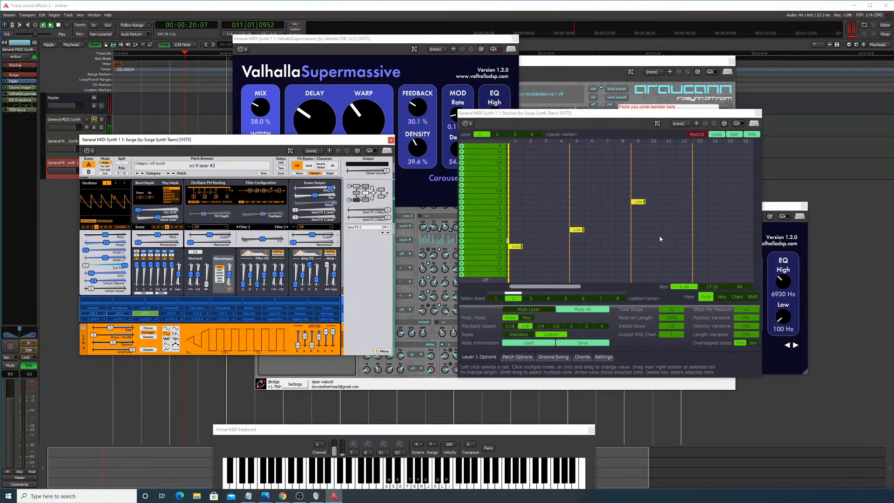
left_click(580, 281)
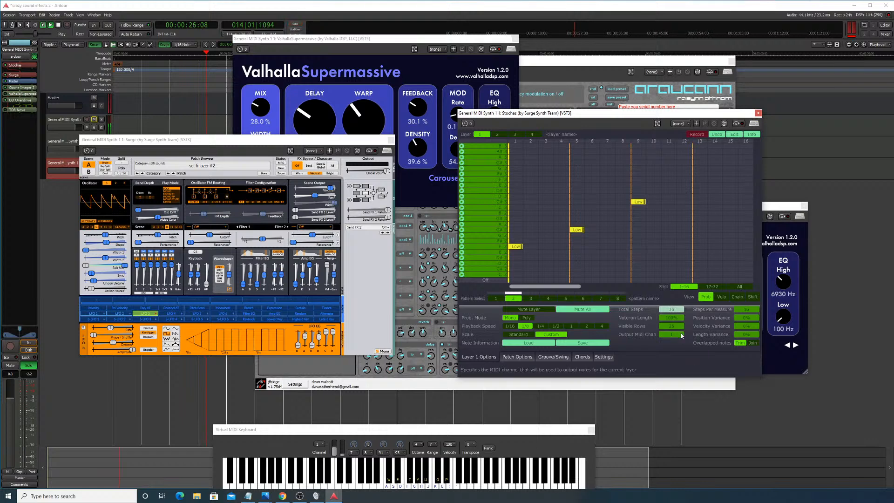
left_click_drag(681, 341, 680, 346)
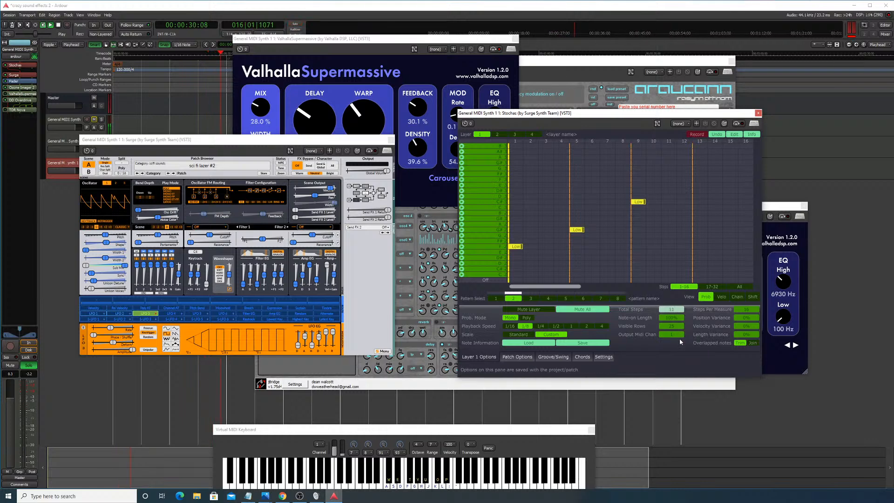
left_click_drag(680, 340, 680, 337)
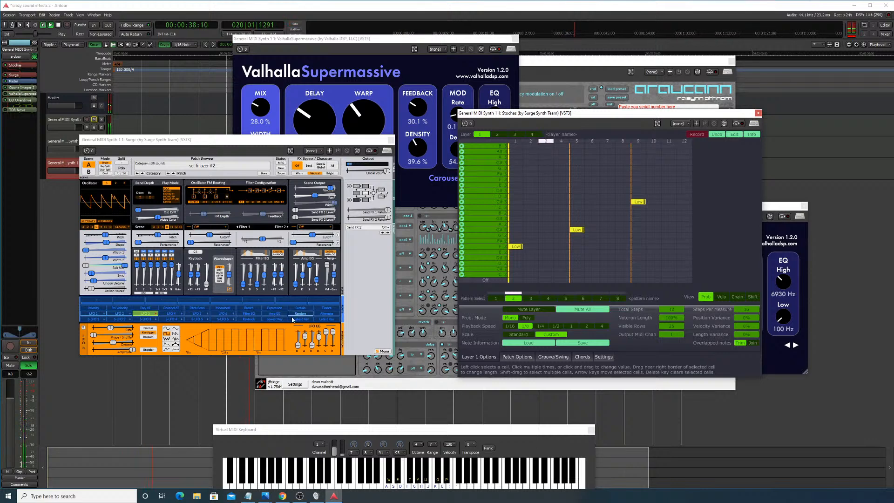
Step: Try longer envelope hold times on Surge's LFO 3 and LFO 1, comparing LFO 2, and restore the shorter holds
left_click_drag(313, 345, 313, 334)
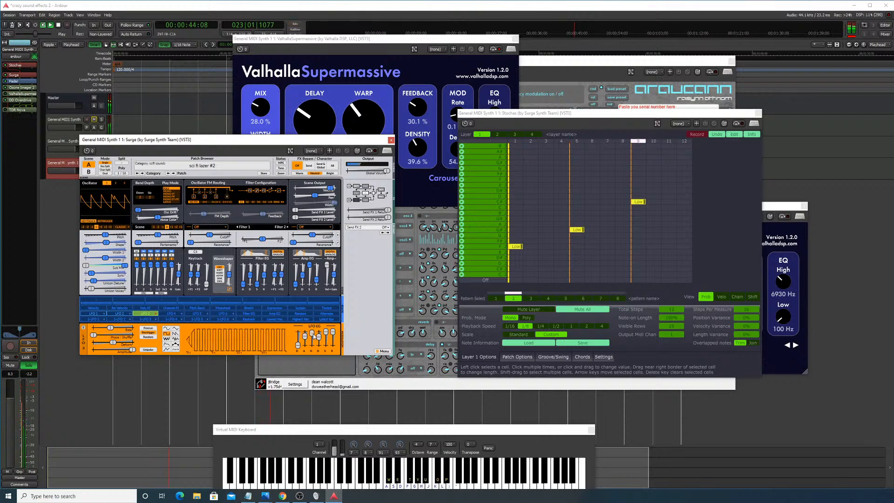
mouse_move(315, 335)
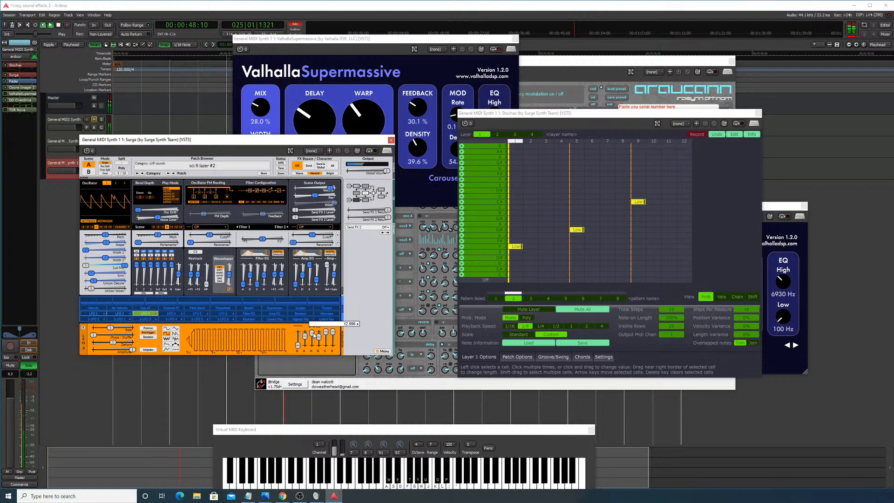
left_click(115, 313)
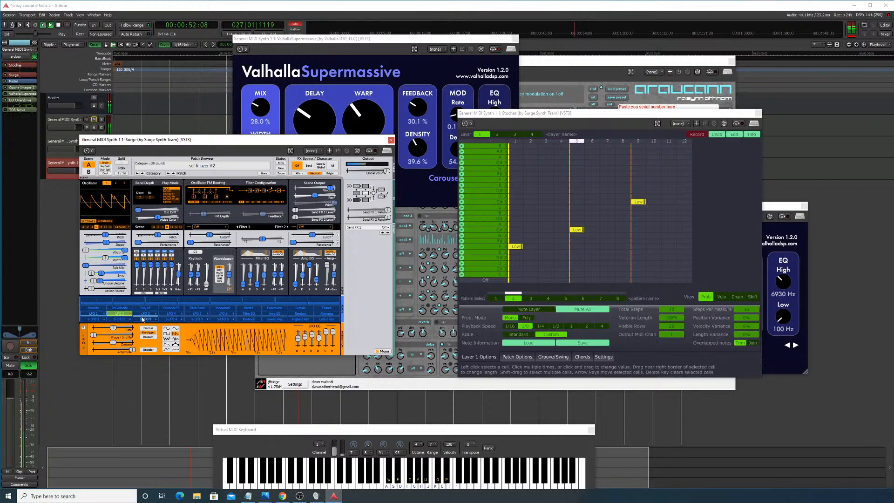
left_click(141, 314)
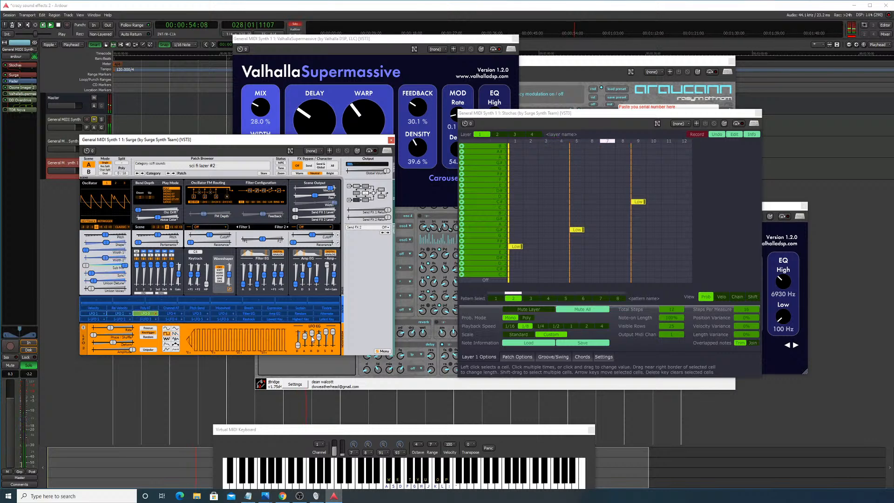
left_click(94, 314)
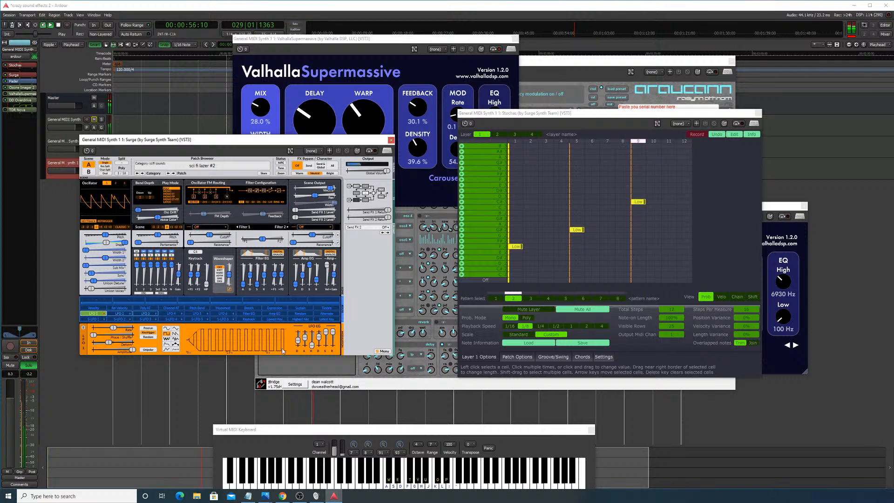
left_click_drag(313, 346, 313, 334)
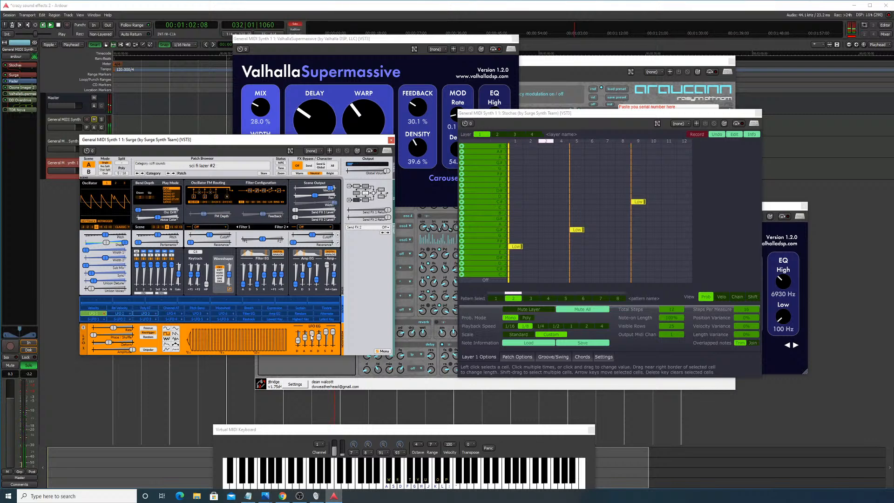
left_click_drag(312, 336, 312, 345)
left_click(119, 314)
left_click(149, 314)
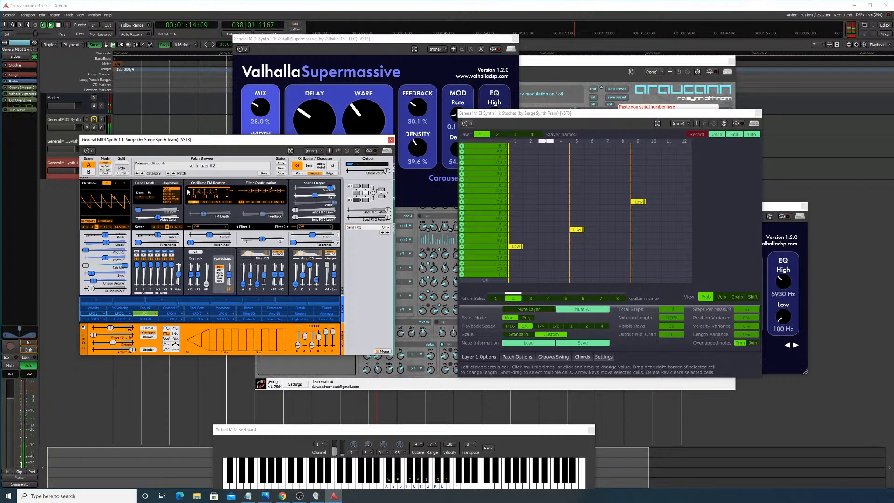
Step: Repeat the F note on steps 2–4, G# on steps 6–8 and C# on steps 10–11, removing the extra note at step 12
left_click(529, 246)
left_click(545, 247)
left_click(561, 247)
left_click(592, 230)
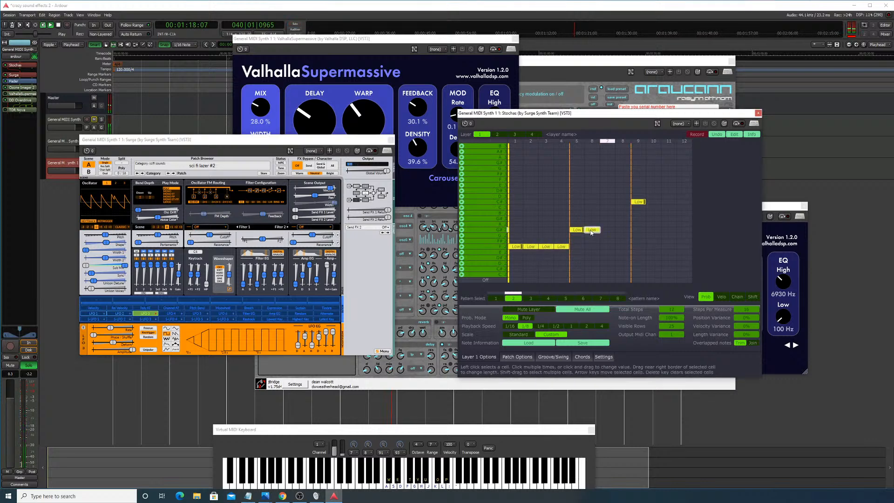
left_click(605, 231)
left_click(623, 230)
left_click(653, 202)
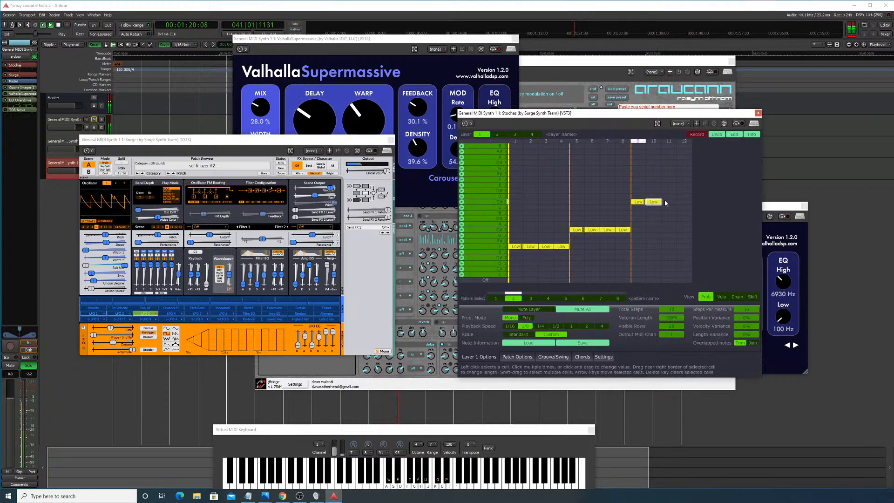
left_click(669, 202)
left_click(685, 202)
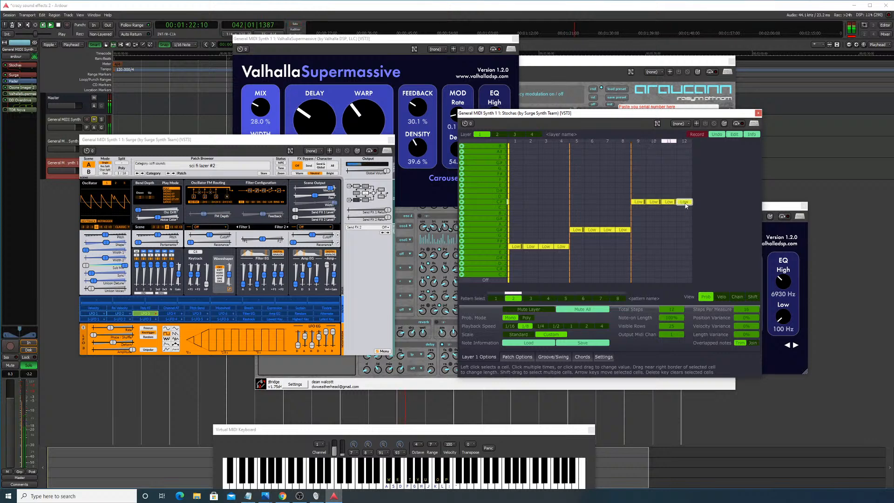
left_click(684, 204)
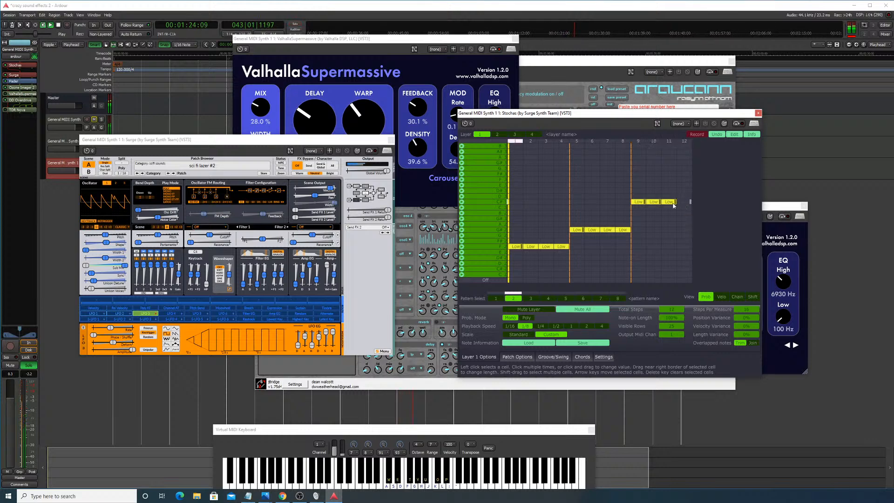
Step: Remove the repeated C# notes on steps 10–11 and extend the step 9 C# note through step 12
left_click(662, 203)
left_click(670, 202)
left_click(644, 202)
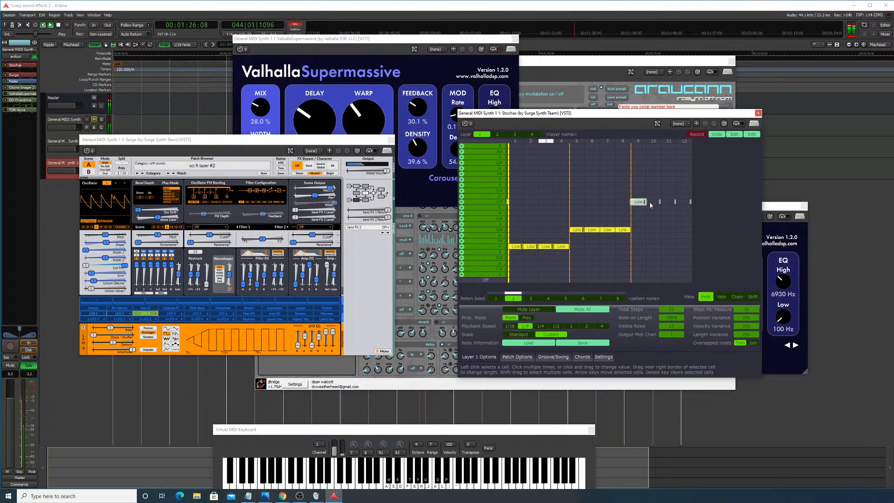
left_click(639, 202)
left_click_drag(644, 202, 691, 204)
Step: Remove the repeated G# notes on steps 6–8 and extend the step 5 G# note through step 8
double_click(590, 231)
double_click(606, 231)
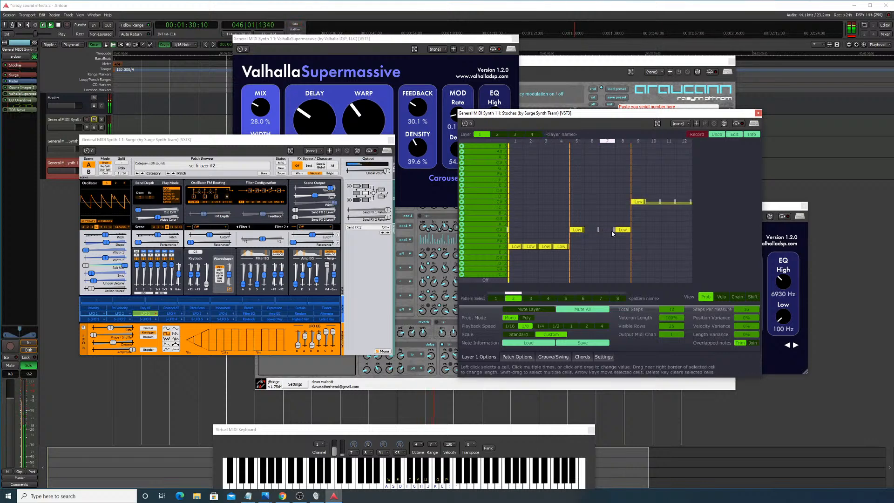
double_click(622, 231)
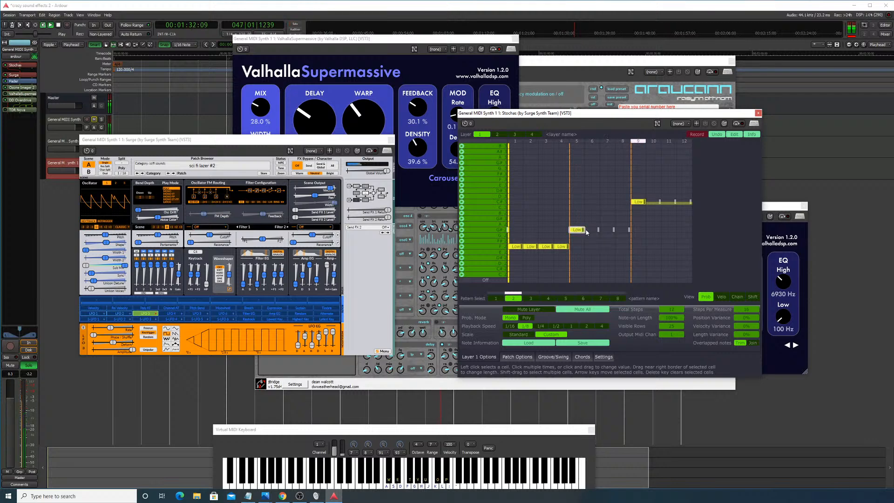
left_click_drag(584, 229, 633, 235)
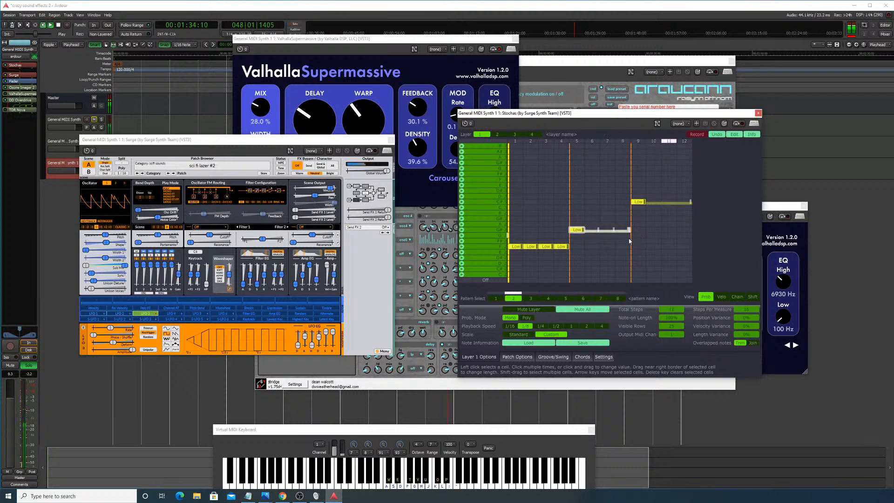
Step: Remove the repeated F notes on steps 2–4 and extend the step 1 F note through step 4
double_click(563, 247)
double_click(550, 246)
double_click(533, 247)
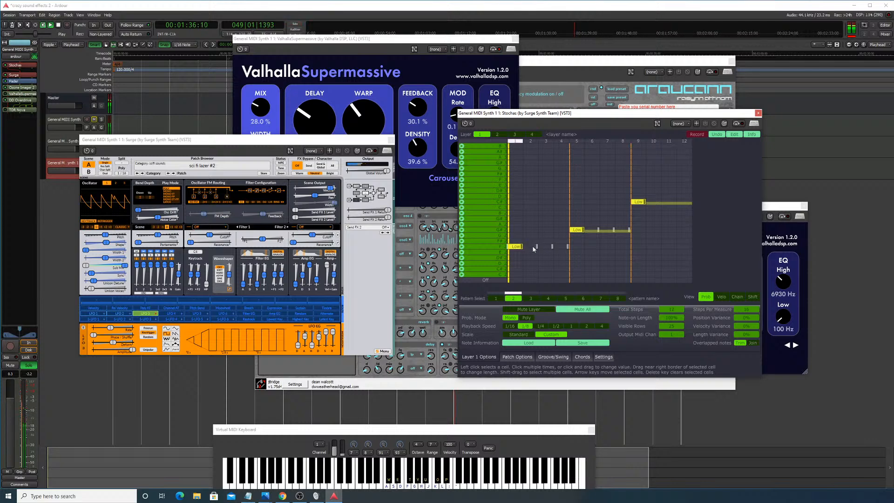
left_click(522, 248)
left_click_drag(522, 247, 572, 250)
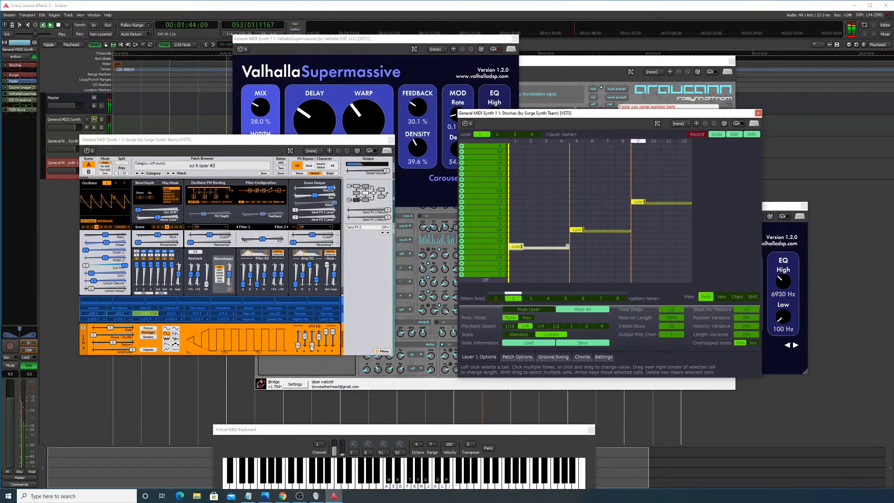
Step: Browse Surge to another patch, and reload sci fi lazer #2 from the scifi sounds user patches
mouse_move(311, 348)
left_mouse_down()
mouse_move(311, 331)
mouse_move(314, 347)
left_mouse_up()
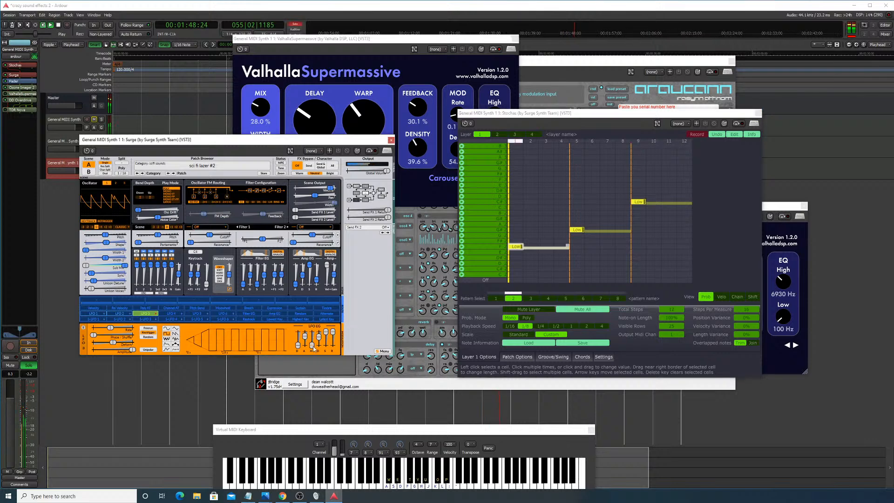
left_click(174, 173)
left_click(174, 173)
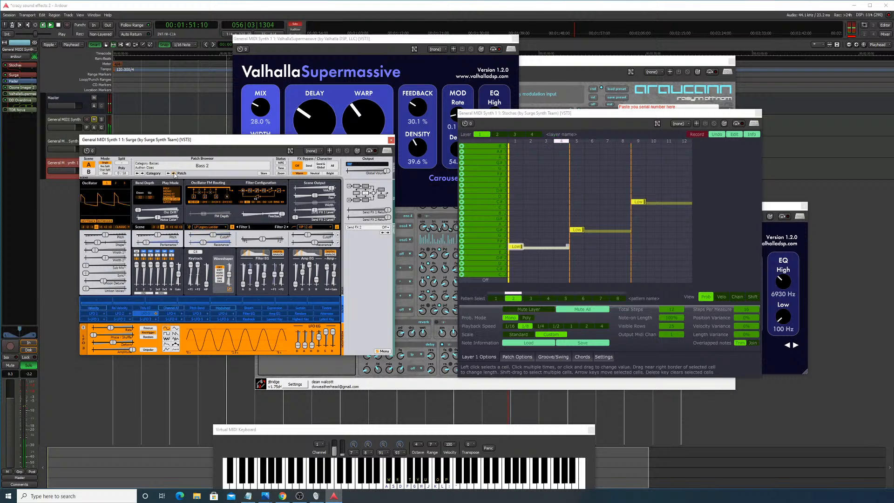
left_click(224, 167)
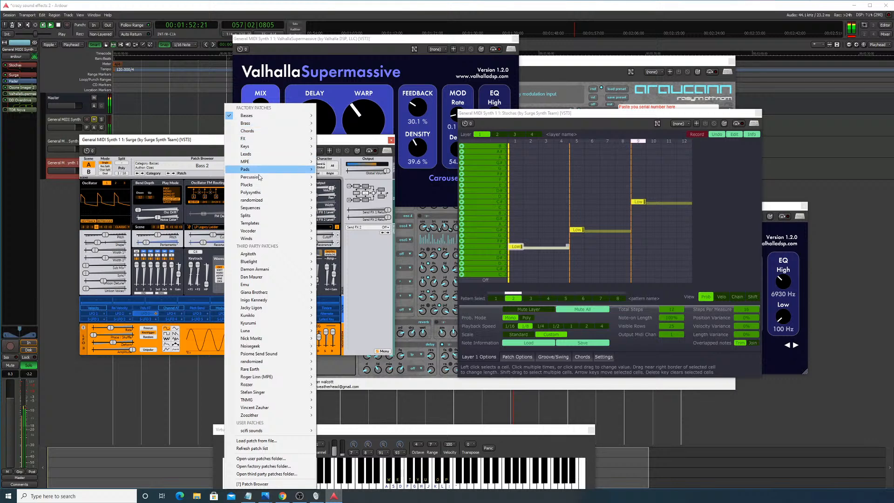
mouse_move(266, 255)
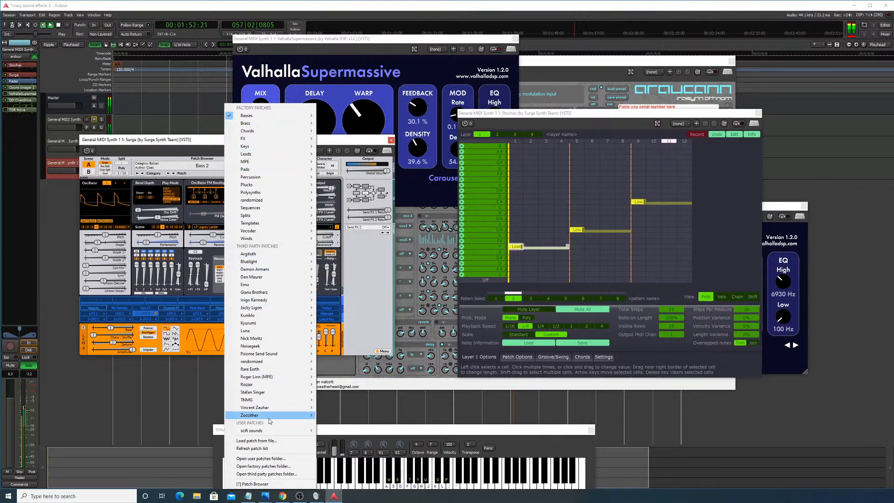
mouse_move(268, 430)
left_click(335, 438)
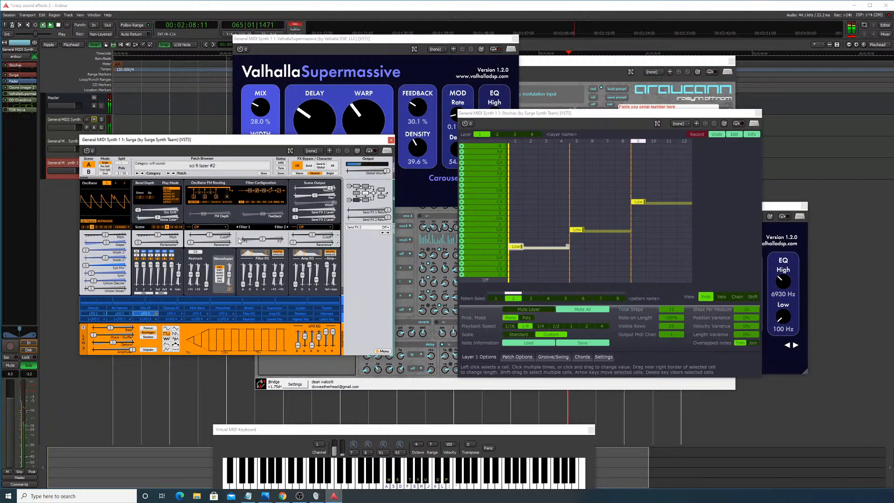
Step: Try another octave for Surge's oscillator 1 and compare the waveforms and envelopes of LFO 1, LFO 2 and LFO 3
left_click(101, 227)
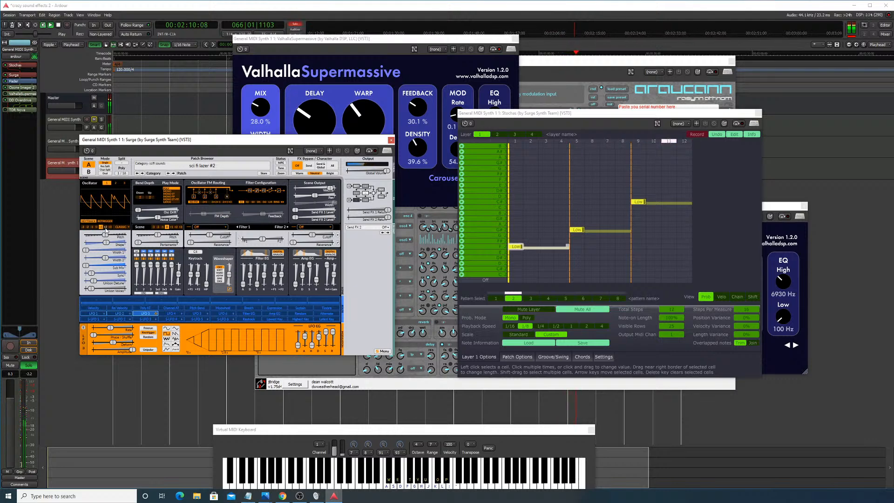
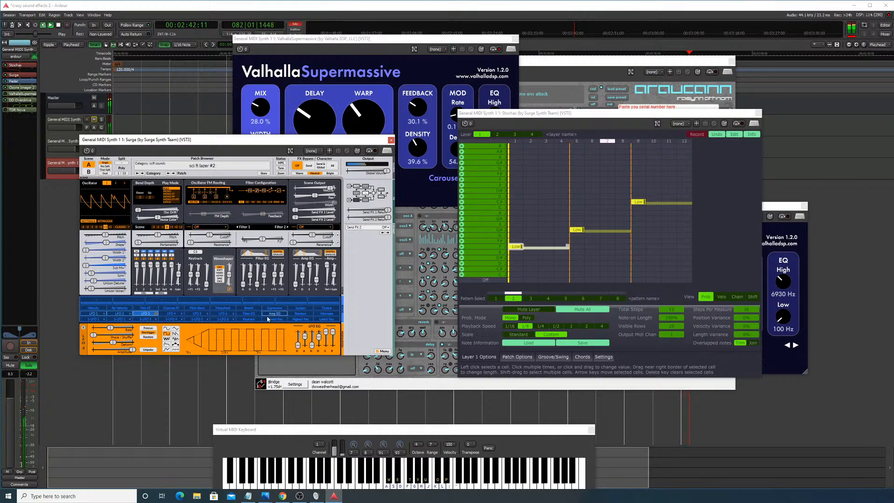
left_click(108, 315)
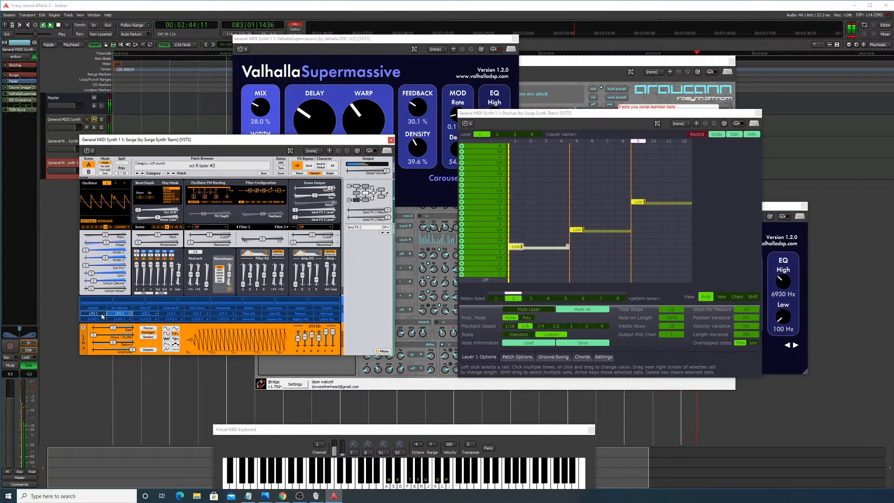
left_click(99, 315)
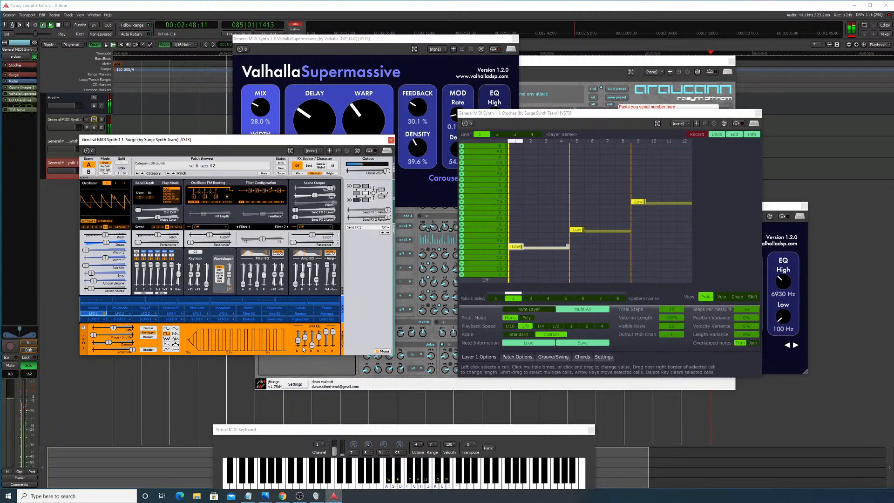
left_click(120, 313)
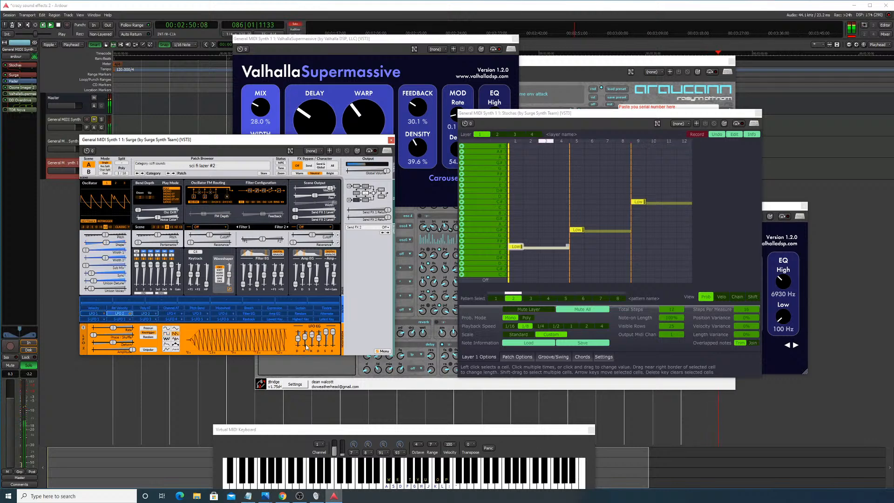
left_click(146, 313)
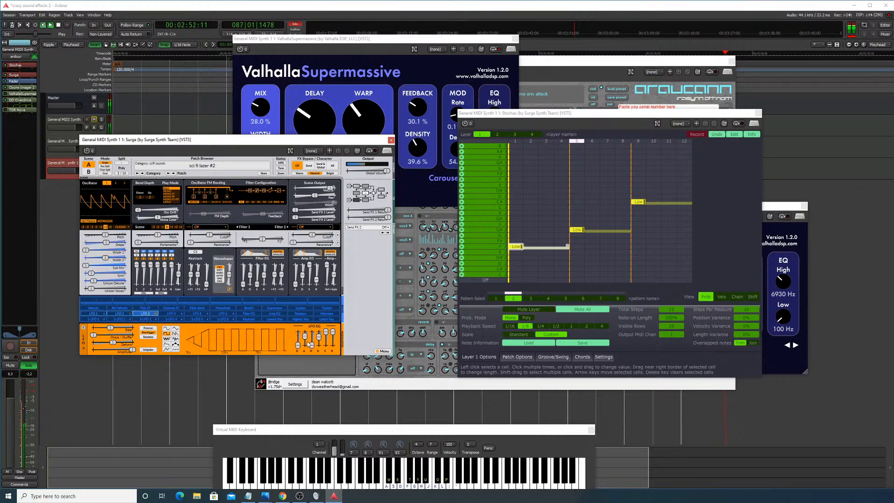
left_click(120, 315)
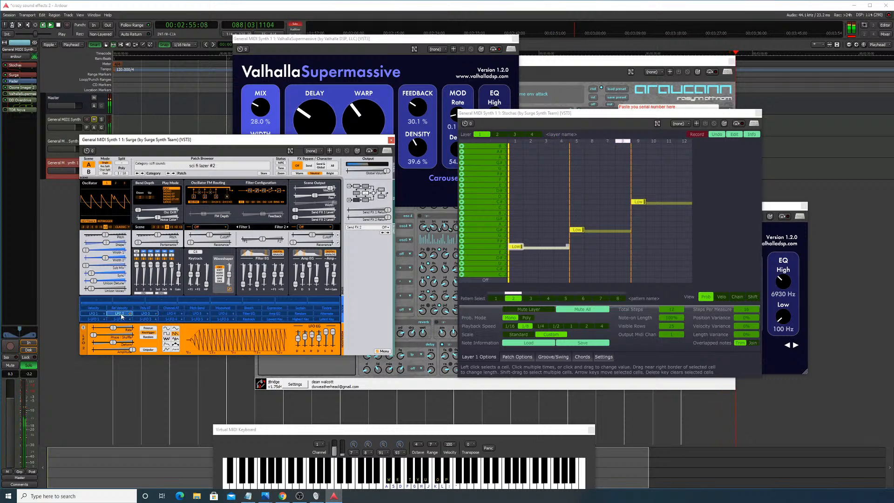
left_click(97, 313)
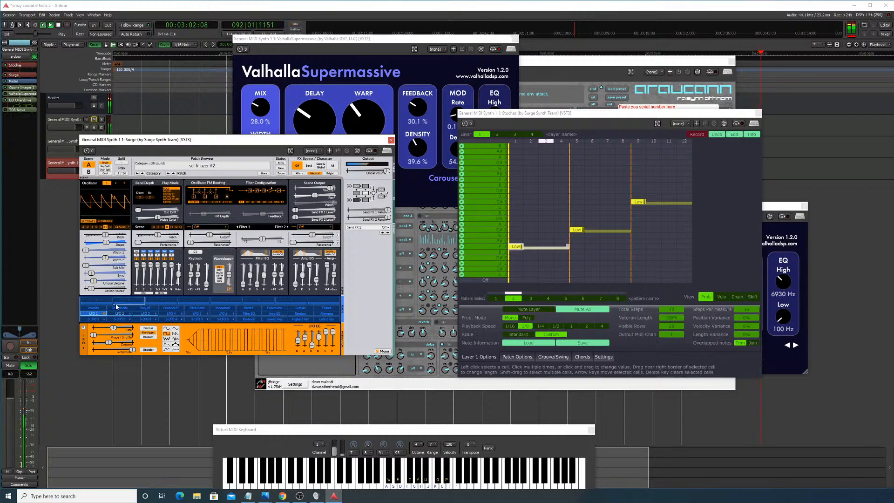
left_click(146, 313)
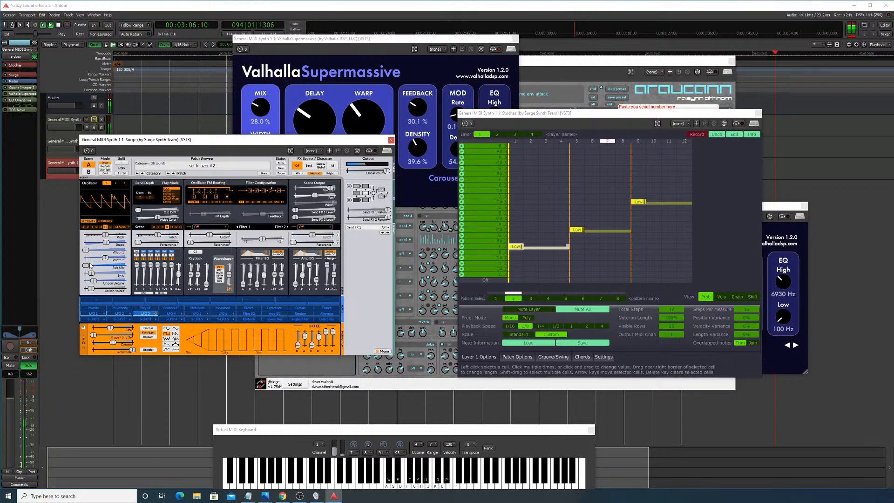
Step: Try oscillator 1's Sub Mix at its maximum, return it to 0.00 % and clear its LFO 3 modulation
left_click_drag(85, 267, 123, 271)
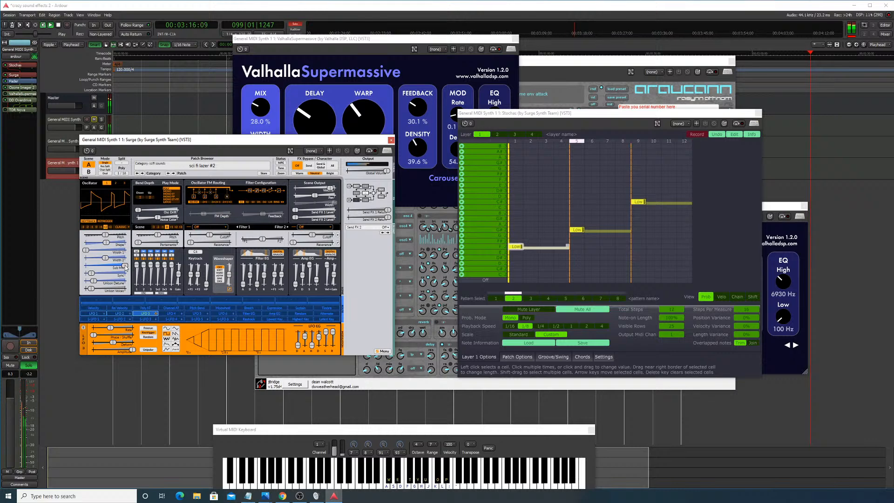
left_click_drag(124, 267, 92, 269)
right_click(94, 267)
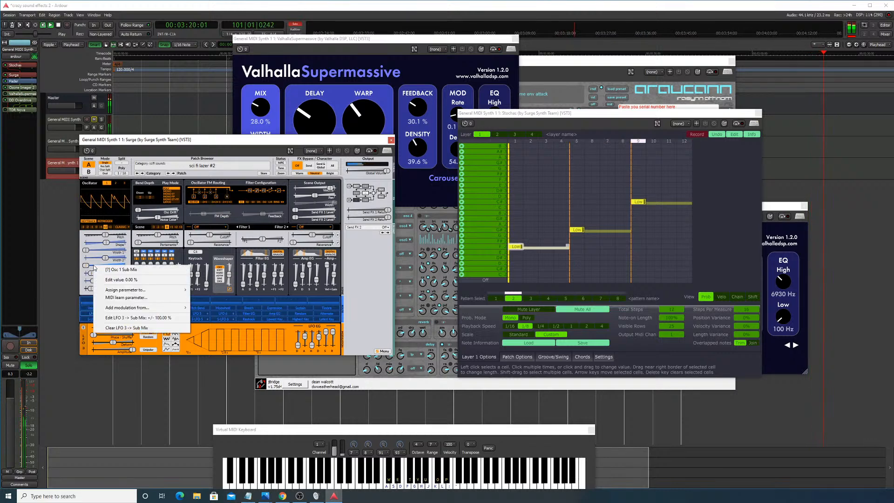
left_click(131, 327)
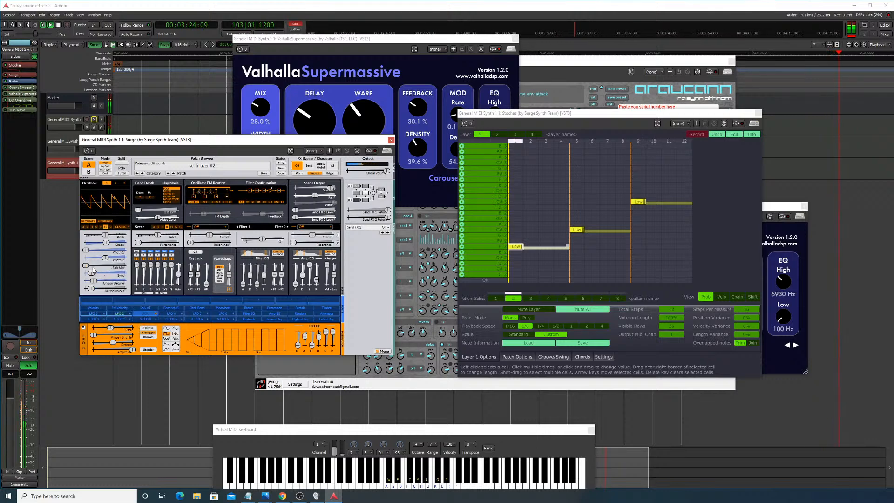
Step: Reload the sci fi lazer #2 patch from scifi sounds and try different octave settings for oscillator 1
left_click(213, 167)
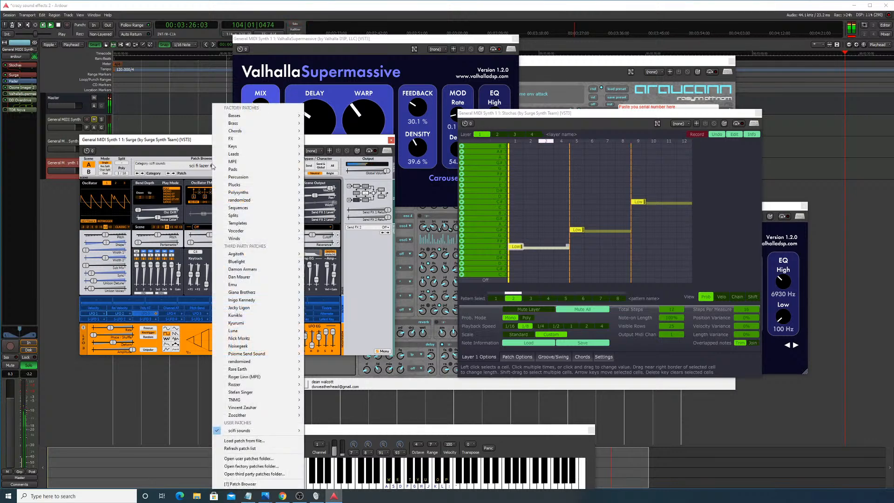
mouse_move(261, 430)
left_click(328, 437)
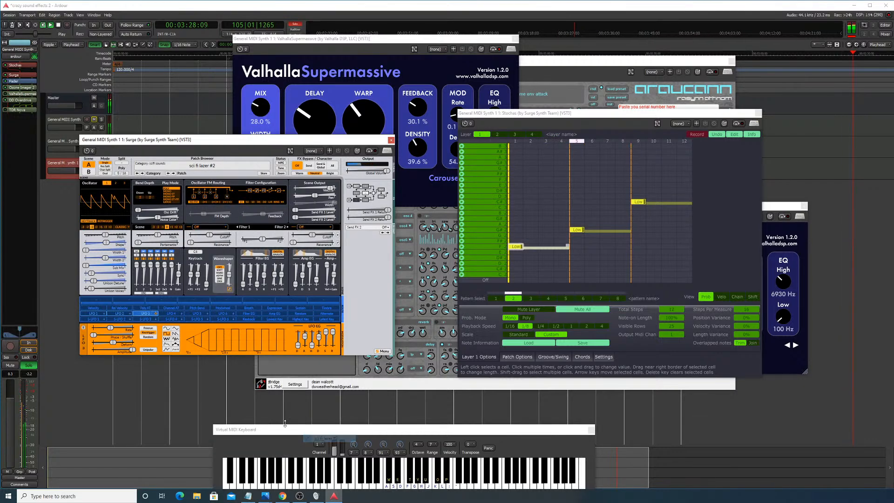
left_click(102, 227)
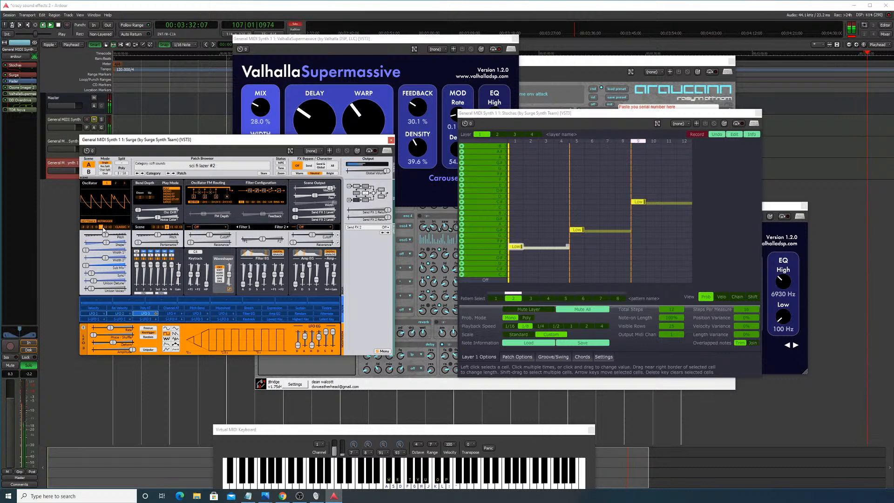
left_click(105, 227)
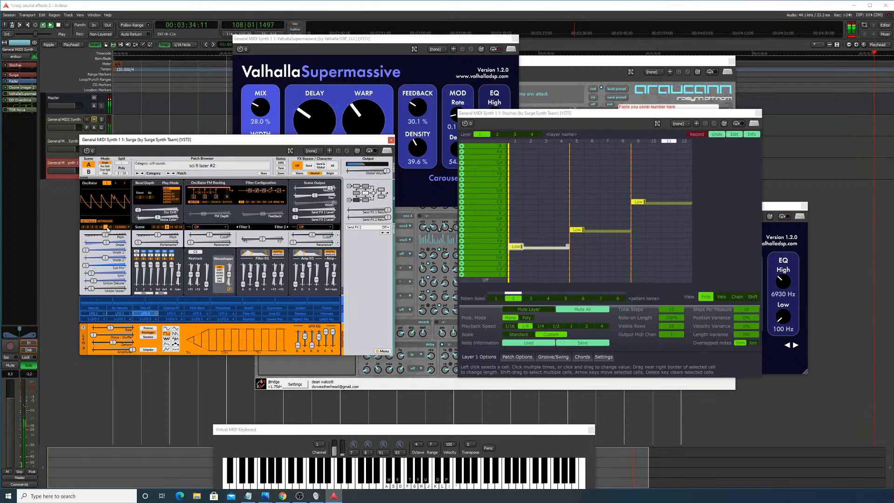
left_click(100, 228)
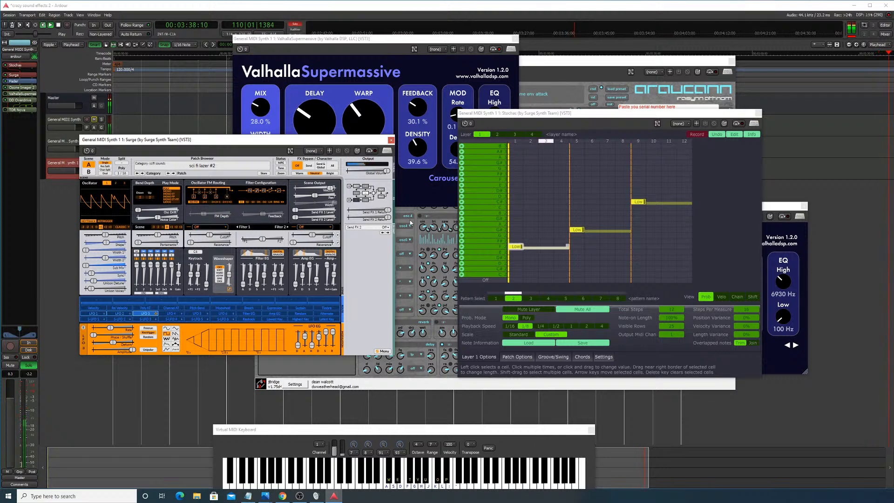
Step: Try doubling the F note on steps 1–4 and the G# note on steps 5–8 an octave higher, and remove both
left_click(513, 179)
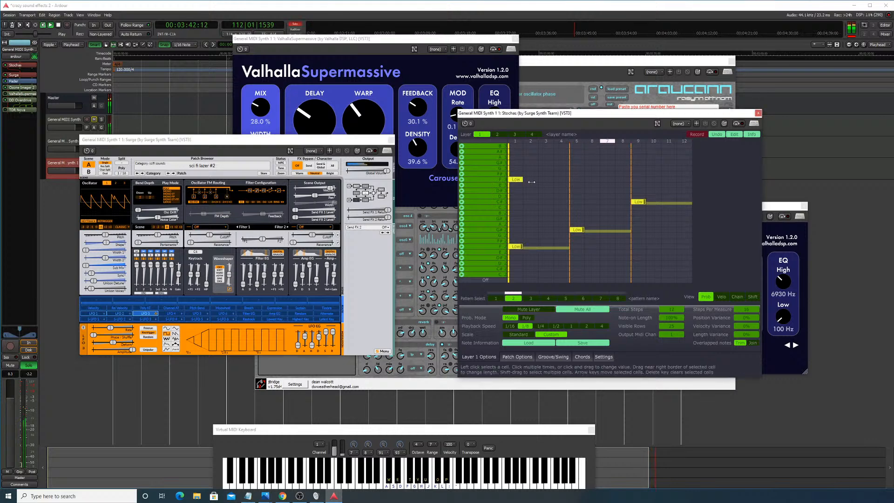
left_click_drag(521, 181, 577, 175)
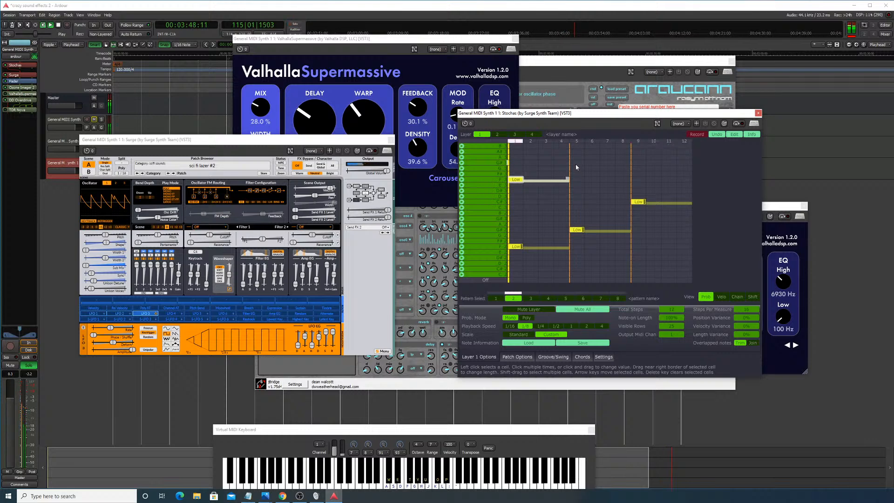
left_click(577, 163)
left_click_drag(583, 163, 632, 163)
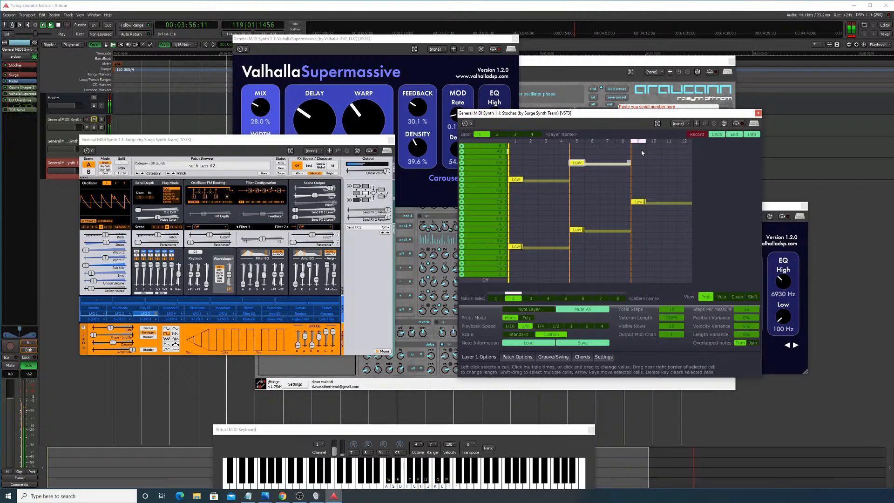
left_click(580, 166)
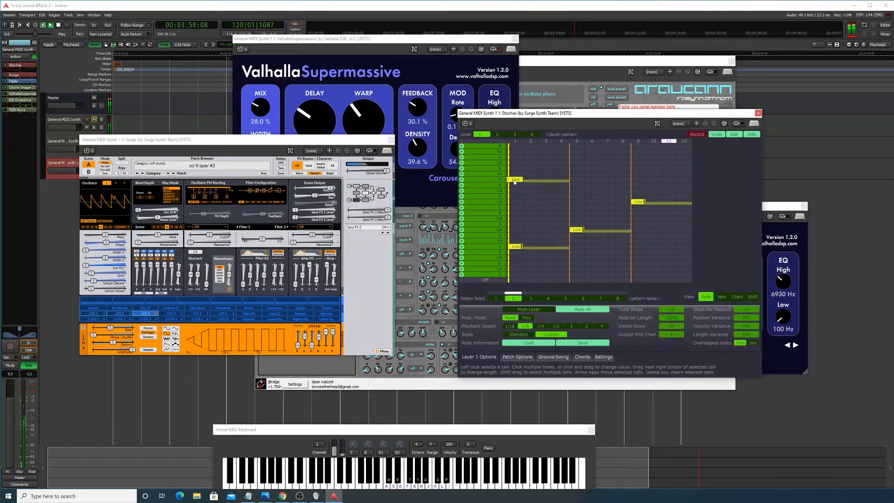
left_click(516, 180)
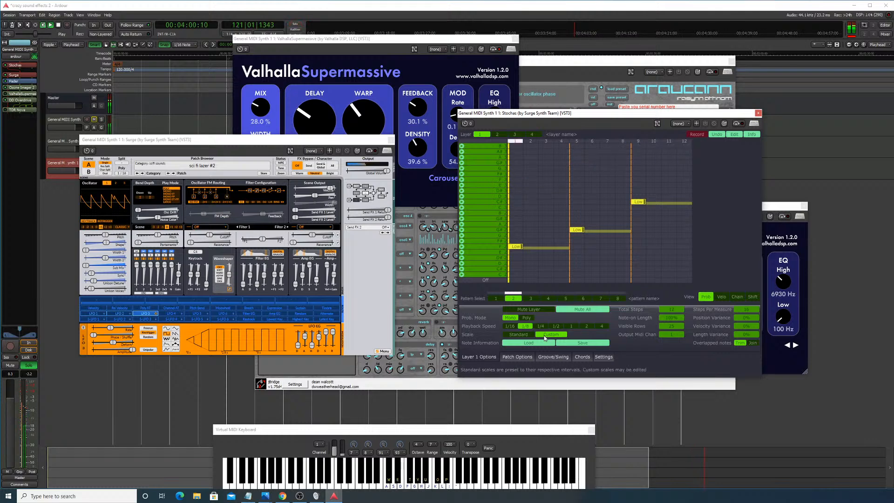
Step: Choose the major chord and try replacing the G# note at step 5 with an E major chord held over steps 5–8
left_click(568, 357)
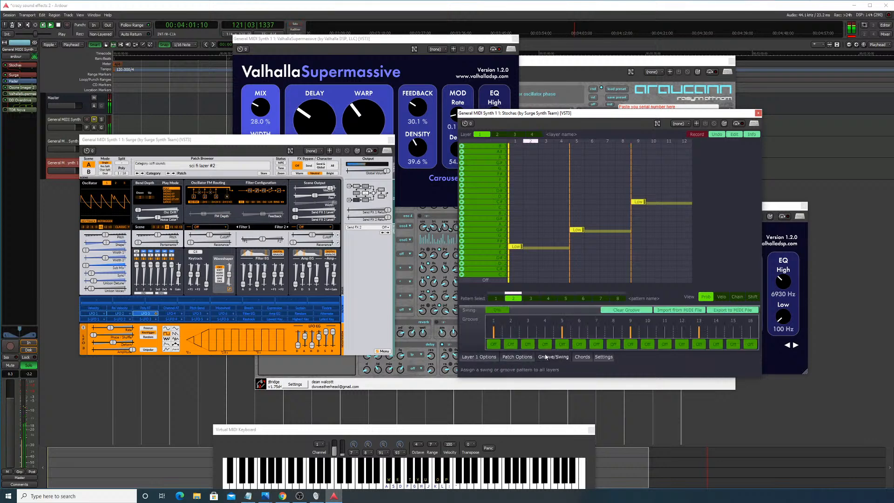
left_click(582, 357)
left_click(550, 321)
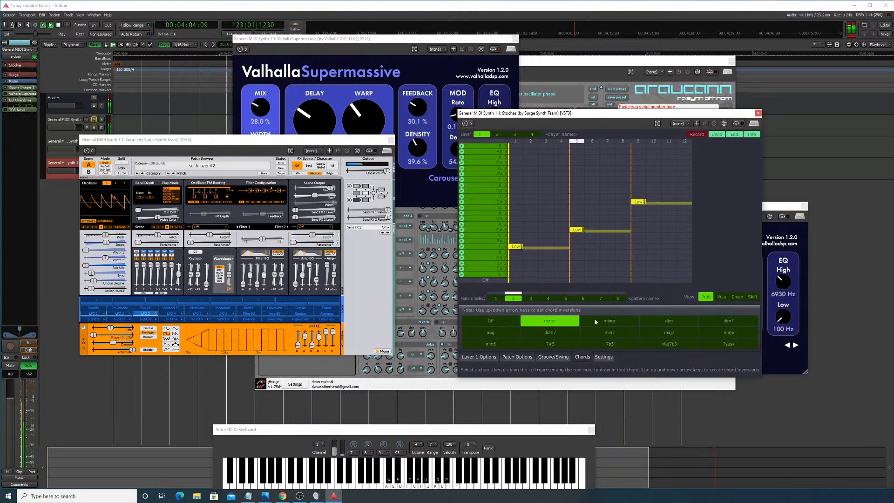
left_click(594, 319)
left_click(565, 318)
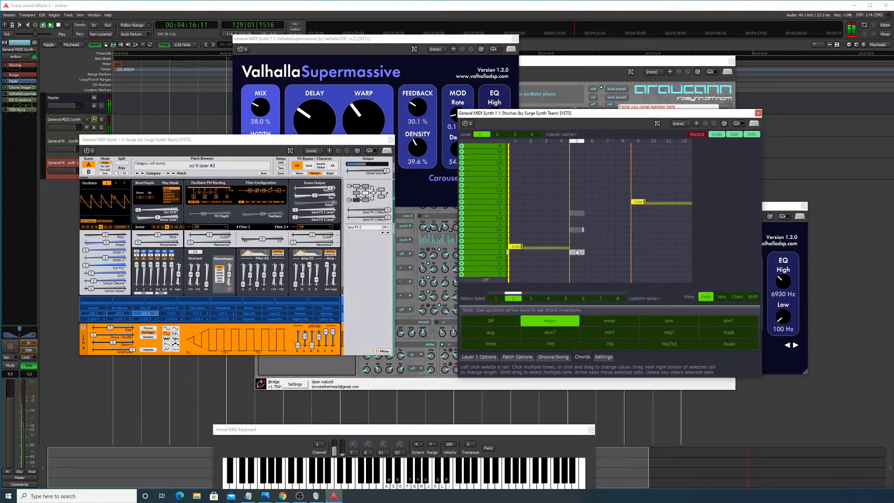
left_click(576, 252)
left_click_drag(584, 252, 629, 253)
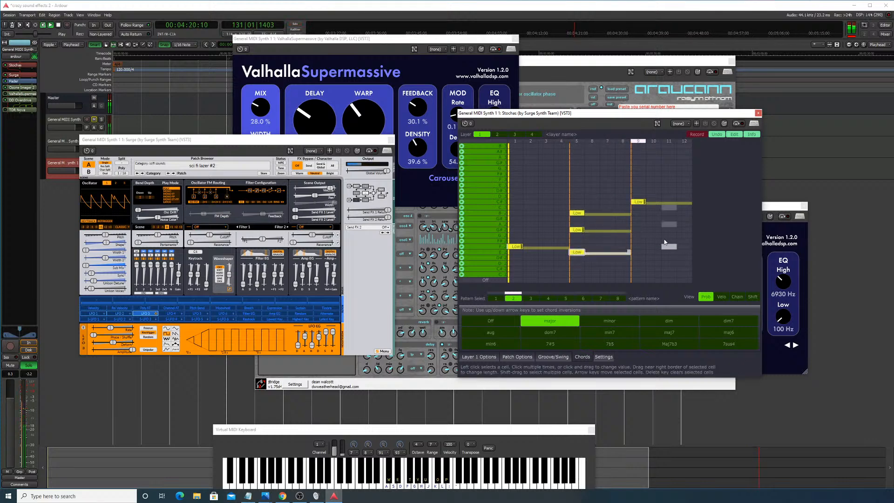
Step: Remove the C# note on steps 9–12 and try major chords on A# and A at step 9, clearing each
double_click(640, 203)
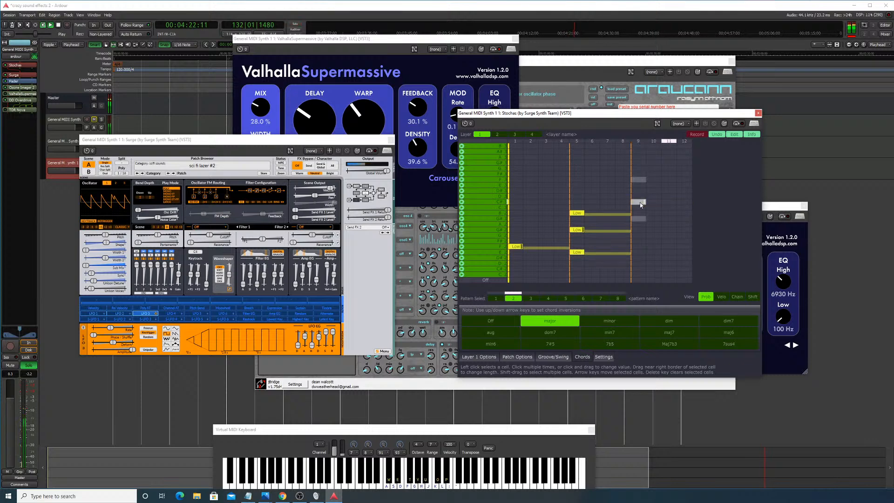
left_click(641, 219)
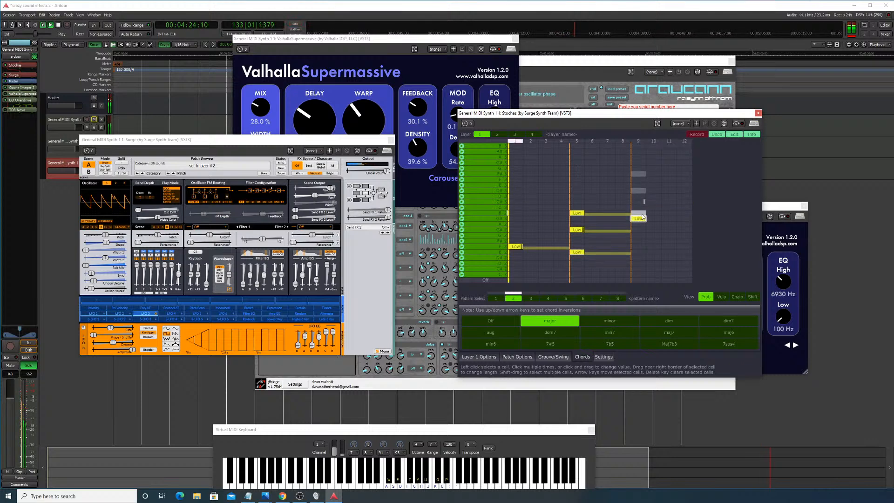
right_click(641, 218)
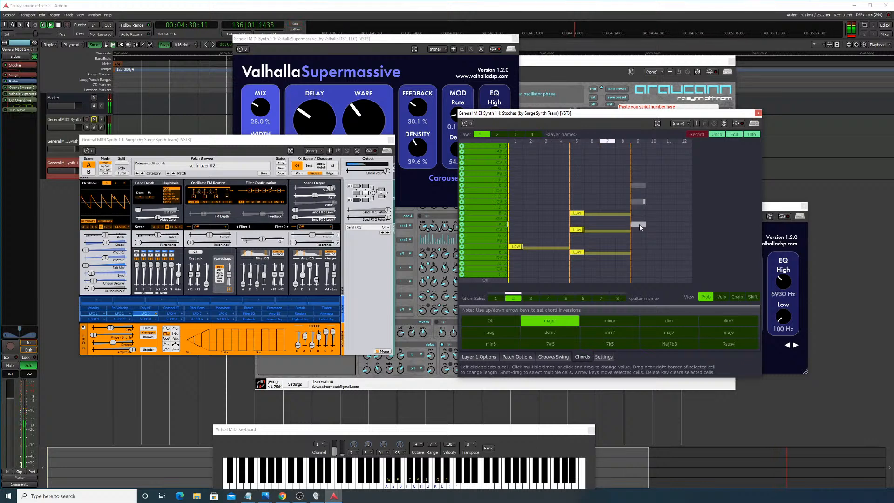
left_click(640, 225)
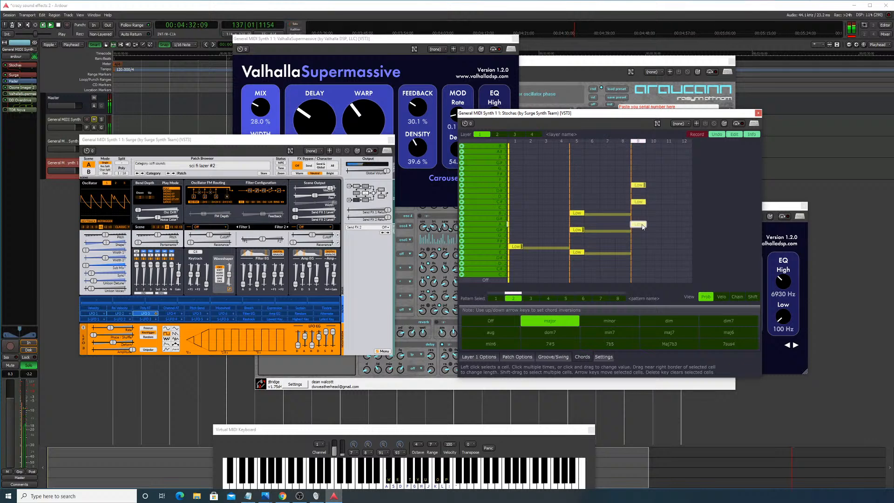
left_click(641, 228)
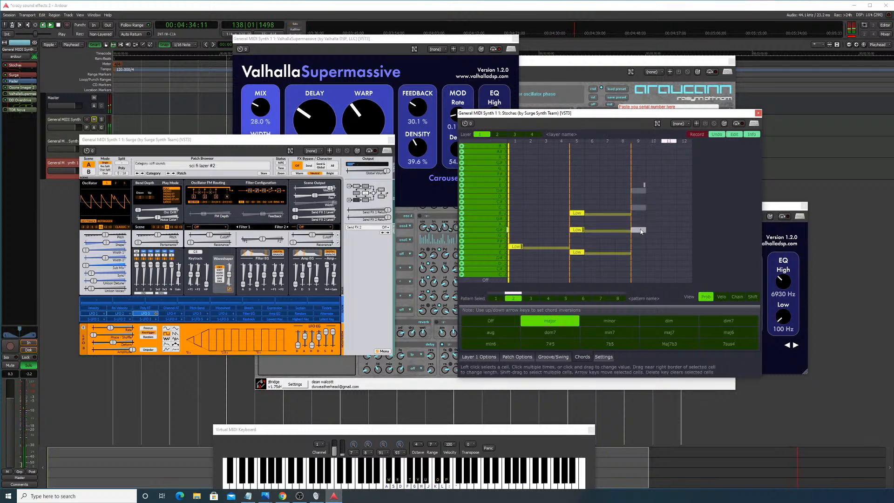
Step: Try a B major chord held over steps 9–12 and remove it
left_click(641, 216)
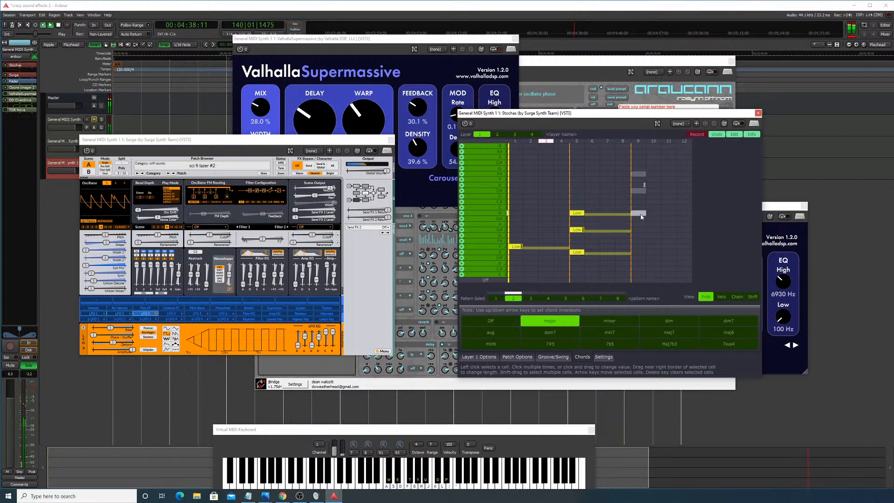
left_click(641, 216)
left_click_drag(644, 215, 693, 216)
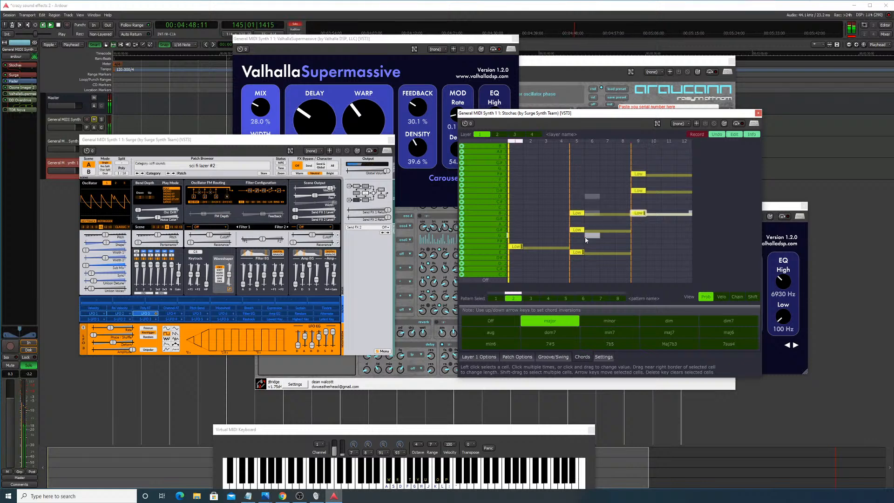
right_click(639, 214)
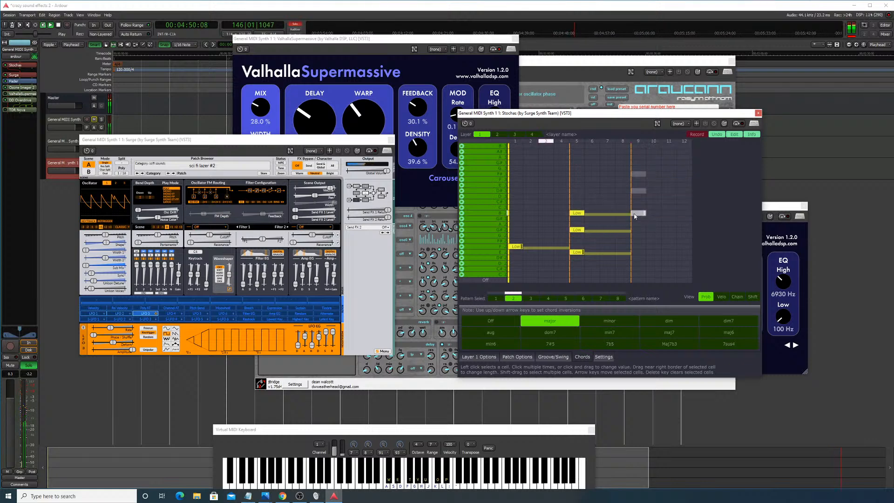
Step: Clear the E major chord from steps 5–8, turn chord entry off and place a single C# note held over those steps
right_click(579, 231)
left_click(508, 322)
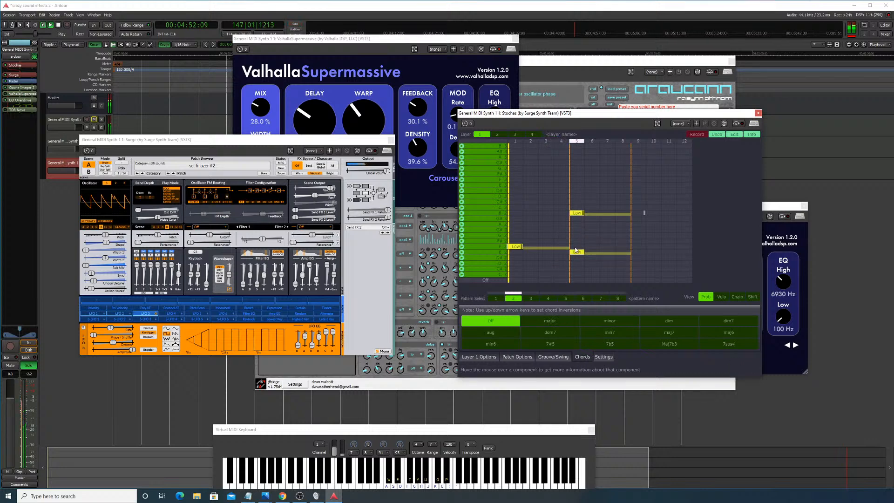
right_click(578, 253)
right_click(580, 214)
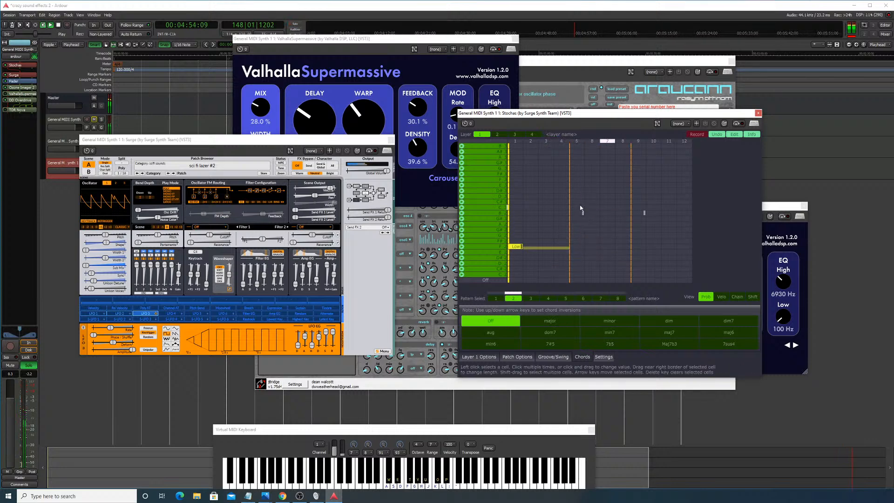
left_click(579, 203)
mouse_move(583, 203)
left_mouse_down()
mouse_move(650, 209)
mouse_move(633, 205)
left_mouse_up()
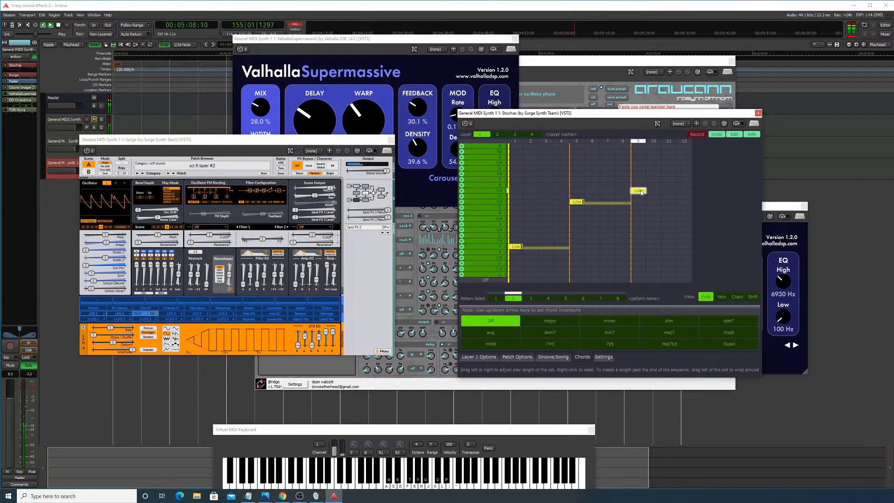
Step: Try an F# note held over steps 9–12, following the C# note on steps 5–8
left_click(638, 176)
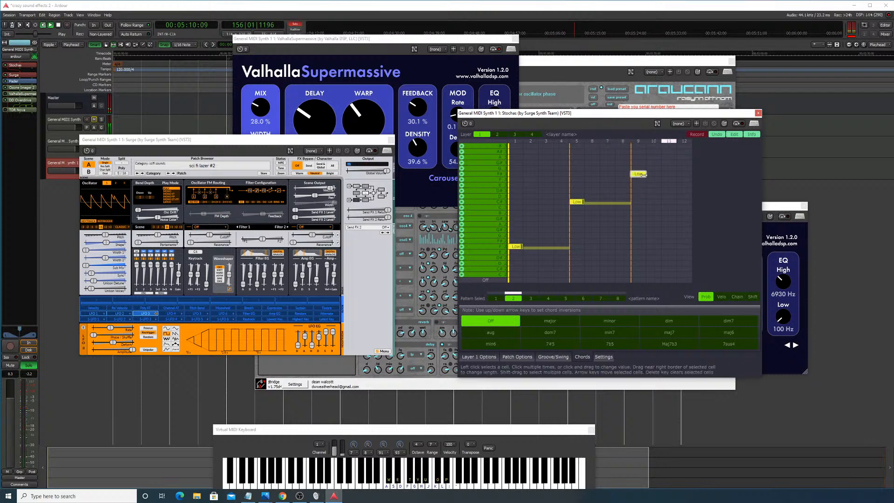
left_click_drag(645, 175, 693, 176)
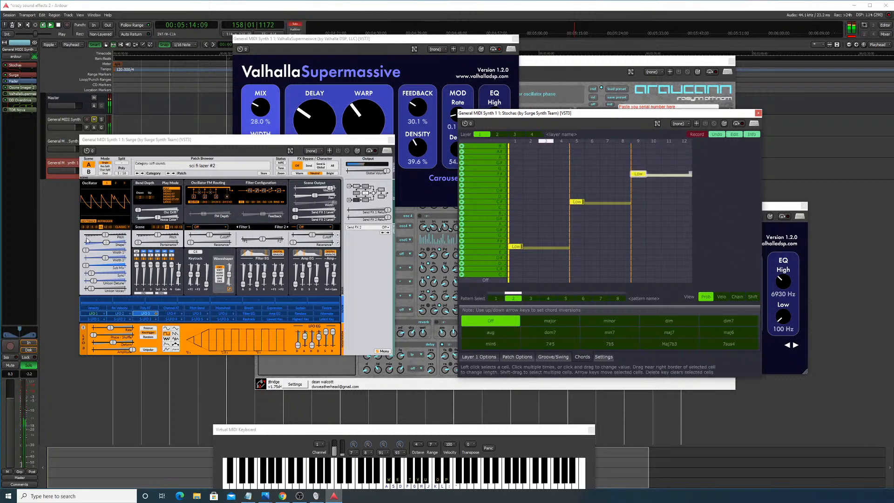
left_click(107, 229)
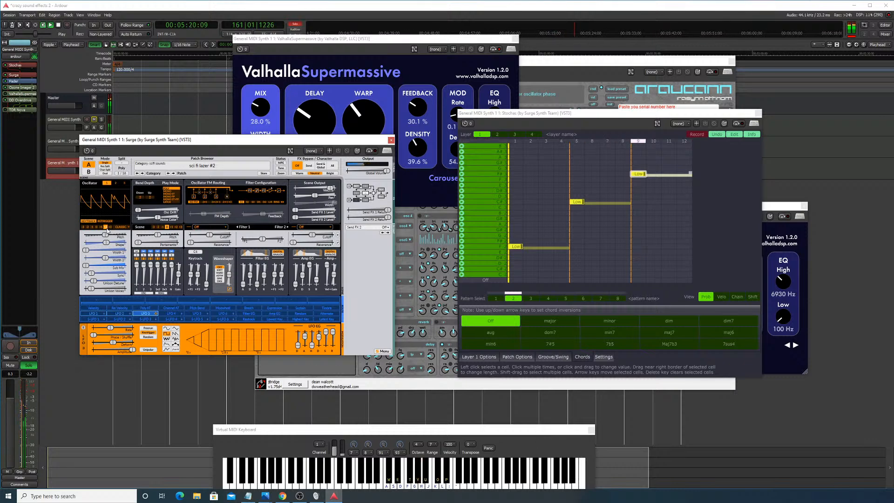
Step: Replace the C# note on steps 5–8 with an A# note held over the same steps
left_click(571, 219)
left_click_drag(583, 220, 632, 224)
right_click(578, 203)
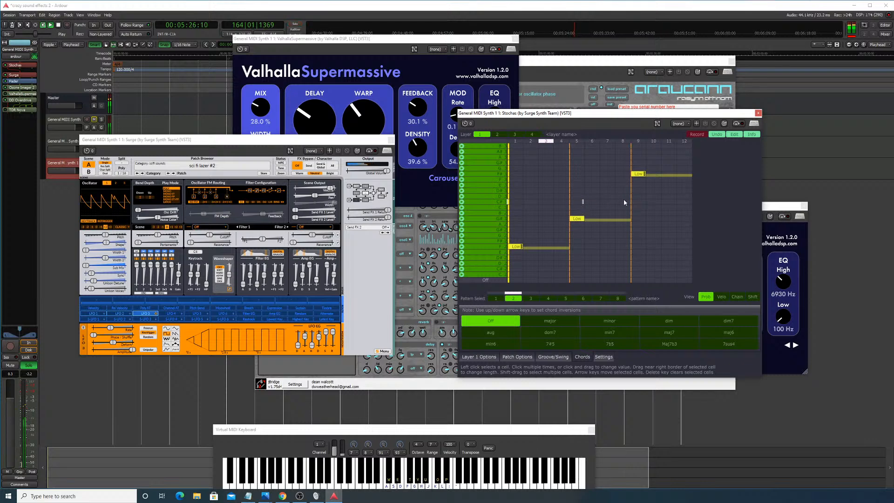
Step: Replace the F# note on steps 9–12 with a C# note held over the same steps
left_click(638, 203)
left_click_drag(645, 204, 691, 209)
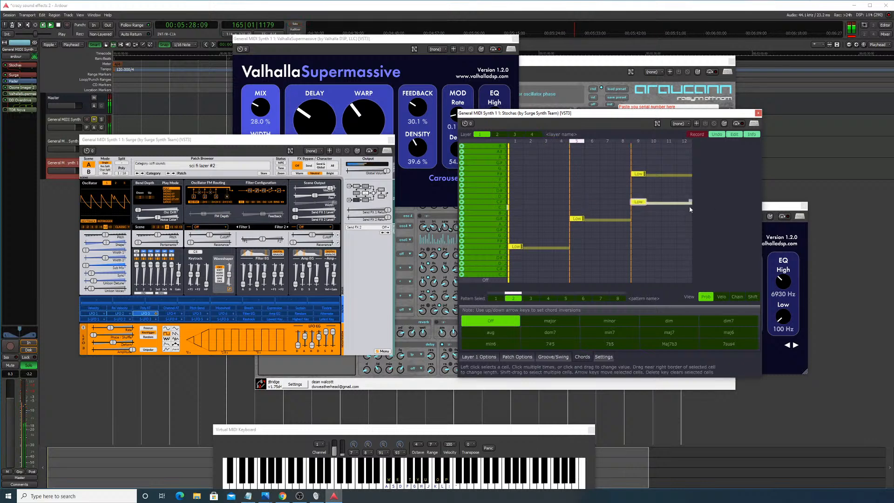
right_click(636, 176)
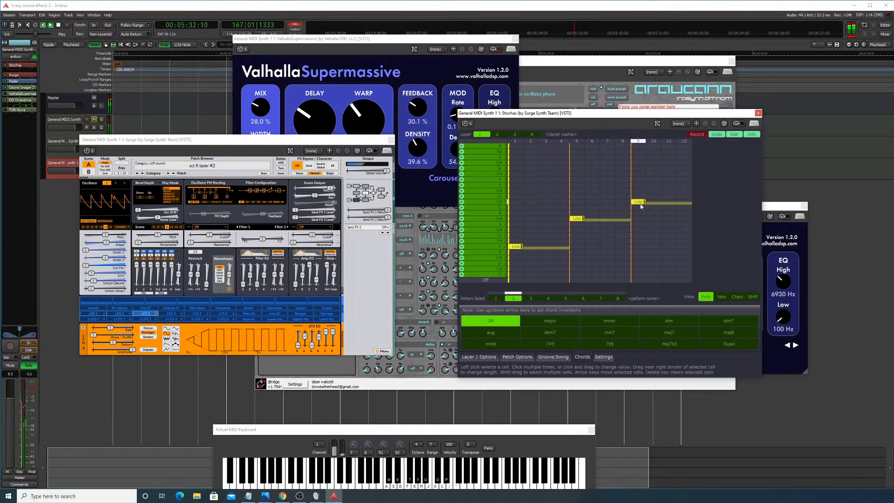
left_click(637, 203)
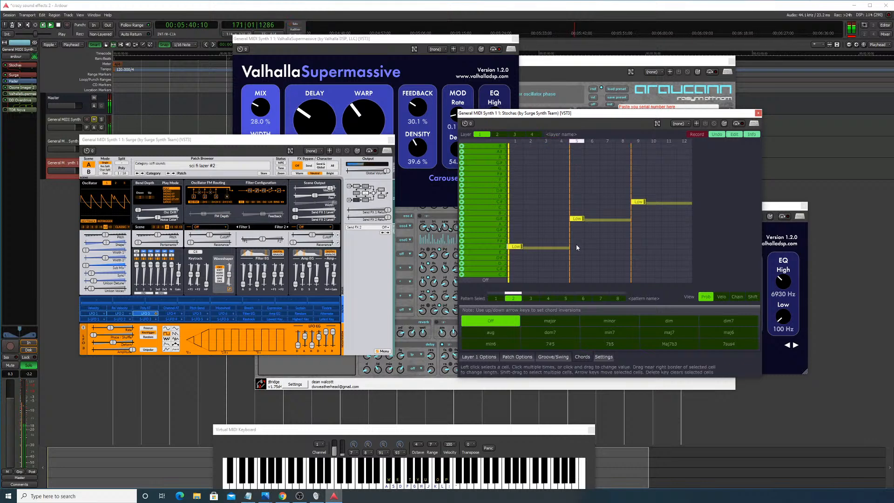
Step: Replace the A# note on steps 5–8, trying an A note before placing a G# note held over those steps
left_click(577, 219)
key("Delete")
left_click(579, 226)
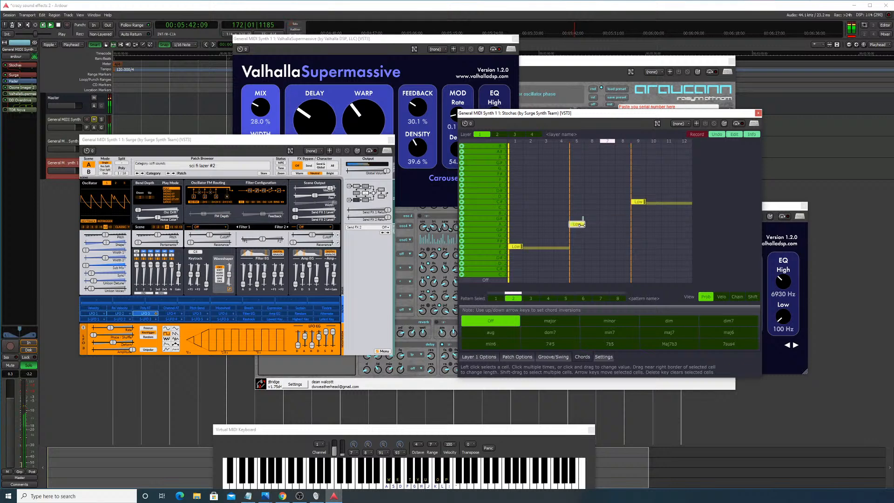
left_click_drag(585, 226, 637, 230)
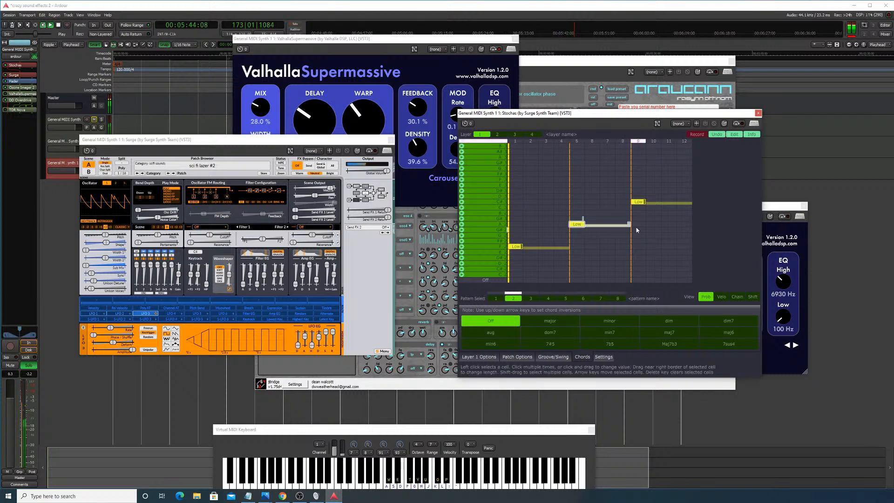
right_click(575, 225)
left_click(577, 228)
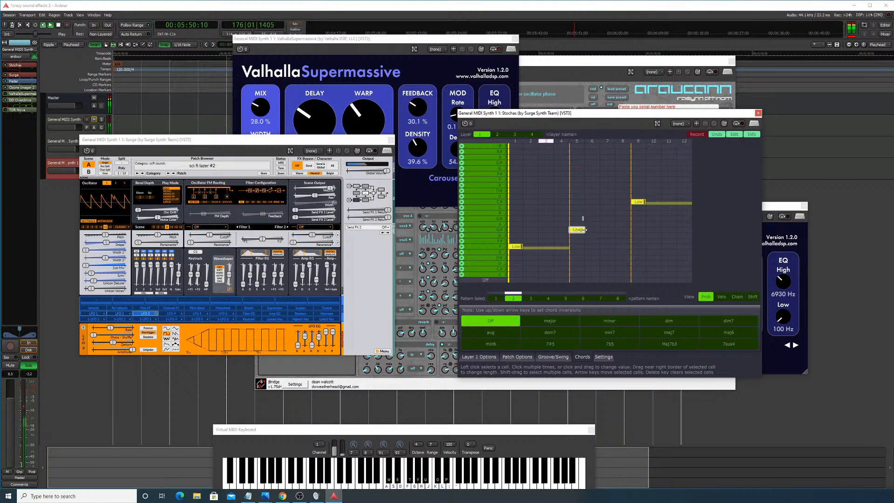
left_click_drag(583, 229, 632, 229)
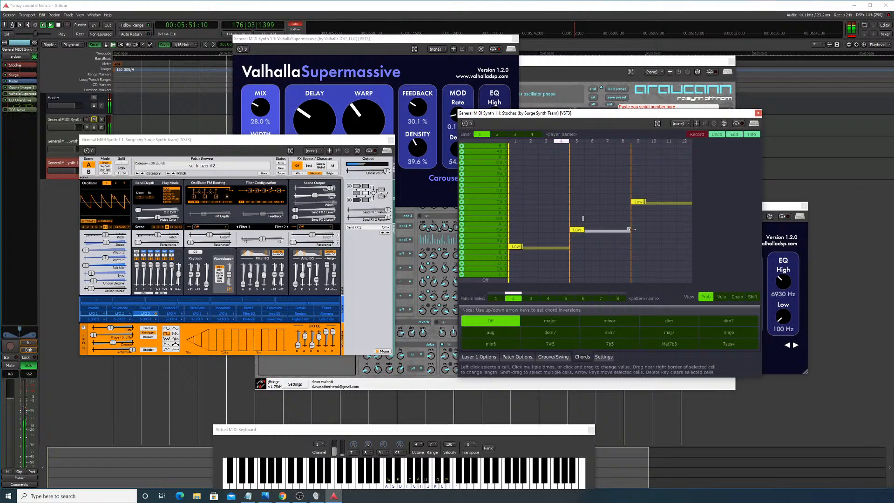
Step: Remove the C# note on steps 9–12, try an A# note held over those steps in its place and clear it
right_click(640, 202)
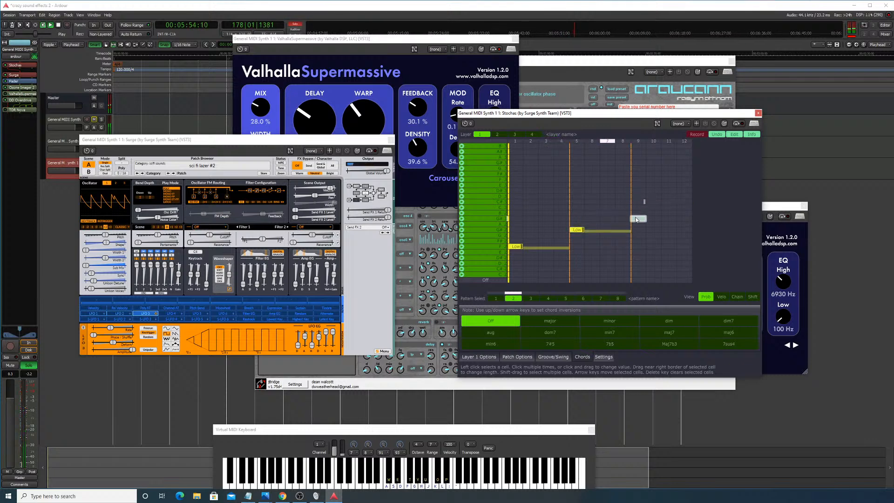
left_click(644, 219)
right_click(647, 219)
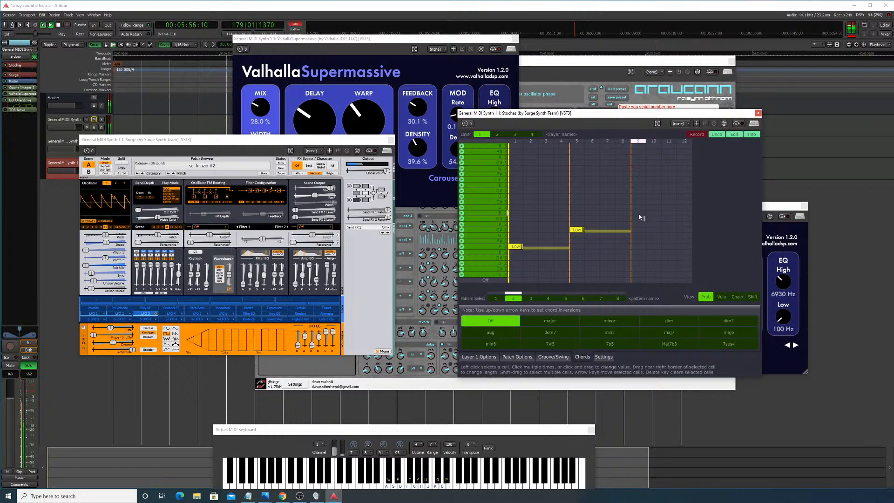
left_click(639, 219)
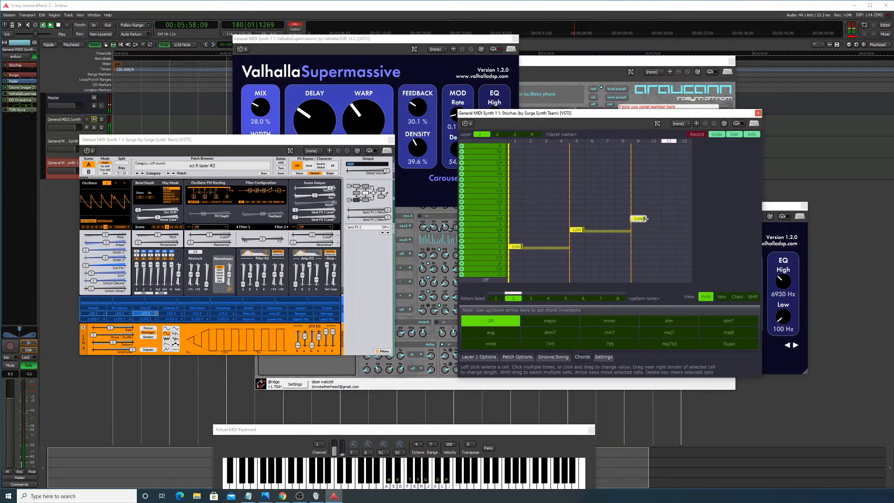
left_click_drag(646, 219, 693, 227)
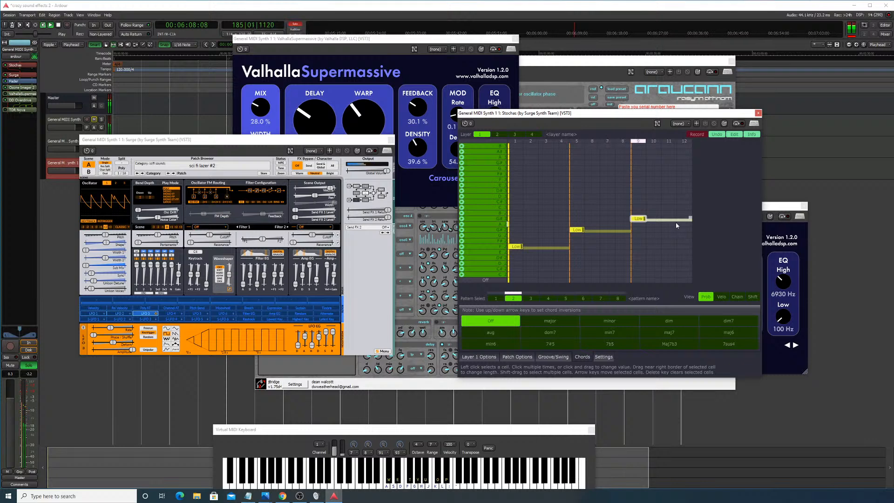
left_click(641, 221)
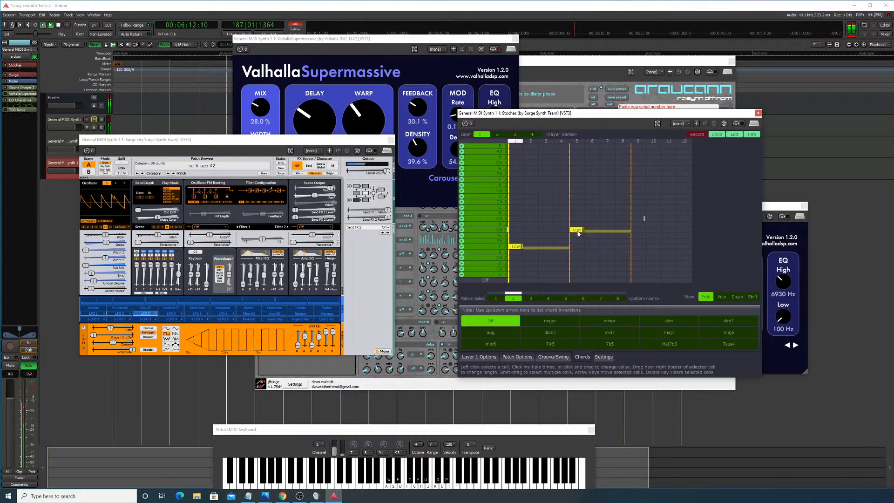
Step: Look at pattern 1, return to pattern 2 and try the A# note on step 9 again, removing it
left_click(503, 299)
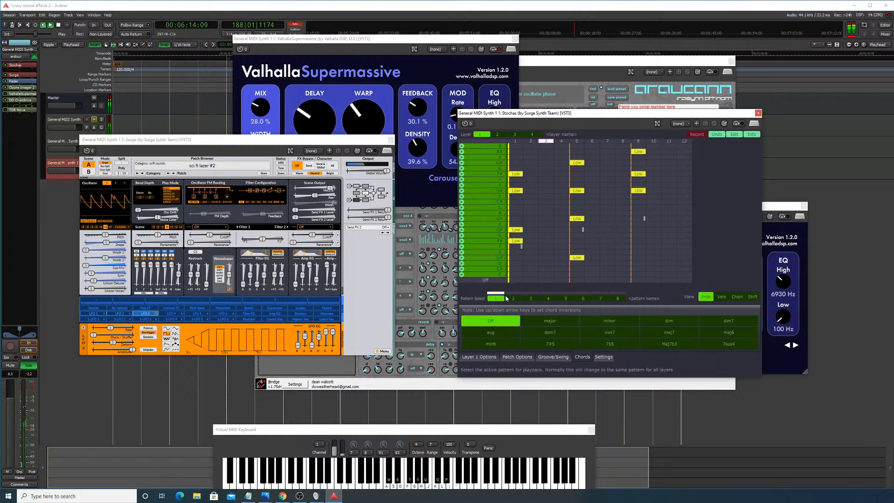
left_click(508, 299)
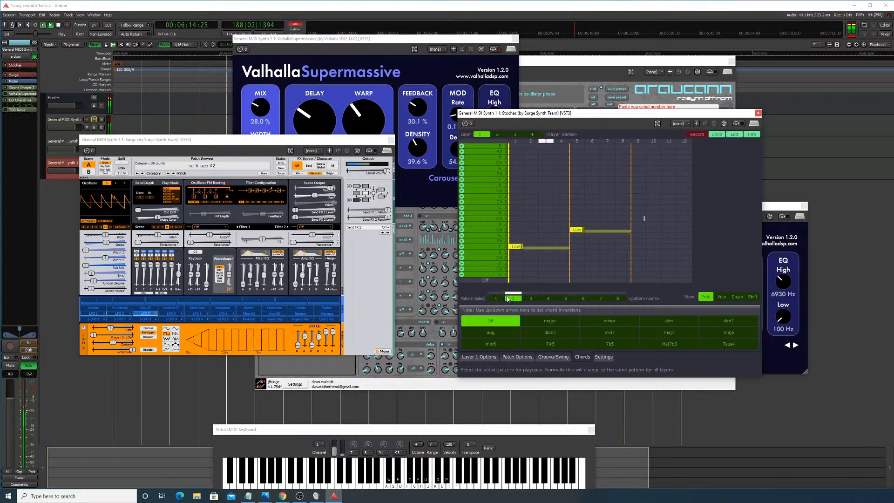
left_click(638, 219)
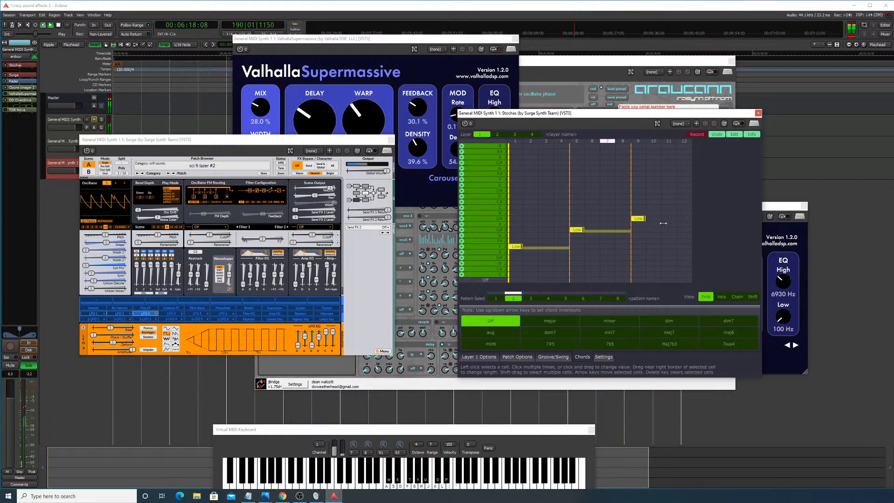
mouse_move(645, 219)
left_mouse_down()
mouse_move(693, 222)
mouse_move(629, 219)
mouse_move(639, 219)
left_mouse_up()
left_click(639, 219)
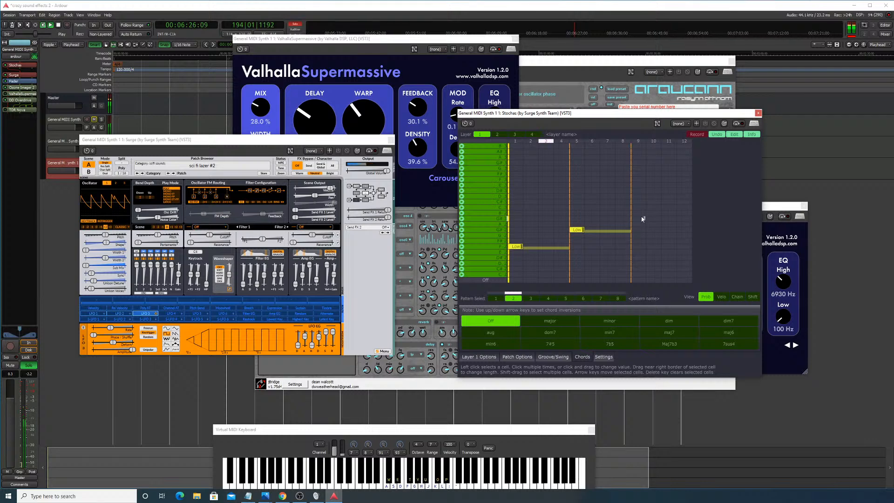
Step: Place an A# note held over steps 9–12 in pattern 2 and stop playback
left_click_drag(646, 219, 691, 219)
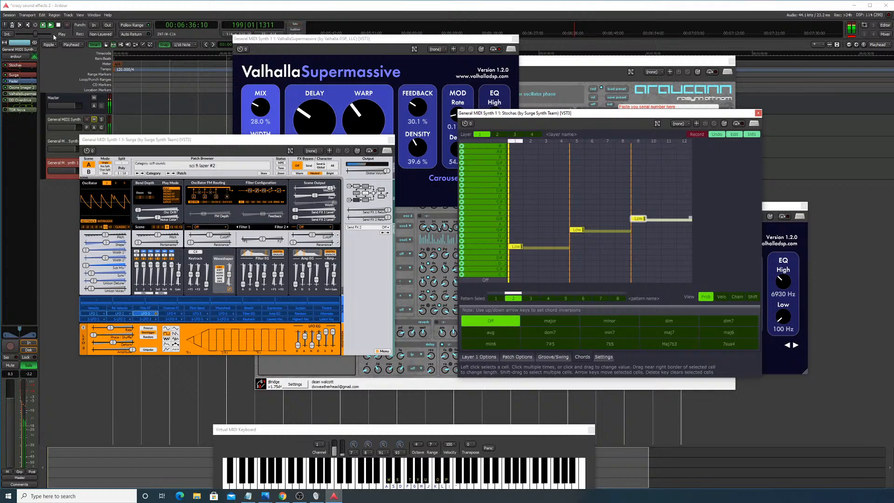
left_click(22, 130)
key("space")
Step: Add a second Stochas instance to the track, keeping the existing one, and reposition its window clear of the Virtual MIDI Keyboard
right_click(22, 130)
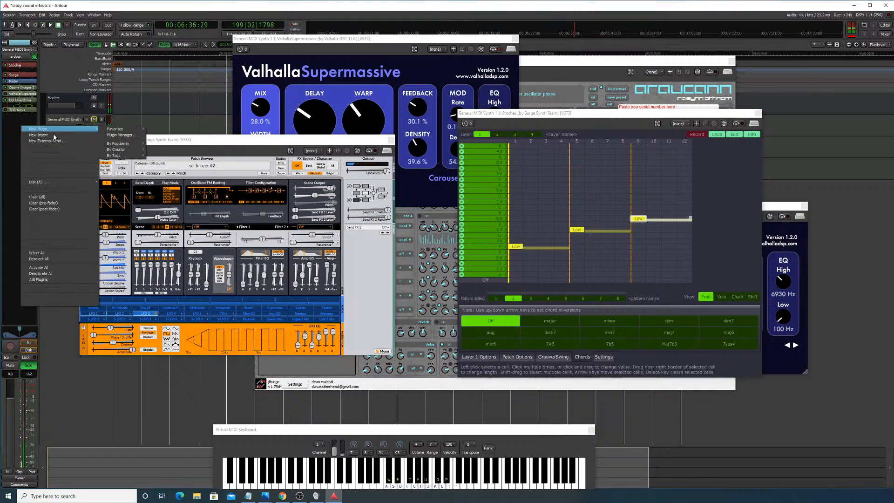
mouse_move(56, 129)
left_click(110, 138)
type("stocha")
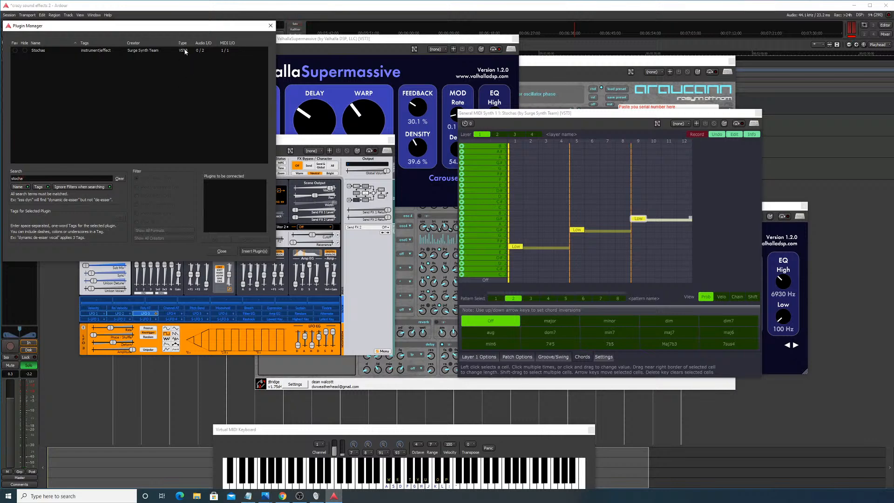
left_click(185, 51)
left_click(220, 241)
left_click(249, 251)
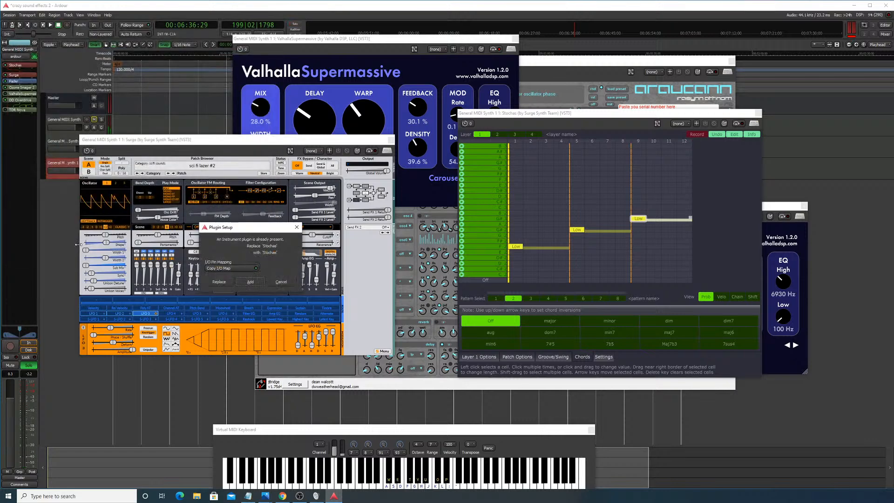
left_click(258, 284)
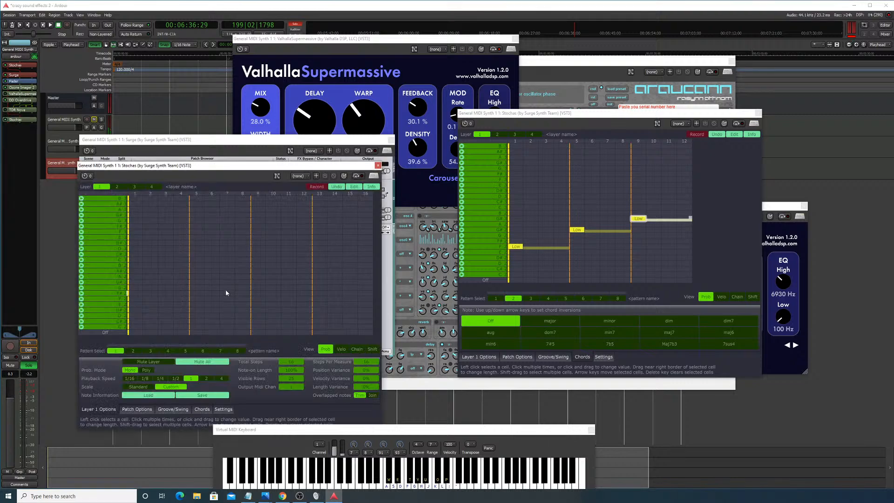
left_click_drag(199, 167, 263, 144)
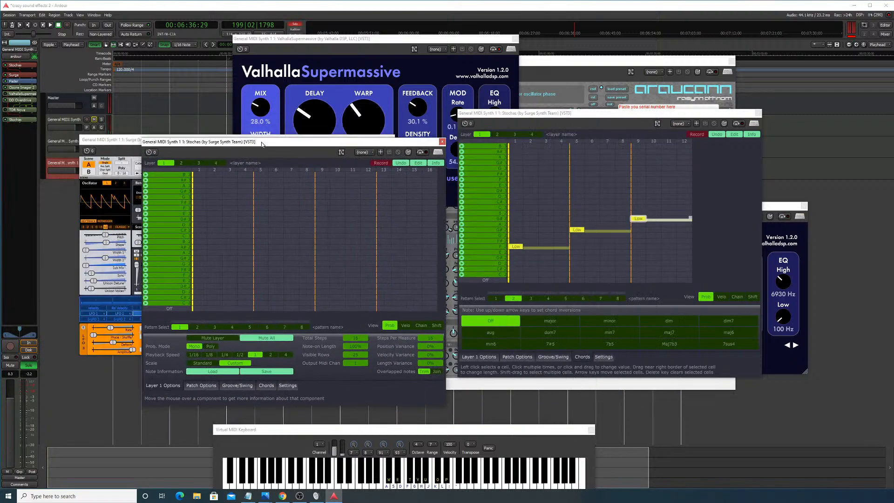
Step: Place an F note on step 1 and a G# note on step 5 in the new Stochas instance, and reposition the Virtual MIDI Keyboard
left_click(203, 276)
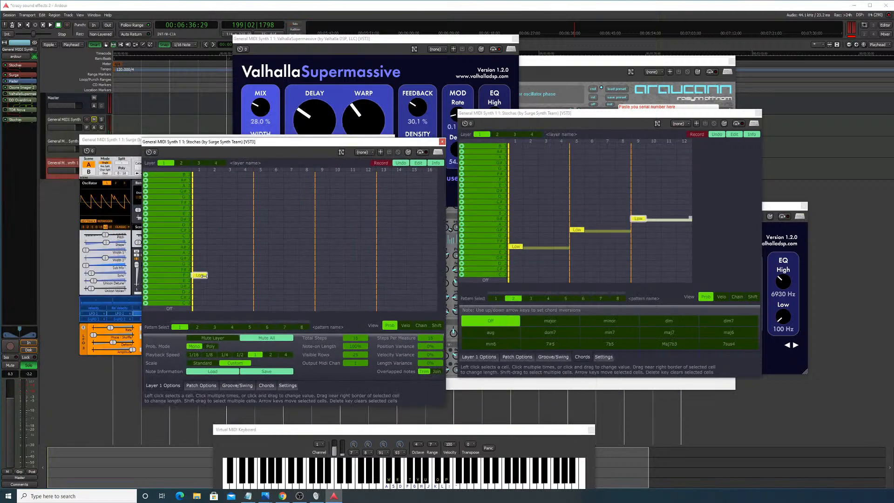
left_click(263, 259)
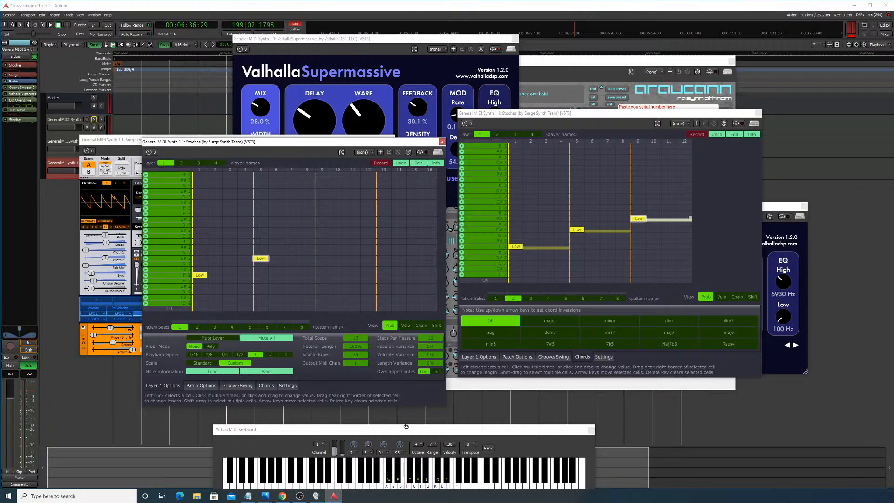
left_click_drag(405, 430, 429, 360)
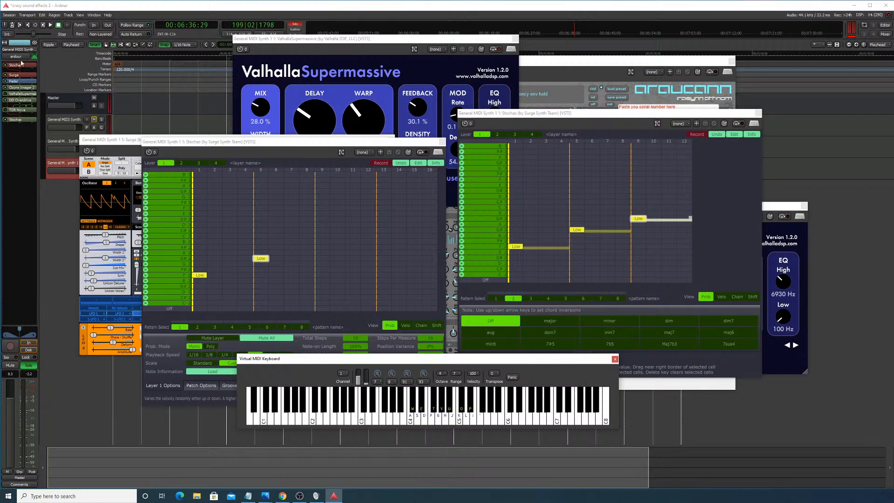
Step: Move the original Stochas instance to the end of the processor list and bring the Surge window forward
left_click_drag(21, 63, 23, 130)
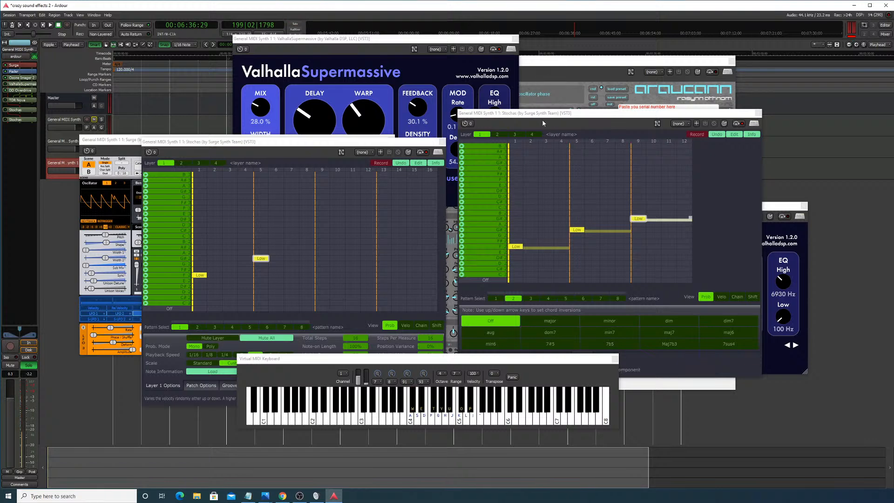
left_click(127, 146)
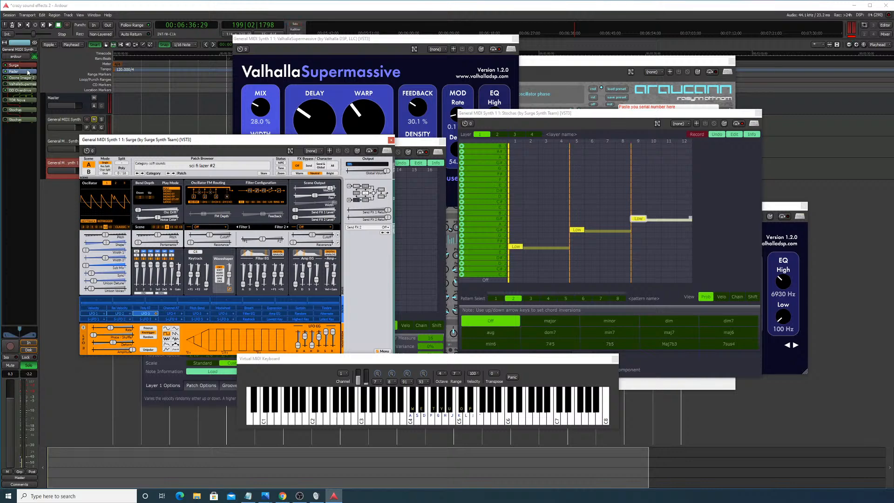
left_click(6, 111)
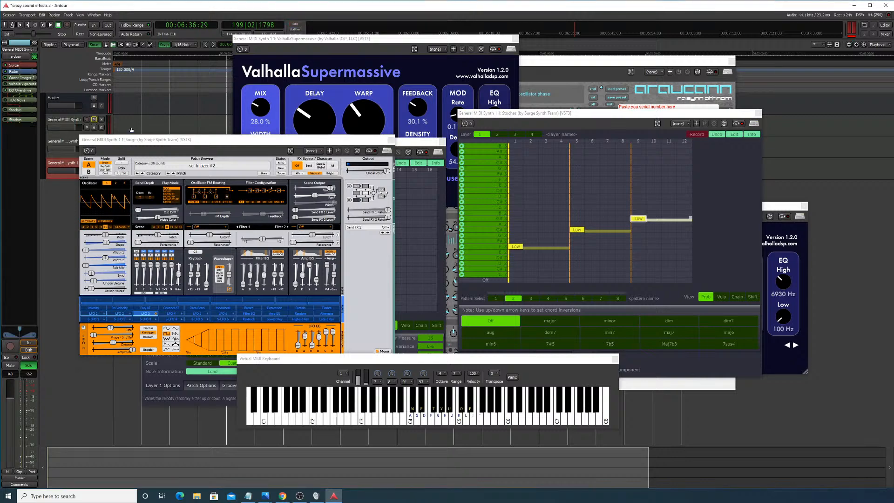
Step: In the new Stochas instance, add an A# note on step 9 and hold F over steps 1–4, G# over 5–8 and A# over 9–12
left_click(529, 116)
left_click_drag(528, 116, 248, 92)
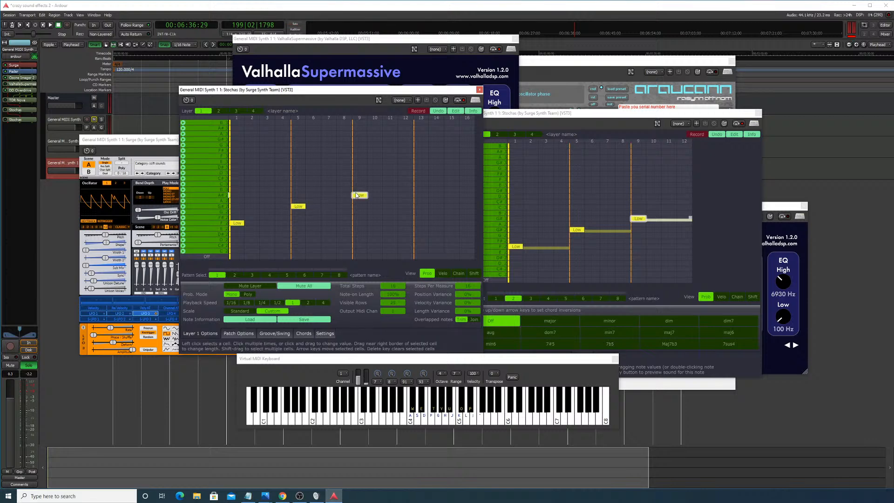
left_click(360, 195)
left_click_drag(367, 196, 420, 196)
left_click(300, 207)
left_click(307, 208)
left_click_drag(305, 207, 353, 207)
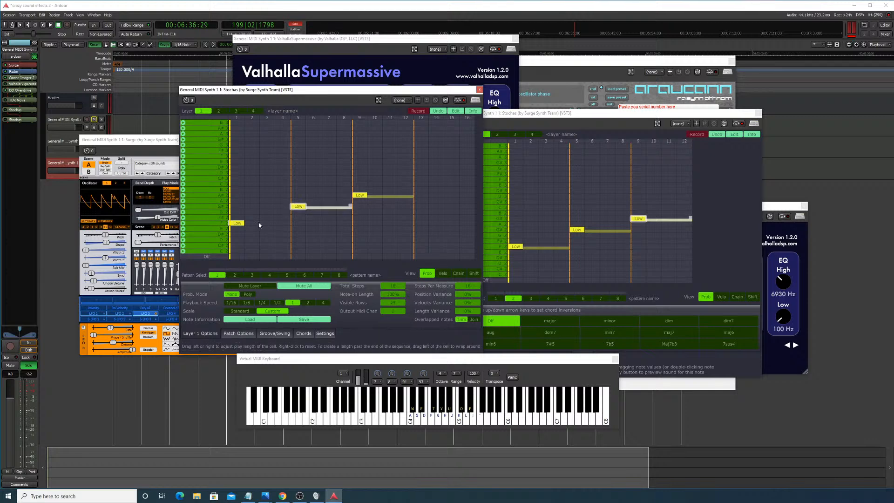
left_click(240, 225)
left_click_drag(247, 223, 293, 231)
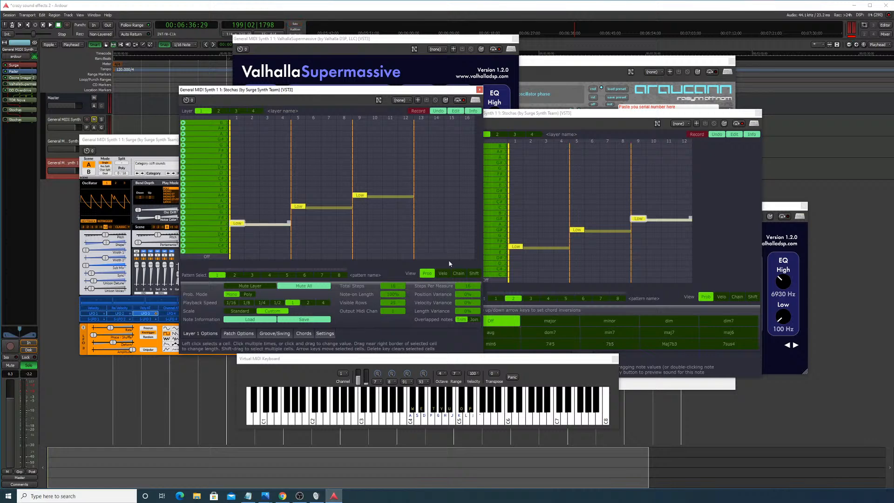
Step: Set the total steps of layer 1 in the new Stochas instance to 12
double_click(396, 286)
type("12")
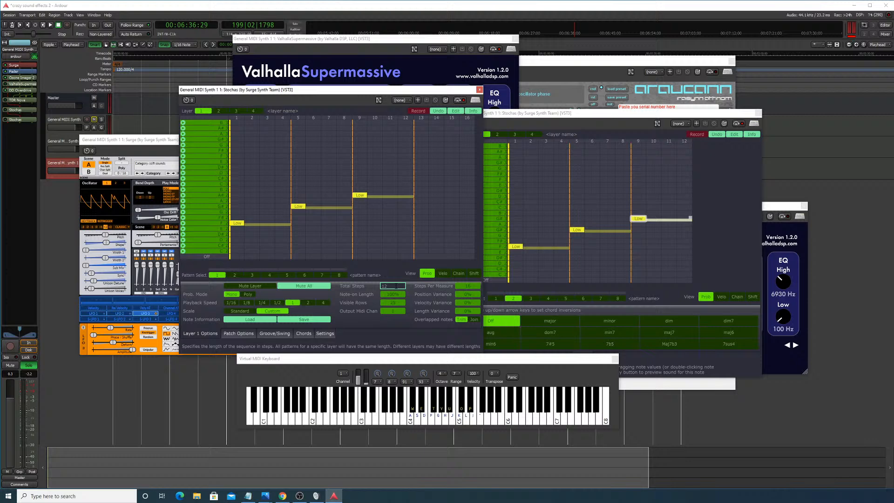
key("Return")
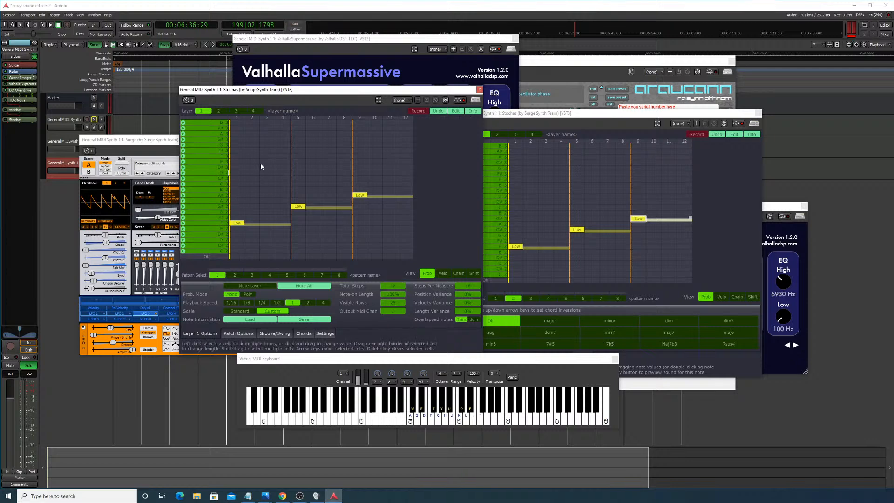
Step: Identify the original Stochas instance in the processor list and remove it from the track
left_click(737, 116)
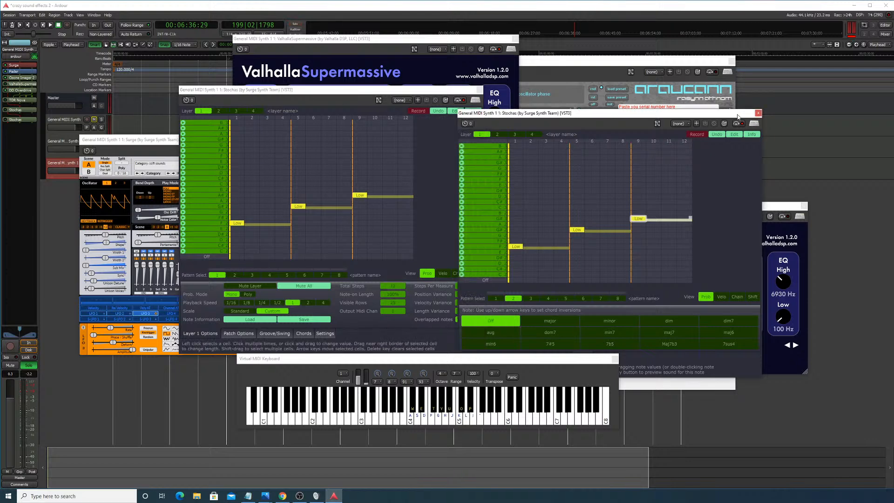
double_click(16, 111)
double_click(17, 111)
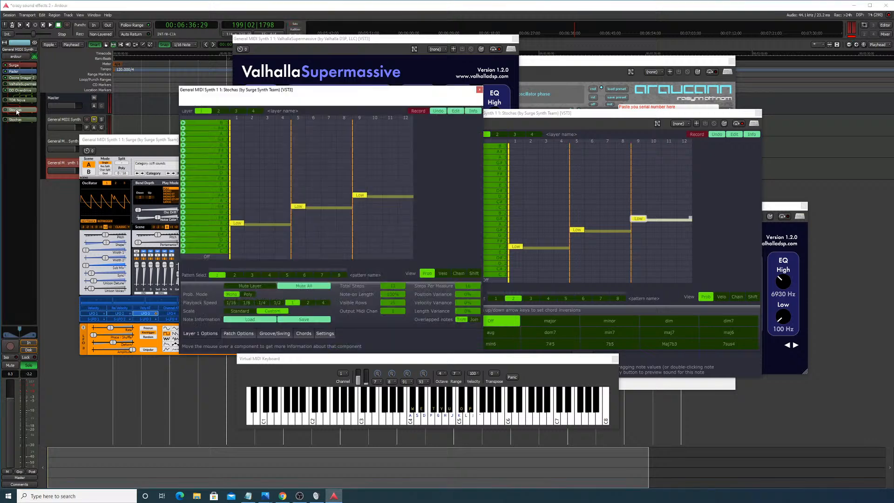
left_click(19, 120)
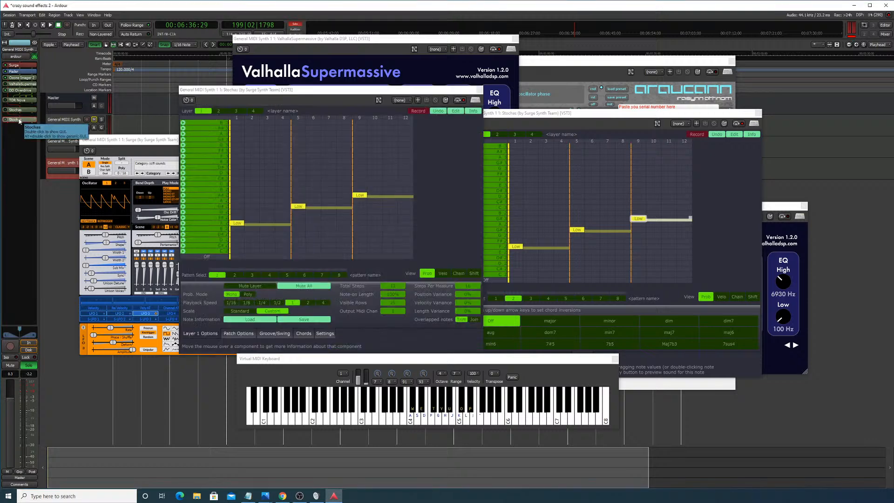
double_click(18, 120)
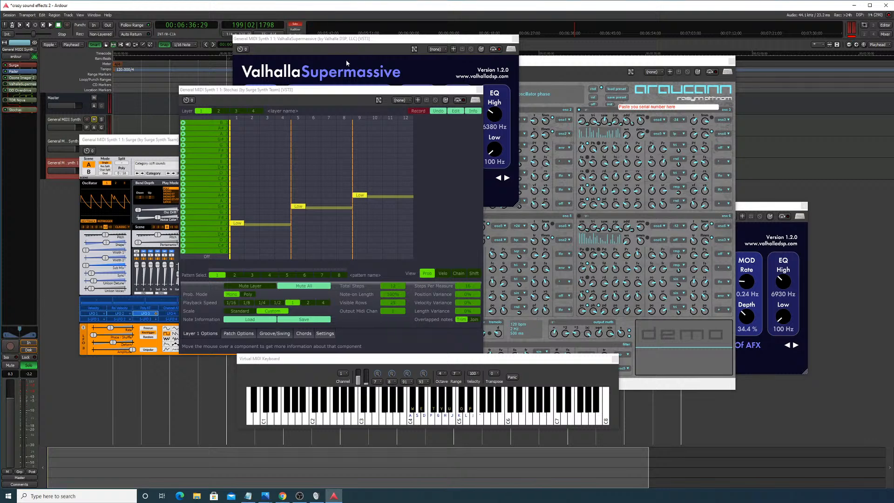
Step: With playback running, move Stochas above Surge in the processor list and set its playback speed to 1/8, trying 1/4 first
left_click(51, 25)
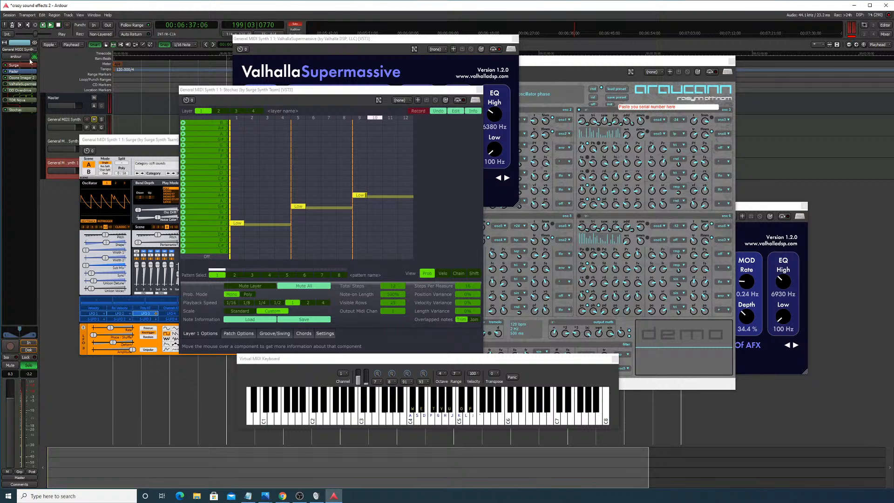
left_click_drag(19, 110, 23, 66)
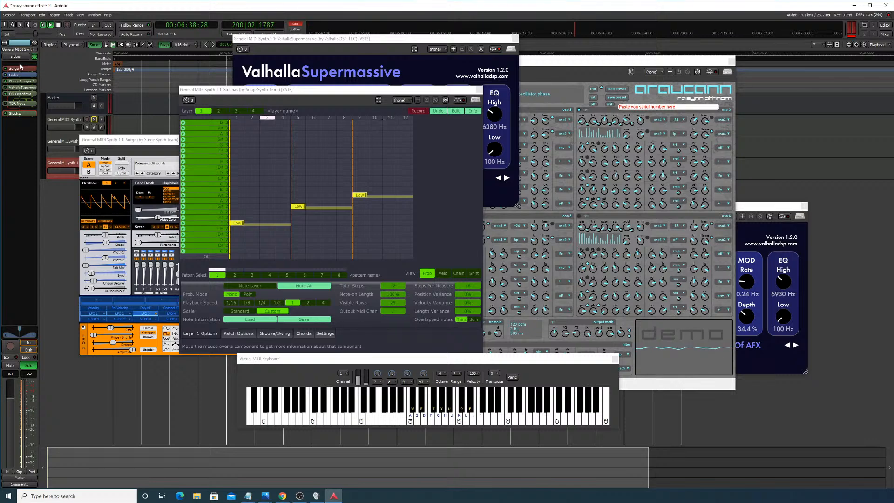
left_click(260, 303)
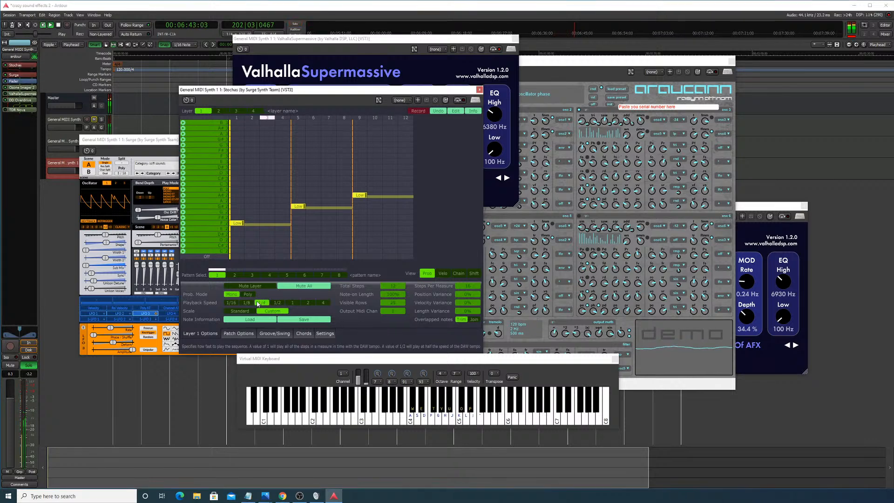
left_click(248, 303)
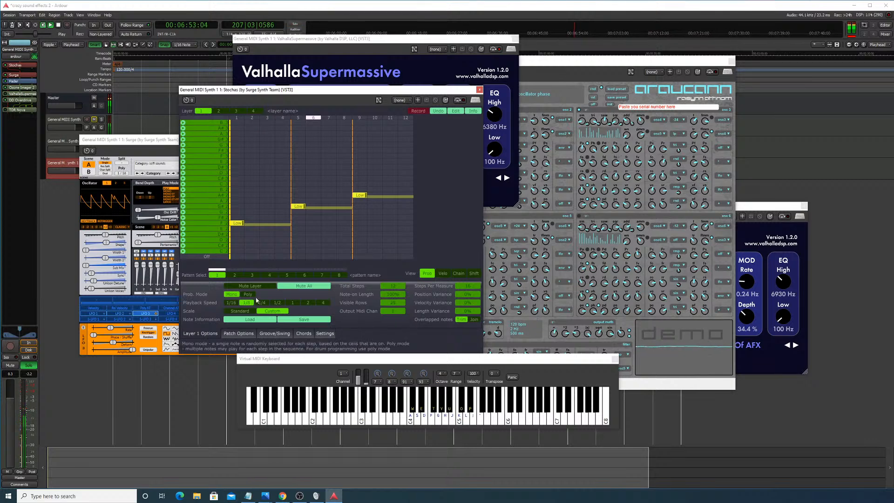
Step: Rearrange the Stochas and Surge windows so that the sequencer grid and the synth controls are both accessible
left_click_drag(318, 92, 550, 113)
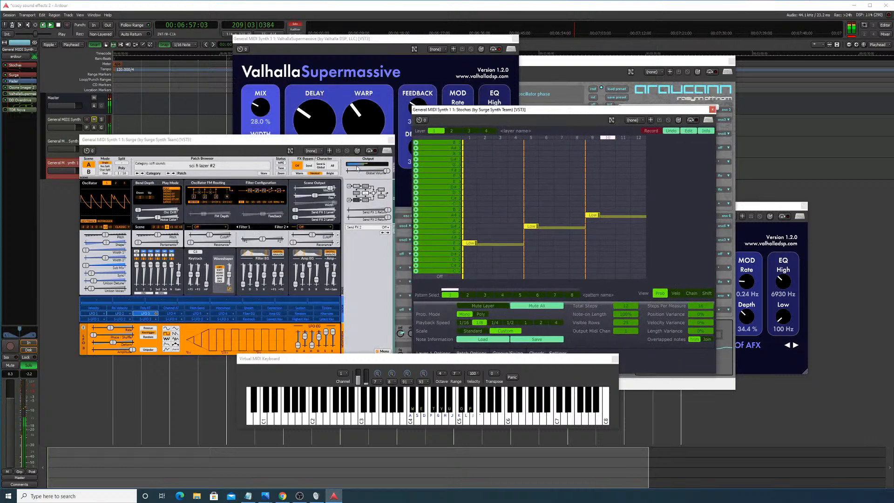
left_click_drag(325, 141, 453, 117)
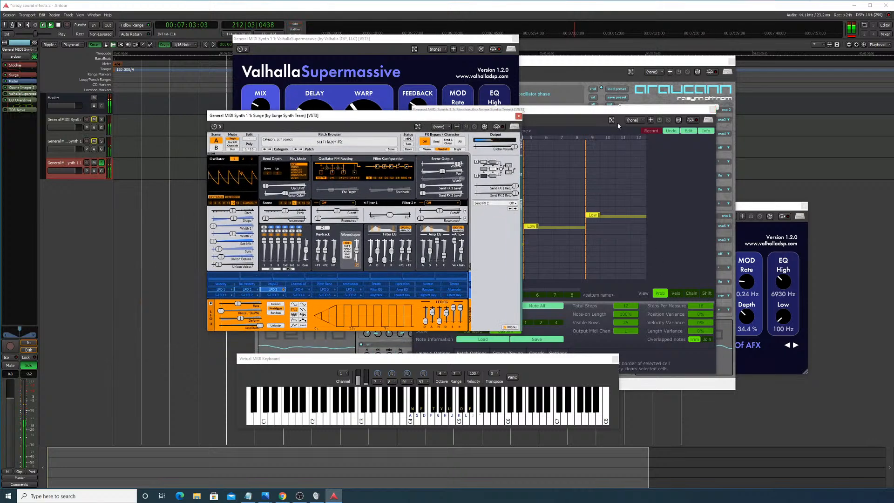
left_click_drag(613, 111, 697, 66)
Step: Look through the Stochas patch options, groove/swing settings and layer options, and return to the Surge window
left_click(563, 312)
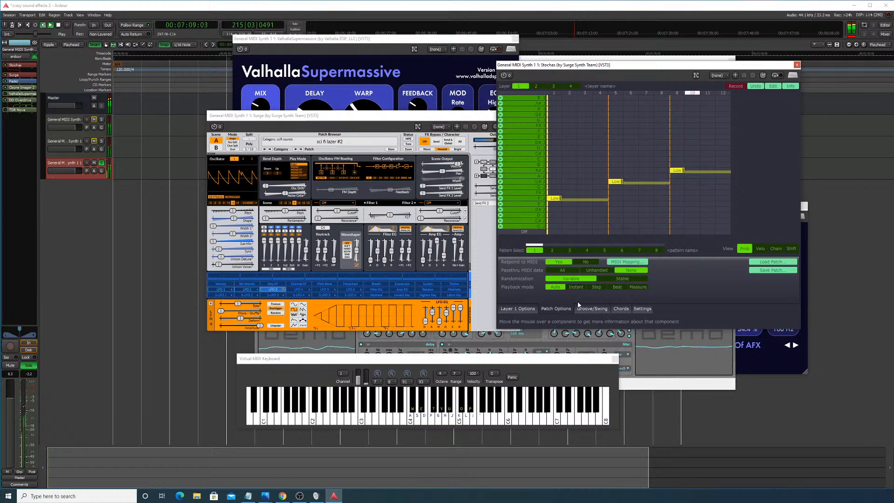
left_click(581, 310)
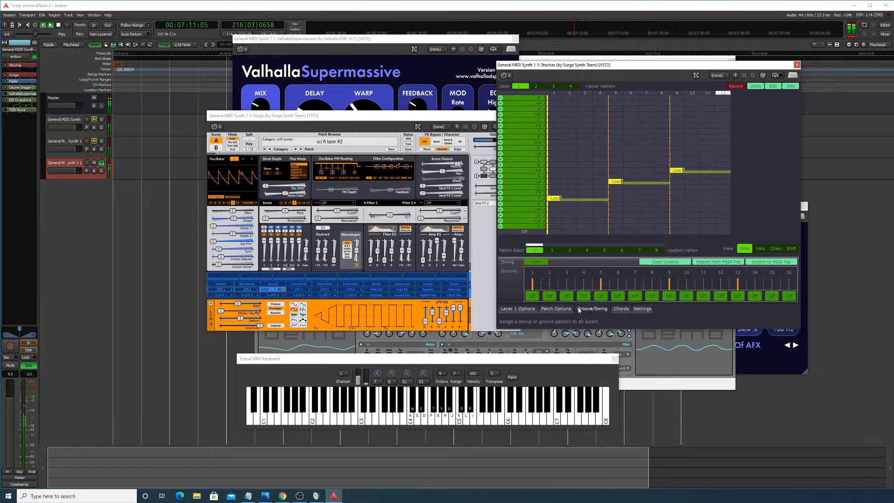
left_click(513, 309)
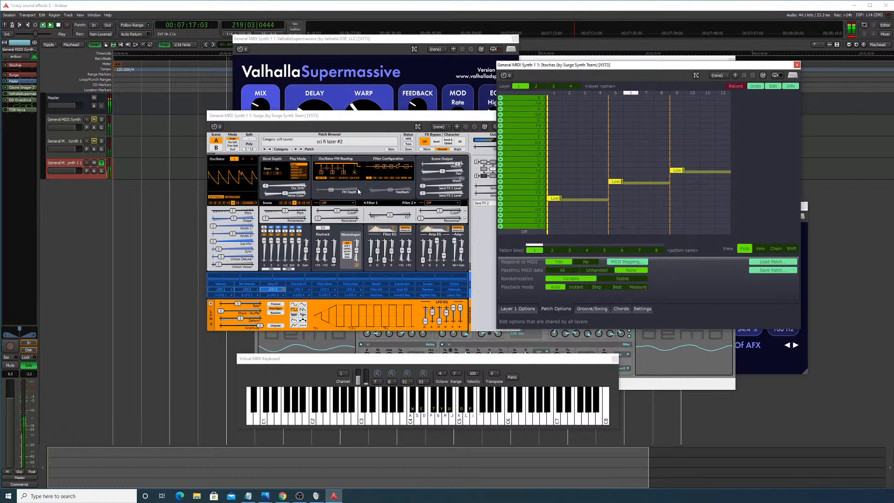
left_click(378, 254)
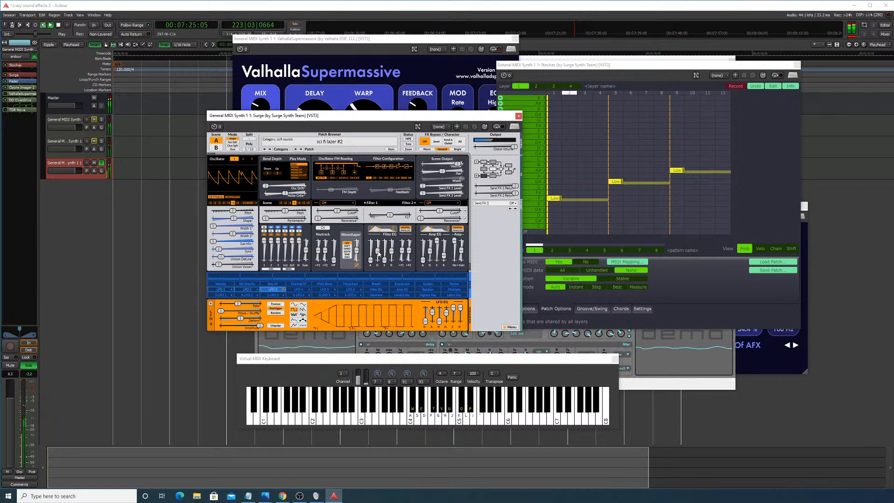
Step: Shorten the held F note to steps 1–3 and the G# note to steps 5–7 in the Stochas pattern
left_click(603, 200)
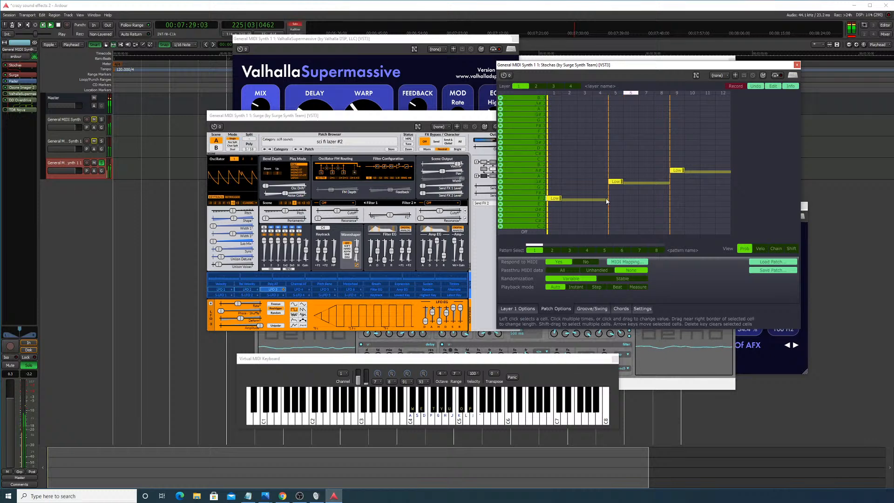
left_click(561, 200)
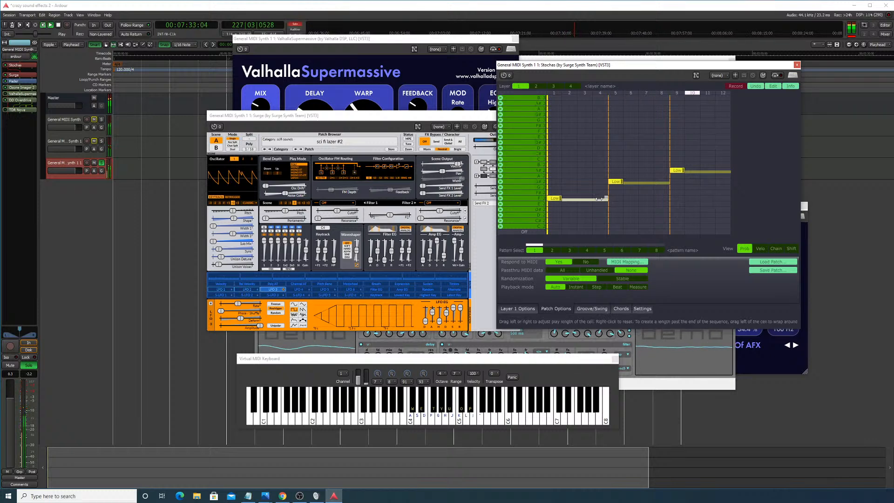
left_click_drag(608, 197, 591, 198)
left_click(616, 182)
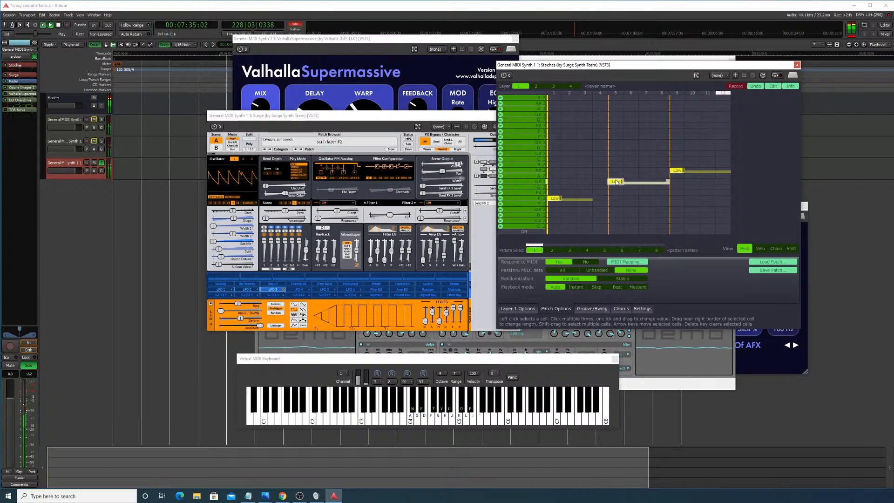
left_click_drag(671, 183, 654, 183)
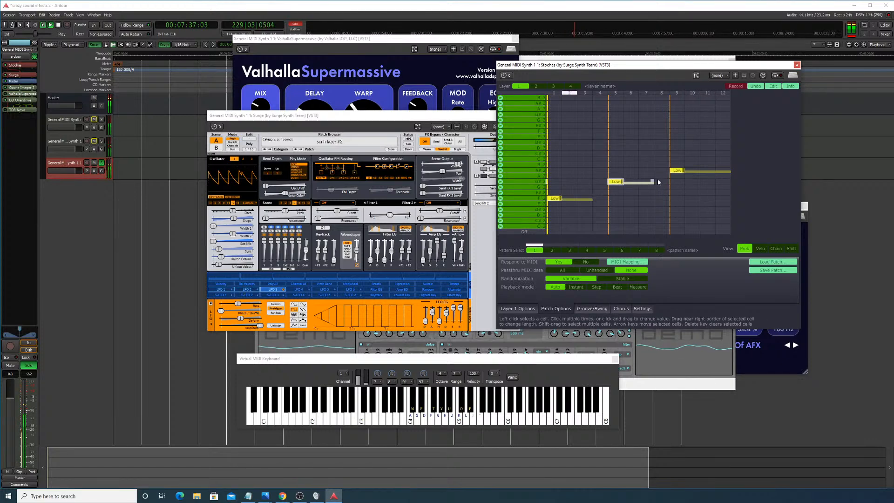
Step: Lengthen the held G# note to steps 5–8 and the F note to steps 1–4 in the Stochas pattern
left_click(678, 171)
mouse_move(730, 171)
left_mouse_down()
mouse_move(714, 172)
mouse_move(734, 172)
left_mouse_up()
left_click(616, 183)
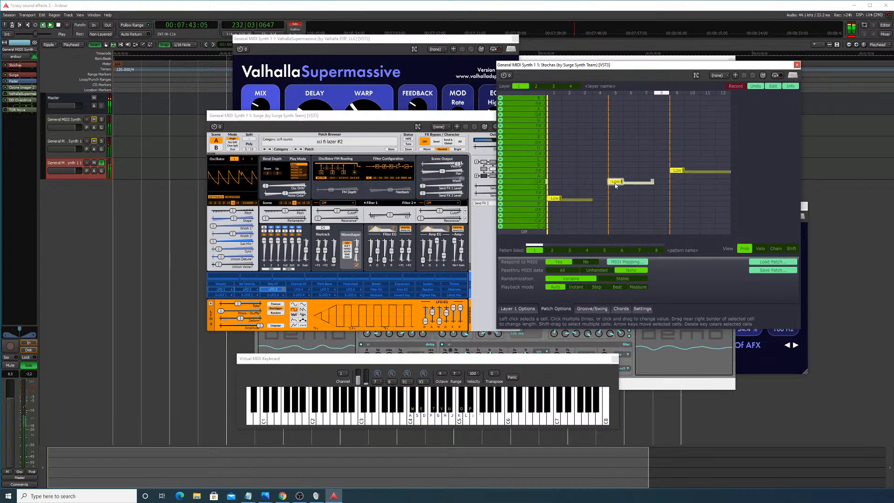
left_click_drag(652, 180, 670, 182)
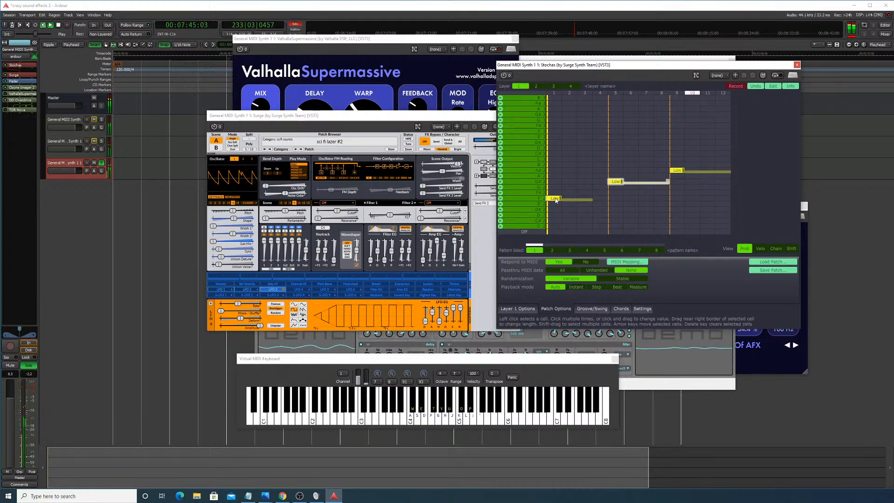
left_click(588, 199)
left_click_drag(588, 199, 607, 200)
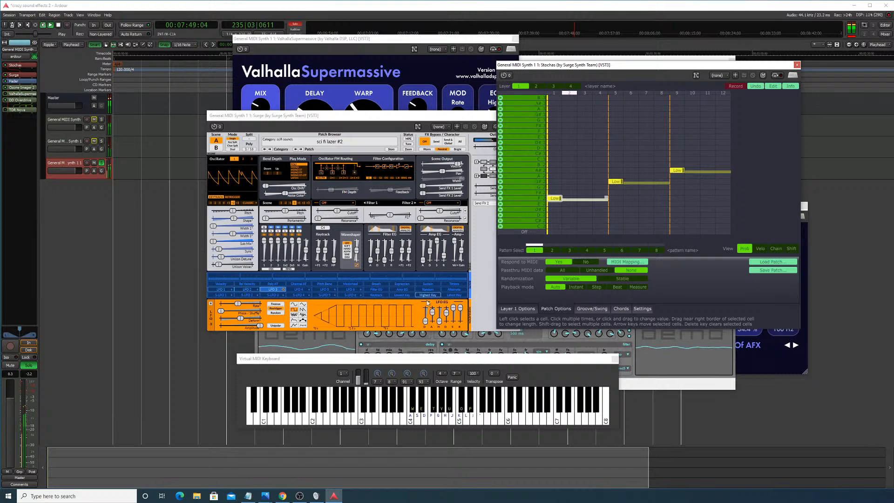
Step: Adjust the Filter EG sustain in Surge, trying slightly higher and lower levels while the pattern plays
left_click(384, 261)
left_click_drag(385, 255, 386, 257)
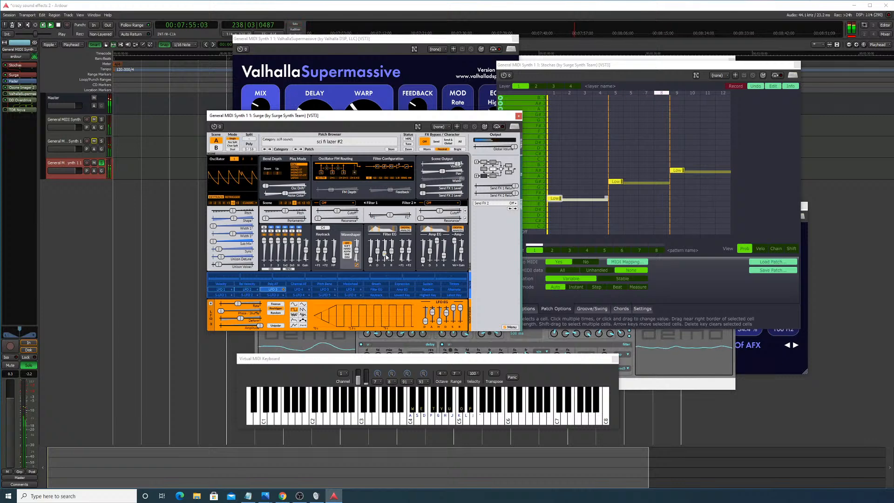
left_click_drag(386, 256, 387, 251)
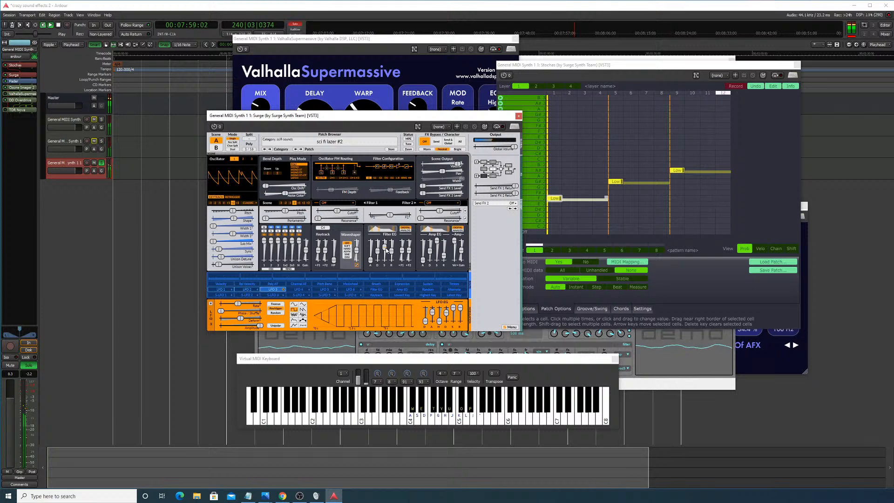
left_click_drag(386, 250, 386, 255)
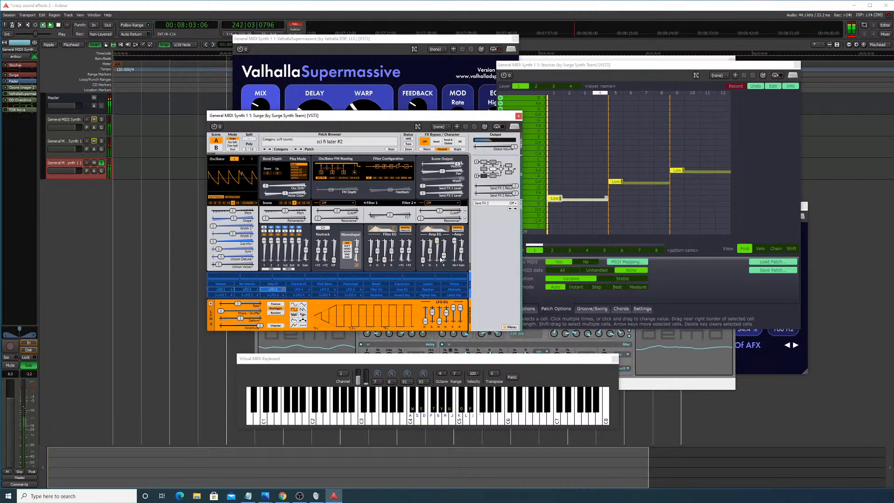
Step: Try lower Amp EG sustain levels in Surge, raise the sustain back up, and fine-tune the amp gain
mouse_move(445, 258)
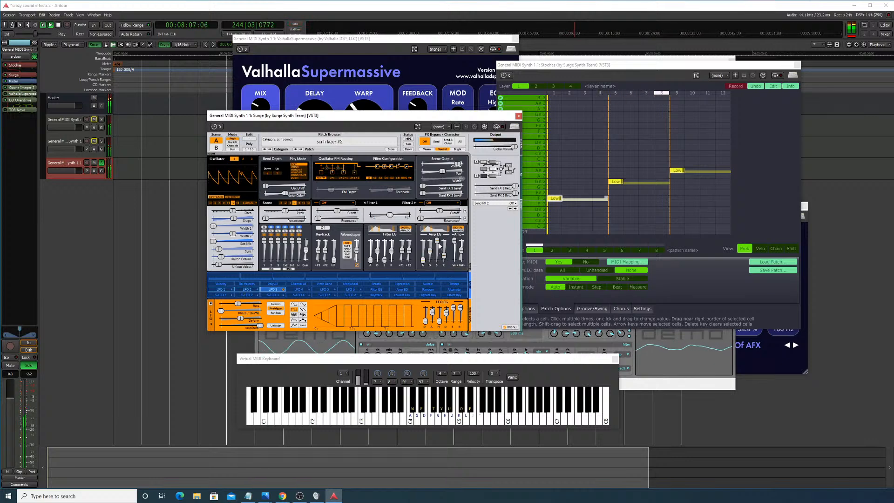
mouse_move(438, 244)
left_mouse_down()
mouse_move(437, 257)
mouse_move(438, 248)
left_mouse_up()
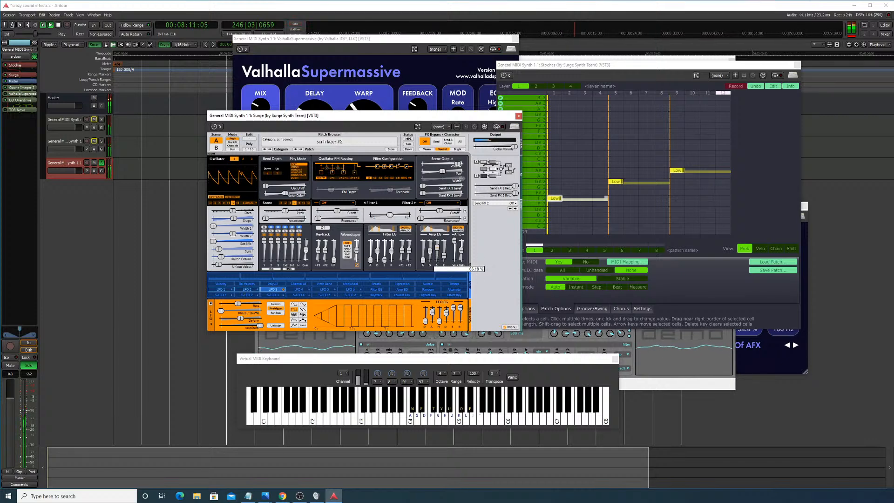
left_click_drag(438, 251, 437, 255)
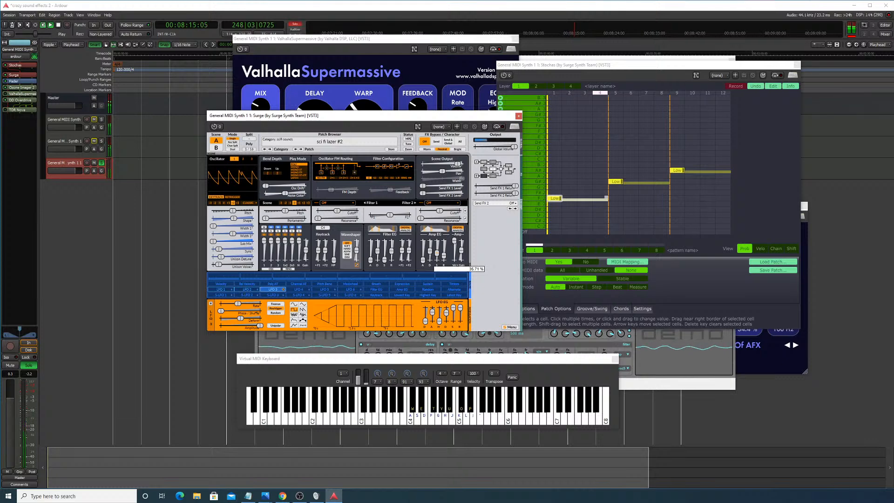
left_click_drag(437, 248, 438, 240)
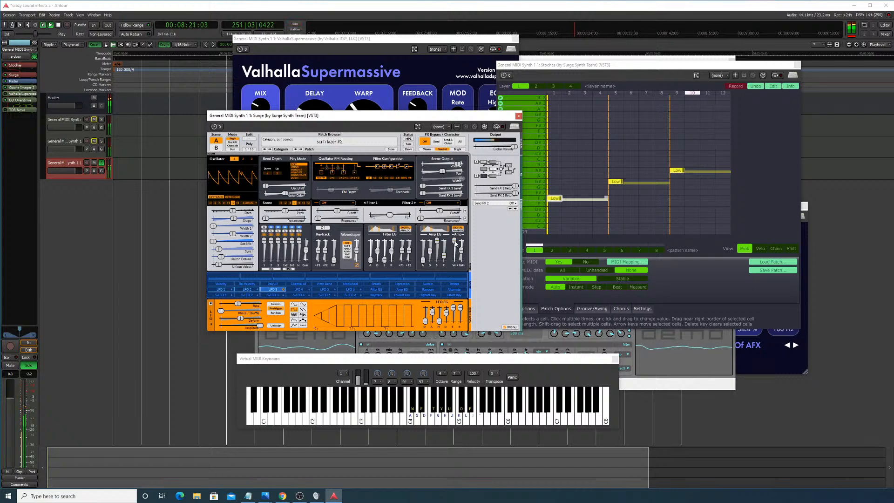
mouse_move(454, 242)
left_mouse_down()
mouse_move(455, 258)
mouse_move(454, 240)
left_mouse_up()
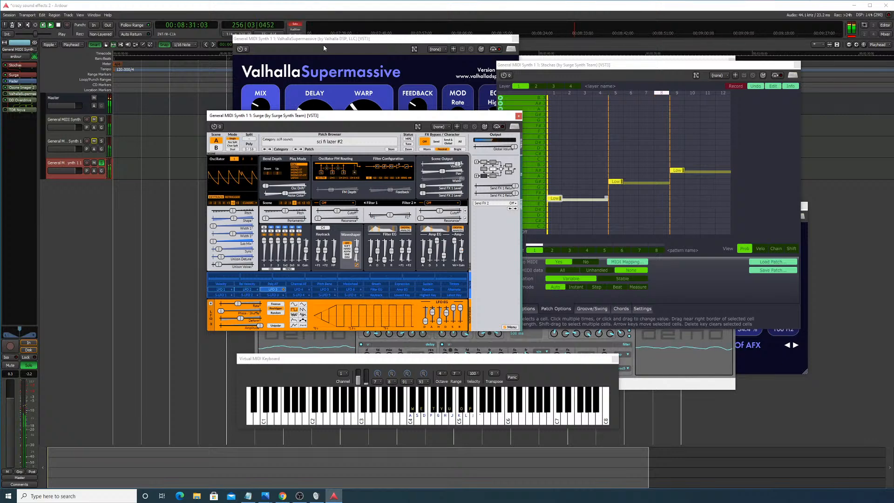
Step: Bring the ValhallaSupermassive window fully into view in front of Surge, and stop and restart playback
left_click_drag(326, 38, 230, 44)
left_click(59, 25)
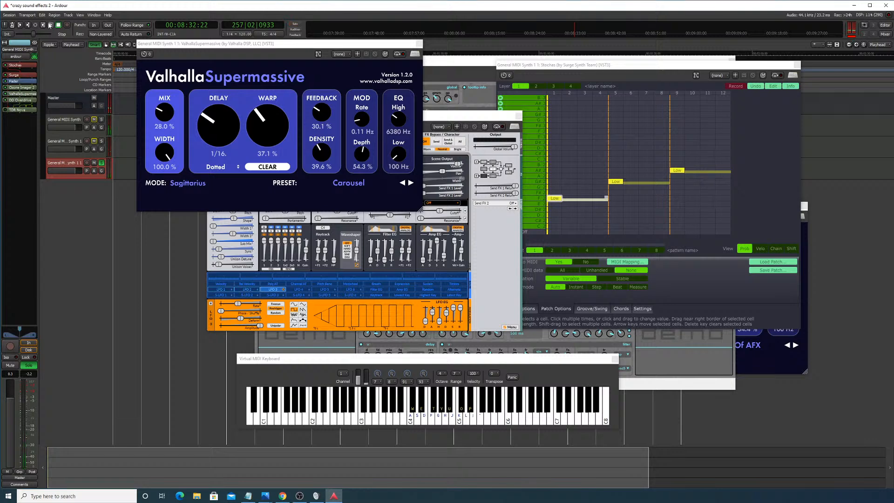
left_click(50, 25)
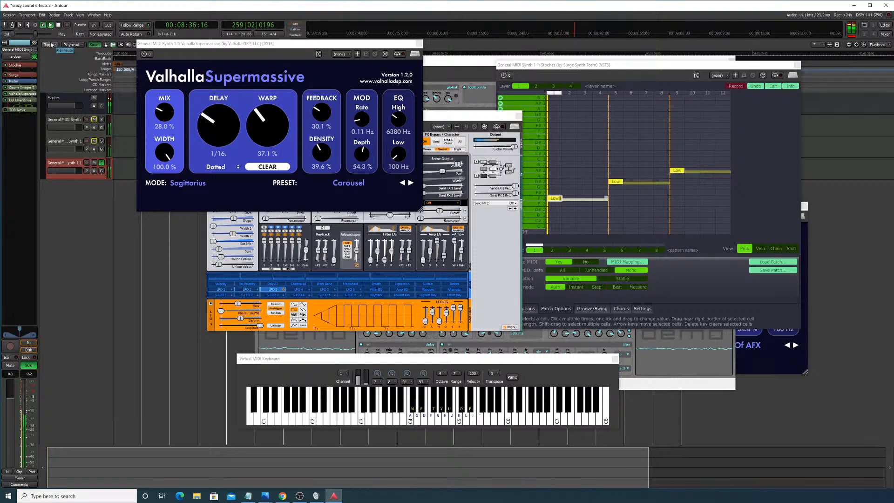
Step: Raise the ValhallaSupermassive mix to 41.2%, and try the eighth-note echo preset Reverse Cloud Of 8ths
left_click_drag(168, 115, 173, 105)
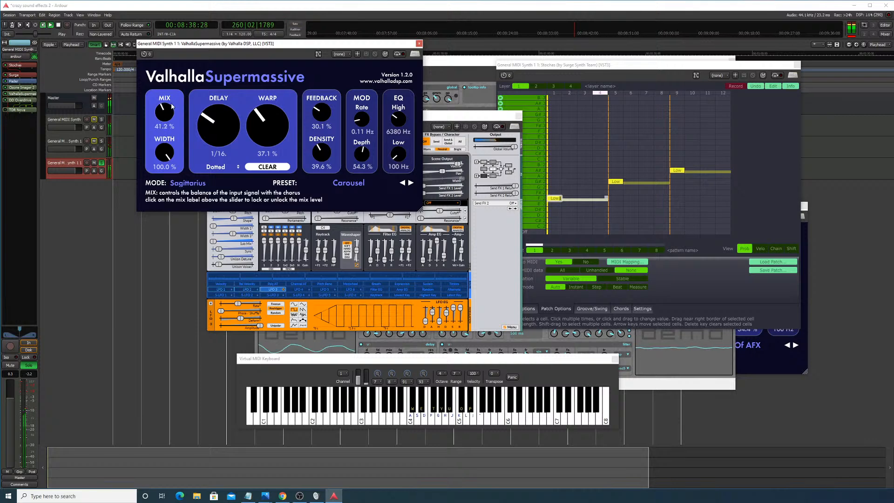
left_click(386, 182)
mouse_move(340, 261)
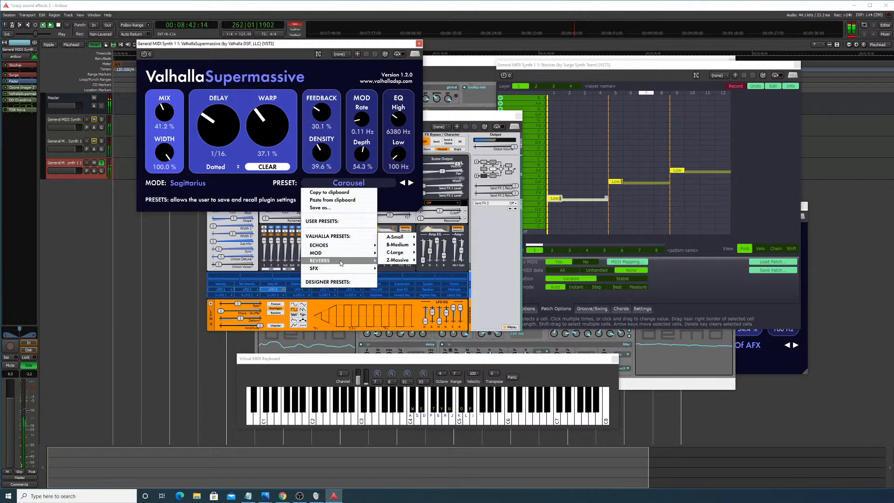
mouse_move(397, 252)
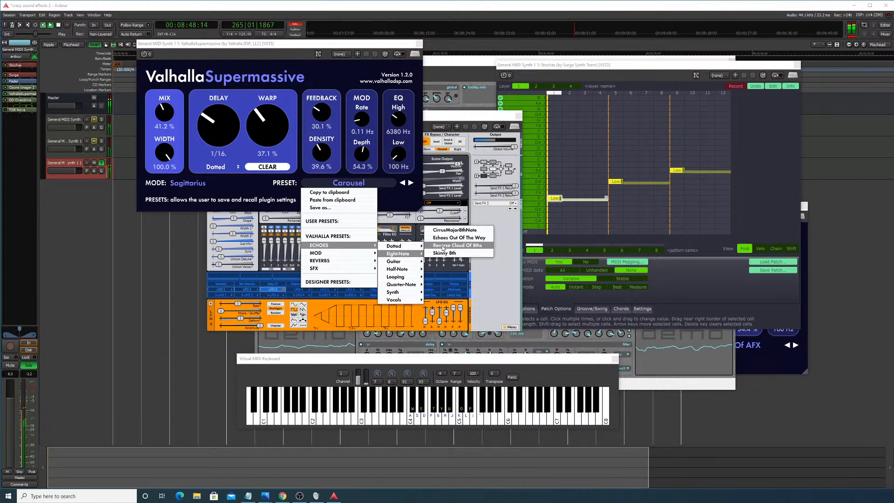
left_click(442, 247)
Step: Try the MellowAmbience modulation preset in ValhallaSupermassive with the mix raised to 100%
left_click(349, 183)
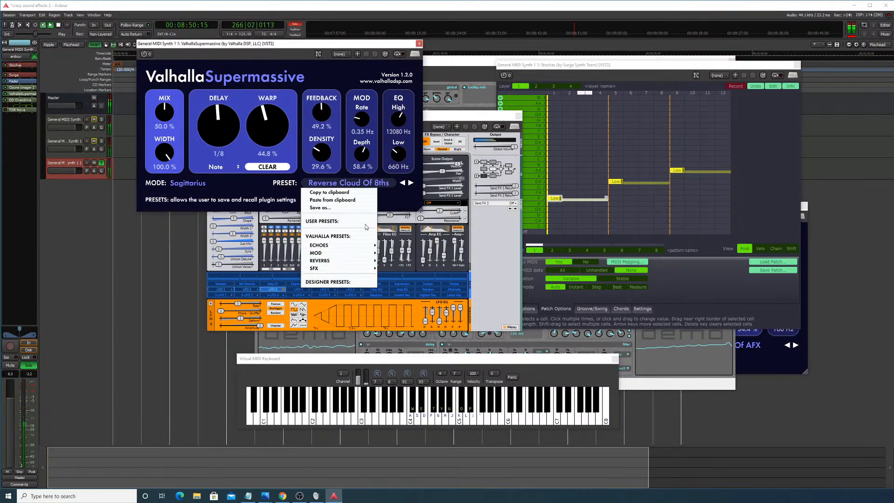
mouse_move(340, 252)
mouse_move(393, 246)
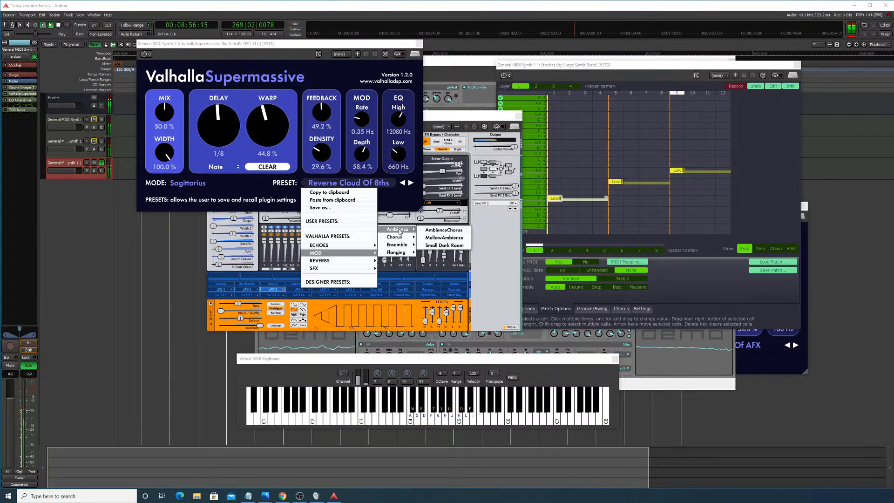
left_click(444, 237)
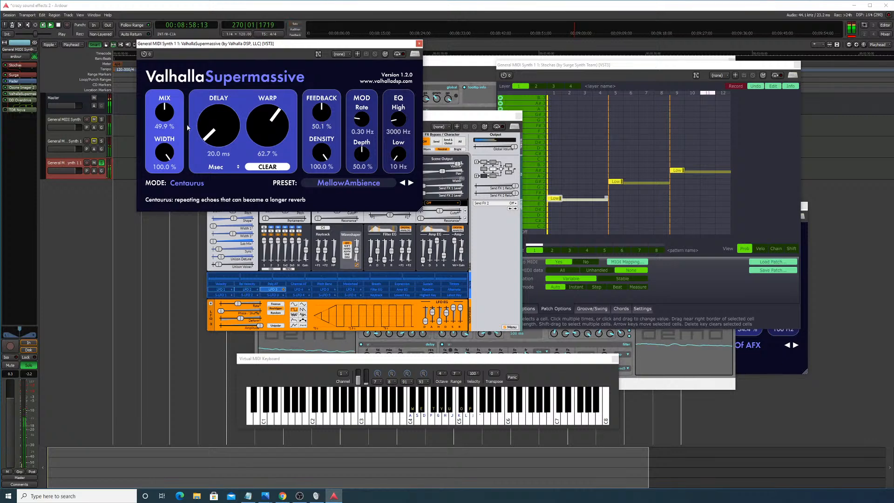
left_click_drag(164, 112, 180, 67)
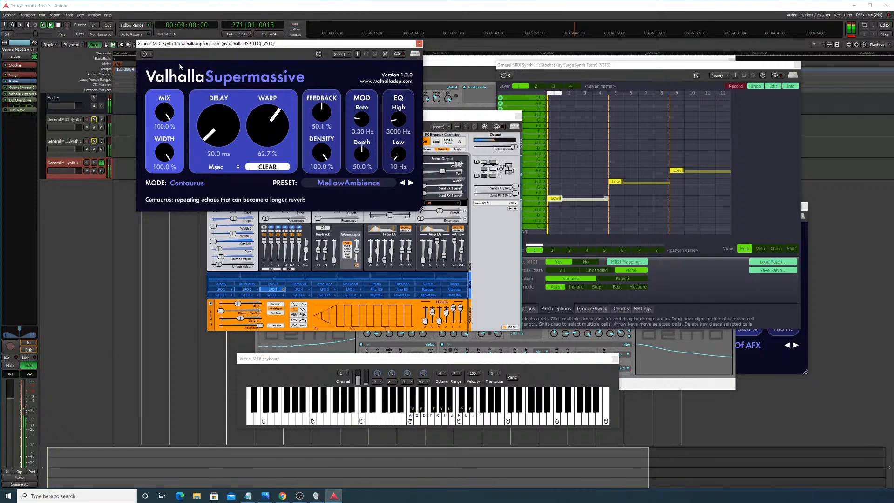
Step: Try the EightVoiceChorus preset in ValhallaSupermassive with the mix lowered to 45.2%
left_click(346, 179)
mouse_move(390, 246)
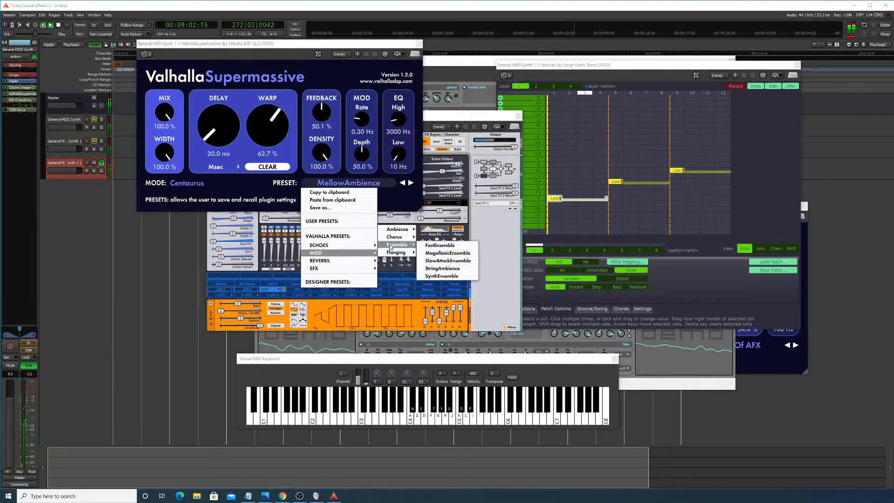
left_click(442, 253)
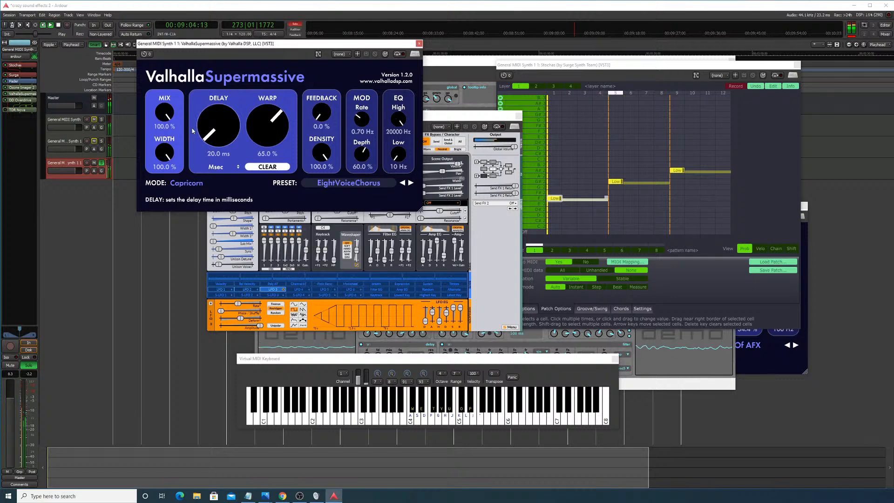
left_click_drag(170, 117, 171, 168)
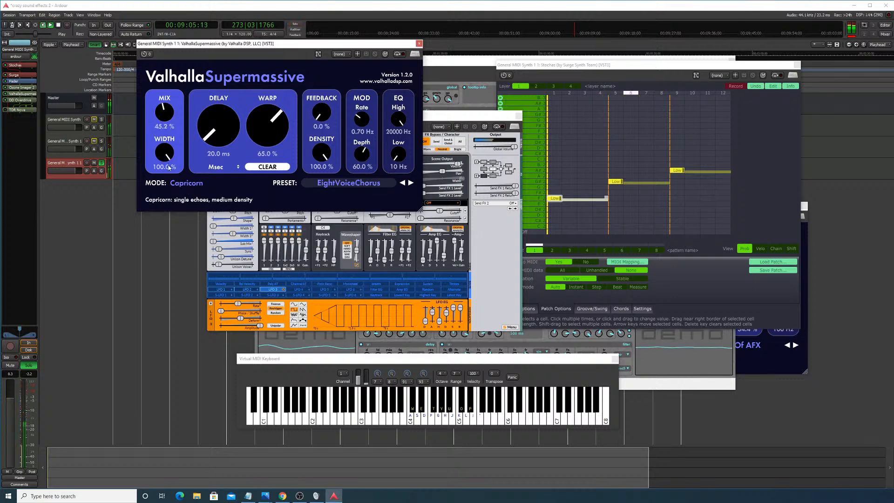
Step: Try The Void preset in ValhallaSupermassive with the mix lowered to 27.6%
left_click(347, 184)
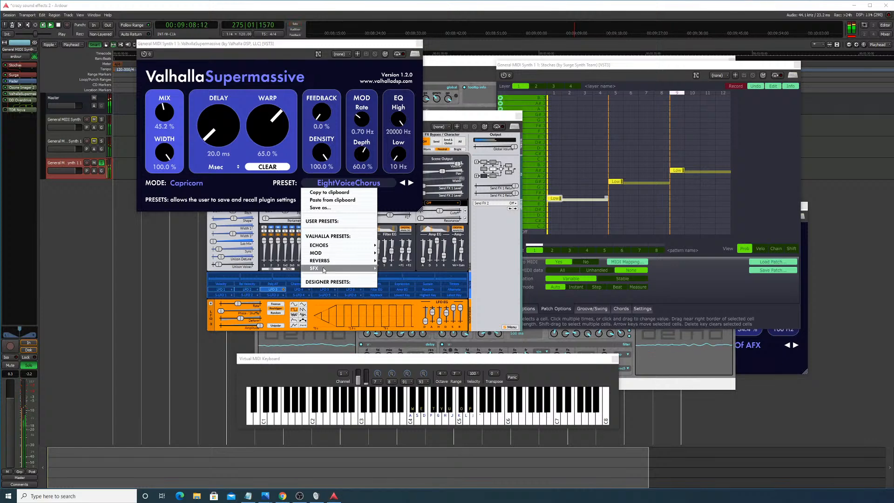
mouse_move(400, 260)
left_click(448, 252)
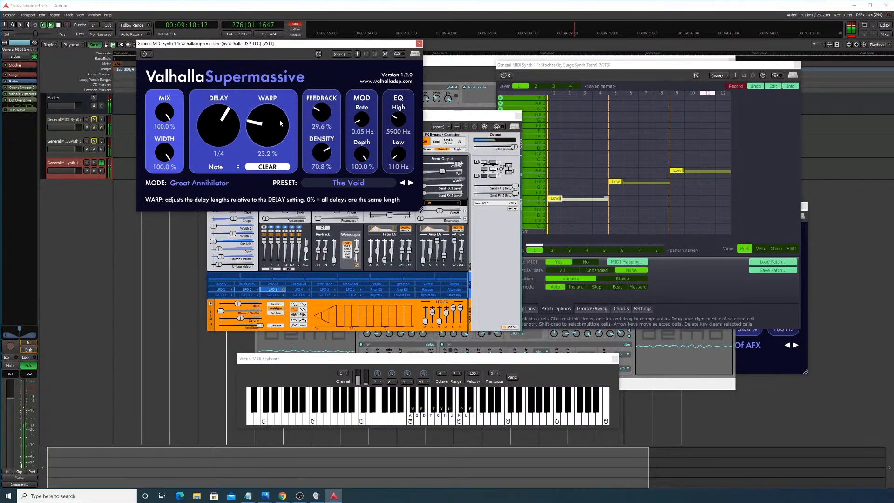
left_click_drag(171, 112, 182, 173)
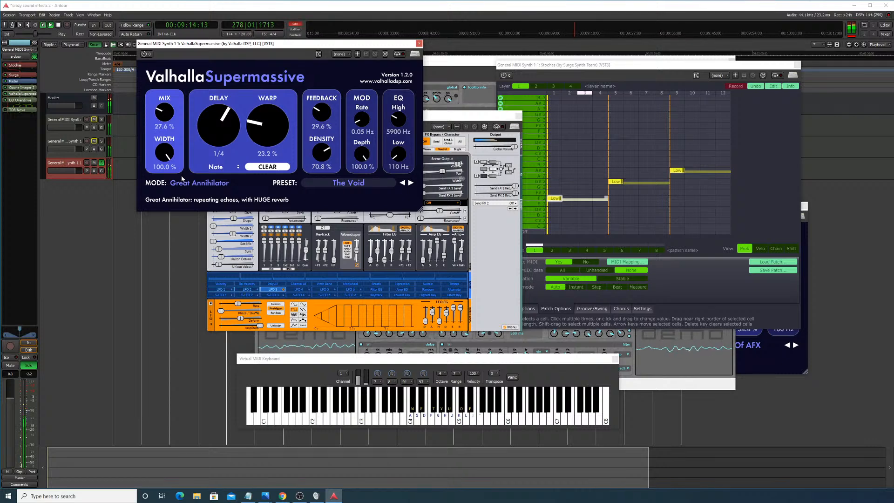
Step: Try the dotted echo preset Dotted8thChorusEcho in ValhallaSupermassive with the mix lowered to 17.2%
left_click(363, 183)
mouse_move(321, 246)
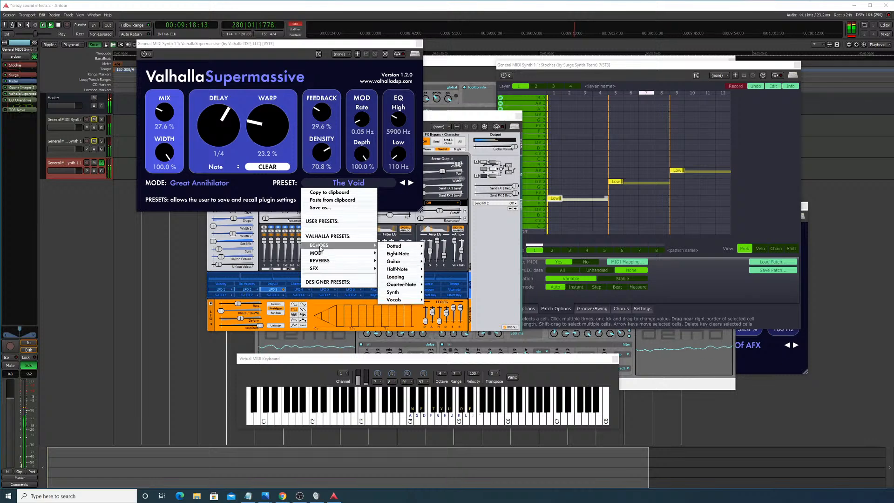
mouse_move(399, 250)
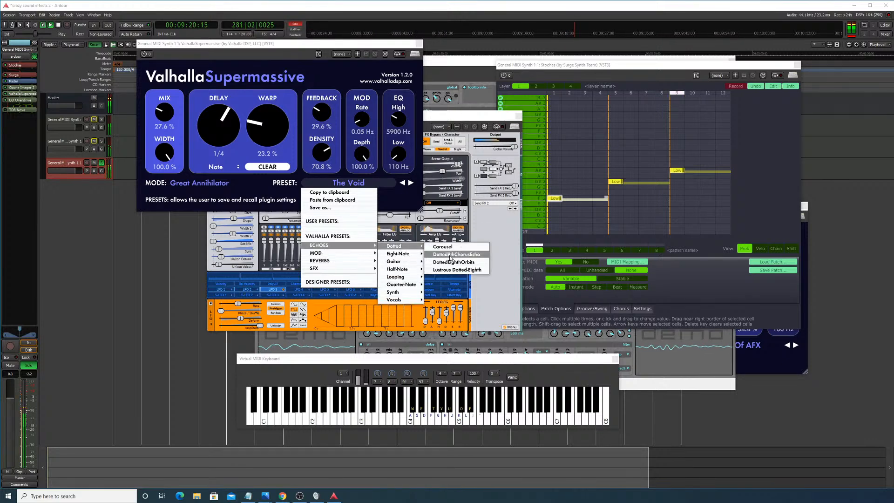
left_click(450, 254)
left_click_drag(165, 113, 162, 186)
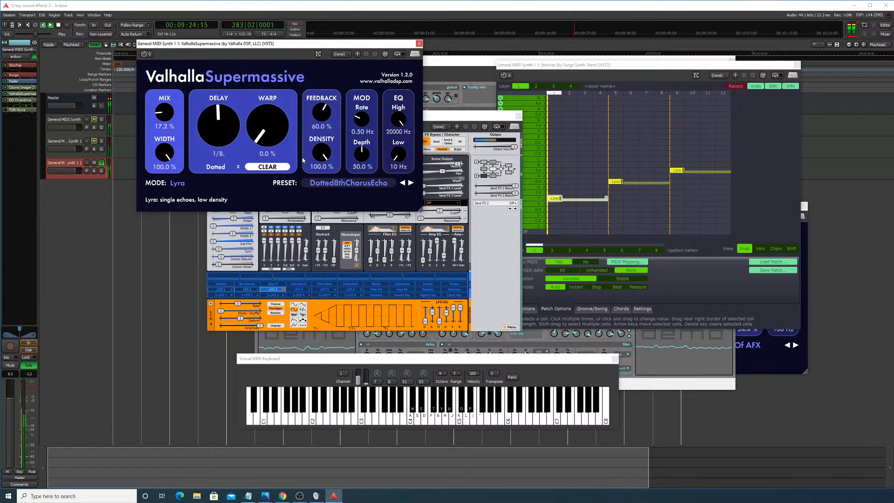
Step: Load the Reverse Cloud Of 8ths preset with the mix at 25.6%, and check the track in the full mix by briefly unsoloing it
left_click(345, 183)
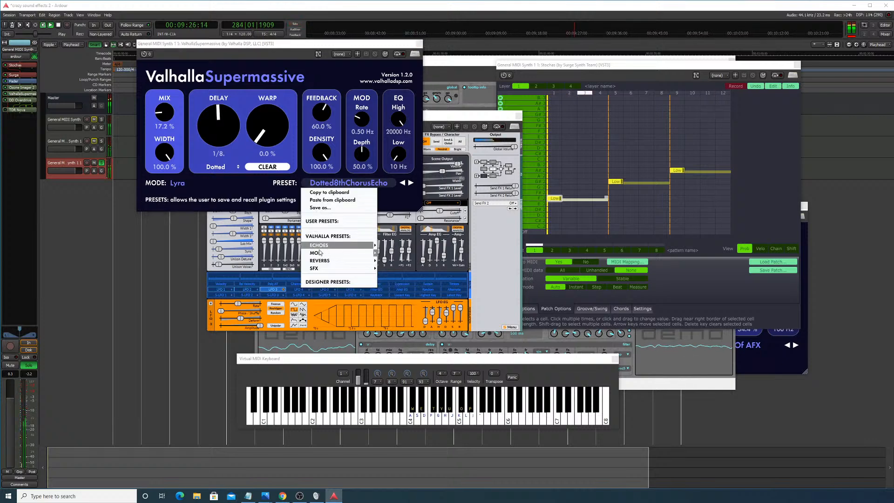
mouse_move(326, 247)
mouse_move(395, 255)
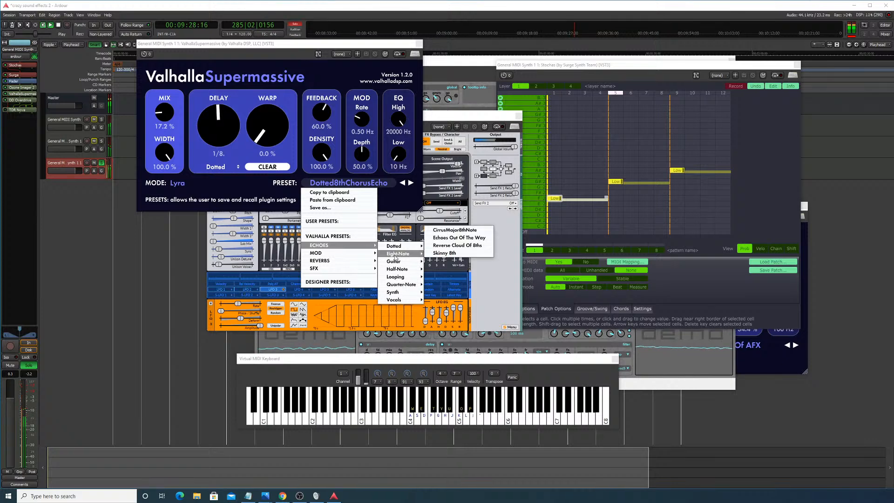
left_click(449, 246)
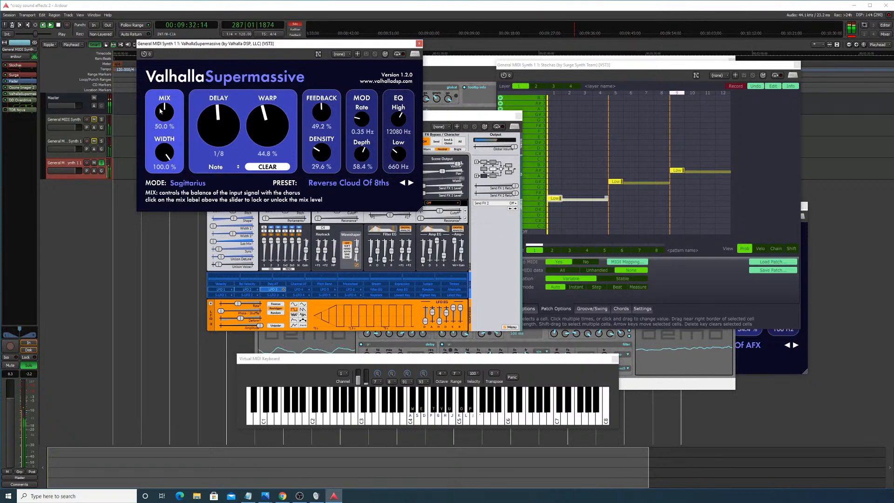
left_click_drag(161, 111, 162, 127)
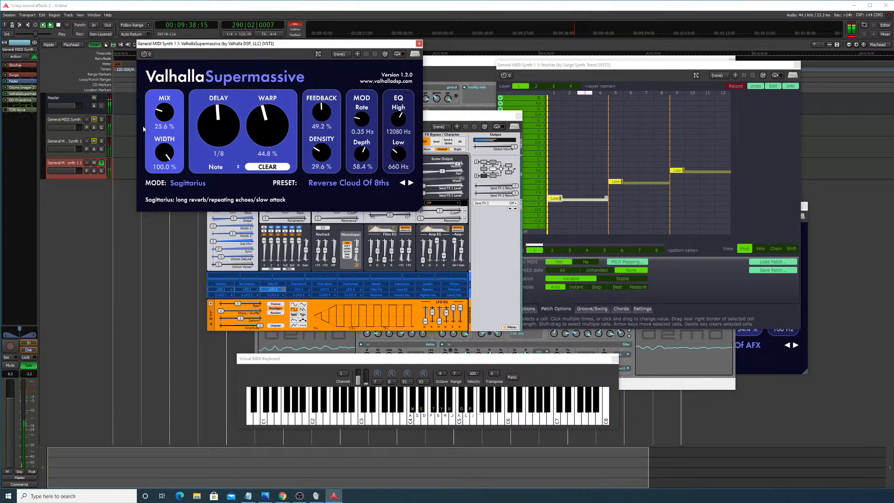
left_click(101, 163)
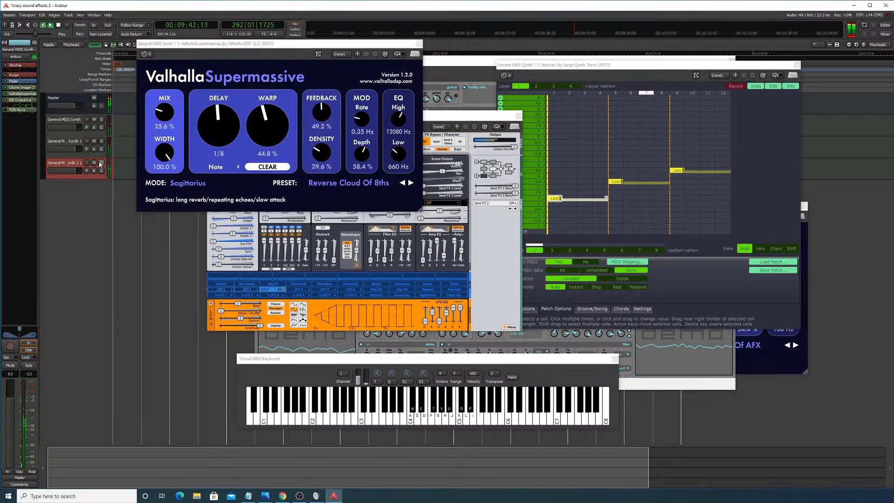
left_click(101, 164)
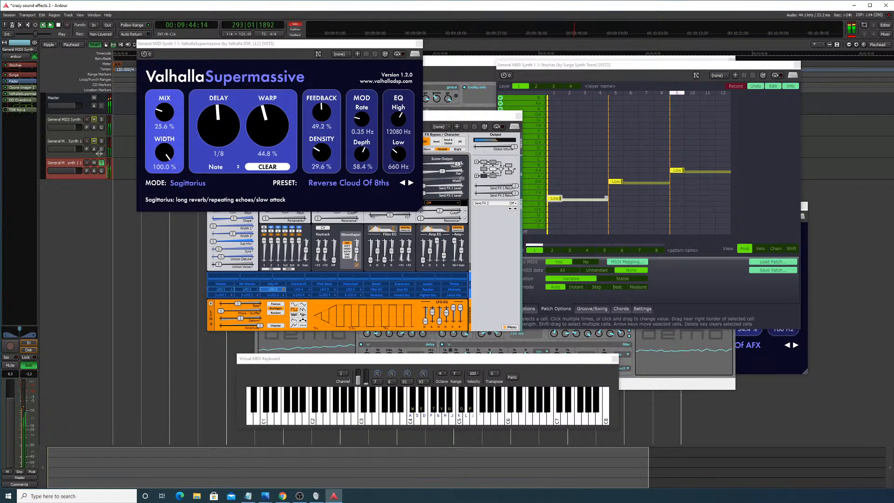
Step: Restart playback from the beginning of the session and bring the Surge window in front of ValhallaSupermassive
left_click(58, 25)
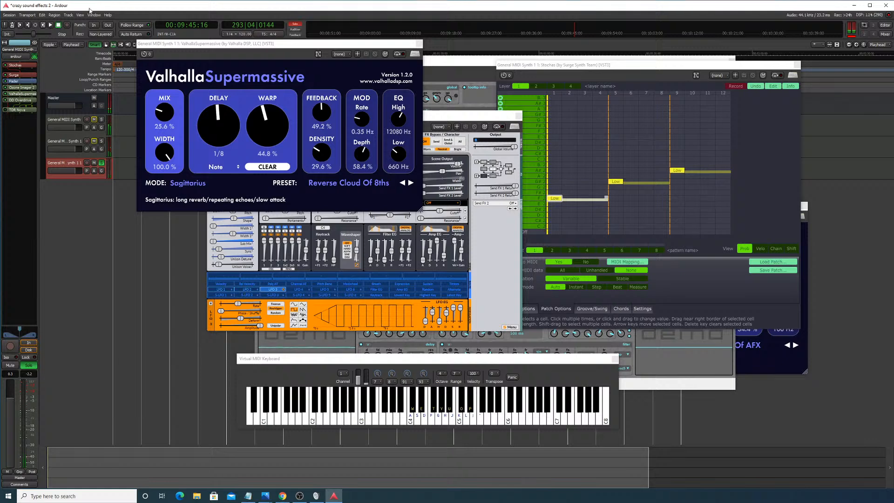
left_click(50, 25)
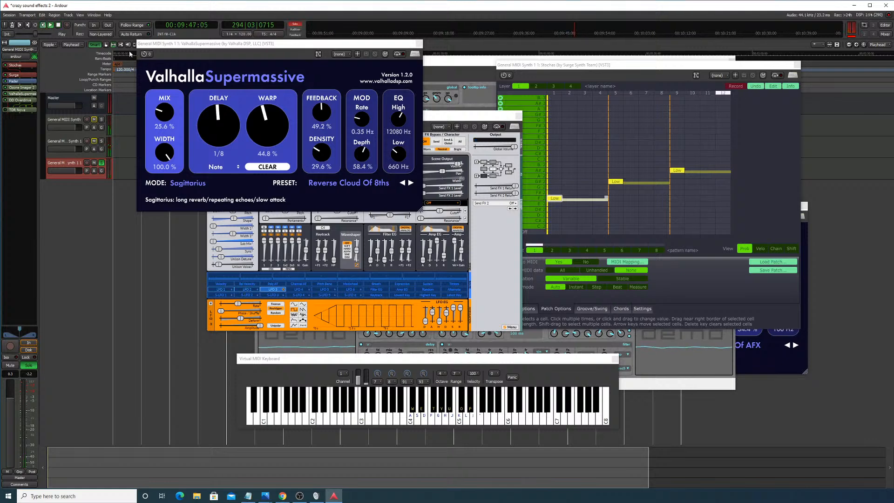
key("Home")
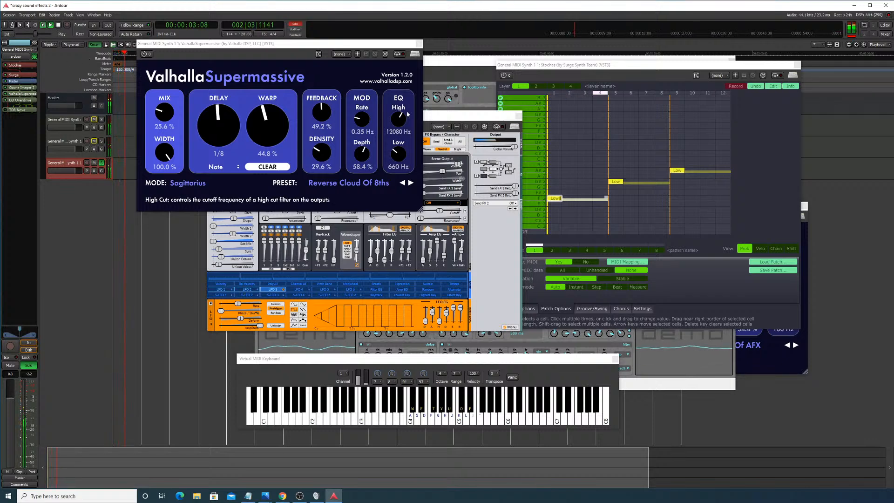
left_click_drag(456, 121, 566, 122)
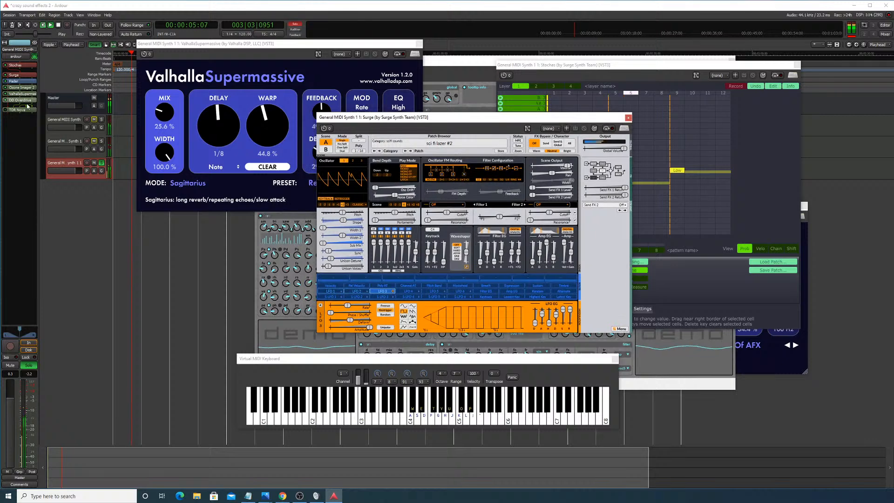
Step: Open DD Overdrive on the soloed synth track, adjust its output level while listening, and stop playback
double_click(25, 99)
mouse_move(58, 113)
left_mouse_down()
mouse_move(53, 129)
mouse_move(55, 121)
left_mouse_up()
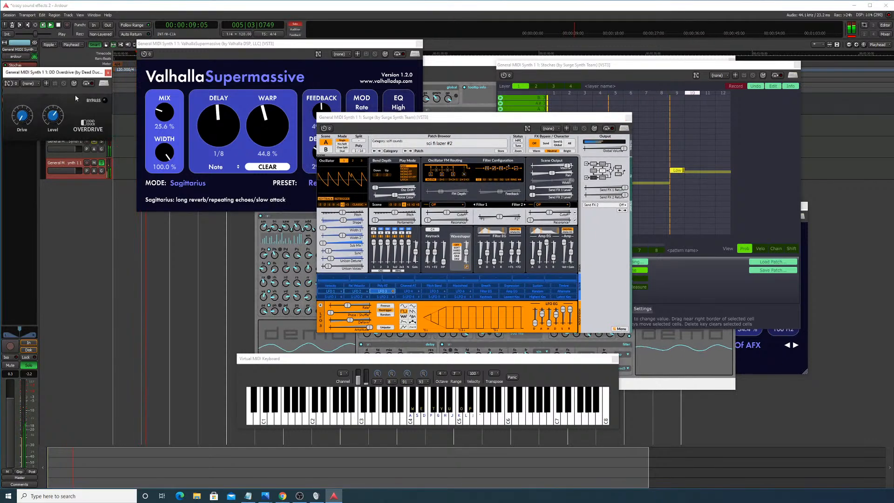
left_click_drag(72, 74, 206, 180)
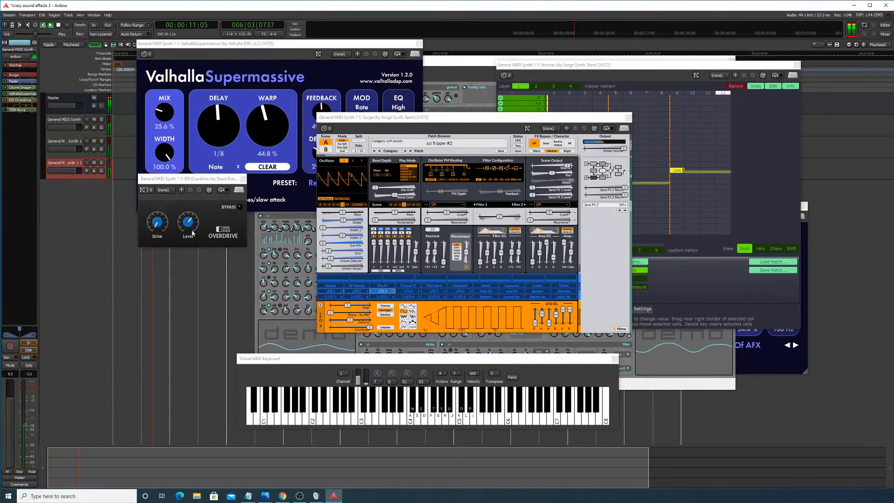
left_click_drag(190, 227, 190, 236)
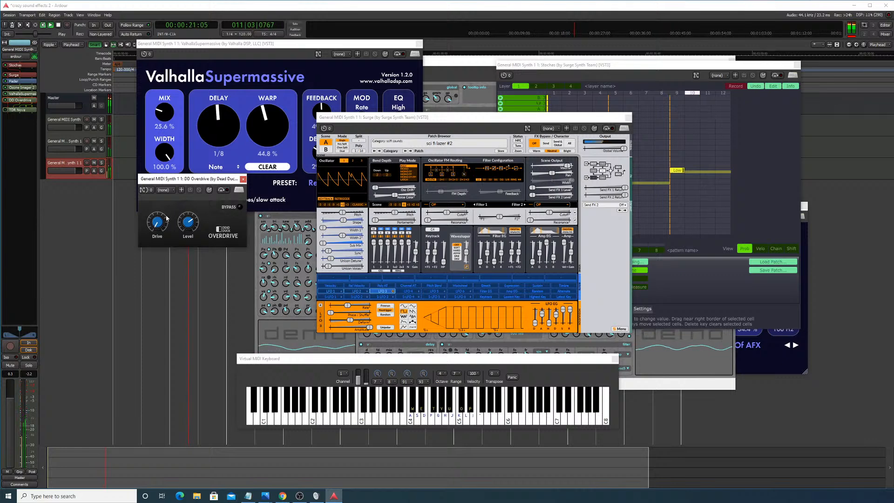
left_click_drag(189, 222, 192, 284)
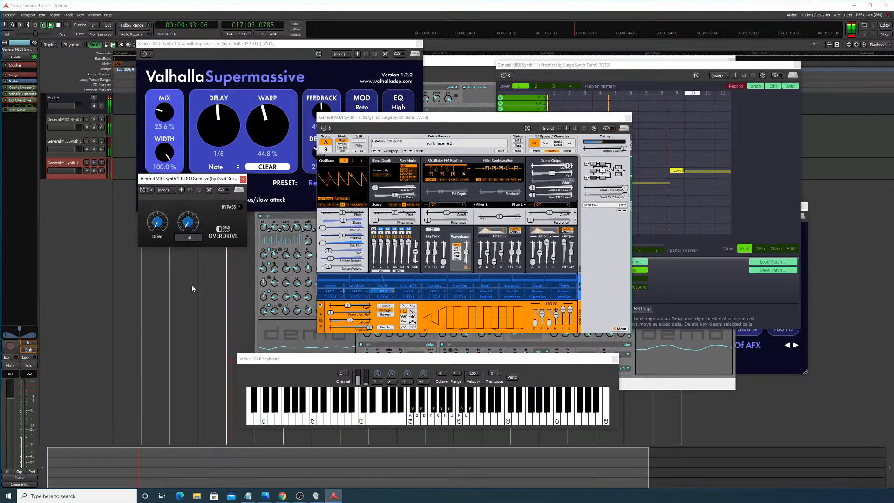
left_click_drag(192, 286, 207, 250)
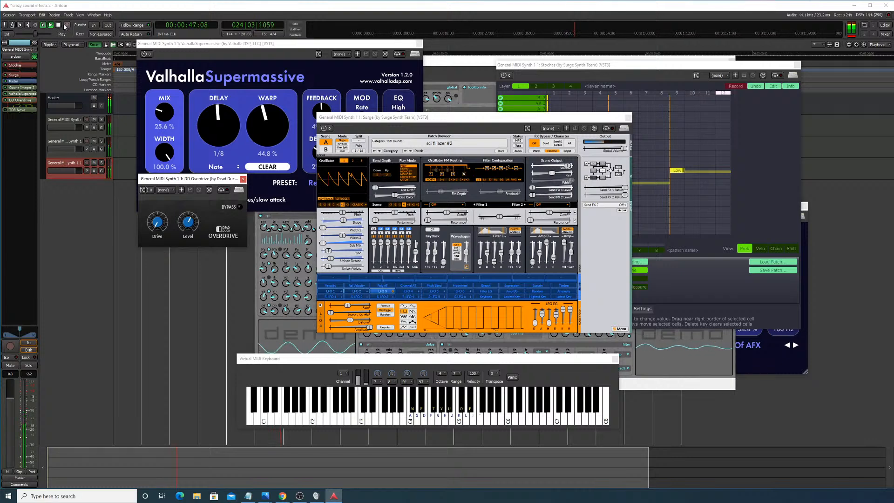
key("space")
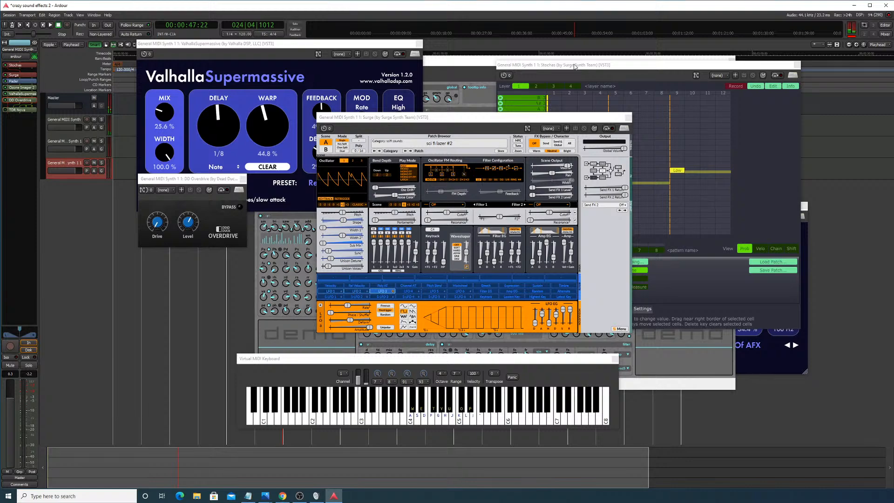
Step: Reposition the Surge and araucann windows, and move the virtual MIDI keyboard clear below the araucann synth
left_click_drag(457, 117, 505, 86)
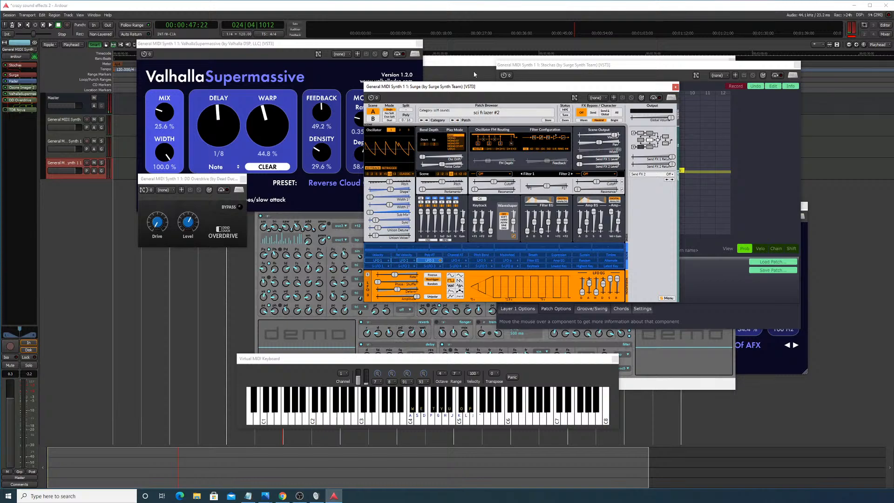
left_click_drag(471, 61, 259, 17)
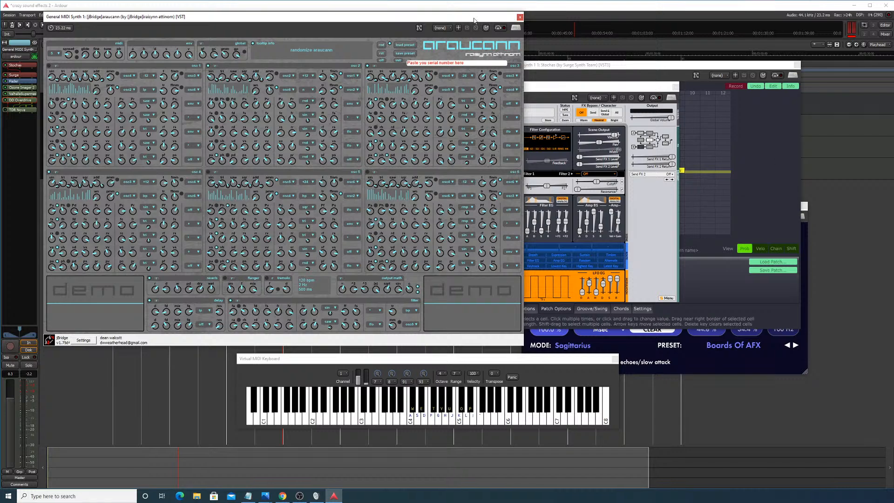
left_click_drag(469, 18, 618, 49)
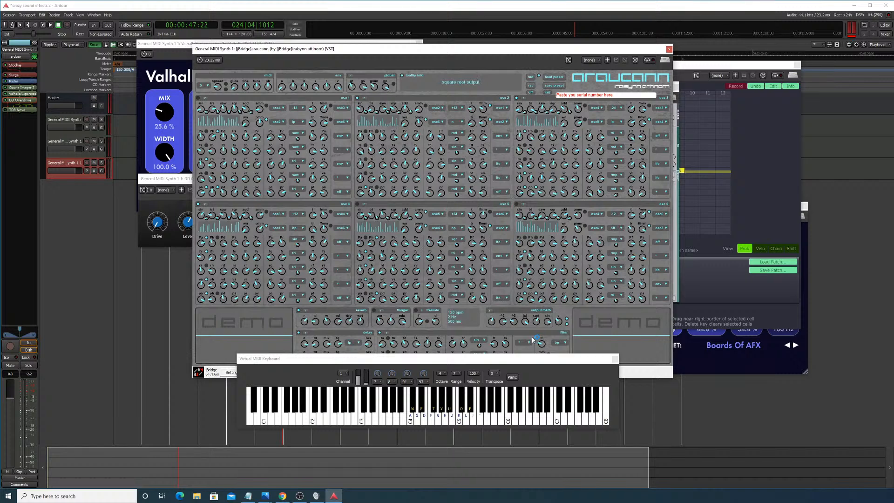
left_click_drag(518, 363, 488, 409)
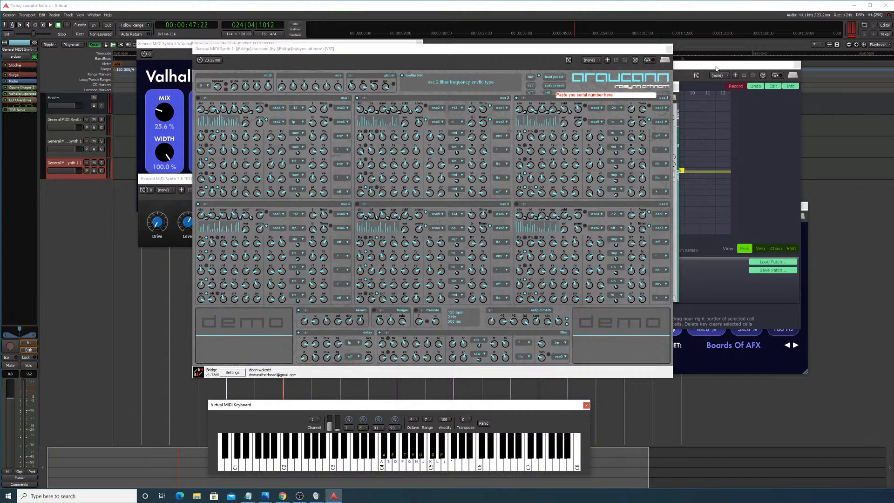
Step: Arrange the Stochas window beside the first synth track's ValhallaSupermassive window, both overlapping the lower part of araucann
left_click_drag(716, 68, 551, 136)
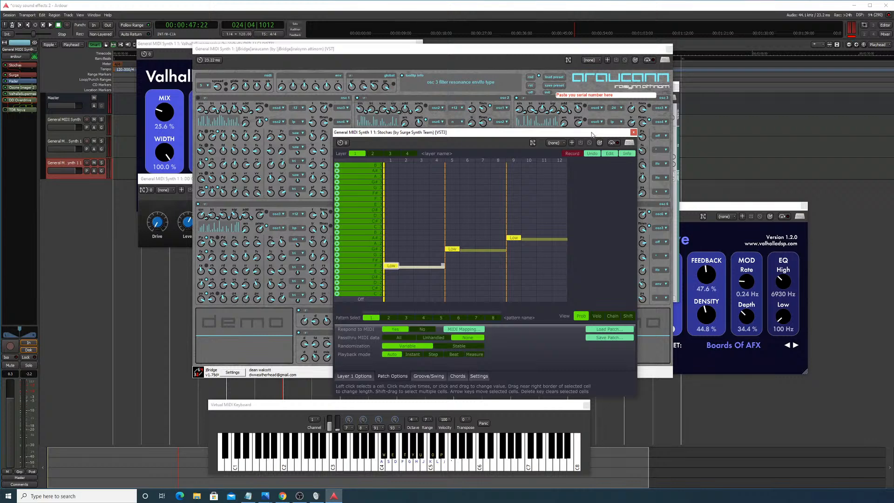
left_click_drag(592, 135, 481, 160)
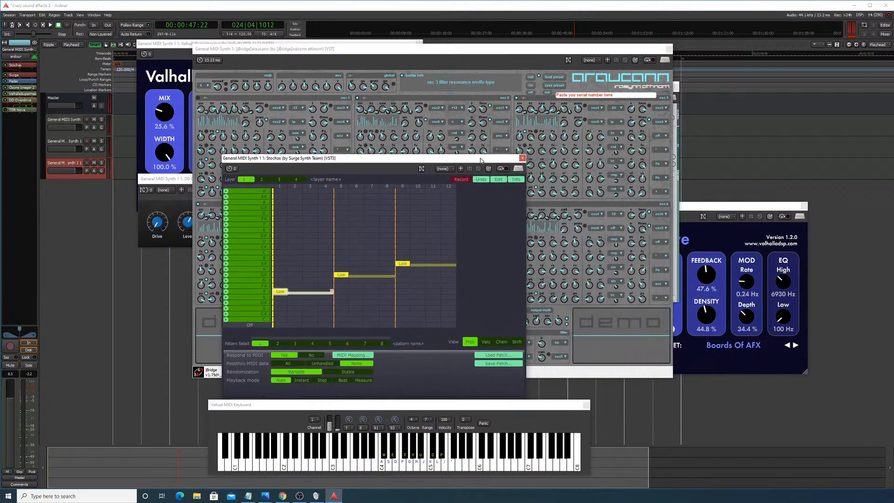
left_click_drag(712, 206, 606, 230)
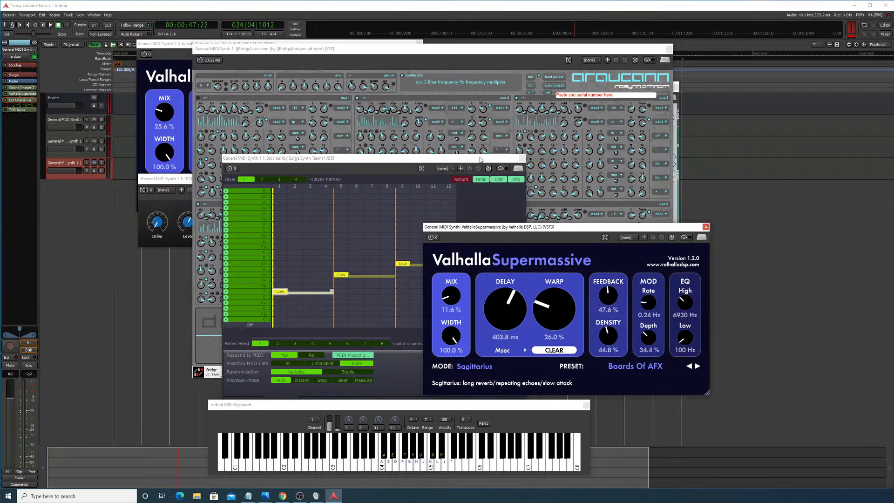
left_click_drag(480, 160, 412, 229)
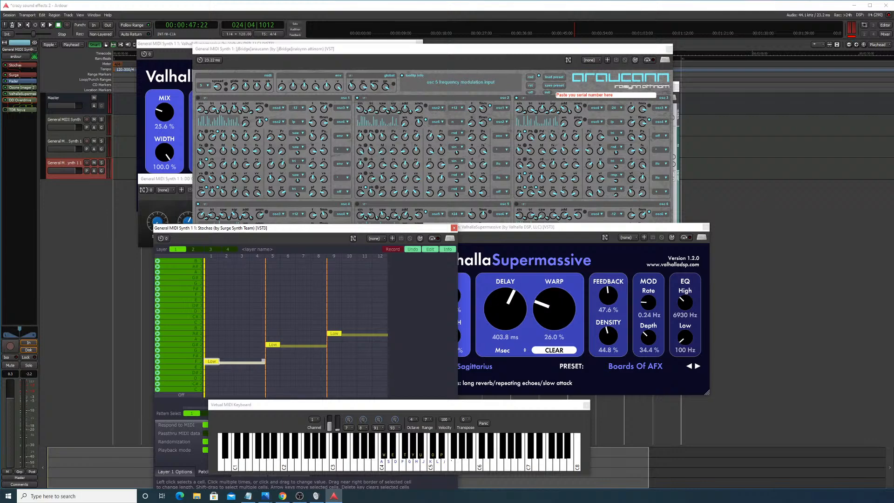
key("alt+Tab")
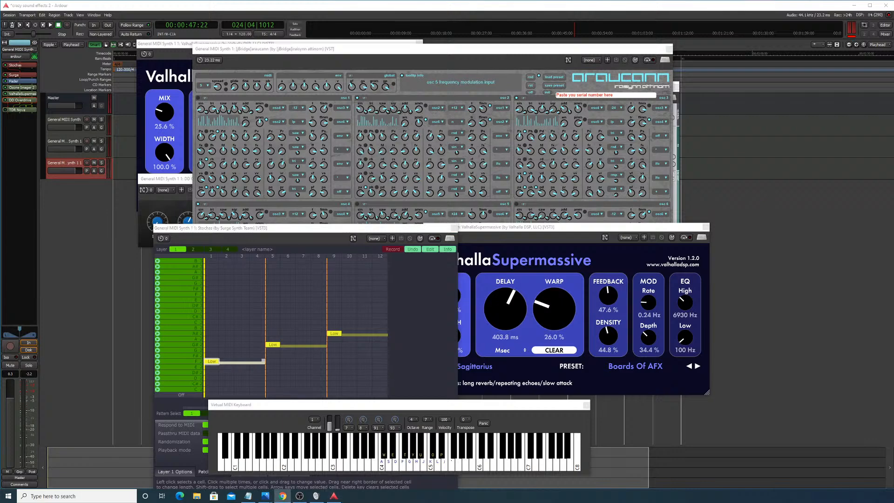